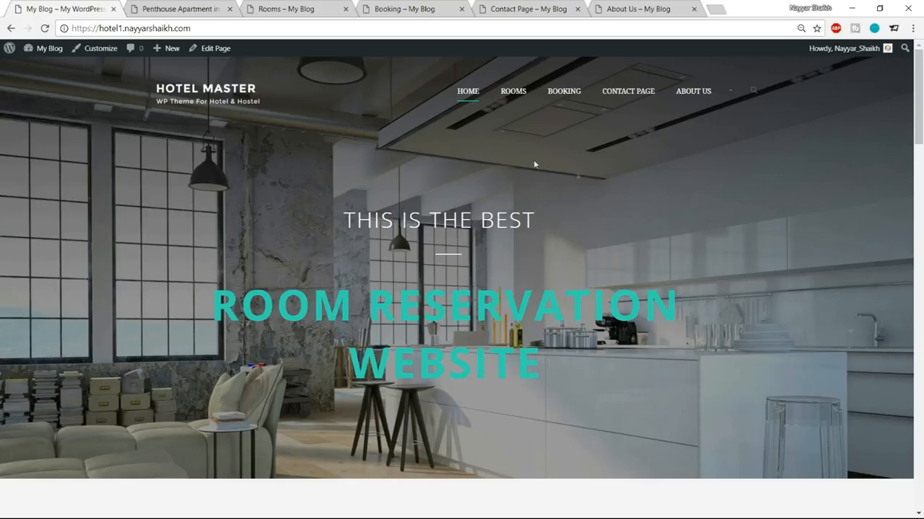
# Step: Try the home page booking form's check-in, nights, check-out and adults controls, keeping 2 adults
pyautogui.scroll(-4, 433, 253)
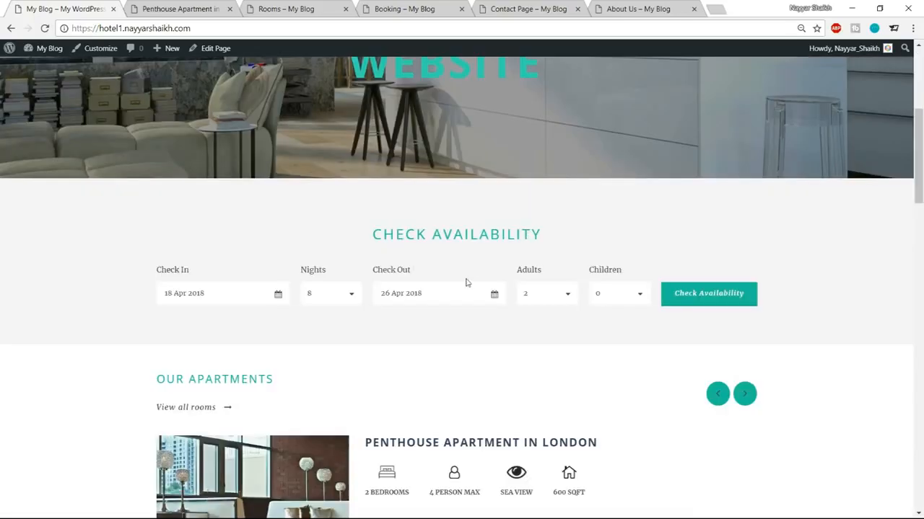
pyautogui.click(198, 294)
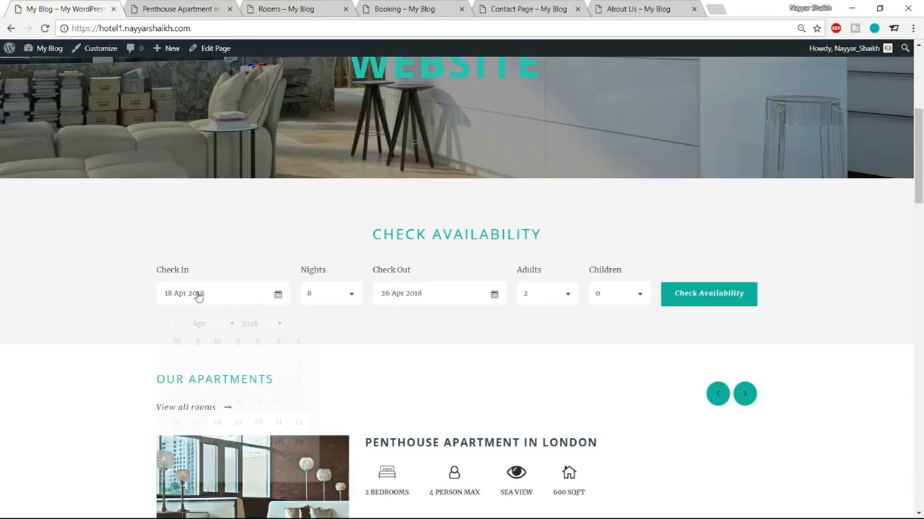
pyautogui.click(328, 295)
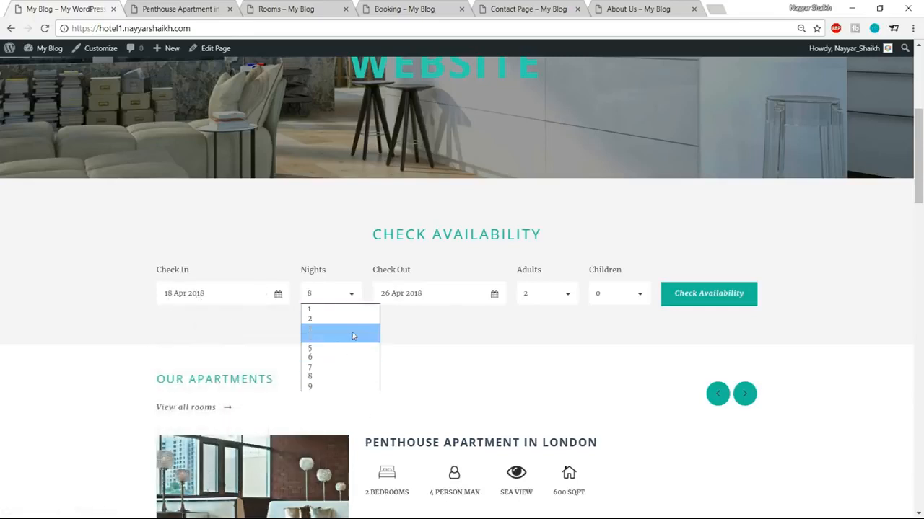
pyautogui.click(452, 298)
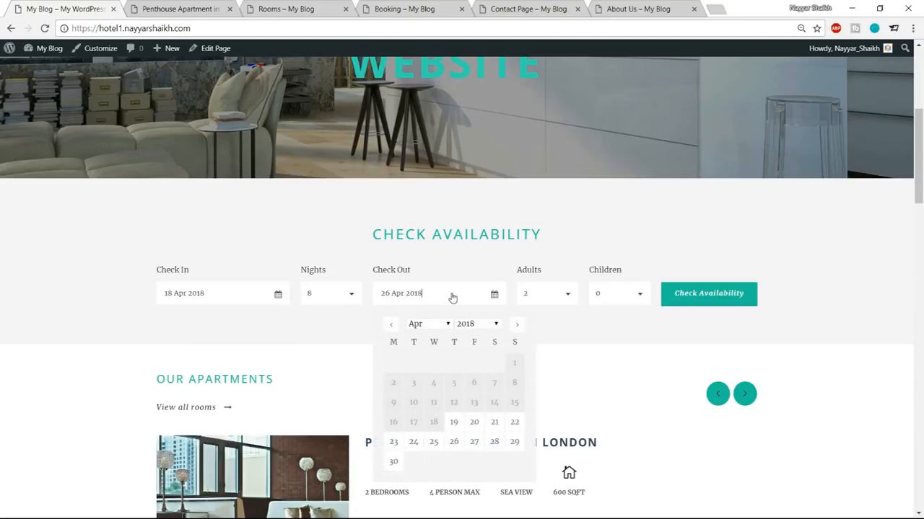
pyautogui.click(614, 353)
pyautogui.click(556, 295)
pyautogui.click(605, 319)
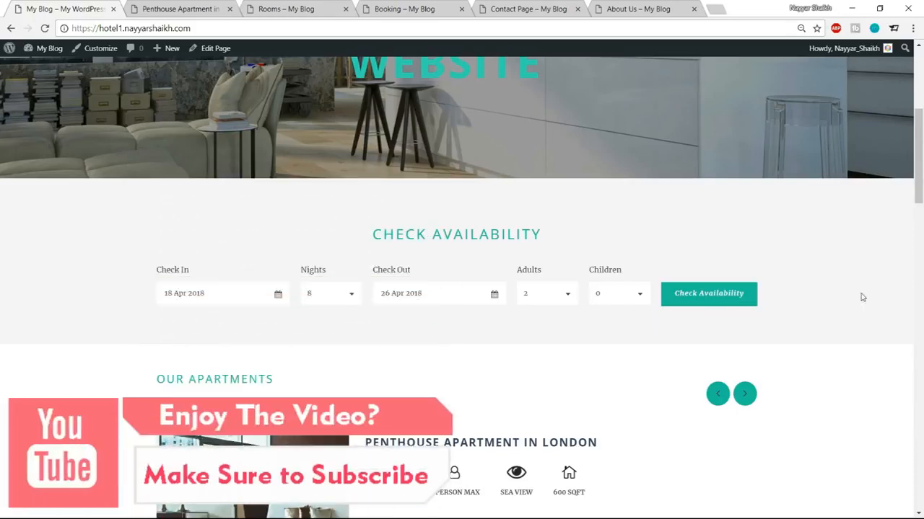
# Step: Advance the apartments carousel to Superior Room – Two Double Beds
pyautogui.scroll(-3, 861, 298)
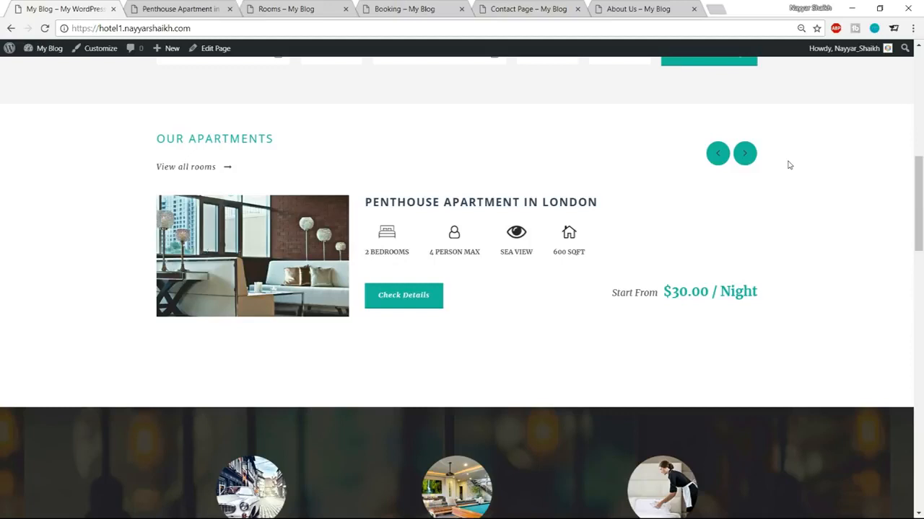
pyautogui.click(737, 158)
pyautogui.click(738, 159)
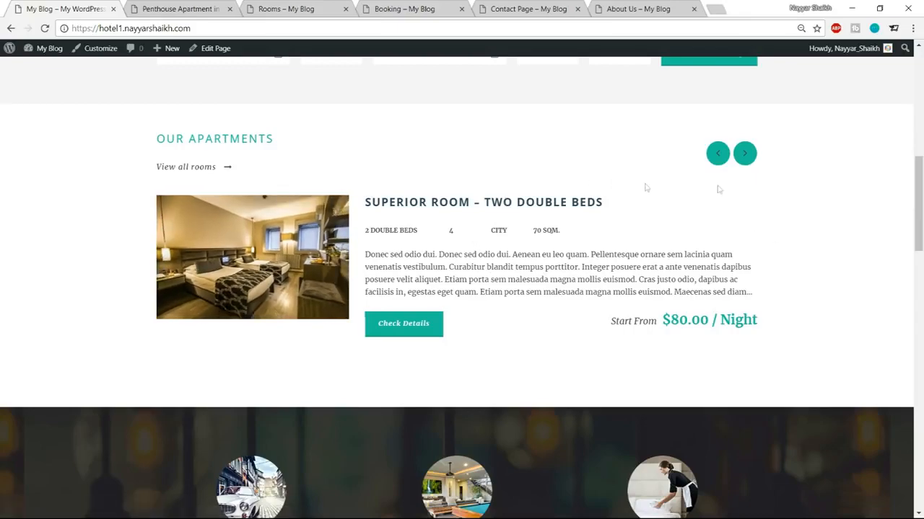
# Step: Scroll further down the home page and step through three testimonials
pyautogui.scroll(-3, 863, 251)
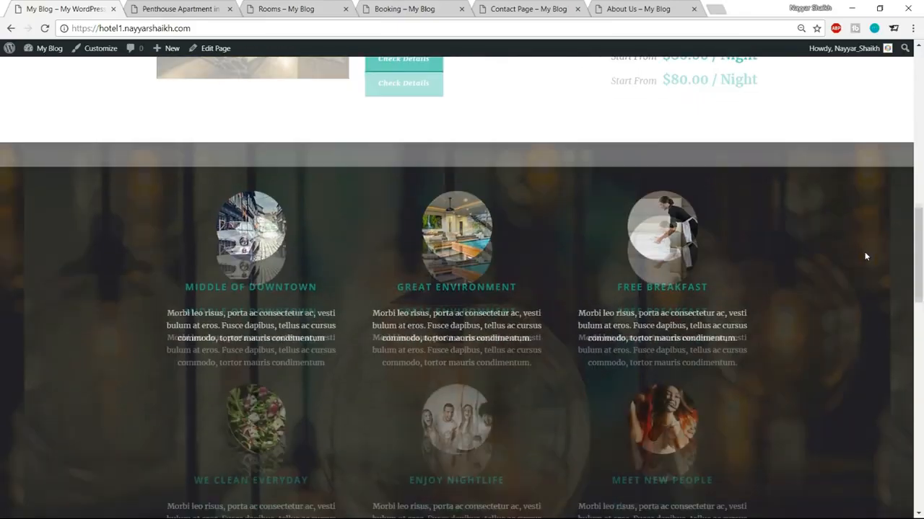
pyautogui.scroll(-1, 501, 231)
pyautogui.scroll(-1, 536, 223)
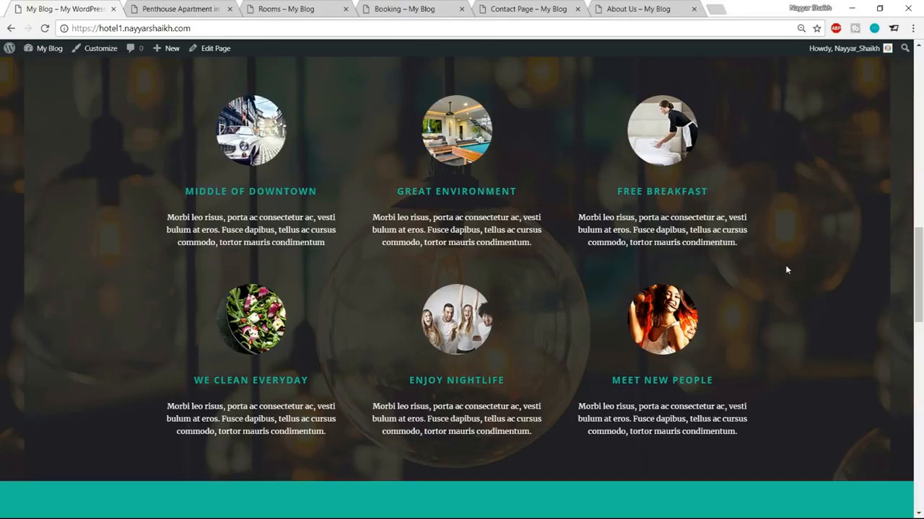
pyautogui.scroll(-4, 784, 313)
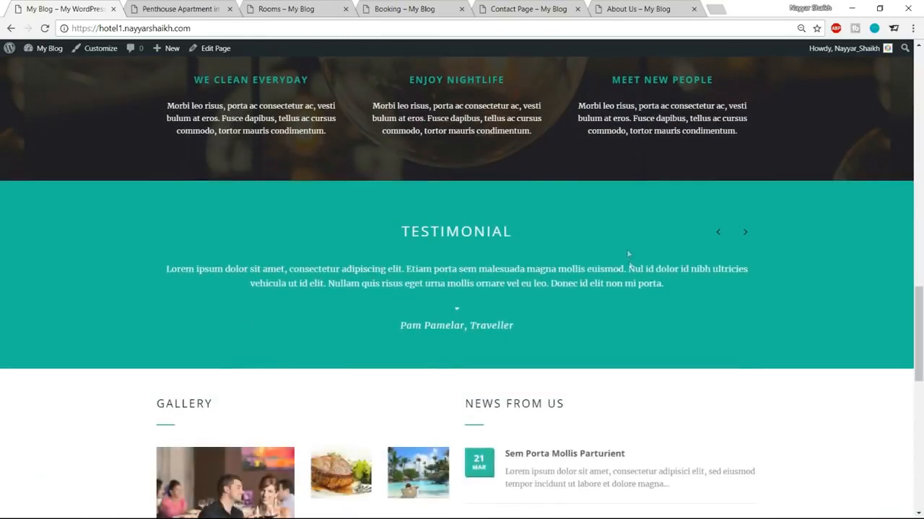
pyautogui.click(745, 232)
pyautogui.click(744, 232)
pyautogui.click(744, 232)
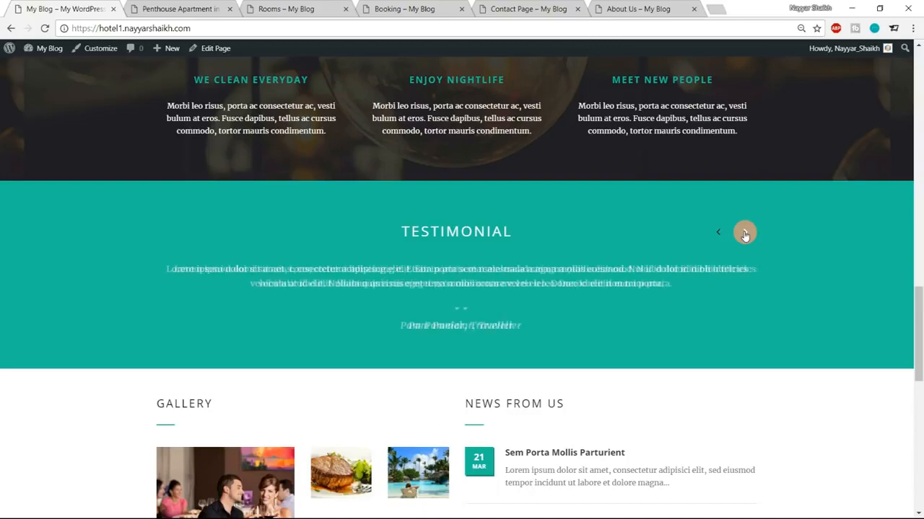
# Step: Highlight the 2800 guests figure, the footer phone number and the footer award paragraph
pyautogui.scroll(-5, 810, 266)
pyautogui.scroll(2, 811, 267)
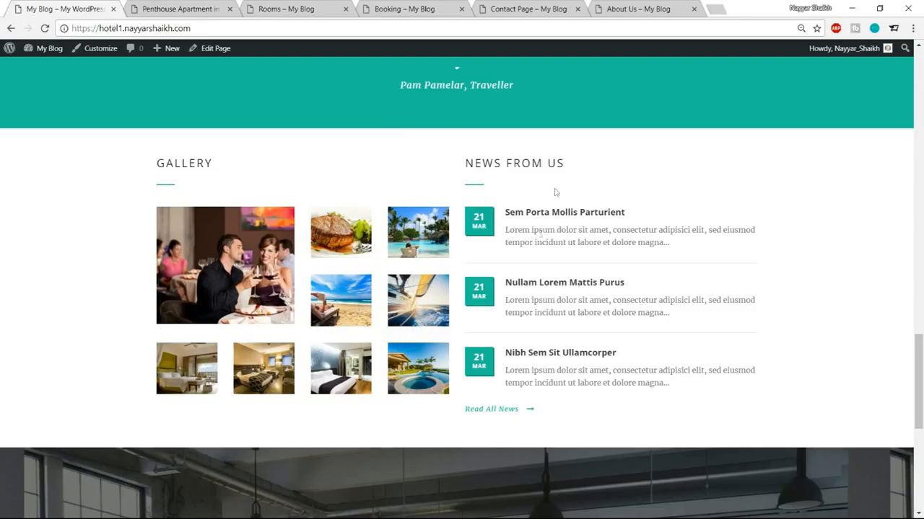
pyautogui.scroll(-3, 696, 292)
pyautogui.scroll(-1, 696, 292)
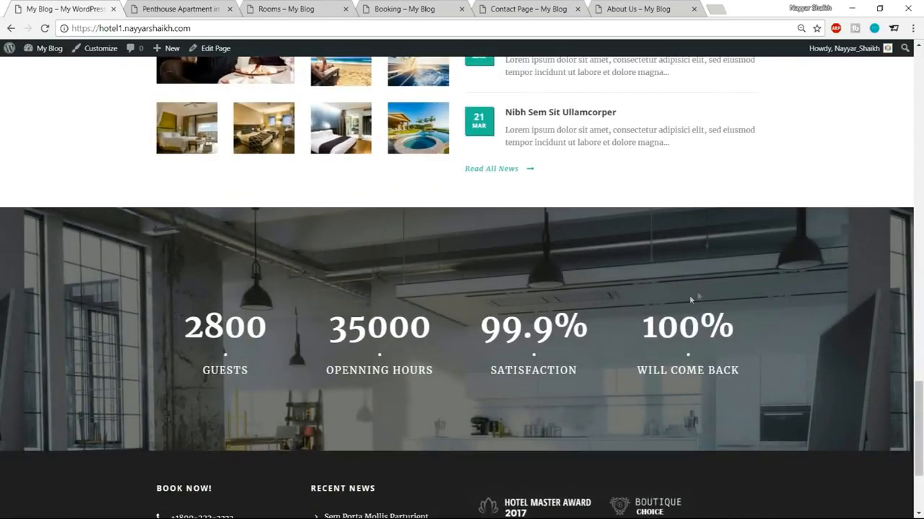
pyautogui.doubleClick(186, 329)
pyautogui.click(214, 342)
pyautogui.scroll(-3, 920, 350)
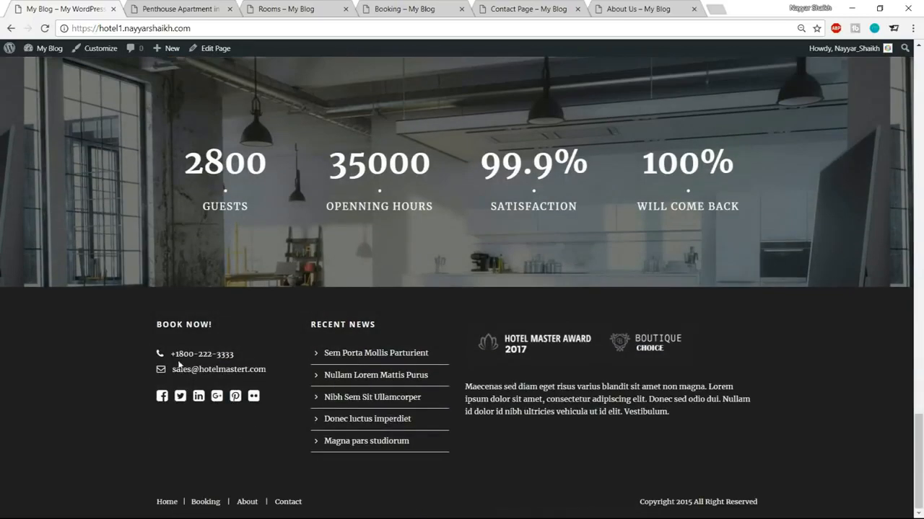
pyautogui.moveTo(174, 356); pyautogui.dragTo(226, 355)
pyautogui.click(231, 355)
pyautogui.moveTo(466, 383); pyautogui.dragTo(707, 422)
pyautogui.click(707, 422)
pyautogui.scroll(20, 763, 502)
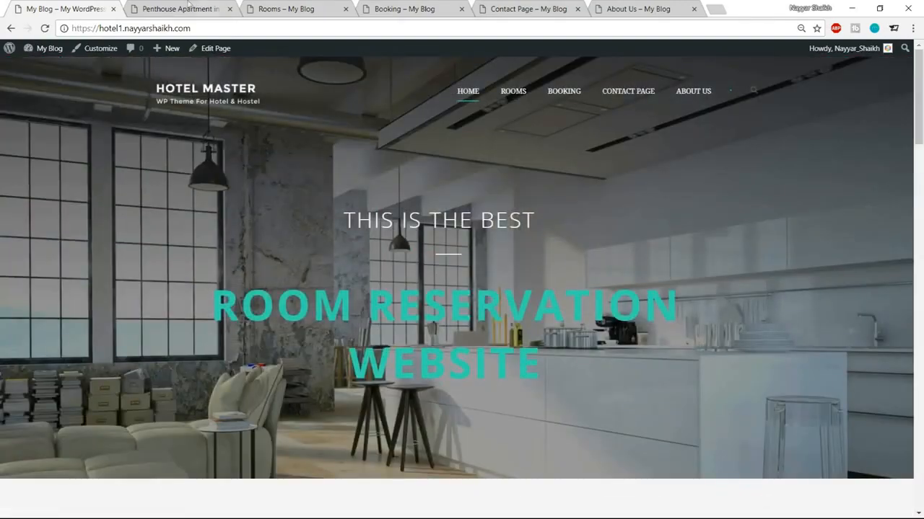
# Step: Switch to the Penthouse Apartment in London page, highlighting its title and feature labels
pyautogui.click(158, 6)
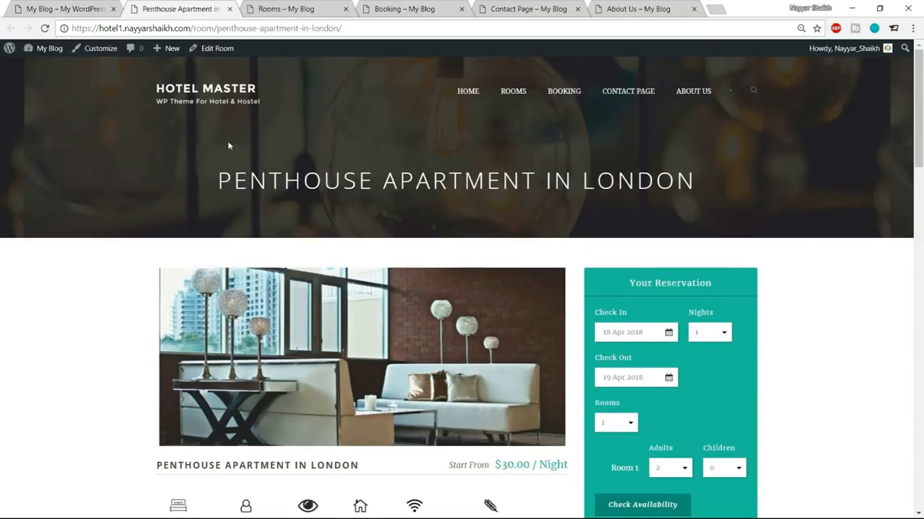
pyautogui.moveTo(256, 174); pyautogui.dragTo(618, 178)
pyautogui.click(628, 178)
pyautogui.scroll(-1, 882, 180)
pyautogui.scroll(-2, 883, 180)
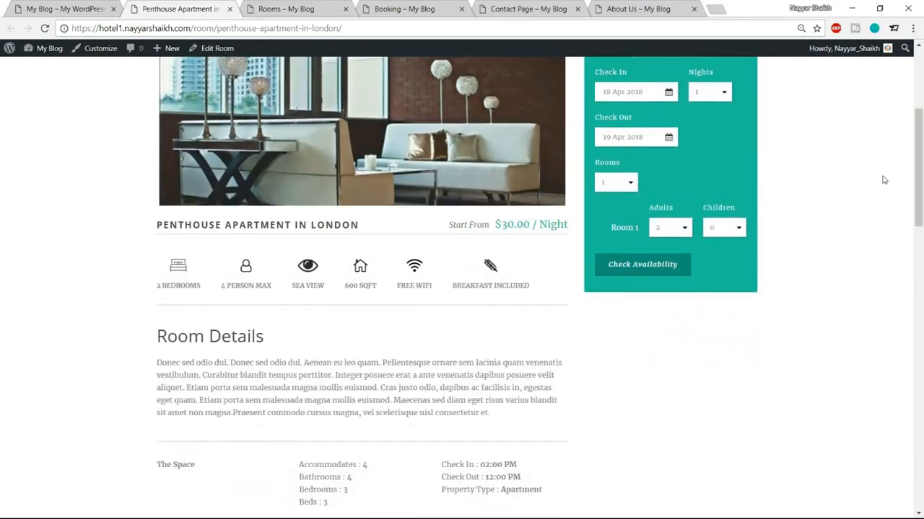
pyautogui.scroll(2, 882, 179)
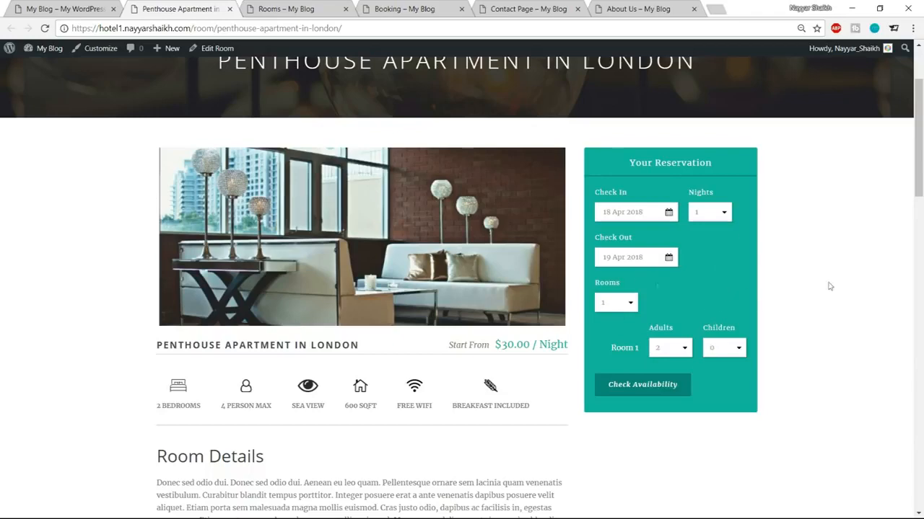
pyautogui.scroll(-2, 857, 322)
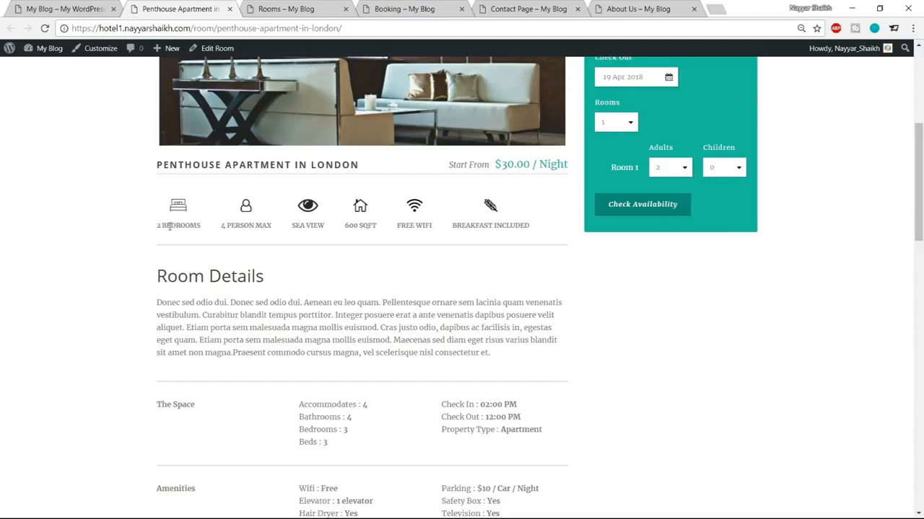
pyautogui.moveTo(170, 225); pyautogui.dragTo(186, 225)
pyautogui.moveTo(226, 230); pyautogui.dragTo(253, 228)
pyautogui.click(259, 230)
# Step: Scroll through the Room Details and Description sections to the map and back up
pyautogui.scroll(-2, 459, 238)
pyautogui.moveTo(154, 163); pyautogui.dragTo(278, 219)
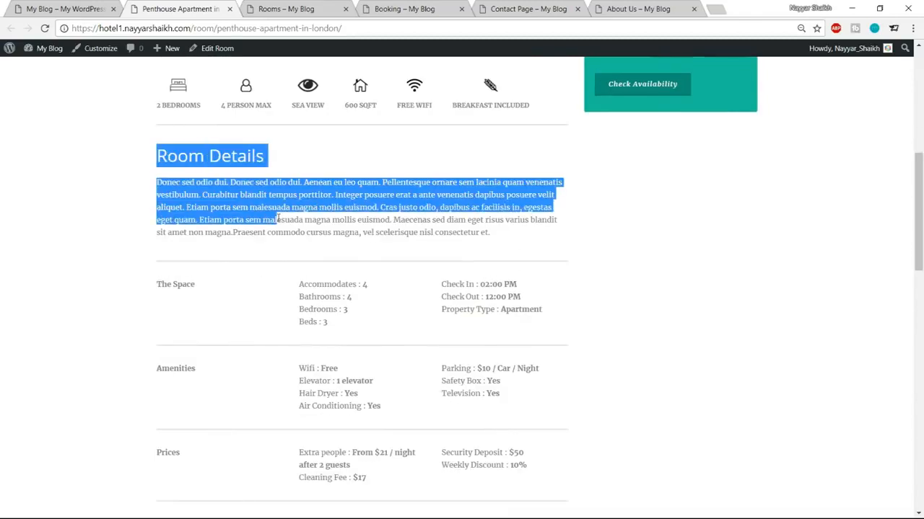
pyautogui.click(483, 207)
pyautogui.scroll(-2, 342, 181)
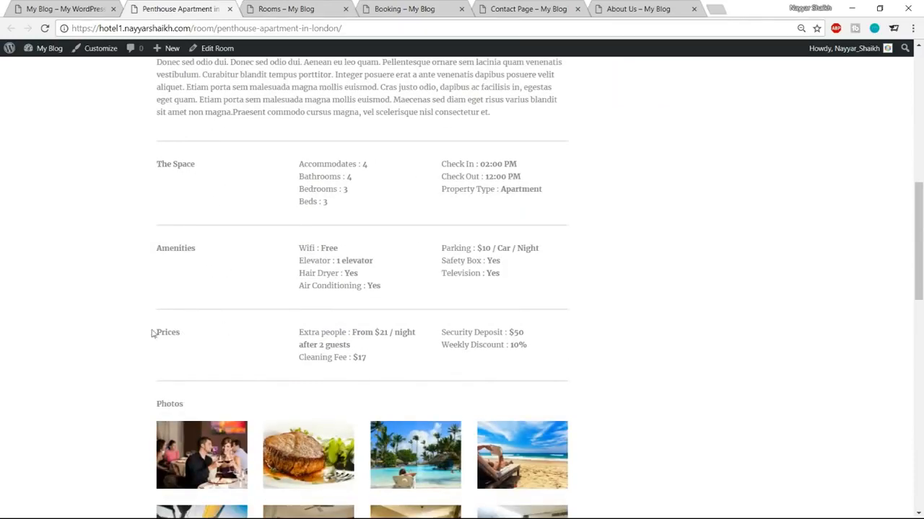
pyautogui.scroll(-4, 641, 239)
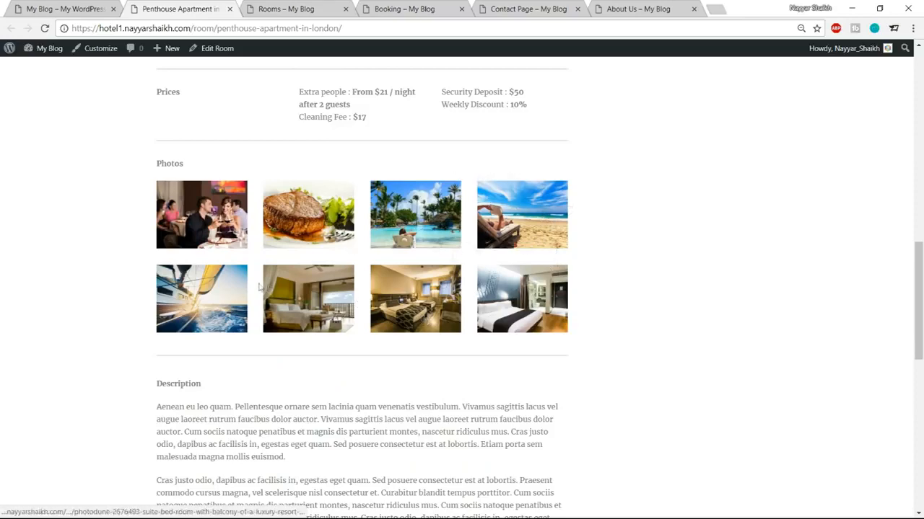
pyautogui.scroll(-1, 767, 274)
pyautogui.scroll(-3, 767, 275)
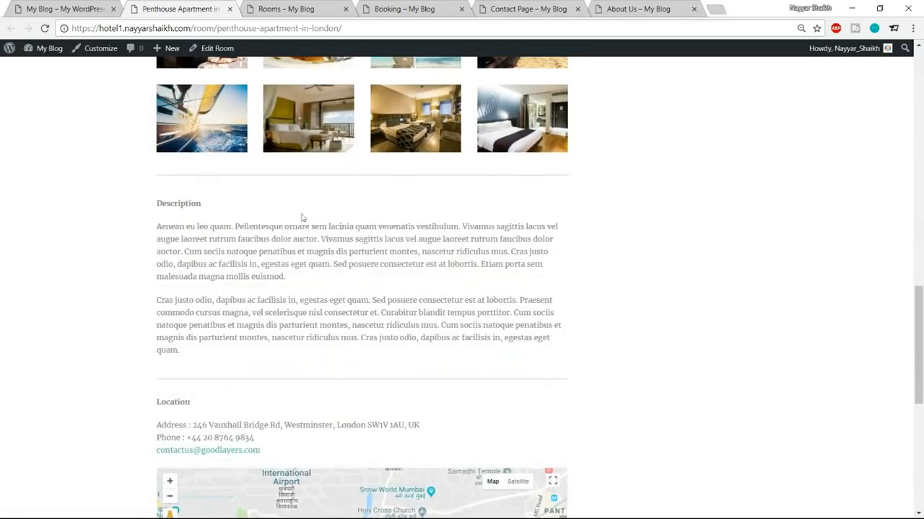
pyautogui.moveTo(154, 205); pyautogui.dragTo(234, 313)
pyautogui.click(282, 317)
pyautogui.scroll(-1, 282, 317)
pyautogui.scroll(-2, 282, 318)
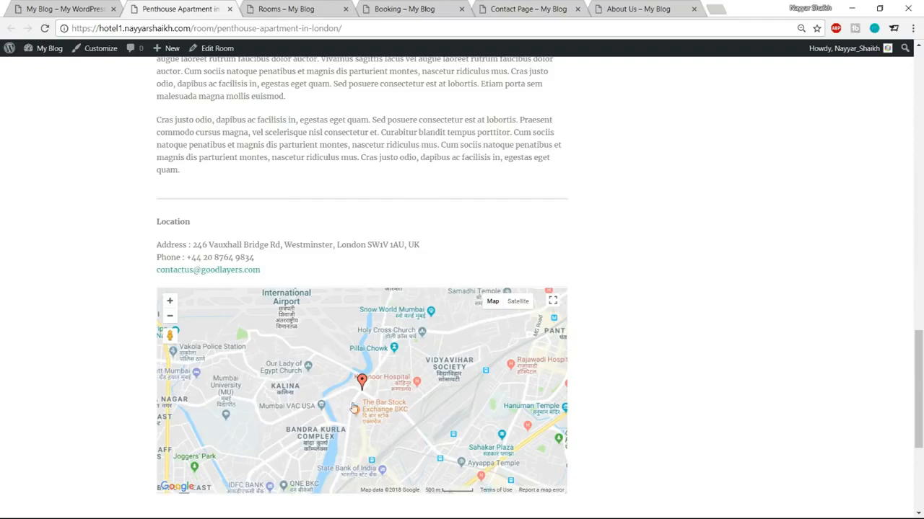
pyautogui.scroll(-4, 837, 371)
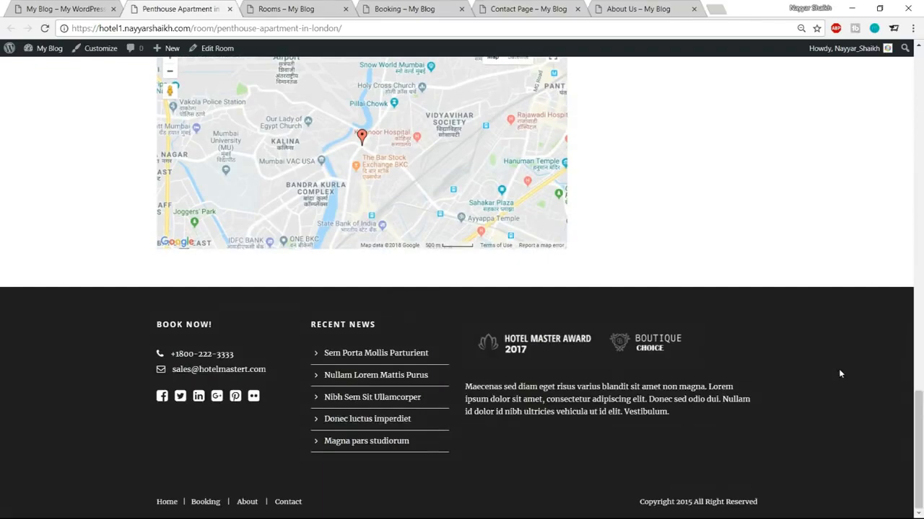
pyautogui.scroll(11, 839, 373)
pyautogui.scroll(8, 841, 374)
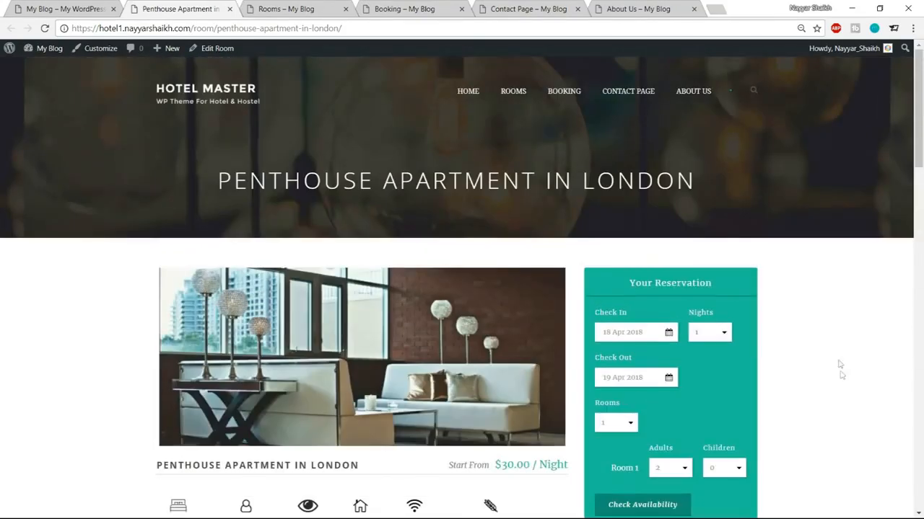
# Step: Scroll through the Our Best Rooms listing, then view the Booking page
pyautogui.click(329, 7)
pyautogui.scroll(-2, 907, 352)
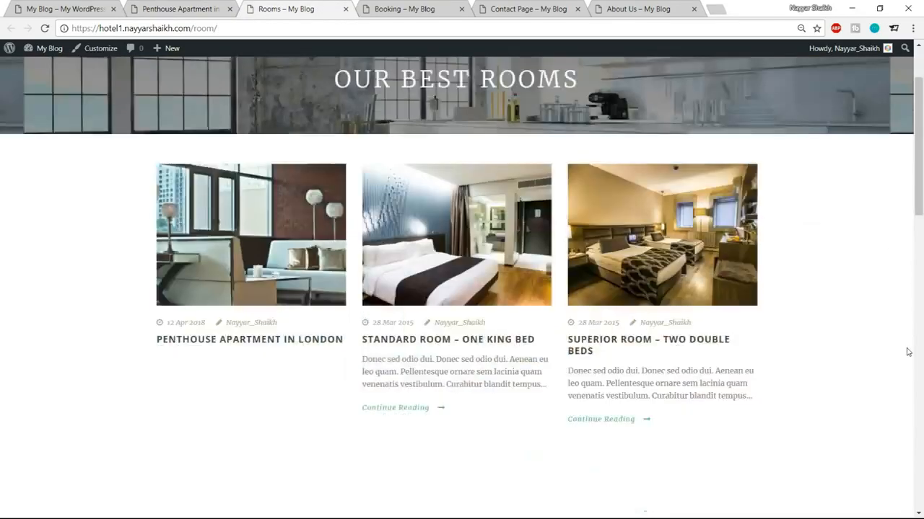
pyautogui.scroll(-7, 908, 352)
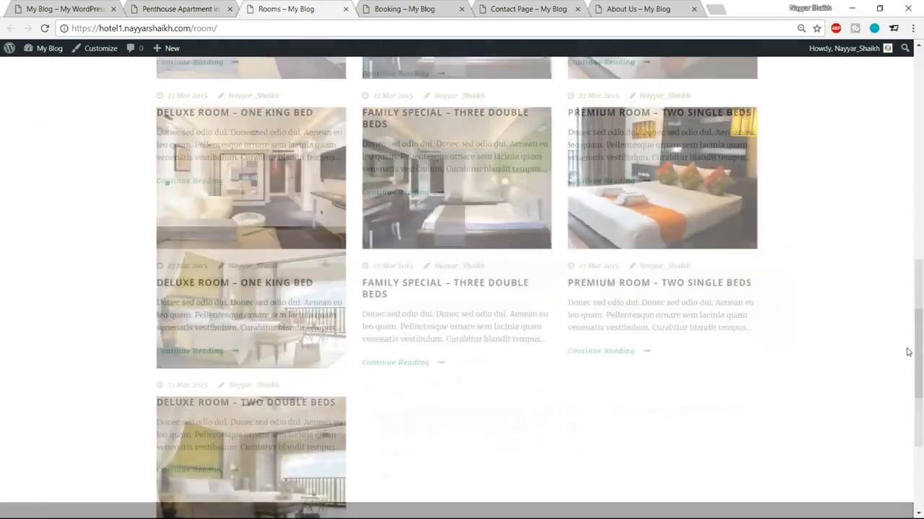
pyautogui.scroll(9, 908, 352)
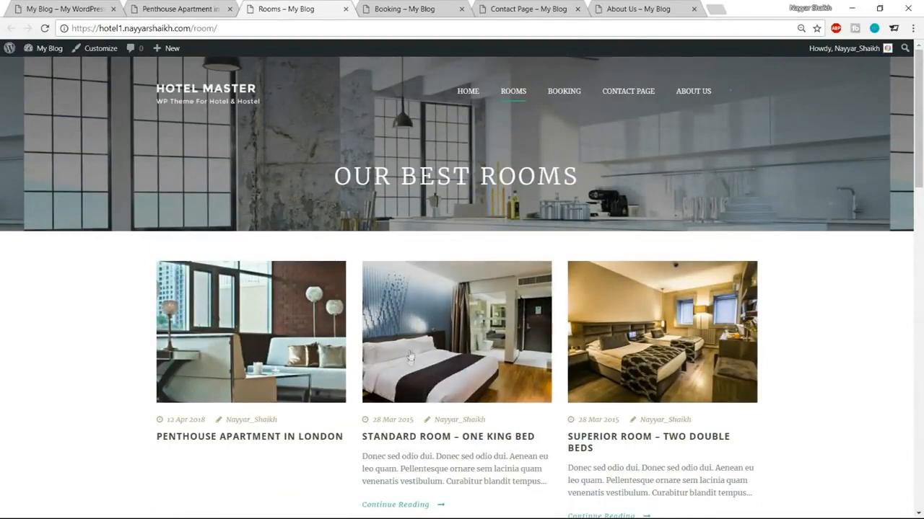
pyautogui.click(404, 8)
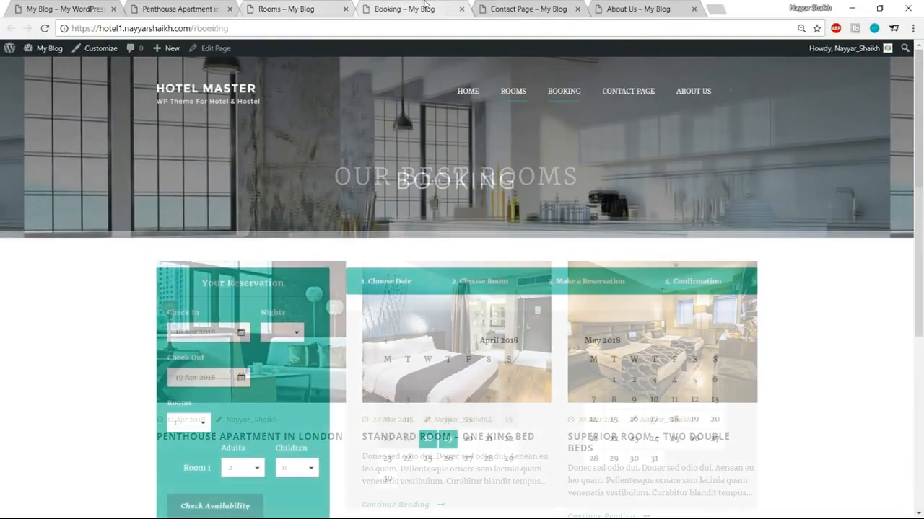
pyautogui.scroll(-1, 641, 328)
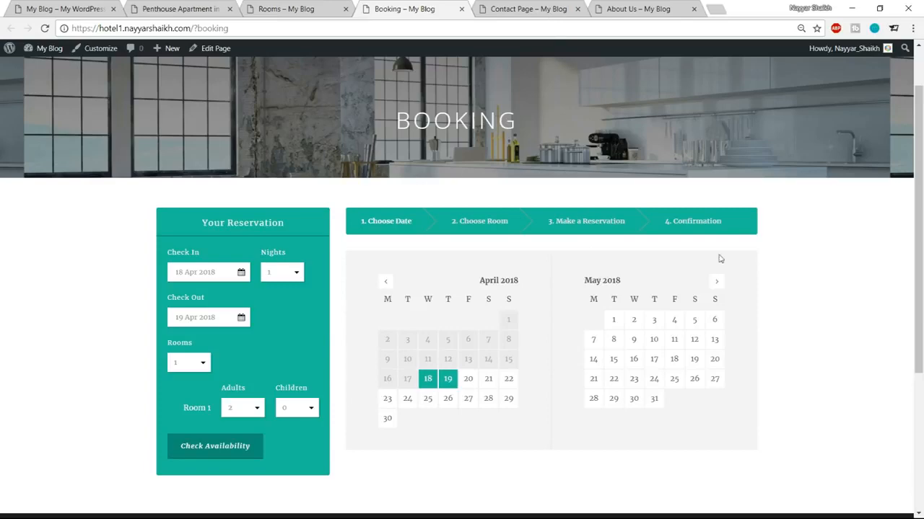
# Step: Scroll through the Contact Page and then the About Us page
pyautogui.click(561, 15)
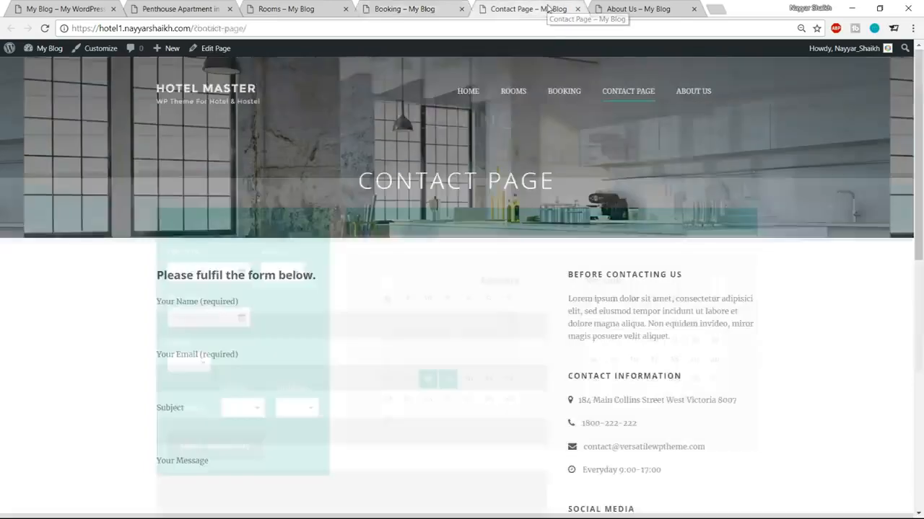
pyautogui.scroll(-8, 744, 322)
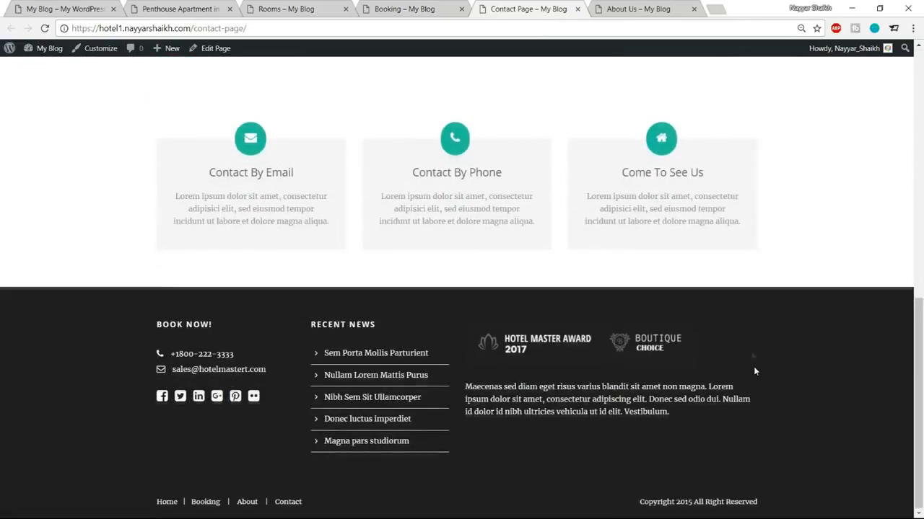
pyautogui.scroll(10, 752, 354)
pyautogui.click(656, 9)
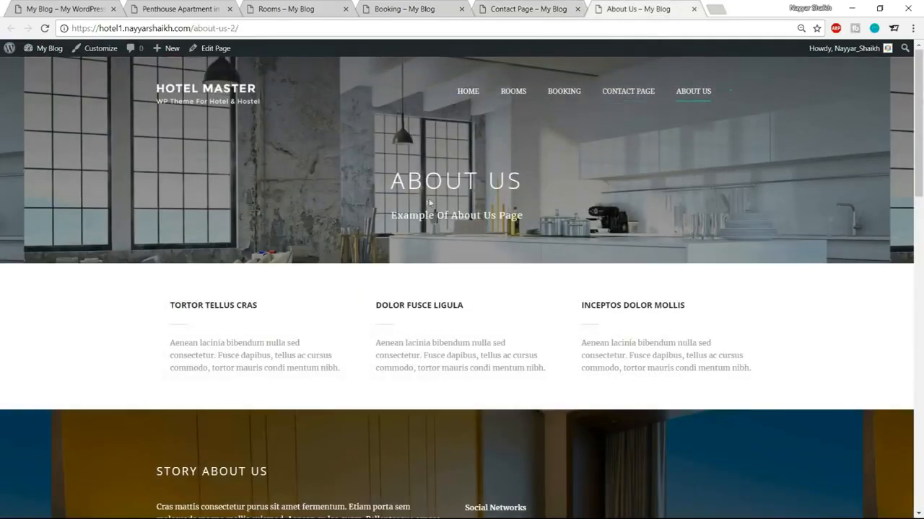
pyautogui.scroll(-12, 557, 248)
pyautogui.scroll(-5, 687, 290)
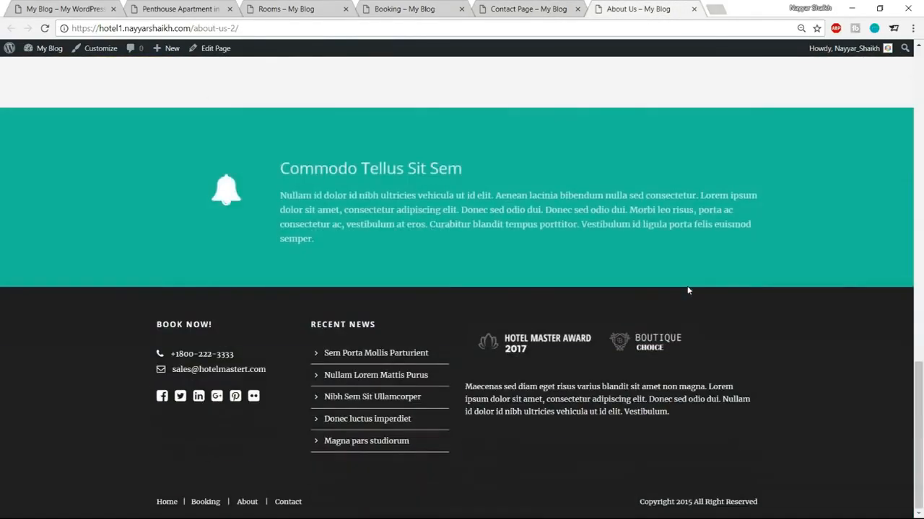
pyautogui.scroll(10, 687, 289)
pyautogui.scroll(3, 687, 295)
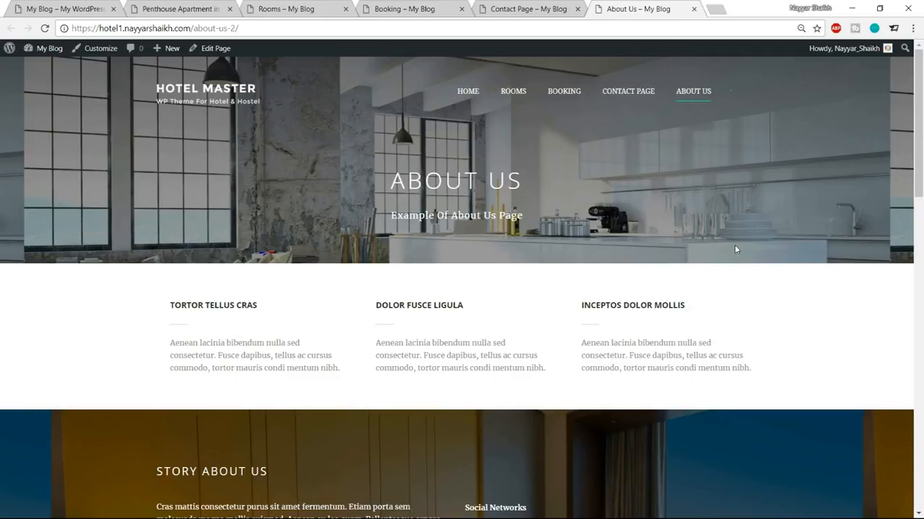
# Step: Revisit the Contact Page to select the address line, then return to About Us
pyautogui.click(541, 4)
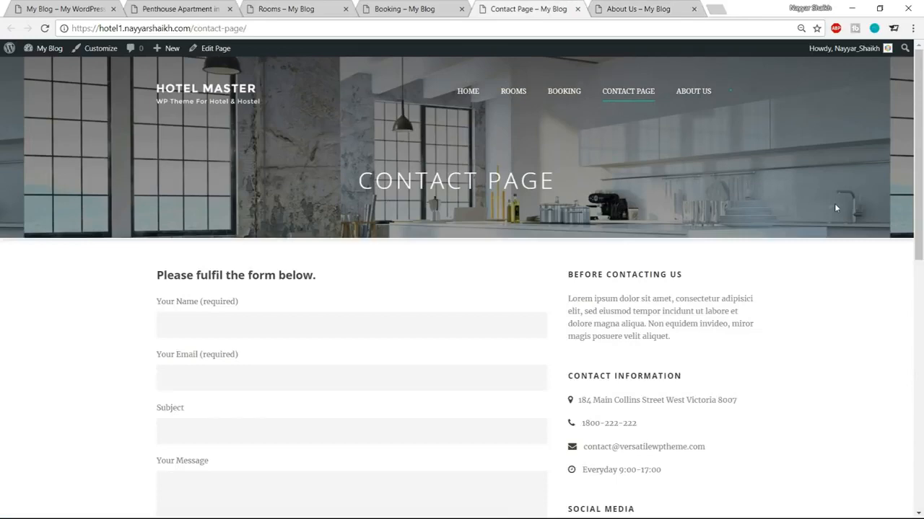
pyautogui.scroll(-3, 858, 262)
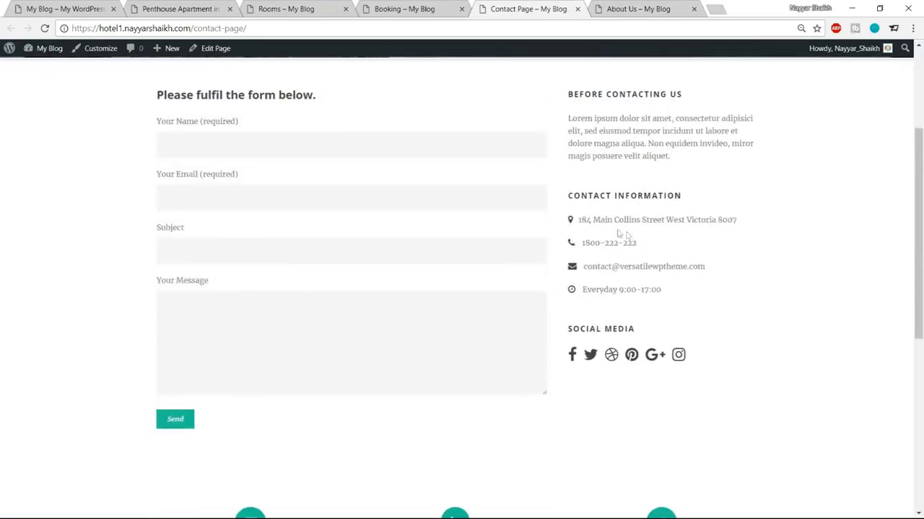
pyautogui.moveTo(580, 219); pyautogui.dragTo(748, 229)
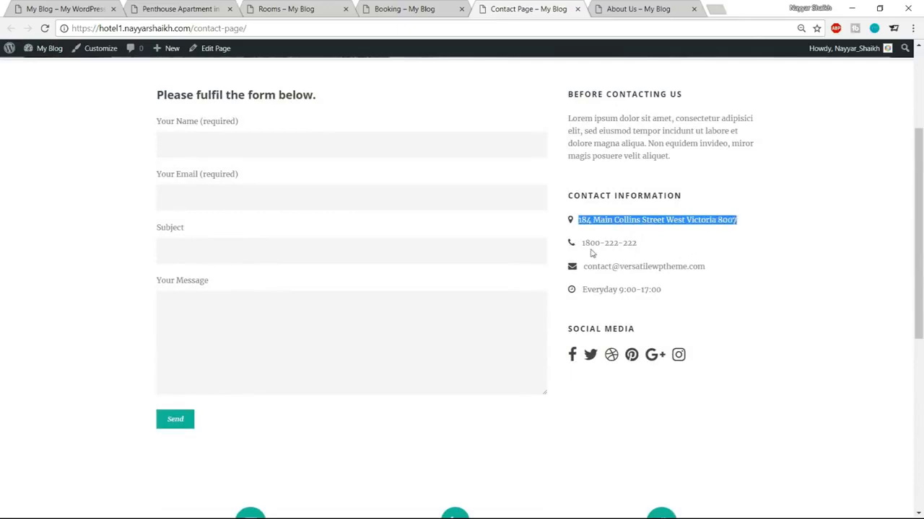
pyautogui.scroll(3, 714, 307)
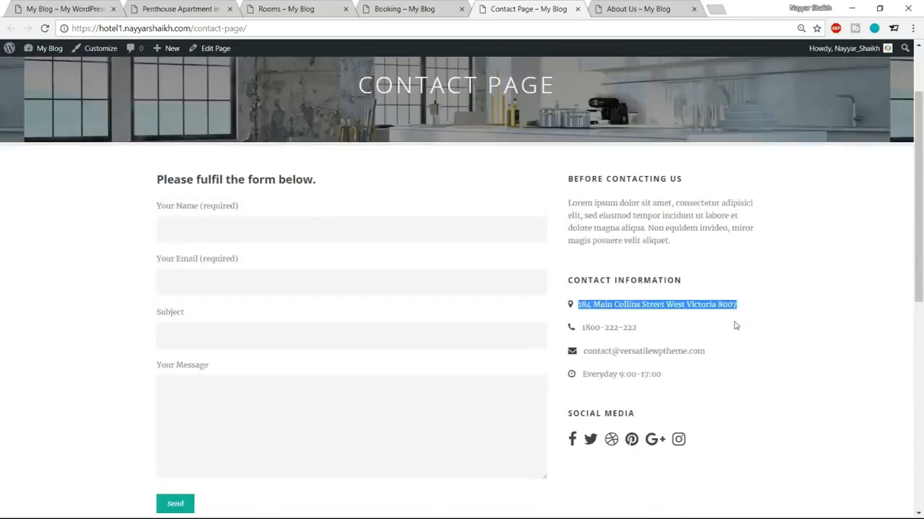
pyautogui.click(668, 6)
pyautogui.scroll(-3, 704, 312)
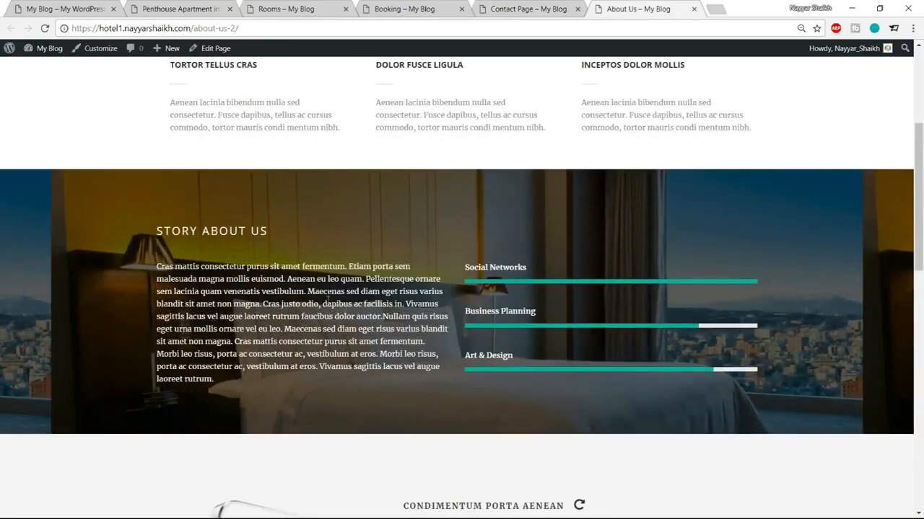
pyautogui.scroll(-5, 361, 342)
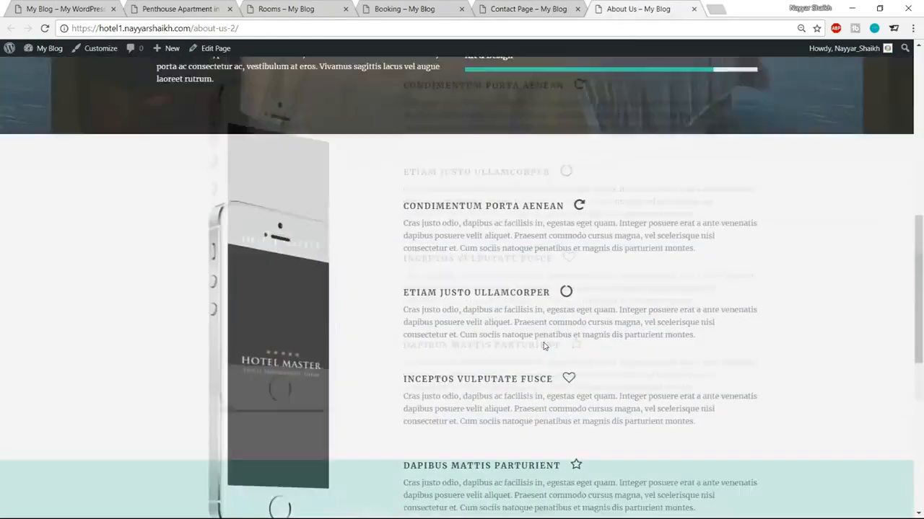
pyautogui.scroll(2, 543, 347)
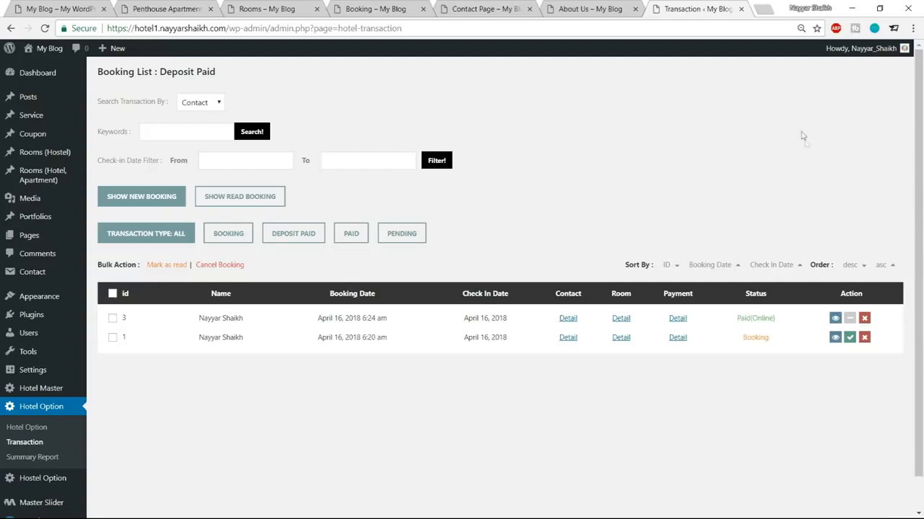
# Step: Review the two booking transactions, then return to the Booking page tab
pyautogui.scroll(-1, 814, 176)
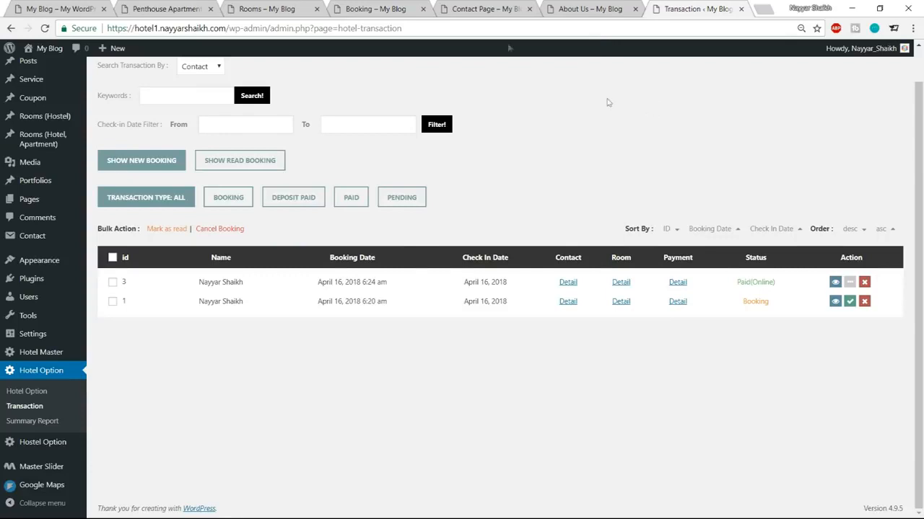
pyautogui.click(382, 8)
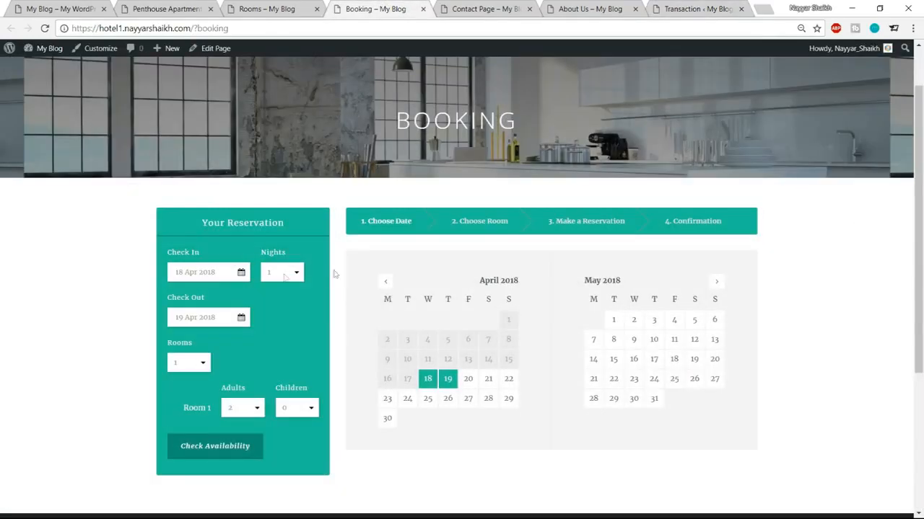
# Step: Set check-in to 20 Apr 2018, check-out to 24 Apr 2018, 1 room and 1 adult
pyautogui.scroll(-1, 299, 339)
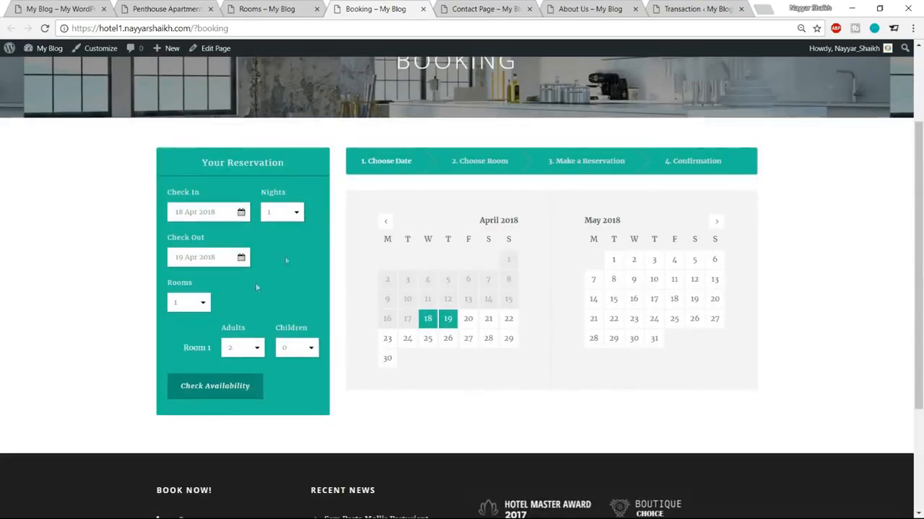
pyautogui.click(199, 214)
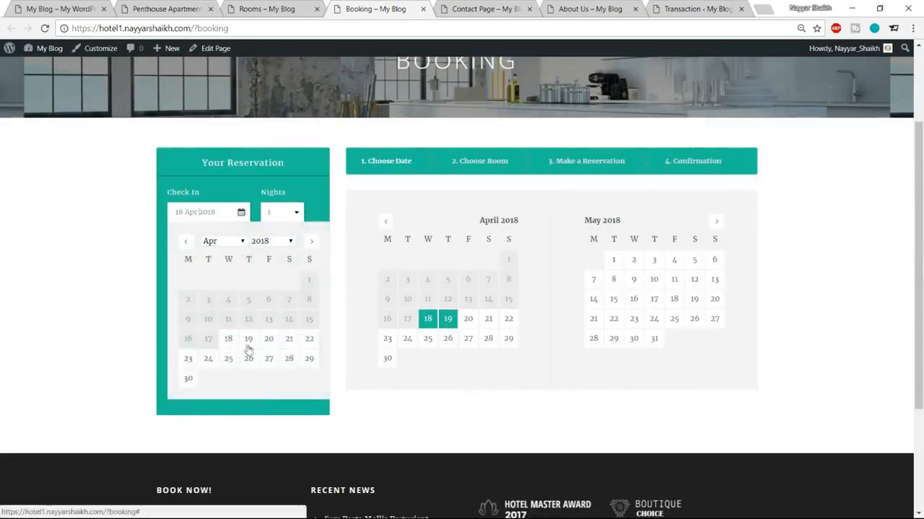
pyautogui.click(267, 341)
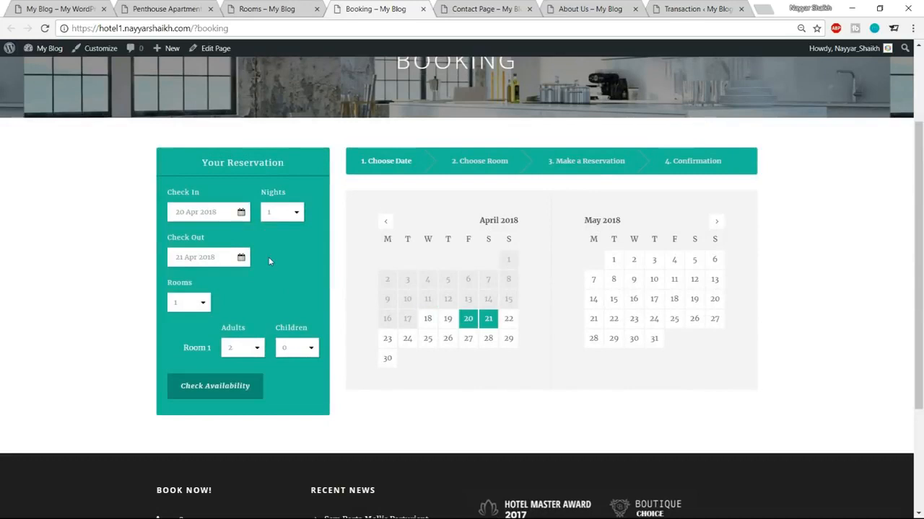
pyautogui.click(206, 264)
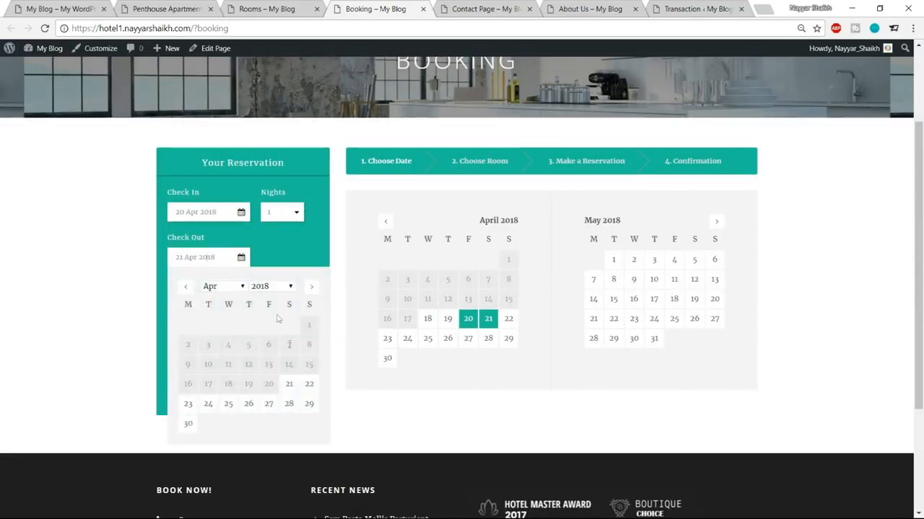
pyautogui.click(215, 409)
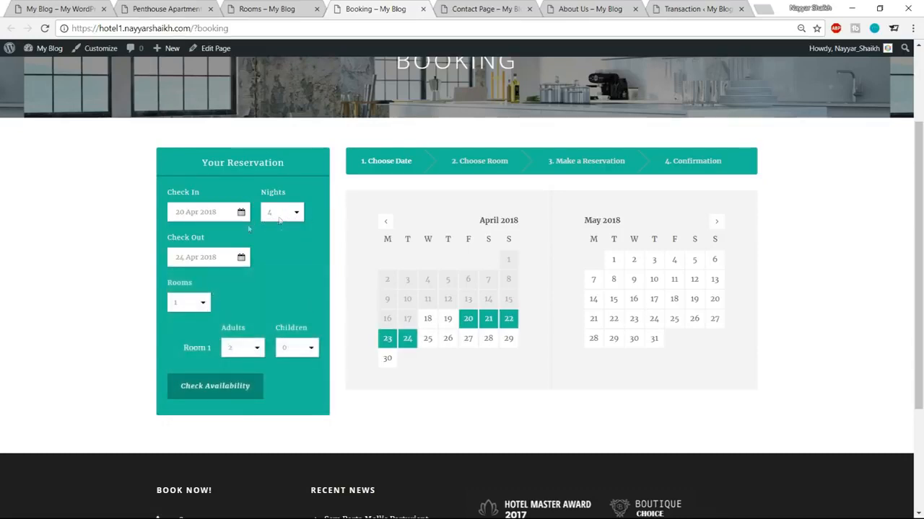
pyautogui.click(199, 303)
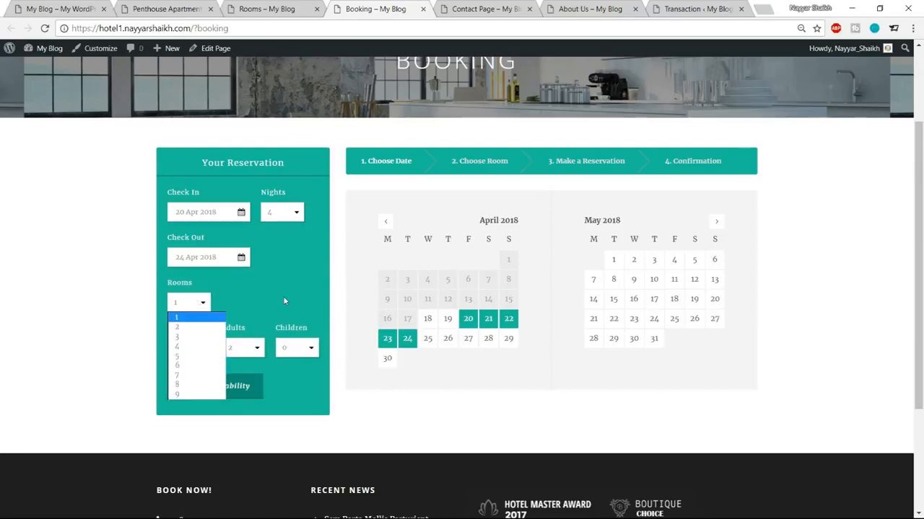
pyautogui.click(184, 314)
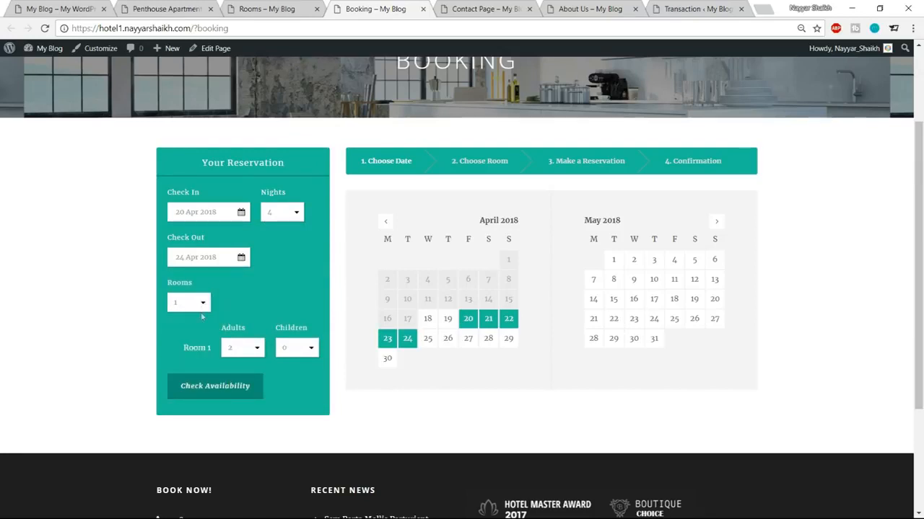
pyautogui.click(249, 348)
pyautogui.click(241, 363)
# Step: Check availability for 20–24 Apr 2018 and scroll through the available rooms
pyautogui.click(214, 397)
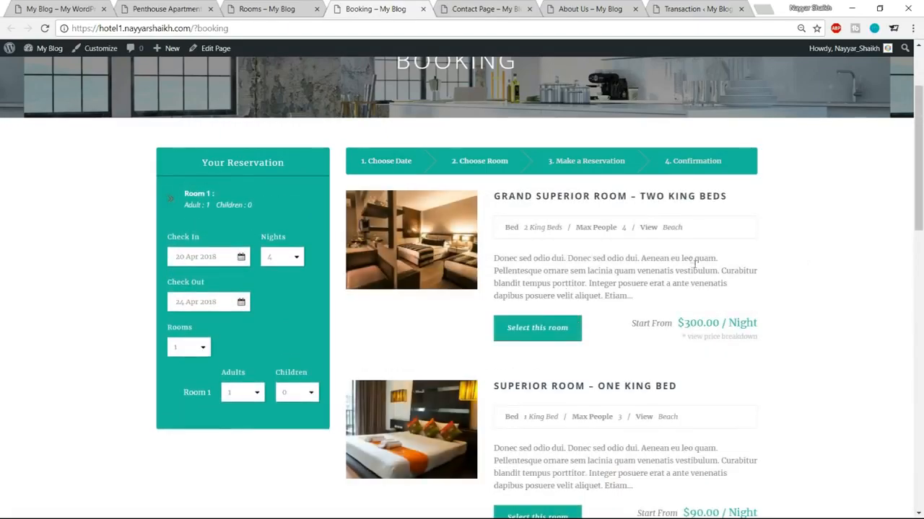
pyautogui.scroll(-12, 714, 317)
pyautogui.scroll(4, 712, 361)
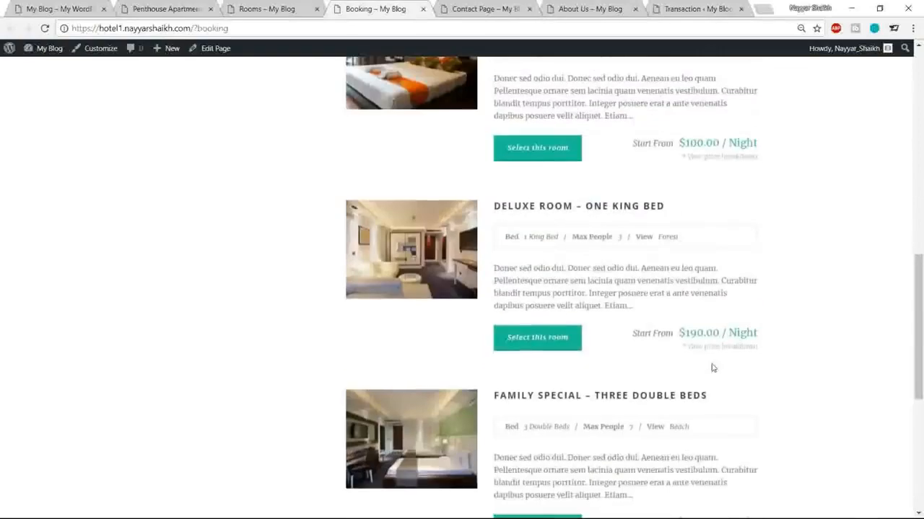
pyautogui.scroll(10, 712, 368)
pyautogui.scroll(-2, 708, 379)
pyautogui.moveTo(679, 323); pyautogui.dragTo(793, 324)
pyautogui.scroll(-3, 794, 324)
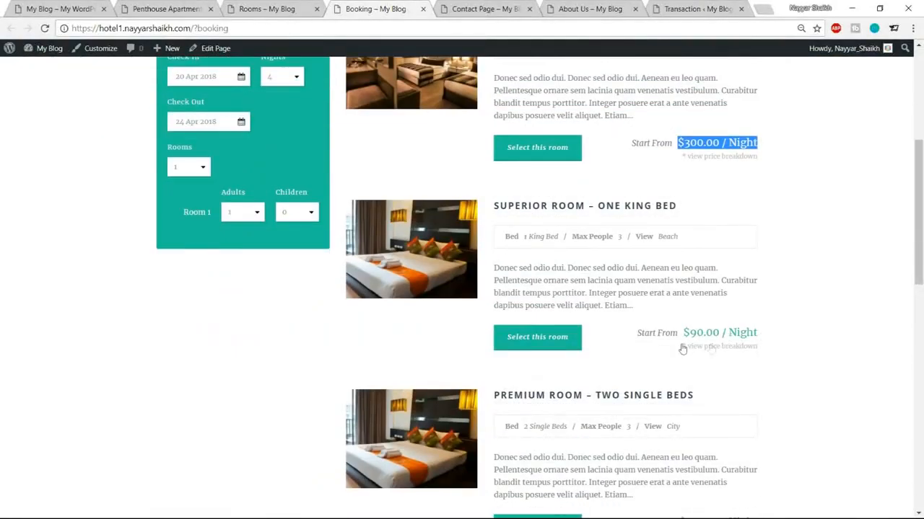
pyautogui.scroll(4, 683, 349)
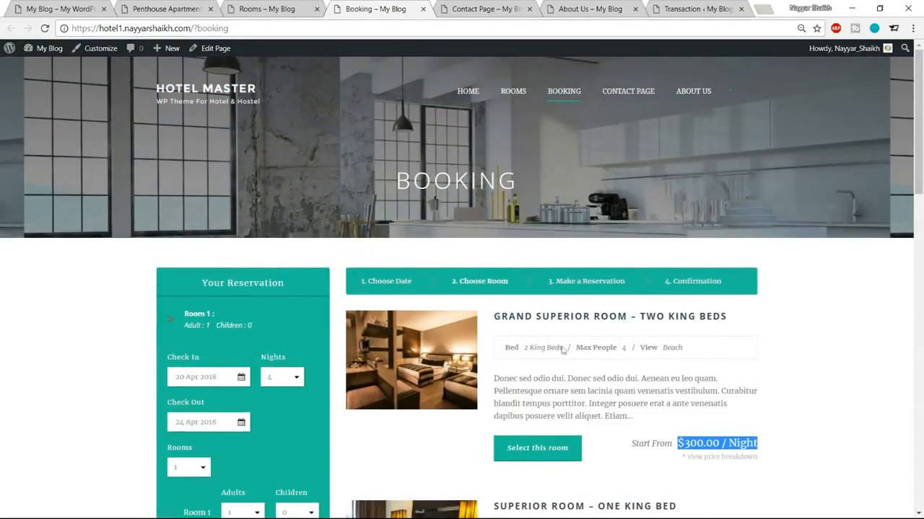
# Step: Inspect the Grand Superior Room's bed and view details and select it for Room 1
pyautogui.moveTo(526, 347); pyautogui.dragTo(566, 349)
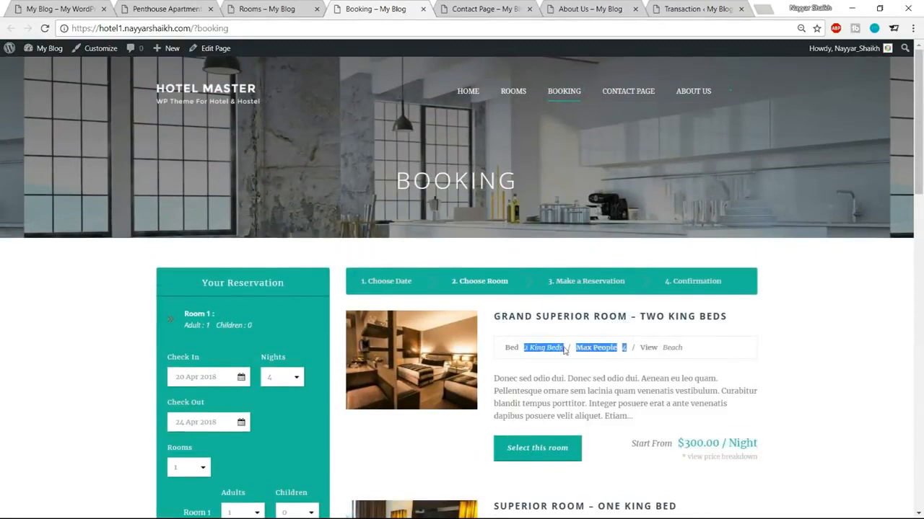
pyautogui.click(615, 348)
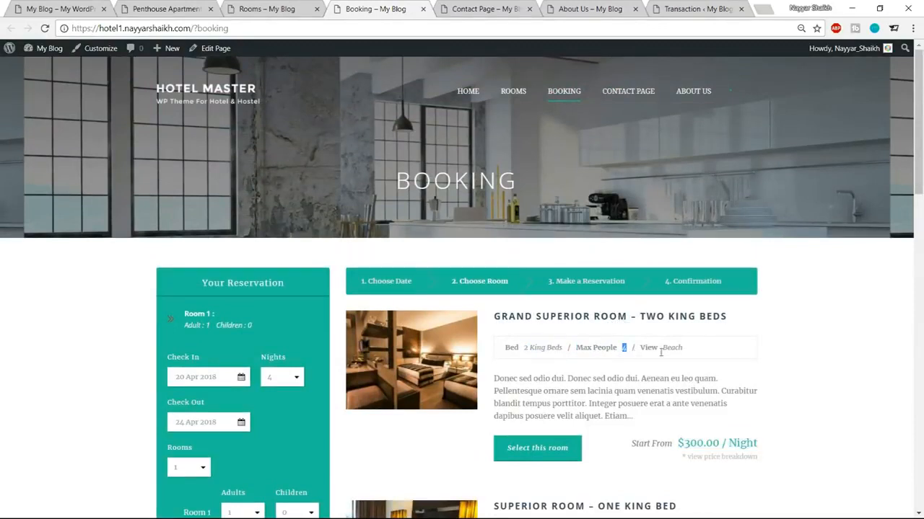
pyautogui.moveTo(692, 349); pyautogui.dragTo(656, 351)
pyautogui.scroll(-2, 714, 350)
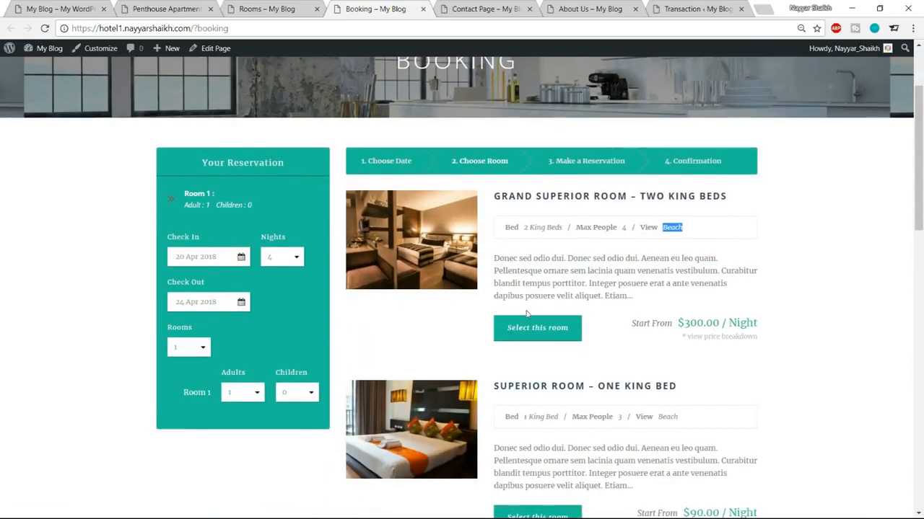
pyautogui.click(520, 334)
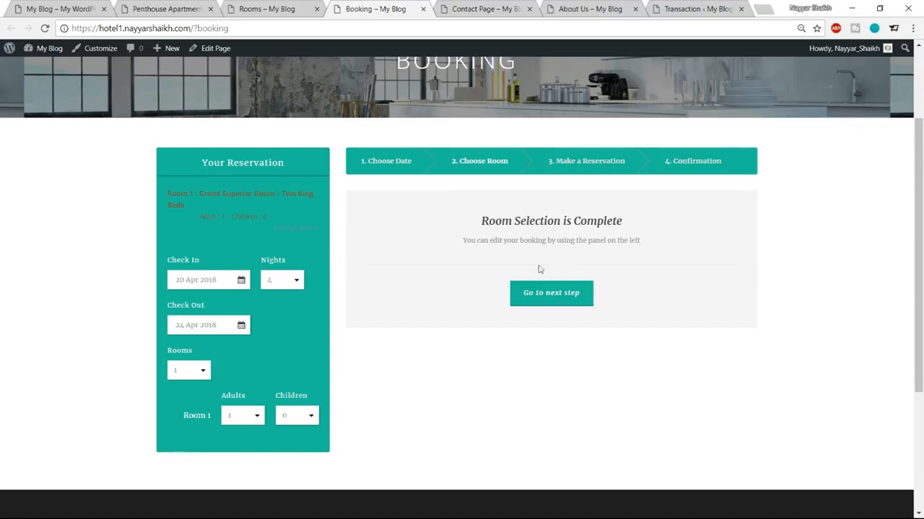
# Step: Autofill the guest's e-mail and address, enter a new phone number, and choose Stripe payment
pyautogui.click(562, 303)
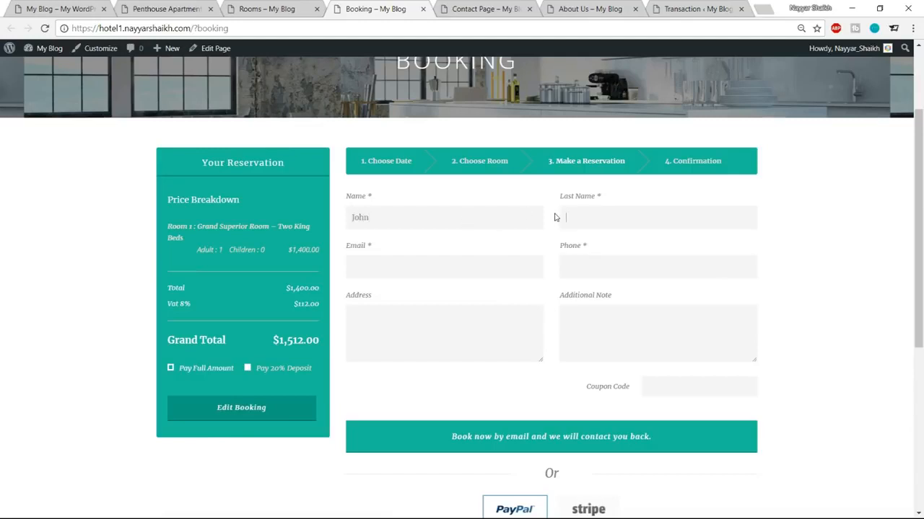
pyautogui.click(487, 265)
pyautogui.click(460, 285)
pyautogui.moveTo(618, 267); pyautogui.dragTo(548, 269)
pyautogui.write('123647890')
pyautogui.scroll(-3, 693, 274)
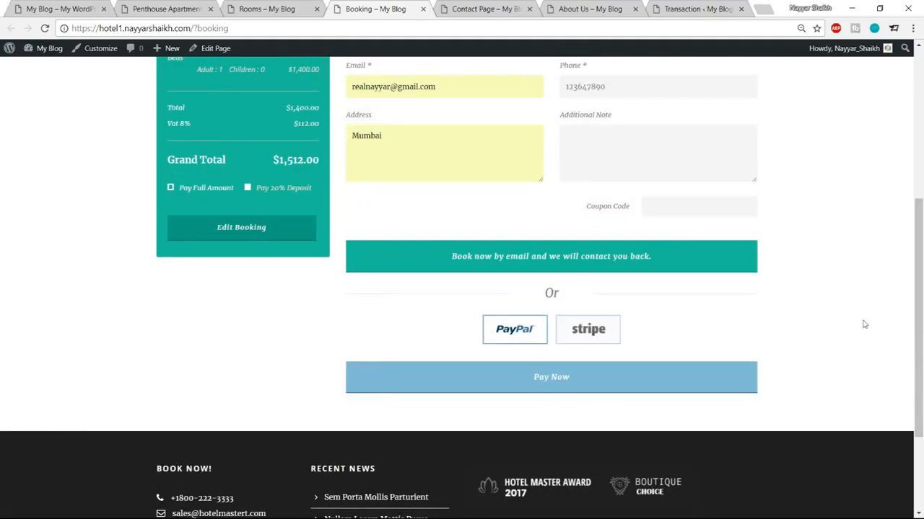
pyautogui.click(594, 331)
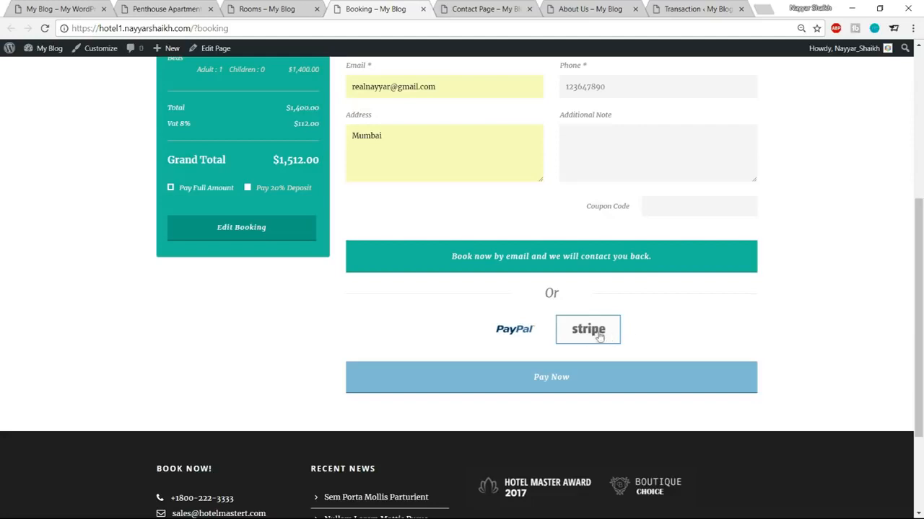
# Step: Enter the card holder's name, card number, CVC and expiry 01/24 on the payment form
pyautogui.click(598, 380)
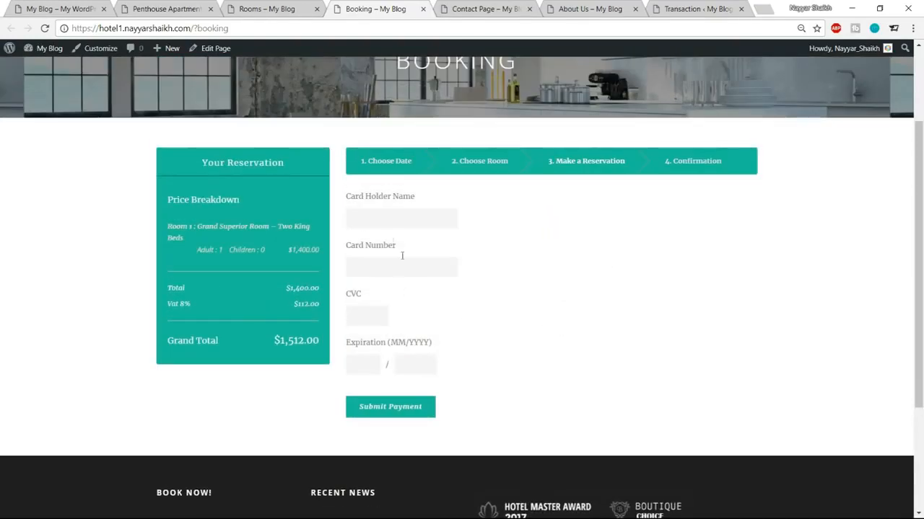
pyautogui.click(397, 218)
pyautogui.write('Nayyar Shaikh')
pyautogui.press('Tab')
pyautogui.write('4242424242424242')
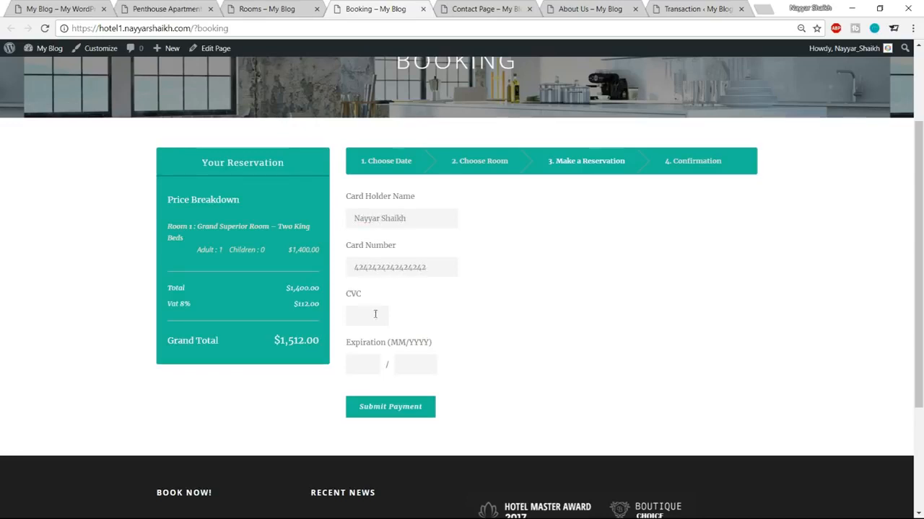
pyautogui.click(367, 320)
pyautogui.write('124')
pyautogui.click(359, 365)
pyautogui.write('01')
pyautogui.press('Tab')
pyautogui.write('24')
# Step: Submit the card payment and decline saving the card in the browser
pyautogui.click(383, 407)
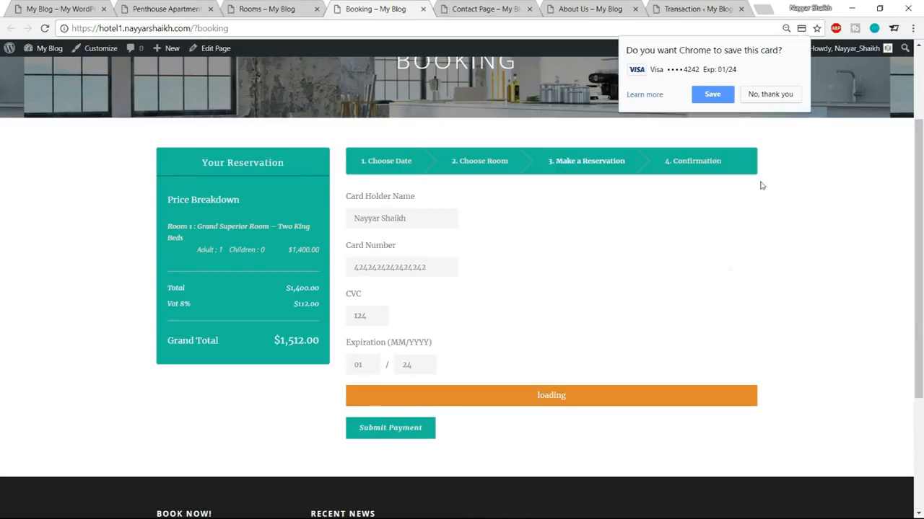
pyautogui.scroll(-1, 613, 360)
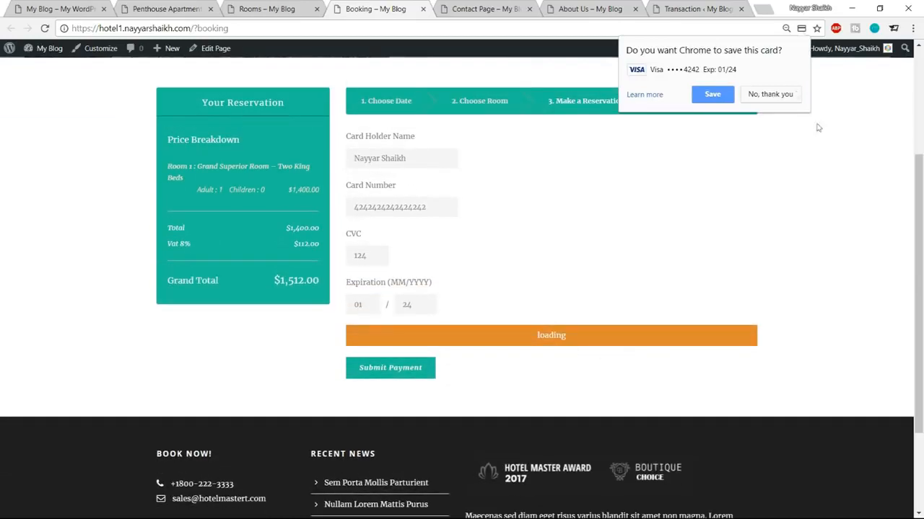
pyautogui.click(770, 94)
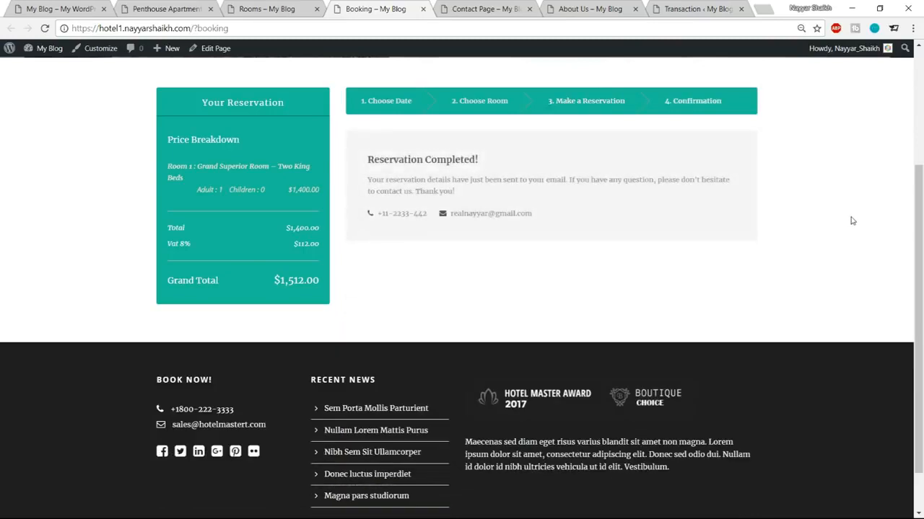
# Step: Highlight the Reservation Completed heading and confirmation e-mail, then switch to the rooms page
pyautogui.moveTo(367, 160); pyautogui.dragTo(482, 165)
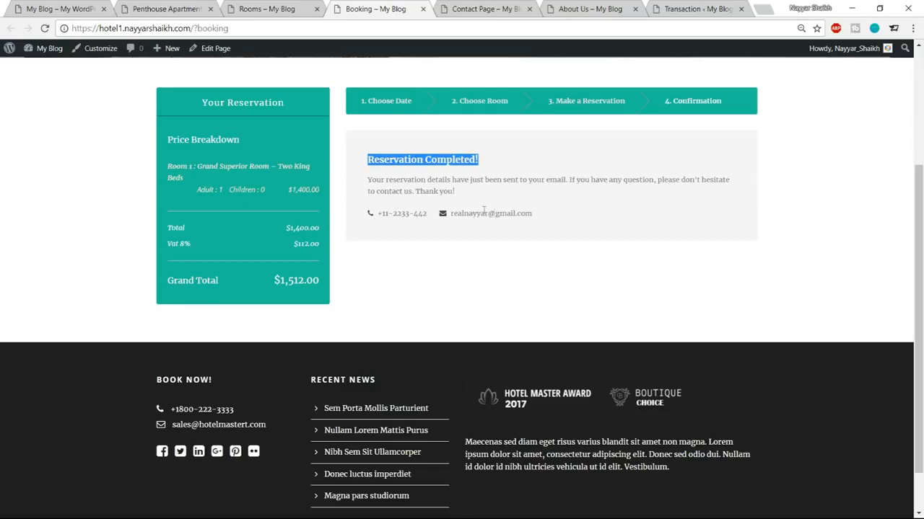
pyautogui.moveTo(540, 212); pyautogui.dragTo(451, 213)
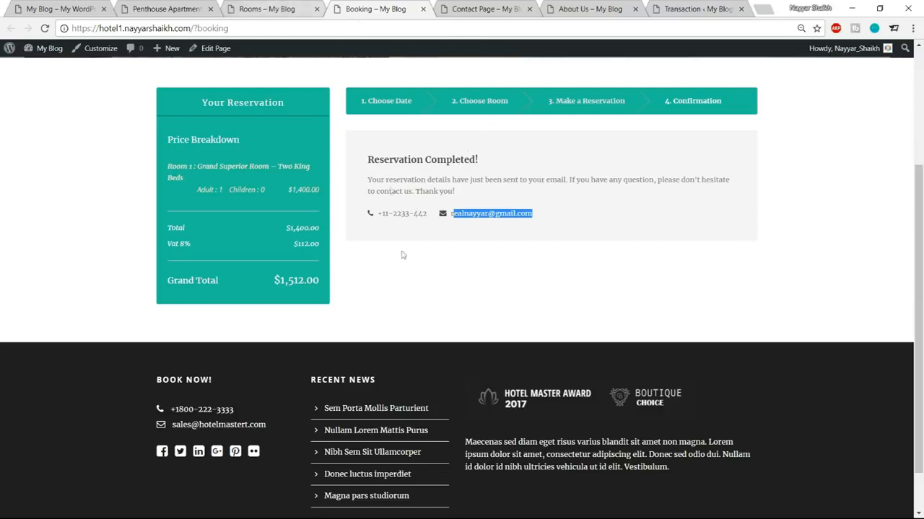
pyautogui.click(281, 8)
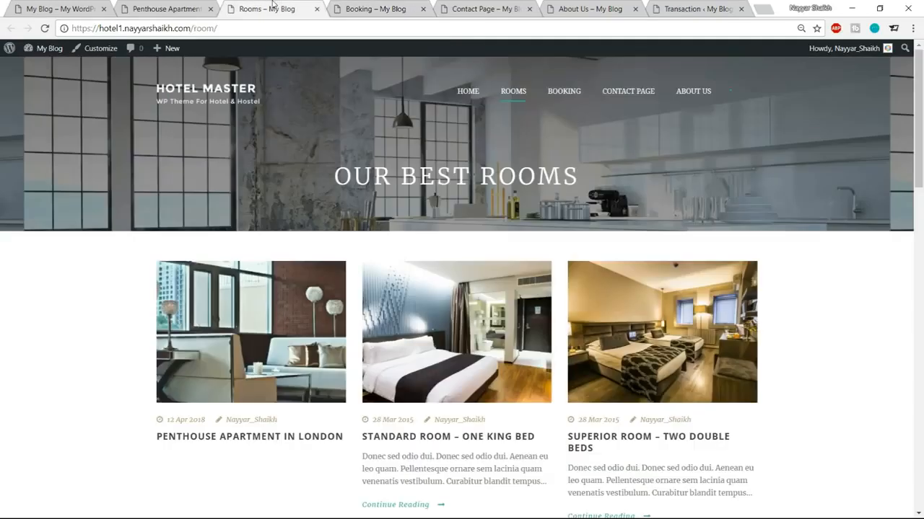
# Step: Open the transactions list and highlight the new booking's guest name and date
pyautogui.click(696, 8)
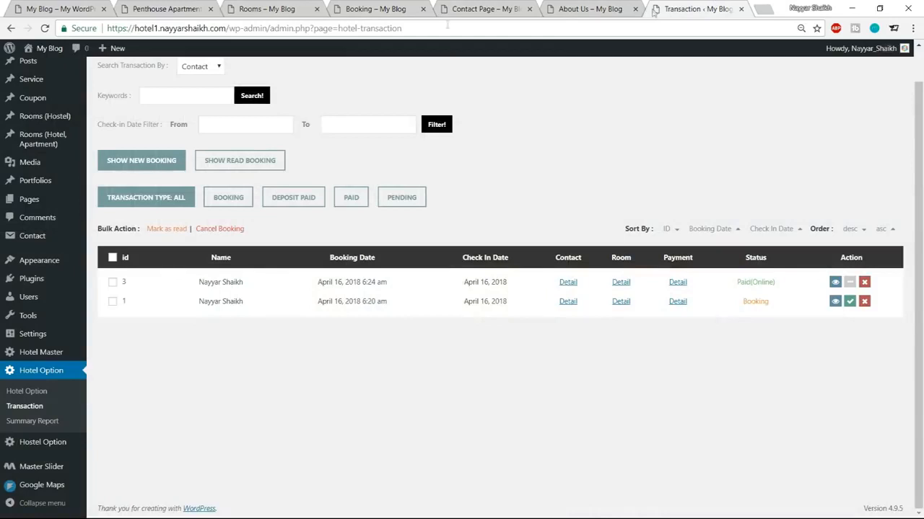
pyautogui.moveTo(198, 287); pyautogui.dragTo(241, 287)
pyautogui.click(219, 290)
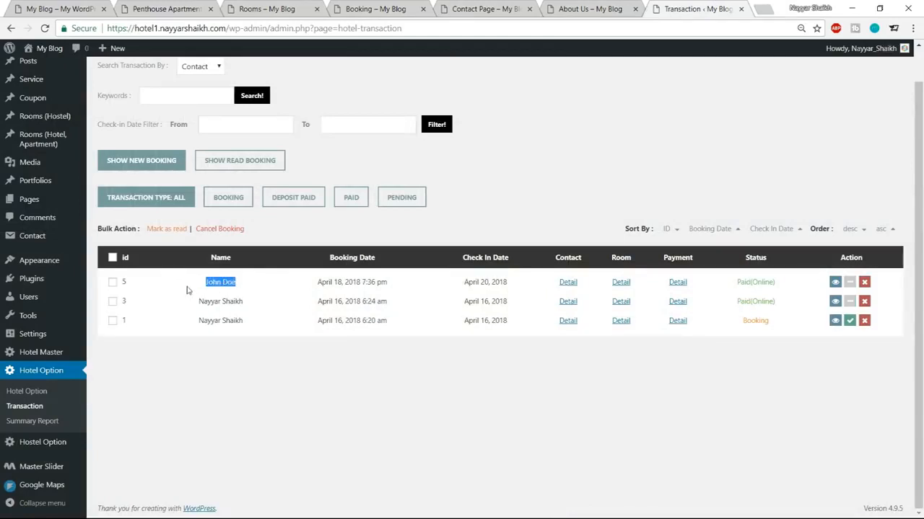
pyautogui.moveTo(318, 286); pyautogui.dragTo(393, 287)
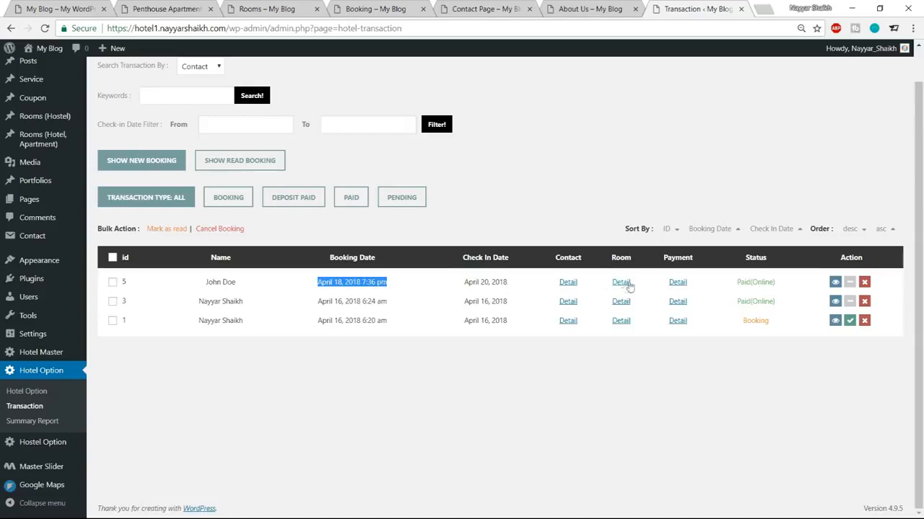
# Step: Check the booking's contact phone, $1,512.00 payment details and Paid(Online) status
pyautogui.click(567, 283)
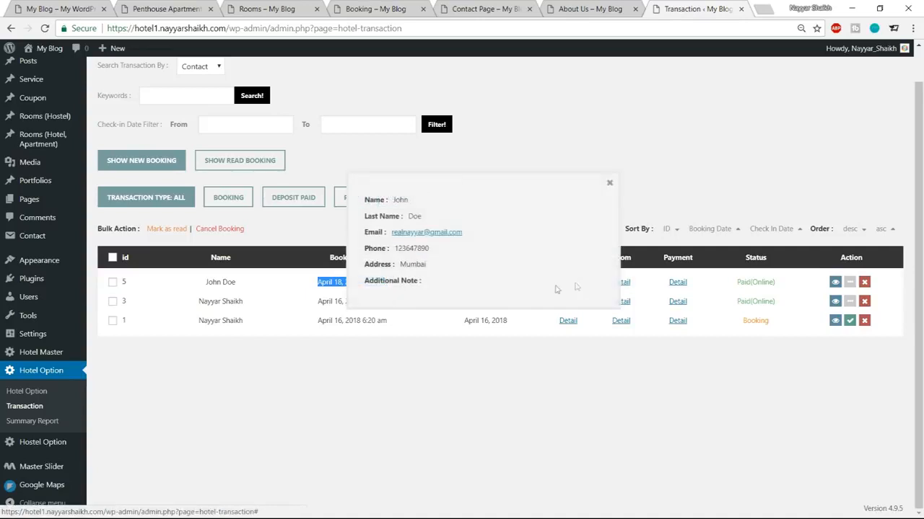
pyautogui.moveTo(399, 250); pyautogui.dragTo(435, 254)
pyautogui.click(439, 258)
pyautogui.click(609, 183)
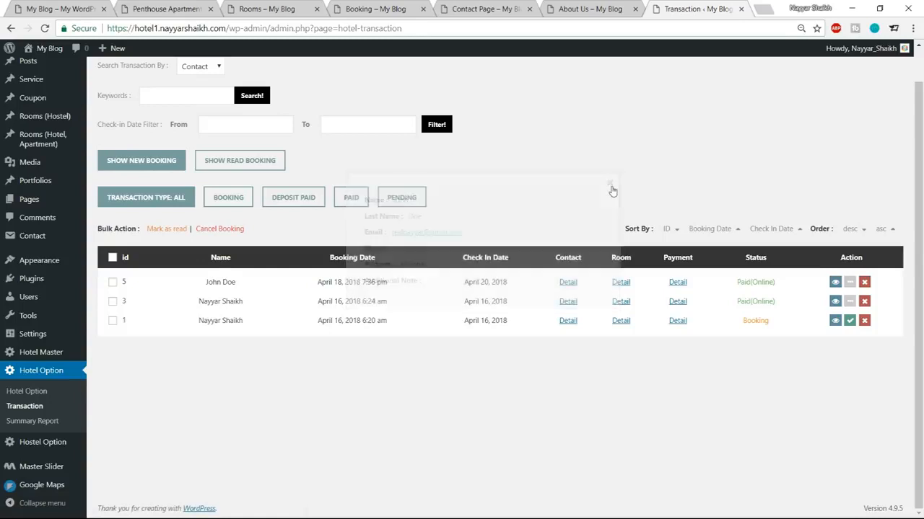
pyautogui.click(678, 284)
pyautogui.moveTo(431, 257); pyautogui.dragTo(489, 258)
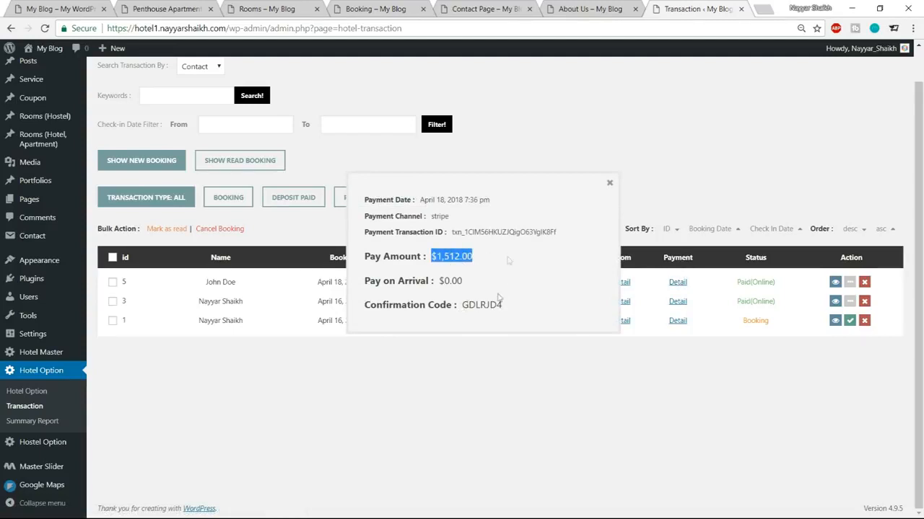
pyautogui.click(610, 184)
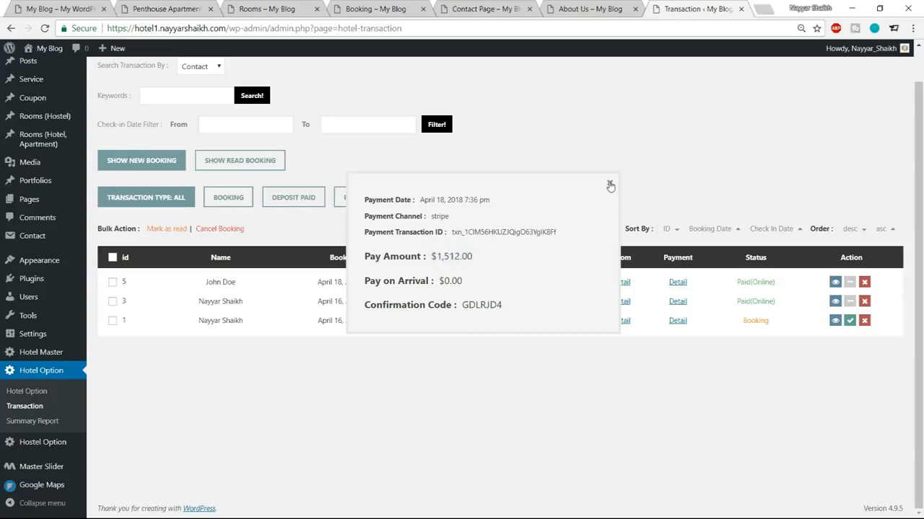
pyautogui.moveTo(775, 285); pyautogui.dragTo(735, 283)
pyautogui.click(777, 285)
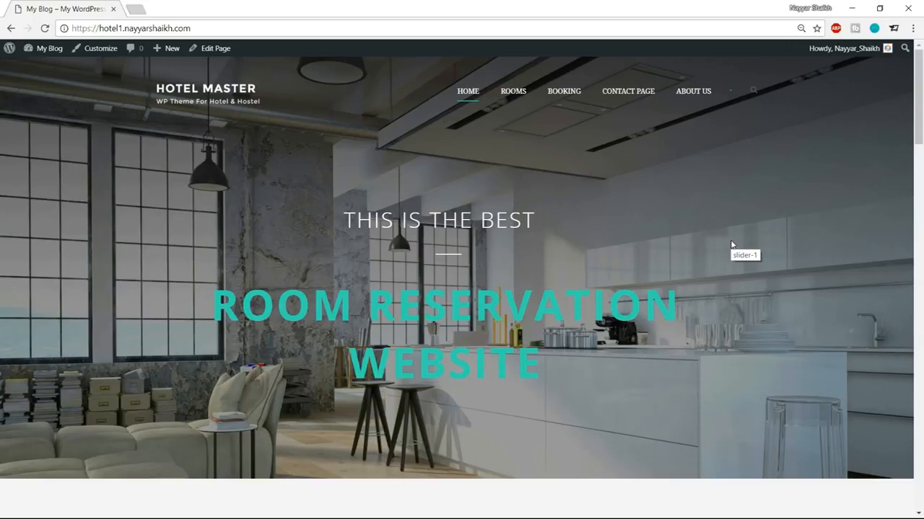
# Step: Scroll down the Hotel Master home page and back up, then open a new browser tab
pyautogui.scroll(-1, 388, 271)
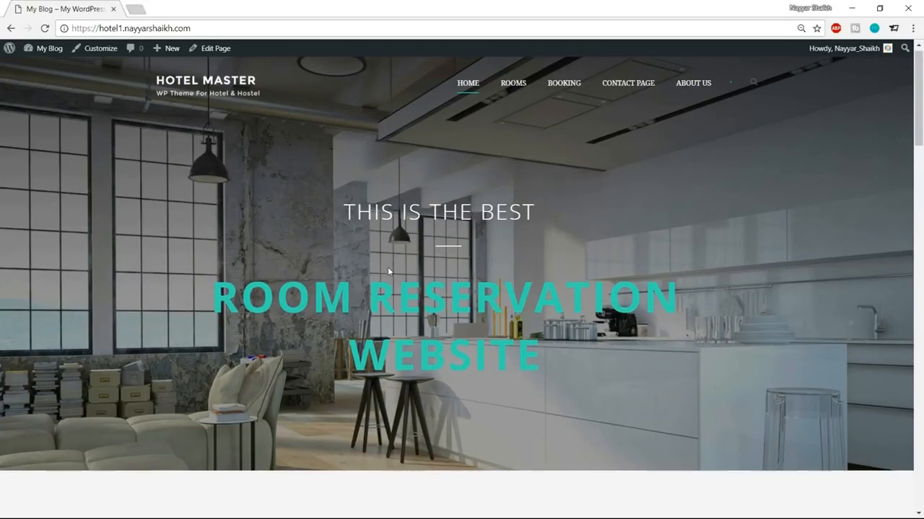
pyautogui.scroll(-10, 388, 271)
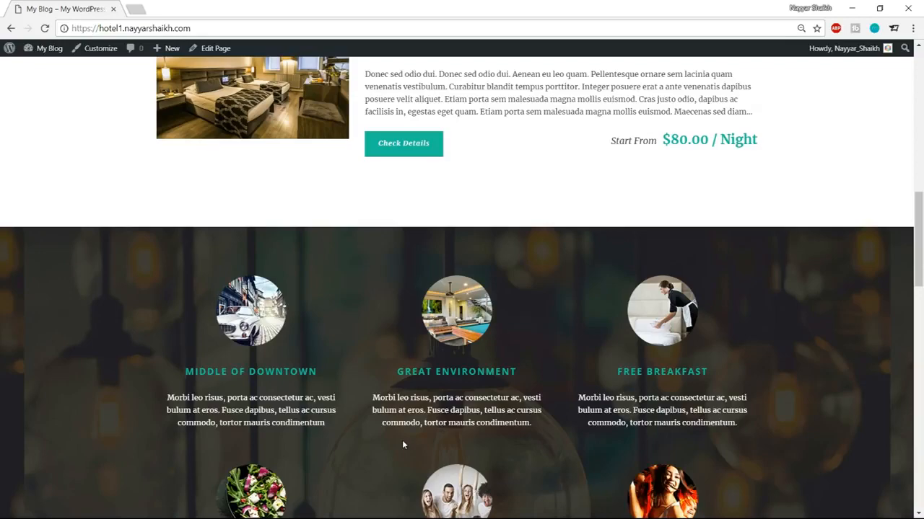
pyautogui.scroll(10, 403, 444)
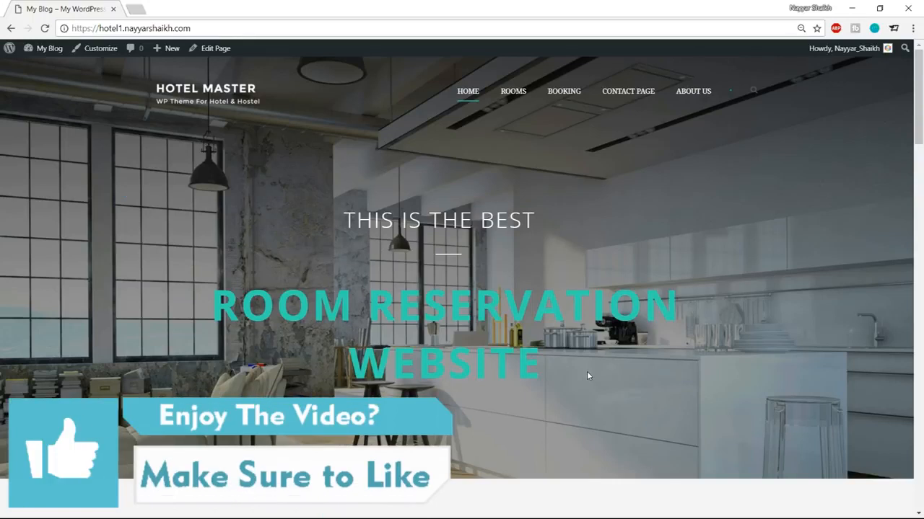
pyautogui.click(140, 8)
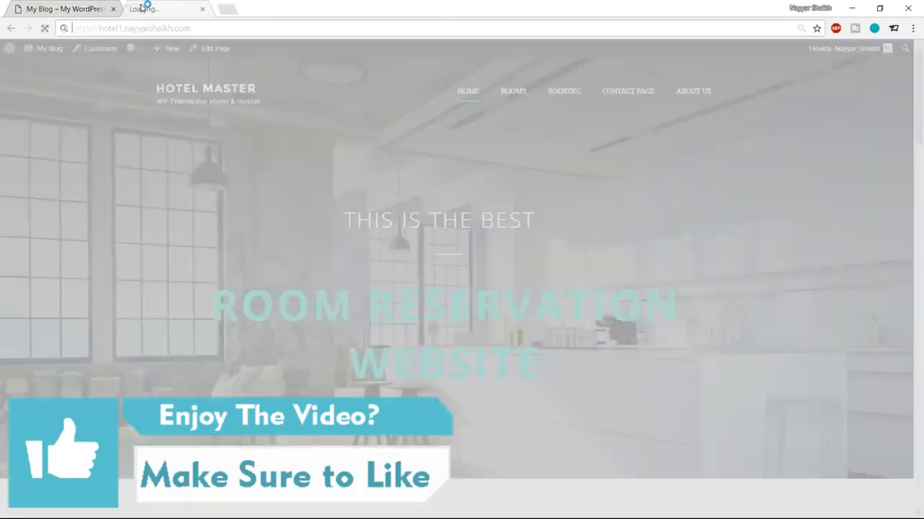
# Step: Load bloggdude.com/tmd in Chrome to reach TMDHosting's Cloud Hosting page with its 60% off offer
pyautogui.write('b')
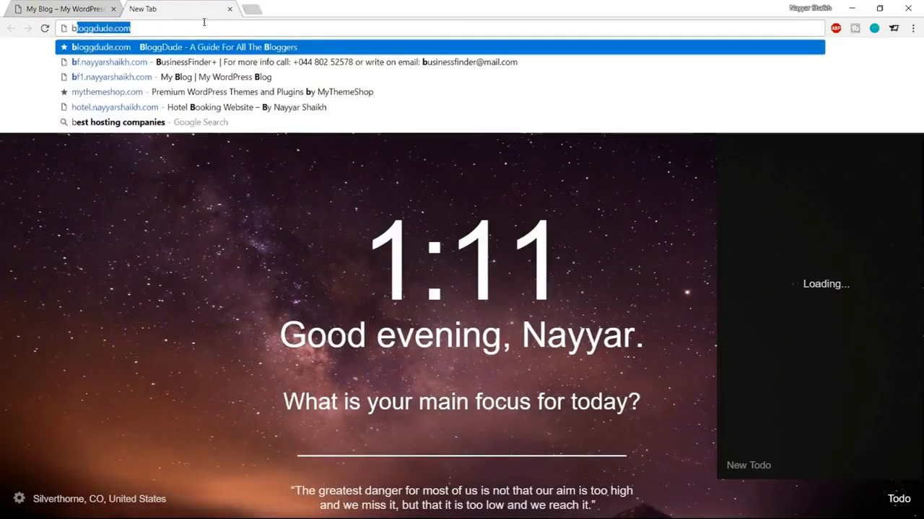
pyautogui.press('Right')
pyautogui.write('/tmd')
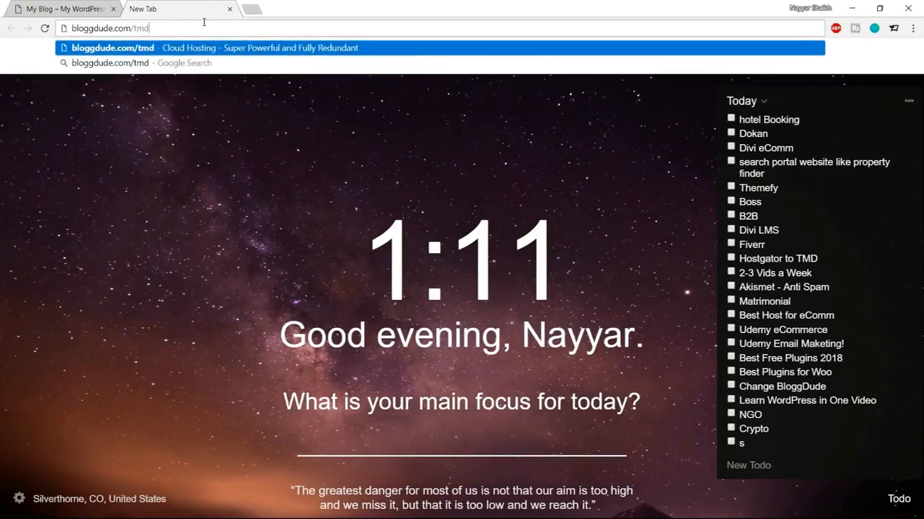
pyautogui.press('Return')
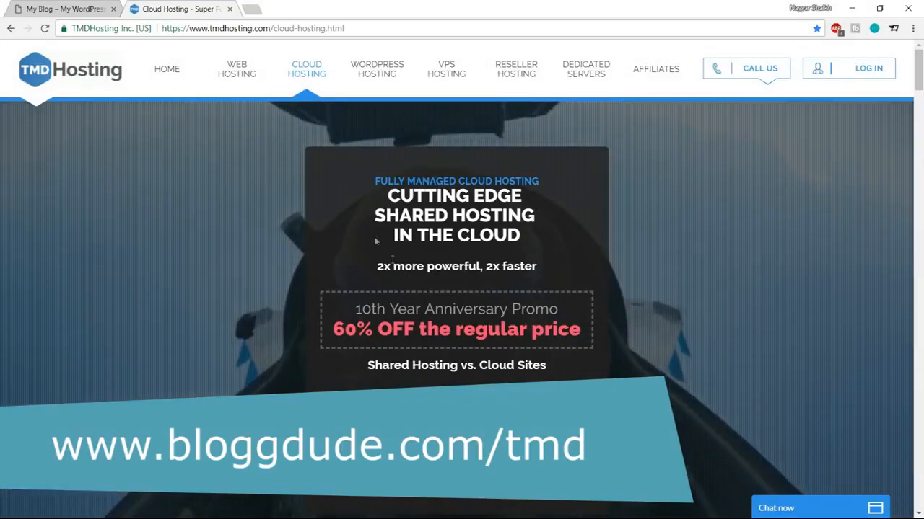
# Step: Point out the shared hosting headline, then open and browse the cloud hosting plans
pyautogui.moveTo(375, 211); pyautogui.dragTo(548, 220)
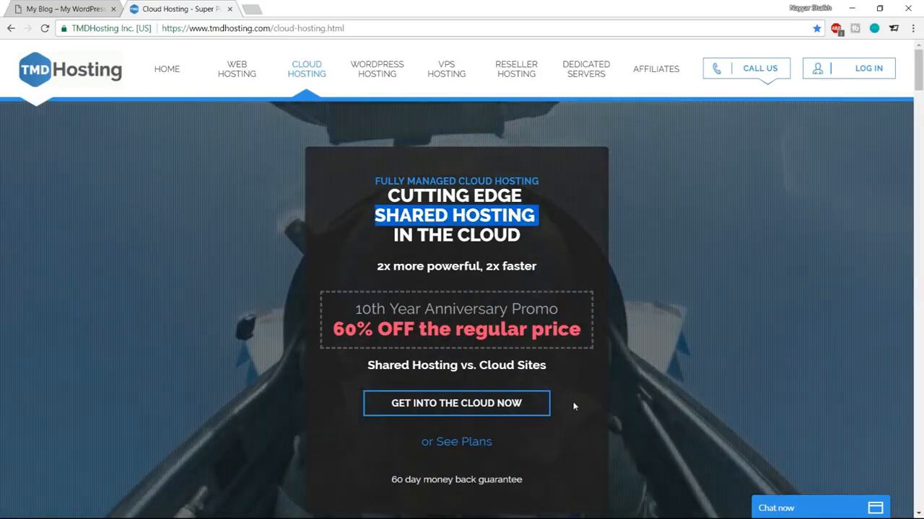
pyautogui.click(485, 406)
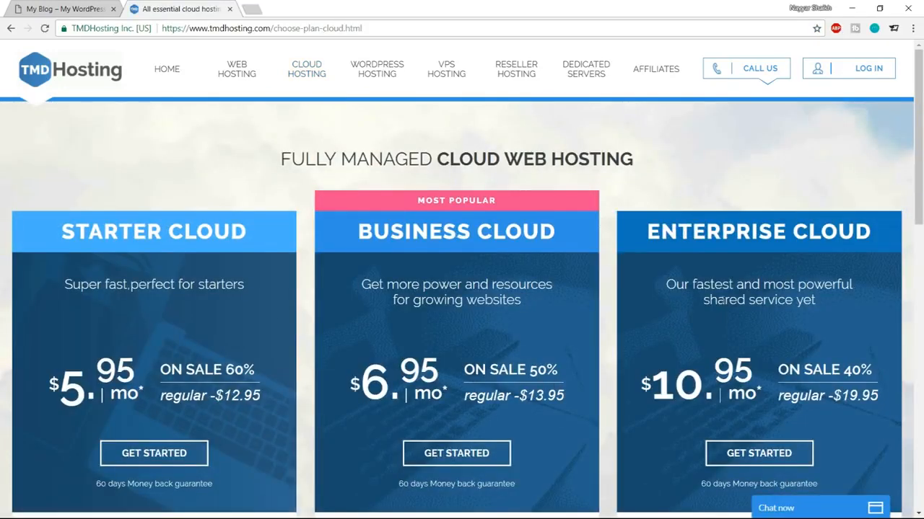
pyautogui.scroll(-6, 534, 330)
pyautogui.scroll(8, 568, 380)
pyautogui.scroll(-3, 666, 288)
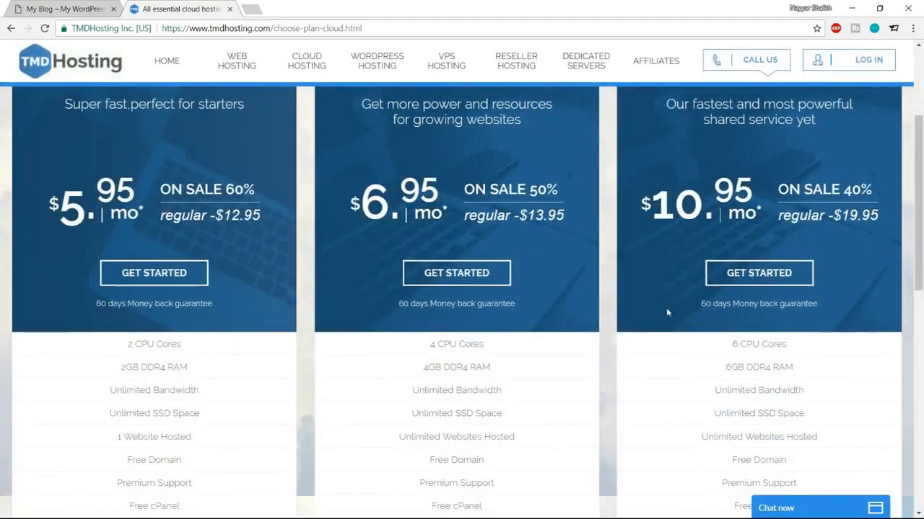
pyautogui.scroll(3, 666, 314)
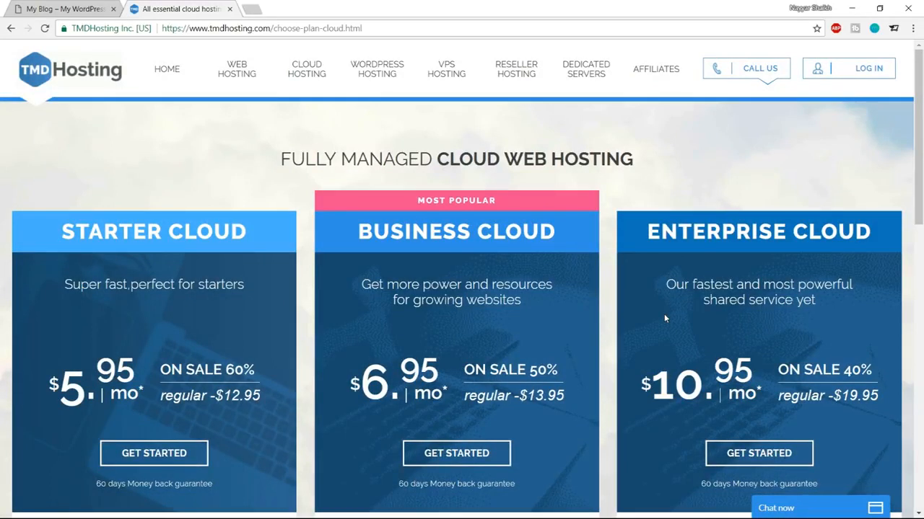
pyautogui.scroll(-2, 669, 317)
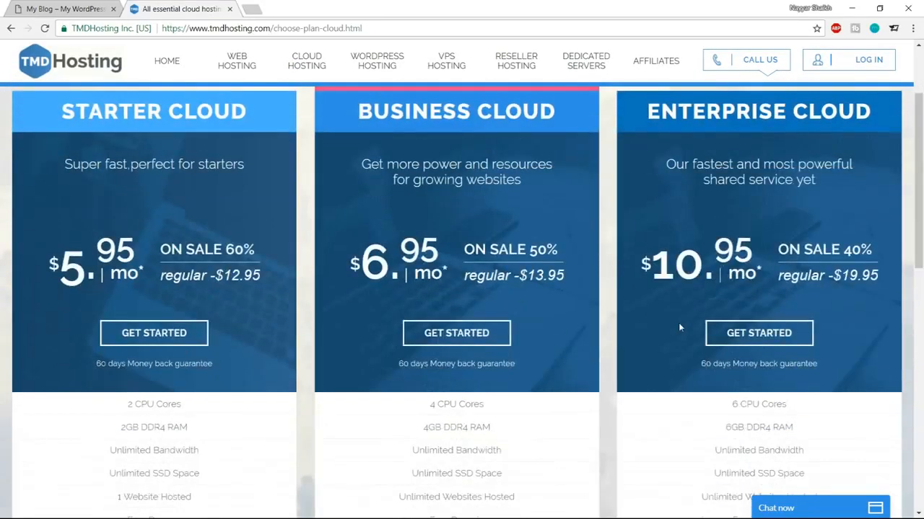
pyautogui.scroll(-4, 679, 328)
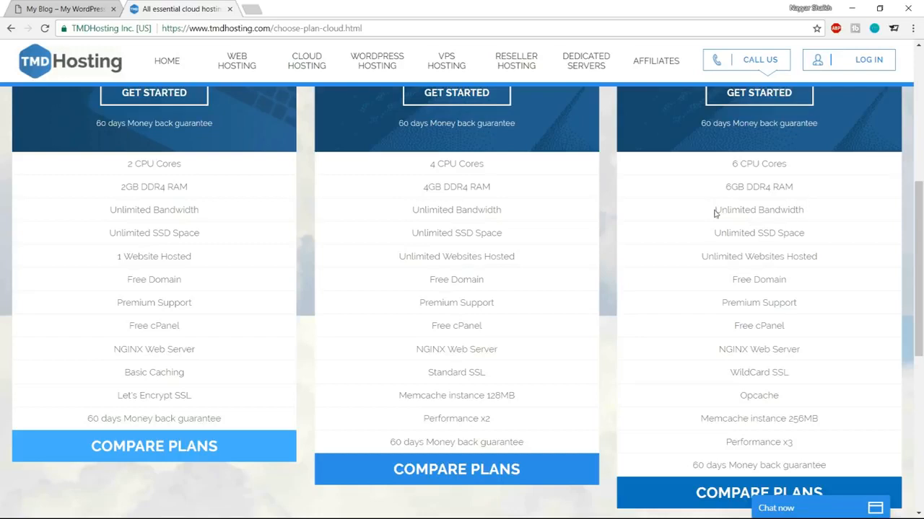
# Step: Highlight Enterprise Cloud's Unlimited Bandwidth and SSD Space, dismiss the chat, and open a blank tab
pyautogui.moveTo(715, 210); pyautogui.dragTo(821, 213)
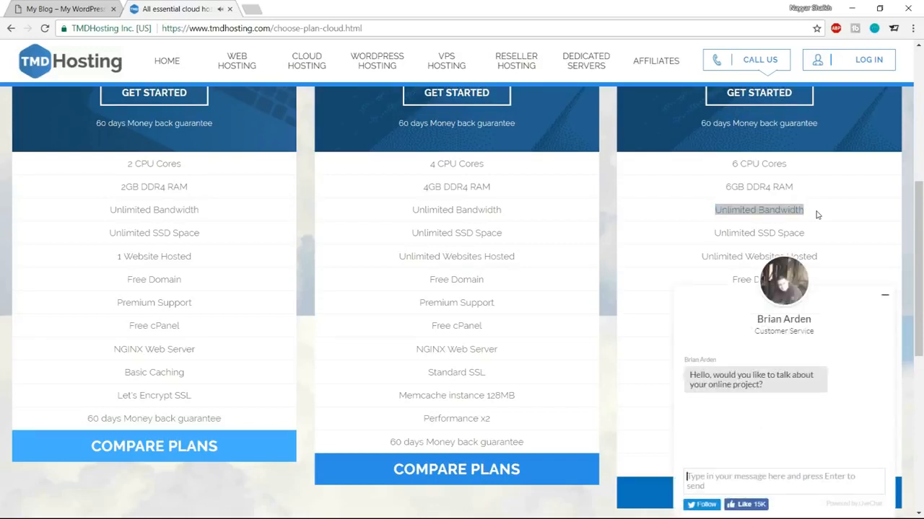
pyautogui.click(887, 296)
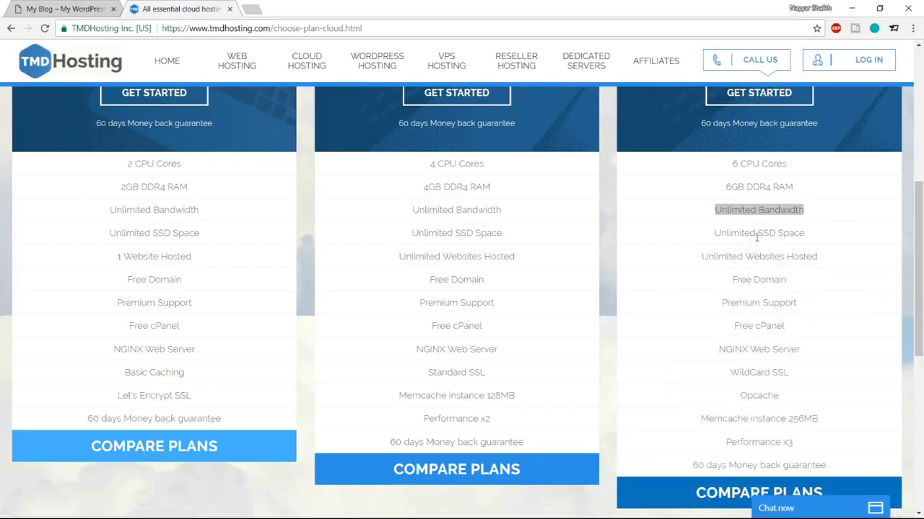
pyautogui.moveTo(755, 234); pyautogui.dragTo(809, 243)
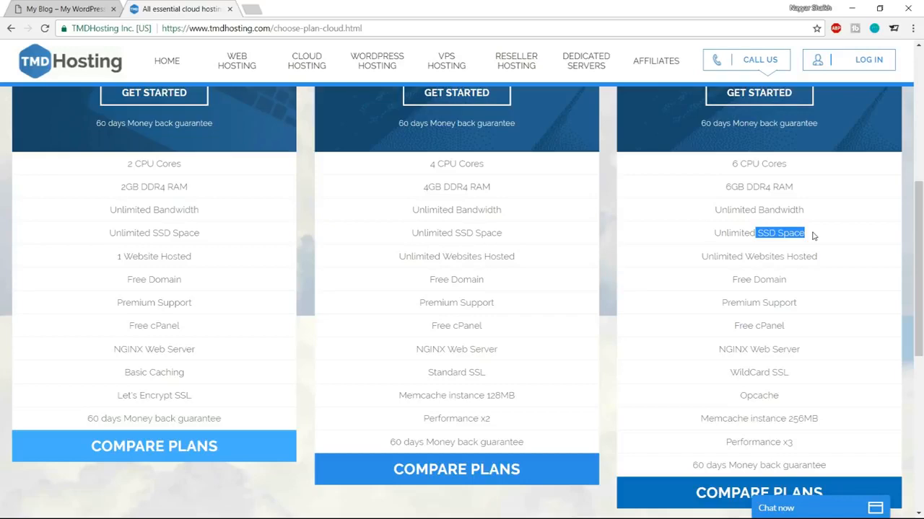
pyautogui.click(251, 7)
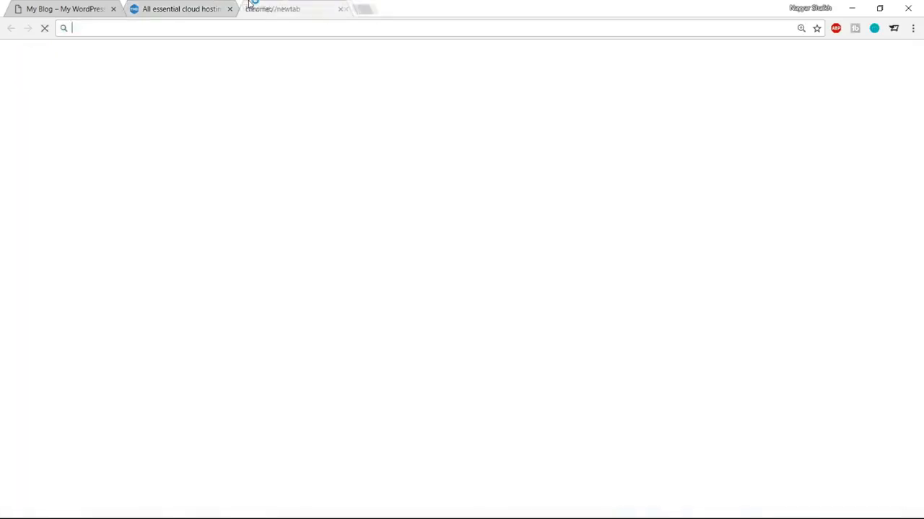
# Step: Search Google for 'hdd vs ssd web hosting'
pyautogui.write('hdd')
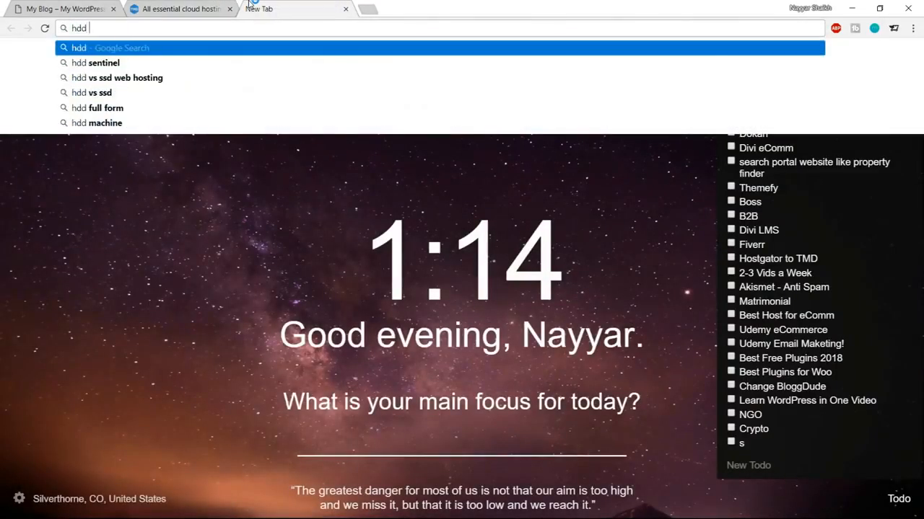
pyautogui.press('Down')
pyautogui.press('Down')
pyautogui.press('Return')
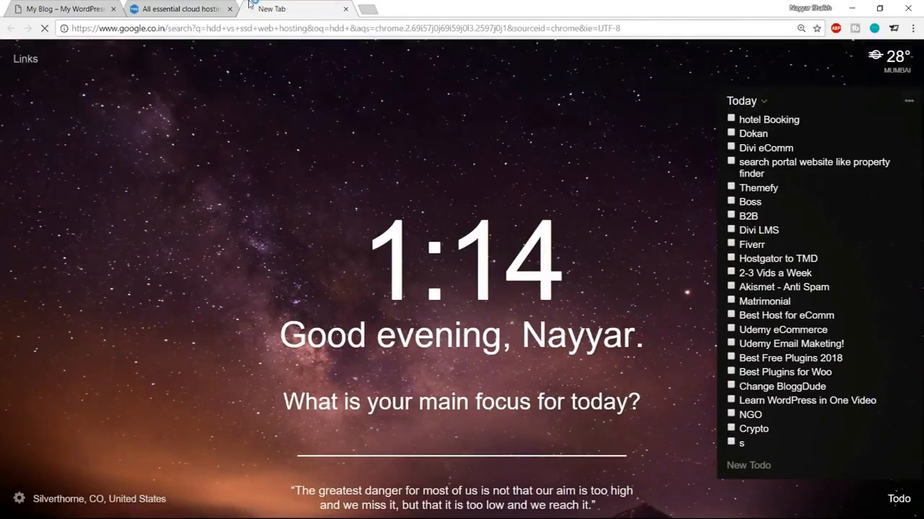
pyautogui.scroll(-5, 558, 313)
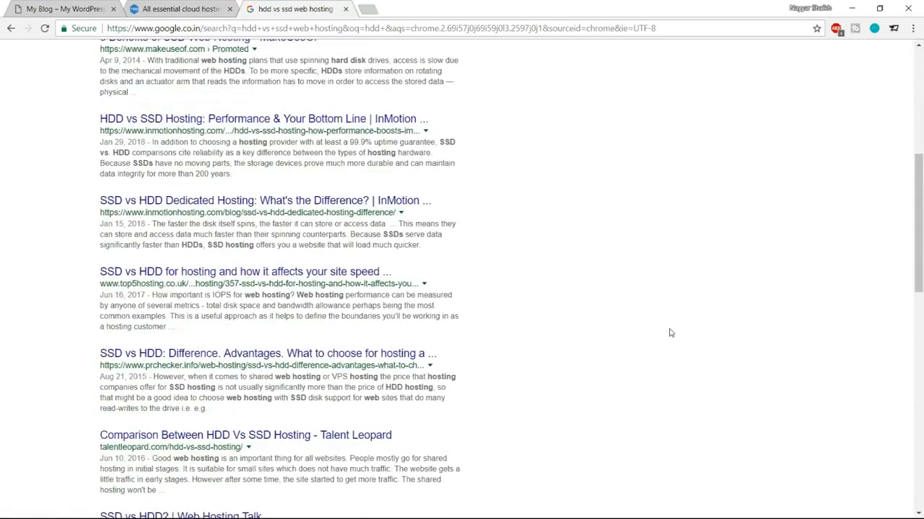
pyautogui.scroll(-3, 669, 331)
pyautogui.scroll(8, 669, 333)
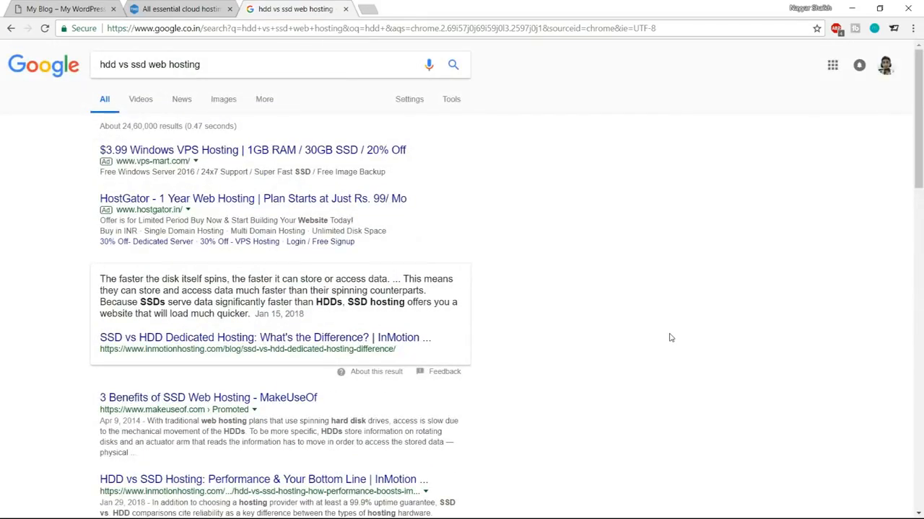
# Step: View the first HDD vs SSD speed chart in image results, then close the search tab
pyautogui.click(227, 106)
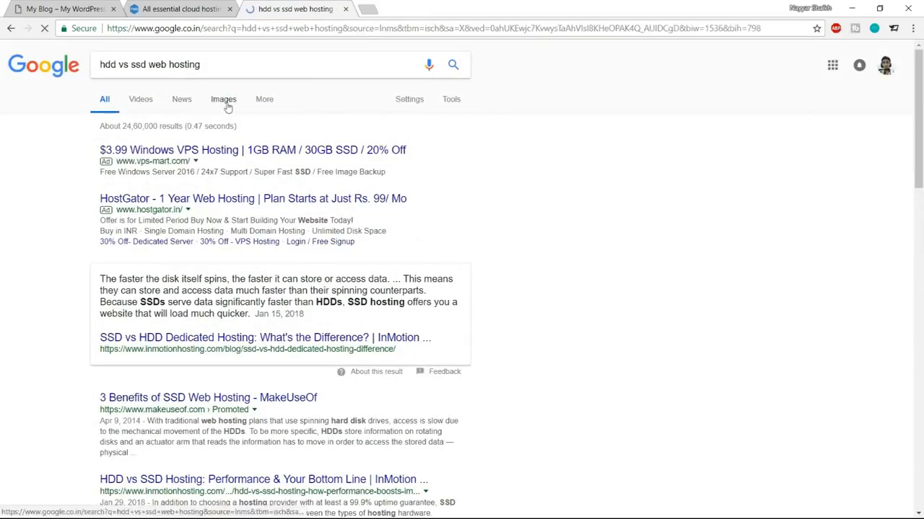
pyautogui.scroll(-5, 748, 337)
pyautogui.scroll(5, 741, 353)
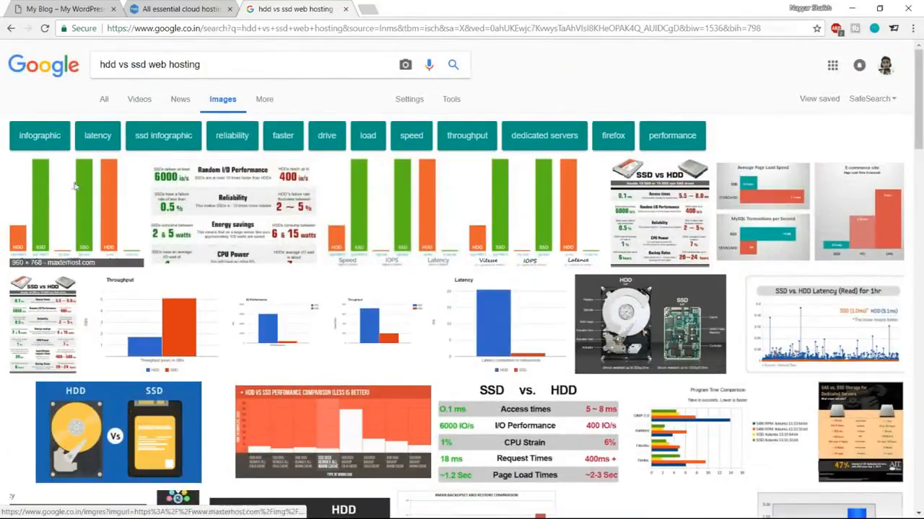
pyautogui.click(75, 188)
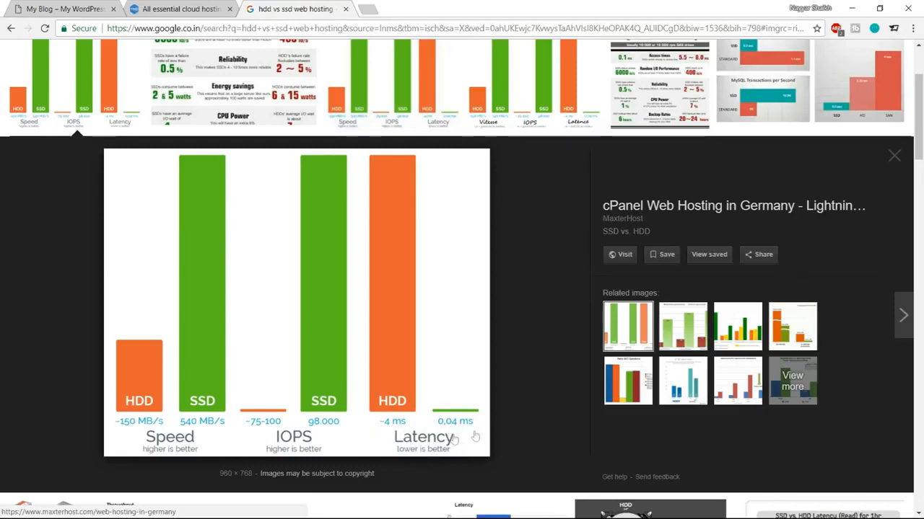
pyautogui.click(346, 8)
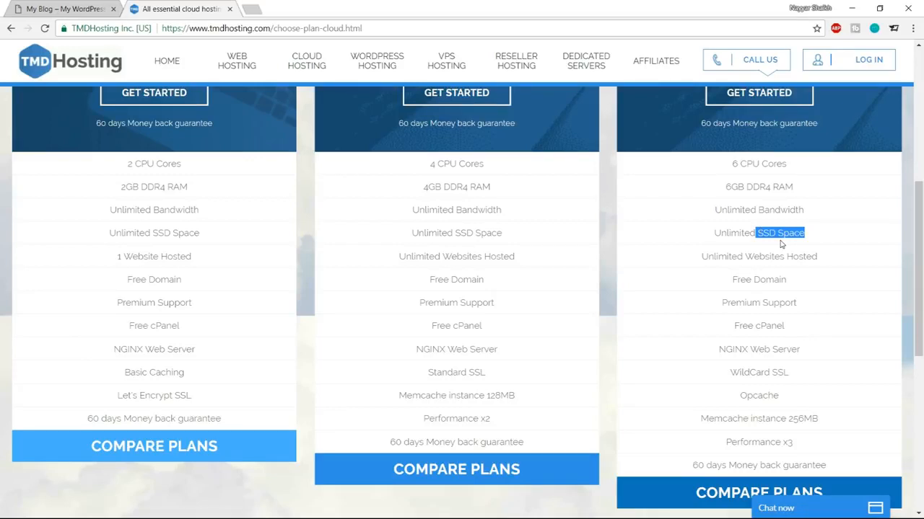
pyautogui.click(781, 245)
pyautogui.moveTo(712, 233); pyautogui.dragTo(817, 233)
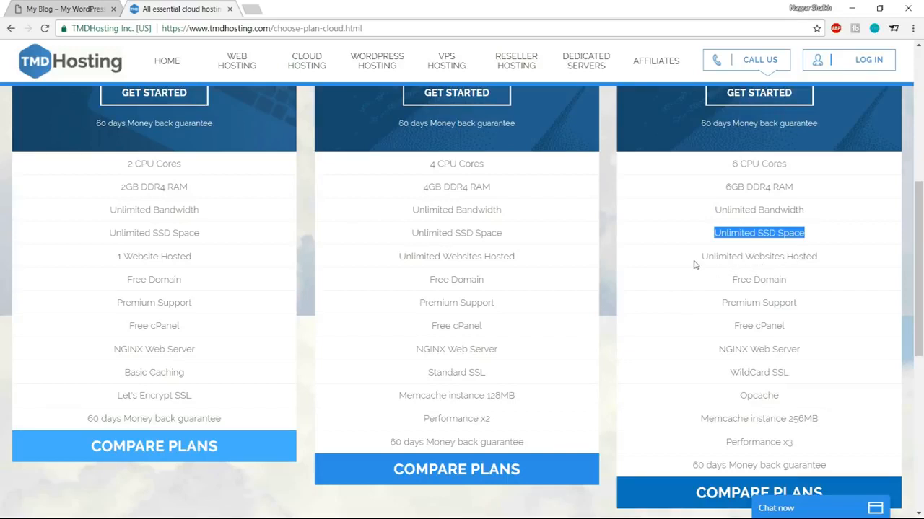
pyautogui.moveTo(700, 258); pyautogui.dragTo(820, 261)
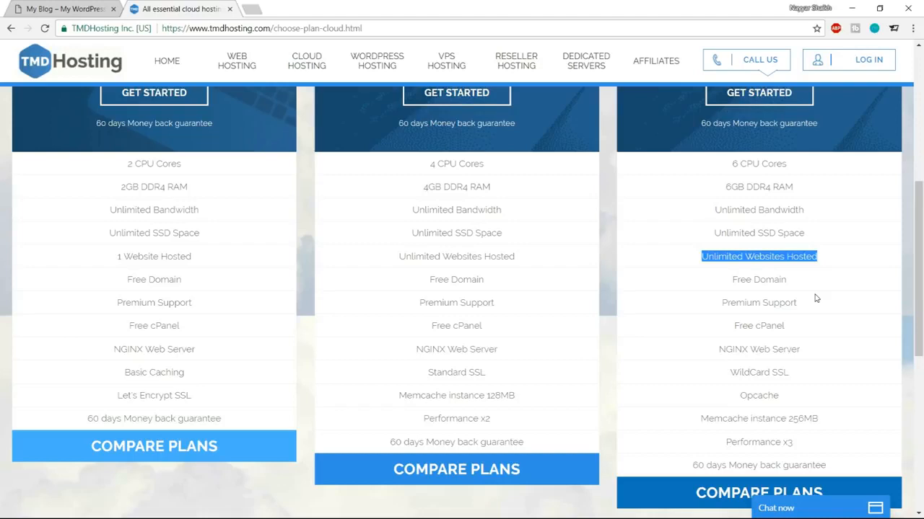
pyautogui.moveTo(731, 281); pyautogui.dragTo(796, 281)
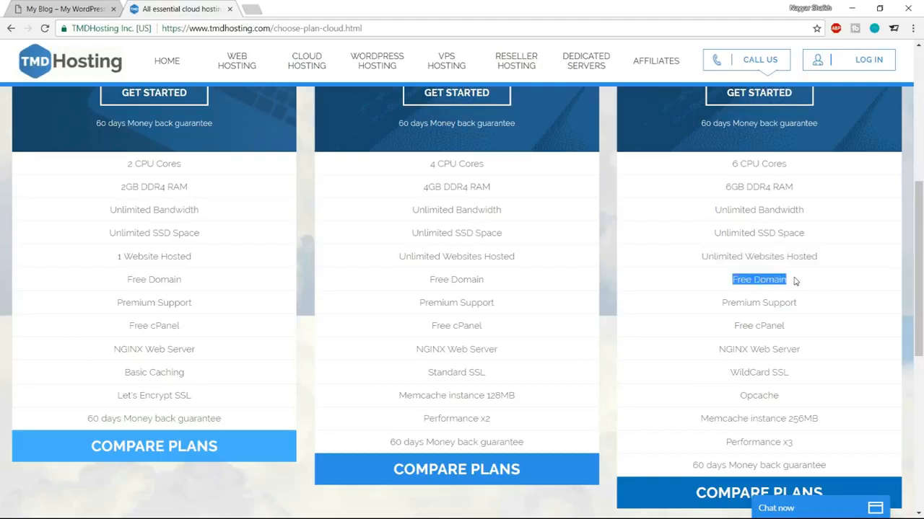
pyautogui.moveTo(721, 304); pyautogui.dragTo(821, 309)
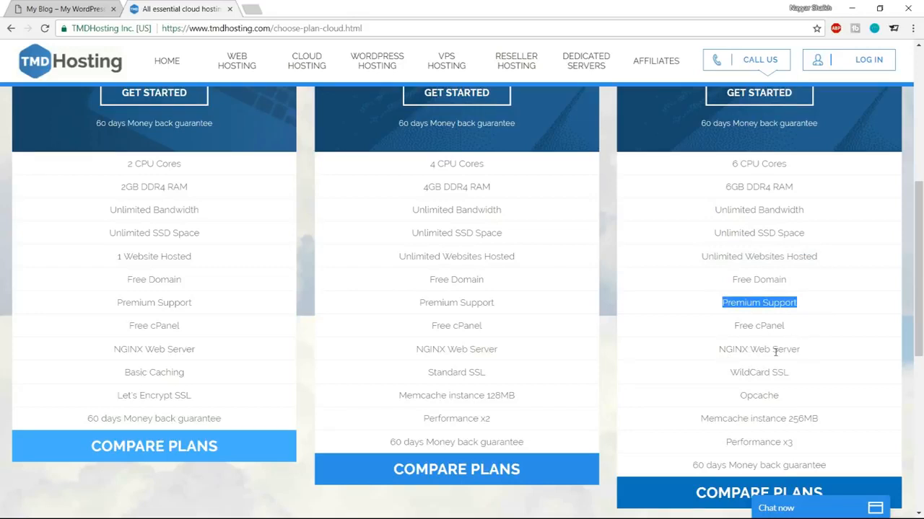
pyautogui.scroll(-1, 835, 367)
pyautogui.moveTo(771, 311); pyautogui.dragTo(803, 313)
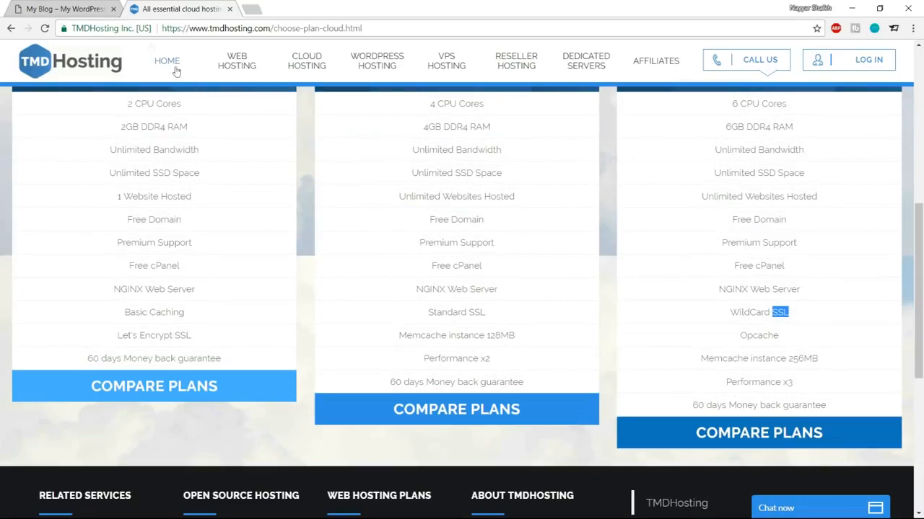
pyautogui.click(119, 28)
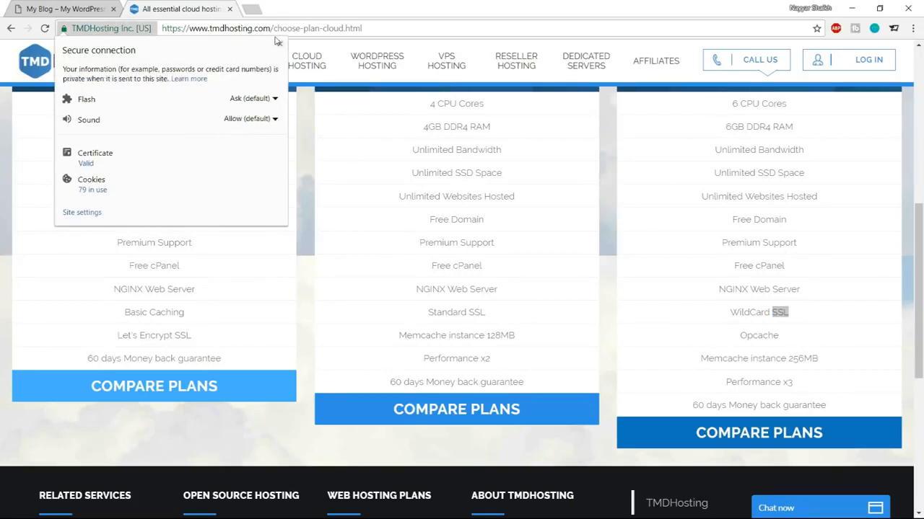
pyautogui.press('Escape')
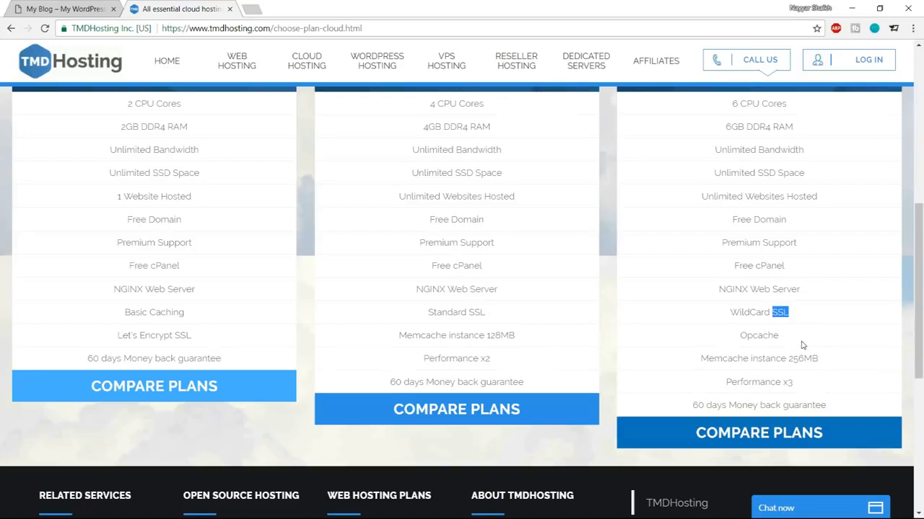
pyautogui.click(730, 312)
pyautogui.moveTo(730, 311); pyautogui.dragTo(791, 316)
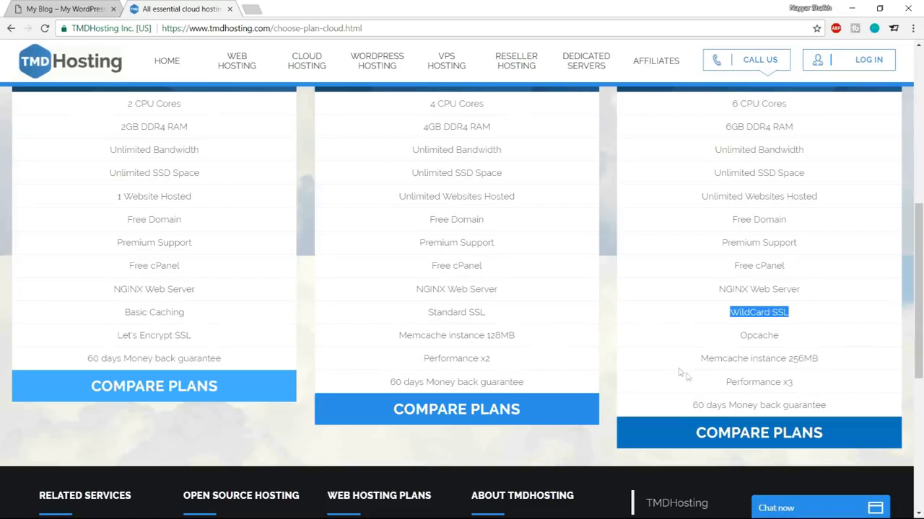
pyautogui.moveTo(741, 337); pyautogui.dragTo(799, 335)
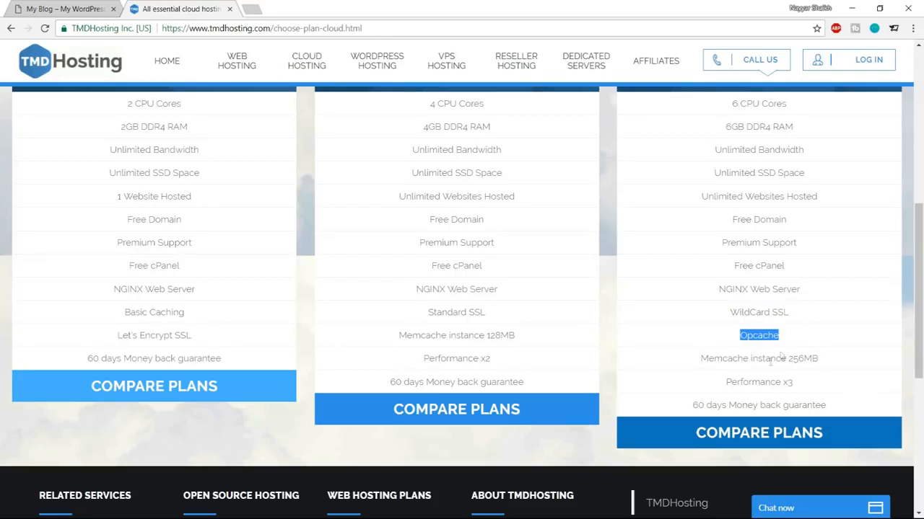
pyautogui.moveTo(700, 358); pyautogui.dragTo(746, 368)
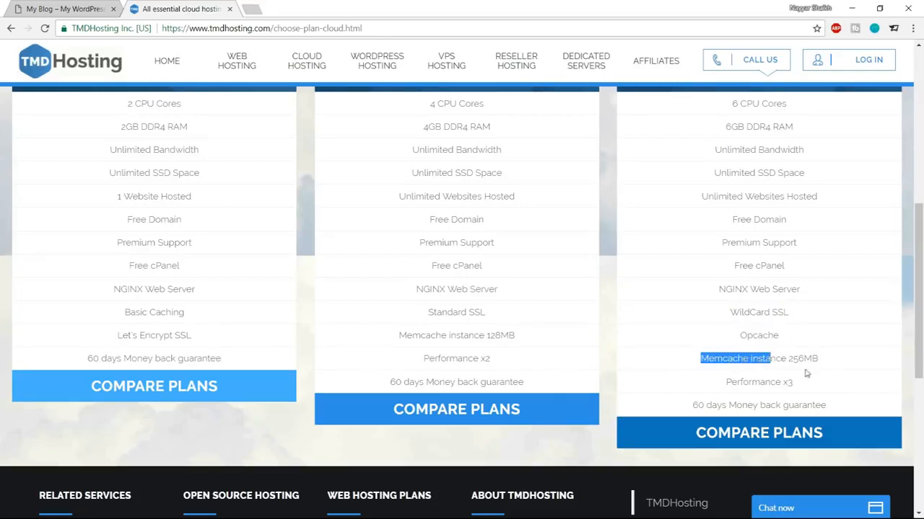
pyautogui.moveTo(775, 382); pyautogui.dragTo(797, 388)
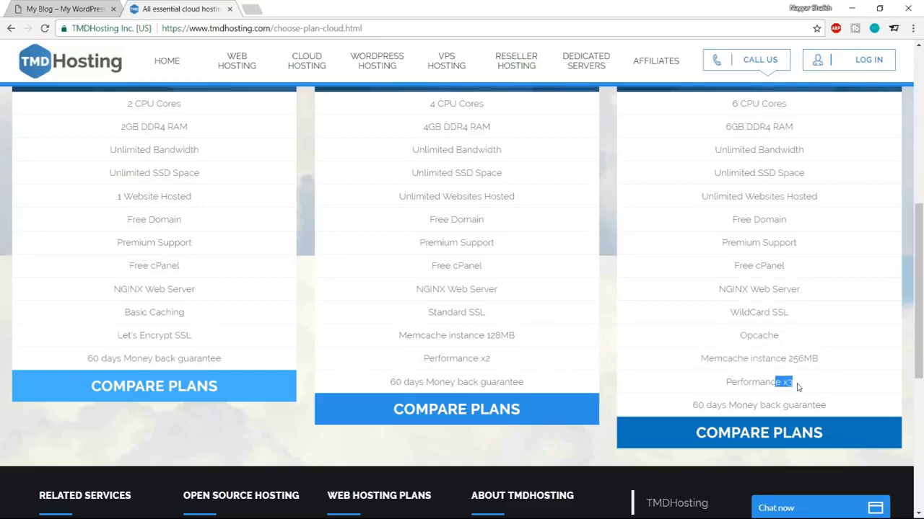
# Step: Highlight the money-back guarantee note on the cloud plans page, then clear the highlight
pyautogui.scroll(2, 422, 370)
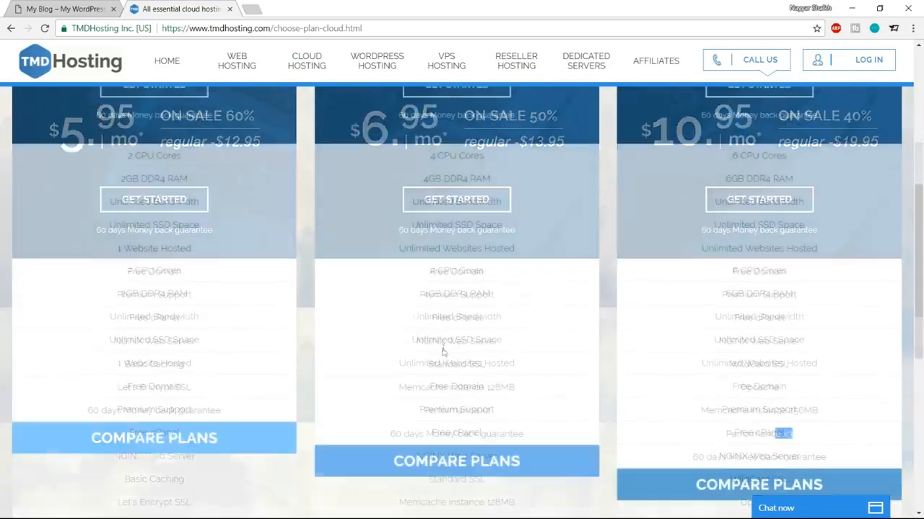
pyautogui.scroll(-2, 443, 348)
pyautogui.moveTo(691, 405); pyautogui.dragTo(845, 408)
pyautogui.click(845, 409)
# Step: Compare the plans, highlighting Business Cloud, then start ordering Enterprise Cloud at $10.95/mo
pyautogui.scroll(4, 844, 411)
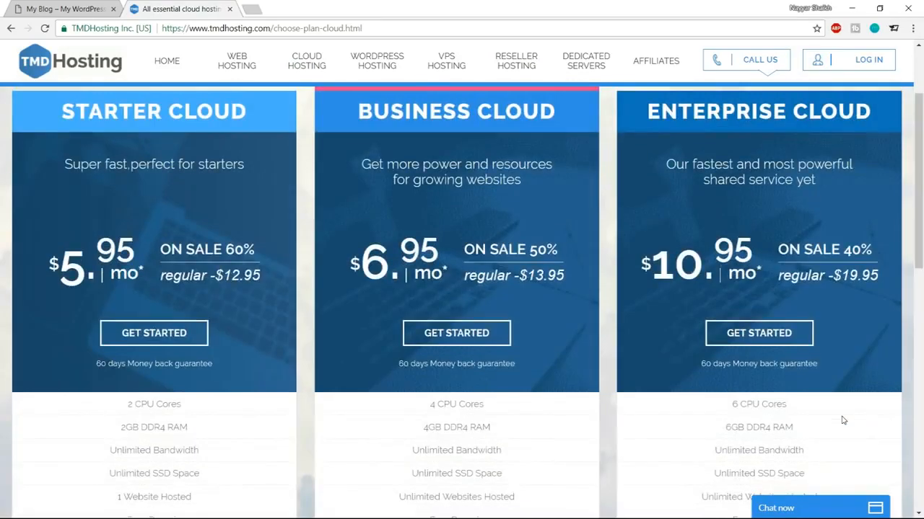
pyautogui.scroll(1, 841, 420)
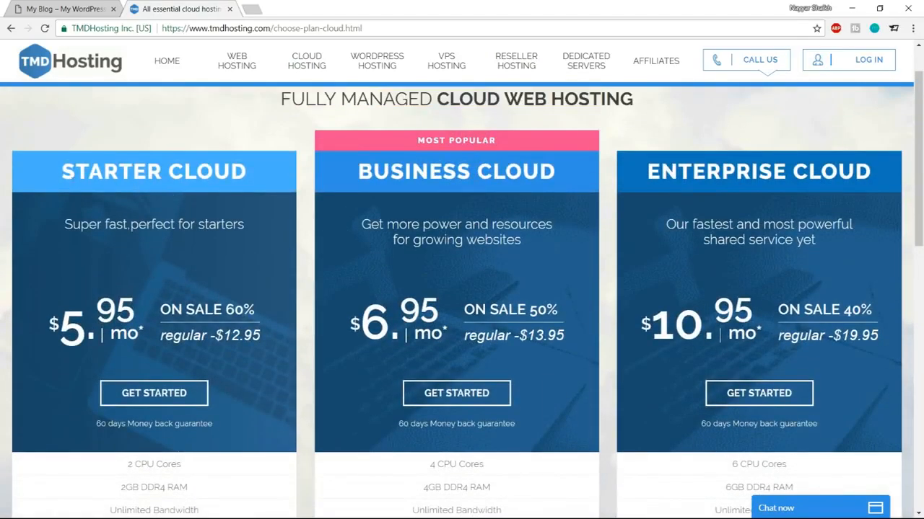
pyautogui.moveTo(59, 174); pyautogui.dragTo(249, 175)
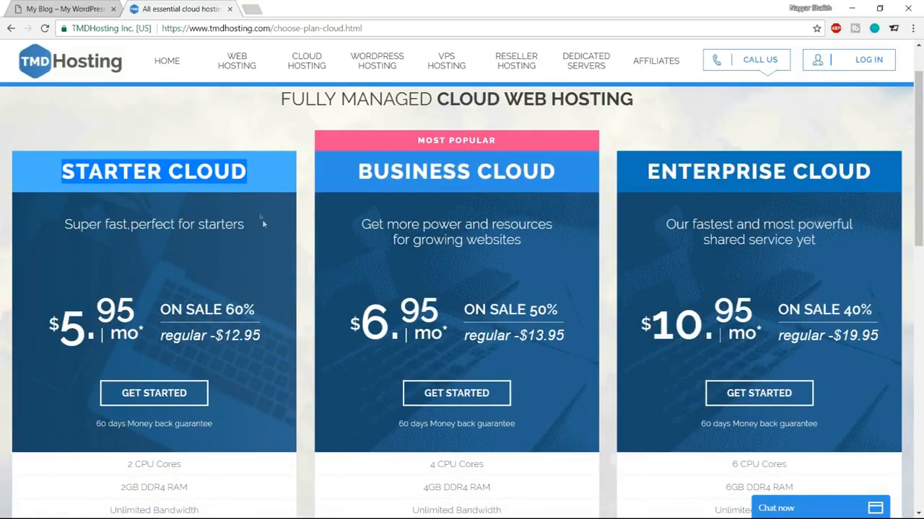
pyautogui.scroll(-3, 268, 245)
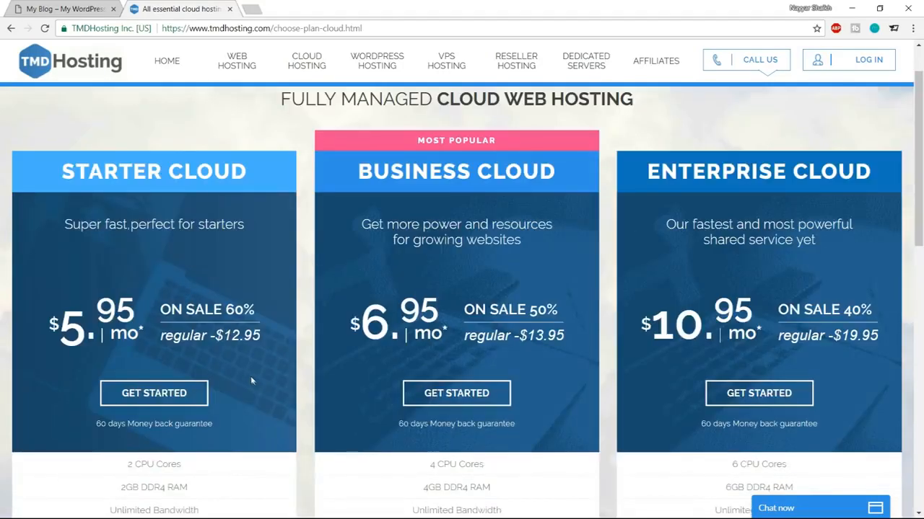
pyautogui.scroll(-3, 252, 377)
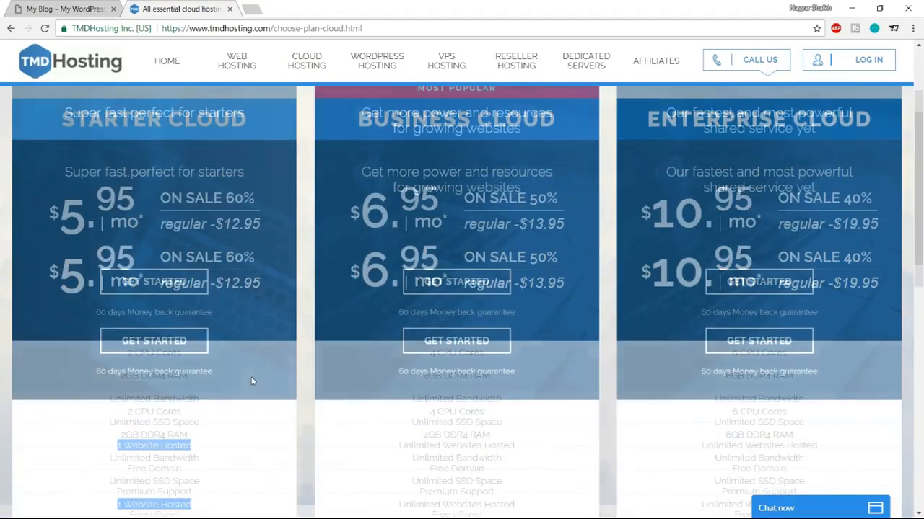
pyautogui.scroll(4, 247, 399)
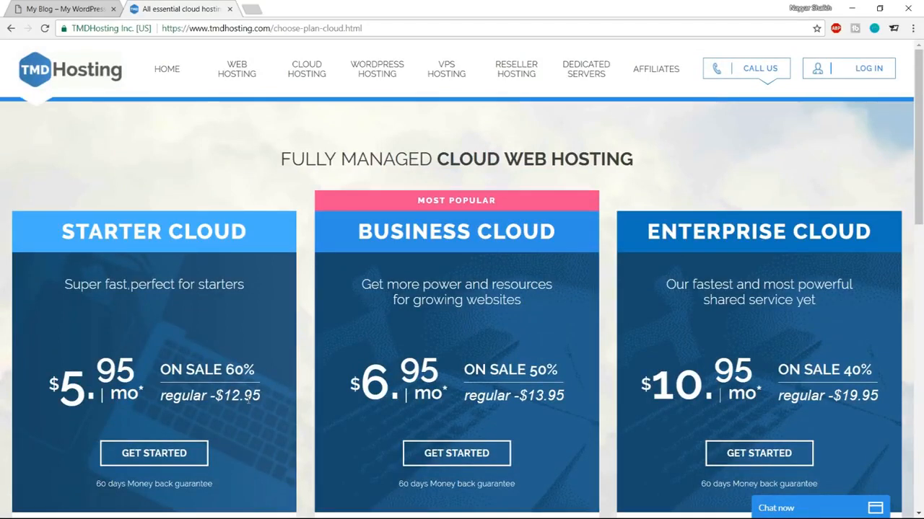
pyautogui.moveTo(358, 231); pyautogui.dragTo(516, 231)
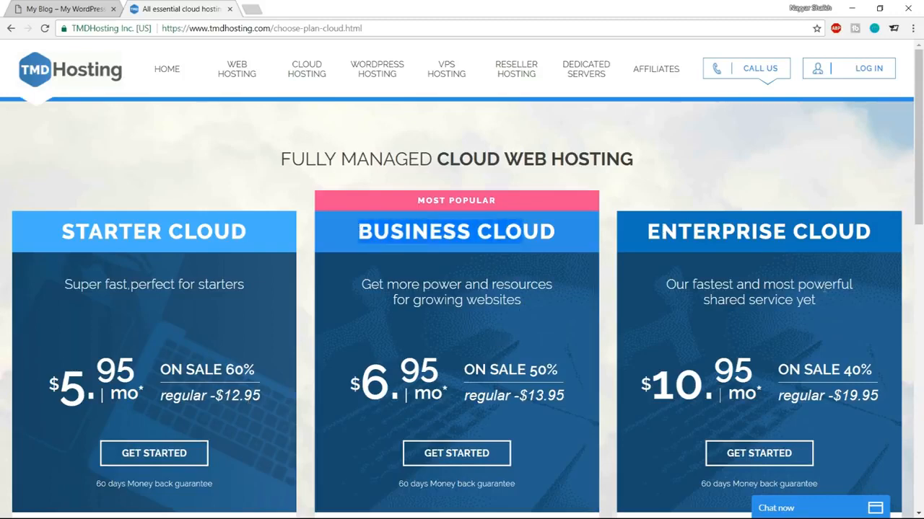
pyautogui.scroll(-2, 815, 291)
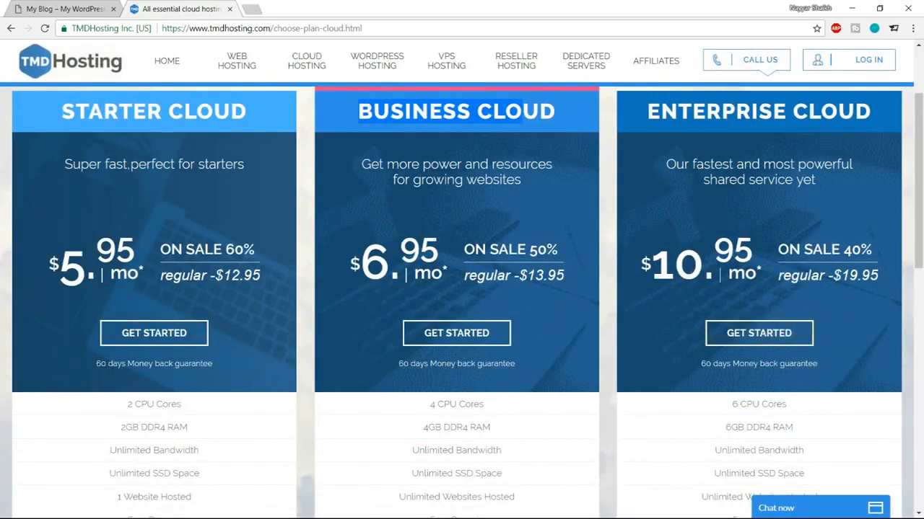
pyautogui.click(760, 342)
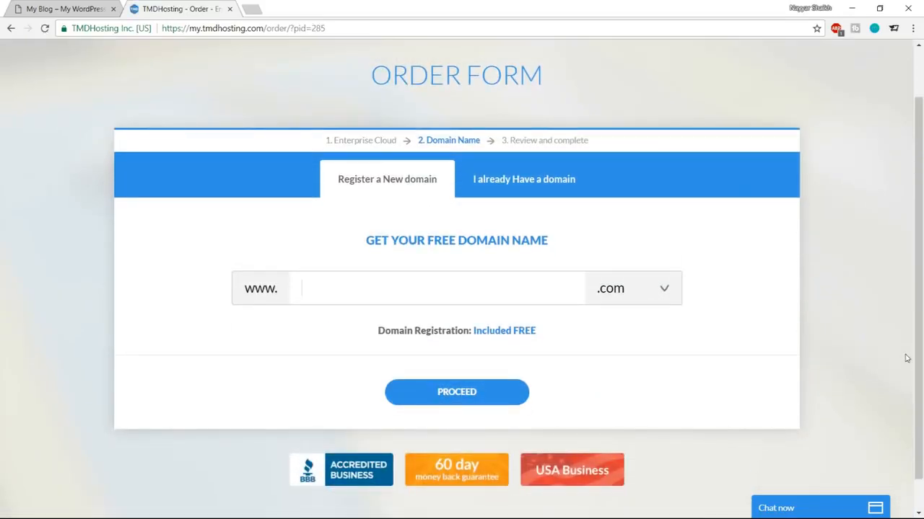
# Step: Enter a new domain name with the free .com extension and proceed
pyautogui.write('nayyarshaikh1')
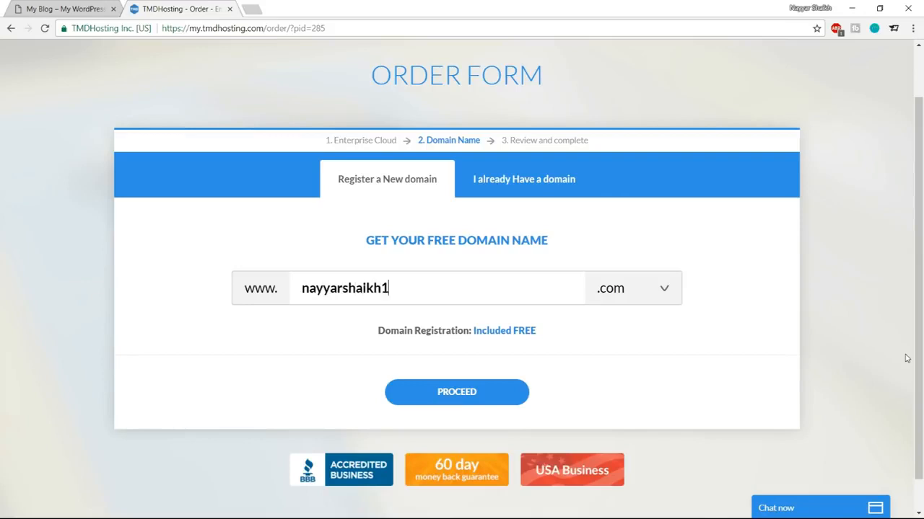
pyautogui.doubleClick(358, 288)
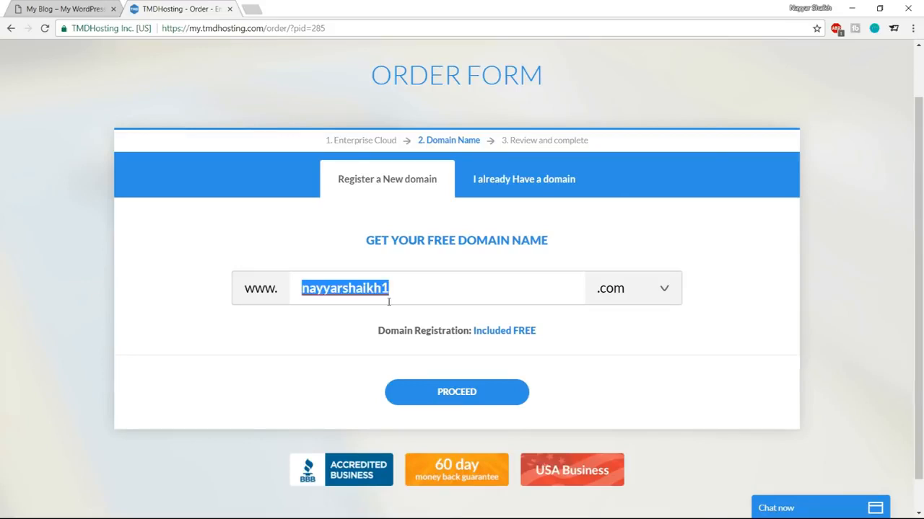
pyautogui.click(617, 293)
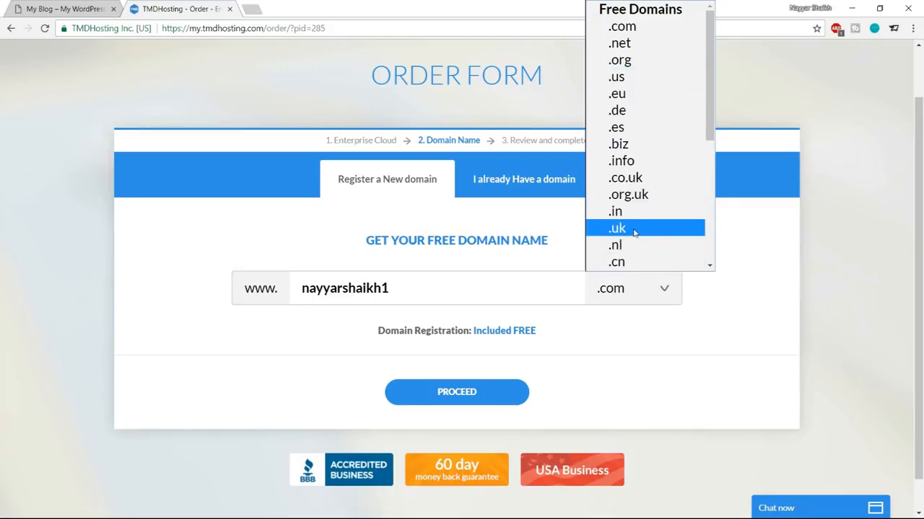
pyautogui.click(634, 30)
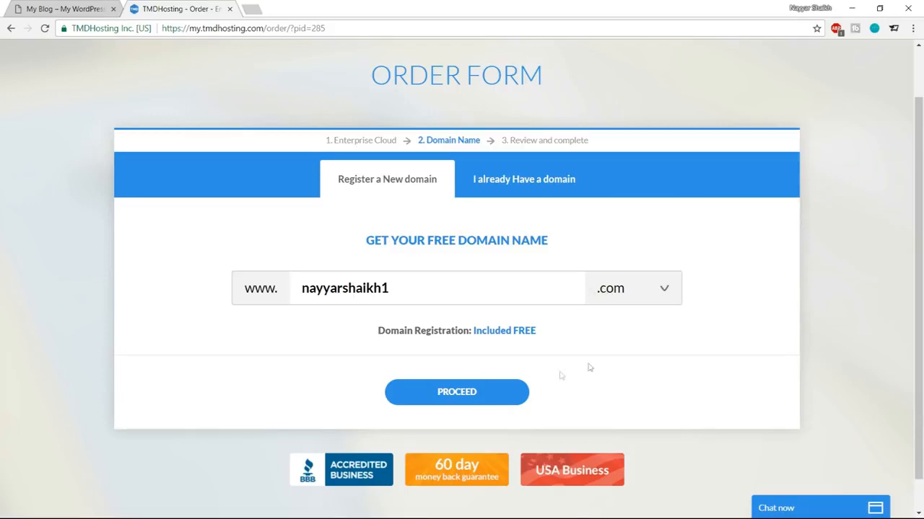
pyautogui.click(487, 387)
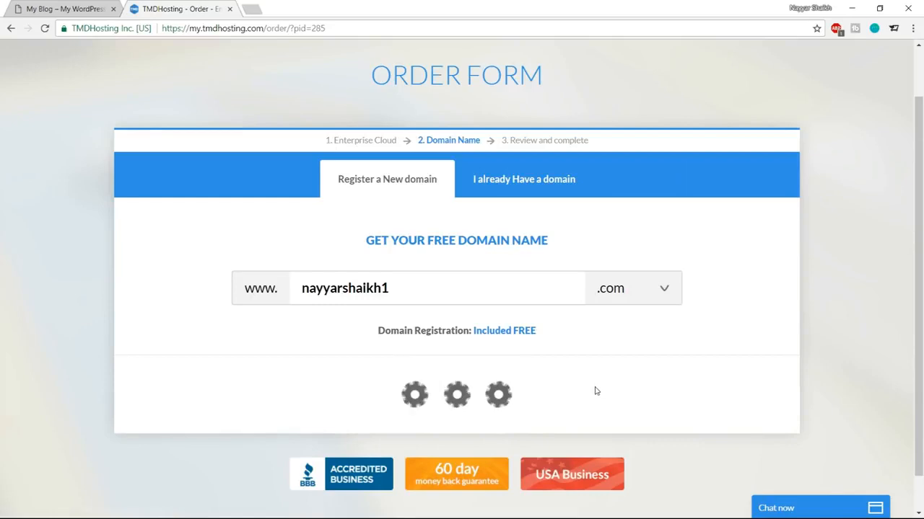
# Step: Scroll through Contact and Payment Information, checking the Card Type list without changing it
pyautogui.scroll(-3, 912, 349)
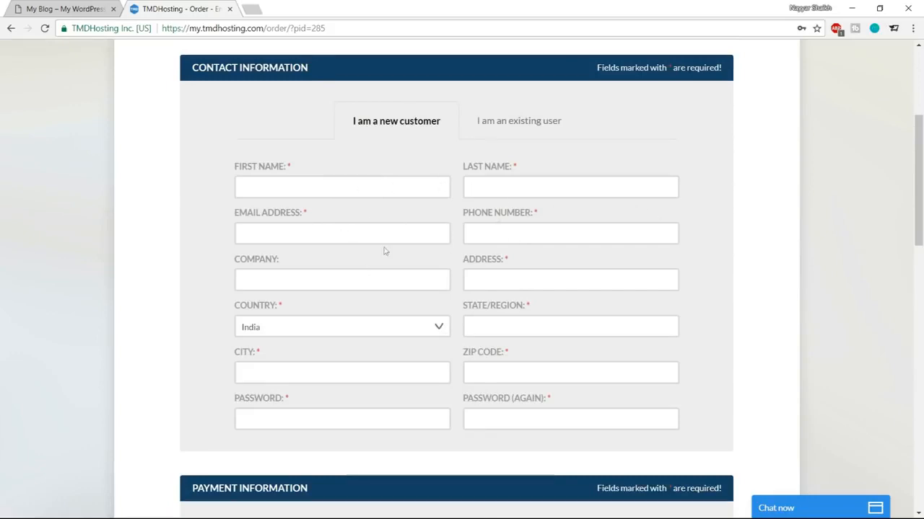
pyautogui.scroll(-3, 655, 264)
pyautogui.scroll(-3, 705, 308)
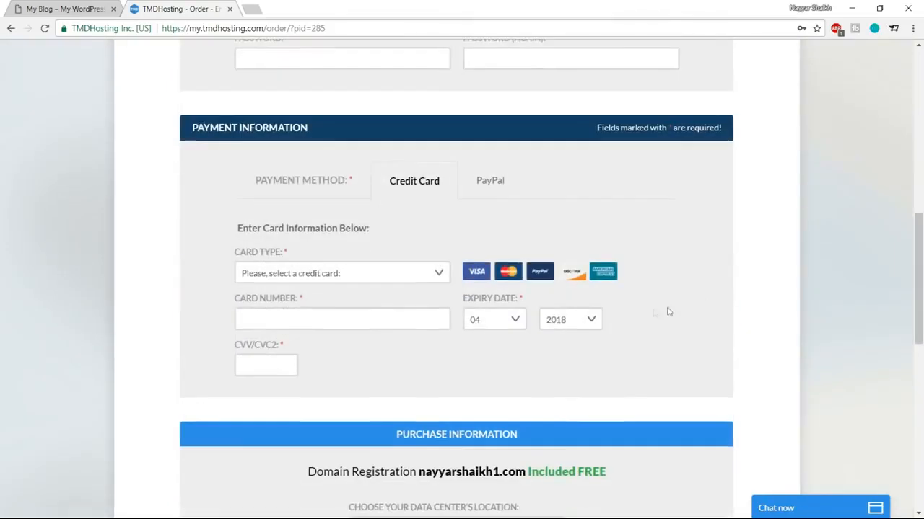
pyautogui.click(392, 274)
pyautogui.click(415, 246)
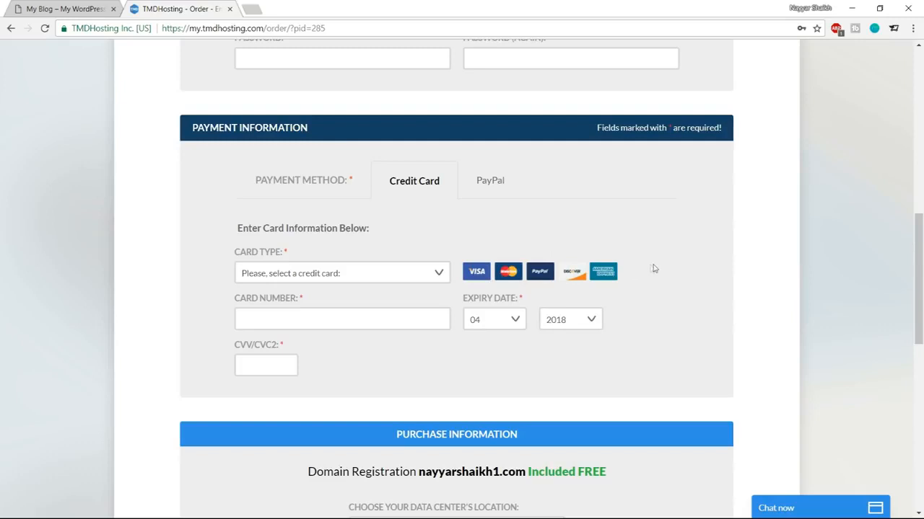
# Step: Look at the PayPal option, then return to paying by credit card
pyautogui.click(492, 186)
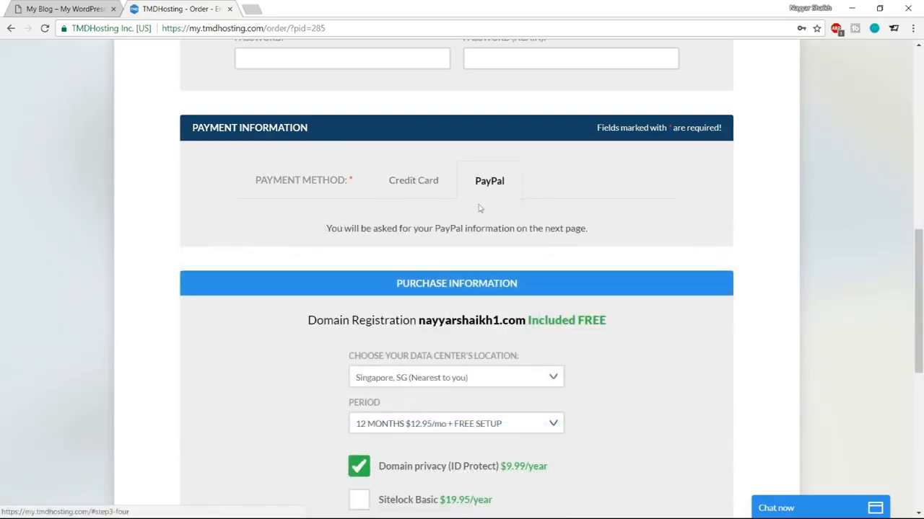
pyautogui.click(418, 190)
pyautogui.scroll(-6, 815, 318)
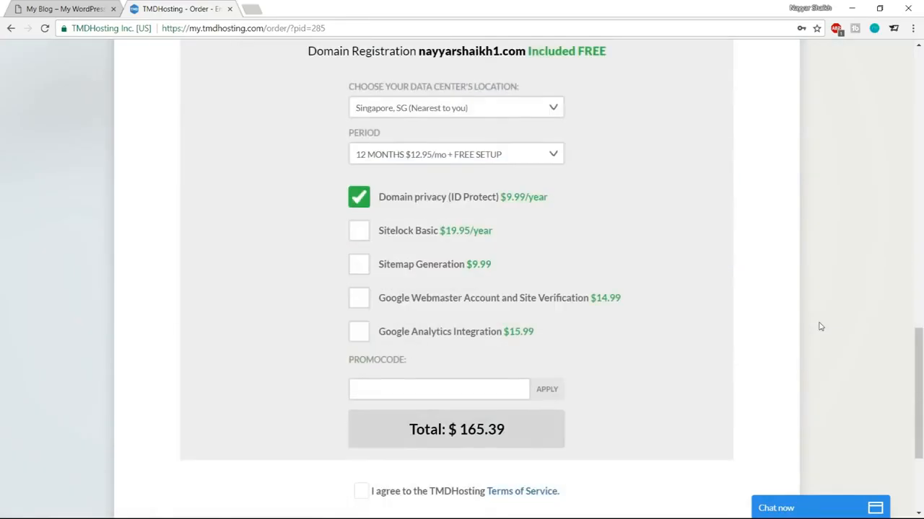
pyautogui.scroll(1, 808, 317)
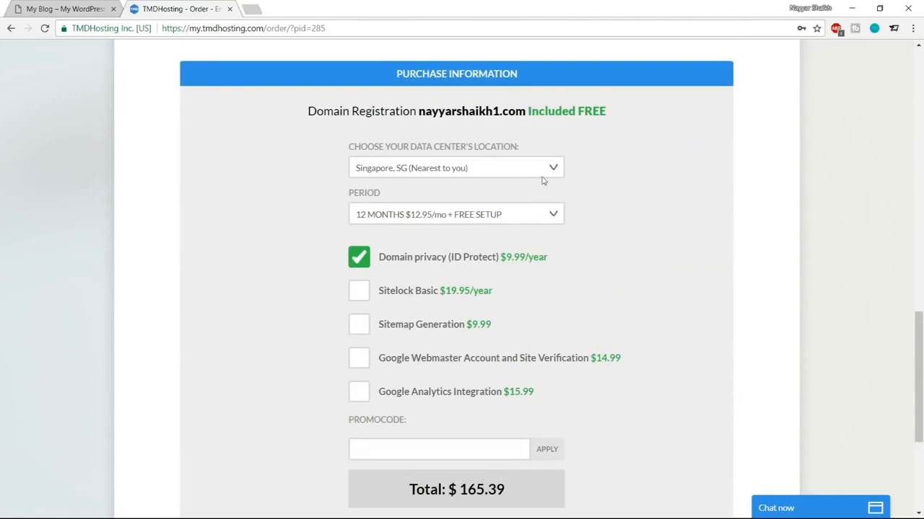
# Step: Keep the Singapore data center and 12-month period, totalling $165.39 with domain privacy
pyautogui.click(445, 170)
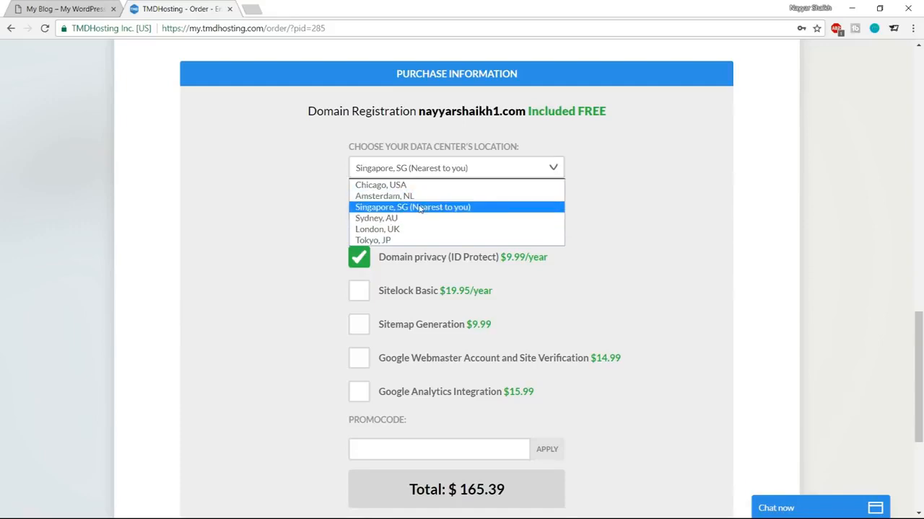
pyautogui.click(419, 210)
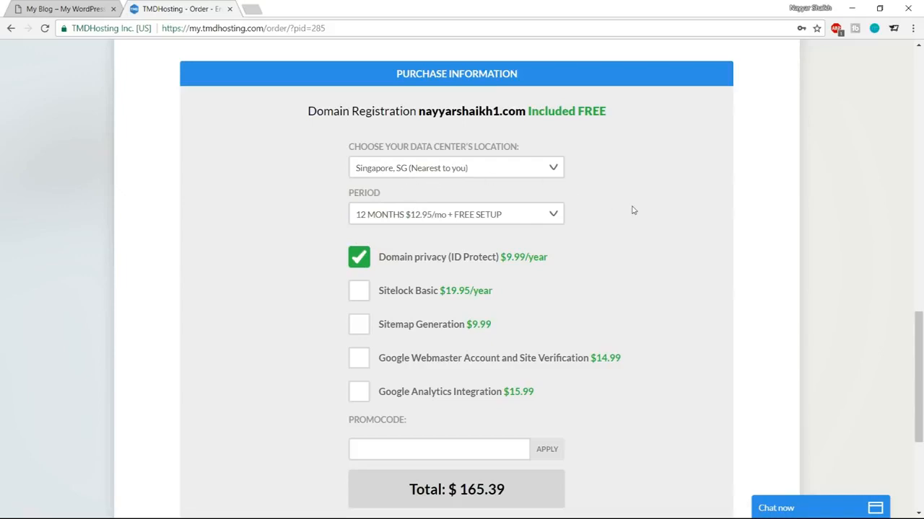
pyautogui.click(417, 215)
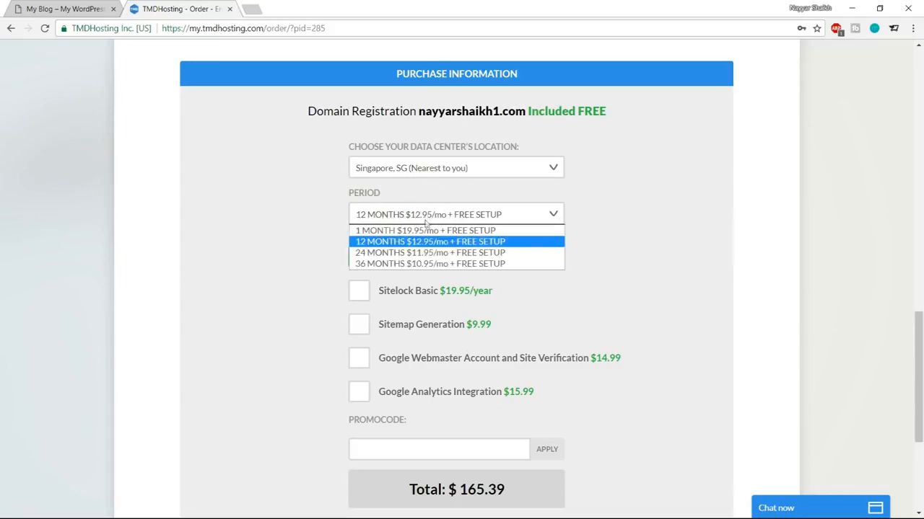
pyautogui.click(421, 242)
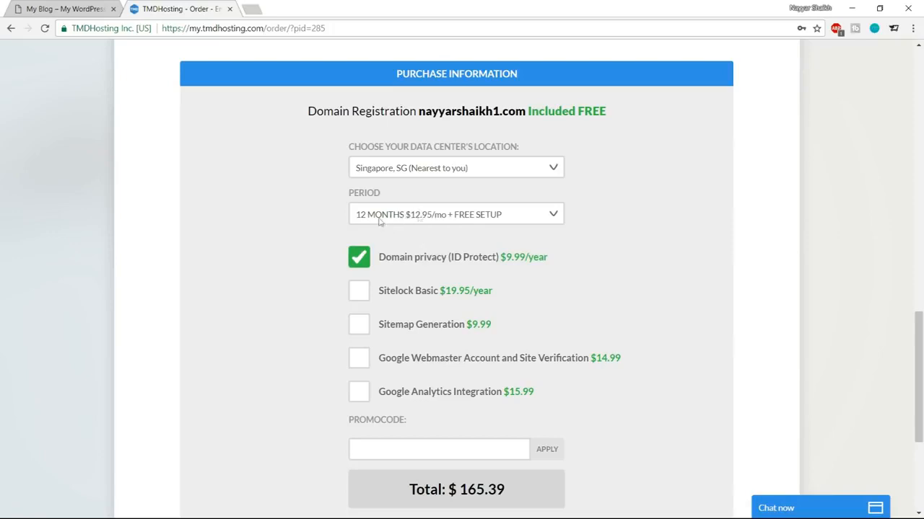
pyautogui.click(426, 220)
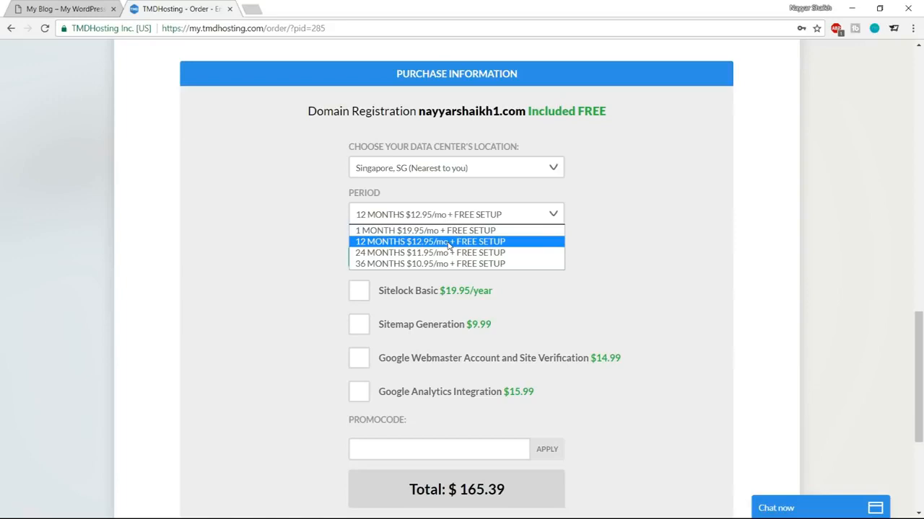
pyautogui.click(448, 242)
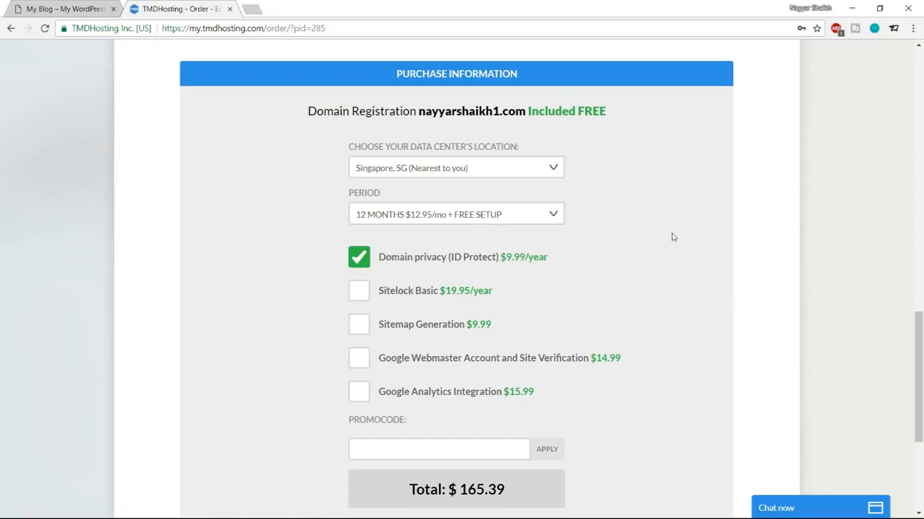
pyautogui.scroll(-1, 682, 249)
pyautogui.scroll(-2, 715, 252)
pyautogui.click(414, 208)
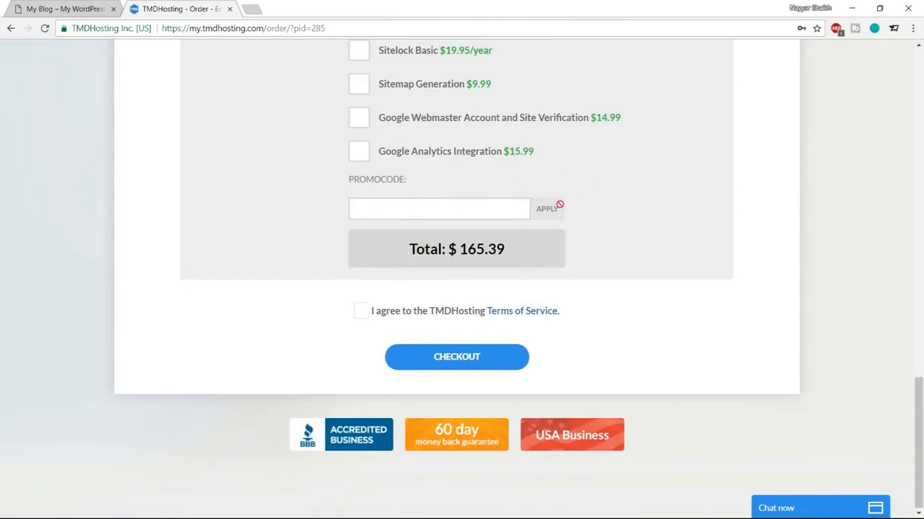
# Step: Apply the 7% promo code for a $154.51 total, accept the Terms of Service and check out
pyautogui.scroll(-1, 736, 202)
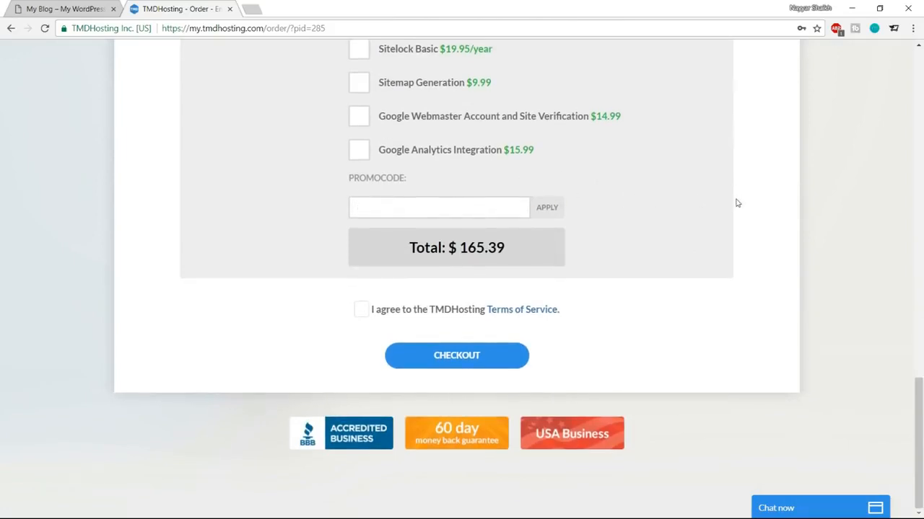
pyautogui.write('NAYARS')
pyautogui.press('BackSpace')
pyautogui.press('BackSpace')
pyautogui.press('BackSpace')
pyautogui.write('YAR7')
pyautogui.click(561, 207)
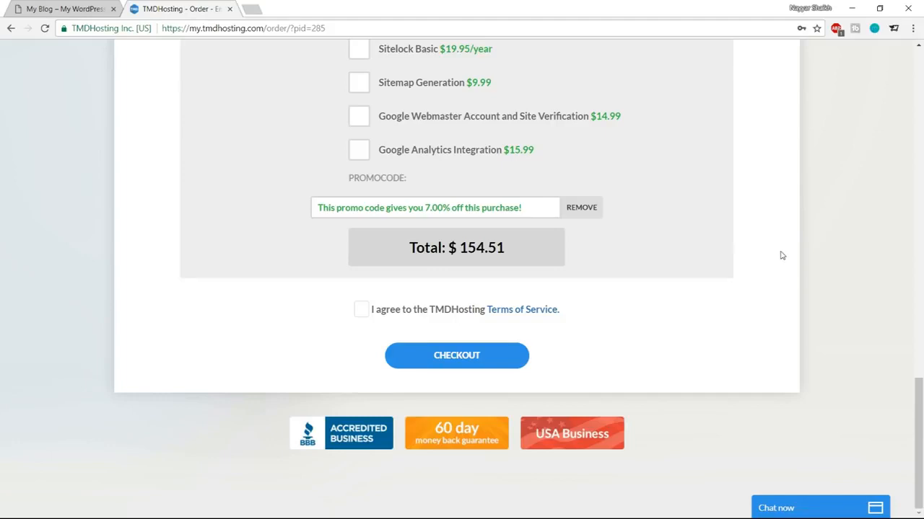
pyautogui.click(361, 309)
pyautogui.click(457, 365)
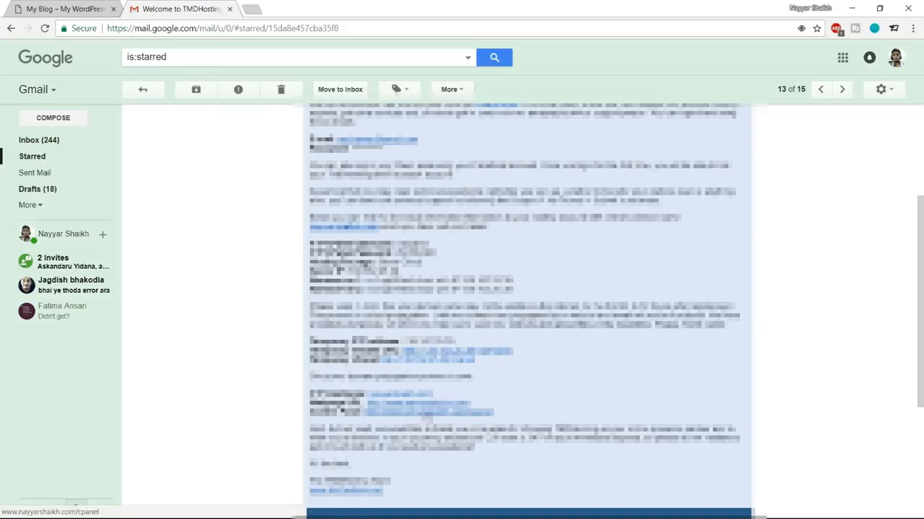
# Step: Follow the welcome email's cPanel link and switch to the new cPanel Login tab
pyautogui.click(425, 416)
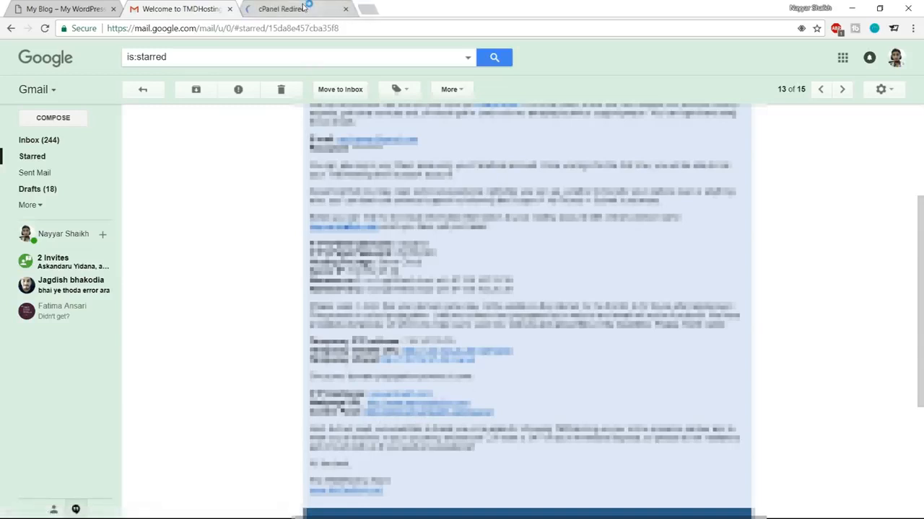
pyautogui.click(307, 8)
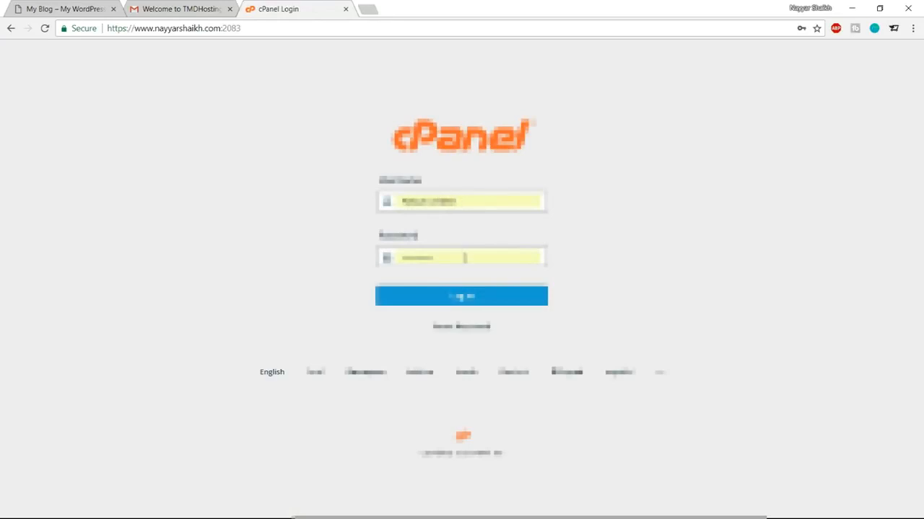
pyautogui.click(217, 6)
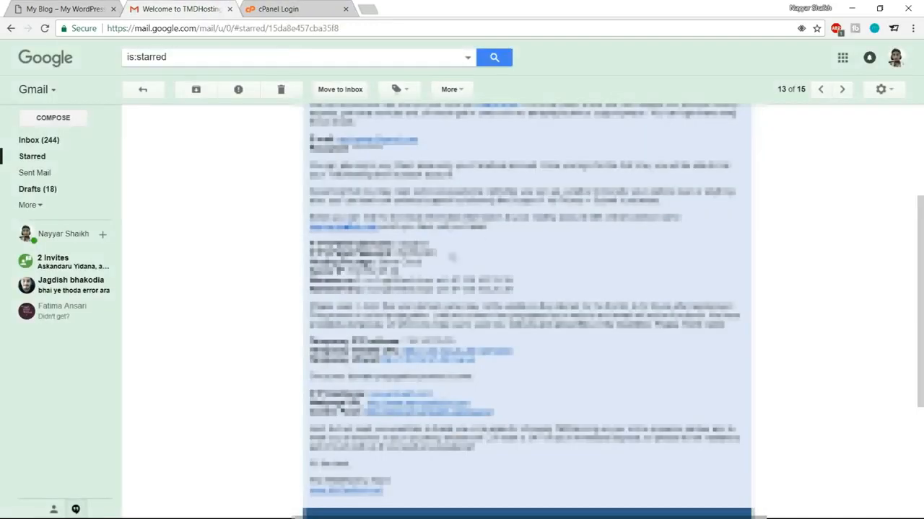
pyautogui.click(286, 7)
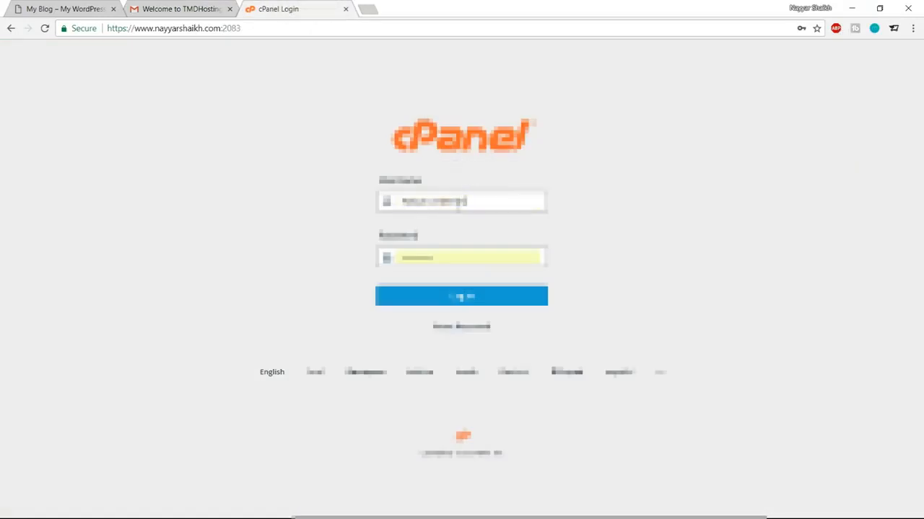
pyautogui.doubleClick(461, 200)
# Step: Log in to cPanel using the saved account username
pyautogui.click(462, 203)
pyautogui.click(455, 229)
pyautogui.click(472, 303)
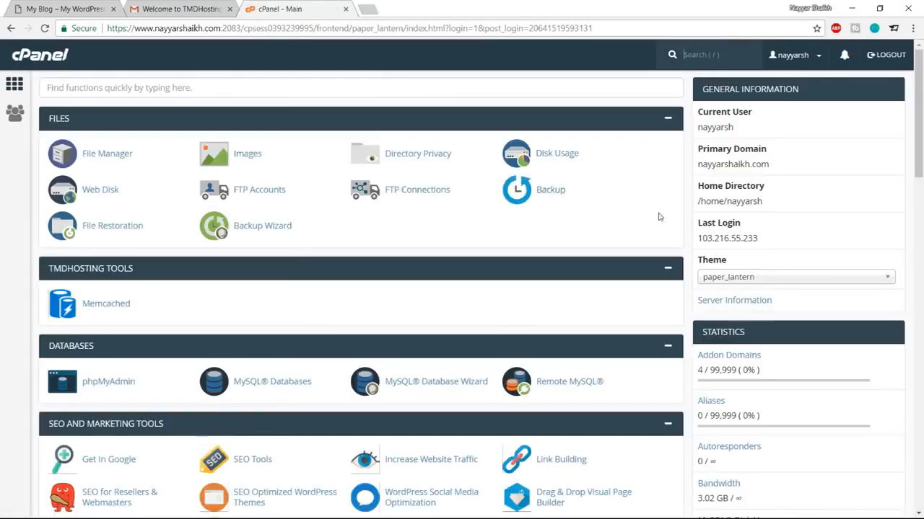
# Step: Open the WordPress 4.9.5 installer from the Softaculous Apps Installer section
pyautogui.scroll(-3, 550, 232)
pyautogui.scroll(3, 534, 224)
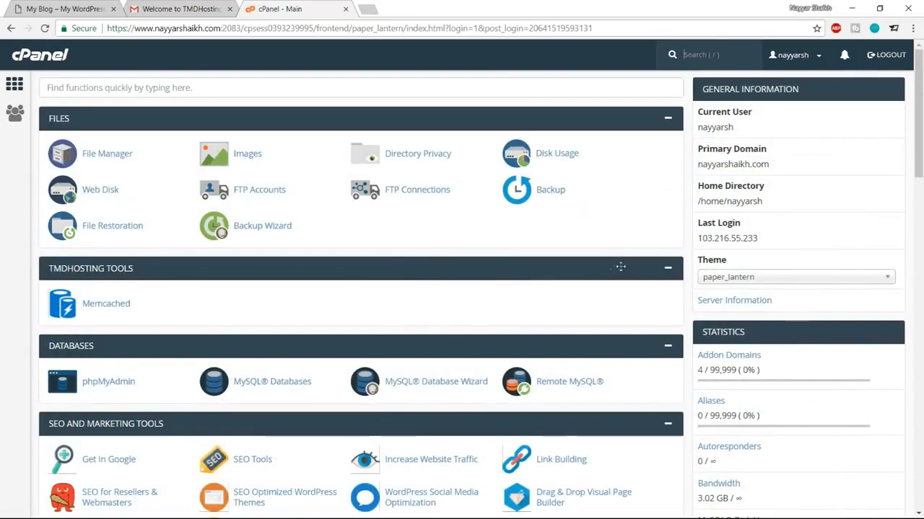
pyautogui.scroll(-10, 620, 267)
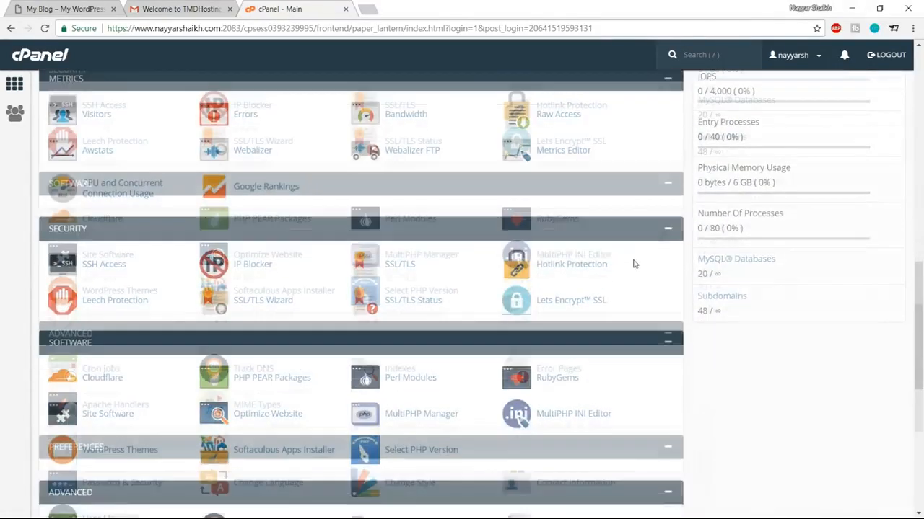
pyautogui.scroll(-5, 632, 262)
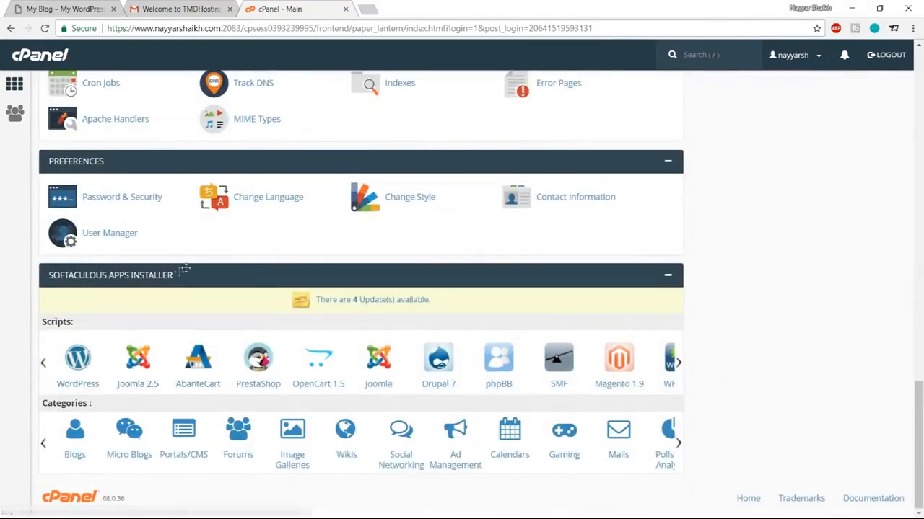
pyautogui.click(78, 374)
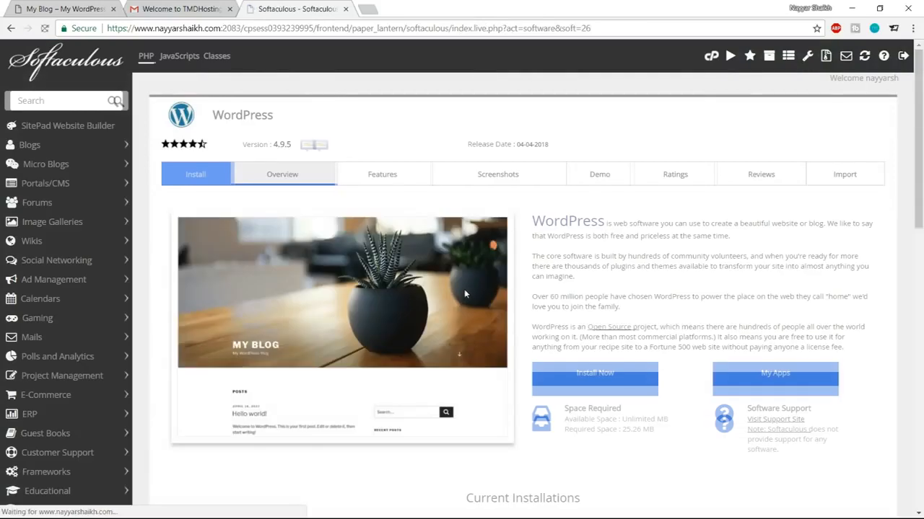
pyautogui.click(595, 374)
pyautogui.click(535, 271)
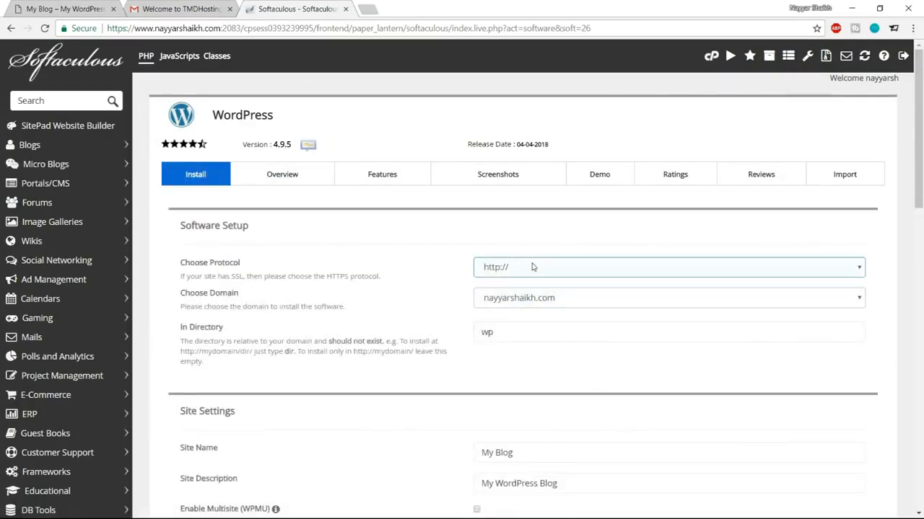
pyautogui.click(539, 320)
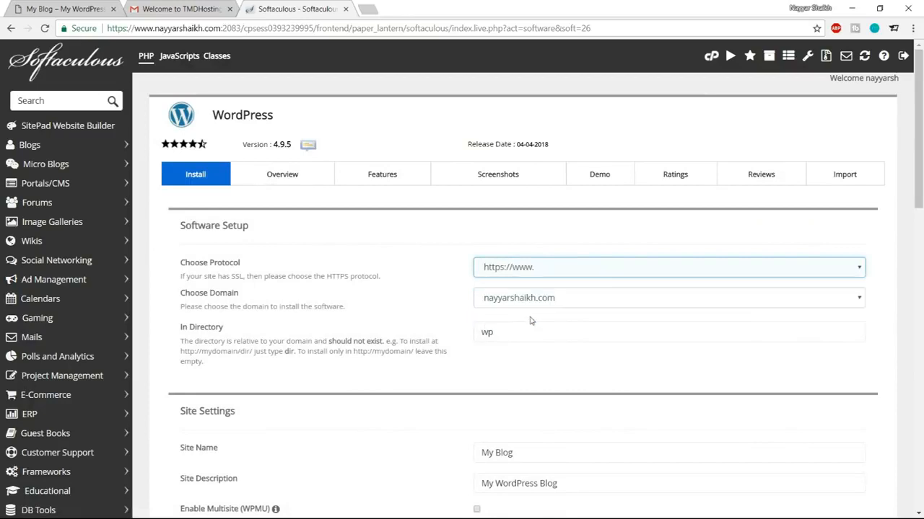
pyautogui.click(82, 28)
pyautogui.click(241, 44)
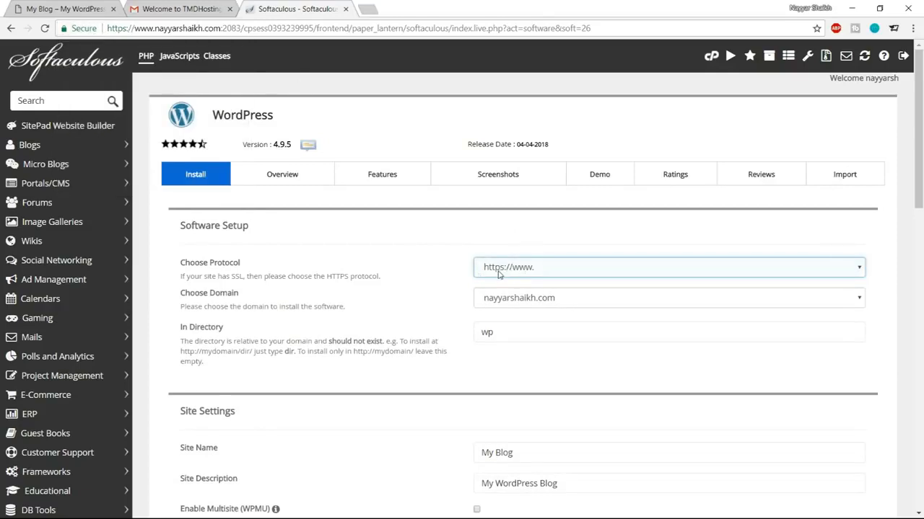
# Step: Target the hotel subdomain and delete 'wp' so WordPress installs at the root
pyautogui.click(536, 300)
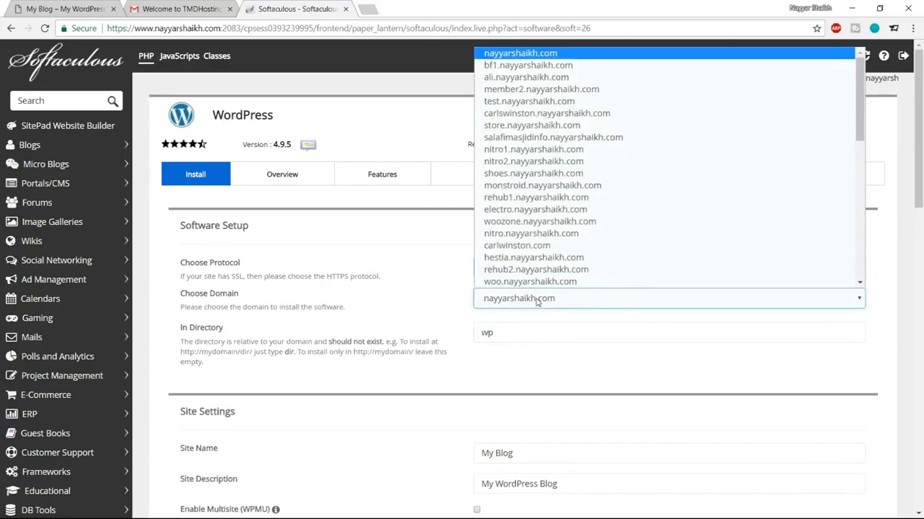
pyautogui.write('hotel.')
pyautogui.press('Return')
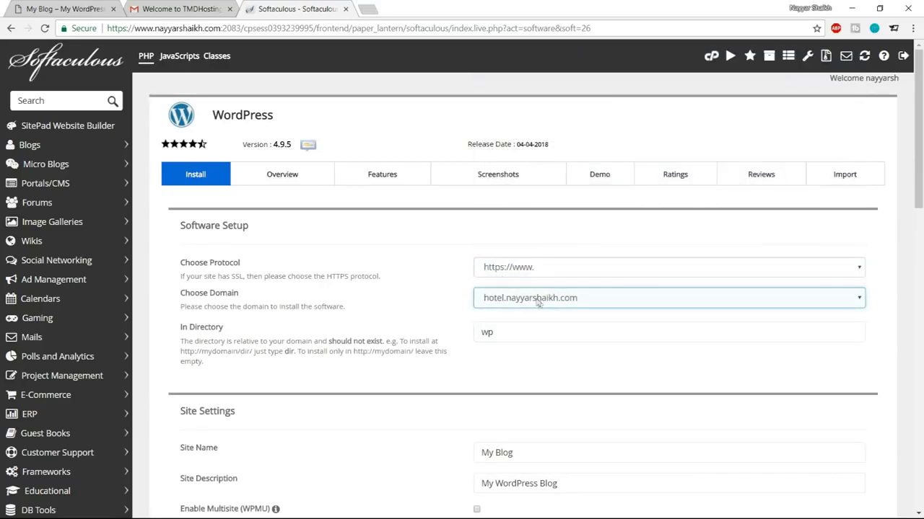
pyautogui.click(491, 333)
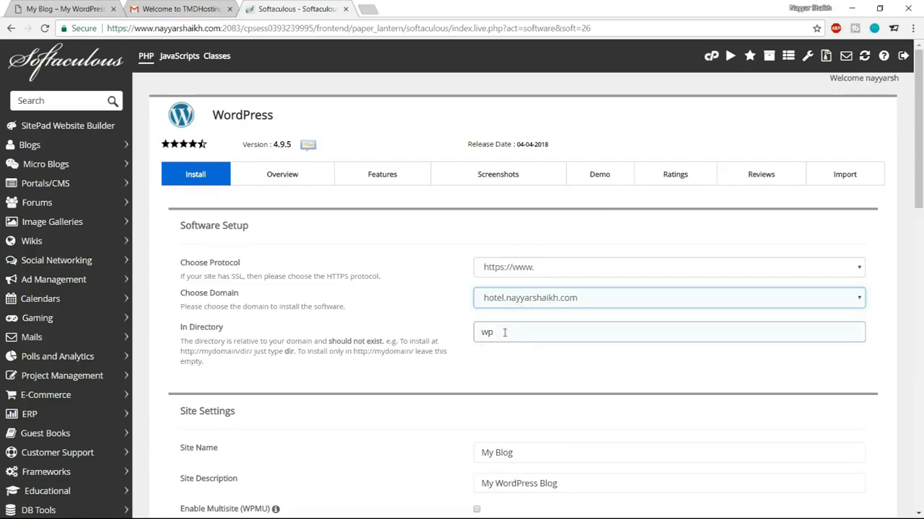
pyautogui.moveTo(523, 334); pyautogui.dragTo(458, 337)
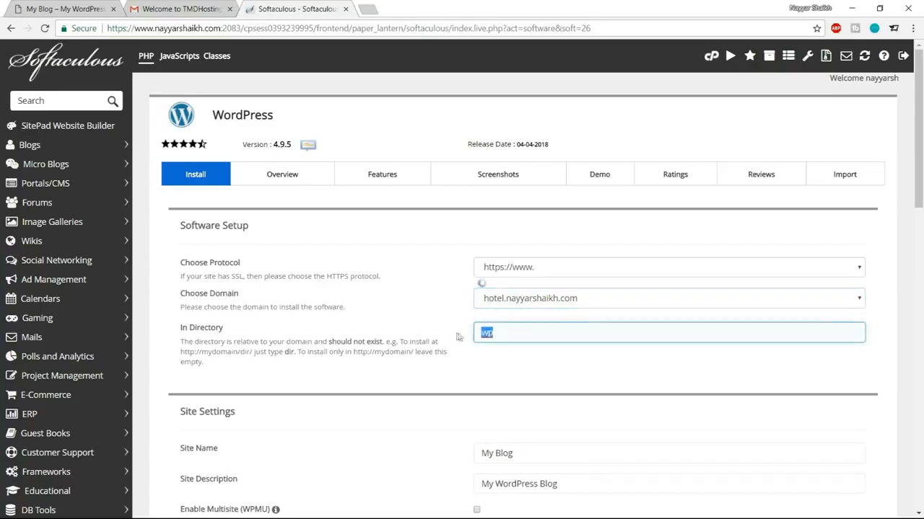
pyautogui.press('BackSpace')
# Step: Name the site 'Hotel Booking Website' and replace its description with the suggested byline
pyautogui.click(591, 393)
pyautogui.scroll(-3, 590, 393)
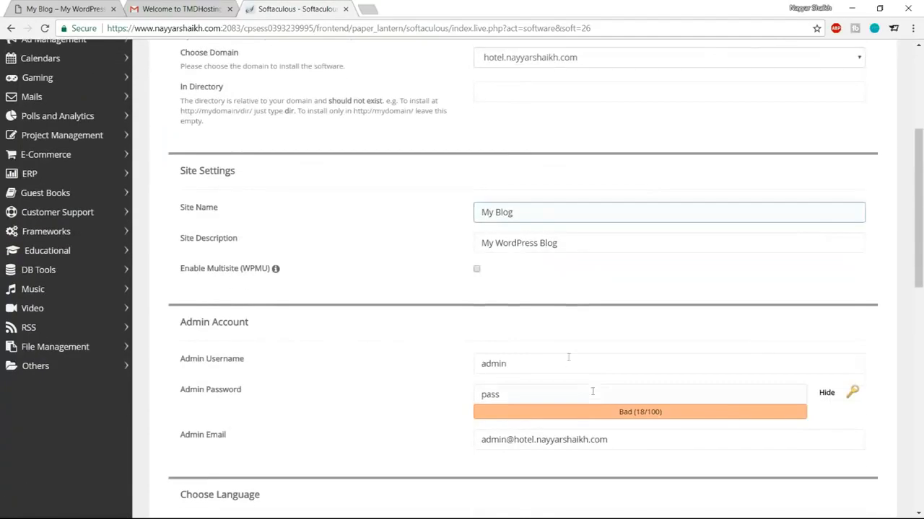
pyautogui.moveTo(556, 213); pyautogui.dragTo(455, 213)
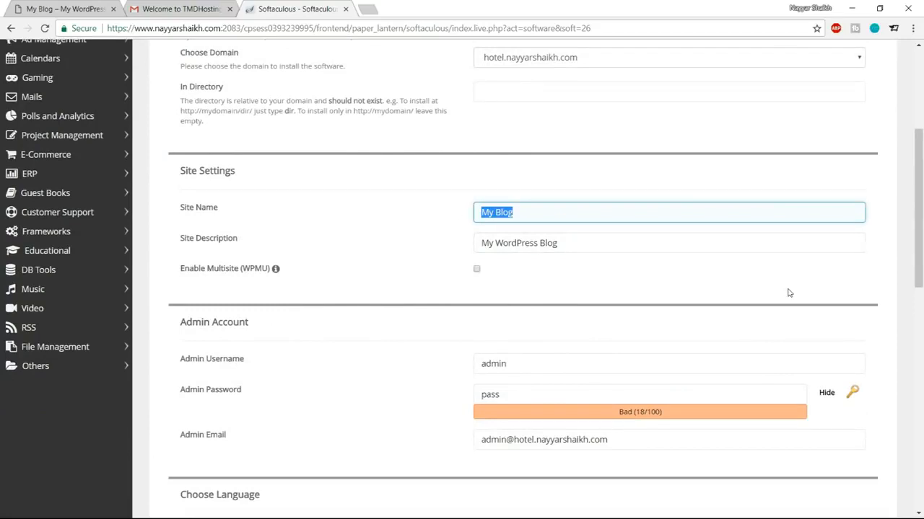
pyautogui.write('H')
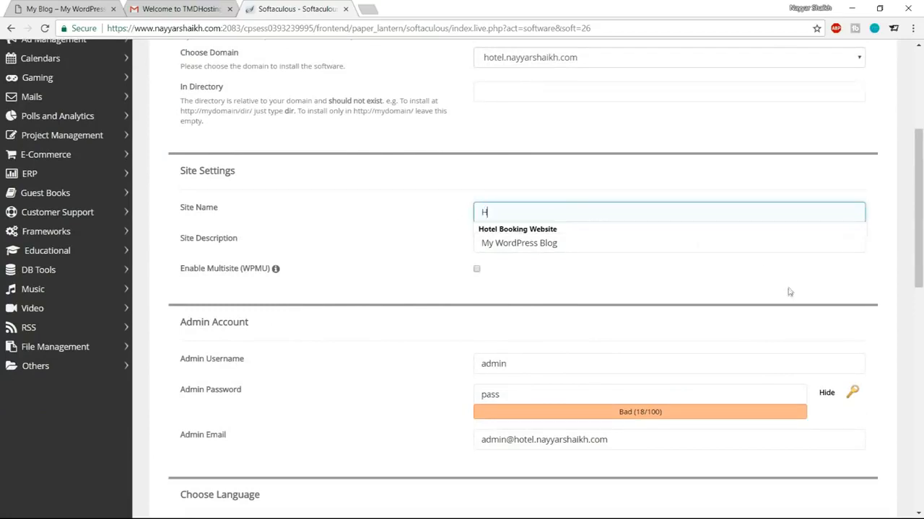
pyautogui.click(597, 228)
pyautogui.moveTo(588, 241); pyautogui.dragTo(424, 241)
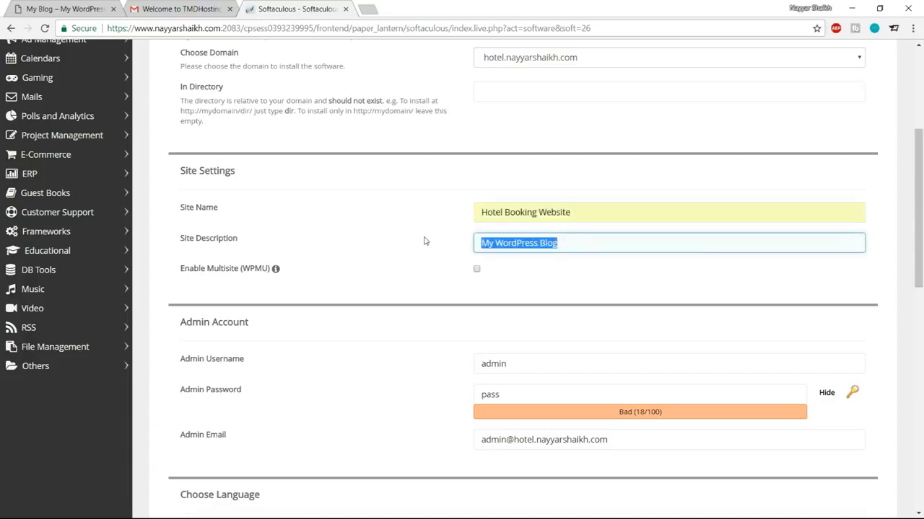
pyautogui.write('By')
pyautogui.click(552, 264)
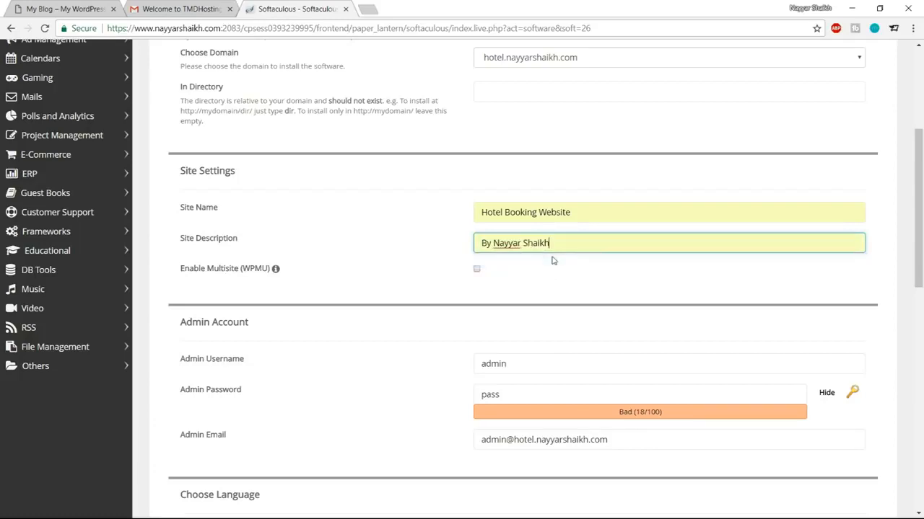
# Step: Replace the default admin username with a custom one
pyautogui.scroll(-1, 599, 286)
pyautogui.scroll(-1, 238, 268)
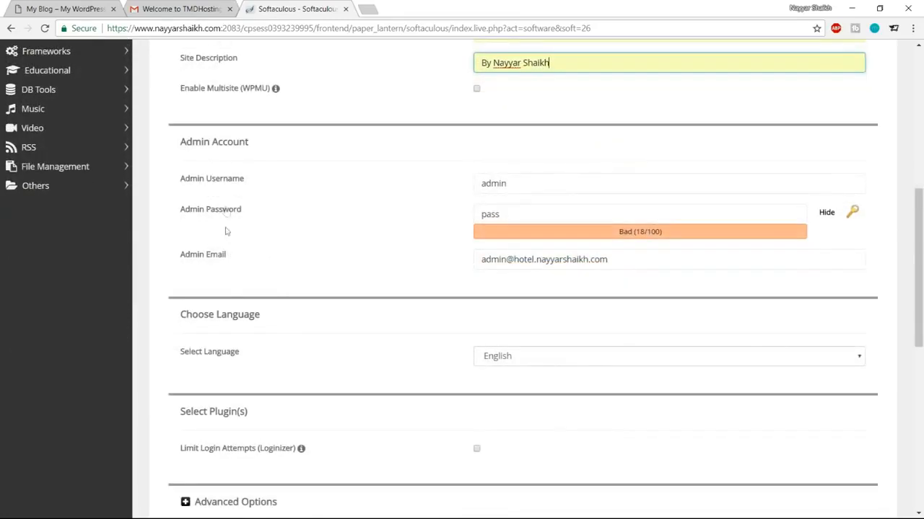
pyautogui.moveTo(541, 184); pyautogui.dragTo(433, 186)
pyautogui.press('BackSpace')
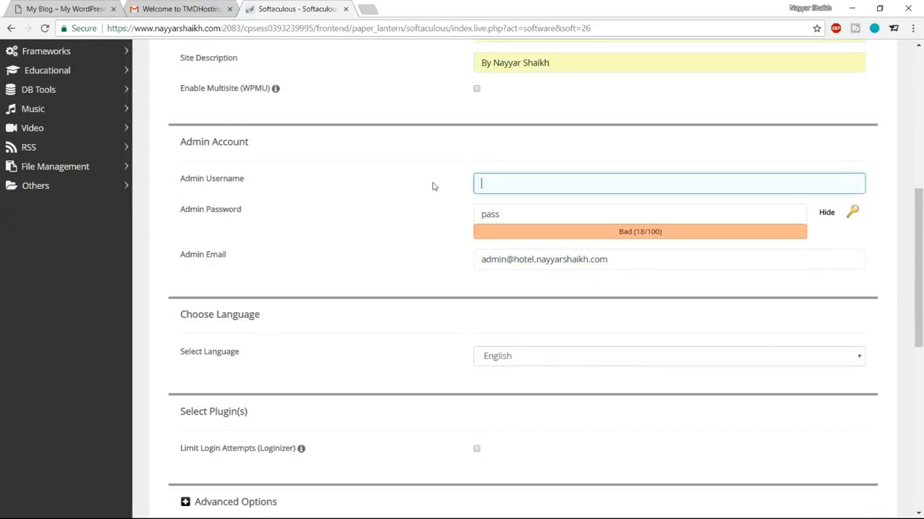
pyautogui.write('Nayyar_Shaikh')
pyautogui.click(545, 202)
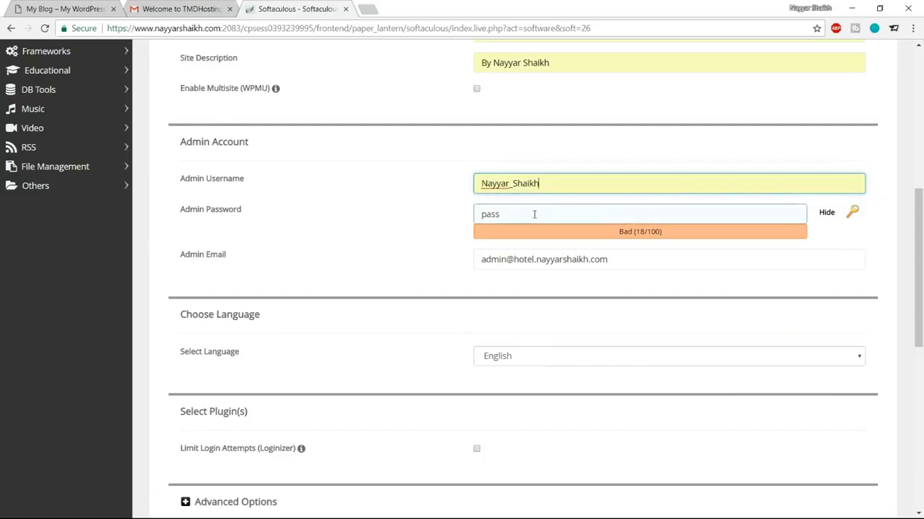
# Step: Enter a new admin password and fill in the admin's e-mail address
pyautogui.click(827, 214)
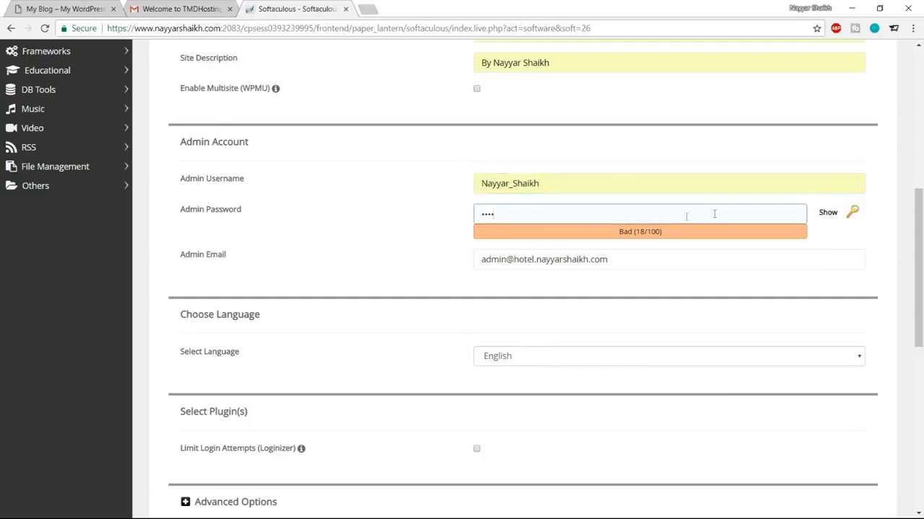
pyautogui.doubleClick(489, 214)
pyautogui.write('N•••••')
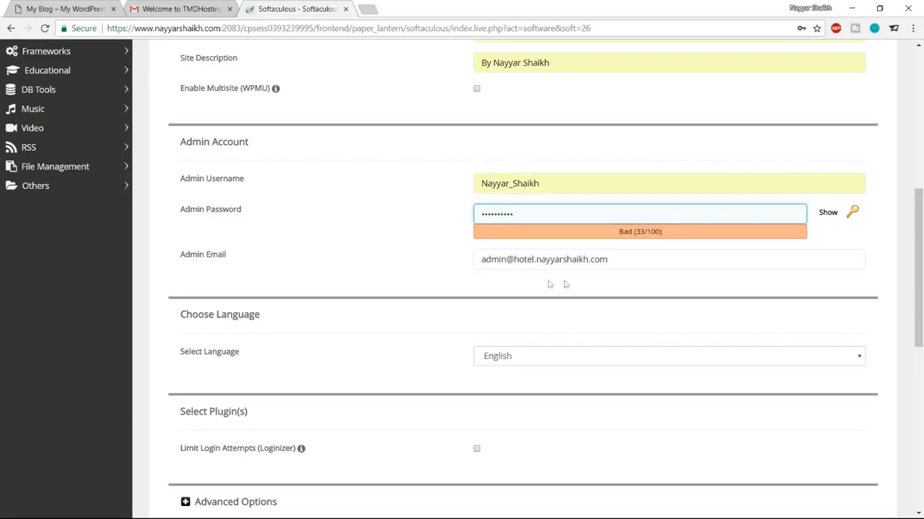
pyautogui.moveTo(627, 259); pyautogui.dragTo(395, 264)
pyautogui.write('re')
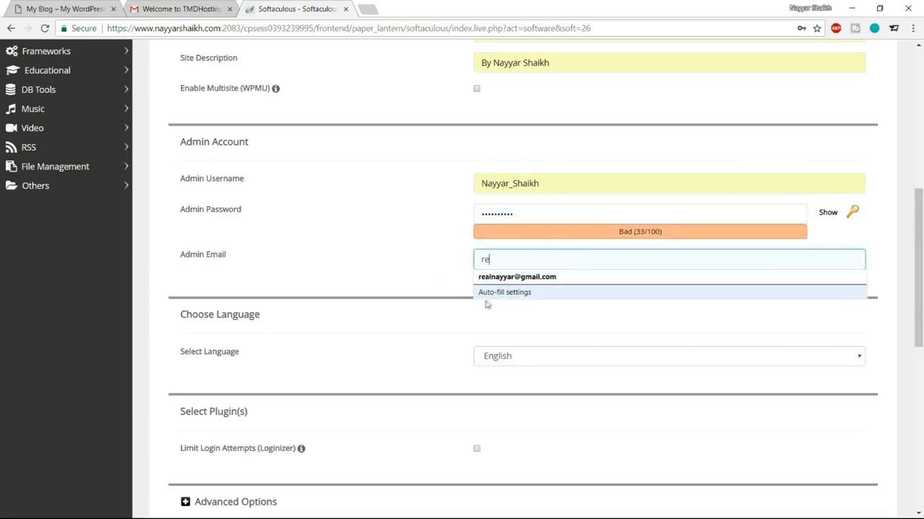
pyautogui.click(526, 274)
# Step: Install WordPress, open the Administrative URL in a new tab, and close Softaculous
pyautogui.scroll(-1, 621, 357)
pyautogui.scroll(-6, 620, 356)
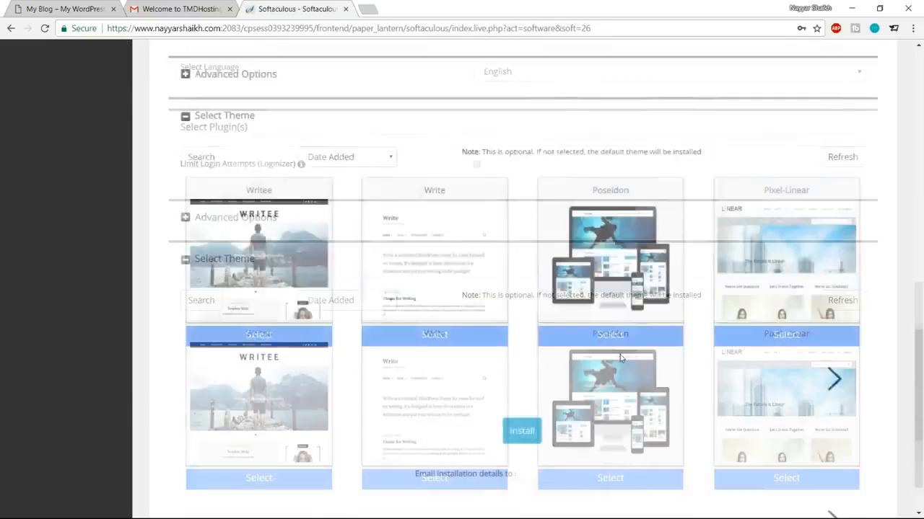
pyautogui.click(521, 371)
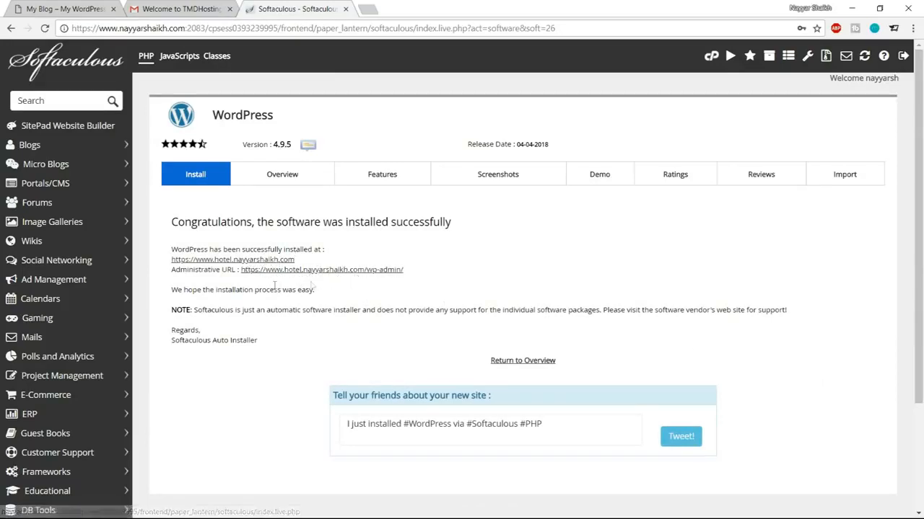
pyautogui.middleClick(354, 272)
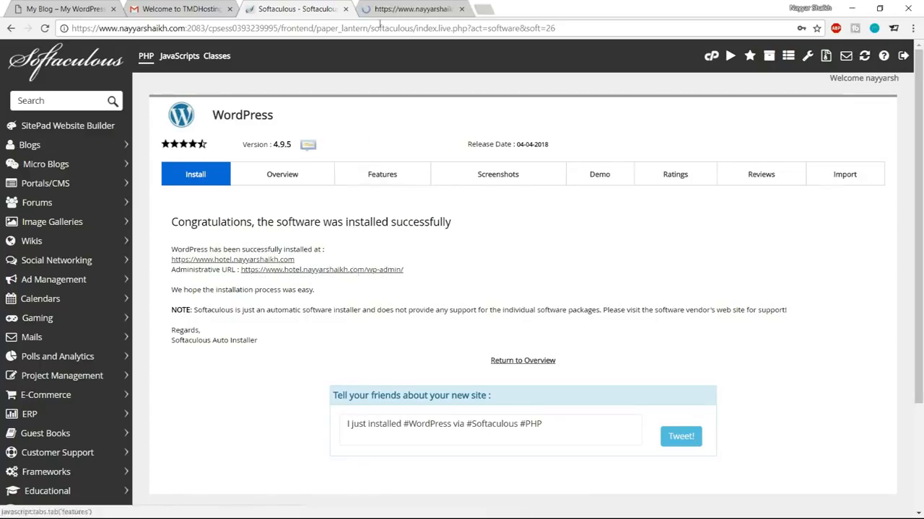
pyautogui.click(346, 10)
# Step: Open the newly installed live site in its own tab and look it over
pyautogui.click(229, 8)
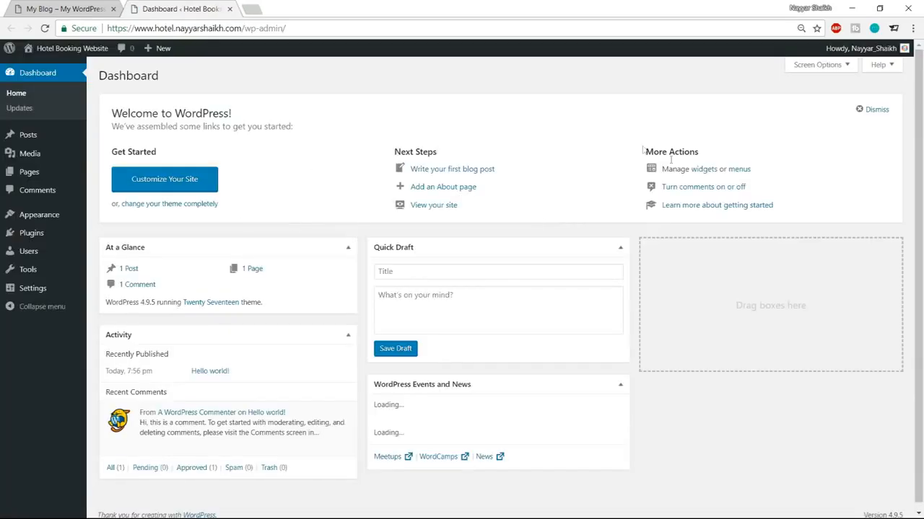
pyautogui.scroll(-1, 732, 398)
pyautogui.scroll(1, 732, 395)
pyautogui.moveTo(76, 49)
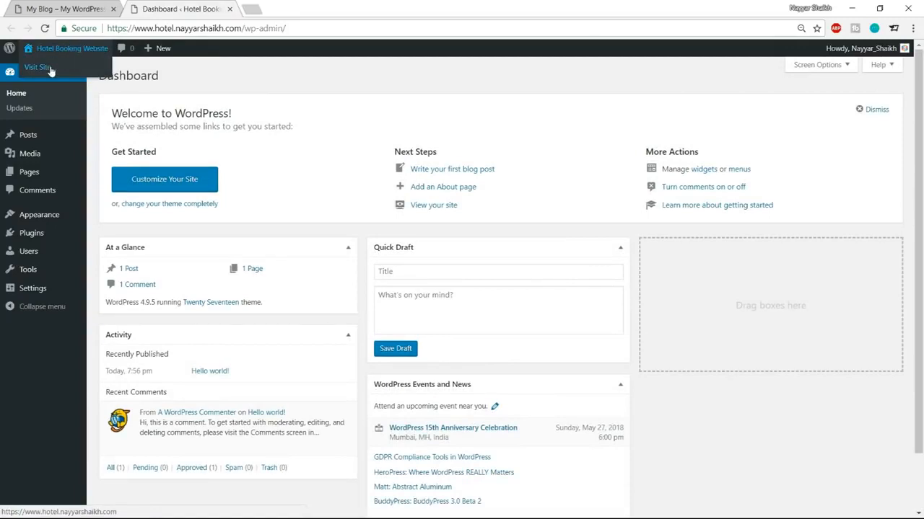
pyautogui.rightClick(44, 74)
pyautogui.click(80, 77)
pyautogui.click(318, 9)
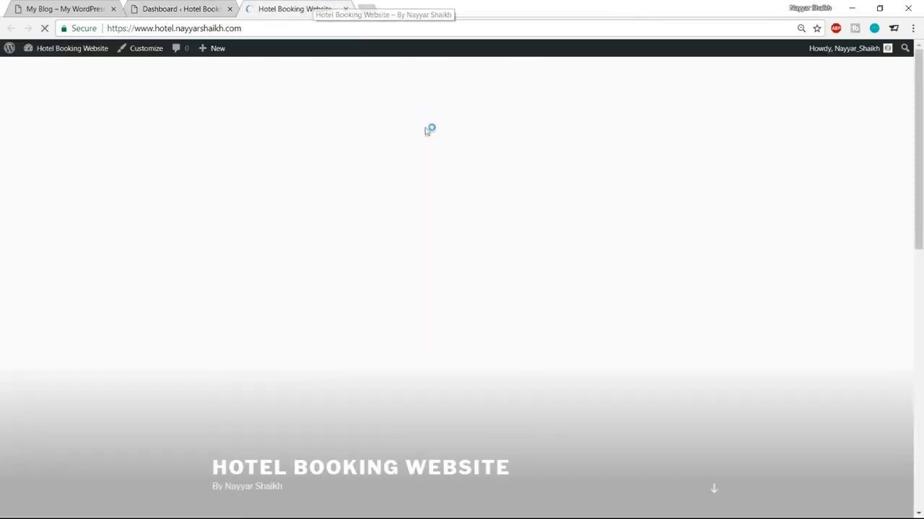
pyautogui.scroll(-3, 697, 175)
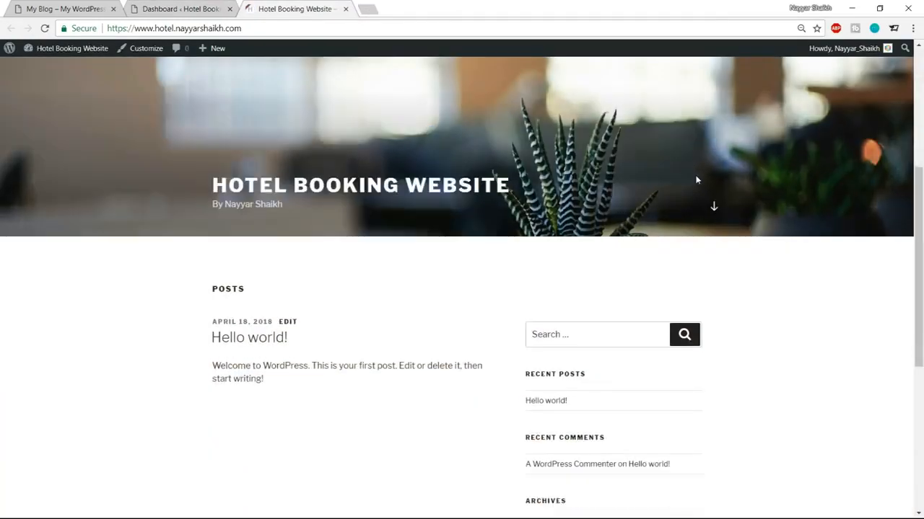
pyautogui.scroll(5, 705, 228)
# Step: Back on the Dashboard, highlight the wp-admin part of the address bar URL
pyautogui.click(190, 6)
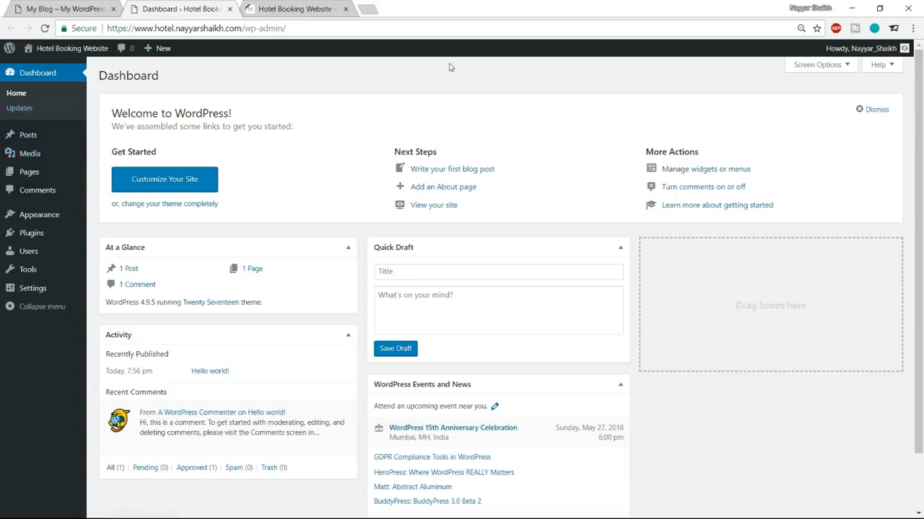
pyautogui.moveTo(108, 28); pyautogui.dragTo(244, 28)
pyautogui.click(243, 28)
pyautogui.moveTo(246, 28); pyautogui.dragTo(296, 29)
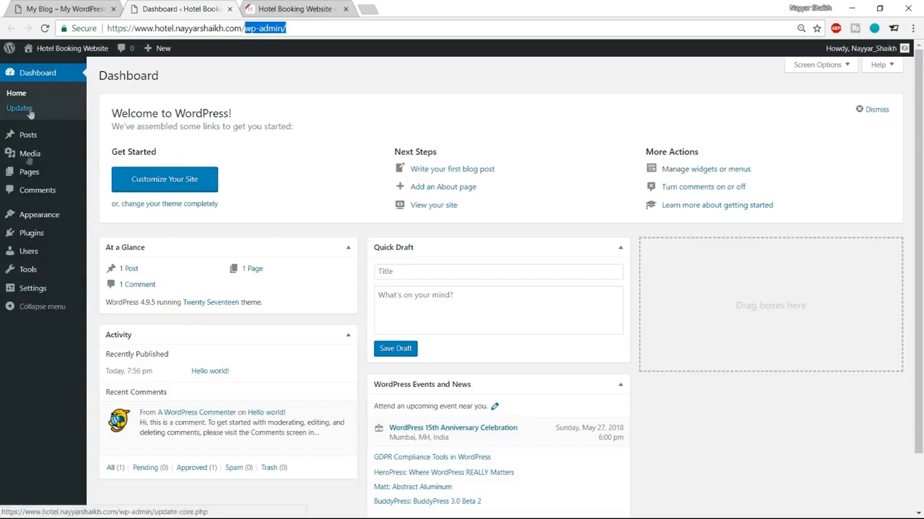
# Step: Open Appearance > Themes, glancing at the live front page before returning
pyautogui.moveTo(47, 216)
pyautogui.click(44, 217)
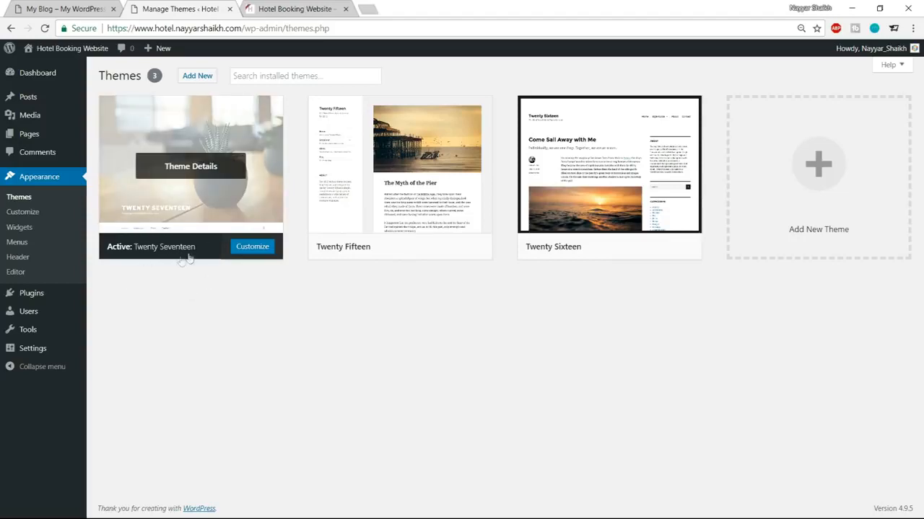
pyautogui.click(279, 6)
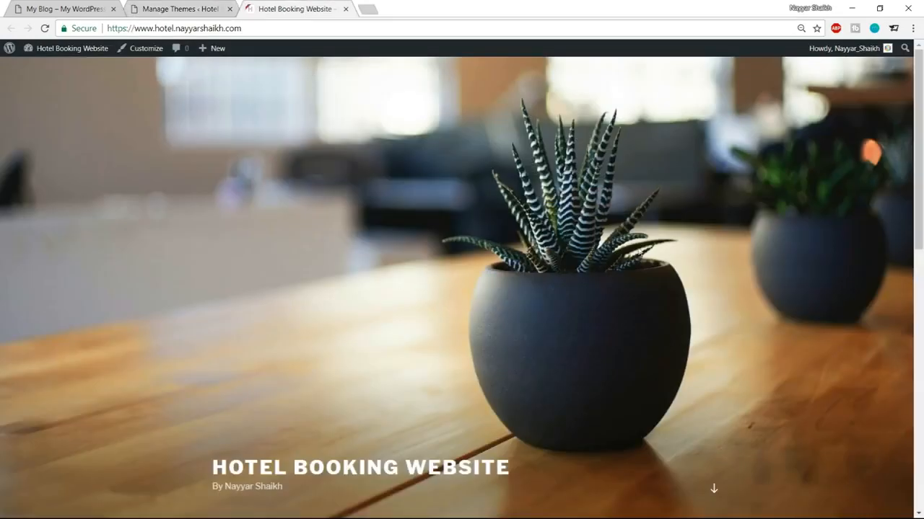
pyautogui.scroll(-5, 639, 330)
pyautogui.scroll(5, 643, 357)
pyautogui.click(169, 9)
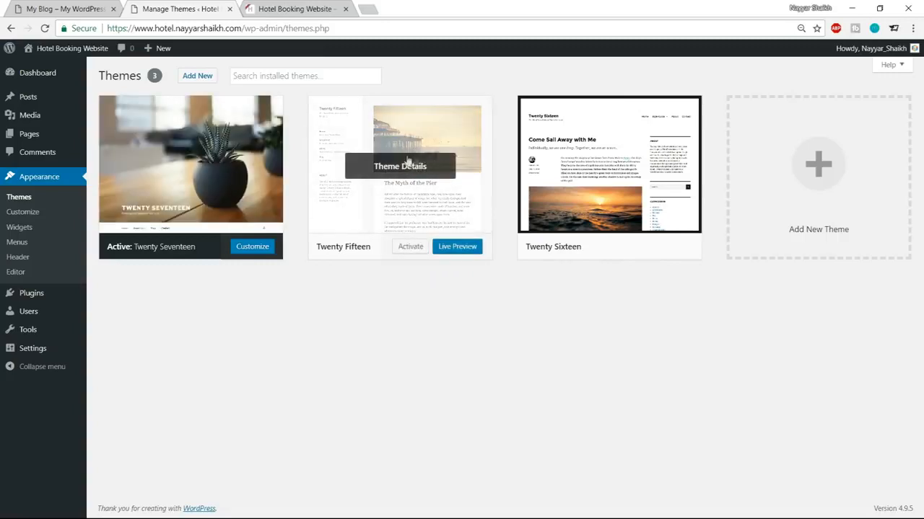
# Step: Delete the Twenty Fifteen and Twenty Sixteen themes, then view the site's front page
pyautogui.click(370, 160)
pyautogui.click(873, 491)
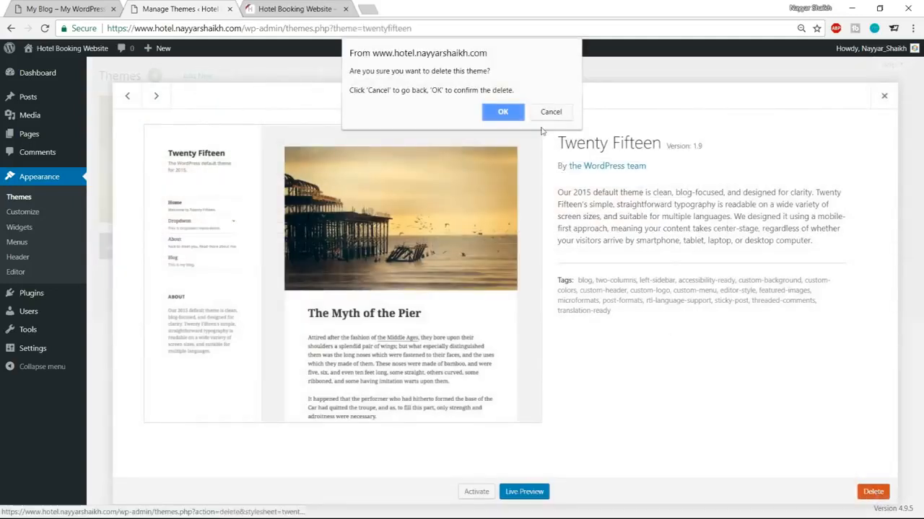
pyautogui.click(497, 113)
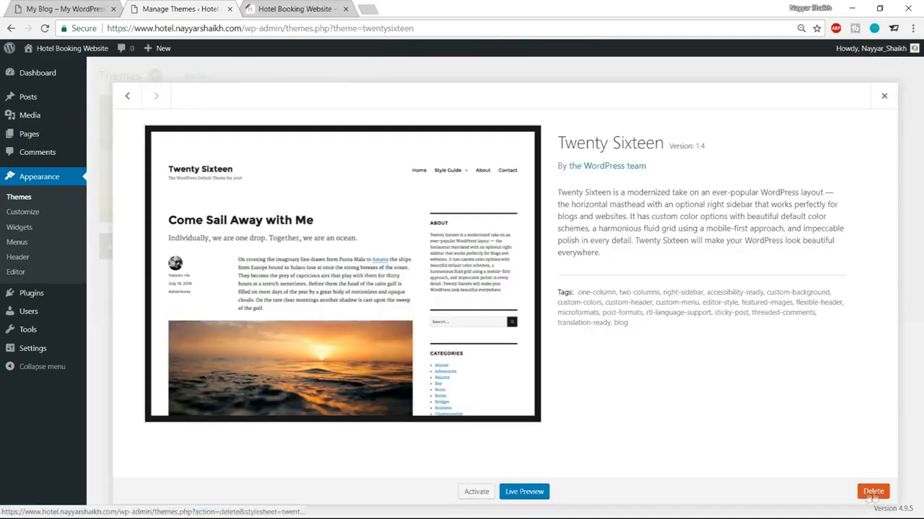
pyautogui.click(873, 491)
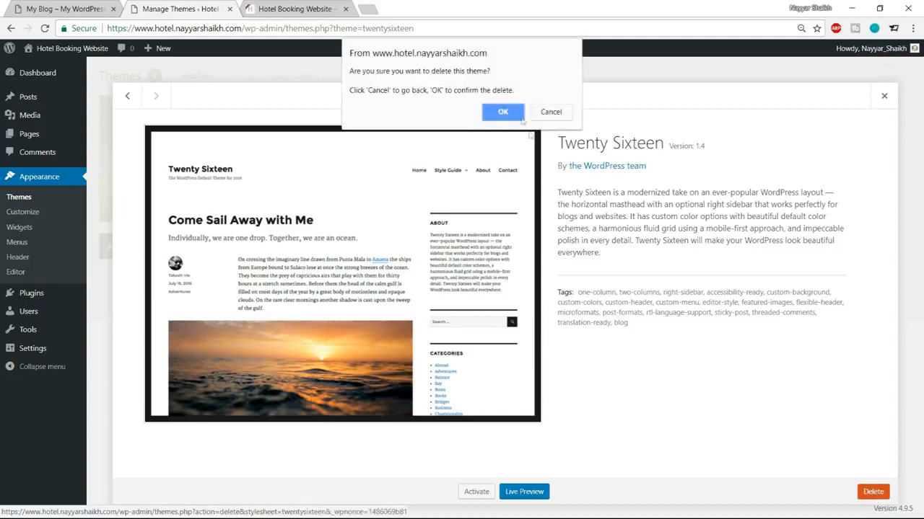
pyautogui.click(498, 114)
pyautogui.click(293, 8)
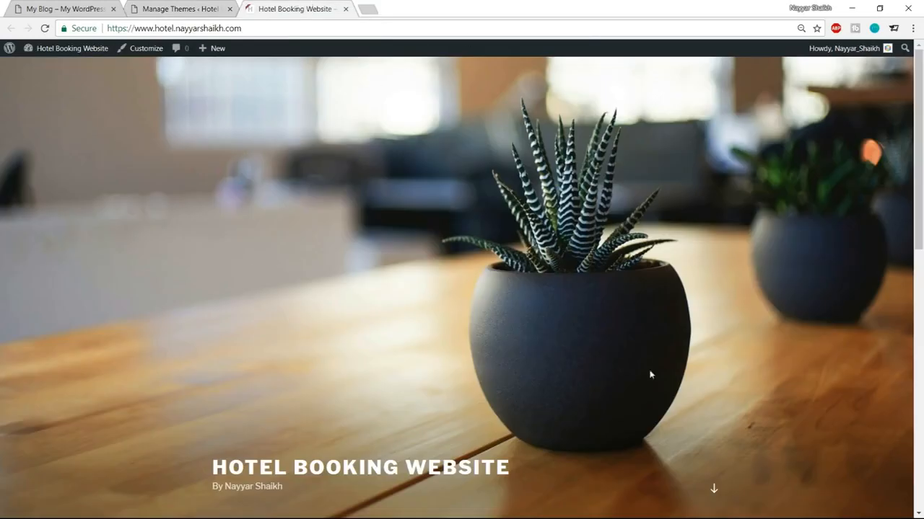
pyautogui.scroll(-6, 550, 355)
pyautogui.scroll(6, 614, 412)
pyautogui.click(40, 9)
pyautogui.scroll(-7, 448, 273)
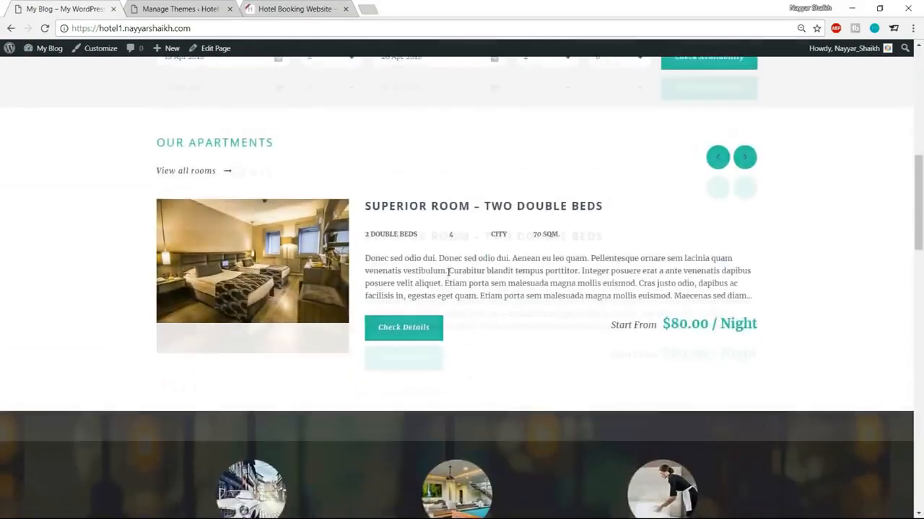
pyautogui.scroll(2, 448, 271)
pyautogui.scroll(-6, 645, 277)
pyautogui.scroll(6, 644, 272)
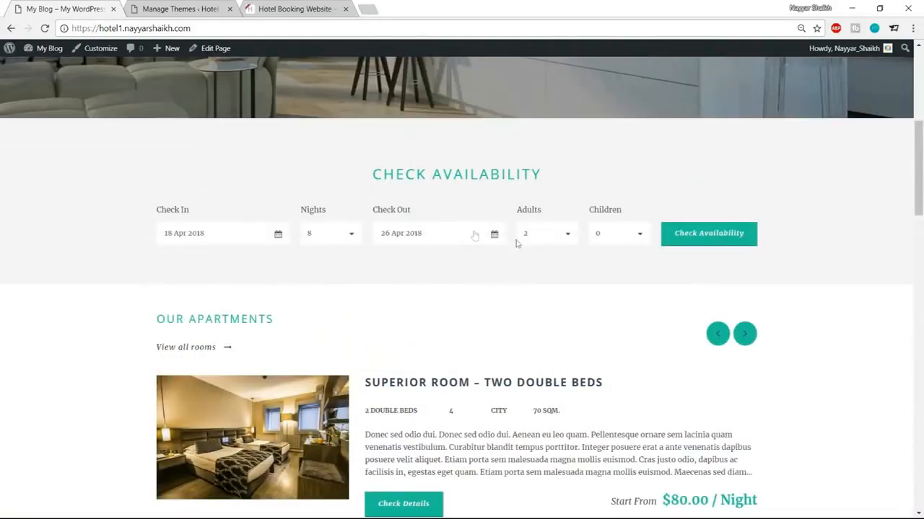
pyautogui.scroll(5, 592, 265)
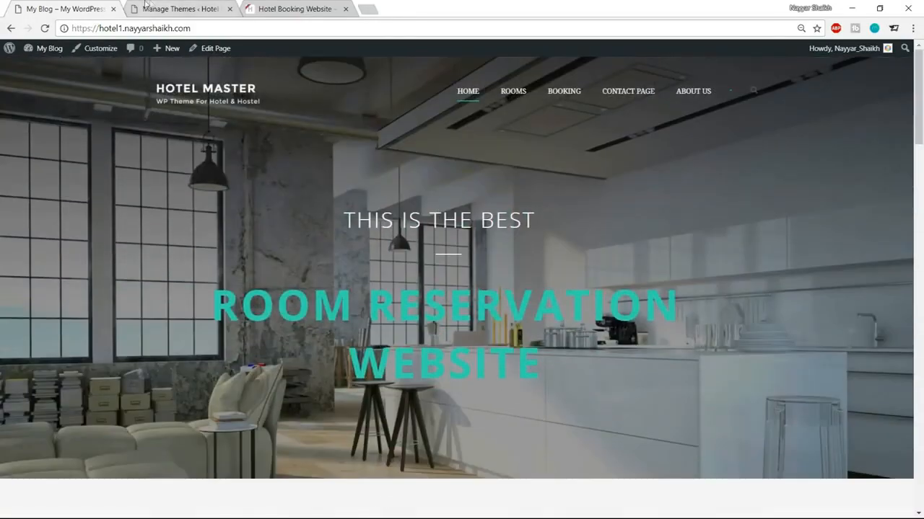
pyautogui.click(315, 6)
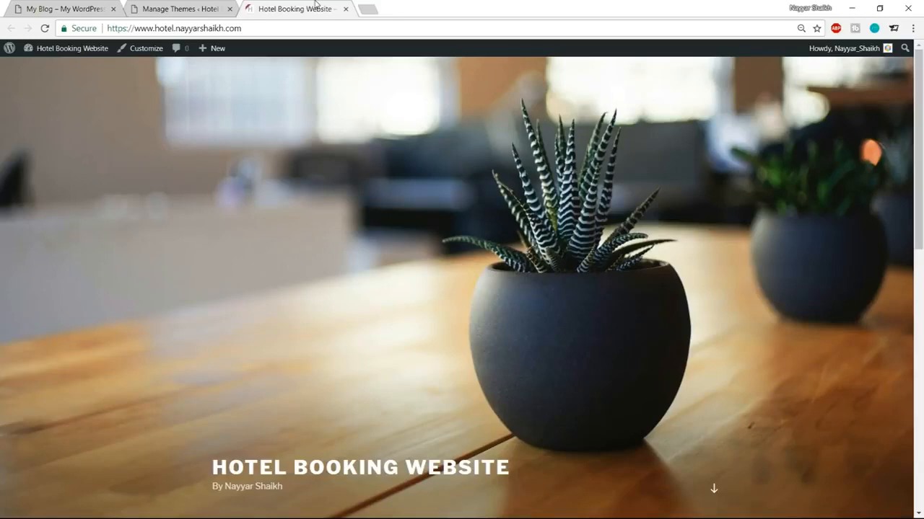
pyautogui.click(374, 9)
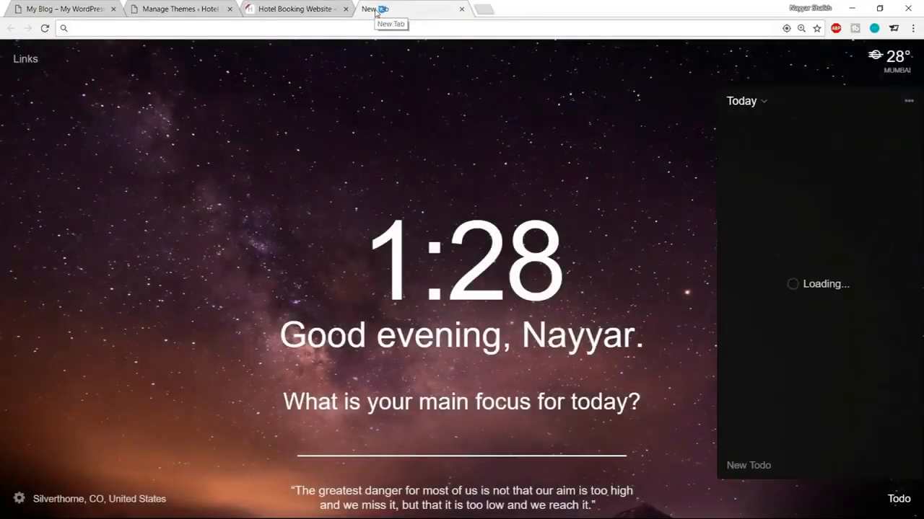
# Step: Load bloggdude.com/hotel and scroll through Hotel Master's payment, booking and coupon features
pyautogui.write('bloggdude.com/')
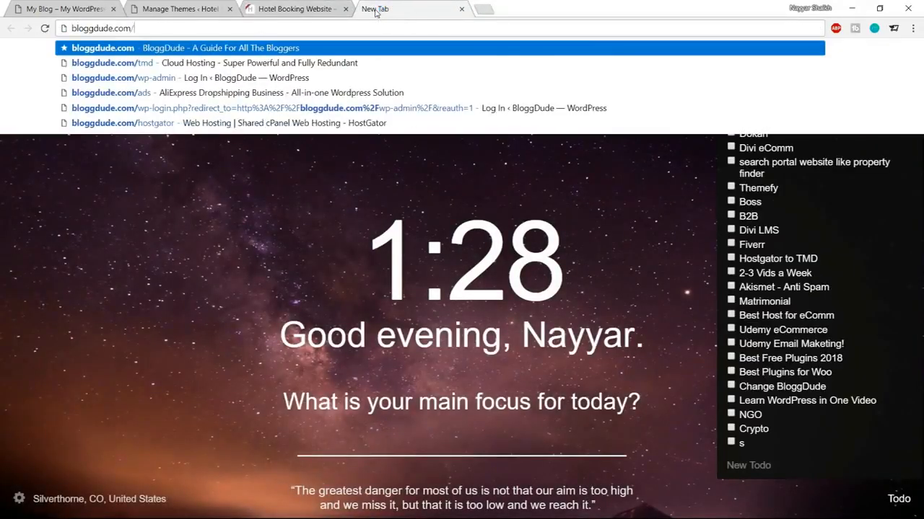
pyautogui.write('hotel')
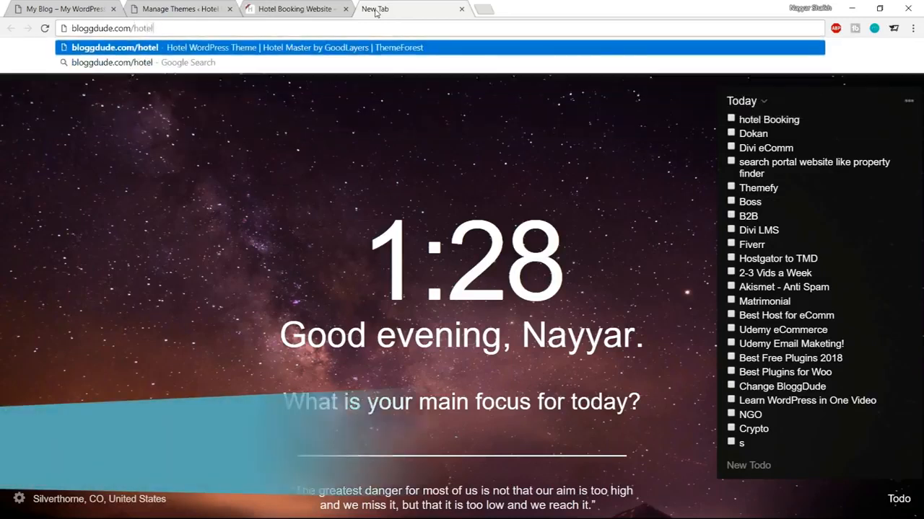
pyautogui.press('Return')
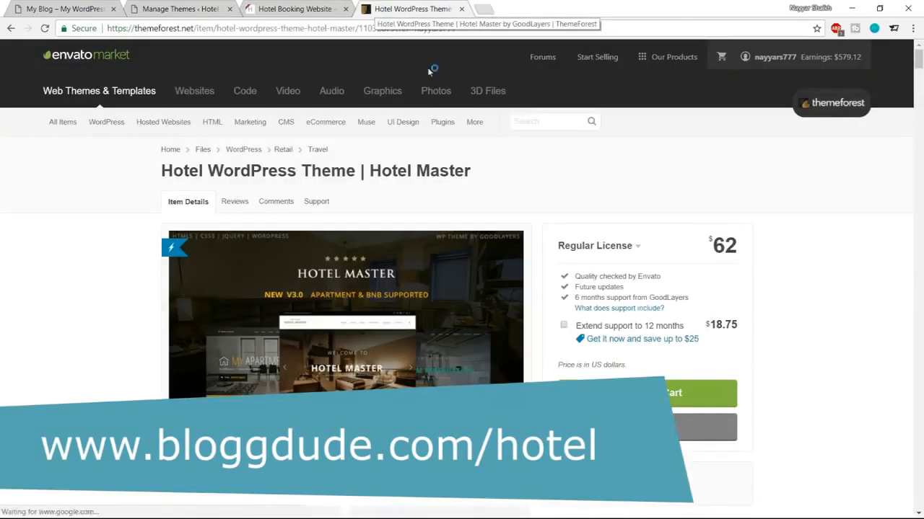
pyautogui.scroll(-2, 317, 188)
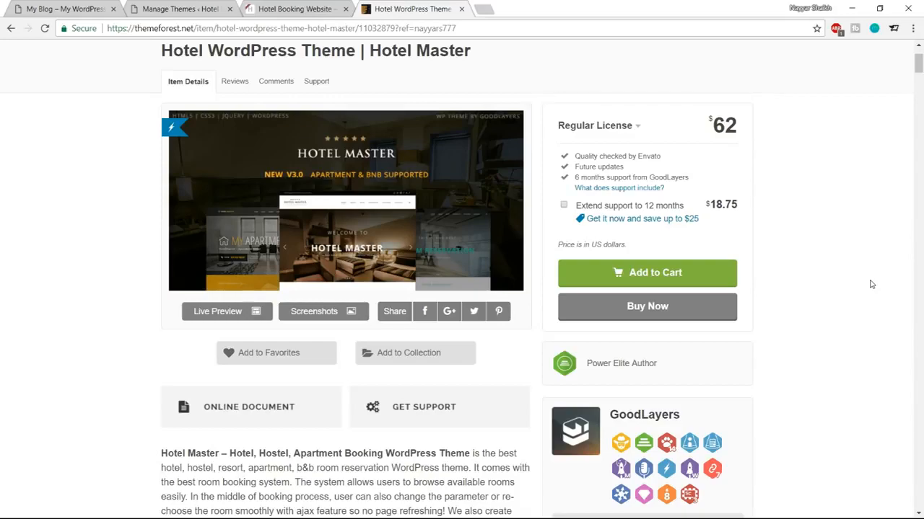
pyautogui.scroll(-13, 776, 348)
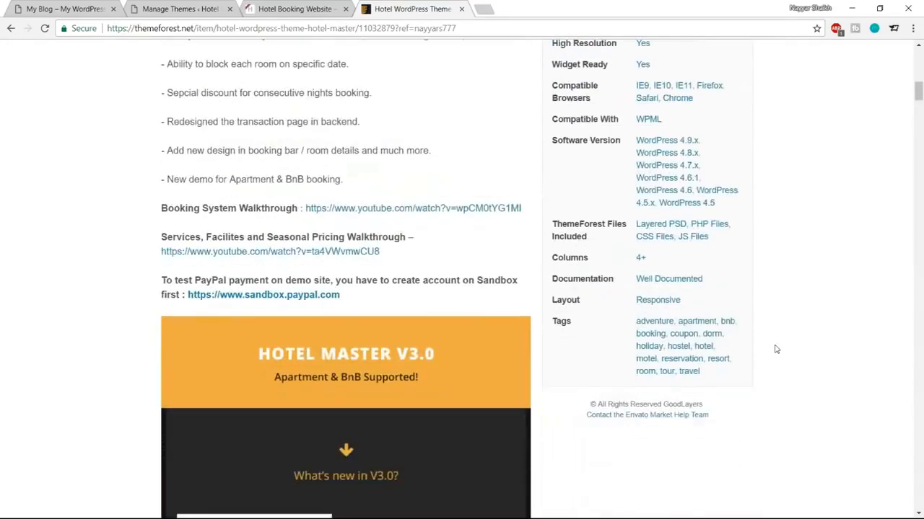
pyautogui.scroll(-7, 717, 263)
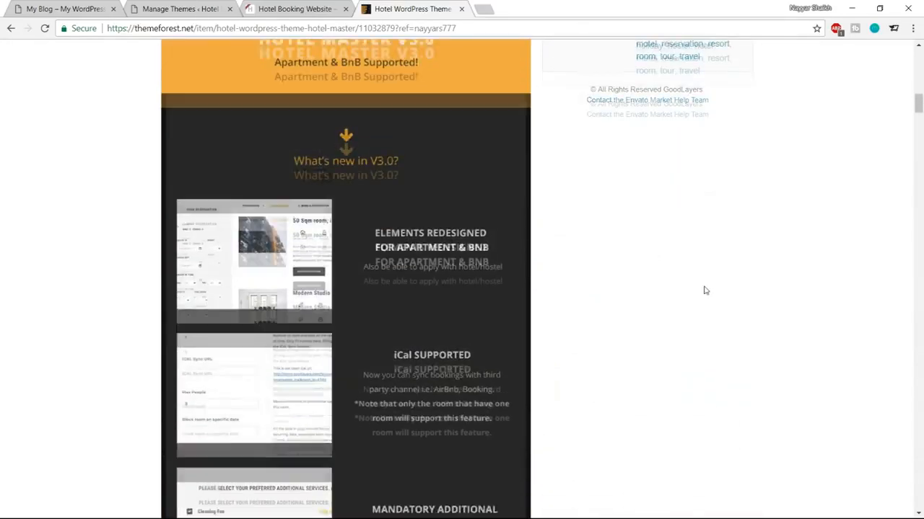
pyautogui.scroll(-15, 705, 291)
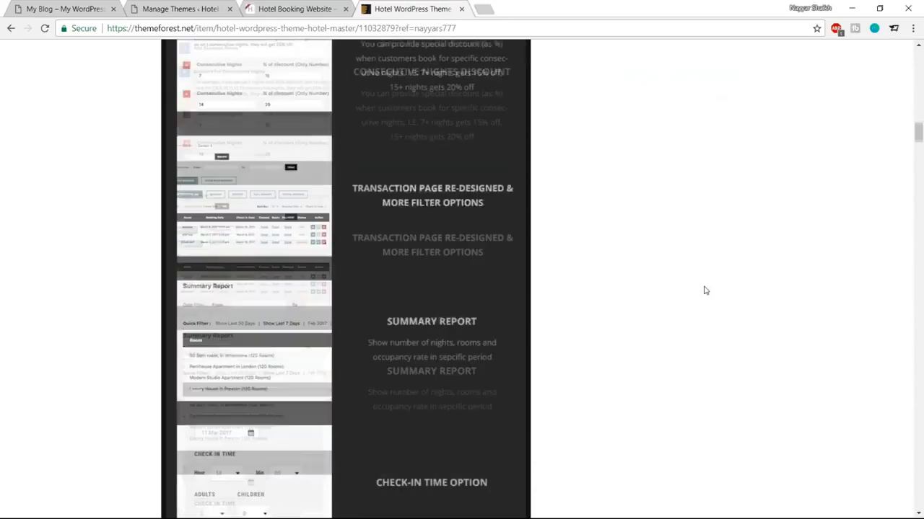
pyautogui.scroll(-6, 705, 291)
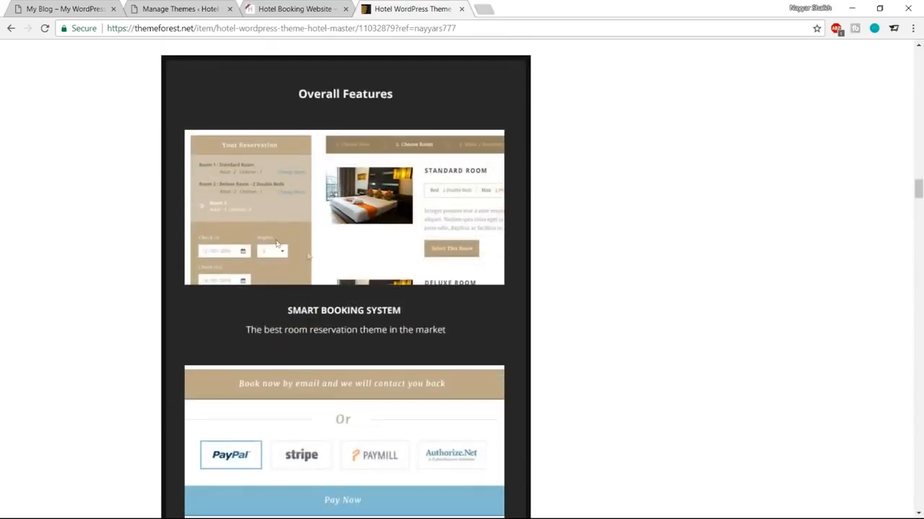
pyautogui.scroll(-3, 423, 256)
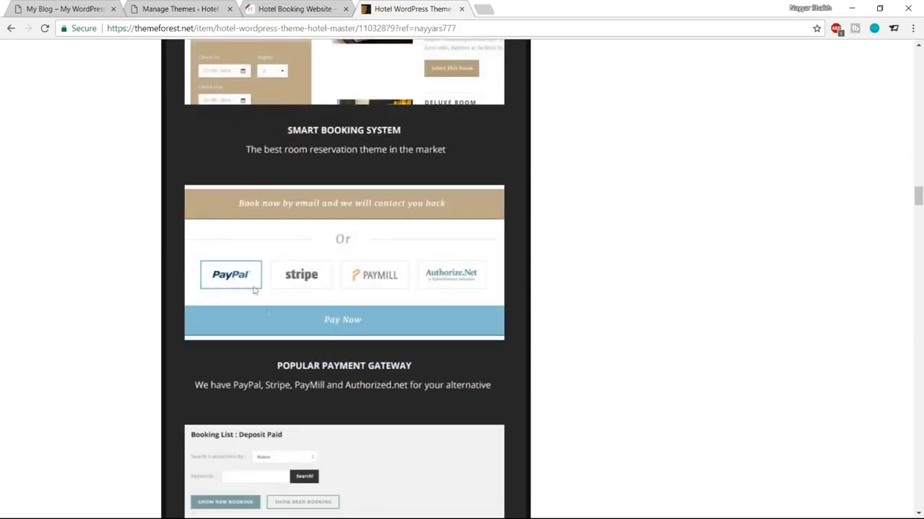
pyautogui.scroll(-3, 371, 281)
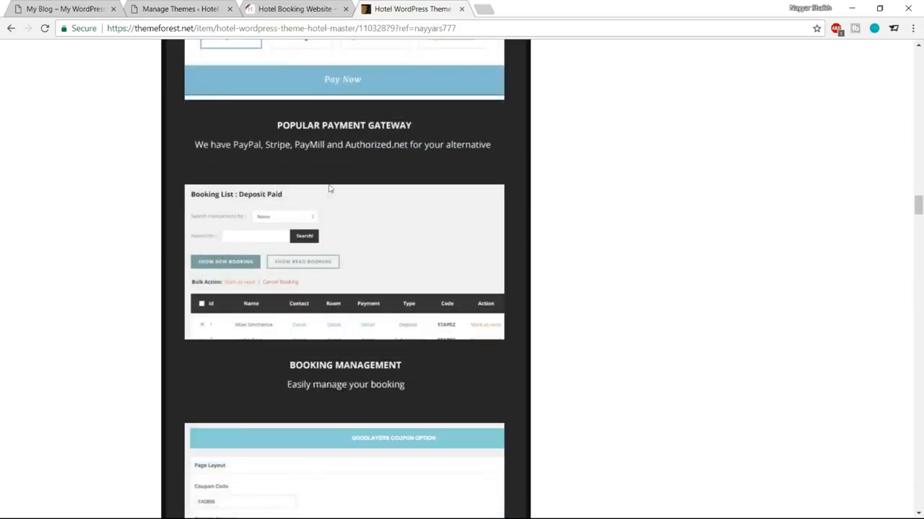
pyautogui.scroll(-3, 397, 291)
# Step: Scroll through the Hotel Master page and highlight its 5,008 sales count
pyautogui.scroll(3, 380, 259)
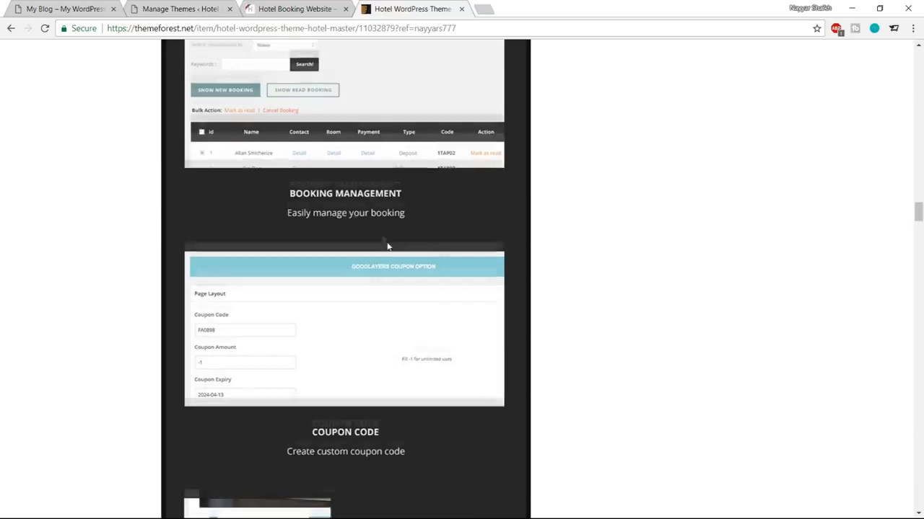
pyautogui.scroll(-3, 433, 288)
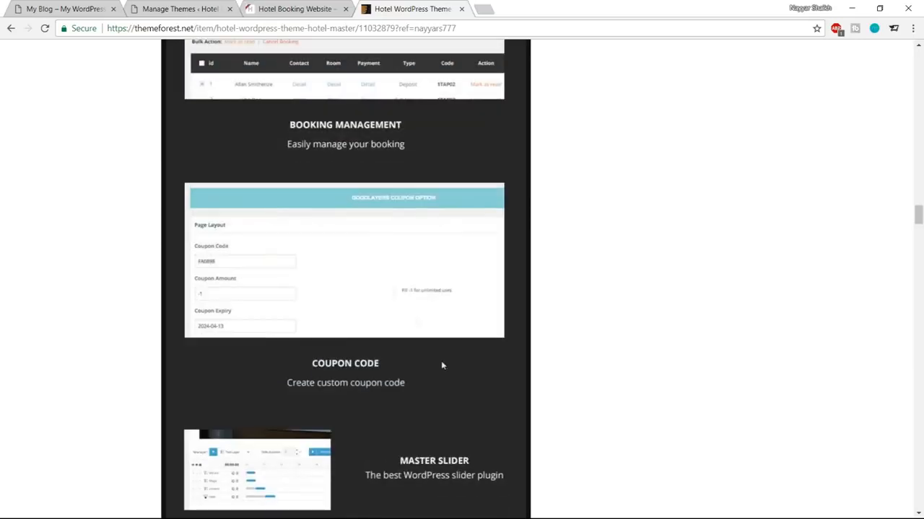
pyautogui.scroll(-2, 425, 258)
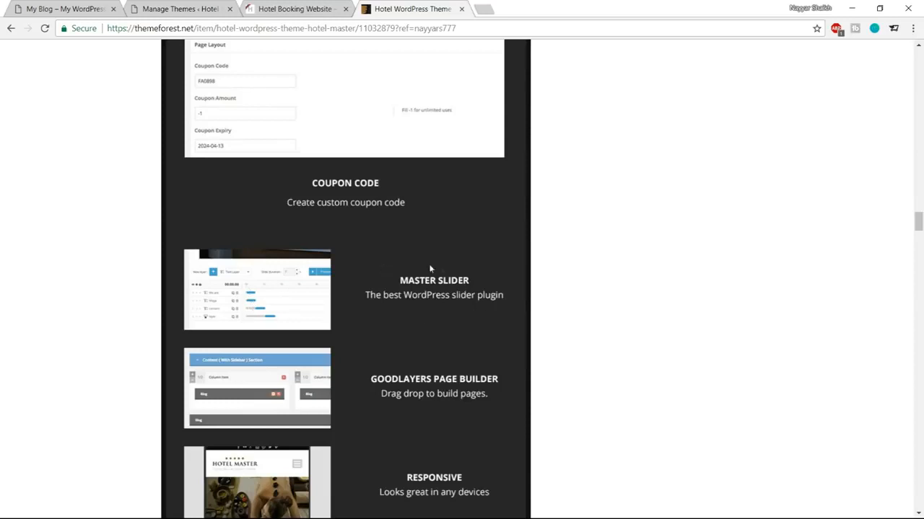
pyautogui.scroll(-1, 447, 305)
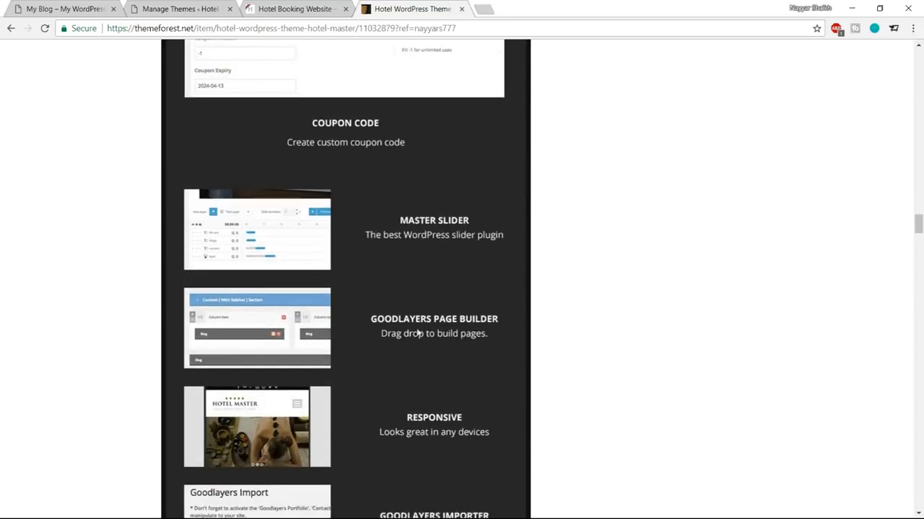
pyautogui.scroll(-1, 408, 319)
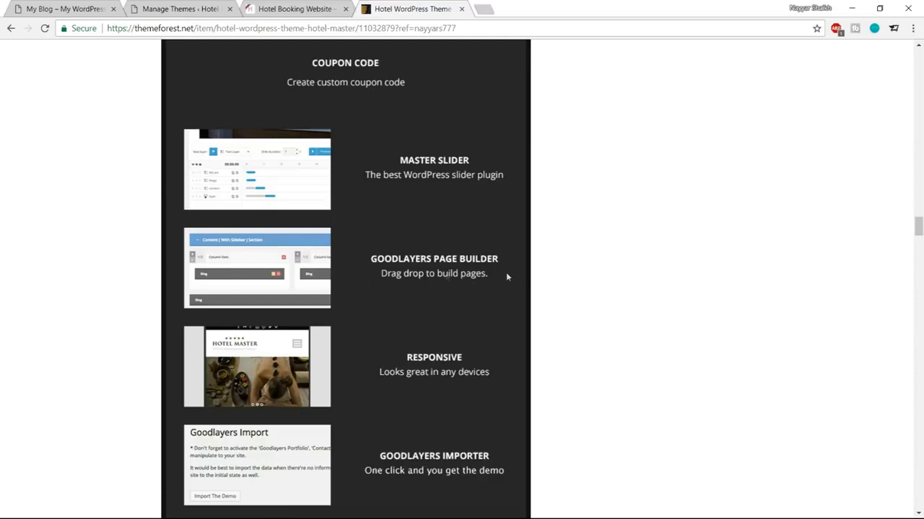
pyautogui.scroll(-2, 481, 276)
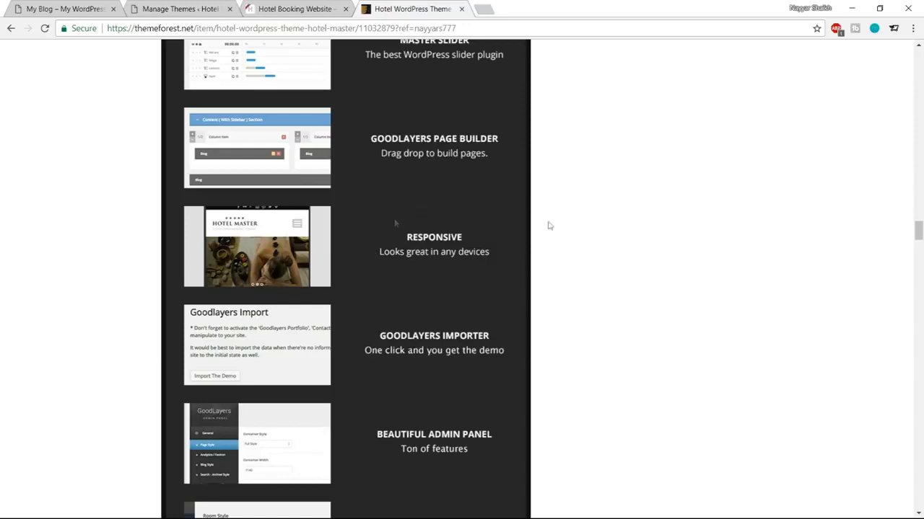
pyautogui.scroll(-2, 577, 231)
pyautogui.scroll(-5, 386, 236)
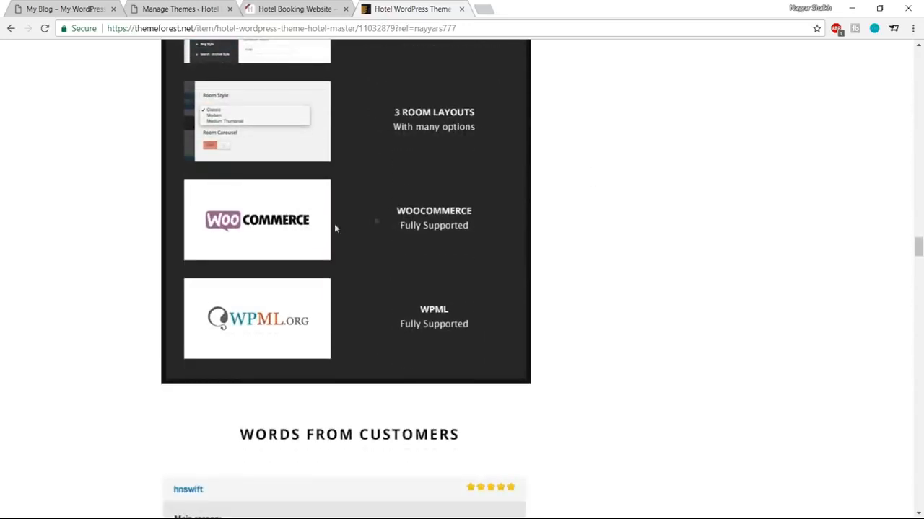
pyautogui.scroll(20, 614, 373)
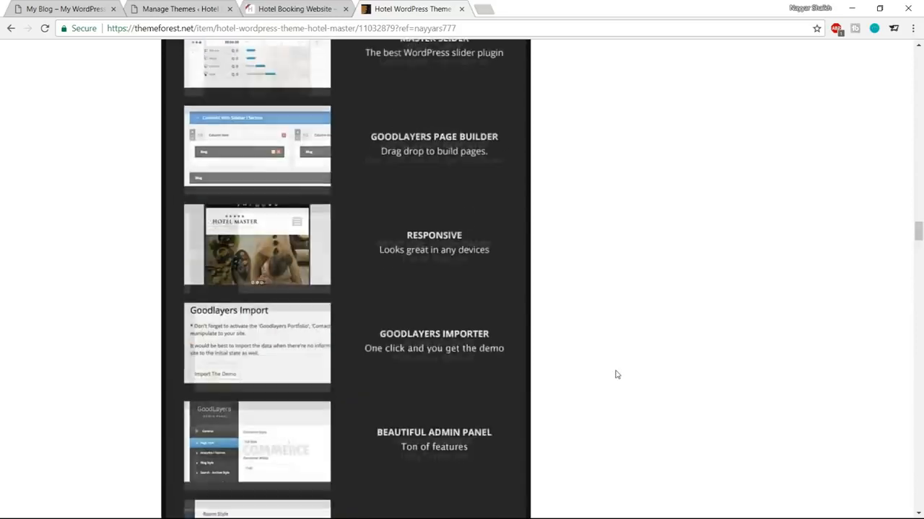
pyautogui.scroll(20, 831, 321)
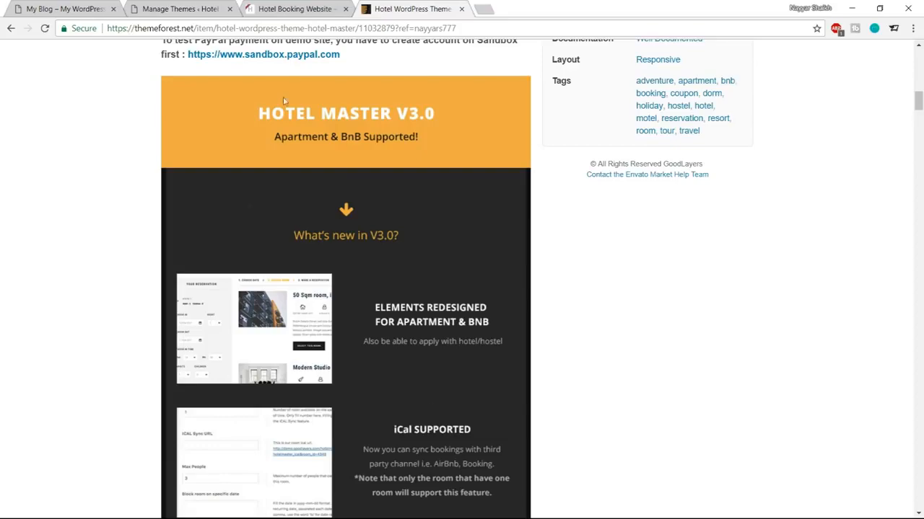
pyautogui.scroll(8, 348, 254)
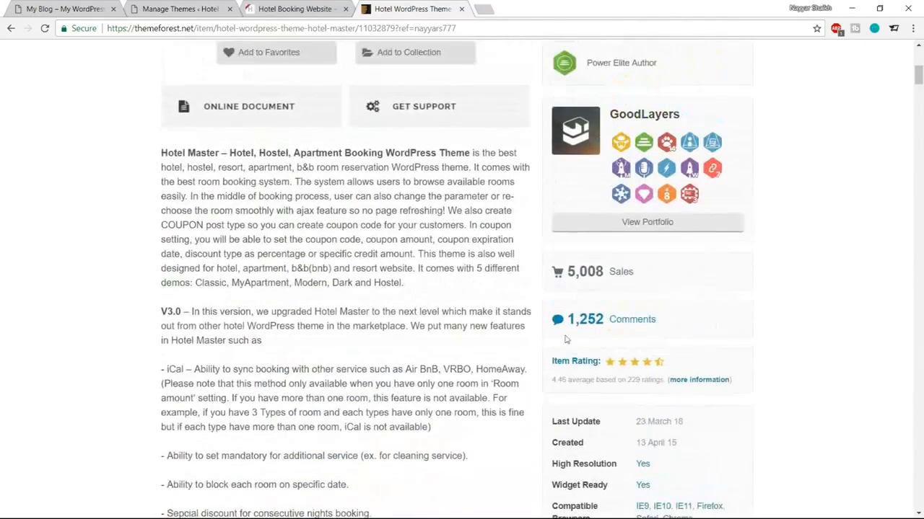
pyautogui.moveTo(567, 272); pyautogui.dragTo(614, 272)
pyautogui.click(626, 272)
# Step: Close the Hotel Master ThemeForest tab
pyautogui.scroll(6, 837, 307)
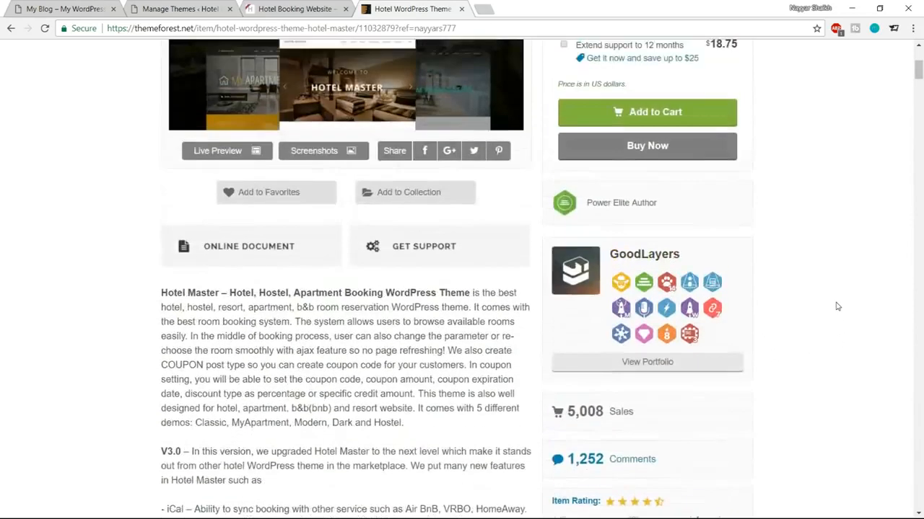
pyautogui.scroll(-2, 674, 466)
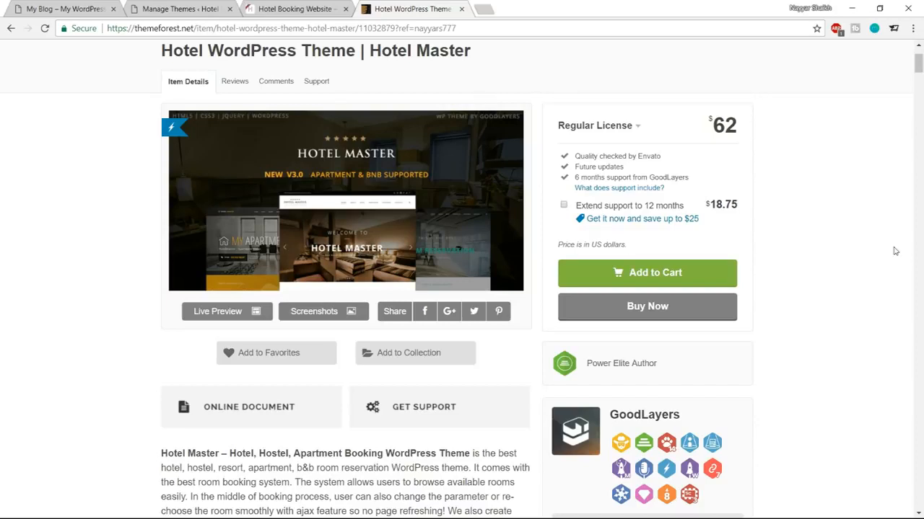
pyautogui.click(461, 9)
# Step: Go to Media > Add New in the WordPress admin
pyautogui.click(184, 6)
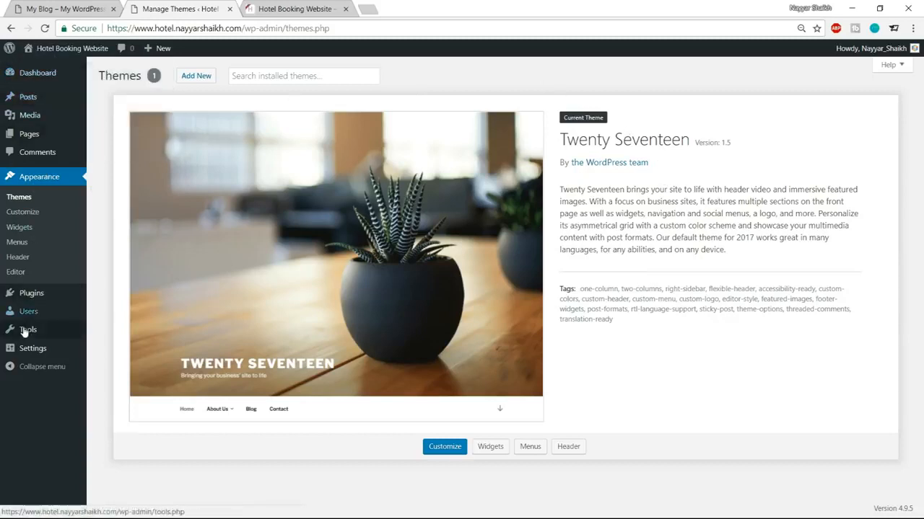
pyautogui.moveTo(16, 97)
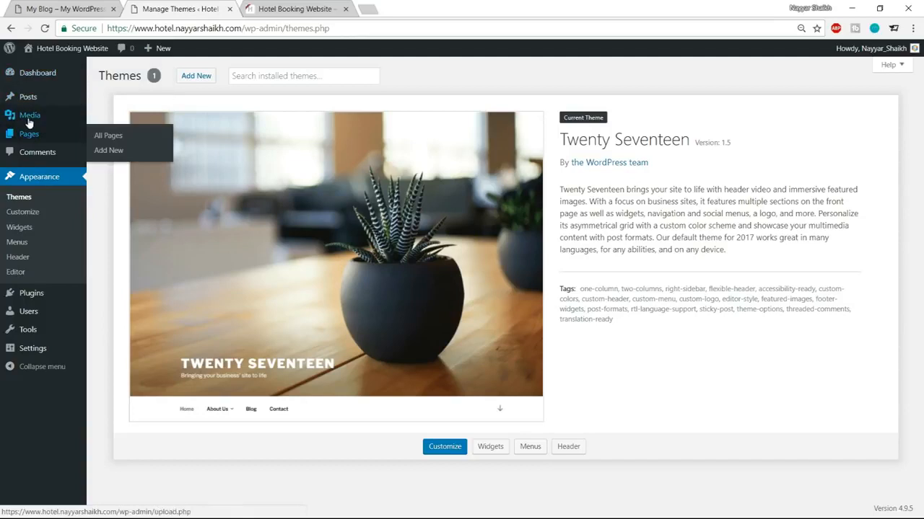
pyautogui.moveTo(38, 123)
pyautogui.click(116, 135)
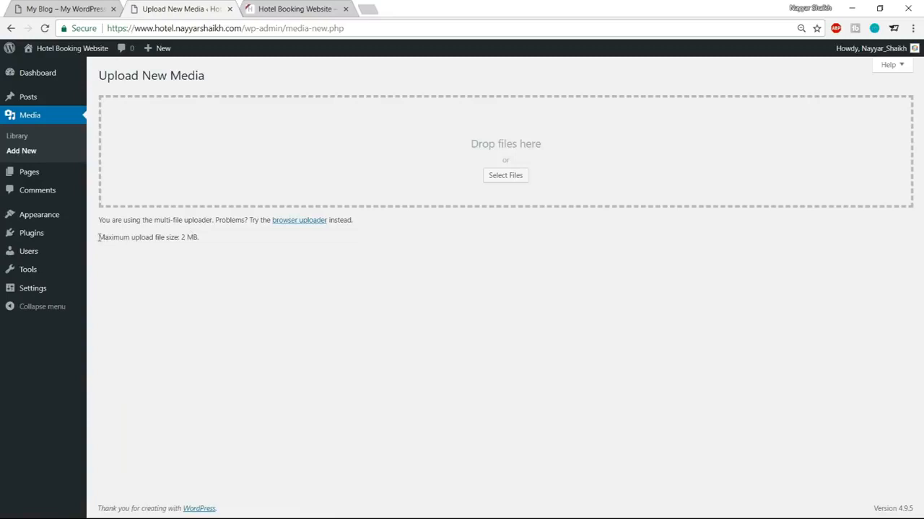
# Step: Highlight the 'Maximum upload file size: 2 MB' line
pyautogui.moveTo(99, 237); pyautogui.dragTo(215, 240)
pyautogui.click(215, 240)
pyautogui.moveTo(181, 239); pyautogui.dragTo(193, 239)
pyautogui.click(195, 240)
pyautogui.click(191, 263)
pyautogui.moveTo(100, 234); pyautogui.dragTo(197, 239)
pyautogui.click(209, 249)
# Step: Open bloggdude.com in a new tab and open the upload_max_filesize error post from page 2
pyautogui.click(372, 6)
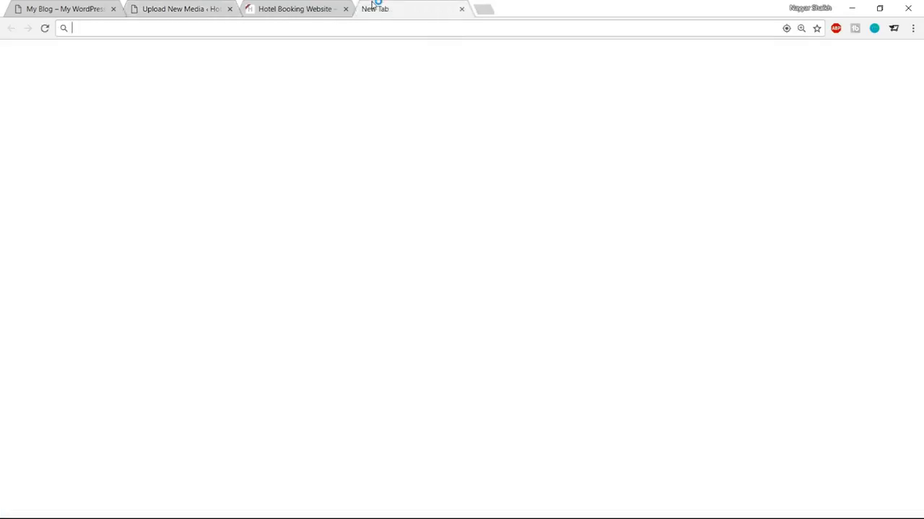
pyautogui.write('b')
pyautogui.press('Return')
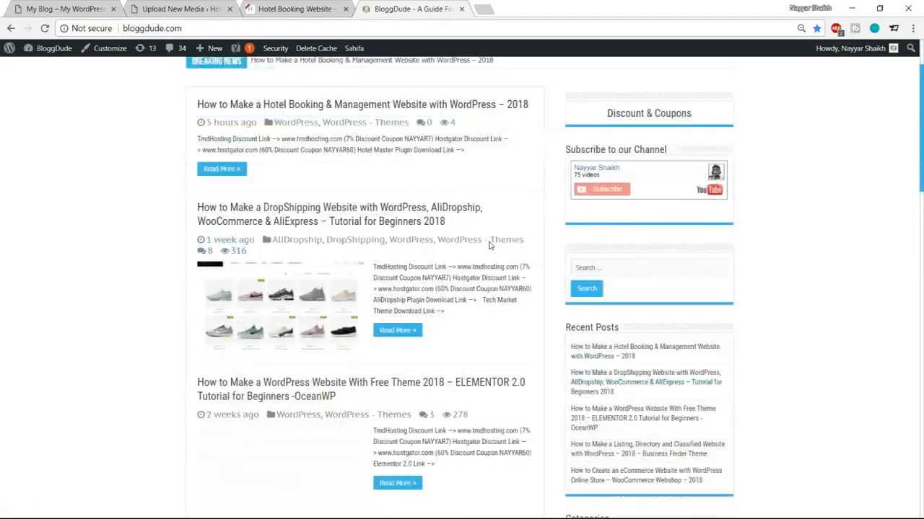
pyautogui.scroll(-6, 468, 357)
pyautogui.scroll(-8, 468, 356)
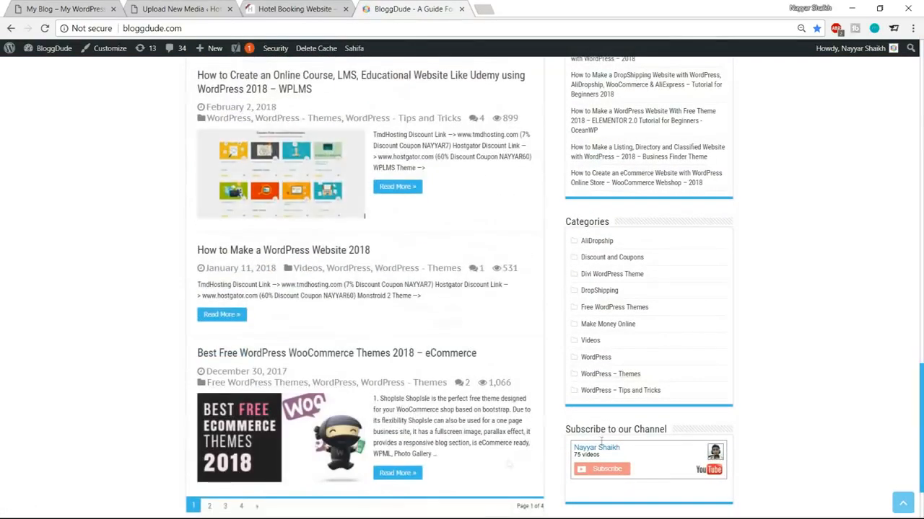
pyautogui.click(210, 412)
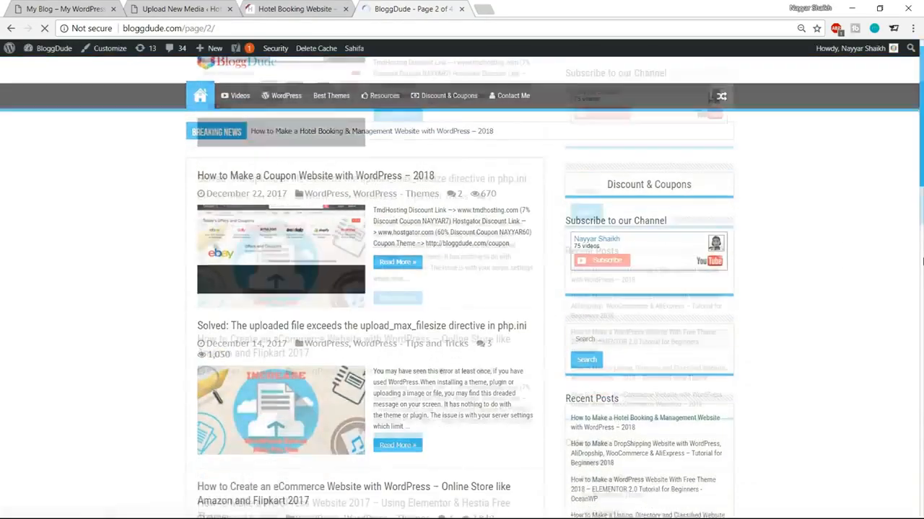
pyautogui.scroll(-3, 373, 196)
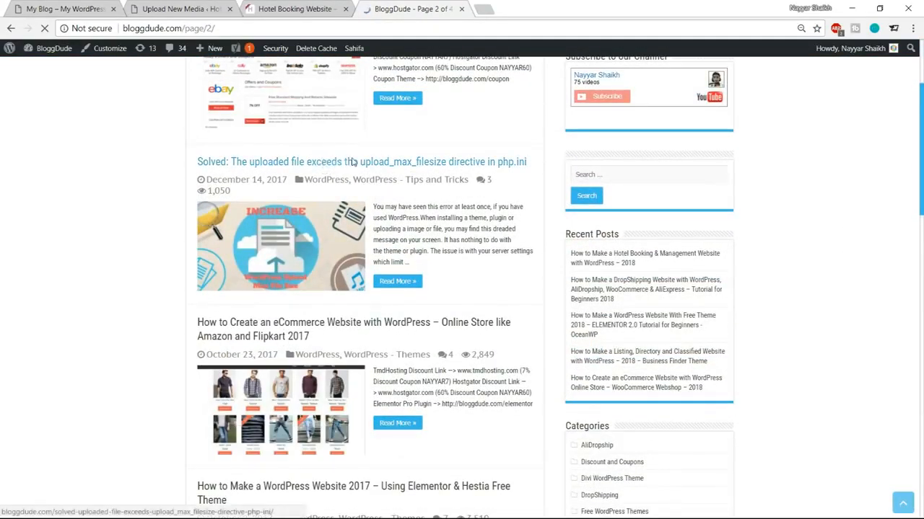
pyautogui.click(413, 162)
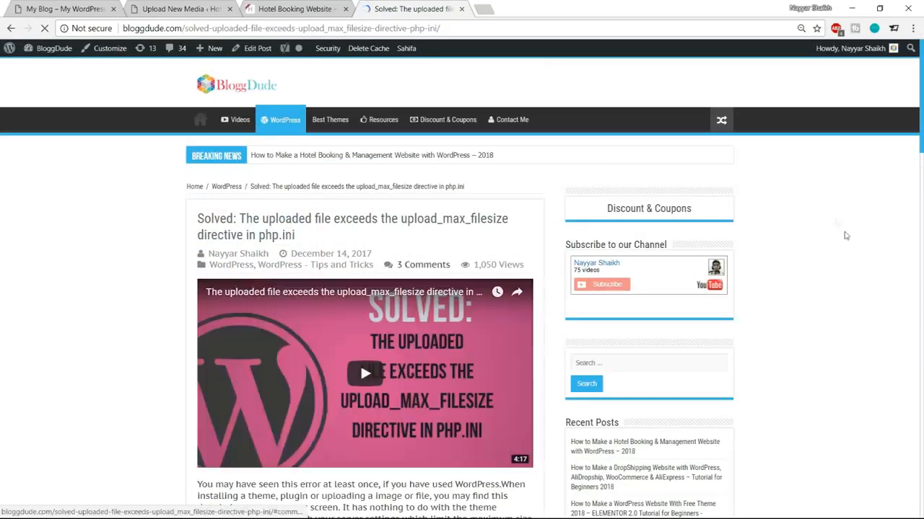
# Step: Select the five php_value lines in the post's code block
pyautogui.scroll(-3, 866, 271)
pyautogui.scroll(-15, 867, 271)
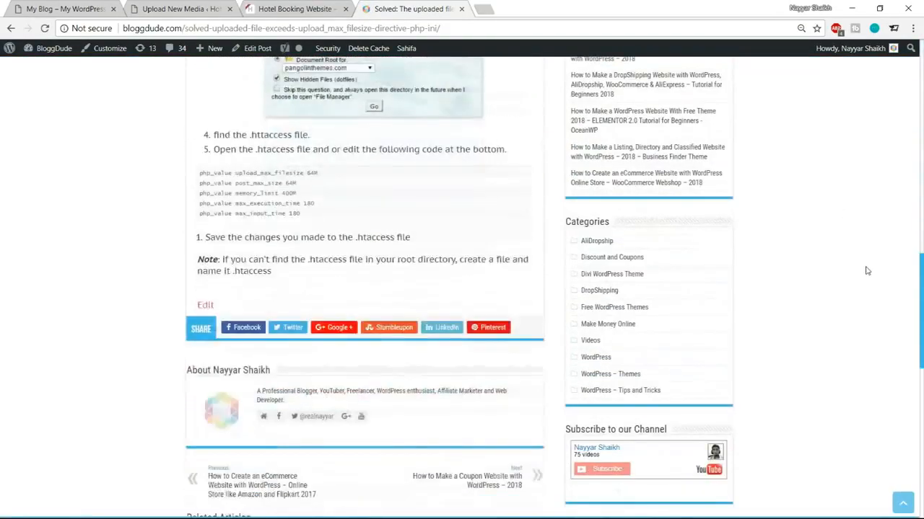
pyautogui.scroll(1, 866, 271)
pyautogui.moveTo(306, 237); pyautogui.dragTo(189, 198)
pyautogui.hotkey('ctrl', 'c')
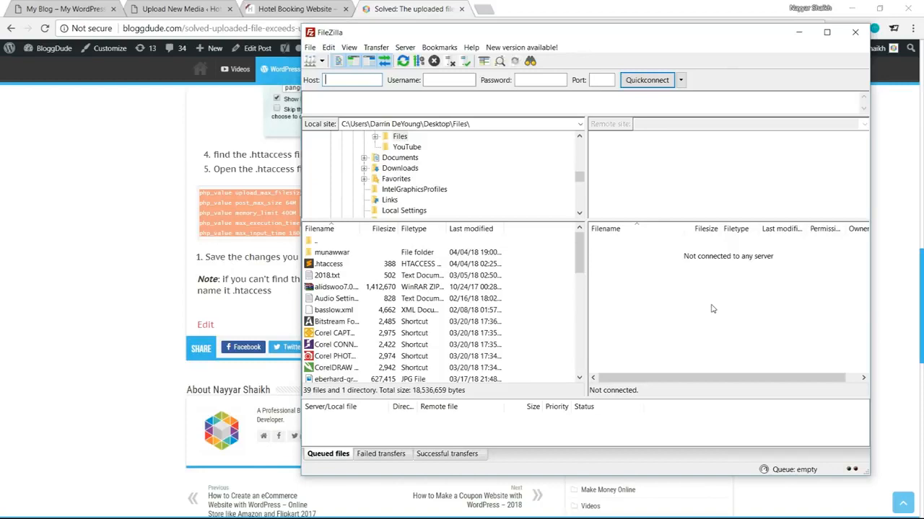
# Step: Connect FileZilla to the saved hosting server and check the site's domain in the browser
pyautogui.click(323, 63)
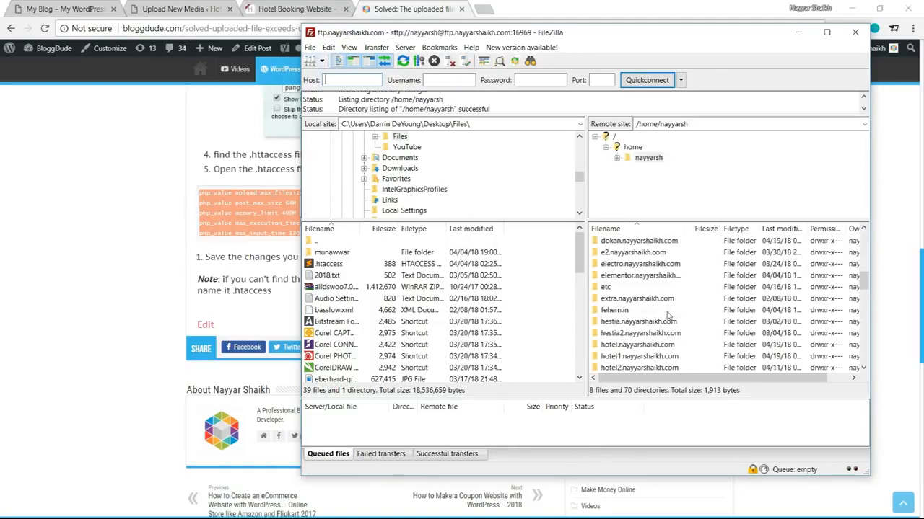
pyautogui.scroll(-1, 667, 315)
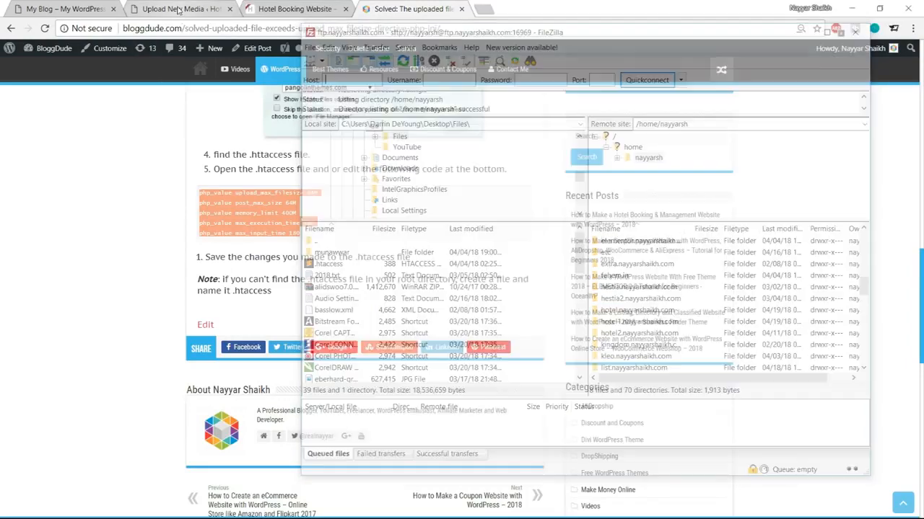
pyautogui.click(177, 8)
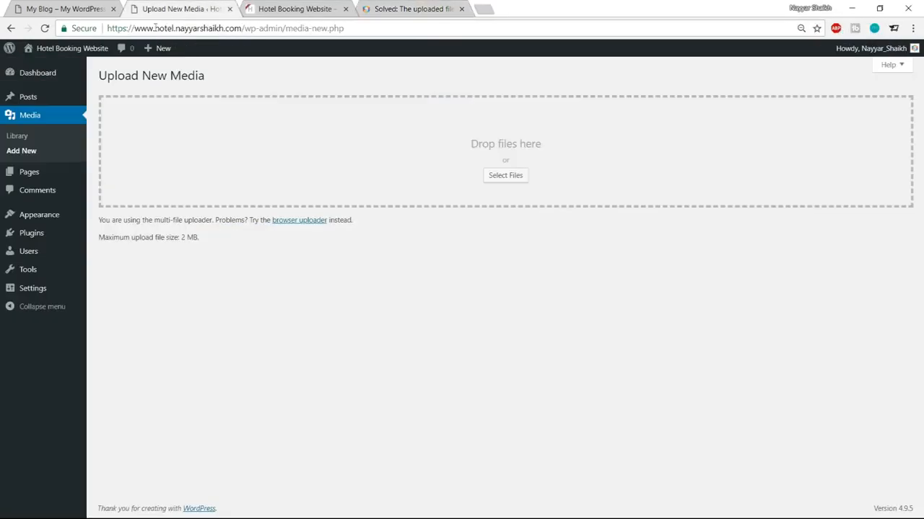
pyautogui.moveTo(129, 28); pyautogui.dragTo(238, 28)
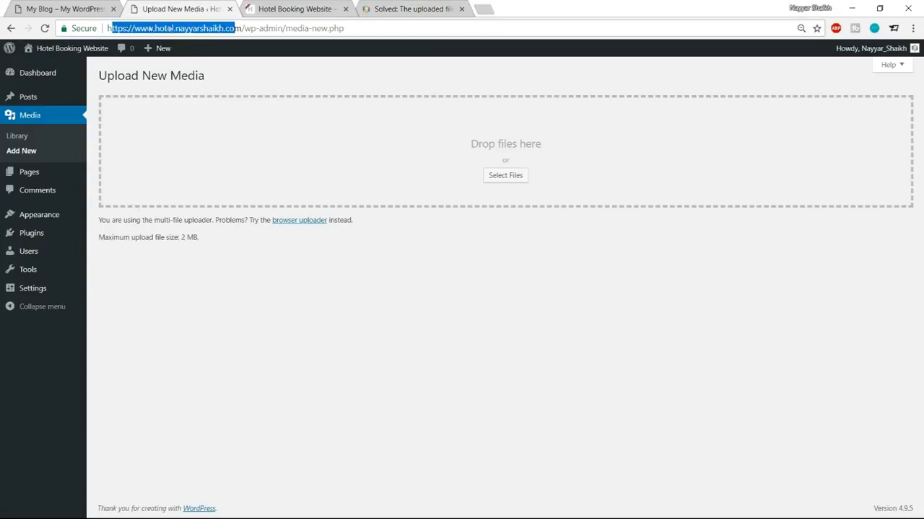
pyautogui.hotkey('alt', 'Tab')
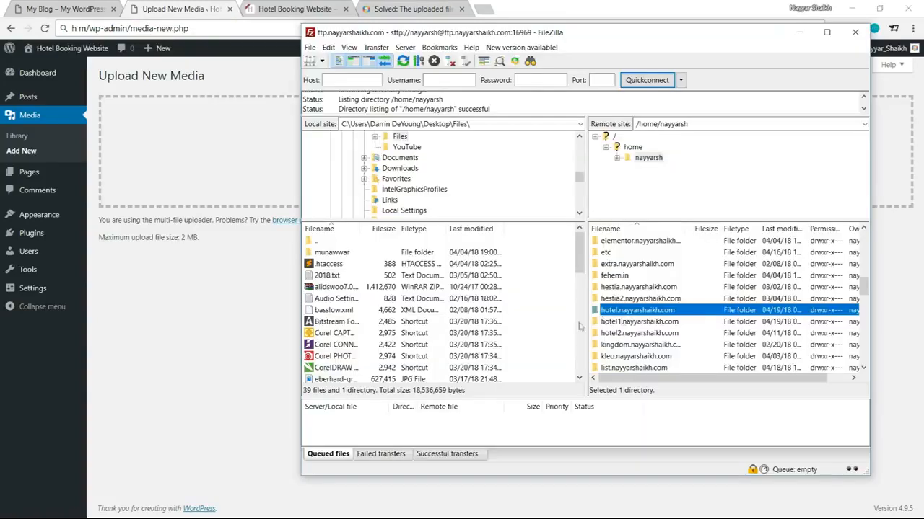
# Step: Download the hotel site's .htaccess to the local Desktop and show the desktop
pyautogui.doubleClick(638, 310)
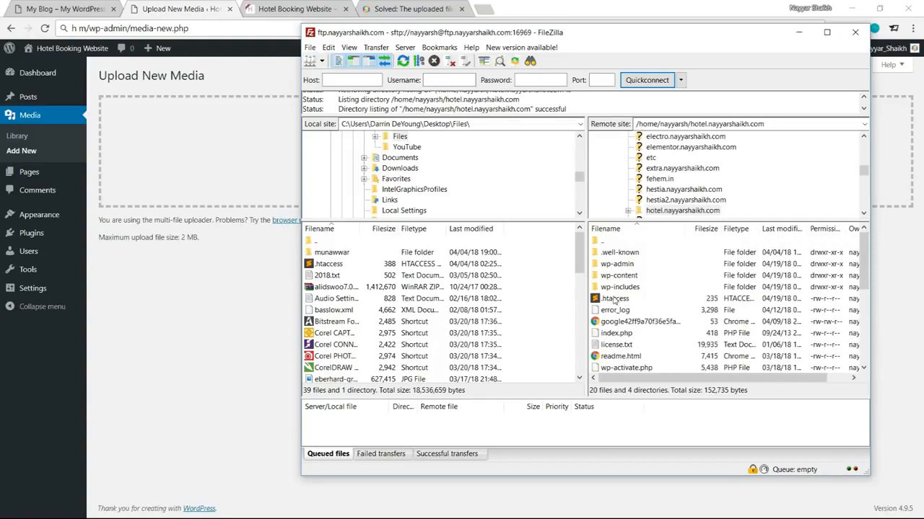
pyautogui.click(615, 299)
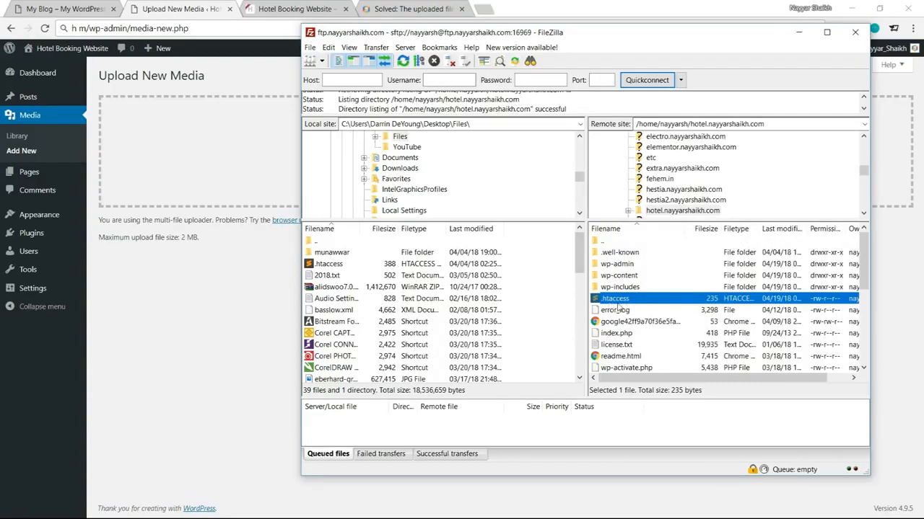
pyautogui.scroll(3, 456, 198)
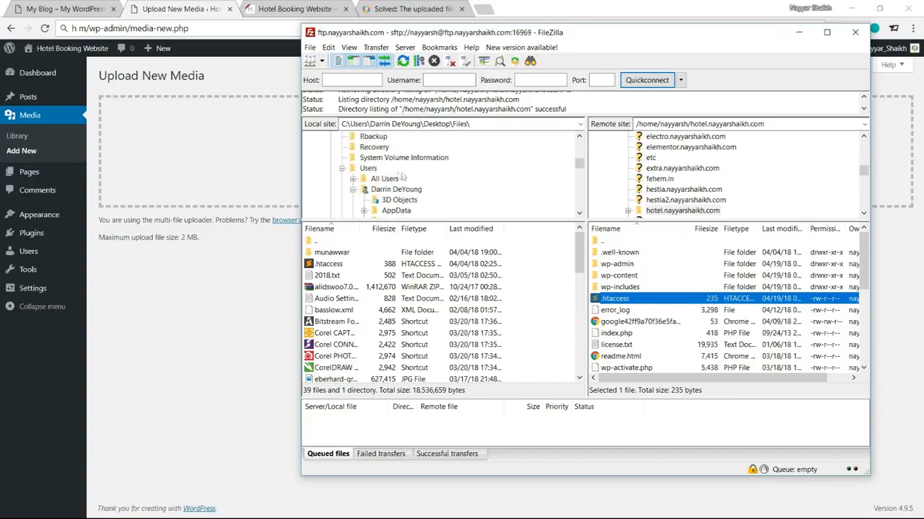
pyautogui.scroll(5, 468, 180)
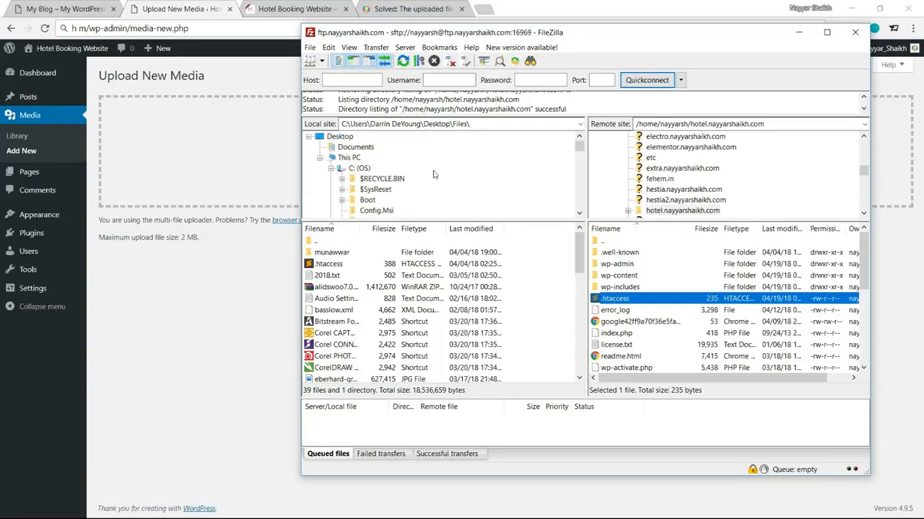
pyautogui.click(350, 137)
pyautogui.scroll(3, 407, 181)
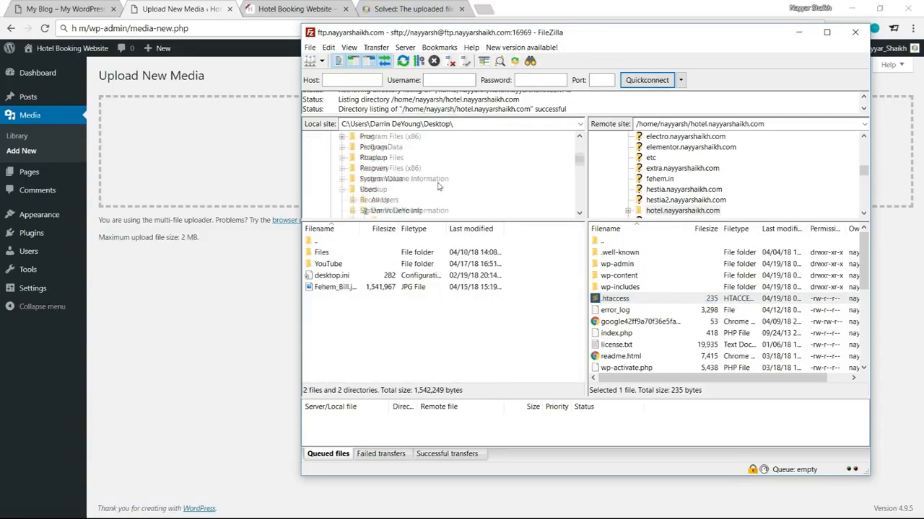
pyautogui.scroll(-2, 405, 201)
pyautogui.moveTo(634, 301); pyautogui.dragTo(375, 339)
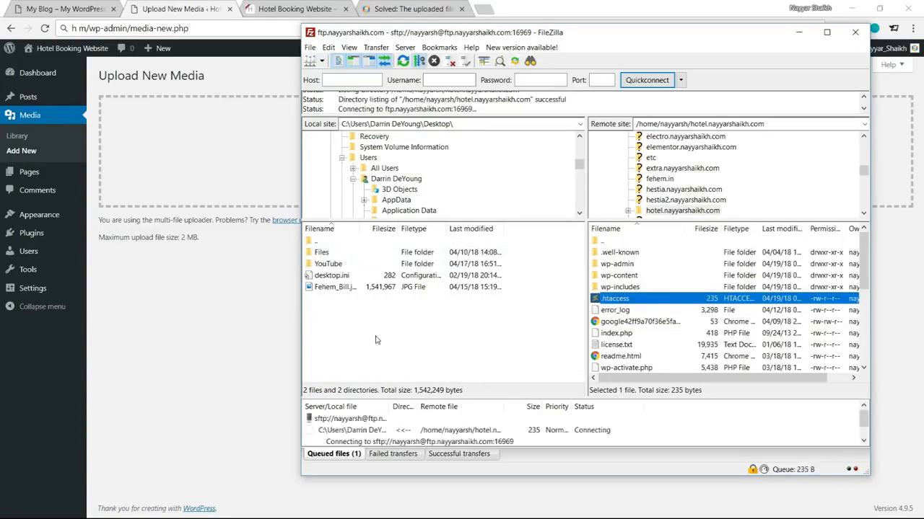
pyautogui.moveTo(728, 455); pyautogui.dragTo(908, 439)
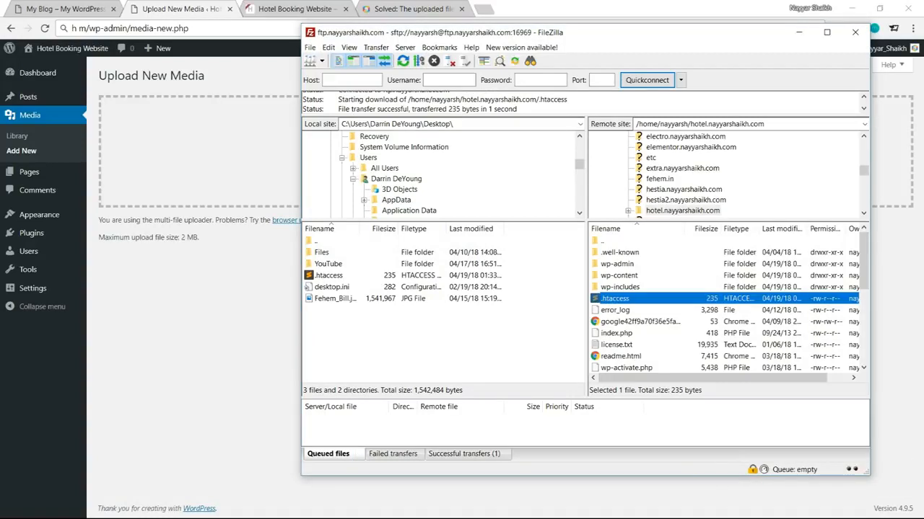
pyautogui.press('super+d')
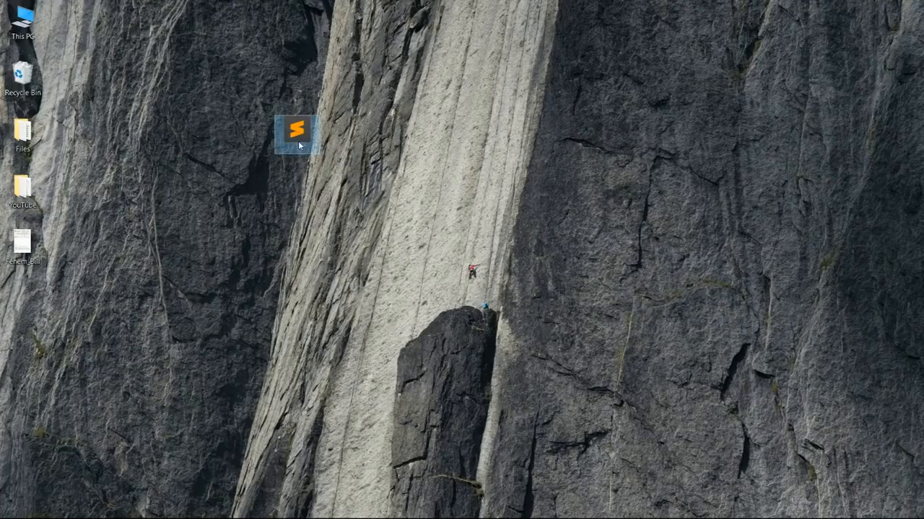
# Step: Paste five php_value lines into .htaccess line 11, including upload_max_filesize 64M and memory_limit 400M, then save
pyautogui.doubleClick(298, 144)
pyautogui.scroll(-1, 144, 291)
pyautogui.scroll(-1, 144, 291)
pyautogui.scroll(2, 144, 291)
pyautogui.click(52, 229)
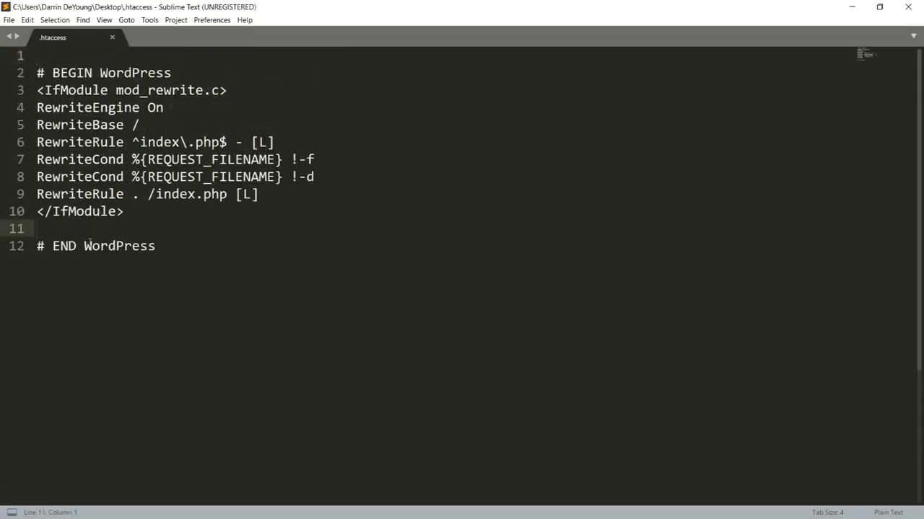
pyautogui.hotkey('ctrl', 'v')
pyautogui.moveTo(268, 298); pyautogui.dragTo(32, 230)
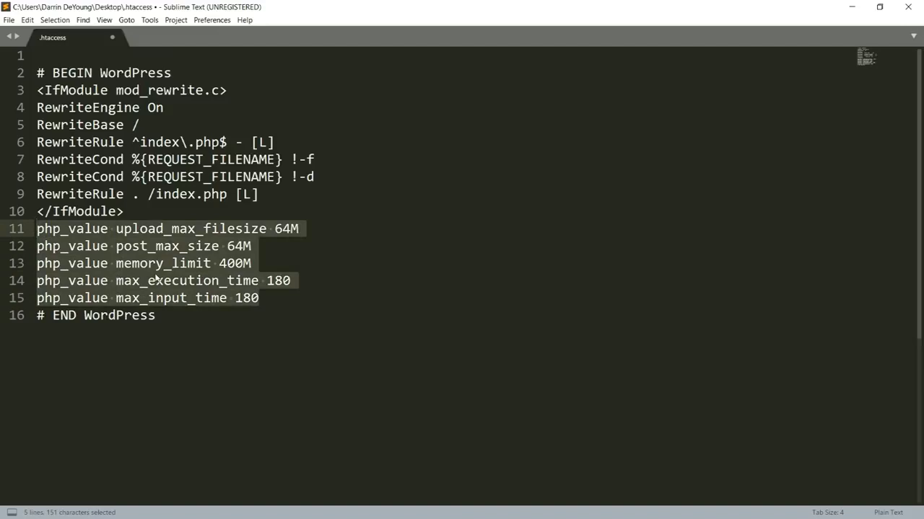
pyautogui.hotkey('ctrl', 's')
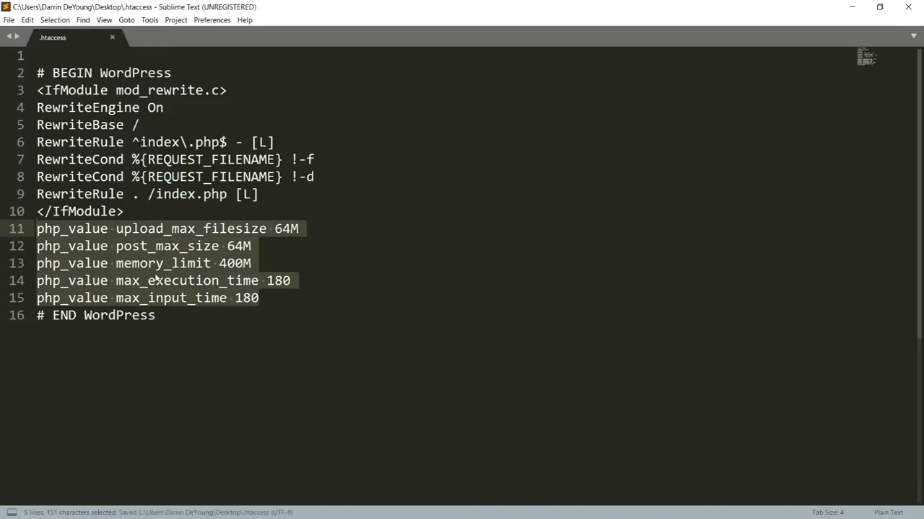
pyautogui.click(908, 6)
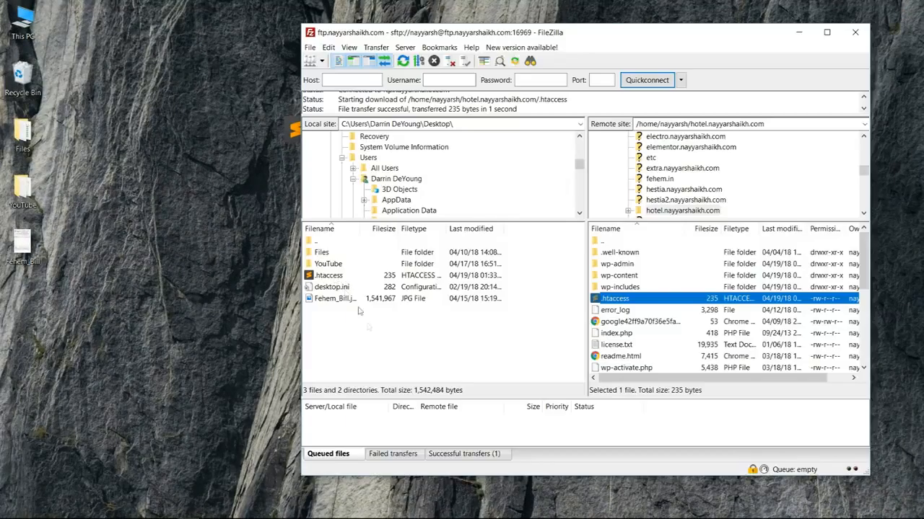
# Step: Upload the edited 386-byte .htaccess from the Desktop, overwriting the copy in the hotel site folder
pyautogui.rightClick(378, 356)
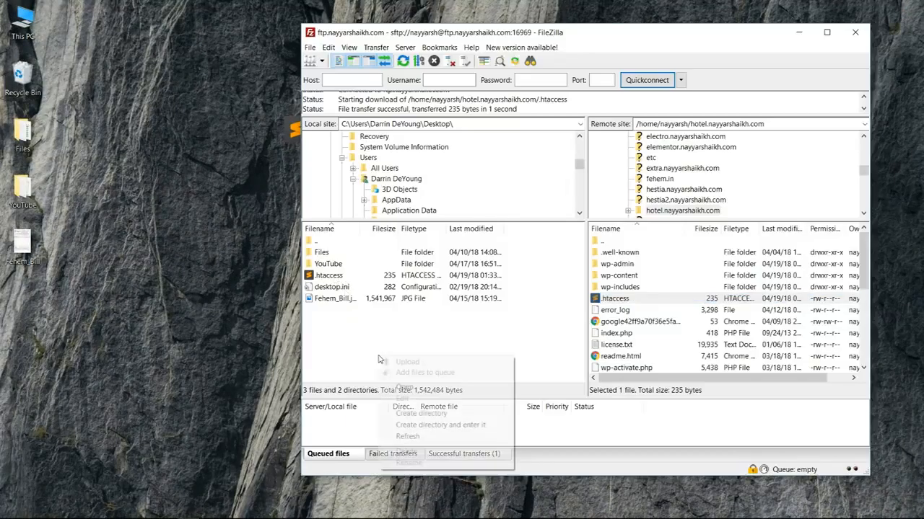
pyautogui.click(407, 288)
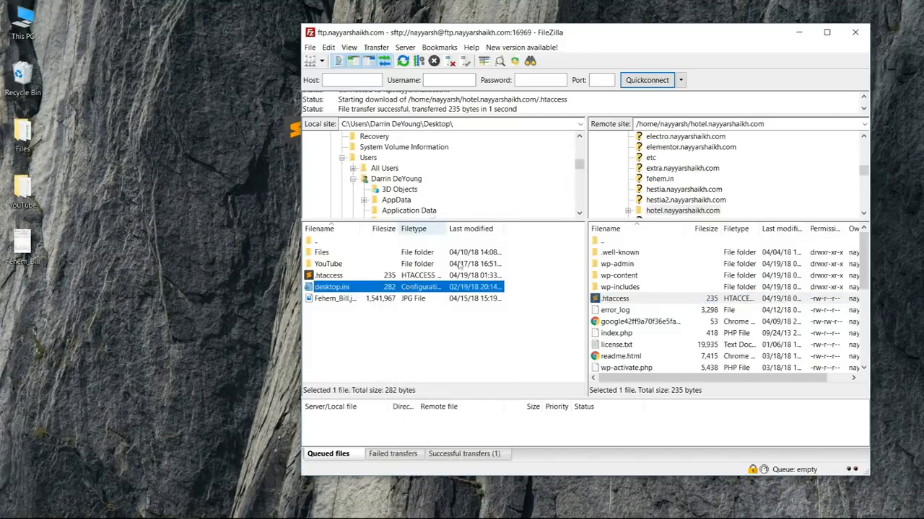
pyautogui.rightClick(426, 343)
pyautogui.click(495, 424)
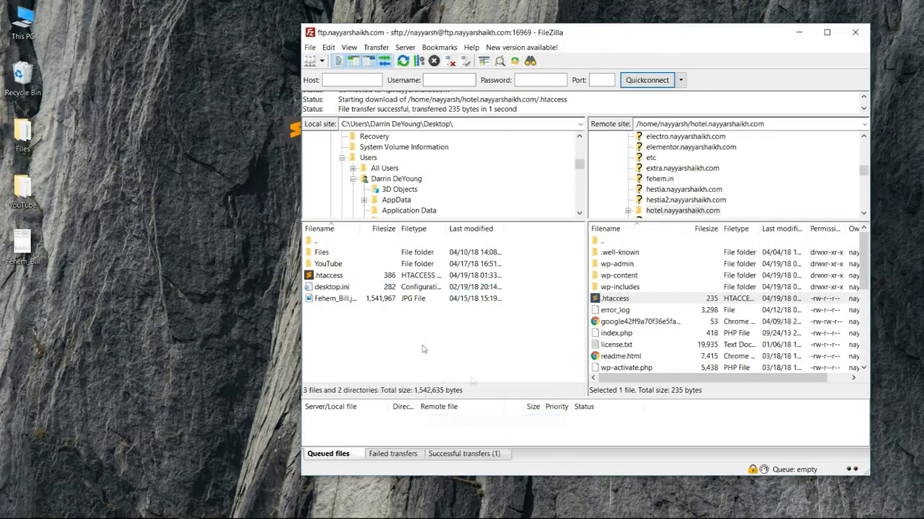
pyautogui.click(340, 280)
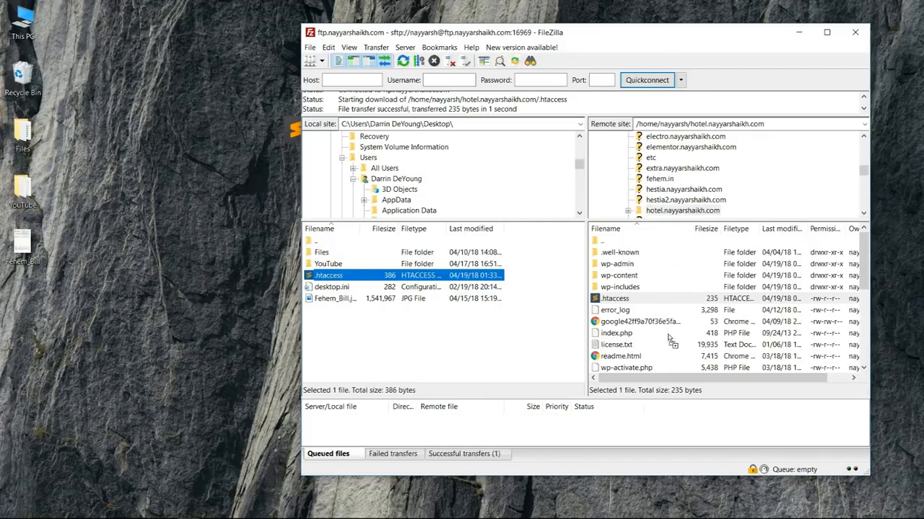
pyautogui.moveTo(664, 329); pyautogui.dragTo(665, 329)
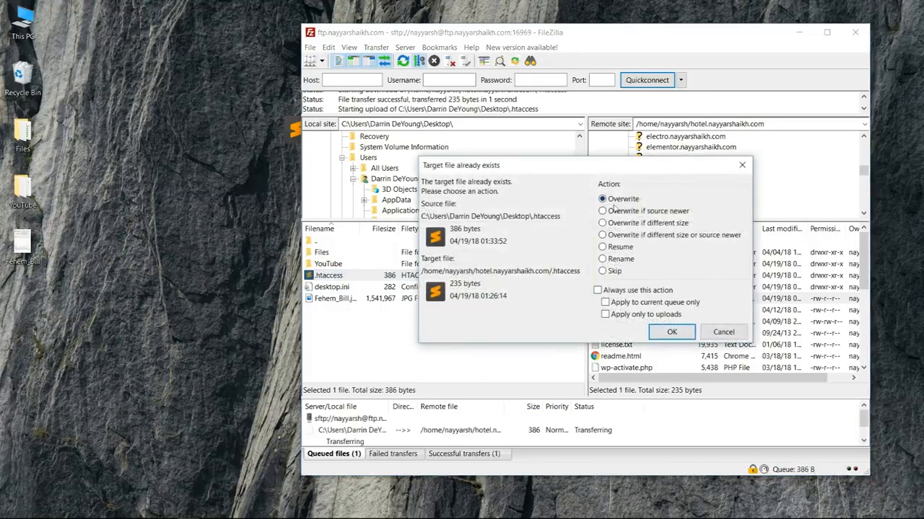
pyautogui.click(671, 333)
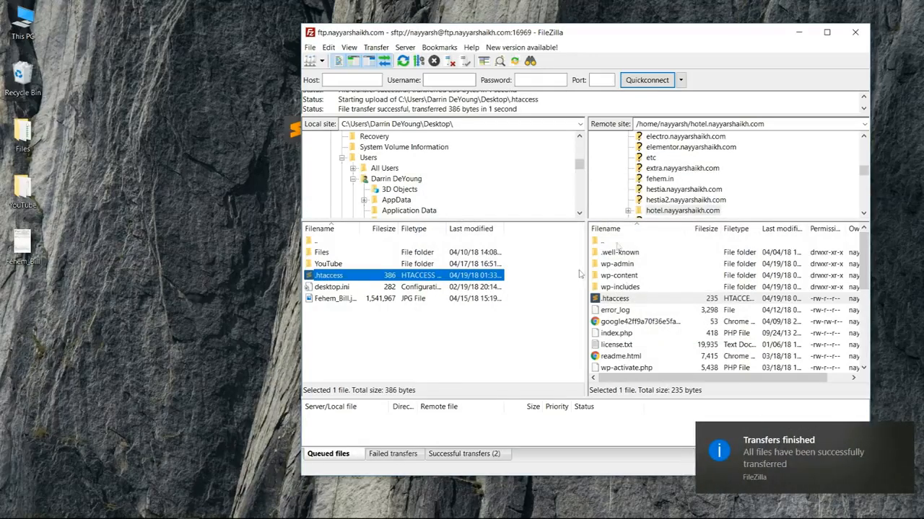
pyautogui.hotkey('alt', 'Tab')
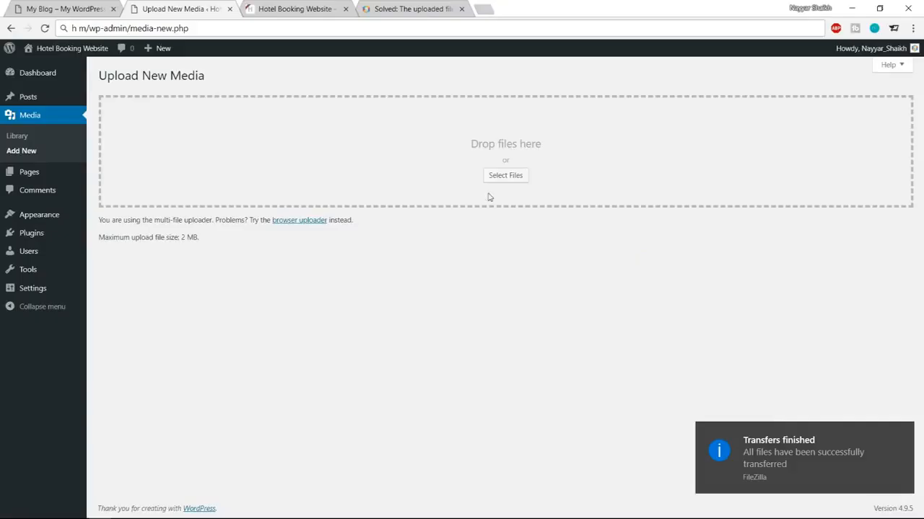
# Step: Reload Media > Add New to confirm the 64 MB maximum upload size, then go to Appearance > Themes
pyautogui.click(45, 28)
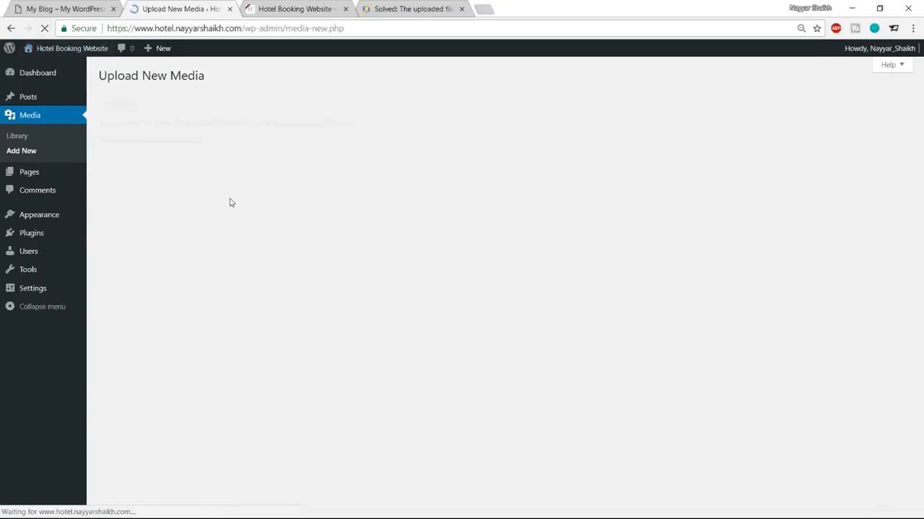
pyautogui.moveTo(104, 236); pyautogui.dragTo(206, 241)
pyautogui.click(204, 240)
pyautogui.click(206, 242)
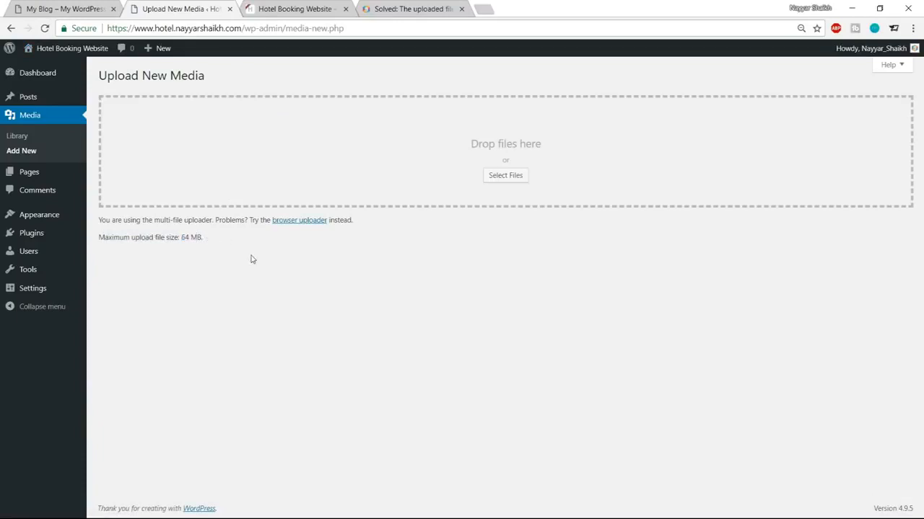
pyautogui.click(22, 219)
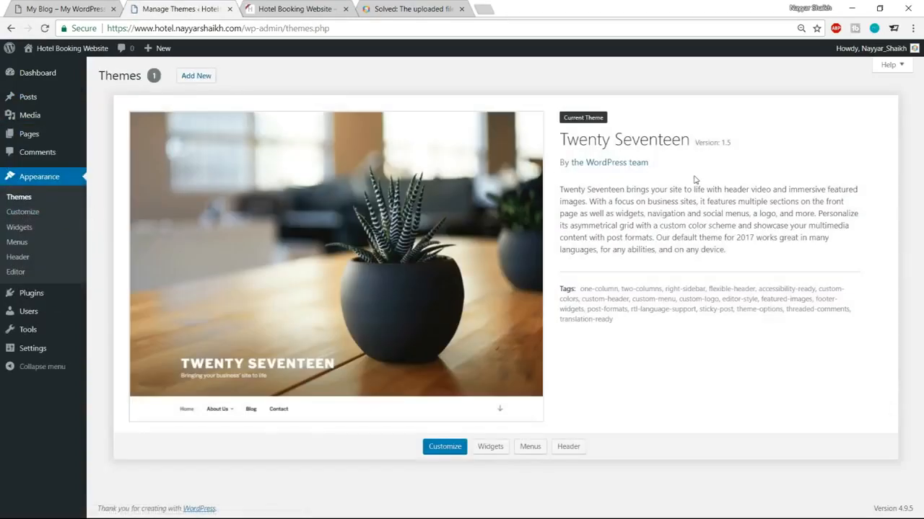
# Step: Open the Upload Theme form and browse to the Hotel folder for the theme zip
pyautogui.click(203, 76)
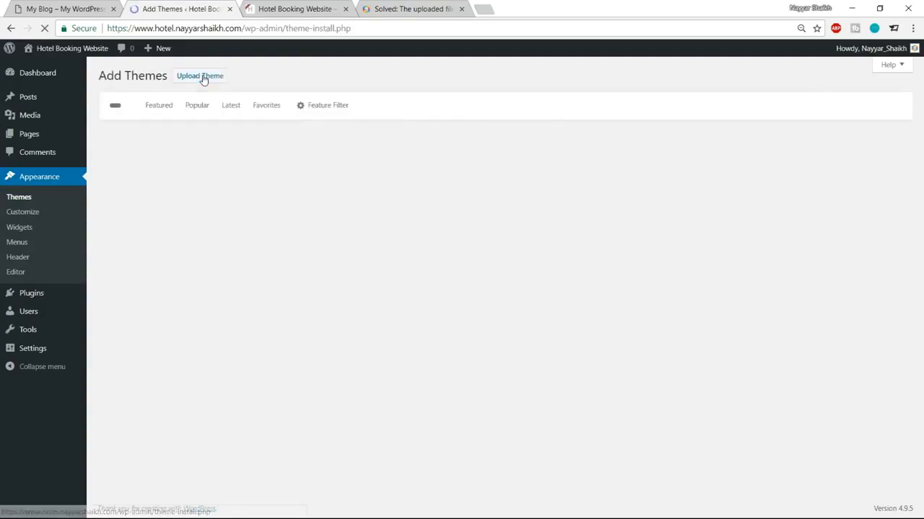
pyautogui.click(202, 78)
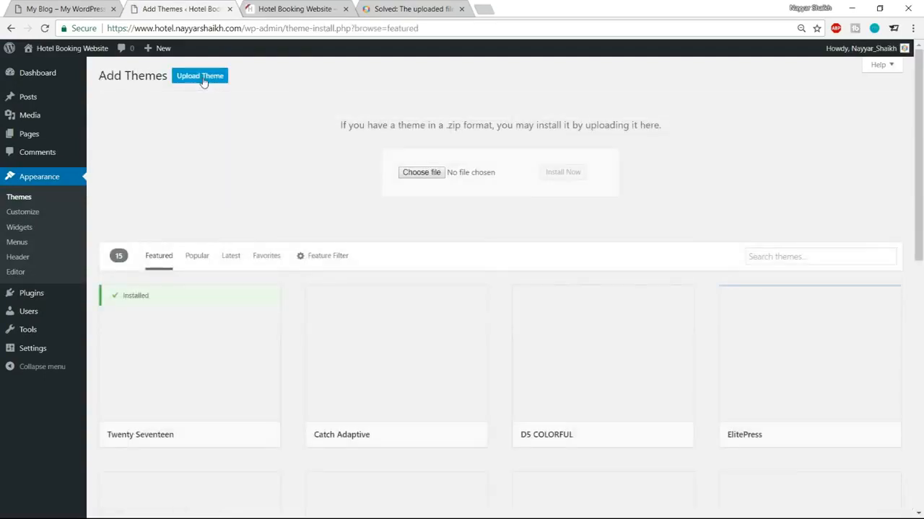
pyautogui.click(428, 174)
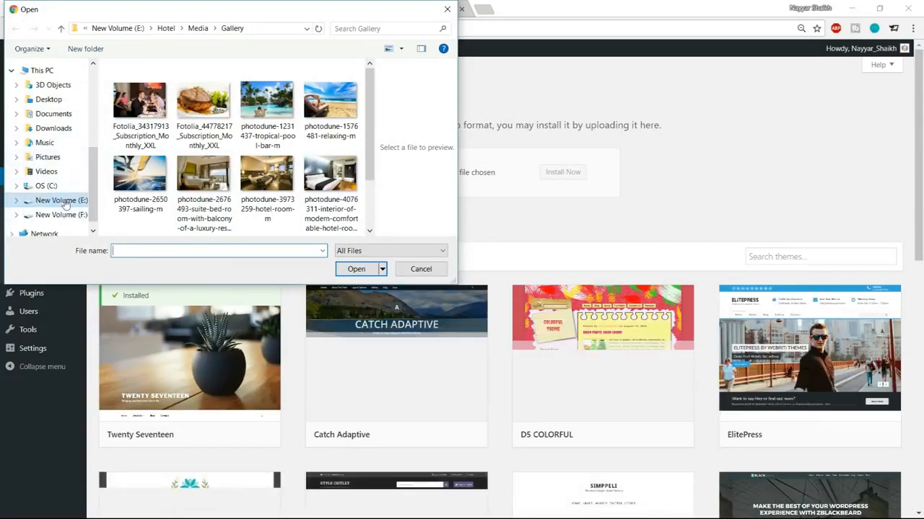
pyautogui.click(168, 29)
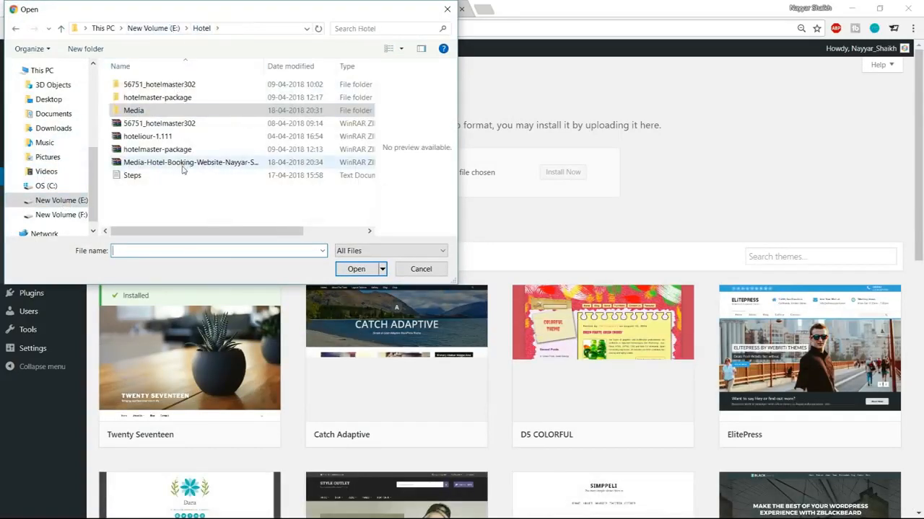
pyautogui.click(166, 150)
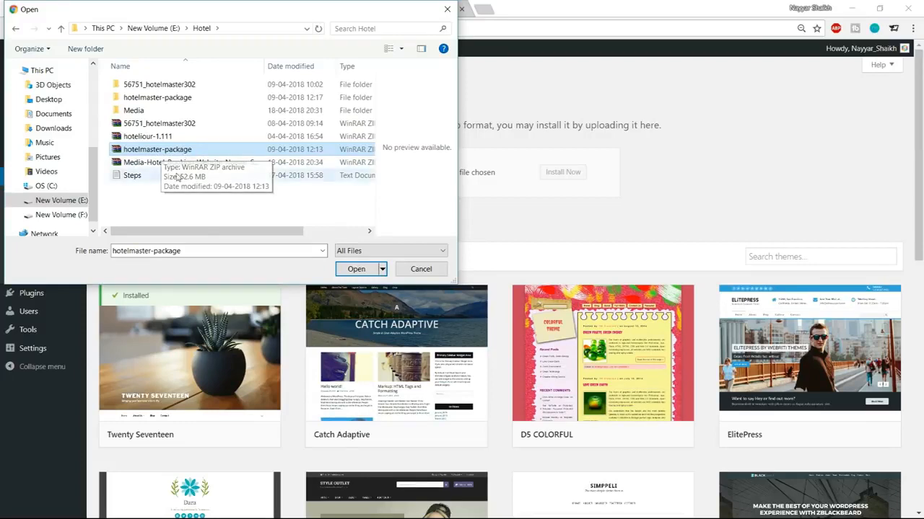
pyautogui.rightClick(159, 151)
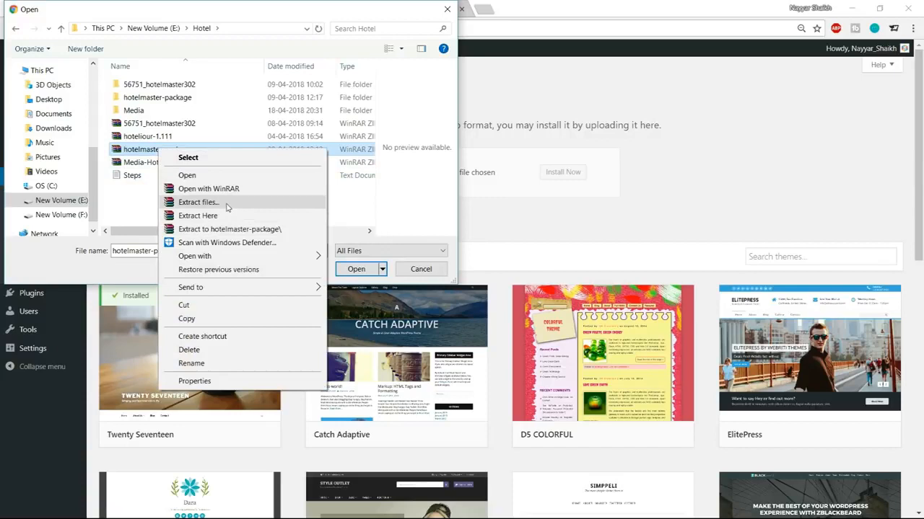
pyautogui.click(116, 191)
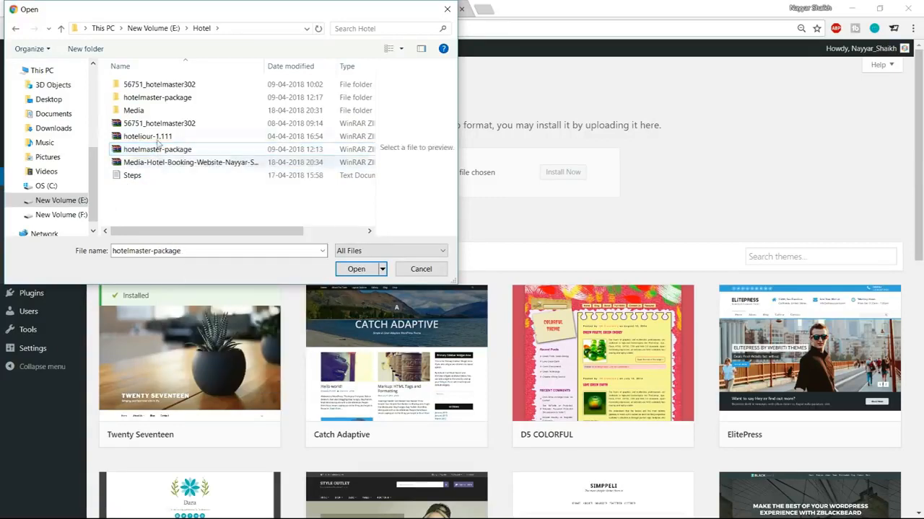
# Step: Pick hotelmaster.zip inside the hotelmaster-package folder and start installing it
pyautogui.click(170, 100)
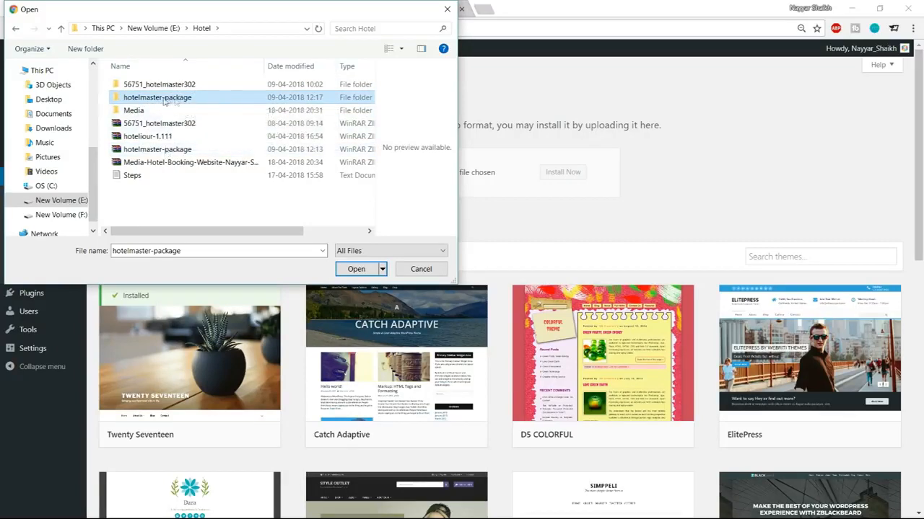
pyautogui.click(174, 149)
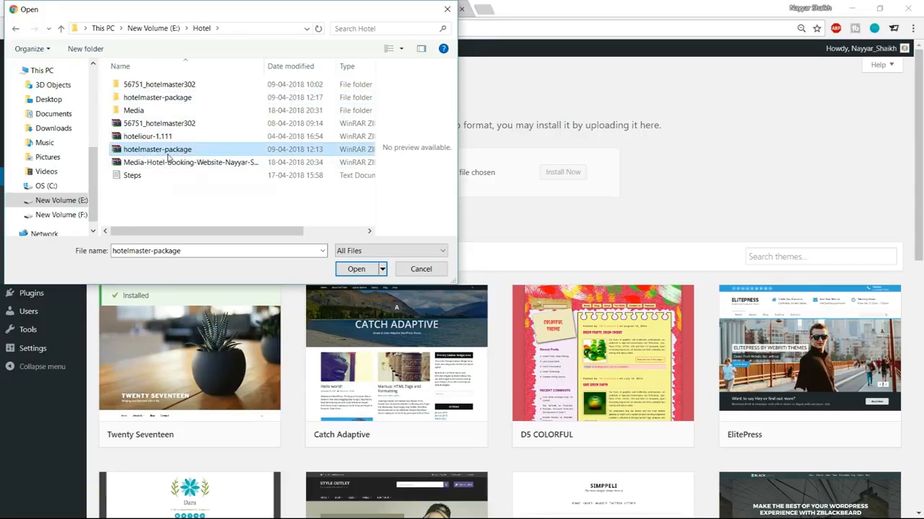
pyautogui.click(167, 101)
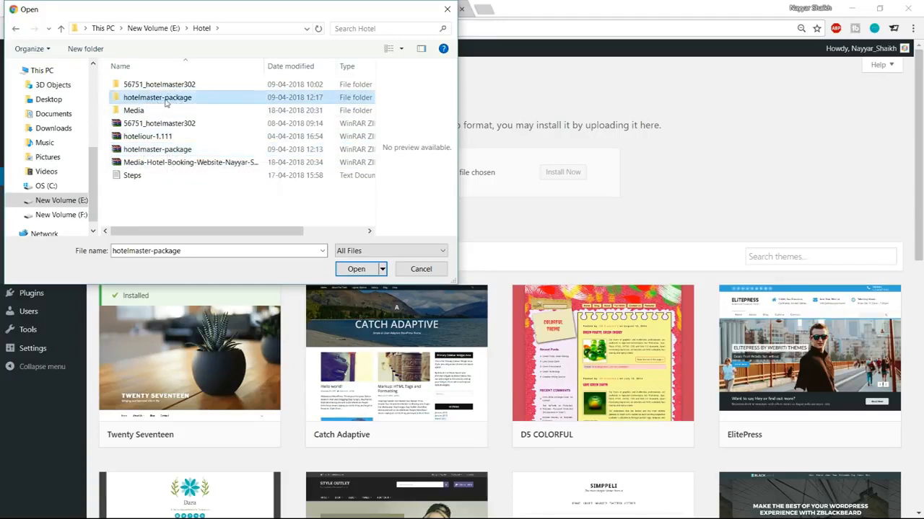
pyautogui.doubleClick(174, 99)
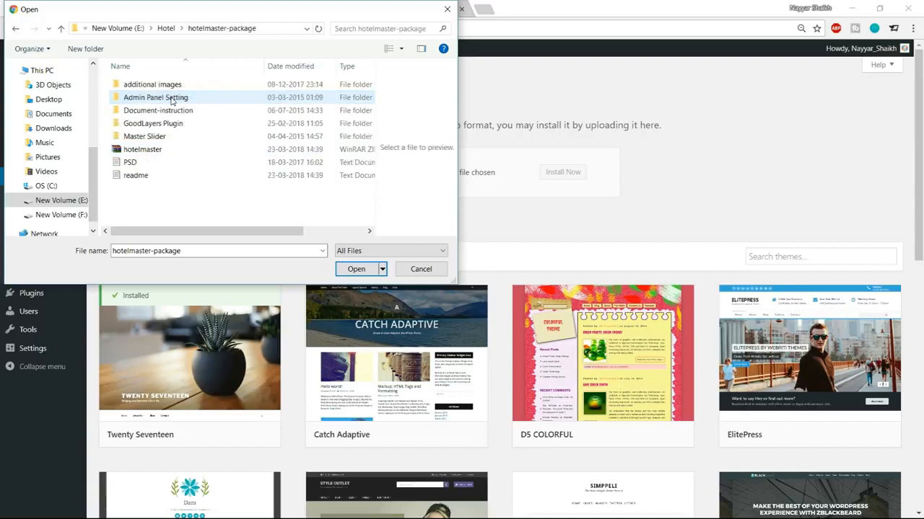
pyautogui.click(159, 152)
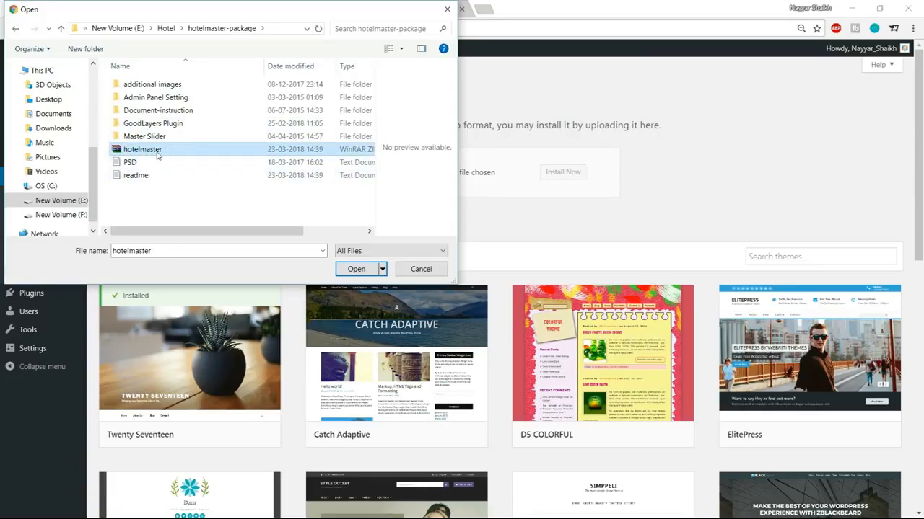
pyautogui.click(339, 268)
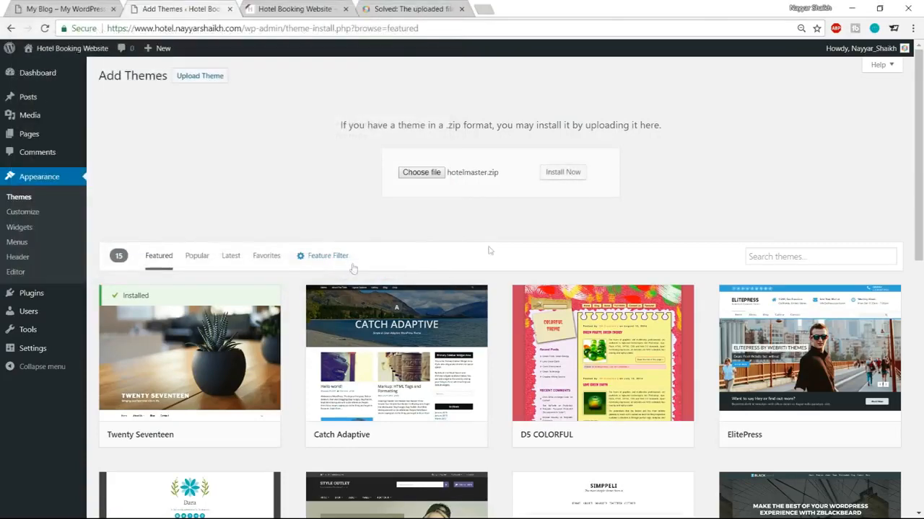
pyautogui.click(562, 173)
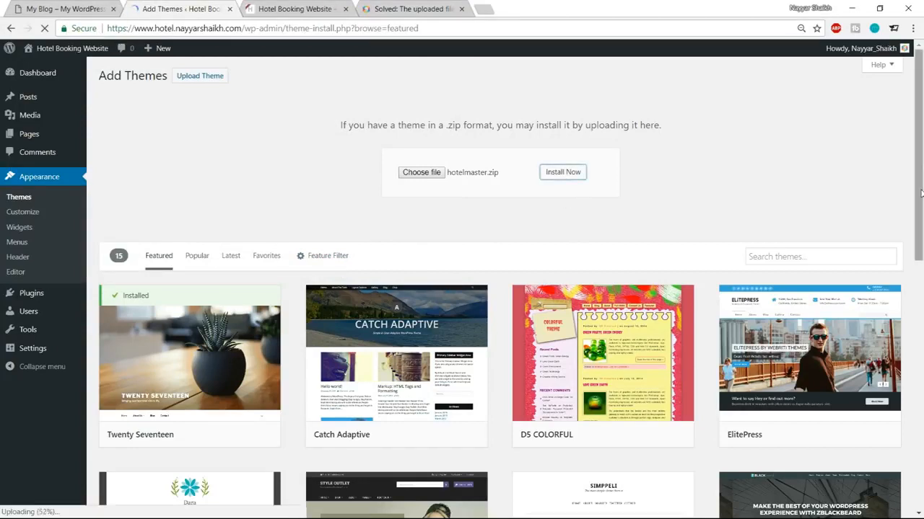
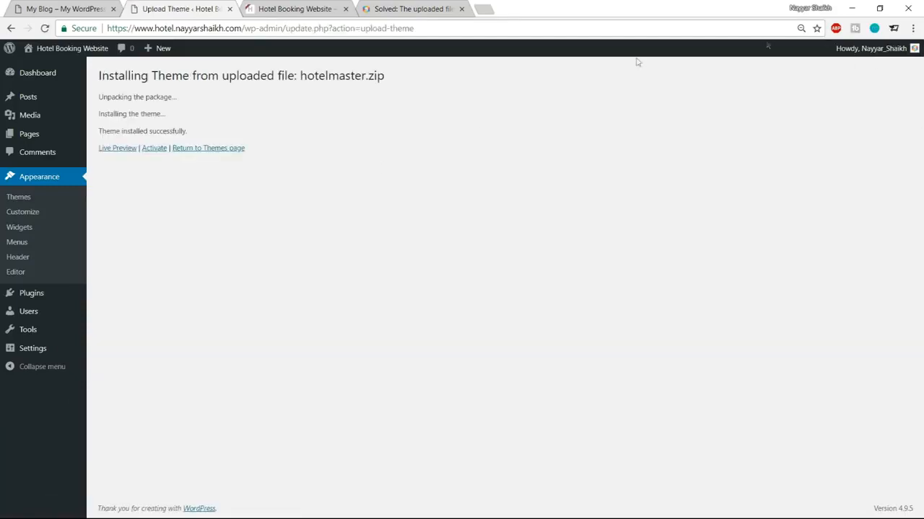
# Step: Activate the Hotel Master theme and reset the admin page zoom to 100%
pyautogui.click(153, 149)
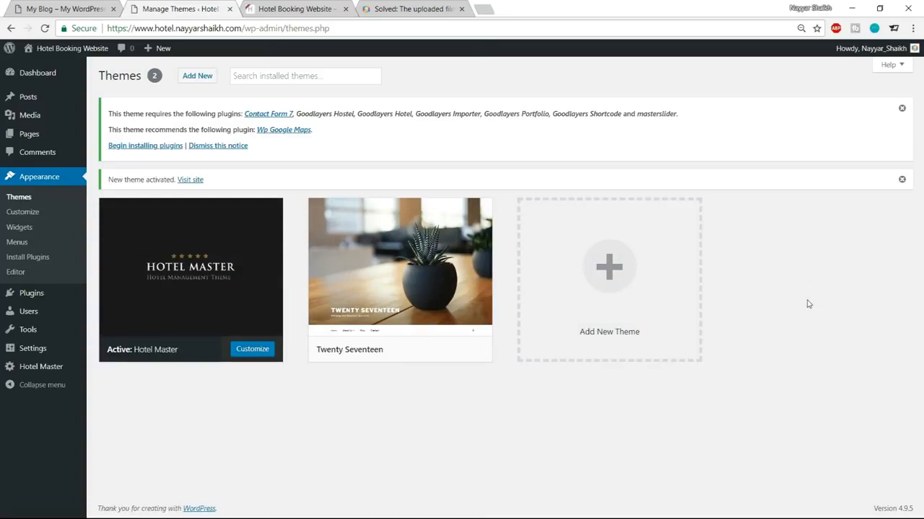
pyautogui.hotkey('ctrl', '+')
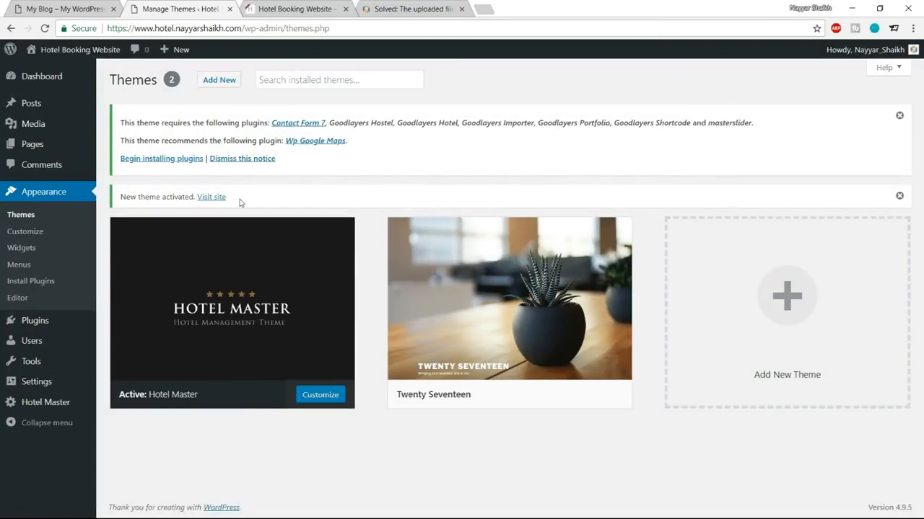
# Step: Bulk-install all eight required and recommended Hotel Master plugins, including masterslider
pyautogui.click(171, 160)
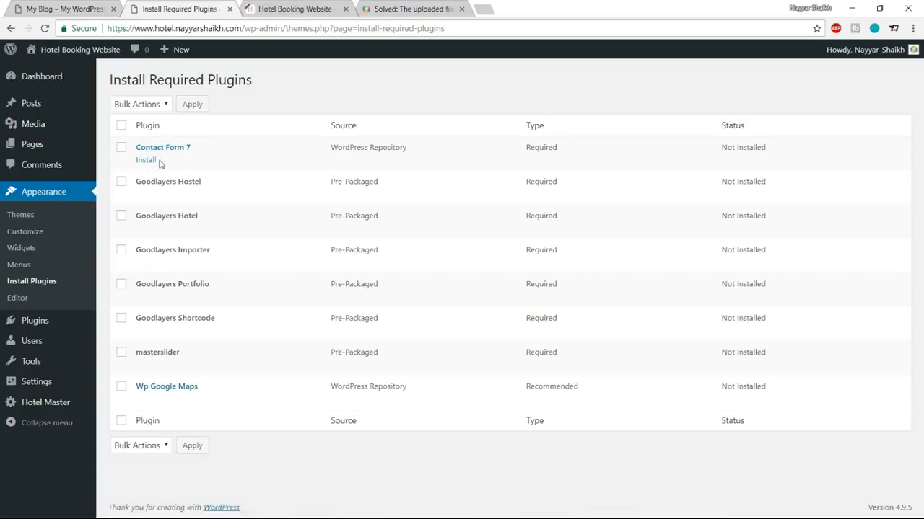
pyautogui.click(122, 125)
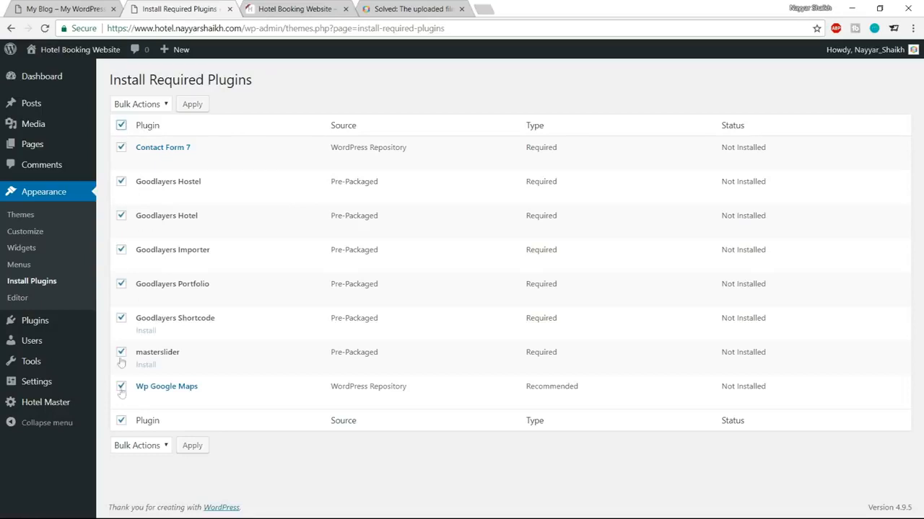
pyautogui.click(139, 106)
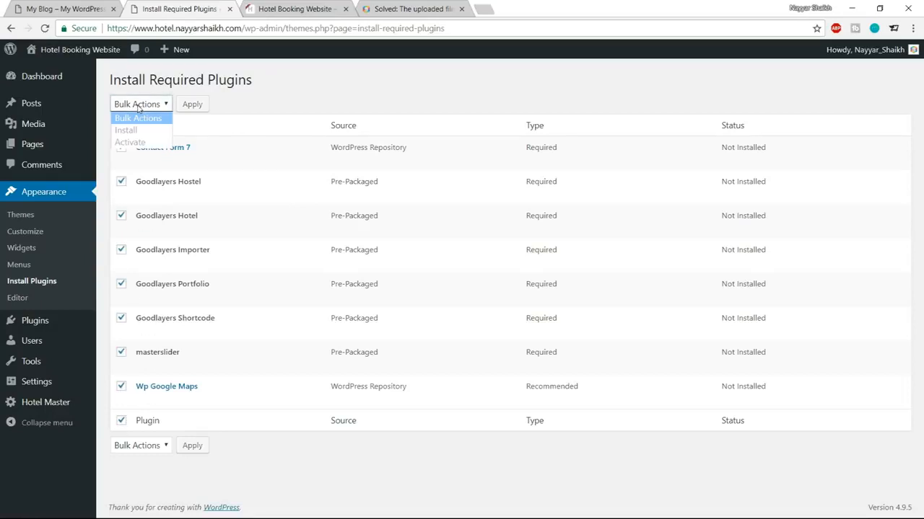
pyautogui.click(127, 127)
pyautogui.click(191, 105)
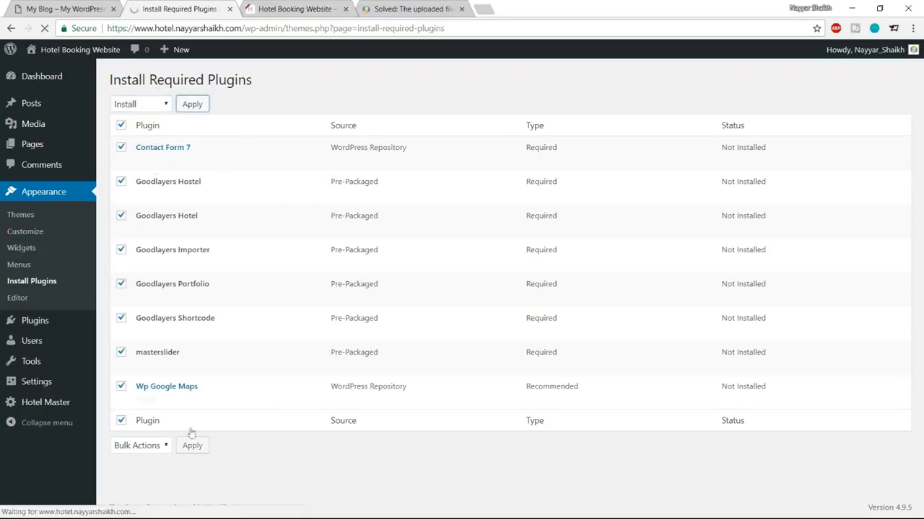
pyautogui.scroll(-2, 546, 361)
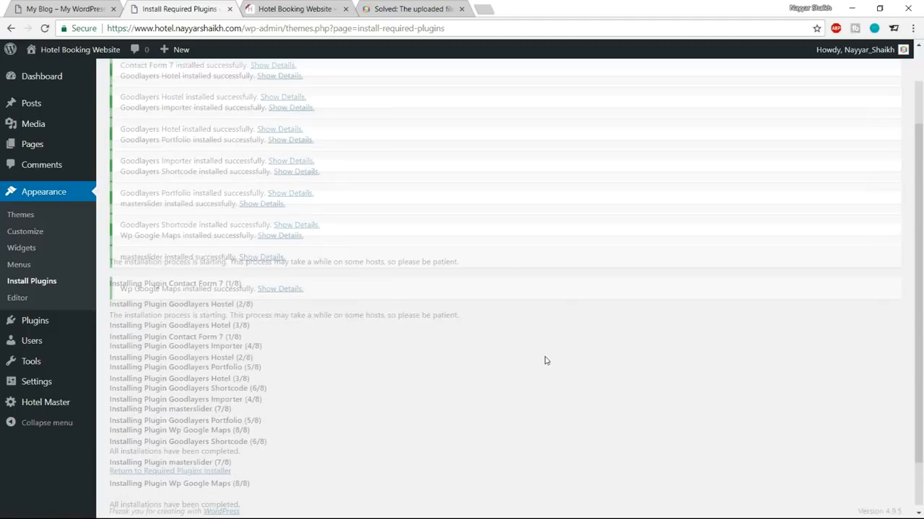
# Step: Bulk-activate all the installed plugins, including Contact Form 7 and Goodlayers Importer
pyautogui.click(169, 467)
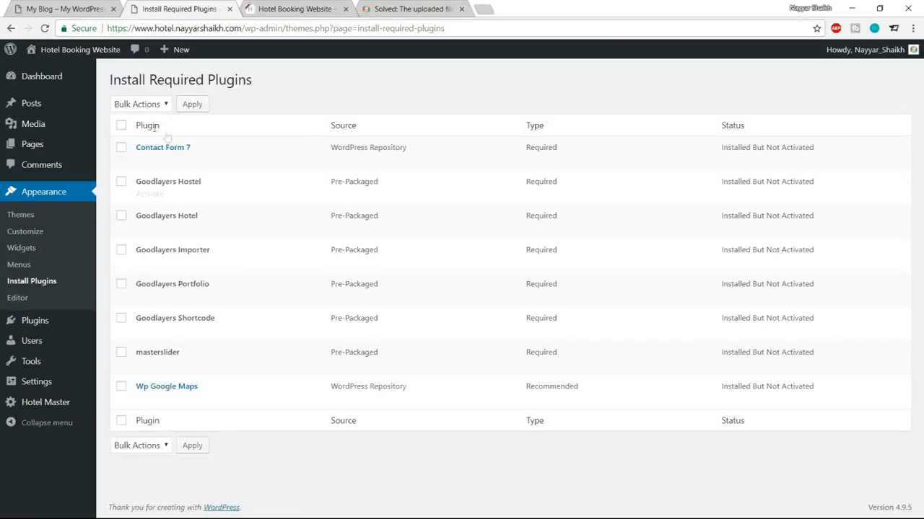
pyautogui.click(121, 127)
pyautogui.click(141, 105)
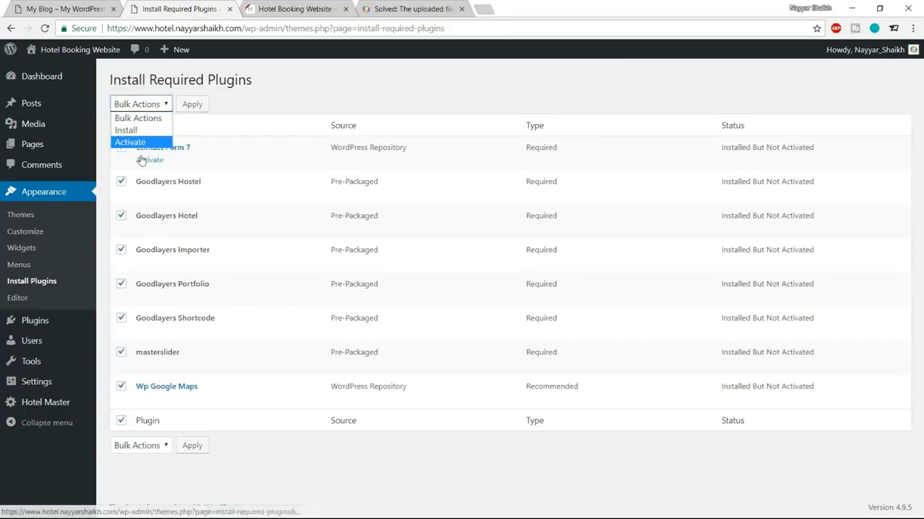
pyautogui.click(138, 143)
pyautogui.click(189, 109)
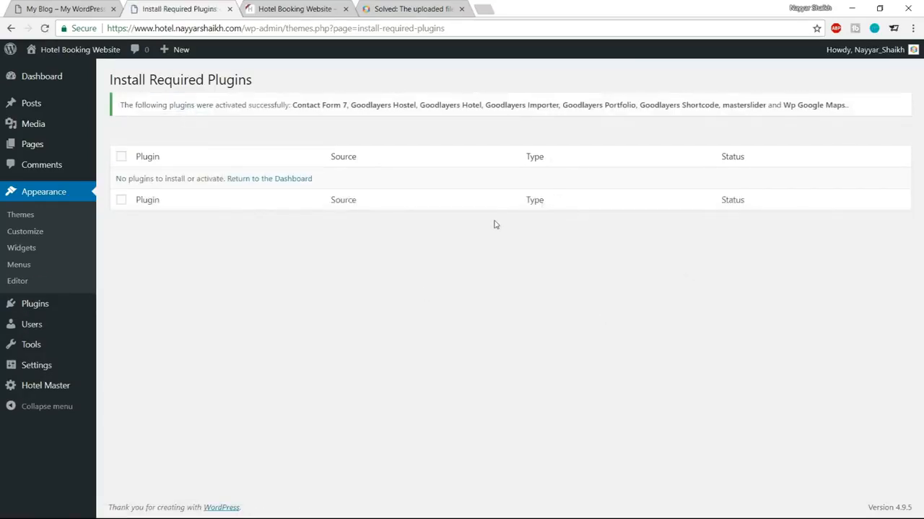
pyautogui.moveTo(46, 83)
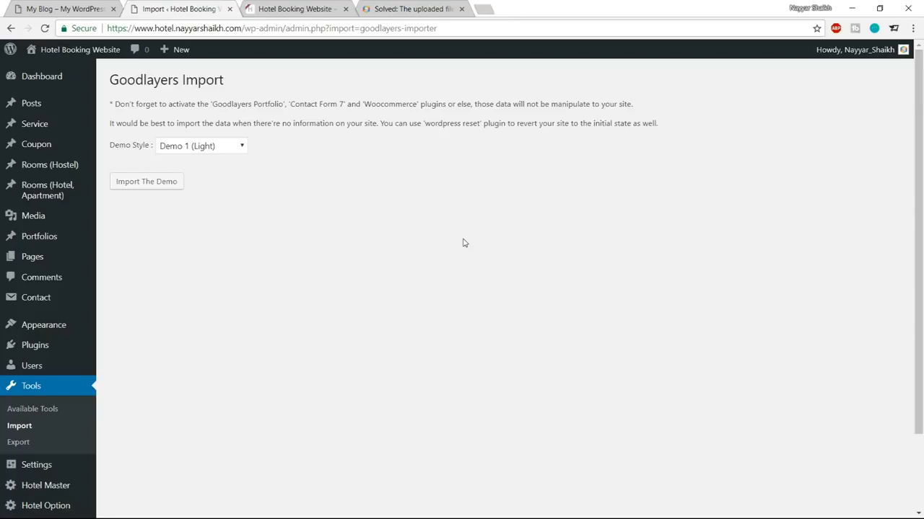
# Step: Return to the Dashboard and look over the new Hotel Option, Rooms and Master Slider menu items
pyautogui.click(43, 76)
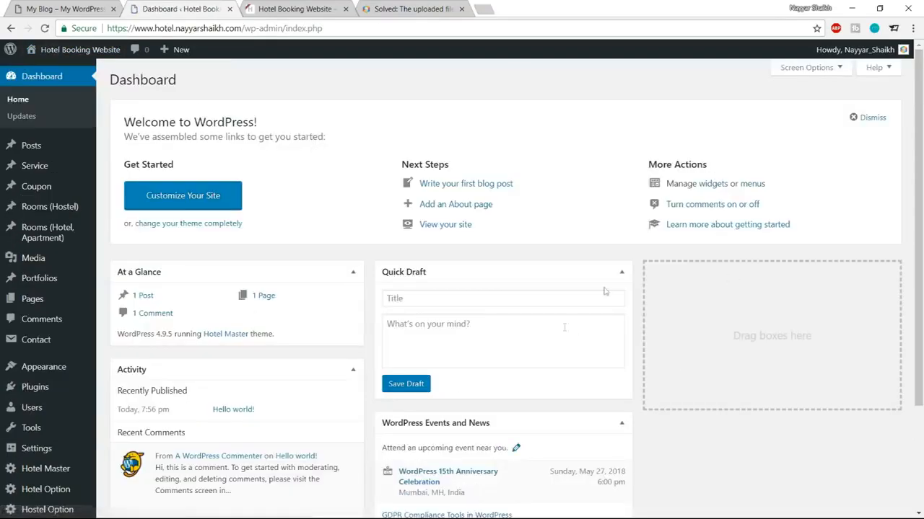
pyautogui.scroll(-2, 613, 349)
pyautogui.scroll(2, 627, 391)
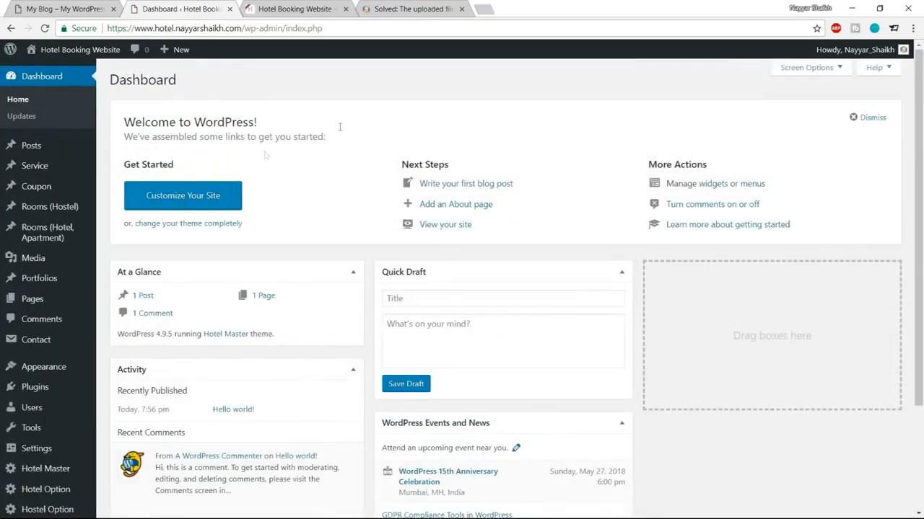
pyautogui.scroll(-2, 43, 288)
pyautogui.moveTo(41, 365)
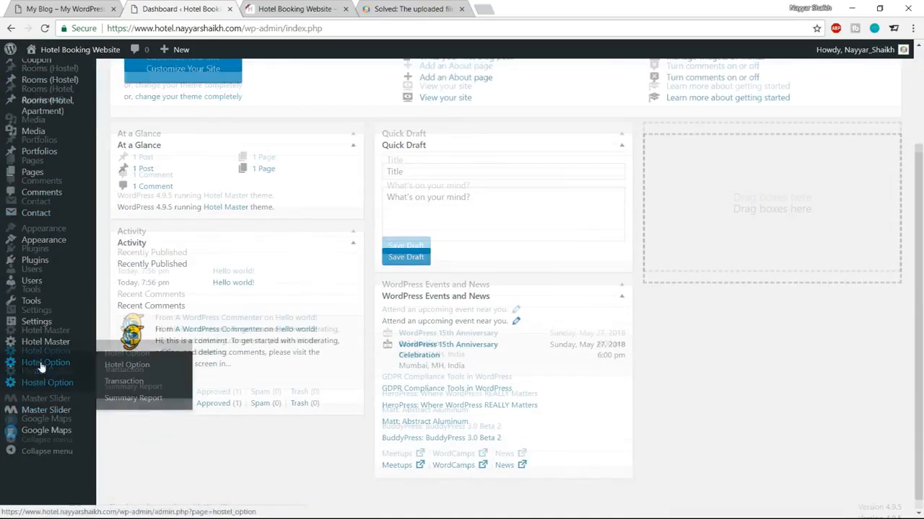
pyautogui.scroll(2, 43, 346)
pyautogui.scroll(-2, 61, 238)
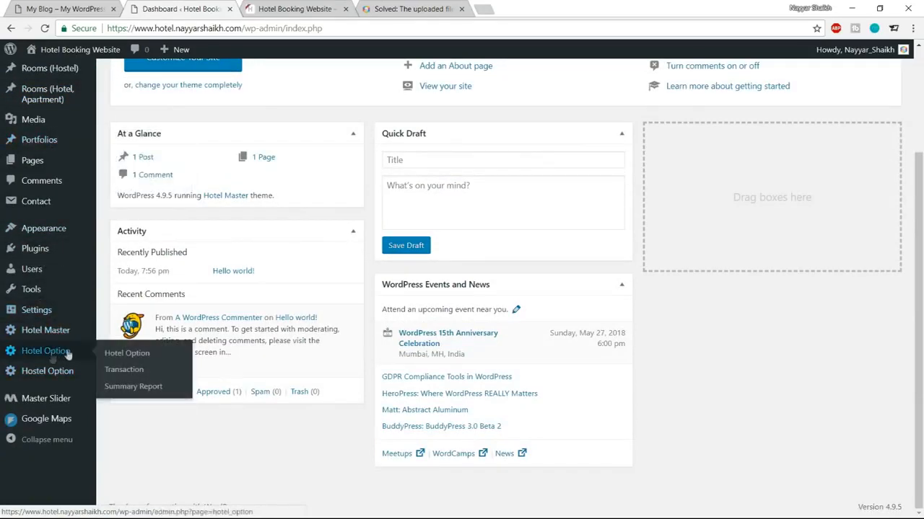
pyautogui.scroll(2, 51, 358)
pyautogui.moveTo(38, 245)
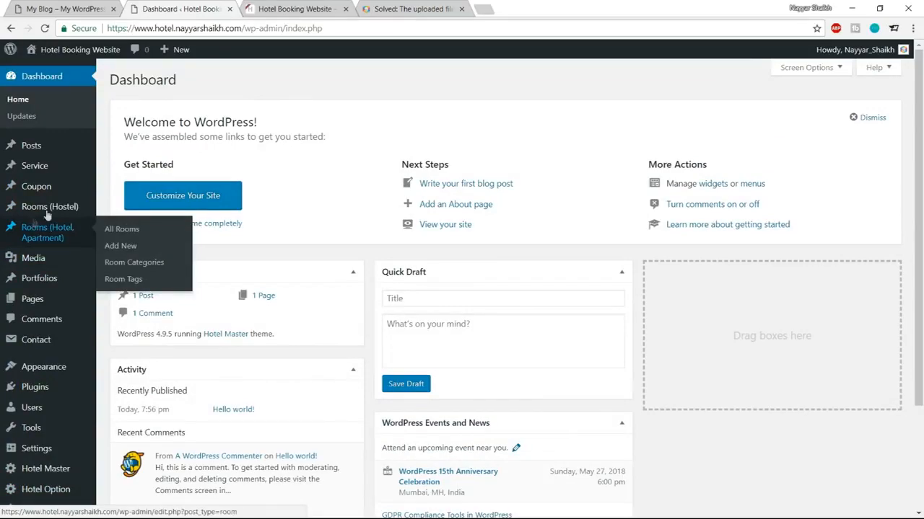
pyautogui.scroll(-2, 52, 372)
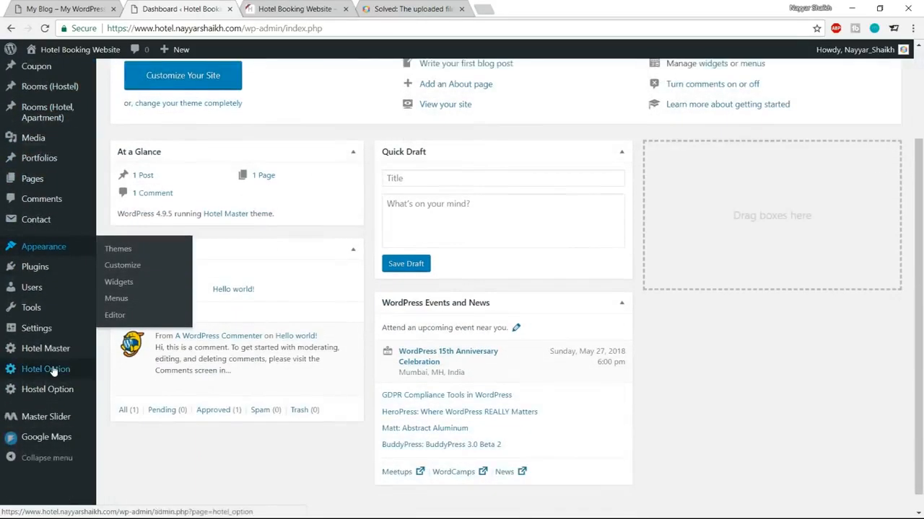
pyautogui.scroll(2, 55, 350)
pyautogui.scroll(-2, 56, 351)
pyautogui.scroll(2, 55, 351)
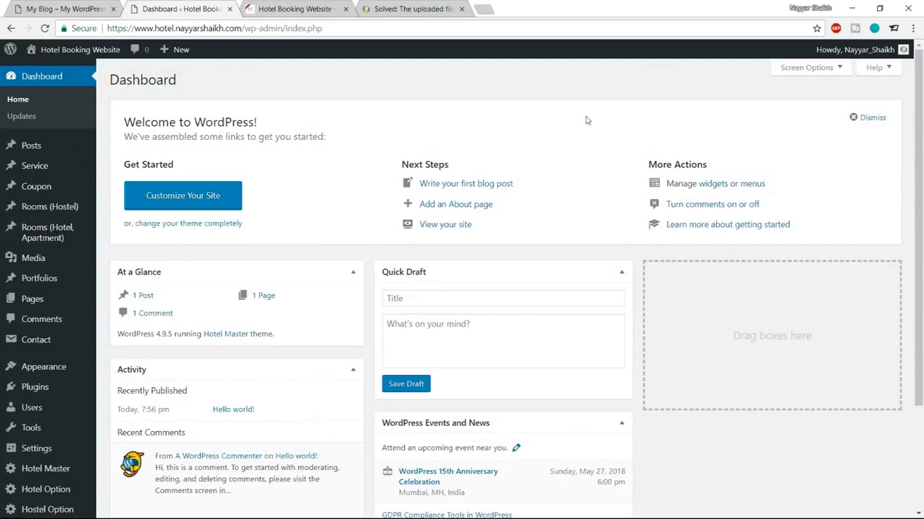
pyautogui.click(296, 9)
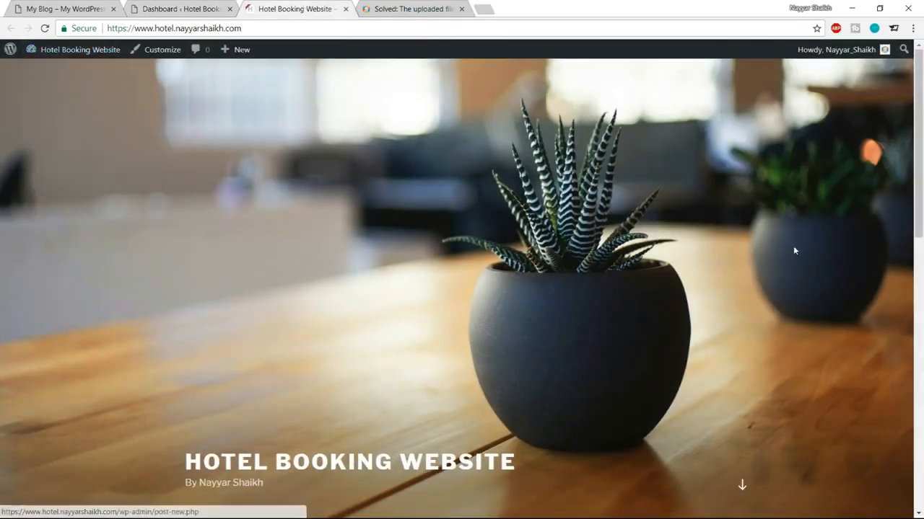
pyautogui.scroll(-7, 793, 249)
pyautogui.scroll(8, 789, 314)
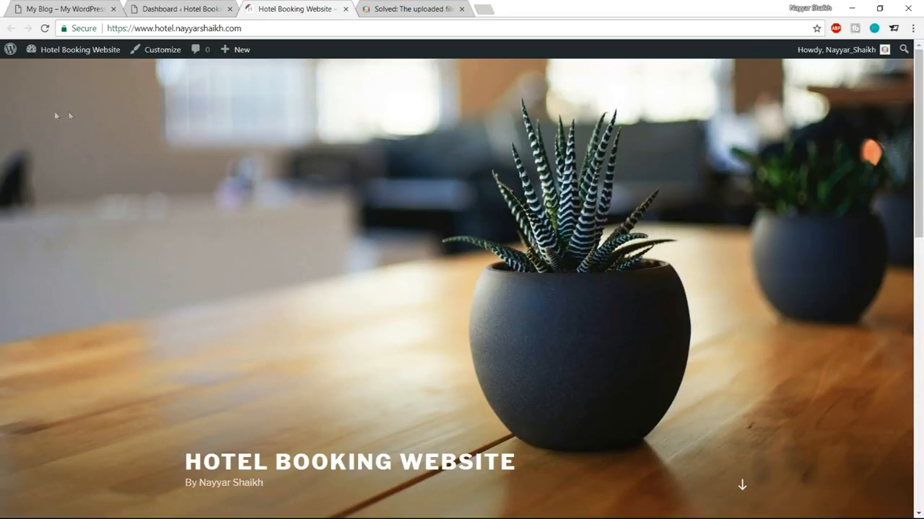
pyautogui.click(44, 30)
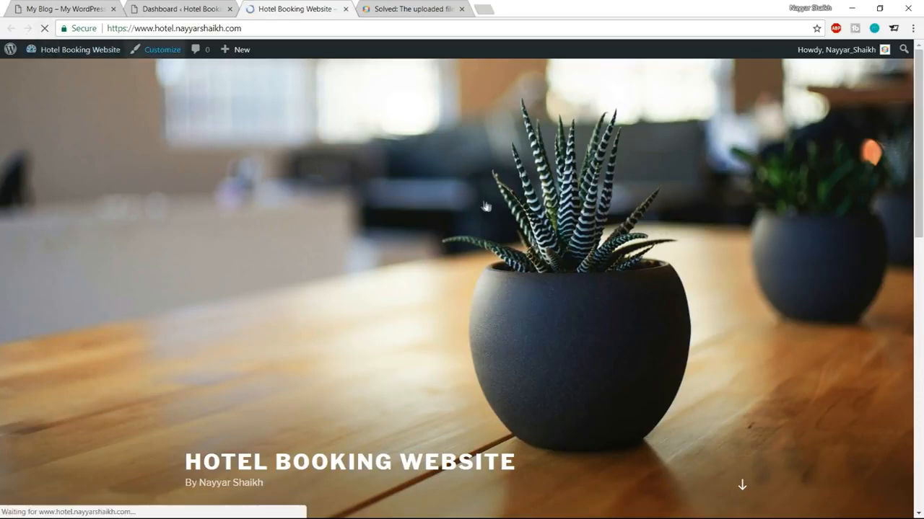
pyautogui.scroll(-7, 492, 329)
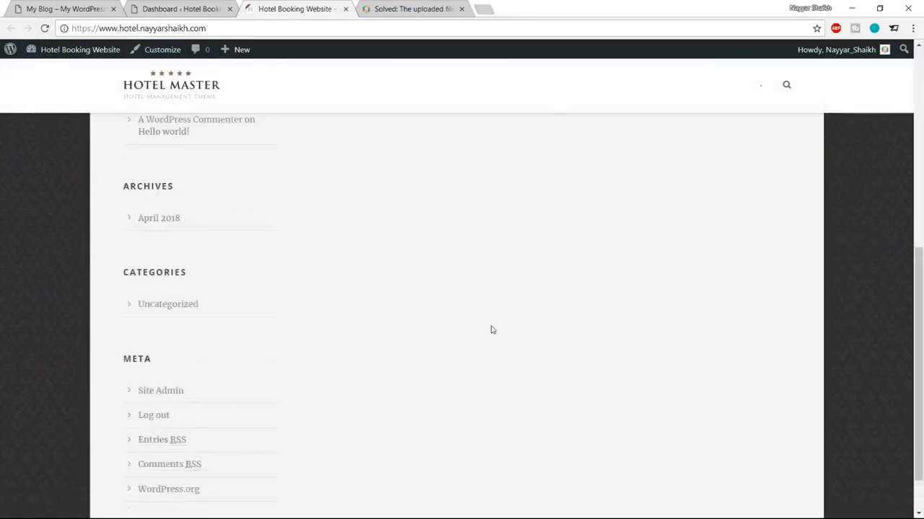
pyautogui.scroll(6, 492, 330)
pyautogui.scroll(1, 492, 330)
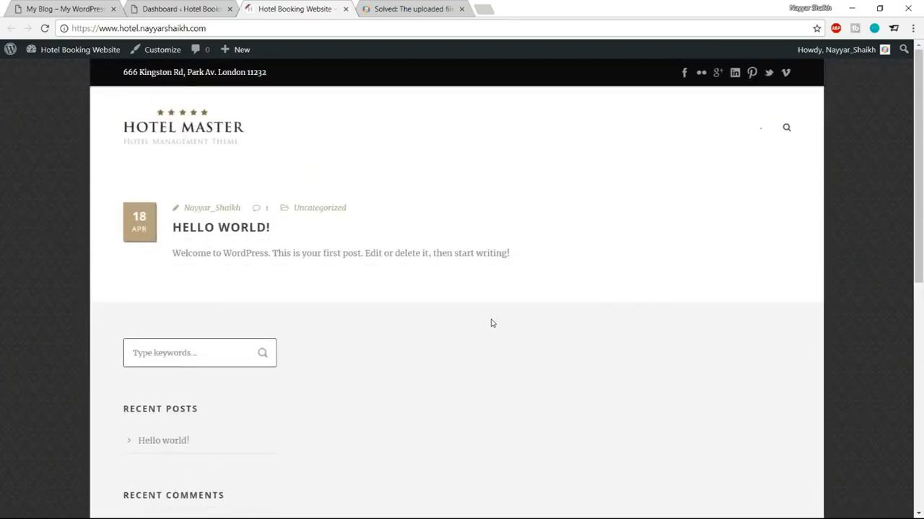
pyautogui.click(461, 8)
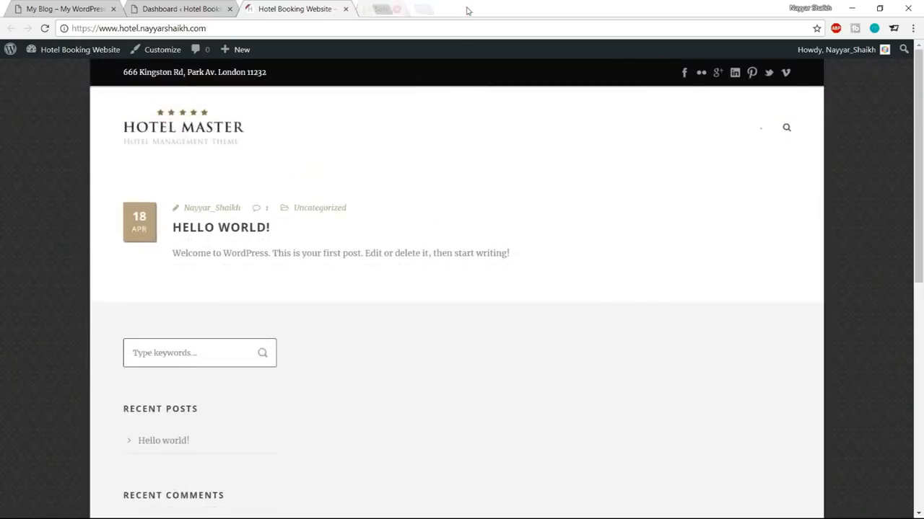
pyautogui.click(63, 8)
pyautogui.scroll(-4, 277, 248)
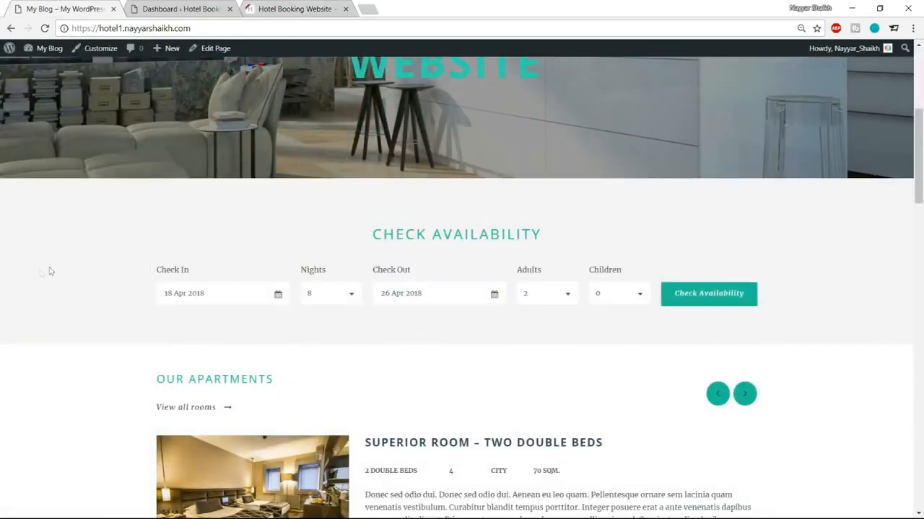
pyautogui.scroll(-3, 39, 270)
pyautogui.scroll(-4, 888, 255)
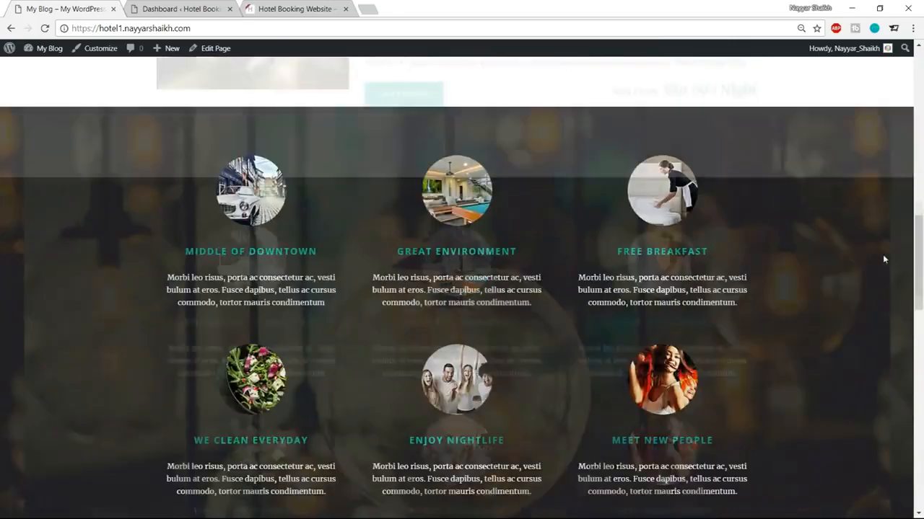
pyautogui.scroll(5, 326, 185)
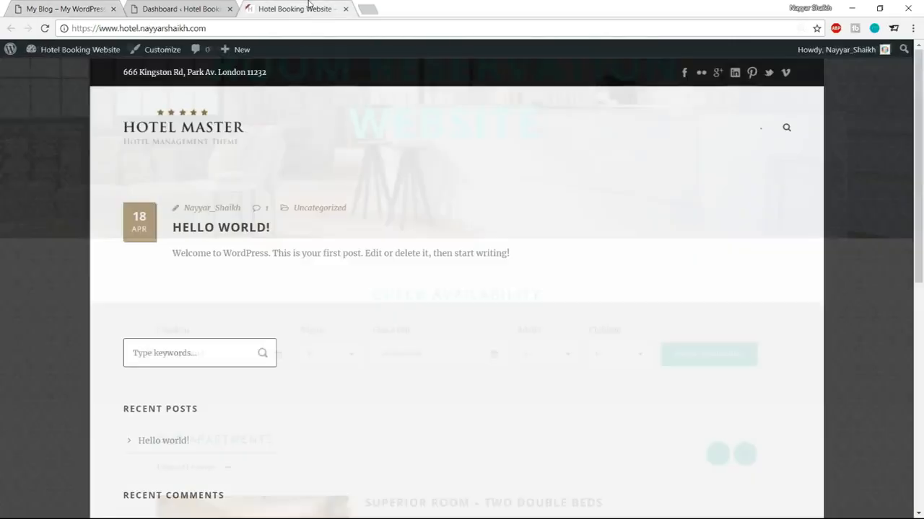
pyautogui.scroll(-5, 865, 204)
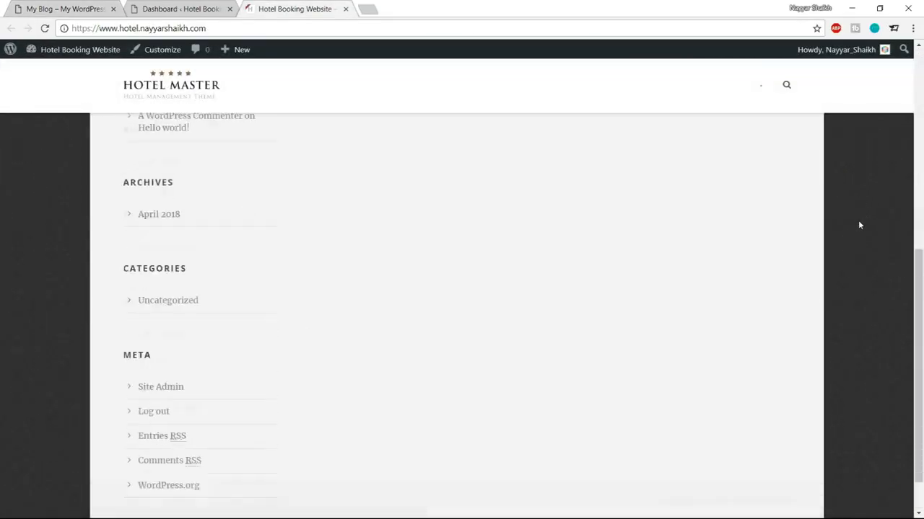
pyautogui.scroll(5, 858, 220)
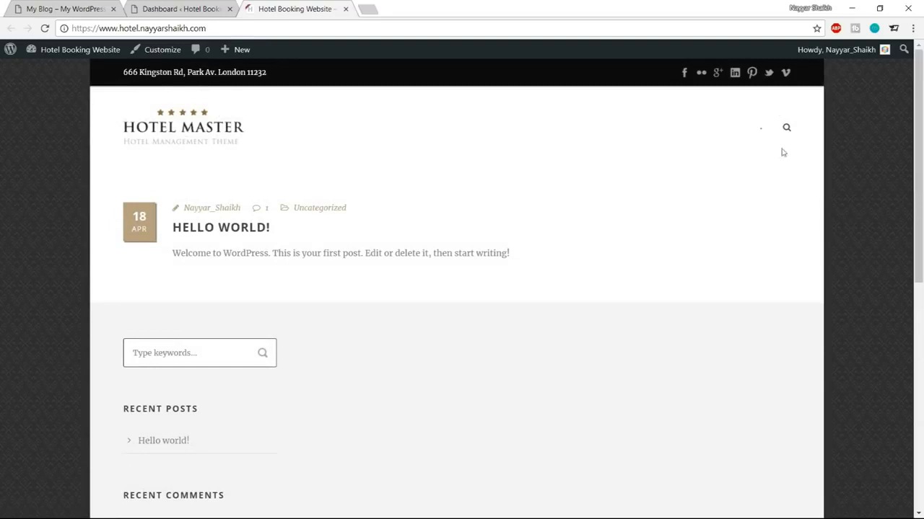
pyautogui.scroll(-5, 693, 313)
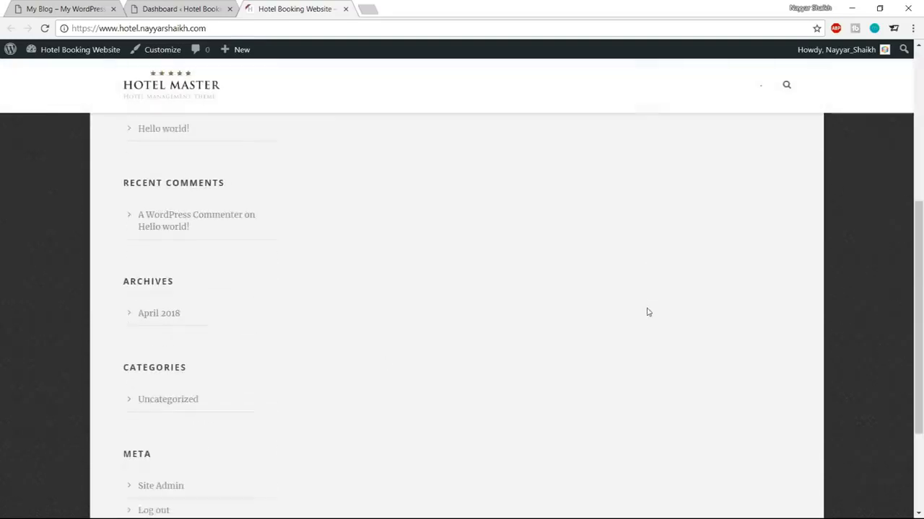
pyautogui.scroll(-3, 647, 311)
pyautogui.scroll(8, 862, 268)
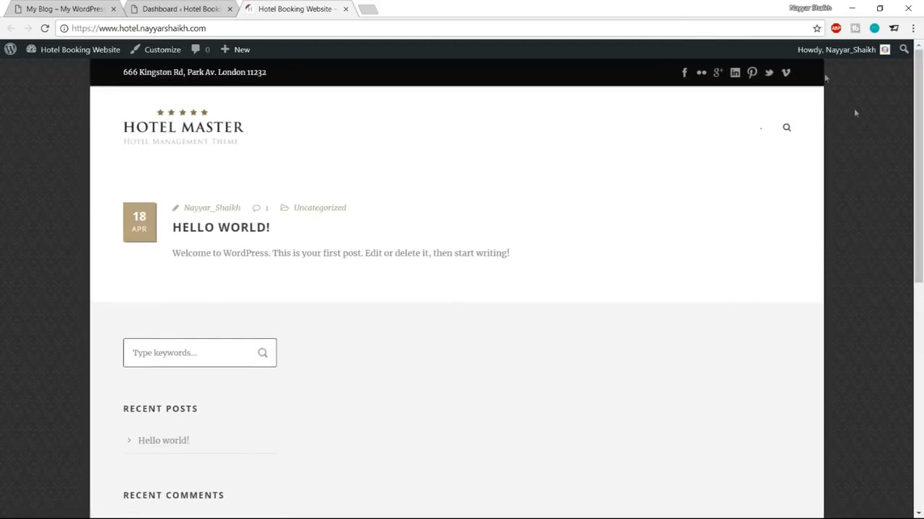
# Step: Set the Hotel Master Page Style container to Full Style
pyautogui.click(197, 10)
pyautogui.scroll(-2, 9, 210)
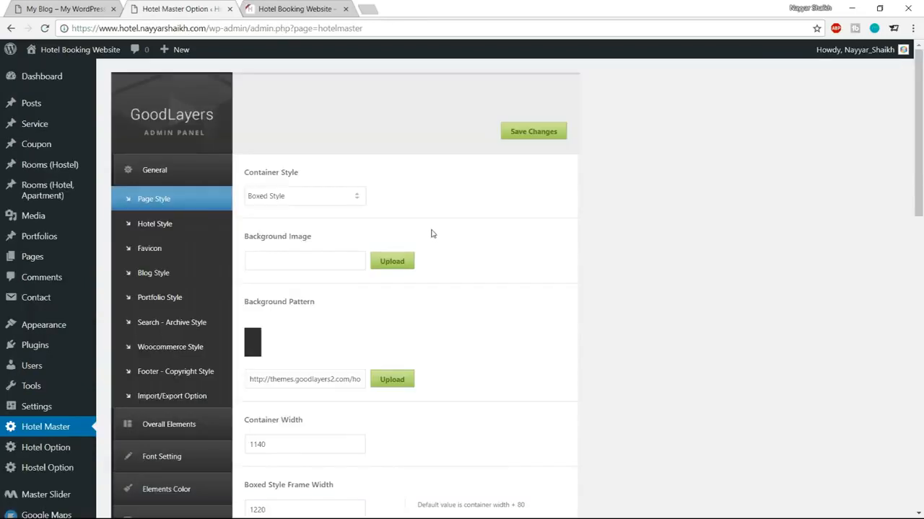
pyautogui.click(306, 205)
pyautogui.click(295, 211)
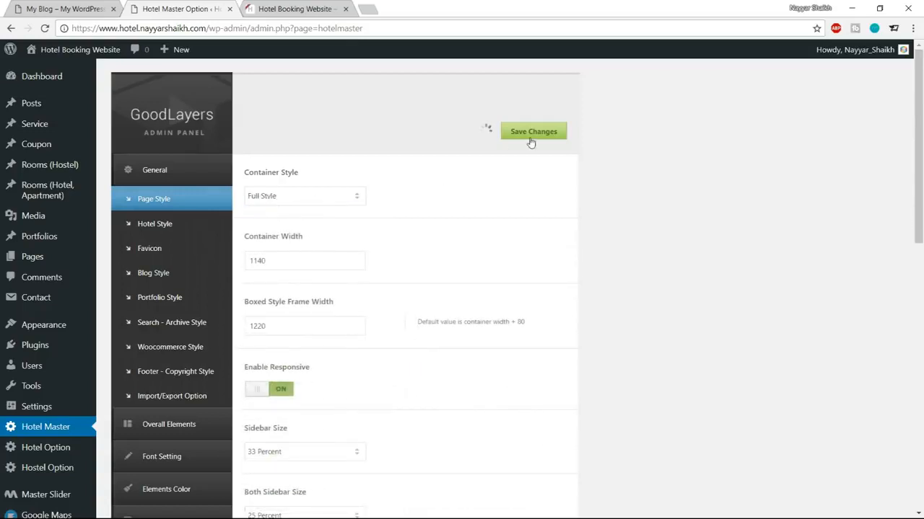
# Step: Reload the live site to check the full-width layout and compare it with the demo hotel site
pyautogui.click(294, 8)
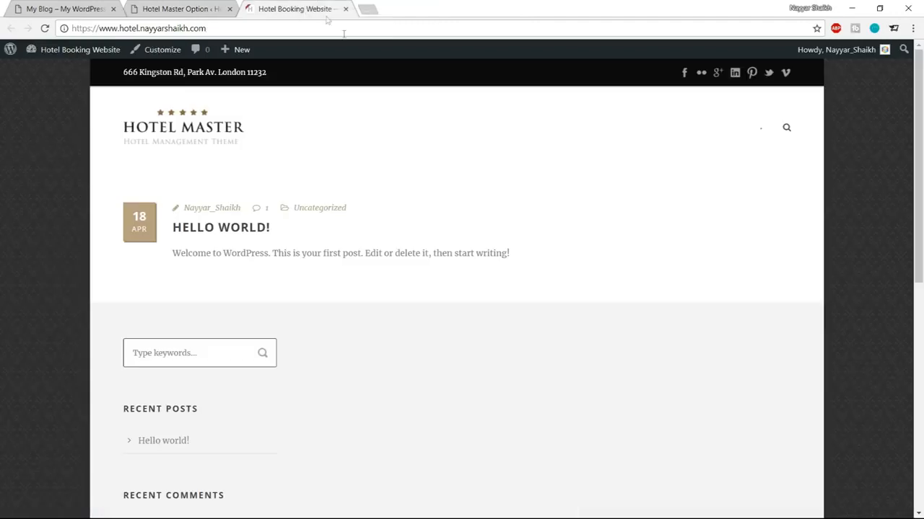
pyautogui.click(44, 28)
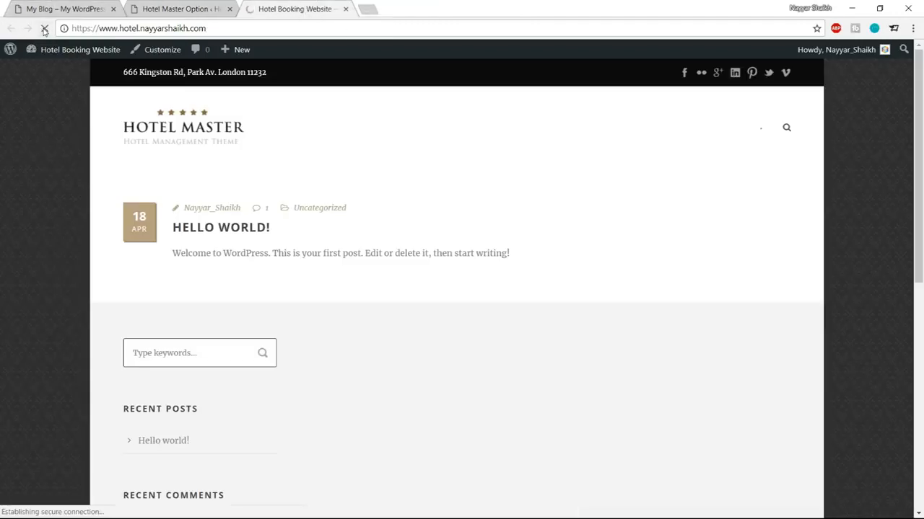
pyautogui.scroll(-9, 295, 346)
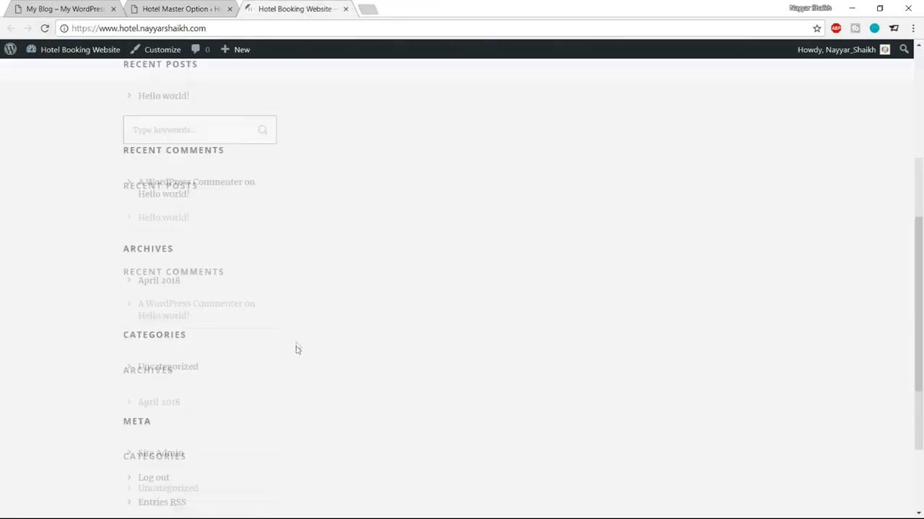
pyautogui.scroll(10, 368, 382)
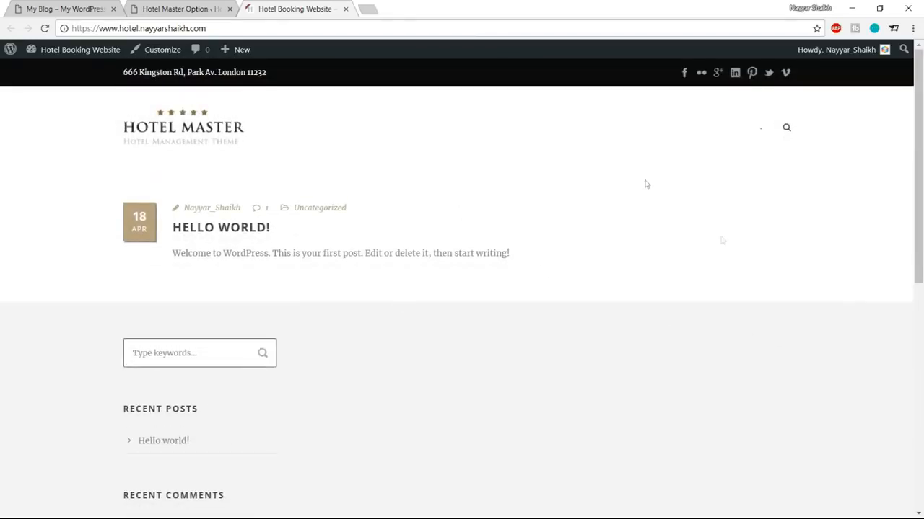
pyautogui.click(100, 8)
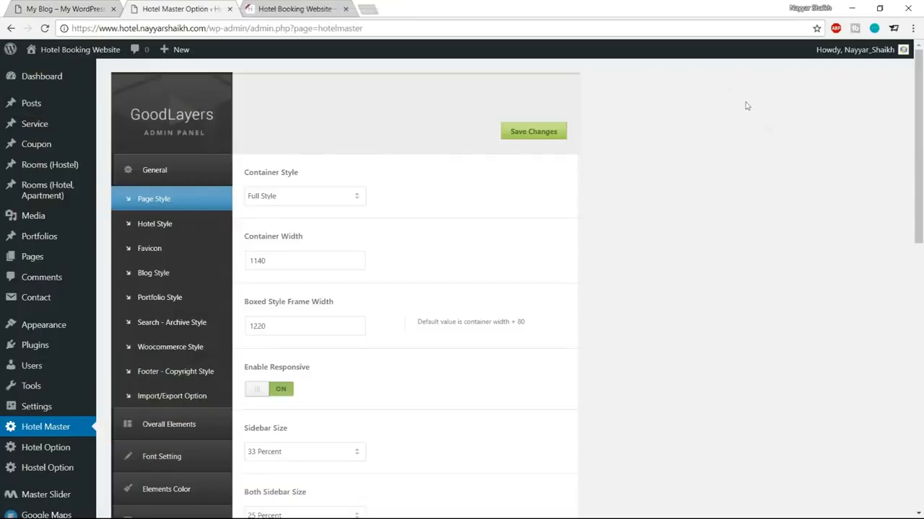
# Step: Create a new Custom Slider in Master Slider
pyautogui.scroll(-3, 42, 245)
pyautogui.moveTo(29, 462)
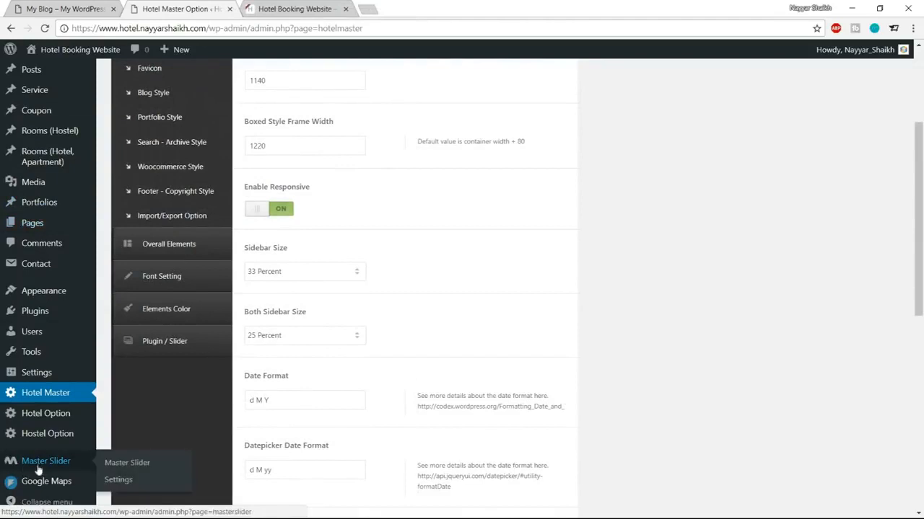
pyautogui.click(46, 462)
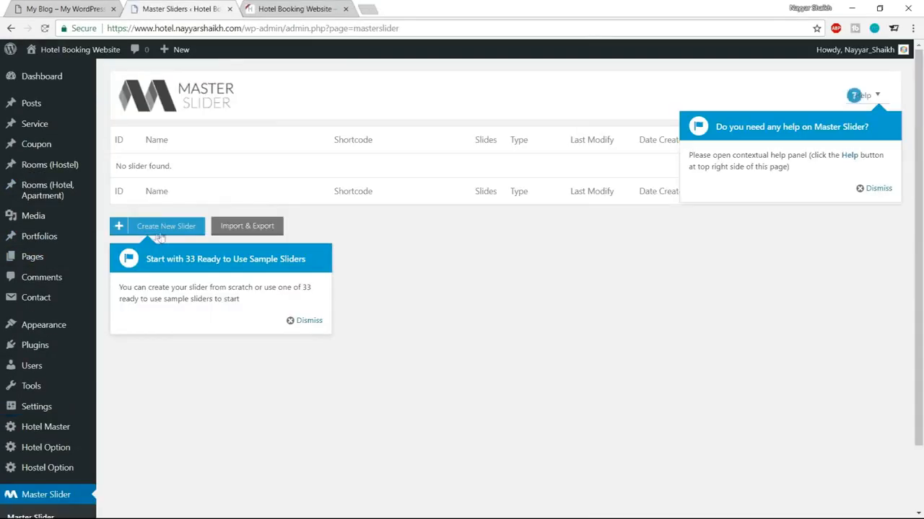
pyautogui.click(166, 227)
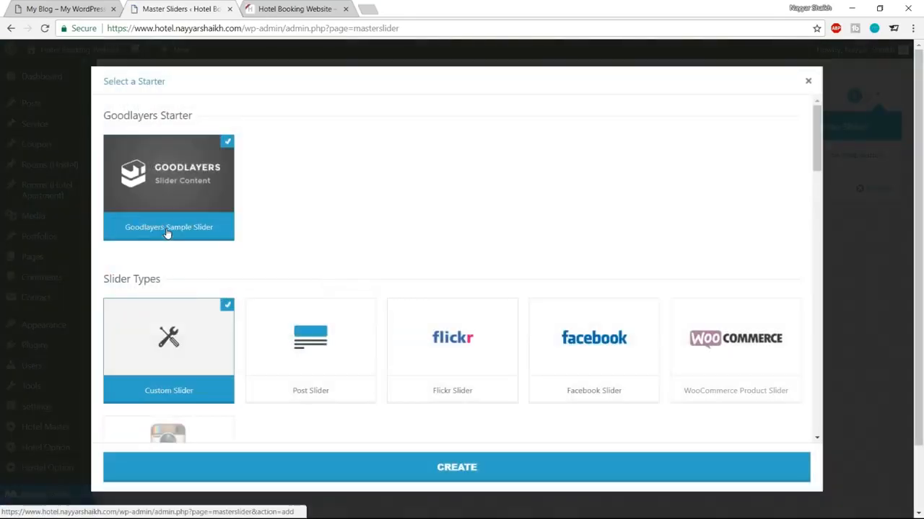
pyautogui.scroll(-1, 546, 204)
pyautogui.scroll(2, 549, 202)
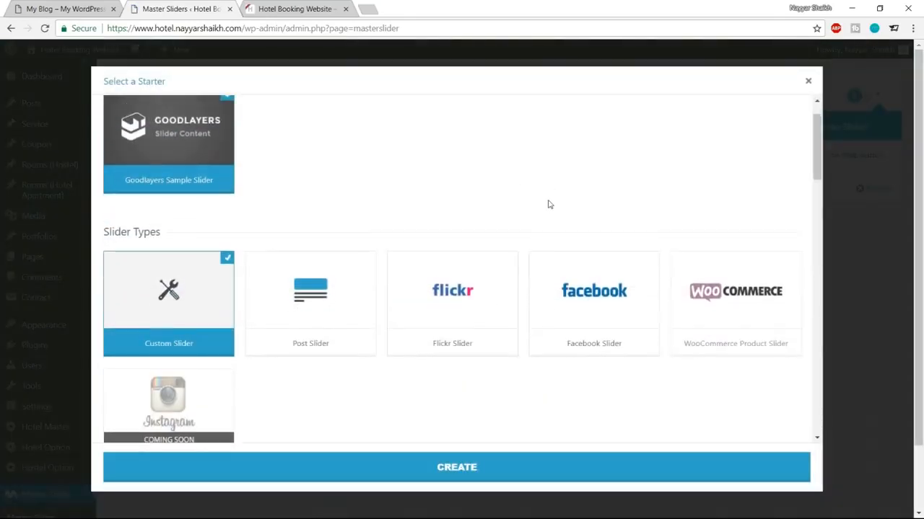
pyautogui.click(462, 469)
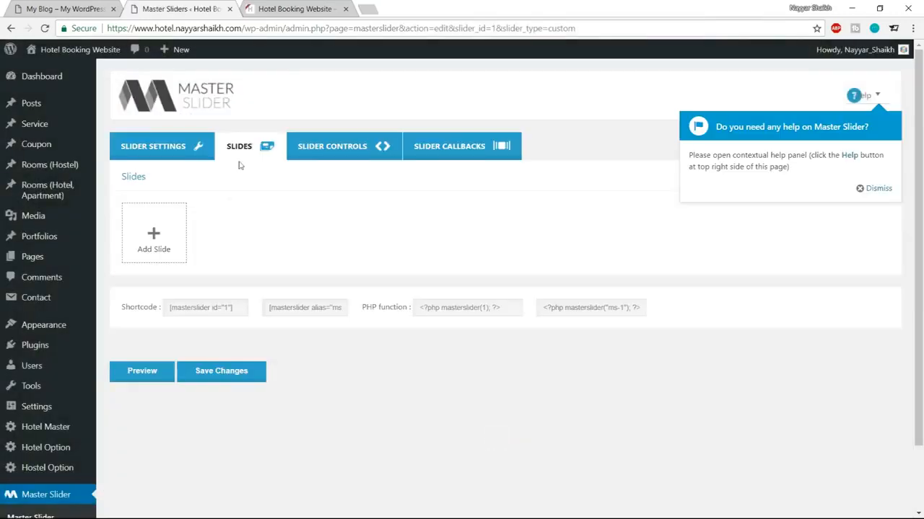
pyautogui.click(875, 190)
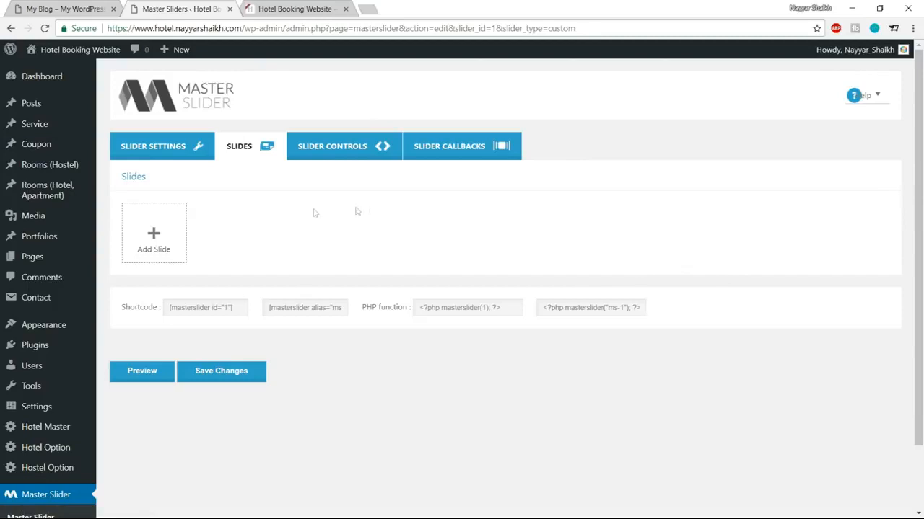
# Step: Name the slider Slider-1 and size it 1140 by 780 pixels
pyautogui.click(185, 154)
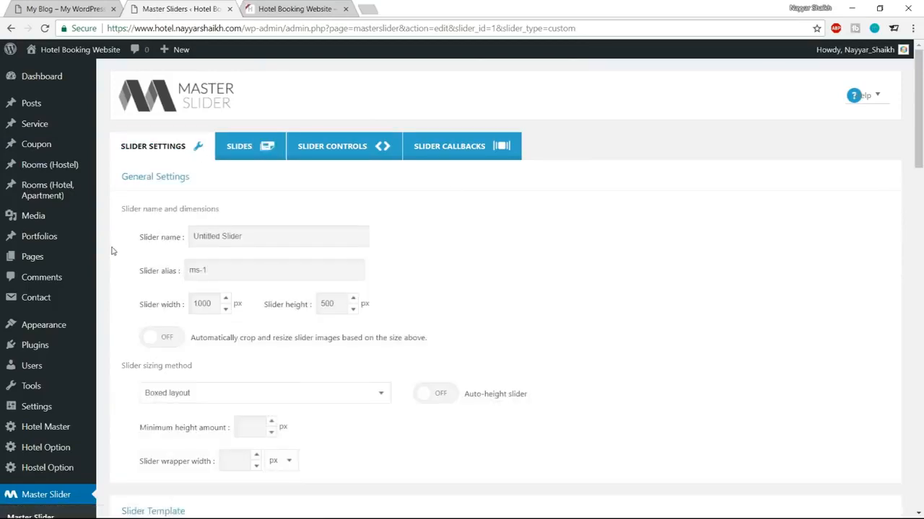
pyautogui.moveTo(135, 246); pyautogui.dragTo(176, 238)
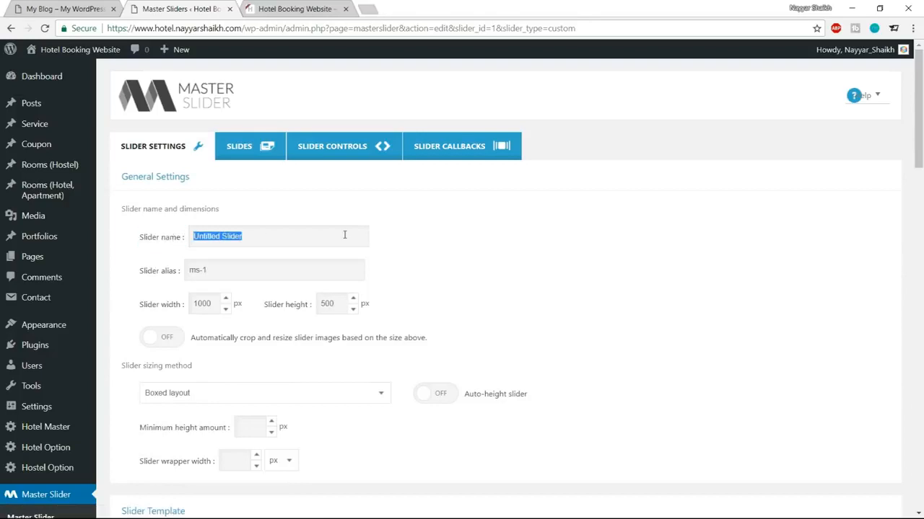
pyautogui.write('Slider-1')
pyautogui.scroll(-2, 536, 262)
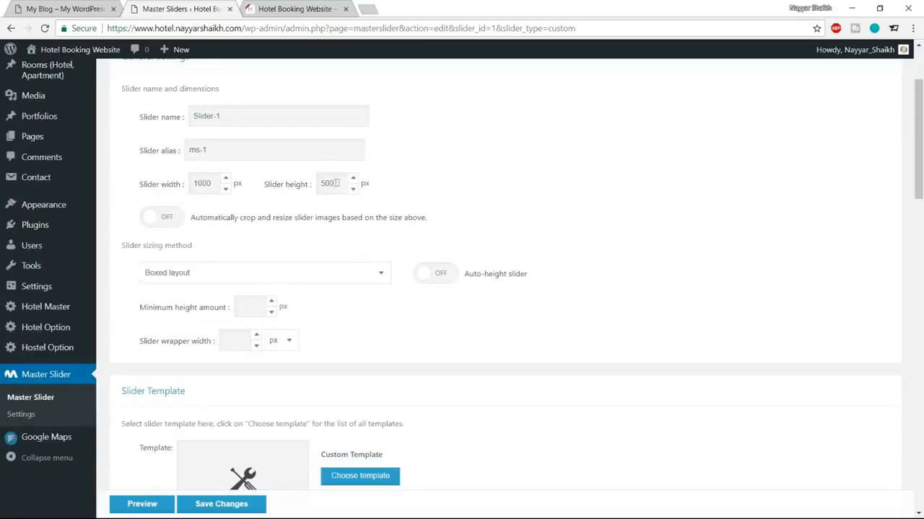
pyautogui.moveTo(214, 184); pyautogui.dragTo(166, 184)
pyautogui.write('114')
pyautogui.moveTo(337, 184); pyautogui.dragTo(301, 189)
pyautogui.write('780')
# Step: View the demo site's hero banner for reference, then return to the slider settings
pyautogui.click(285, 7)
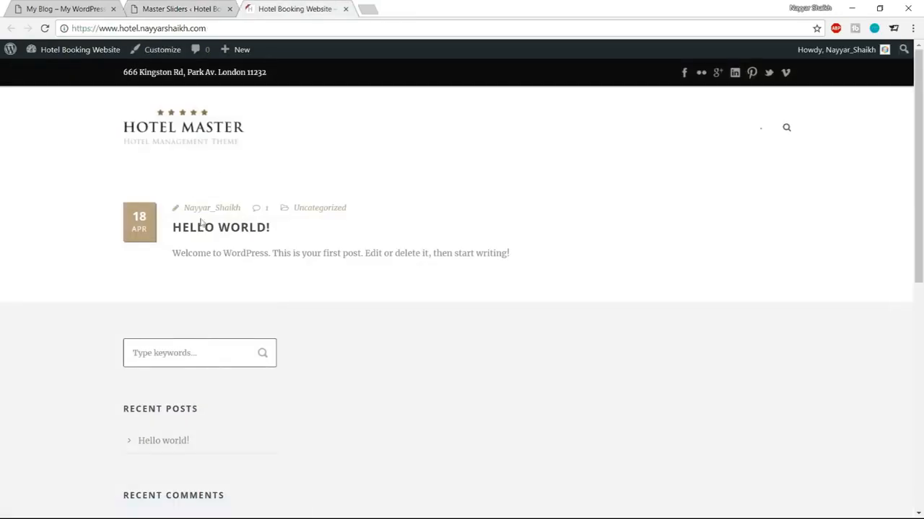
pyautogui.click(17, 6)
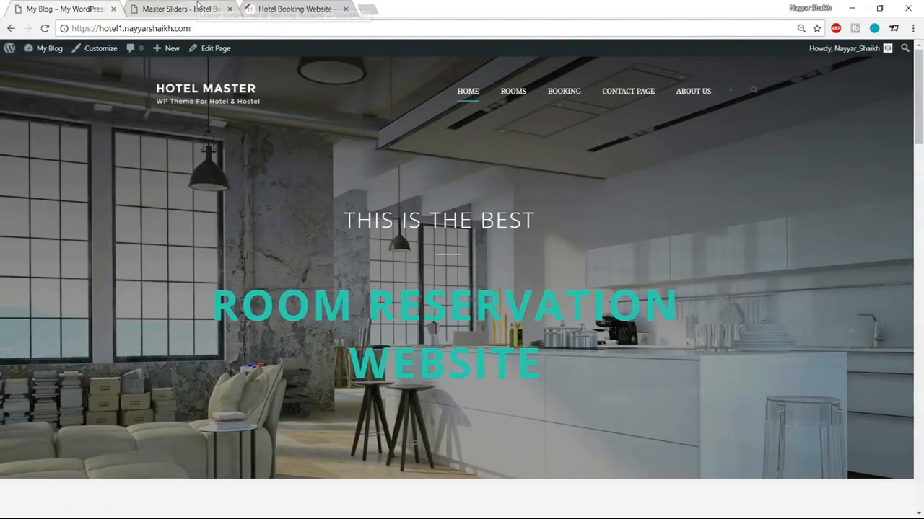
pyautogui.click(208, 9)
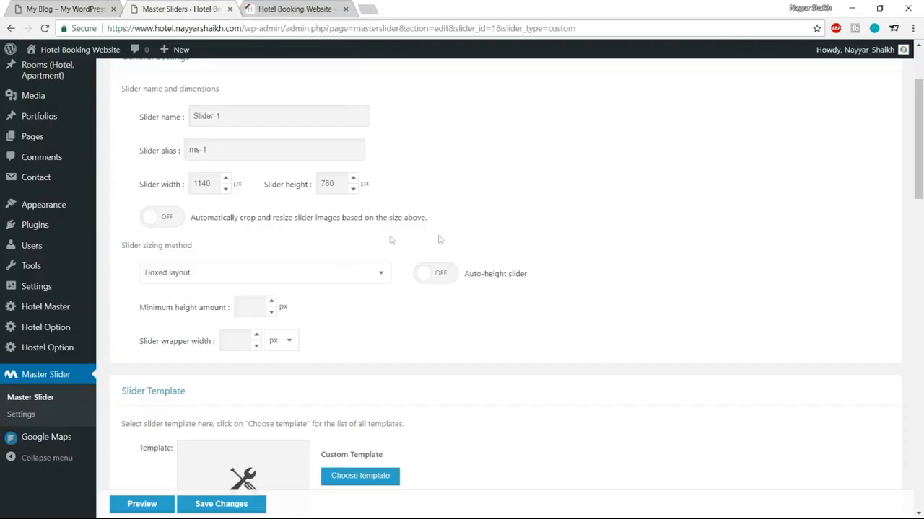
# Step: Set sizing to Full-width and turn off pause on hover, touch swipe, mouse swipe and grab cursor
pyautogui.click(223, 275)
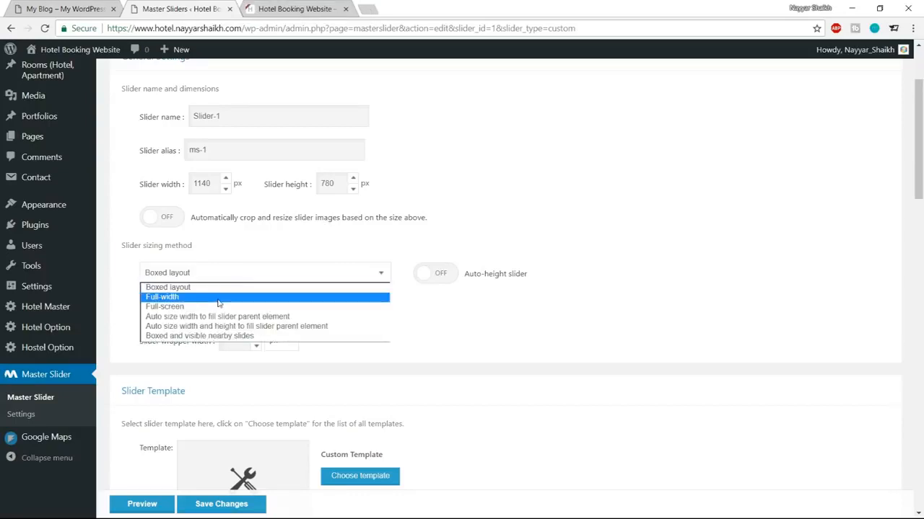
pyautogui.click(217, 299)
pyautogui.scroll(-4, 748, 270)
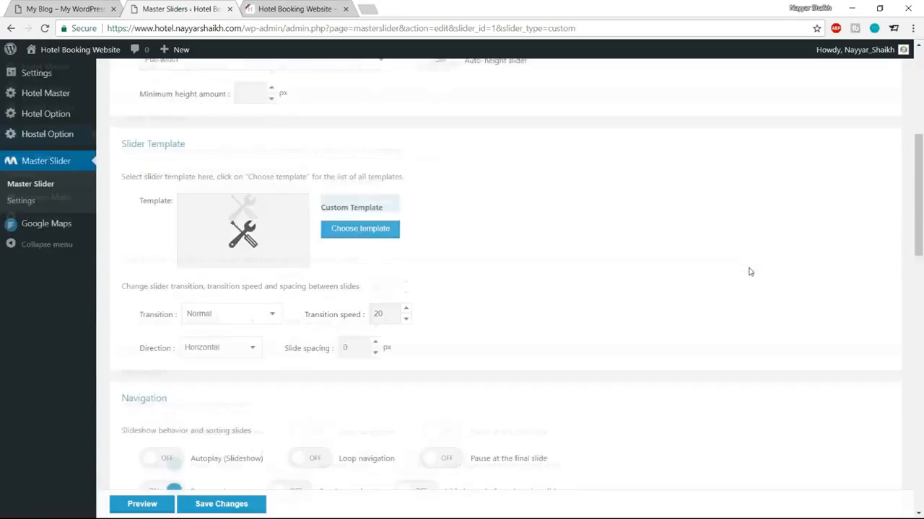
pyautogui.scroll(-3, 799, 238)
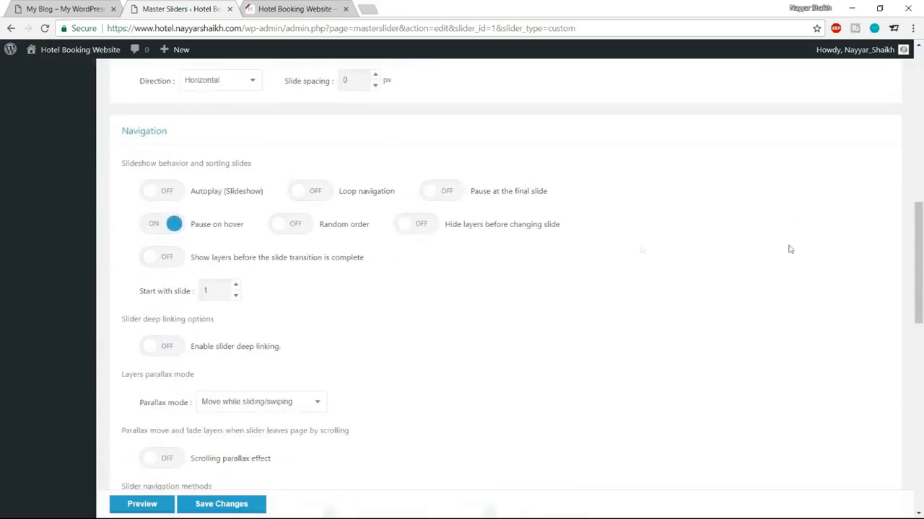
pyautogui.click(167, 230)
pyautogui.scroll(-4, 530, 242)
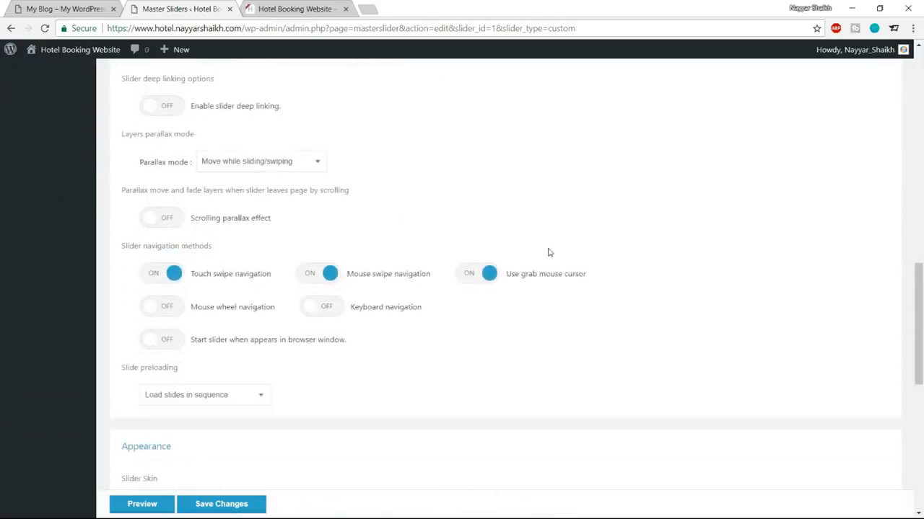
pyautogui.click(174, 276)
pyautogui.click(314, 274)
pyautogui.click(469, 272)
pyautogui.moveTo(121, 246); pyautogui.dragTo(221, 247)
pyautogui.click(204, 249)
# Step: Compare against the demo hotel homepage, then save the slider settings
pyautogui.click(94, 7)
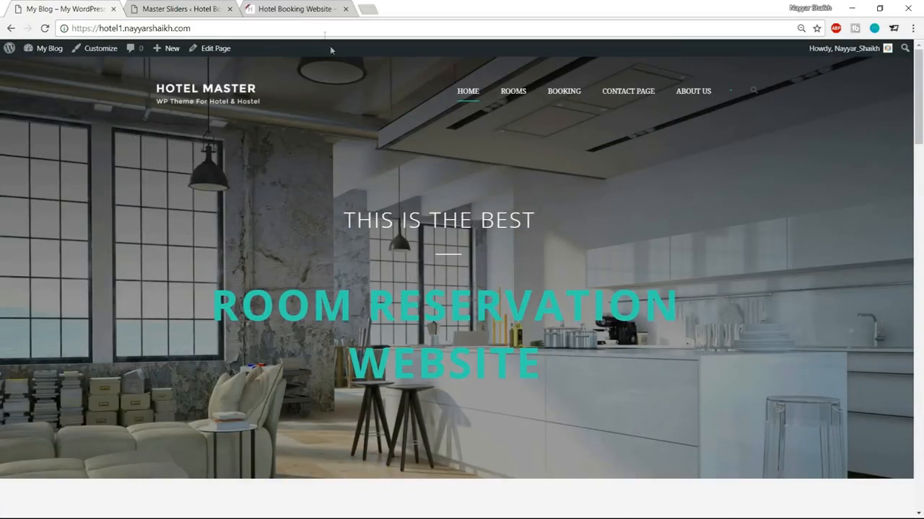
pyautogui.click(186, 8)
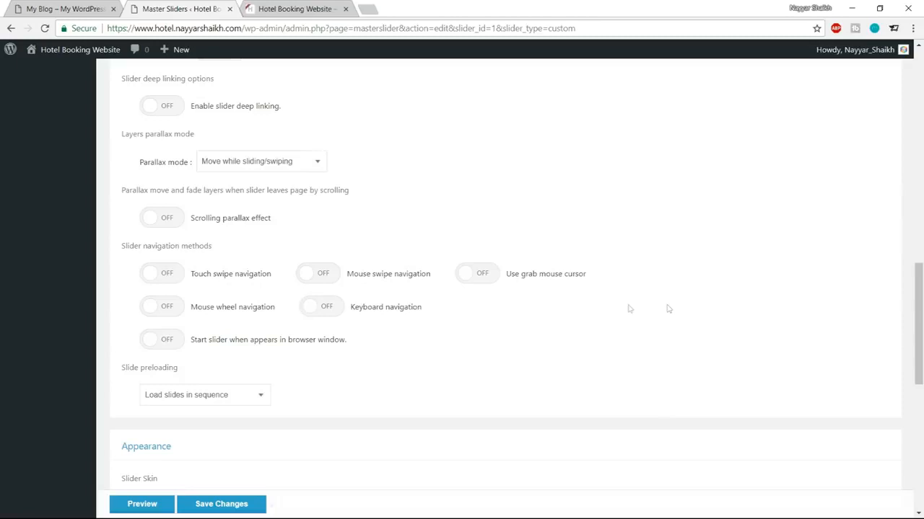
pyautogui.click(68, 9)
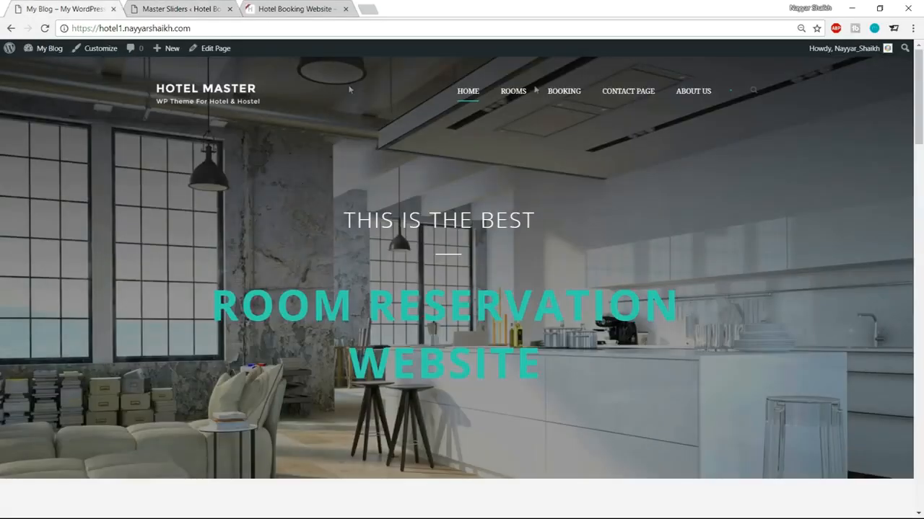
pyautogui.click(220, 8)
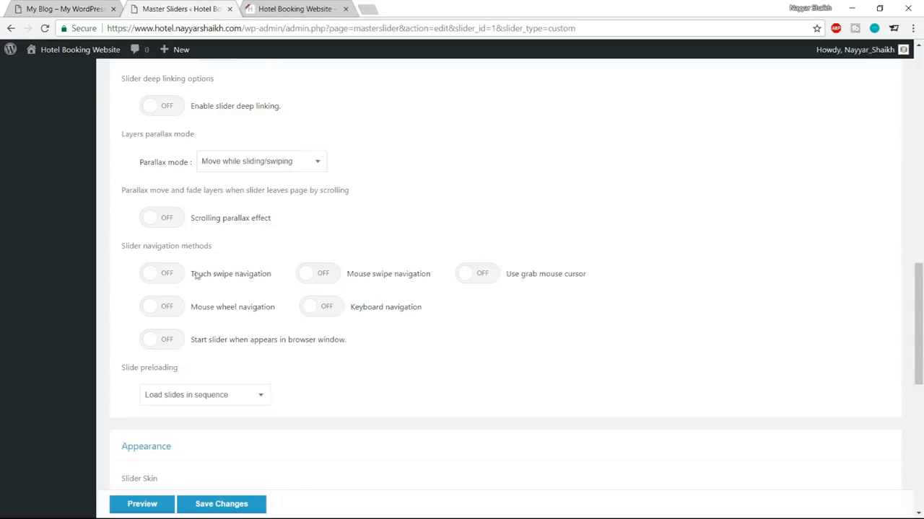
pyautogui.scroll(-10, 589, 301)
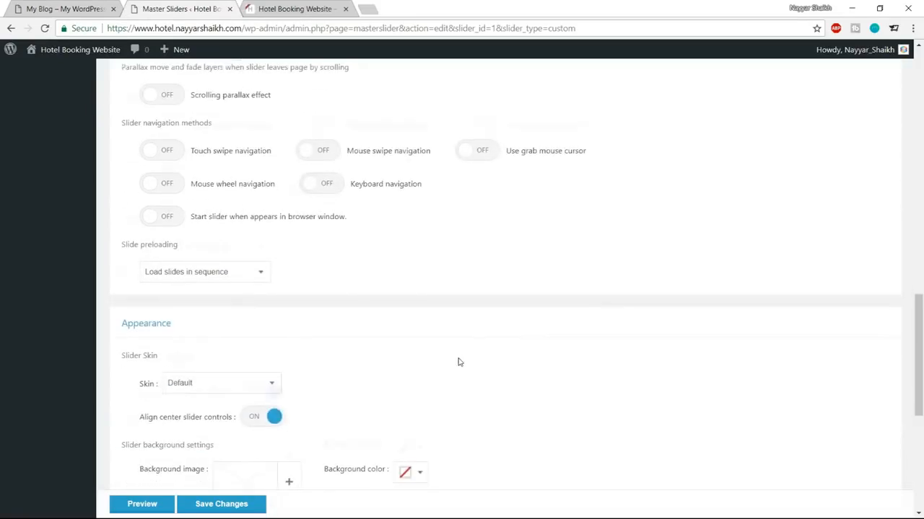
pyautogui.click(232, 476)
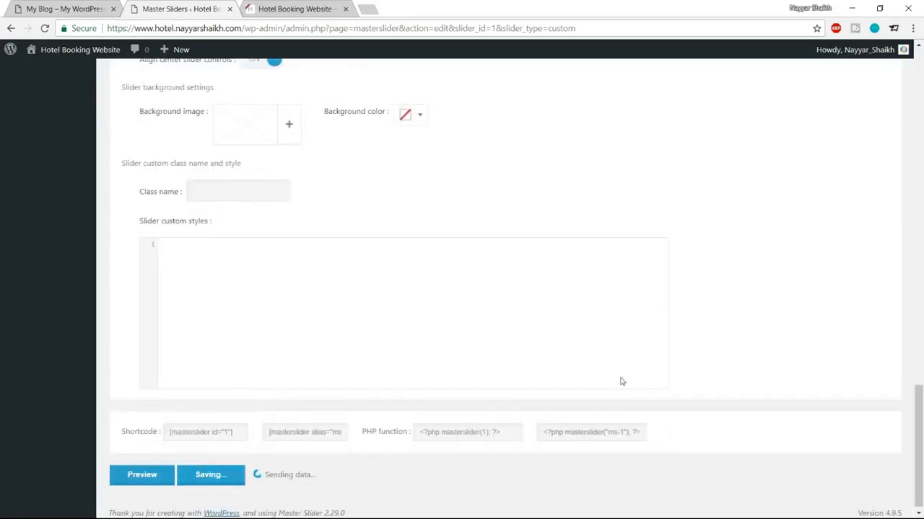
pyautogui.scroll(8, 642, 397)
pyautogui.scroll(10, 643, 399)
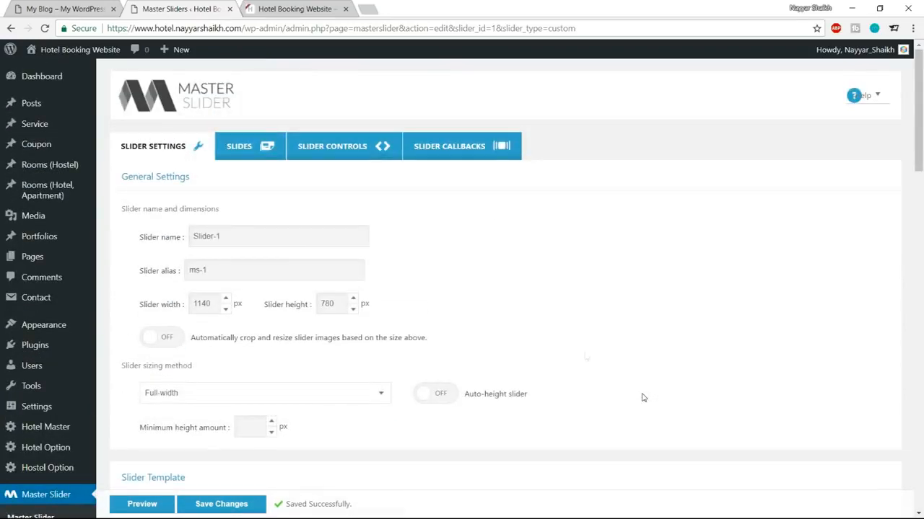
# Step: Show Slider-1's Slides list, review the demo home page's hero slider, and open a new browser tab
pyautogui.click(252, 148)
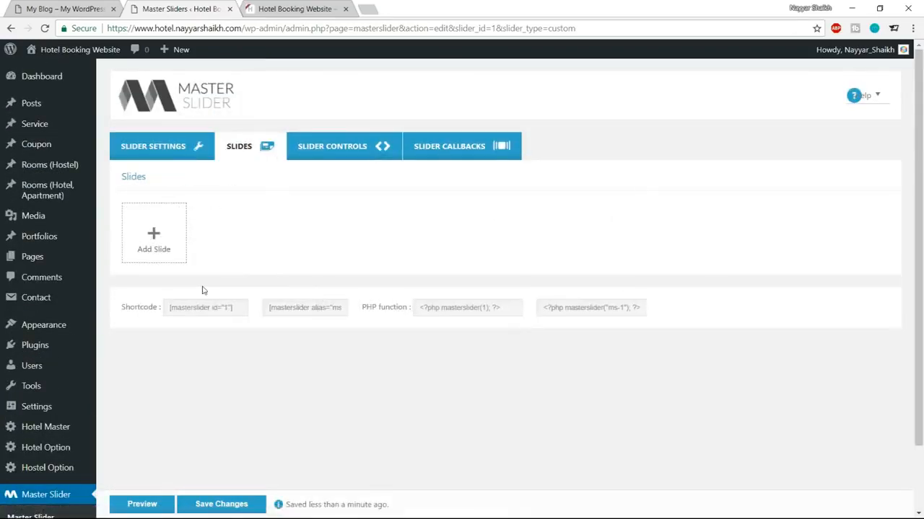
pyautogui.click(60, 7)
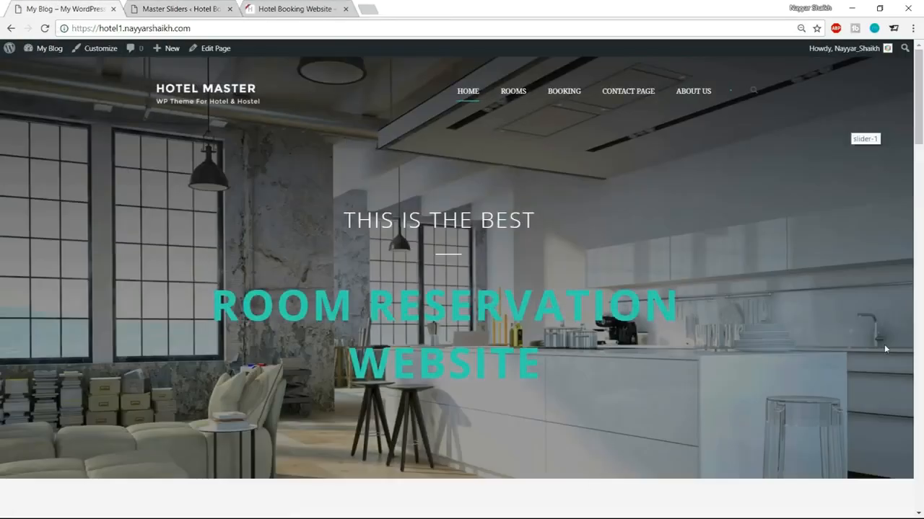
pyautogui.scroll(-10, 420, 390)
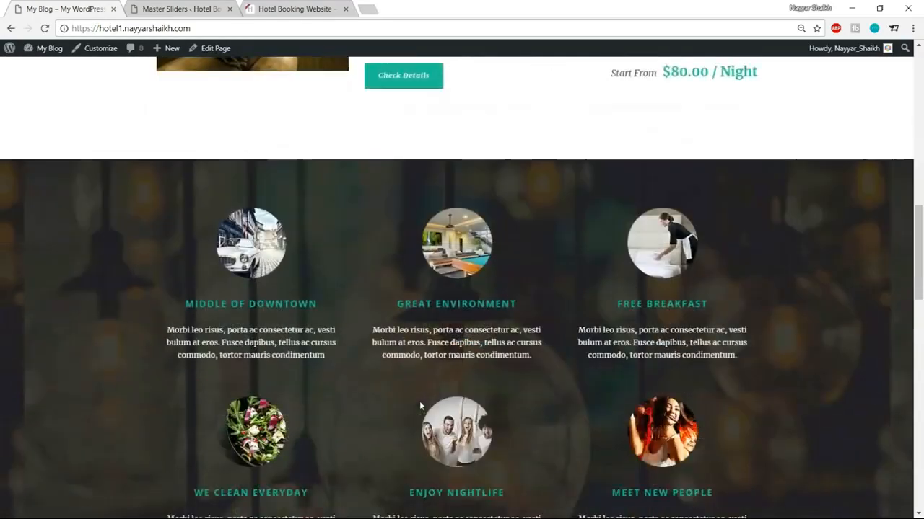
pyautogui.scroll(-5, 744, 246)
pyautogui.scroll(15, 836, 282)
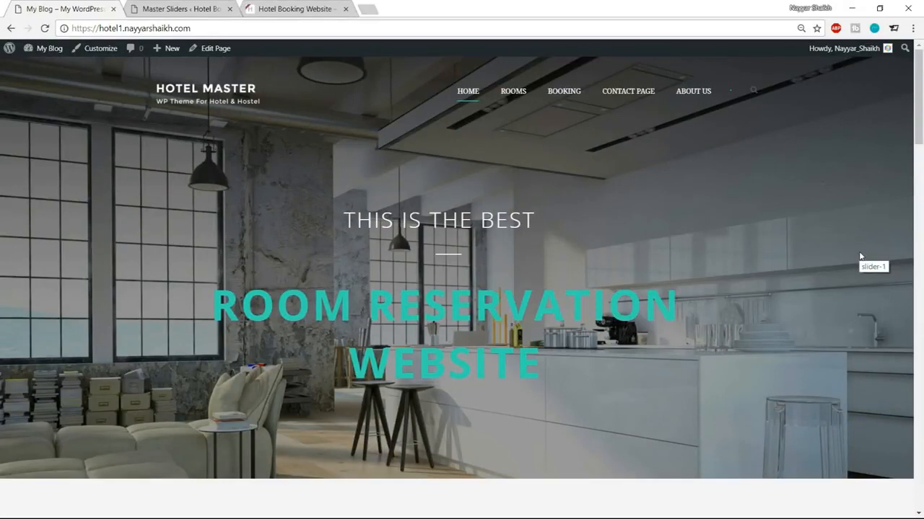
pyautogui.click(368, 9)
# Step: Go to bloggdude.com, open the hotel booking website tutorial post, then bring up the local Hotel folder
pyautogui.write('bloggdude.com')
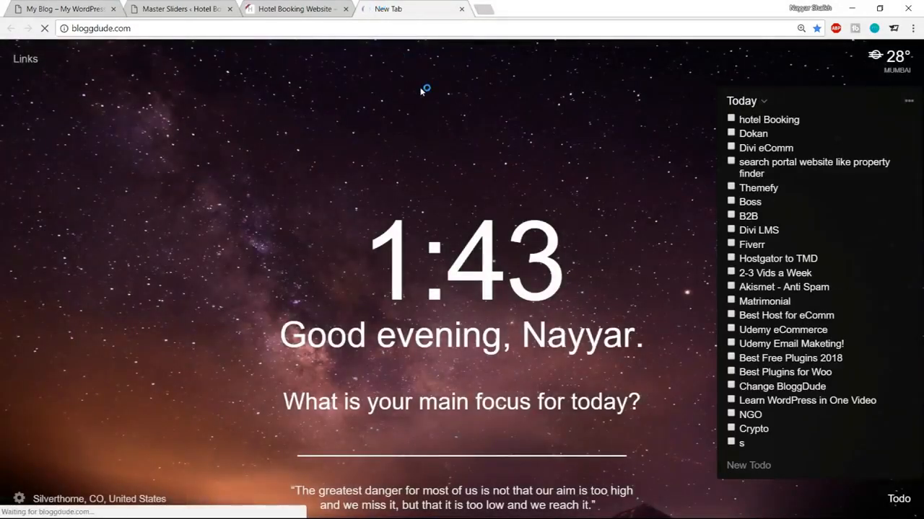
pyautogui.press('Return')
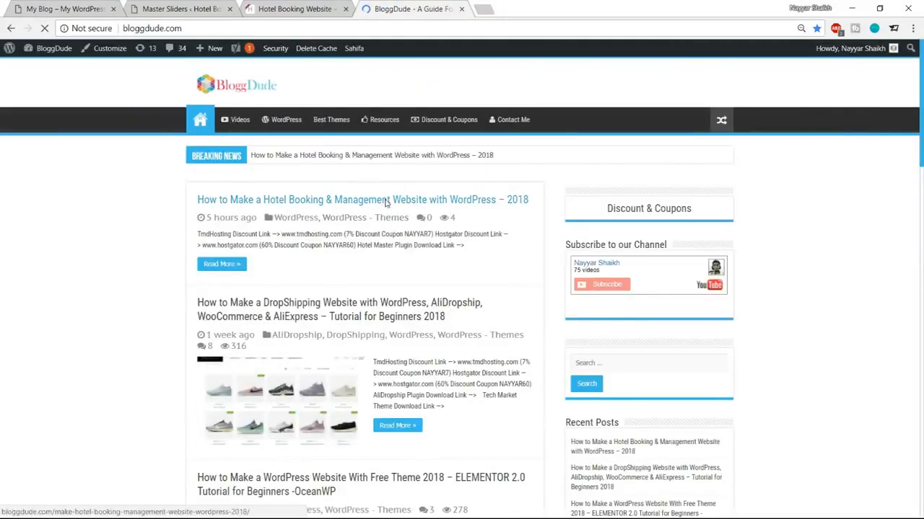
pyautogui.click(358, 200)
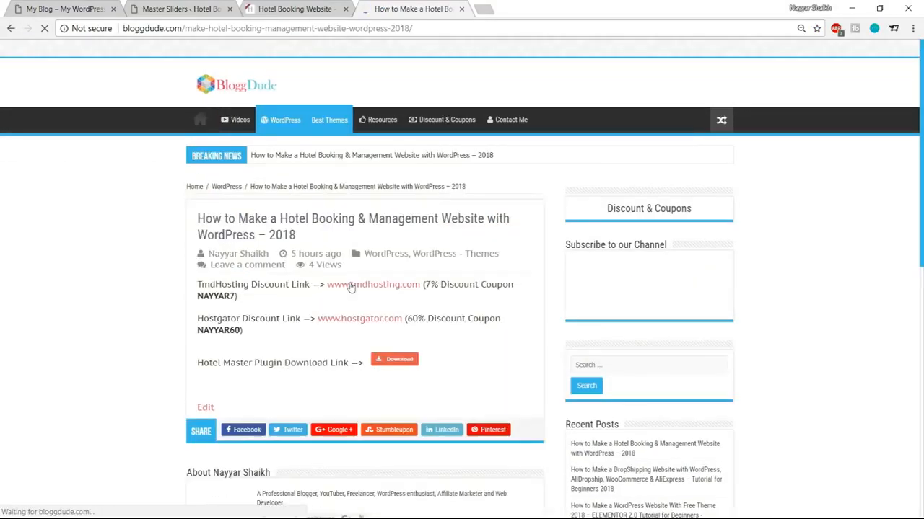
pyautogui.scroll(-4, 375, 246)
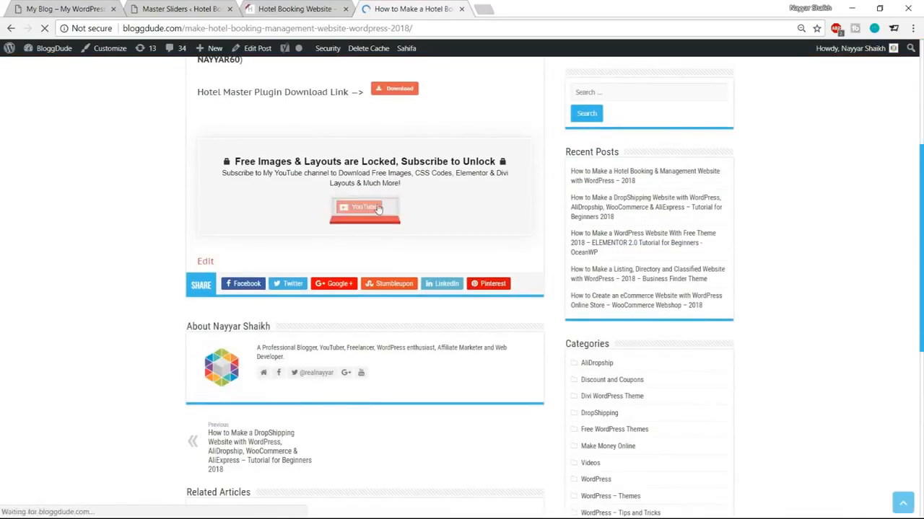
pyautogui.moveTo(236, 158); pyautogui.dragTo(488, 158)
pyautogui.click(488, 158)
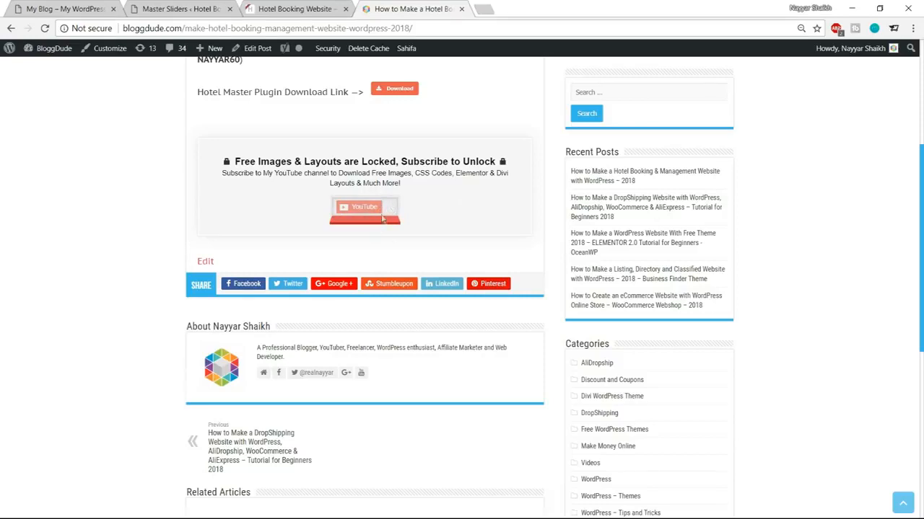
pyautogui.scroll(2, 209, 269)
pyautogui.scroll(3, 375, 315)
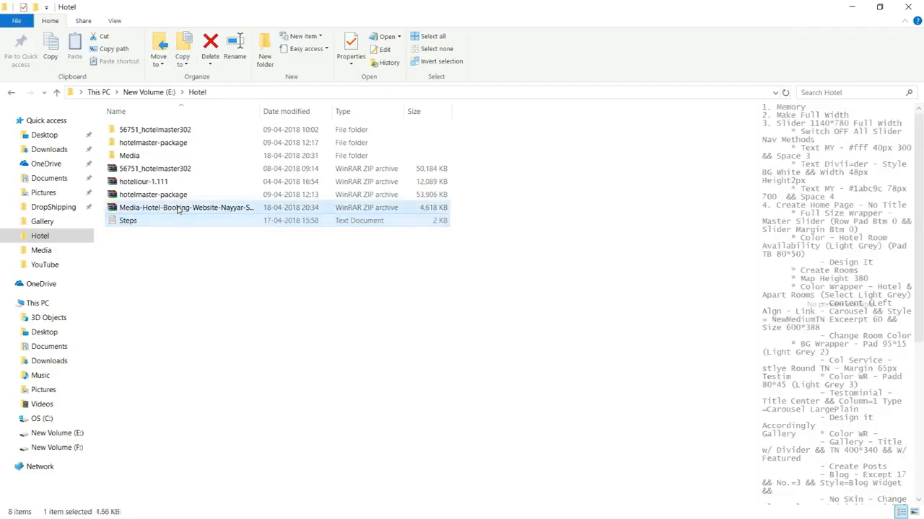
pyautogui.click(180, 208)
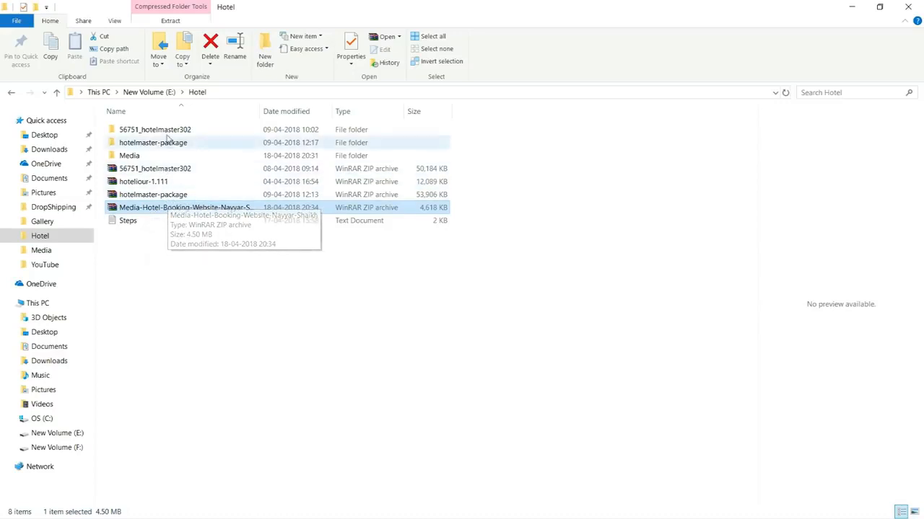
# Step: Open the Media folder, preview the Contact Sidebar and Footer CSS text files, then return to Chrome
pyautogui.doubleClick(153, 160)
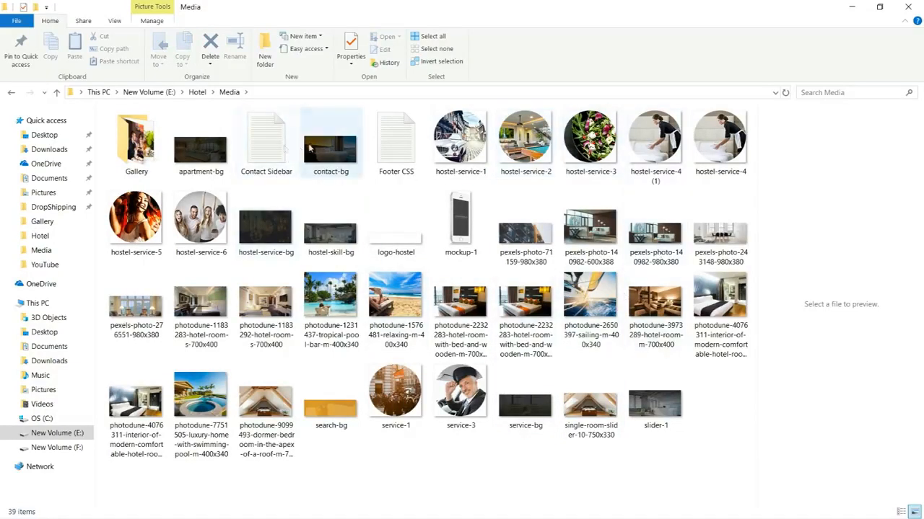
pyautogui.click(282, 149)
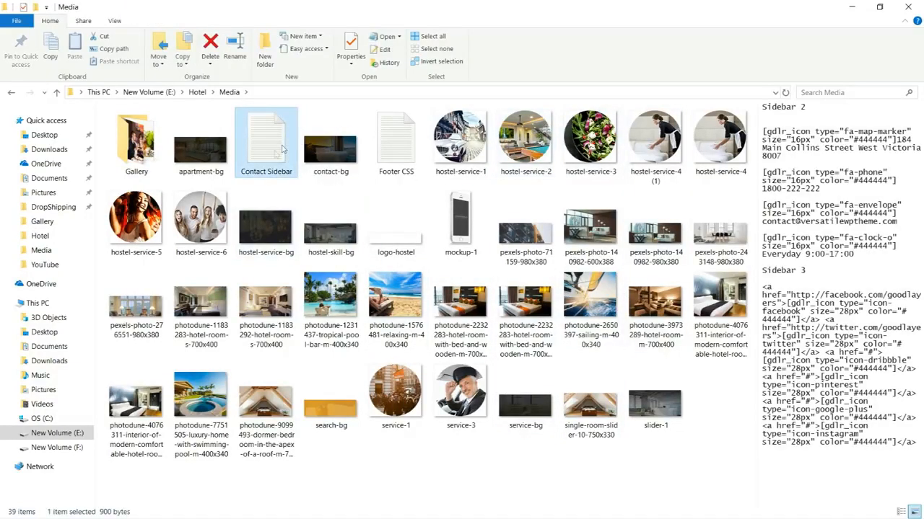
pyautogui.click(375, 150)
pyautogui.click(268, 148)
pyautogui.click(386, 151)
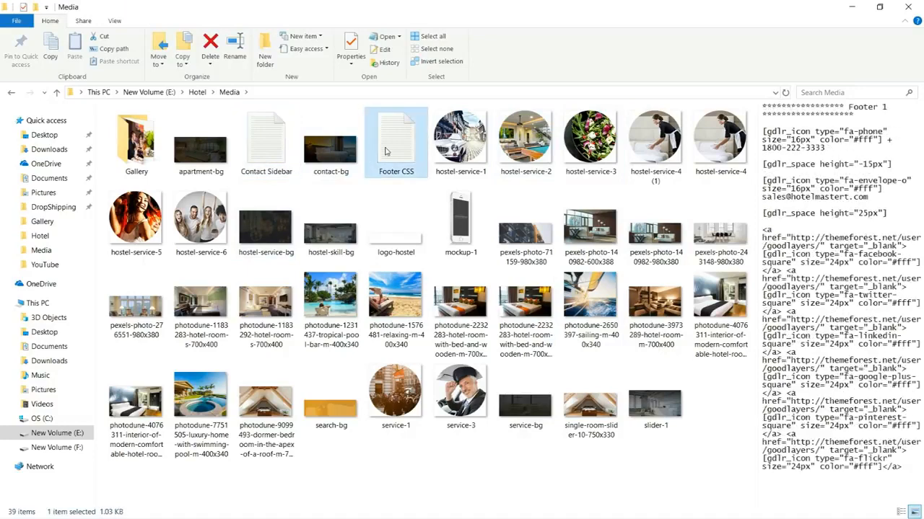
pyautogui.click(265, 157)
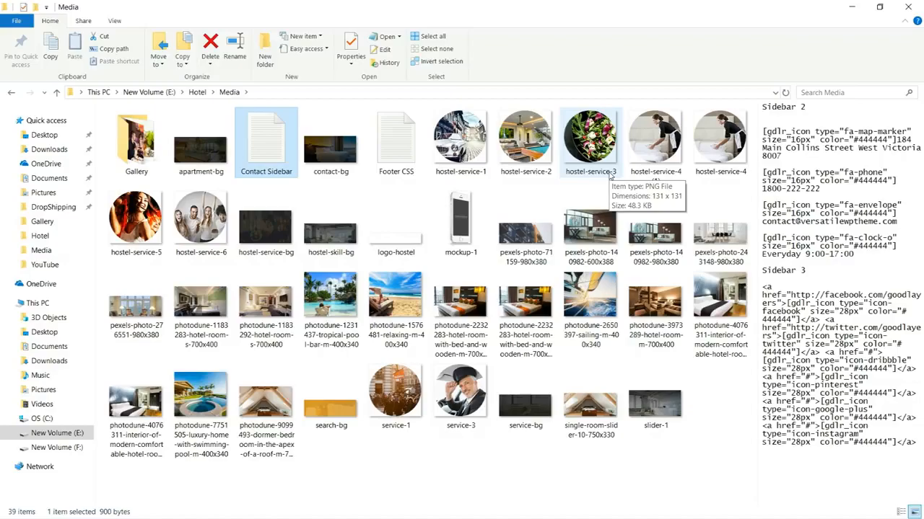
pyautogui.hotkey('alt', 'Tab')
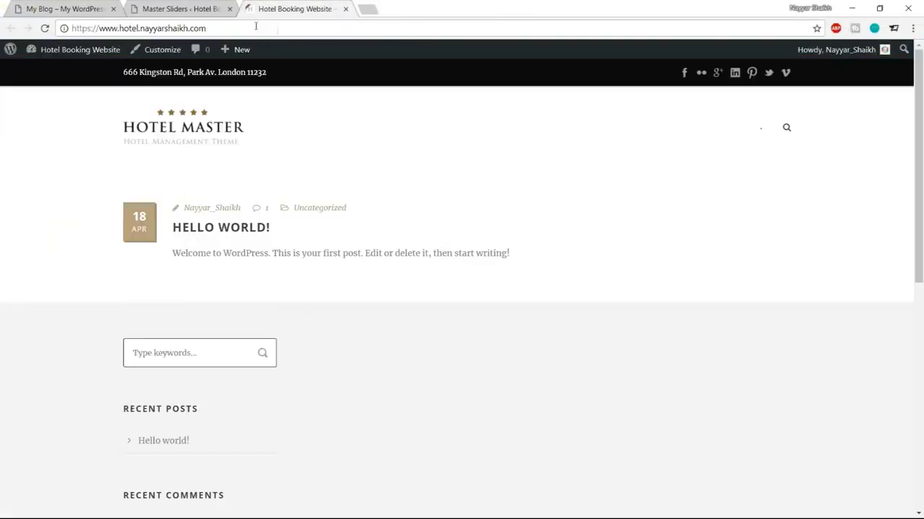
# Step: Add a new slide to Slider-1, uploading slider-1 from the Hotel Media folder as its background
pyautogui.hotkey('ctrl', 'shift', 'Tab')
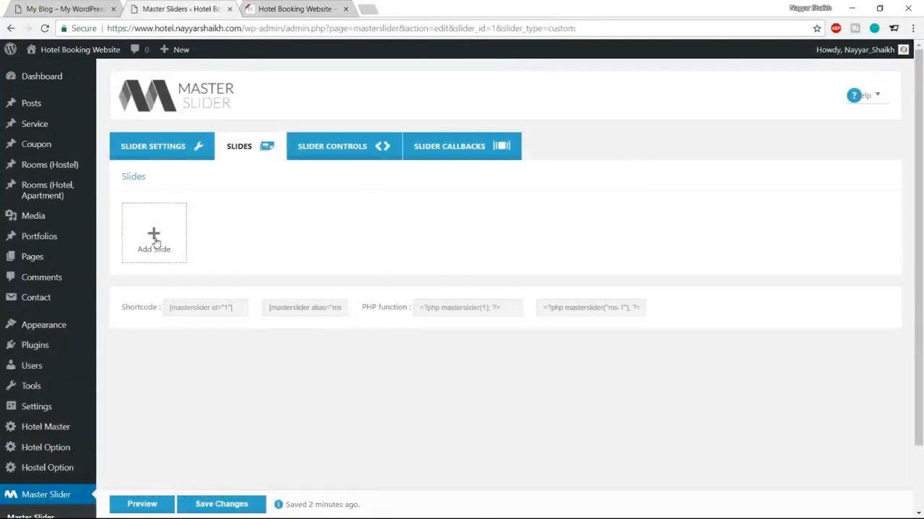
pyautogui.click(154, 238)
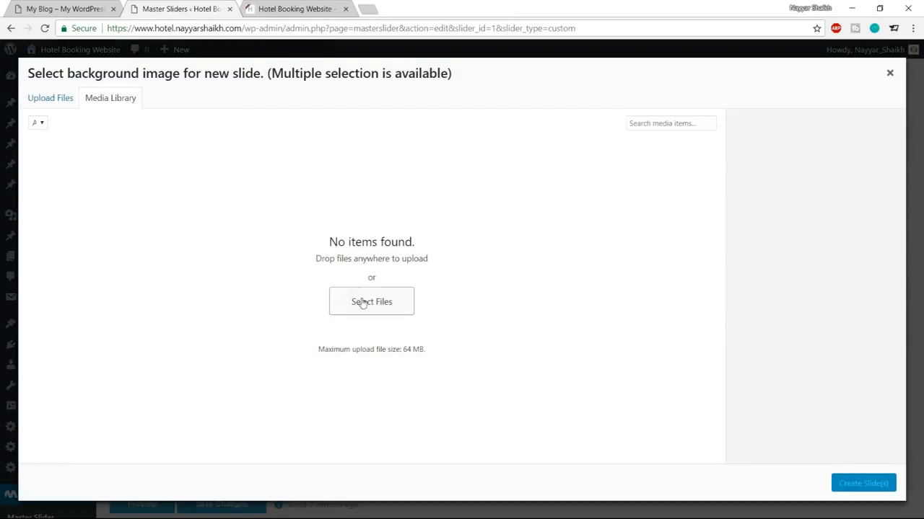
pyautogui.click(52, 103)
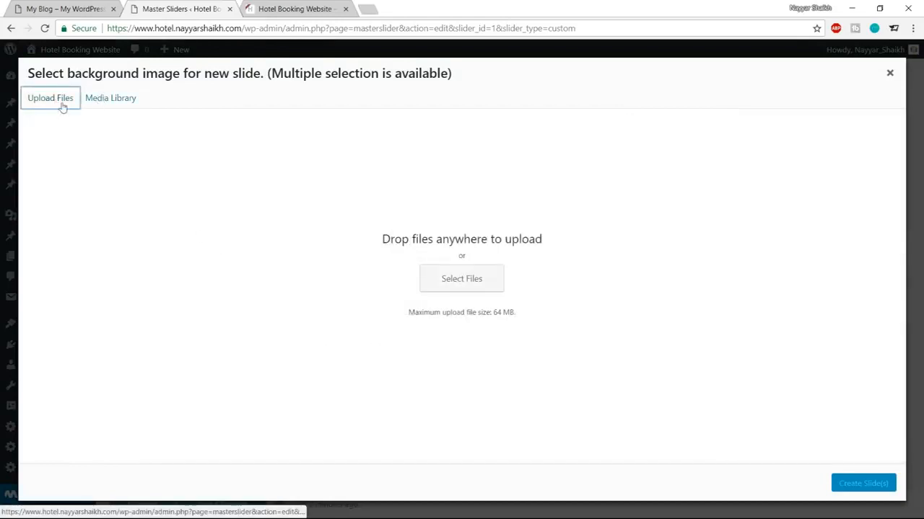
pyautogui.click(457, 267)
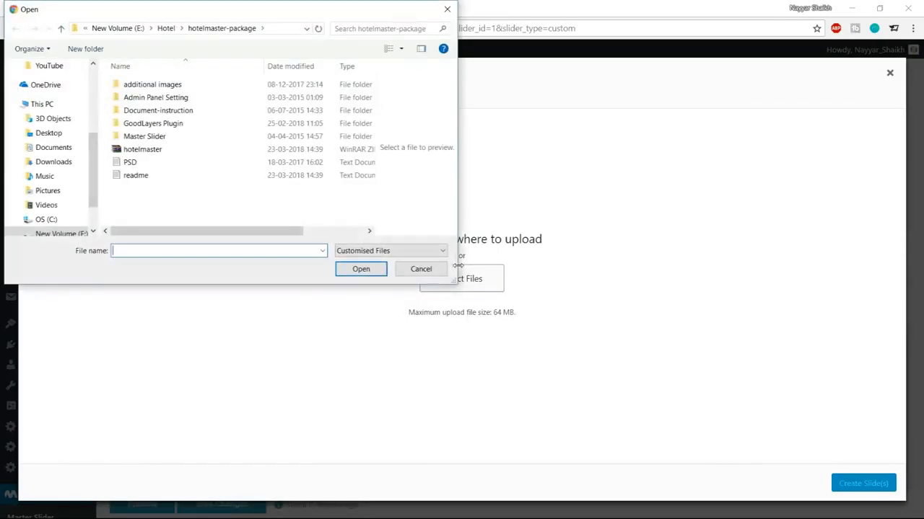
pyautogui.click(167, 28)
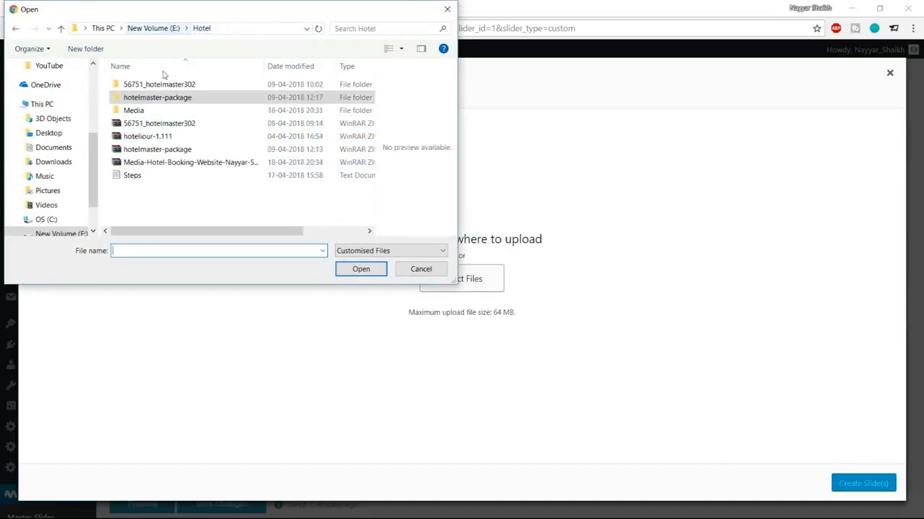
pyautogui.doubleClick(146, 111)
pyautogui.scroll(-1, 299, 166)
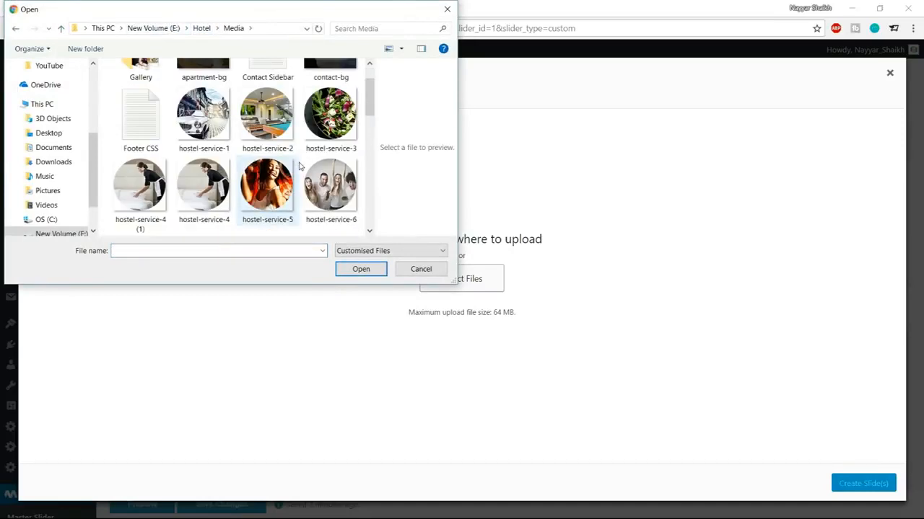
pyautogui.scroll(-10, 299, 166)
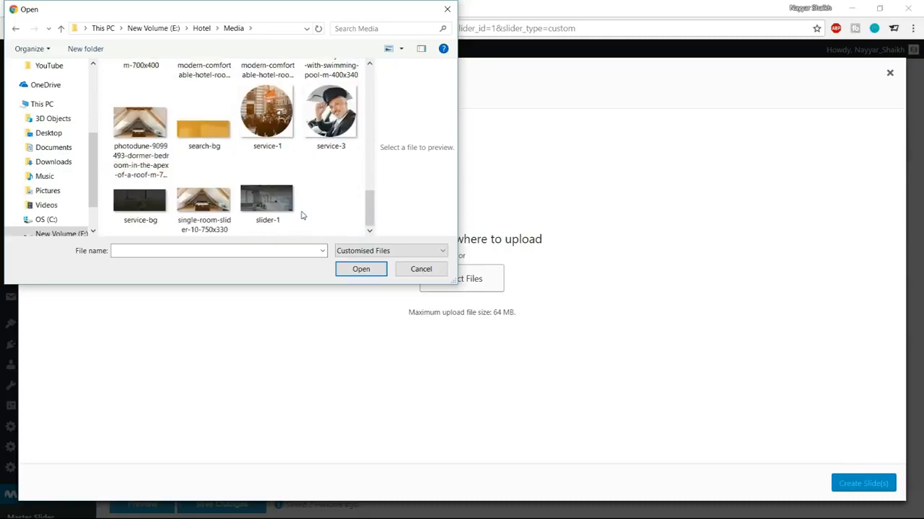
pyautogui.click(294, 210)
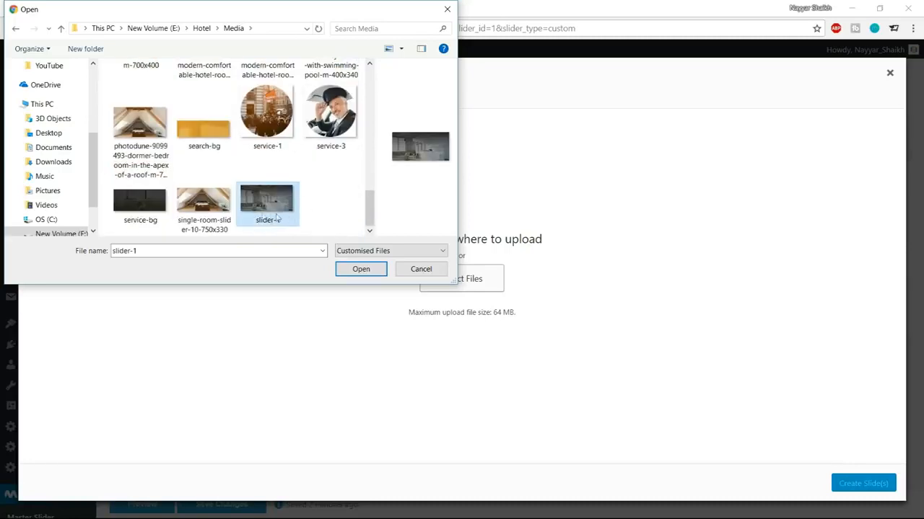
pyautogui.click(365, 272)
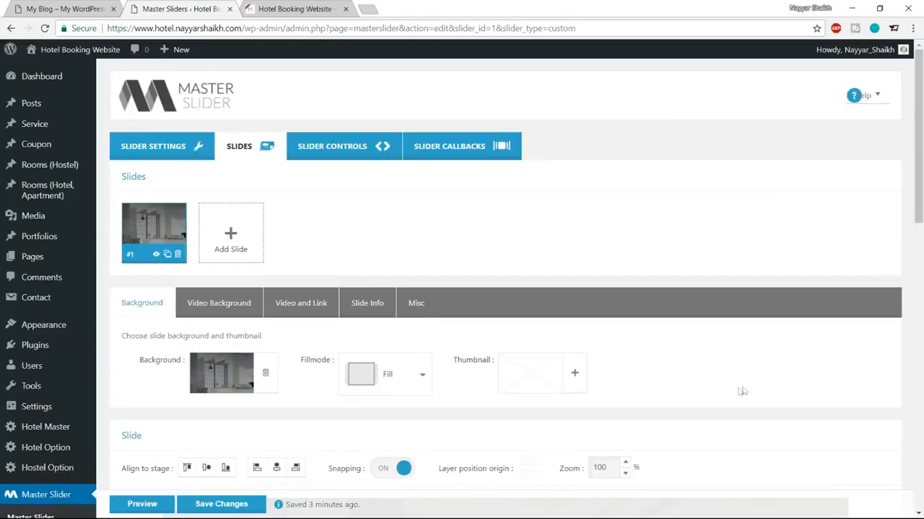
pyautogui.scroll(-8, 794, 387)
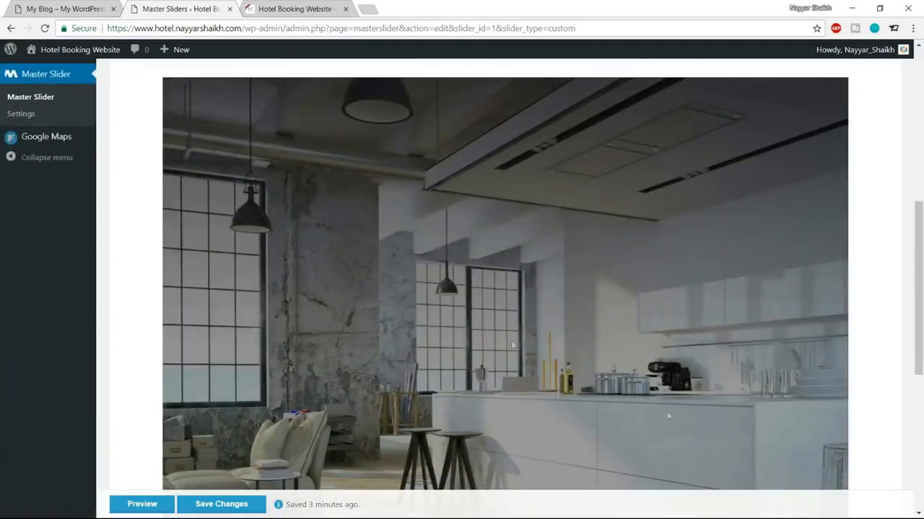
# Step: Add a new Text Layer to Slide #1's timeline from the New layer dropdown
pyautogui.scroll(5, 752, 351)
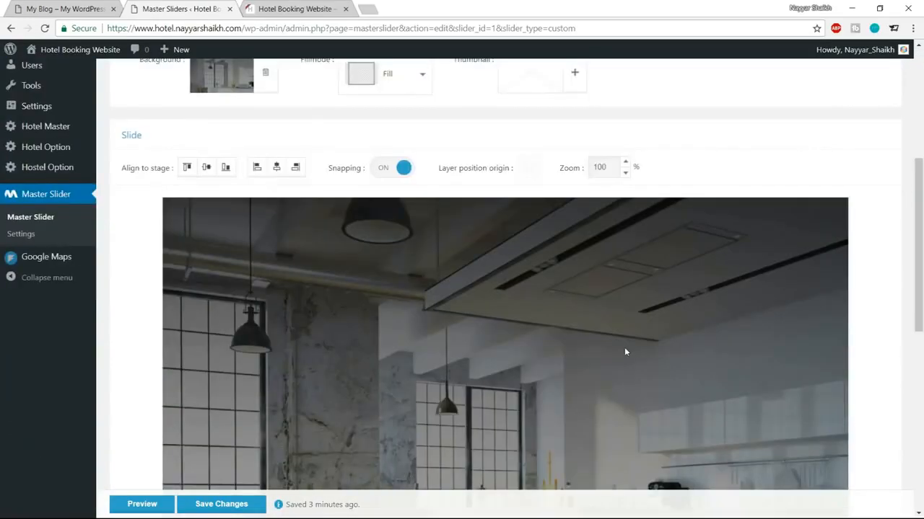
pyautogui.scroll(-4, 624, 347)
pyautogui.click(99, 8)
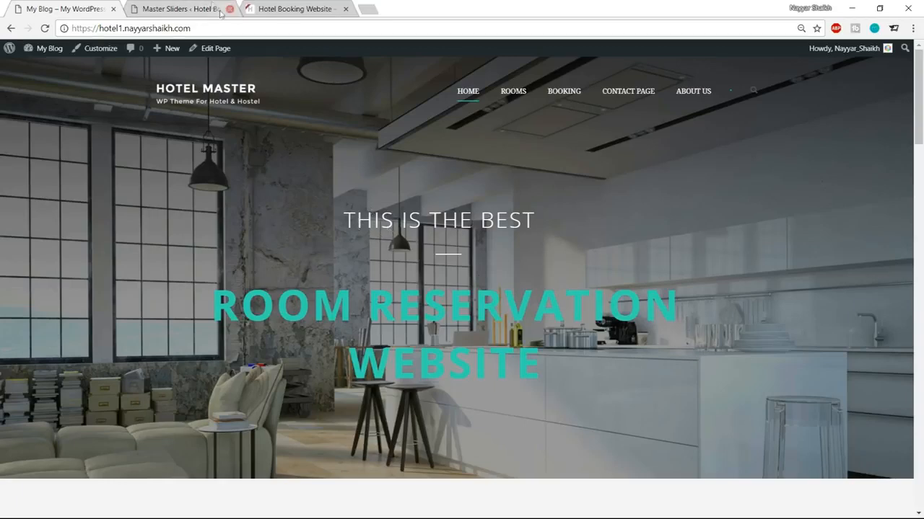
pyautogui.click(180, 9)
pyautogui.scroll(-5, 592, 331)
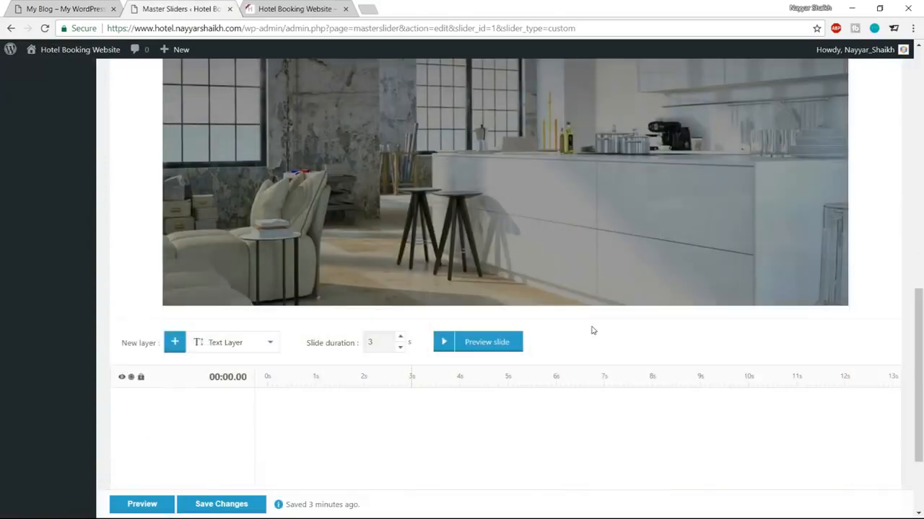
pyautogui.click(233, 222)
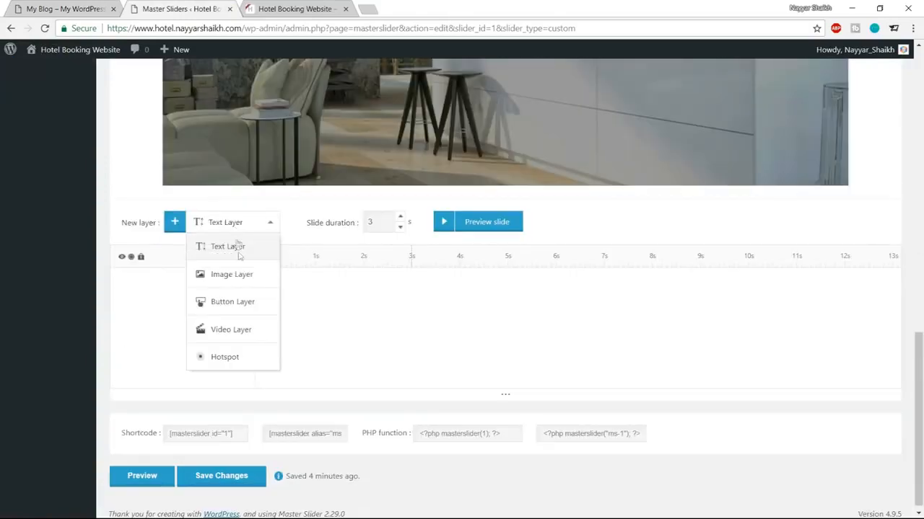
pyautogui.click(65, 8)
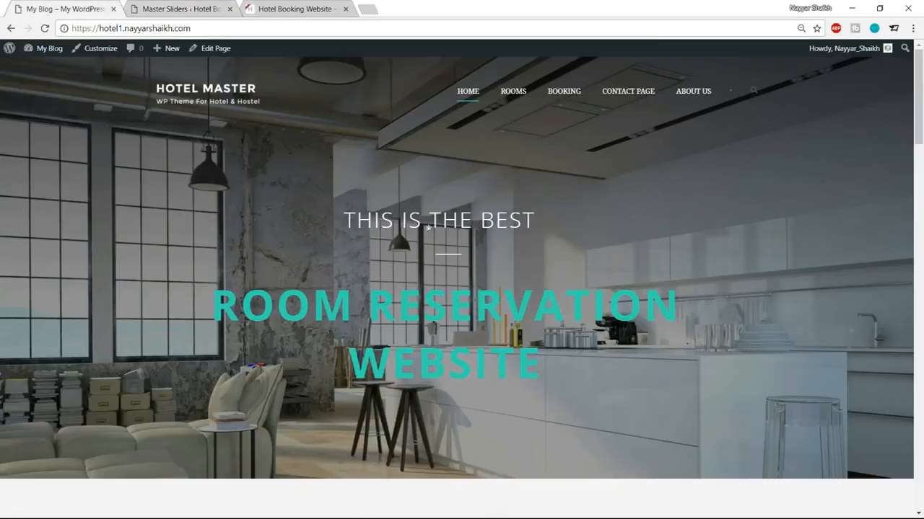
pyautogui.click(195, 8)
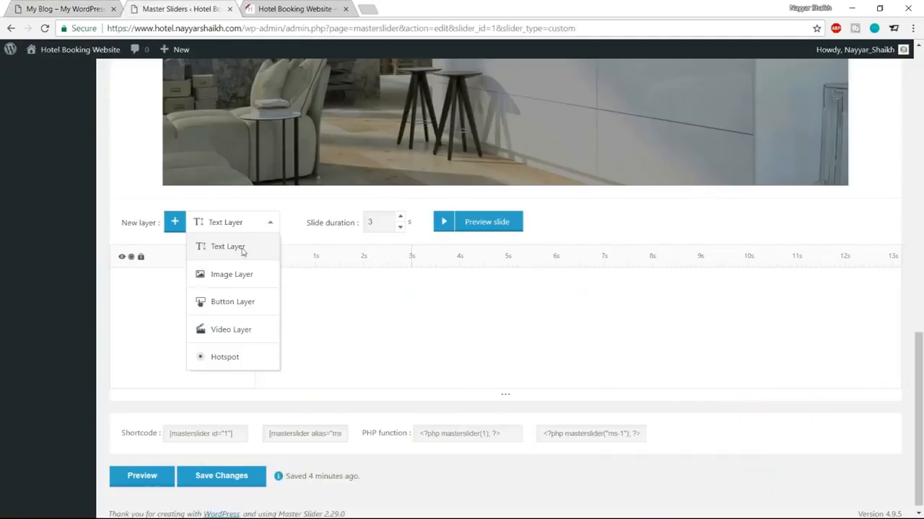
pyautogui.click(239, 251)
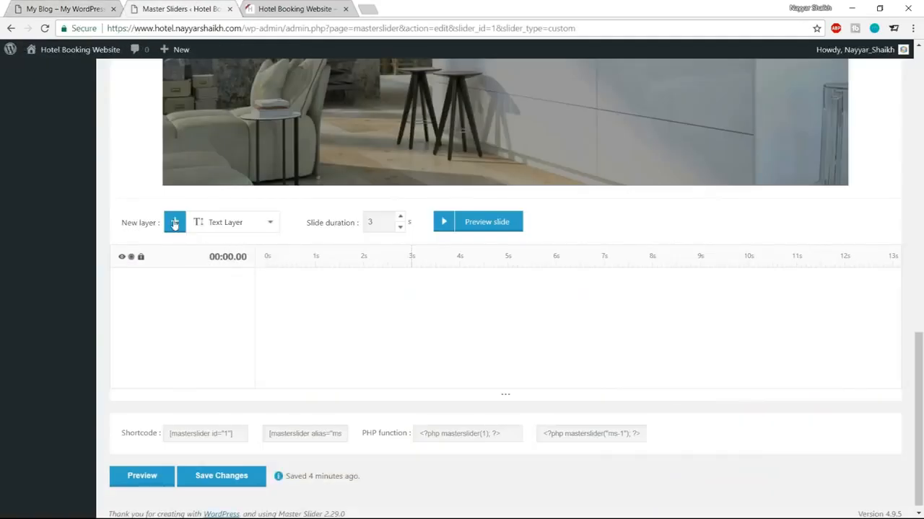
pyautogui.click(174, 223)
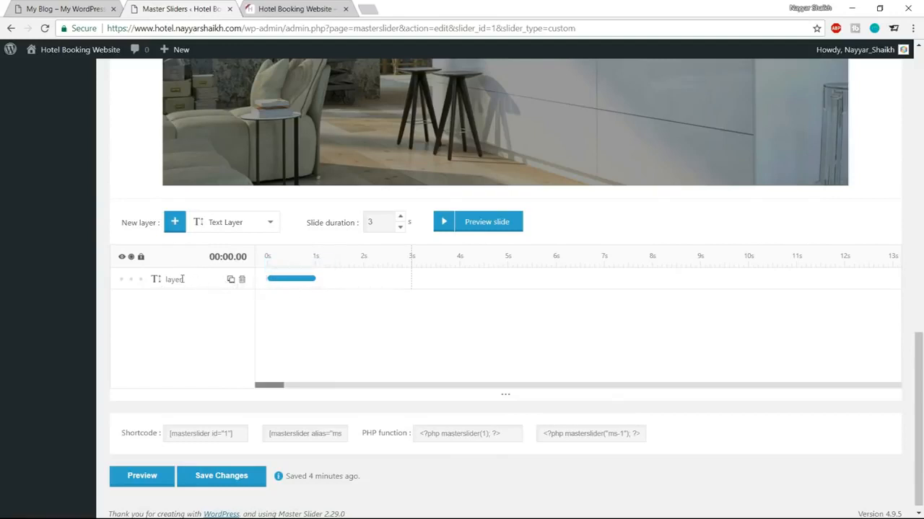
# Step: Replace the new layer's Lorem Ipsum content with 'THIS IS THE BEST'
pyautogui.click(156, 282)
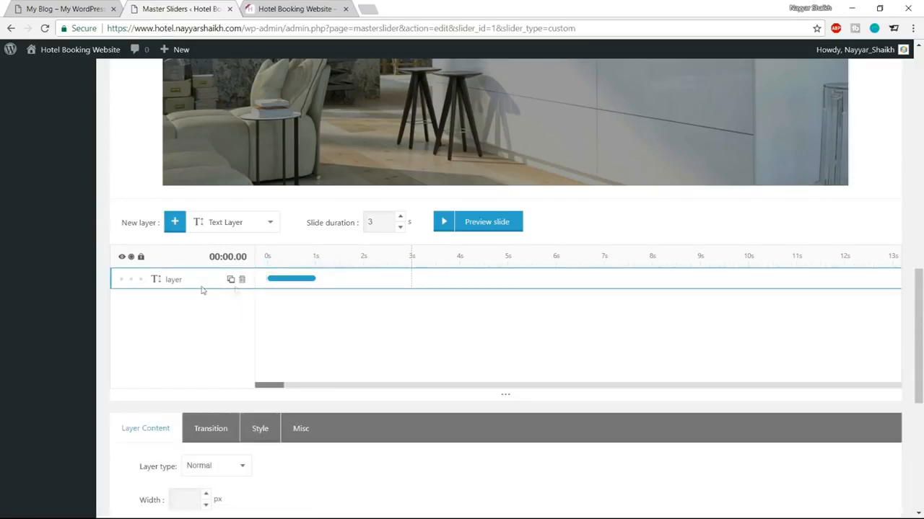
pyautogui.scroll(-2, 322, 303)
pyautogui.scroll(-3, 322, 303)
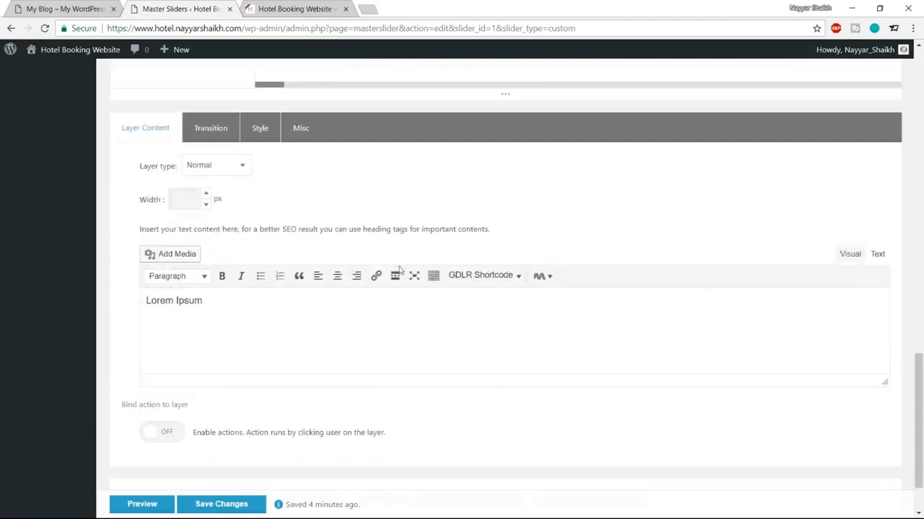
pyautogui.scroll(3, 382, 271)
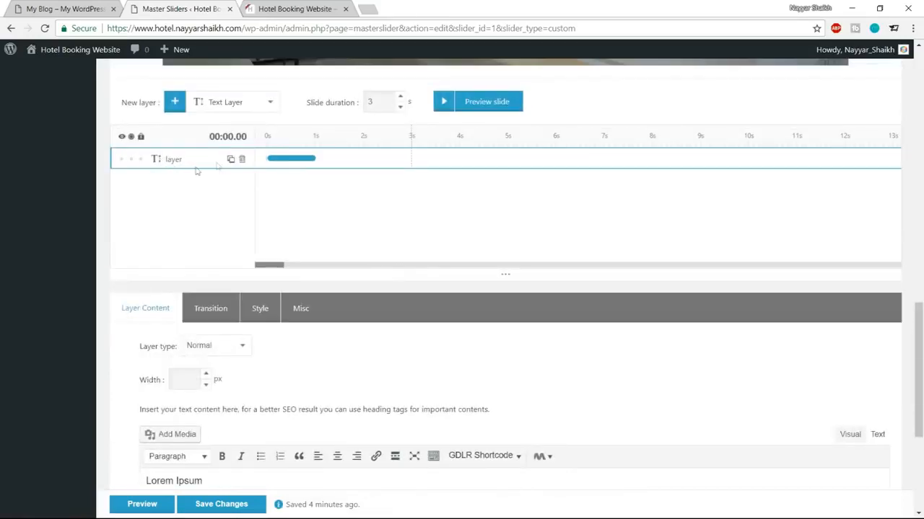
pyautogui.scroll(-3, 330, 237)
pyautogui.moveTo(226, 299); pyautogui.dragTo(136, 312)
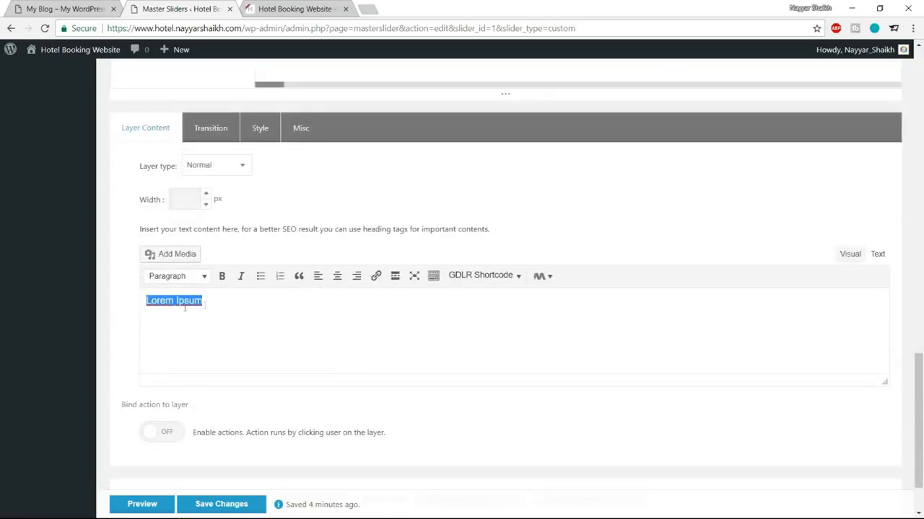
pyautogui.click(65, 8)
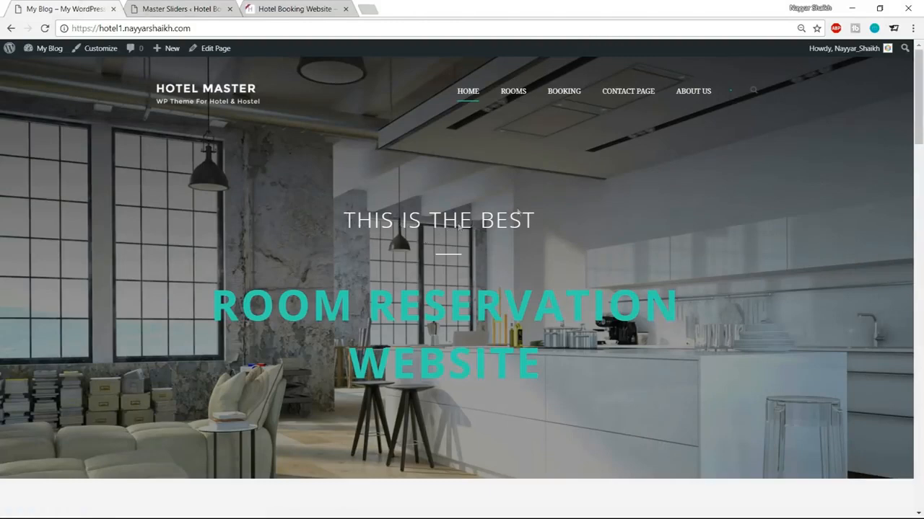
pyautogui.click(161, 8)
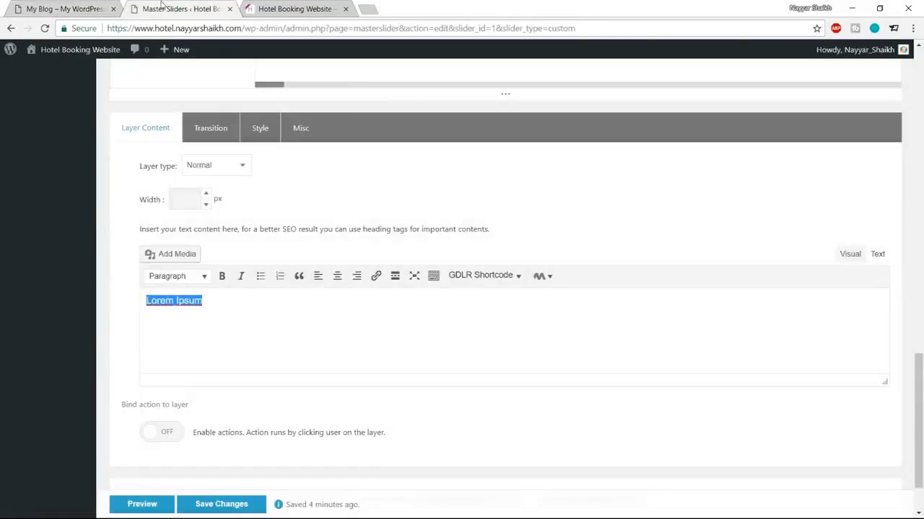
pyautogui.write('THIS IS THE BEST')
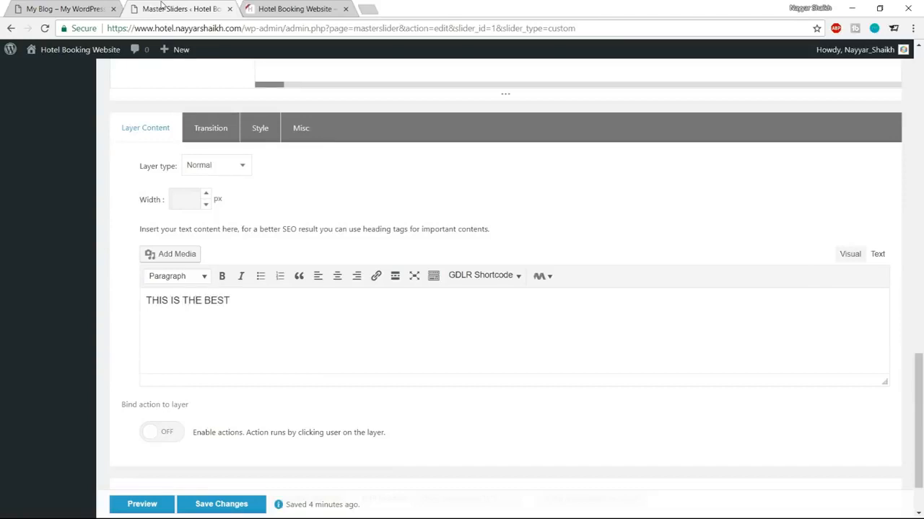
# Step: Drag the THIS IS THE BEST layer toward the centre of the slide
pyautogui.scroll(8, 395, 225)
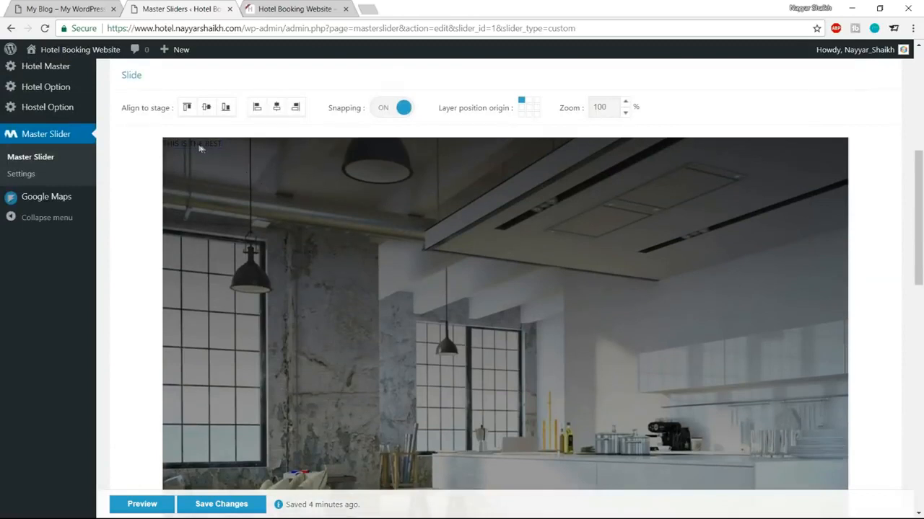
pyautogui.moveTo(246, 163); pyautogui.dragTo(506, 334)
pyautogui.scroll(-3, 542, 338)
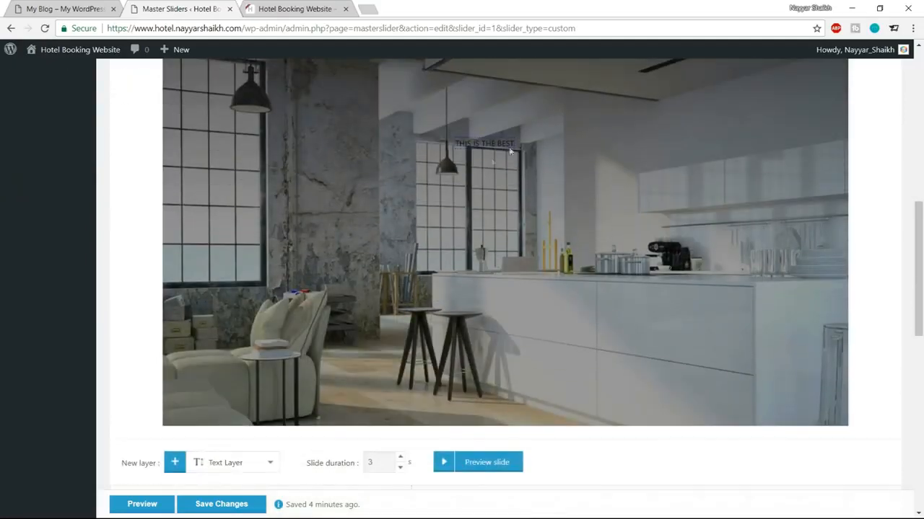
pyautogui.scroll(-2, 548, 332)
pyautogui.scroll(-5, 558, 244)
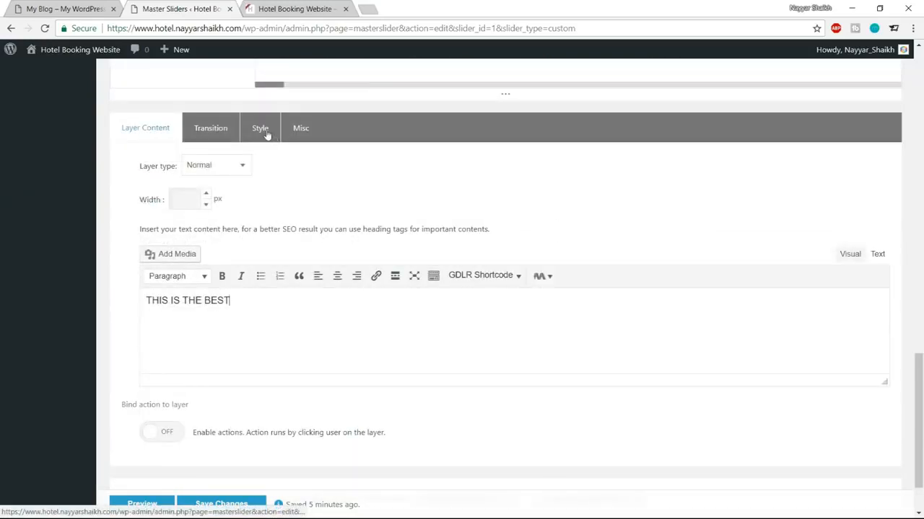
# Step: Open the text layer's Style Editor and set the font size to 48px
pyautogui.click(264, 135)
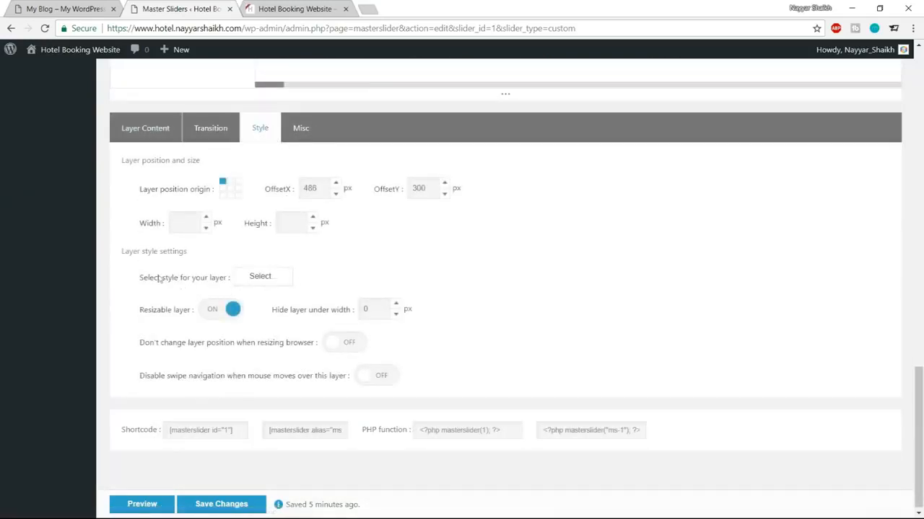
pyautogui.moveTo(135, 277); pyautogui.dragTo(220, 278)
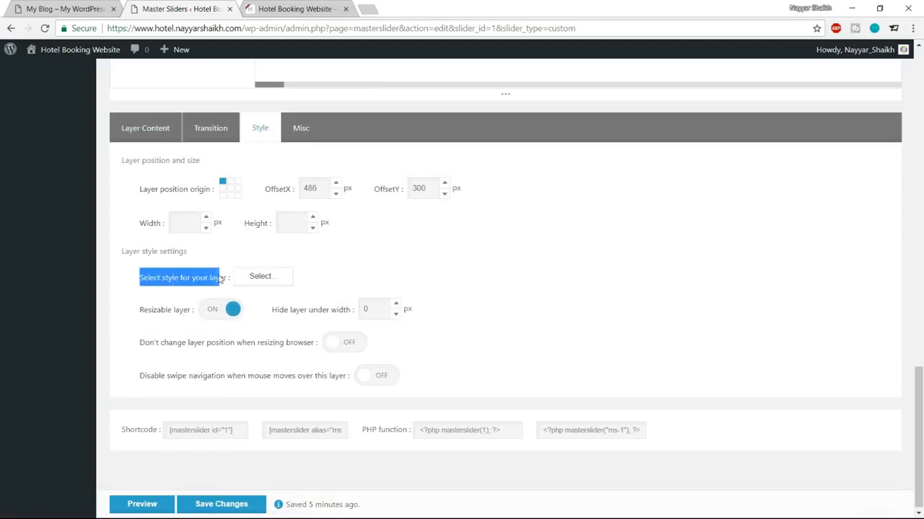
pyautogui.click(177, 294)
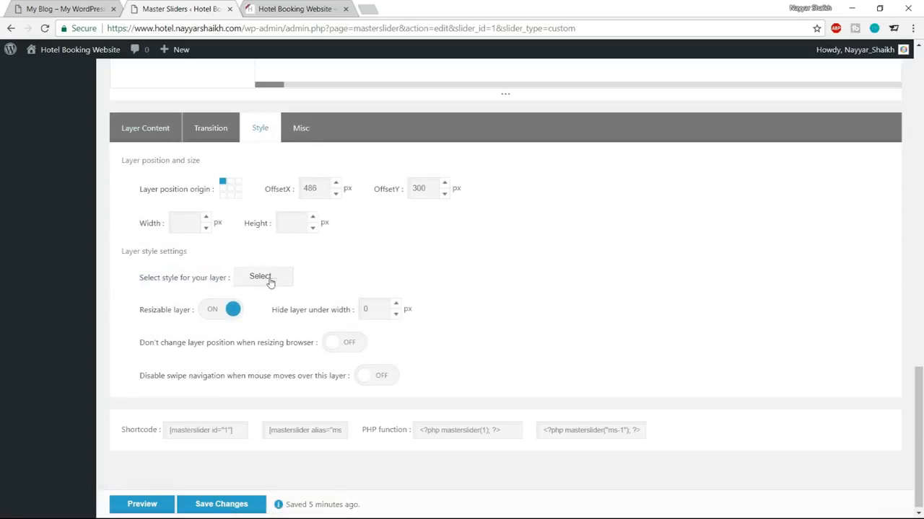
pyautogui.click(261, 277)
pyautogui.moveTo(367, 205); pyautogui.dragTo(412, 205)
pyautogui.click(423, 202)
pyautogui.click(434, 214)
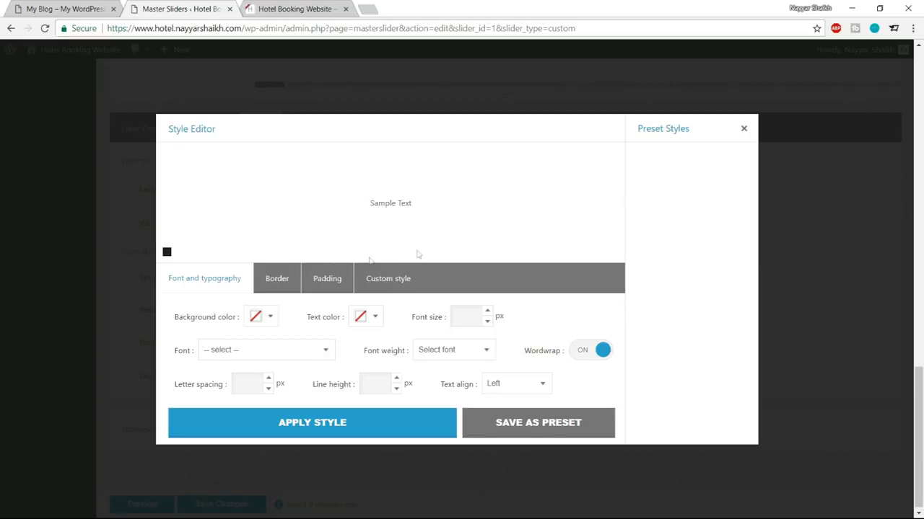
pyautogui.click(469, 312)
pyautogui.write('48')
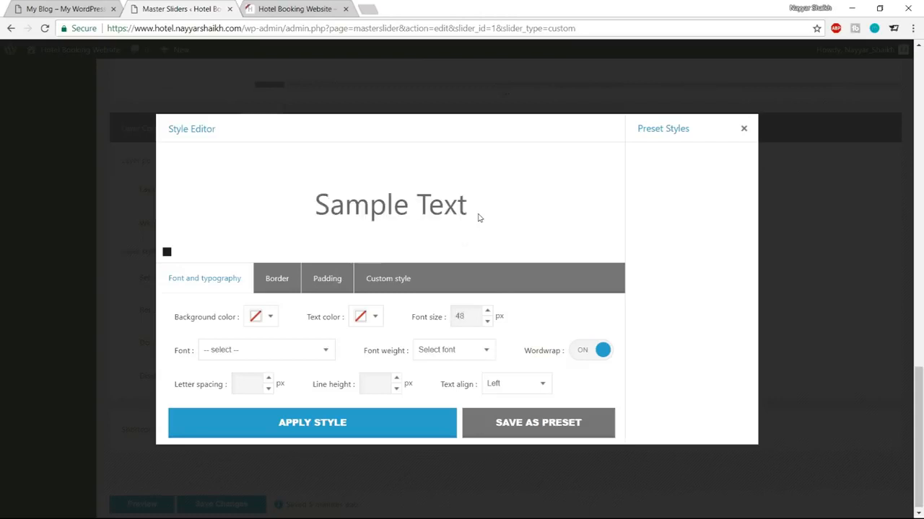
# Step: Choose Open Sans as the heading's font
pyautogui.moveTo(321, 200); pyautogui.dragTo(464, 198)
pyautogui.click(475, 199)
pyautogui.click(264, 350)
pyautogui.scroll(-8, 263, 285)
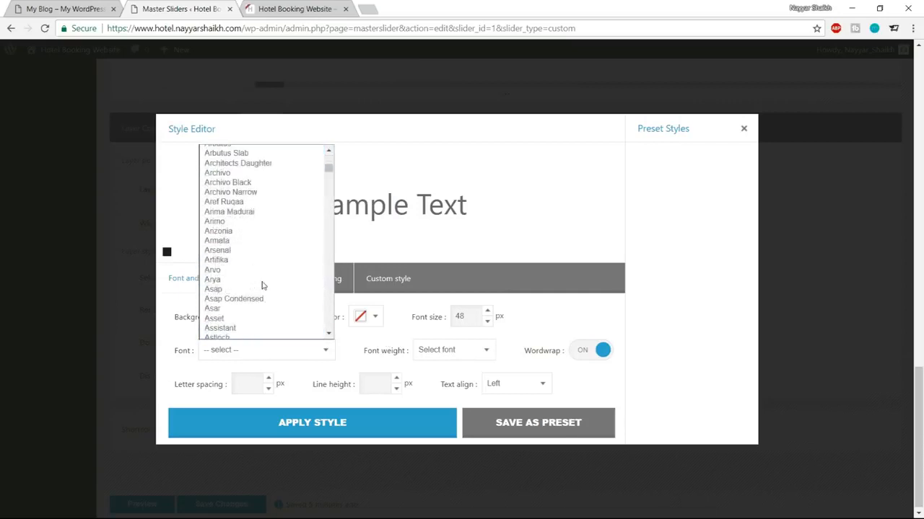
pyautogui.scroll(-10, 262, 286)
pyautogui.scroll(20, 267, 303)
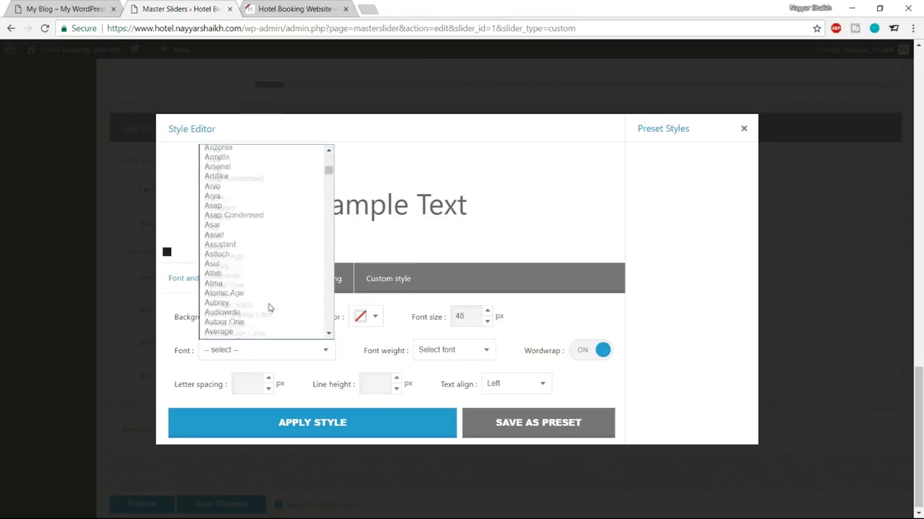
pyautogui.write('open')
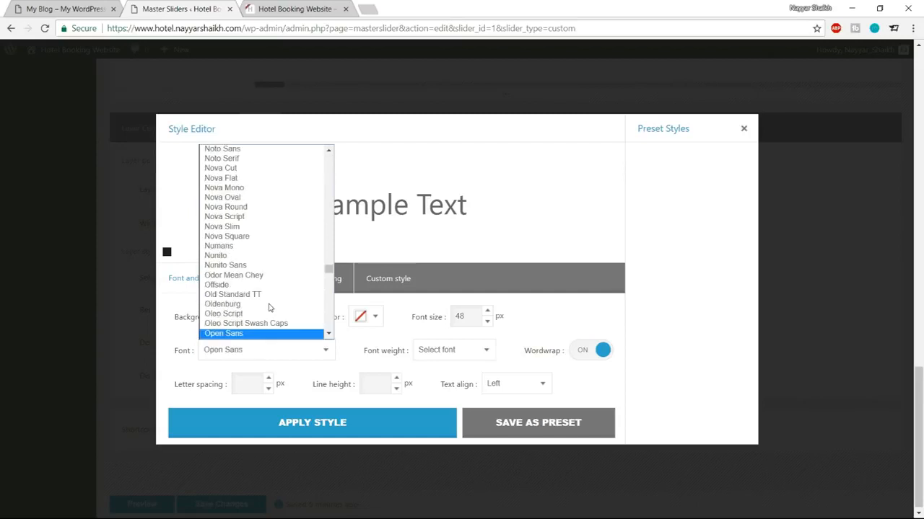
pyautogui.press('Return')
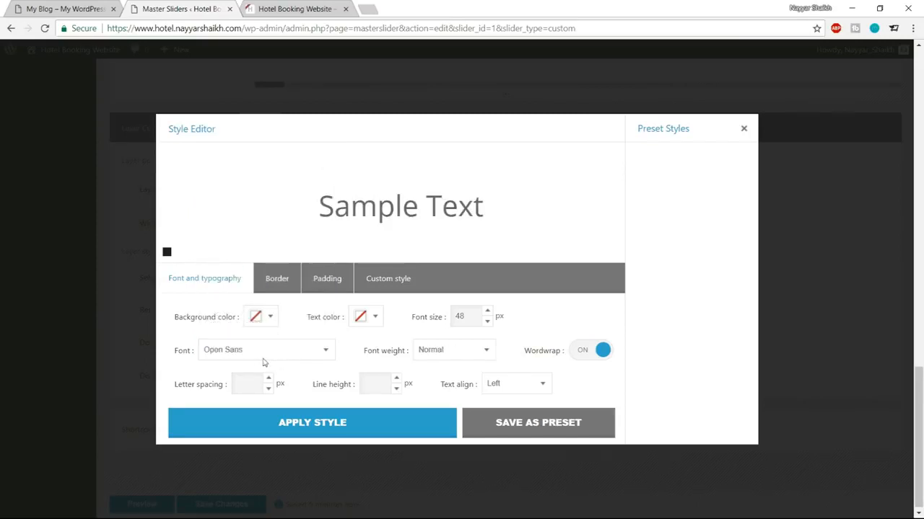
# Step: Set the font weight to 300 and the letter spacing to 3px
pyautogui.click(447, 357)
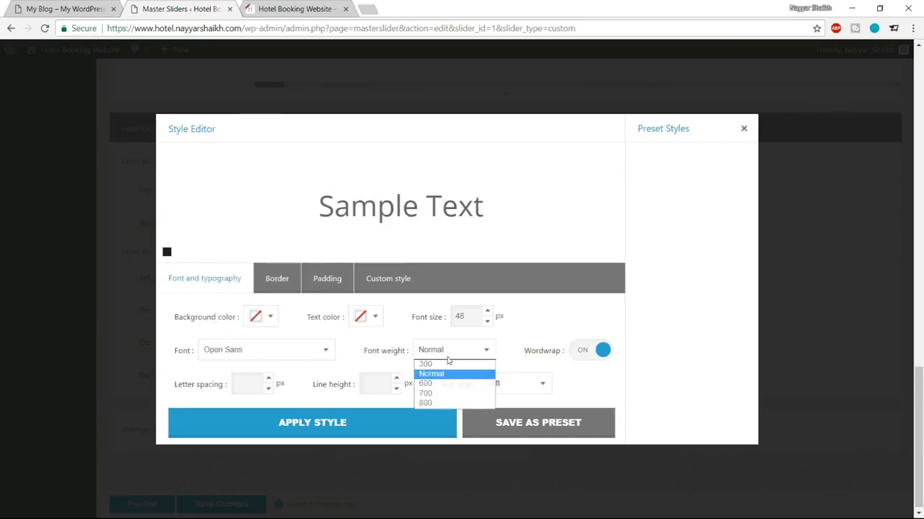
pyautogui.click(391, 353)
pyautogui.click(443, 354)
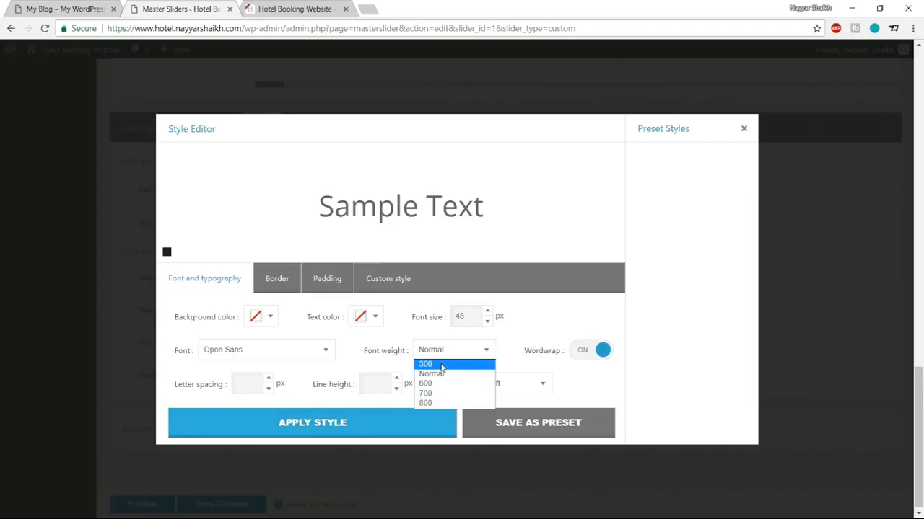
pyautogui.click(442, 365)
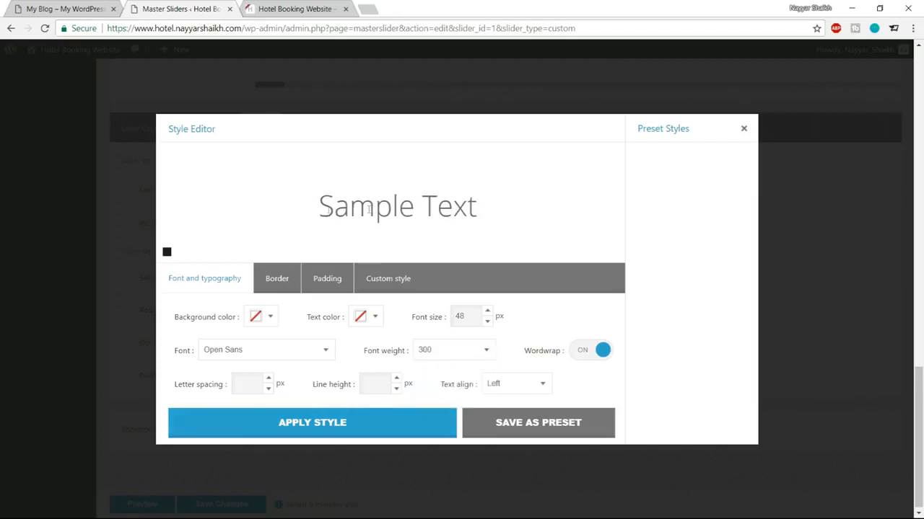
pyautogui.moveTo(318, 208); pyautogui.dragTo(513, 209)
pyautogui.click(509, 210)
pyautogui.click(120, 5)
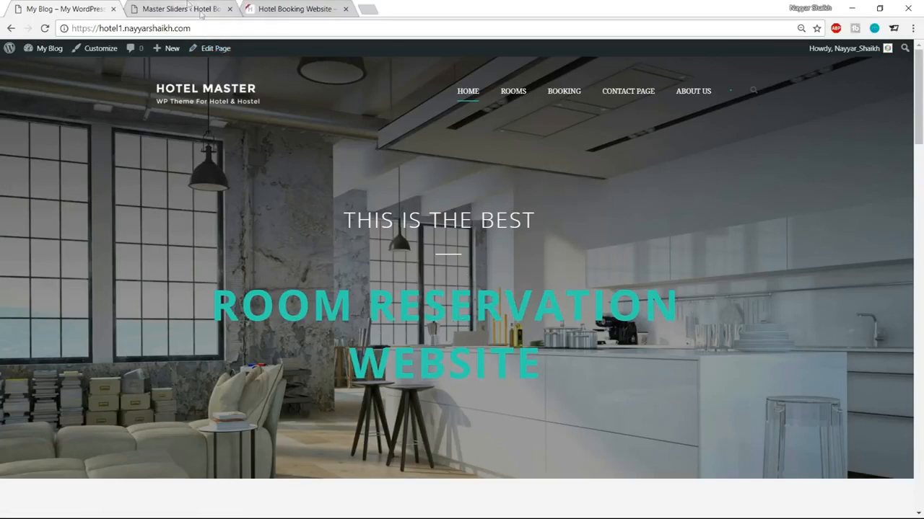
pyautogui.click(193, 8)
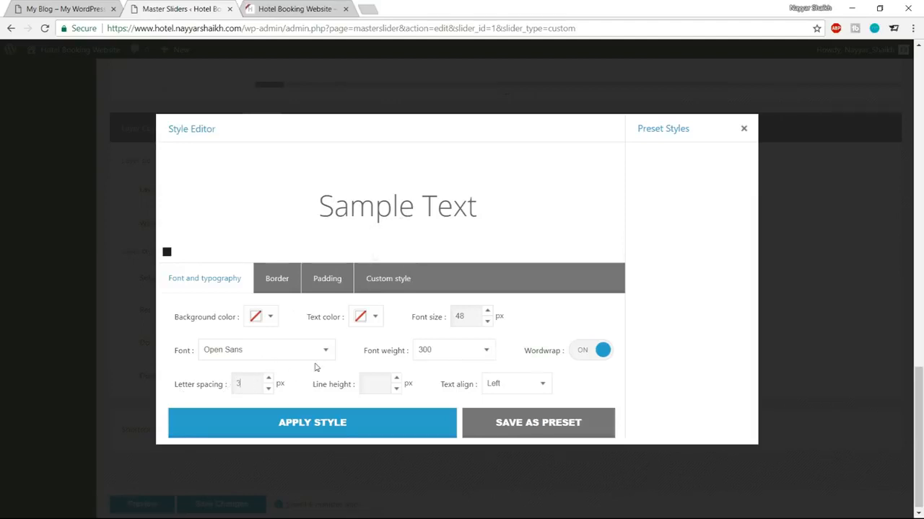
pyautogui.write('3')
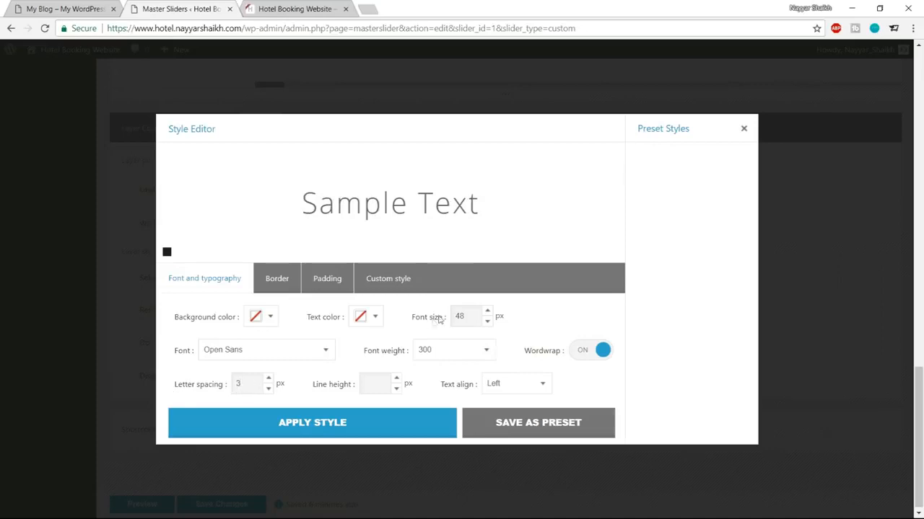
# Step: Make the heading text white and apply the style to the layer
pyautogui.click(69, 9)
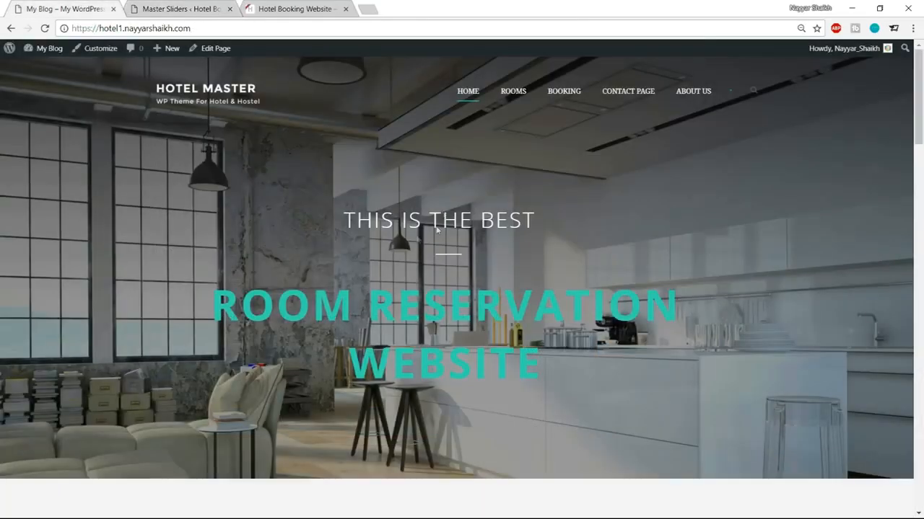
pyautogui.click(207, 5)
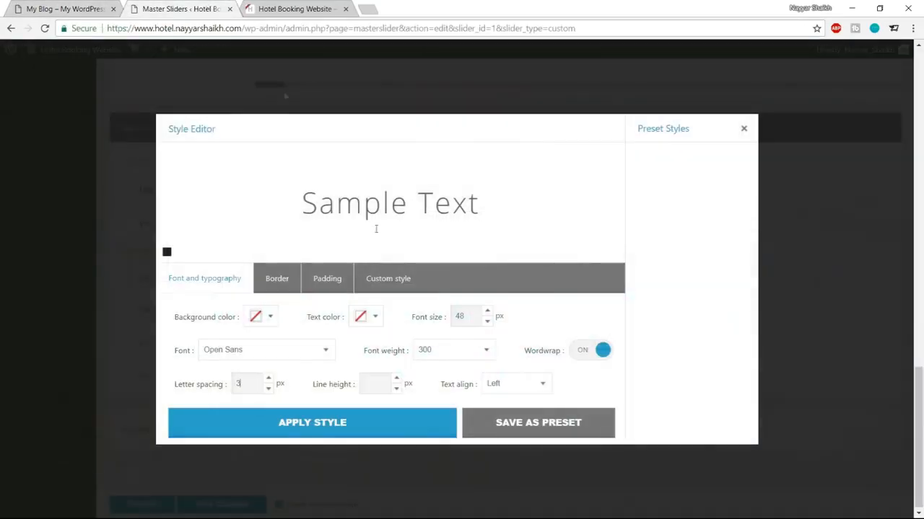
pyautogui.click(374, 317)
pyautogui.moveTo(413, 413); pyautogui.dragTo(319, 305)
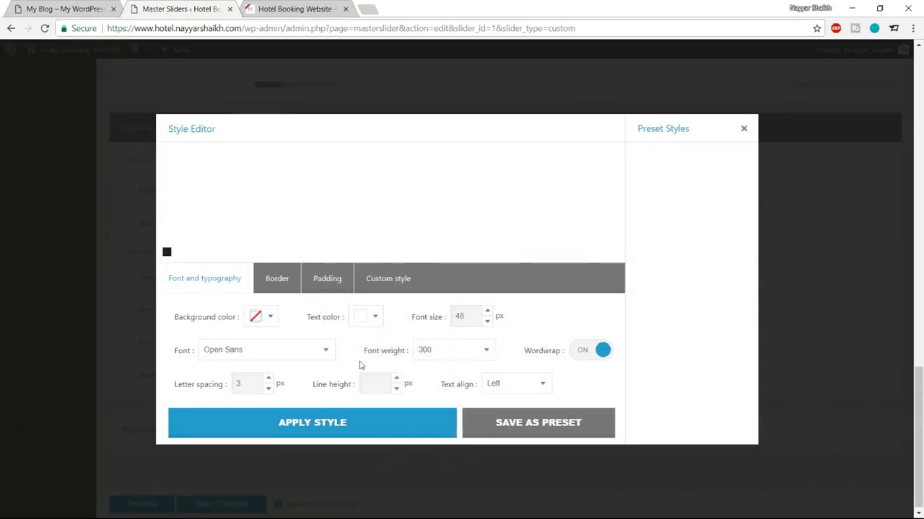
pyautogui.moveTo(289, 194); pyautogui.dragTo(470, 196)
pyautogui.click(501, 200)
pyautogui.click(342, 426)
# Step: Save the slider changes and reload the slider editor
pyautogui.scroll(5, 443, 505)
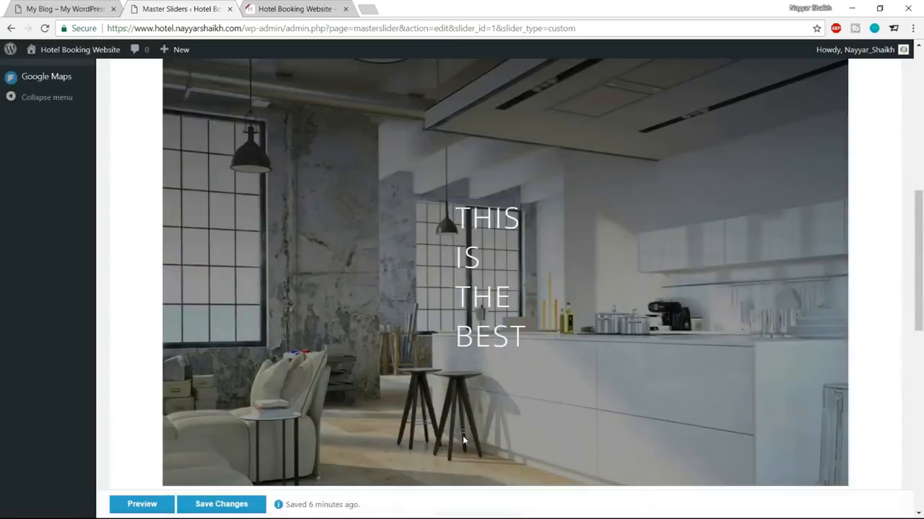
pyautogui.scroll(1, 463, 436)
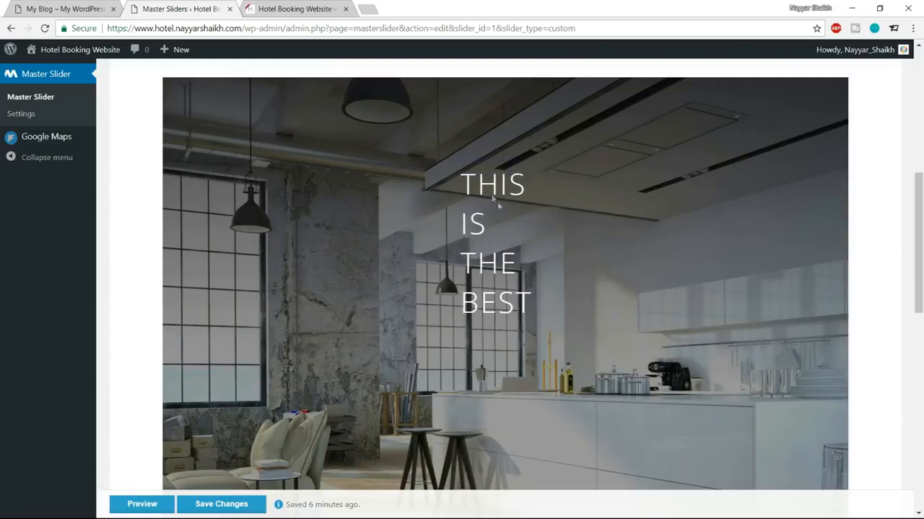
pyautogui.scroll(-2, 492, 198)
pyautogui.click(213, 503)
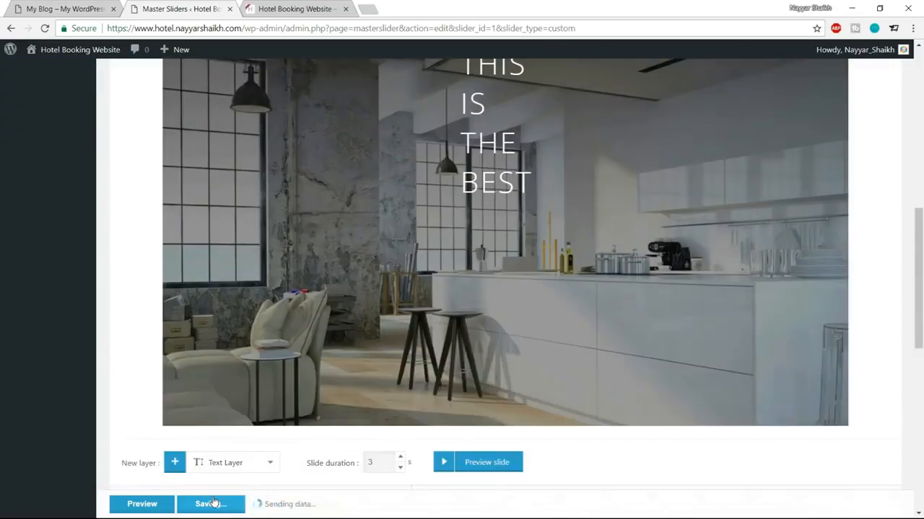
pyautogui.scroll(4, 569, 363)
pyautogui.scroll(-2, 505, 319)
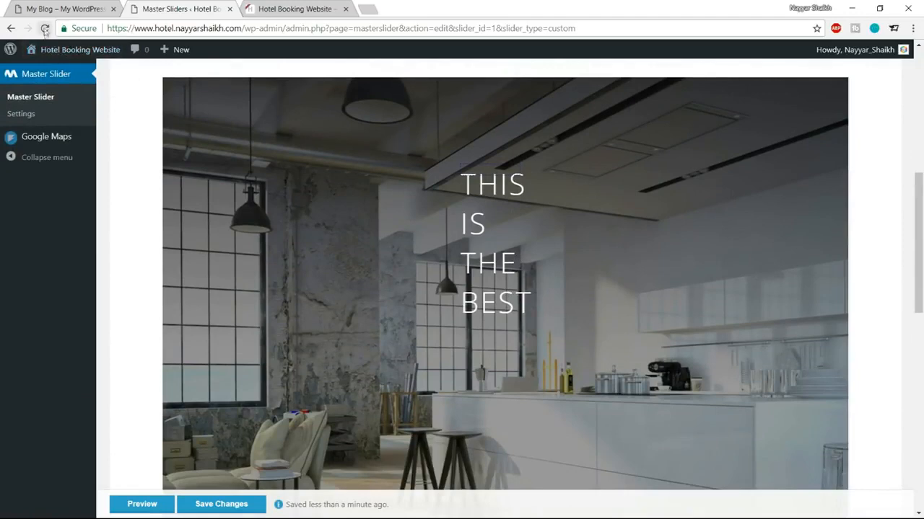
pyautogui.click(44, 29)
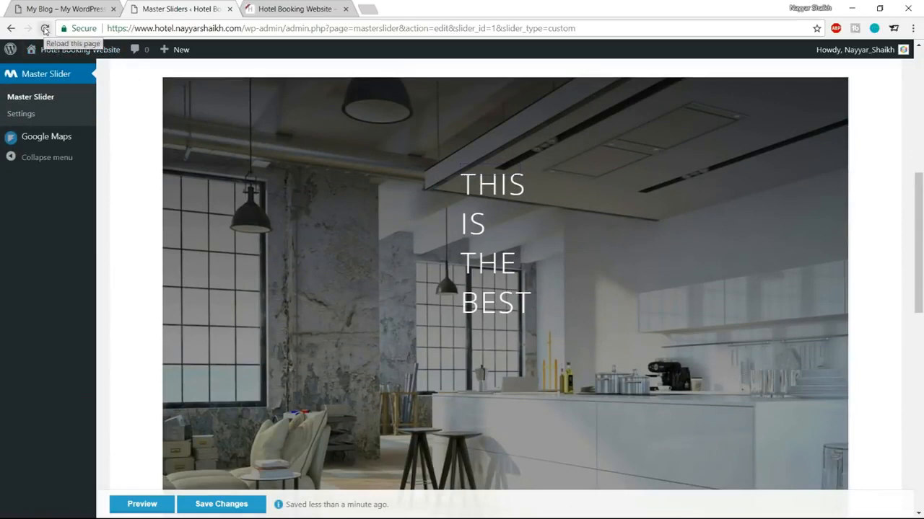
# Step: Drag the THIS IS THE BEST heading toward the middle of the slide
pyautogui.scroll(-1, 703, 247)
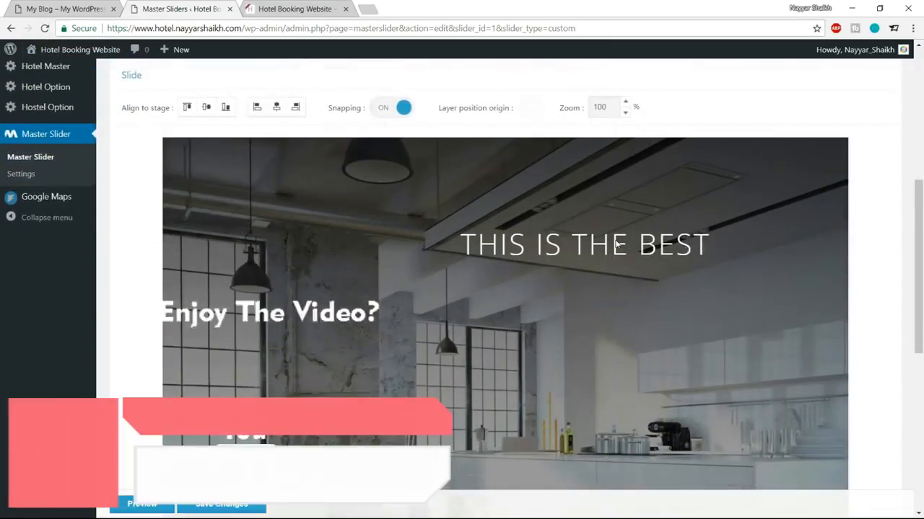
pyautogui.moveTo(579, 247); pyautogui.dragTo(491, 302)
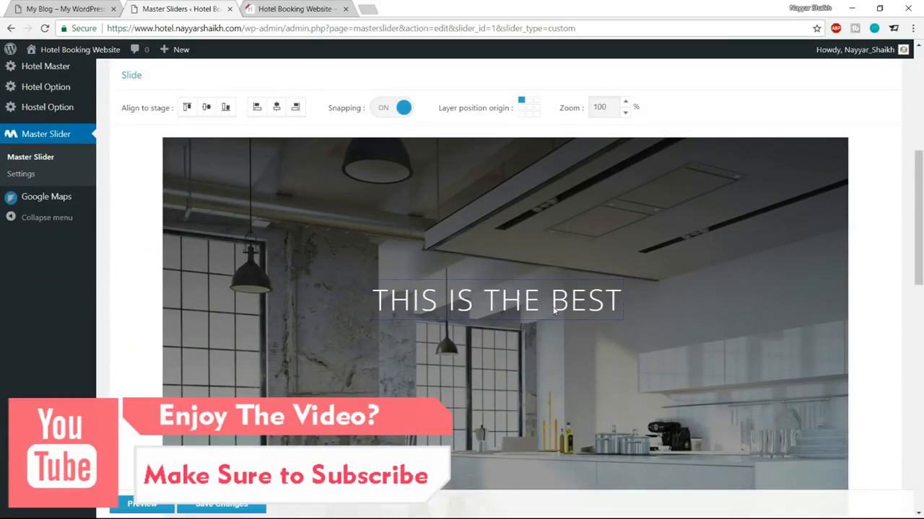
pyautogui.scroll(1, 330, 295)
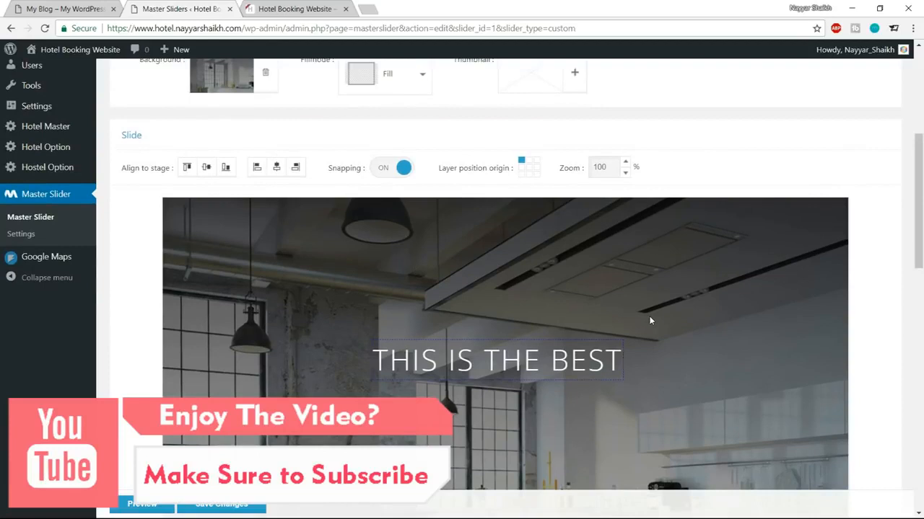
pyautogui.moveTo(123, 169); pyautogui.dragTo(172, 177)
pyautogui.click(154, 185)
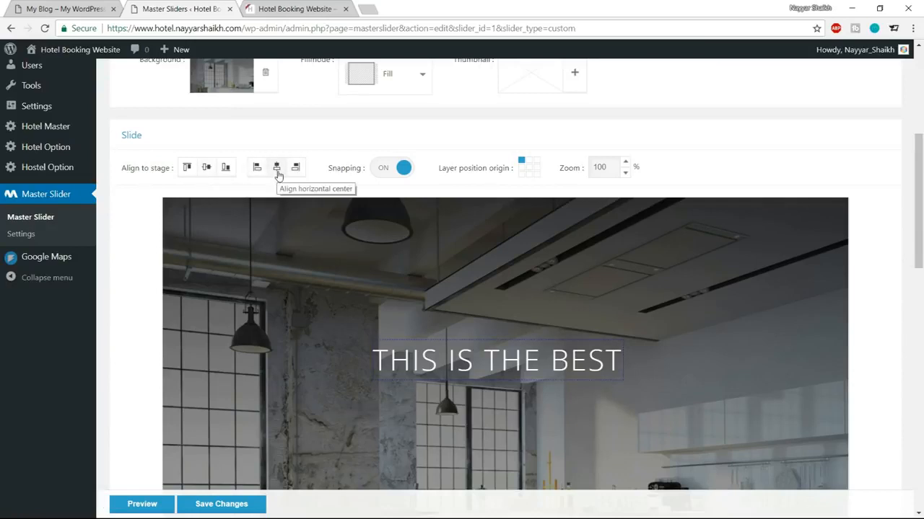
# Step: Centre the heading layer horizontally and vertically, then nudge it slightly up with the arrow keys
pyautogui.click(278, 175)
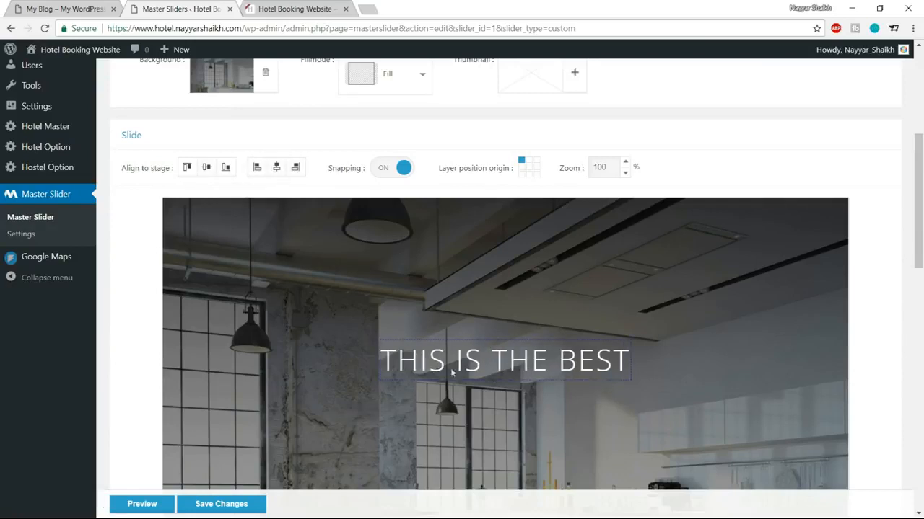
pyautogui.scroll(-1, 453, 372)
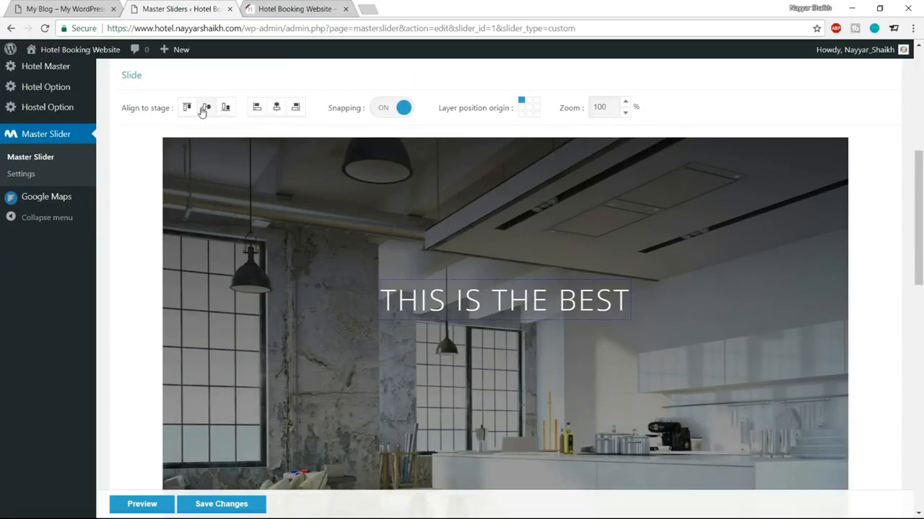
pyautogui.click(205, 108)
pyautogui.scroll(-2, 650, 314)
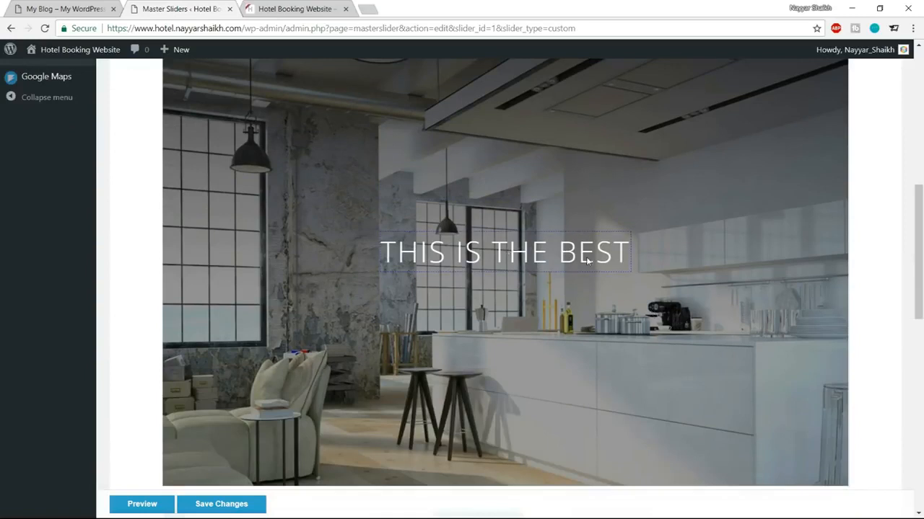
pyautogui.press('Up')
pyautogui.press('Up')
pyautogui.press('Up')
pyautogui.press('Up')
pyautogui.press('Up')
pyautogui.press('Up')
pyautogui.press('Up')
pyautogui.press('Up')
pyautogui.press('Up')
pyautogui.press('Up')
pyautogui.press('Up')
pyautogui.press('Up')
pyautogui.press('Up')
pyautogui.press('Up')
pyautogui.press('Up')
pyautogui.press('Up')
pyautogui.press('Up')
pyautogui.press('Up')
pyautogui.press('Up')
pyautogui.press('Up')
pyautogui.press('Up')
pyautogui.press('Up')
pyautogui.press('Up')
pyautogui.press('Up')
pyautogui.press('Up')
pyautogui.press('Up')
pyautogui.press('Up')
pyautogui.press('Up')
pyautogui.press('Up')
pyautogui.press('Up')
pyautogui.press('Up')
pyautogui.press('Up')
pyautogui.press('Up')
pyautogui.press('Up')
pyautogui.press('Up')
pyautogui.press('Up')
pyautogui.press('Up')
pyautogui.press('Up')
pyautogui.press('Up')
pyautogui.press('Up')
pyautogui.press('Up')
pyautogui.press('Up')
pyautogui.press('Up')
pyautogui.press('Up')
pyautogui.press('Up')
pyautogui.press('Up')
pyautogui.press('Up')
pyautogui.press('Up')
pyautogui.press('Up')
pyautogui.press('Up')
pyautogui.press('Up')
pyautogui.press('Up')
pyautogui.press('Up')
pyautogui.press('Up')
pyautogui.press('Up')
pyautogui.press('Up')
pyautogui.press('Up')
pyautogui.press('Up')
pyautogui.press('Up')
pyautogui.press('Up')
pyautogui.press('Down')
pyautogui.press('Down')
pyautogui.press('Down')
pyautogui.press('Down')
pyautogui.press('Down')
pyautogui.press('Down')
pyautogui.press('Down')
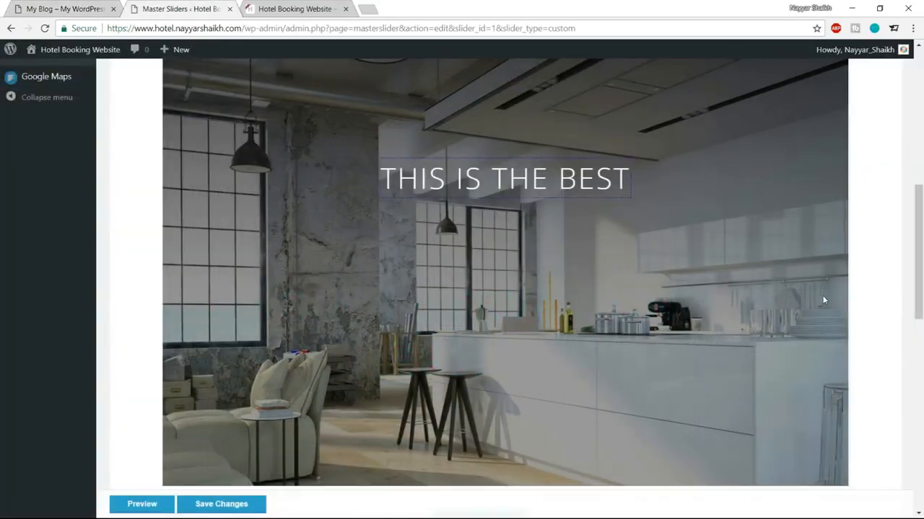
# Step: Add another text layer, select it, and erase its Lorem Ipsum content
pyautogui.scroll(-3, 822, 299)
pyautogui.scroll(-4, 823, 300)
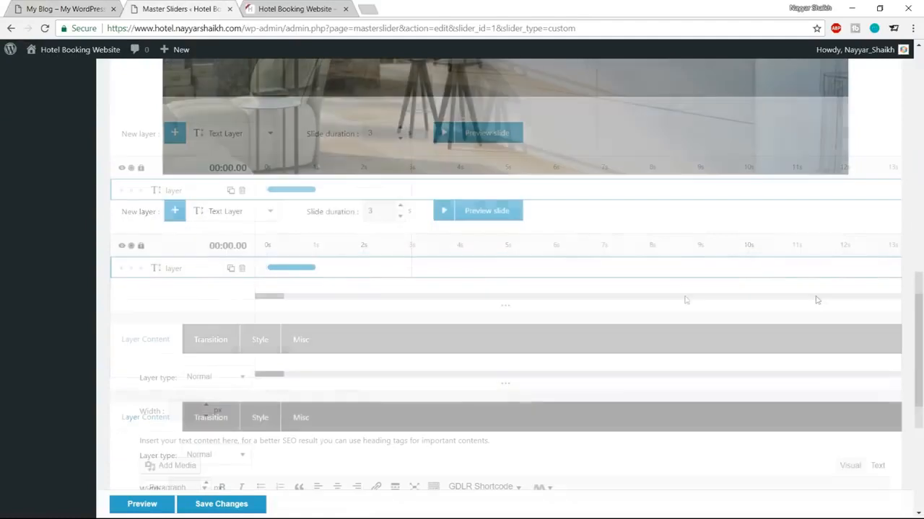
pyautogui.scroll(1, 244, 161)
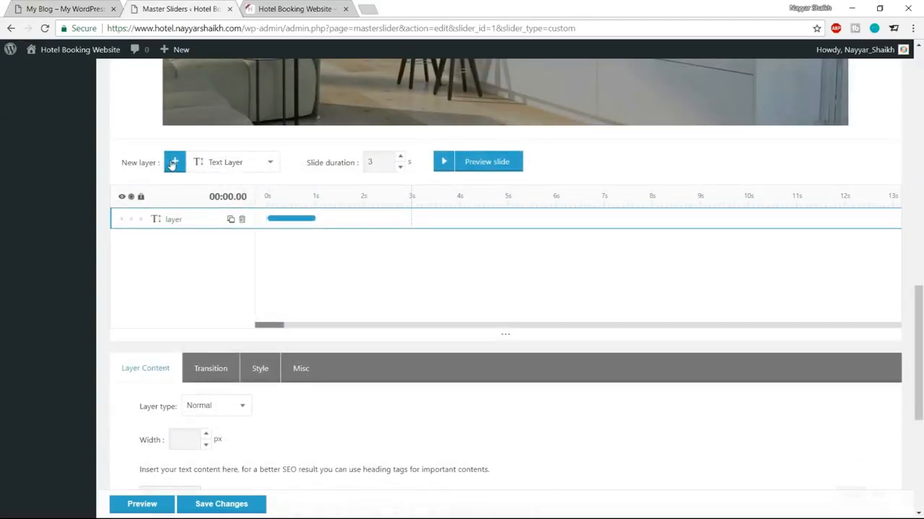
pyautogui.click(173, 164)
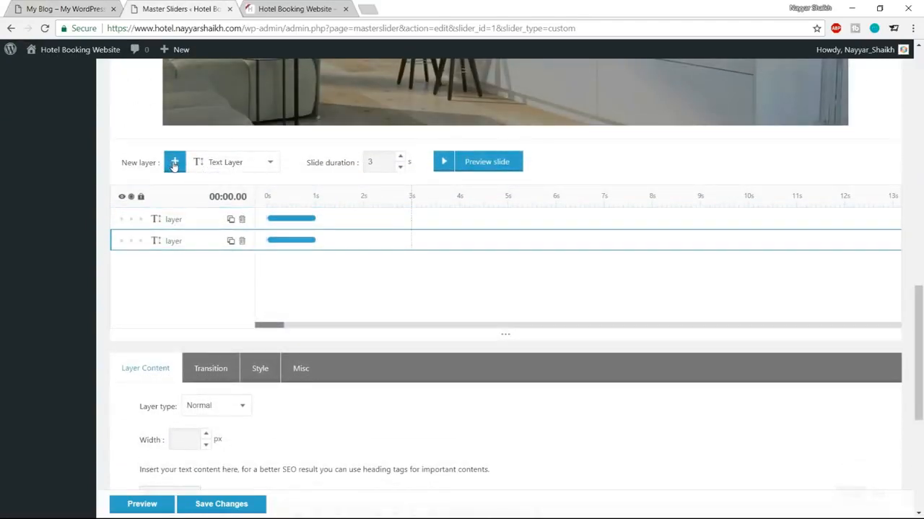
pyautogui.click(165, 220)
pyautogui.scroll(4, 446, 147)
pyautogui.scroll(-8, 340, 267)
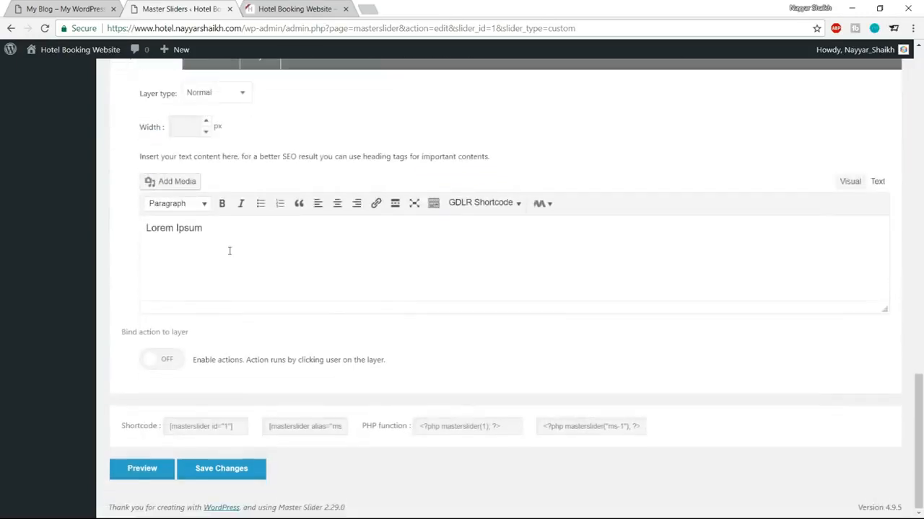
pyautogui.moveTo(229, 251); pyautogui.dragTo(126, 236)
pyautogui.scroll(2, 245, 244)
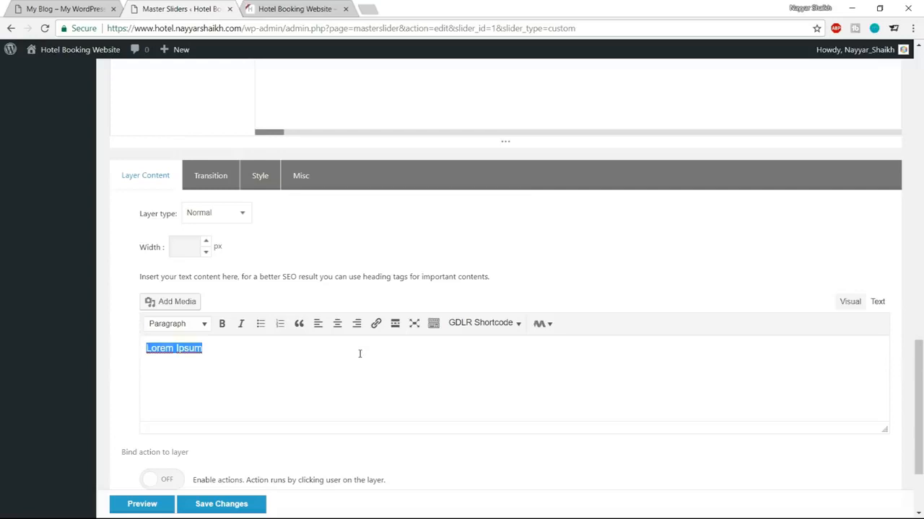
pyautogui.press('BackSpace')
# Step: Give the second layer a white background colour in the Style Editor and apply it
pyautogui.click(255, 179)
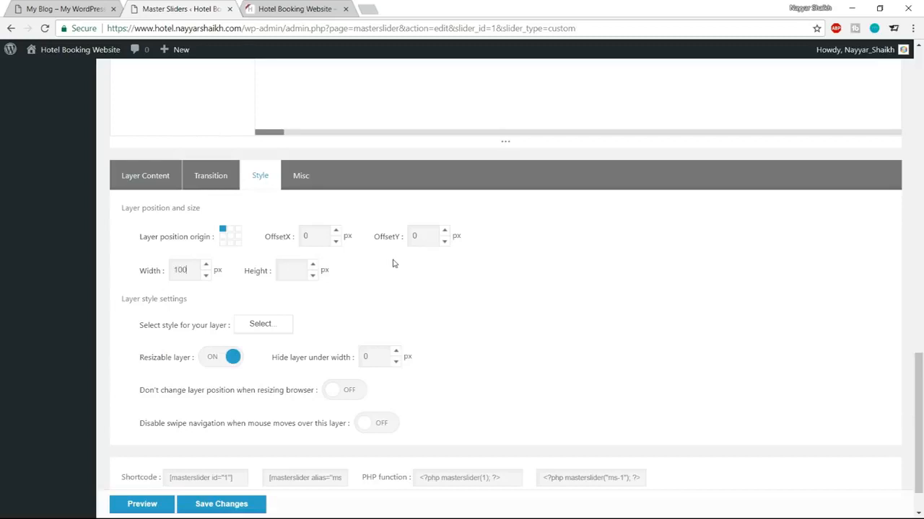
pyautogui.scroll(4, 374, 310)
pyautogui.scroll(3, 374, 310)
pyautogui.scroll(-7, 375, 310)
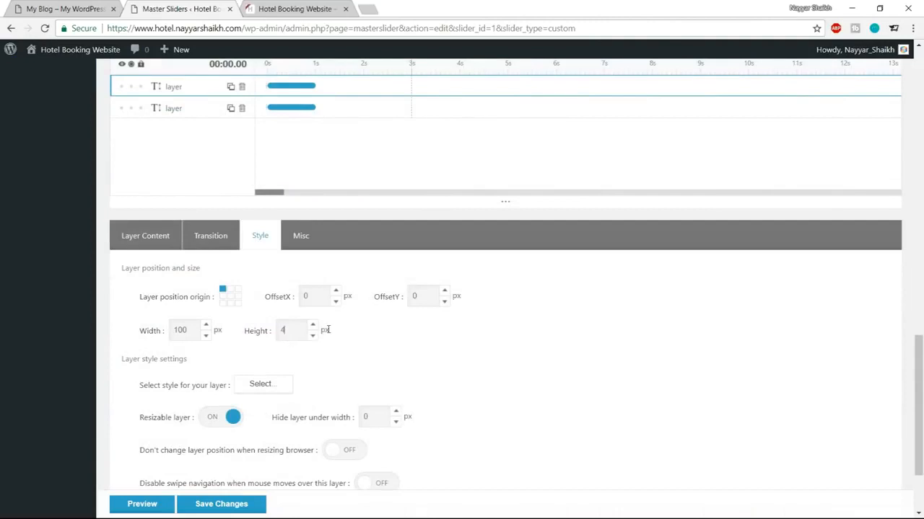
pyautogui.scroll(-1, 441, 359)
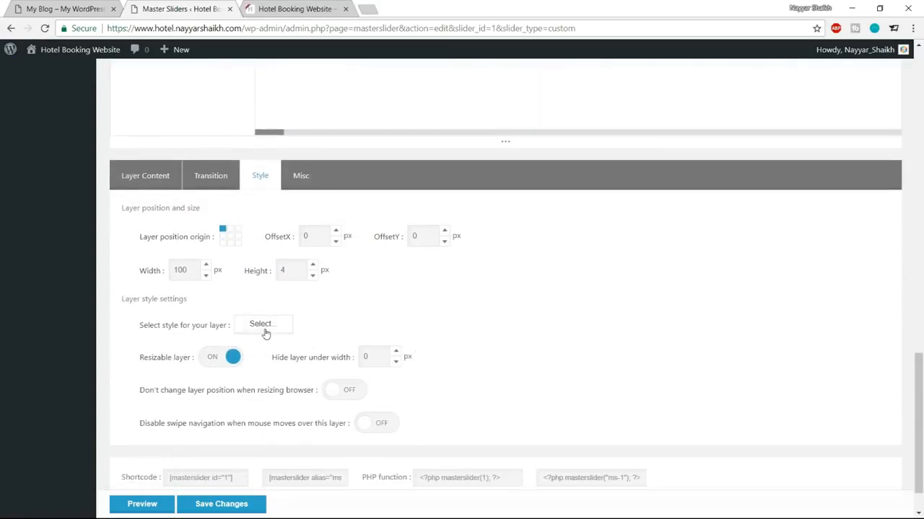
pyautogui.click(262, 324)
pyautogui.click(262, 322)
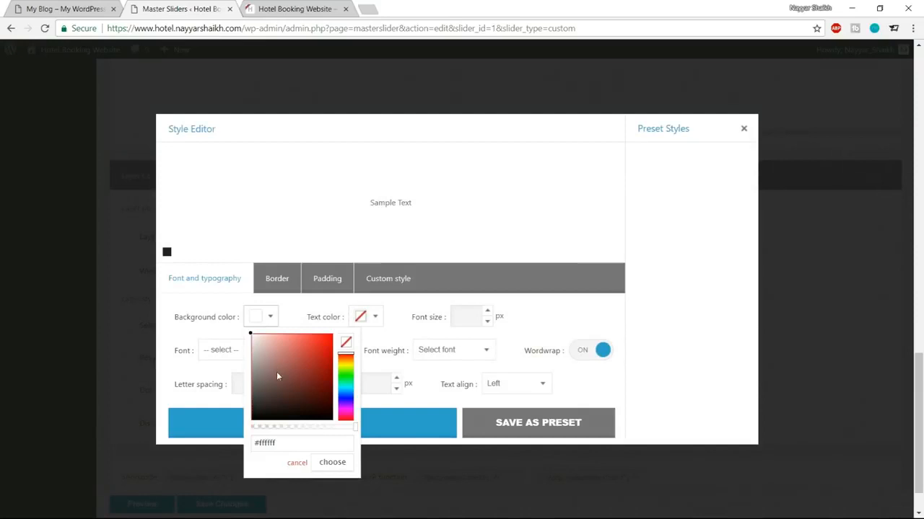
pyautogui.click(261, 320)
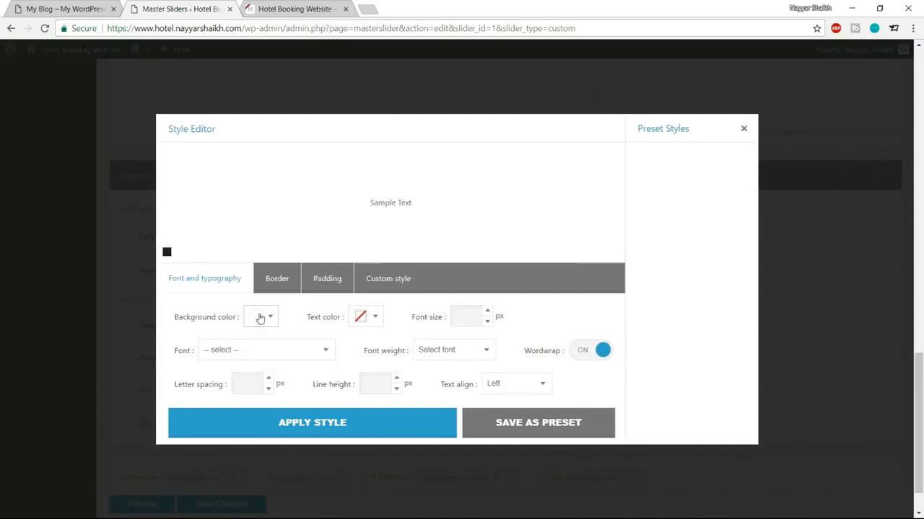
pyautogui.click(309, 423)
pyautogui.scroll(10, 433, 411)
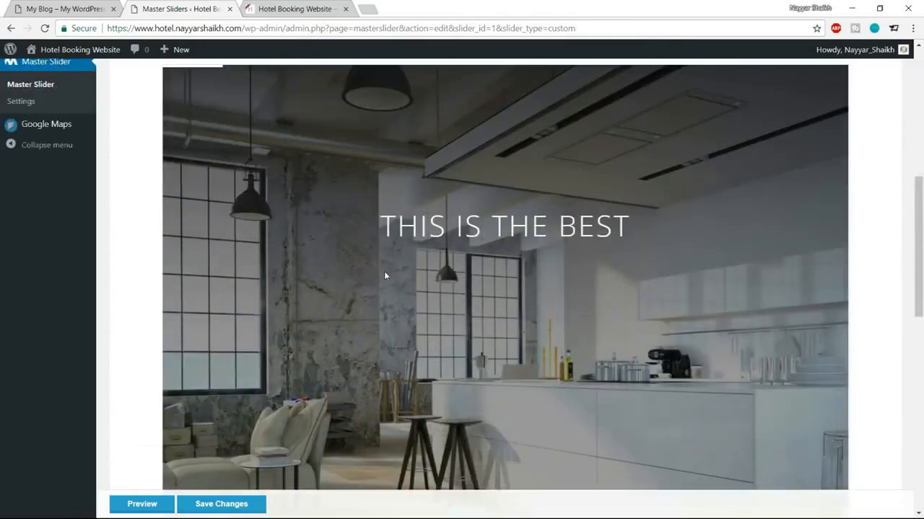
# Step: Move the white line layer just below THIS IS THE BEST
pyautogui.scroll(3, 384, 275)
pyautogui.scroll(-2, 356, 262)
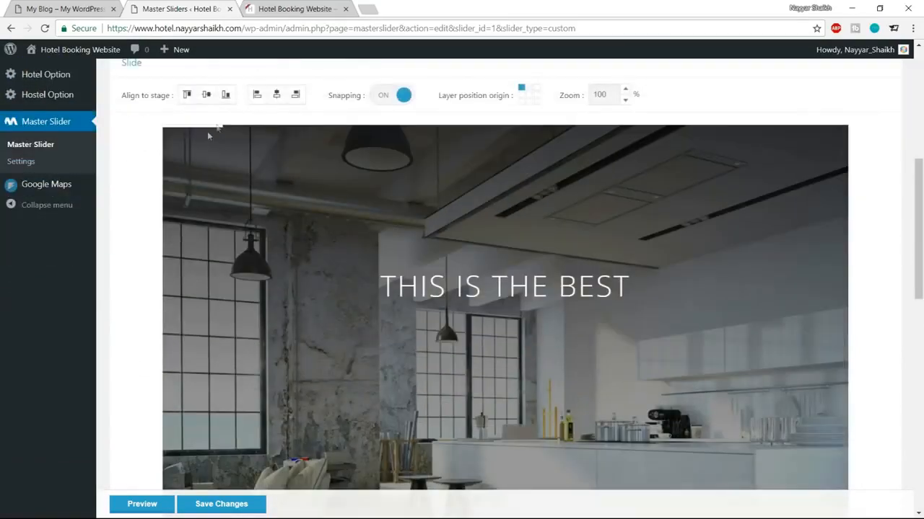
pyautogui.moveTo(201, 129); pyautogui.dragTo(502, 335)
pyautogui.scroll(-2, 502, 338)
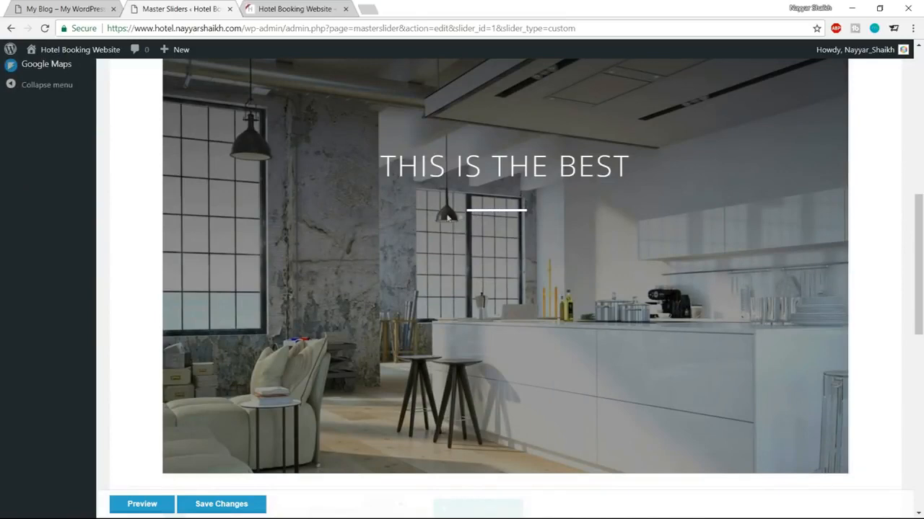
pyautogui.scroll(-4, 206, 368)
pyautogui.scroll(-5, 217, 360)
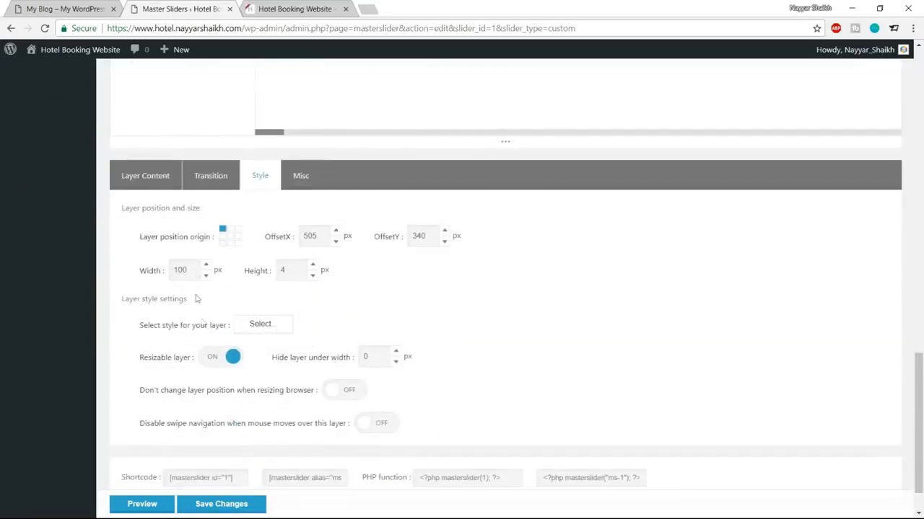
# Step: Set the line layer's width to 100 px in its position and size settings
pyautogui.doubleClick(193, 270)
pyautogui.write('5')
pyautogui.scroll(9, 497, 404)
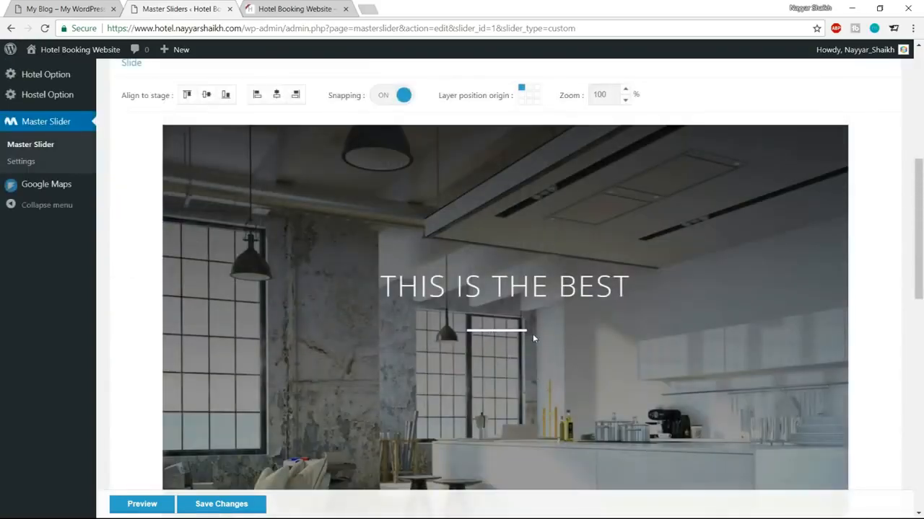
pyautogui.scroll(-5, 505, 336)
pyautogui.scroll(-4, 521, 337)
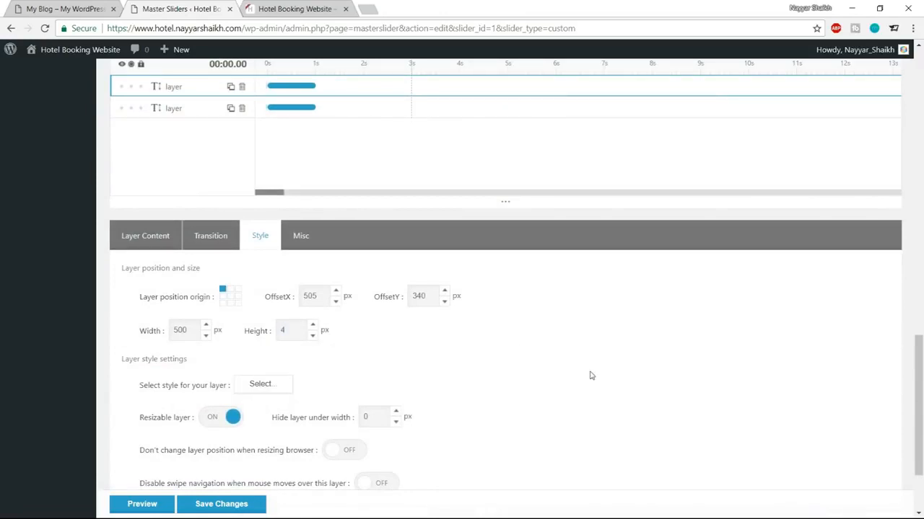
pyautogui.scroll(8, 591, 375)
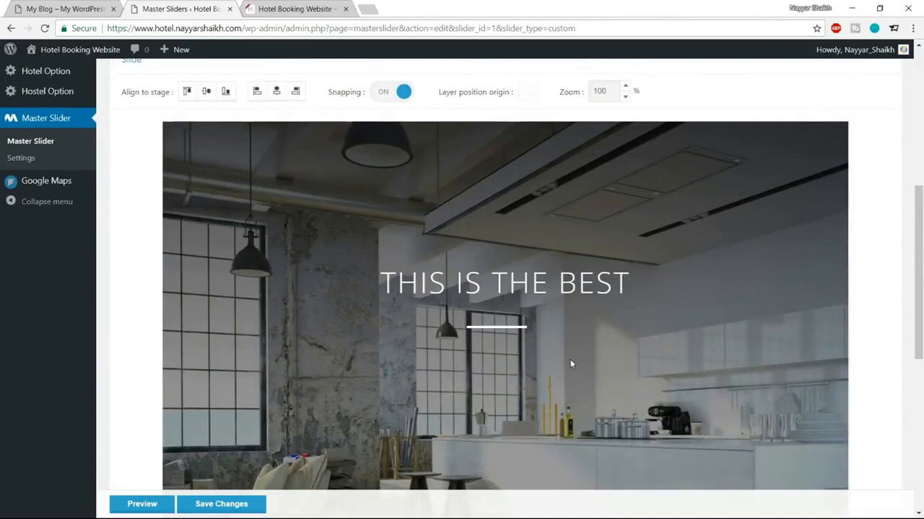
pyautogui.scroll(-5, 570, 359)
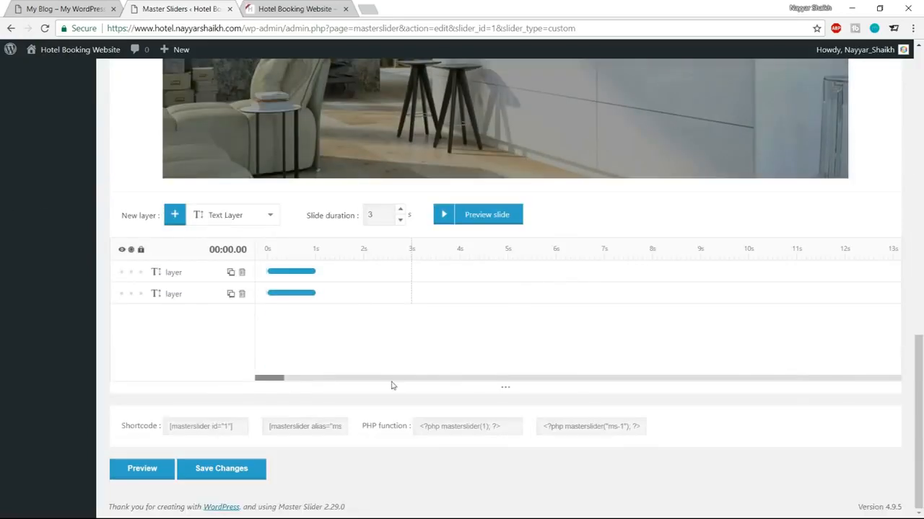
pyautogui.scroll(8, 457, 305)
pyautogui.scroll(-5, 566, 350)
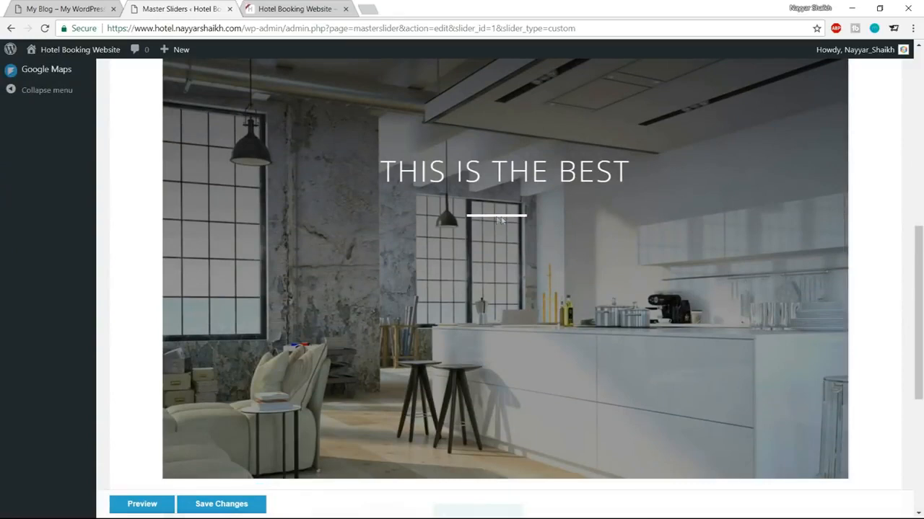
pyautogui.scroll(-4, 503, 219)
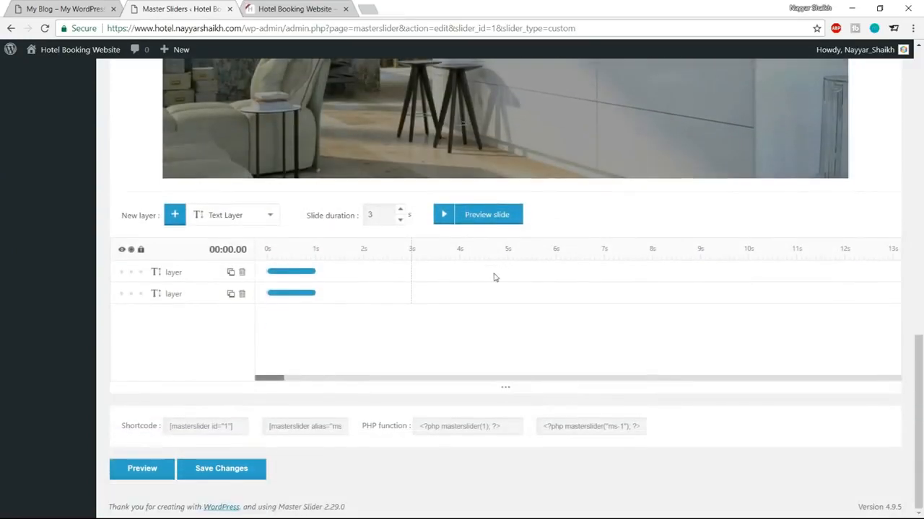
pyautogui.click(168, 274)
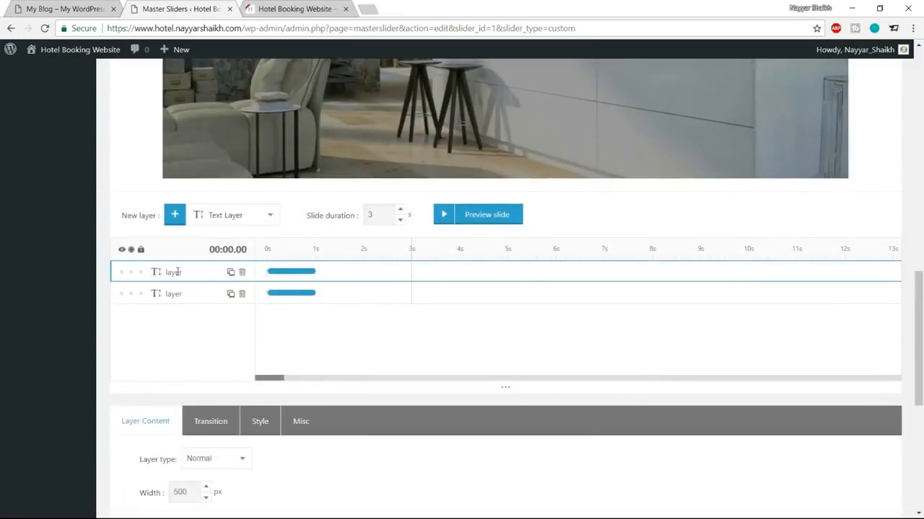
pyautogui.scroll(-3, 289, 310)
pyautogui.click(259, 244)
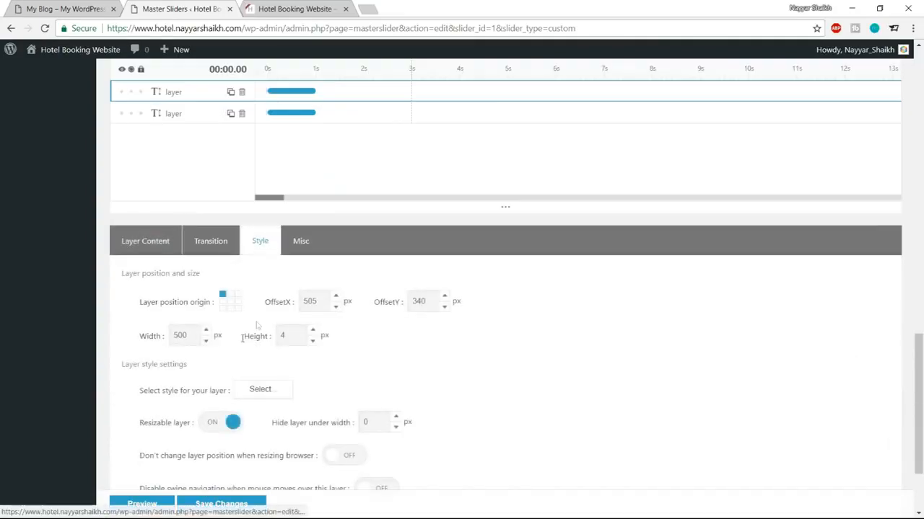
pyautogui.doubleClick(171, 337)
pyautogui.write('1')
# Step: Save the slider and view the live site's front page
pyautogui.scroll(8, 148, 339)
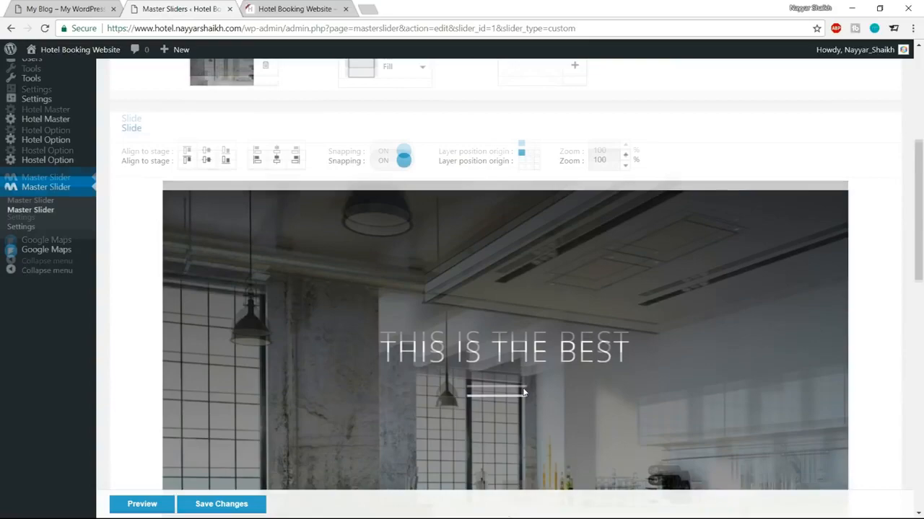
pyautogui.scroll(-10, 548, 399)
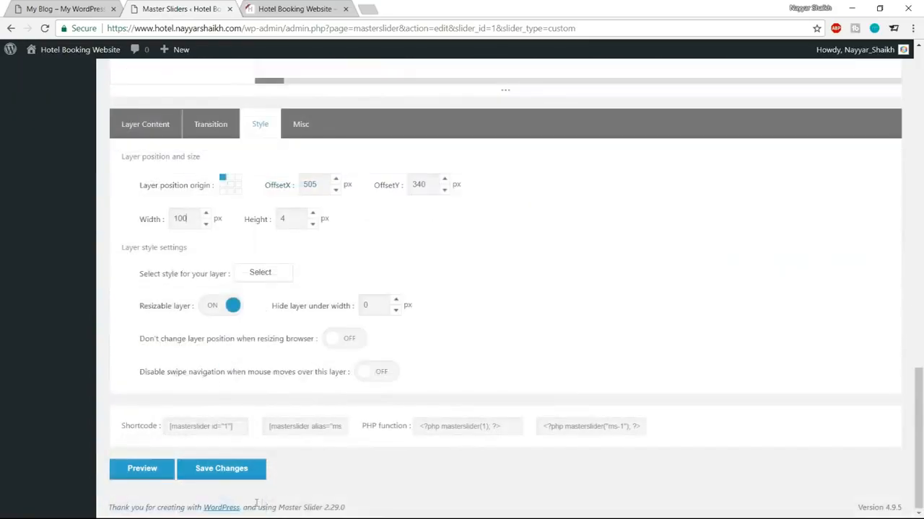
pyautogui.click(237, 468)
pyautogui.scroll(10, 626, 313)
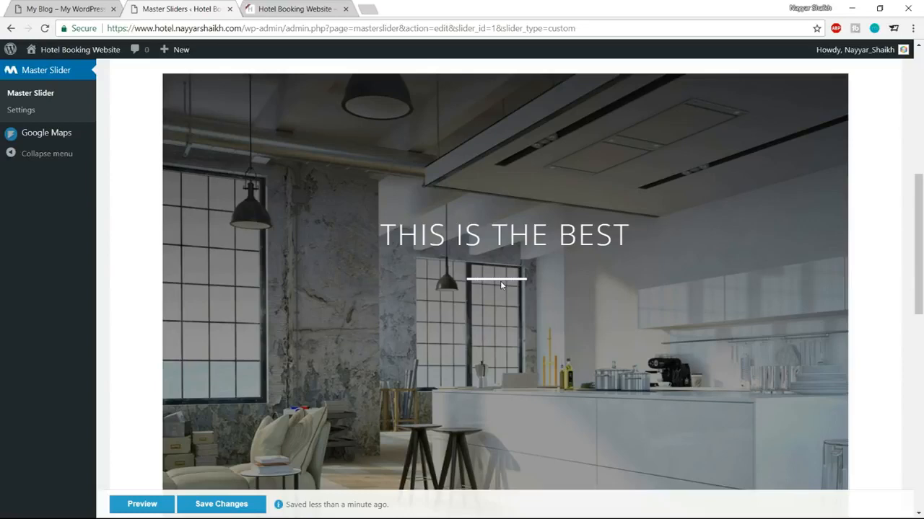
pyautogui.click(68, 9)
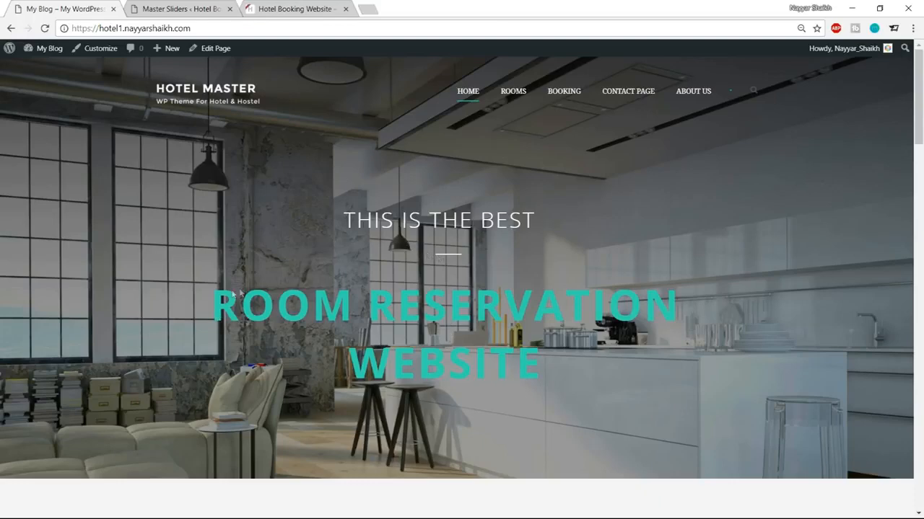
# Step: Back in the slider editor, add a third text layer and show its Layer Content settings
pyautogui.click(206, 8)
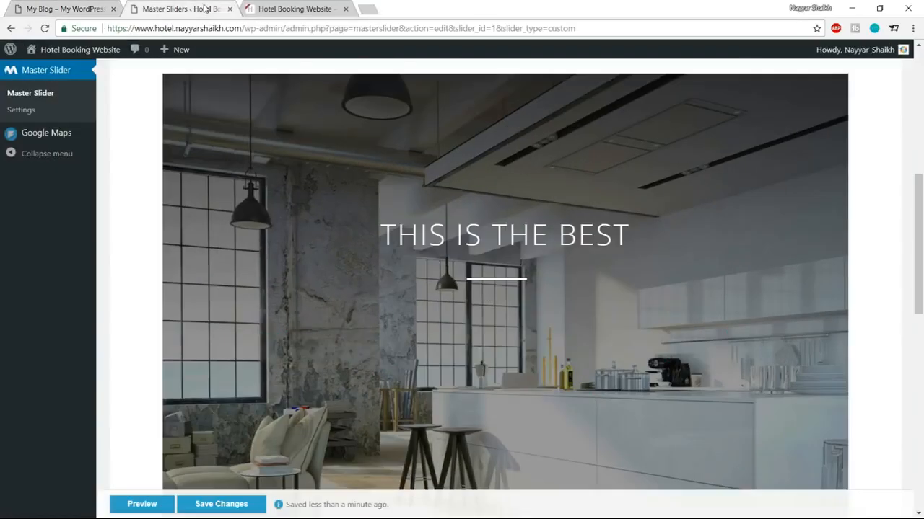
pyautogui.scroll(-6, 565, 196)
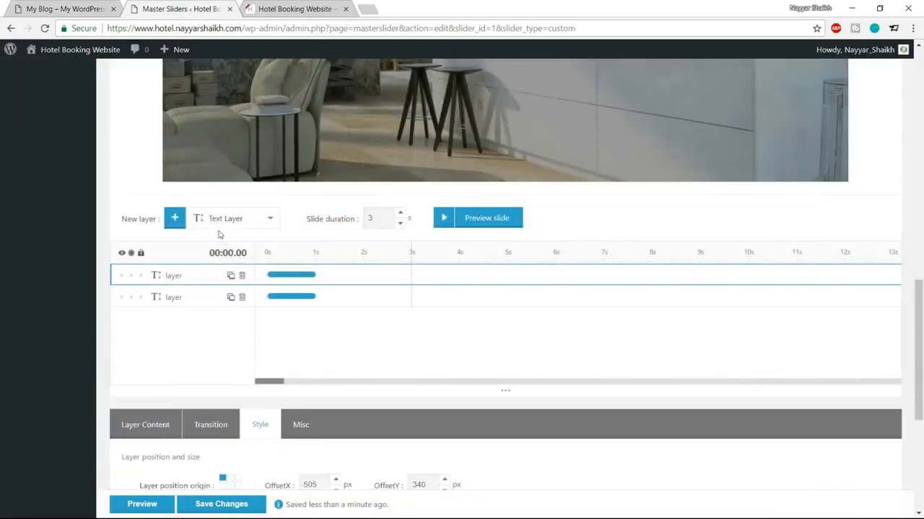
pyautogui.click(175, 219)
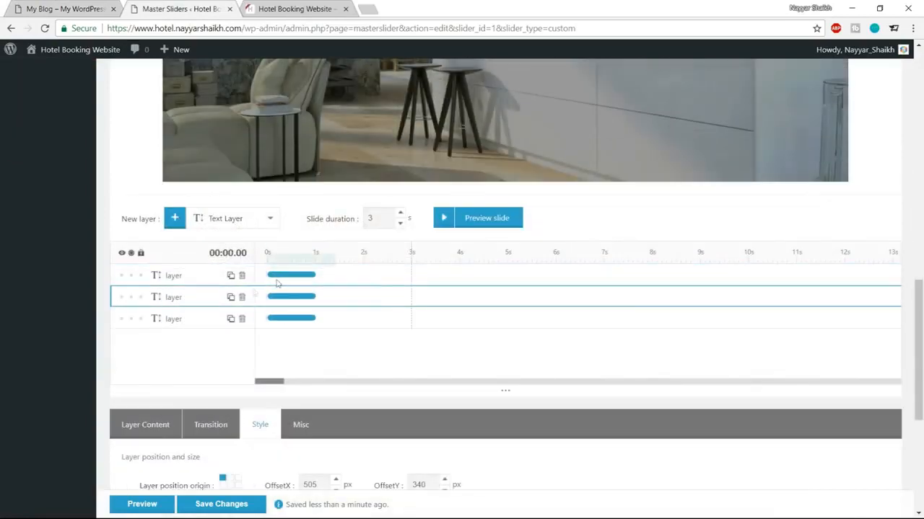
pyautogui.click(130, 276)
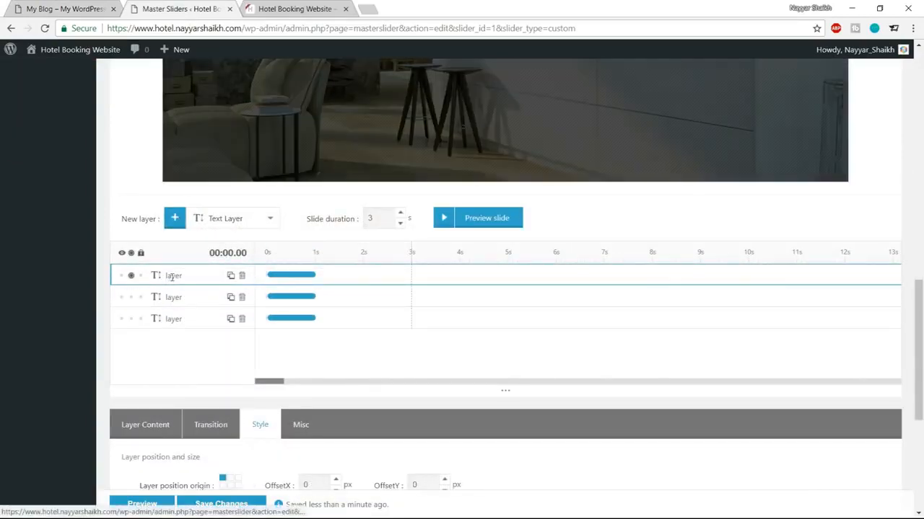
pyautogui.scroll(-4, 304, 288)
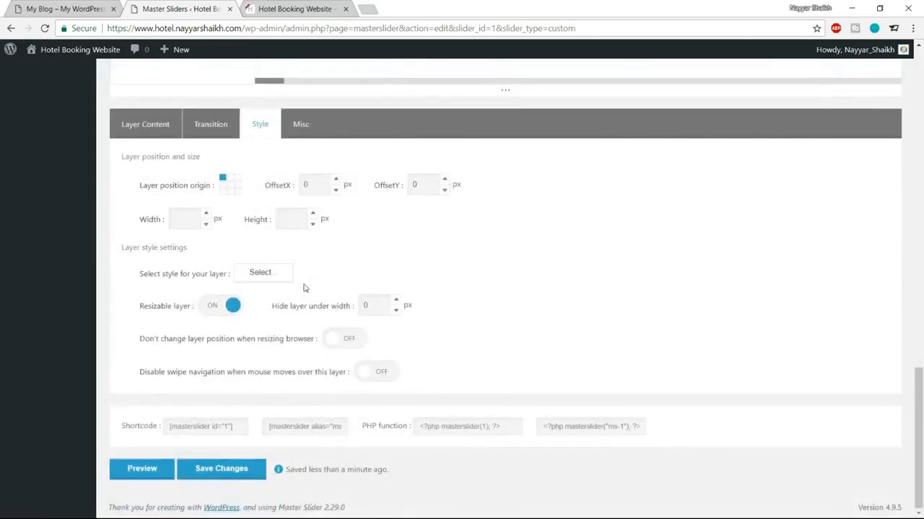
pyautogui.click(153, 129)
# Step: Change the third layer's text to ROOM RESERVATION WEBSITE and begin setting a custom hex text colour
pyautogui.moveTo(242, 295); pyautogui.dragTo(111, 287)
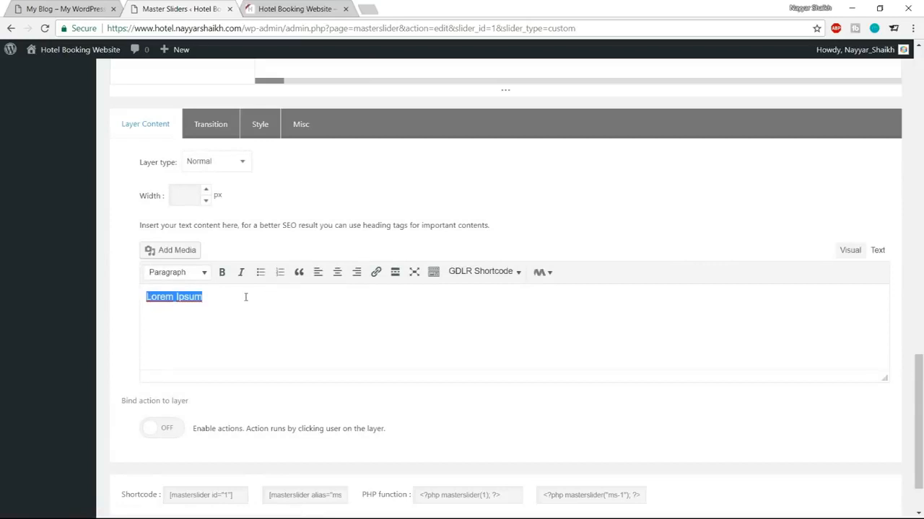
pyautogui.write('ROOM RESERVATION WEBSITE')
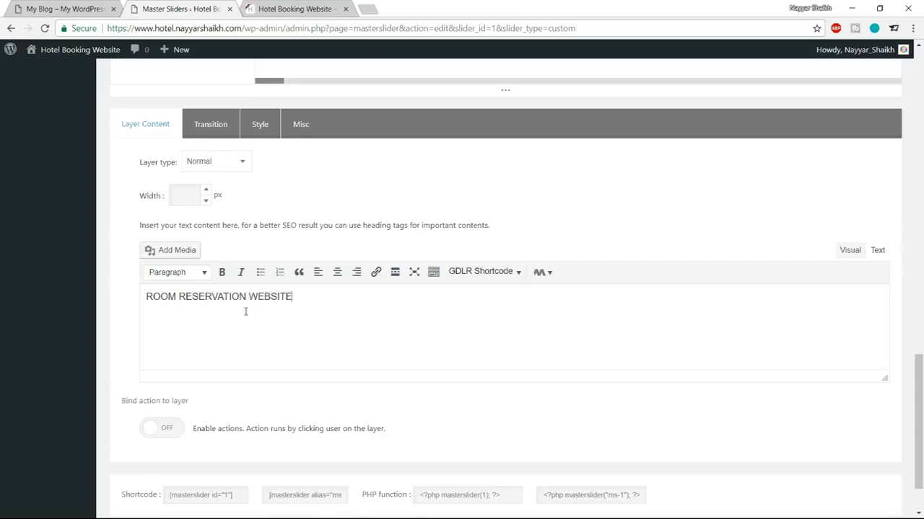
pyautogui.click(258, 125)
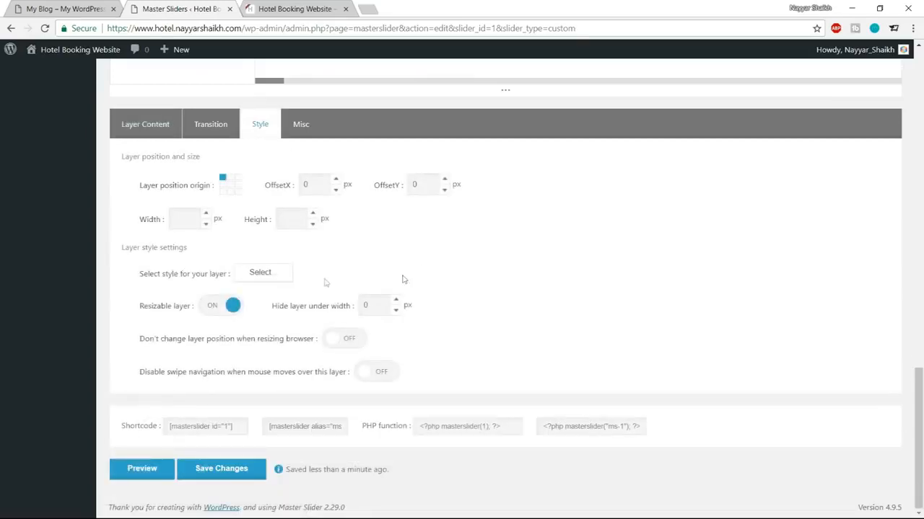
pyautogui.click(258, 274)
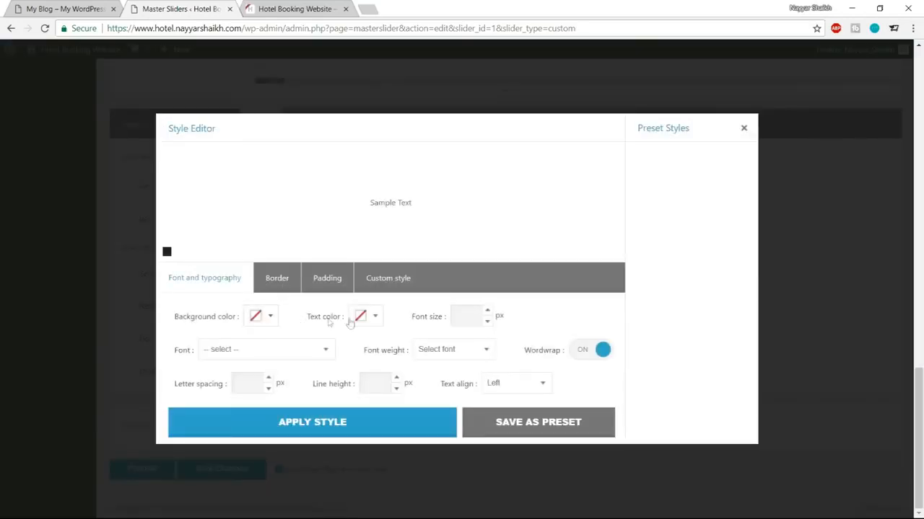
pyautogui.click(373, 318)
pyautogui.click(404, 440)
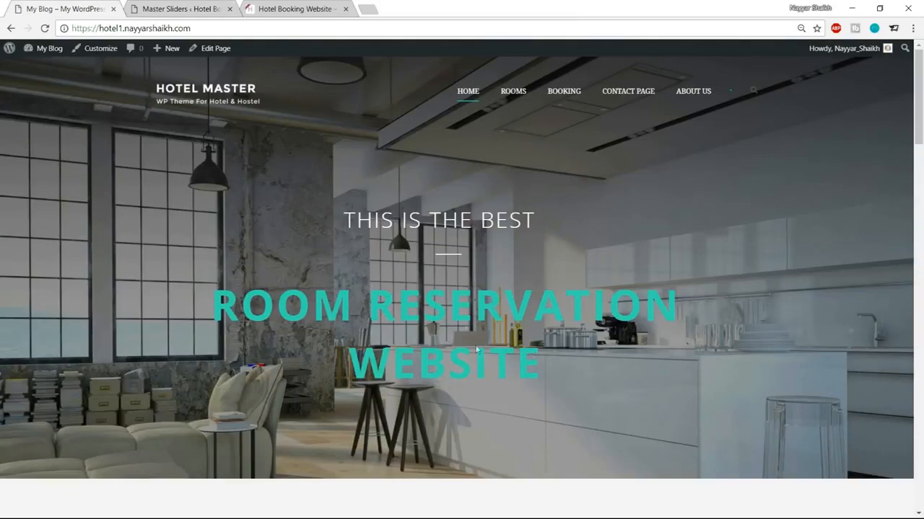
pyautogui.scroll(-8, 462, 354)
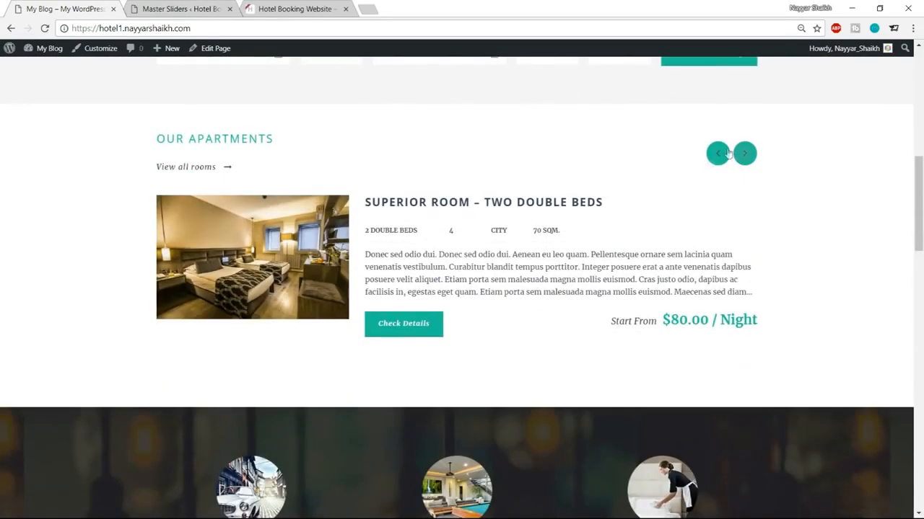
pyautogui.scroll(-9, 412, 346)
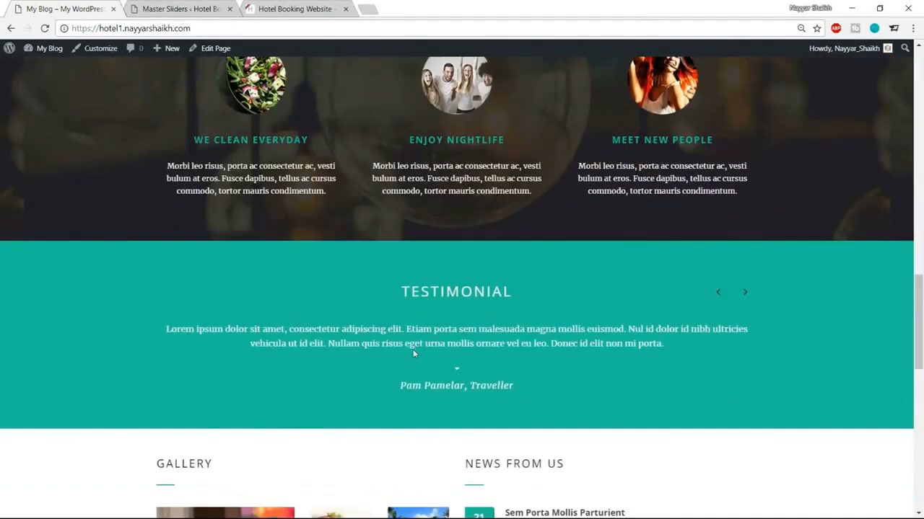
pyautogui.scroll(-8, 760, 332)
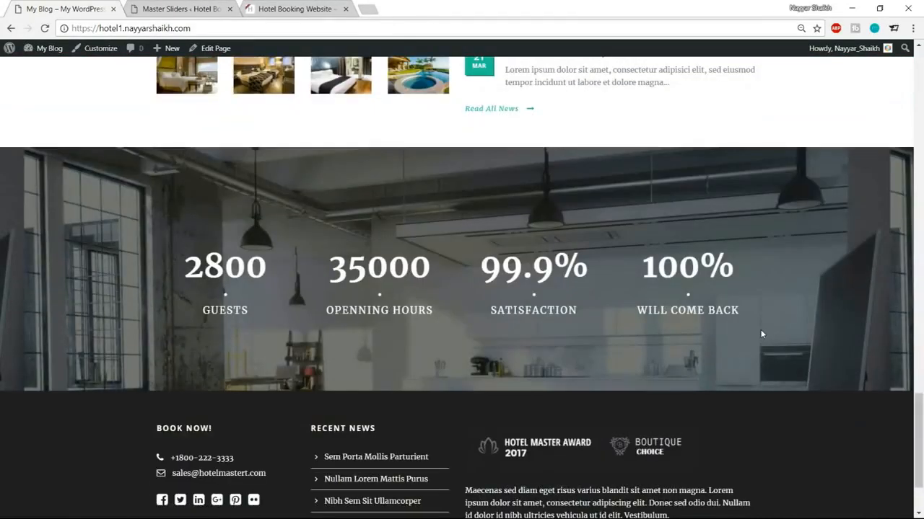
pyautogui.scroll(8, 761, 334)
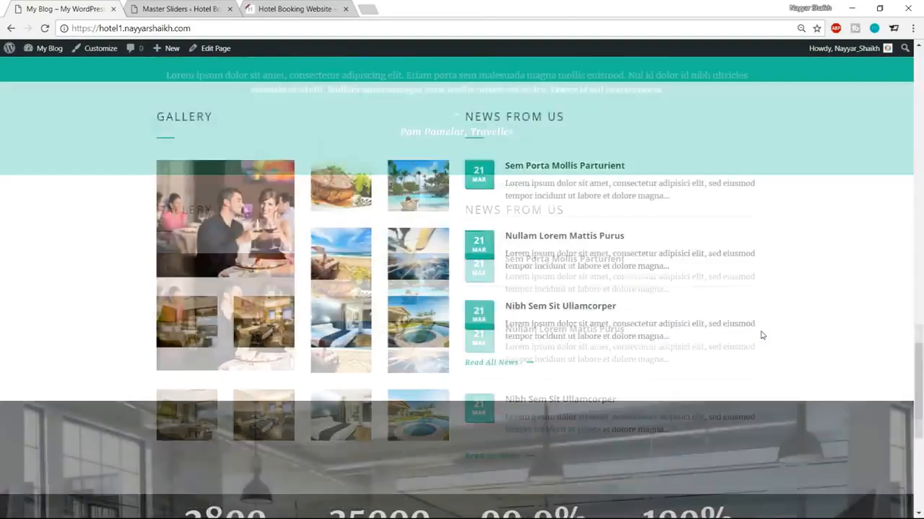
pyautogui.scroll(12, 761, 334)
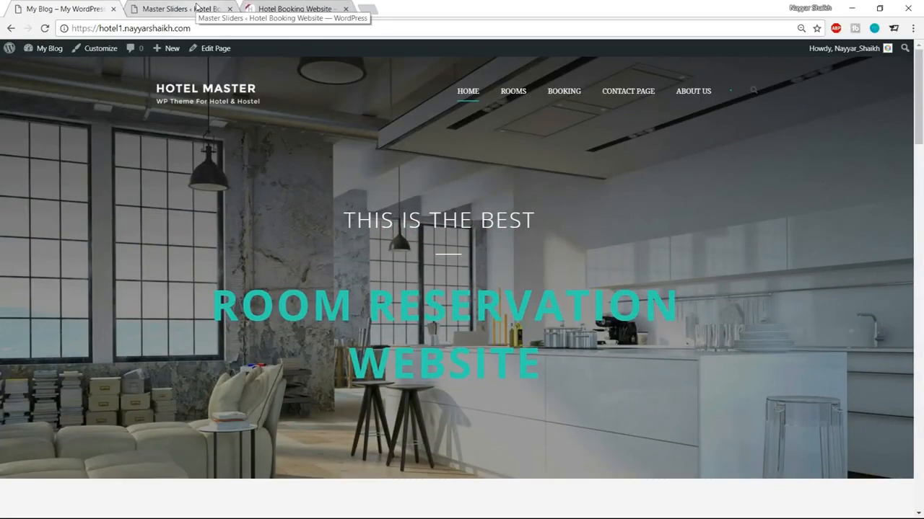
# Step: Set the headline text colour to teal #1ABC9C and the font size to 80
pyautogui.click(196, 7)
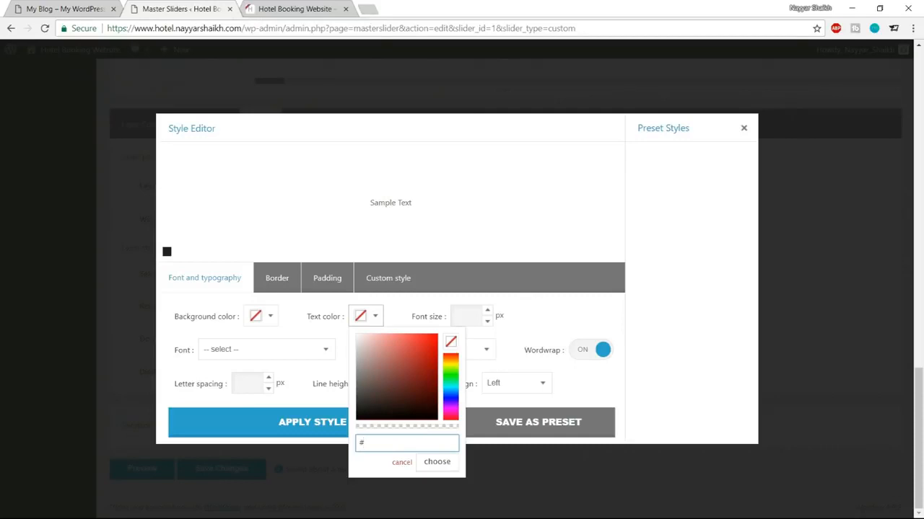
pyautogui.moveTo(455, 364)
pyautogui.mouseDown()
pyautogui.moveTo(436, 406)
pyautogui.moveTo(398, 384)
pyautogui.moveTo(414, 365)
pyautogui.moveTo(453, 397)
pyautogui.moveTo(453, 363)
pyautogui.moveTo(423, 397)
pyautogui.moveTo(415, 375)
pyautogui.mouseUp()
pyautogui.click(409, 439)
pyautogui.moveTo(408, 441); pyautogui.dragTo(368, 443)
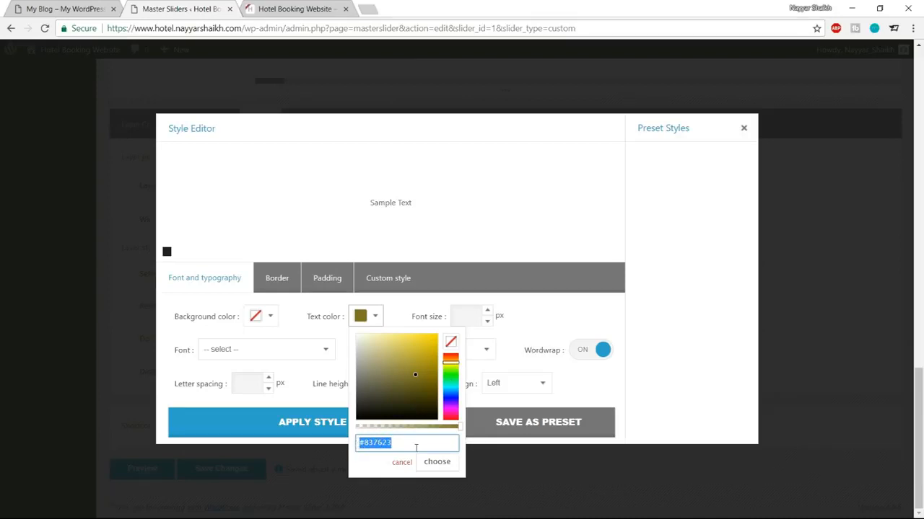
pyautogui.write('#1ABC9C')
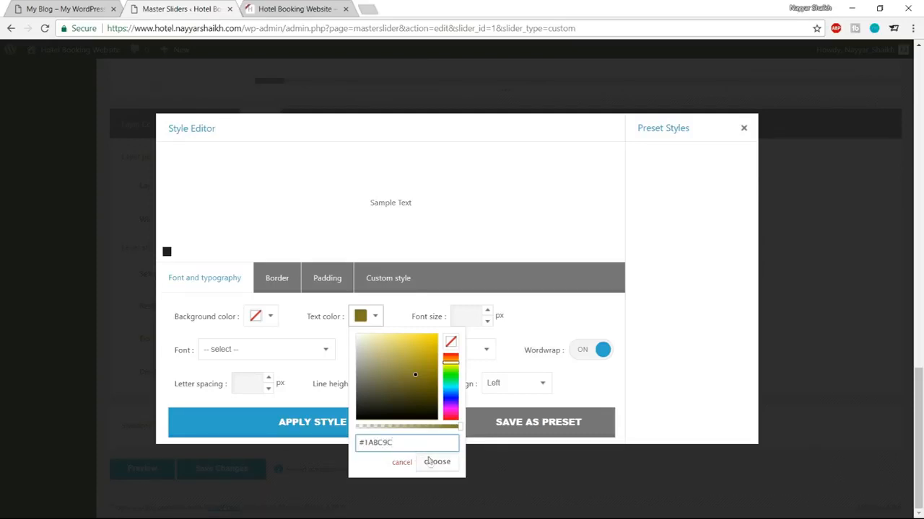
pyautogui.click(437, 463)
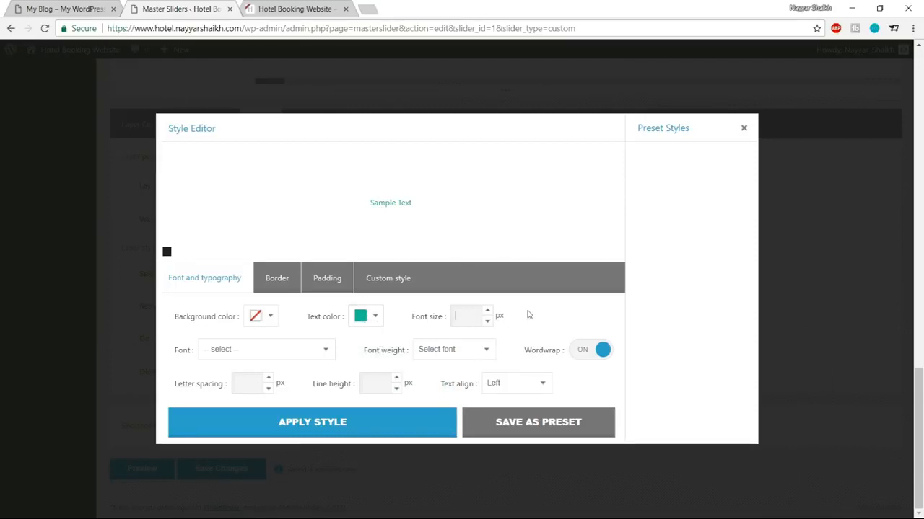
pyautogui.write('80')
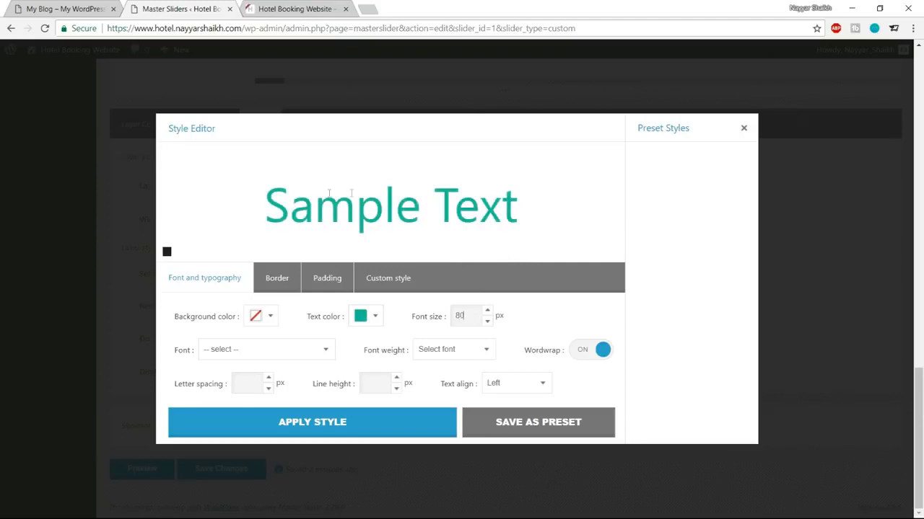
# Step: Switch the font to Open Sans weight 700 with letter spacing 4, and apply the style
pyautogui.click(264, 357)
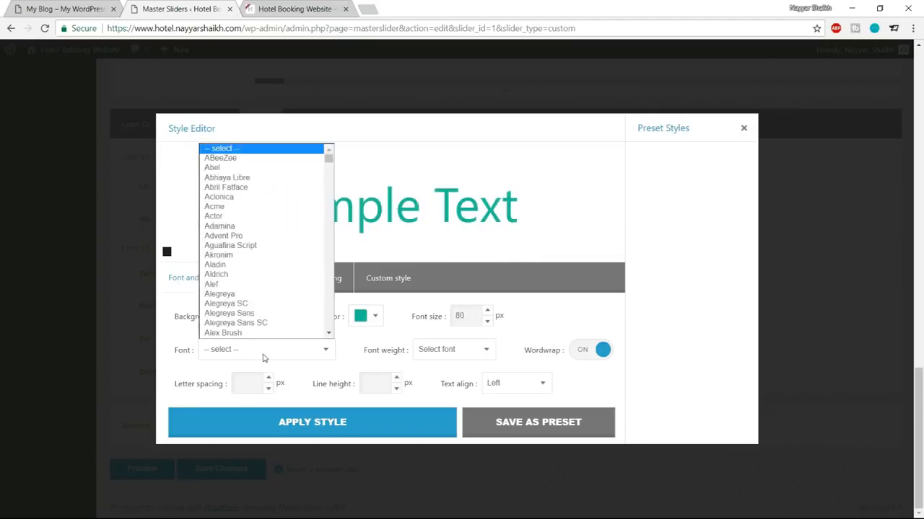
pyautogui.press('o')
pyautogui.press('p')
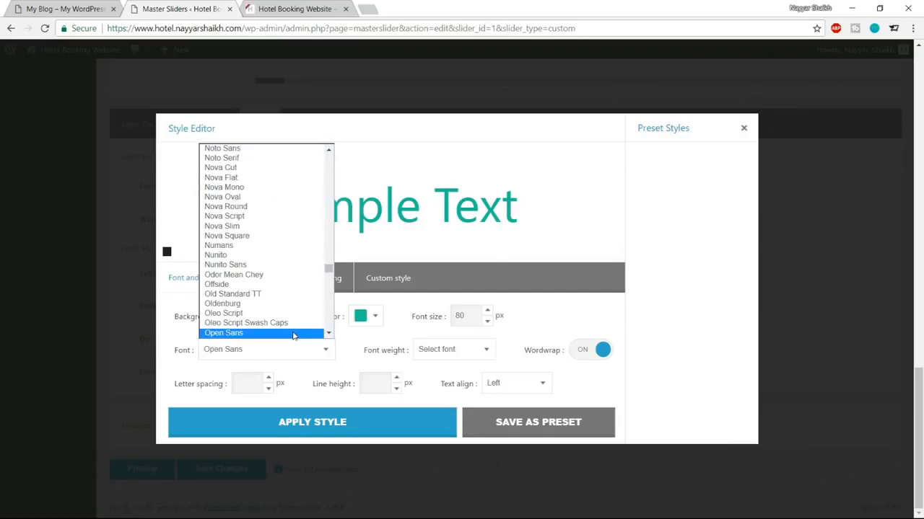
pyautogui.click(293, 334)
pyautogui.click(446, 353)
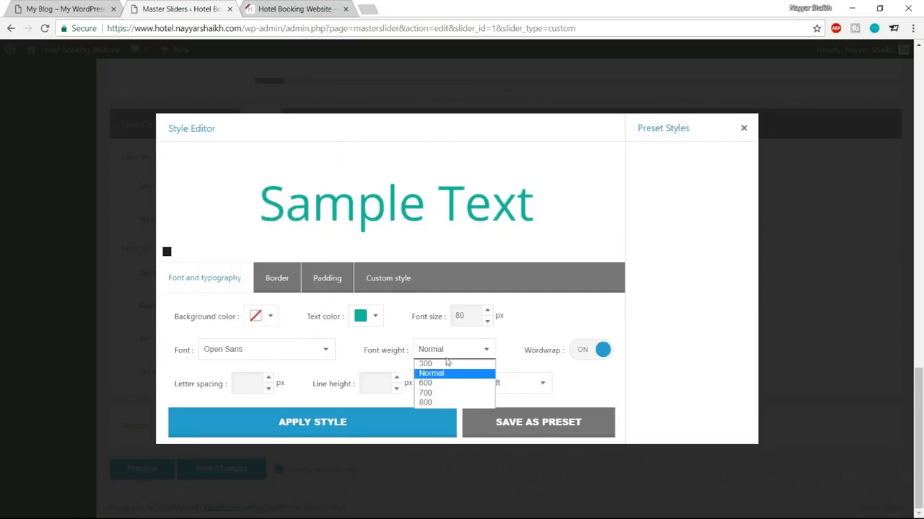
pyautogui.click(444, 394)
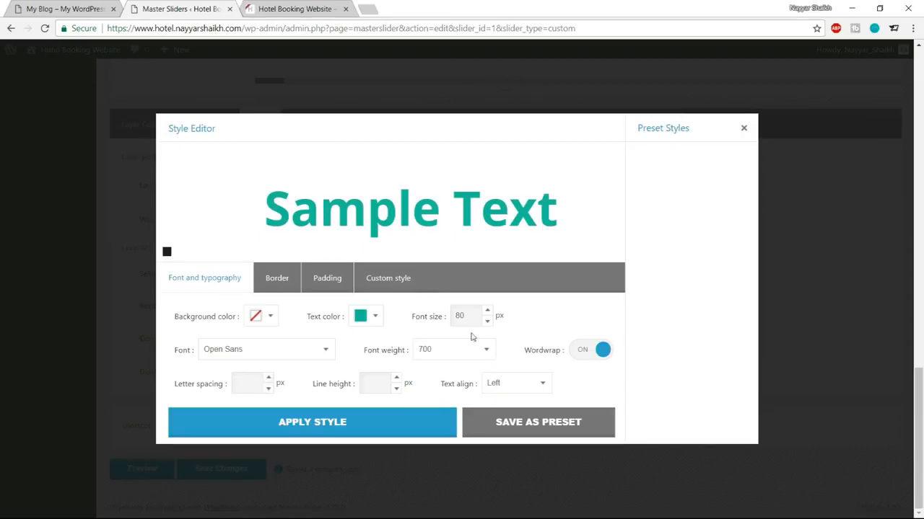
pyautogui.write('4')
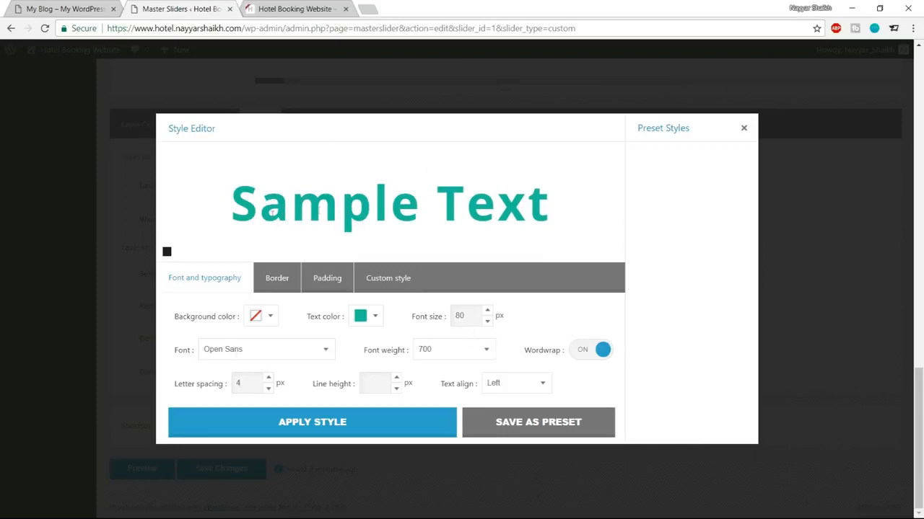
pyautogui.click(363, 421)
# Step: Centre-align the headline text and apply the style again
pyautogui.scroll(5, 399, 405)
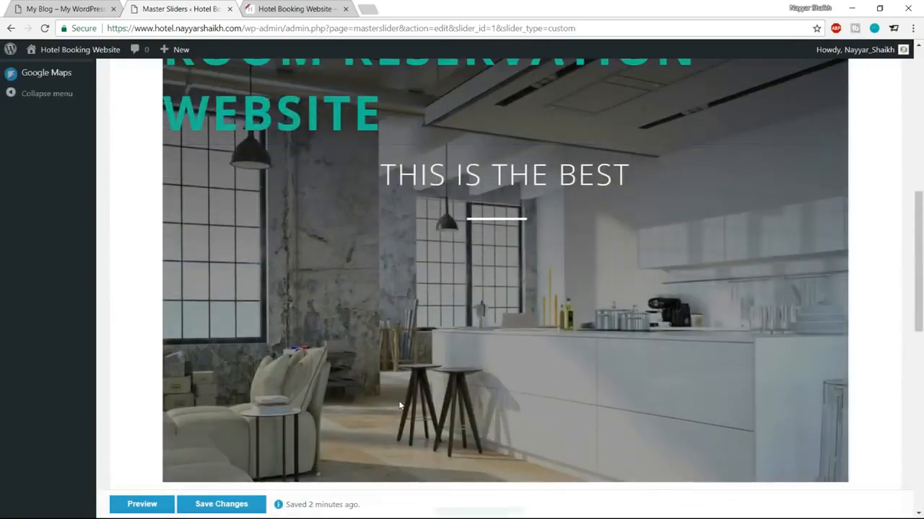
pyautogui.scroll(2, 399, 406)
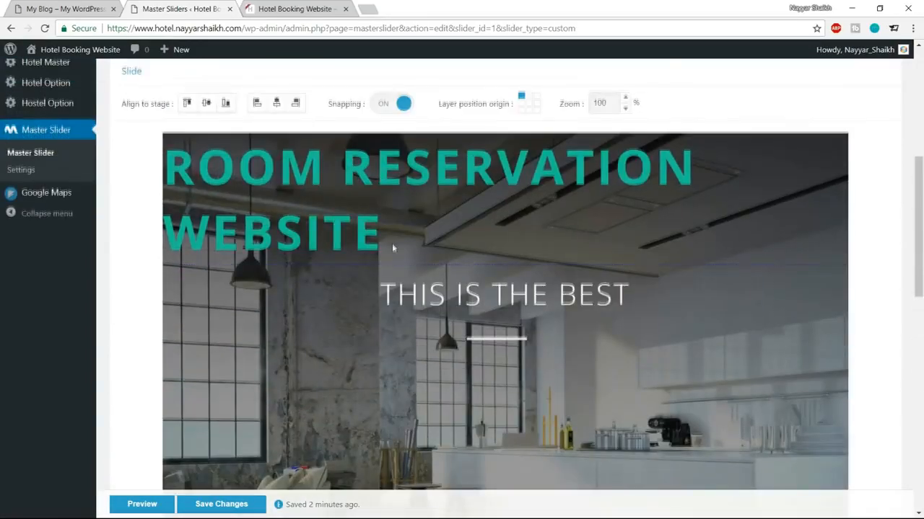
pyautogui.scroll(-12, 392, 249)
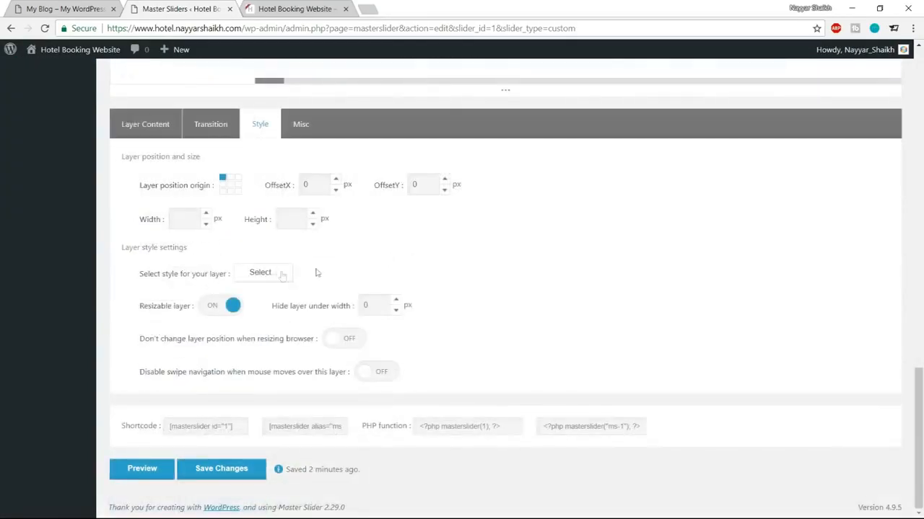
pyautogui.click(262, 274)
pyautogui.moveTo(440, 386); pyautogui.dragTo(466, 386)
pyautogui.click(509, 384)
pyautogui.click(499, 408)
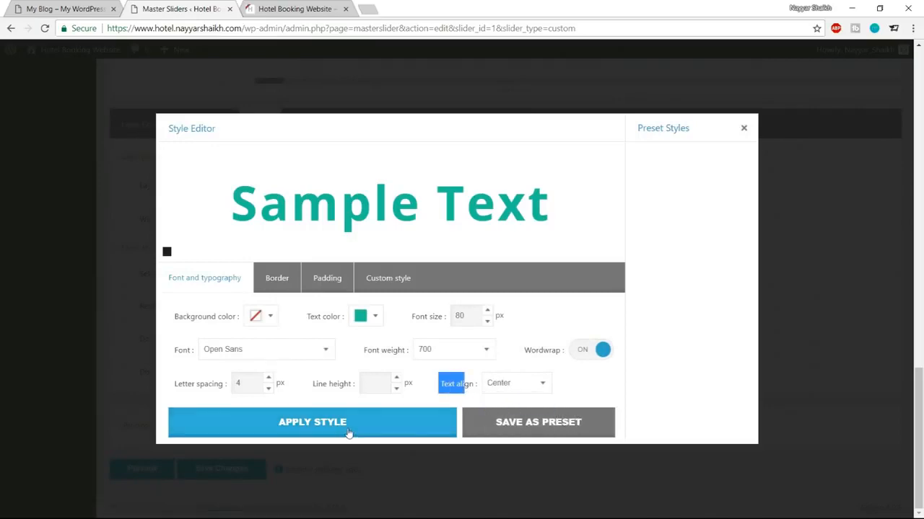
pyautogui.click(349, 432)
# Step: Drag the ROOM RESERVATION WEBSITE layer down below THIS IS THE BEST on the slide canvas
pyautogui.scroll(10, 559, 261)
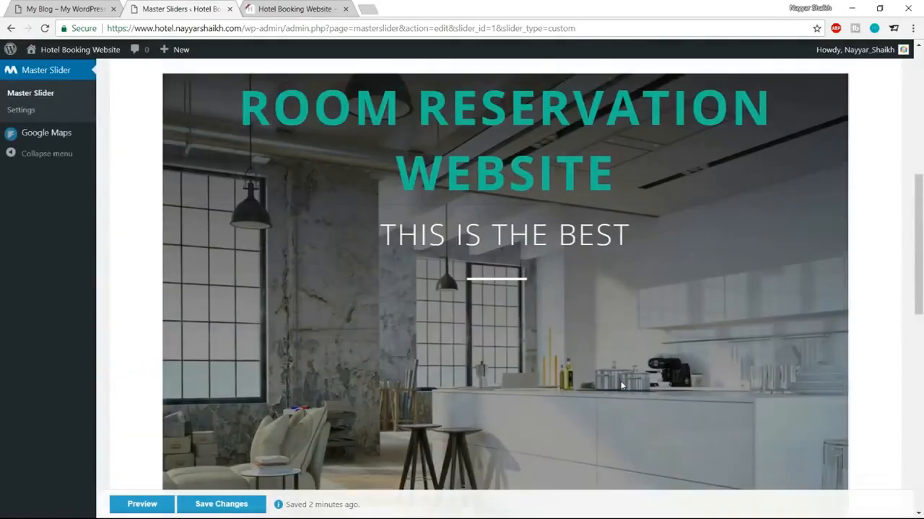
pyautogui.scroll(-2, 544, 236)
pyautogui.scroll(2, 496, 185)
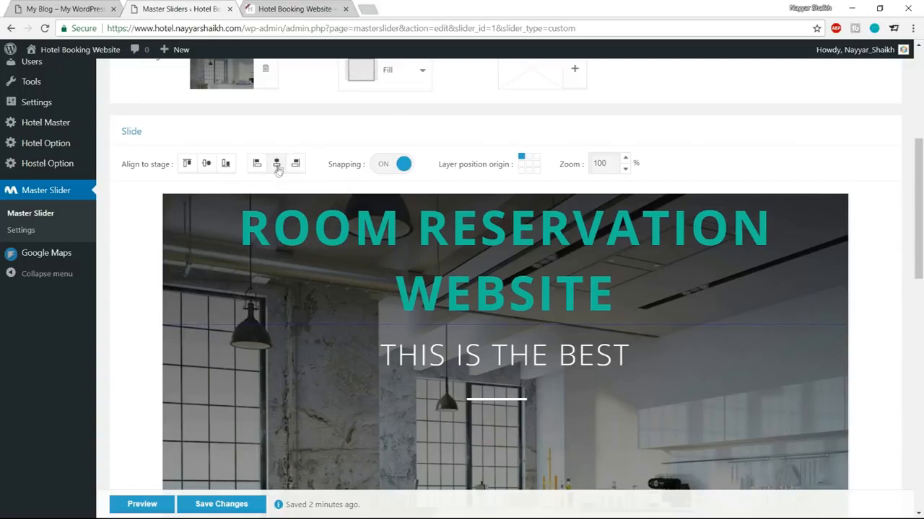
pyautogui.scroll(-3, 489, 115)
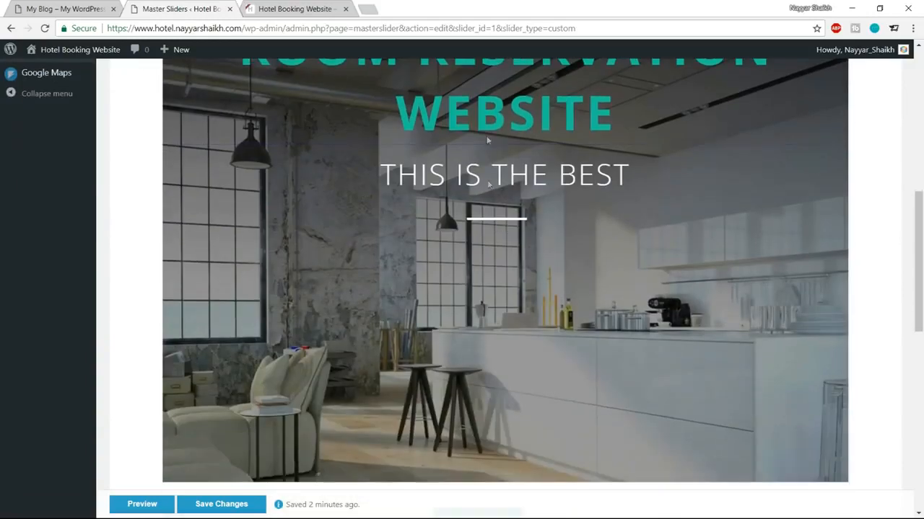
pyautogui.moveTo(489, 116); pyautogui.dragTo(497, 328)
pyautogui.scroll(5, 488, 328)
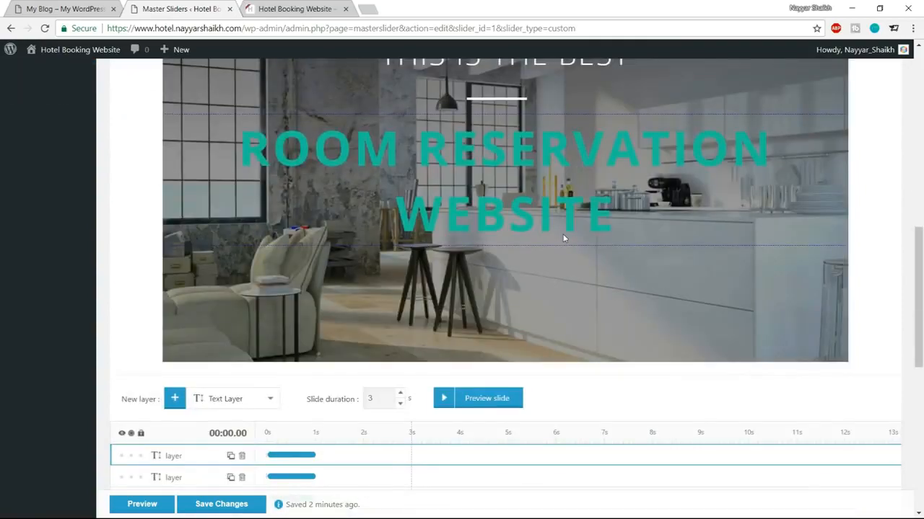
pyautogui.scroll(-3, 564, 238)
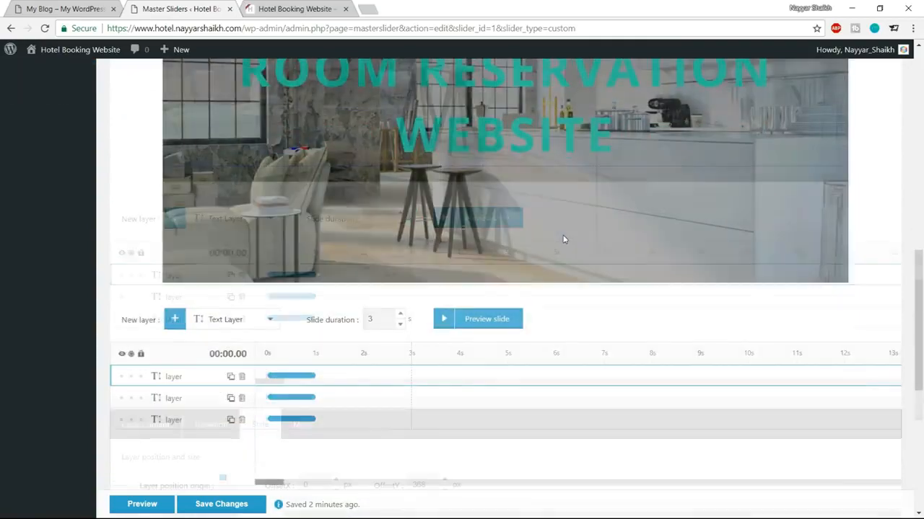
pyautogui.scroll(7, 567, 257)
pyautogui.scroll(-1, 645, 266)
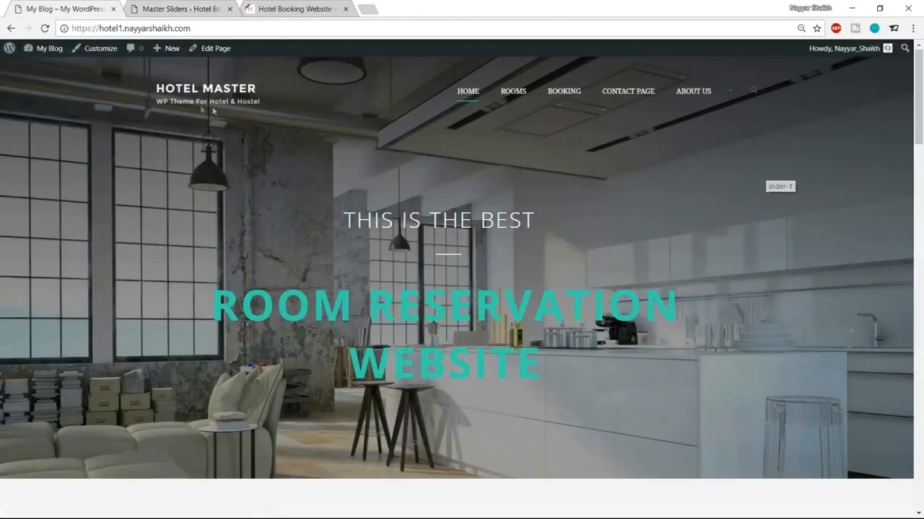
# Step: Reload the live homepage to replay the hero slider, then return to the Master Sliders editor
pyautogui.click(43, 29)
pyautogui.click(189, 7)
# Step: Pick the Skew top entrance preset for the third layer and preview it
pyautogui.scroll(3, 703, 229)
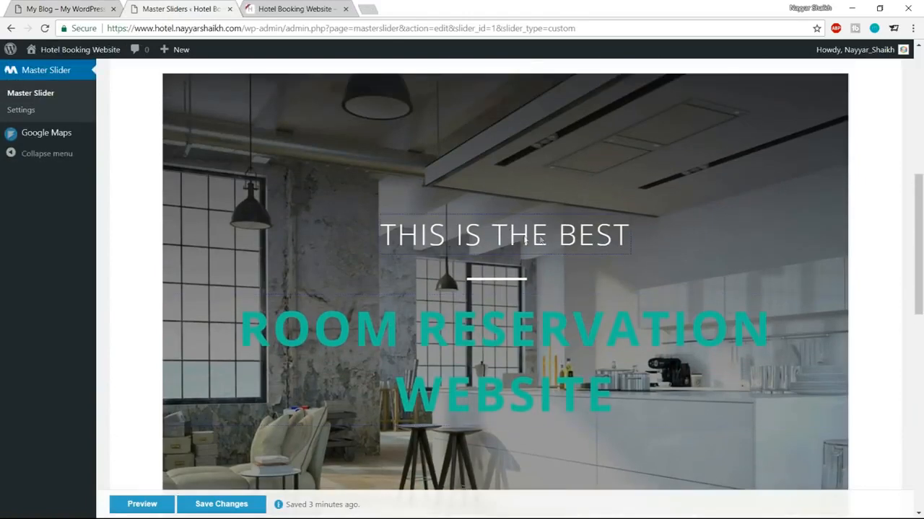
pyautogui.scroll(-5, 645, 253)
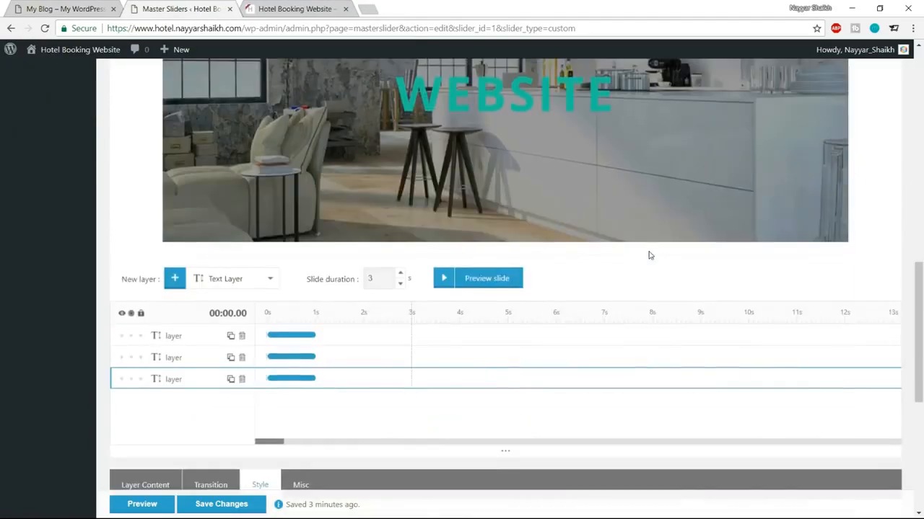
pyautogui.scroll(-3, 650, 254)
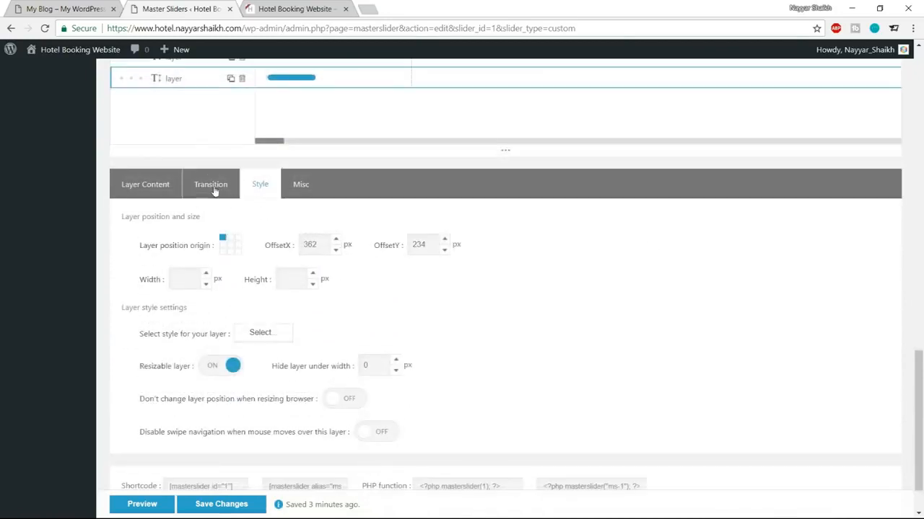
pyautogui.click(215, 189)
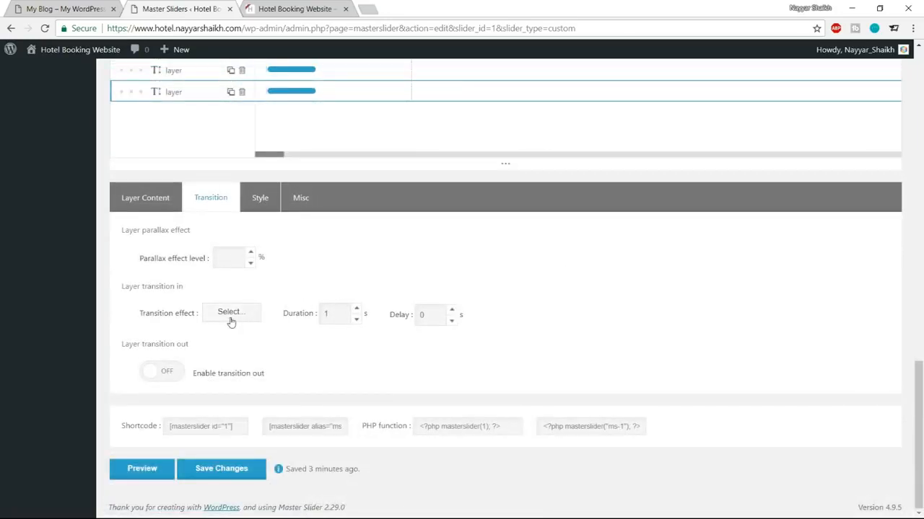
pyautogui.click(232, 319)
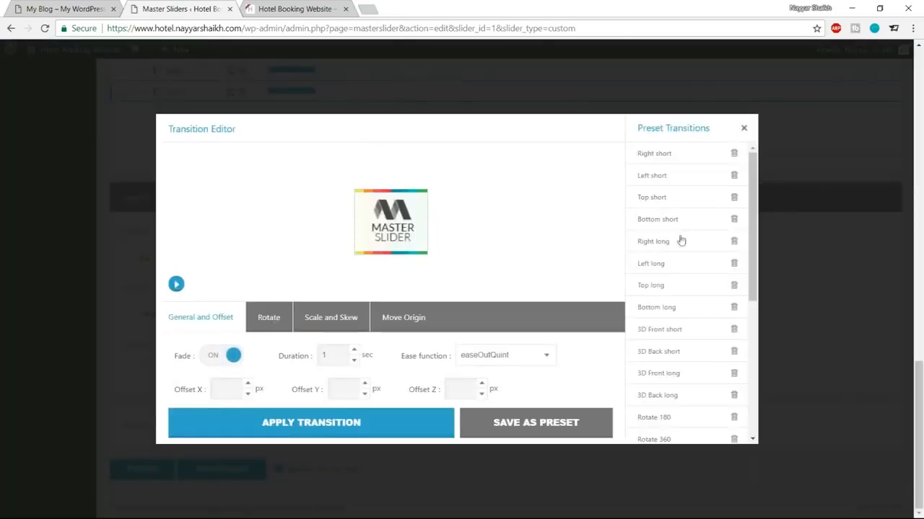
pyautogui.scroll(-5, 681, 253)
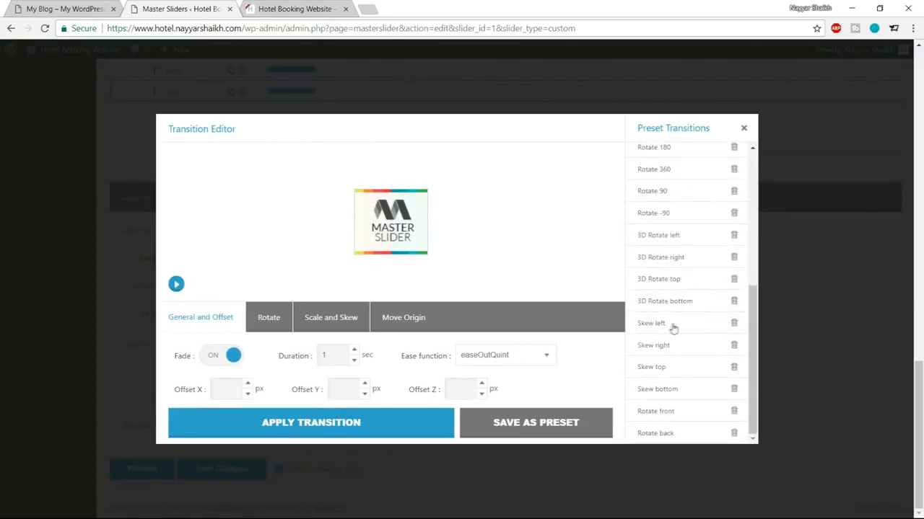
pyautogui.scroll(3, 679, 322)
pyautogui.scroll(-3, 679, 323)
pyautogui.click(669, 368)
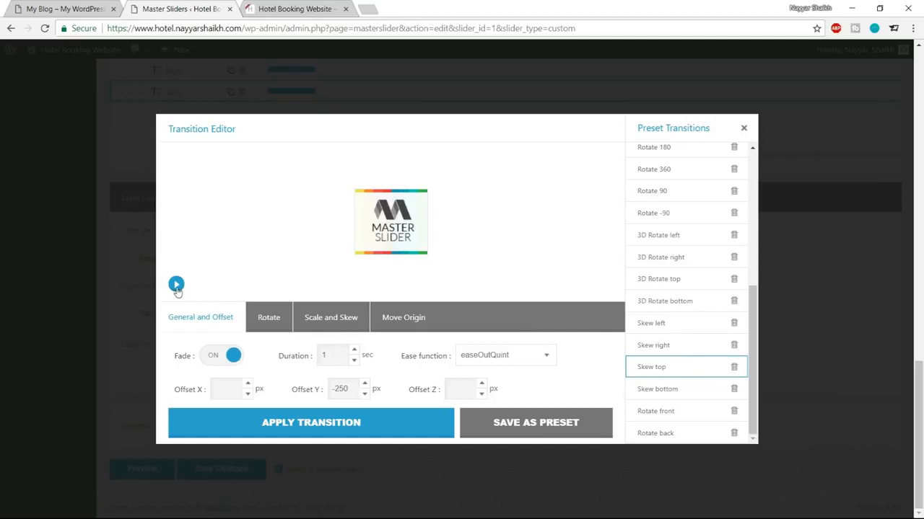
pyautogui.click(176, 286)
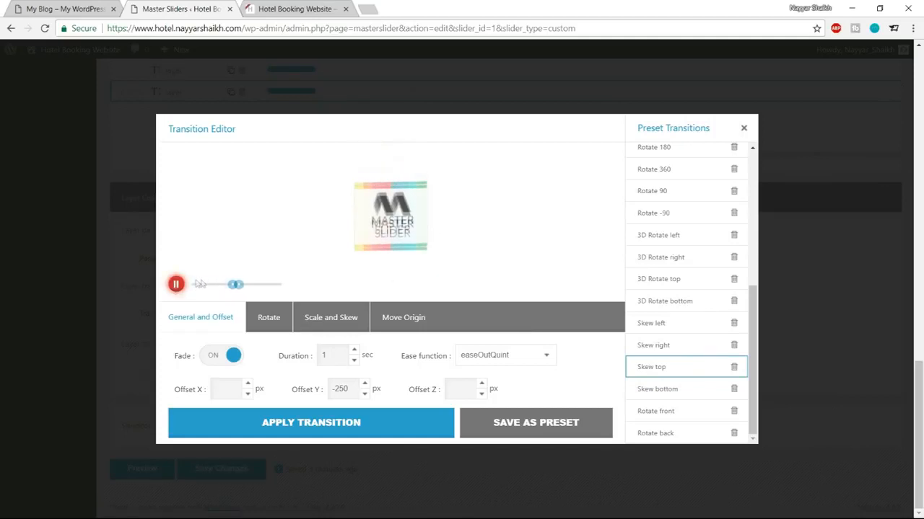
pyautogui.click(176, 286)
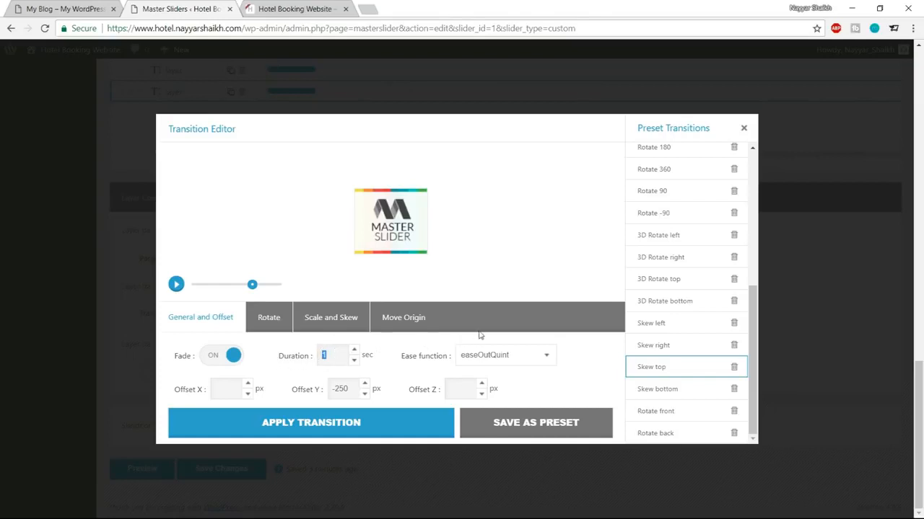
# Step: Set the transition duration to 1.6 seconds and apply the transition
pyautogui.write('5')
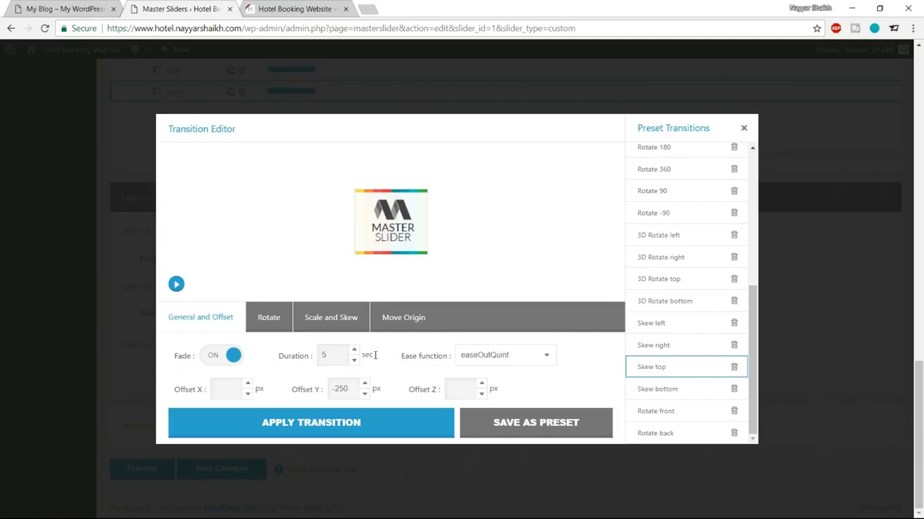
pyautogui.click(176, 285)
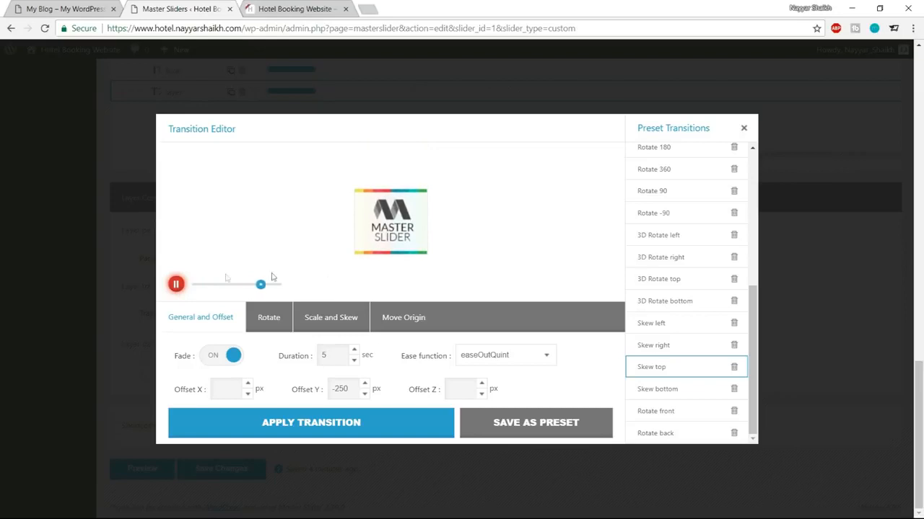
pyautogui.moveTo(337, 356); pyautogui.dragTo(297, 352)
pyautogui.write('1.6')
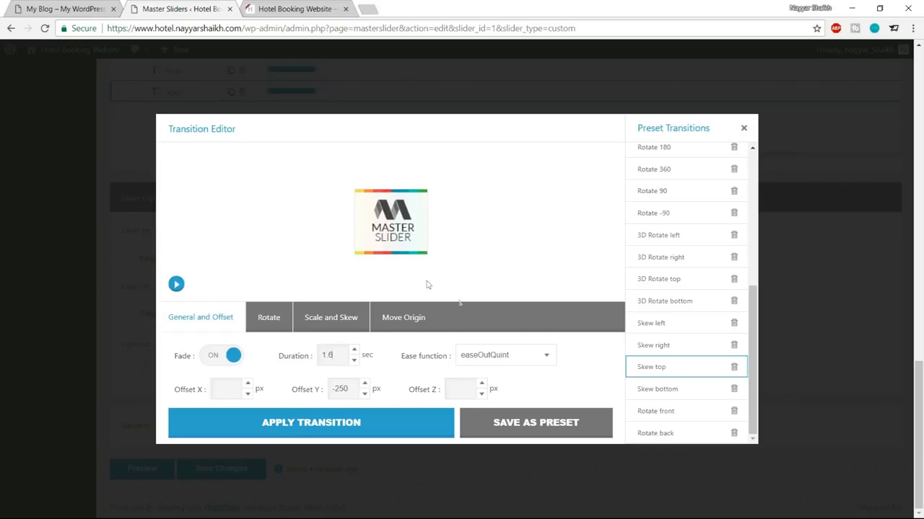
pyautogui.click(363, 425)
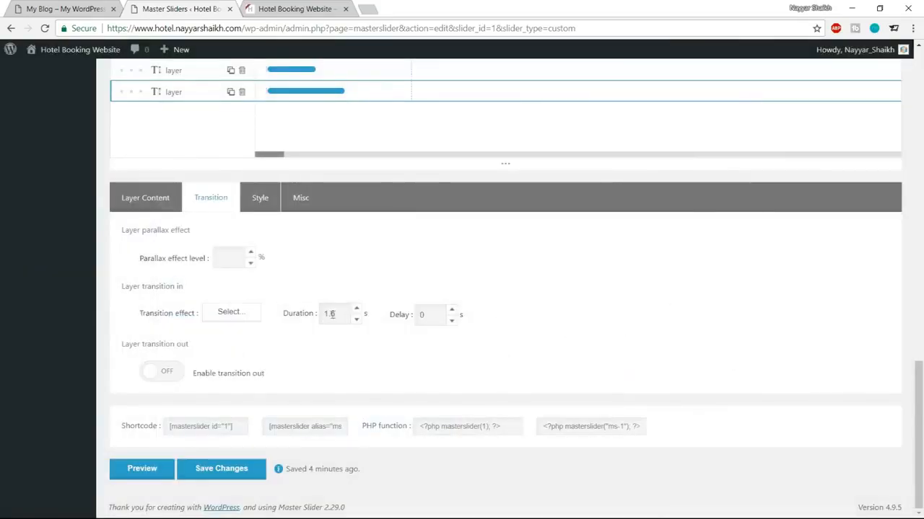
# Step: Set the third layer's entrance delay to 1.2 seconds
pyautogui.moveTo(336, 314); pyautogui.dragTo(296, 326)
pyautogui.moveTo(430, 316); pyautogui.dragTo(413, 317)
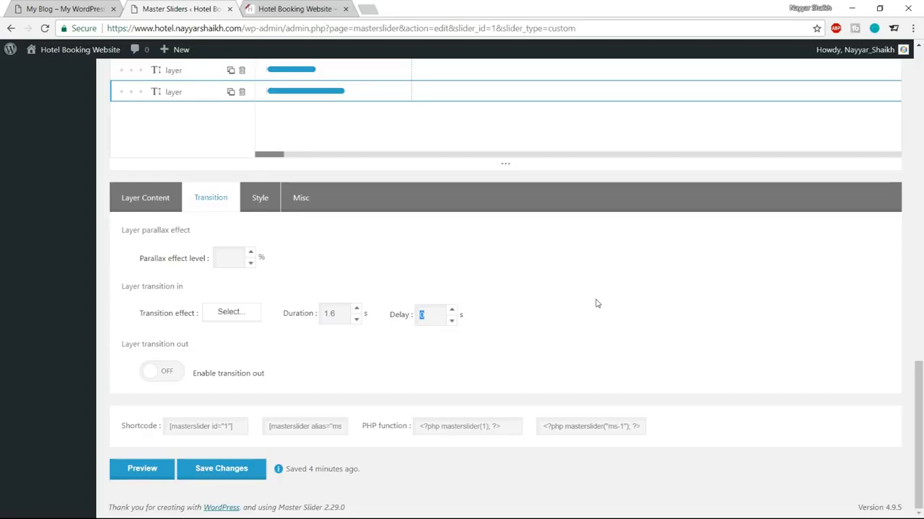
pyautogui.write('1.2')
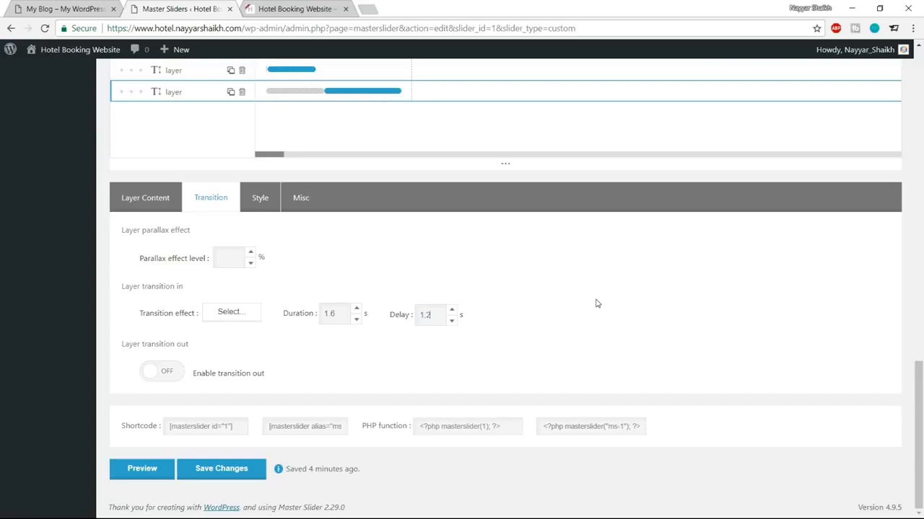
# Step: Preview the slide twice to check the layer animations, then exit the preview
pyautogui.scroll(1, 596, 303)
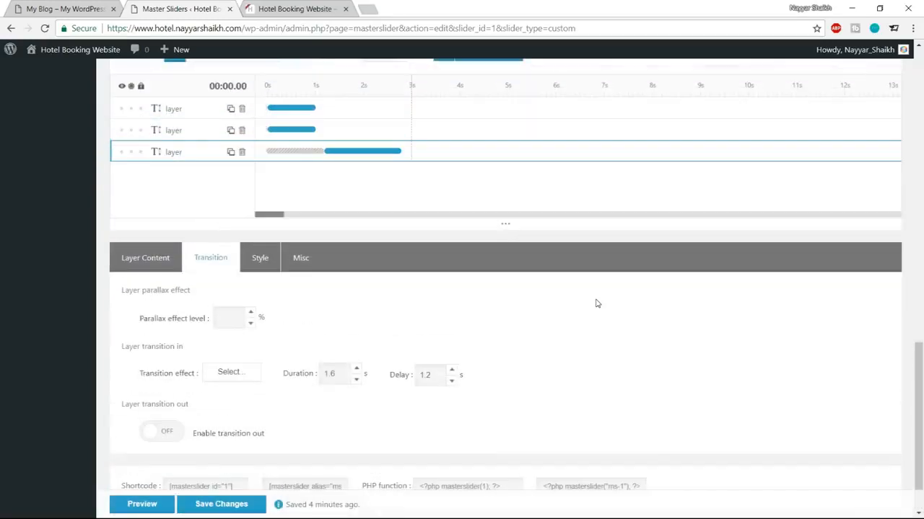
pyautogui.scroll(1, 596, 304)
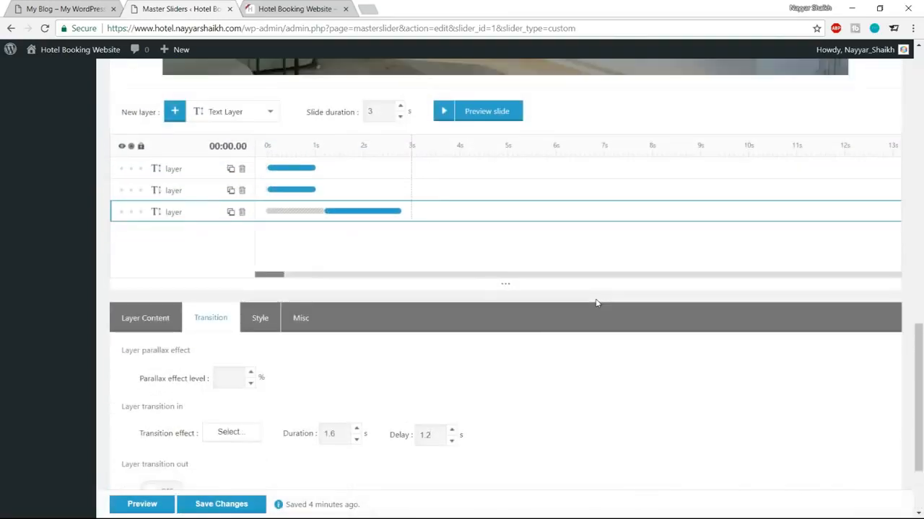
pyautogui.scroll(6, 596, 303)
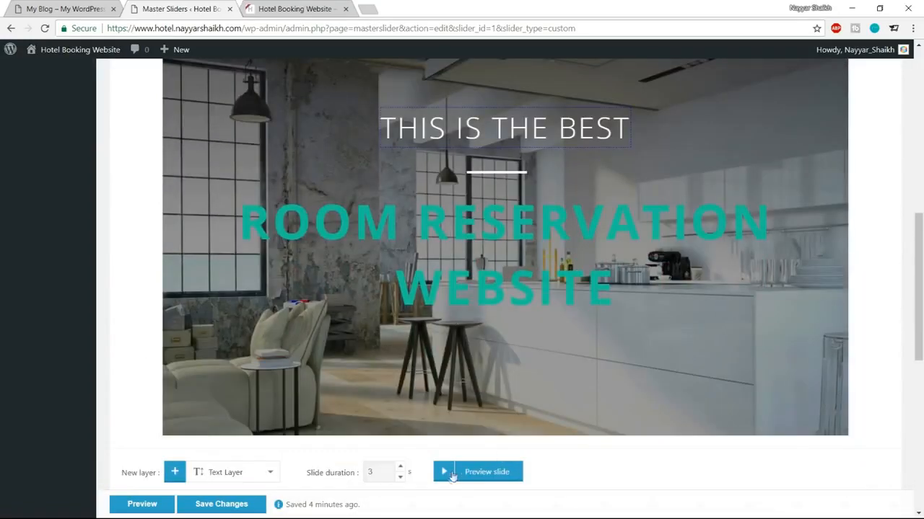
pyautogui.click(443, 472)
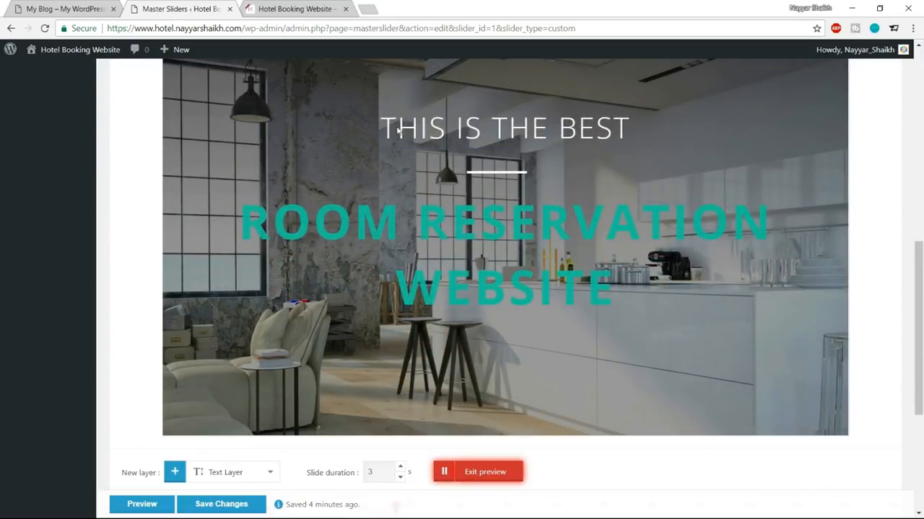
pyautogui.click(493, 475)
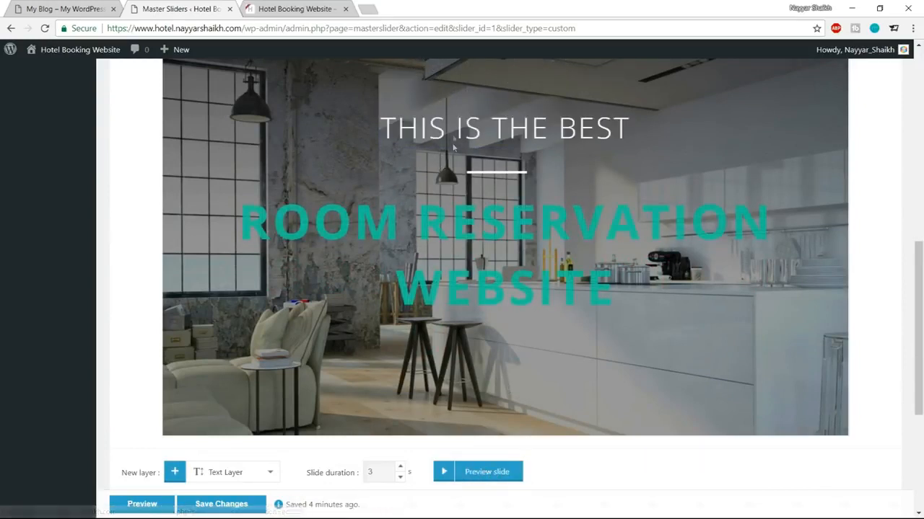
pyautogui.click(447, 473)
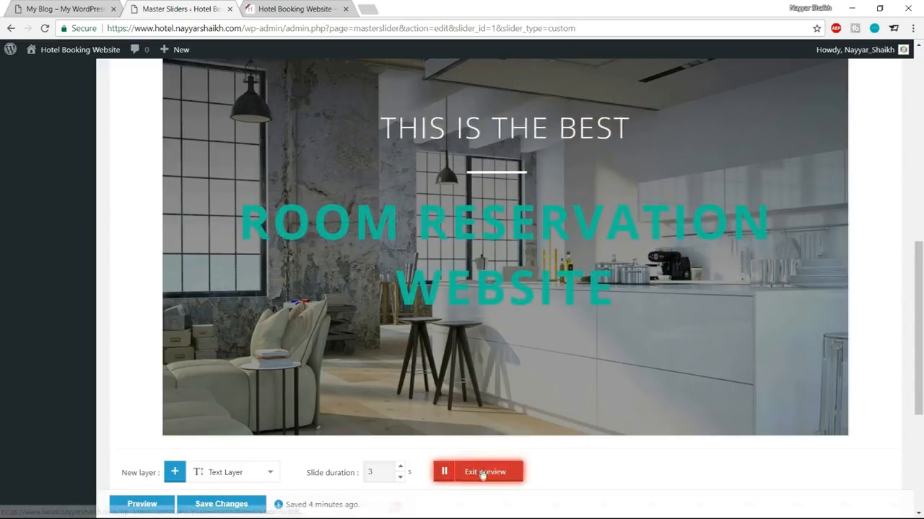
pyautogui.click(481, 472)
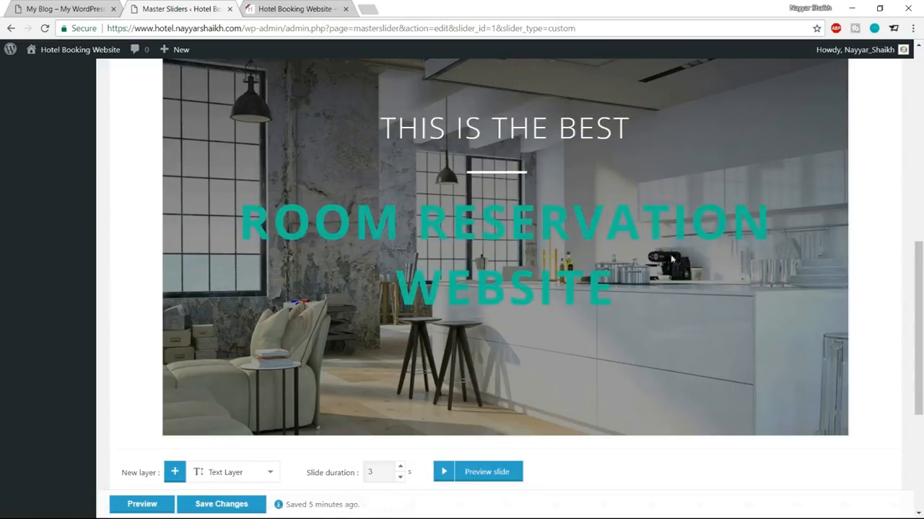
pyautogui.scroll(-3, 686, 275)
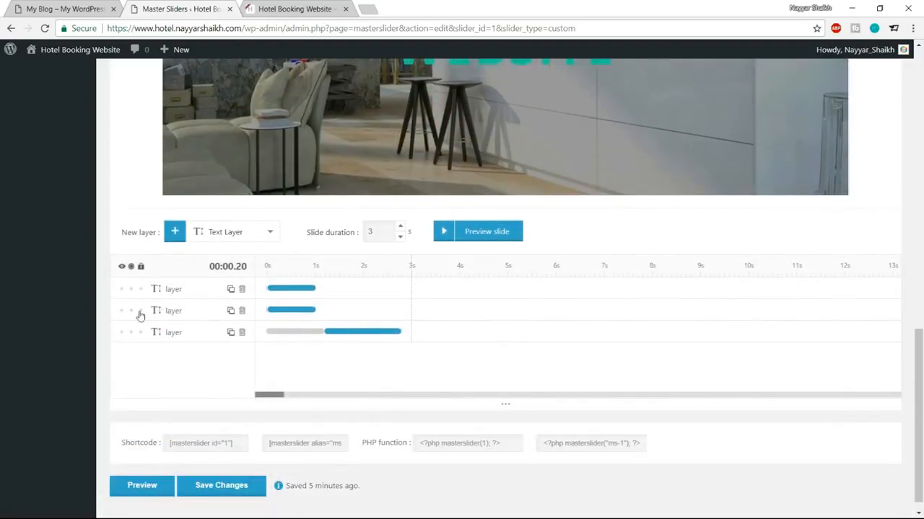
# Step: Select the second text layer and open its entrance transition presets
pyautogui.click(132, 311)
pyautogui.scroll(4, 555, 195)
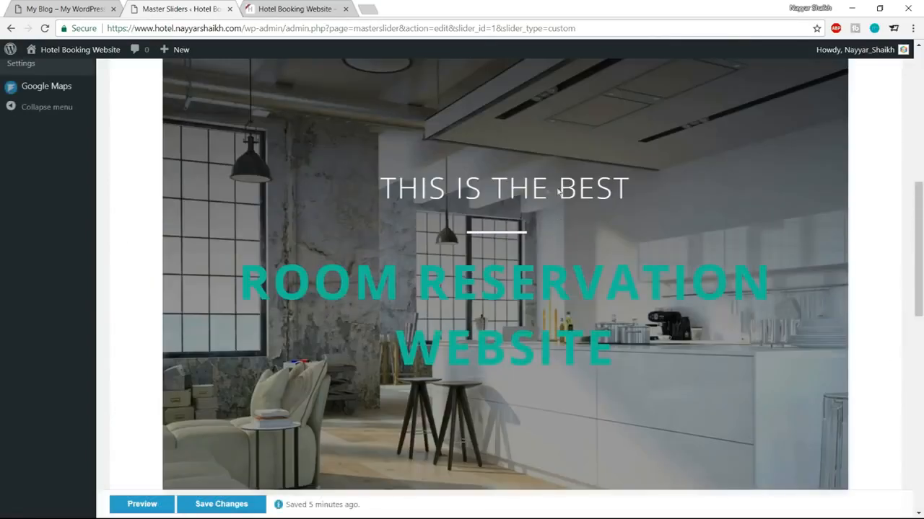
pyautogui.scroll(-8, 549, 241)
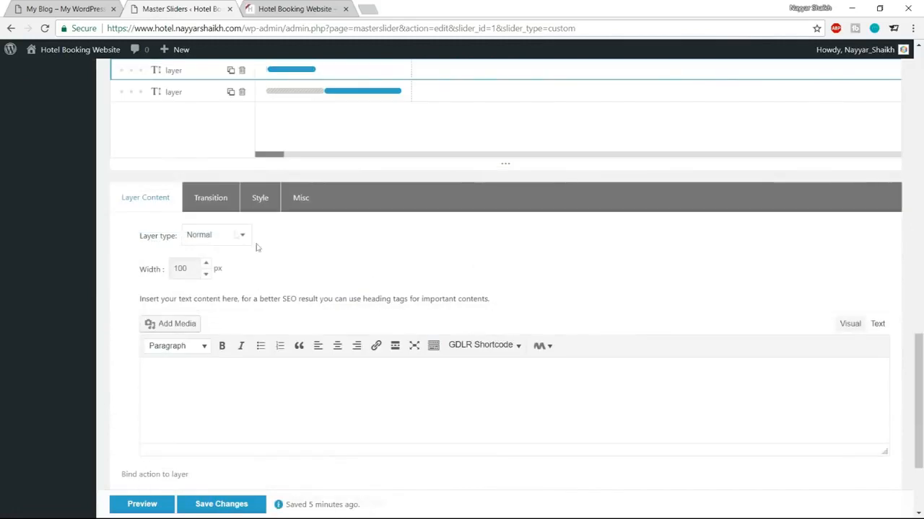
pyautogui.click(208, 199)
pyautogui.click(245, 317)
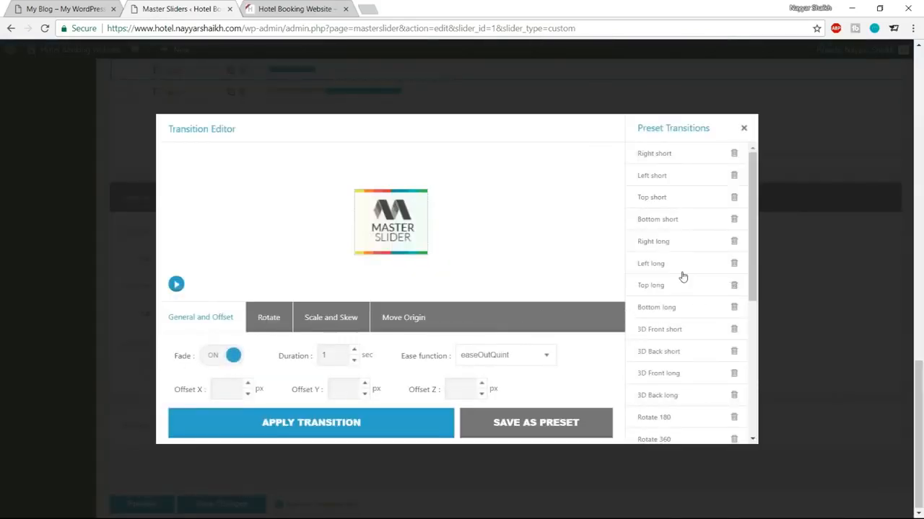
pyautogui.scroll(-1, 682, 276)
pyautogui.scroll(1, 682, 277)
pyautogui.scroll(-3, 683, 278)
pyautogui.scroll(-2, 683, 280)
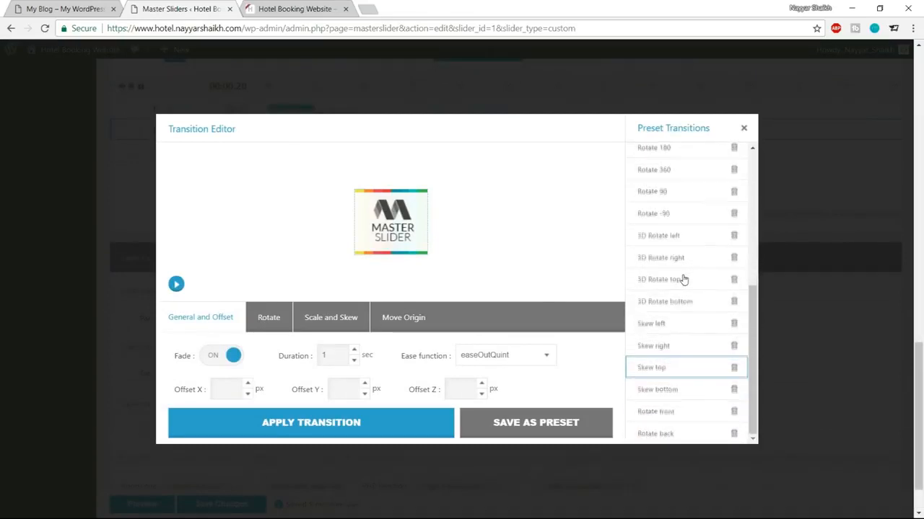
pyautogui.scroll(4, 683, 280)
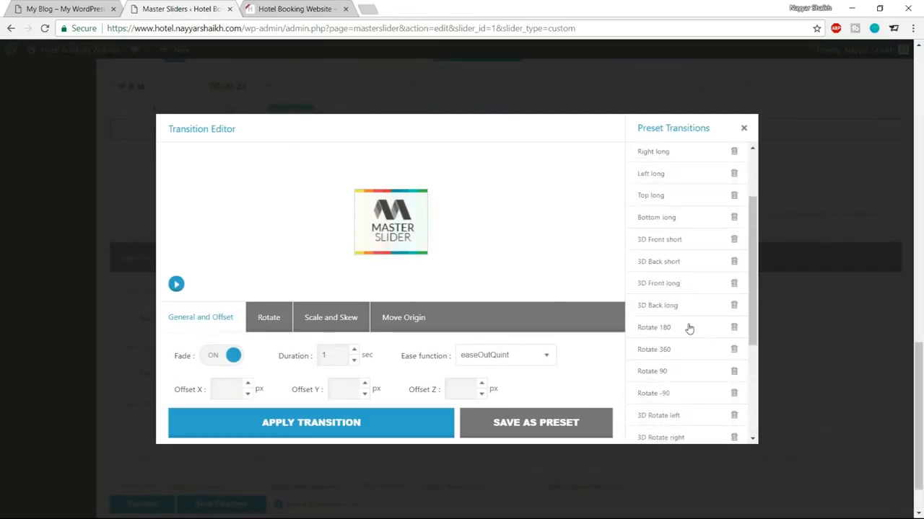
pyautogui.scroll(2, 681, 310)
# Step: Choose the 3D Front long entrance preset and preview its animation
pyautogui.click(671, 264)
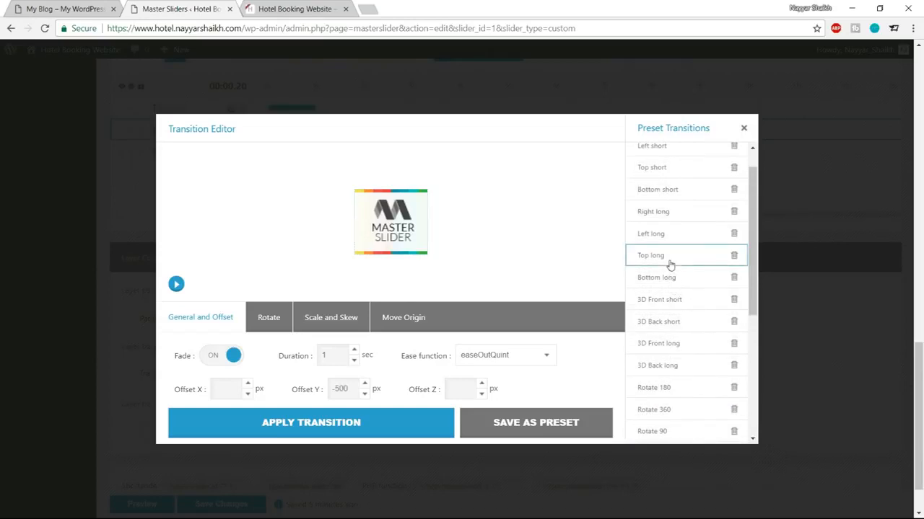
pyautogui.click(177, 285)
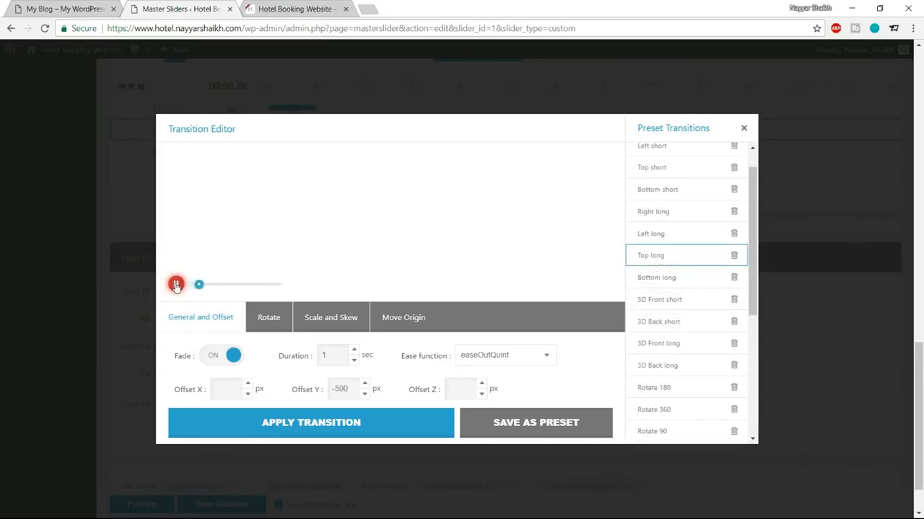
pyautogui.scroll(1, 669, 276)
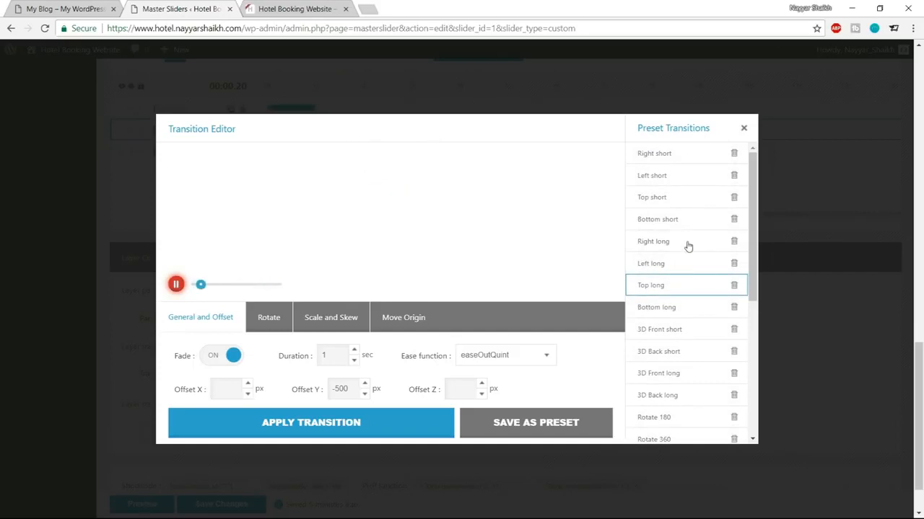
pyautogui.scroll(-1, 686, 264)
pyautogui.scroll(1, 693, 259)
pyautogui.scroll(-2, 678, 252)
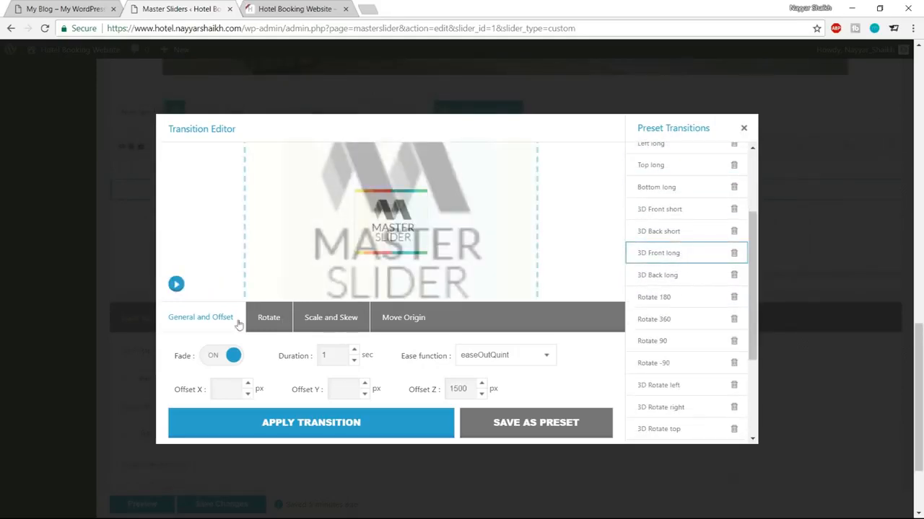
pyautogui.click(177, 284)
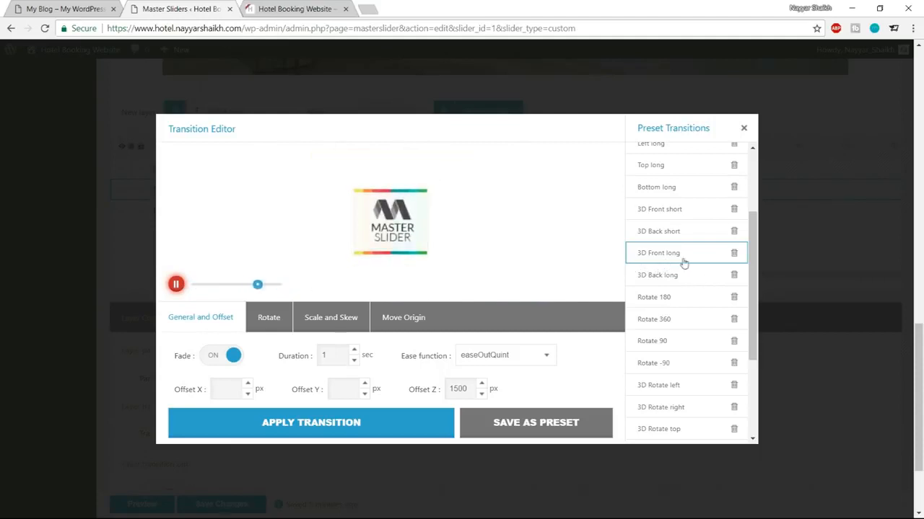
# Step: Set the transition duration to 1.6 seconds and apply it to the second layer
pyautogui.moveTo(330, 355); pyautogui.dragTo(287, 364)
pyautogui.write('1.6')
pyautogui.click(357, 432)
pyautogui.scroll(-3, 406, 388)
pyautogui.click(439, 324)
pyautogui.scroll(8, 526, 354)
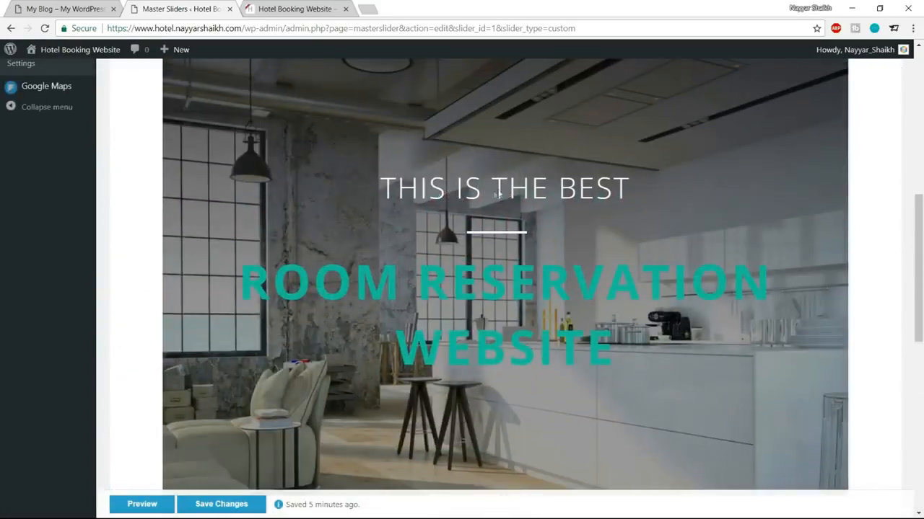
# Step: Set the second layer's delay to 2 seconds and preview the staggered slide timing
pyautogui.scroll(-10, 553, 207)
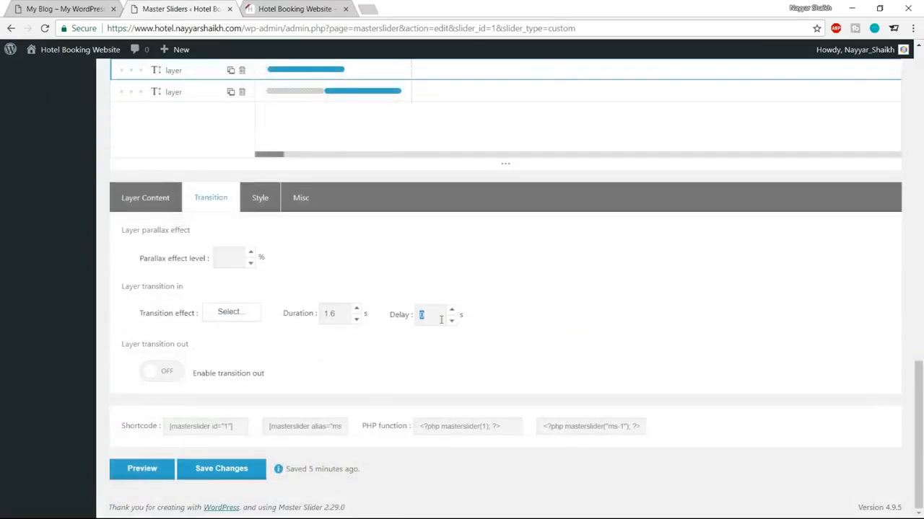
pyautogui.write('2')
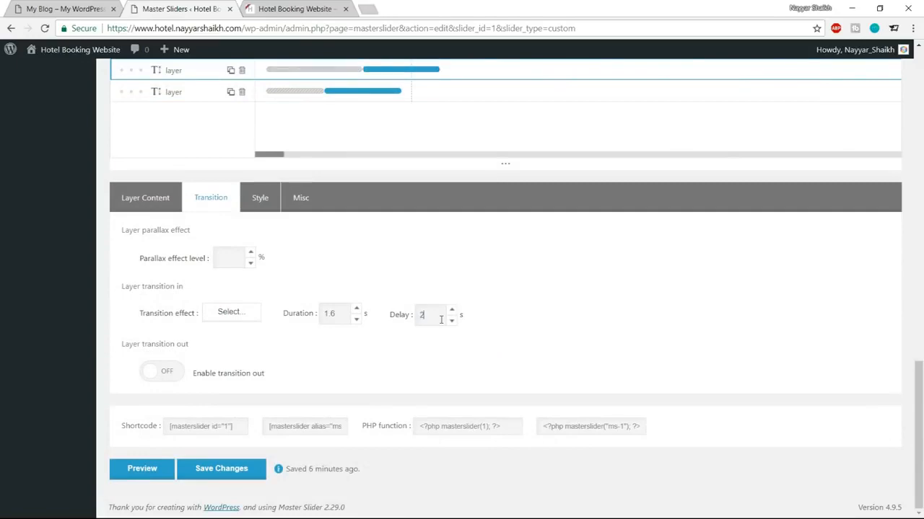
pyautogui.scroll(10, 573, 346)
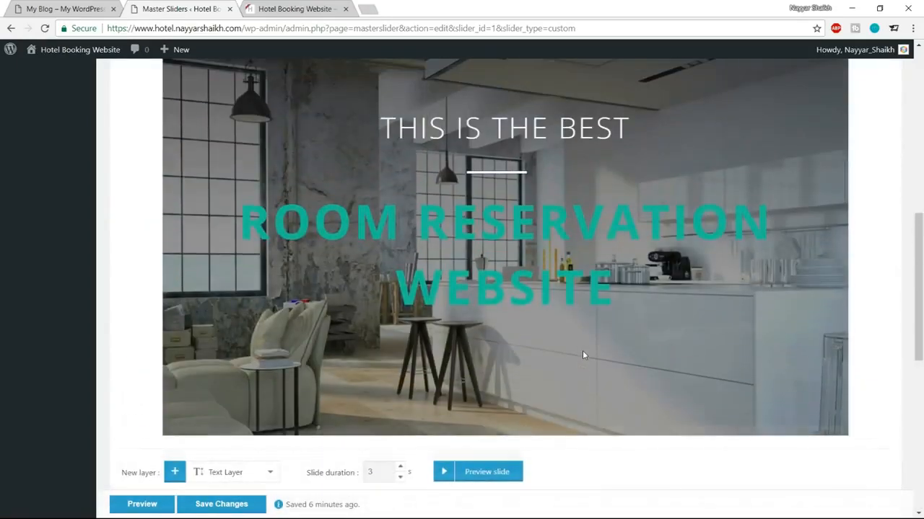
pyautogui.click(480, 473)
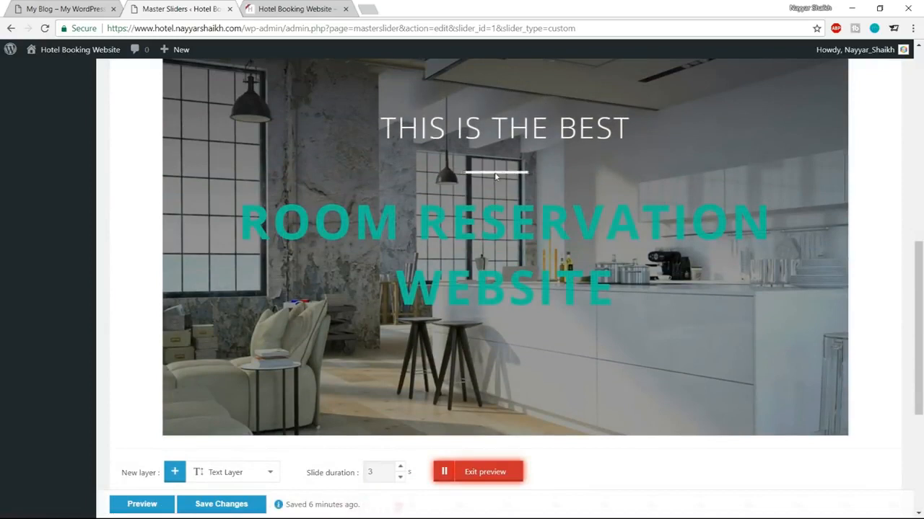
pyautogui.click(489, 474)
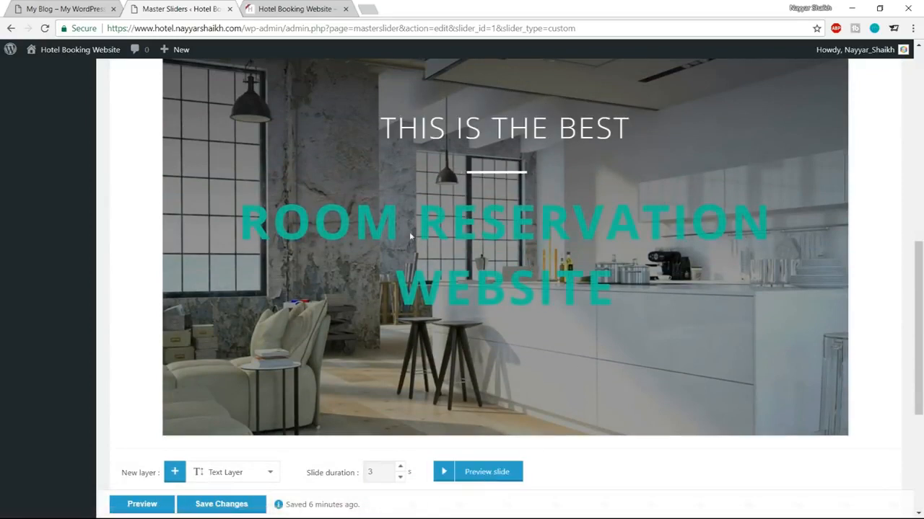
pyautogui.scroll(-4, 677, 342)
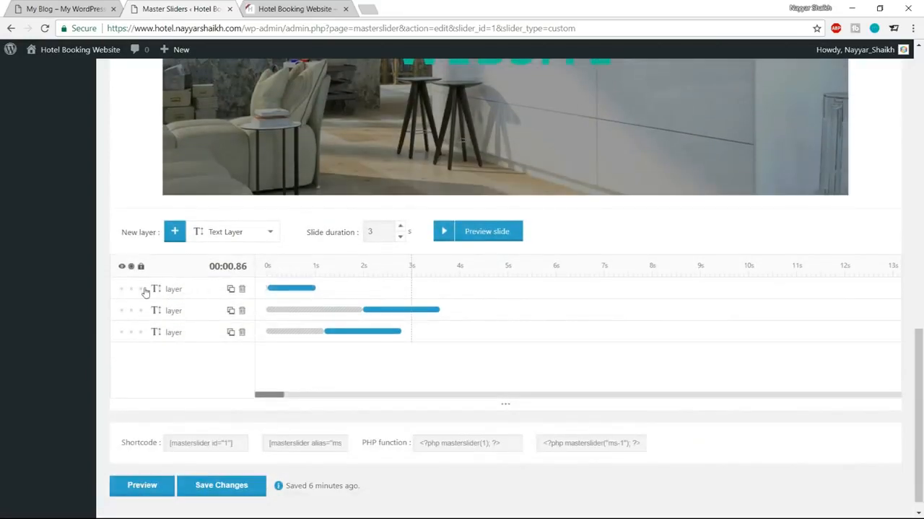
# Step: Give the ROOM RESERVATION WEBSITE layer a 3D Back long entrance of 1.6 s and apply it
pyautogui.click(163, 294)
pyautogui.scroll(-4, 211, 210)
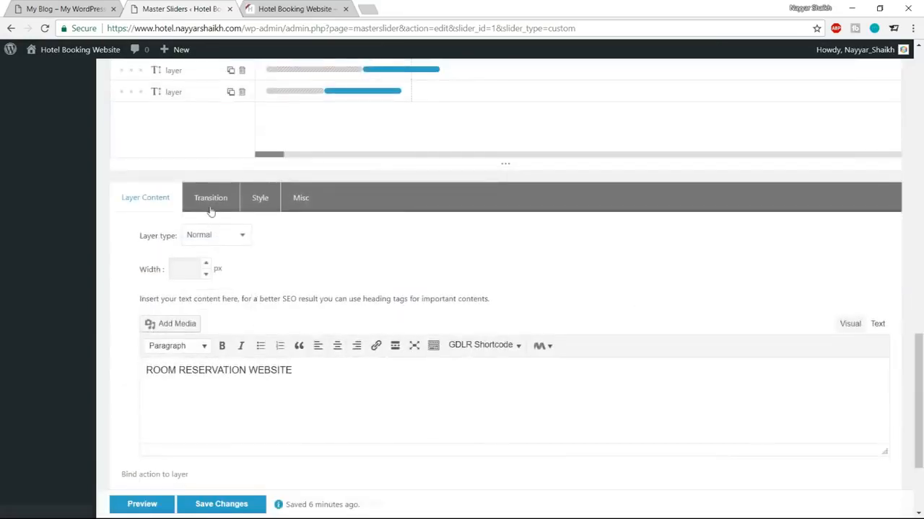
pyautogui.click(210, 208)
pyautogui.click(227, 317)
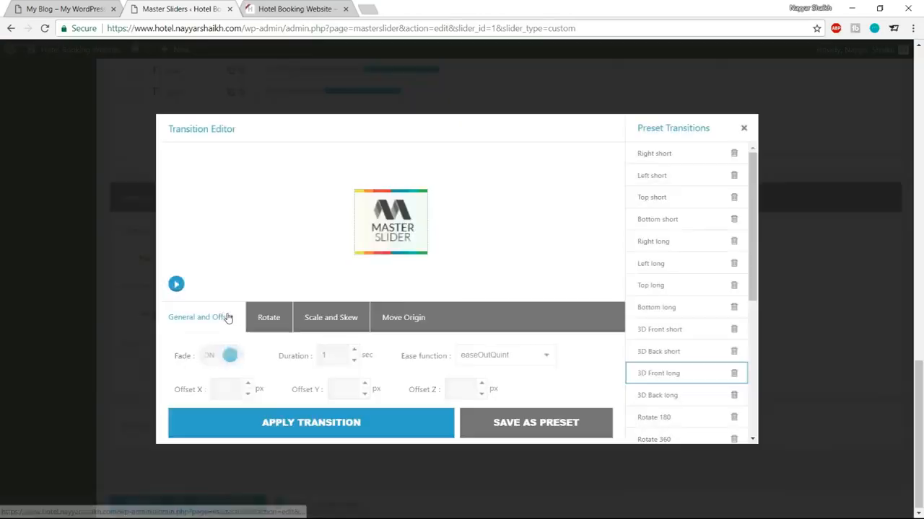
pyautogui.scroll(-1, 672, 311)
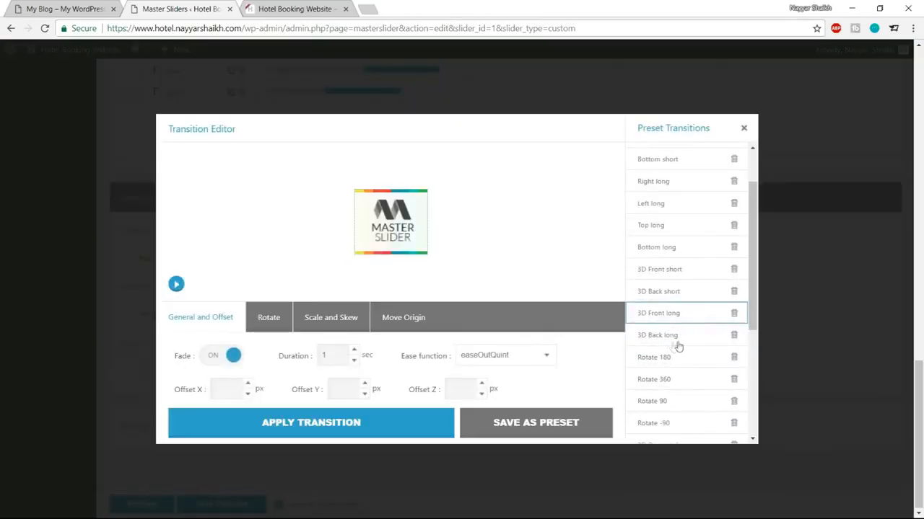
pyautogui.click(667, 339)
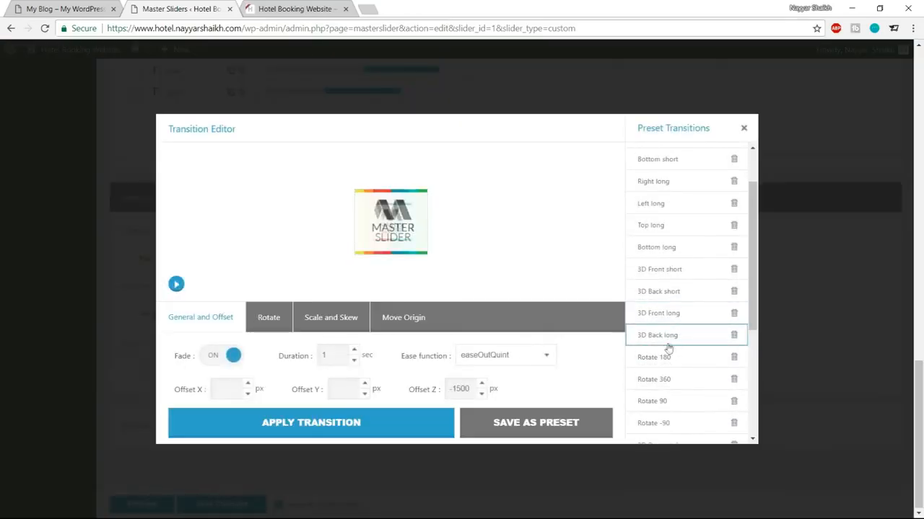
pyautogui.click(176, 284)
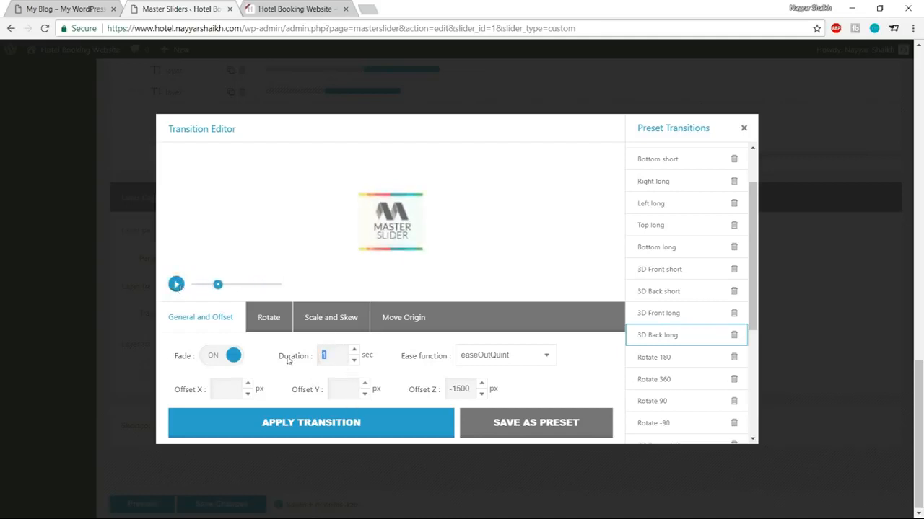
pyautogui.write('.6')
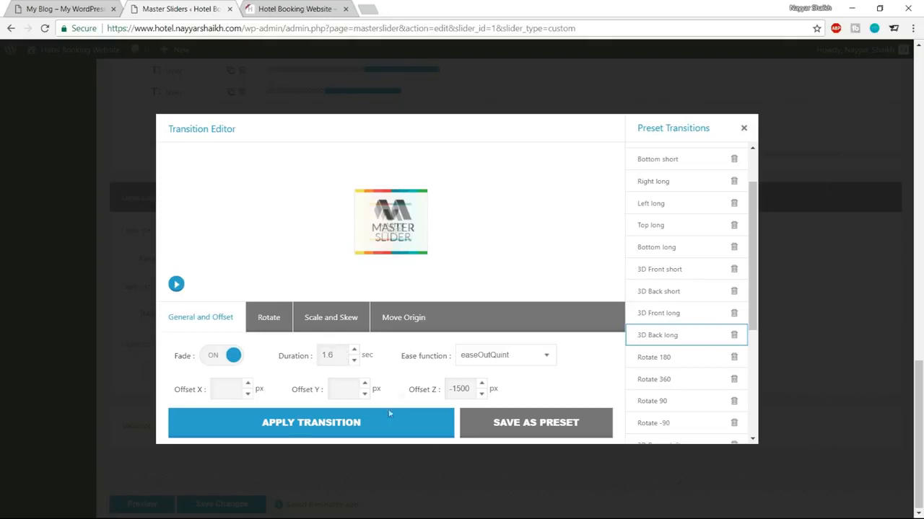
pyautogui.click(288, 430)
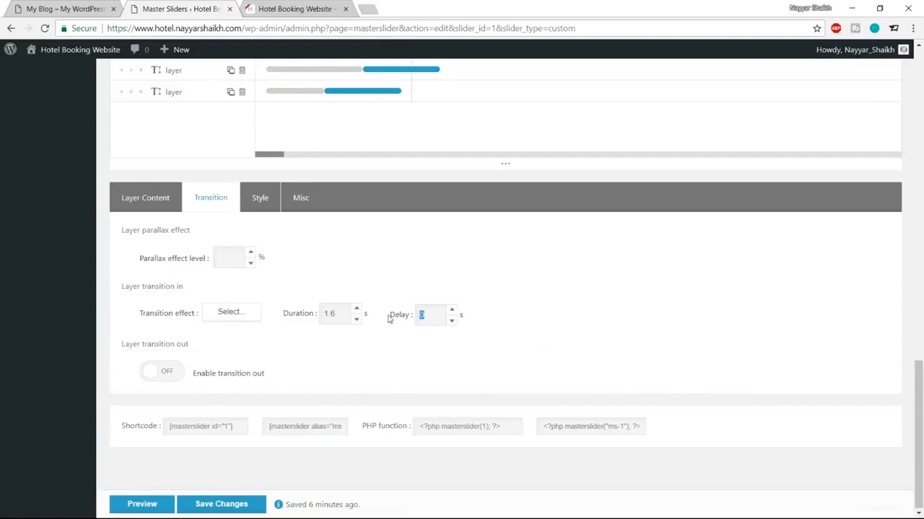
# Step: Preview the slide with the new 3D Back long transition, then exit the preview
pyautogui.scroll(5, 489, 354)
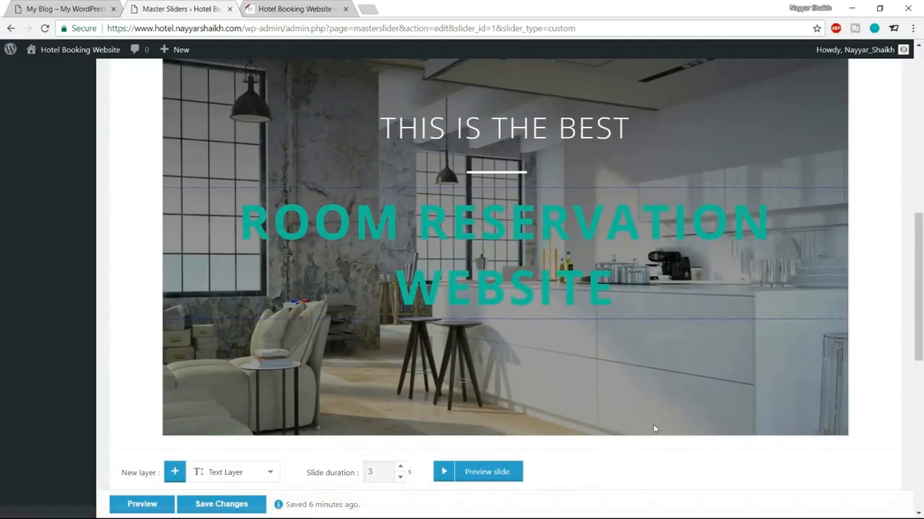
pyautogui.click(444, 472)
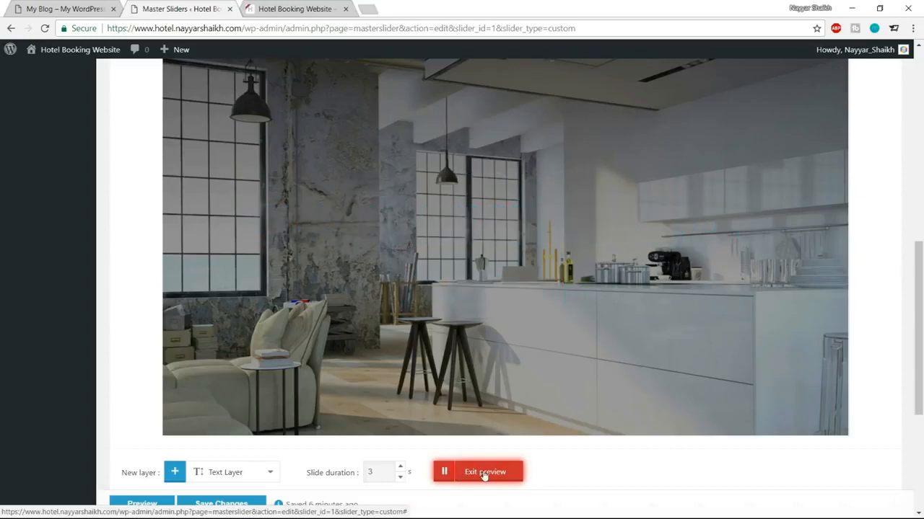
pyautogui.click(482, 472)
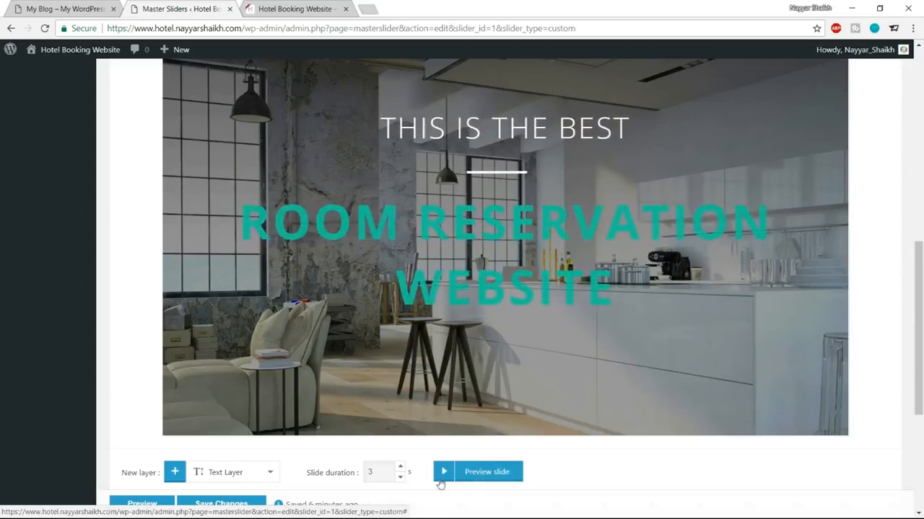
# Step: Save the slider changes and switch to the live hotel homepage tab
pyautogui.scroll(-4, 645, 438)
pyautogui.click(240, 471)
pyautogui.scroll(7, 750, 411)
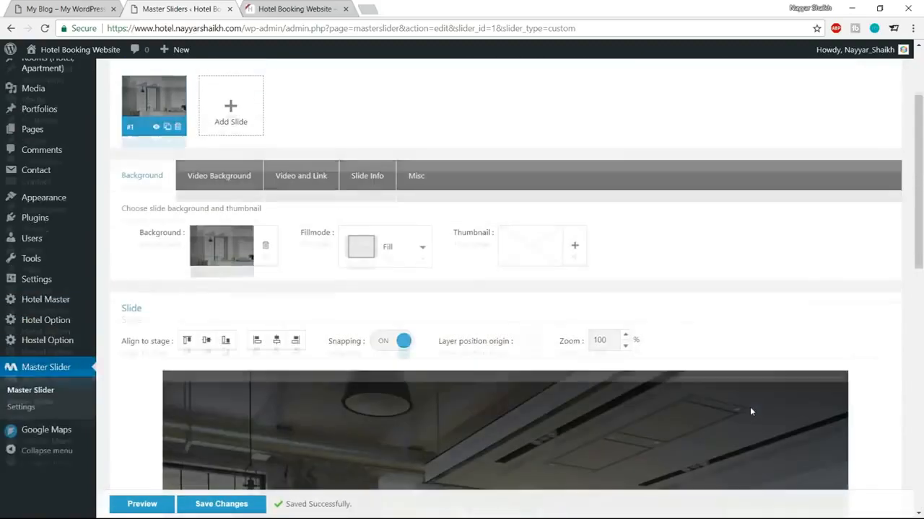
pyautogui.scroll(2, 750, 411)
pyautogui.click(65, 8)
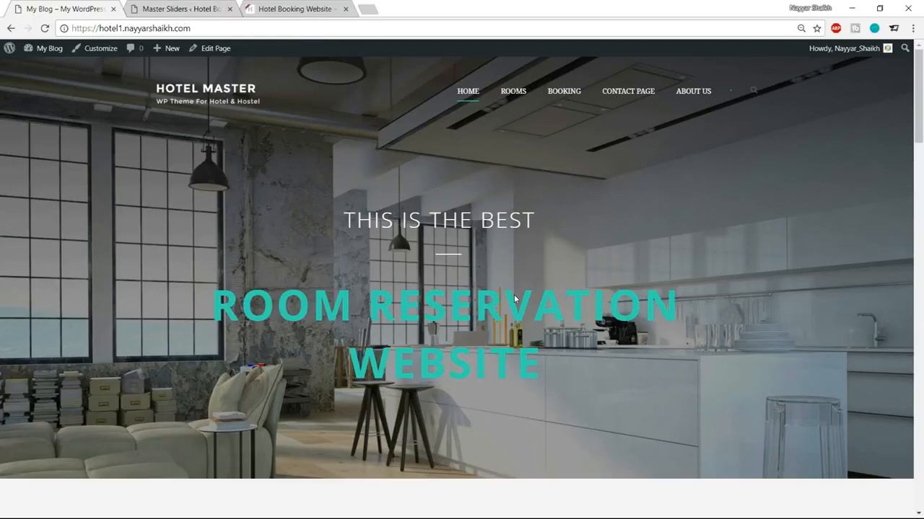
# Step: Switch back to the Master Sliders tab to reopen the Slider-1 editor
pyautogui.click(175, 6)
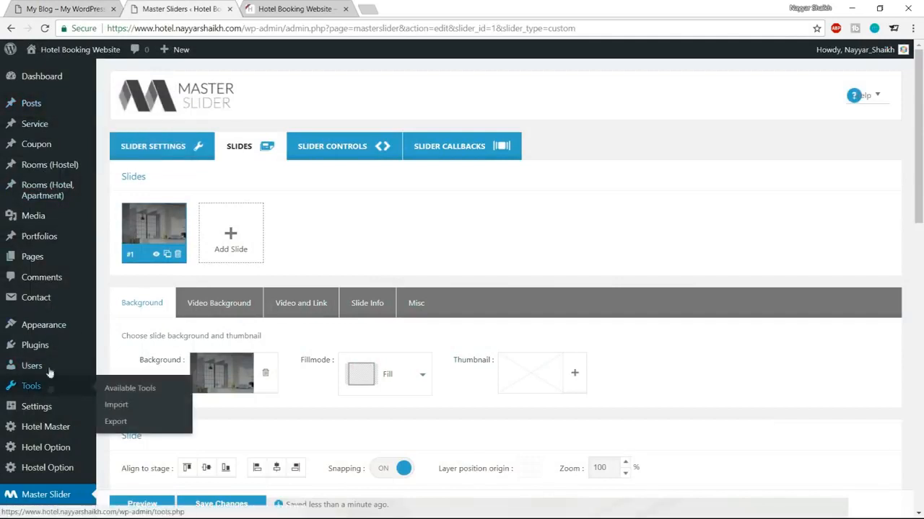
# Step: Create a new page titled 'Home', publish it, and open the published page in a new tab
pyautogui.moveTo(29, 261)
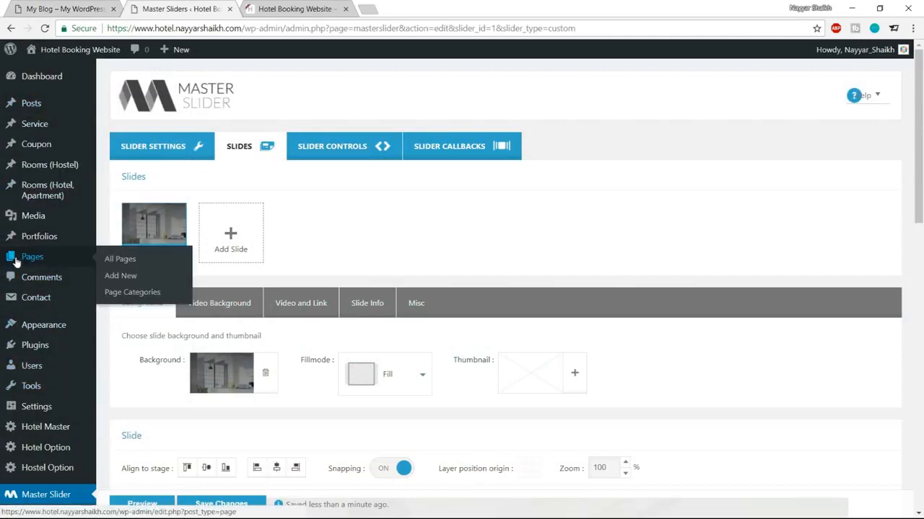
pyautogui.click(120, 277)
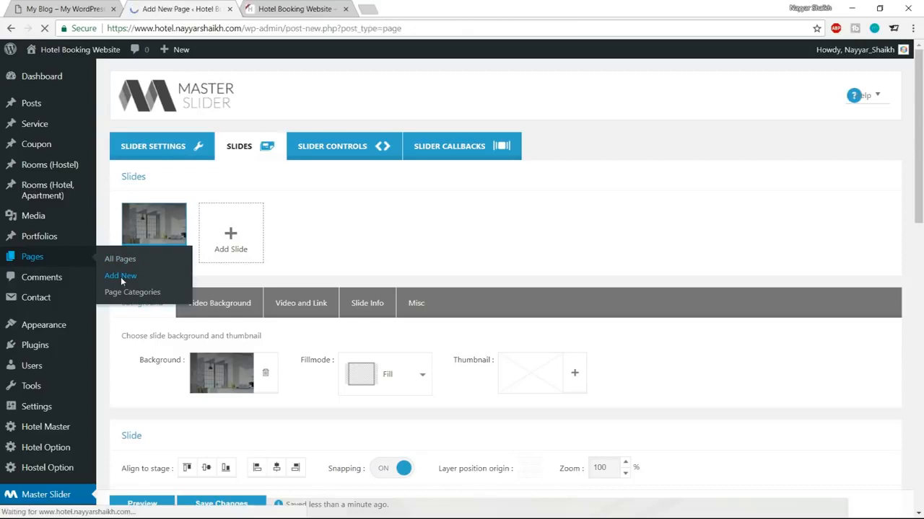
pyautogui.write('hO')
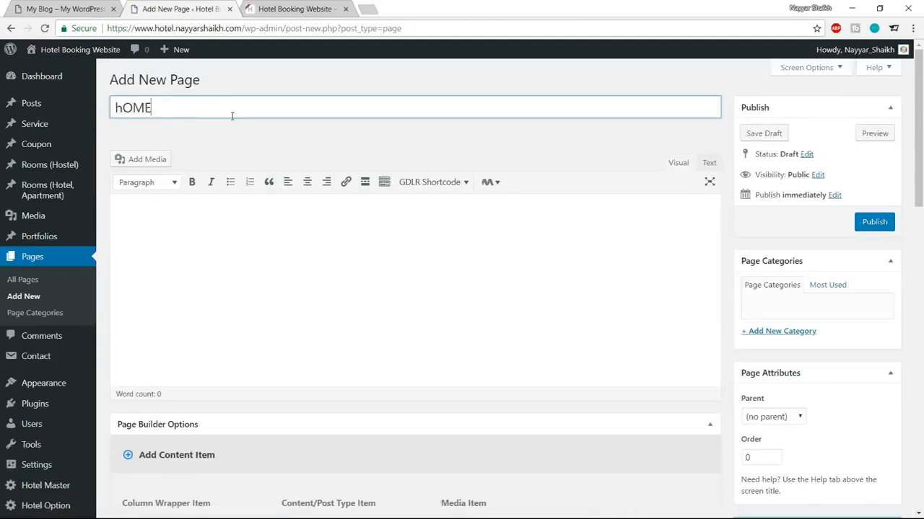
pyautogui.write('ME')
pyautogui.hotkey('ctrl', 'a')
pyautogui.write('Home')
pyautogui.click(886, 222)
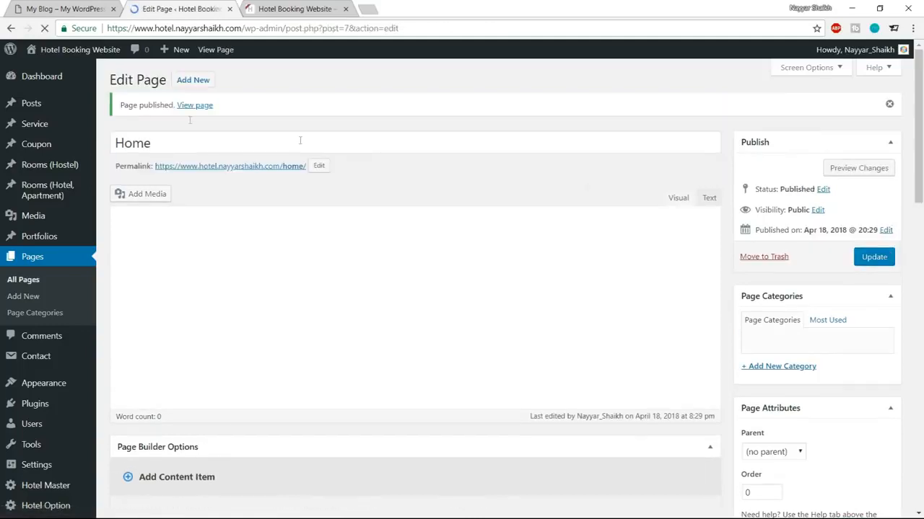
pyautogui.rightClick(195, 108)
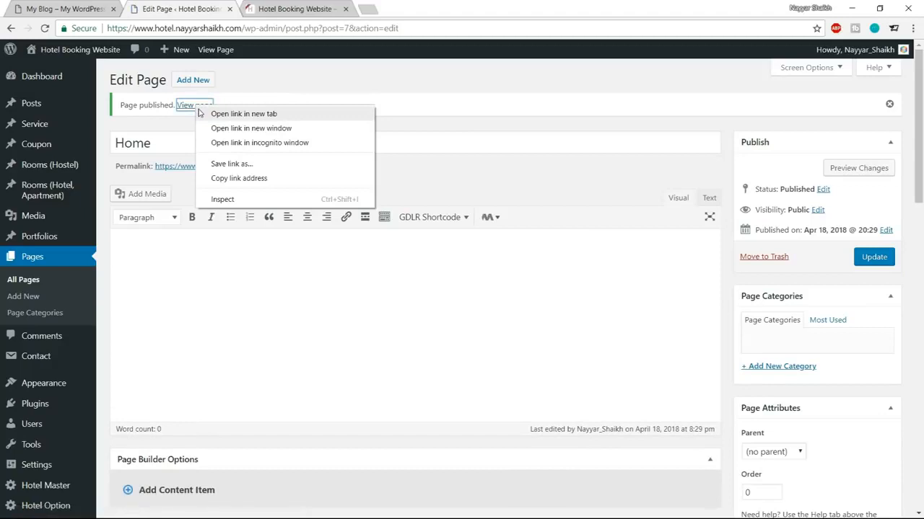
pyautogui.click(216, 113)
# Step: Switch to the live Home page tab and inspect the page and its home/ address
pyautogui.click(306, 9)
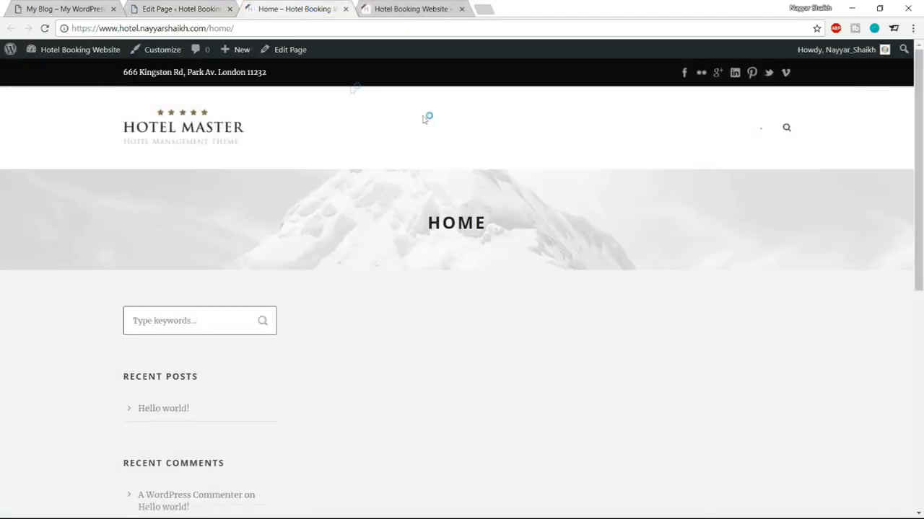
pyautogui.scroll(-5, 486, 194)
pyautogui.scroll(5, 489, 238)
pyautogui.moveTo(209, 28); pyautogui.dragTo(277, 27)
pyautogui.click(93, 29)
pyautogui.moveTo(77, 27); pyautogui.dragTo(206, 28)
pyautogui.click(241, 26)
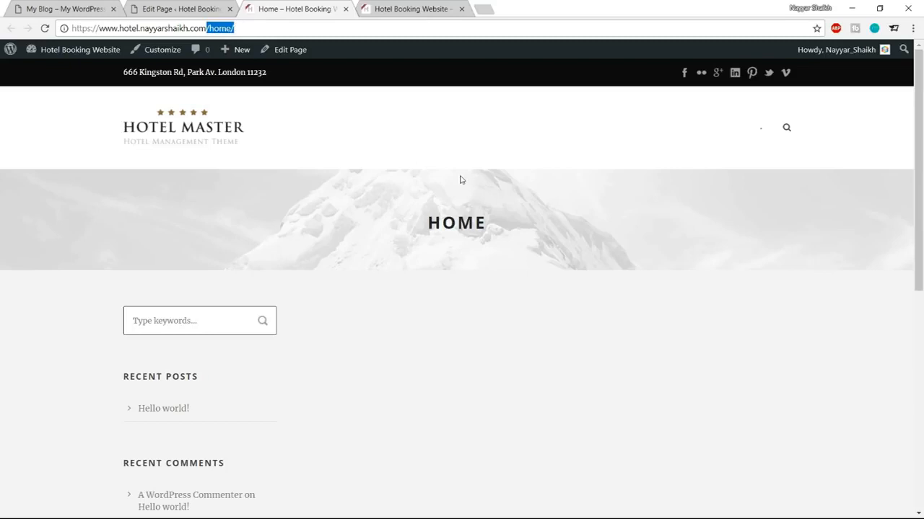
pyautogui.scroll(-3, 454, 278)
pyautogui.scroll(3, 453, 280)
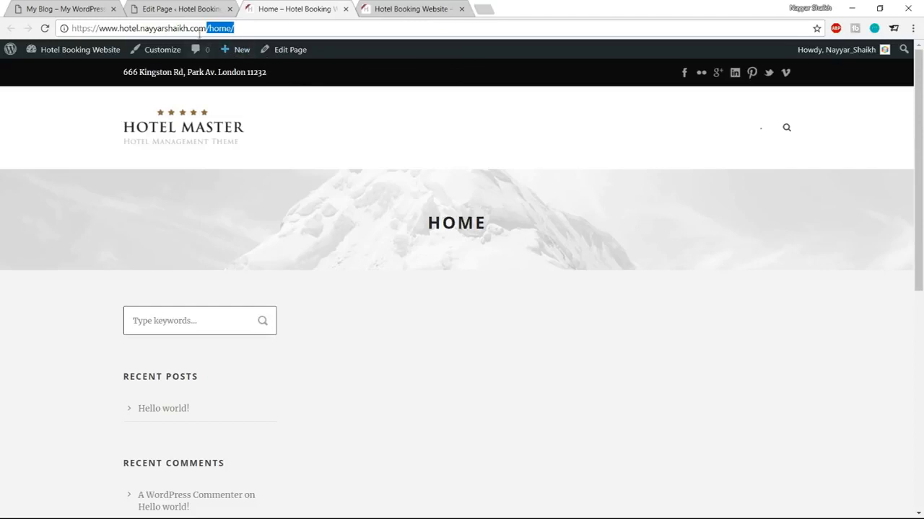
# Step: Return to the Home page editor tab and open Settings > Reading
pyautogui.click(181, 9)
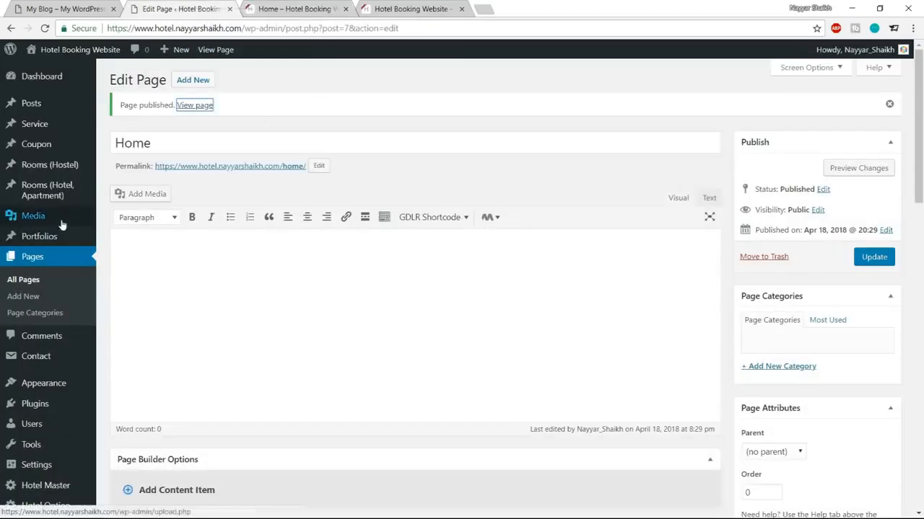
pyautogui.scroll(-2, 62, 231)
pyautogui.moveTo(34, 377)
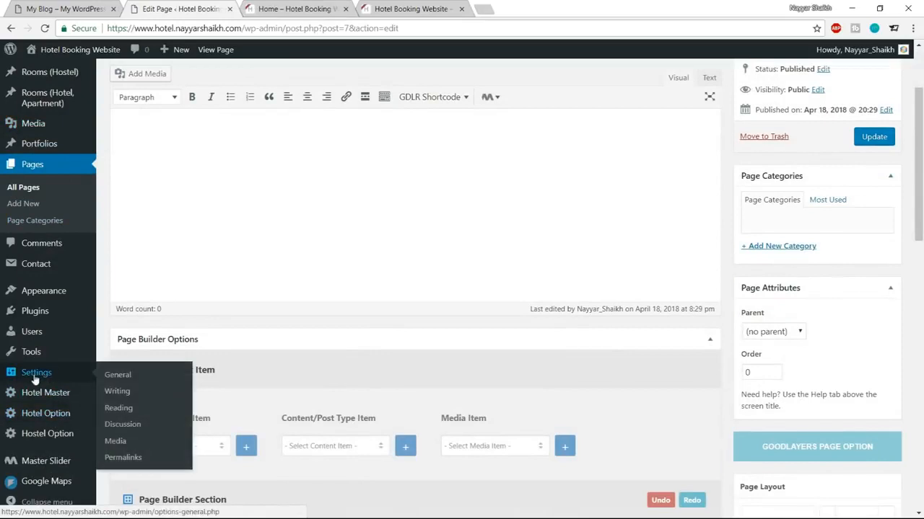
pyautogui.click(120, 408)
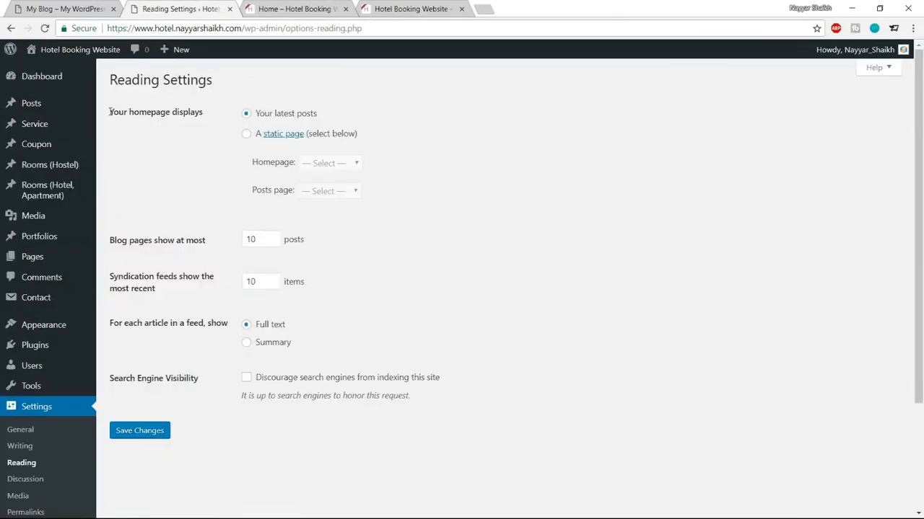
# Step: Set the homepage to display a static page, Home, and save the reading settings
pyautogui.moveTo(109, 112); pyautogui.dragTo(220, 115)
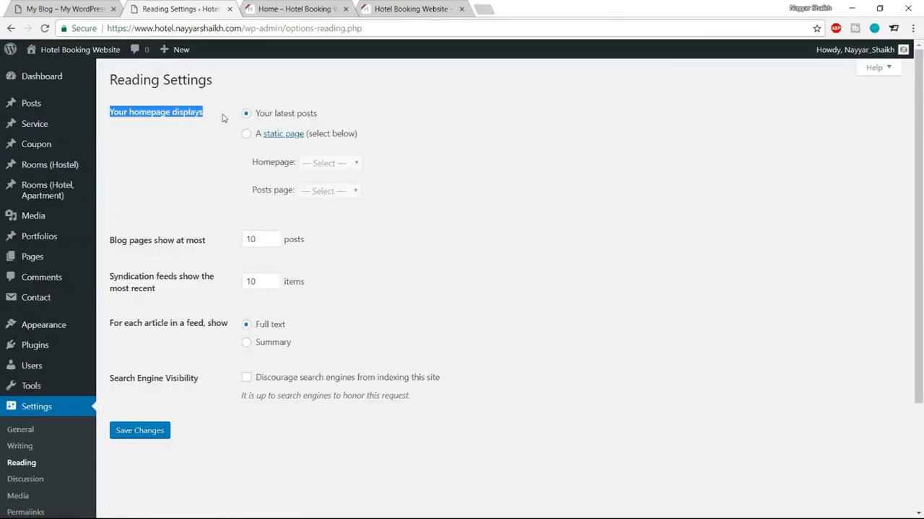
pyautogui.click(223, 118)
pyautogui.moveTo(338, 116); pyautogui.dragTo(254, 119)
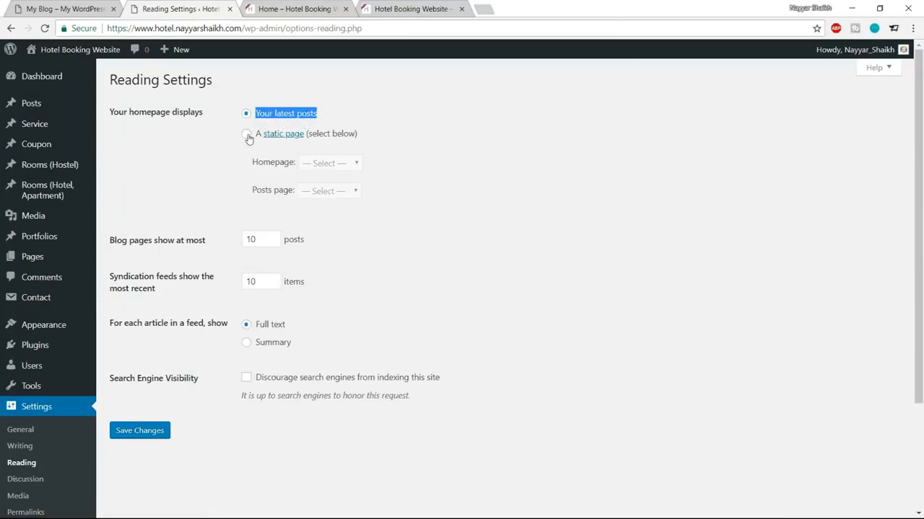
pyautogui.click(247, 136)
pyautogui.moveTo(256, 166); pyautogui.dragTo(333, 164)
pyautogui.click(334, 164)
pyautogui.click(338, 188)
pyautogui.click(384, 169)
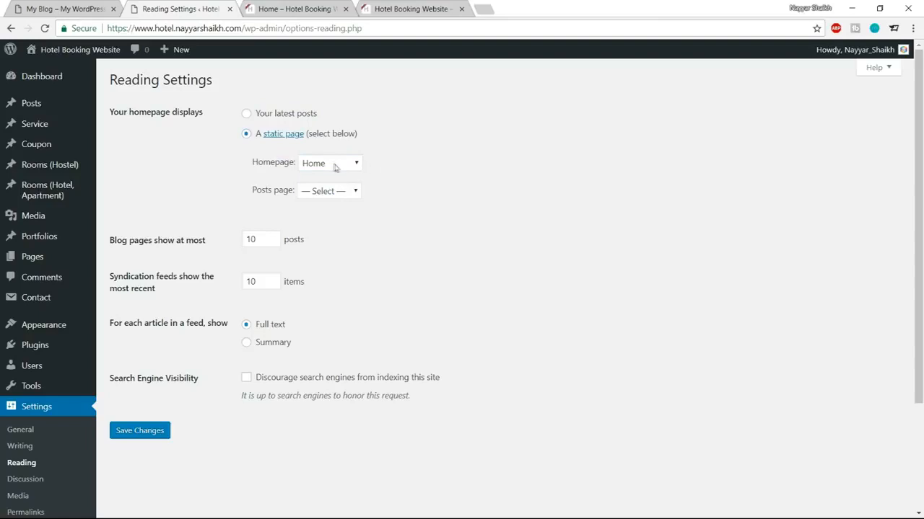
pyautogui.click(156, 430)
# Step: Load the site root and confirm it now shows the Home page with its HOME title
pyautogui.click(292, 8)
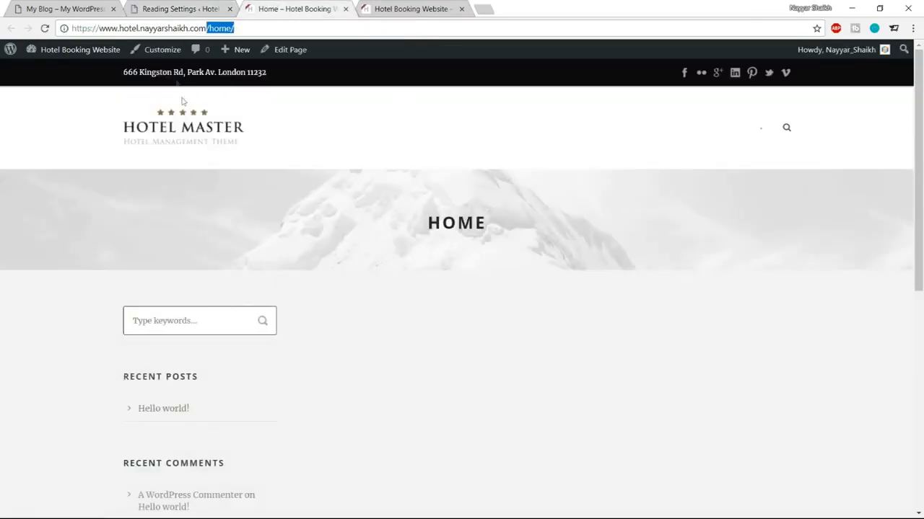
pyautogui.press('BackSpace')
pyautogui.press('Return')
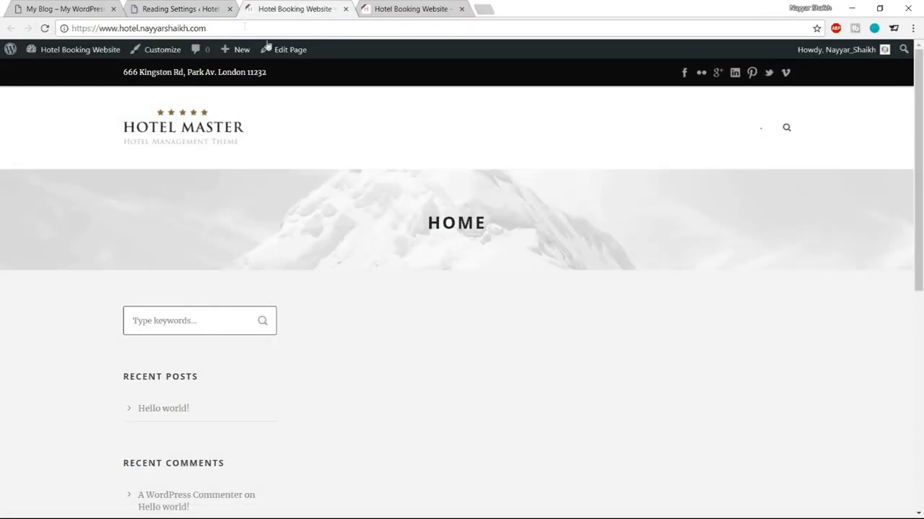
pyautogui.moveTo(426, 224); pyautogui.dragTo(519, 229)
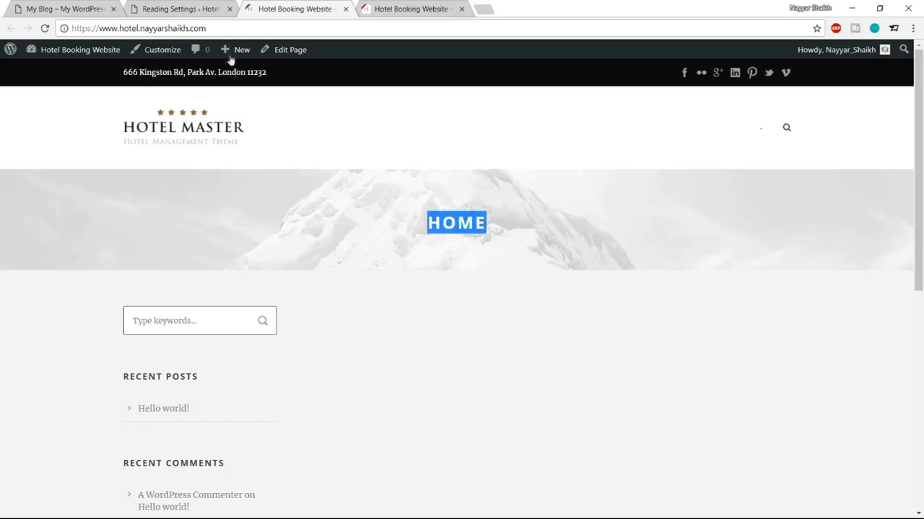
pyautogui.click(546, 255)
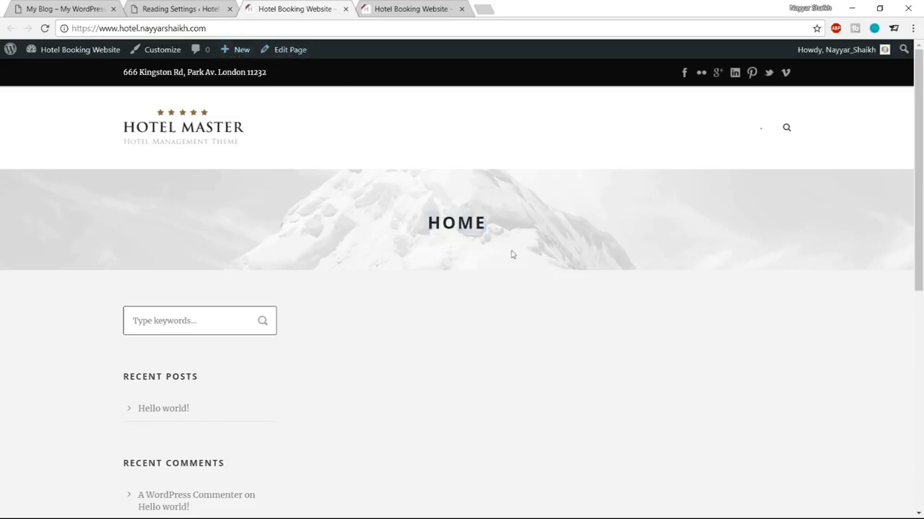
pyautogui.moveTo(401, 201); pyautogui.dragTo(426, 206)
pyautogui.click(518, 265)
# Step: Compare with the reference hotel demo site, then go back to the reading settings
pyautogui.click(44, 7)
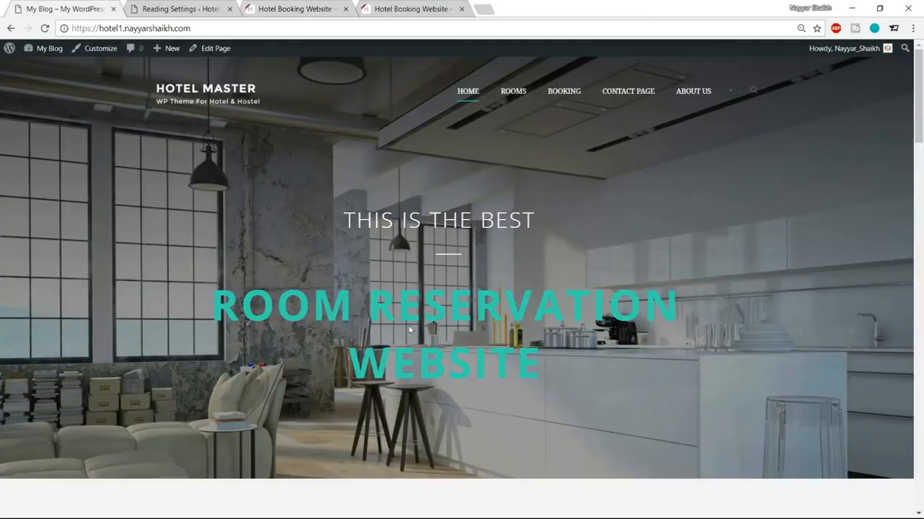
pyautogui.scroll(-1, 433, 127)
pyautogui.scroll(1, 569, 286)
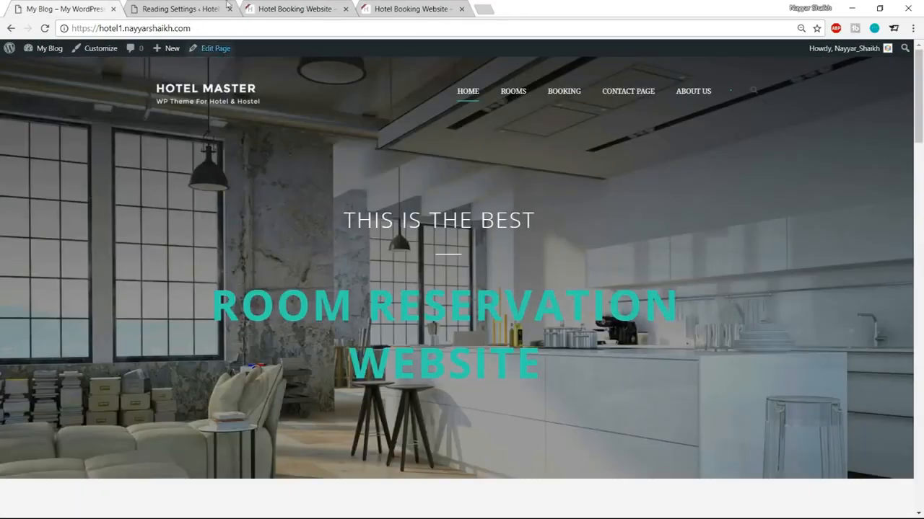
pyautogui.hotkey('ctrl', '3')
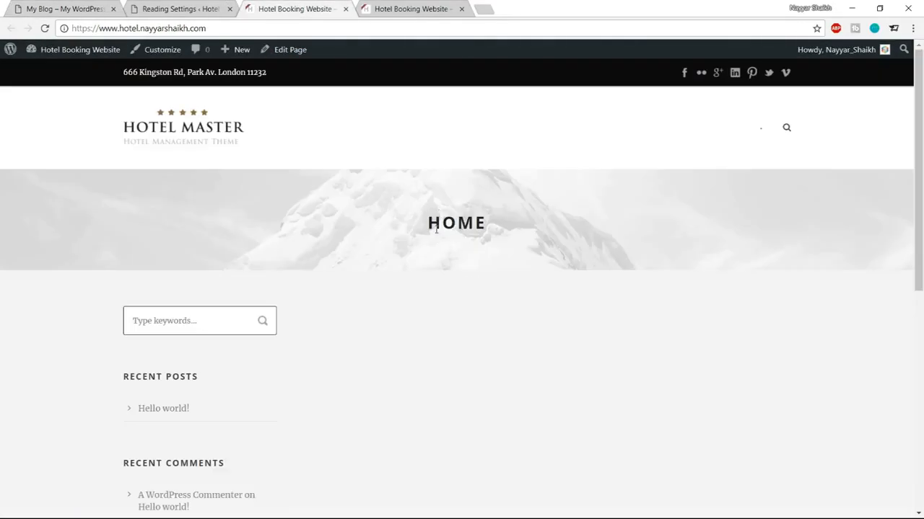
pyautogui.click(209, 10)
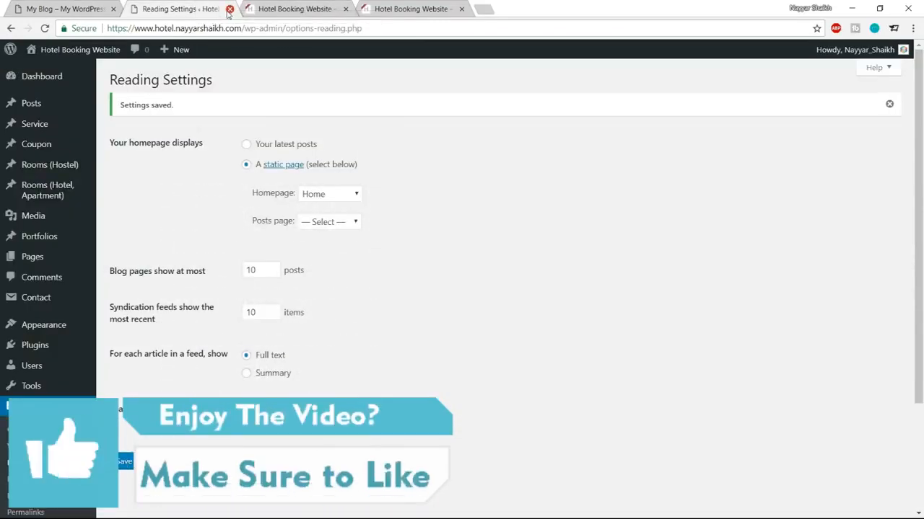
# Step: Close the reading settings and open the Home page editor in a new tab
pyautogui.click(230, 10)
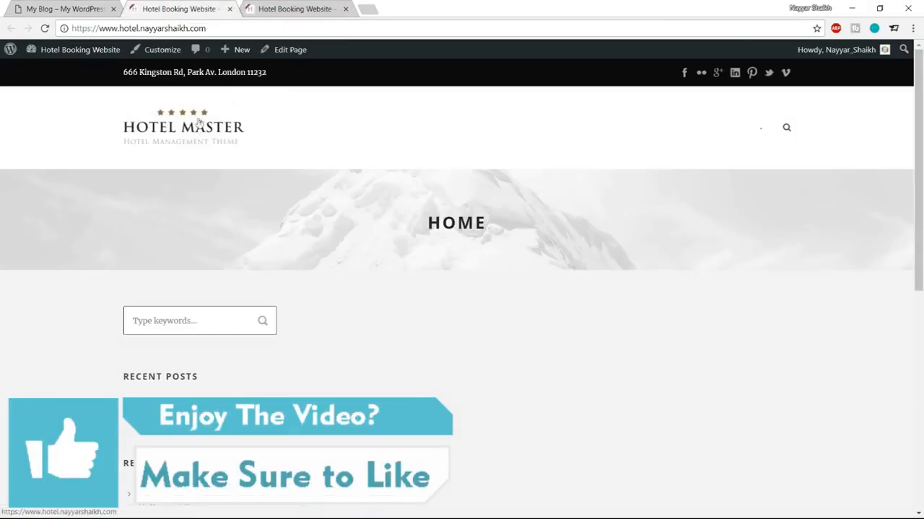
pyautogui.rightClick(300, 55)
pyautogui.click(309, 63)
pyautogui.moveTo(317, 16); pyautogui.dragTo(204, 14)
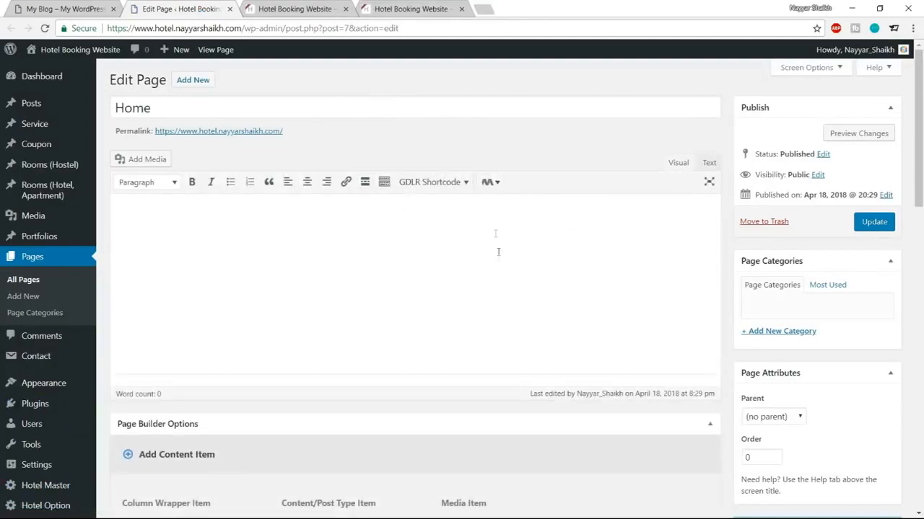
# Step: Switch Show Title to OFF, update the Home page, and reload the homepage
pyautogui.scroll(-5, 497, 260)
pyautogui.scroll(-3, 498, 265)
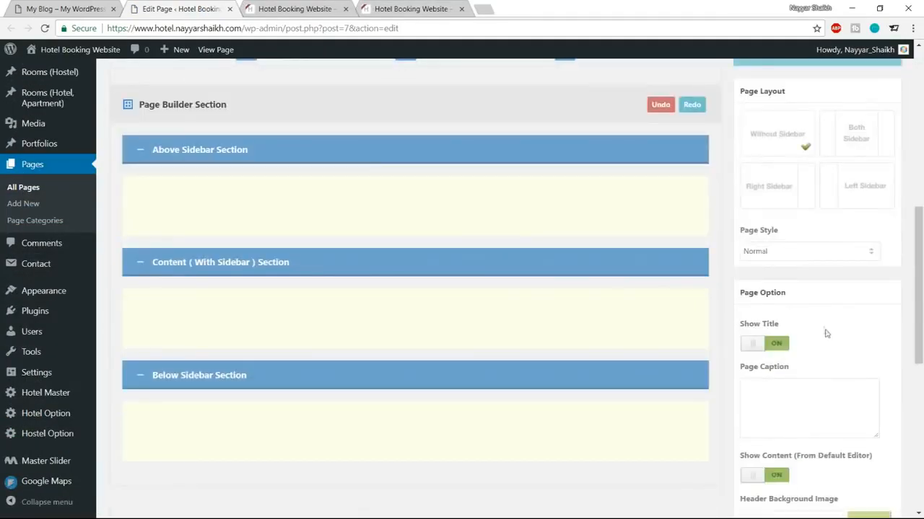
pyautogui.click(763, 289)
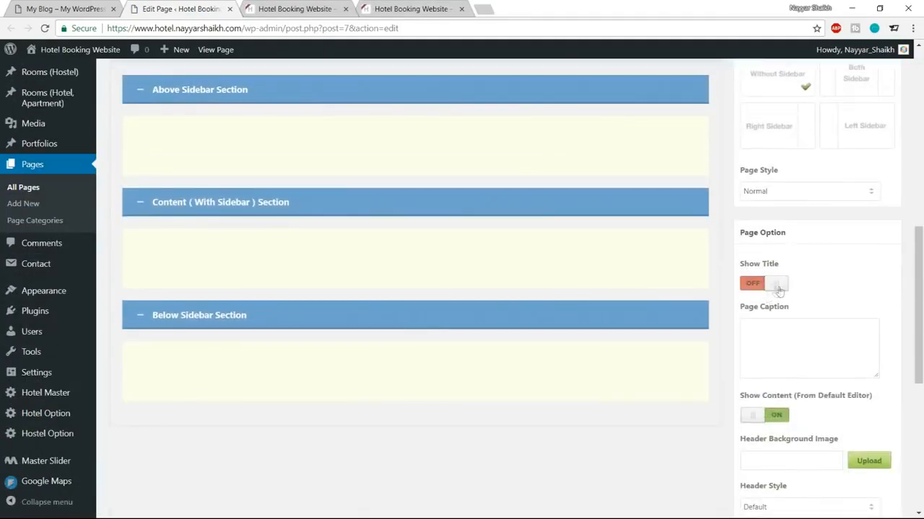
pyautogui.scroll(-5, 773, 309)
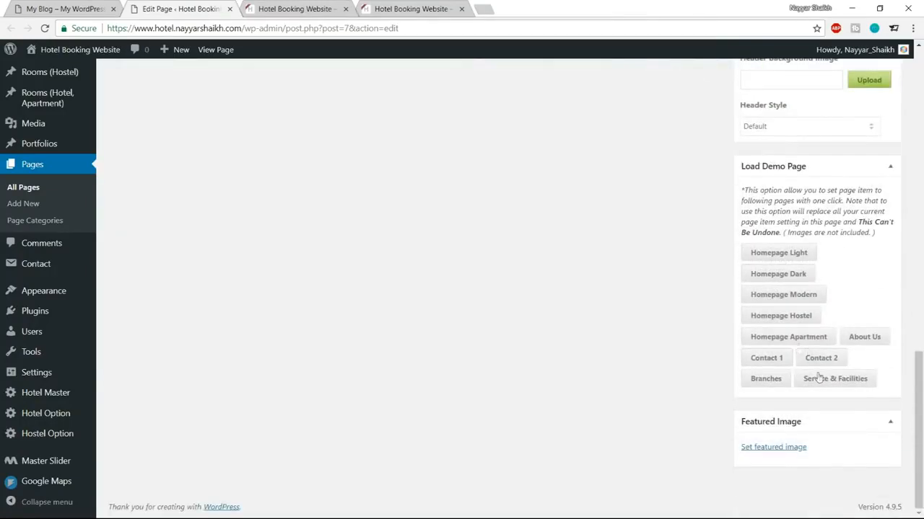
pyautogui.scroll(13, 818, 373)
pyautogui.click(873, 221)
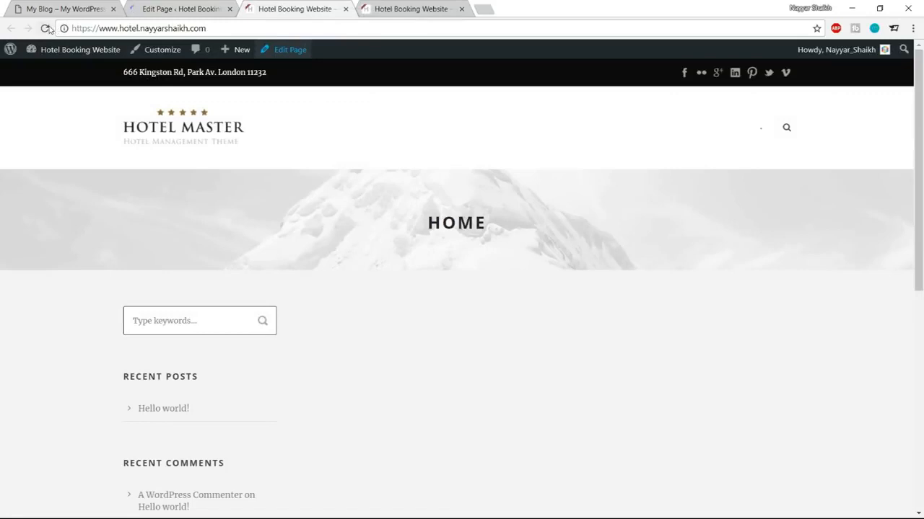
pyautogui.click(45, 29)
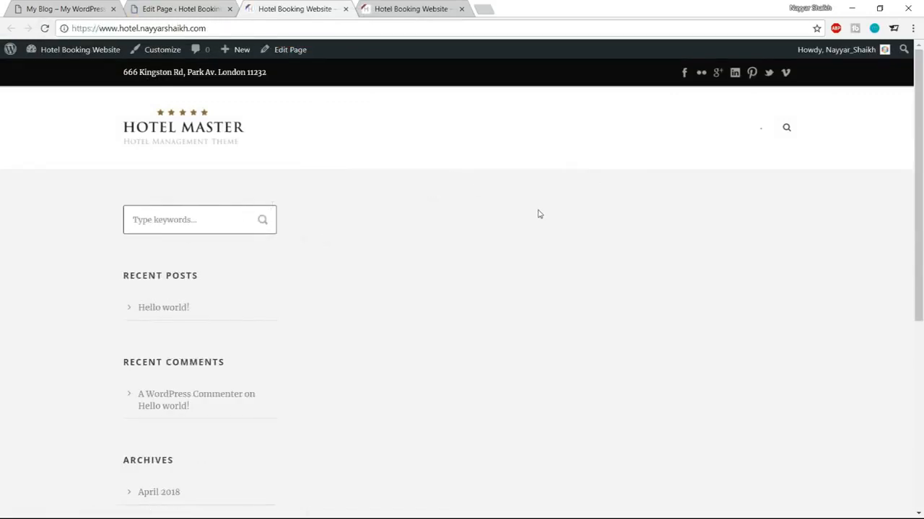
# Step: Compare the homepage with the reference hotel demo site, then return to the Home page editor
pyautogui.click(40, 9)
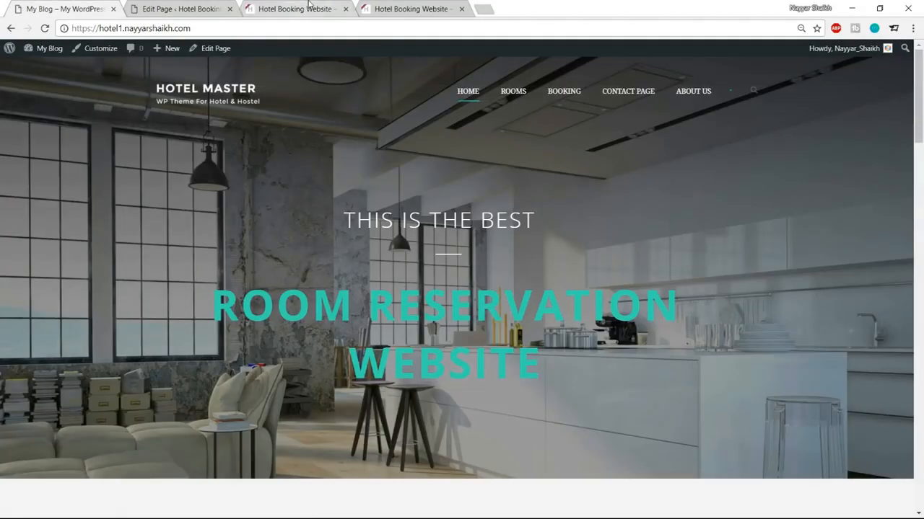
pyautogui.click(303, 8)
pyautogui.scroll(-3, 176, 318)
pyautogui.scroll(-2, 180, 317)
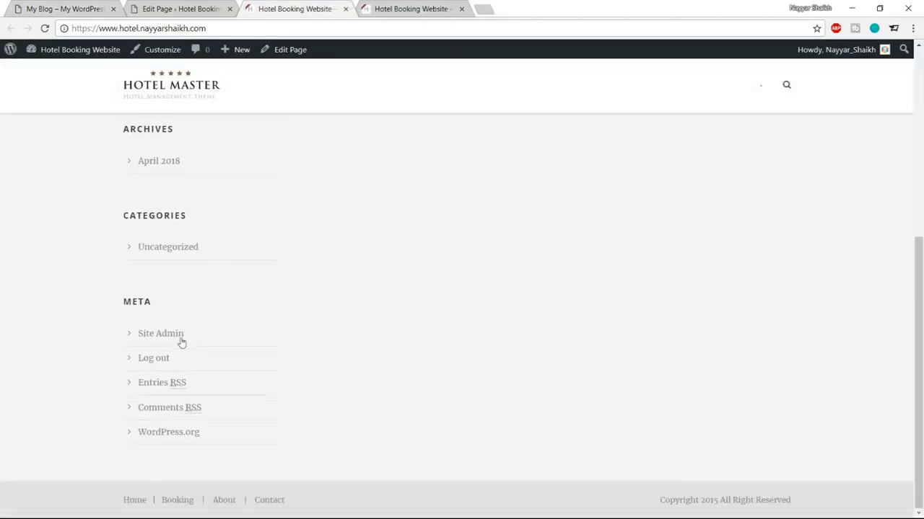
pyautogui.scroll(5, 180, 330)
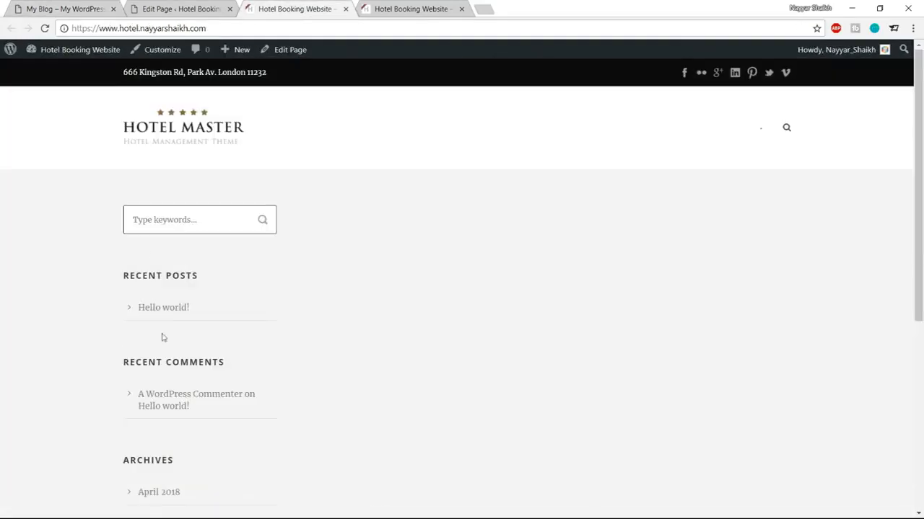
pyautogui.scroll(-2, 173, 345)
pyautogui.scroll(2, 181, 351)
pyautogui.click(65, 8)
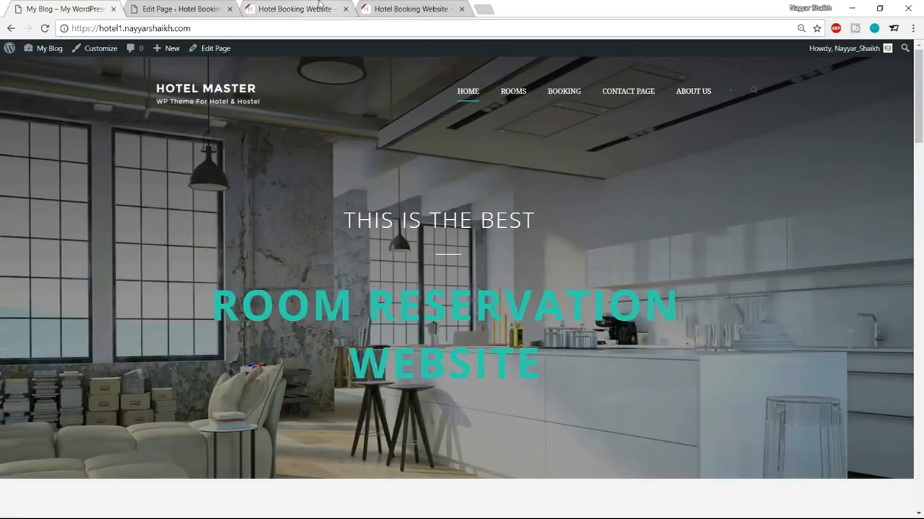
pyautogui.click(320, 7)
pyautogui.click(184, 10)
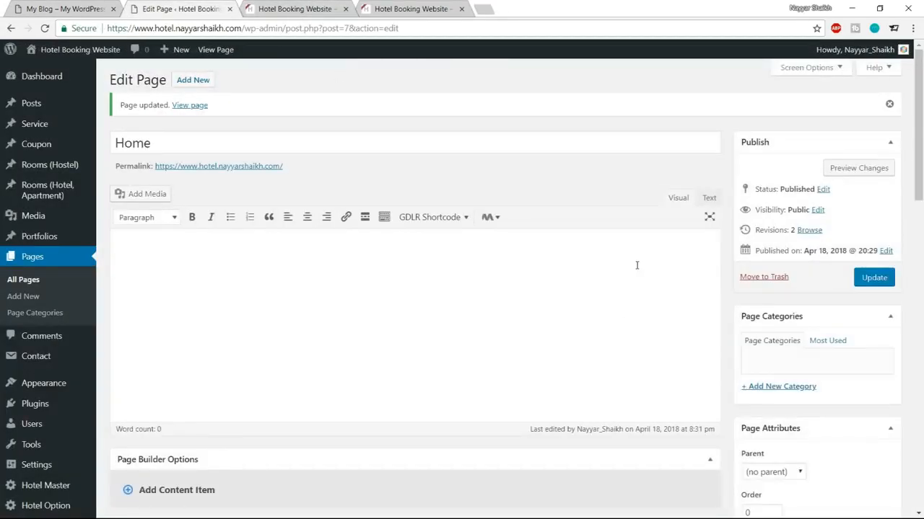
# Step: Add a Full Size Wrapper to the Home page builder
pyautogui.scroll(-4, 607, 371)
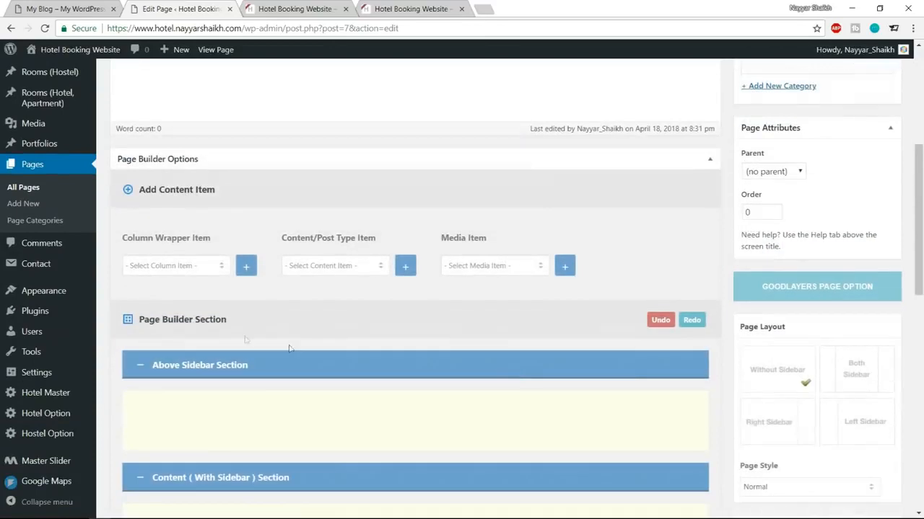
pyautogui.click(193, 267)
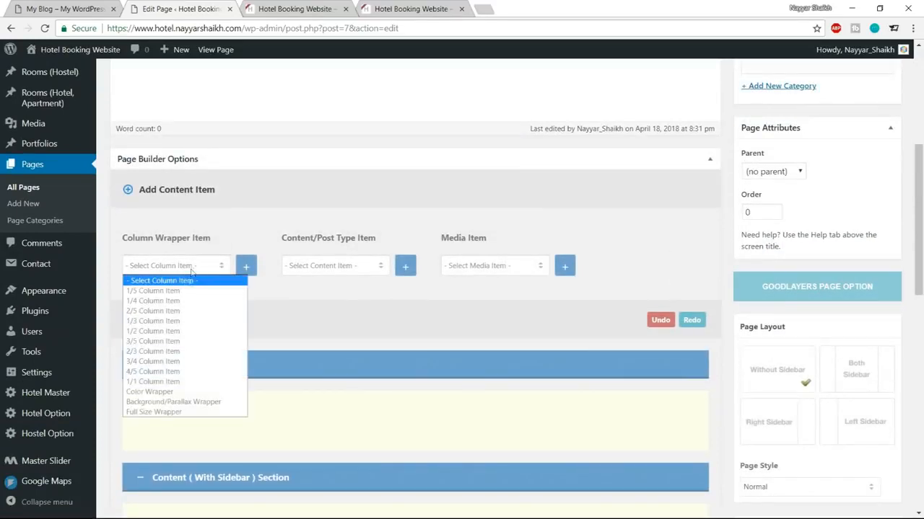
pyautogui.click(209, 234)
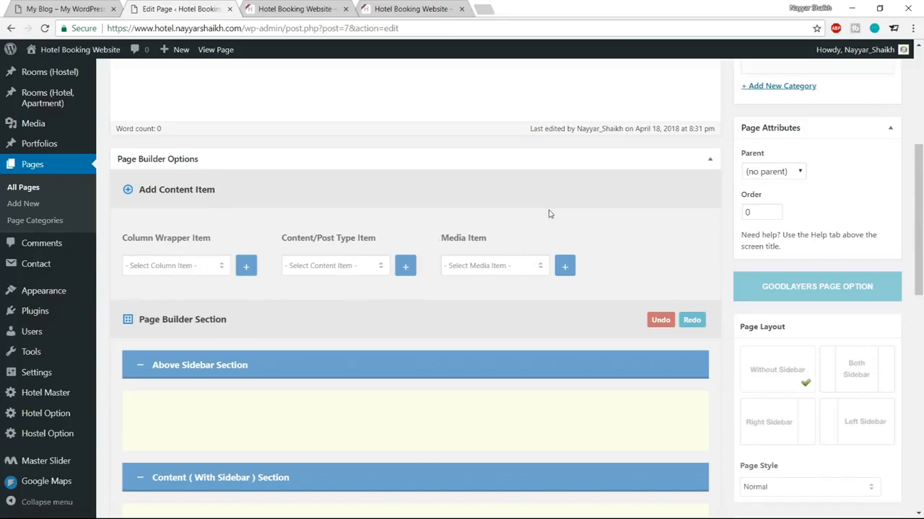
pyautogui.click(193, 267)
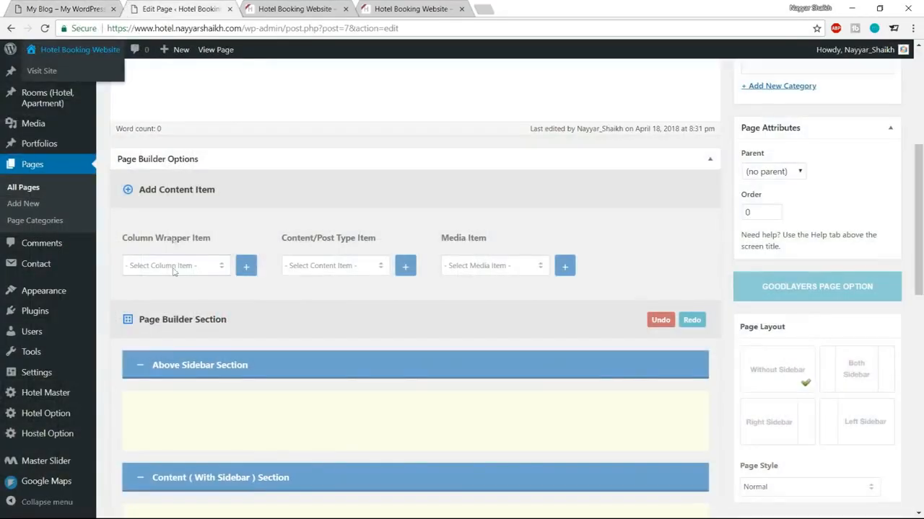
pyautogui.click(175, 267)
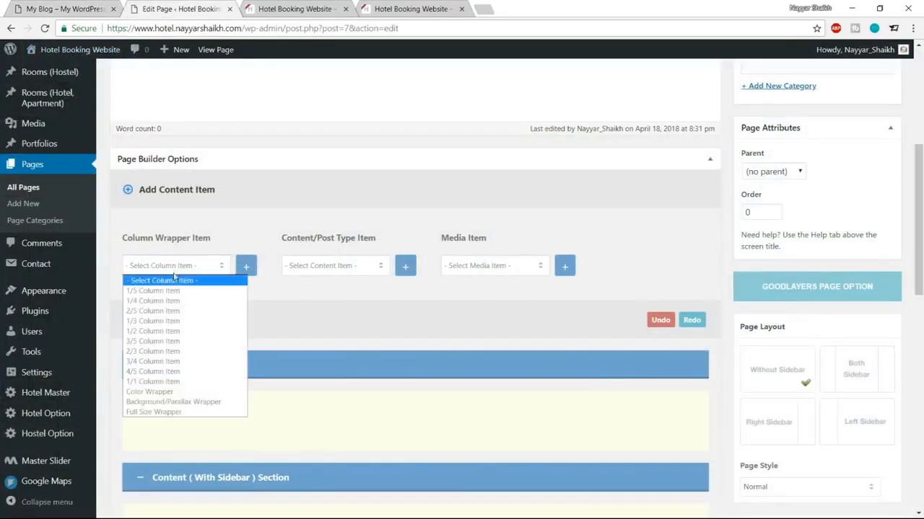
pyautogui.click(157, 413)
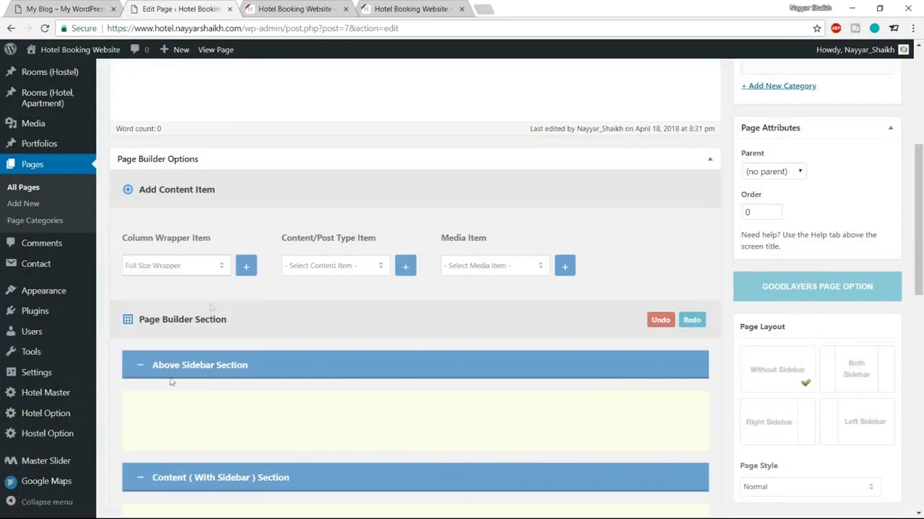
pyautogui.click(246, 267)
# Step: Add a Master Slider media item and nest it inside the Full Size Wrapper
pyautogui.scroll(-4, 344, 340)
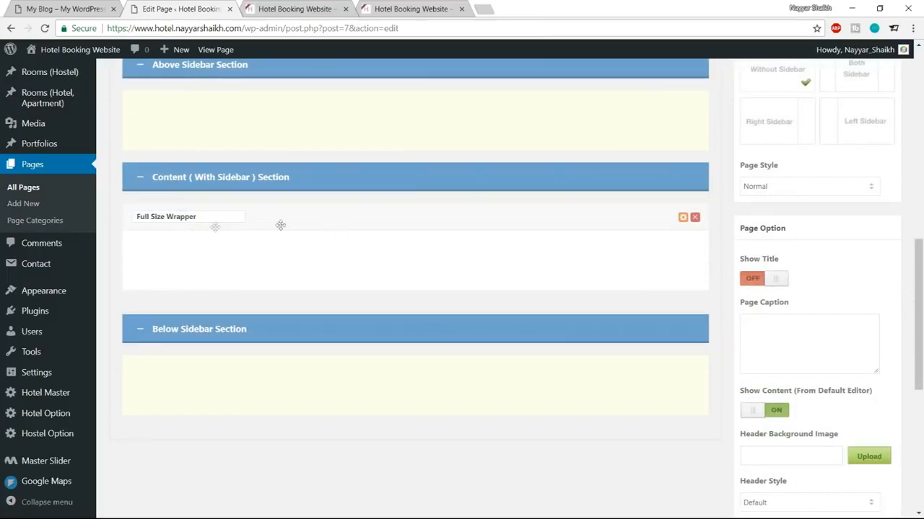
pyautogui.scroll(4, 325, 223)
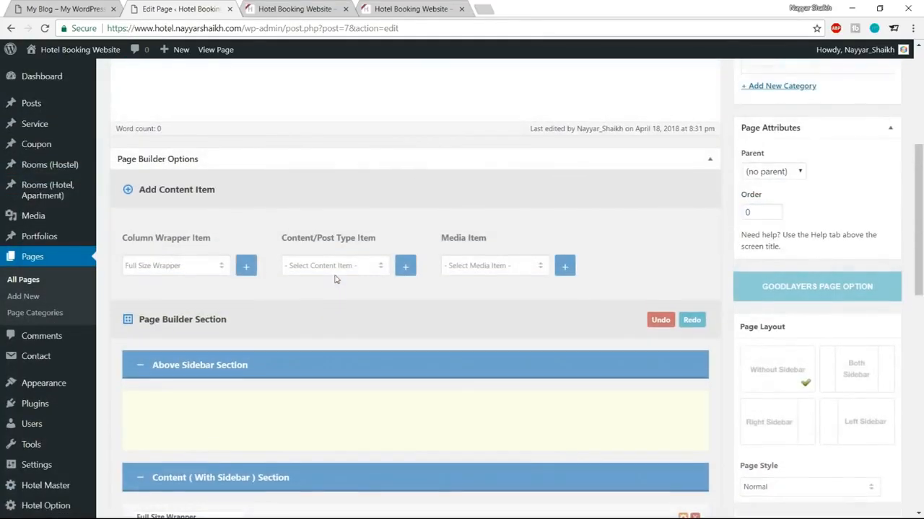
pyautogui.click(49, 7)
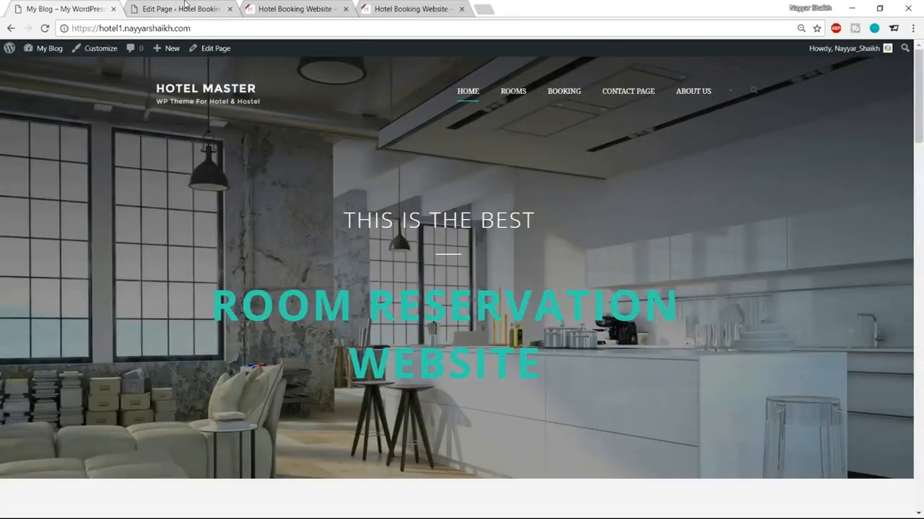
pyautogui.click(184, 8)
pyautogui.moveTo(437, 231); pyautogui.dragTo(505, 241)
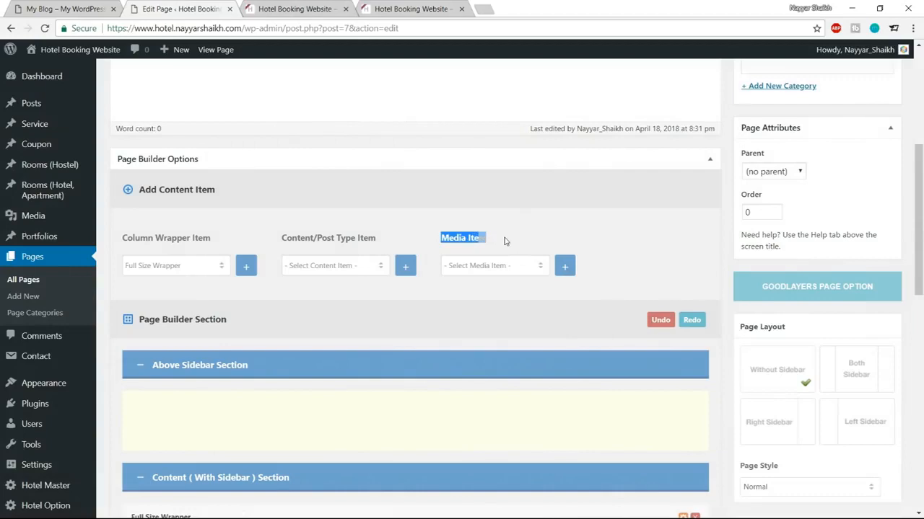
pyautogui.click(509, 267)
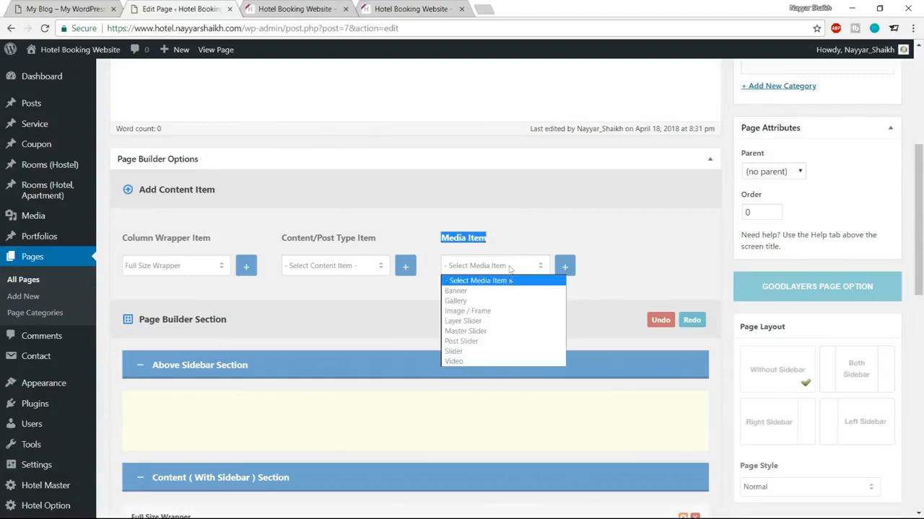
pyautogui.click(490, 331)
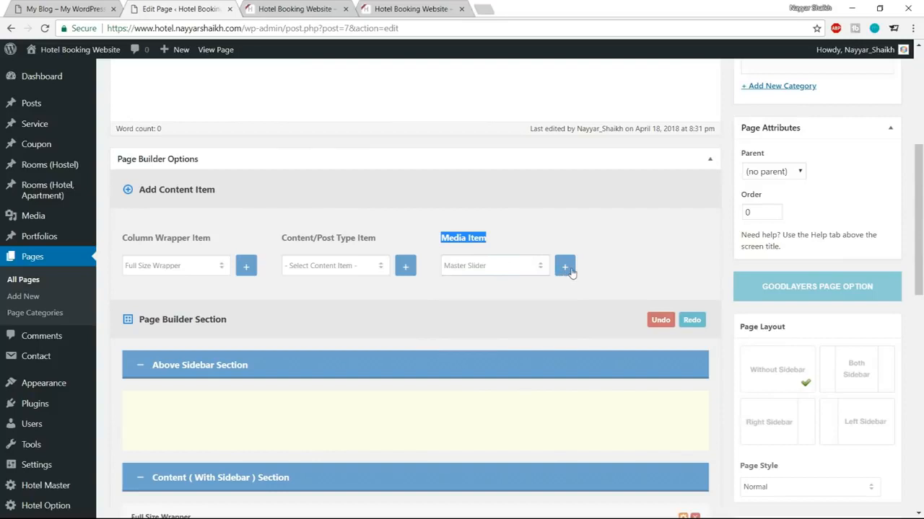
pyautogui.click(567, 269)
pyautogui.scroll(-5, 604, 313)
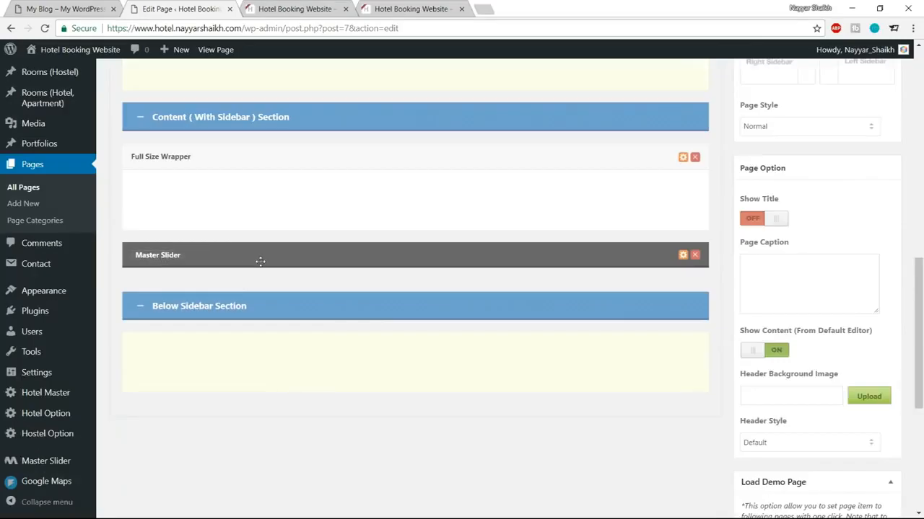
pyautogui.moveTo(273, 259); pyautogui.dragTo(275, 194)
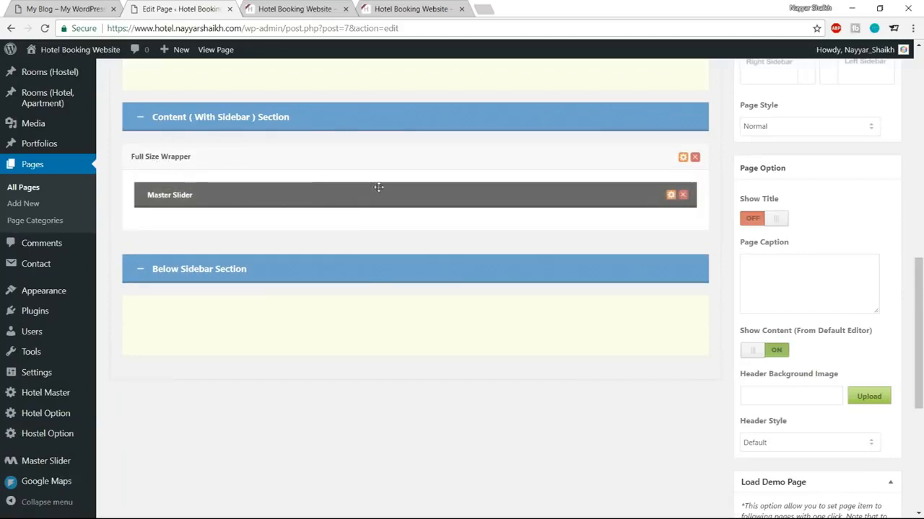
# Step: Update the Home page and reload the live site, which shows 'Invalid slider ID or alias.'
pyautogui.scroll(10, 386, 325)
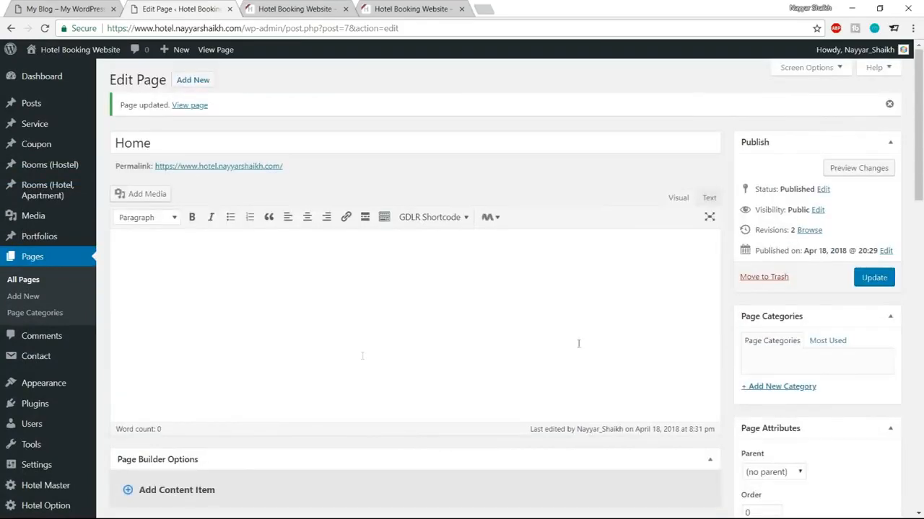
pyautogui.click(876, 279)
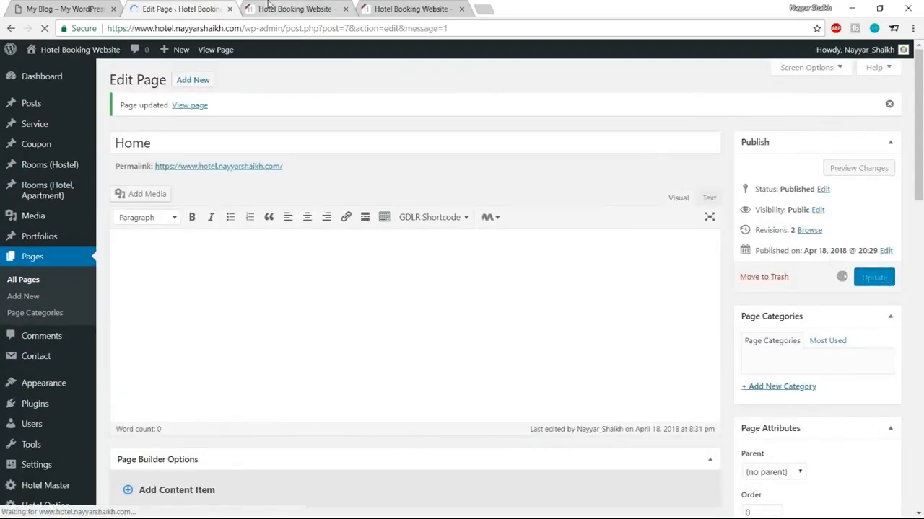
pyautogui.click(292, 9)
pyautogui.click(44, 28)
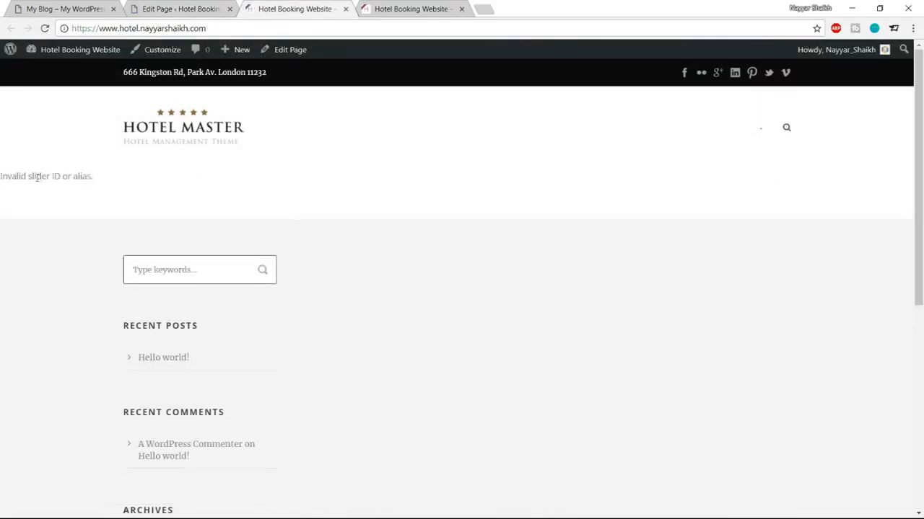
pyautogui.moveTo(2, 178); pyautogui.dragTo(117, 178)
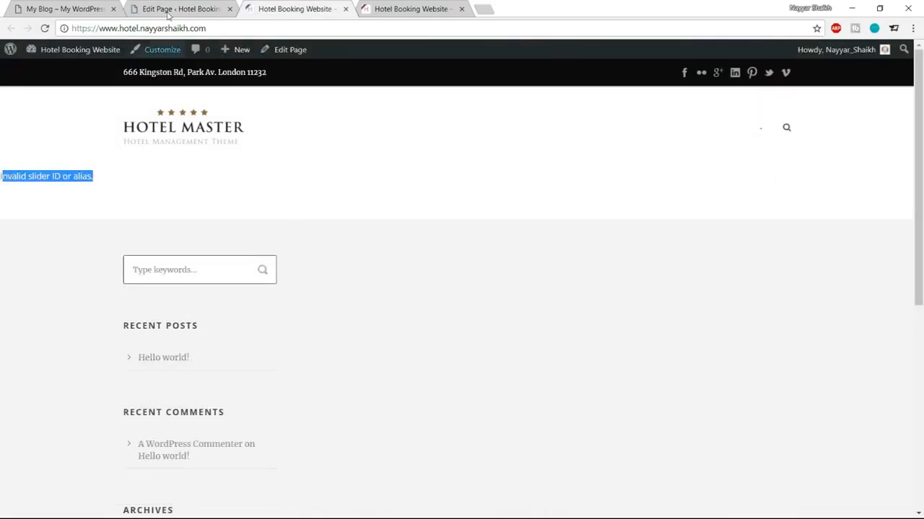
# Step: Set the Master Slider item to Slider-1, save its settings, and update the Home page
pyautogui.click(170, 10)
pyautogui.scroll(-10, 493, 261)
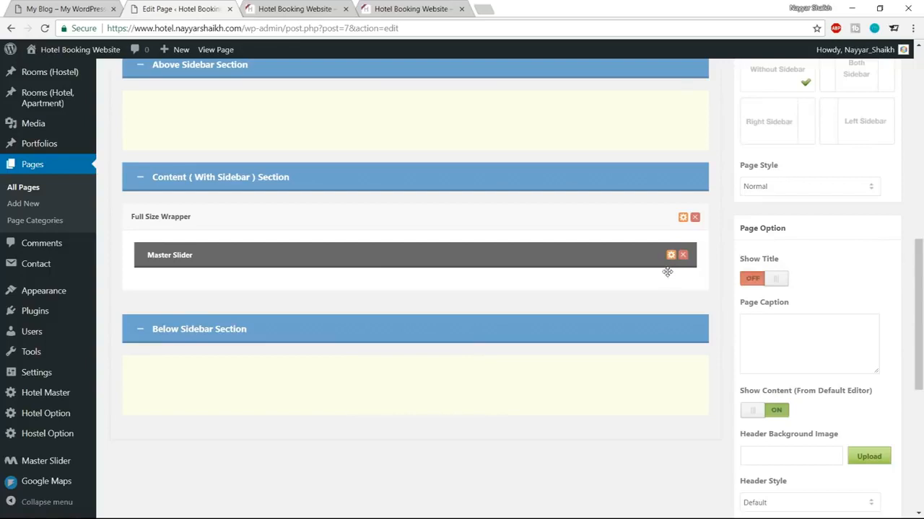
pyautogui.click(670, 256)
pyautogui.click(324, 164)
pyautogui.click(302, 178)
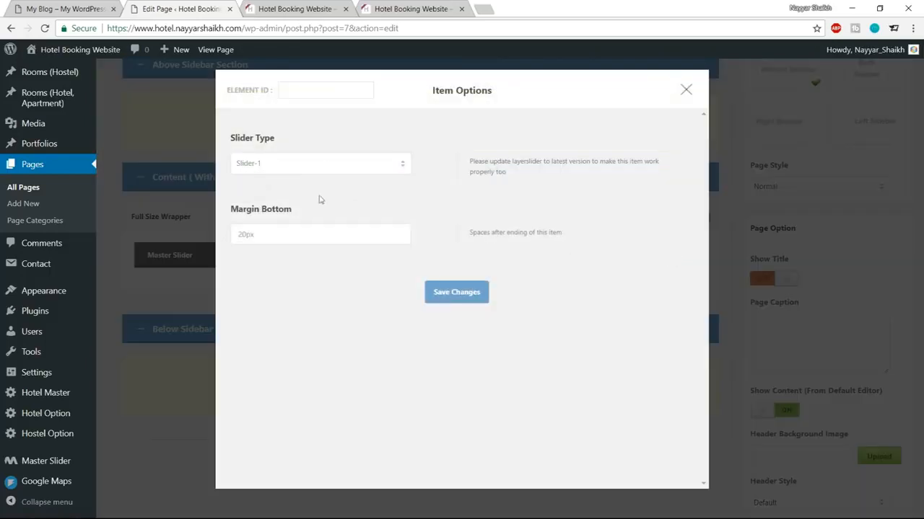
pyautogui.click(461, 297)
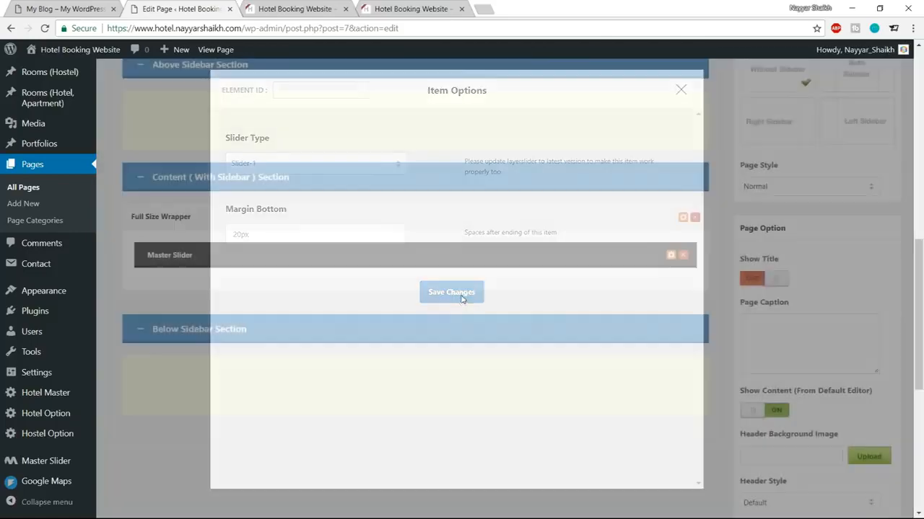
pyautogui.scroll(5, 498, 369)
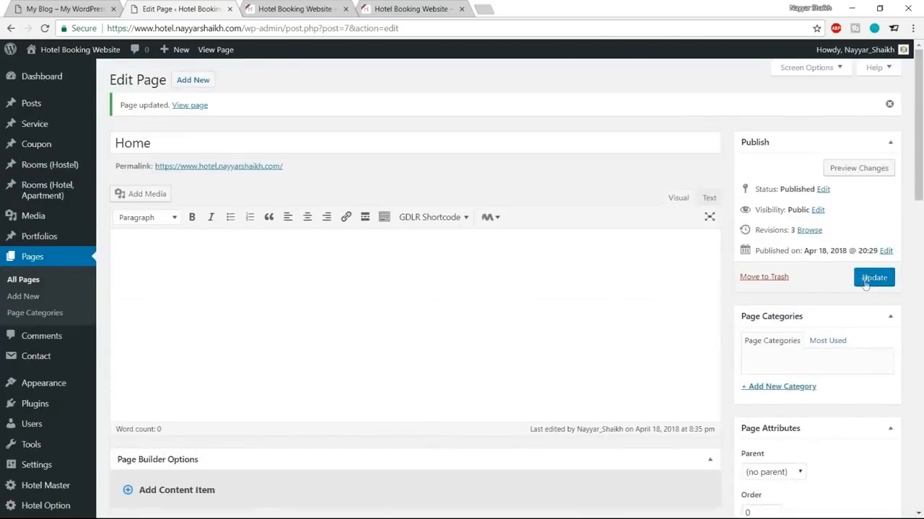
pyautogui.click(874, 277)
pyautogui.click(245, 9)
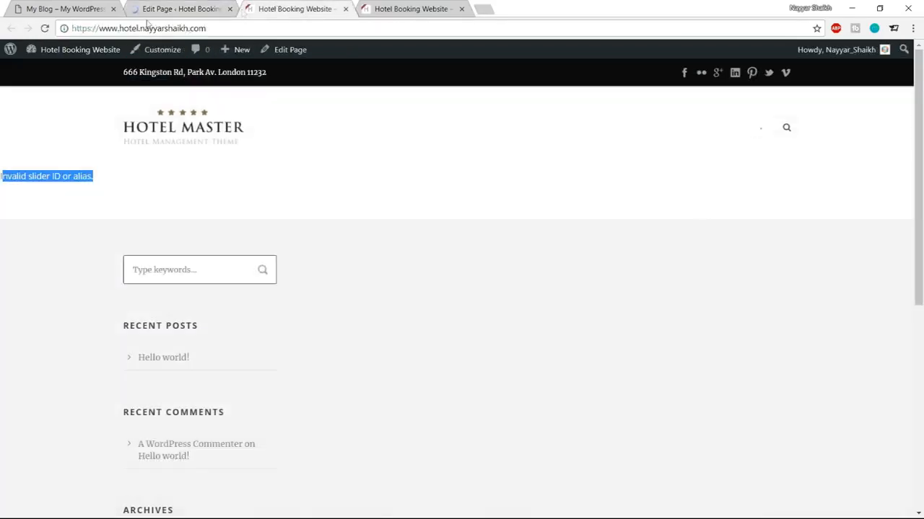
# Step: Reload the live homepage and scroll through it to check the slider
pyautogui.click(45, 28)
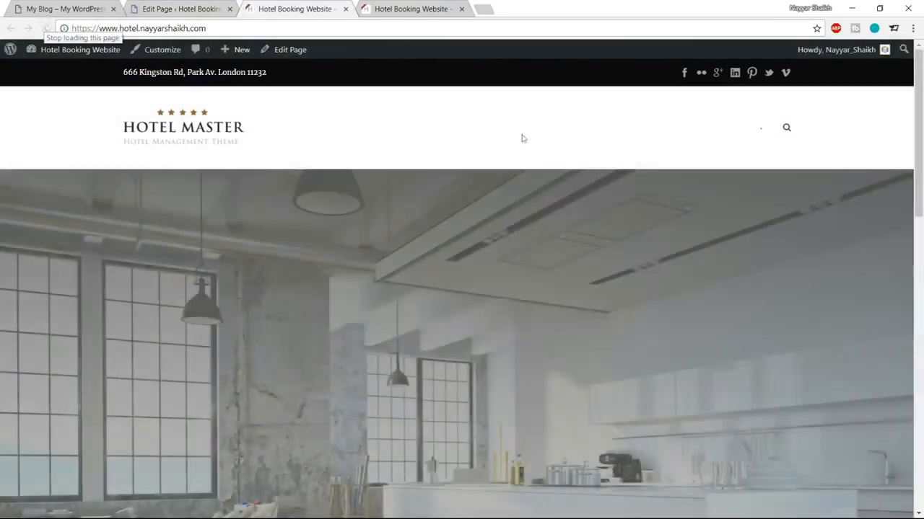
pyautogui.scroll(-3, 592, 314)
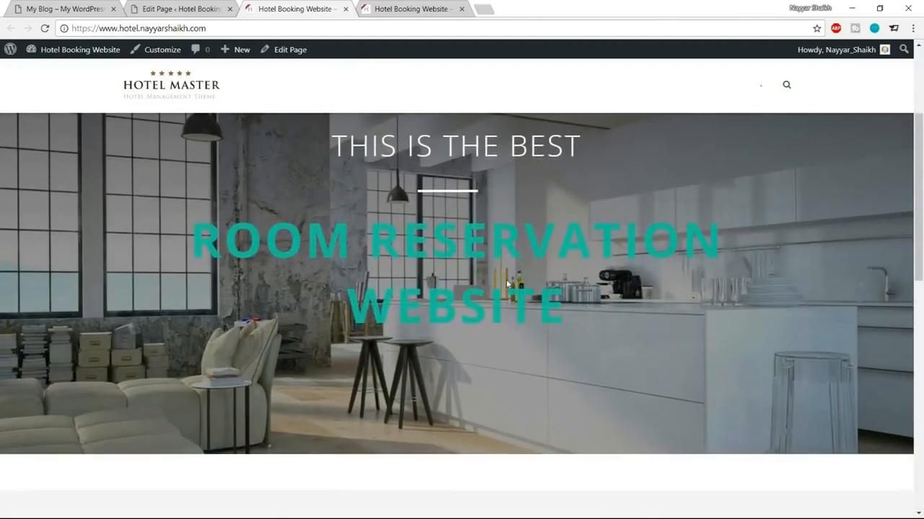
pyautogui.scroll(-3, 507, 285)
pyautogui.scroll(5, 506, 284)
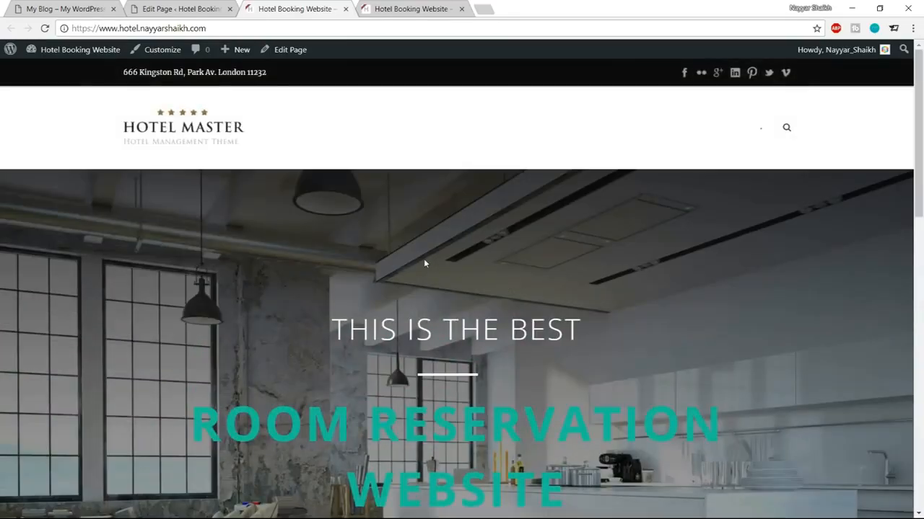
# Step: Compare the live site with the reference demo, including its check-in date calendar
pyautogui.hotkey('ctrl', '1')
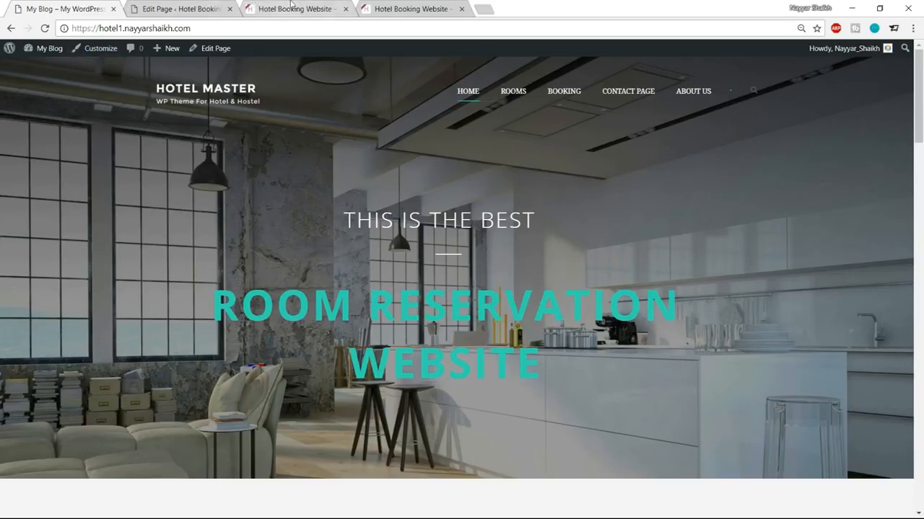
pyautogui.click(292, 8)
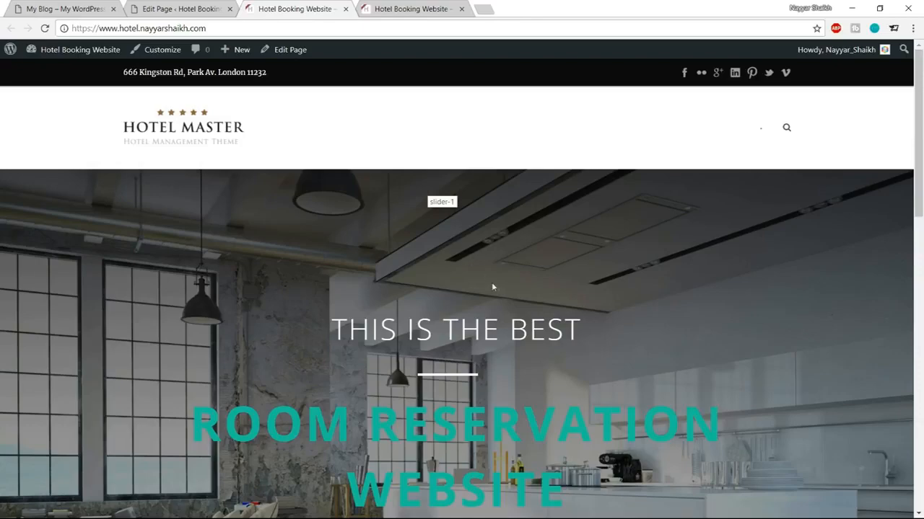
pyautogui.click(69, 9)
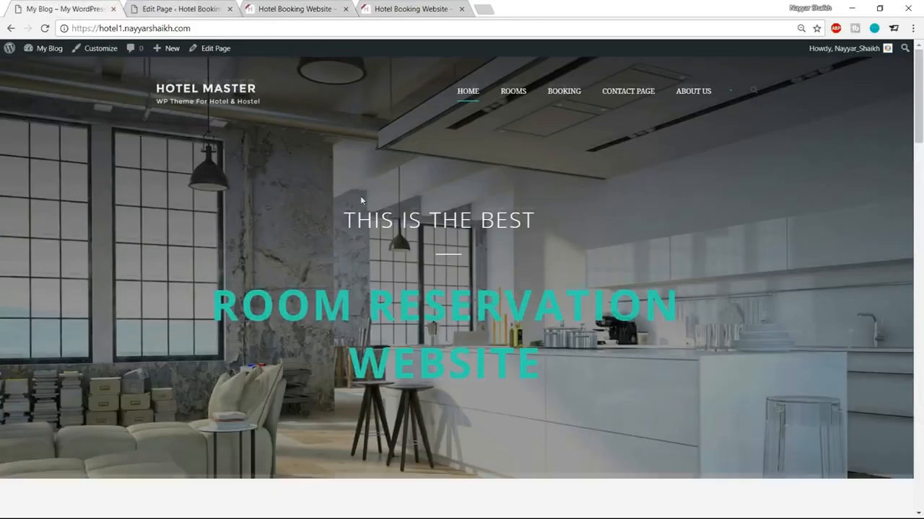
pyautogui.scroll(-3, 392, 272)
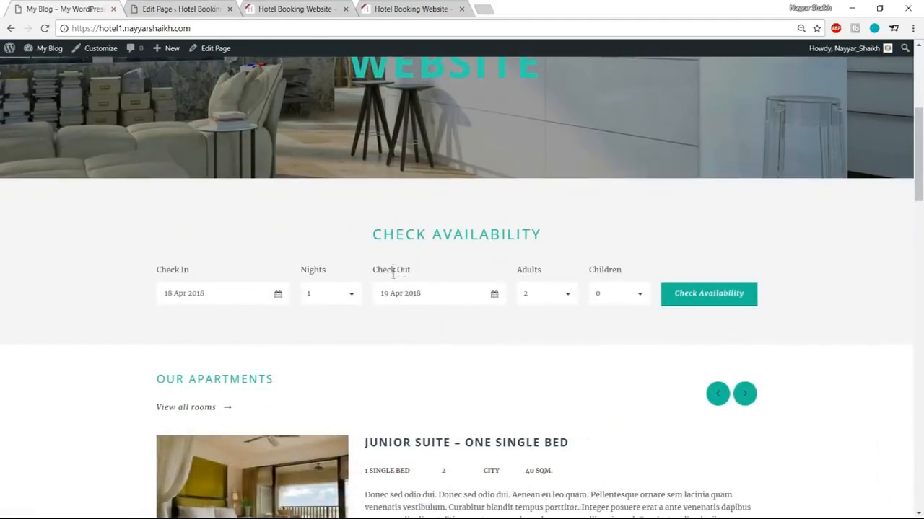
pyautogui.scroll(4, 393, 282)
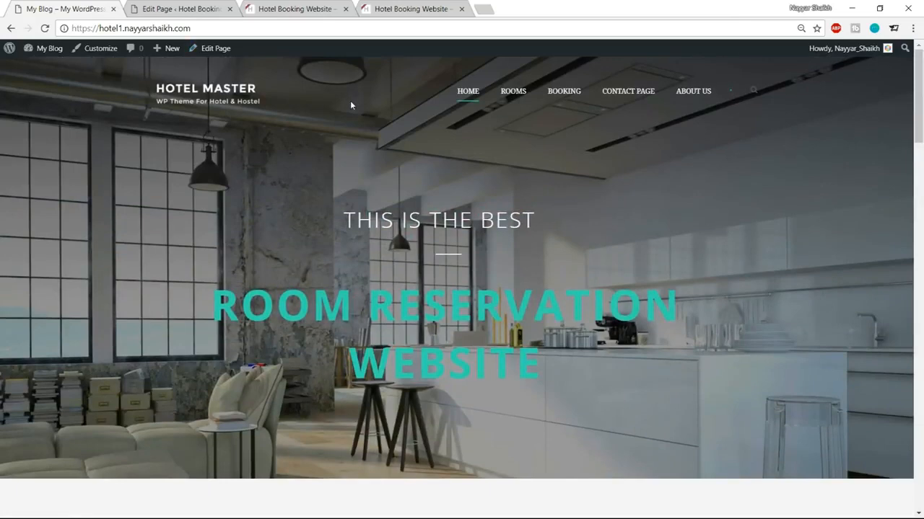
pyautogui.scroll(-4, 373, 189)
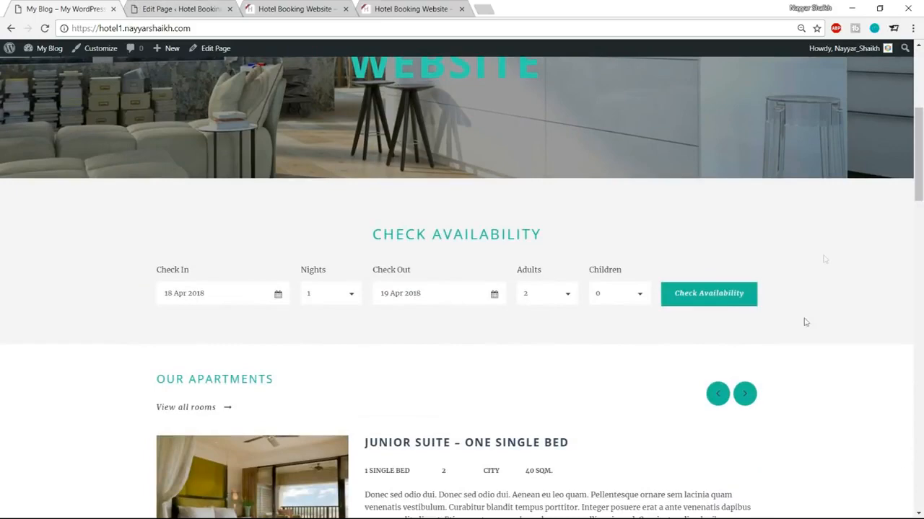
pyautogui.click(241, 301)
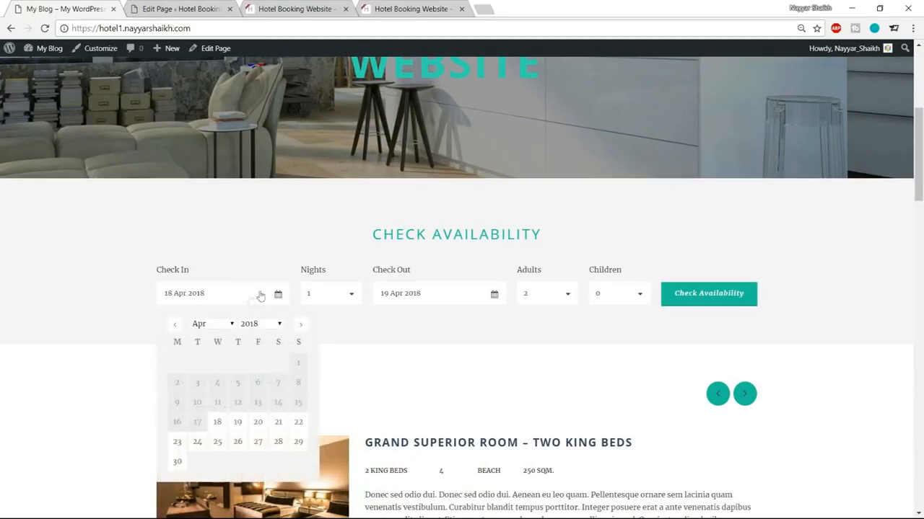
pyautogui.click(296, 266)
pyautogui.click(184, 9)
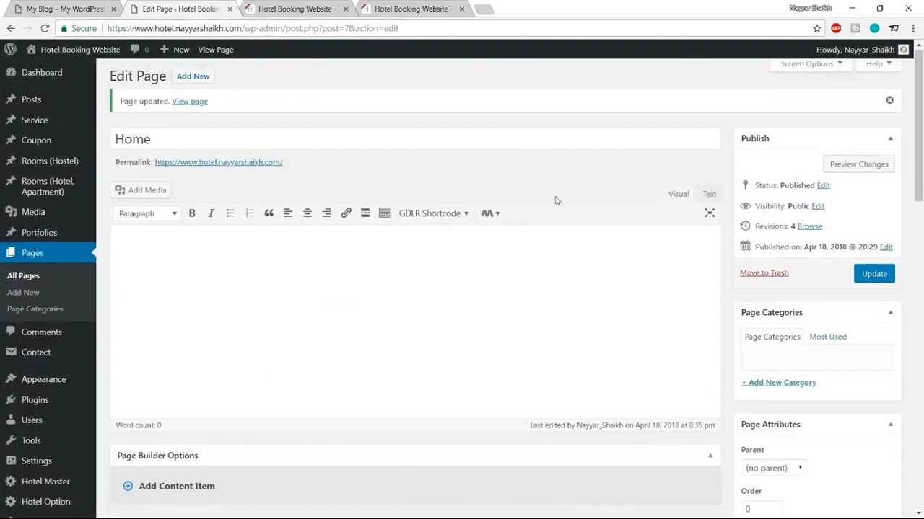
# Step: Review the reference site's OUR APARTMENTS section, then return to the Home page builder's column wrapper choices
pyautogui.scroll(-5, 555, 200)
pyautogui.click(97, 6)
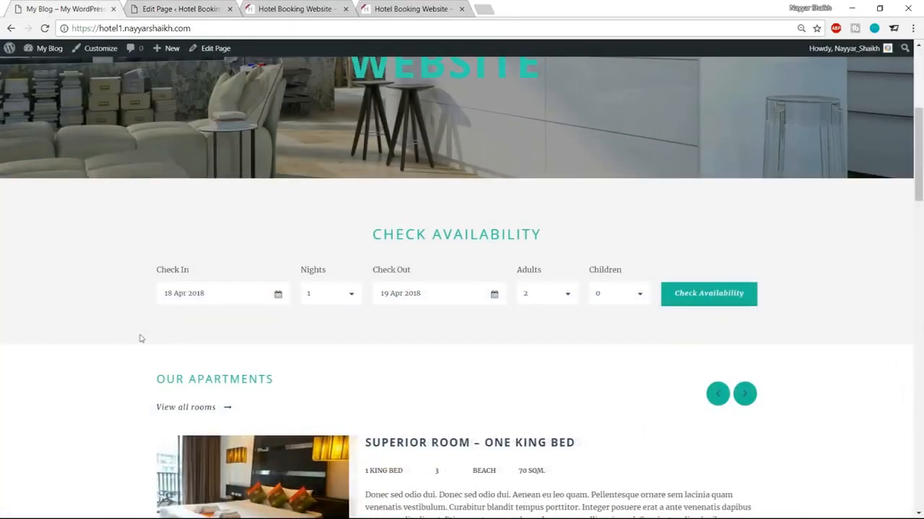
pyautogui.scroll(-1, 73, 268)
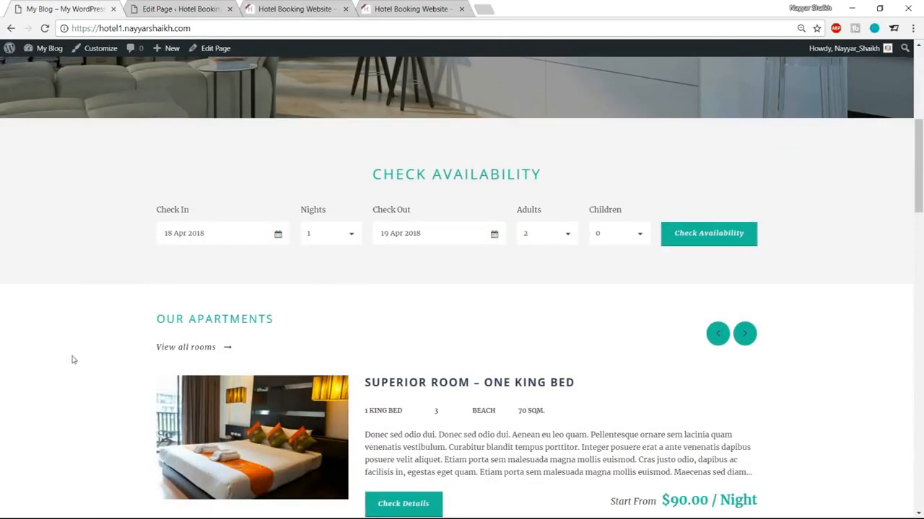
pyautogui.moveTo(140, 319); pyautogui.dragTo(303, 324)
pyautogui.click(85, 323)
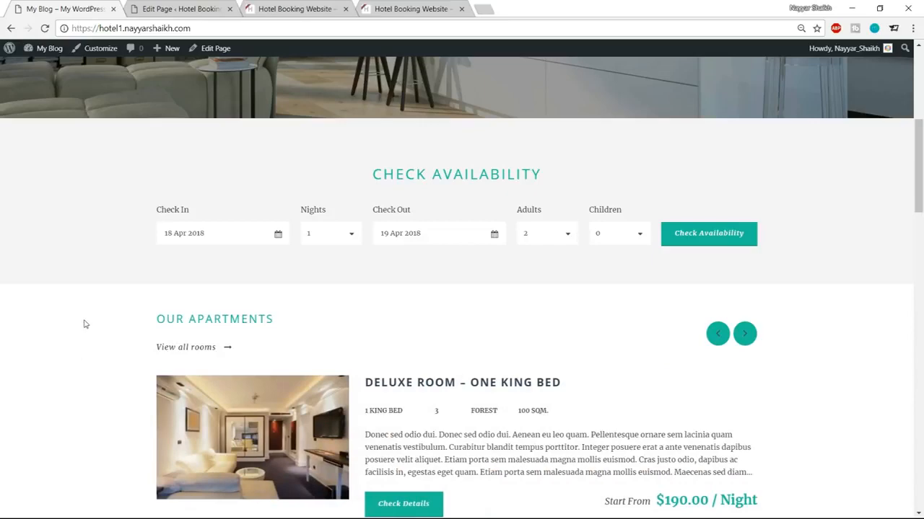
pyautogui.scroll(1, 282, 201)
pyautogui.moveTo(365, 235); pyautogui.dragTo(513, 236)
pyautogui.click(326, 219)
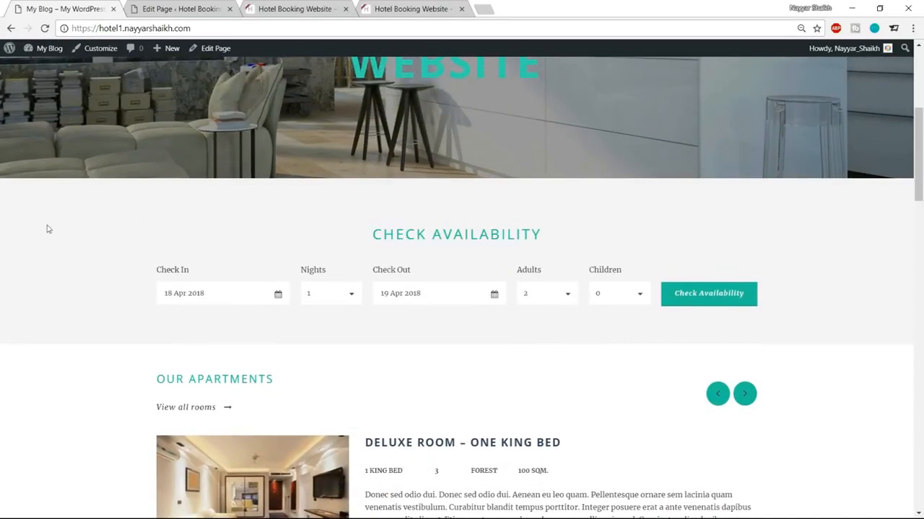
pyautogui.click(154, 10)
pyautogui.scroll(-1, 273, 170)
pyautogui.click(186, 148)
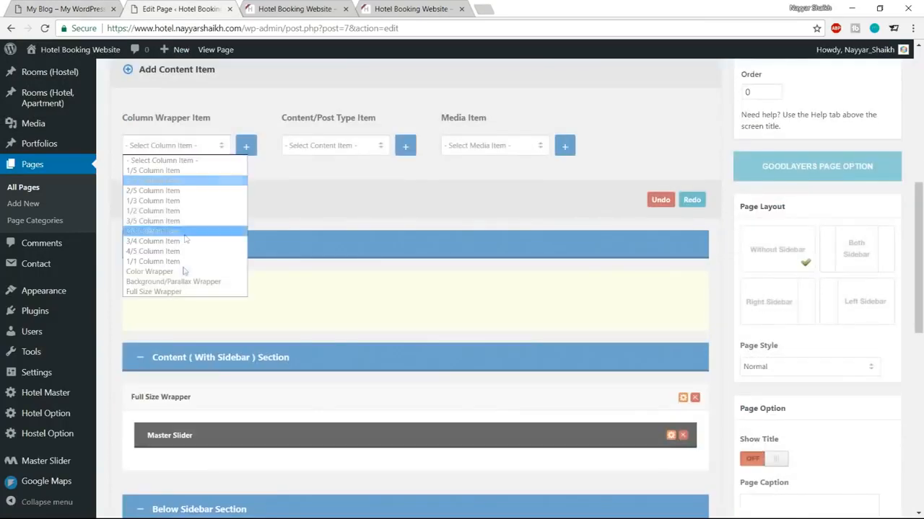
# Step: Add a Color Wrapper to the Home page builder
pyautogui.click(172, 272)
pyautogui.click(246, 147)
pyautogui.scroll(-4, 302, 210)
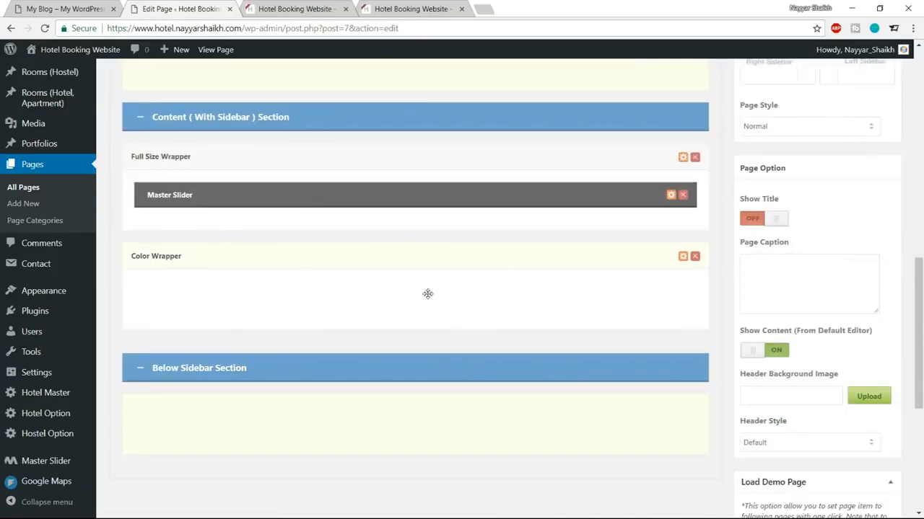
pyautogui.scroll(5, 427, 292)
pyautogui.click(41, 7)
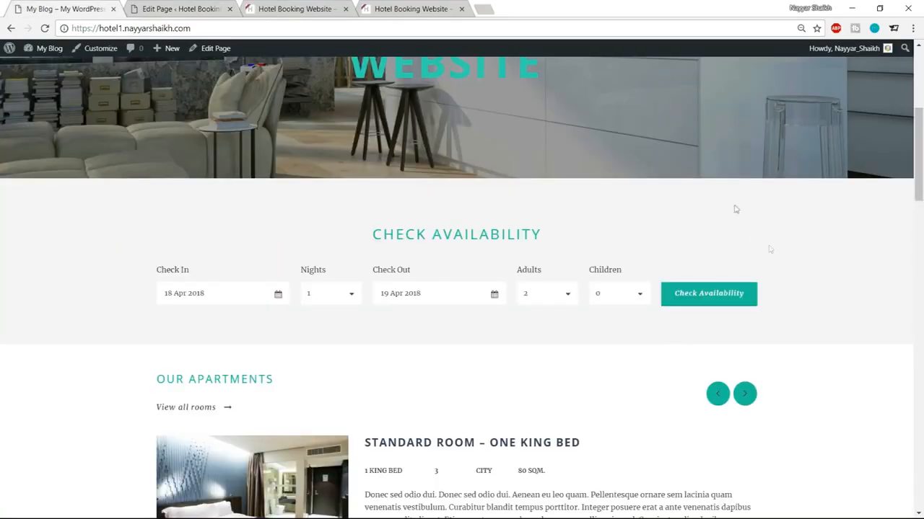
pyautogui.click(197, 9)
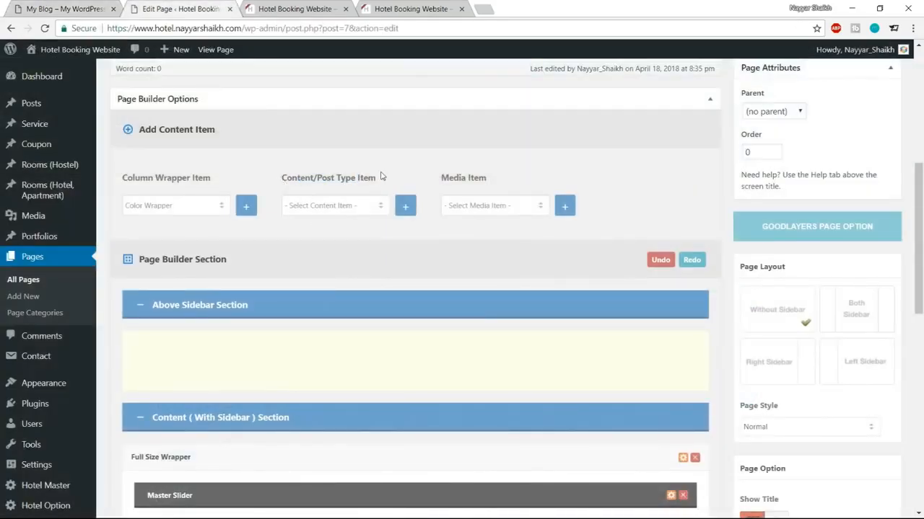
# Step: Add a Hotel & Apartment Room Availability item inside the Color Wrapper and update the page
pyautogui.click(346, 208)
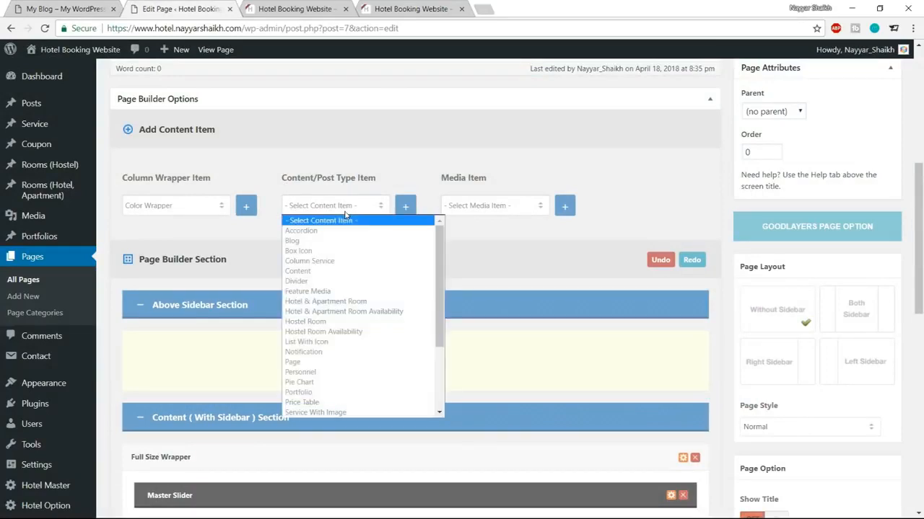
pyautogui.click(358, 311)
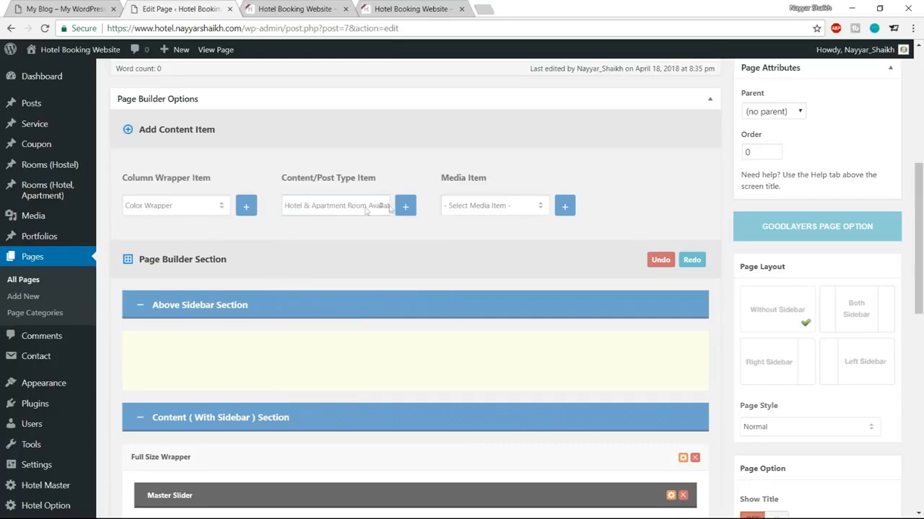
pyautogui.click(405, 208)
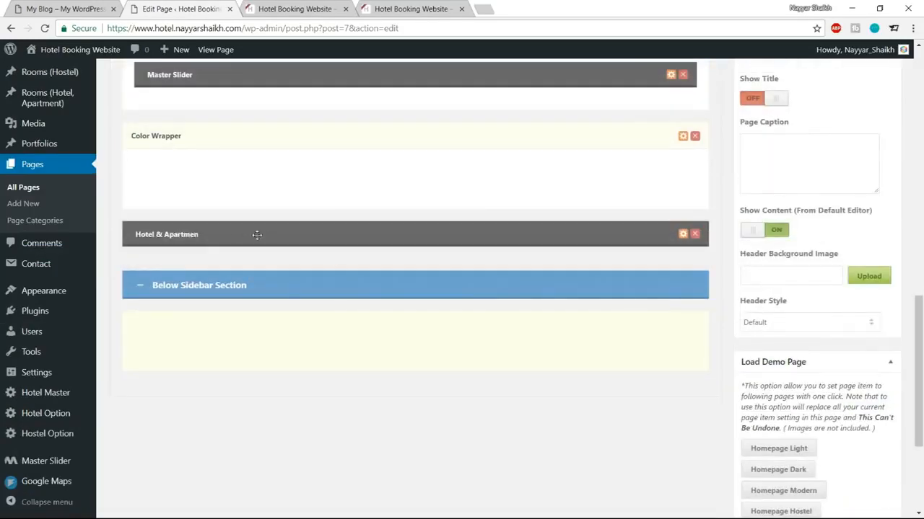
pyautogui.moveTo(264, 233); pyautogui.dragTo(300, 181)
pyautogui.scroll(3, 375, 322)
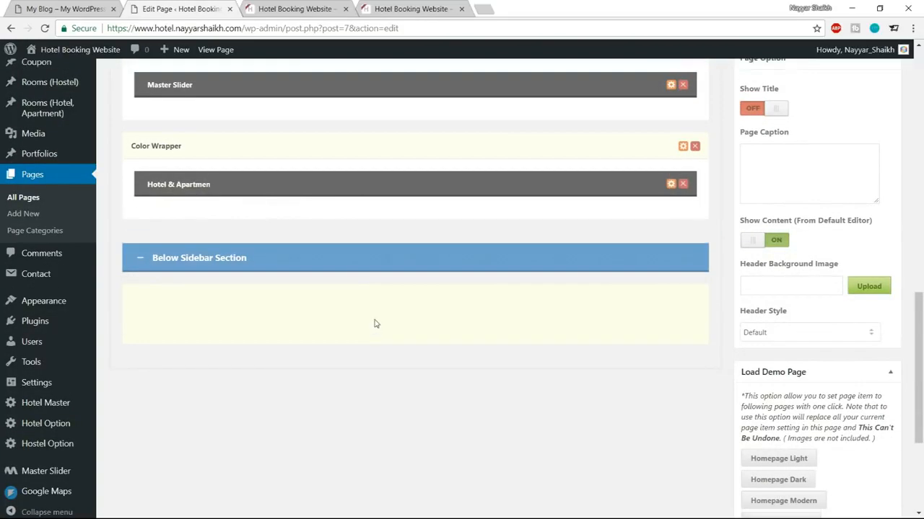
pyautogui.scroll(-2, 591, 324)
pyautogui.scroll(10, 659, 307)
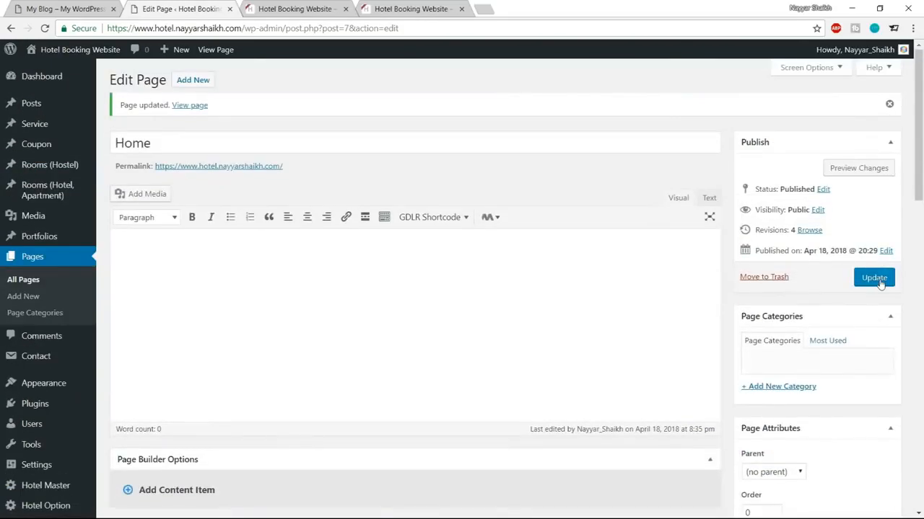
pyautogui.click(873, 279)
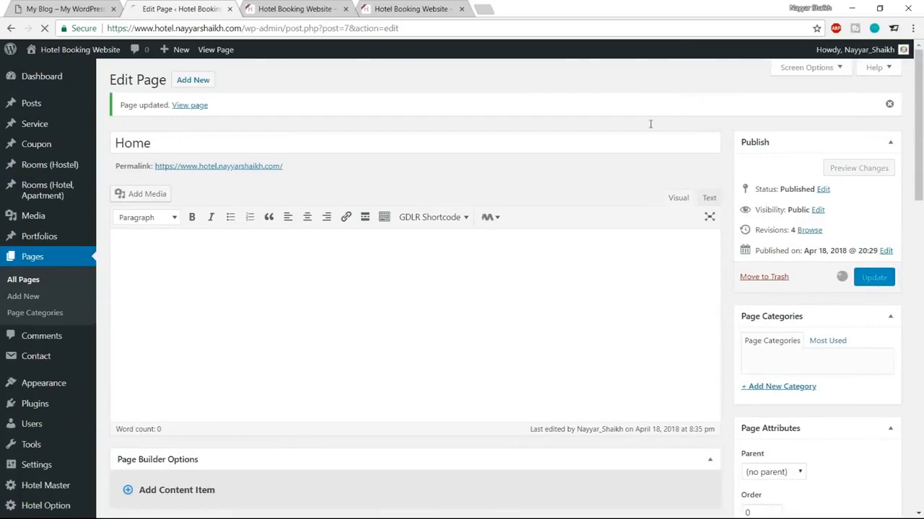
pyautogui.click(296, 10)
pyautogui.click(44, 30)
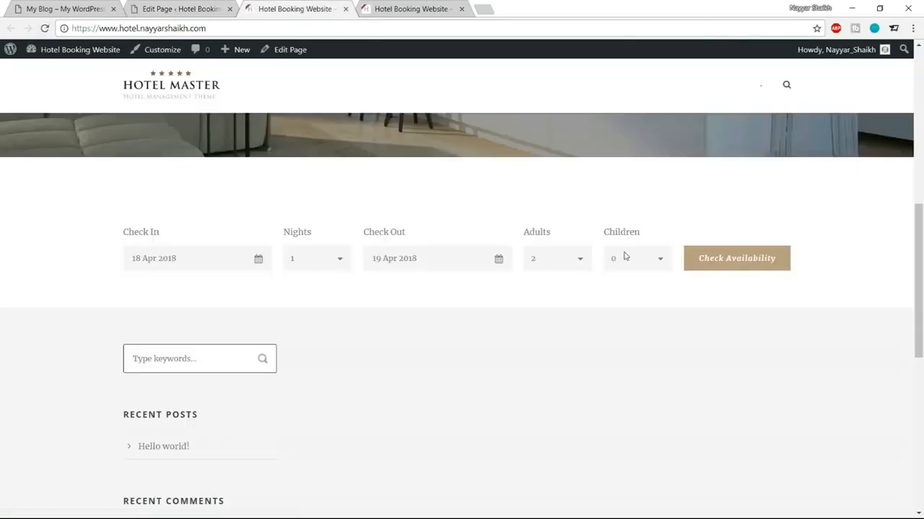
pyautogui.scroll(-2, 628, 267)
pyautogui.scroll(5, 637, 304)
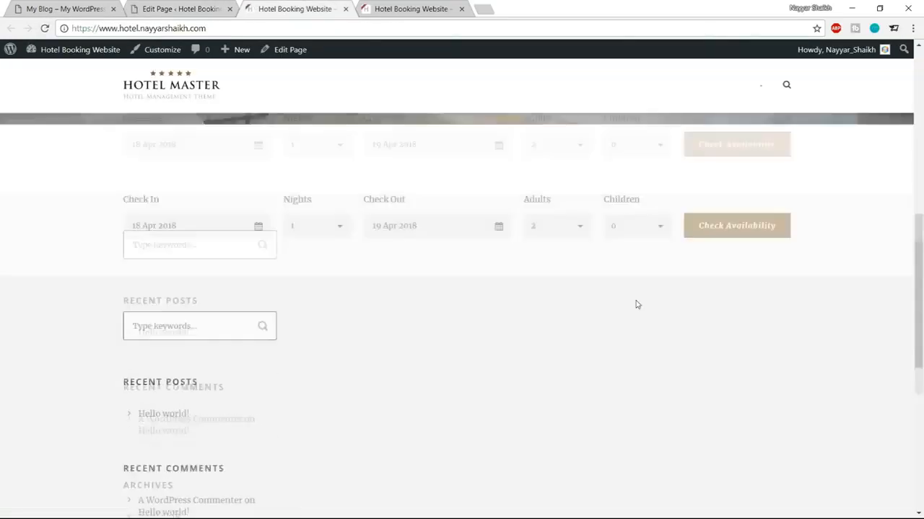
pyautogui.scroll(-2, 636, 304)
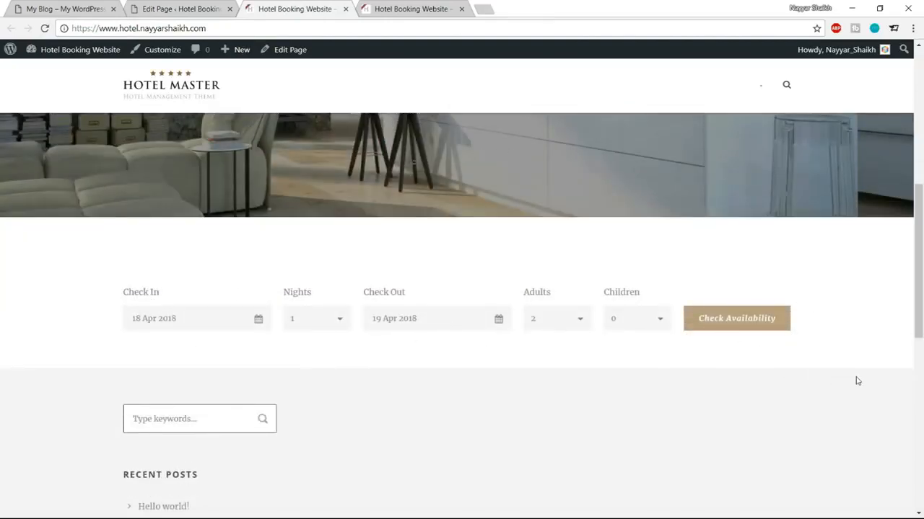
pyautogui.click(85, 6)
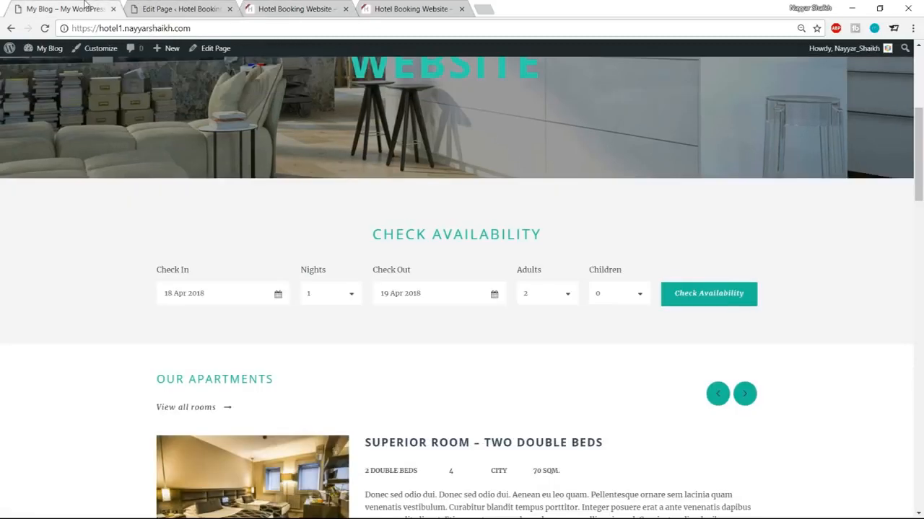
pyautogui.moveTo(364, 238); pyautogui.dragTo(510, 234)
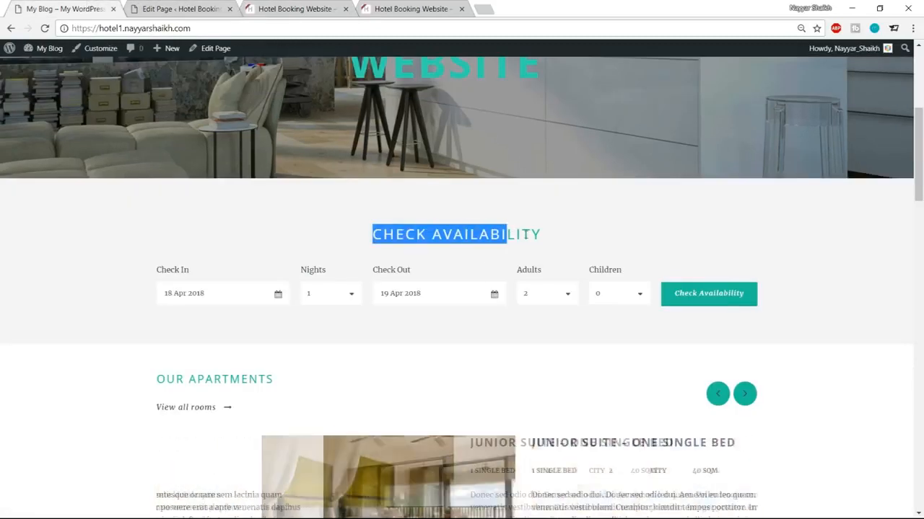
pyautogui.click(511, 234)
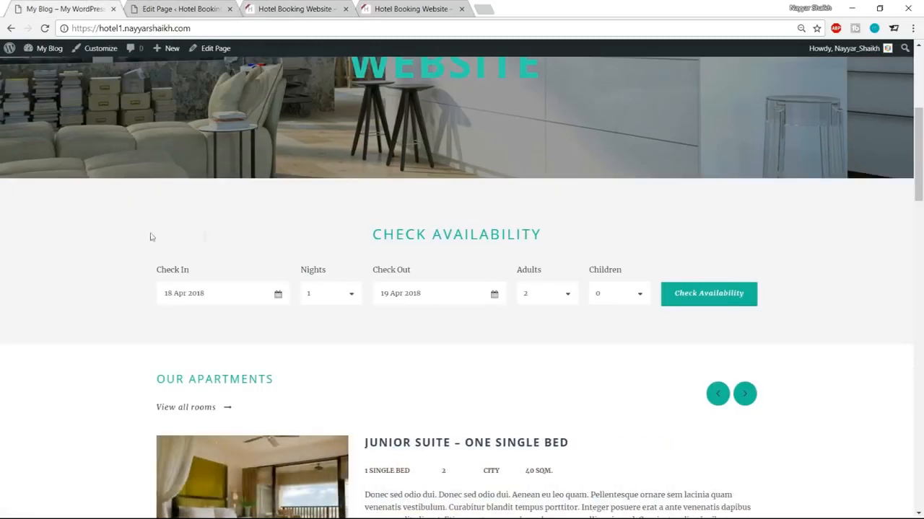
pyautogui.click(153, 7)
pyautogui.click(289, 8)
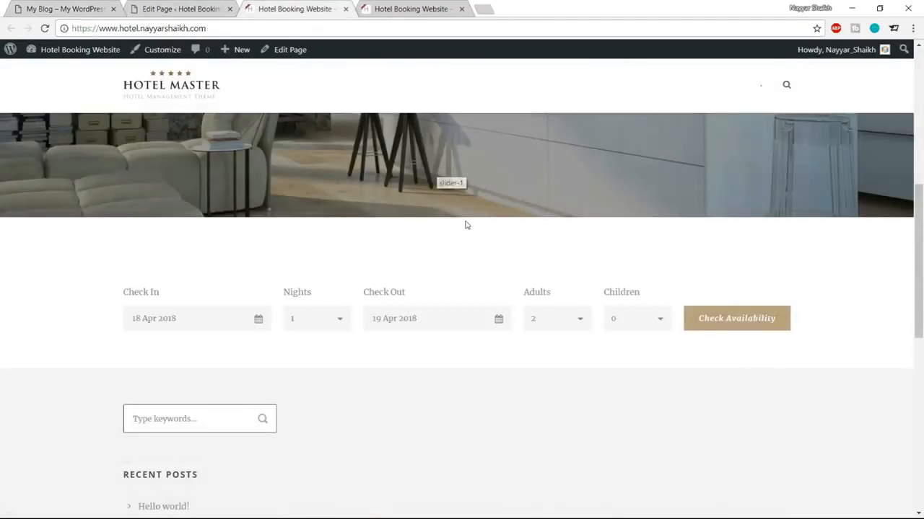
pyautogui.click(161, 6)
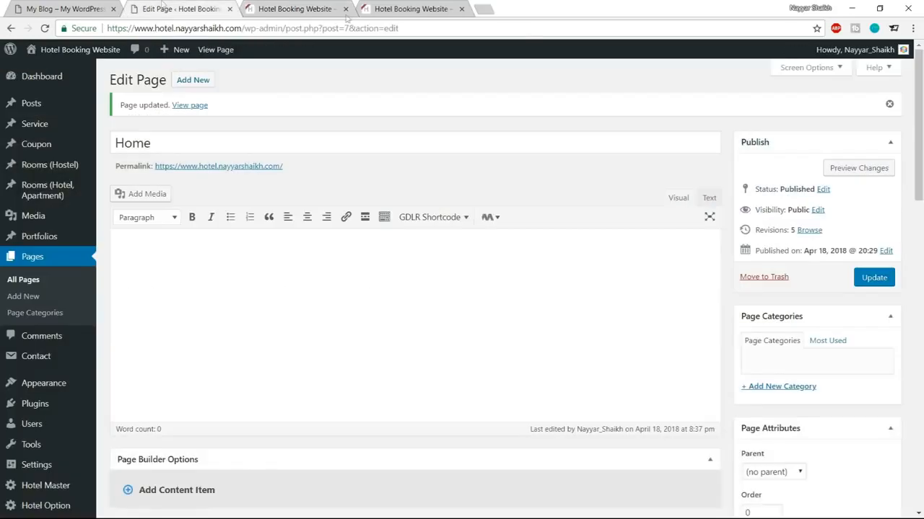
# Step: Give the availability item a centered title 'CHECK AVAILABILITY' and save its options
pyautogui.scroll(-9, 608, 243)
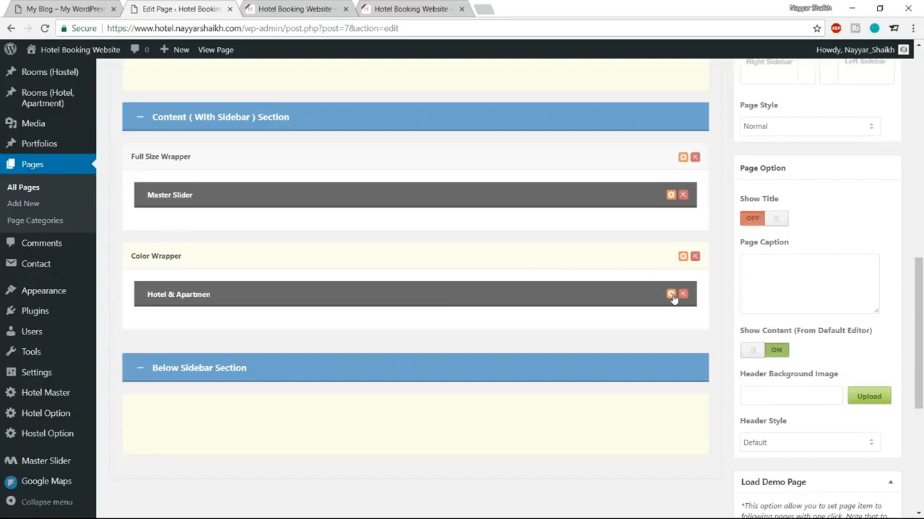
pyautogui.click(671, 295)
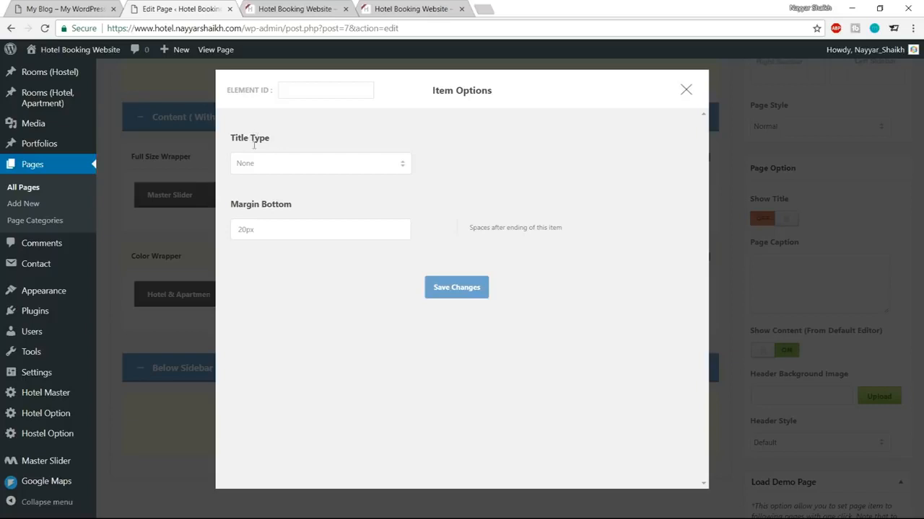
pyautogui.click(274, 167)
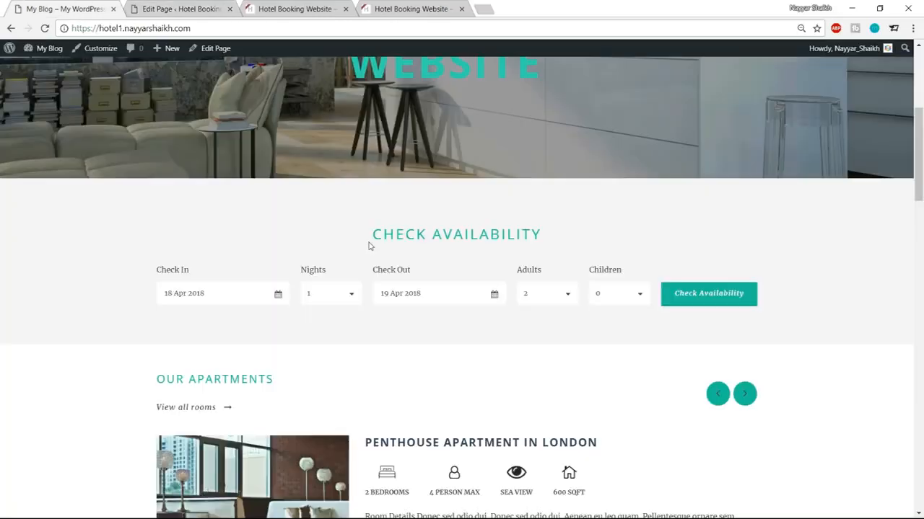
pyautogui.moveTo(368, 233); pyautogui.dragTo(549, 237)
pyautogui.hotkey('ctrl', 'c')
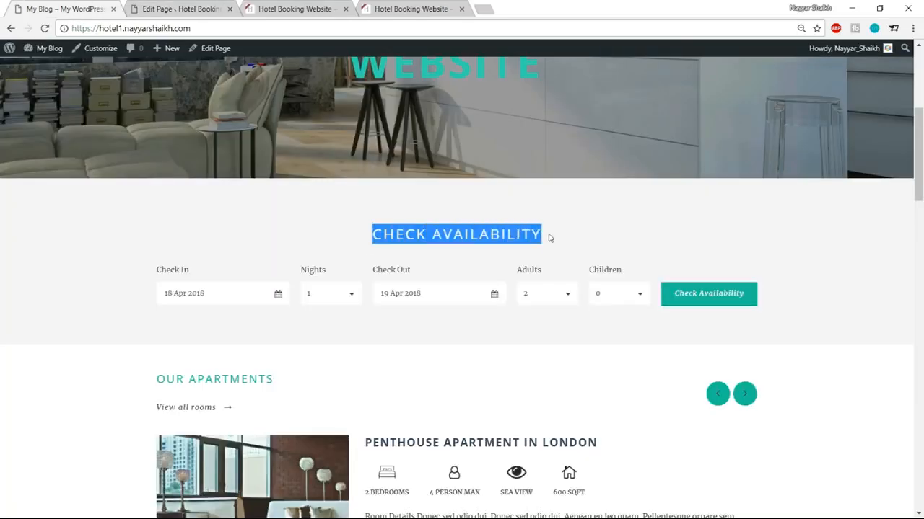
pyautogui.click(133, 13)
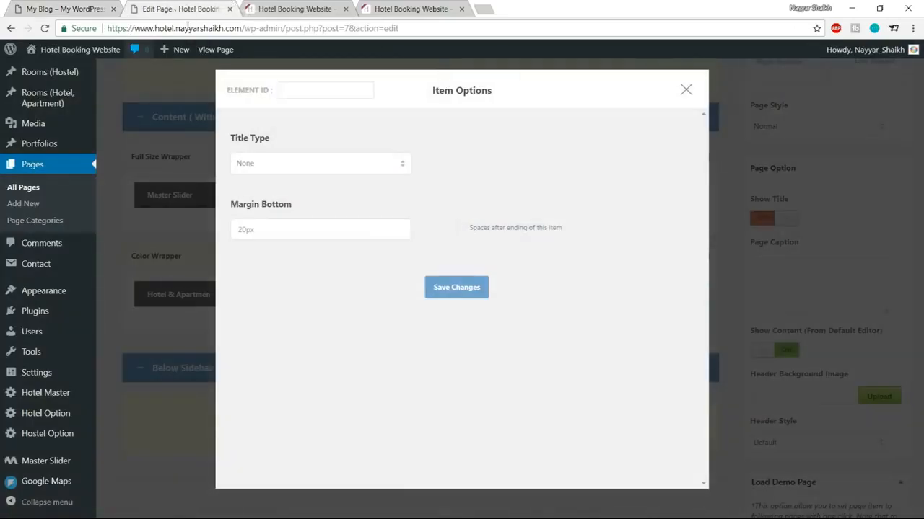
pyautogui.click(306, 171)
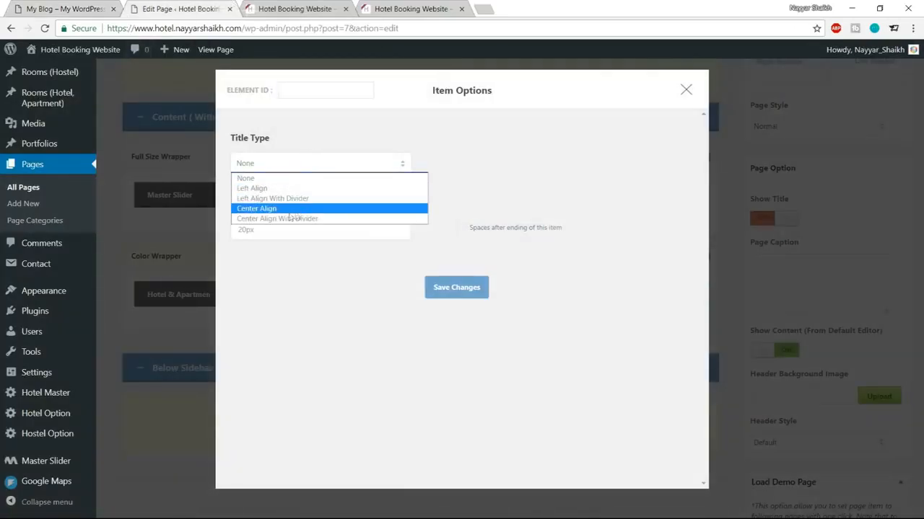
pyautogui.click(287, 212)
pyautogui.click(303, 229)
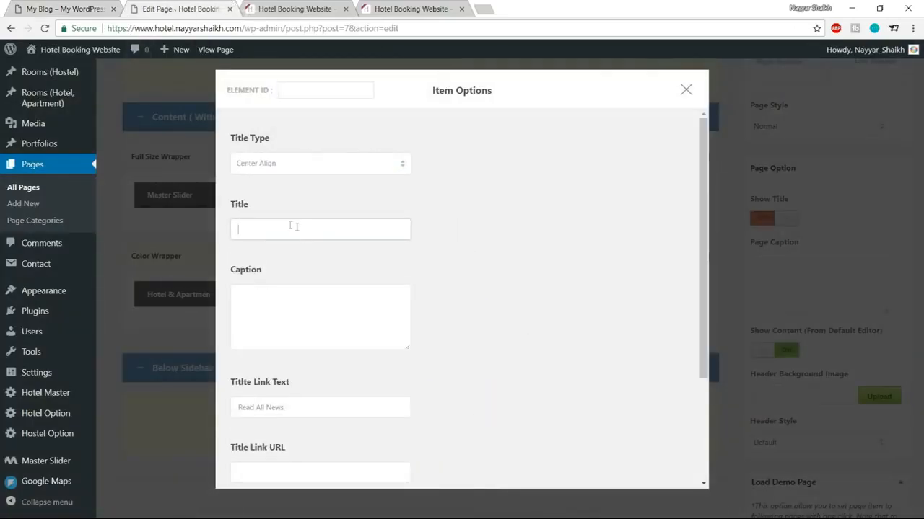
pyautogui.hotkey('ctrl', 'v')
pyautogui.moveTo(342, 229); pyautogui.dragTo(238, 229)
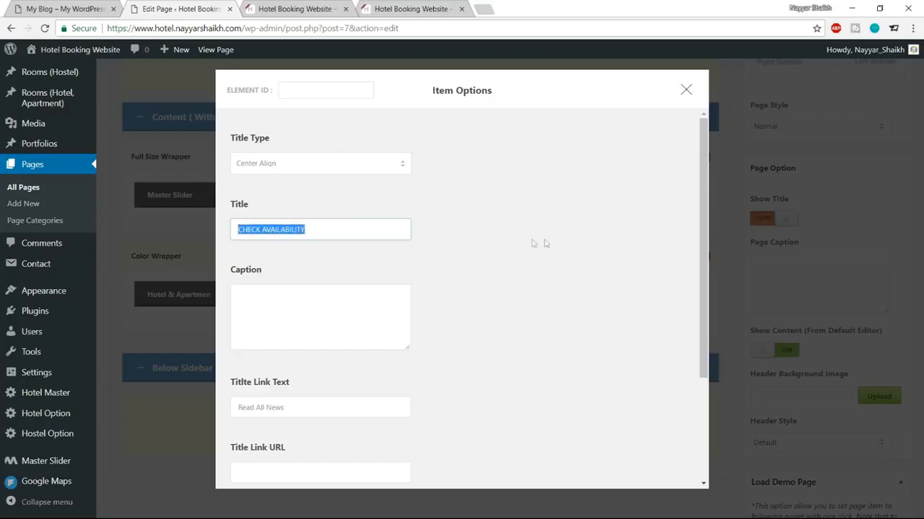
pyautogui.scroll(-3, 544, 243)
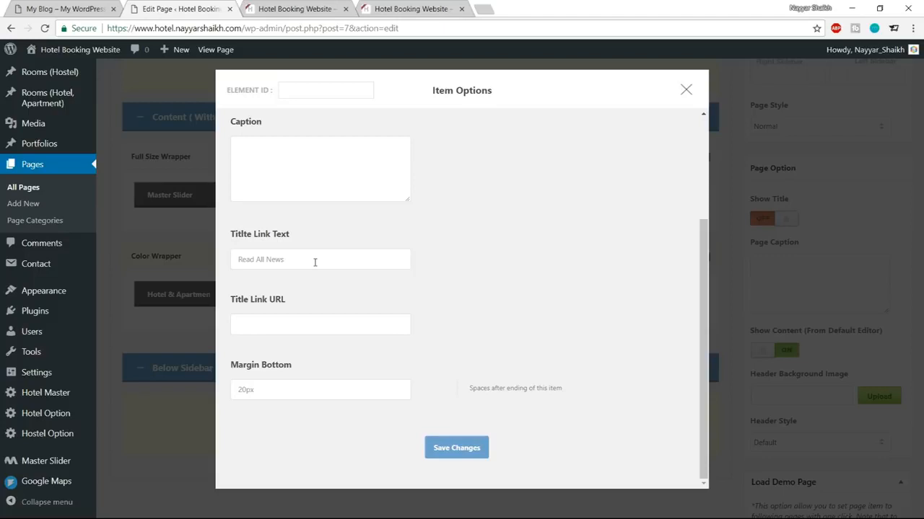
pyautogui.click(464, 449)
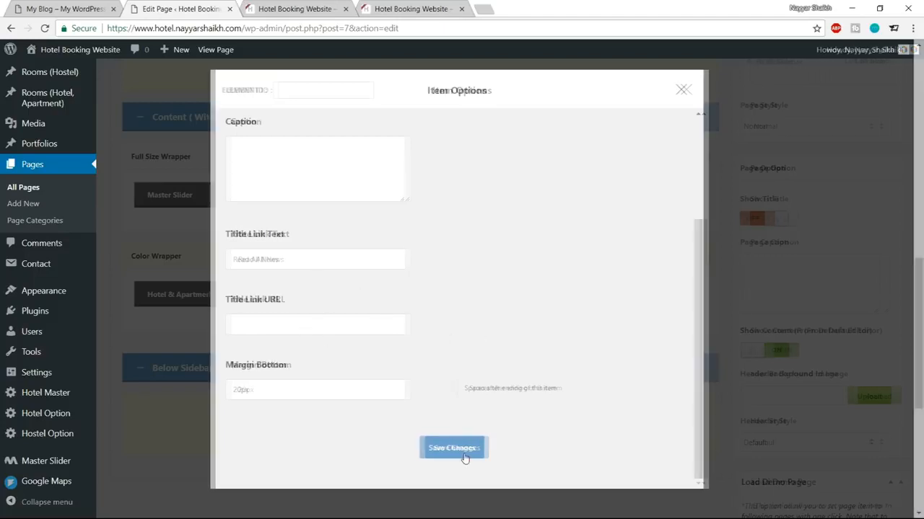
# Step: Compare with the demo front page, then return to the page builder
pyautogui.click(49, 5)
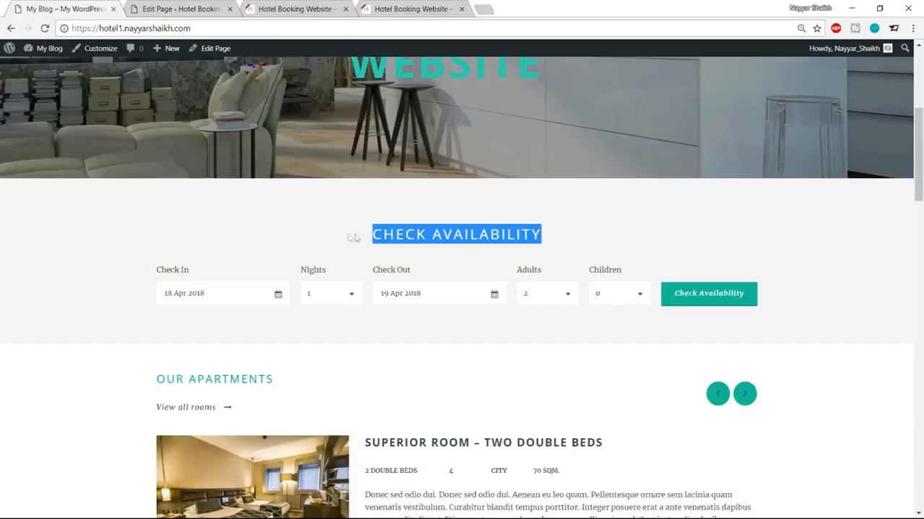
pyautogui.click(175, 9)
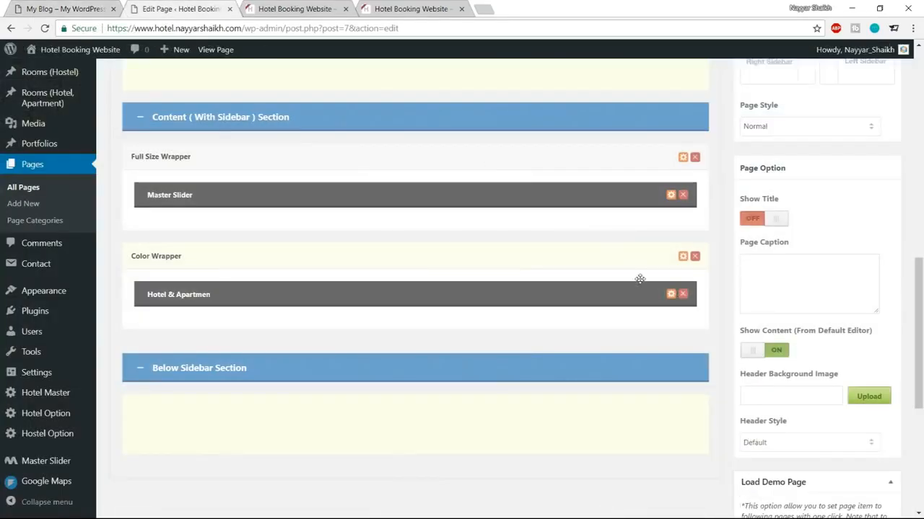
pyautogui.click(93, 8)
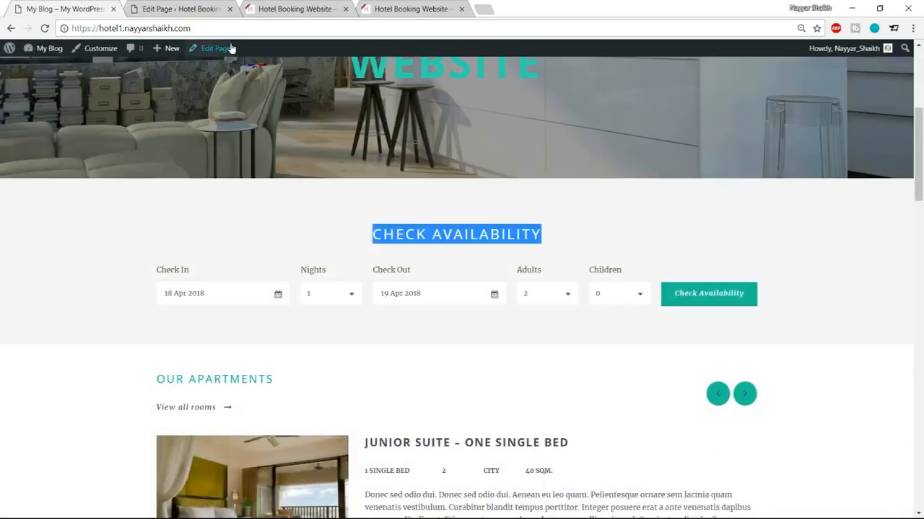
pyautogui.click(115, 222)
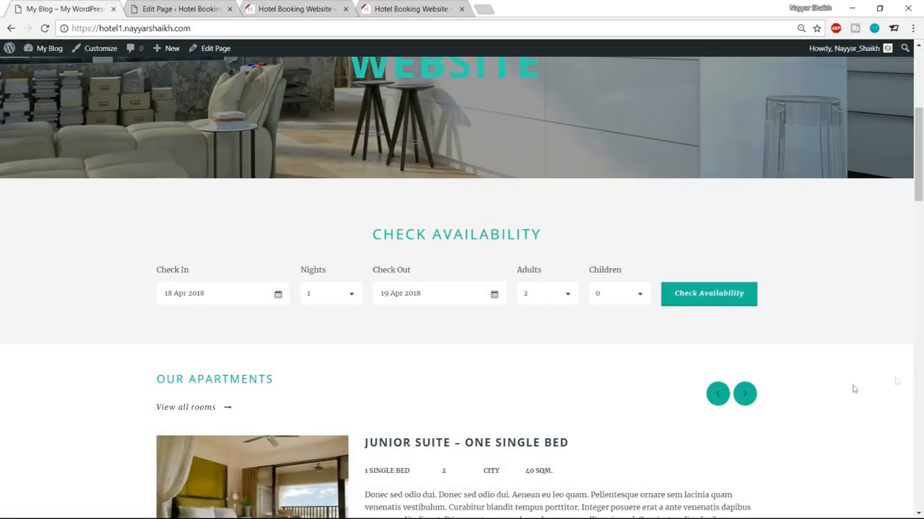
pyautogui.click(215, 7)
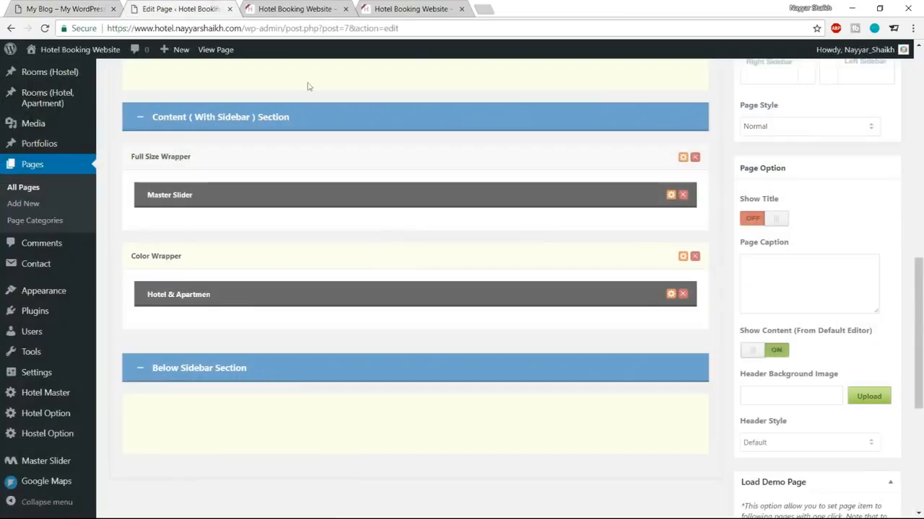
# Step: Keep Color as the Color Wrapper's background type and try a few palette shades
pyautogui.click(683, 258)
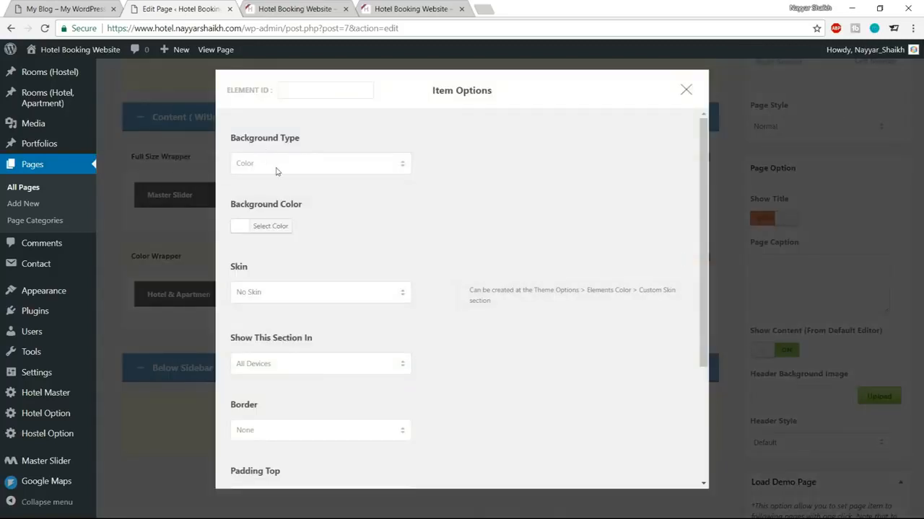
pyautogui.click(277, 164)
pyautogui.click(277, 176)
pyautogui.click(277, 230)
pyautogui.moveTo(327, 225); pyautogui.dragTo(306, 227)
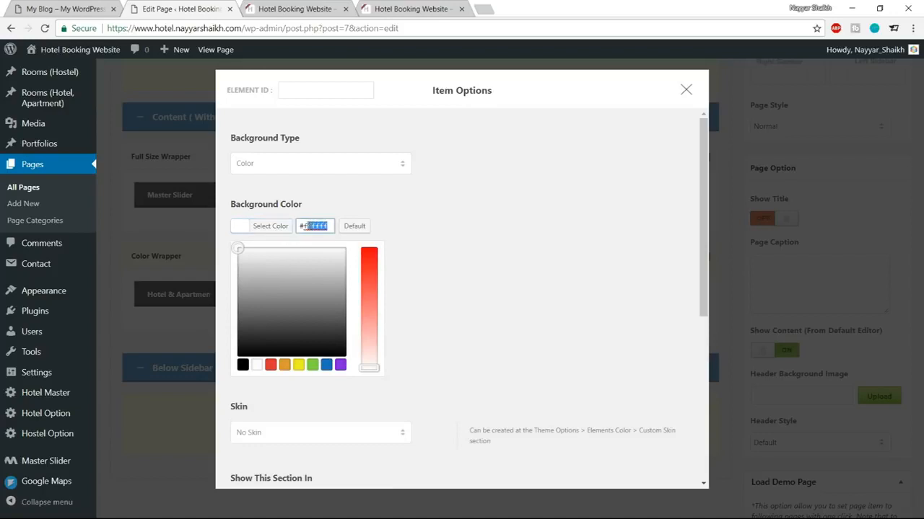
pyautogui.moveTo(237, 248); pyautogui.dragTo(234, 286)
pyautogui.click(269, 365)
pyautogui.moveTo(313, 334); pyautogui.dragTo(228, 297)
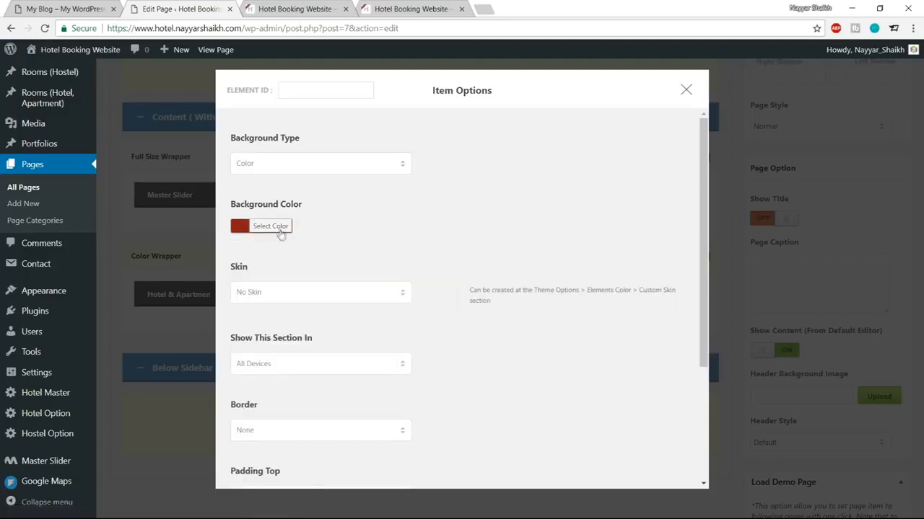
# Step: Enter #f5f5f5 as the background colour and save the wrapper's settings
pyautogui.click(281, 229)
pyautogui.moveTo(304, 224); pyautogui.dragTo(393, 229)
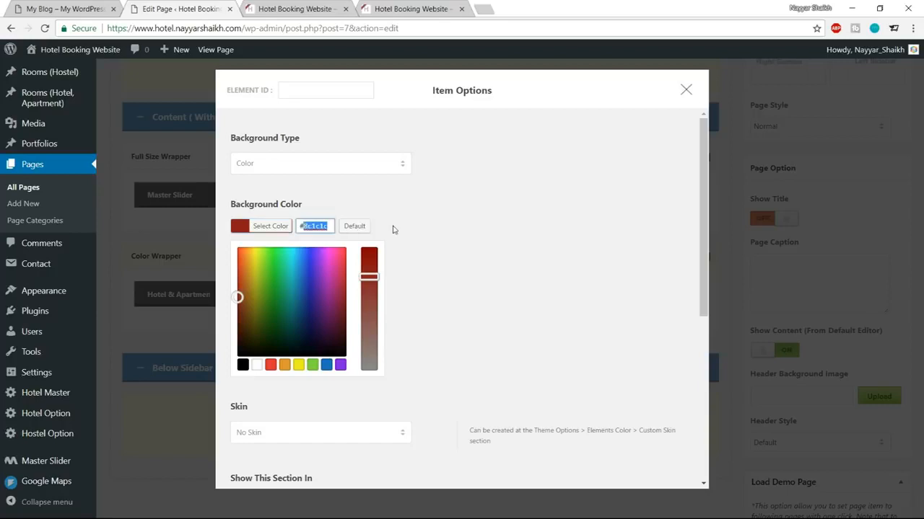
pyautogui.write('f5f5f5')
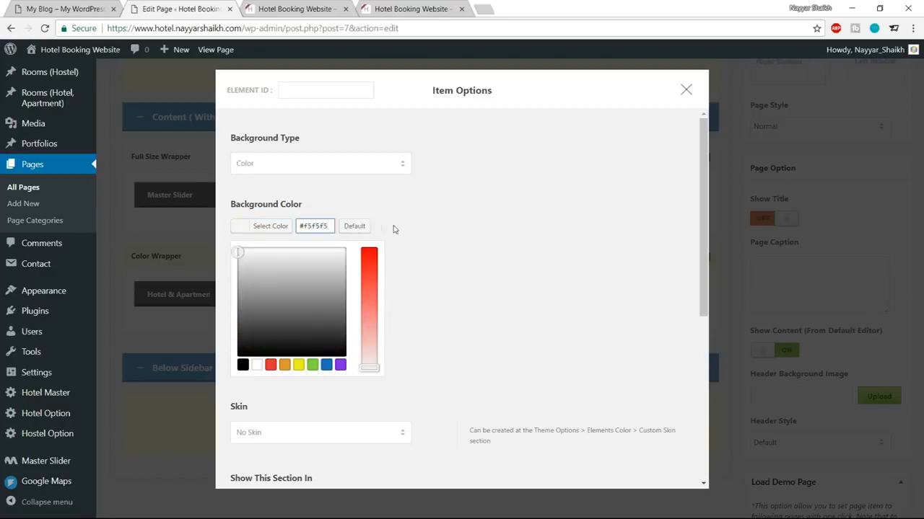
pyautogui.click(268, 228)
pyautogui.click(268, 229)
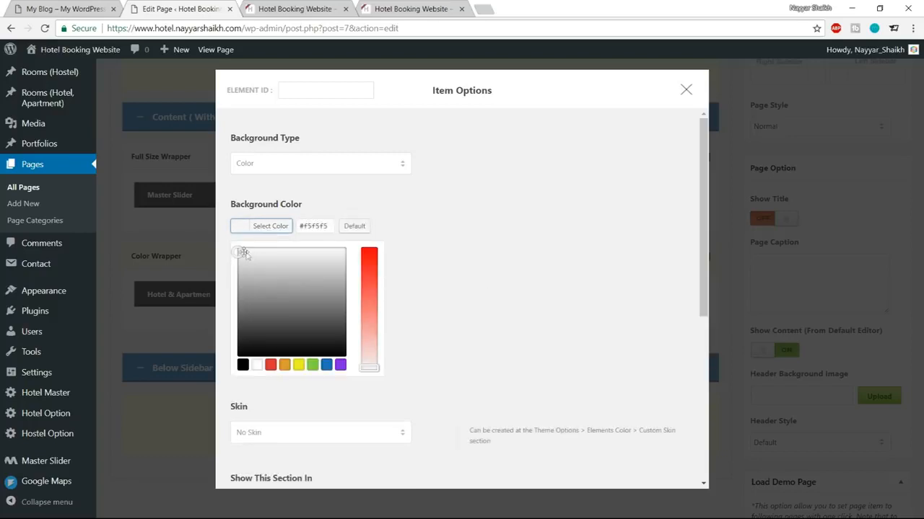
pyautogui.click(276, 232)
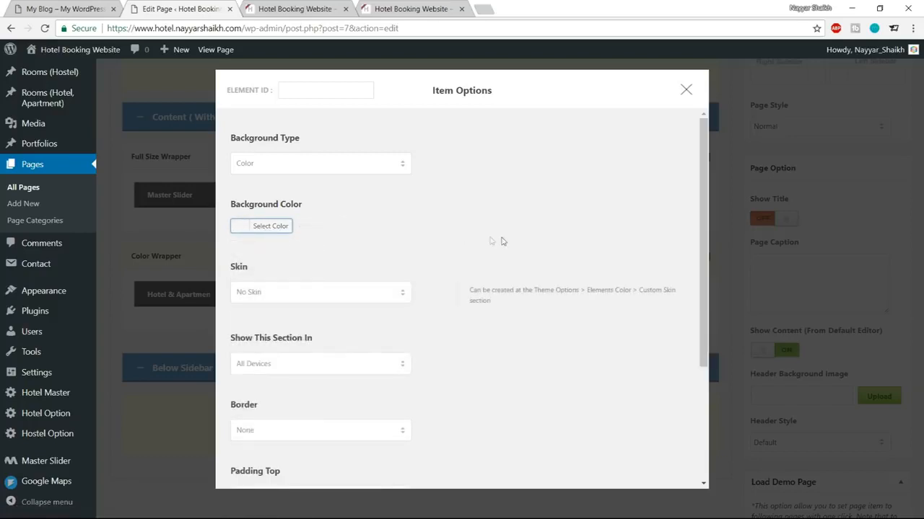
pyautogui.scroll(-3, 462, 267)
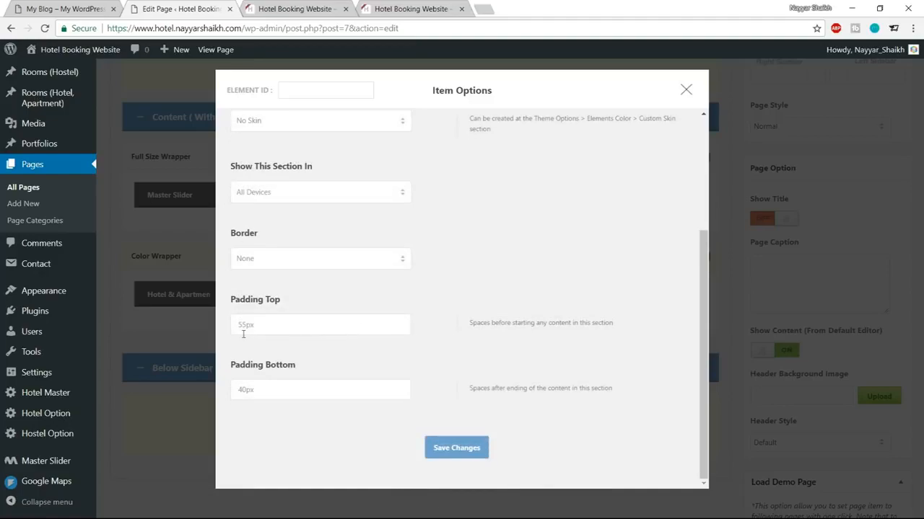
pyautogui.click(459, 448)
pyautogui.scroll(10, 835, 363)
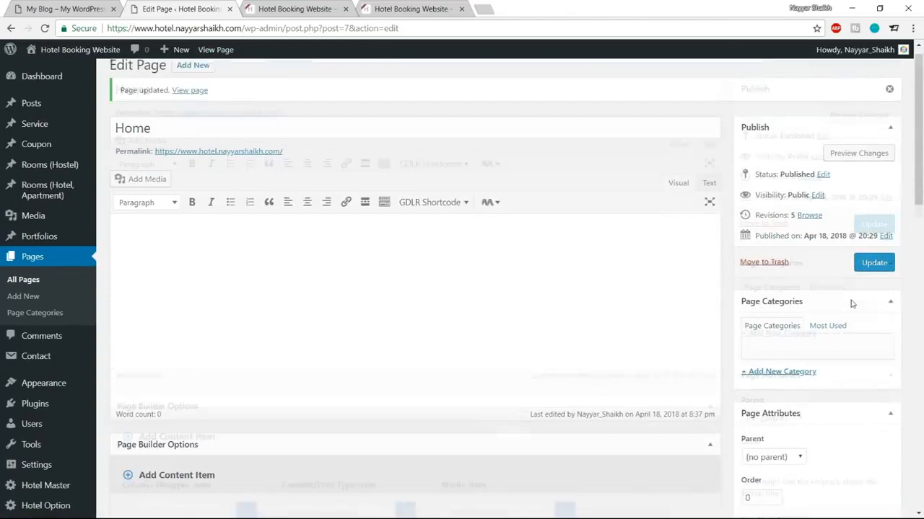
# Step: Update the Home page and reload the live site to check the grey CHECK AVAILABILITY area
pyautogui.click(873, 278)
pyautogui.click(299, 7)
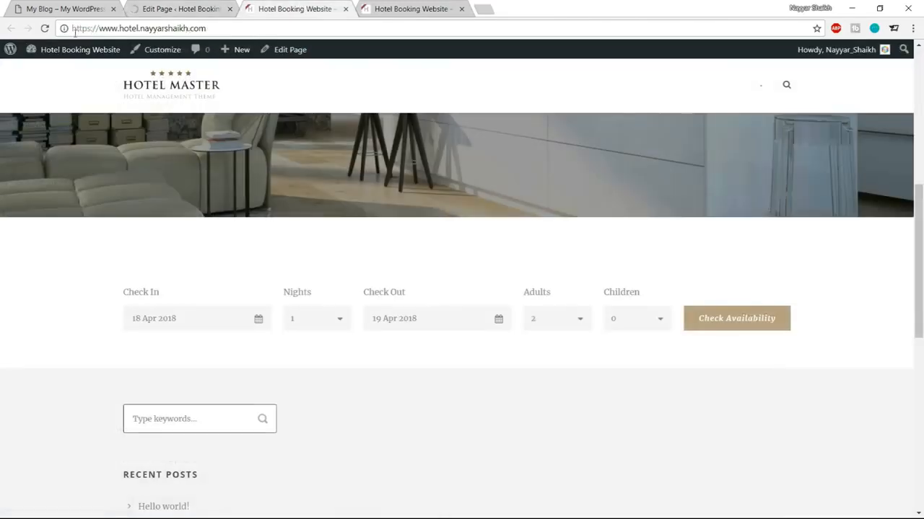
pyautogui.click(44, 28)
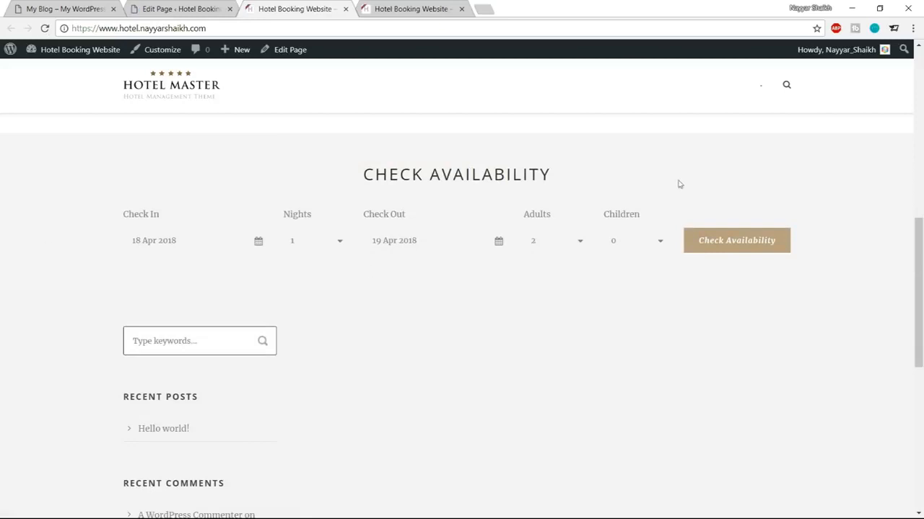
pyautogui.scroll(1, 758, 292)
pyautogui.moveTo(376, 232); pyautogui.dragTo(558, 231)
pyautogui.click(559, 231)
pyautogui.scroll(3, 474, 241)
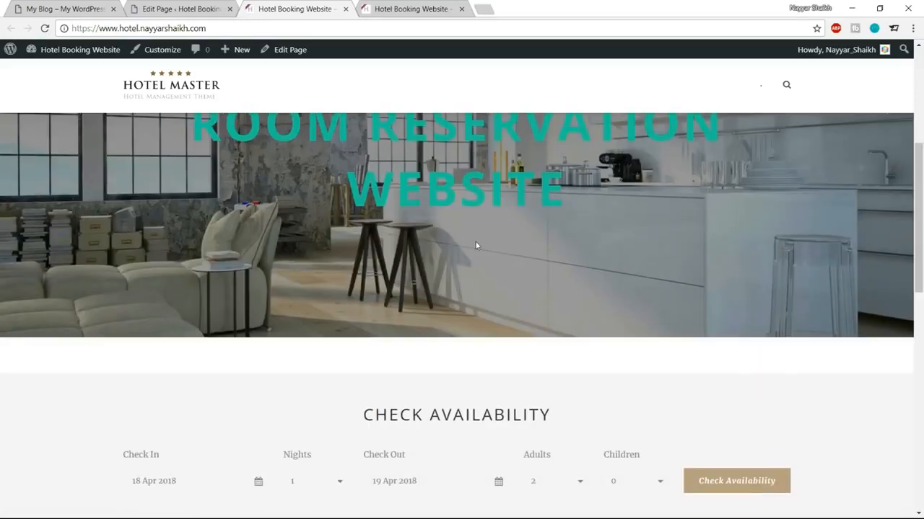
pyautogui.scroll(-2, 535, 247)
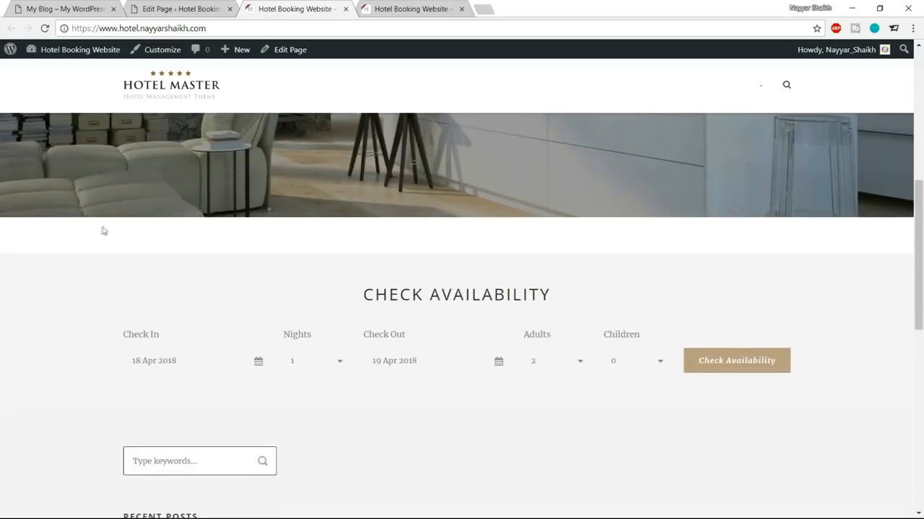
pyautogui.scroll(2, 334, 264)
pyautogui.scroll(-2, 311, 357)
pyautogui.moveTo(353, 303); pyautogui.dragTo(558, 299)
pyautogui.click(556, 296)
pyautogui.moveTo(385, 288); pyautogui.dragTo(686, 392)
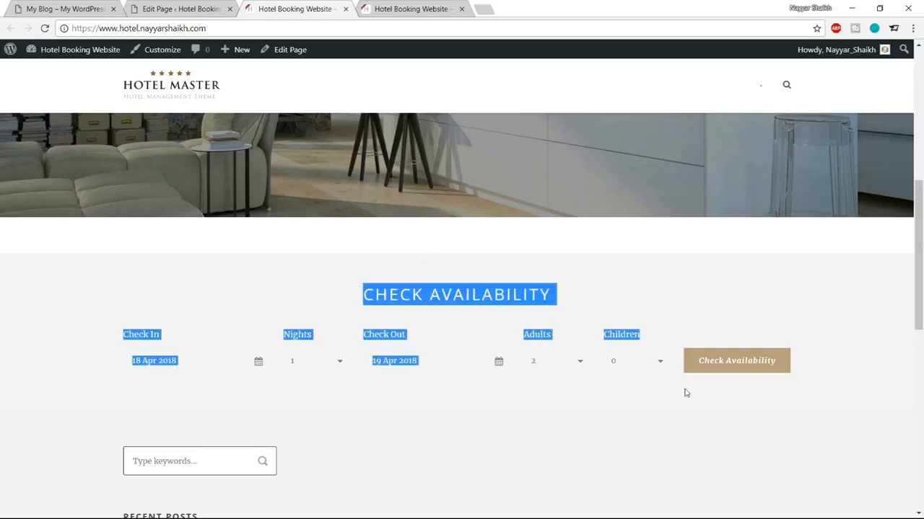
# Step: Compare the result with the demo site's front page, then return to the page builder
pyautogui.click(101, 7)
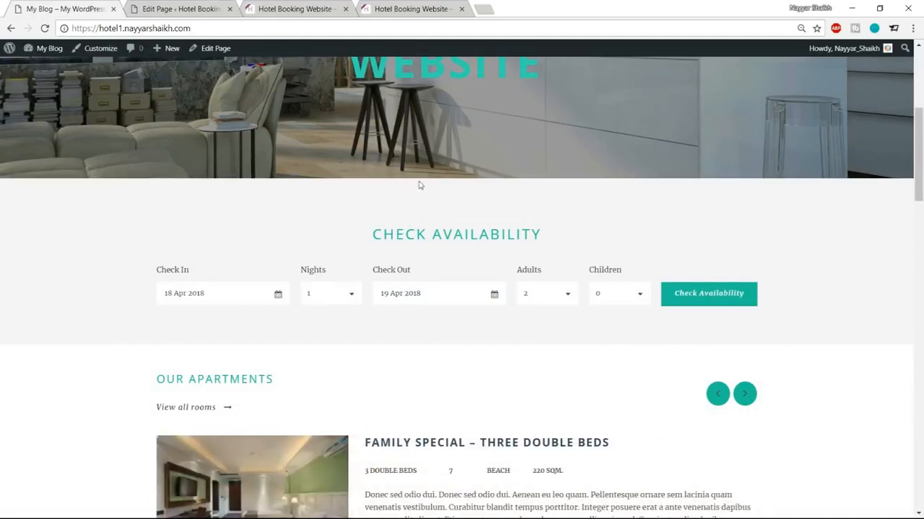
pyautogui.click(212, 8)
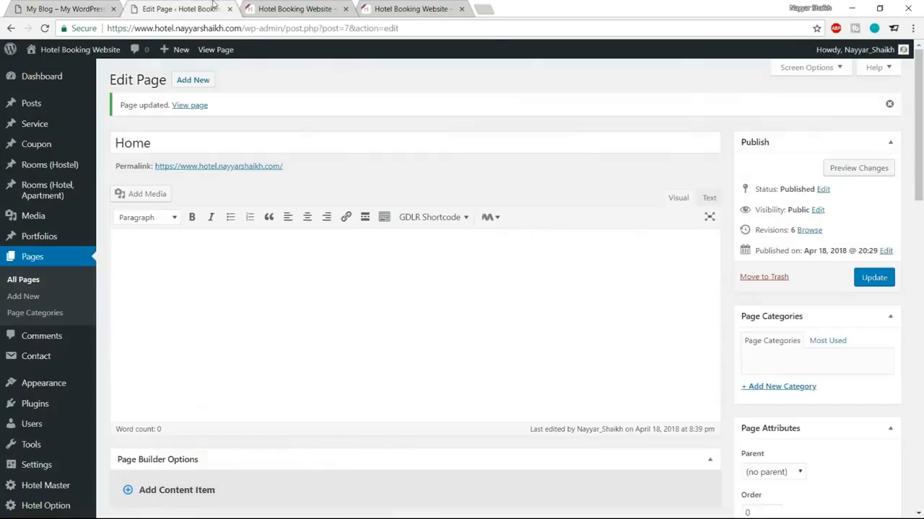
pyautogui.scroll(-8, 368, 132)
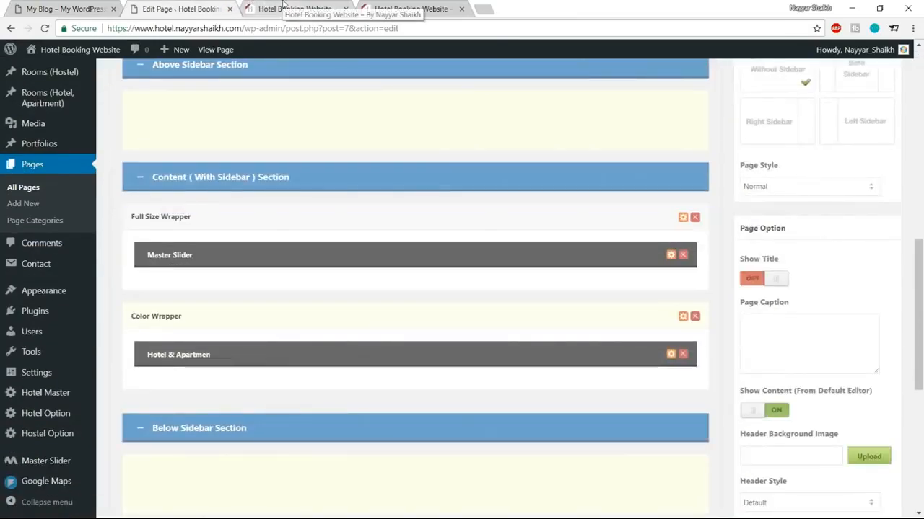
pyautogui.click(283, 5)
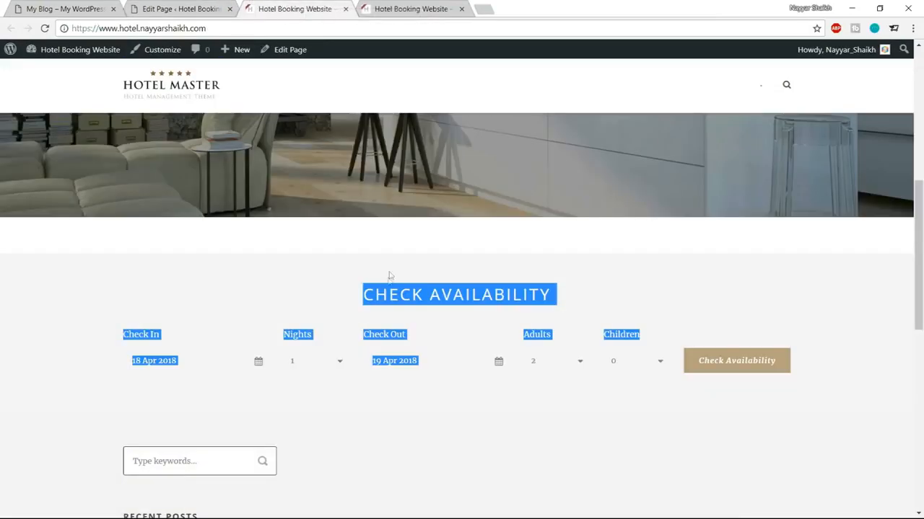
pyautogui.click(388, 244)
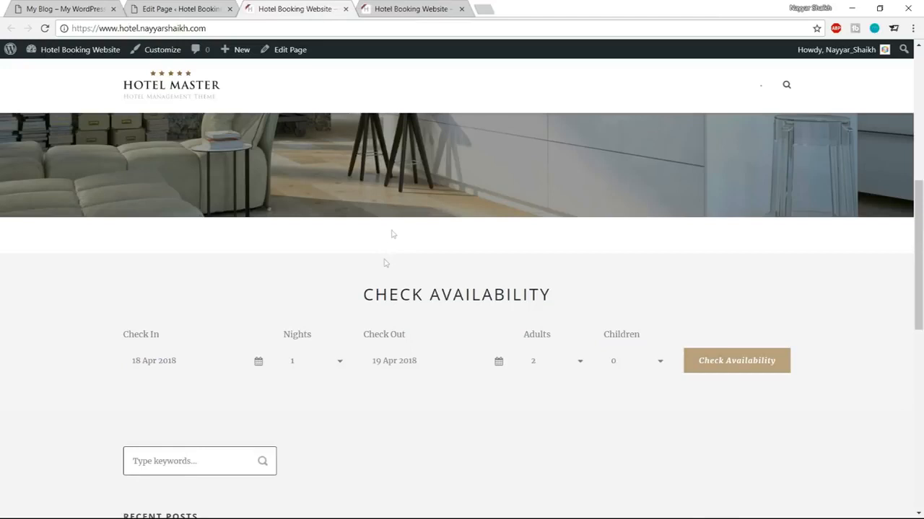
pyautogui.click(219, 6)
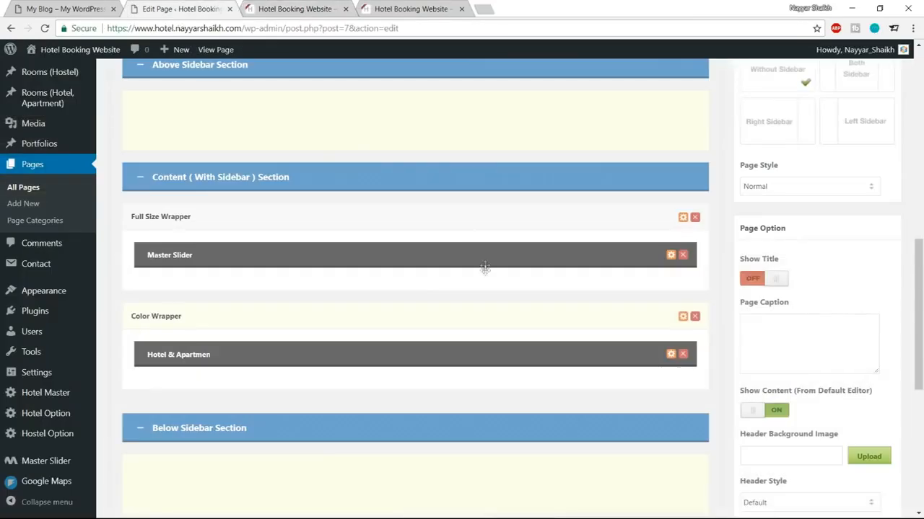
# Step: Set the Master Slider item's bottom margin to 0 and save it
pyautogui.click(670, 256)
pyautogui.moveTo(278, 236); pyautogui.dragTo(205, 241)
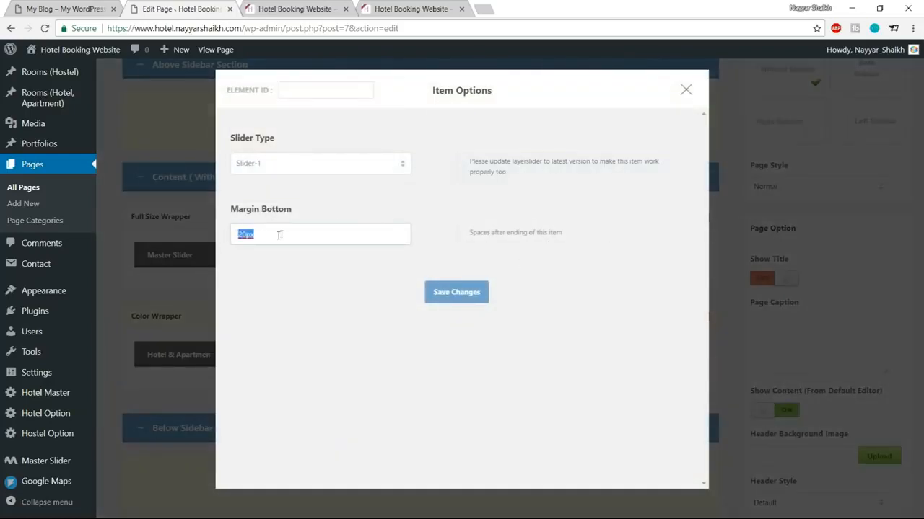
pyautogui.write('0')
pyautogui.click(464, 297)
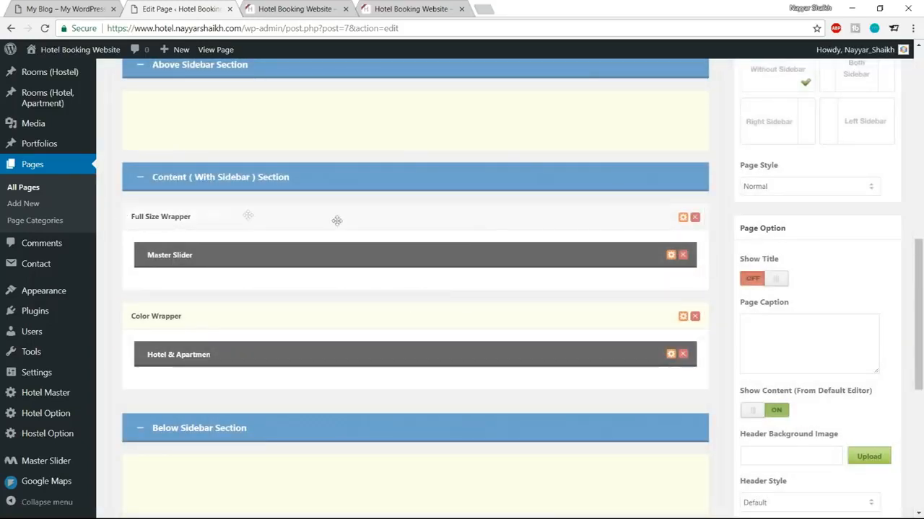
# Step: Change the Full Size Wrapper's bottom padding from 40px to 0px and save
pyautogui.click(683, 218)
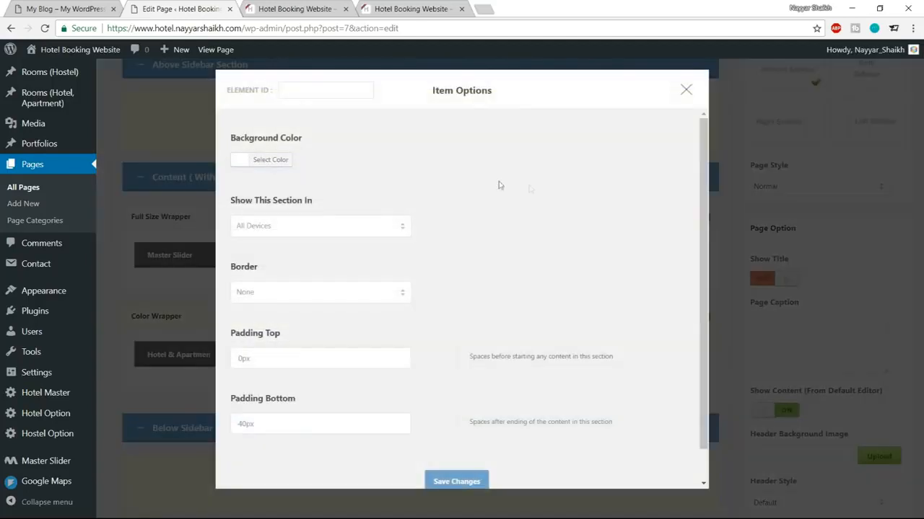
pyautogui.scroll(-1, 505, 276)
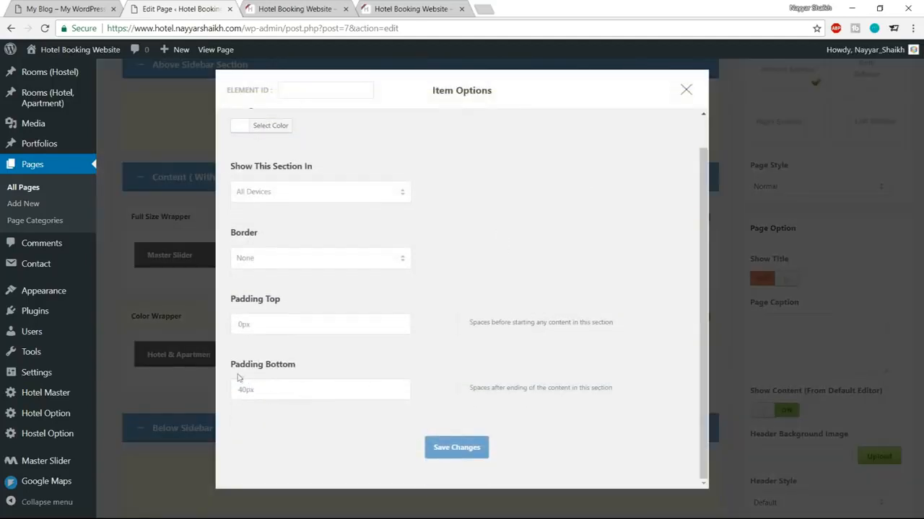
pyautogui.click(244, 390)
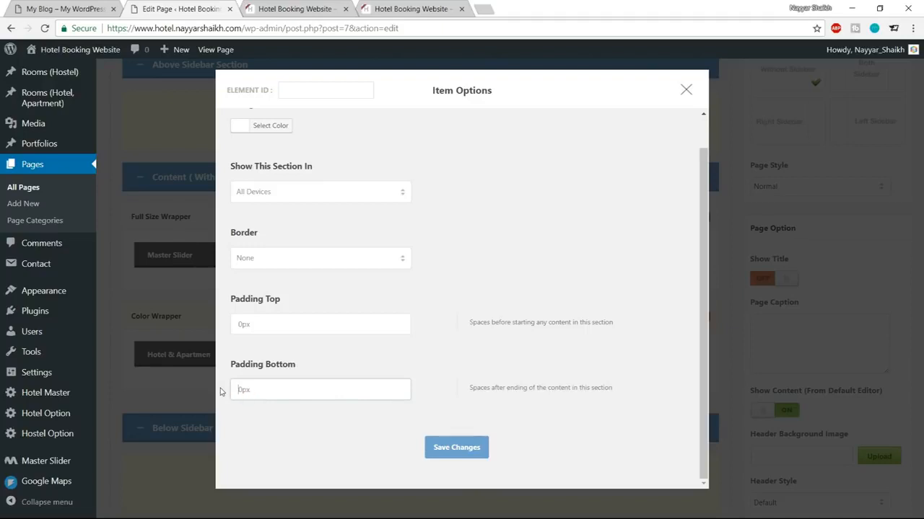
pyautogui.click(442, 455)
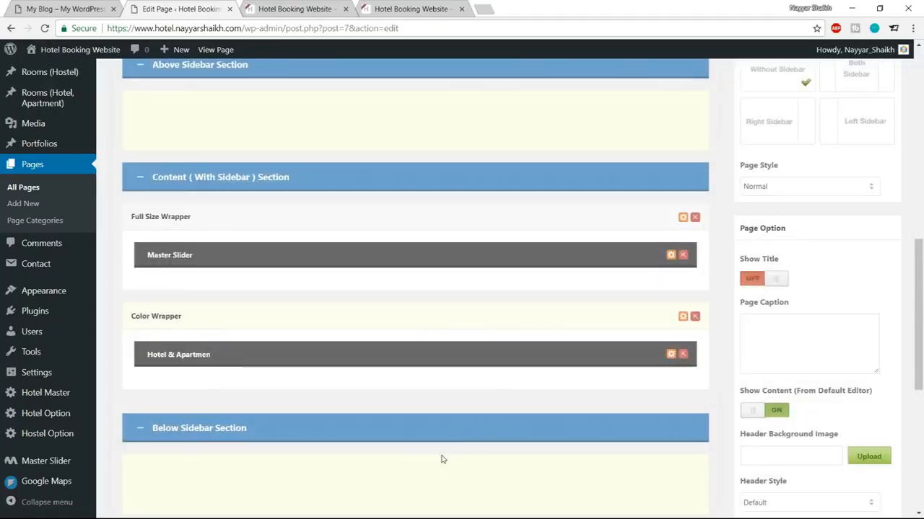
pyautogui.click(301, 7)
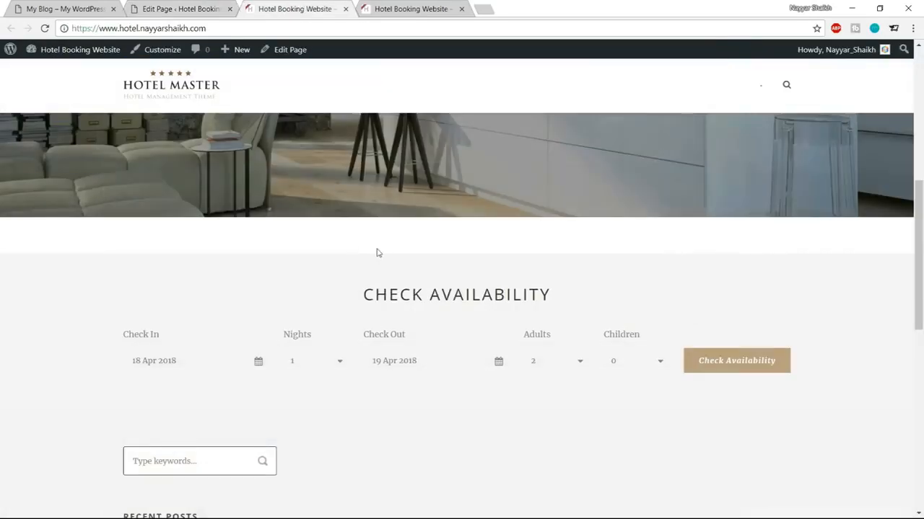
# Step: Update the Home page and reload the live site to see availability flush beneath the slider
pyautogui.click(206, 7)
pyautogui.scroll(10, 889, 307)
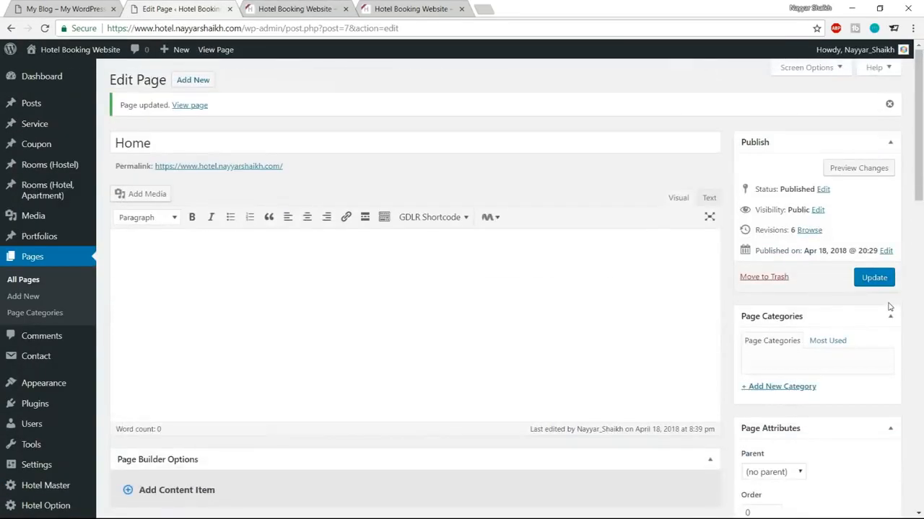
pyautogui.click(873, 277)
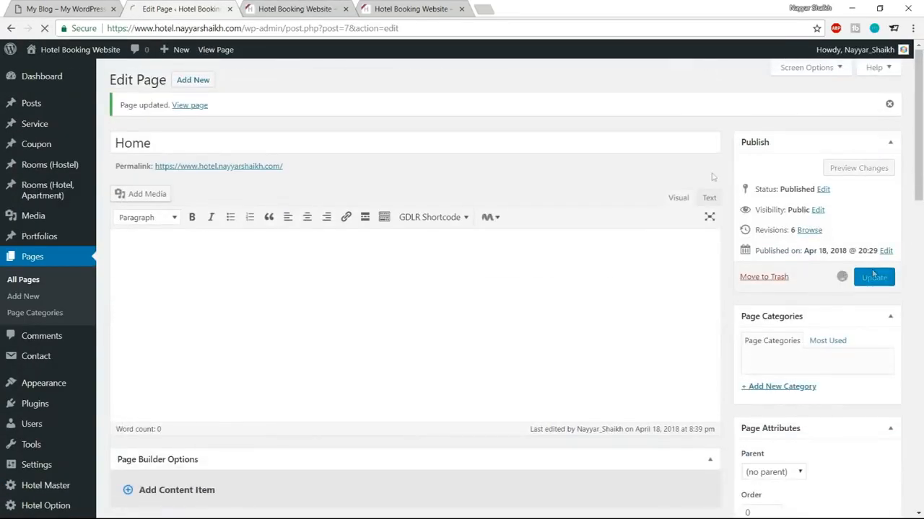
pyautogui.click(302, 9)
pyautogui.click(42, 28)
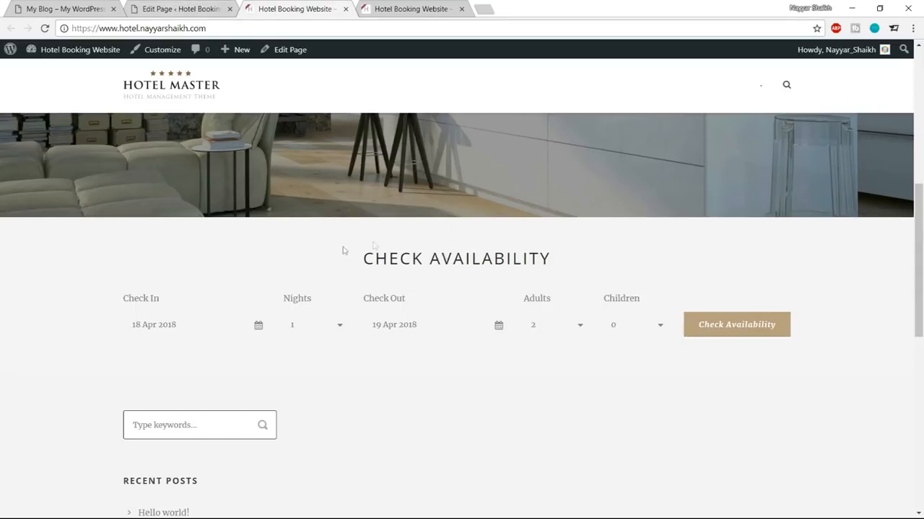
pyautogui.moveTo(346, 250); pyautogui.dragTo(555, 363)
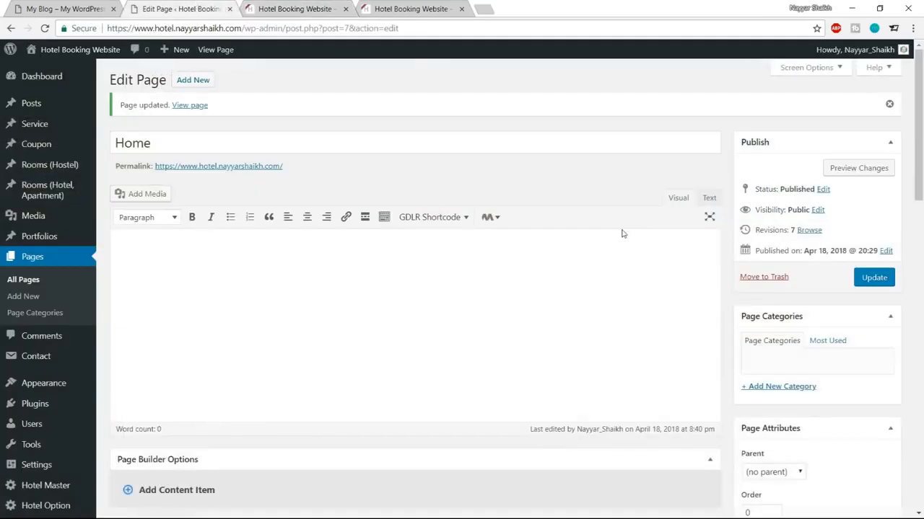
pyautogui.scroll(-7, 622, 233)
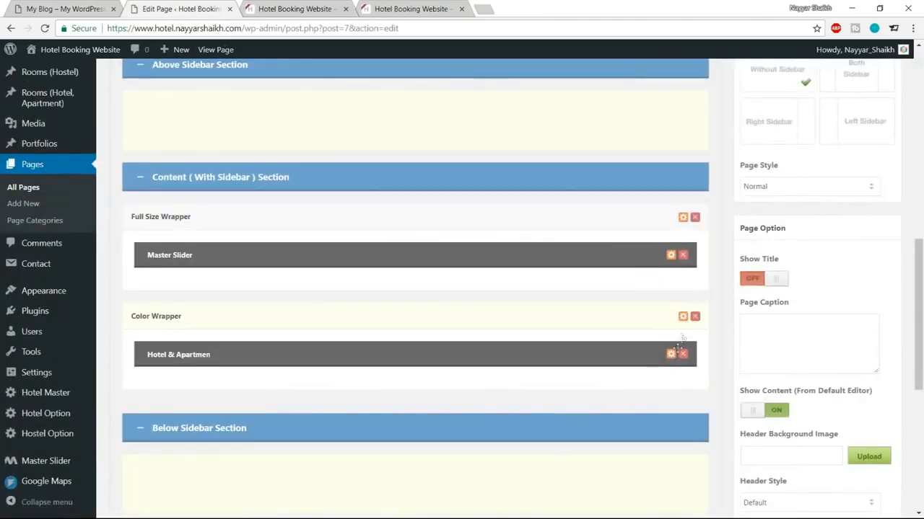
# Step: Change the Color Wrapper's top padding from 55px to 80px, save, and update the Home page
pyautogui.click(682, 317)
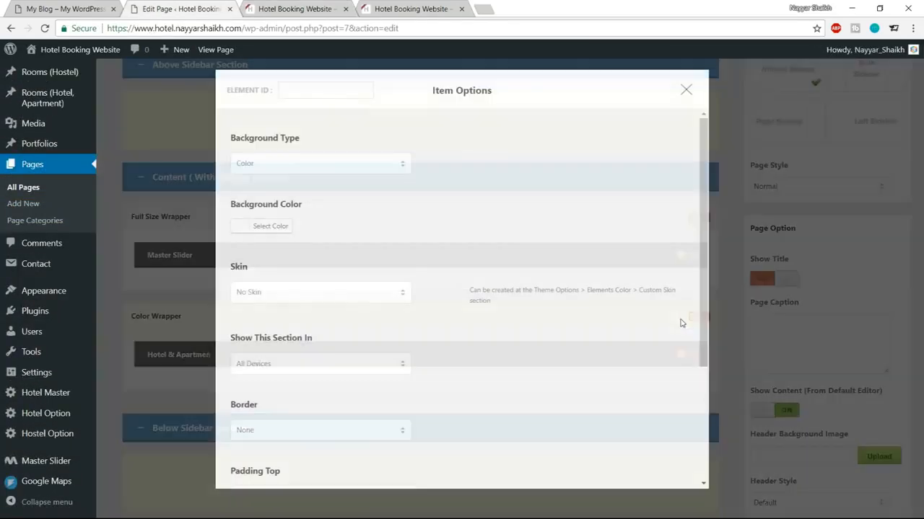
pyautogui.scroll(-3, 605, 286)
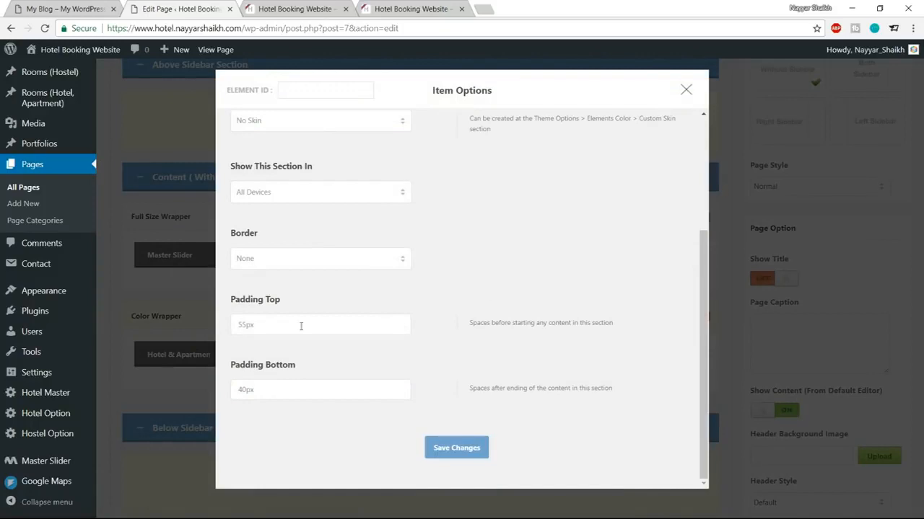
pyautogui.moveTo(246, 324); pyautogui.dragTo(229, 327)
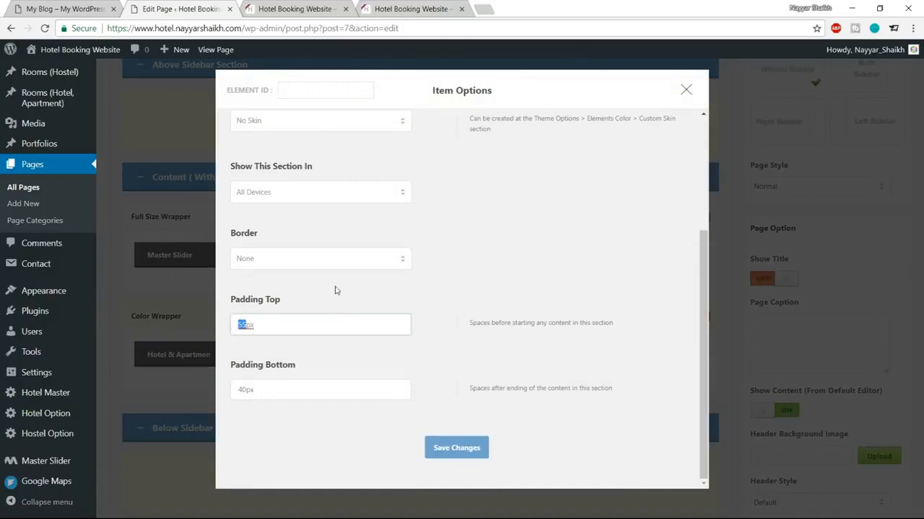
pyautogui.write('80')
pyautogui.click(438, 448)
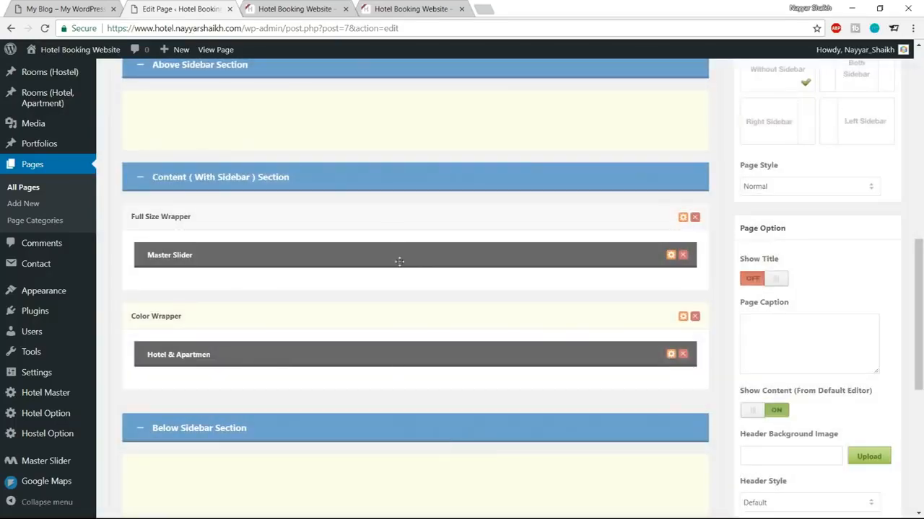
pyautogui.scroll(10, 399, 261)
pyautogui.click(882, 277)
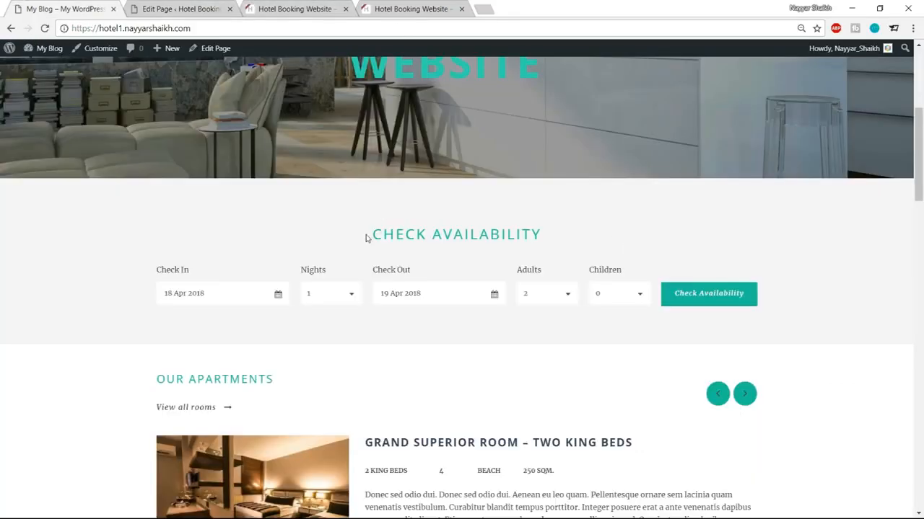
pyautogui.click(184, 9)
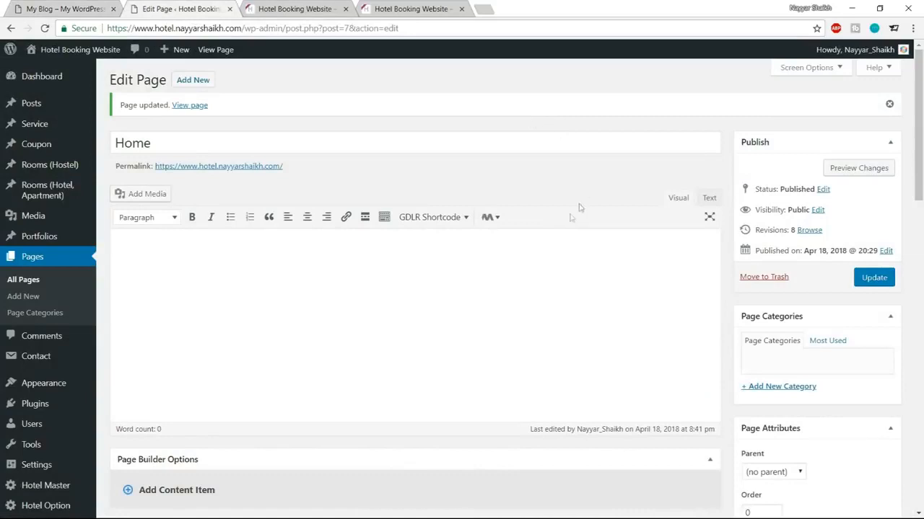
# Step: View Hotel Master's Elements Color > Custom Skin list in a new tab, then return to the builder
pyautogui.scroll(-2, 512, 229)
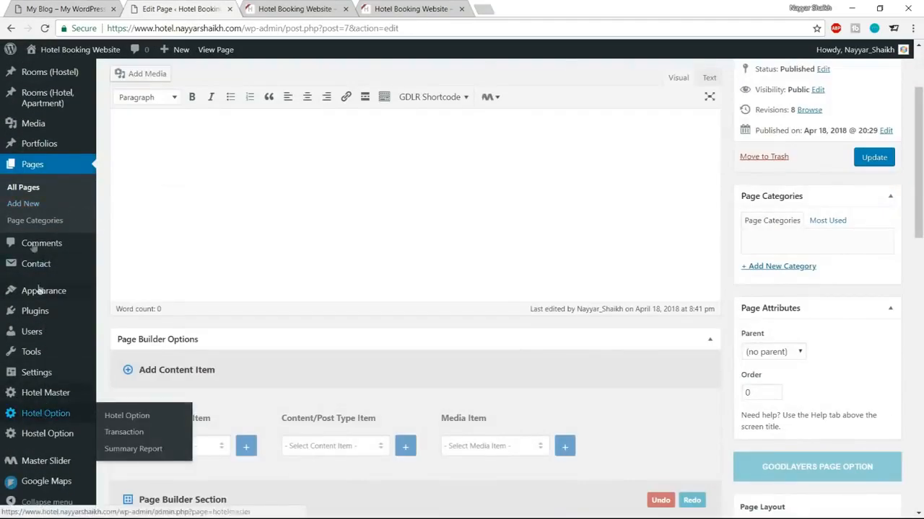
pyautogui.middleClick(56, 396)
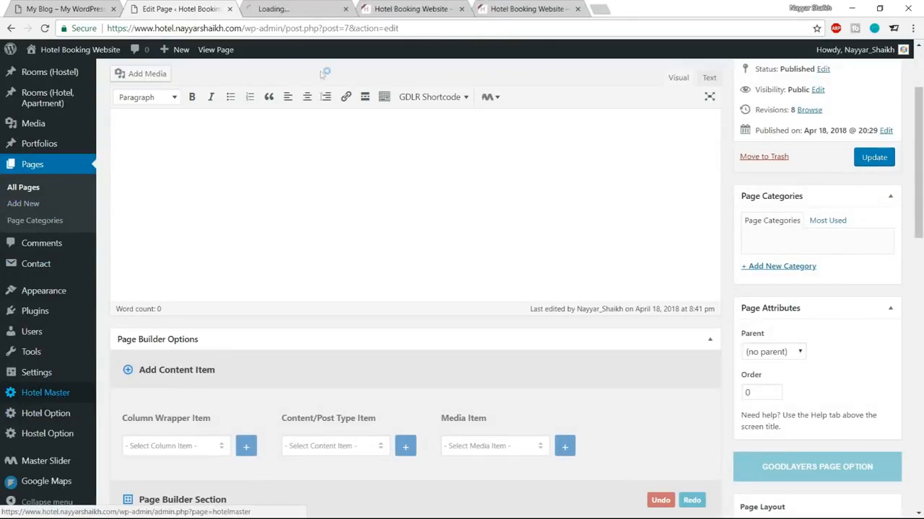
pyautogui.click(294, 6)
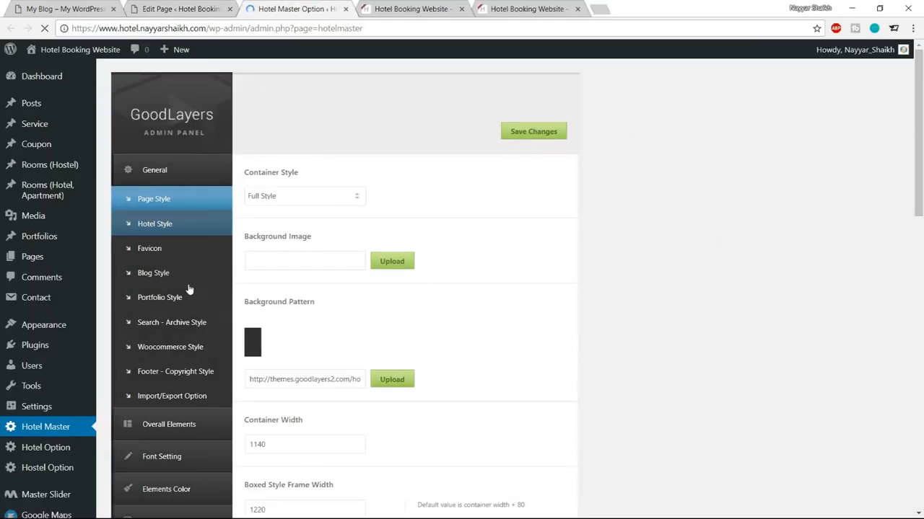
pyautogui.scroll(-1, 188, 289)
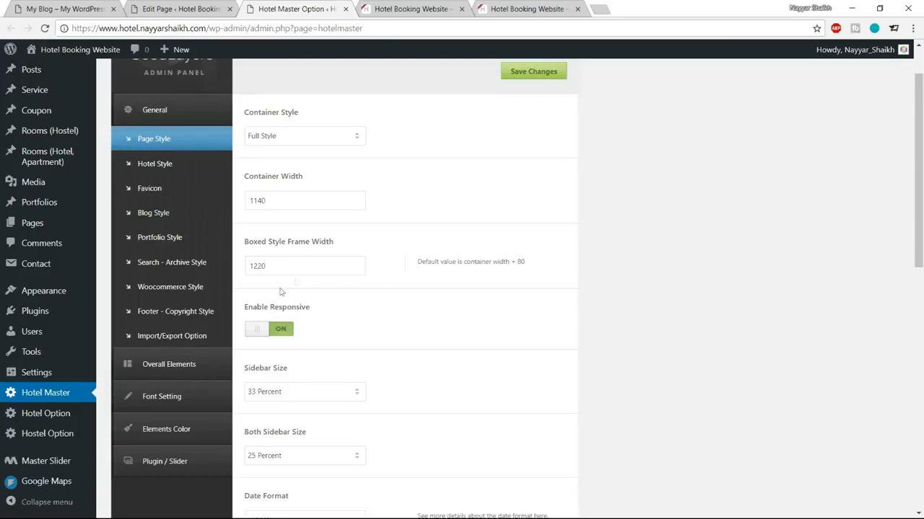
pyautogui.click(173, 429)
pyautogui.click(157, 241)
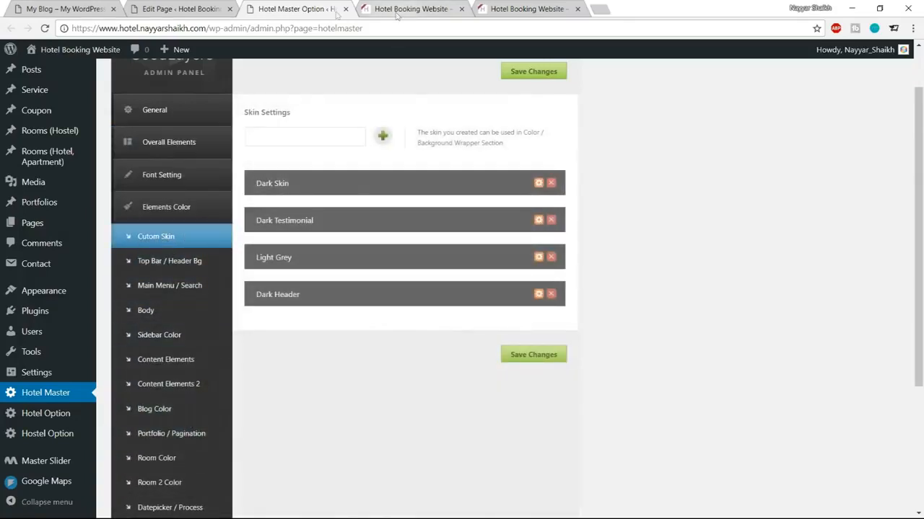
pyautogui.click(183, 6)
pyautogui.click(351, 7)
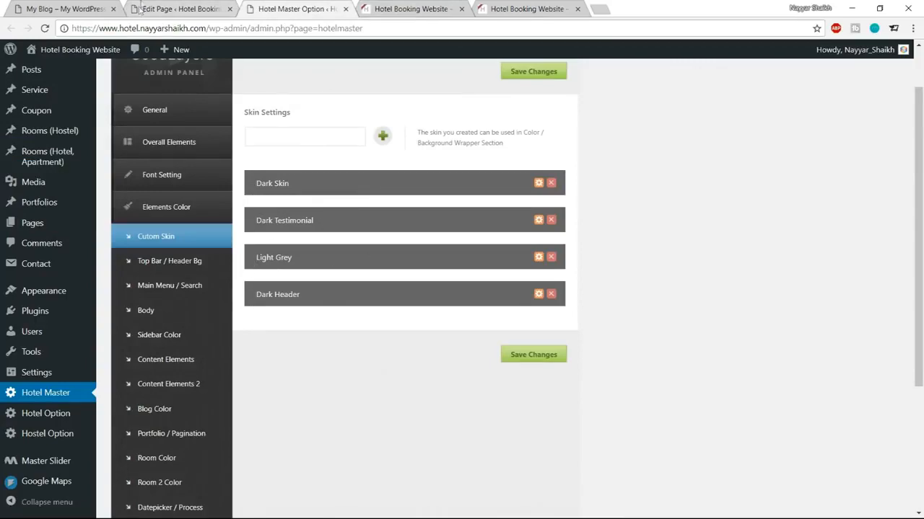
pyautogui.click(177, 9)
pyautogui.scroll(-4, 517, 231)
pyautogui.scroll(-4, 528, 279)
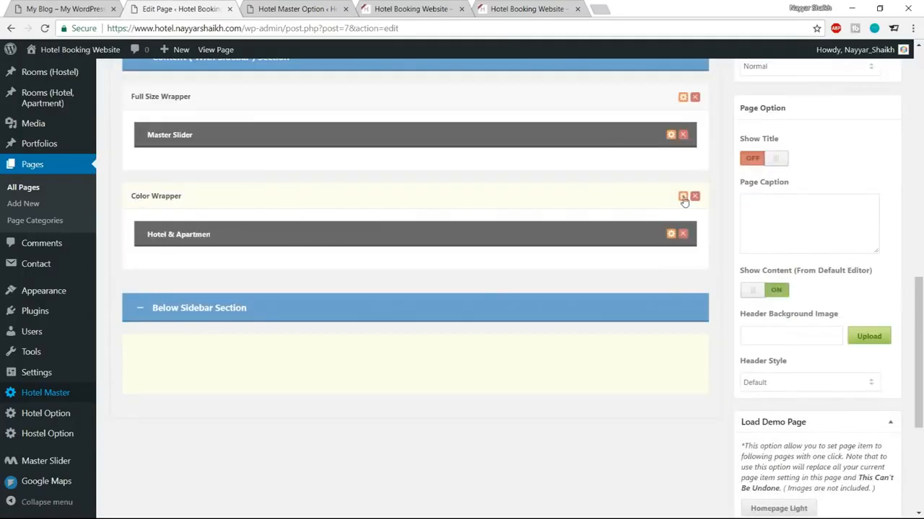
# Step: Check the Color Wrapper's available skins, closing its options without changes
pyautogui.click(682, 197)
pyautogui.click(347, 292)
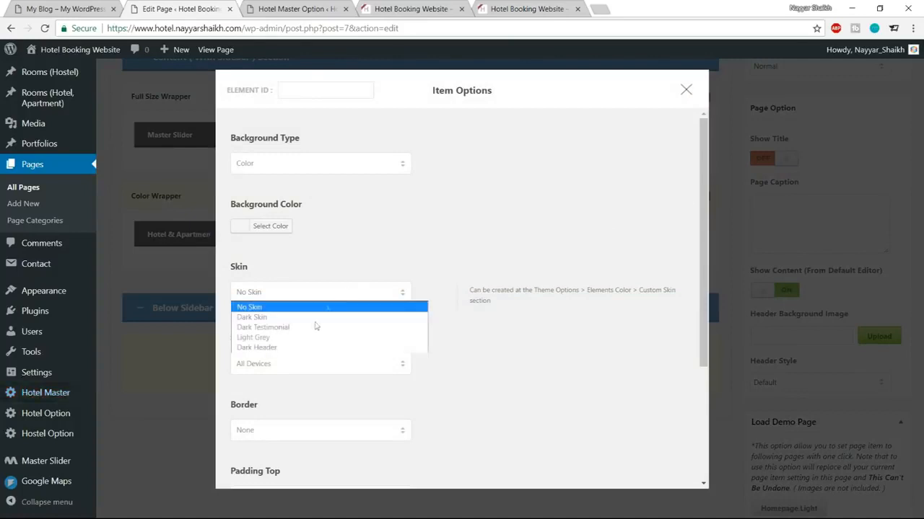
pyautogui.click(383, 246)
pyautogui.click(685, 89)
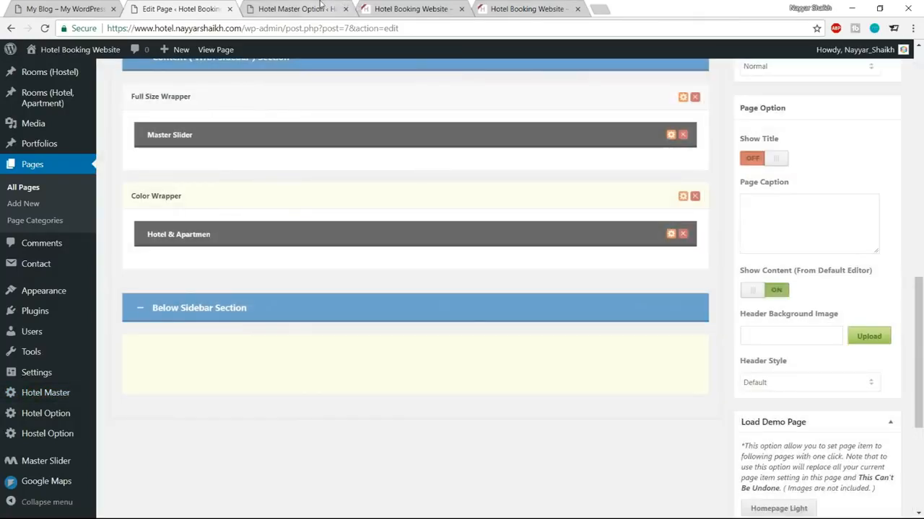
# Step: Add a new custom skin named Reservation Bar in the Hotel Master options
pyautogui.click(317, 7)
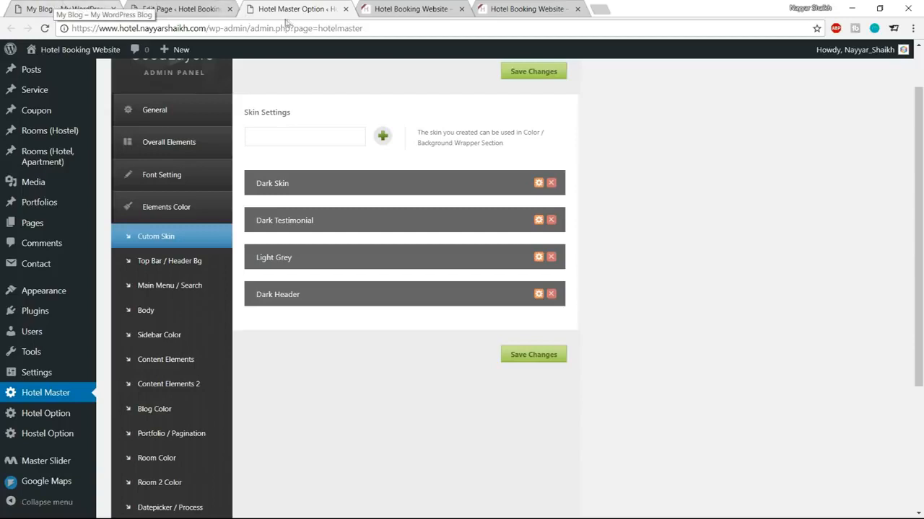
pyautogui.click(304, 140)
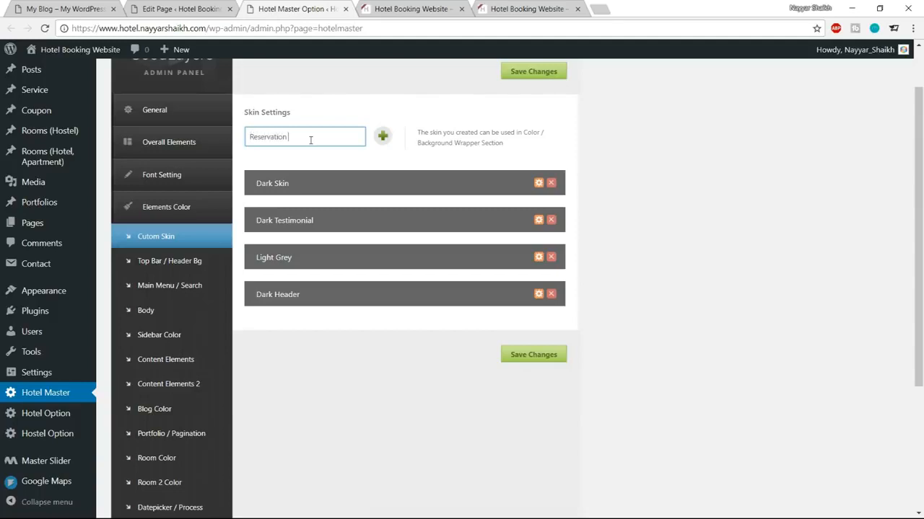
pyautogui.click(380, 139)
pyautogui.scroll(-3, 578, 253)
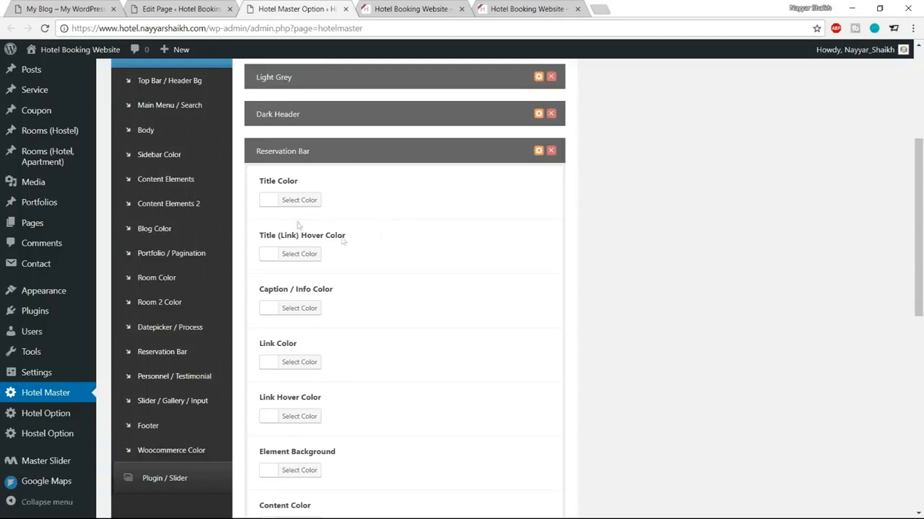
# Step: Recheck the wrapper's skin choices, then save the theme colour options and reload the page editor
pyautogui.click(208, 6)
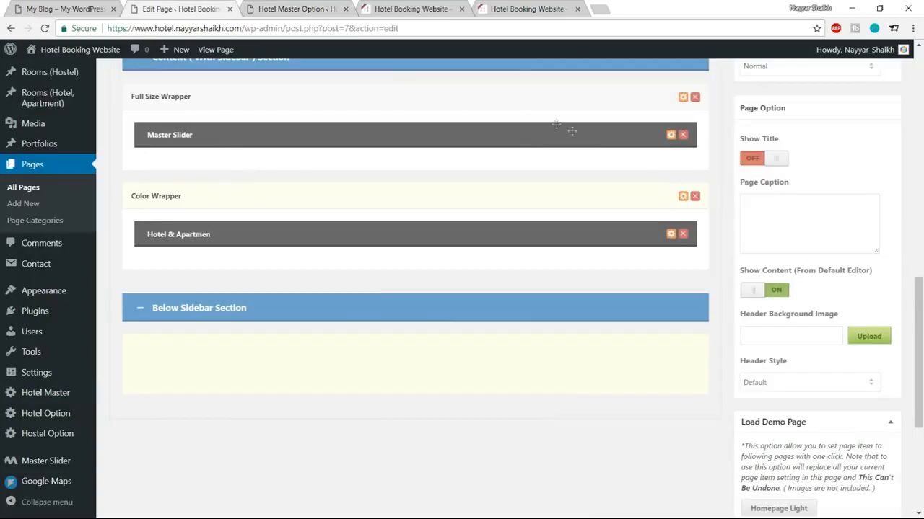
pyautogui.scroll(8, 517, 229)
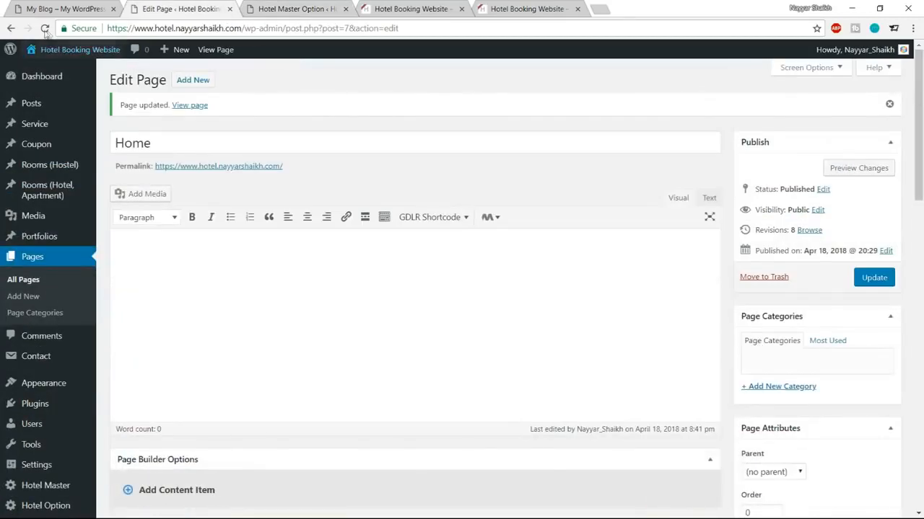
pyautogui.scroll(-4, 554, 177)
pyautogui.scroll(-5, 554, 176)
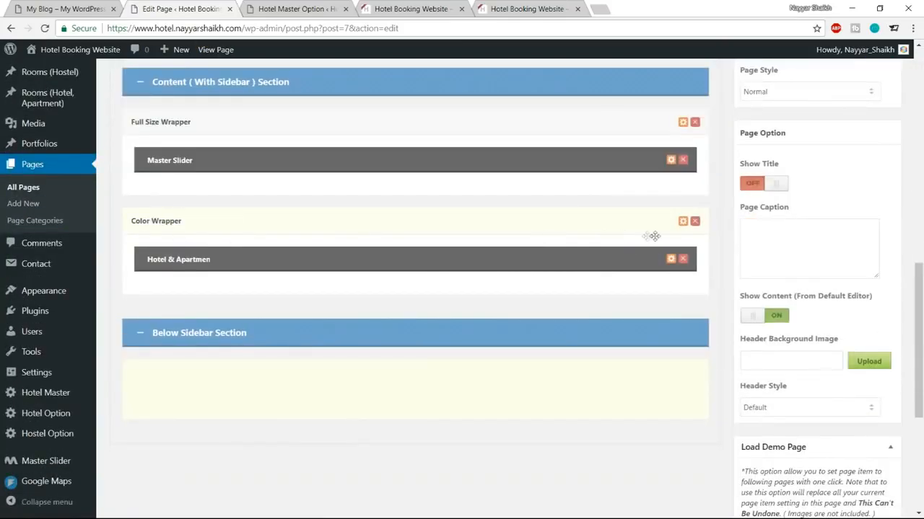
pyautogui.click(683, 222)
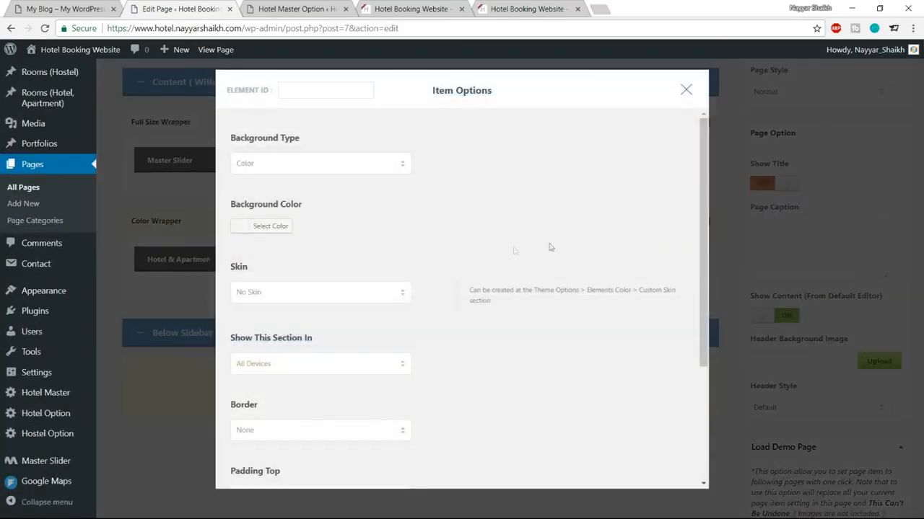
pyautogui.click(295, 298)
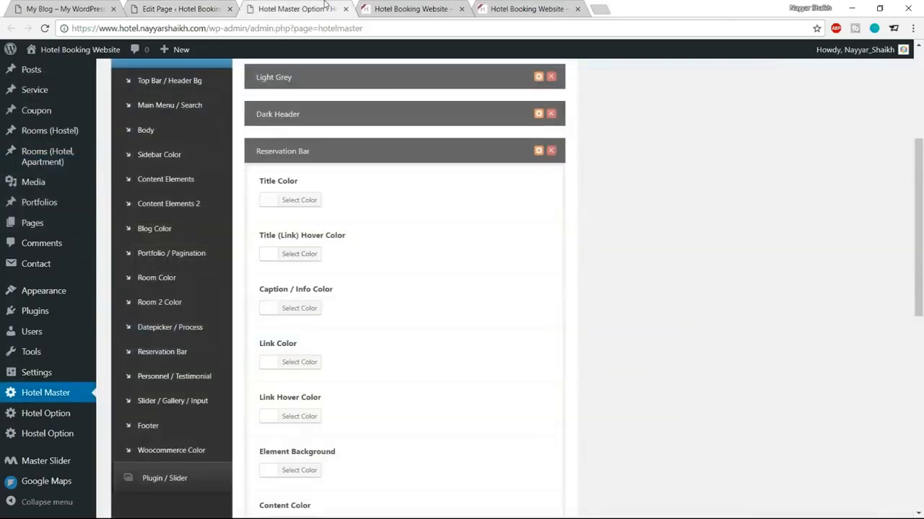
pyautogui.scroll(-3, 521, 295)
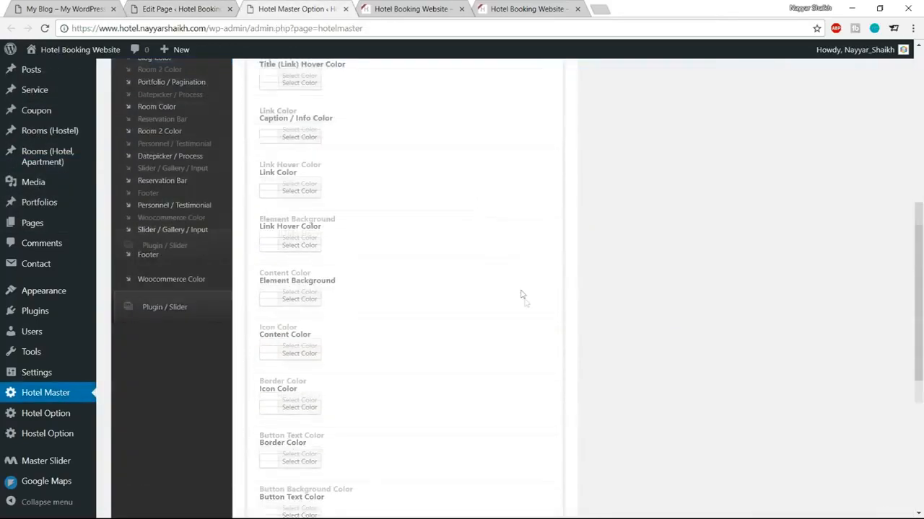
pyautogui.scroll(-4, 524, 303)
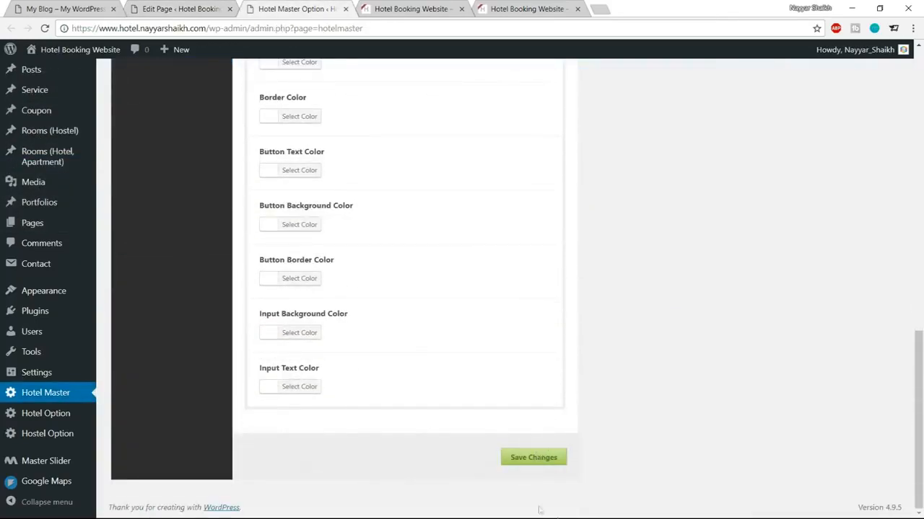
pyautogui.click(537, 463)
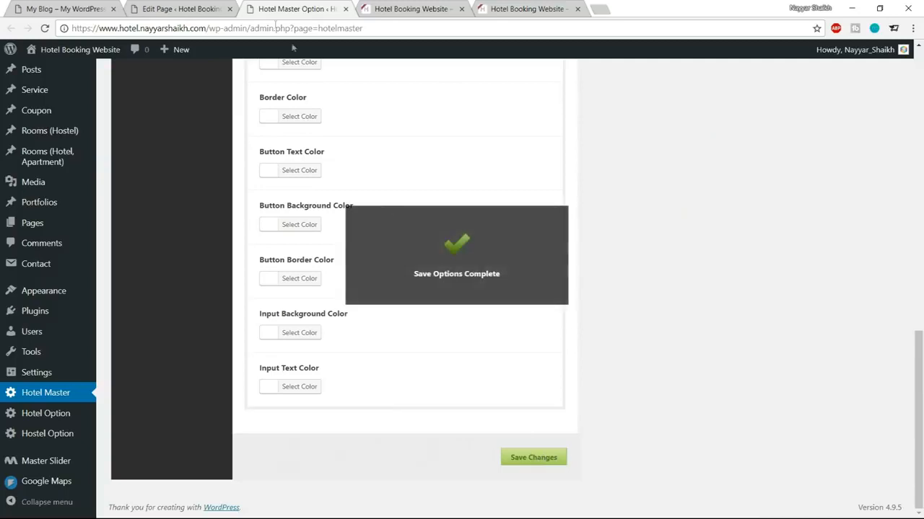
pyautogui.click(189, 9)
pyautogui.click(45, 28)
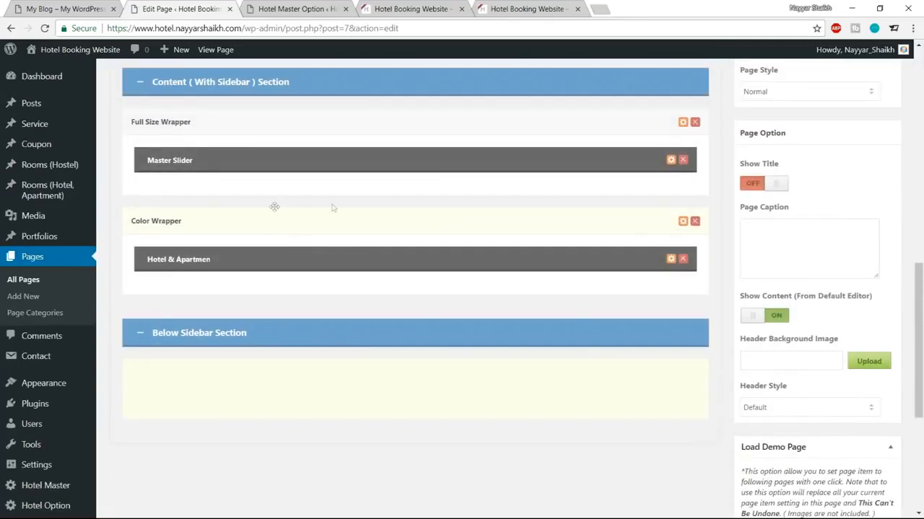
# Step: Choose the Reservation Bar skin for the Color Wrapper, save it, and update the Home page
pyautogui.click(683, 222)
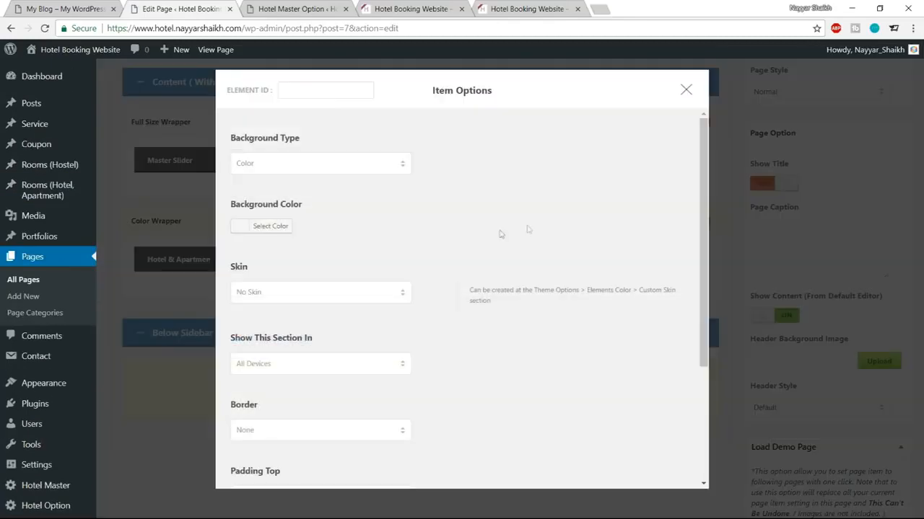
pyautogui.click(337, 292)
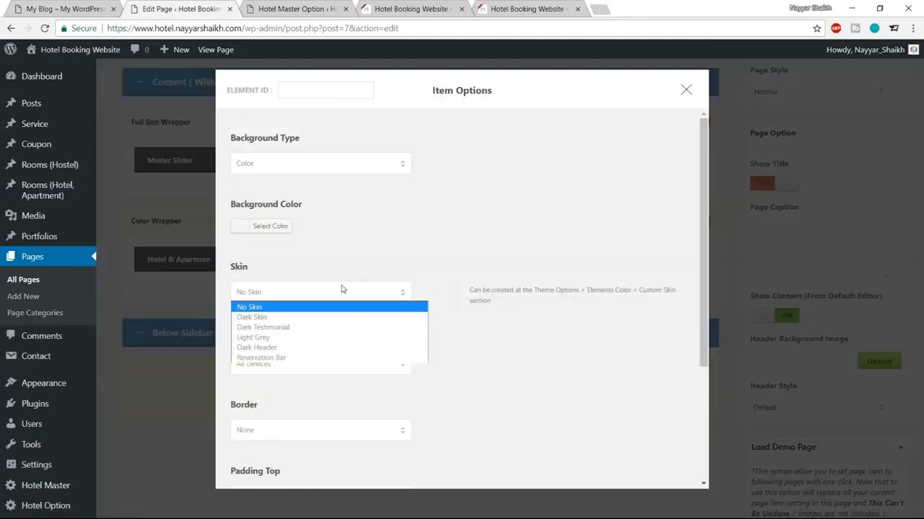
pyautogui.click(287, 359)
pyautogui.scroll(-3, 299, 306)
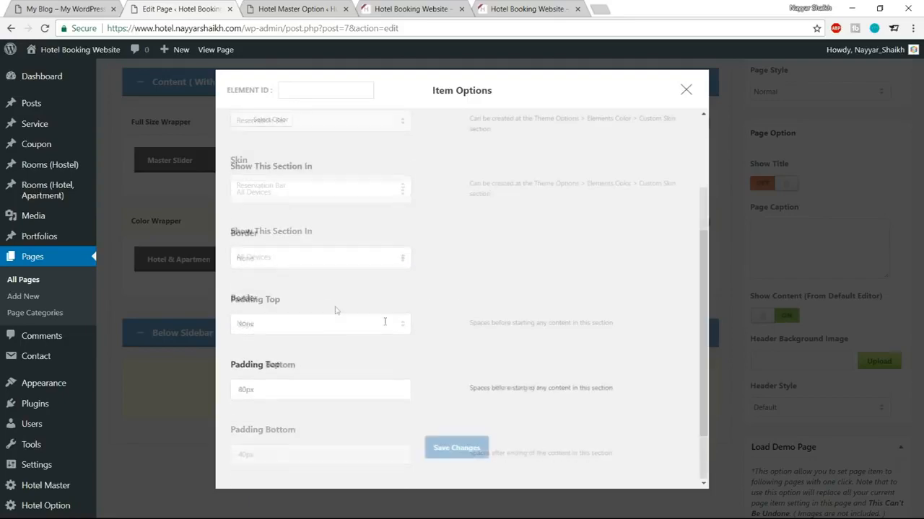
pyautogui.click(456, 456)
pyautogui.scroll(10, 456, 459)
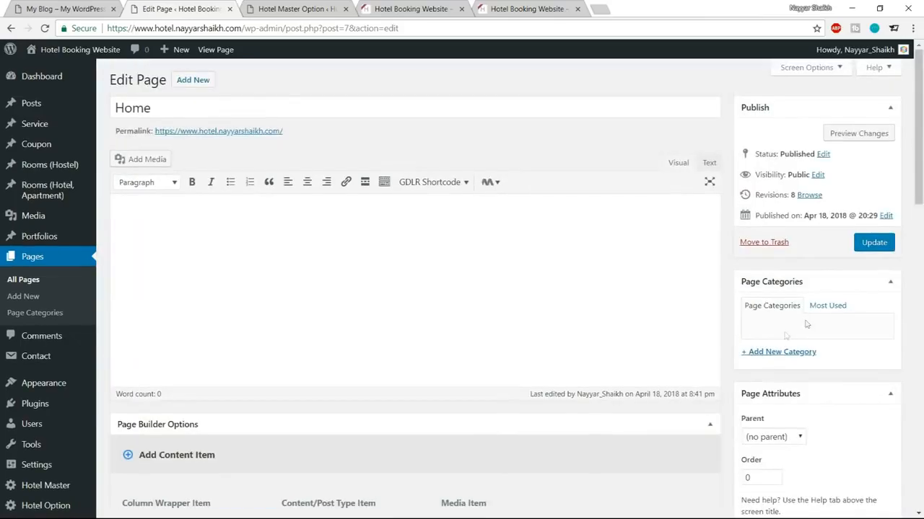
pyautogui.click(871, 244)
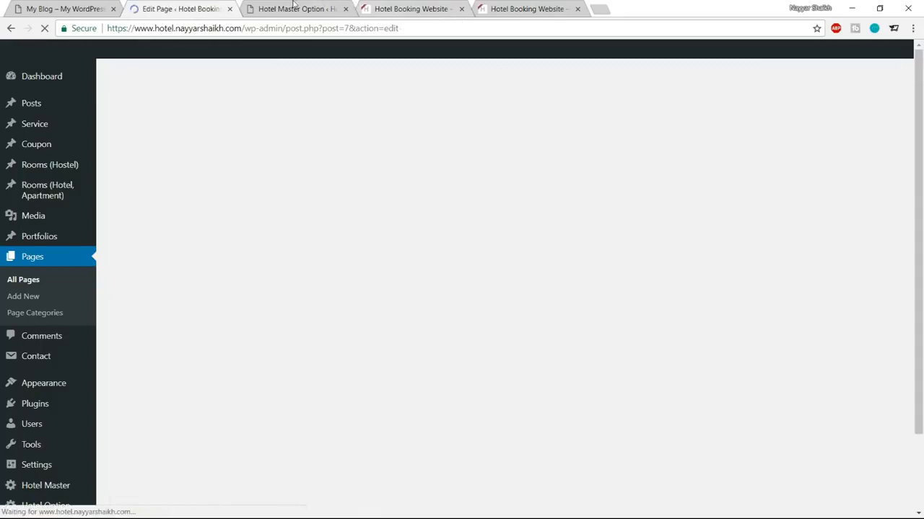
pyautogui.click(296, 8)
pyautogui.scroll(7, 381, 296)
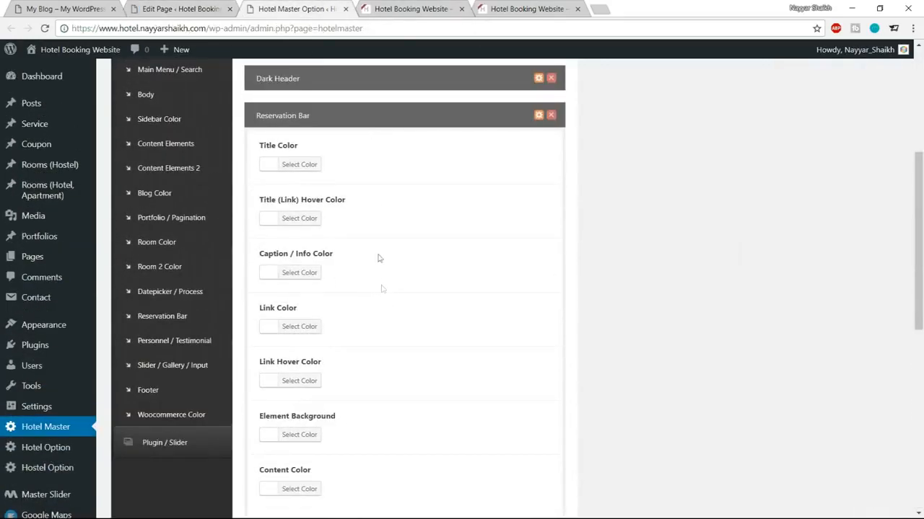
# Step: Set the Reservation Bar title colour to teal #1abc9c and save the theme options
pyautogui.click(417, 10)
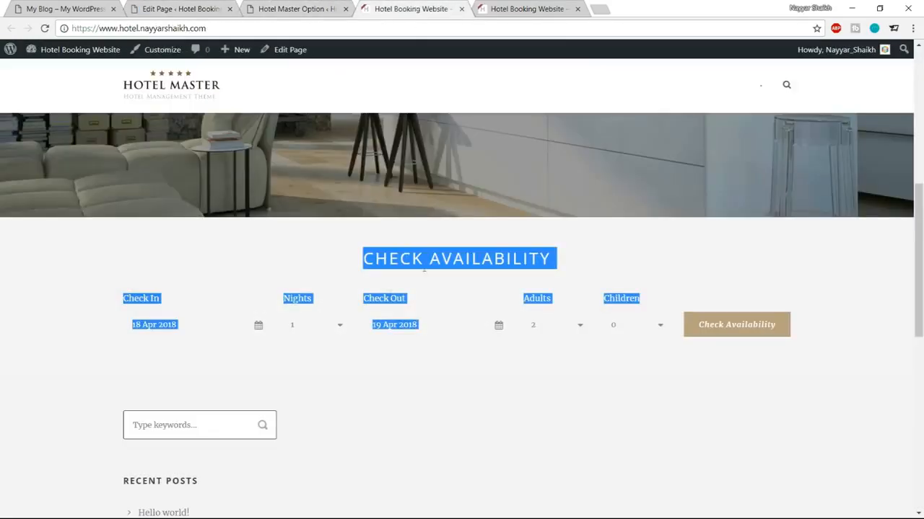
pyautogui.click(433, 274)
pyautogui.moveTo(363, 258); pyautogui.dragTo(551, 259)
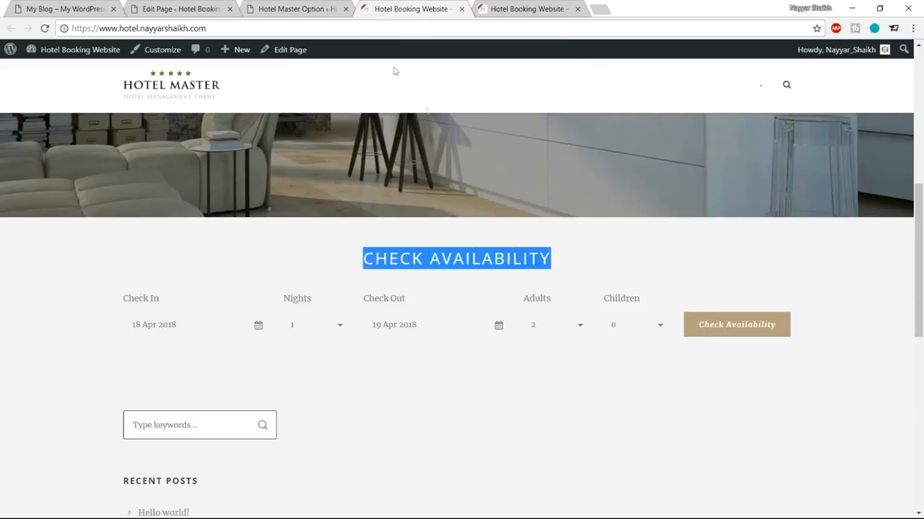
pyautogui.click(299, 10)
pyautogui.click(318, 164)
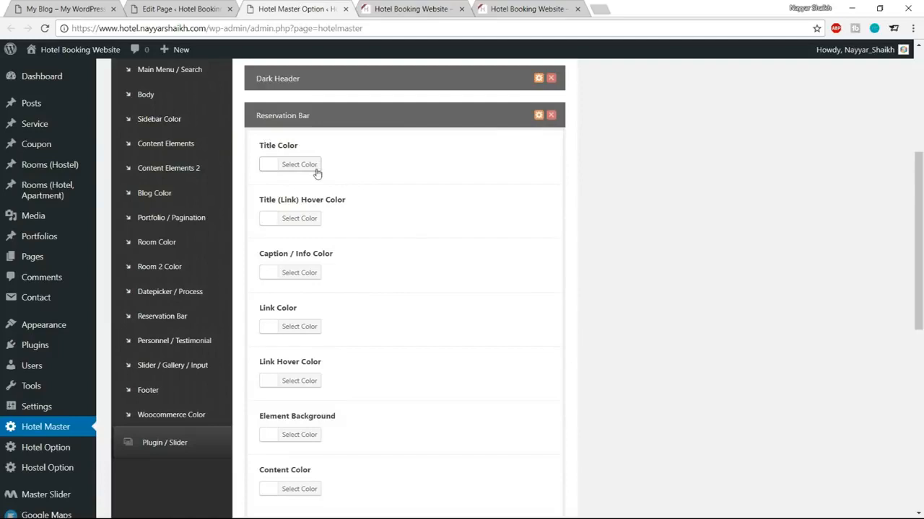
pyautogui.moveTo(360, 164); pyautogui.dragTo(328, 164)
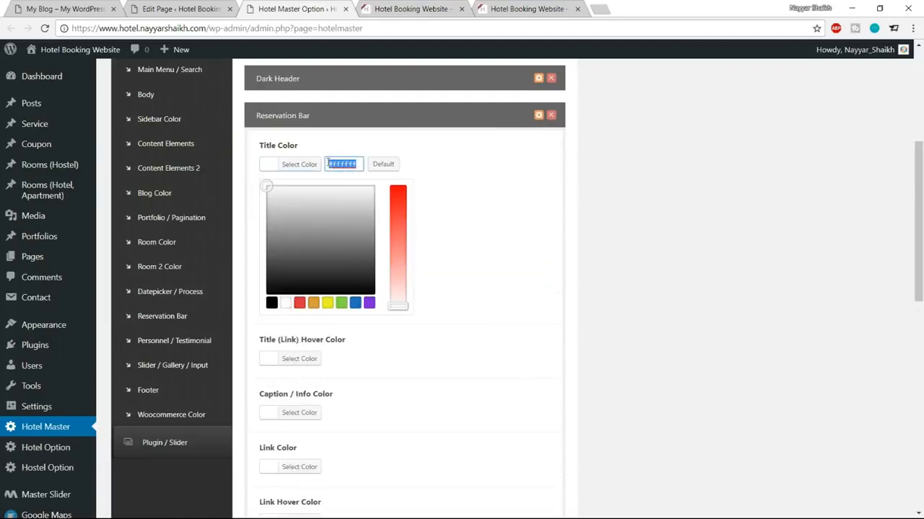
pyautogui.write('1abc9c')
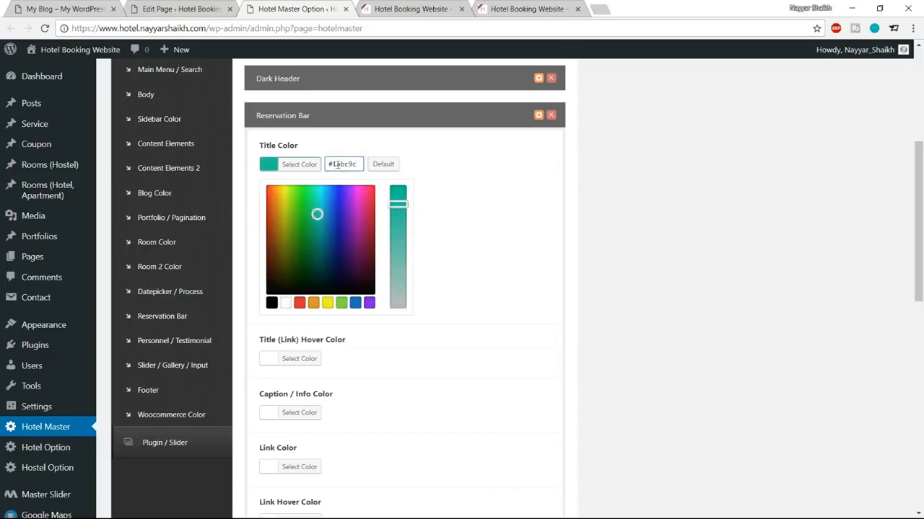
pyautogui.click(299, 164)
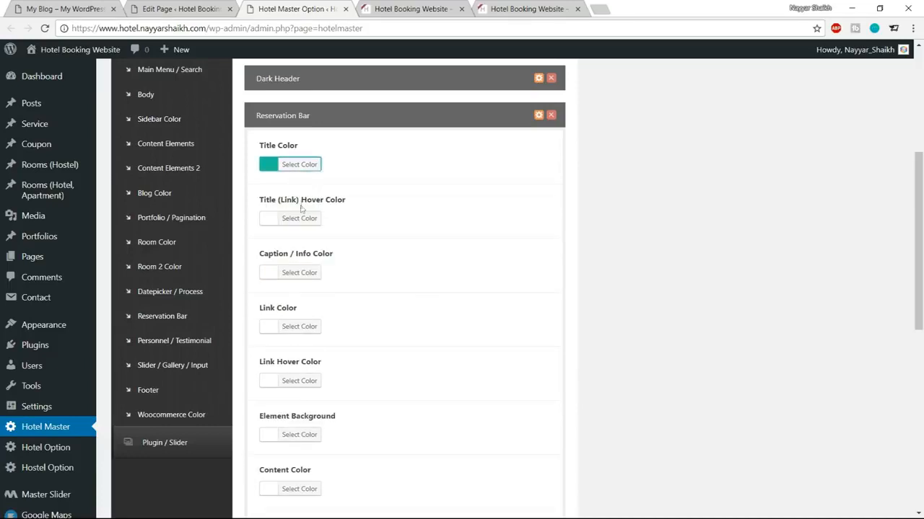
pyautogui.scroll(-7, 464, 299)
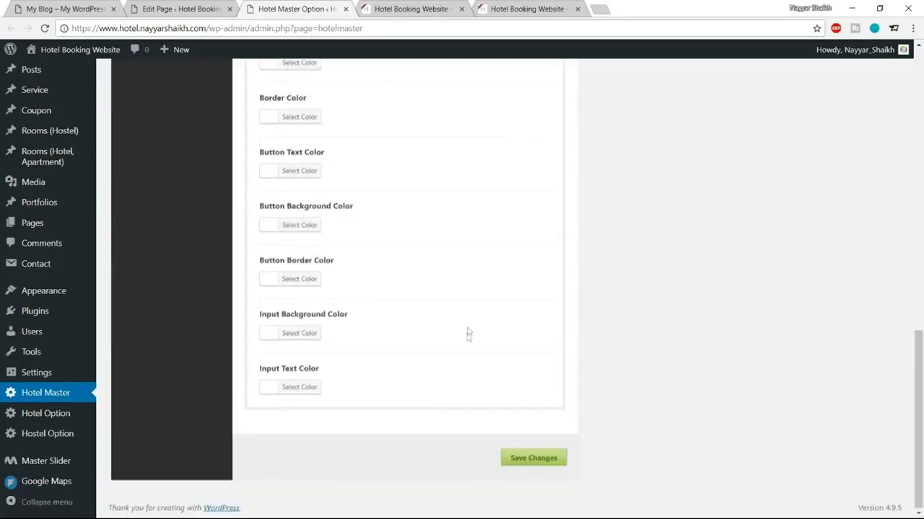
pyautogui.click(537, 456)
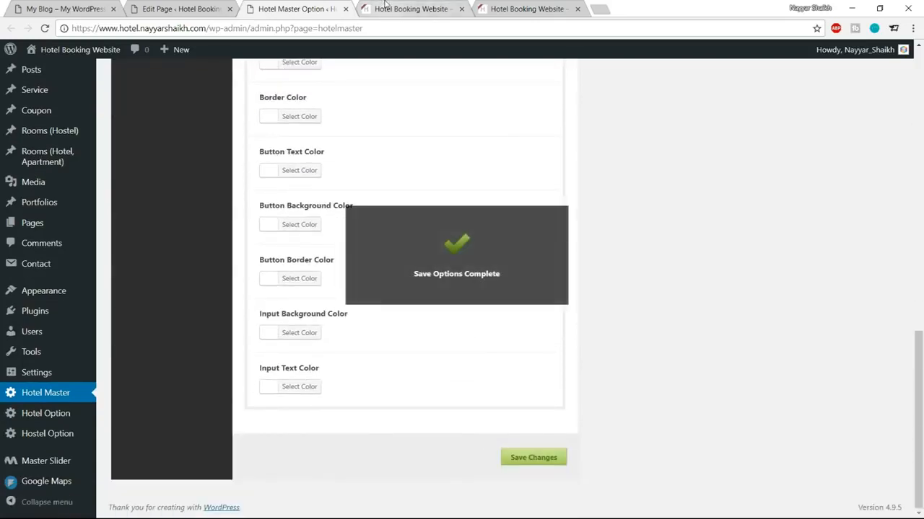
# Step: Reload the live homepage to confirm the CHECK AVAILABILITY heading now appears teal
pyautogui.hotkey('ctrl', 'Tab')
pyautogui.click(562, 281)
pyautogui.click(44, 28)
pyautogui.moveTo(358, 278); pyautogui.dragTo(536, 275)
pyautogui.click(538, 276)
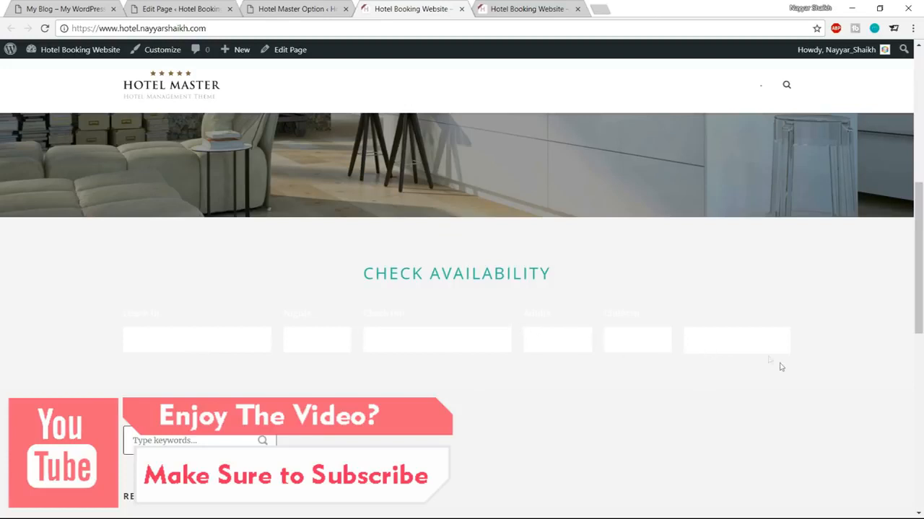
# Step: After checking the demo's styling, set the Reservation Bar button background to teal #1abc9c
pyautogui.click(291, 7)
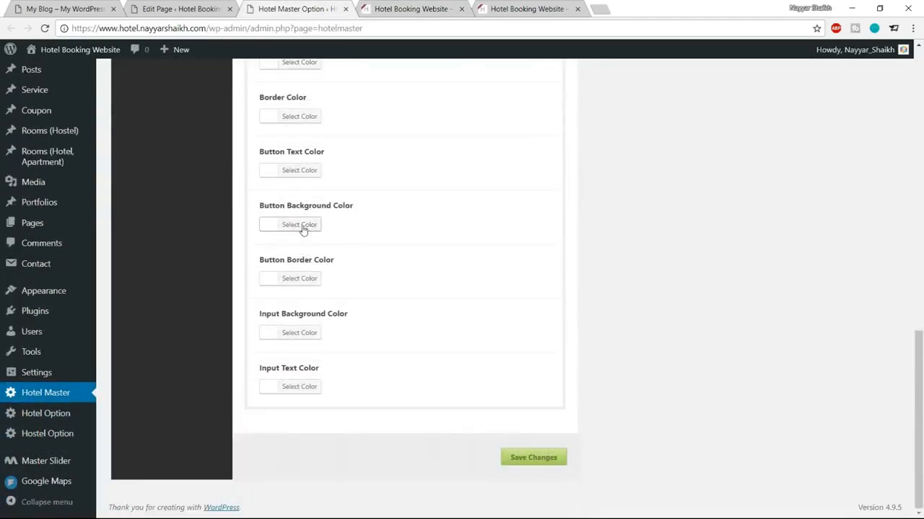
pyautogui.click(74, 8)
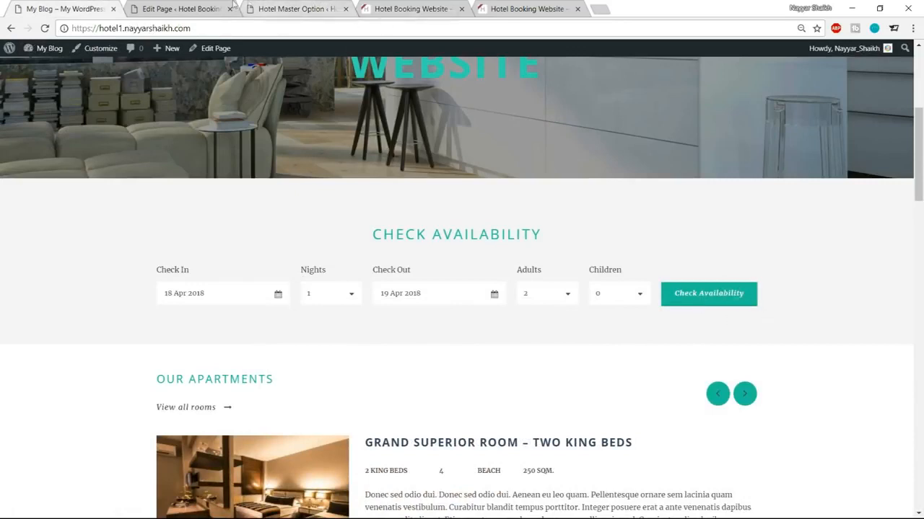
pyautogui.click(318, 8)
pyautogui.click(320, 228)
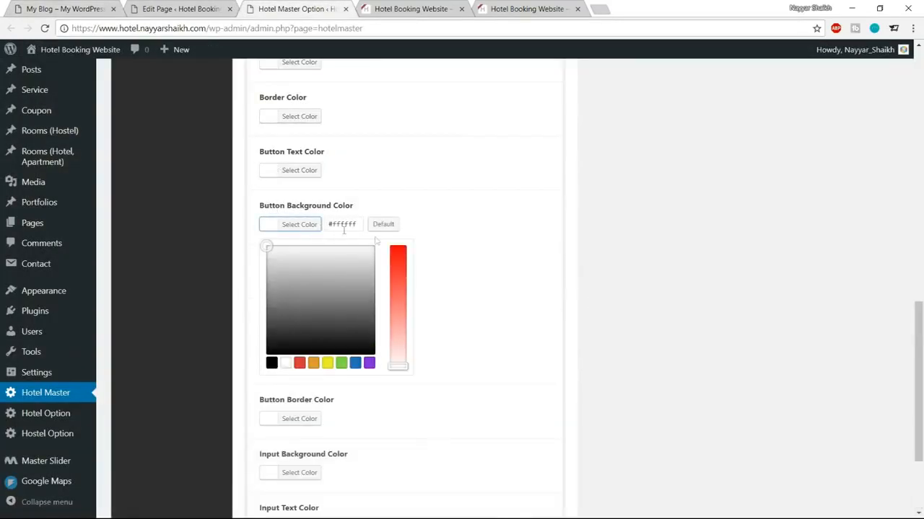
pyautogui.moveTo(361, 225); pyautogui.dragTo(332, 225)
pyautogui.write('#1abc9c8c')
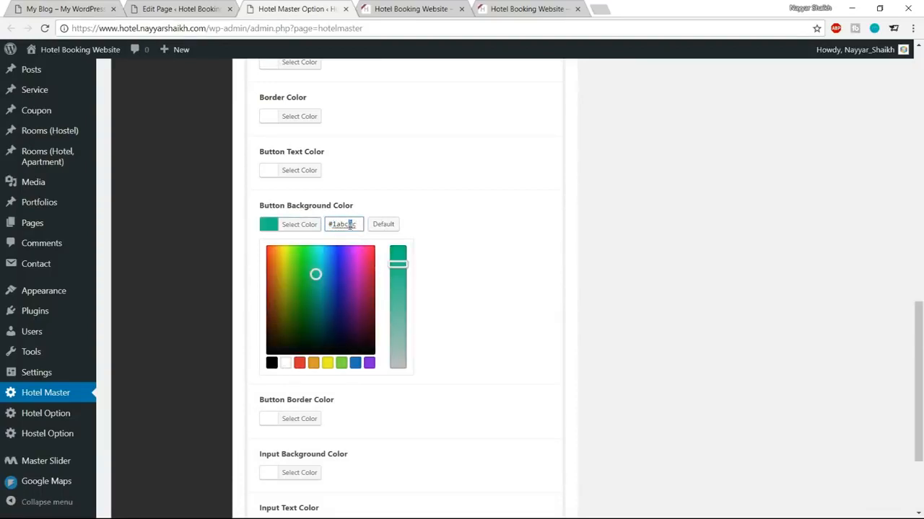
pyautogui.tripleClick(350, 225)
pyautogui.hotkey('ctrl', 'c')
pyautogui.click(300, 236)
# Step: Give the button border a darker teal and reload the live homepage to see the teal button
pyautogui.click(297, 281)
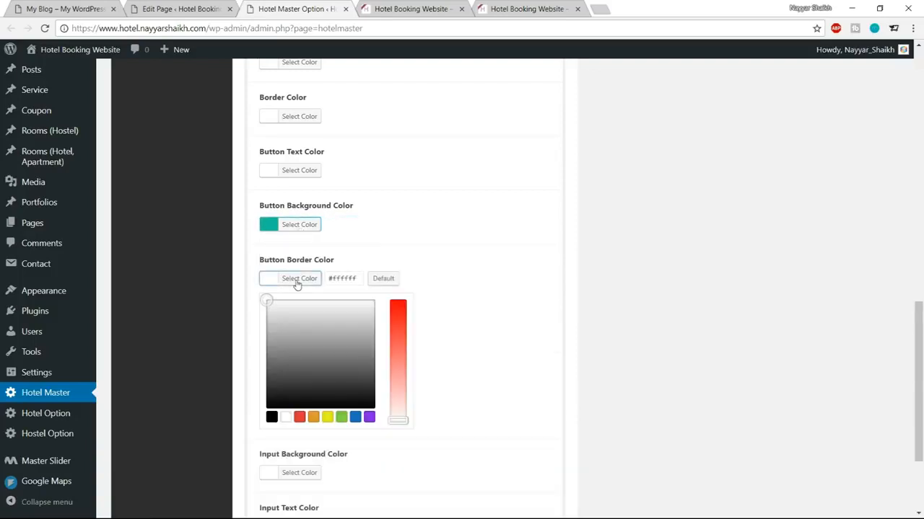
pyautogui.tripleClick(361, 280)
pyautogui.hotkey('ctrl', 'v')
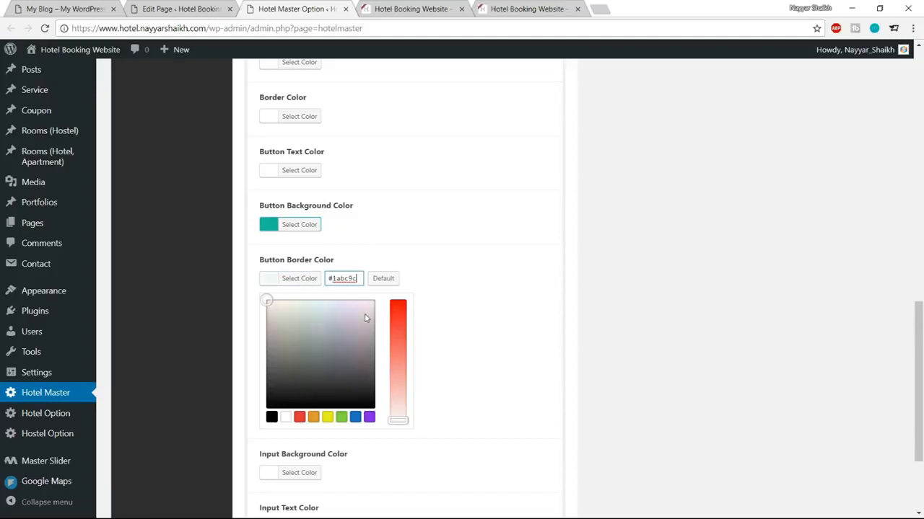
pyautogui.moveTo(316, 332); pyautogui.dragTo(316, 349)
pyautogui.click(284, 282)
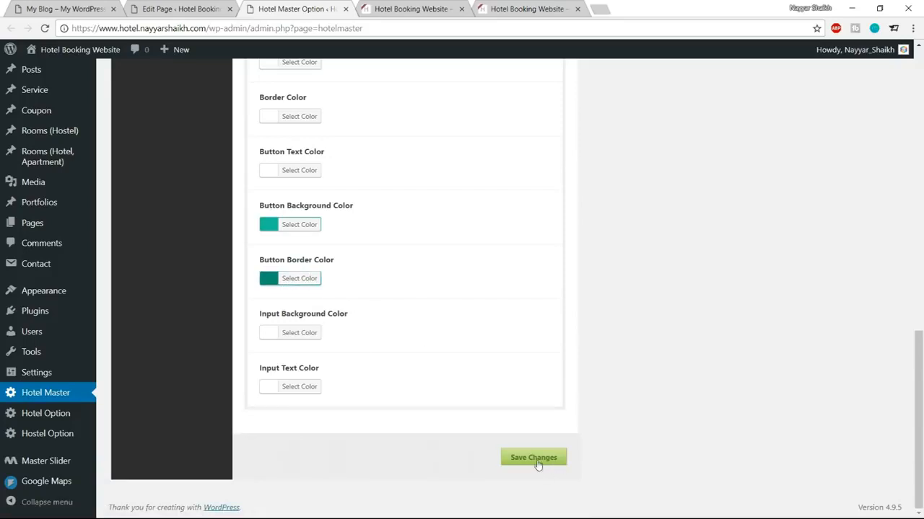
pyautogui.click(406, 8)
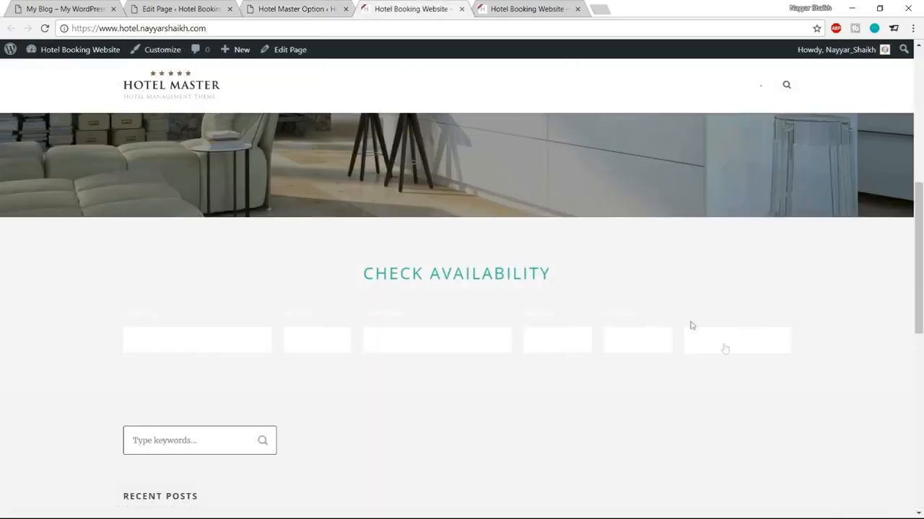
pyautogui.click(44, 28)
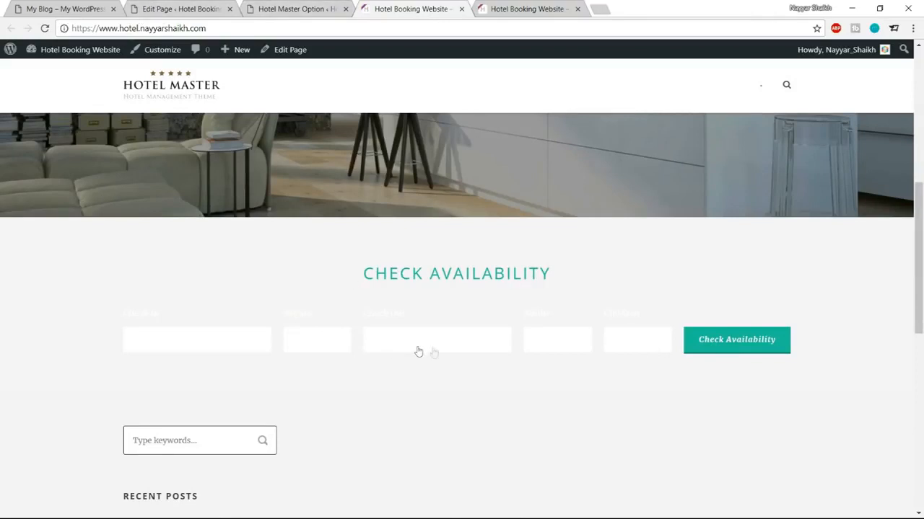
# Step: Inspect the Check Out label on the reference site's filled booking form
pyautogui.click(72, 8)
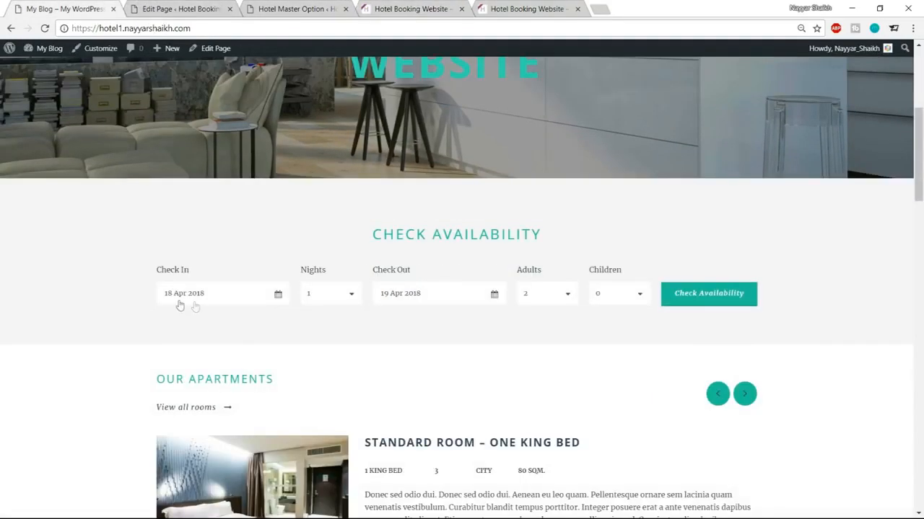
pyautogui.moveTo(380, 269); pyautogui.dragTo(413, 270)
pyautogui.click(410, 270)
# Step: Set Input Text Color to dark grey #3d3d3d, save the options, and return to the front page
pyautogui.click(296, 7)
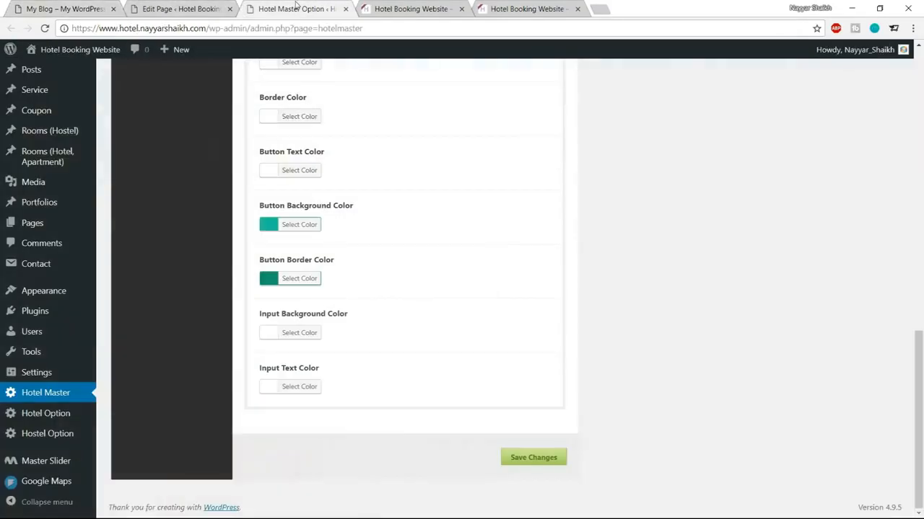
pyautogui.click(293, 392)
pyautogui.scroll(-2, 501, 368)
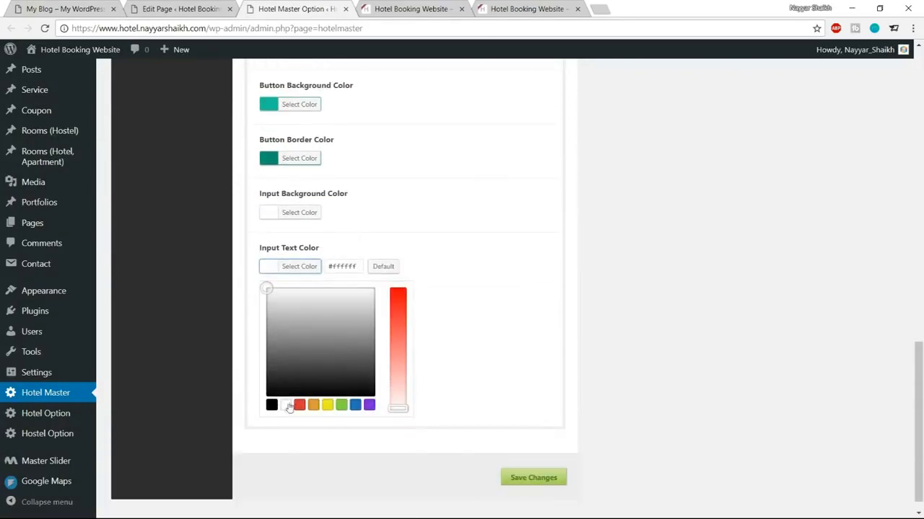
pyautogui.click(271, 406)
pyautogui.moveTo(264, 397)
pyautogui.mouseDown()
pyautogui.moveTo(262, 361)
pyautogui.moveTo(258, 370)
pyautogui.mouseUp()
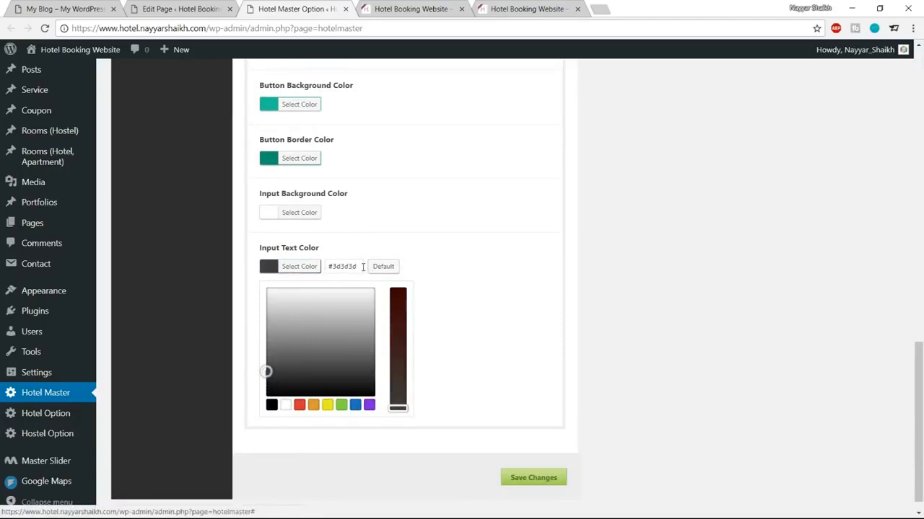
pyautogui.moveTo(363, 268); pyautogui.dragTo(310, 265)
pyautogui.click(309, 270)
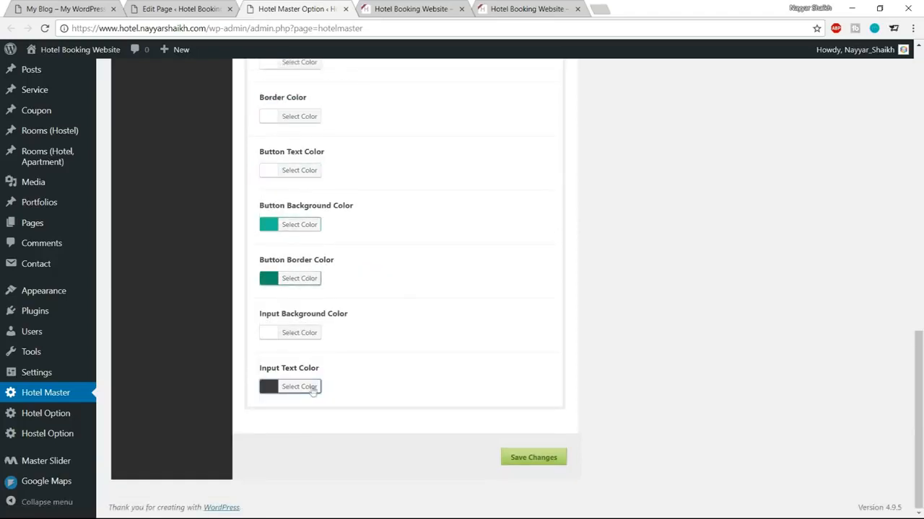
pyautogui.click(521, 458)
pyautogui.click(394, 7)
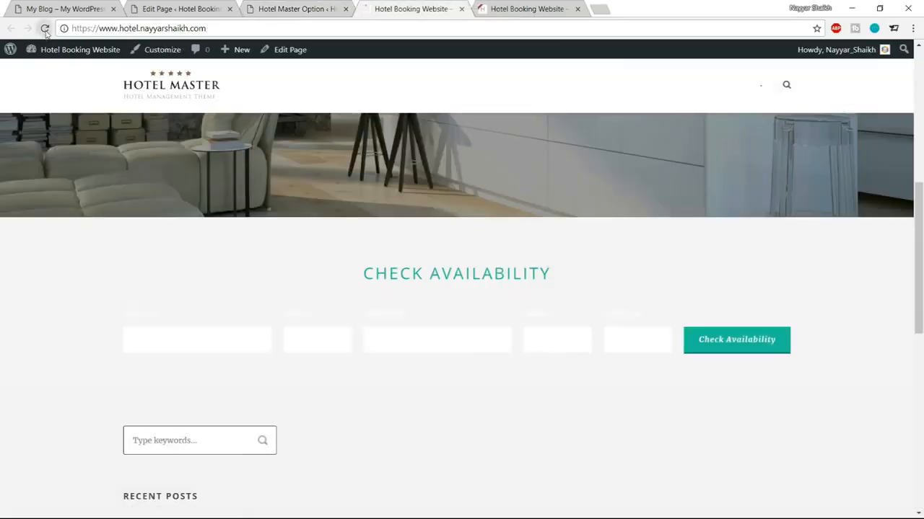
# Step: Reload the front page and compare its colours with the reference site and Hotel Master settings
pyautogui.click(44, 28)
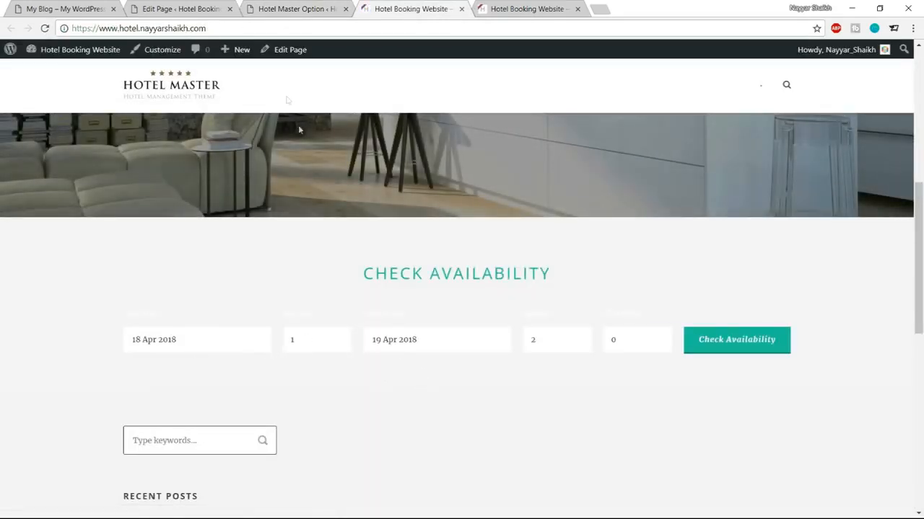
pyautogui.click(301, 7)
pyautogui.scroll(1, 458, 346)
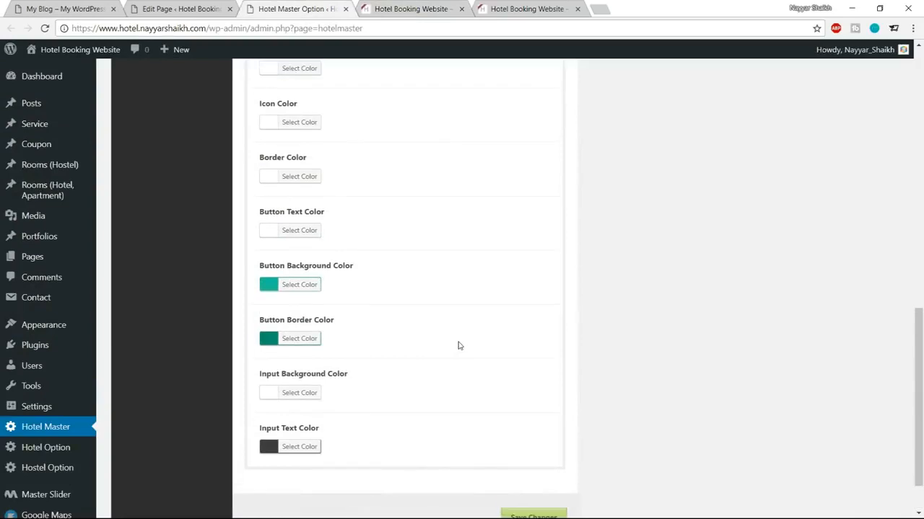
pyautogui.scroll(2, 457, 346)
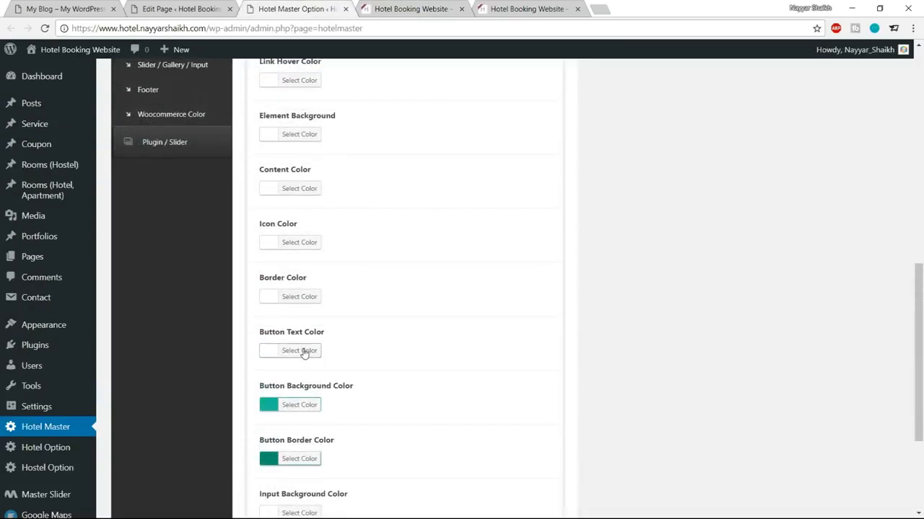
pyautogui.click(458, 4)
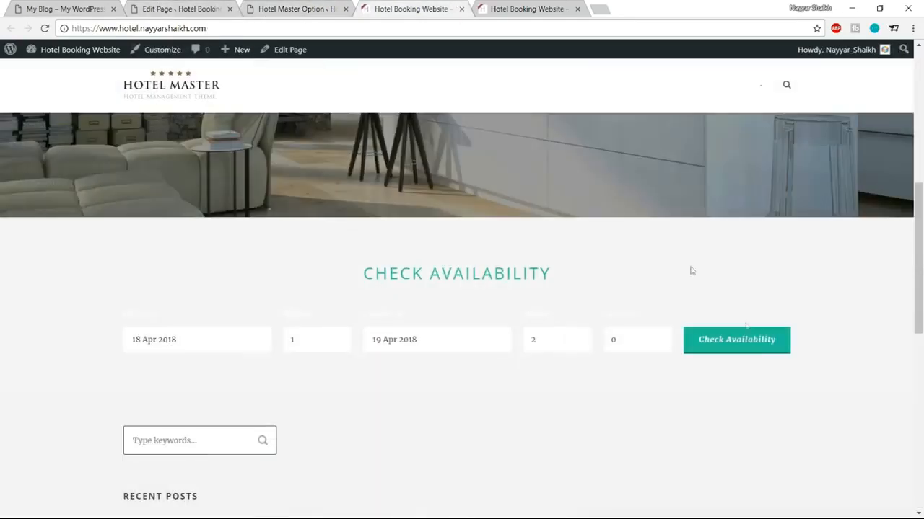
pyautogui.hotkey('ctrl', 'shift', 'Tab')
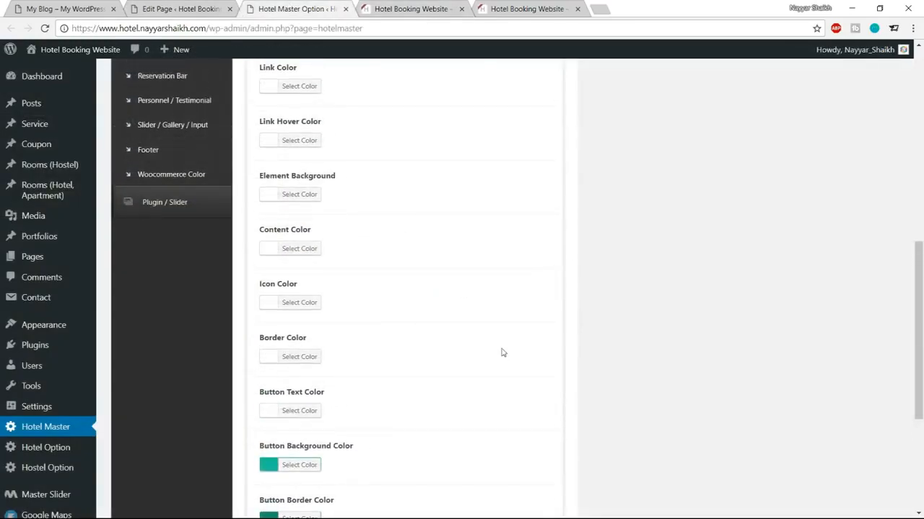
pyautogui.hotkey('ctrl', '1')
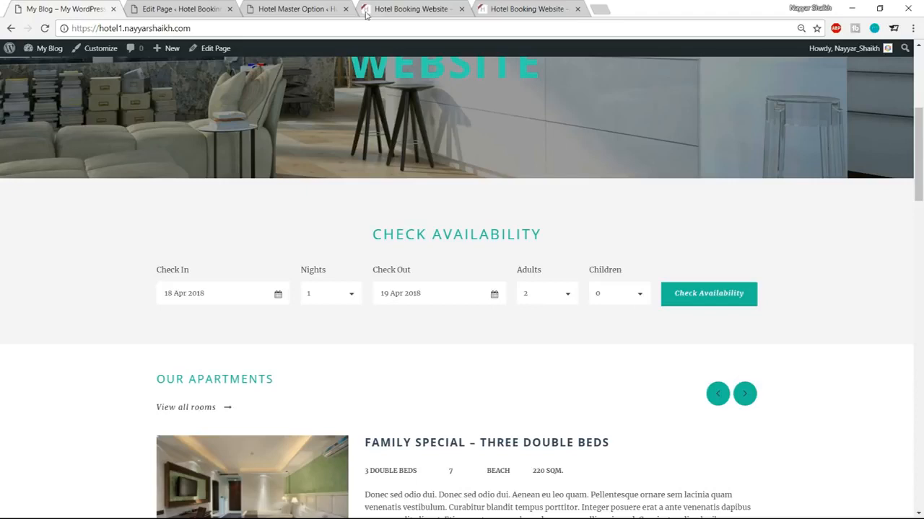
pyautogui.click(311, 7)
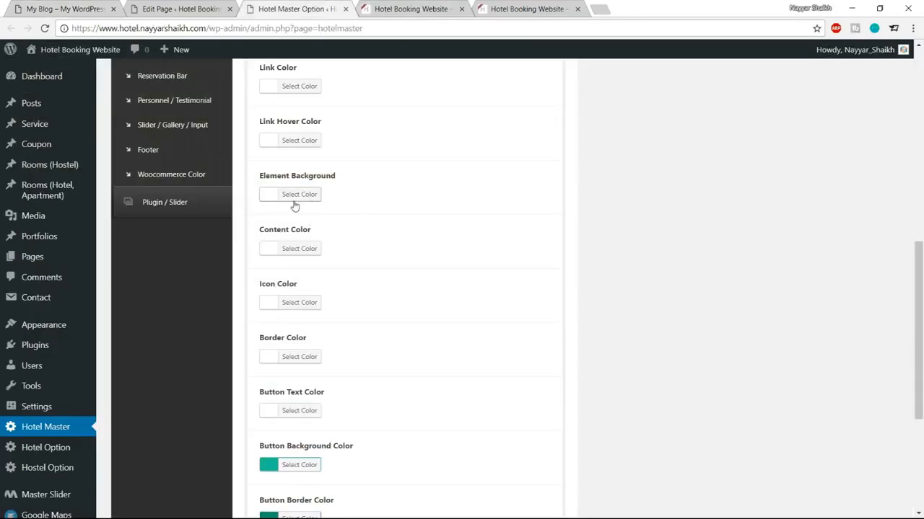
# Step: Change the Icon Color hex value to 3d3d3d
pyautogui.click(307, 303)
pyautogui.doubleClick(344, 302)
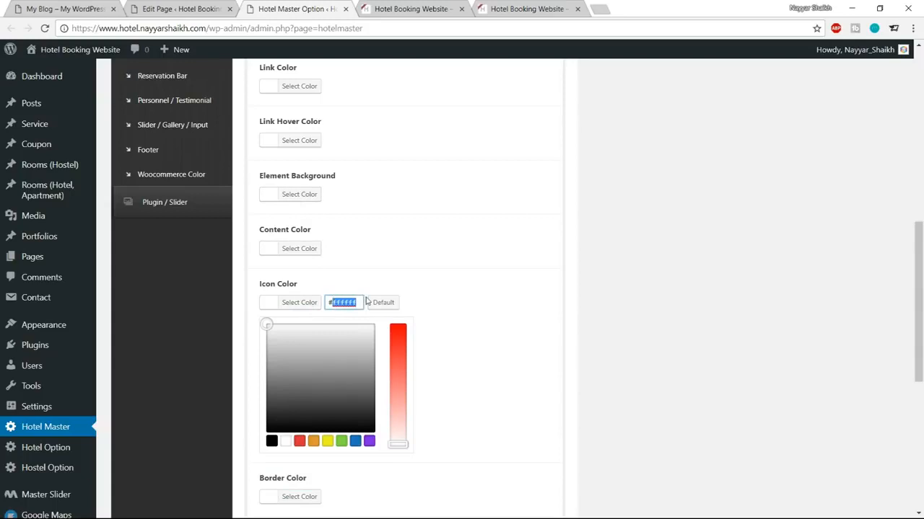
pyautogui.write('3d3d3d')
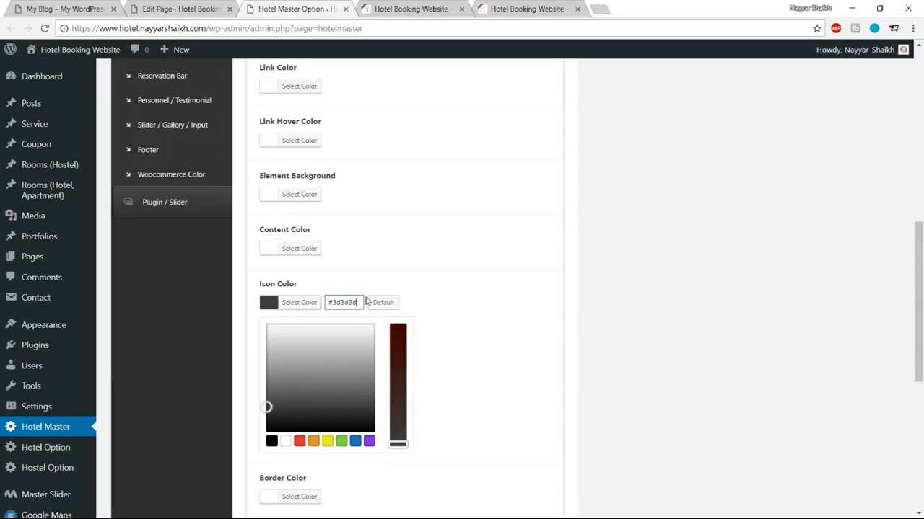
pyautogui.click(292, 305)
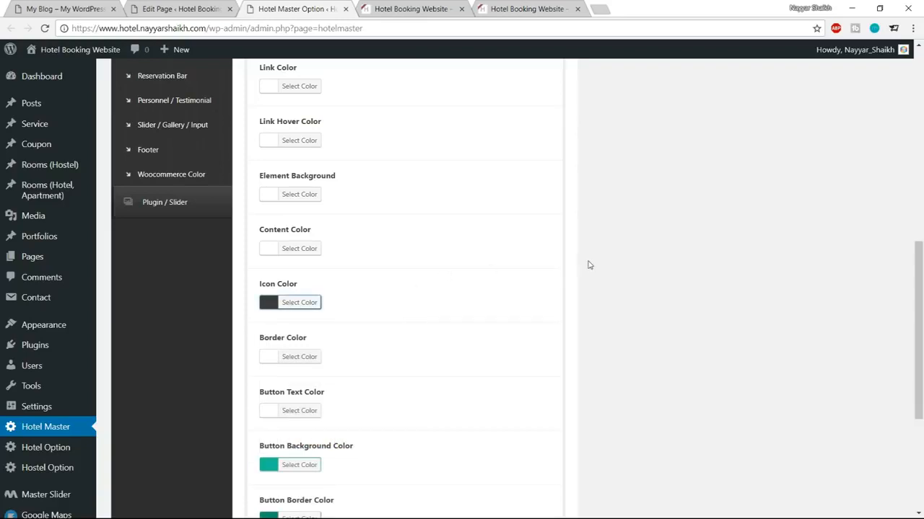
pyautogui.scroll(1, 588, 267)
pyautogui.scroll(1, 587, 268)
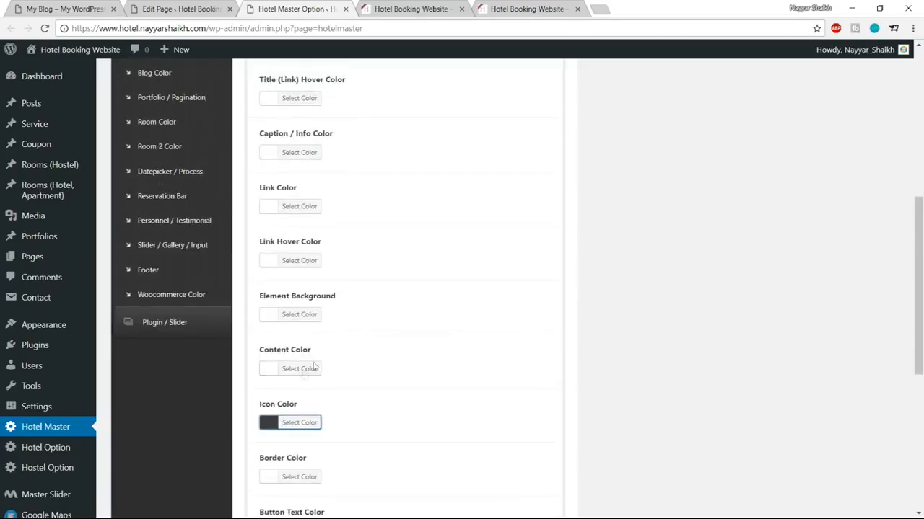
# Step: Set Content Color to #3d3d3d, save the theme options, and return to the front page
pyautogui.click(311, 369)
pyautogui.scroll(-2, 382, 339)
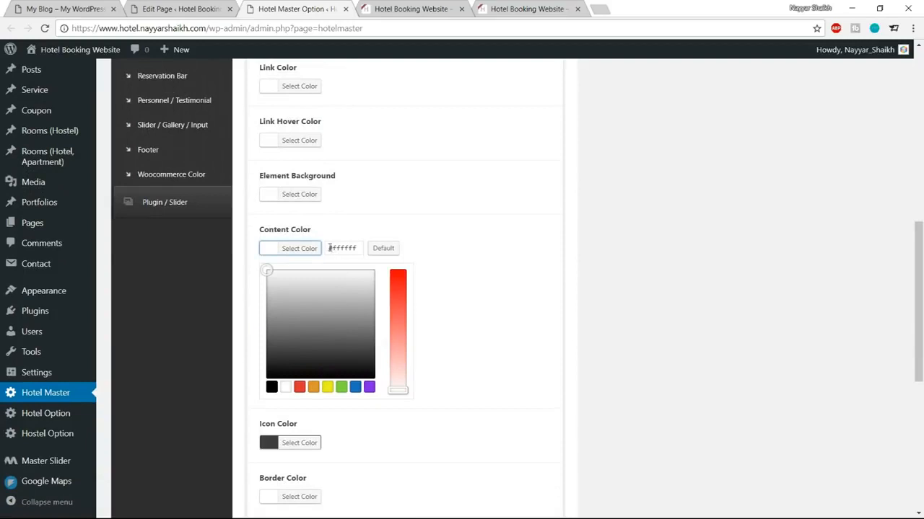
pyautogui.moveTo(329, 248); pyautogui.dragTo(357, 246)
pyautogui.write('#3d3d3d')
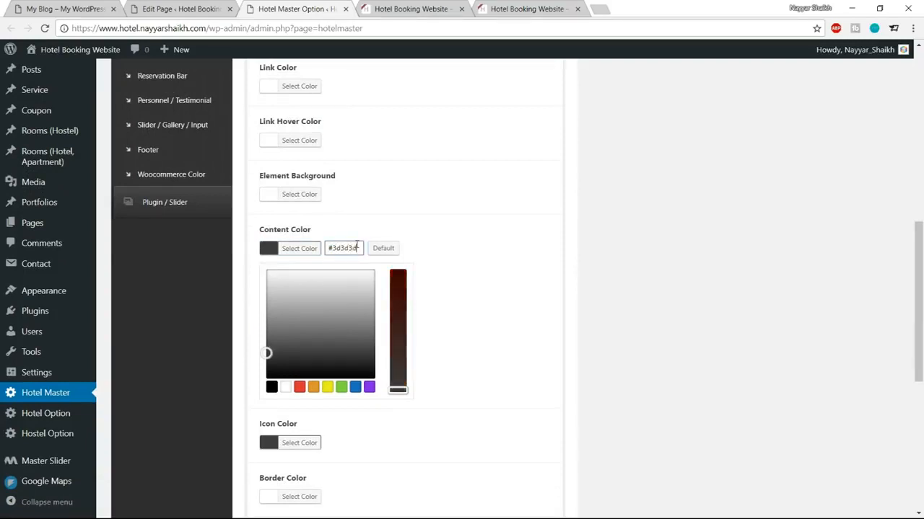
pyautogui.hotkey('ctrl', 'a')
pyautogui.click(307, 247)
pyautogui.scroll(-4, 394, 328)
pyautogui.click(532, 456)
pyautogui.click(411, 9)
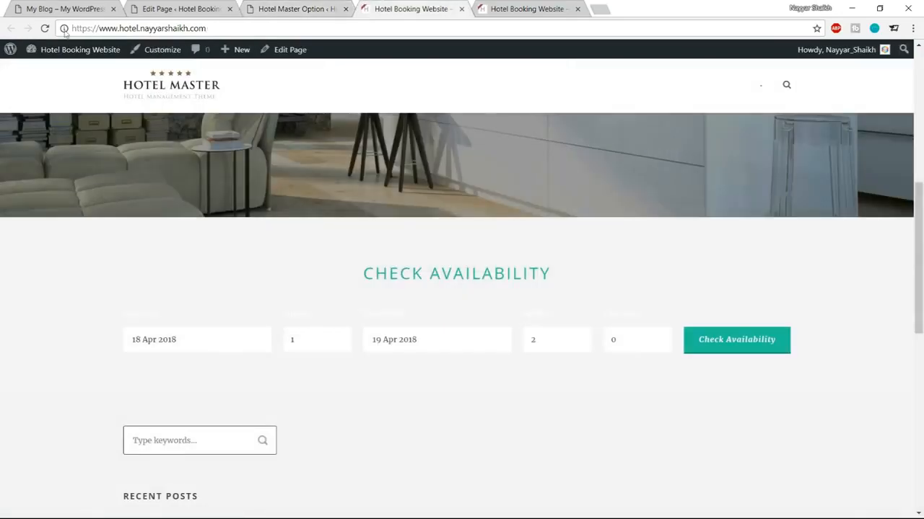
# Step: Reload the front page and check the Check In label on the availability form
pyautogui.click(45, 29)
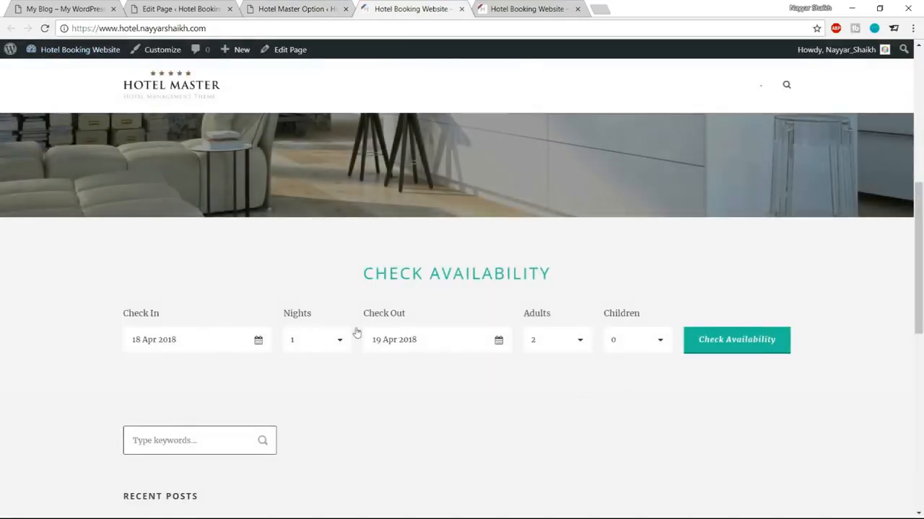
pyautogui.moveTo(121, 310); pyautogui.dragTo(159, 311)
pyautogui.click(164, 354)
# Step: Collapse the Reservation Bar skin settings after comparing with the reference booking form, then return to the front page
pyautogui.click(262, 8)
pyautogui.scroll(10, 433, 289)
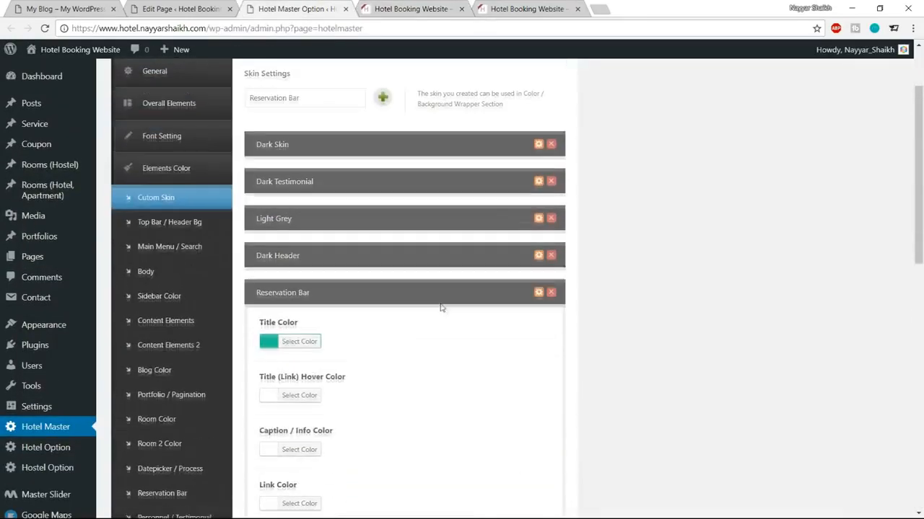
pyautogui.click(538, 296)
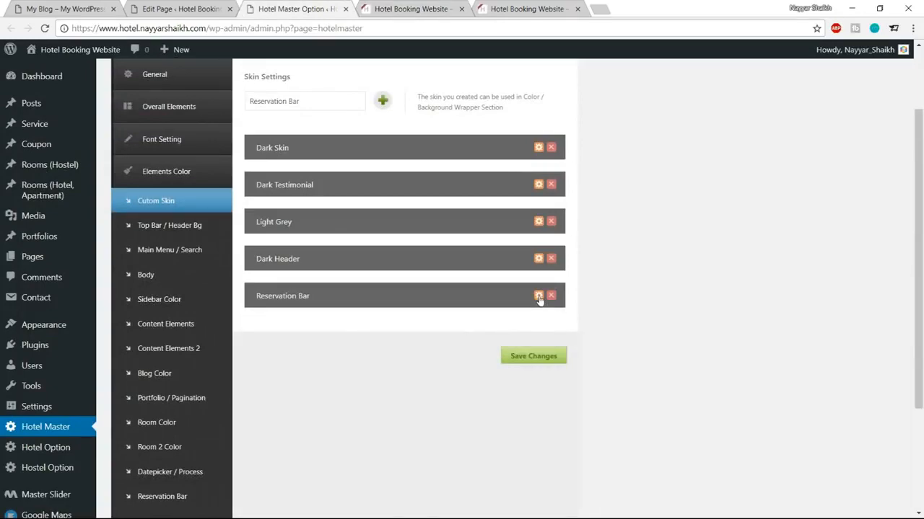
pyautogui.click(47, 6)
pyautogui.scroll(-2, 452, 304)
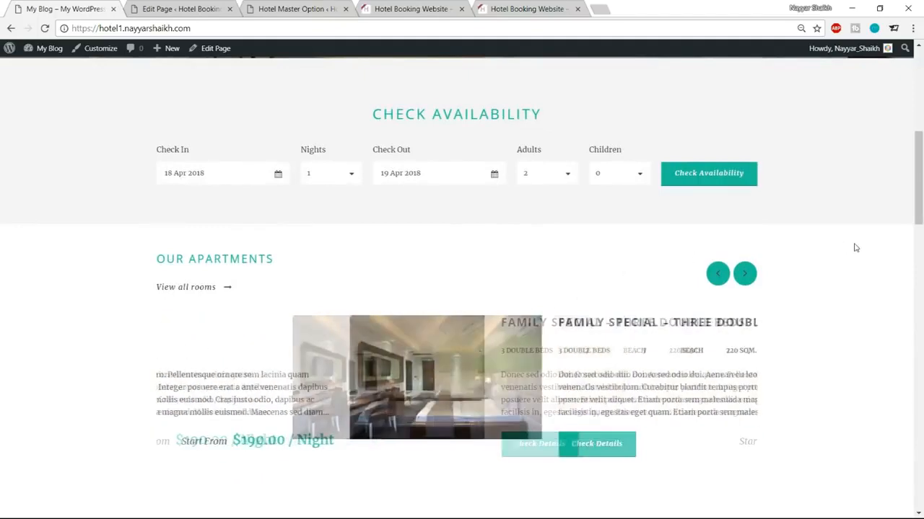
pyautogui.click(276, 6)
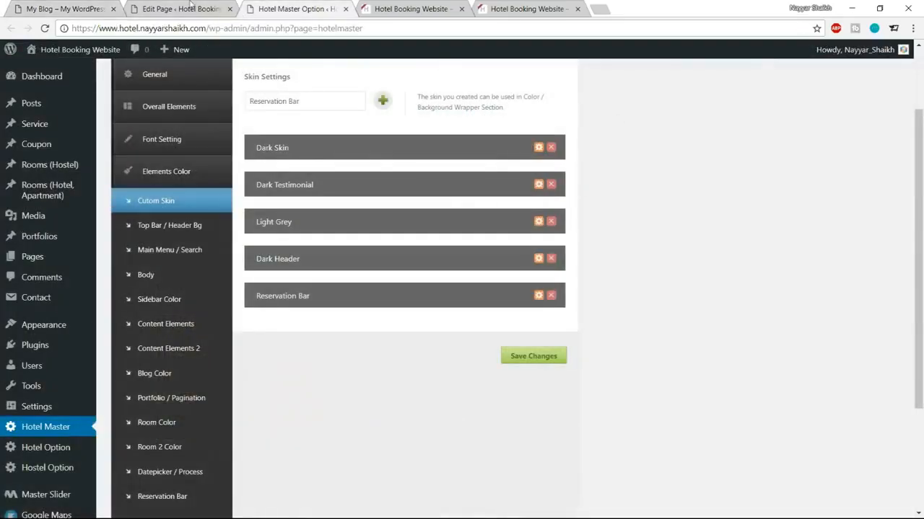
pyautogui.click(192, 6)
pyautogui.click(411, 7)
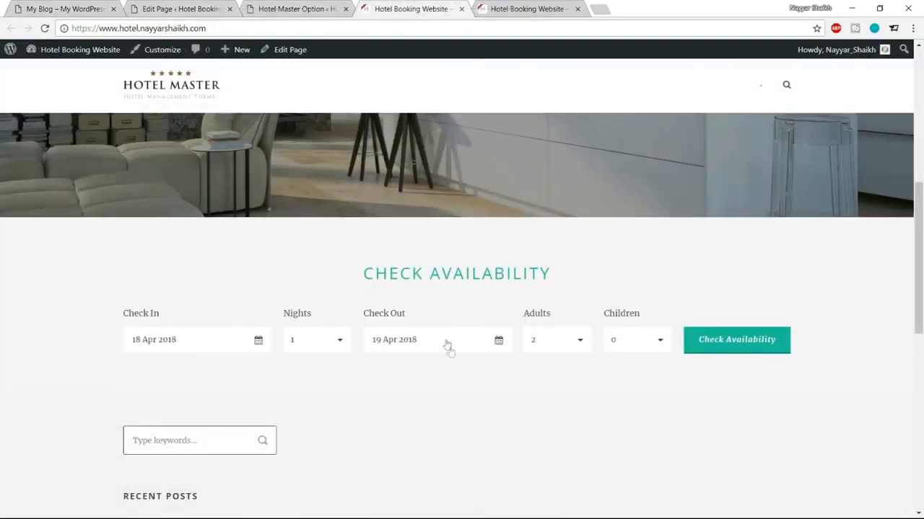
# Step: Try the Check In date calendar and Children dropdown on the form, leaving Children at 0
pyautogui.scroll(5, 448, 344)
pyautogui.scroll(-3, 474, 393)
pyautogui.click(187, 352)
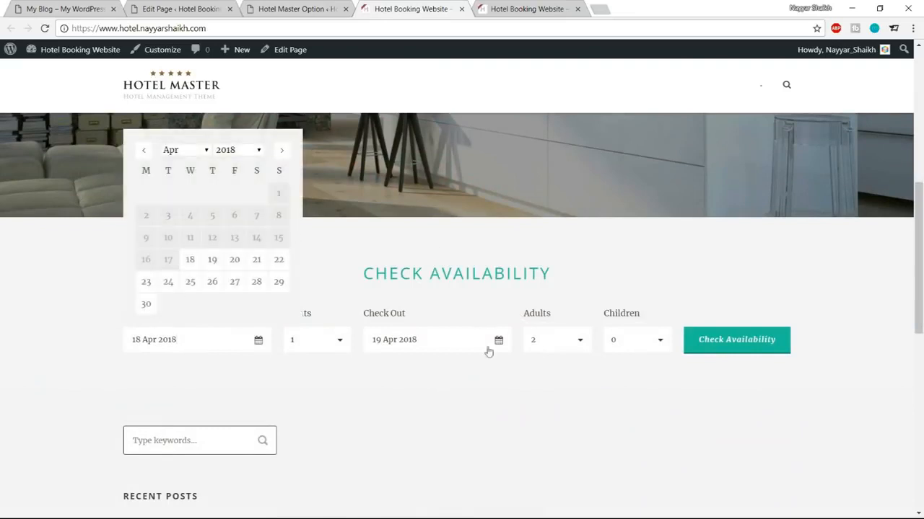
pyautogui.click(802, 249)
pyautogui.click(646, 350)
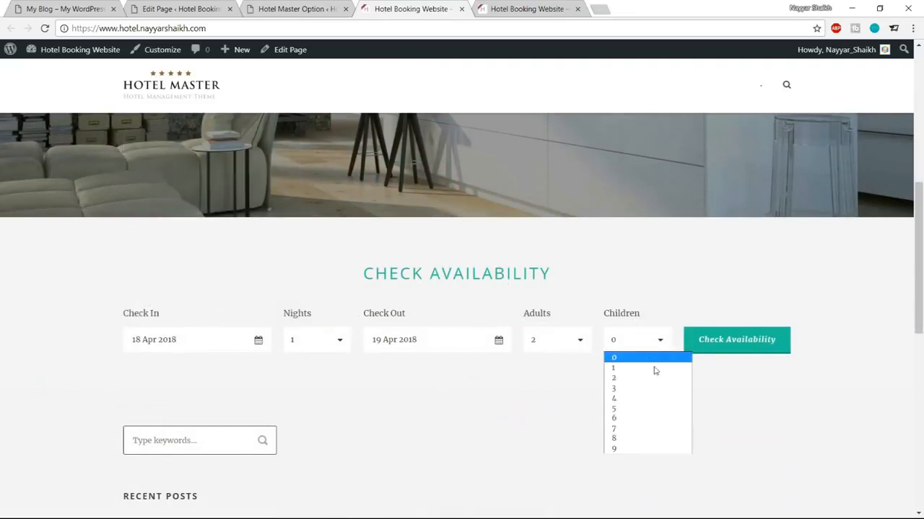
pyautogui.click(445, 300)
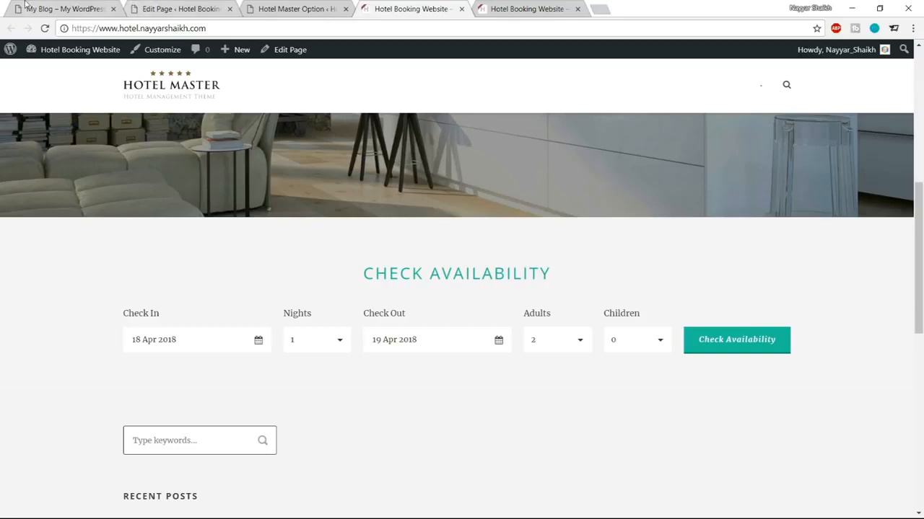
# Step: Page the reference site's apartments carousel to Family Special, then go back to the Home page editor
pyautogui.click(72, 9)
pyautogui.scroll(-2, 660, 202)
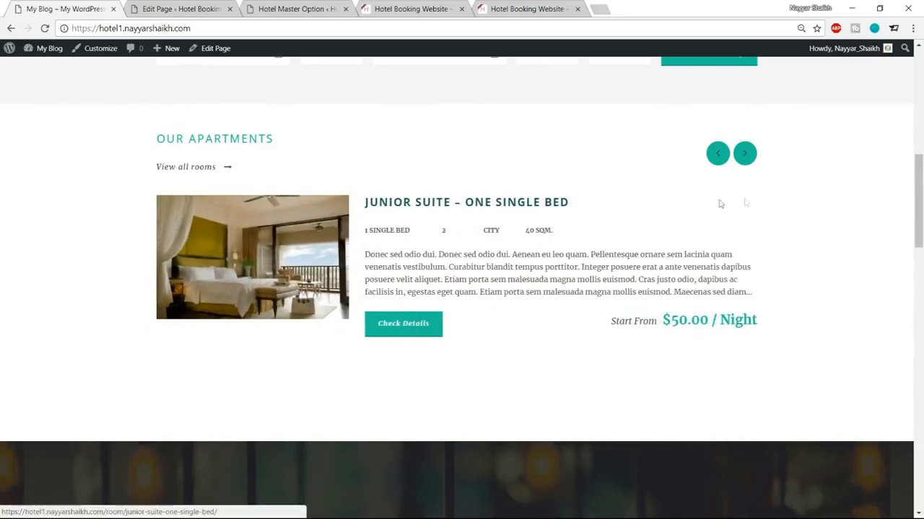
pyautogui.click(745, 154)
pyautogui.click(745, 153)
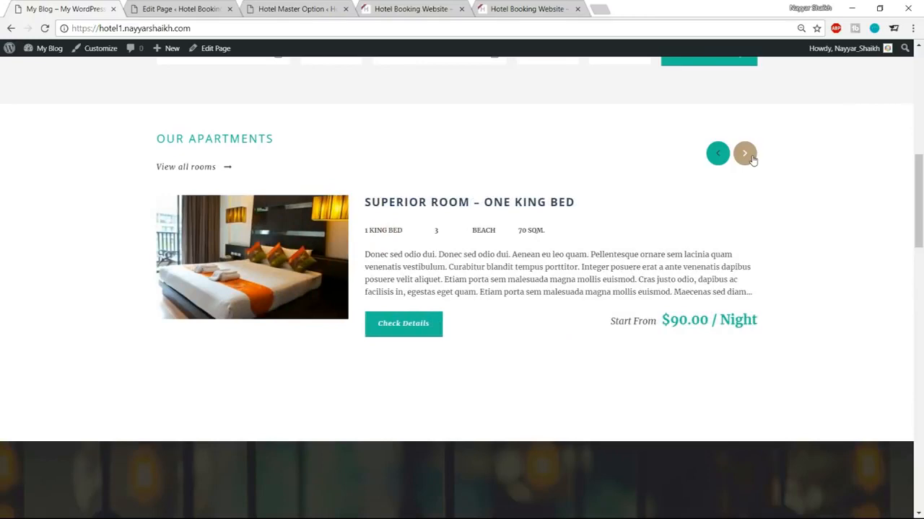
pyautogui.click(751, 155)
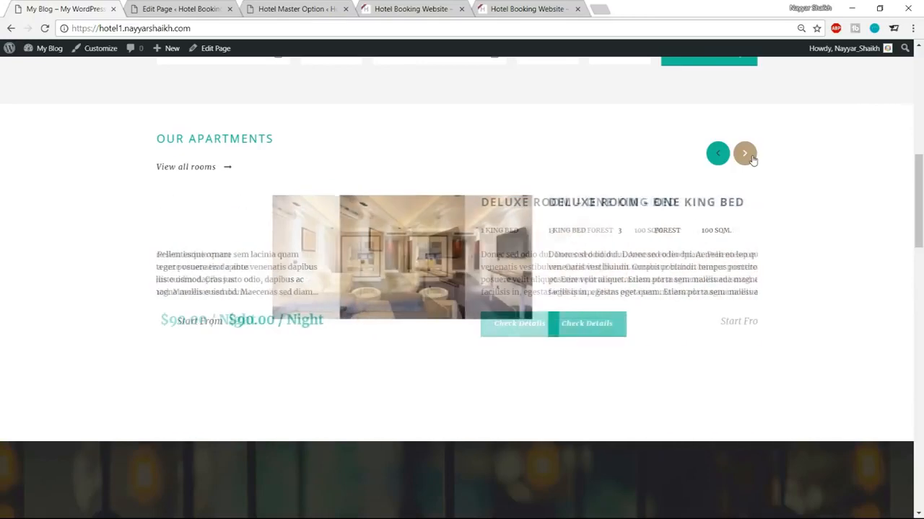
pyautogui.click(751, 155)
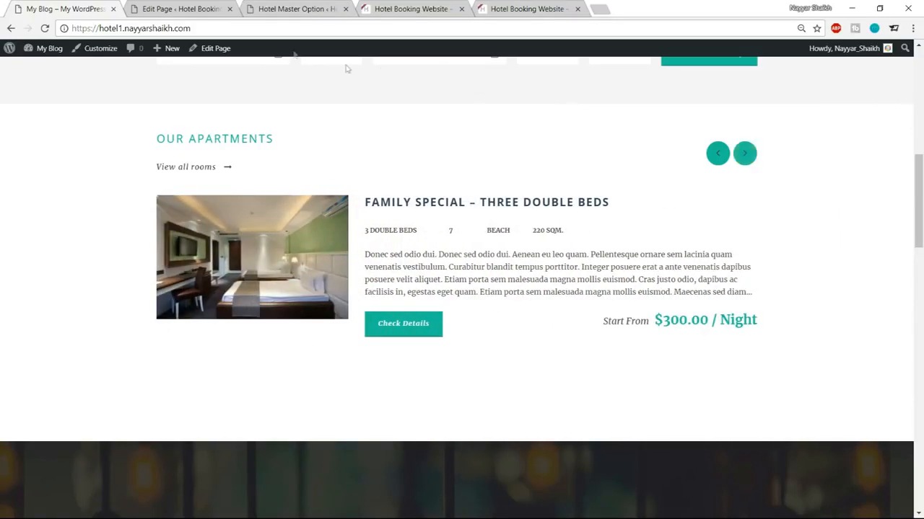
pyautogui.click(209, 8)
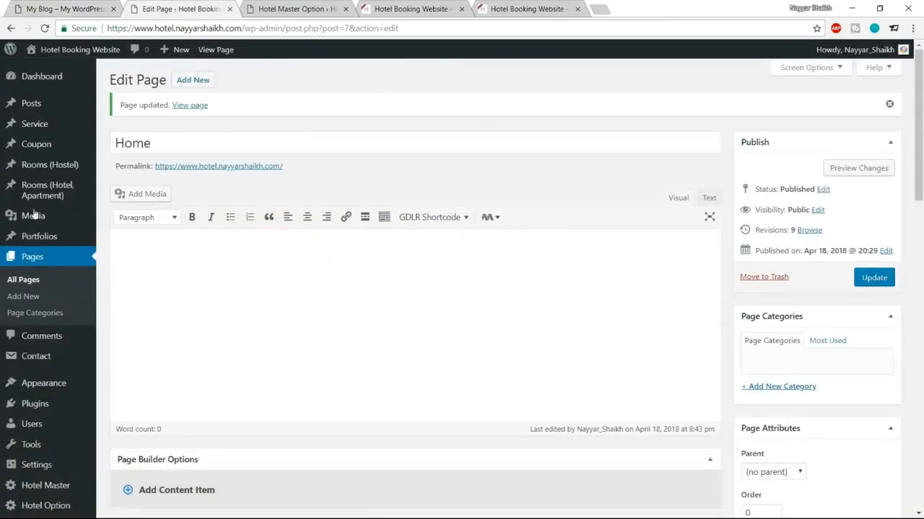
# Step: Open Rooms (Hotel, Apartment) and start a new room entry
pyautogui.moveTo(42, 203)
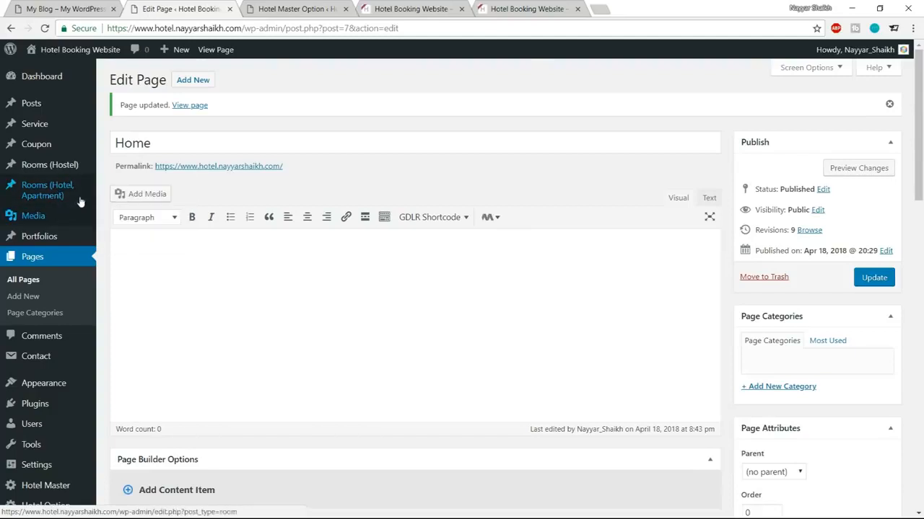
pyautogui.click(63, 193)
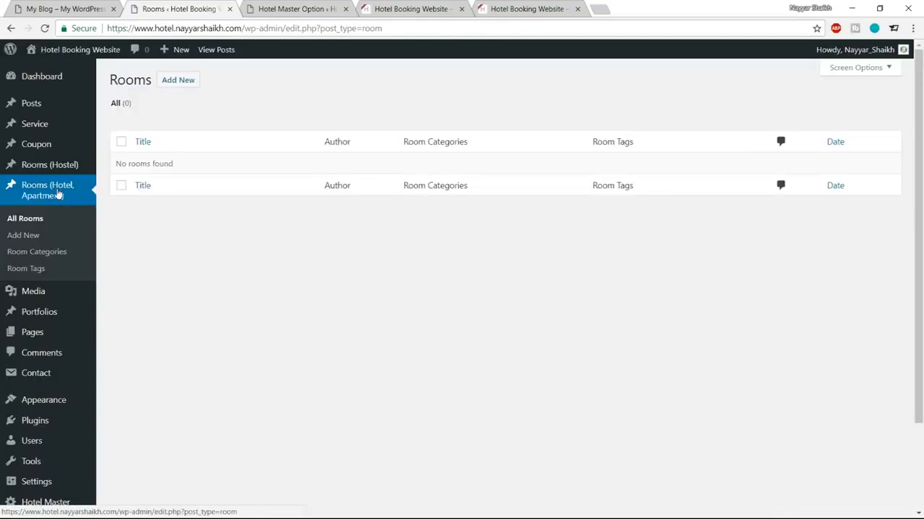
pyautogui.moveTo(117, 164); pyautogui.dragTo(187, 163)
pyautogui.click(186, 165)
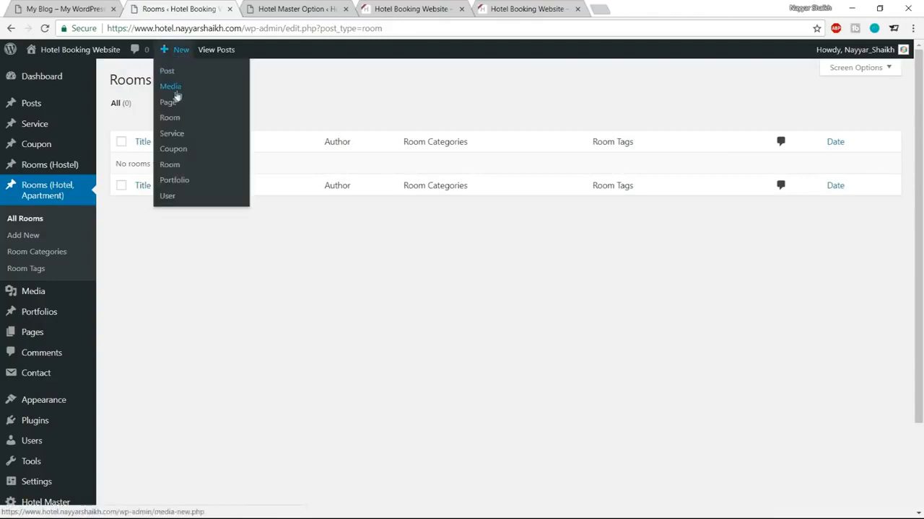
pyautogui.click(171, 86)
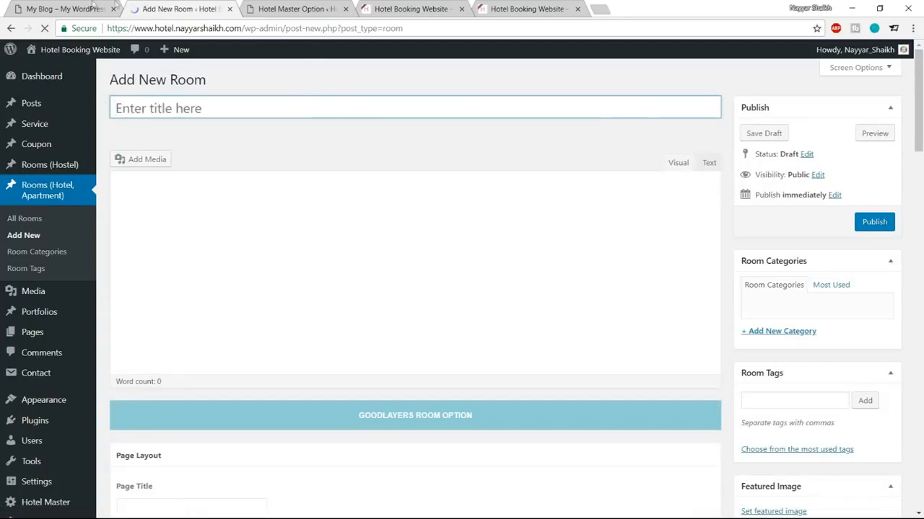
# Step: View the demo site's Penthouse Apartment in London page, then return to the new room editor
pyautogui.click(87, 7)
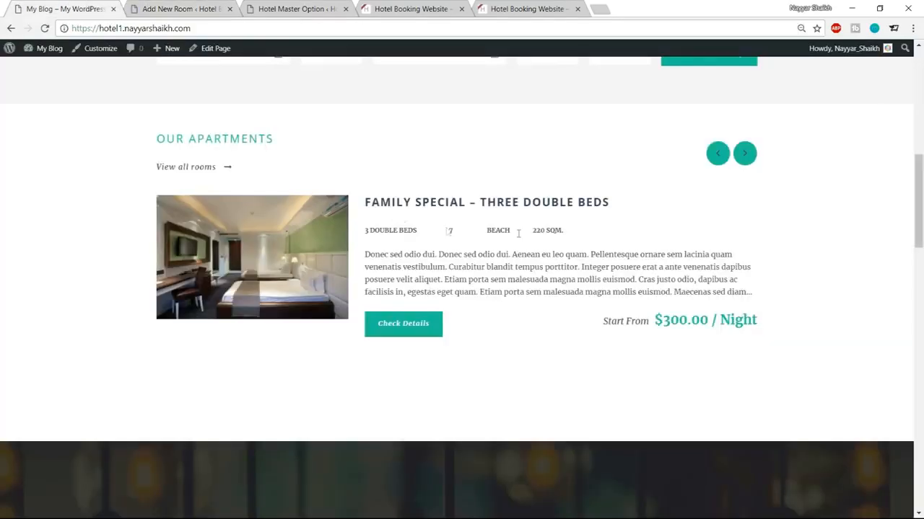
pyautogui.click(744, 153)
pyautogui.click(743, 153)
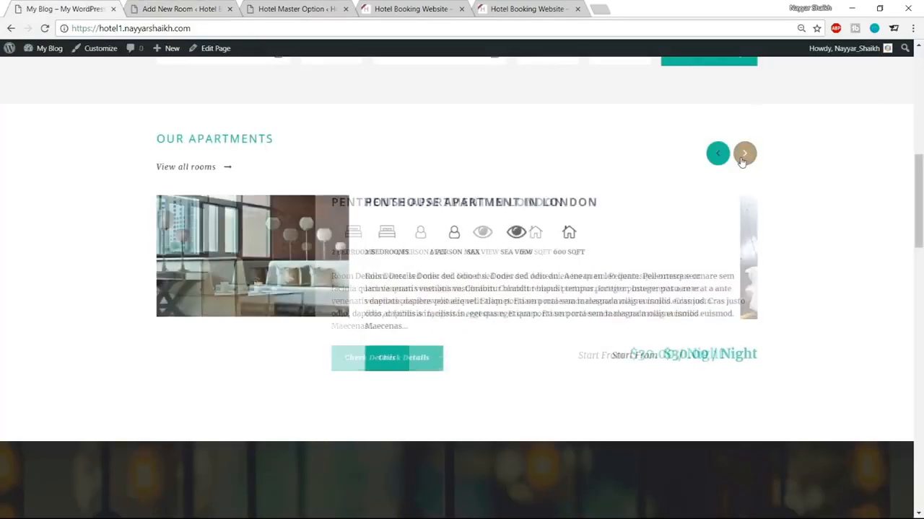
pyautogui.click(435, 208)
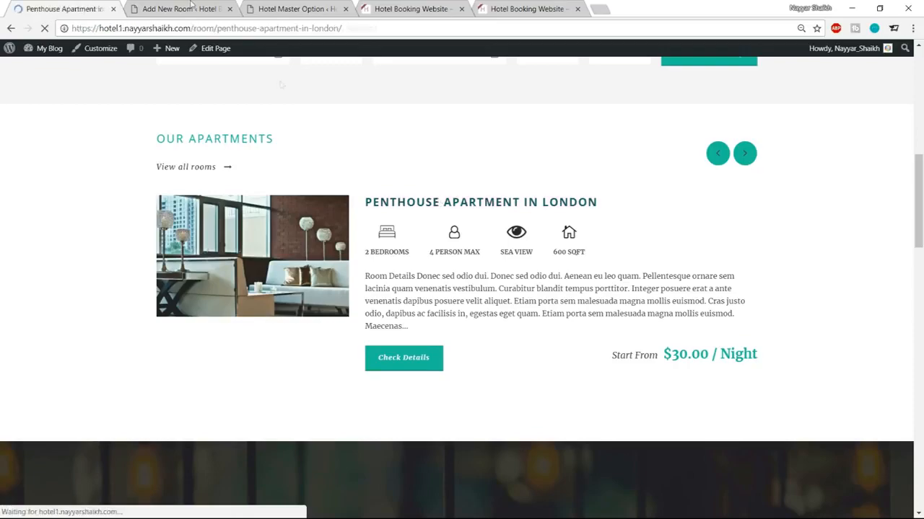
pyautogui.scroll(-3, 407, 346)
pyautogui.scroll(-10, 407, 356)
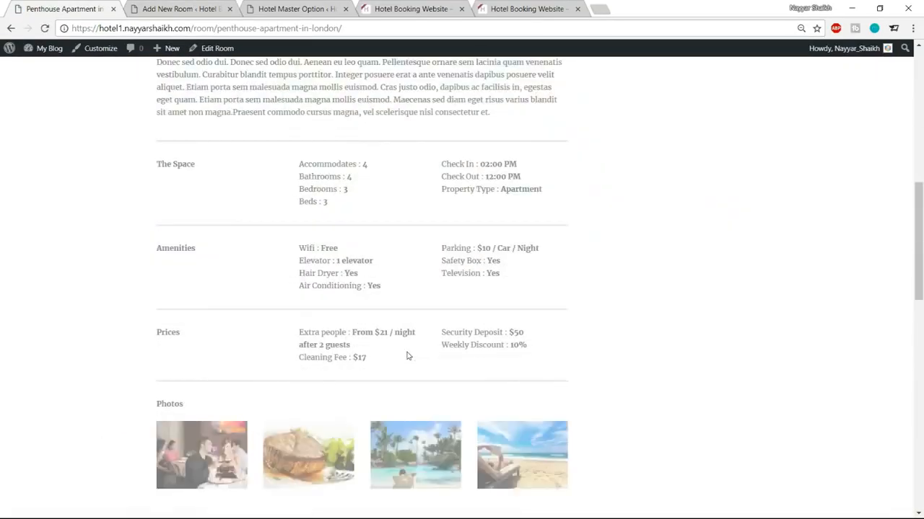
pyautogui.scroll(-4, 326, 356)
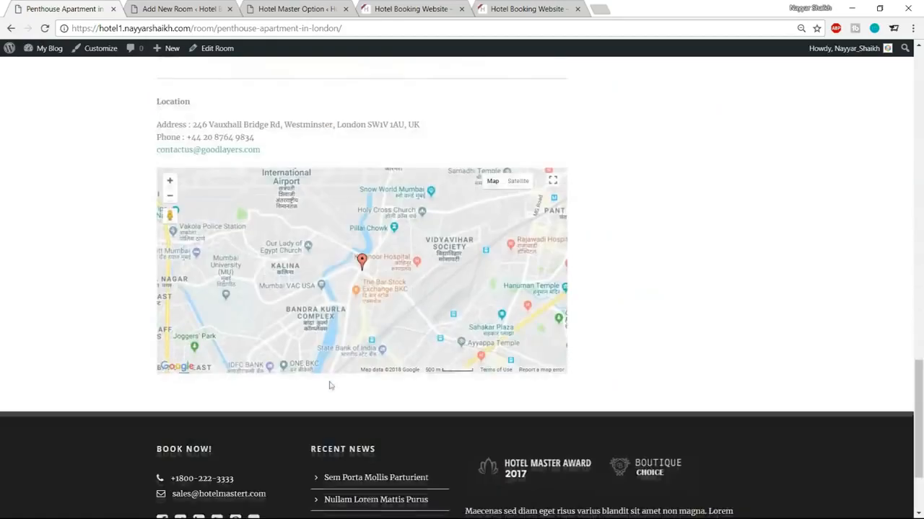
pyautogui.scroll(15, 328, 383)
pyautogui.scroll(5, 383, 327)
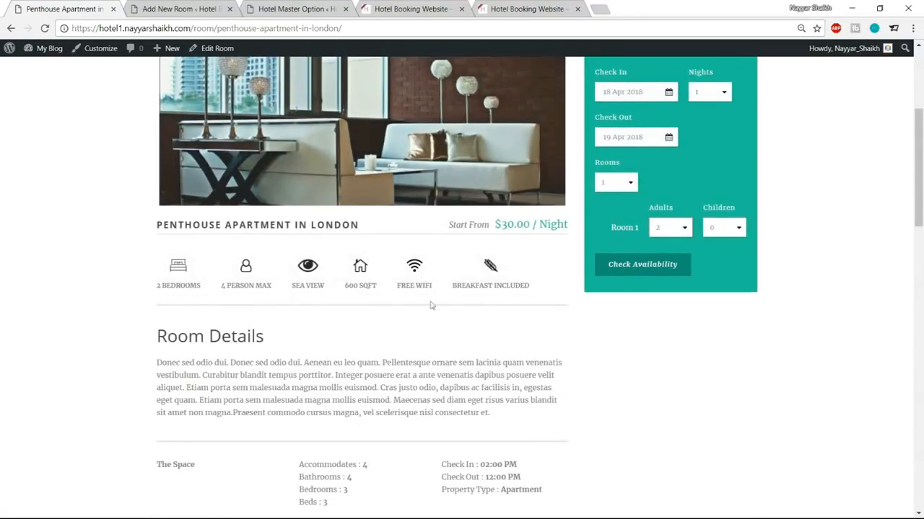
pyautogui.click(181, 8)
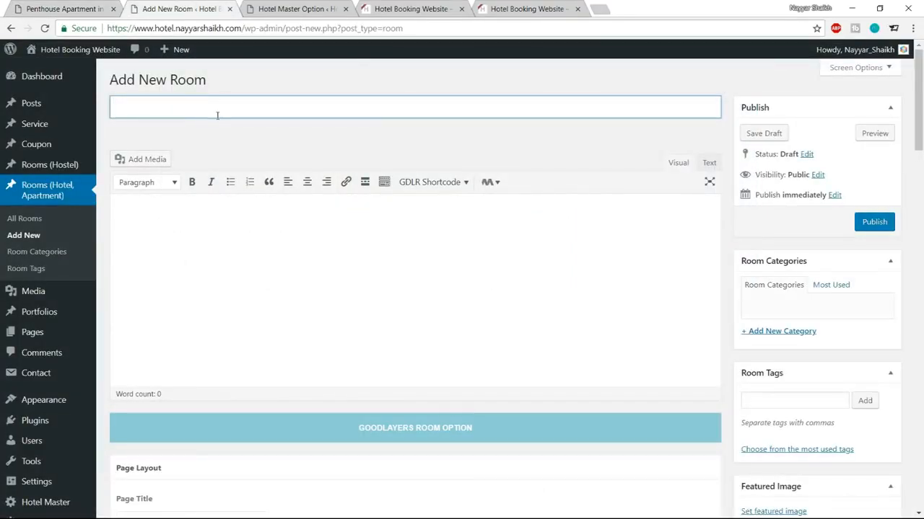
# Step: Copy the demo room's title and paste it as the new room title PENTHOUSE APARTMENT IN LONDON
pyautogui.click(64, 8)
pyautogui.scroll(3, 291, 193)
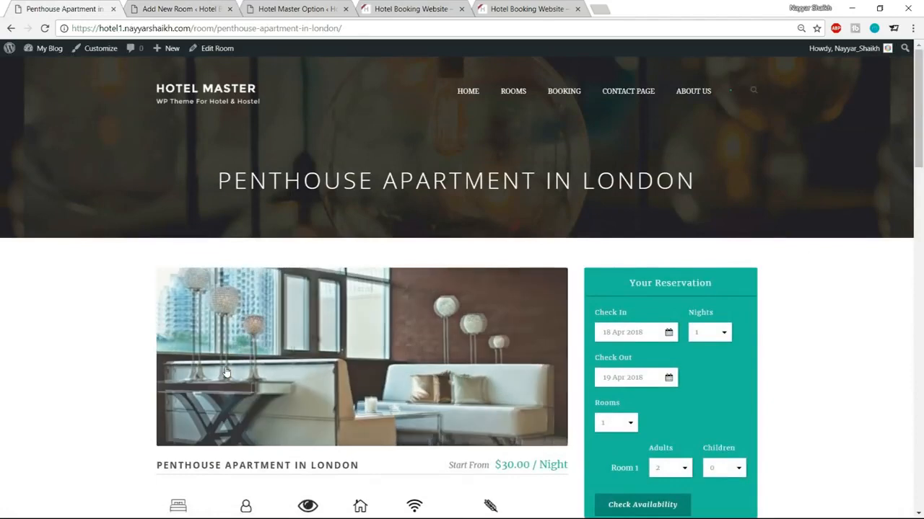
pyautogui.scroll(-3, 291, 193)
pyautogui.moveTo(156, 285); pyautogui.dragTo(360, 286)
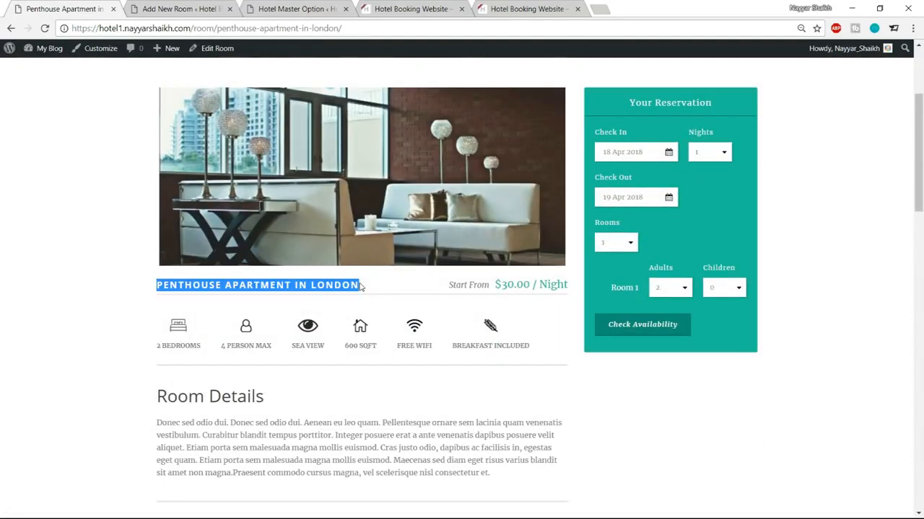
pyautogui.hotkey('ctrl', 'c')
pyautogui.click(180, 9)
pyautogui.click(254, 108)
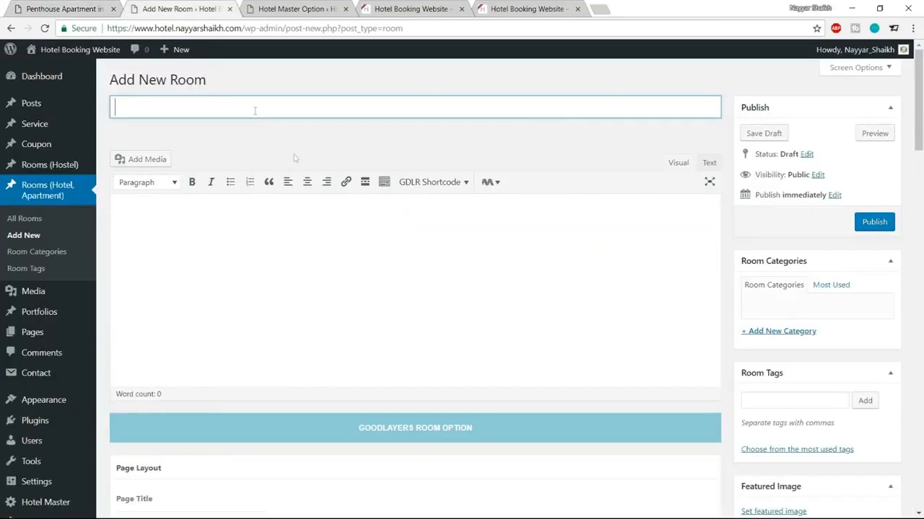
pyautogui.hotkey('ctrl', 'v')
pyautogui.click(323, 247)
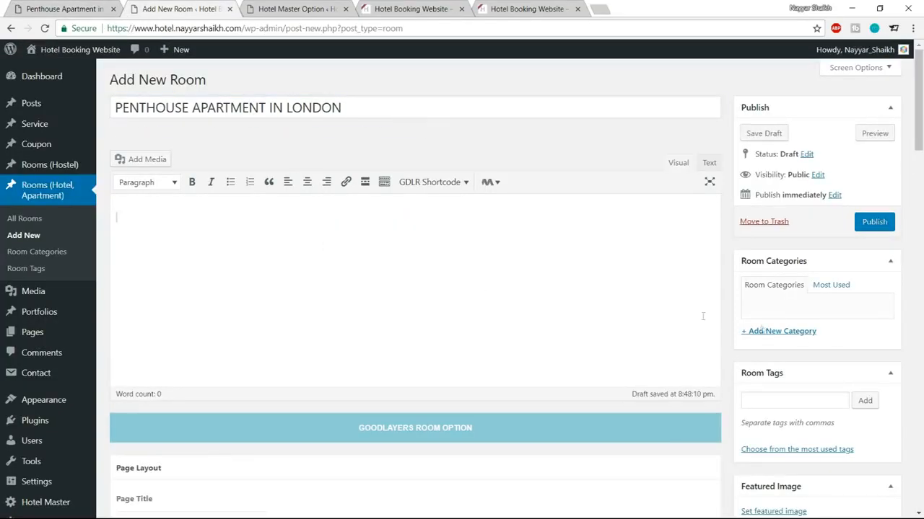
pyautogui.scroll(-4, 371, 326)
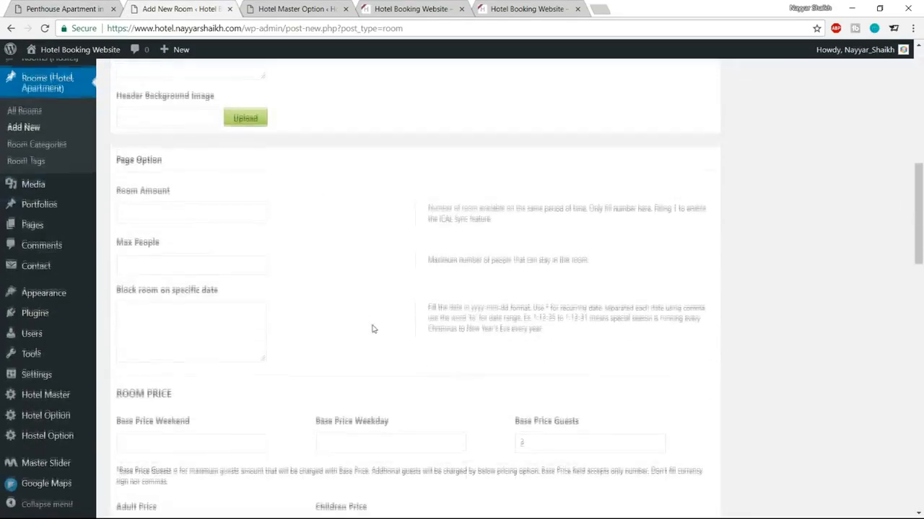
pyautogui.scroll(8, 649, 325)
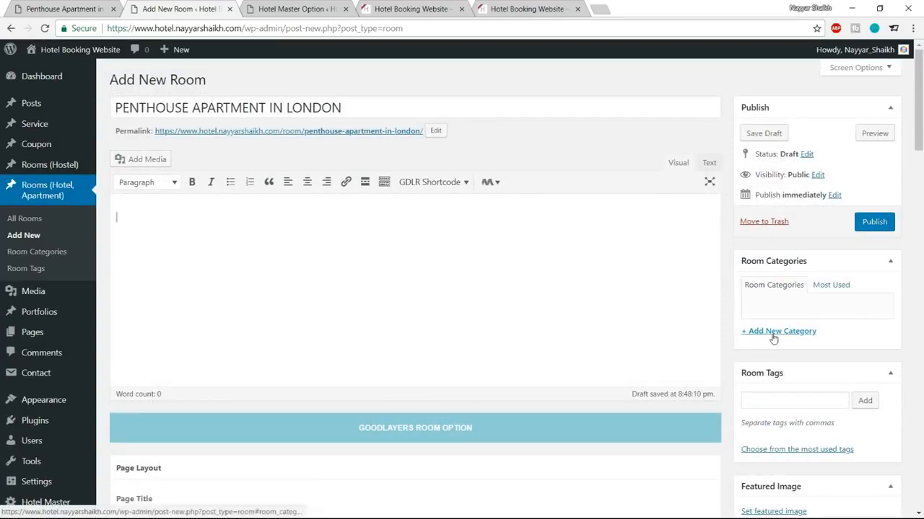
# Step: Create a new category named Rooms and assign it to the room
pyautogui.click(774, 334)
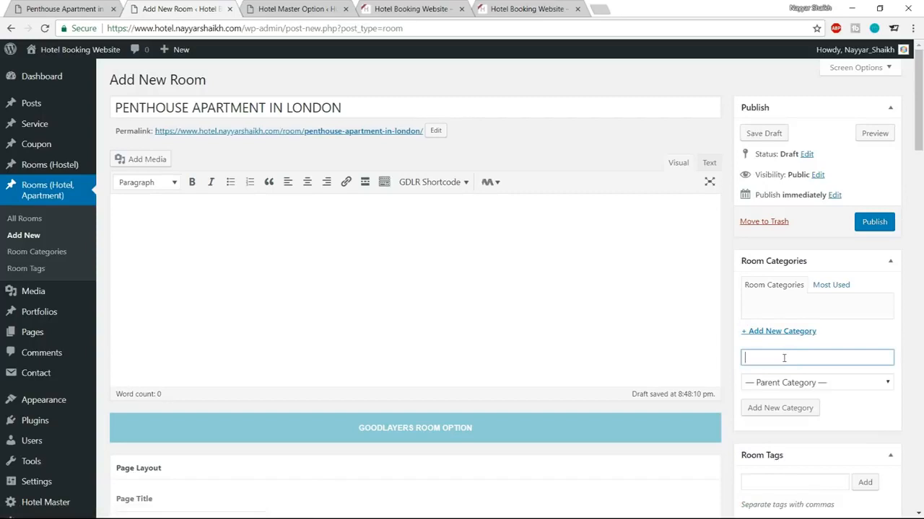
pyautogui.write('Romms')
pyautogui.press('BackSpace')
pyautogui.press('BackSpace')
pyautogui.write('oms')
pyautogui.click(756, 409)
pyautogui.scroll(-3, 891, 344)
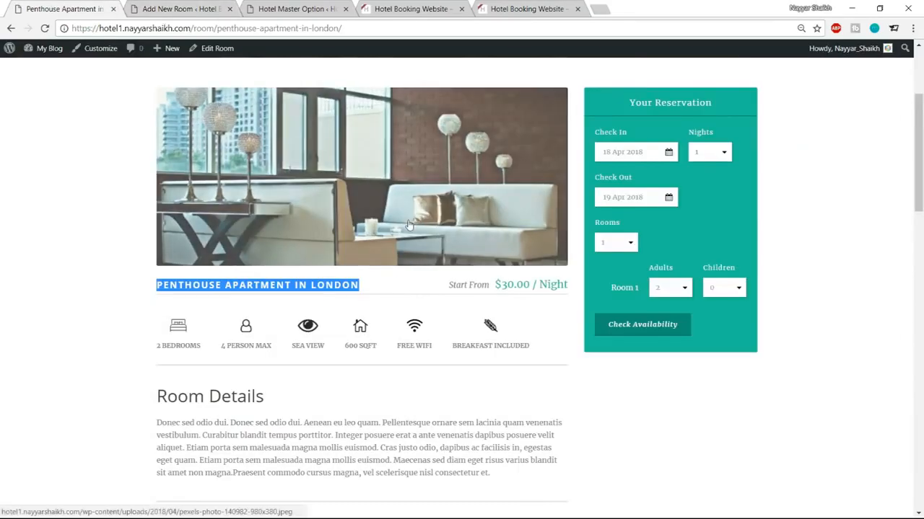
pyautogui.scroll(1, 408, 226)
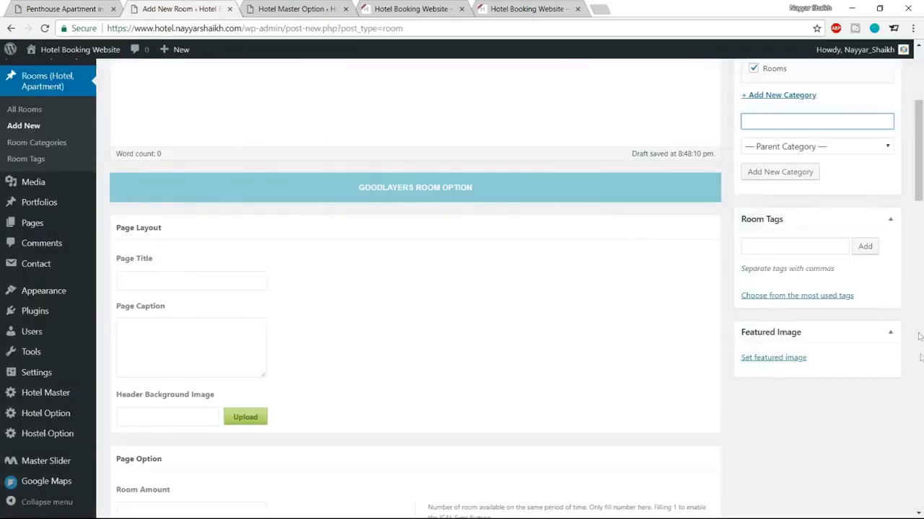
# Step: Upload pexels-photo-140982-980x380 and set it as the room's featured image
pyautogui.click(777, 360)
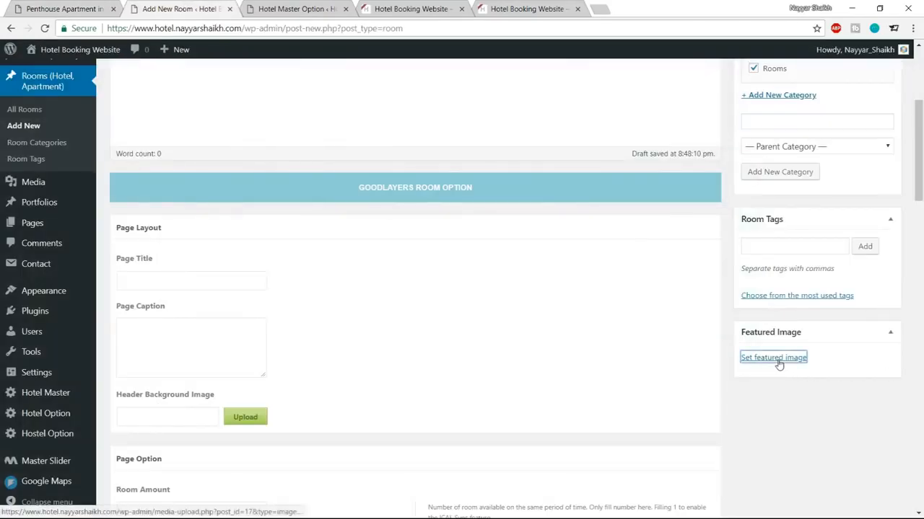
pyautogui.click(454, 280)
pyautogui.scroll(-3, 321, 180)
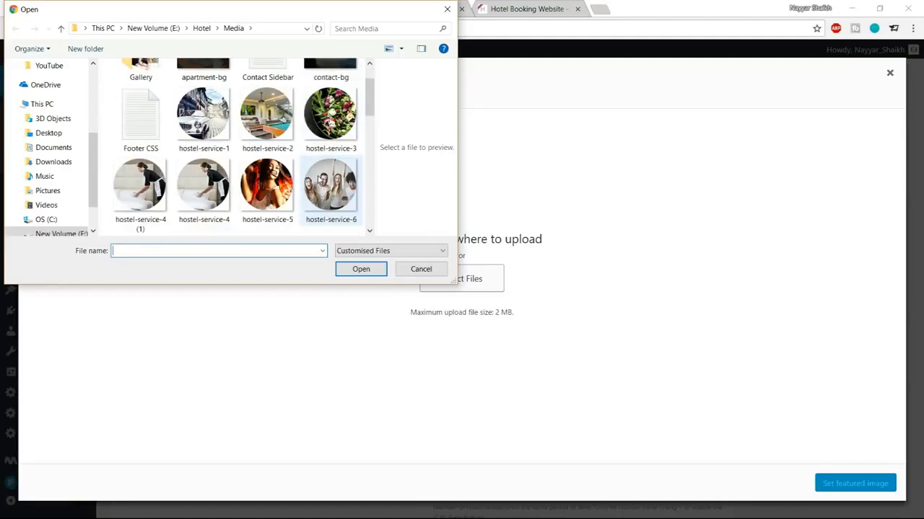
pyautogui.scroll(-3, 252, 201)
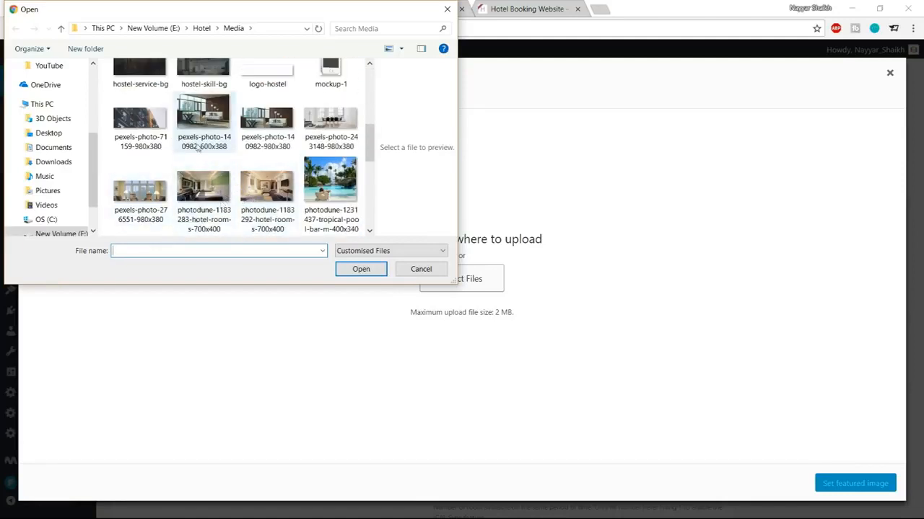
pyautogui.click(210, 124)
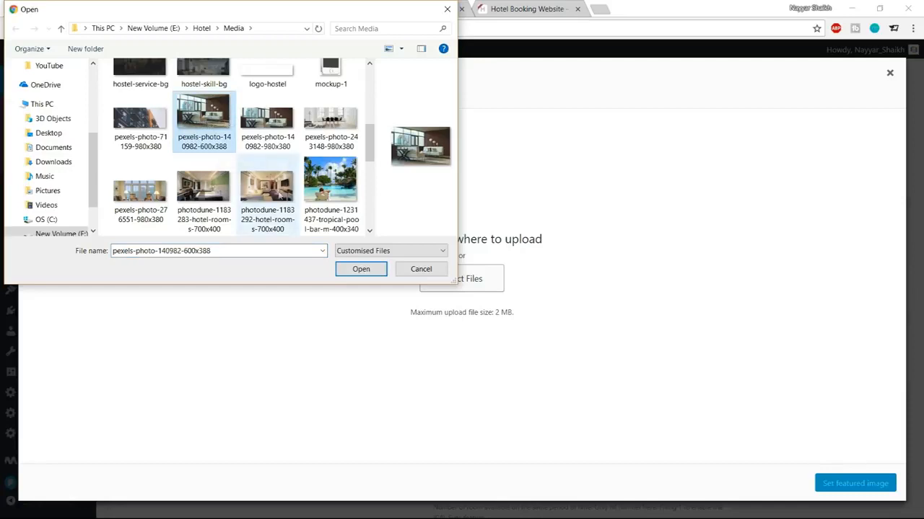
pyautogui.click(281, 121)
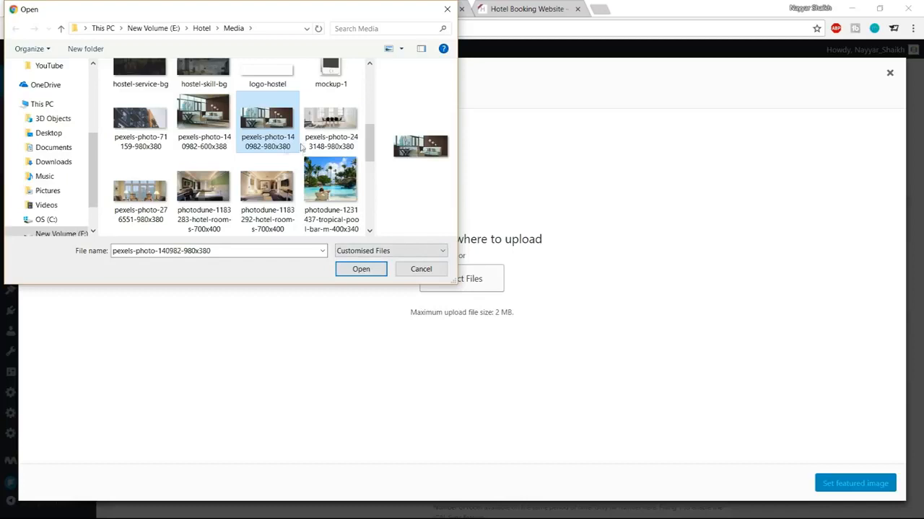
pyautogui.click(363, 269)
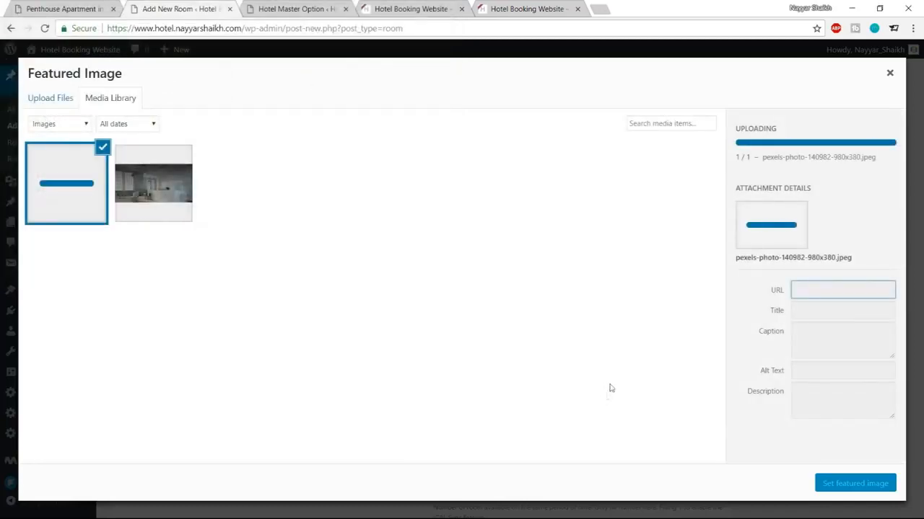
pyautogui.click(888, 490)
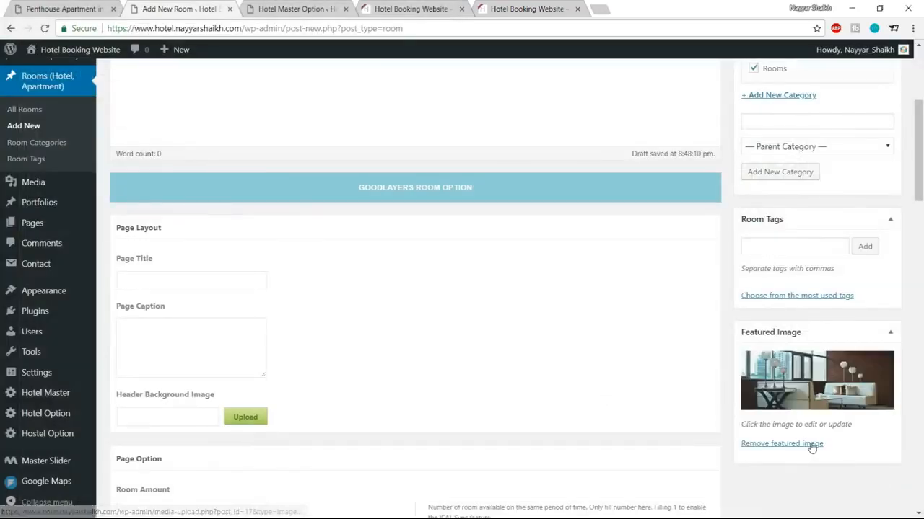
pyautogui.scroll(3, 810, 445)
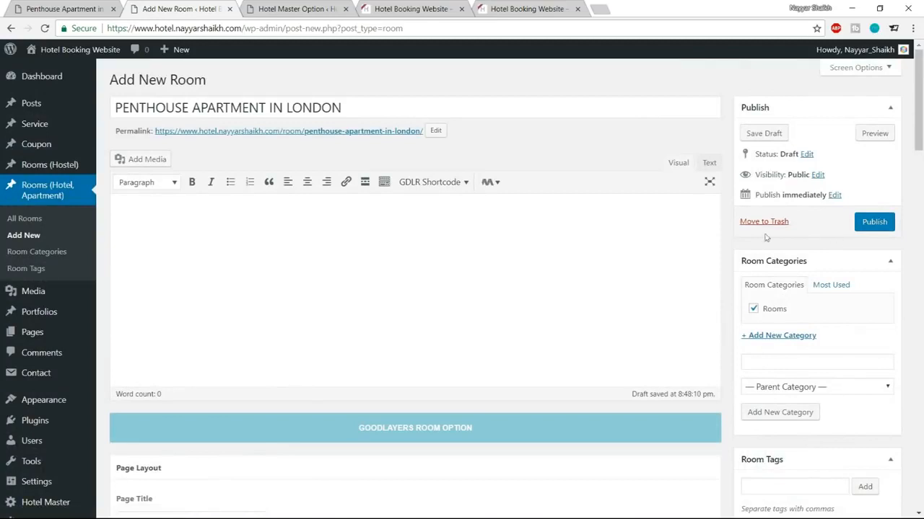
# Step: Publish the room and open its permalink in a new tab
pyautogui.click(869, 226)
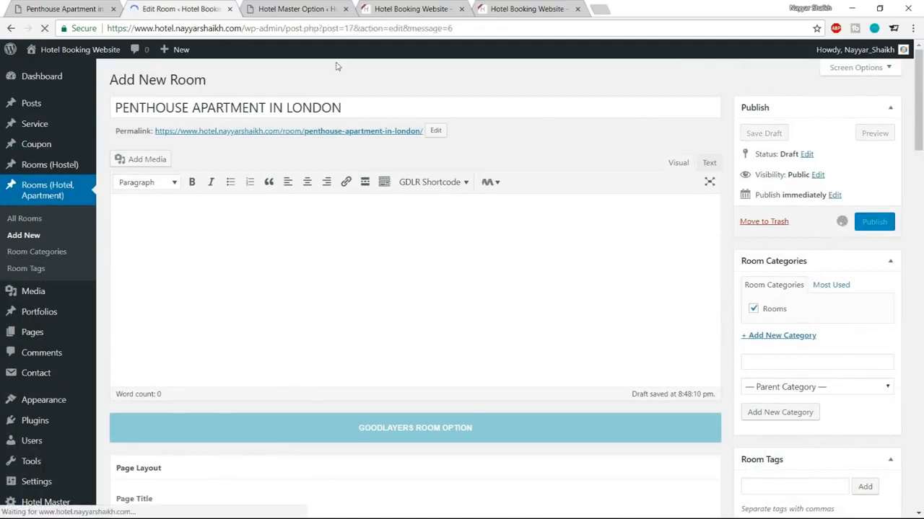
pyautogui.rightClick(292, 173)
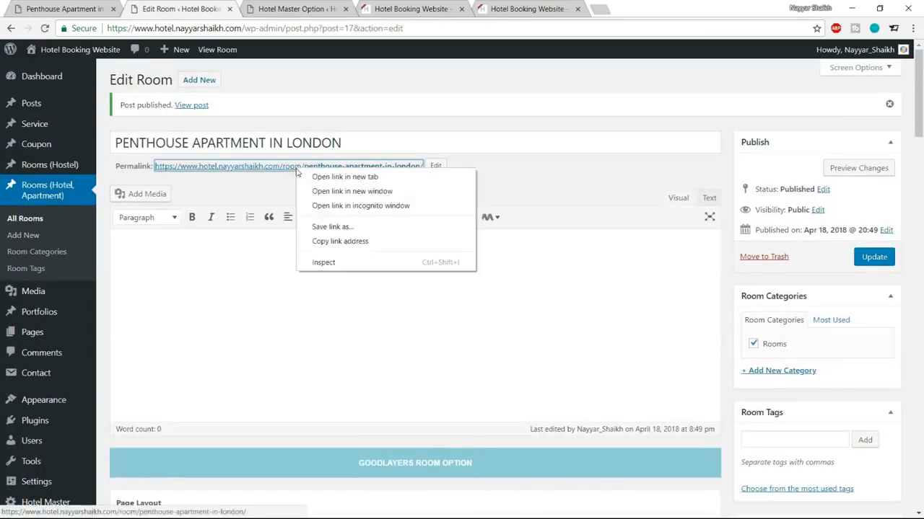
pyautogui.click(306, 176)
# Step: Review the live room page, then go back to the editor and the reference Penthouse page
pyautogui.click(282, 5)
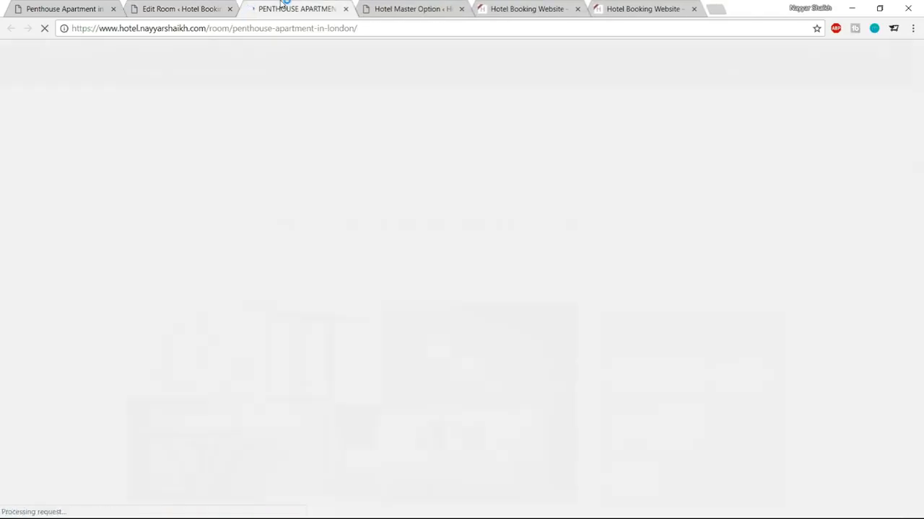
pyautogui.scroll(-2, 851, 277)
pyautogui.scroll(2, 851, 277)
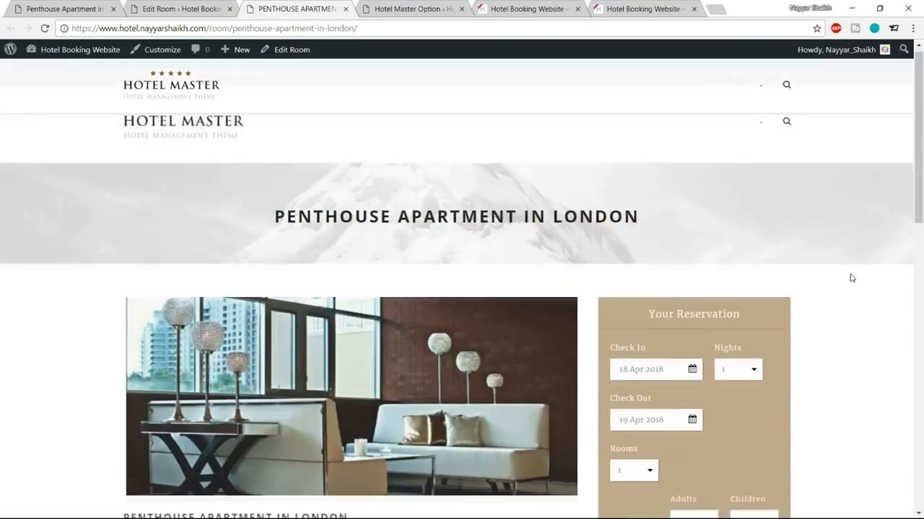
pyautogui.scroll(-3, 849, 276)
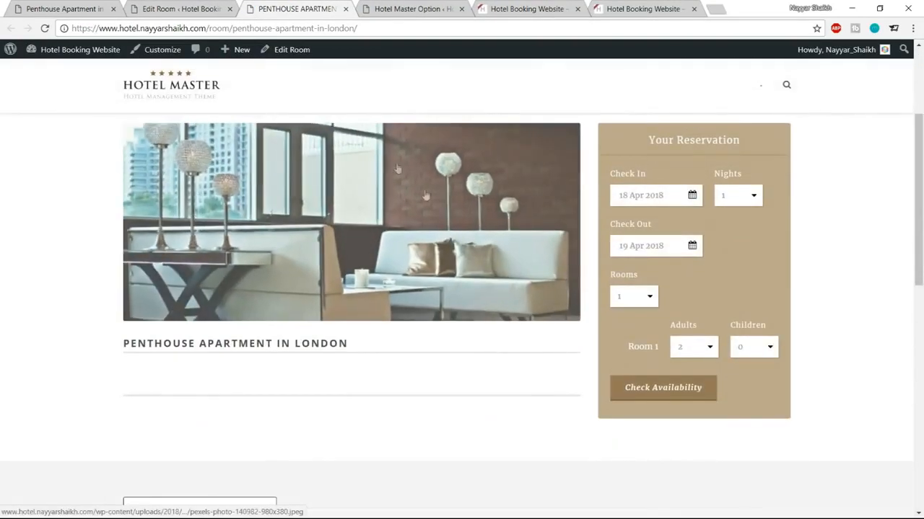
pyautogui.moveTo(352, 344); pyautogui.dragTo(119, 340)
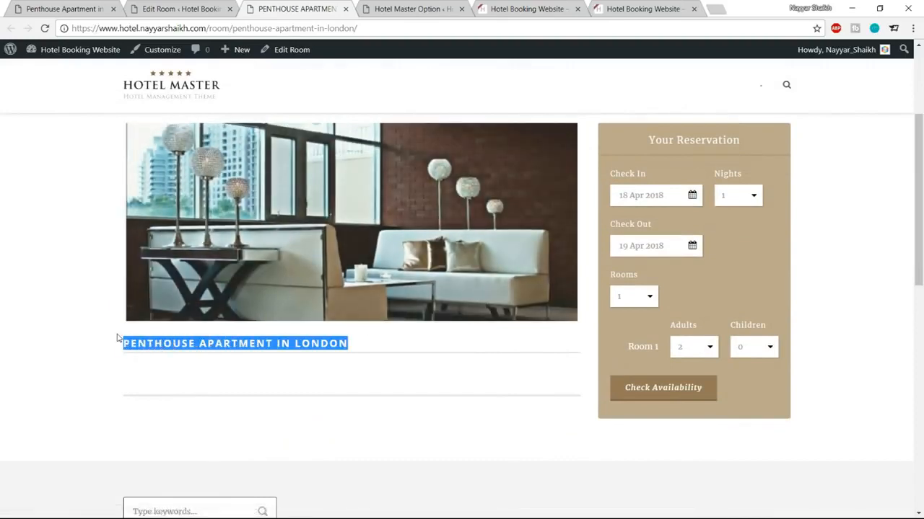
pyautogui.click(140, 362)
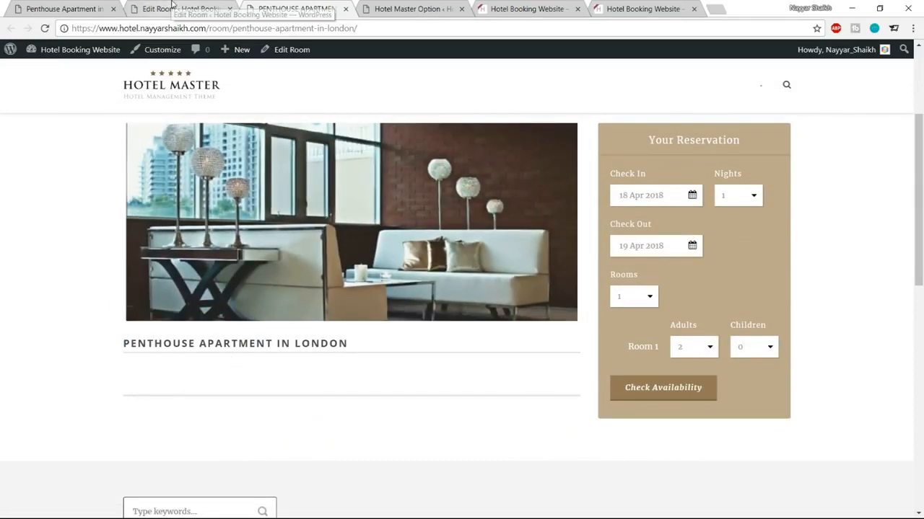
pyautogui.click(172, 5)
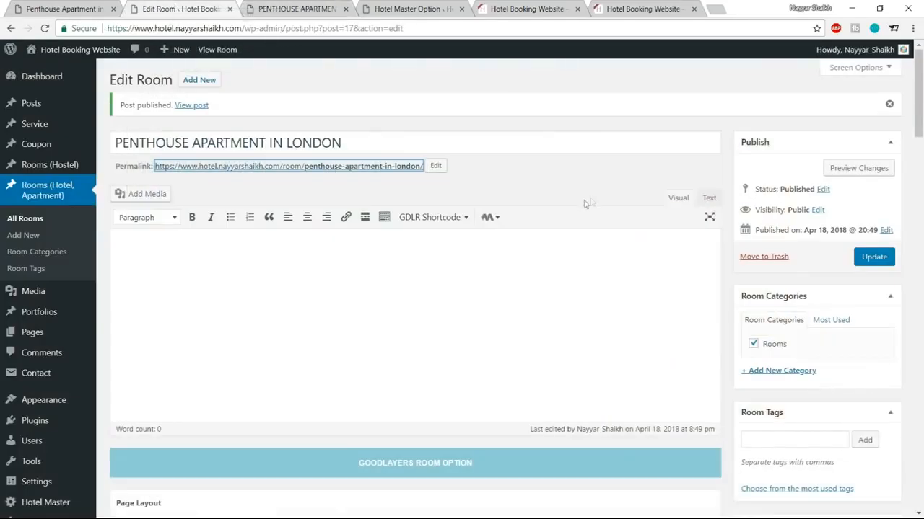
pyautogui.click(72, 8)
# Step: Check the nightly price on the reference Penthouse page before returning to the editor
pyautogui.scroll(-2, 462, 288)
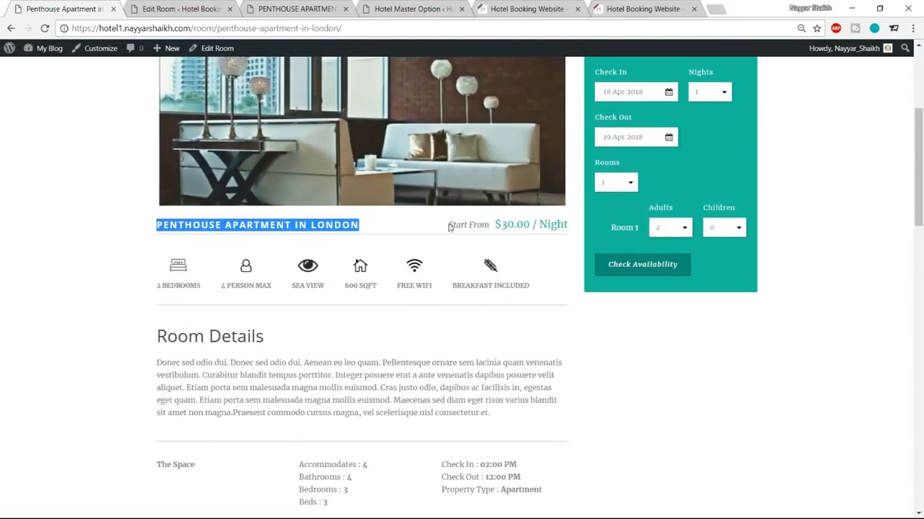
pyautogui.click(494, 225)
pyautogui.moveTo(495, 226); pyautogui.dragTo(564, 226)
pyautogui.click(499, 226)
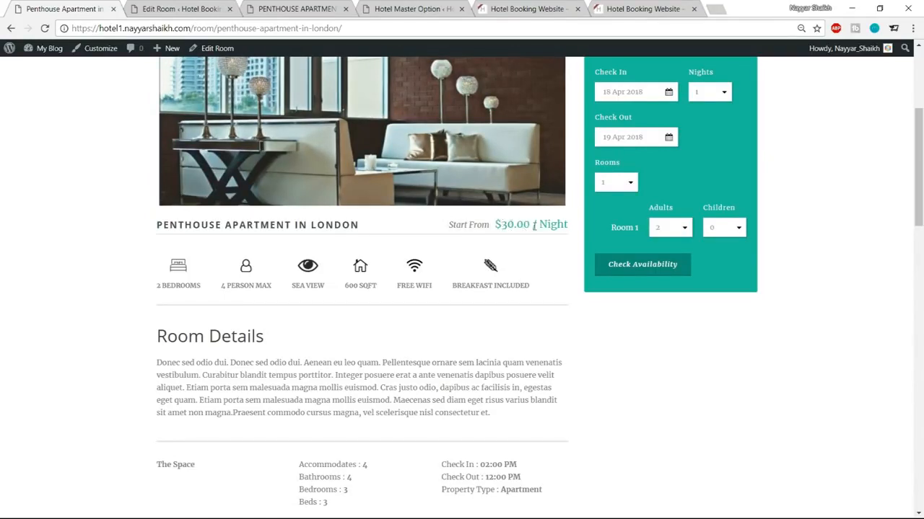
pyautogui.click(210, 7)
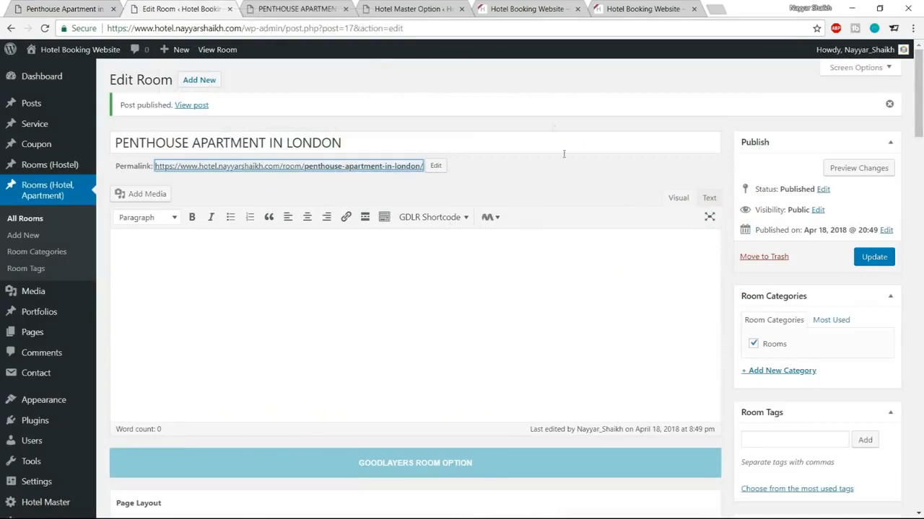
# Step: Set Room Amount to 2 and Max People to 4 in the room options
pyautogui.scroll(-4, 565, 293)
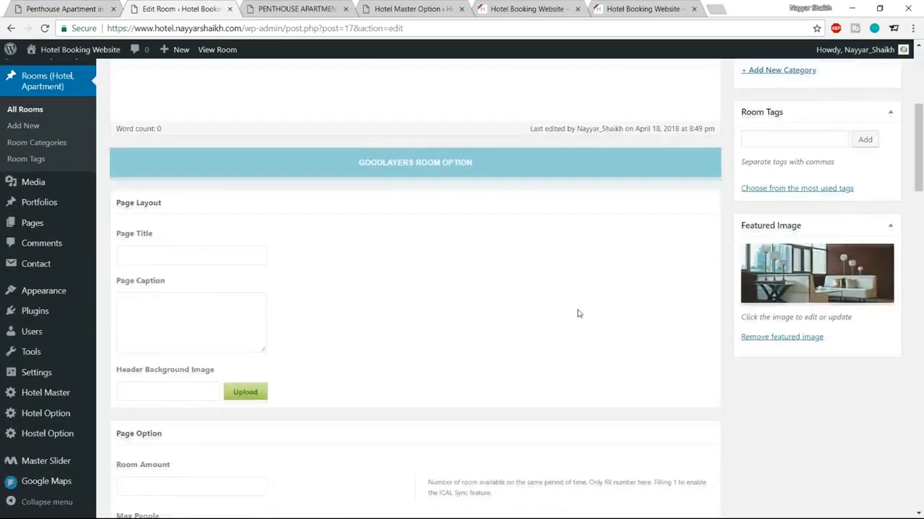
pyautogui.scroll(-5, 577, 310)
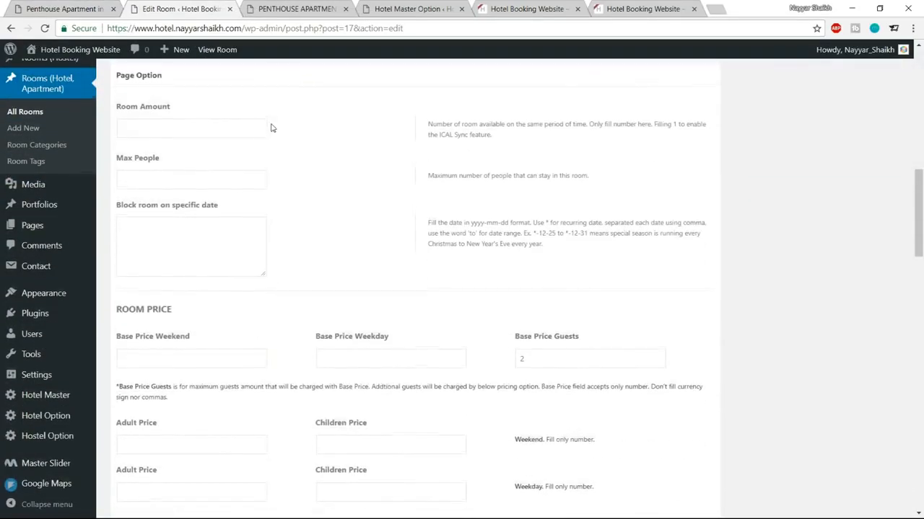
pyautogui.scroll(1, 272, 128)
pyautogui.click(151, 182)
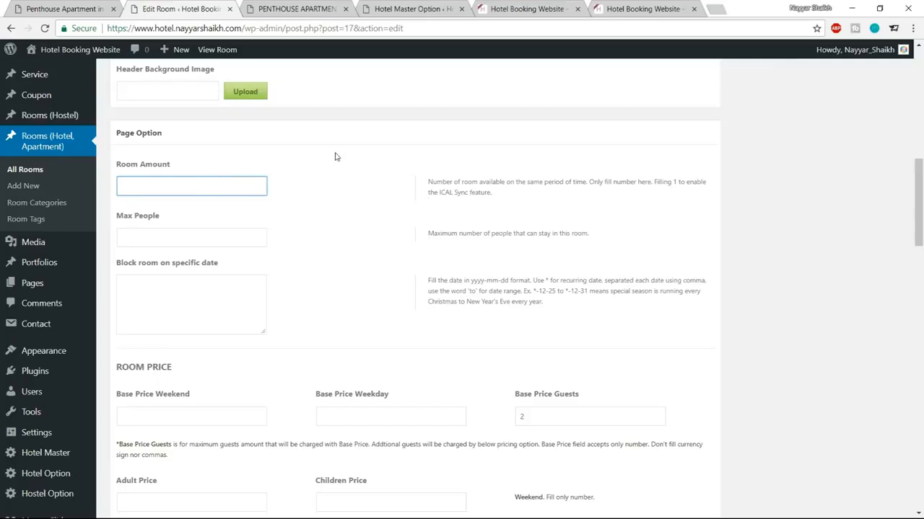
pyautogui.press('Return')
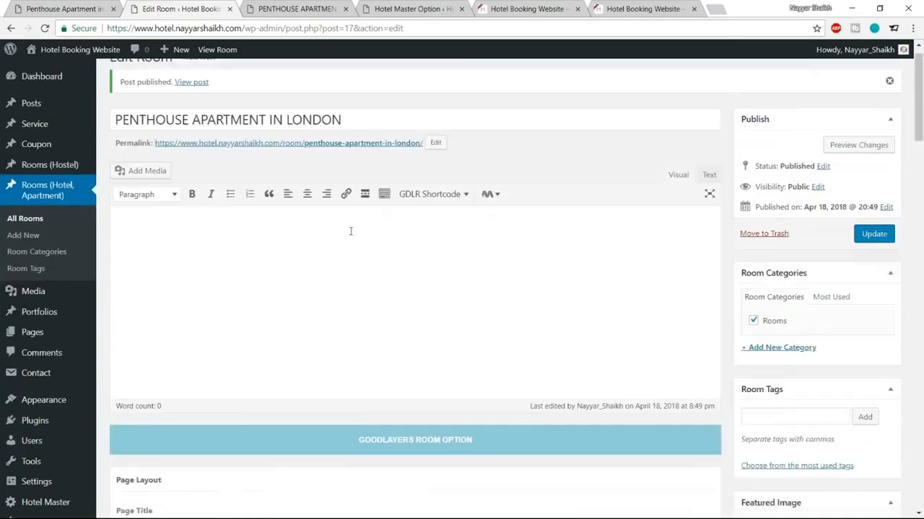
pyautogui.scroll(-5, 487, 267)
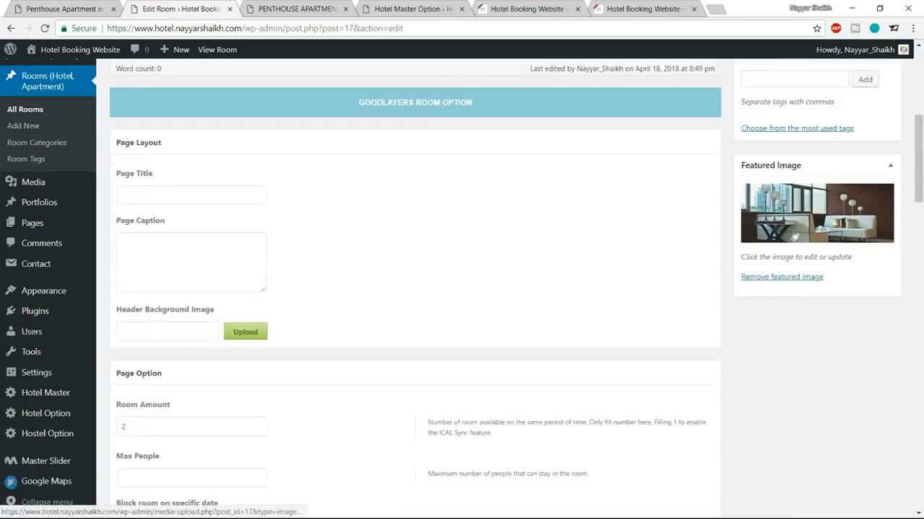
pyautogui.scroll(-3, 267, 235)
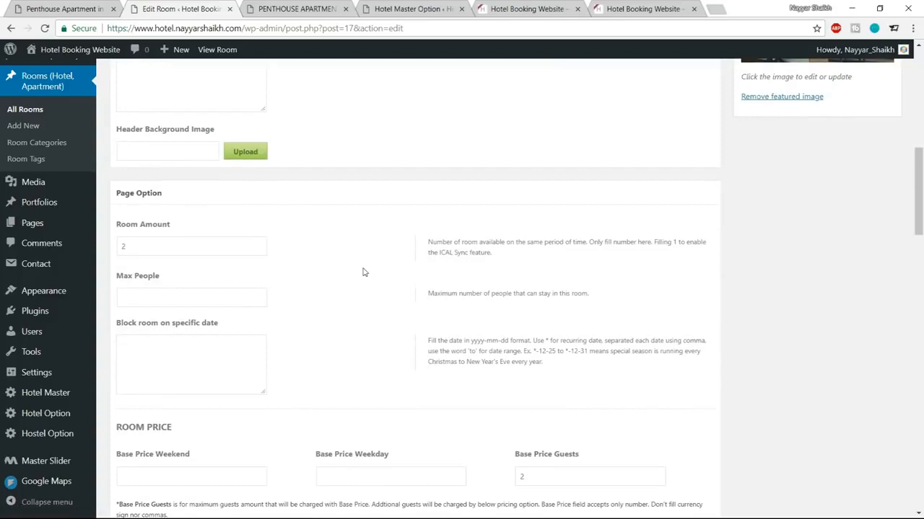
pyautogui.scroll(-1, 363, 272)
pyautogui.click(154, 233)
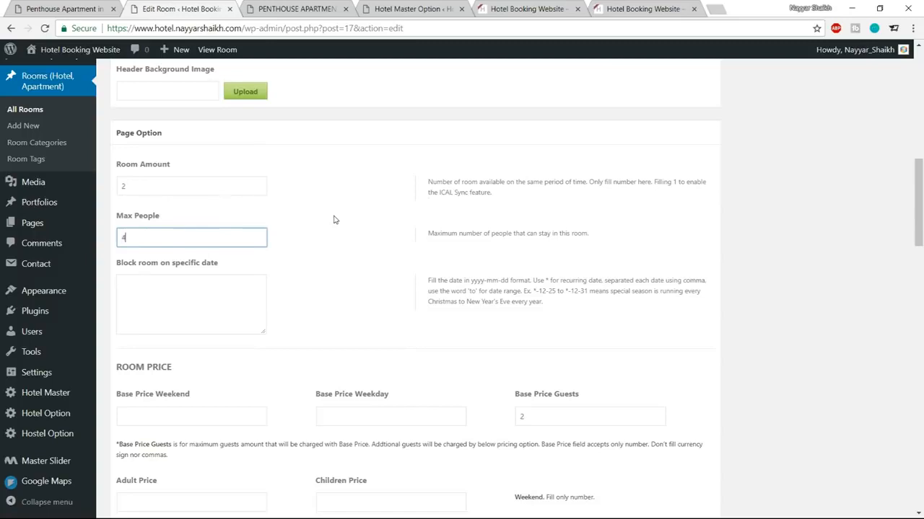
pyautogui.doubleClick(122, 186)
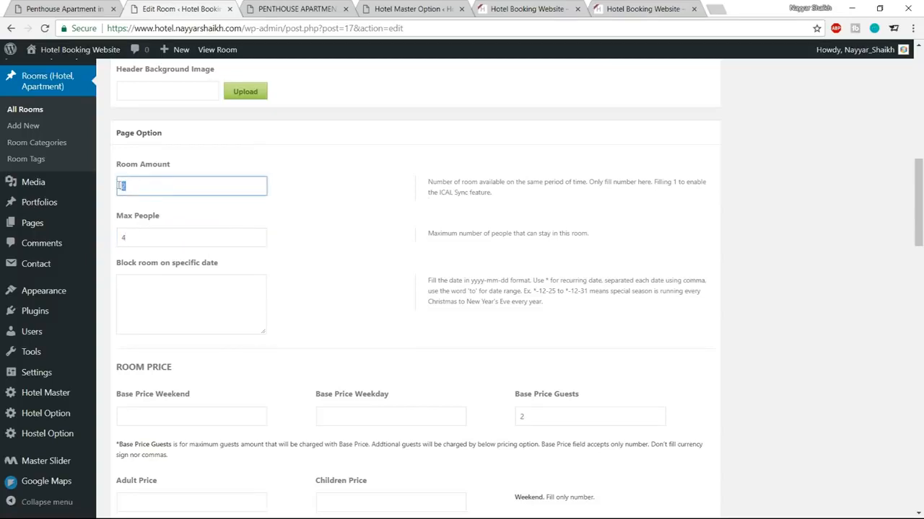
pyautogui.doubleClick(155, 235)
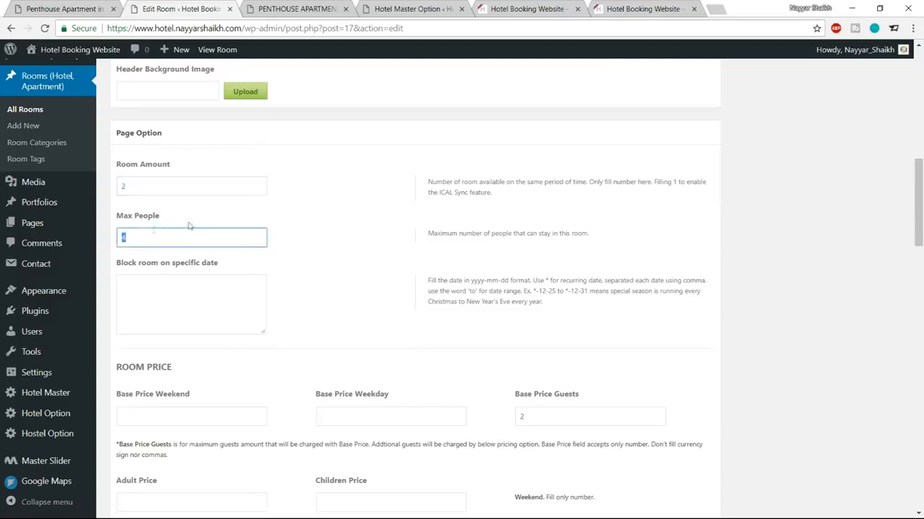
pyautogui.click(305, 244)
# Step: Inspect the Block room on specific date field
pyautogui.click(219, 302)
pyautogui.moveTo(116, 264); pyautogui.dragTo(248, 266)
pyautogui.click(253, 266)
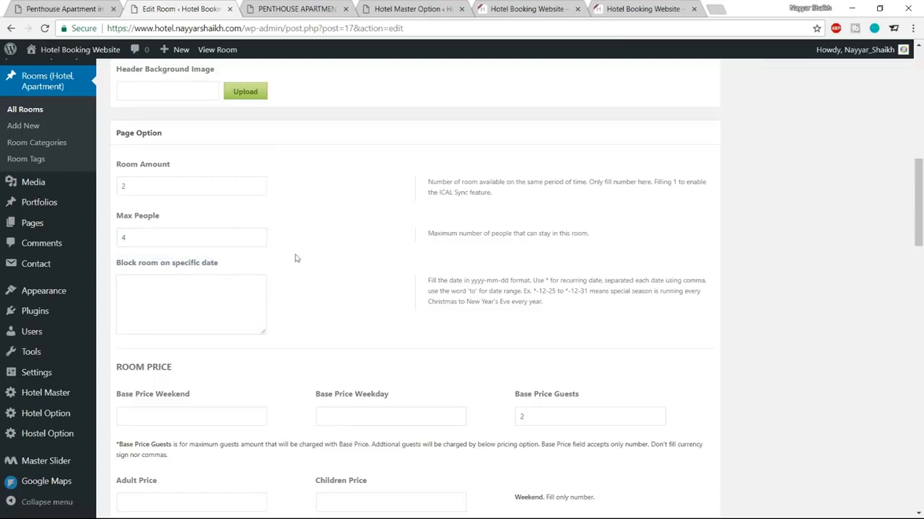
pyautogui.scroll(-1, 333, 291)
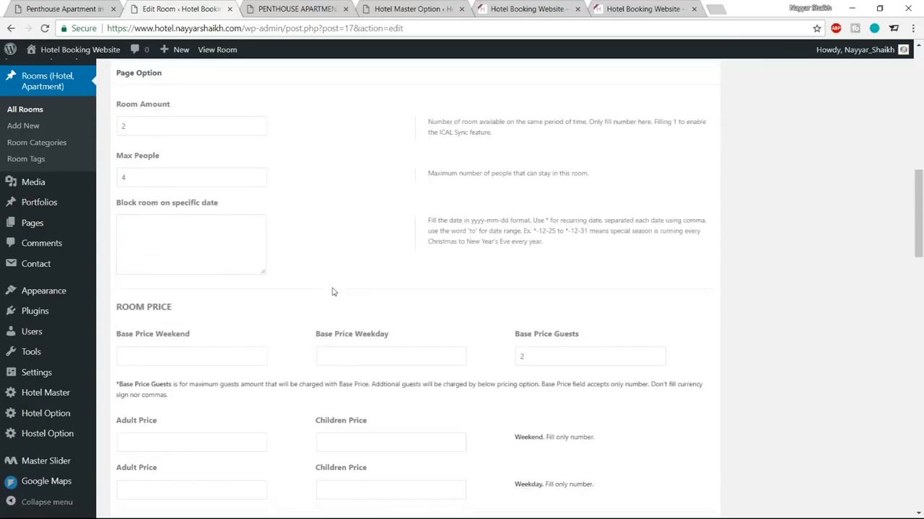
# Step: Compare the starting price on the reference Penthouse page, then return to the room editor
pyautogui.click(303, 9)
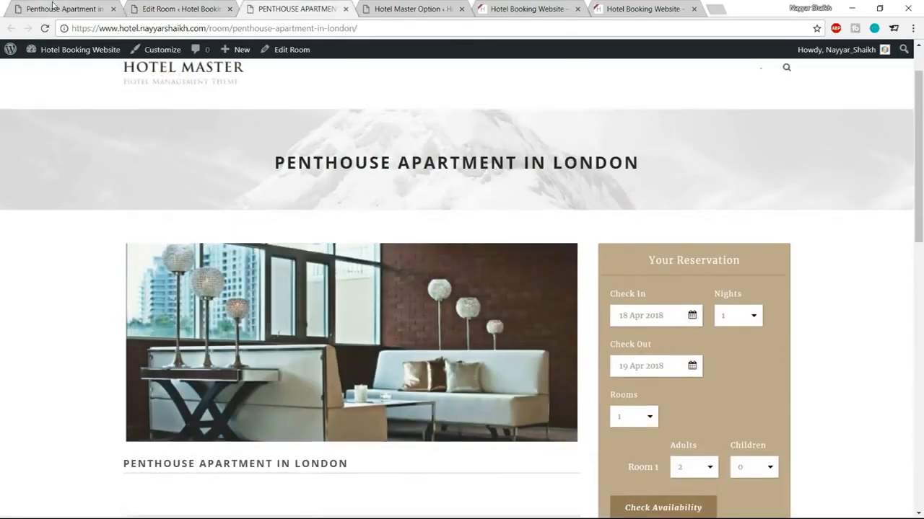
pyautogui.click(52, 7)
pyautogui.moveTo(450, 224); pyautogui.dragTo(551, 226)
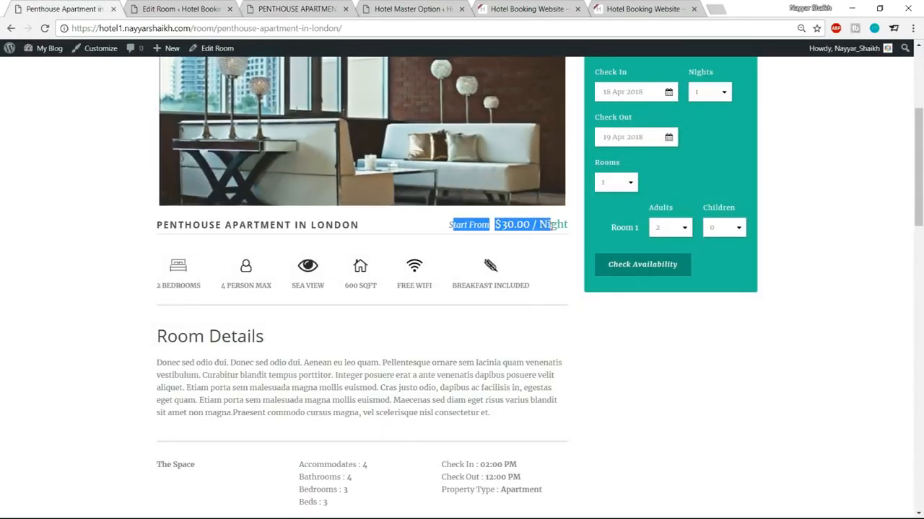
pyautogui.click(561, 263)
pyautogui.scroll(1, 566, 321)
pyautogui.click(177, 10)
pyautogui.click(262, 254)
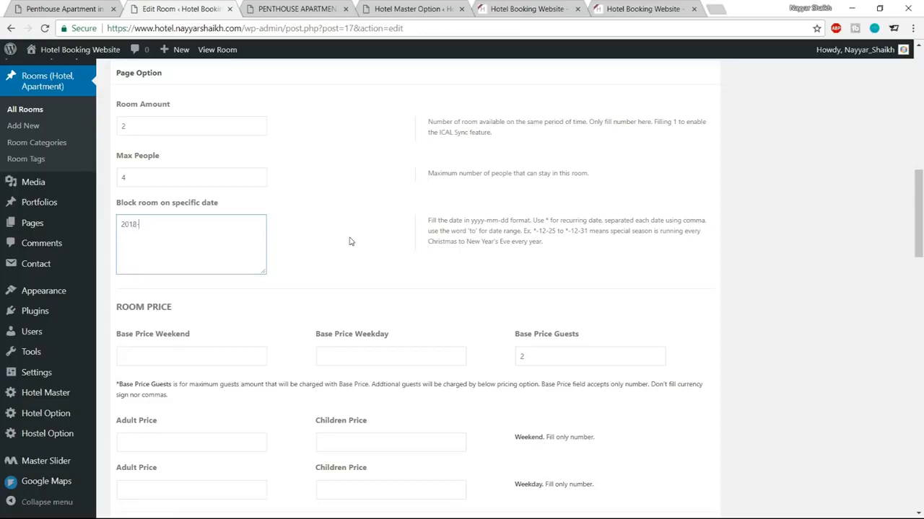
# Step: Enter the blocked date range from December 25 to January 1 with 2018 as the year
pyautogui.write('12-25')
pyautogui.moveTo(171, 223); pyautogui.dragTo(119, 224)
pyautogui.click(123, 229)
pyautogui.write('2018')
# Step: Replace the 2018 and 2019 years with * so the range reads *-12-25 to *-1-1
pyautogui.moveTo(137, 225); pyautogui.dragTo(108, 227)
pyautogui.write('*')
pyautogui.moveTo(172, 225); pyautogui.dragTo(156, 223)
pyautogui.write('*')
# Step: Set the base price to 50 for weekends and 30 for weekdays
pyautogui.scroll(-2, 361, 240)
pyautogui.click(198, 235)
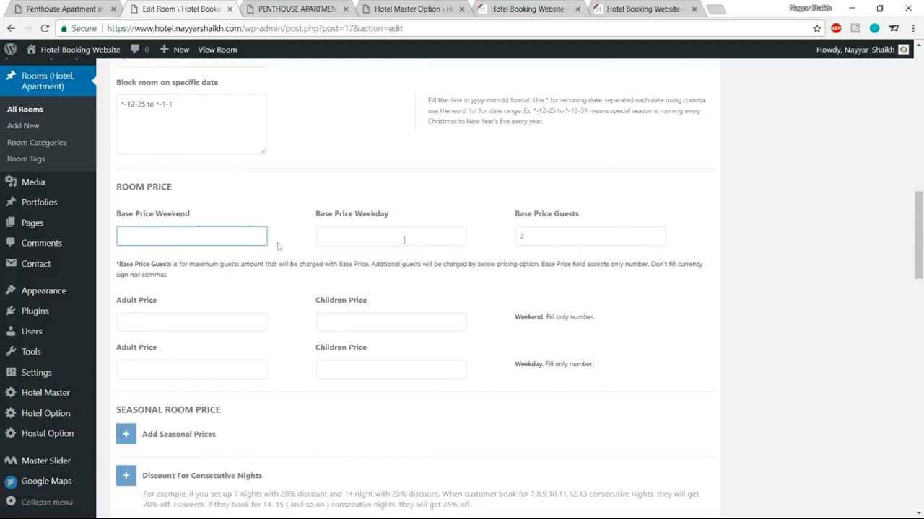
pyautogui.moveTo(118, 211); pyautogui.dragTo(181, 232)
pyautogui.click(181, 232)
pyautogui.write('50')
pyautogui.click(352, 241)
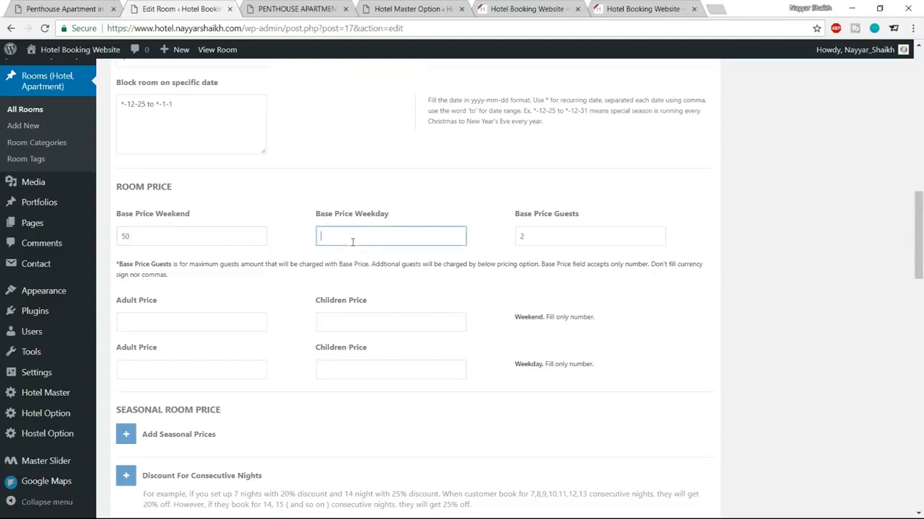
pyautogui.write('30')
pyautogui.click(438, 217)
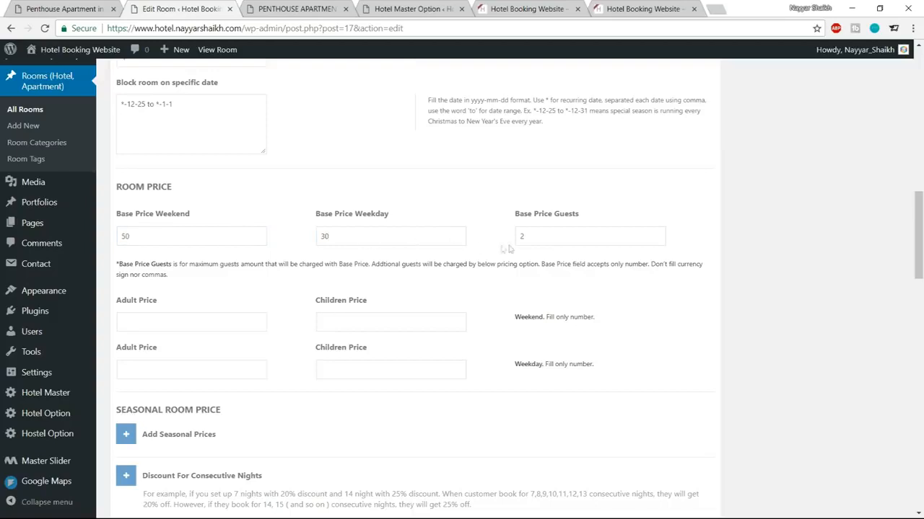
# Step: Check the base prices 50 and 30 against the 2-guest value and Max People 4
pyautogui.click(553, 235)
pyautogui.click(628, 212)
pyautogui.doubleClick(178, 242)
pyautogui.doubleClick(569, 234)
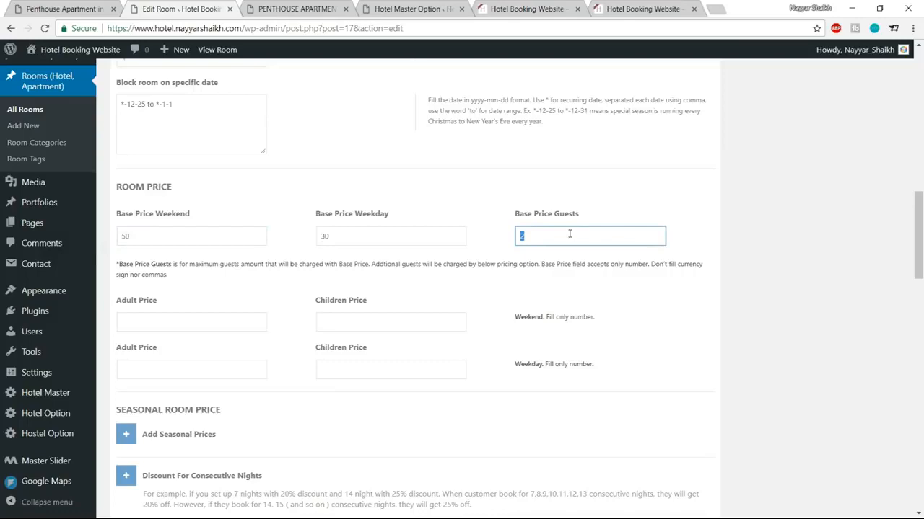
pyautogui.scroll(4, 569, 234)
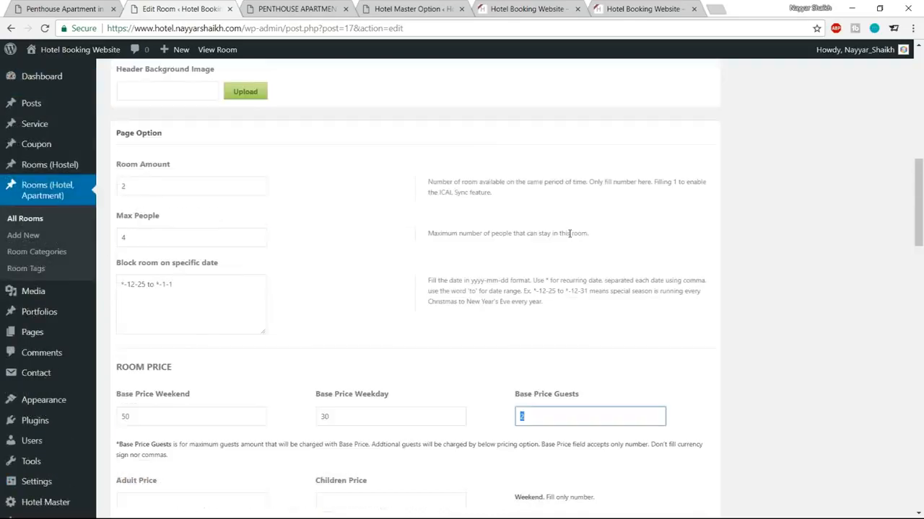
pyautogui.doubleClick(133, 358)
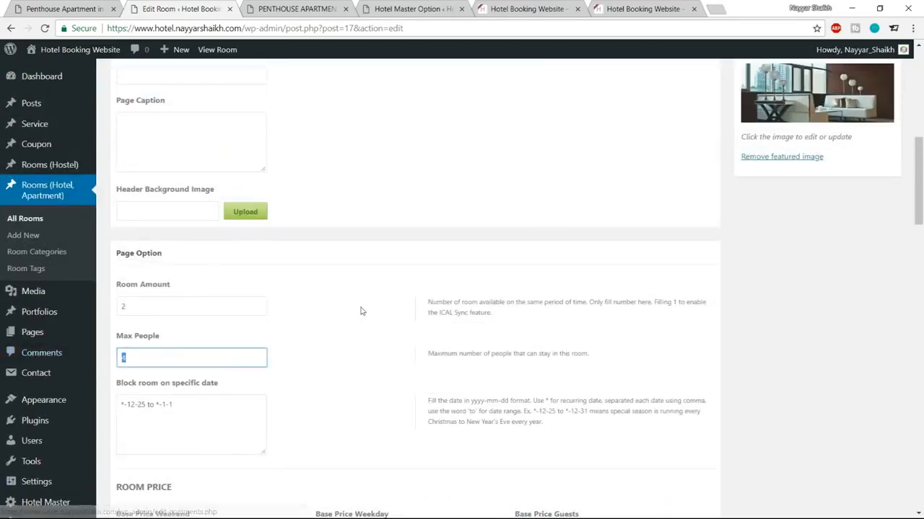
pyautogui.scroll(-3, 360, 311)
pyautogui.click(356, 259)
pyautogui.scroll(-1, 540, 233)
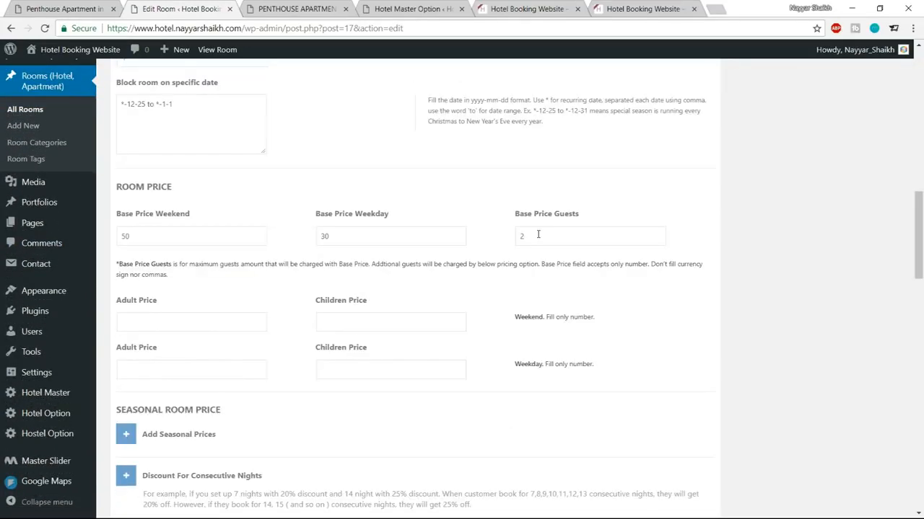
pyautogui.scroll(3, 540, 233)
pyautogui.scroll(-3, 540, 249)
pyautogui.doubleClick(522, 236)
pyautogui.click(200, 238)
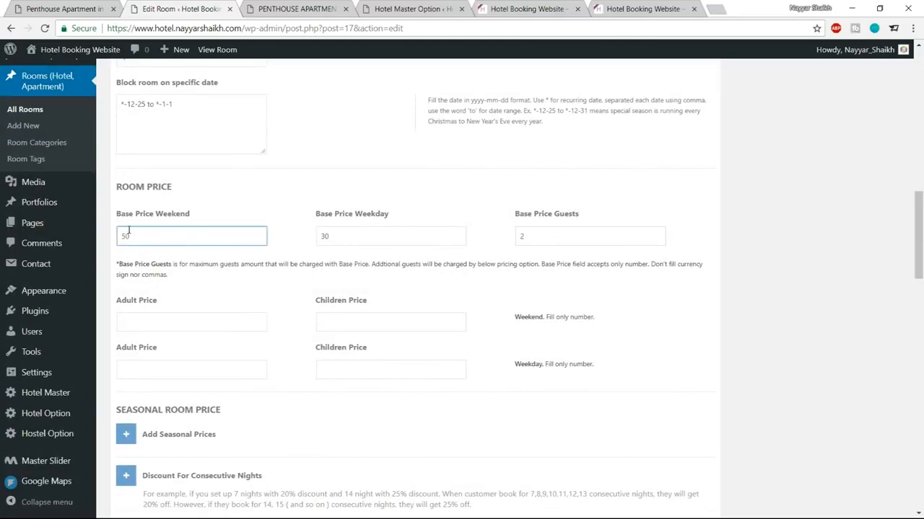
pyautogui.doubleClick(358, 231)
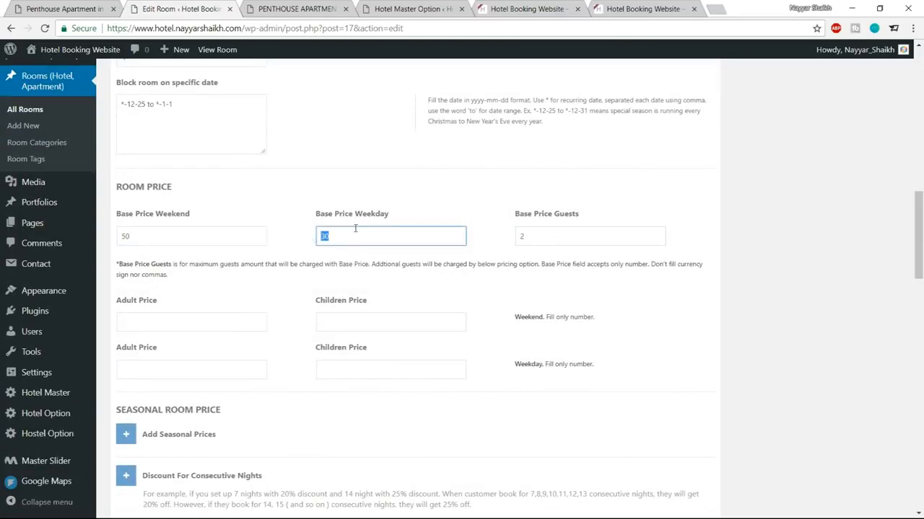
pyautogui.doubleClick(559, 241)
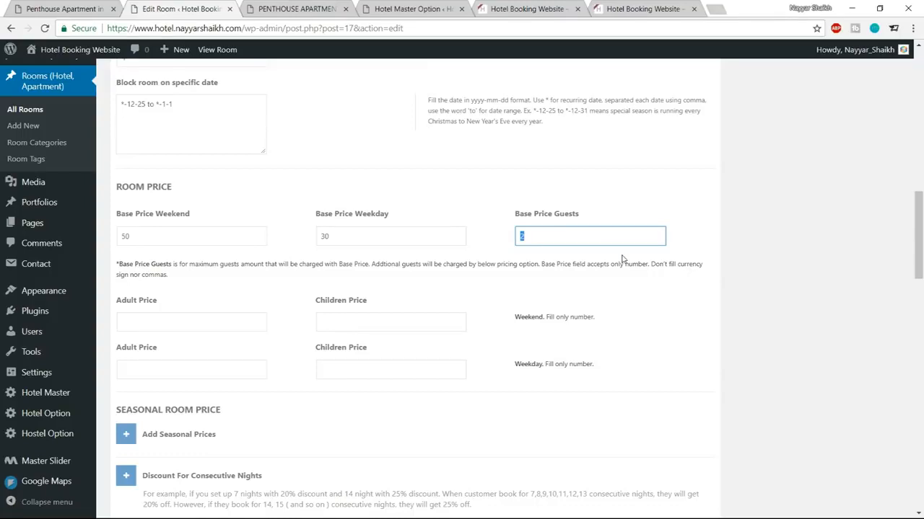
pyautogui.click(643, 275)
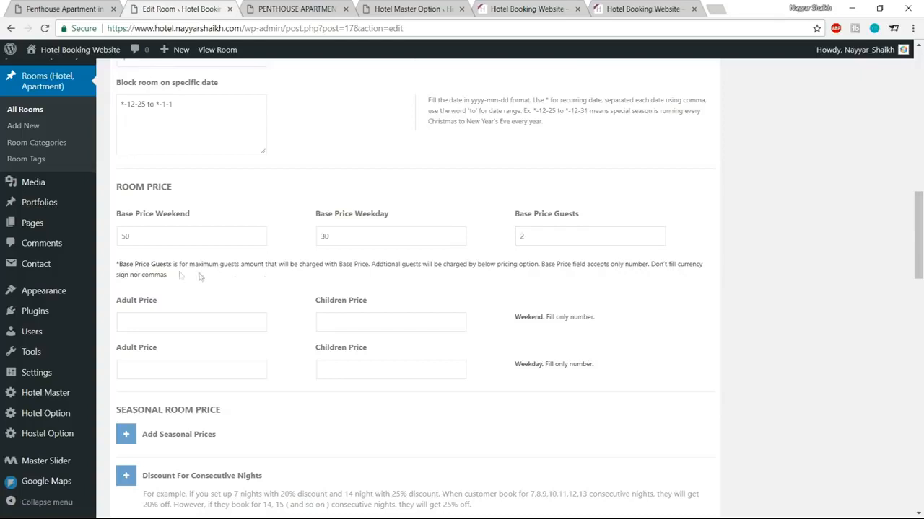
pyautogui.moveTo(550, 235); pyautogui.dragTo(491, 242)
pyautogui.click(507, 261)
# Step: Set the weekend extra prices to Adult 40 and Children 30
pyautogui.click(193, 324)
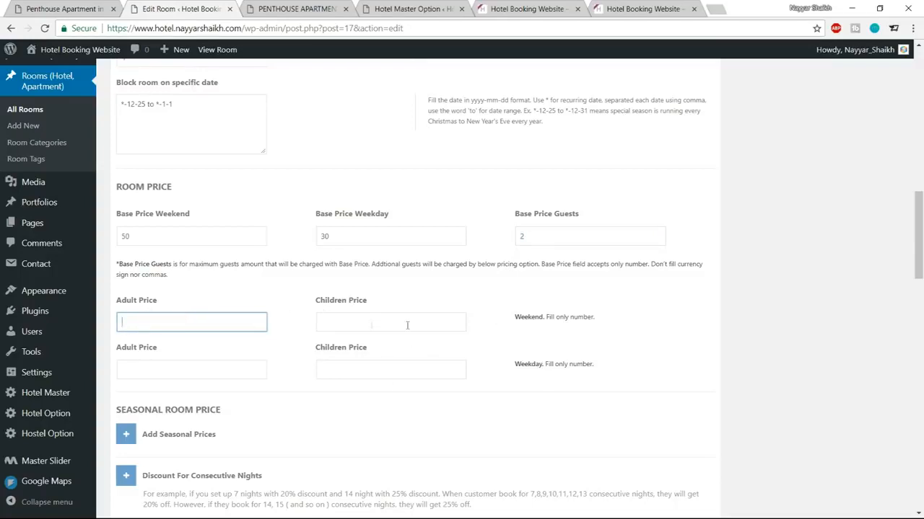
pyautogui.moveTo(505, 320); pyautogui.dragTo(566, 318)
pyautogui.click(197, 319)
pyautogui.write('40')
pyautogui.click(404, 326)
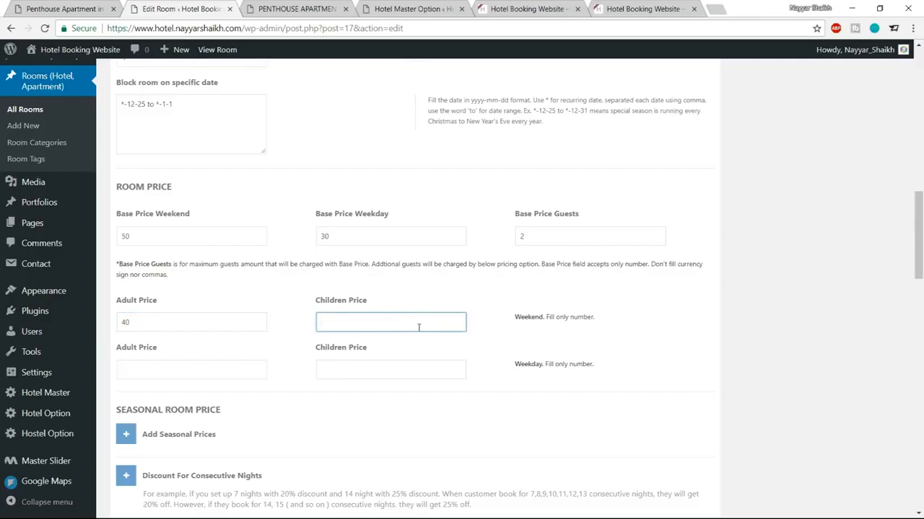
pyautogui.write('30')
pyautogui.moveTo(155, 236); pyautogui.dragTo(113, 243)
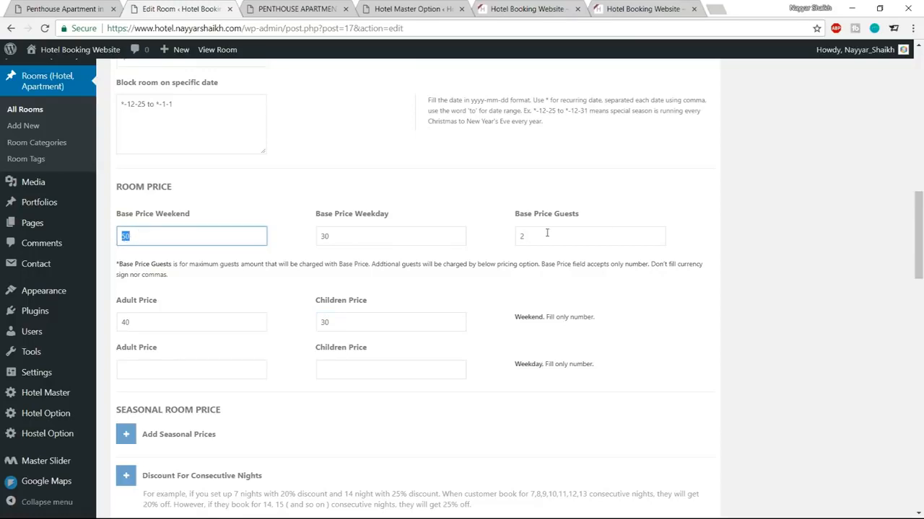
pyautogui.moveTo(178, 324); pyautogui.dragTo(112, 324)
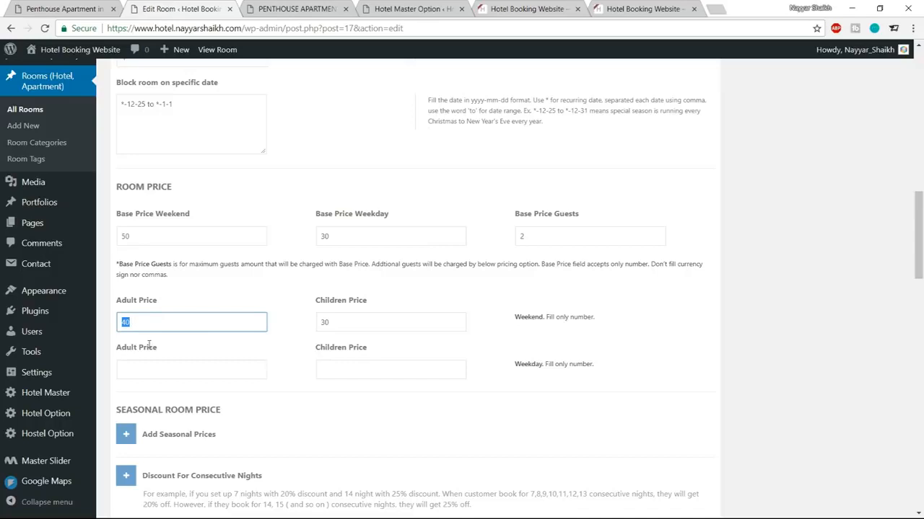
# Step: Set the weekday extra prices to Adult 30 and Children 20
pyautogui.click(154, 370)
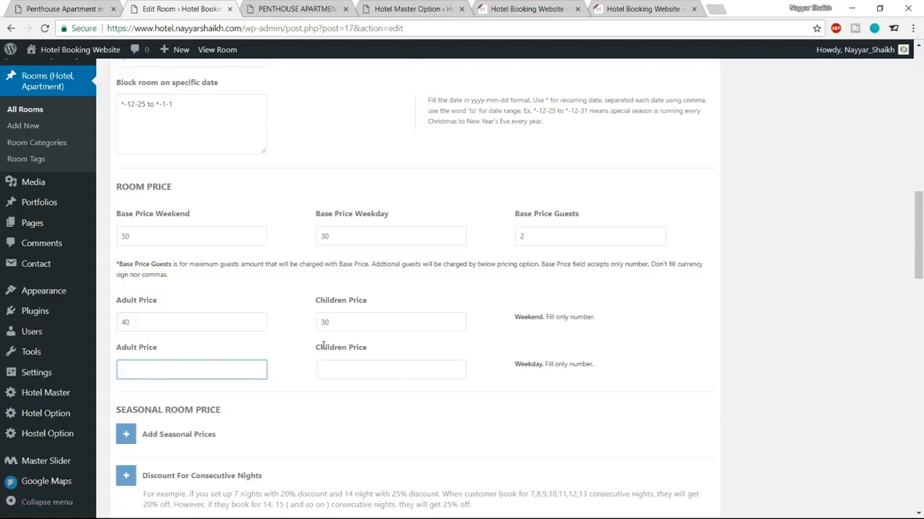
pyautogui.write('40')
pyautogui.click(377, 371)
pyautogui.write('20')
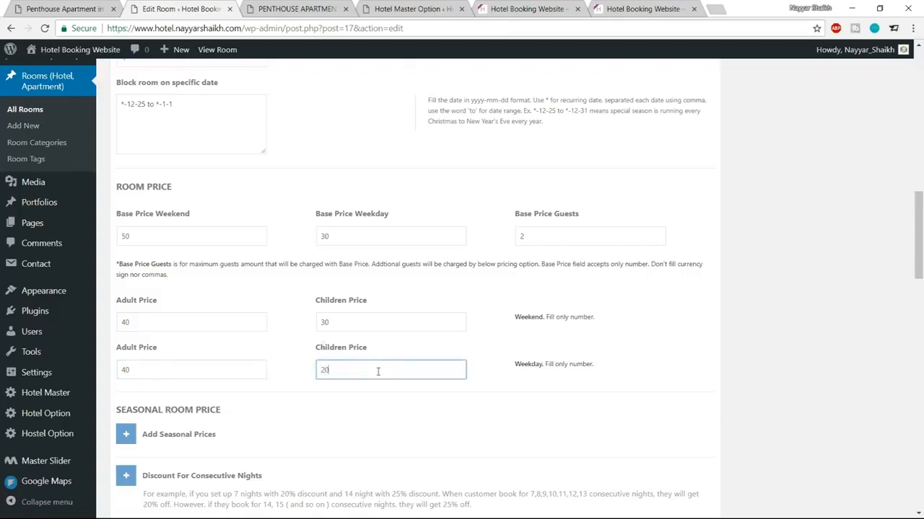
pyautogui.moveTo(137, 370); pyautogui.dragTo(100, 374)
pyautogui.write('30')
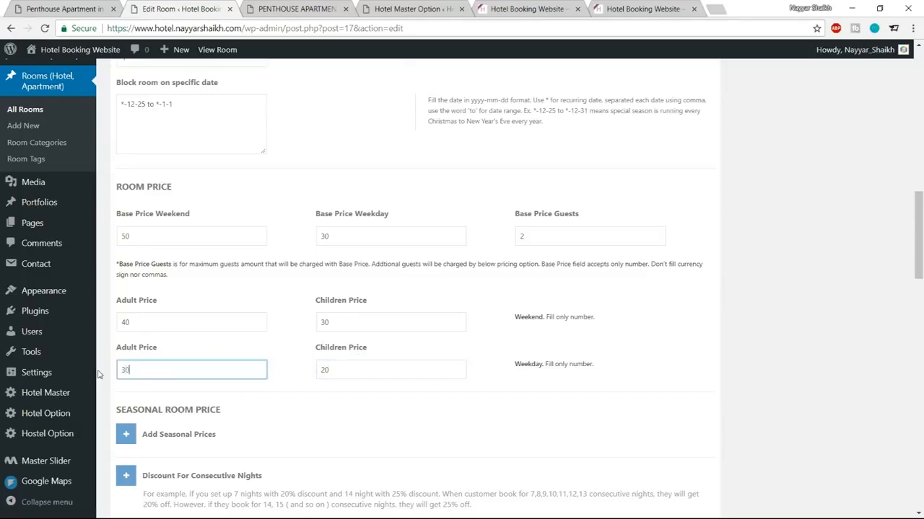
pyautogui.click(644, 356)
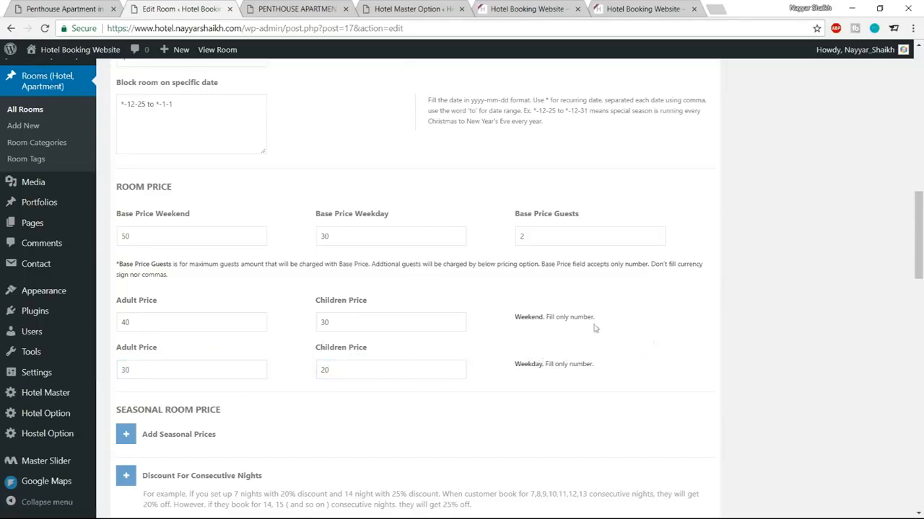
# Step: Add a seasonal price period and paste the recurring date range into it
pyautogui.scroll(1, 708, 346)
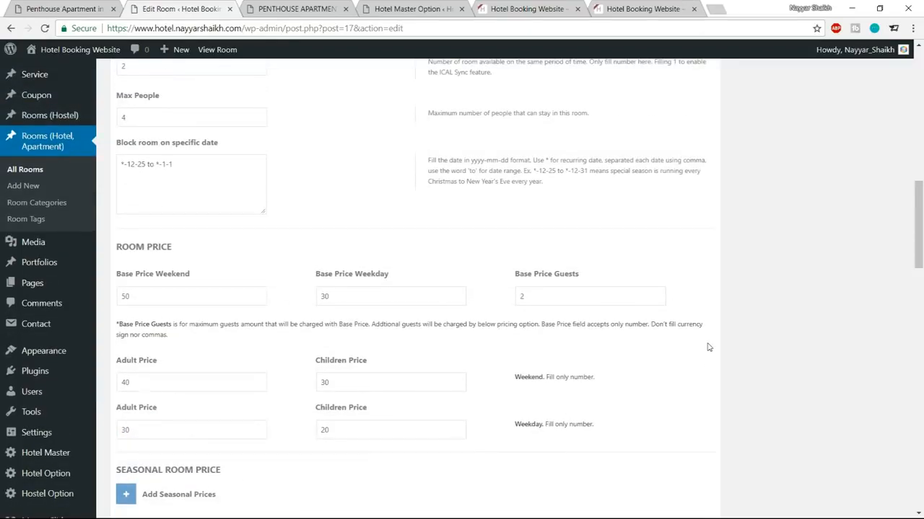
pyautogui.scroll(-3, 555, 313)
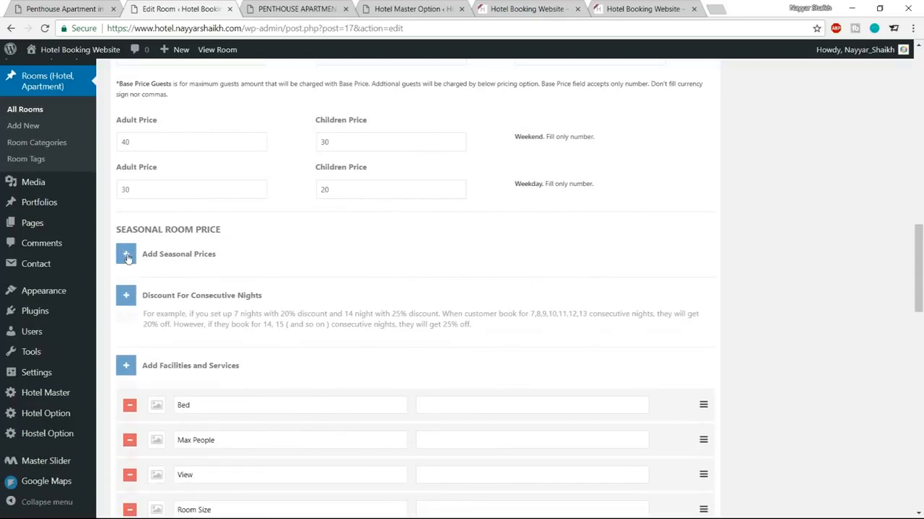
pyautogui.click(127, 256)
pyautogui.click(363, 311)
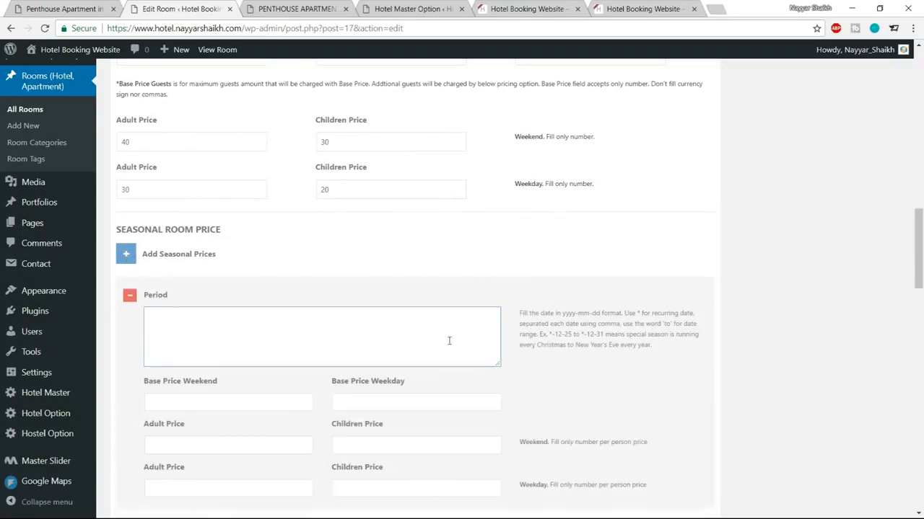
pyautogui.scroll(3, 399, 322)
pyautogui.moveTo(199, 183); pyautogui.dragTo(110, 163)
pyautogui.hotkey('ctrl', 'c')
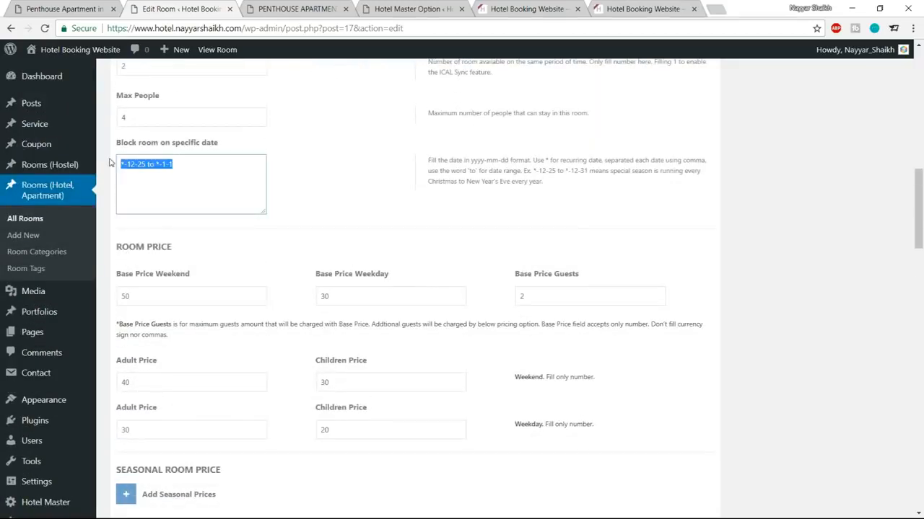
pyautogui.scroll(-4, 390, 210)
pyautogui.click(305, 268)
pyautogui.hotkey('ctrl', 'v')
# Step: Fill all six seasonal price fields with 100
pyautogui.click(243, 342)
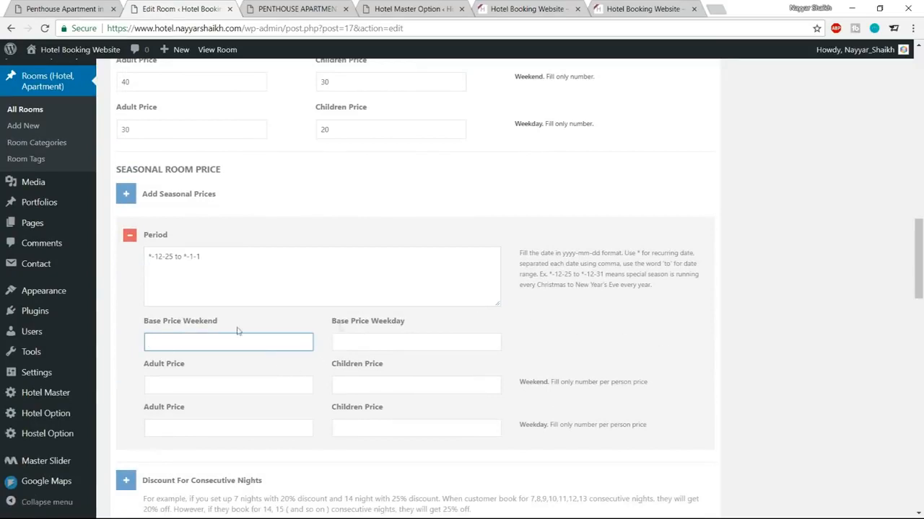
pyautogui.write('100')
pyautogui.press('Tab')
pyautogui.write('100')
pyautogui.press('Tab')
pyautogui.write('100')
pyautogui.press('Tab')
pyautogui.write('100')
pyautogui.press('Tab')
pyautogui.write('100')
pyautogui.press('Tab')
pyautogui.write('100')
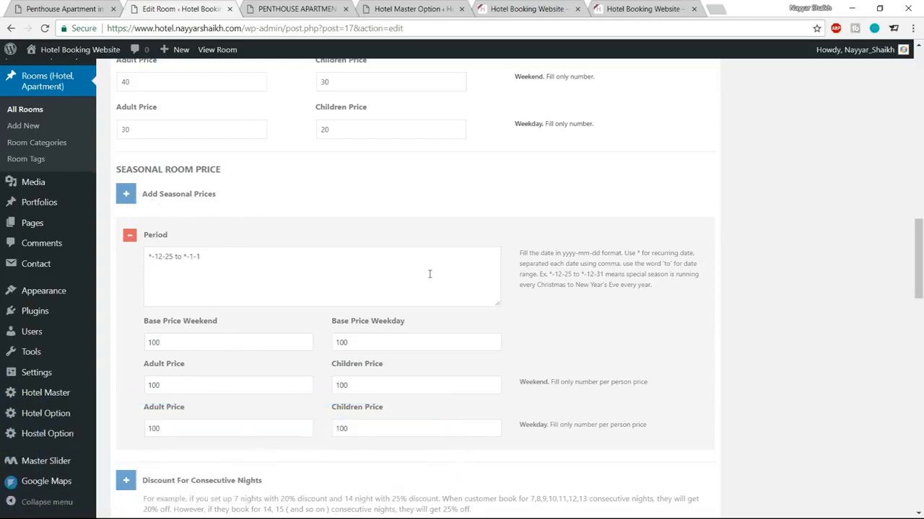
# Step: Delete the extra empty period and scroll to Discount For Consecutive Nights
pyautogui.moveTo(227, 256); pyautogui.dragTo(148, 256)
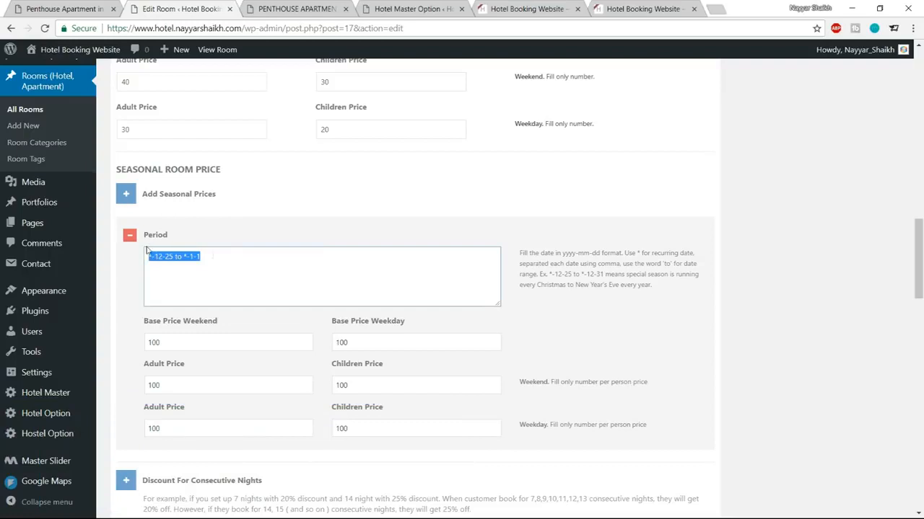
pyautogui.click(127, 195)
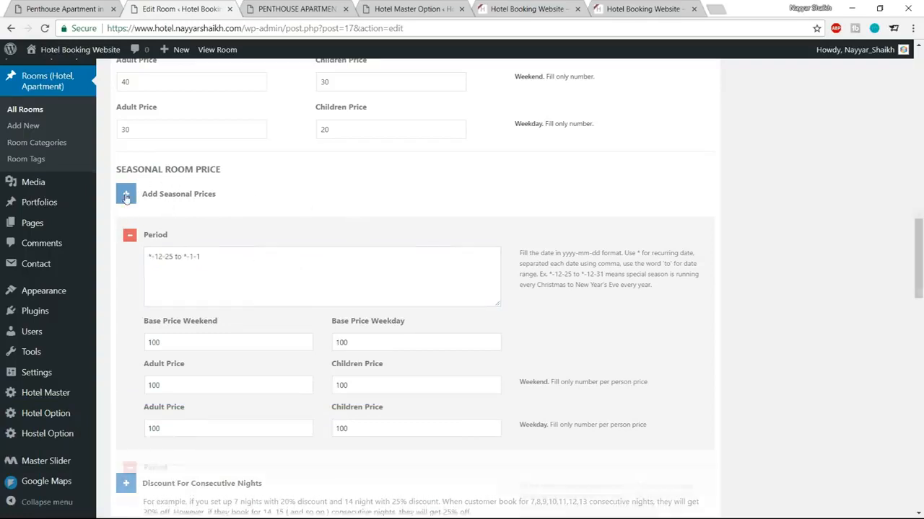
pyautogui.scroll(-4, 331, 250)
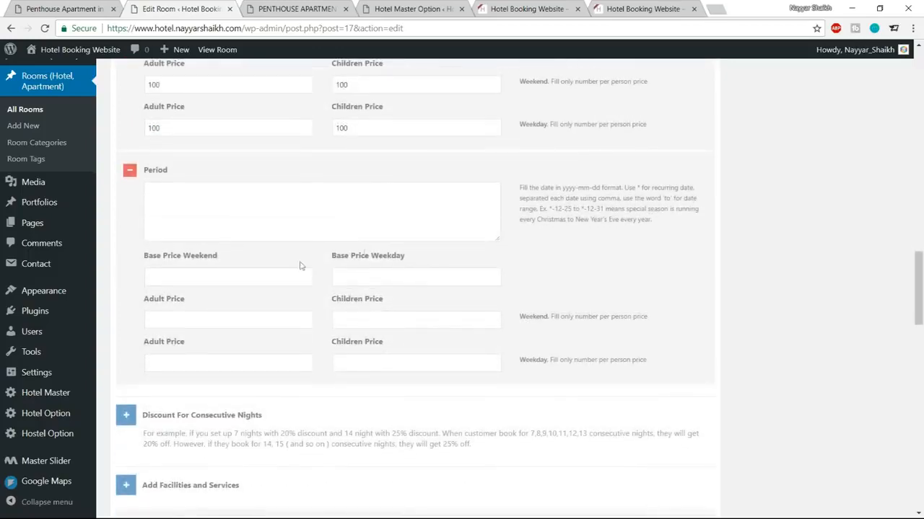
pyautogui.click(129, 173)
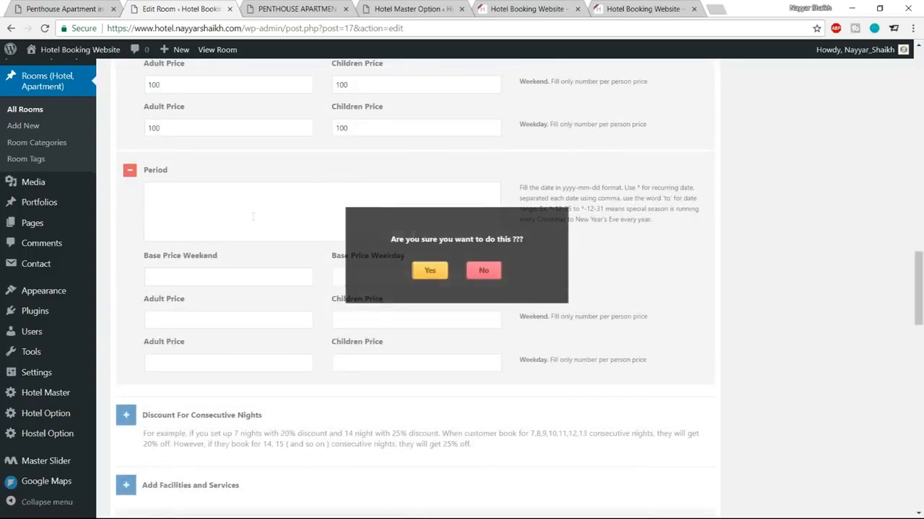
pyautogui.click(430, 270)
pyautogui.scroll(3, 541, 310)
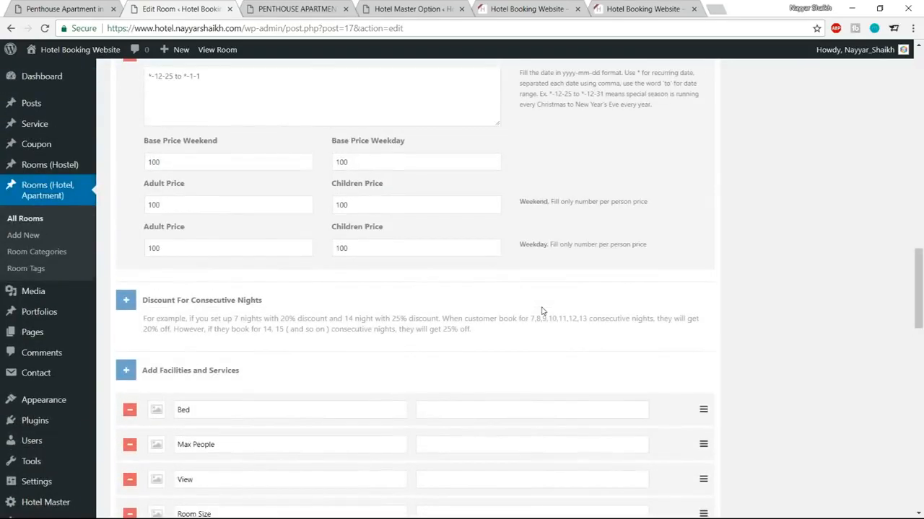
pyautogui.scroll(-2, 221, 265)
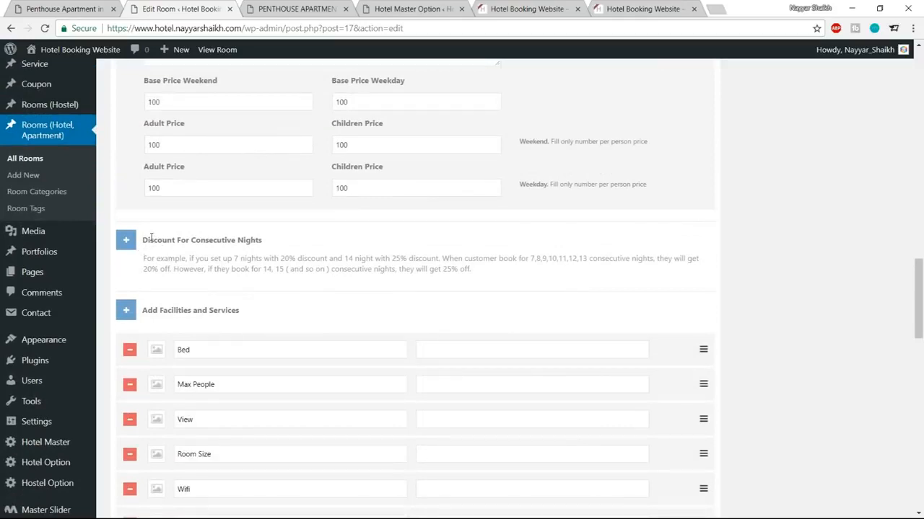
pyautogui.moveTo(144, 237); pyautogui.dragTo(281, 233)
# Step: Add two consecutive-night discount rows: 10% for 4,5,6 nights and 20% for 7,8,10 nights
pyautogui.click(278, 233)
pyautogui.click(126, 241)
pyautogui.scroll(-2, 213, 231)
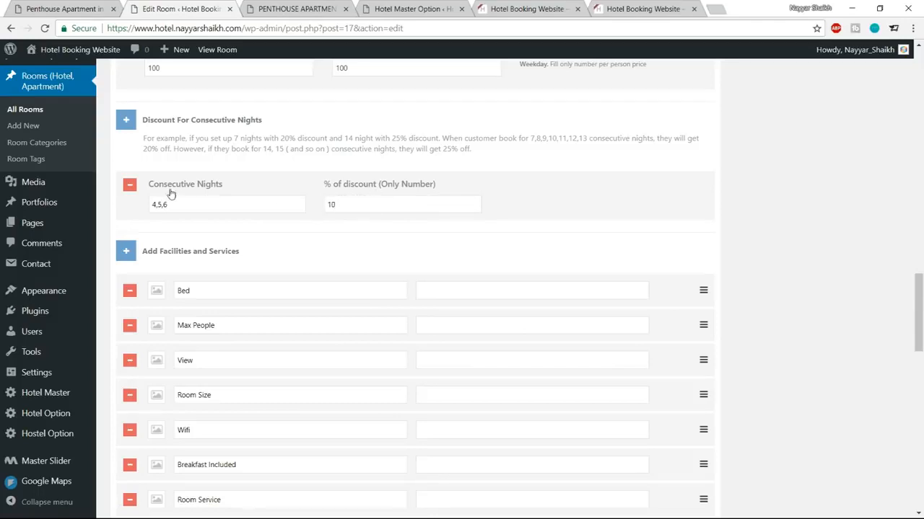
pyautogui.click(127, 122)
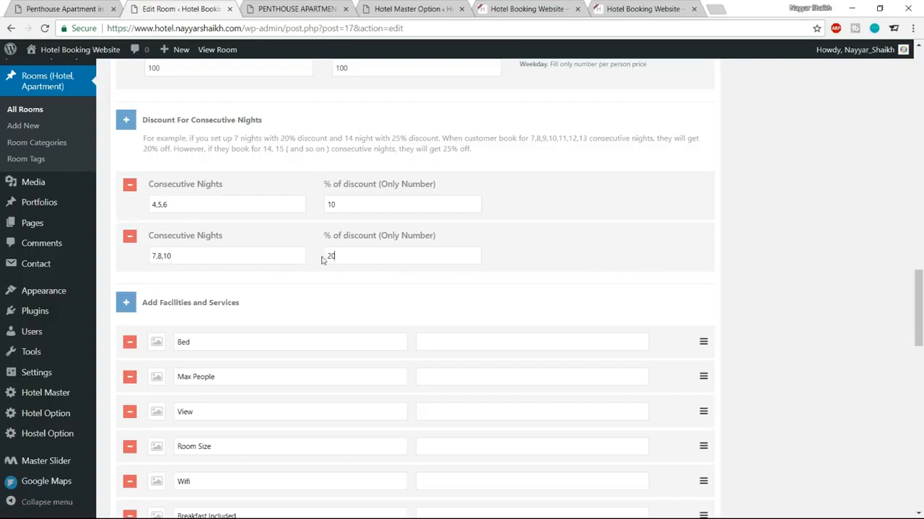
pyautogui.scroll(-1, 761, 235)
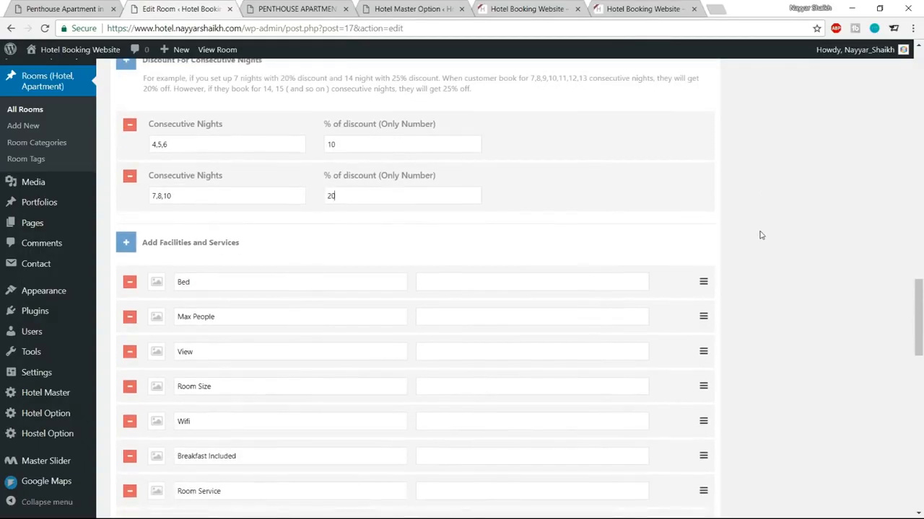
pyautogui.scroll(-2, 257, 303)
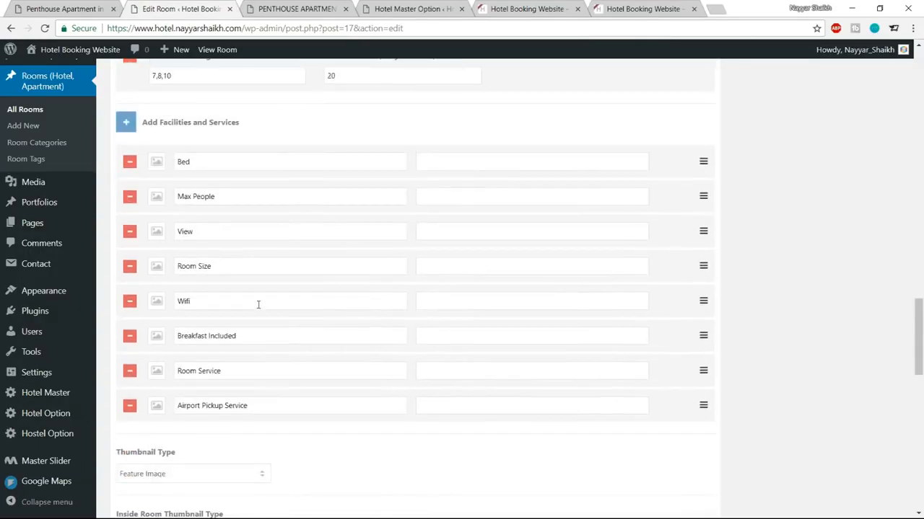
# Step: Compare the room's public page with the demo Penthouse page's amenity labels, starting at 2 BEDROOMS
pyautogui.scroll(1, 216, 238)
pyautogui.click(301, 7)
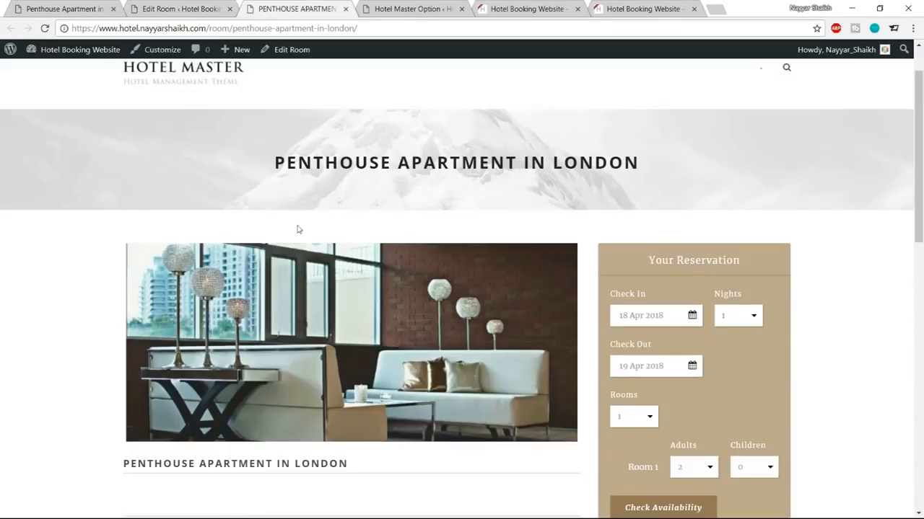
pyautogui.scroll(-2, 310, 302)
pyautogui.scroll(1, 310, 299)
pyautogui.click(65, 9)
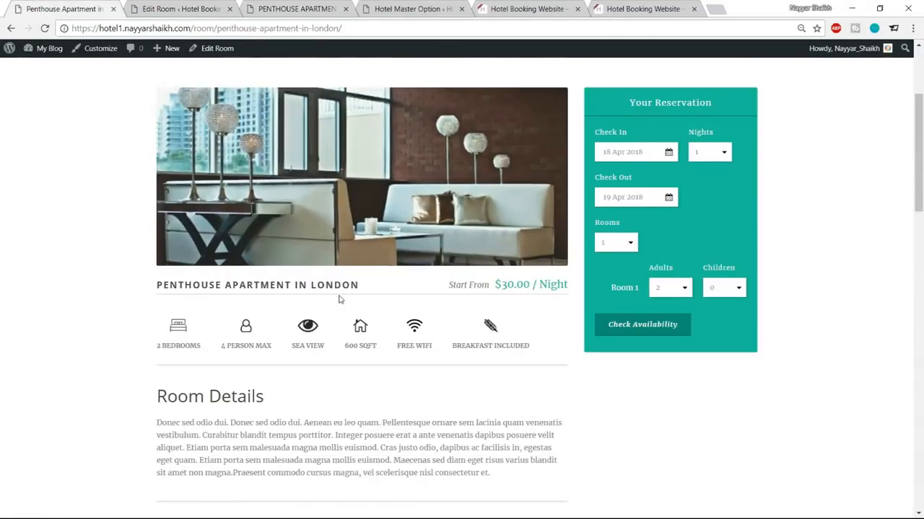
pyautogui.scroll(-1, 317, 296)
pyautogui.moveTo(300, 285); pyautogui.dragTo(339, 289)
pyautogui.click(339, 289)
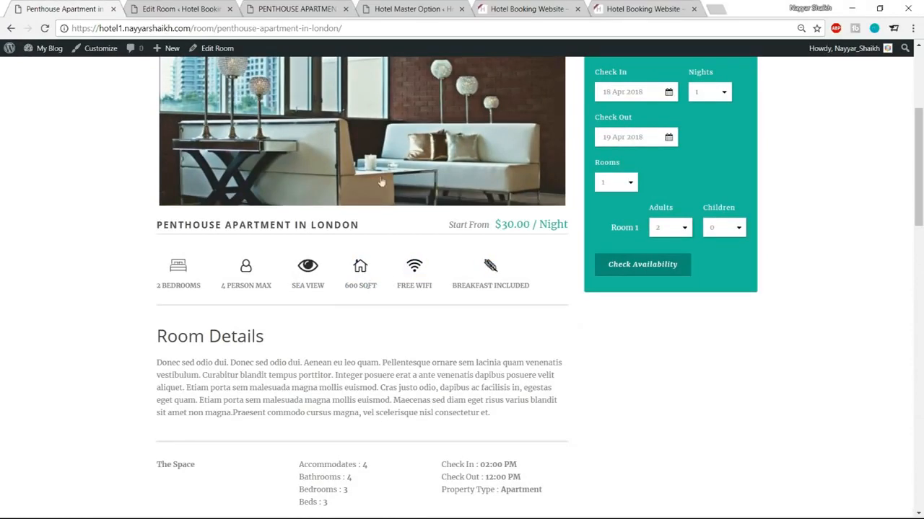
pyautogui.click(193, 9)
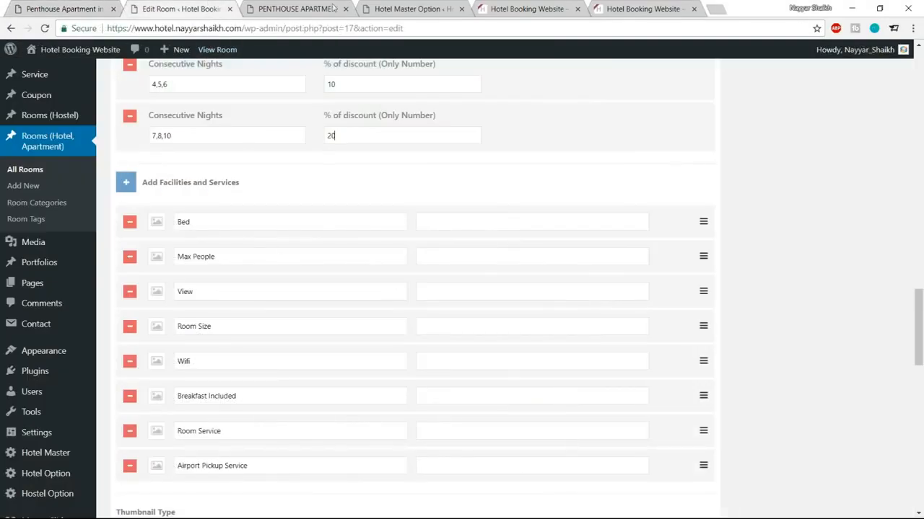
pyautogui.click(72, 8)
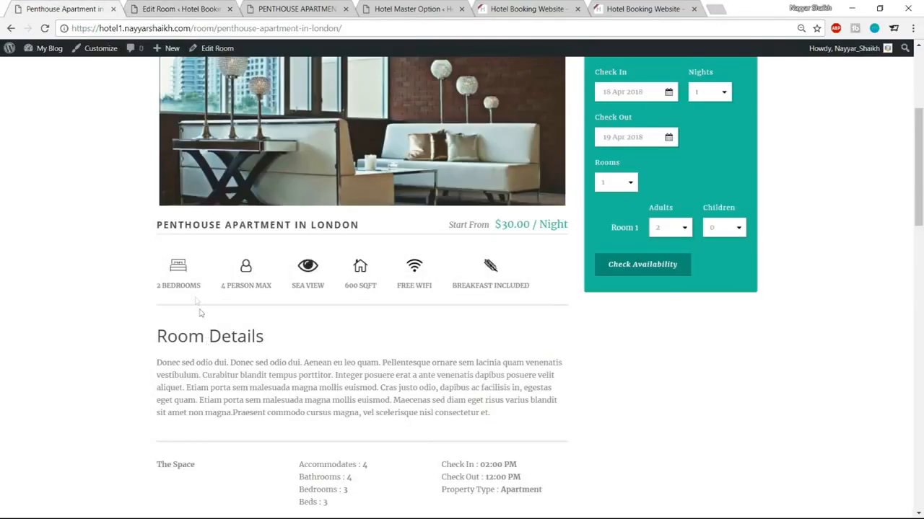
pyautogui.moveTo(157, 285)
pyautogui.mouseDown()
pyautogui.moveTo(205, 291)
pyautogui.moveTo(158, 287)
pyautogui.mouseUp()
# Step: Give Bed a bed icon with value 2 BEDROOMS, and Max People a person icon
pyautogui.click(201, 288)
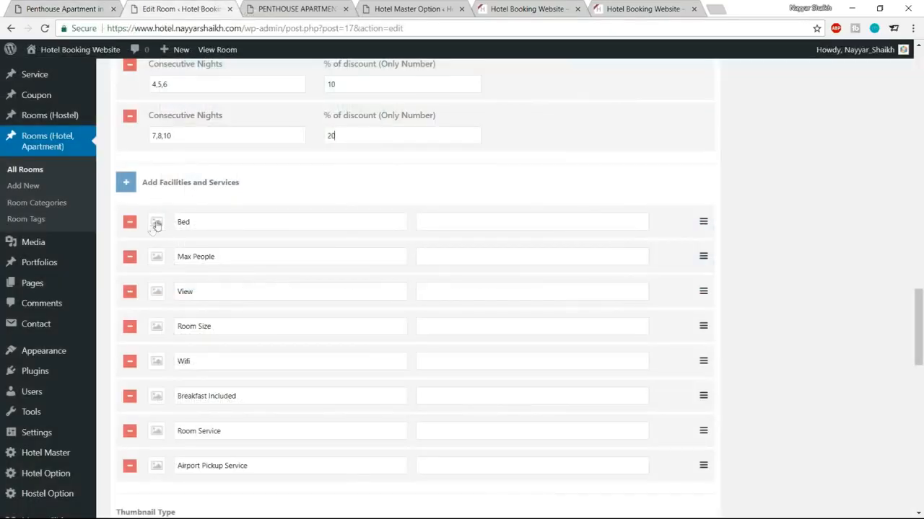
pyautogui.click(157, 223)
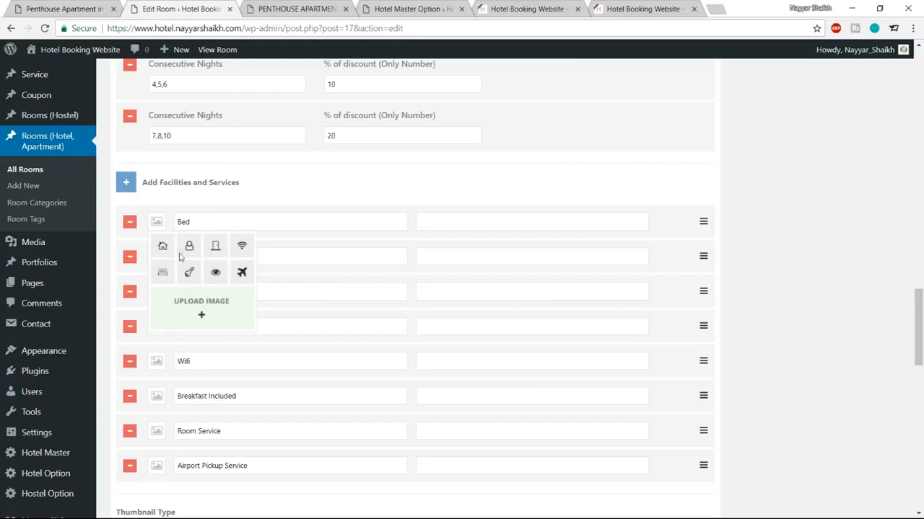
pyautogui.click(161, 272)
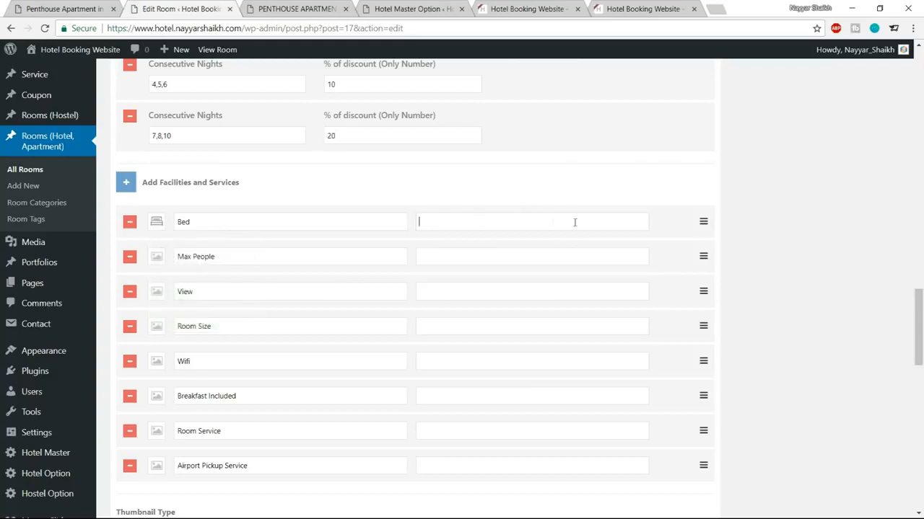
pyautogui.write('2 BEDROOMS')
pyautogui.moveTo(231, 256); pyautogui.dragTo(161, 260)
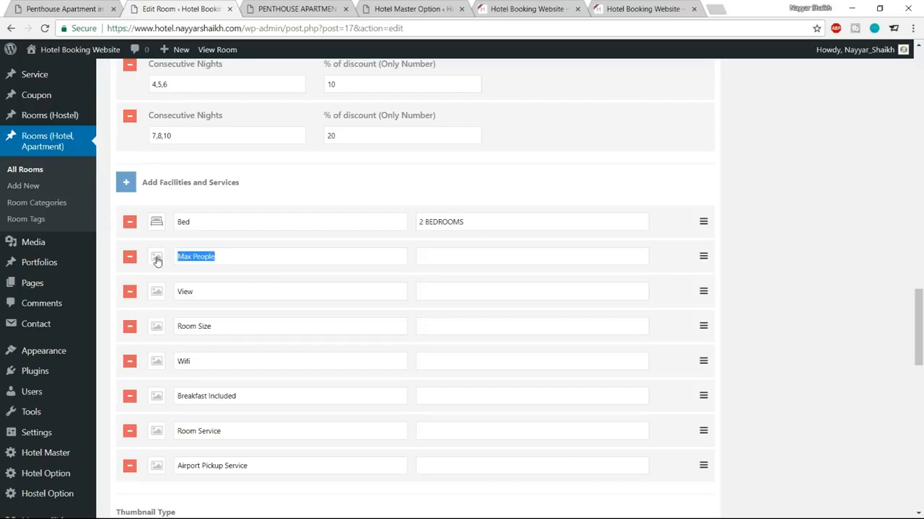
pyautogui.click(157, 261)
pyautogui.click(185, 282)
# Step: Give View an eye icon, Room Size a house icon, and Wifi a wifi icon
pyautogui.click(158, 298)
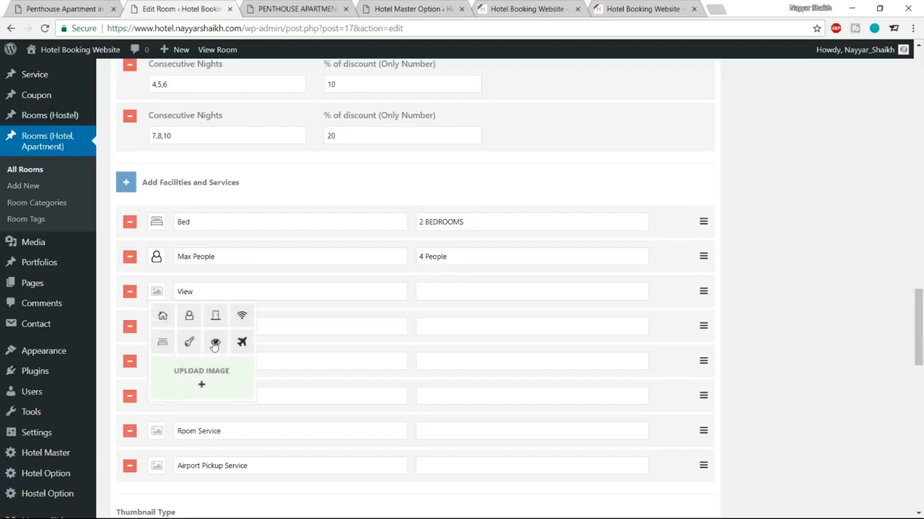
pyautogui.click(215, 343)
pyautogui.click(451, 287)
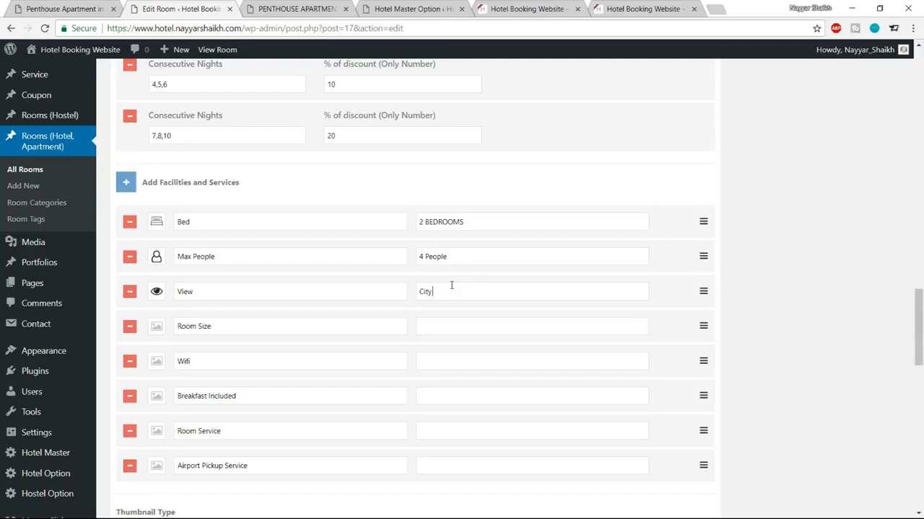
pyautogui.click(160, 332)
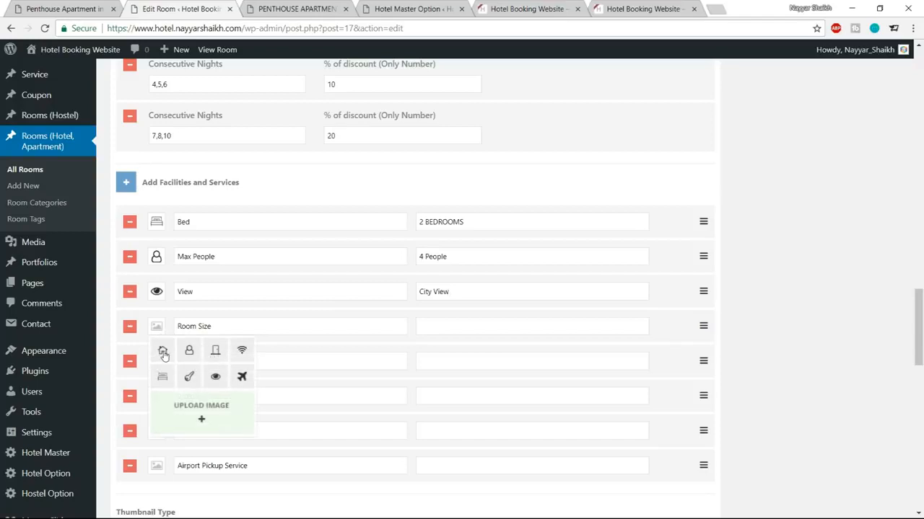
pyautogui.click(164, 352)
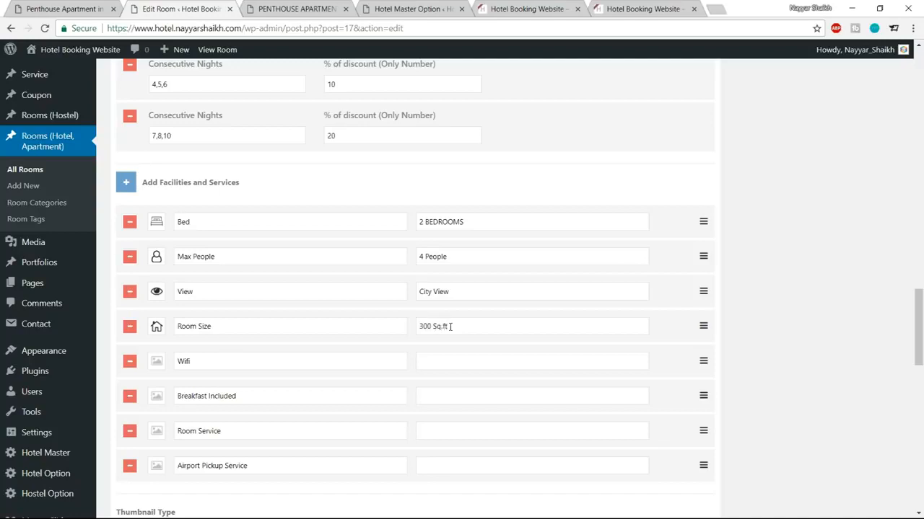
pyautogui.click(158, 361)
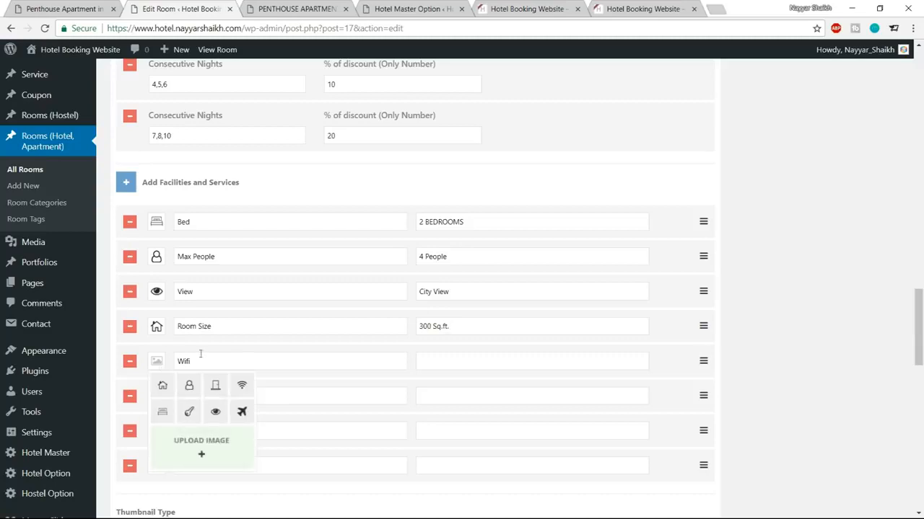
pyautogui.scroll(-1, 323, 390)
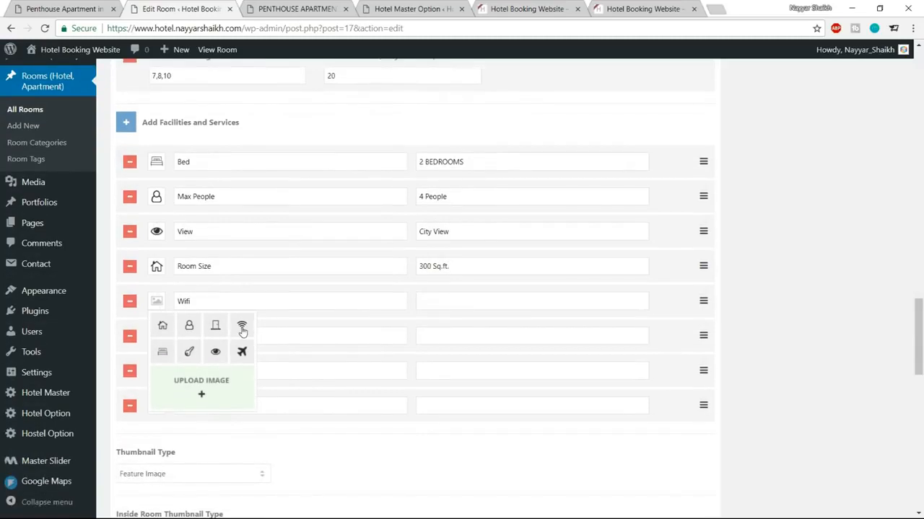
pyautogui.click(242, 327)
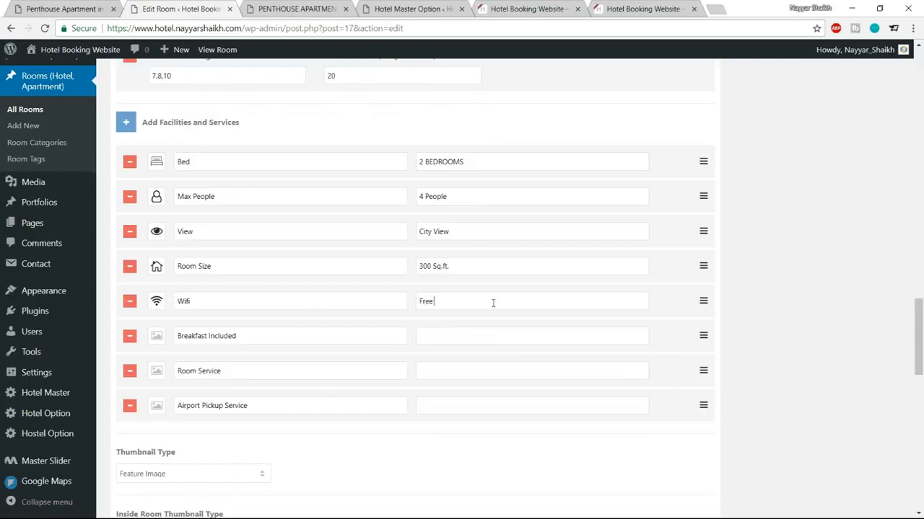
pyautogui.click(160, 341)
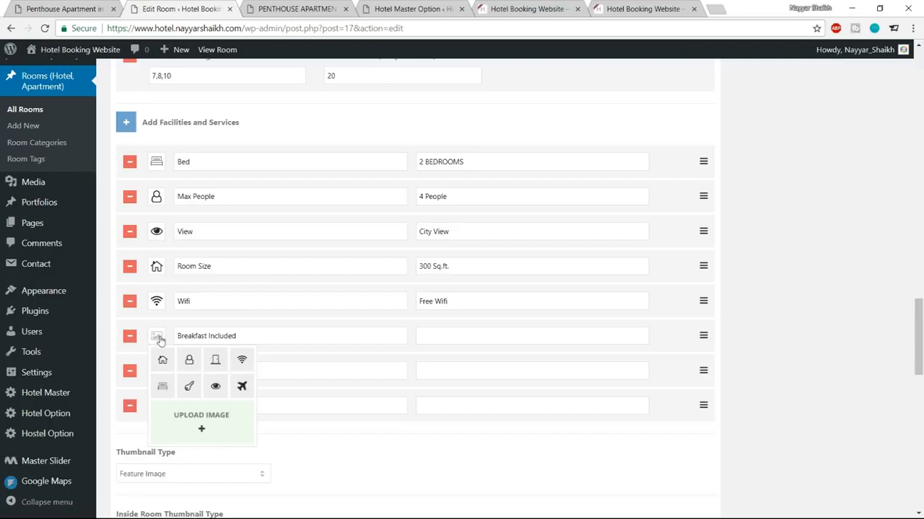
# Step: Open Logomakr in a new tab and dismiss its intro video and tour tips
pyautogui.click(715, 5)
pyautogui.write('logomakr.com')
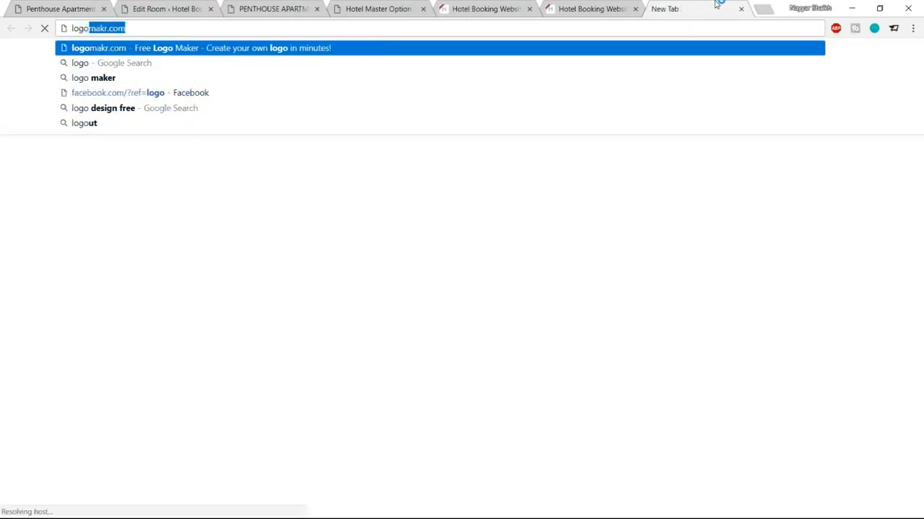
pyautogui.press('Return')
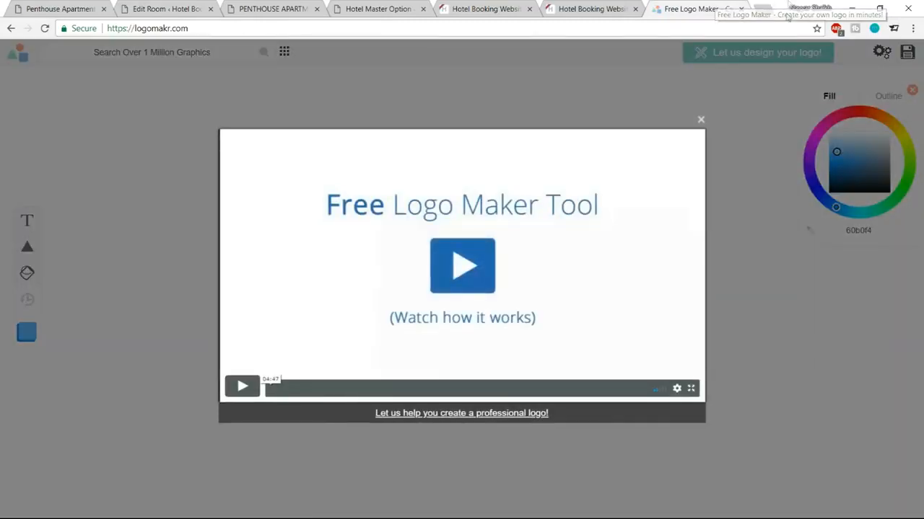
pyautogui.click(701, 119)
pyautogui.click(330, 142)
pyautogui.click(244, 258)
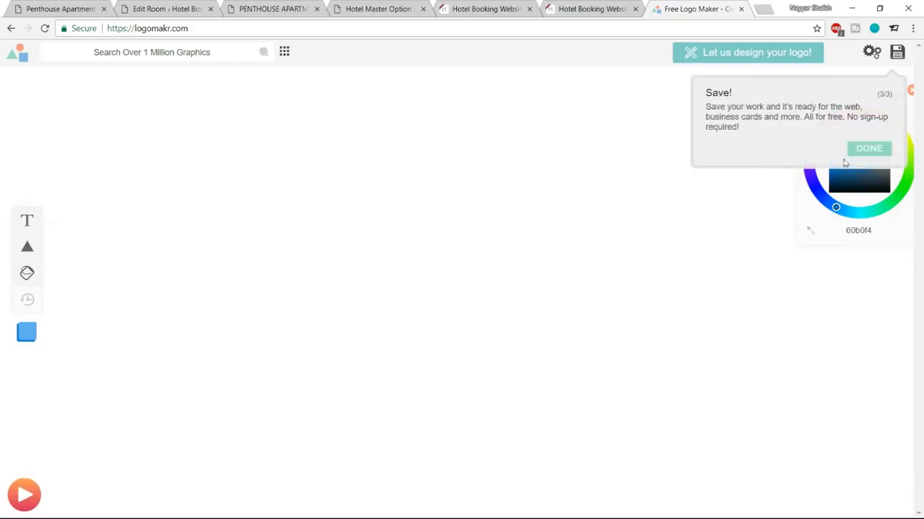
pyautogui.click(859, 151)
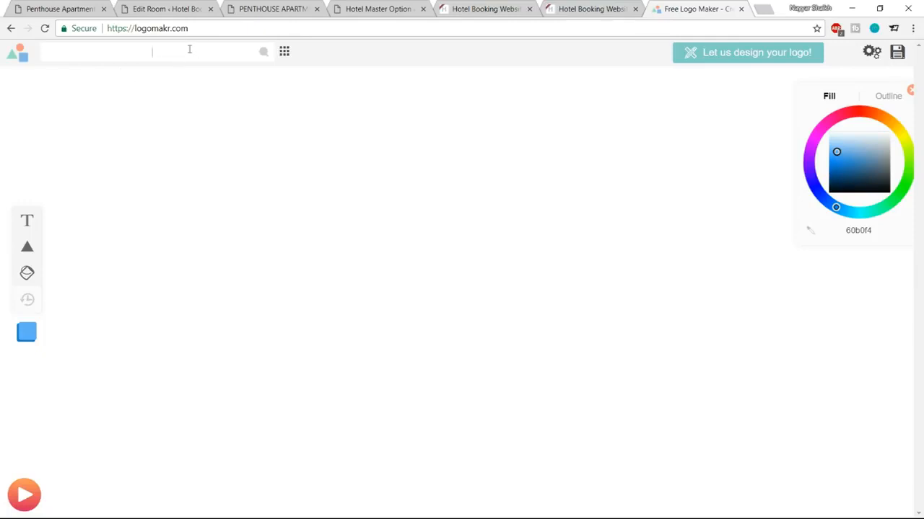
# Step: Search Logomakr for 'breakfast' graphics and scroll through the results
pyautogui.click(146, 57)
pyautogui.write('breakfast')
pyautogui.press('Return')
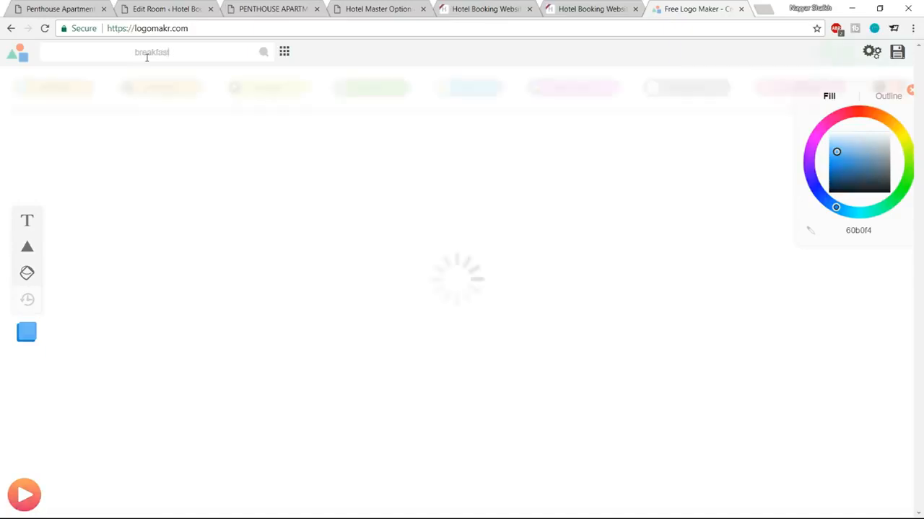
pyautogui.scroll(-9, 791, 288)
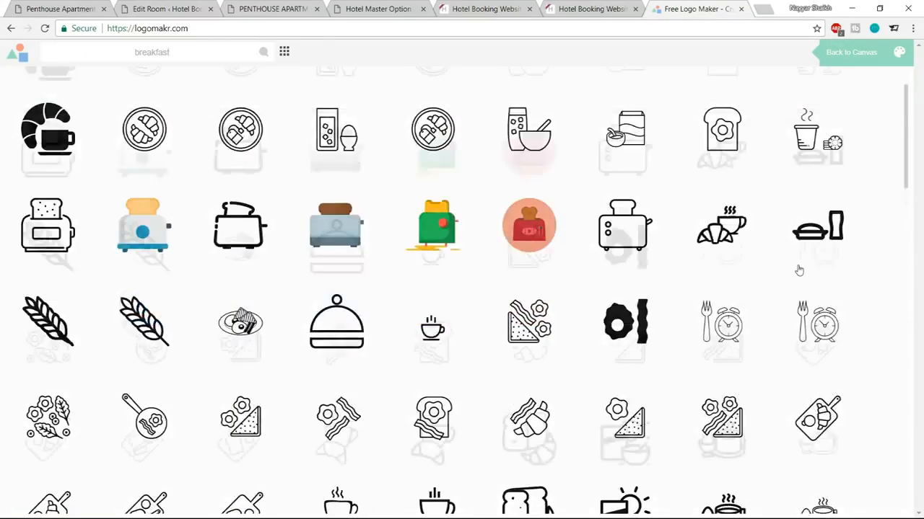
pyautogui.scroll(-2, 791, 293)
pyautogui.scroll(6, 765, 306)
pyautogui.scroll(3, 762, 300)
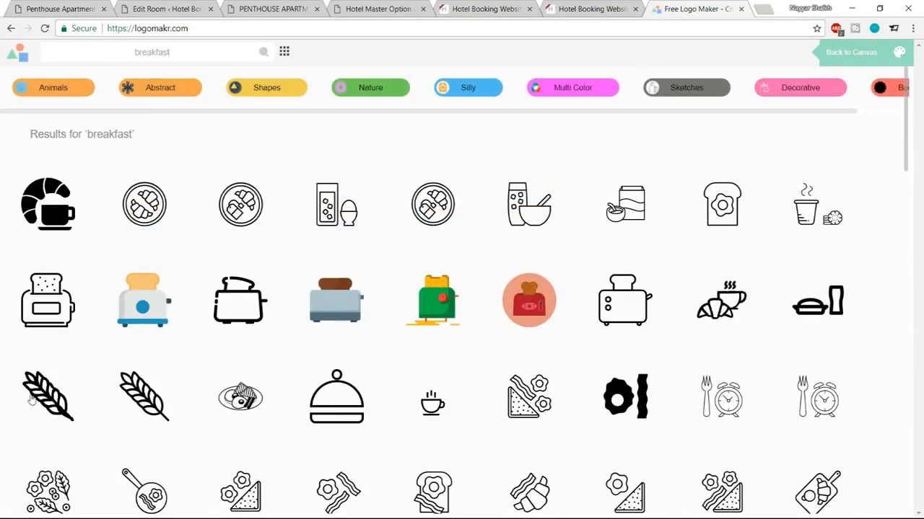
# Step: Drag breakfast icons onto the empty logo canvas and try downloading the logo
pyautogui.click(56, 397)
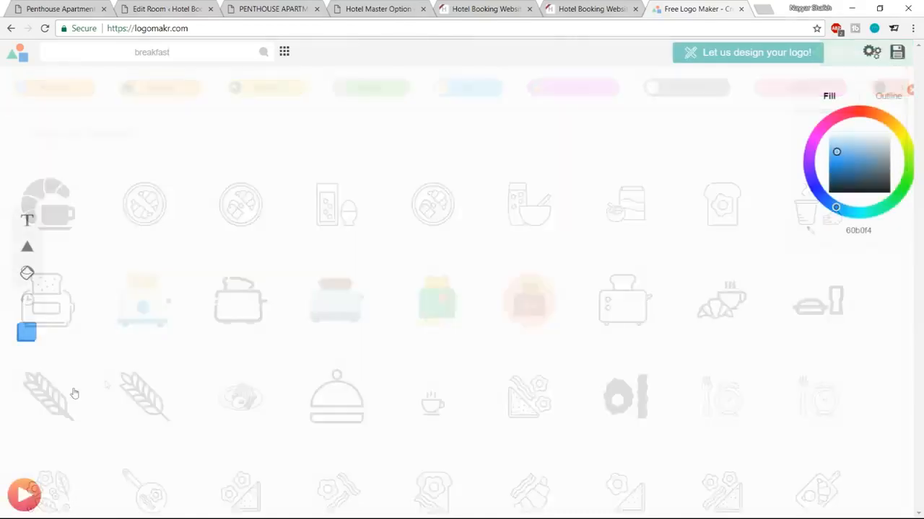
pyautogui.moveTo(539, 228); pyautogui.dragTo(302, 219)
pyautogui.moveTo(274, 183); pyautogui.dragTo(540, 349)
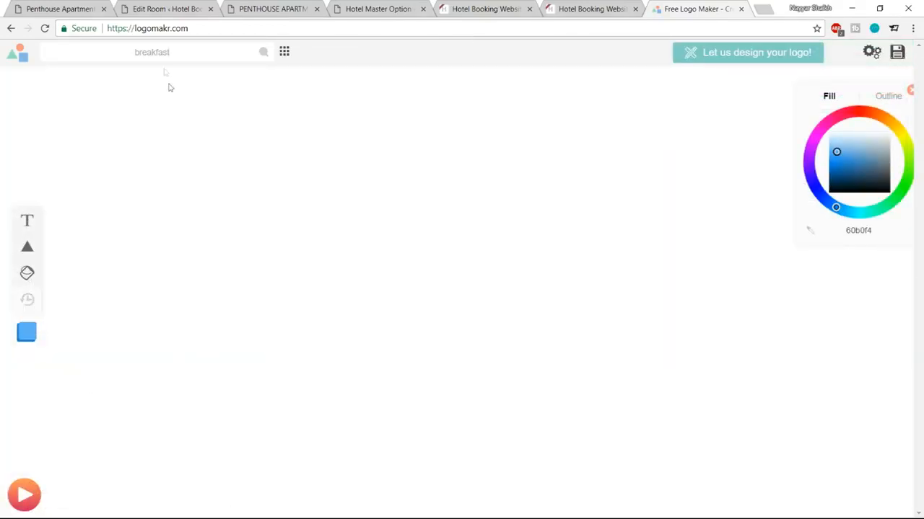
pyautogui.click(263, 59)
pyautogui.click(46, 217)
pyautogui.moveTo(232, 153); pyautogui.dragTo(625, 421)
pyautogui.moveTo(666, 383); pyautogui.dragTo(282, 136)
pyautogui.moveTo(346, 196); pyautogui.dragTo(646, 460)
pyautogui.click(900, 55)
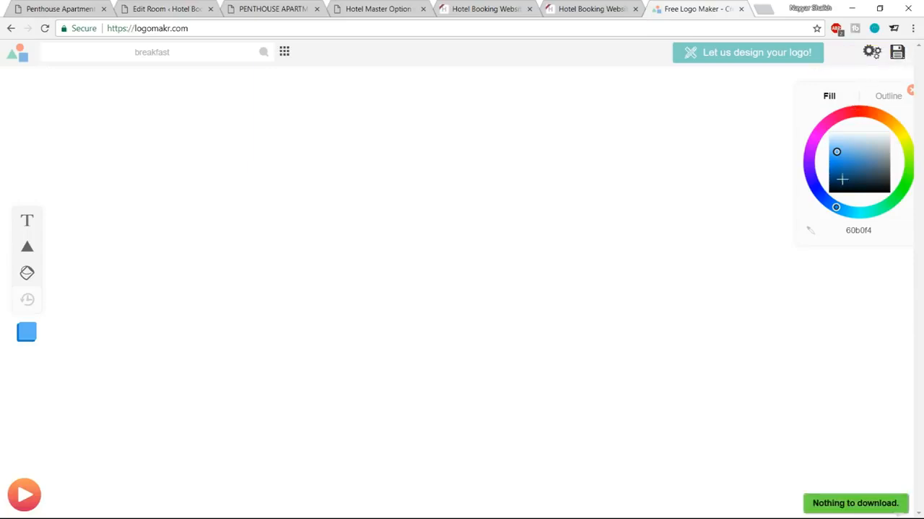
pyautogui.click(269, 56)
pyautogui.click(449, 312)
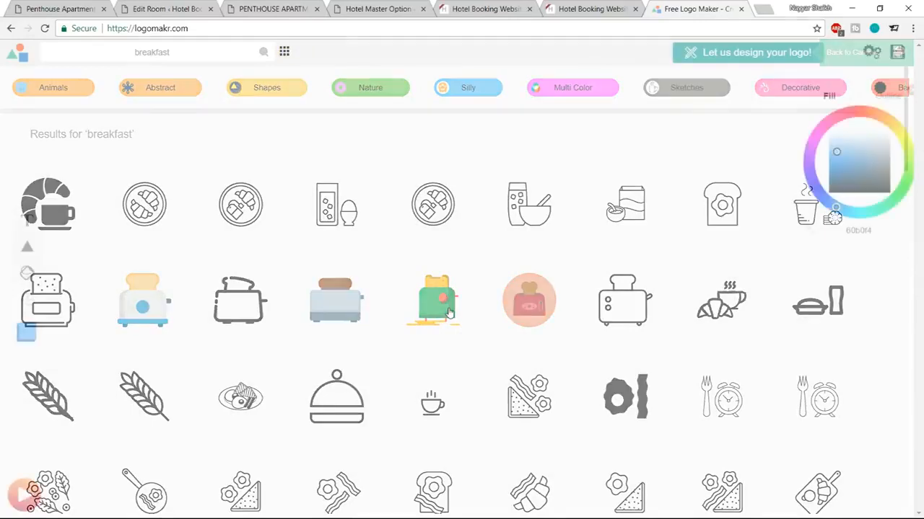
pyautogui.moveTo(264, 204); pyautogui.dragTo(600, 445)
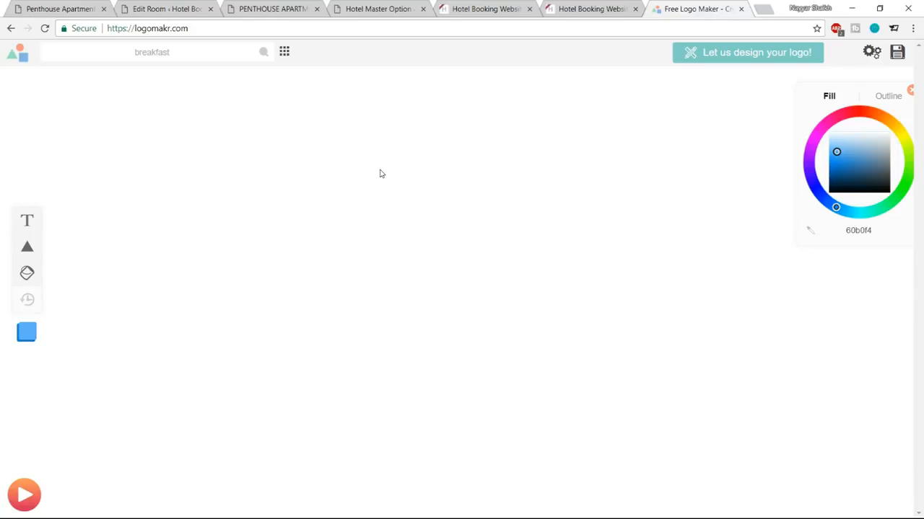
# Step: Watch the Overview help video up to the finished pirate logo, then close it and the Logomakr tab
pyautogui.click(26, 495)
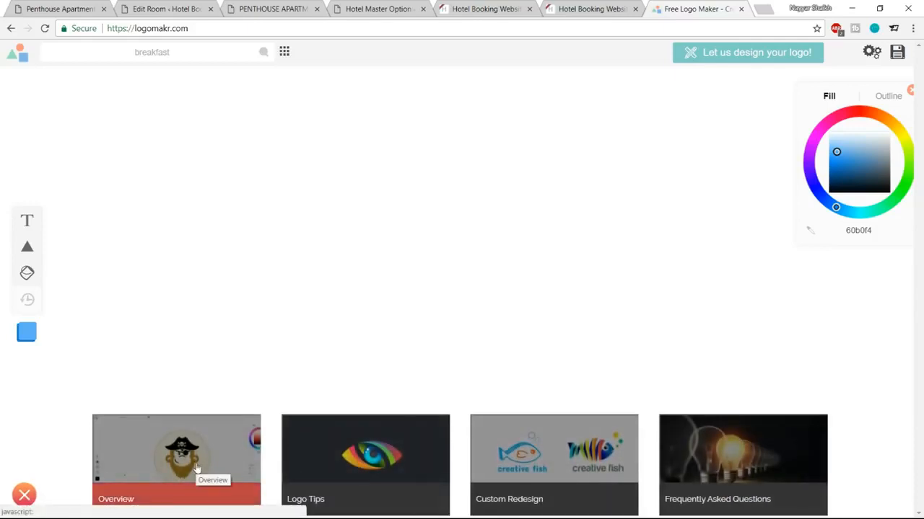
pyautogui.click(193, 473)
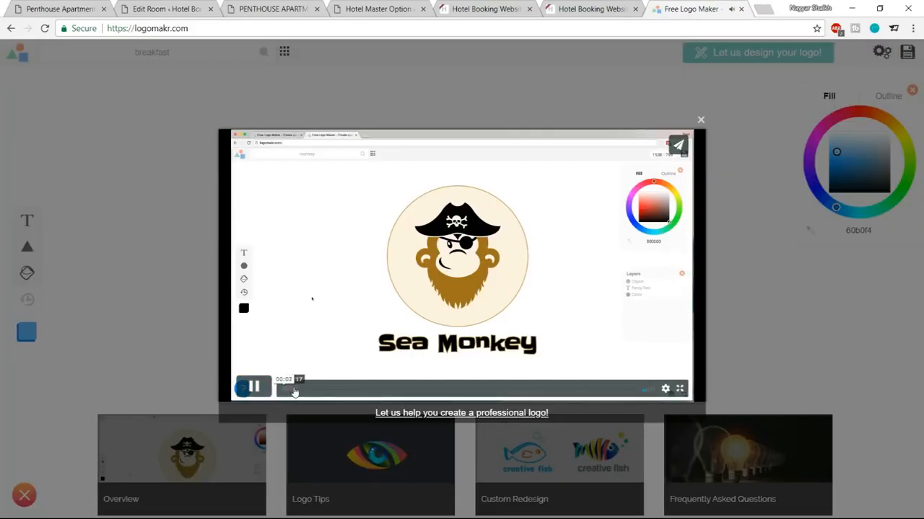
pyautogui.click(301, 390)
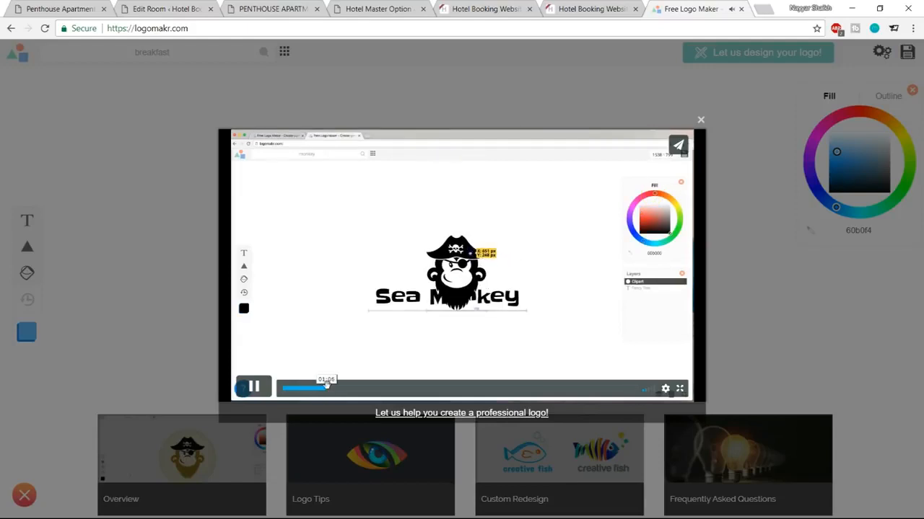
pyautogui.moveTo(326, 383); pyautogui.dragTo(505, 390)
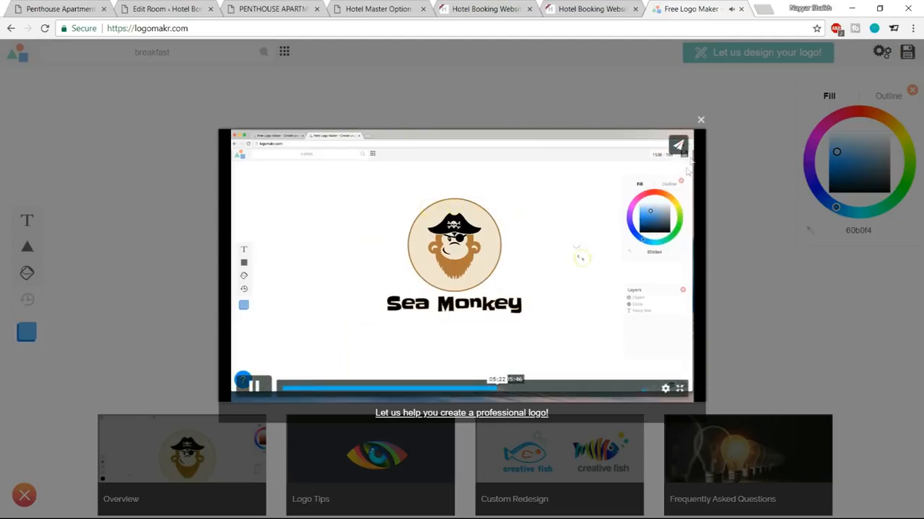
pyautogui.click(700, 121)
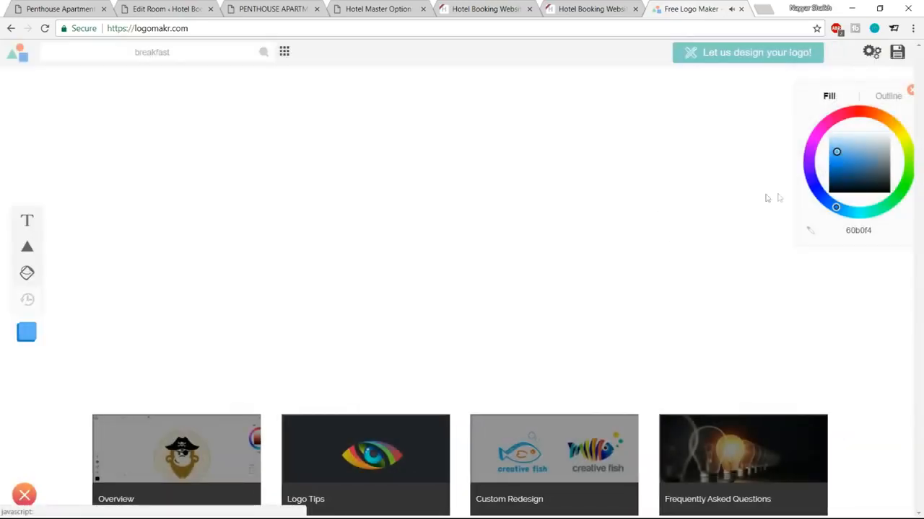
pyautogui.click(740, 10)
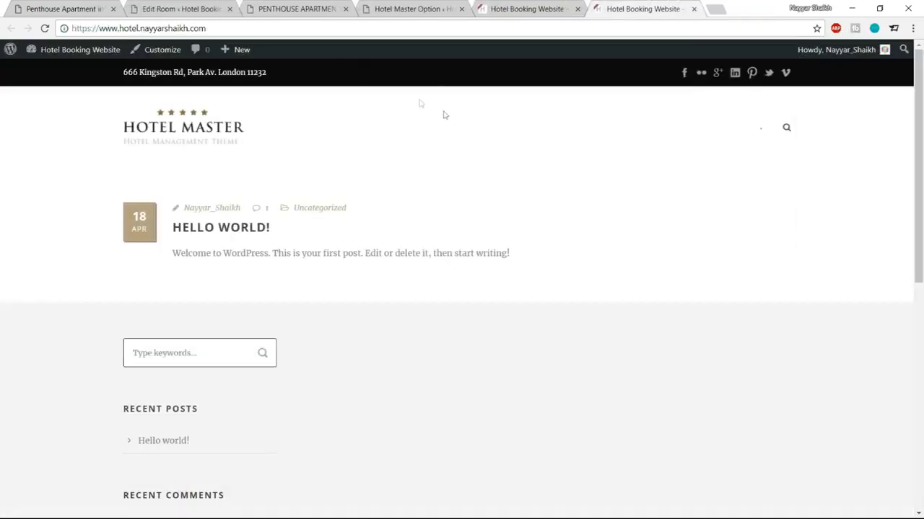
# Step: Remove the Breakfast Included facility row from the Penthouse room
pyautogui.click(401, 6)
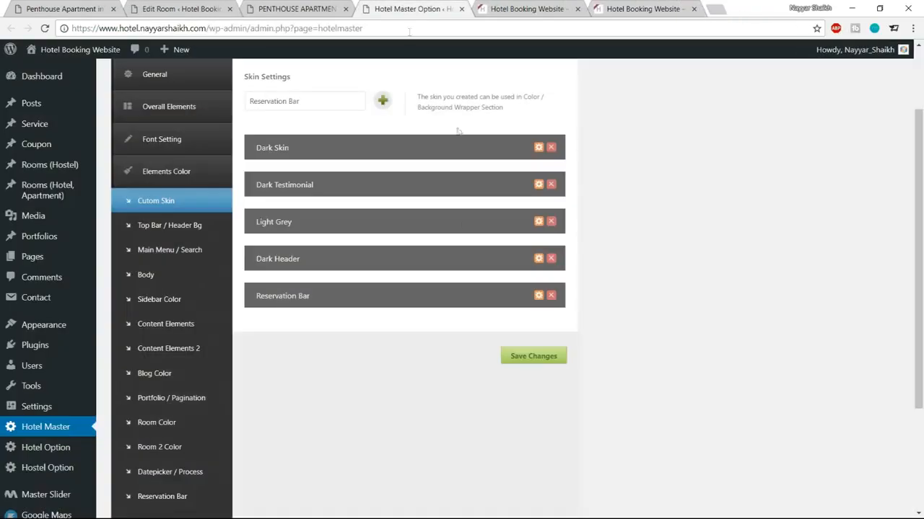
pyautogui.click(195, 6)
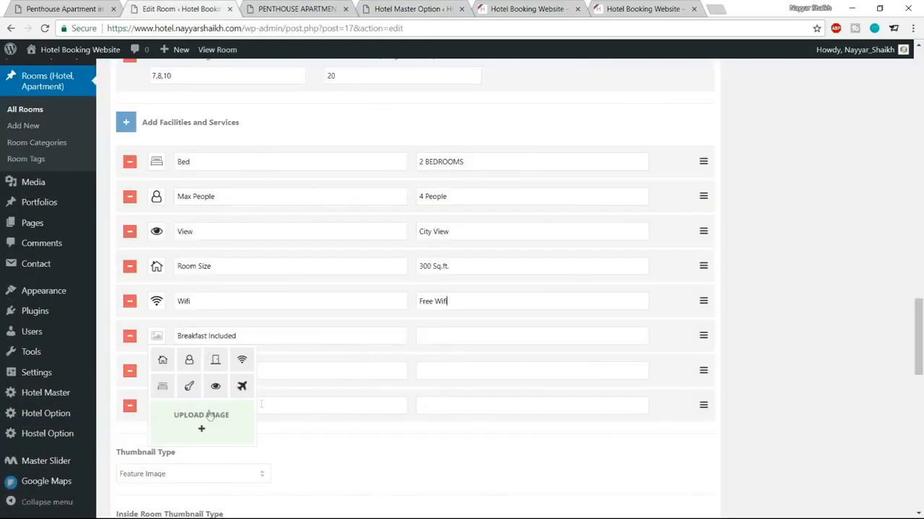
pyautogui.click(106, 7)
pyautogui.click(485, 336)
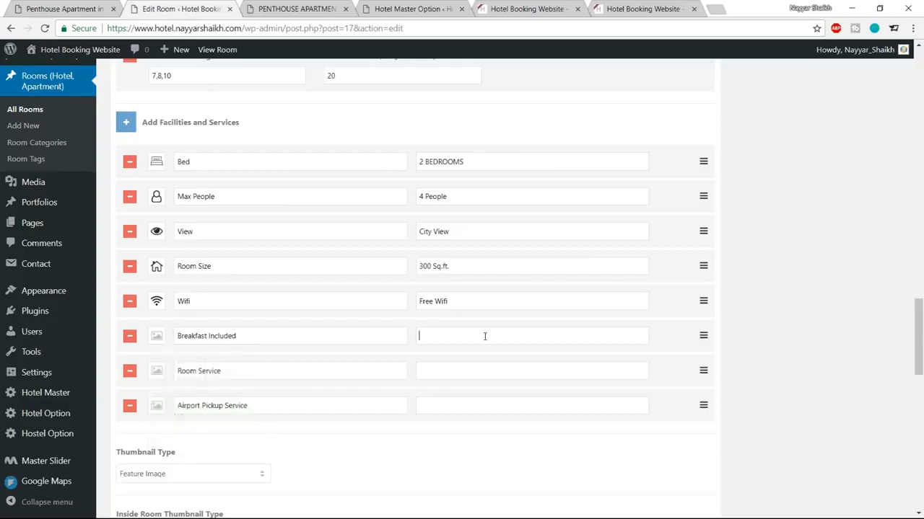
pyautogui.click(130, 341)
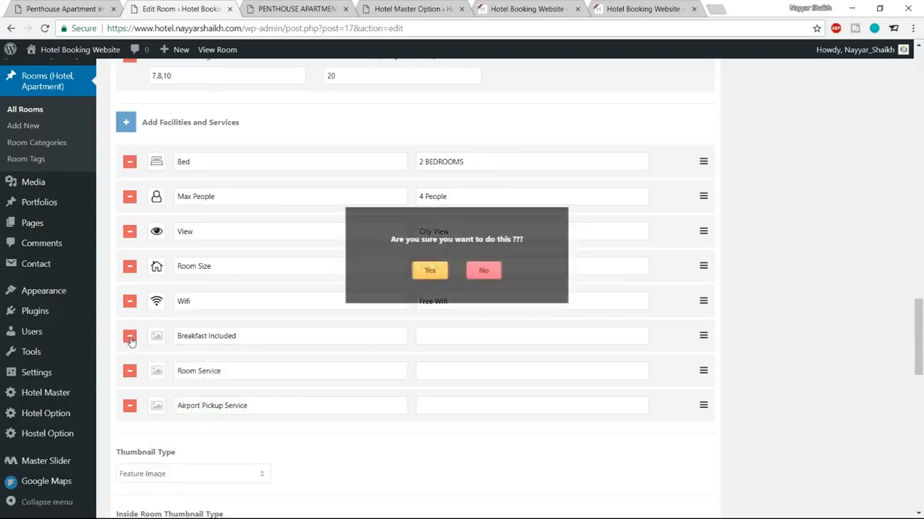
pyautogui.click(429, 272)
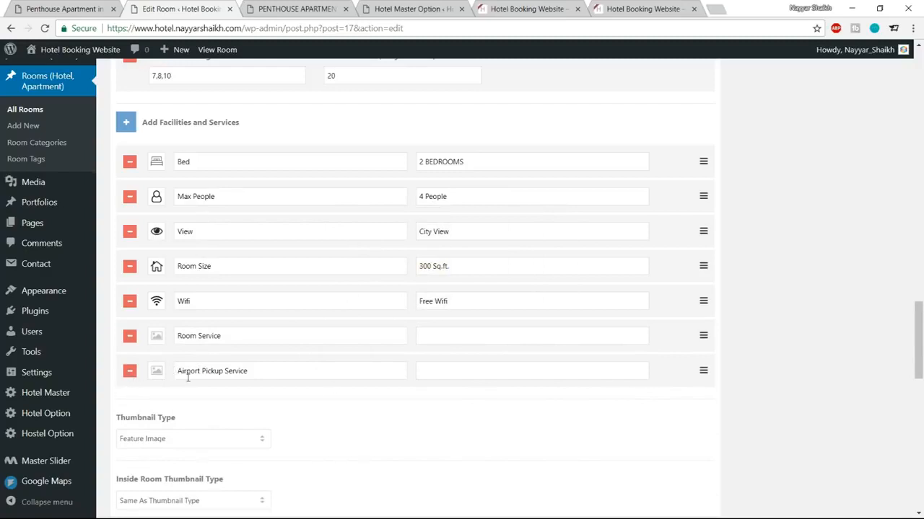
# Step: Give Airport Pickup Service an airplane icon and copy its label into the value field
pyautogui.click(157, 370)
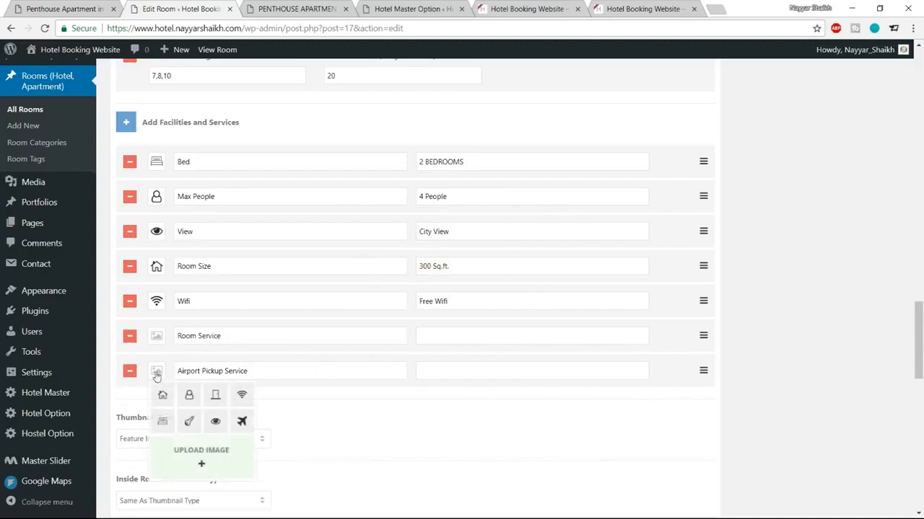
pyautogui.click(241, 423)
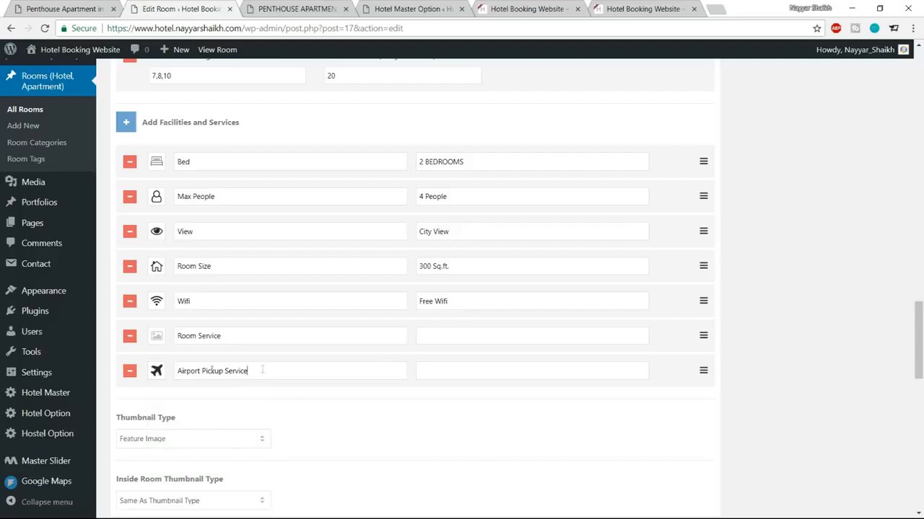
pyautogui.moveTo(262, 370); pyautogui.dragTo(173, 370)
pyautogui.hotkey('ctrl', 'c')
pyautogui.click(493, 370)
pyautogui.hotkey('ctrl', 'v')
# Step: Remove the Room Service facility row
pyautogui.click(129, 336)
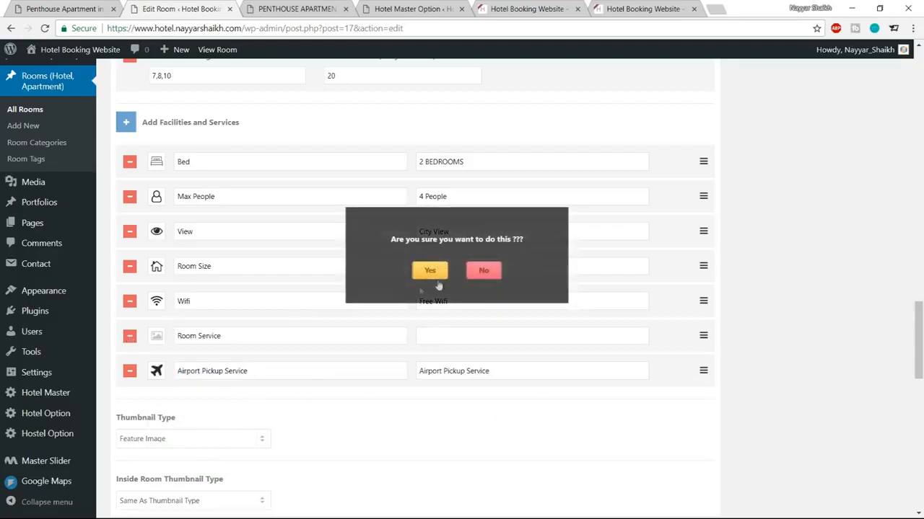
pyautogui.click(430, 271)
pyautogui.scroll(-3, 731, 367)
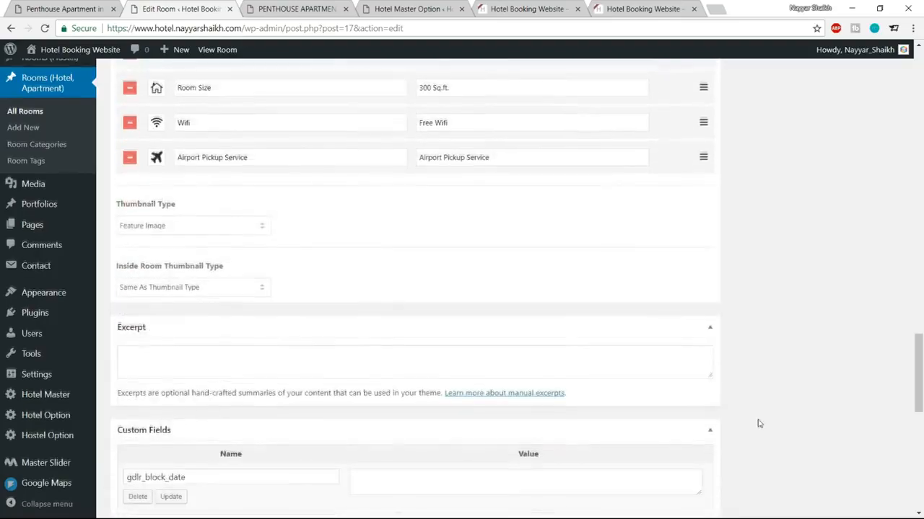
# Step: Update the room and reload the live Penthouse Apartment page
pyautogui.scroll(20, 757, 423)
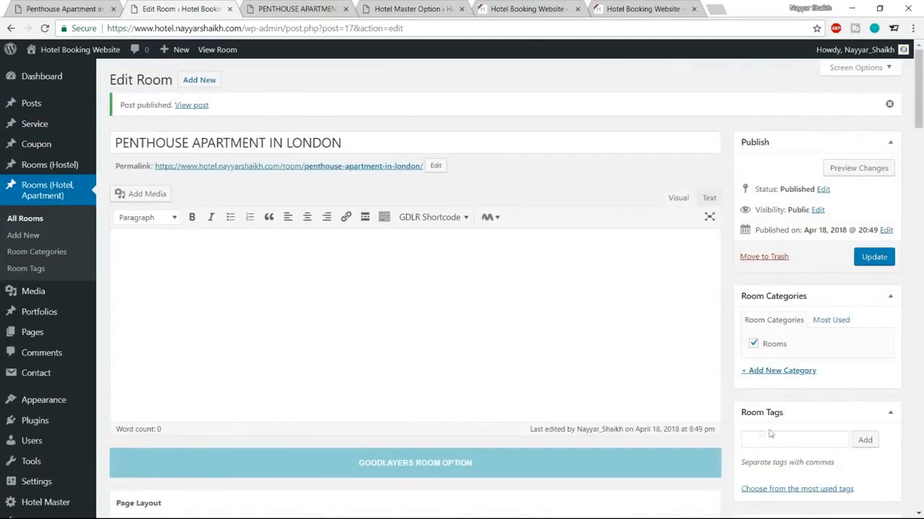
pyautogui.click(874, 257)
pyautogui.click(292, 8)
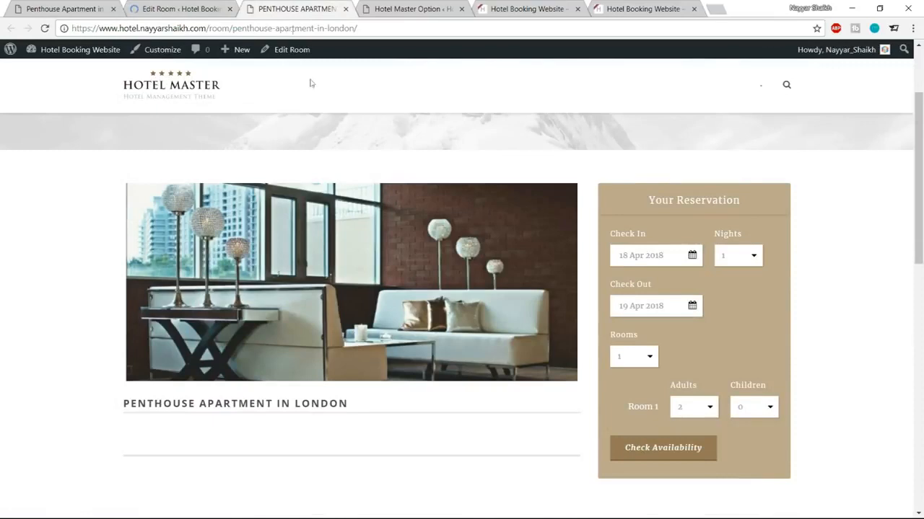
pyautogui.click(44, 29)
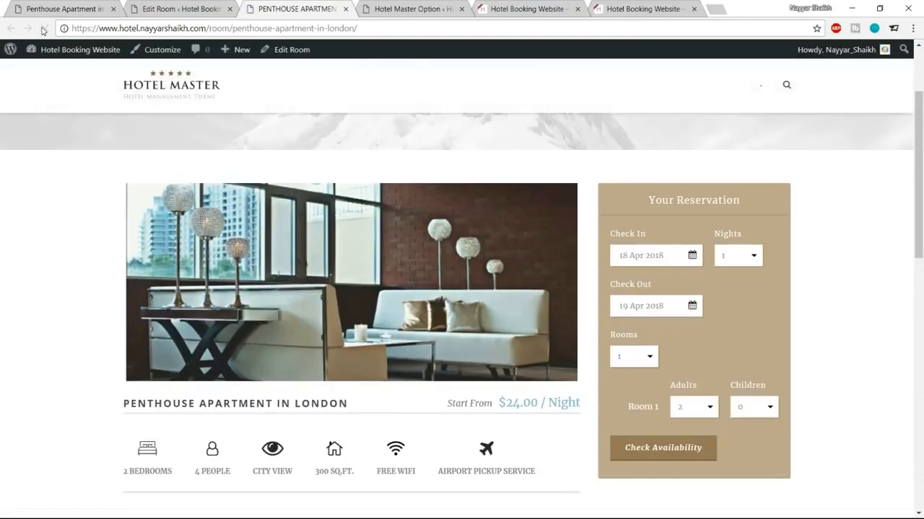
# Step: Inspect the live page's Start From price, room title and amenity row
pyautogui.scroll(-6, 633, 241)
pyautogui.scroll(5, 612, 280)
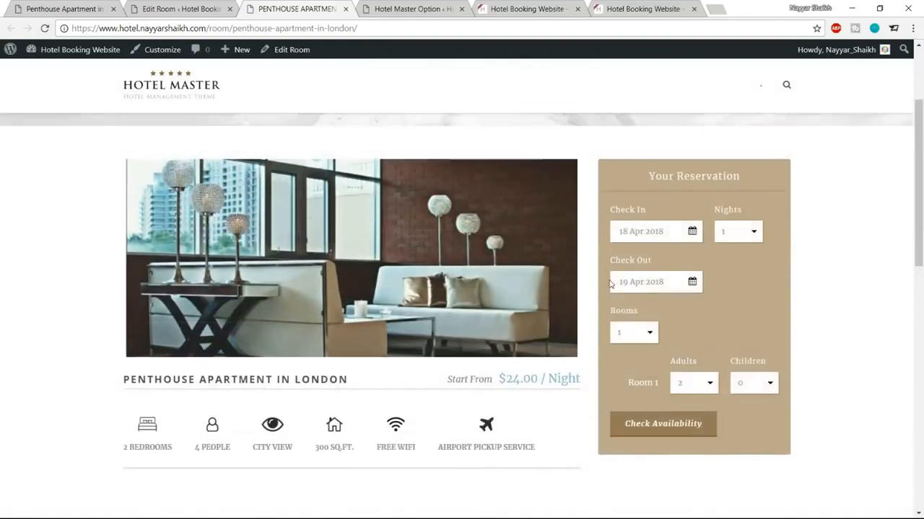
pyautogui.scroll(3, 610, 285)
pyautogui.scroll(-4, 577, 325)
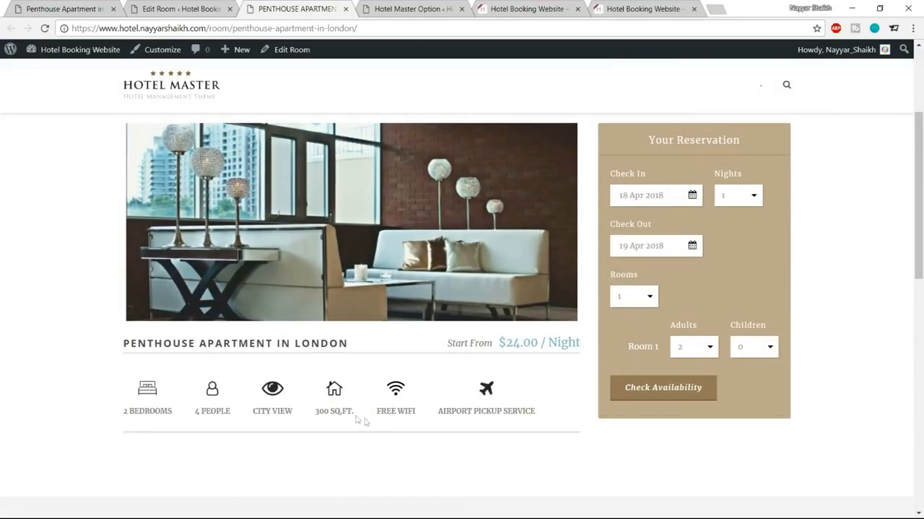
pyautogui.moveTo(446, 350); pyautogui.dragTo(582, 346)
pyautogui.click(580, 346)
pyautogui.moveTo(238, 344); pyautogui.dragTo(361, 344)
pyautogui.click(361, 344)
pyautogui.scroll(-1, 140, 380)
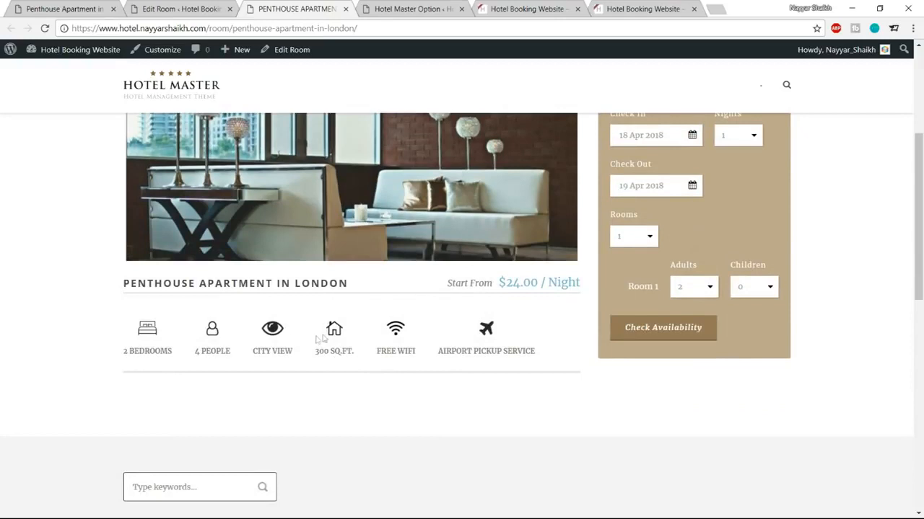
pyautogui.moveTo(128, 286); pyautogui.dragTo(346, 285)
pyautogui.click(346, 285)
# Step: Copy the demo's Room Details heading and paragraph and paste them into the room editor
pyautogui.click(173, 7)
pyautogui.scroll(-15, 618, 291)
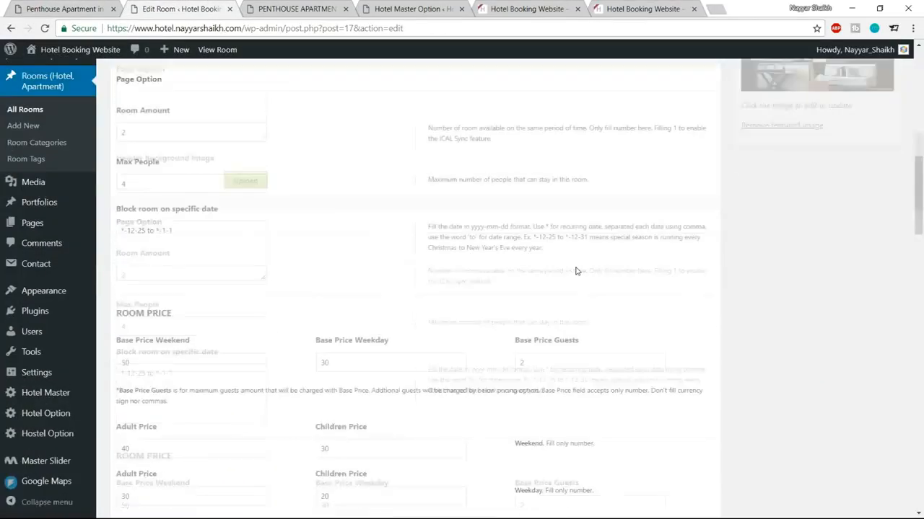
pyautogui.scroll(-15, 618, 290)
pyautogui.scroll(15, 642, 332)
pyautogui.scroll(20, 641, 332)
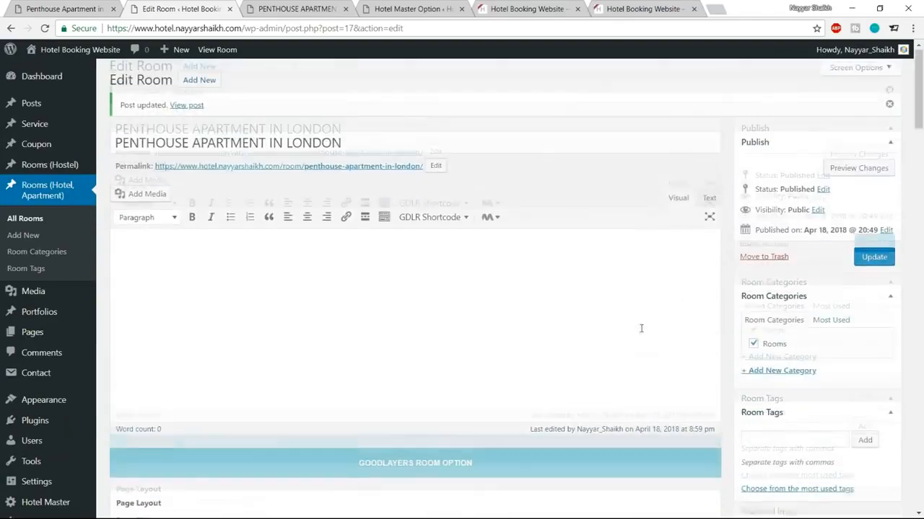
pyautogui.click(40, 6)
pyautogui.scroll(-3, 413, 242)
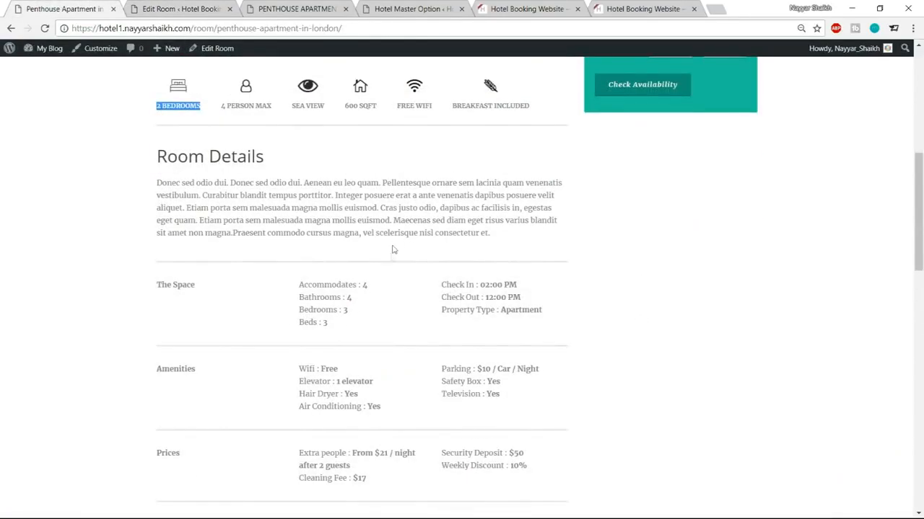
pyautogui.moveTo(156, 160); pyautogui.dragTo(511, 236)
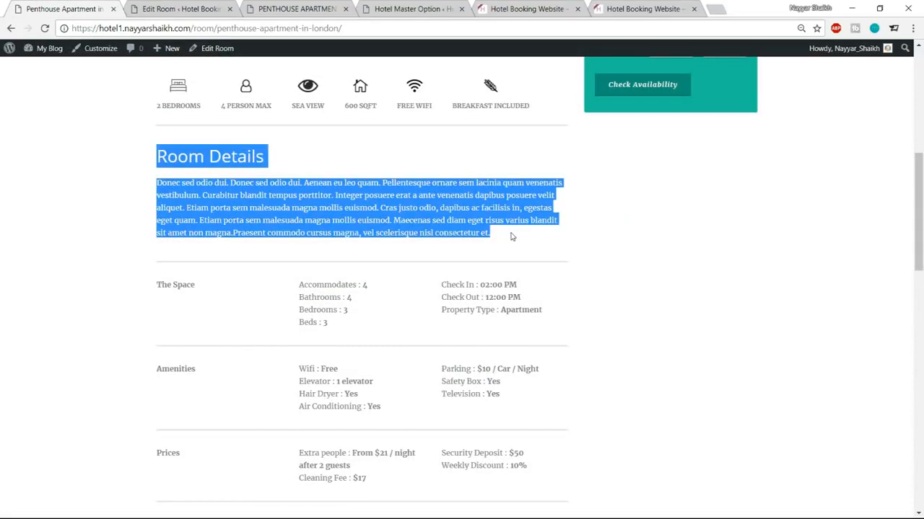
pyautogui.click(225, 10)
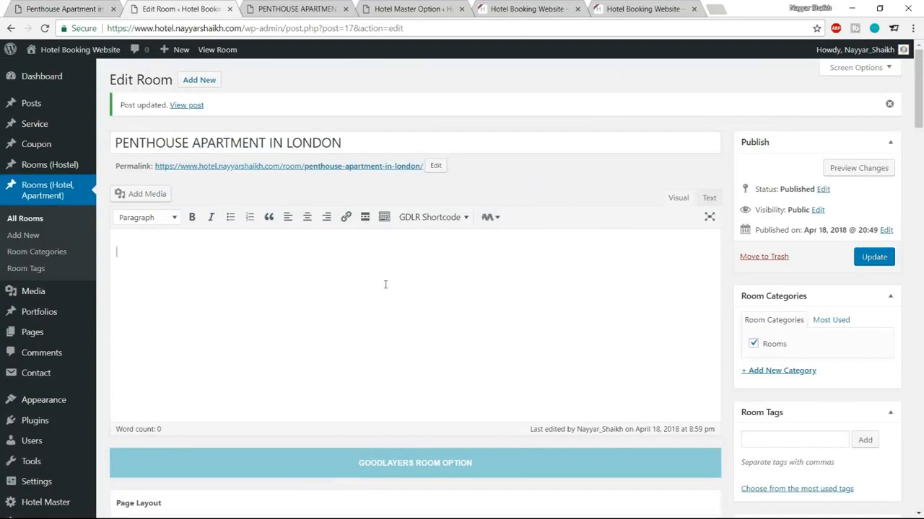
pyautogui.hotkey('ctrl', 'v')
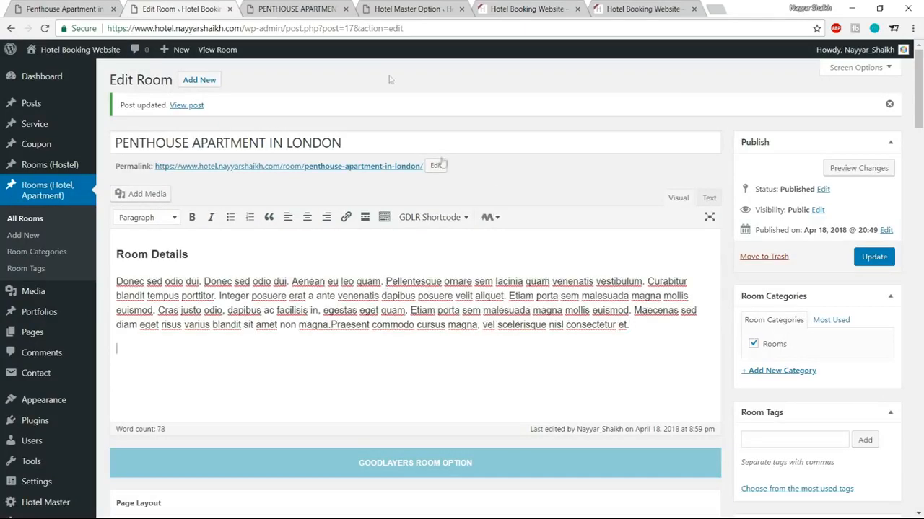
# Step: Compare the pasted Room Details content against the demo room page
pyautogui.click(87, 10)
pyautogui.scroll(-1, 285, 271)
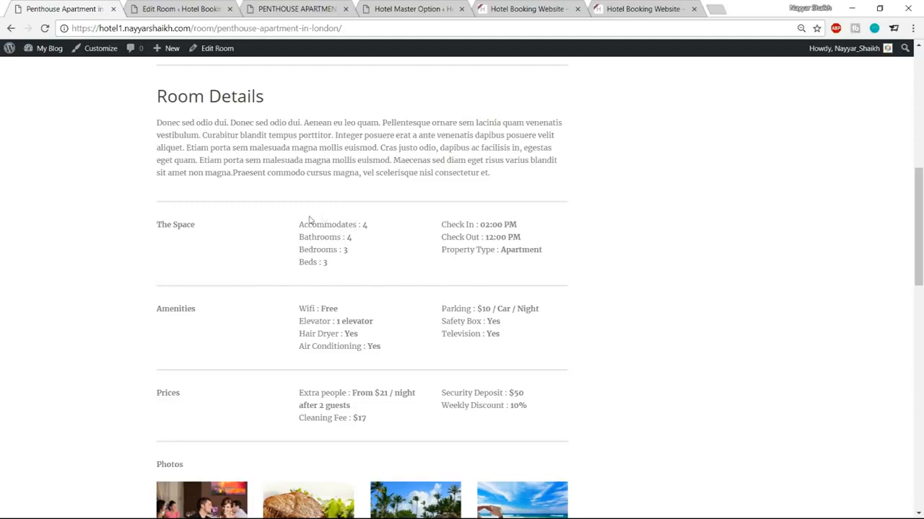
pyautogui.click(174, 9)
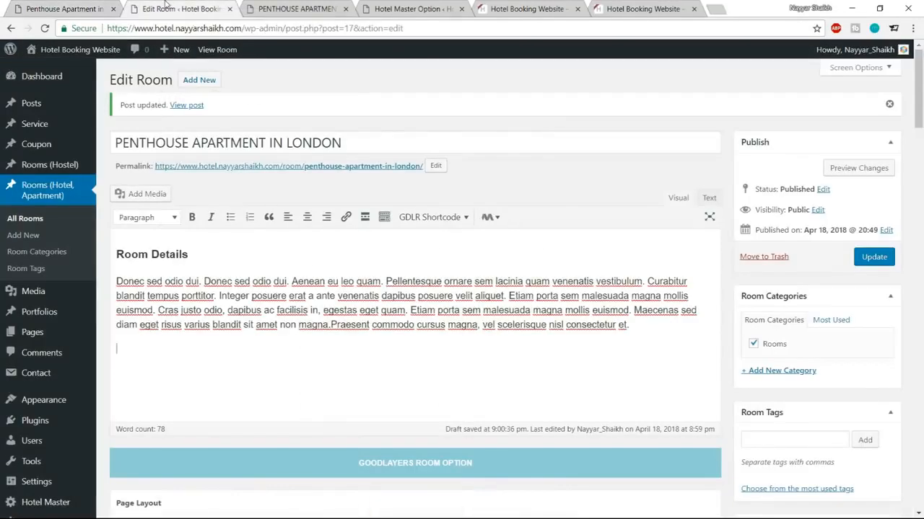
pyautogui.click(18, 6)
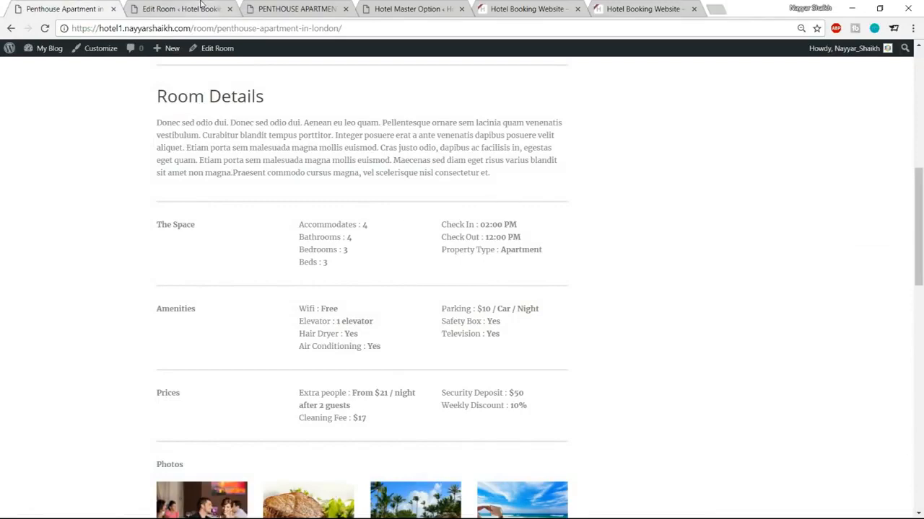
pyautogui.hotkey('ctrl', 'Tab')
pyautogui.scroll(-1, 517, 246)
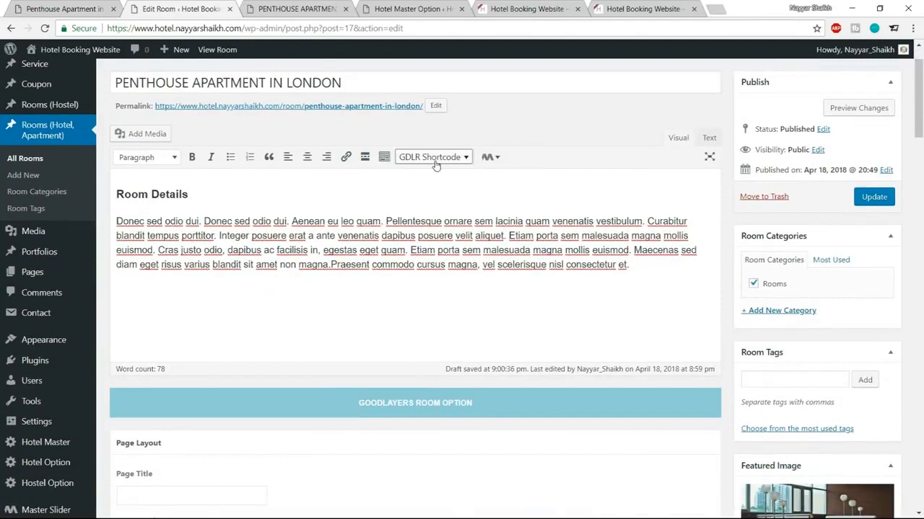
# Step: Insert a GDLR Divider shortcode below the Room Details paragraph and update the room
pyautogui.click(436, 160)
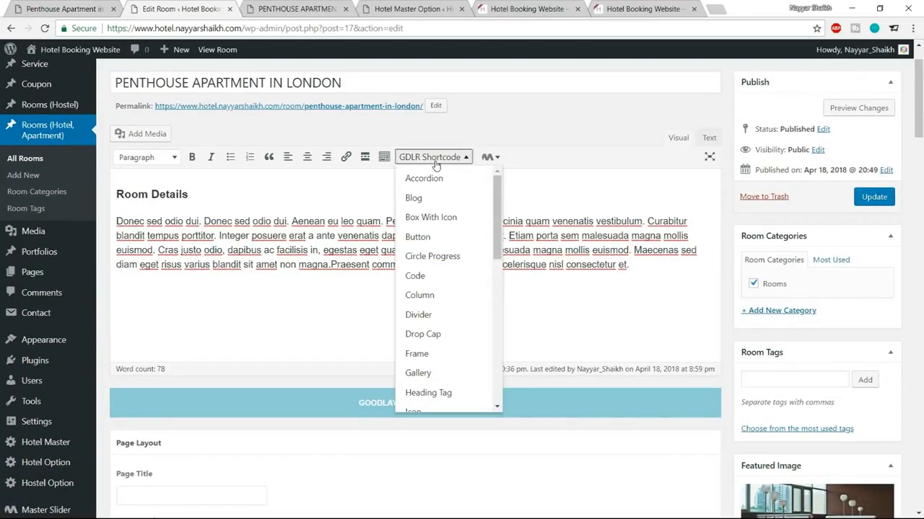
pyautogui.scroll(-1, 440, 311)
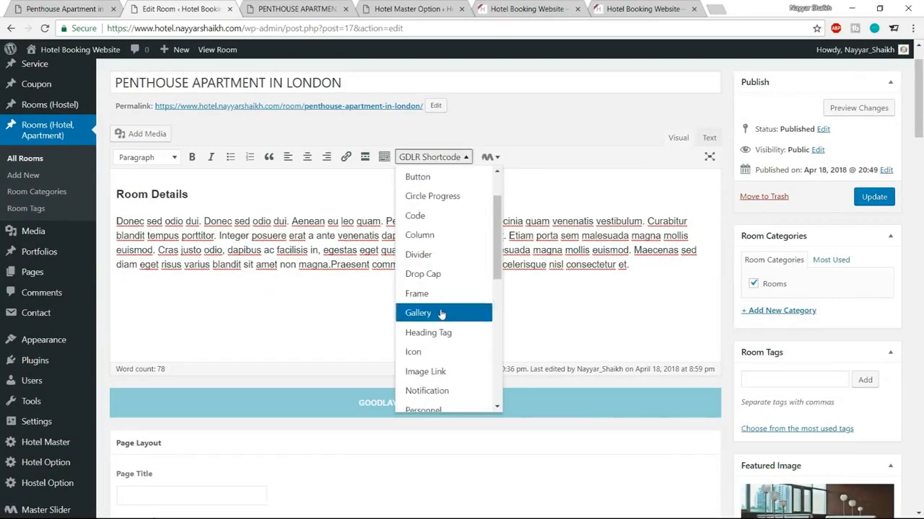
pyautogui.click(432, 255)
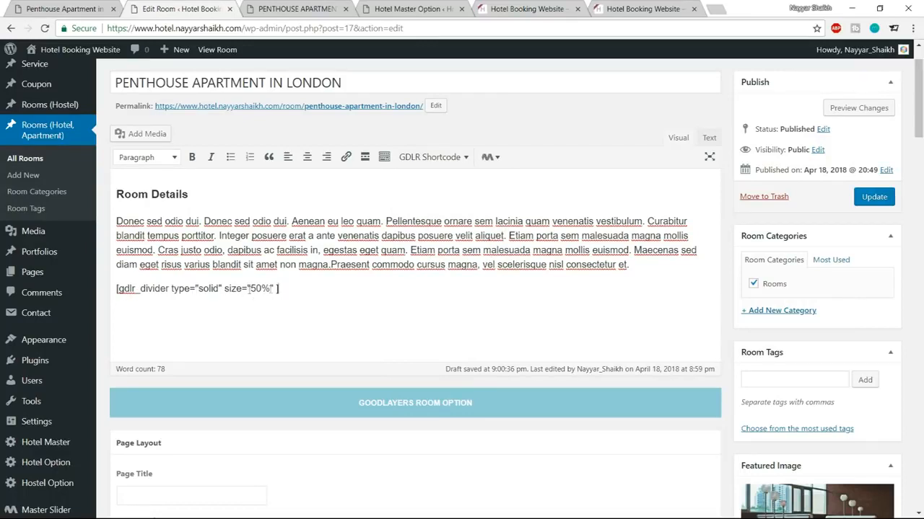
pyautogui.click(873, 197)
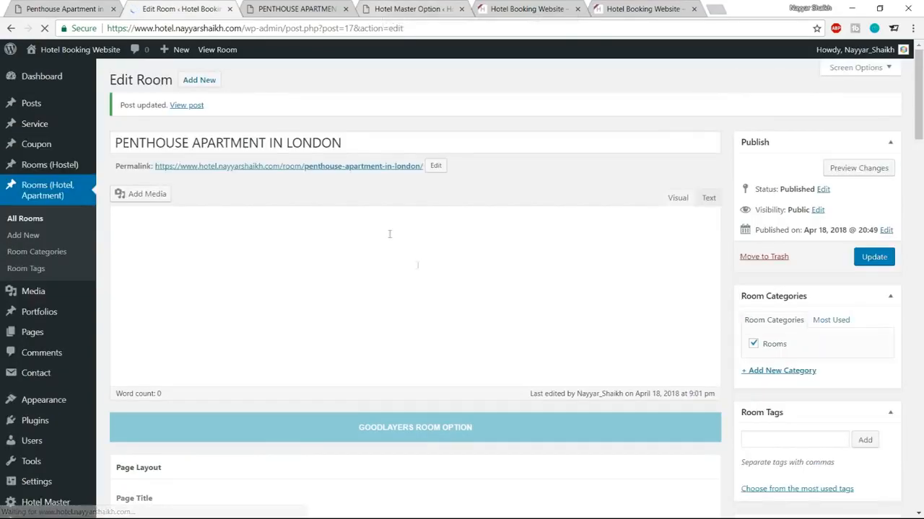
# Step: Reload the live Penthouse page to check the divider and compare it with the demo
pyautogui.click(296, 9)
pyautogui.click(44, 28)
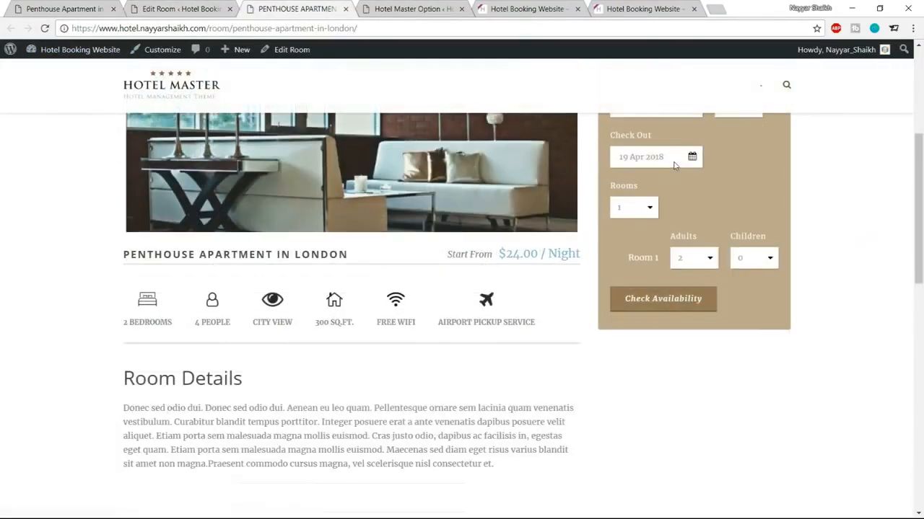
pyautogui.scroll(-3, 672, 169)
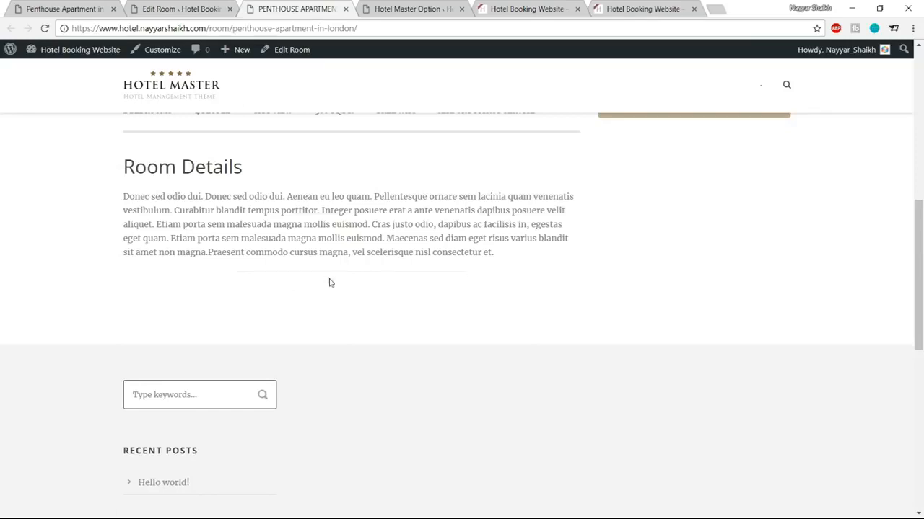
pyautogui.click(72, 7)
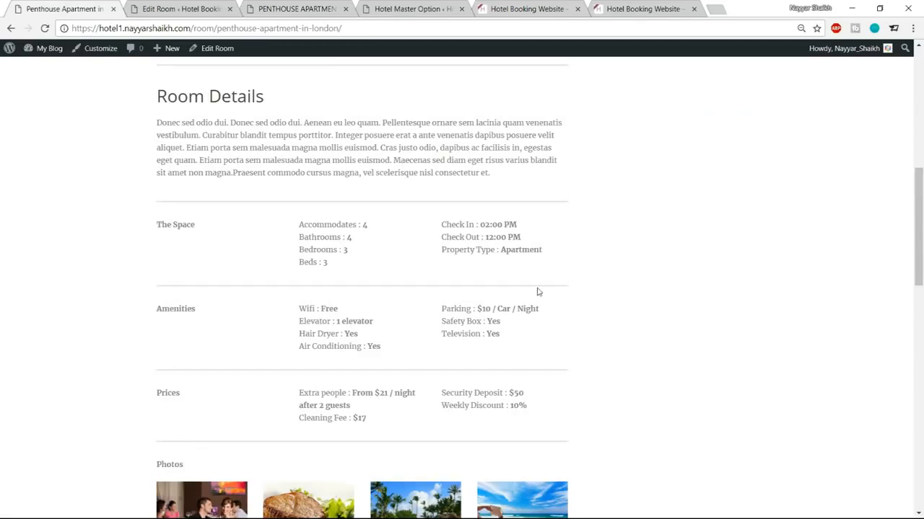
# Step: Change the divider shortcode to type 'thick' and size '100%', update, and view the live page
pyautogui.click(181, 9)
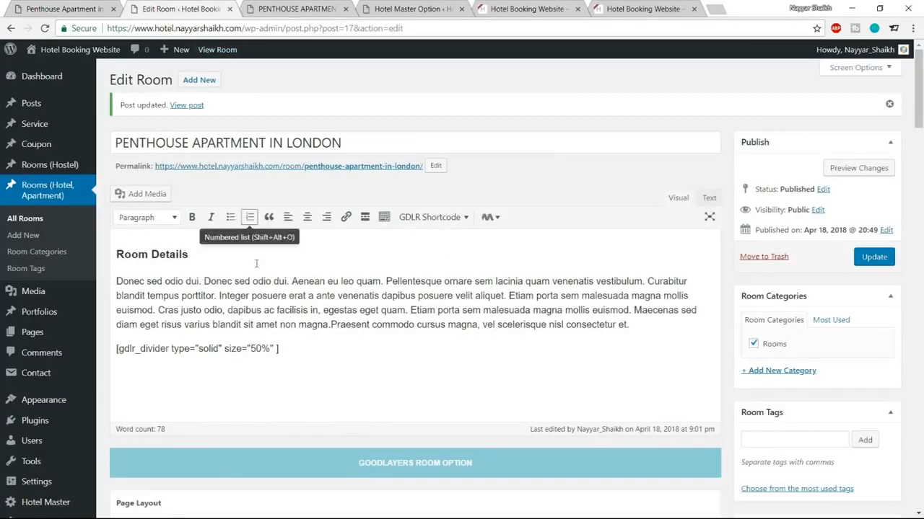
pyautogui.scroll(-1, 277, 308)
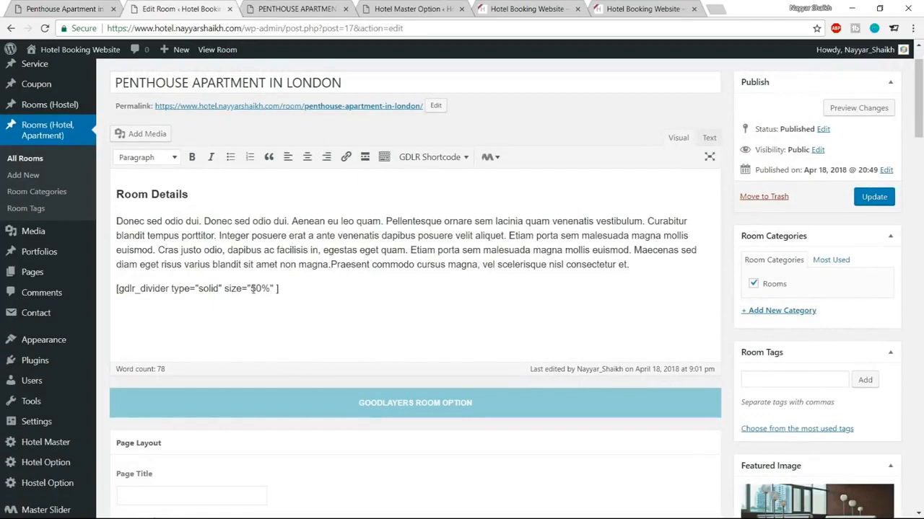
pyautogui.moveTo(253, 289); pyautogui.dragTo(262, 289)
pyautogui.write('100')
pyautogui.moveTo(202, 289); pyautogui.dragTo(221, 288)
pyautogui.write('thick')
pyautogui.click(862, 202)
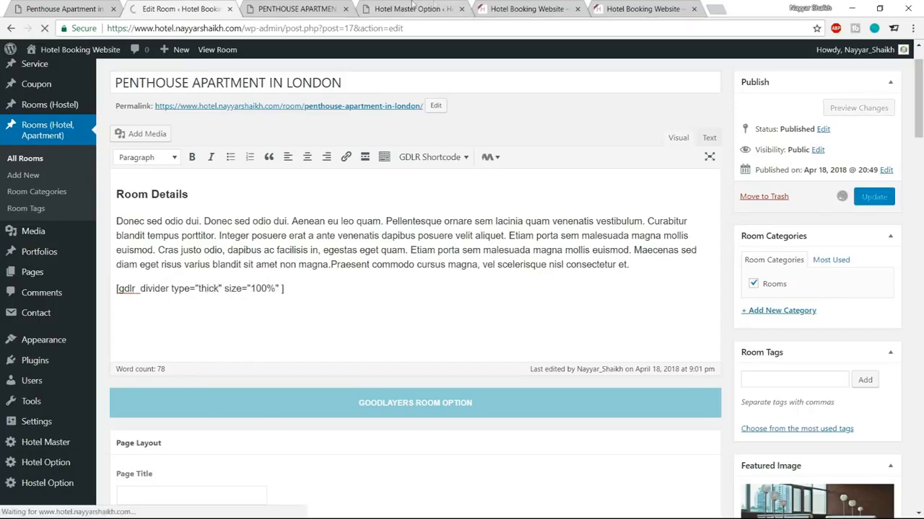
pyautogui.click(307, 8)
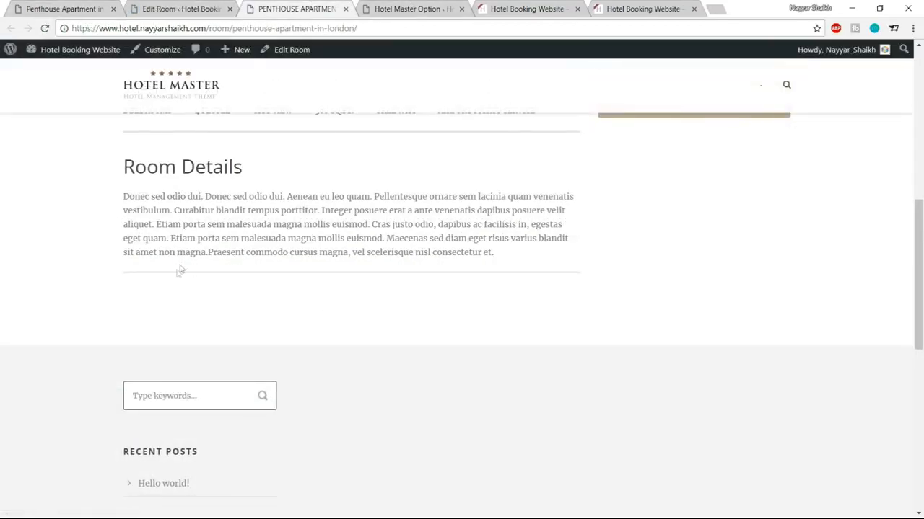
pyautogui.click(192, 8)
# Step: Study the demo's The Space values and Check In/Check Out column layout
pyautogui.click(34, 6)
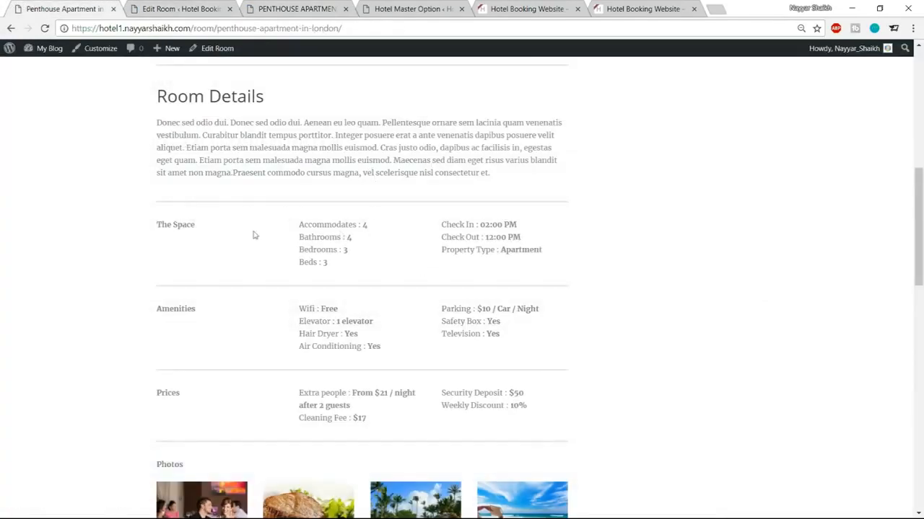
pyautogui.moveTo(186, 225); pyautogui.dragTo(250, 226)
pyautogui.moveTo(441, 224); pyautogui.dragTo(453, 254)
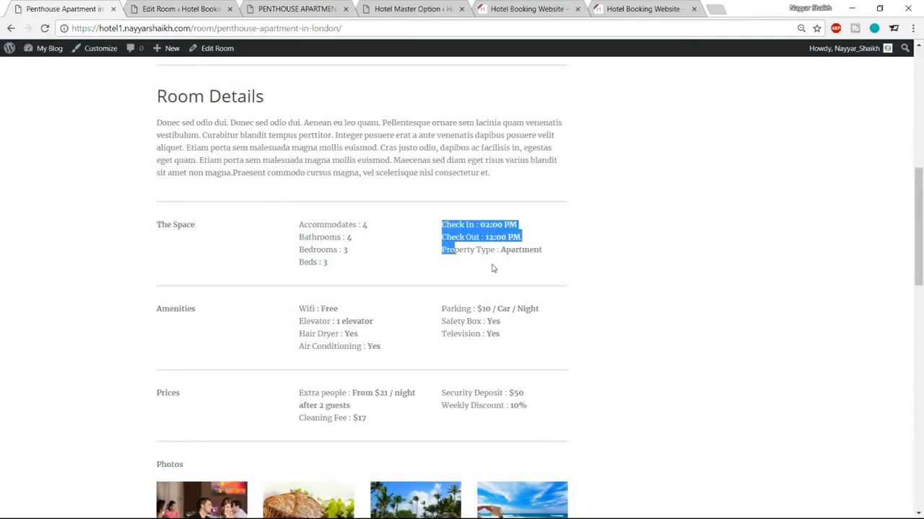
pyautogui.click(347, 251)
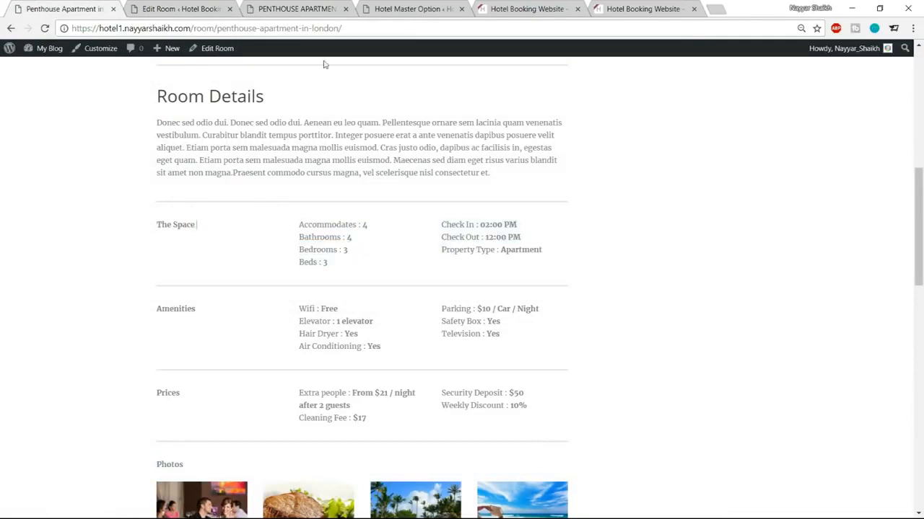
pyautogui.click(186, 9)
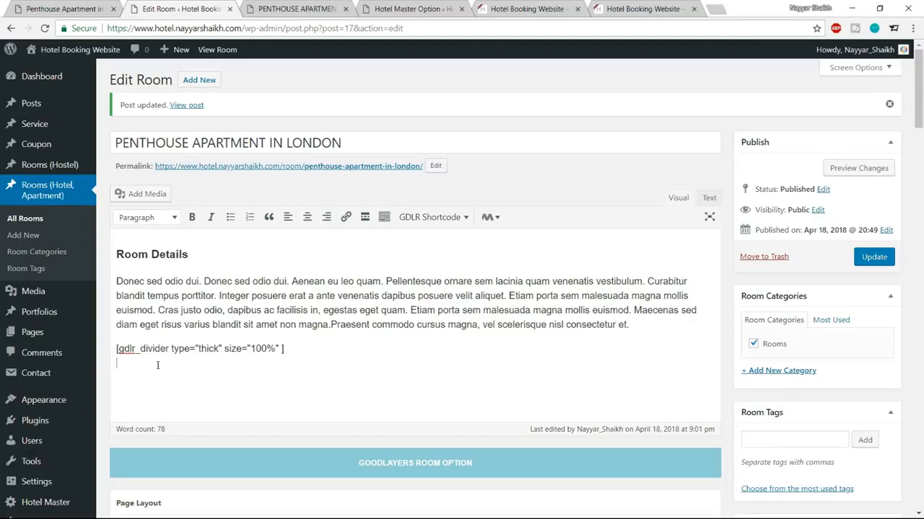
pyautogui.click(59, 7)
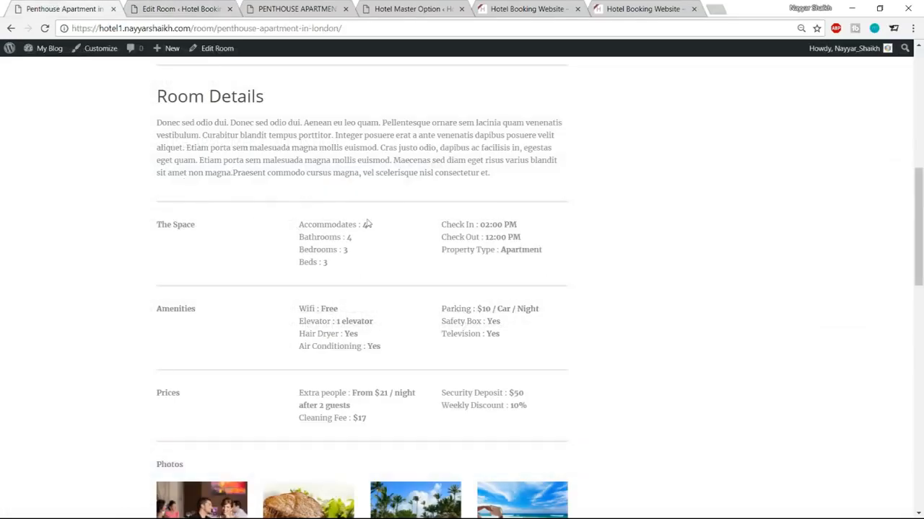
pyautogui.click(169, 6)
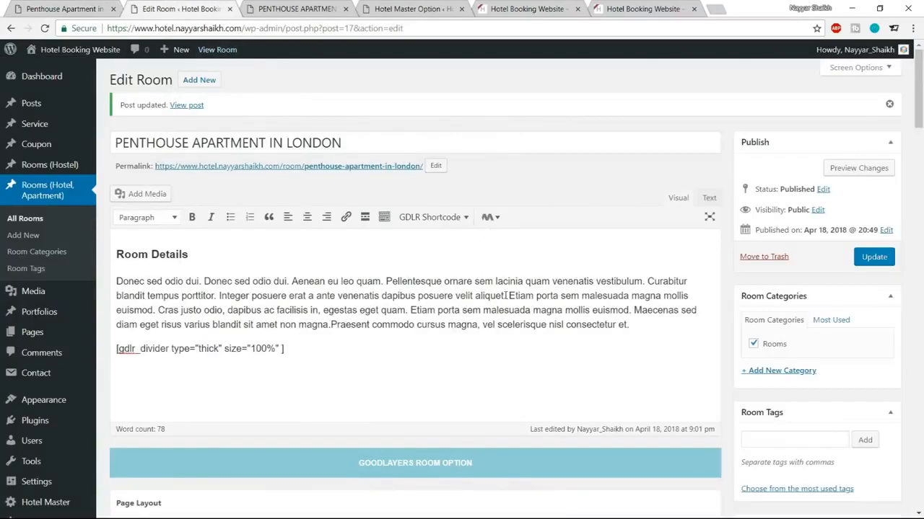
# Step: Insert a two-column row shortcode (1/3 and 2/3) below the divider
pyautogui.click(430, 218)
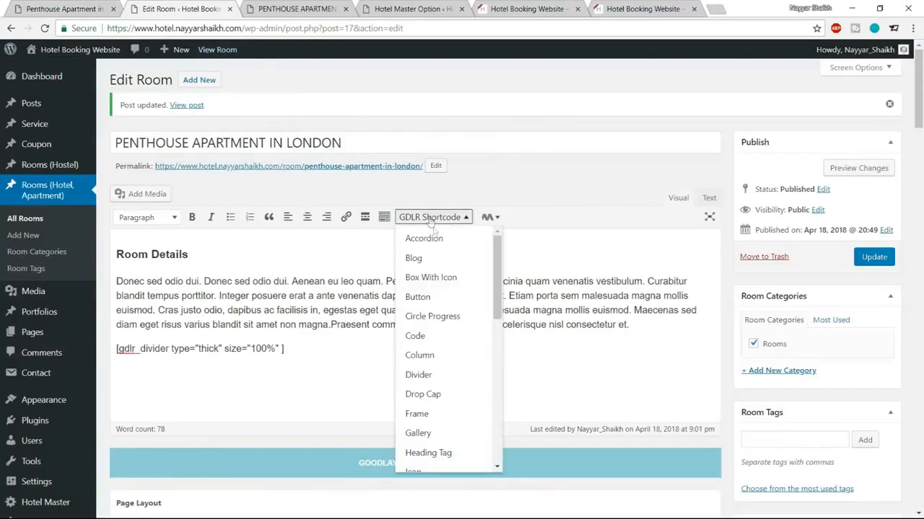
pyautogui.click(445, 356)
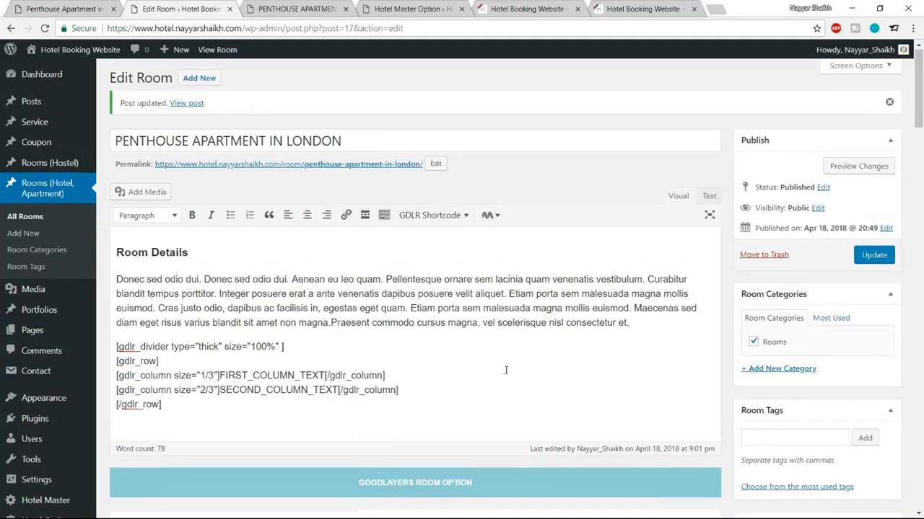
pyautogui.scroll(-1, 266, 347)
pyautogui.moveTo(184, 344); pyautogui.dragTo(110, 304)
pyautogui.click(159, 318)
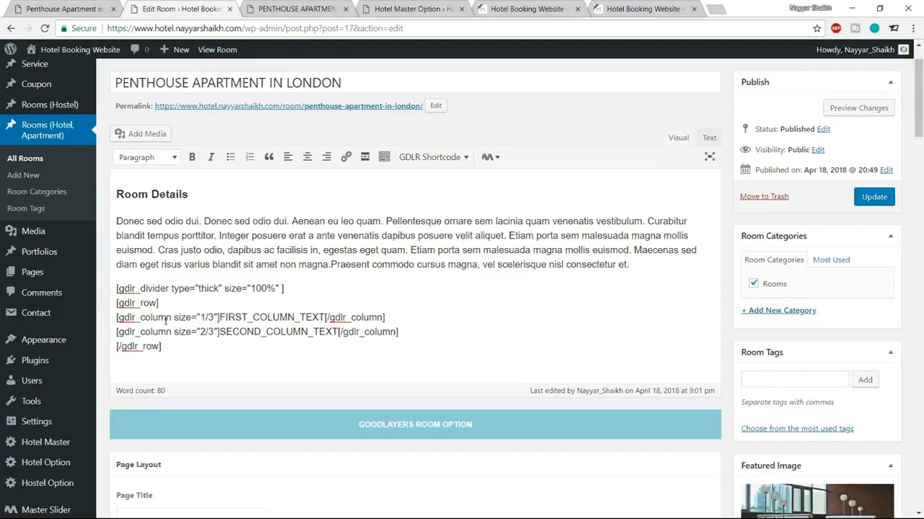
pyautogui.moveTo(220, 318); pyautogui.dragTo(306, 317)
pyautogui.moveTo(219, 331); pyautogui.dragTo(338, 331)
pyautogui.click(65, 8)
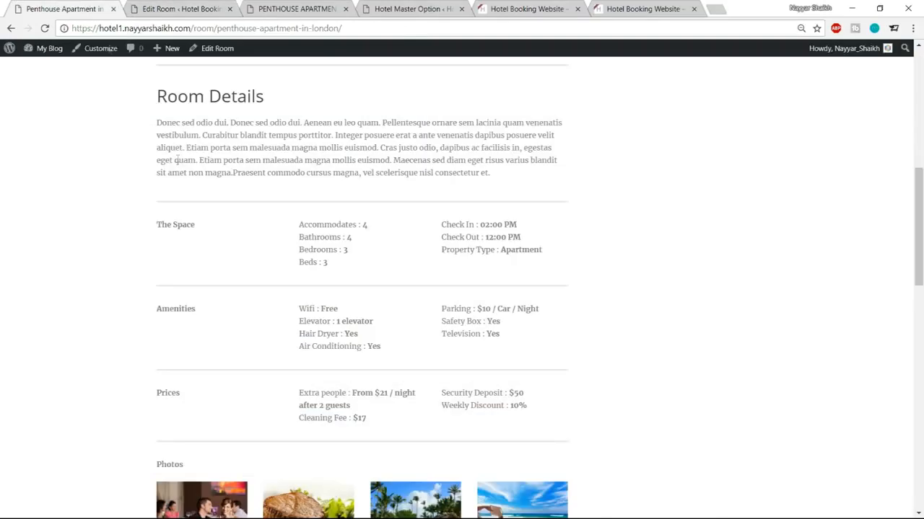
pyautogui.click(173, 9)
# Step: Replace the first column placeholder with bold 'The Space', then select the second column placeholder
pyautogui.moveTo(219, 317); pyautogui.dragTo(326, 318)
pyautogui.write('The Spav')
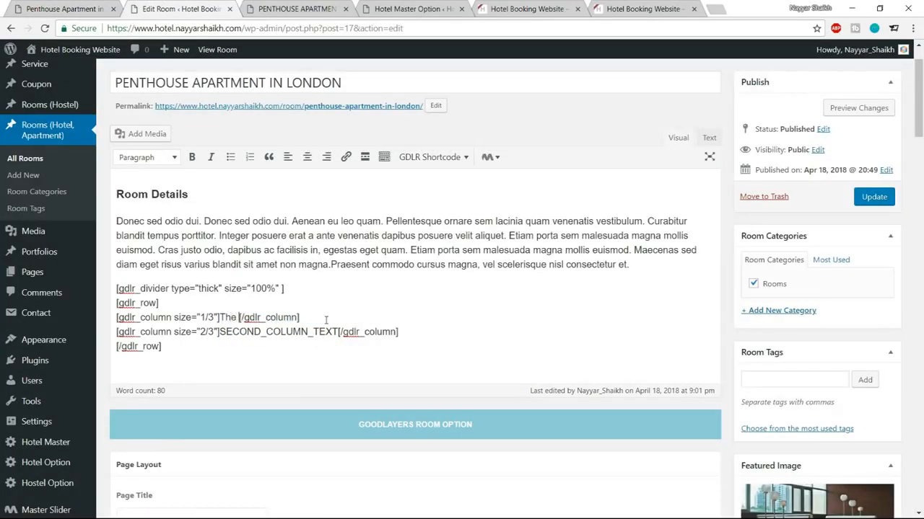
pyautogui.press('BackSpace')
pyautogui.write('ce')
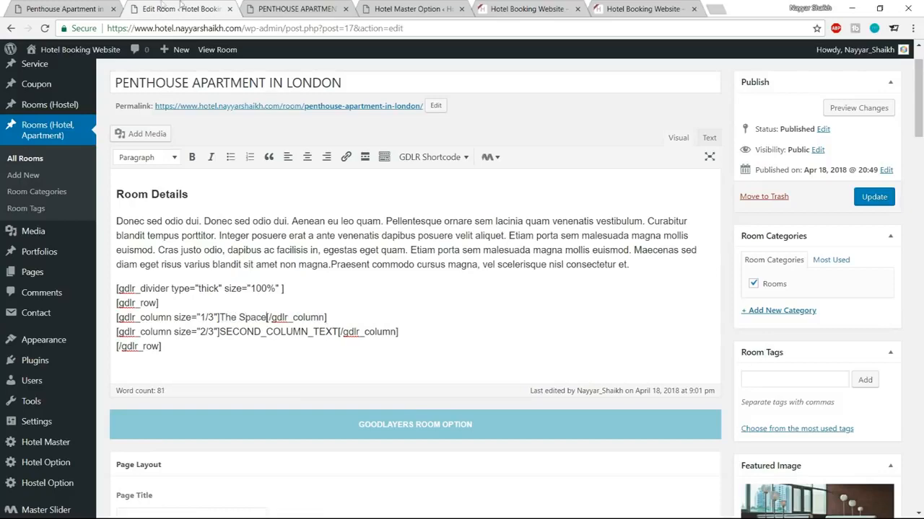
pyautogui.click(94, 9)
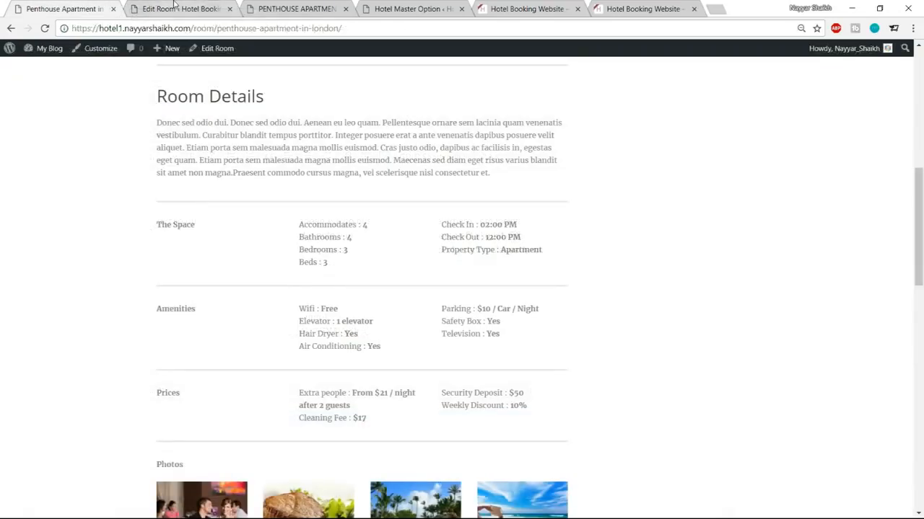
pyautogui.click(177, 7)
pyautogui.moveTo(219, 317); pyautogui.dragTo(264, 317)
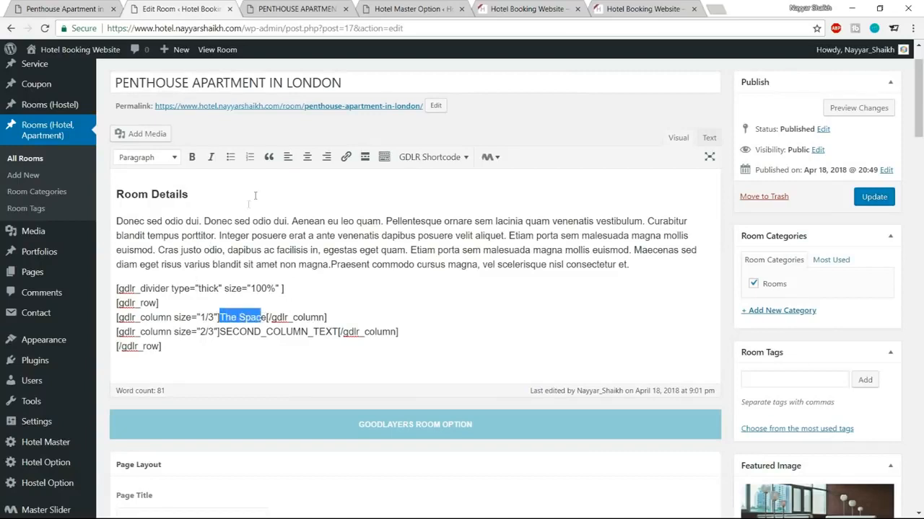
pyautogui.moveTo(266, 317); pyautogui.dragTo(219, 316)
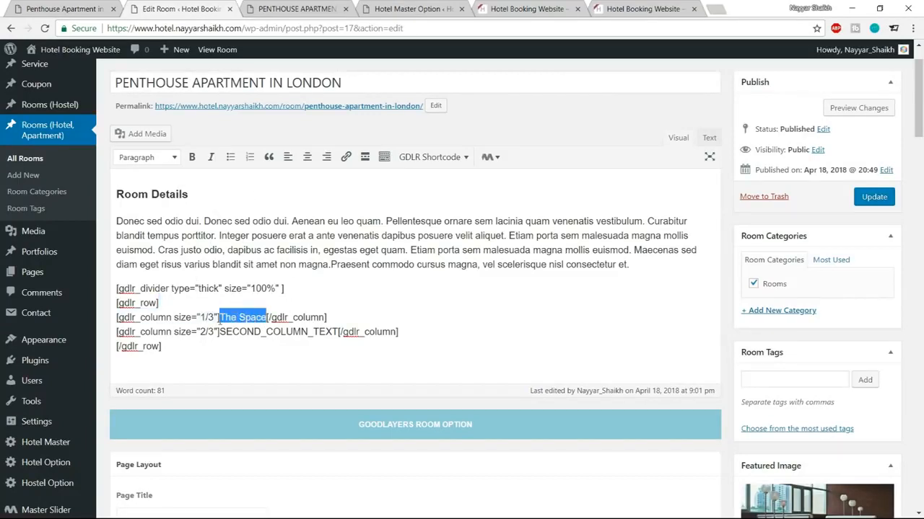
pyautogui.click(192, 158)
pyautogui.click(288, 298)
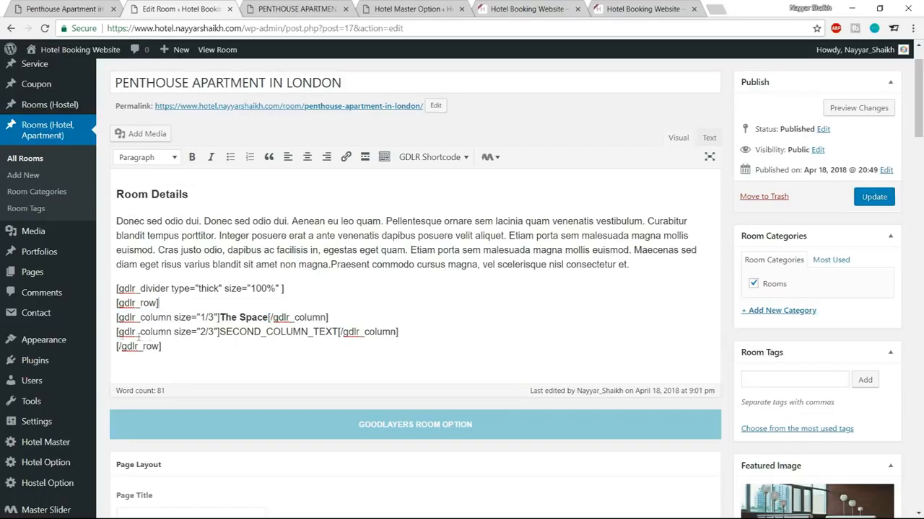
pyautogui.click(218, 332)
pyautogui.moveTo(218, 332); pyautogui.dragTo(336, 334)
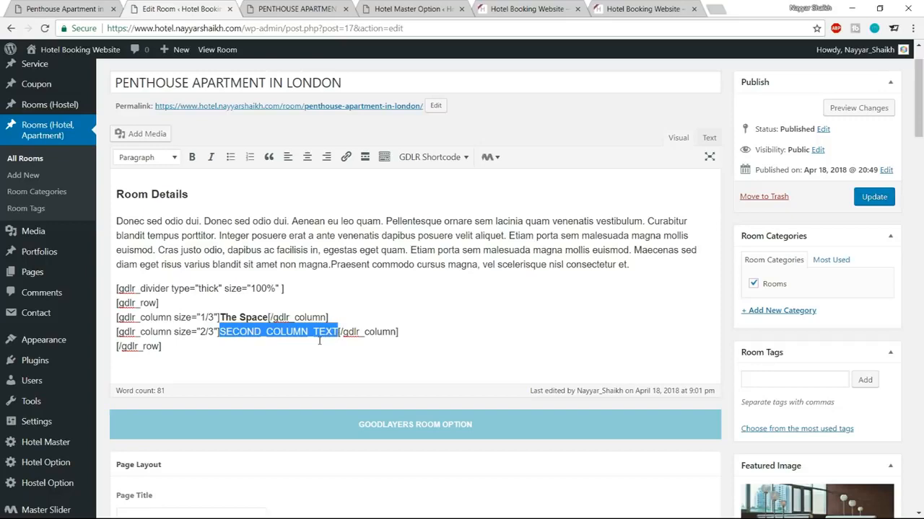
# Step: Copy 'Accommodates : 4' and 'Bathrooms : 4' from the live page over the second column placeholder, one per line
pyautogui.click(90, 7)
pyautogui.moveTo(298, 227); pyautogui.dragTo(369, 226)
pyautogui.hotkey('ctrl', 'c')
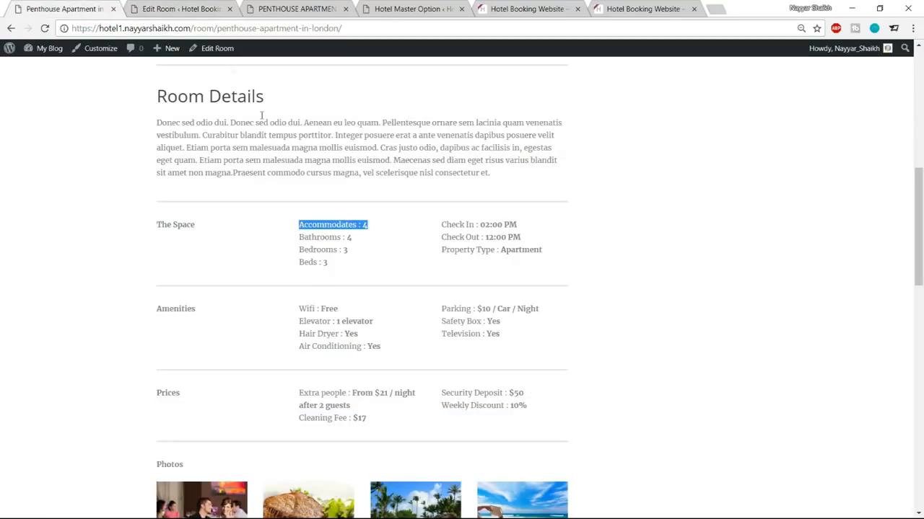
pyautogui.click(198, 7)
pyautogui.hotkey('ctrl', 'v')
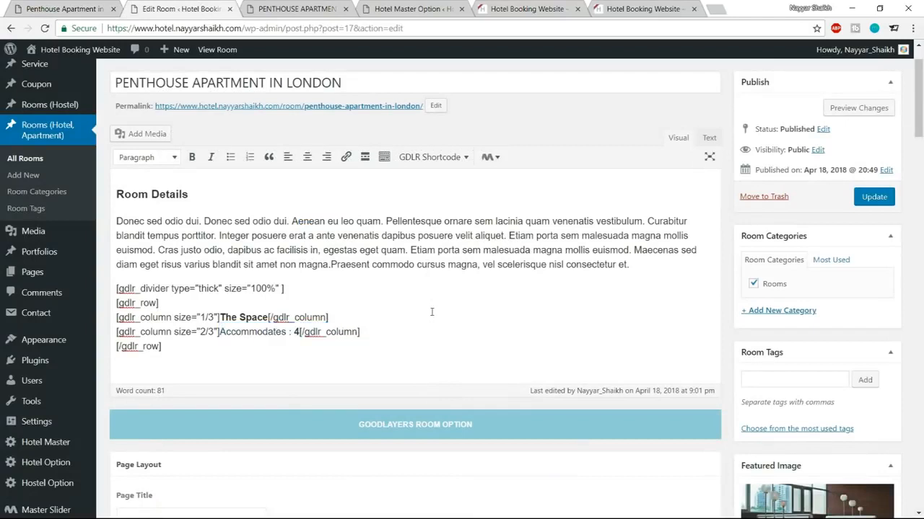
pyautogui.press('Return')
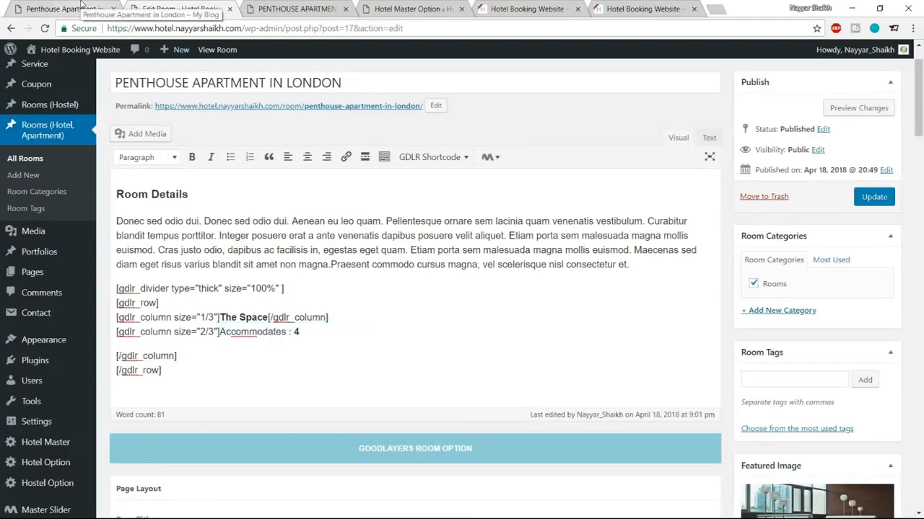
pyautogui.press('BackSpace')
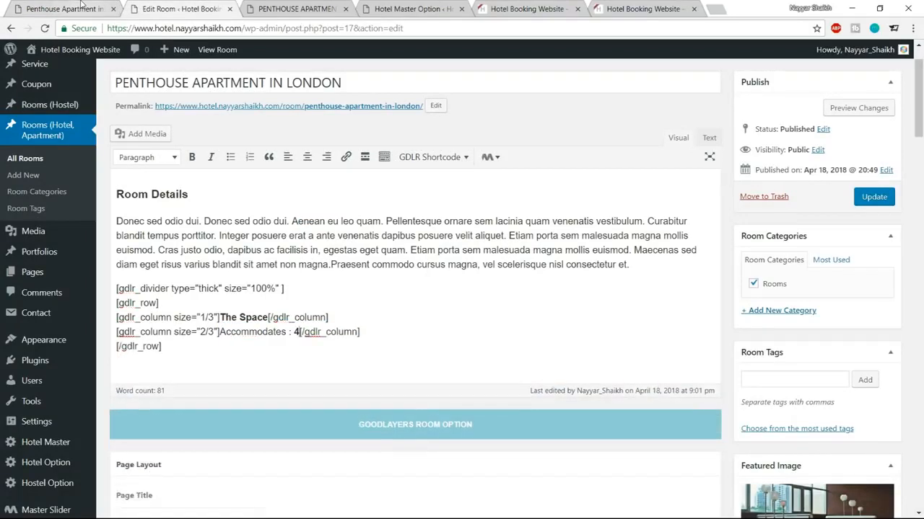
pyautogui.press('Return')
pyautogui.press('Return')
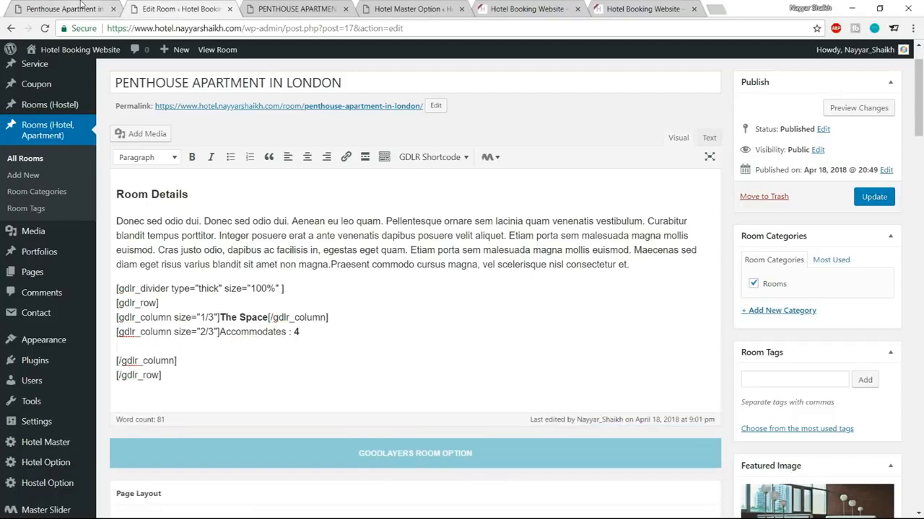
pyautogui.click(43, 7)
pyautogui.moveTo(299, 238); pyautogui.dragTo(364, 240)
pyautogui.hotkey('ctrl', 'c')
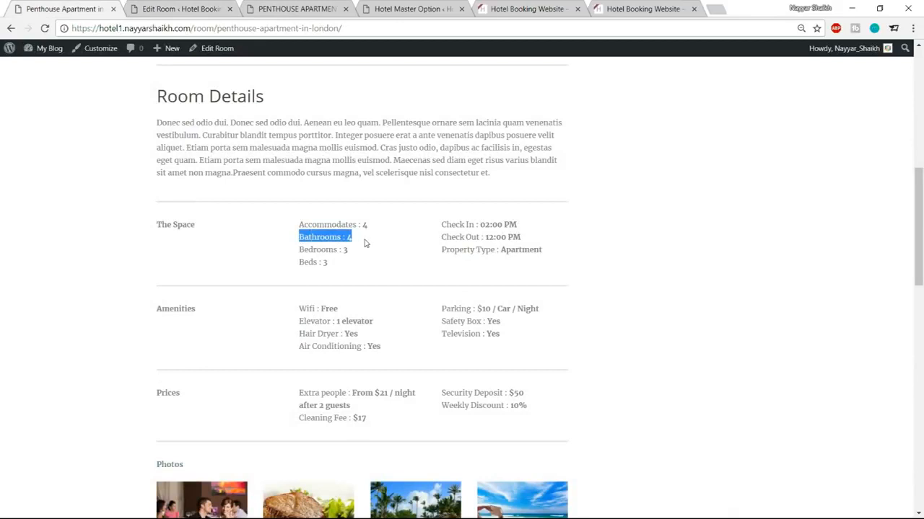
pyautogui.click(189, 11)
pyautogui.hotkey('ctrl', 'v')
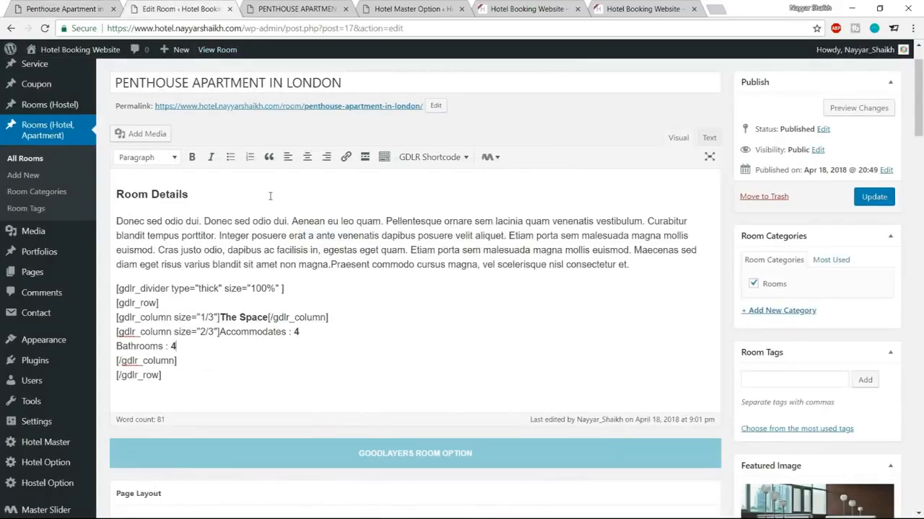
pyautogui.press('Return')
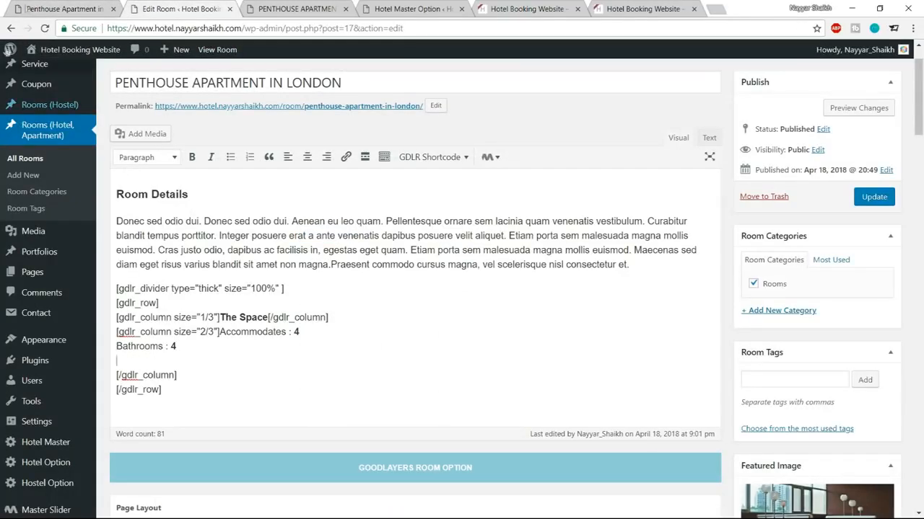
# Step: Add 'Bedrooms : 3' and 'Beds : 3' beneath them in the second column
pyautogui.click(49, 9)
pyautogui.moveTo(300, 250); pyautogui.dragTo(362, 259)
pyautogui.hotkey('ctrl', 'c')
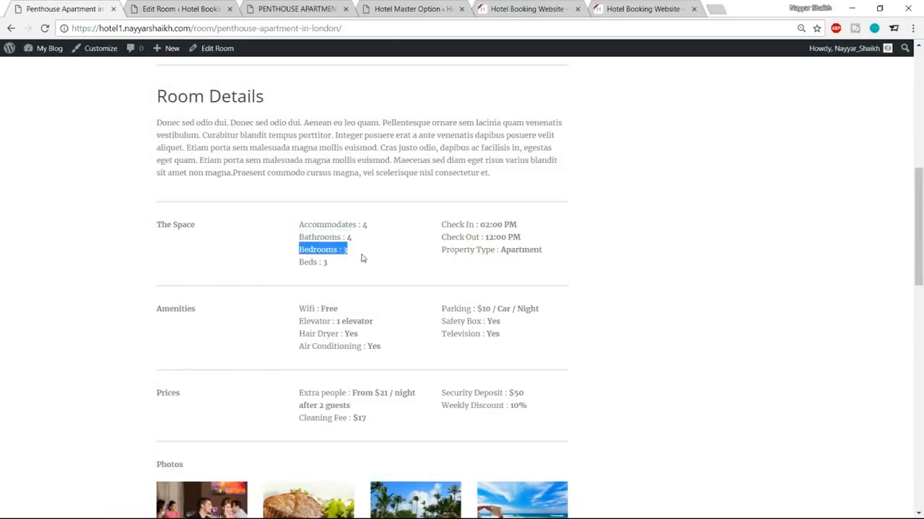
pyautogui.click(190, 6)
pyautogui.hotkey('ctrl', 'v')
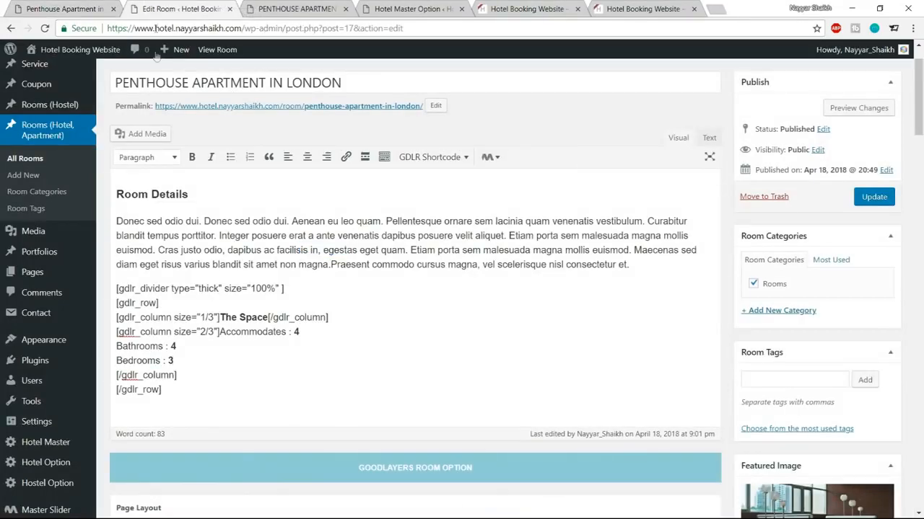
pyautogui.click(69, 8)
pyautogui.moveTo(304, 264); pyautogui.dragTo(342, 264)
pyautogui.hotkey('ctrl', 'c')
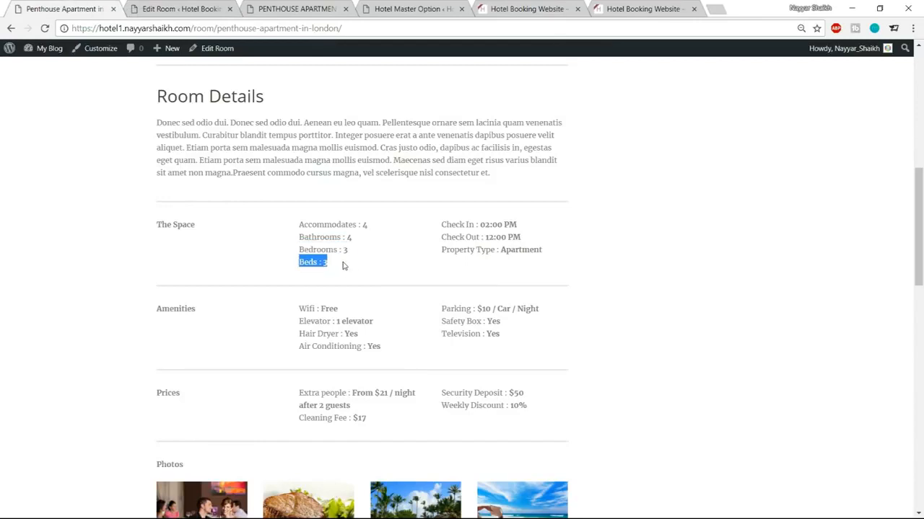
pyautogui.click(166, 8)
pyautogui.hotkey('ctrl', 'v')
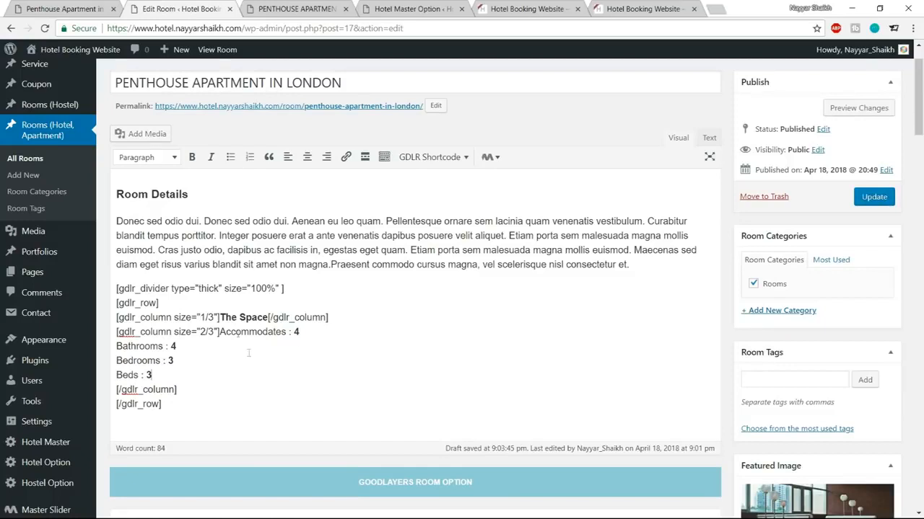
# Step: Update the room and confirm the four Space values beside The Space on the reloaded live page
pyautogui.click(873, 198)
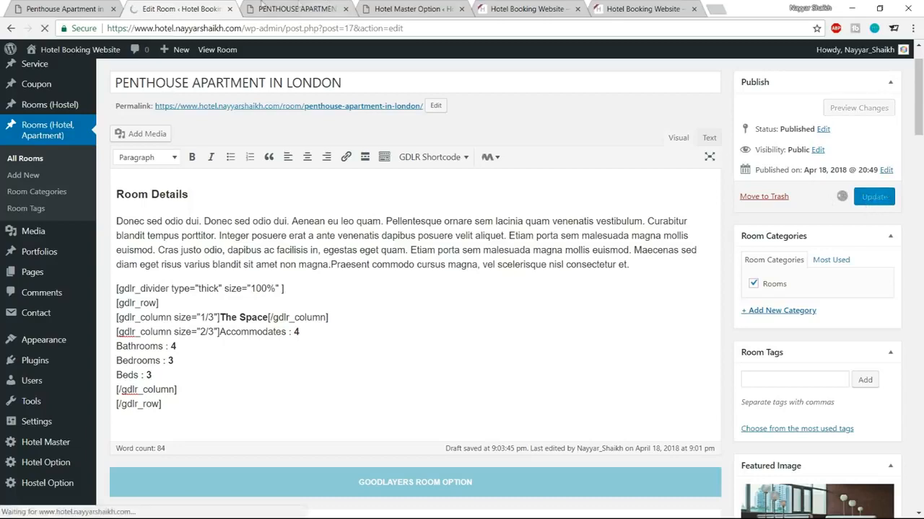
pyautogui.click(292, 9)
pyautogui.click(45, 28)
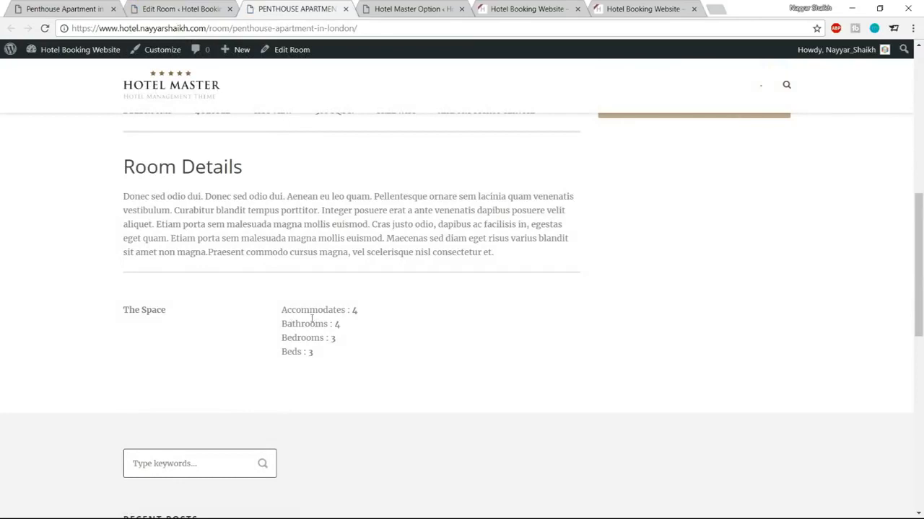
pyautogui.moveTo(123, 310); pyautogui.dragTo(186, 314)
pyautogui.click(183, 311)
pyautogui.moveTo(273, 311); pyautogui.dragTo(382, 369)
pyautogui.click(382, 368)
pyautogui.click(180, 9)
pyautogui.scroll(-2, 151, 295)
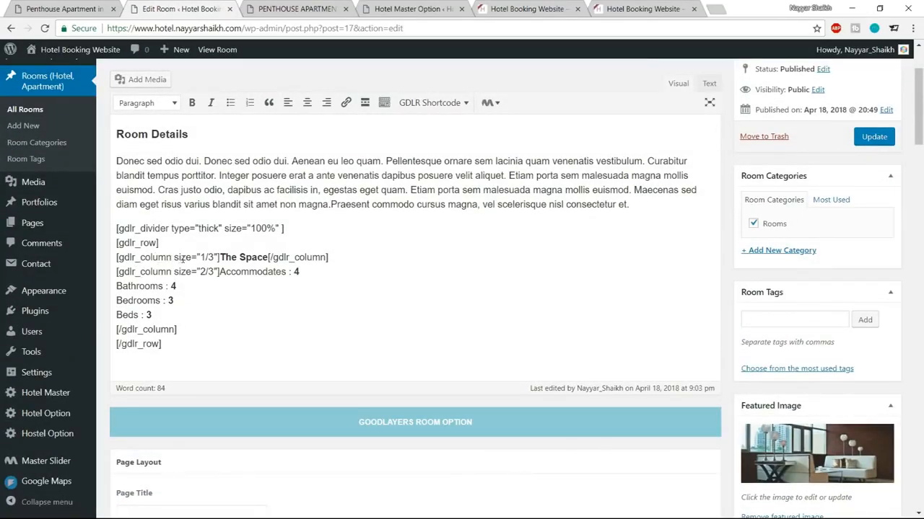
pyautogui.moveTo(174, 257); pyautogui.dragTo(214, 258)
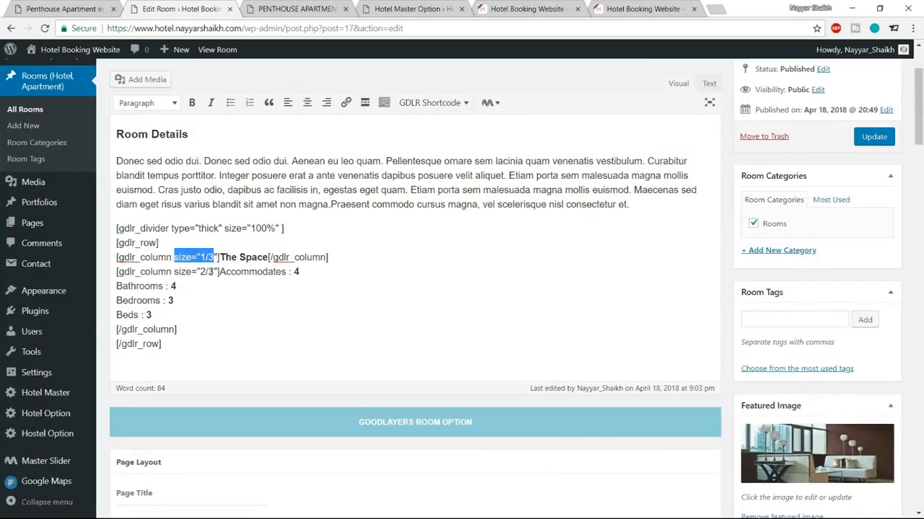
# Step: Change the second gdlr_column size from 2/3 to 1/3 and select The Space column line
pyautogui.moveTo(174, 272); pyautogui.dragTo(215, 272)
pyautogui.click(214, 278)
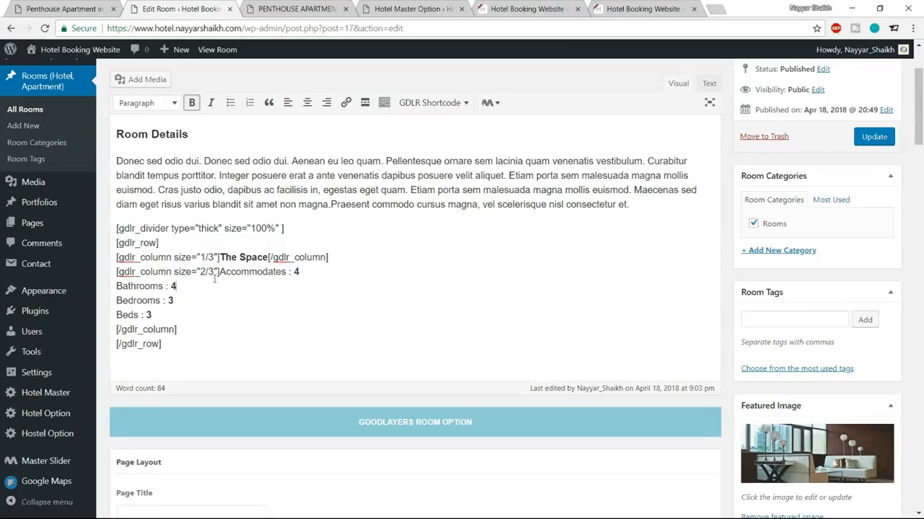
pyautogui.moveTo(206, 272); pyautogui.dragTo(200, 272)
pyautogui.write('1')
pyautogui.moveTo(338, 258); pyautogui.dragTo(117, 257)
pyautogui.hotkey('ctrl', 'c')
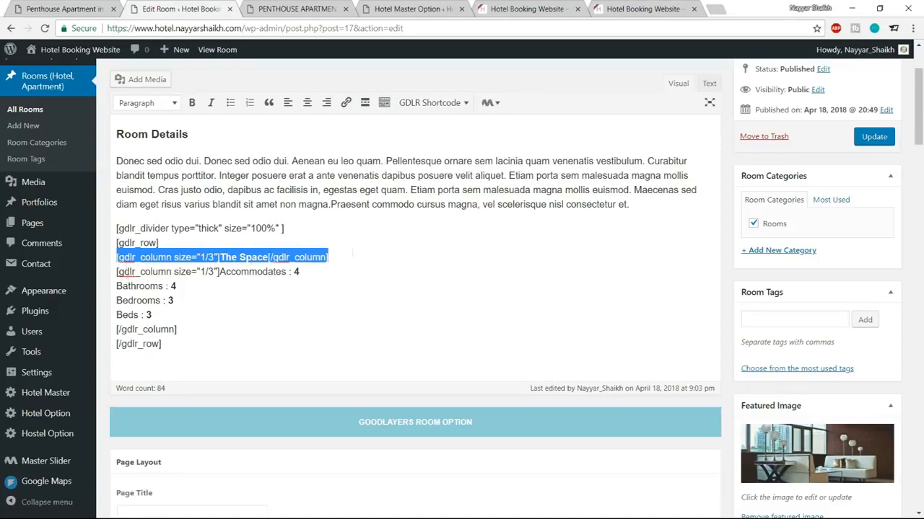
pyautogui.click(175, 317)
pyautogui.click(201, 326)
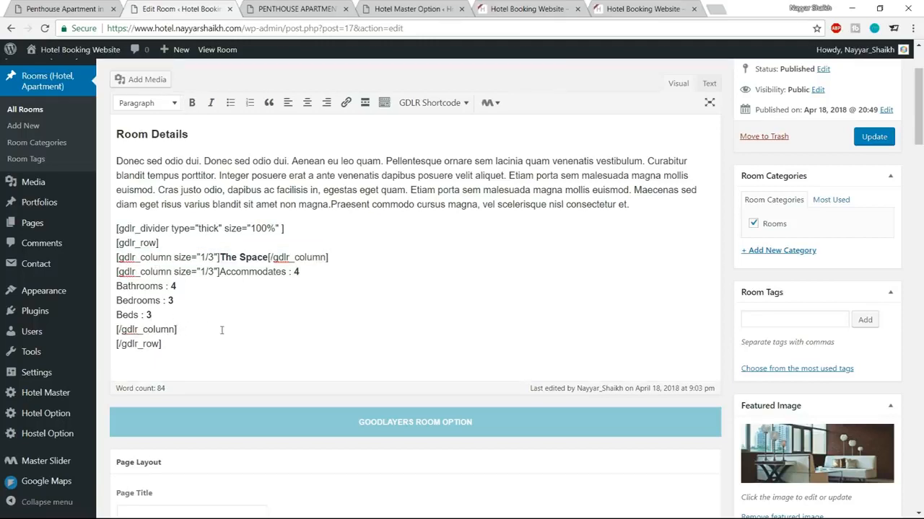
# Step: Paste a copy of The Space column shortcode on a new line after the second column
pyautogui.press('Return')
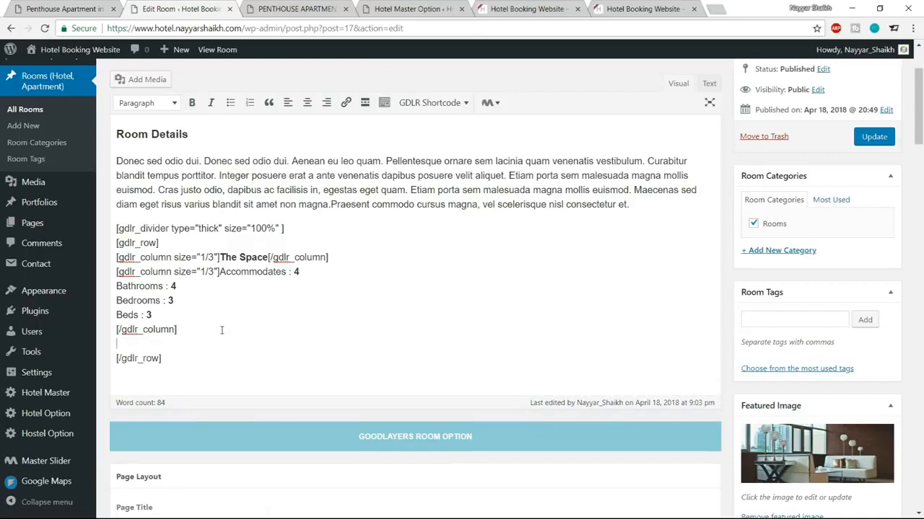
pyautogui.hotkey('ctrl', 'v')
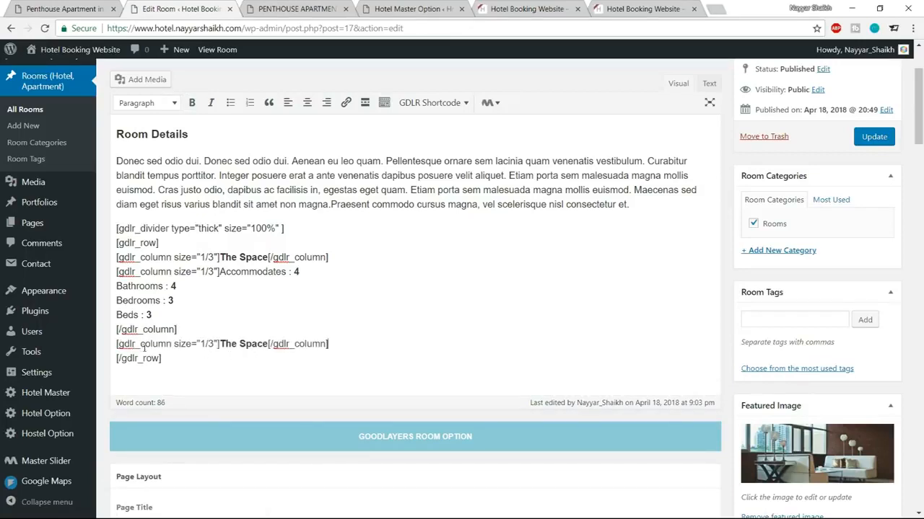
pyautogui.moveTo(117, 344); pyautogui.dragTo(345, 345)
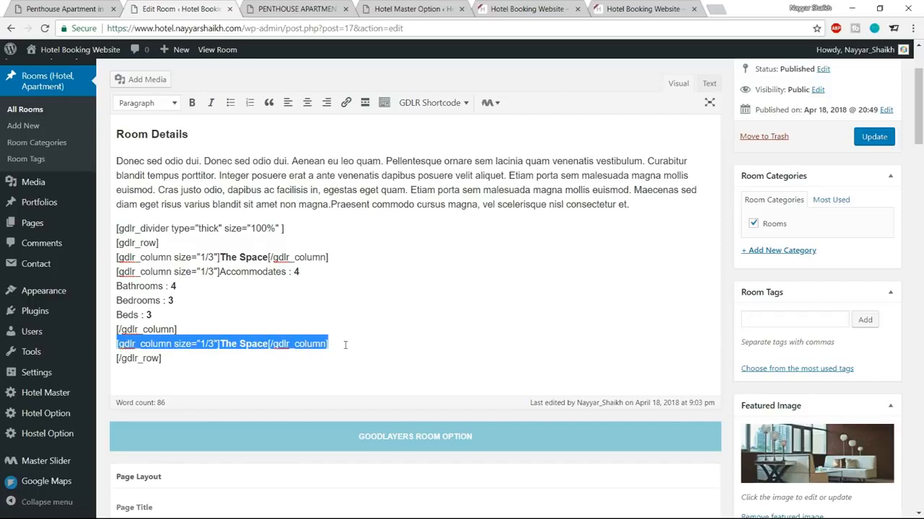
pyautogui.click(206, 344)
pyautogui.doubleClick(205, 343)
# Step: Replace its label with 'Check In : 02:00 PM' and 'Check Out : 12:00 PM' copied from the reference page
pyautogui.click(101, 9)
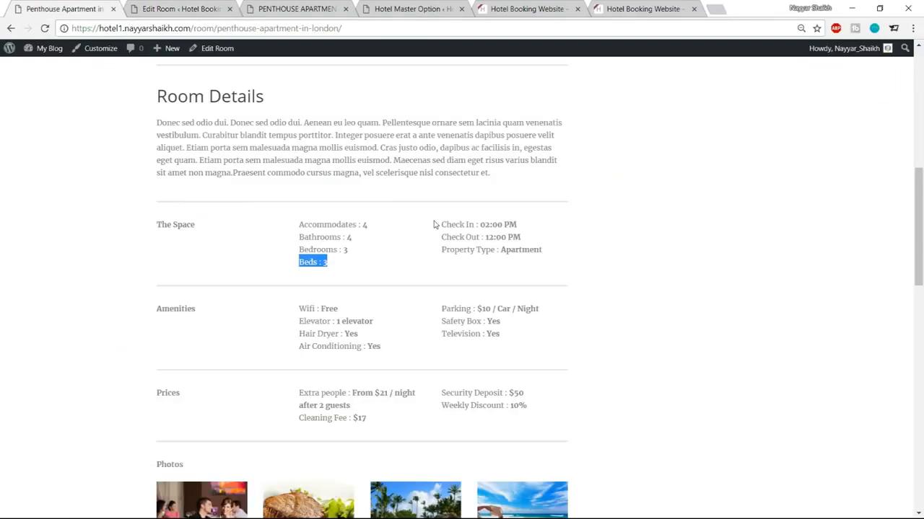
pyautogui.moveTo(439, 225); pyautogui.dragTo(528, 228)
pyautogui.hotkey('ctrl', 'c')
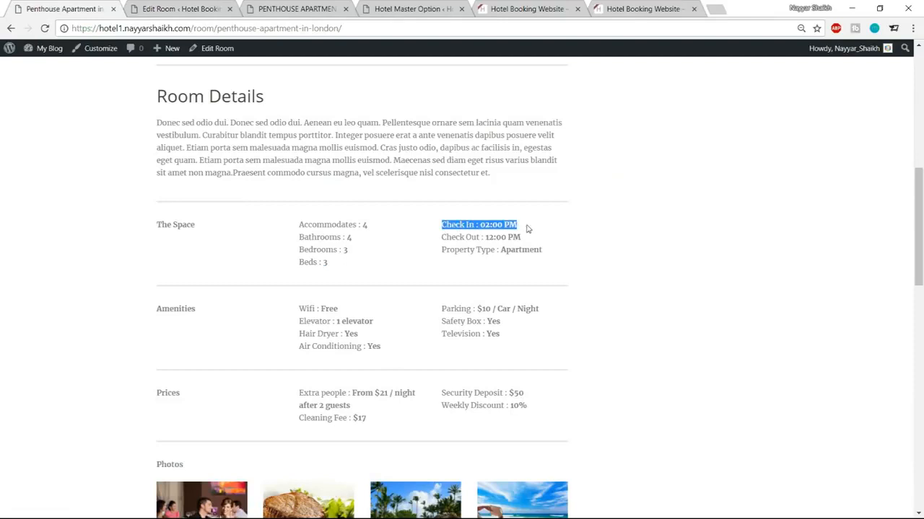
pyautogui.click(209, 7)
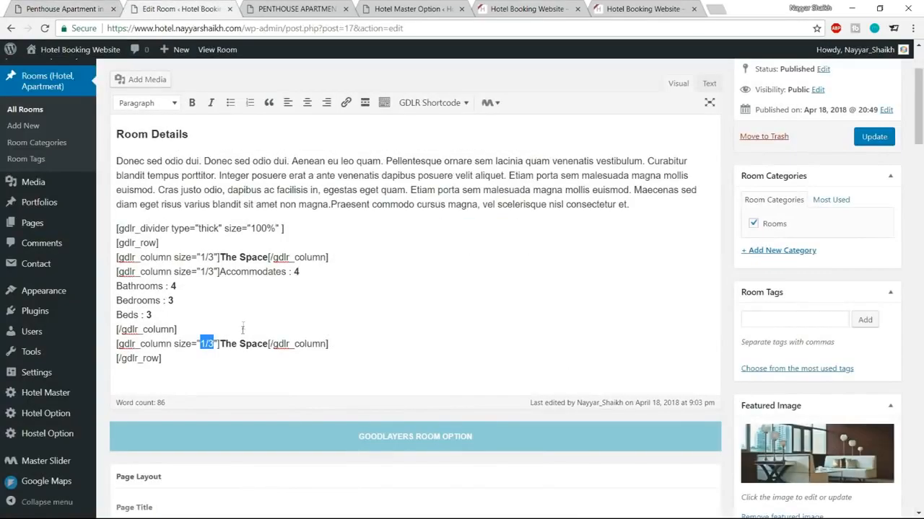
pyautogui.moveTo(220, 344); pyautogui.dragTo(267, 345)
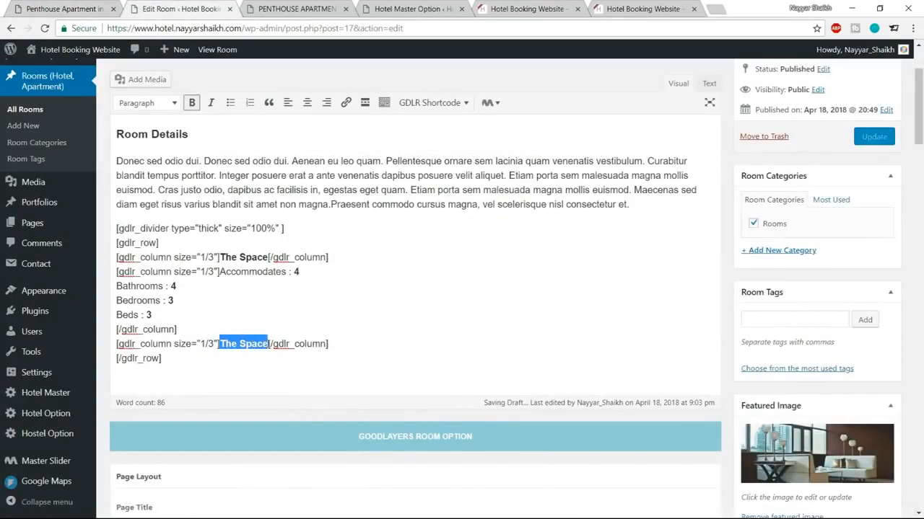
pyautogui.hotkey('ctrl', 'v')
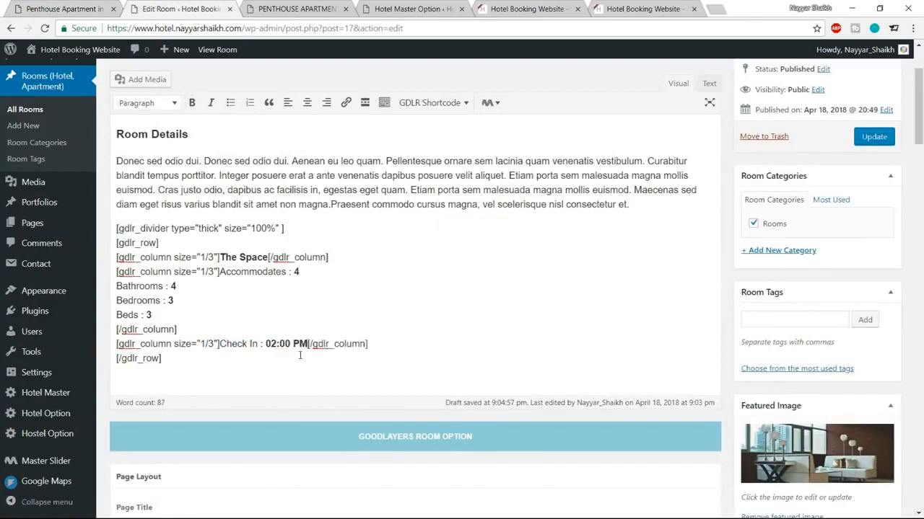
pyautogui.press('Return')
pyautogui.press('Return')
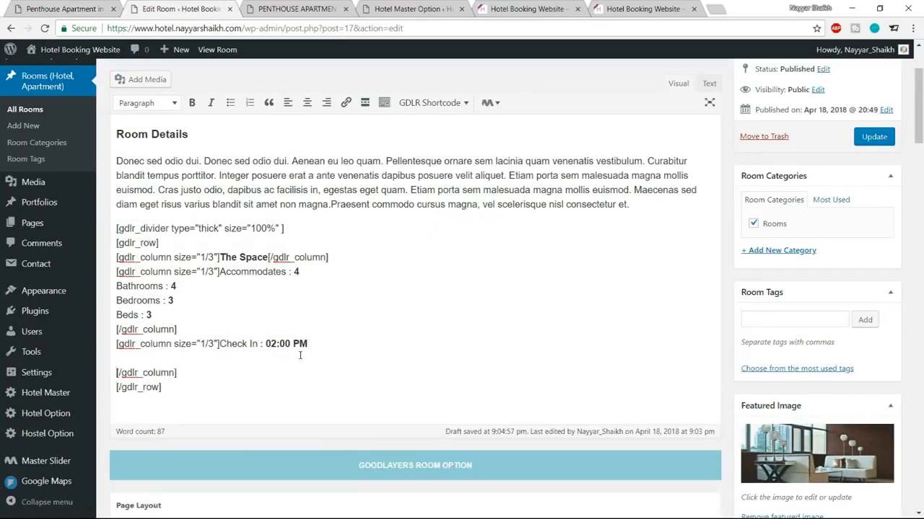
pyautogui.click(64, 8)
pyautogui.moveTo(441, 236); pyautogui.dragTo(539, 237)
pyautogui.hotkey('ctrl', 'c')
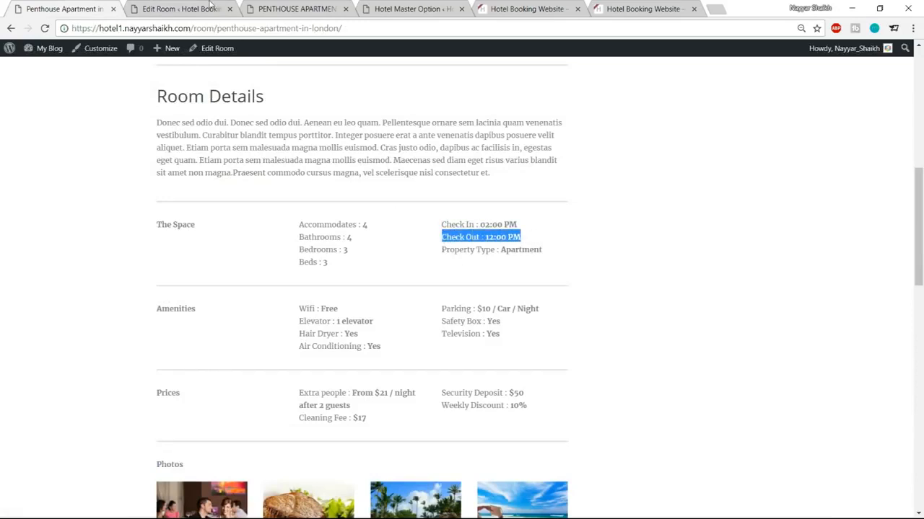
pyautogui.click(210, 6)
pyautogui.hotkey('ctrl', 'v')
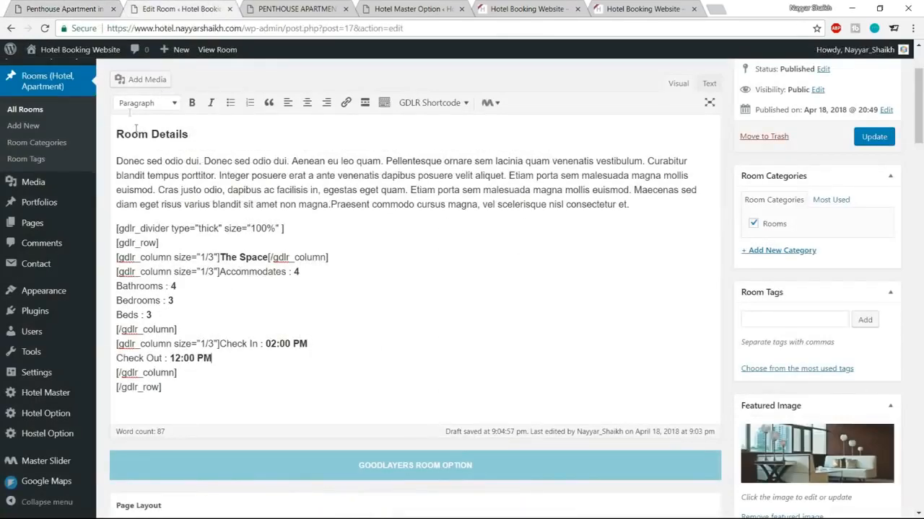
# Step: Add 'Property Type : Apartment' below Check Out, update the room and reload the live page
pyautogui.click(94, 6)
pyautogui.moveTo(441, 251); pyautogui.dragTo(561, 256)
pyautogui.hotkey('ctrl', 'c')
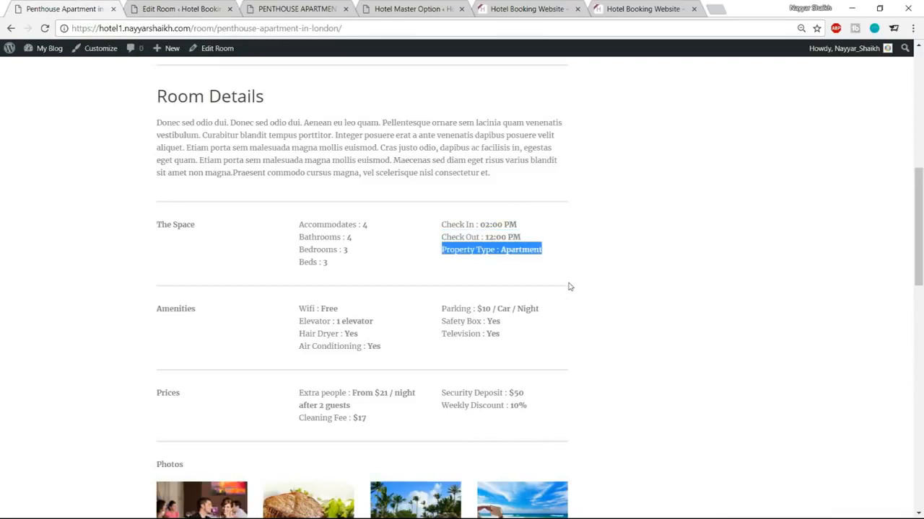
pyautogui.click(180, 6)
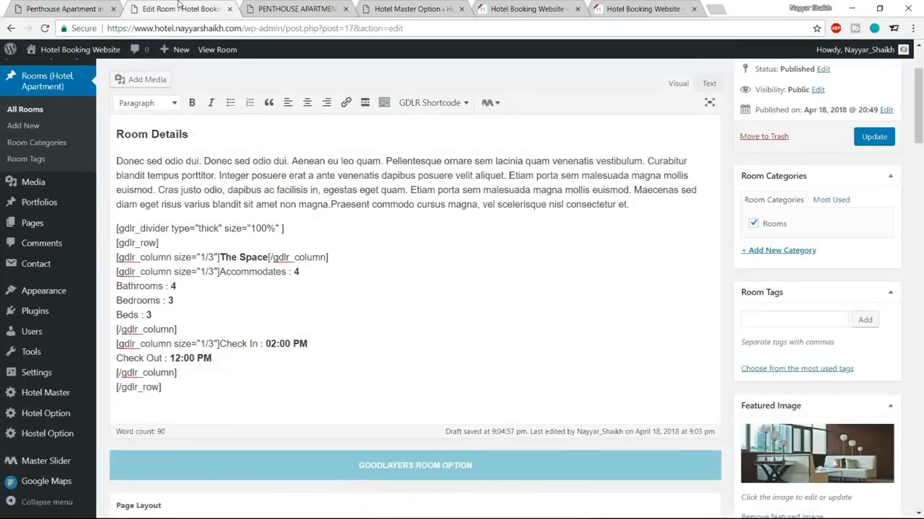
pyautogui.press('Return')
pyautogui.hotkey('ctrl', 'v')
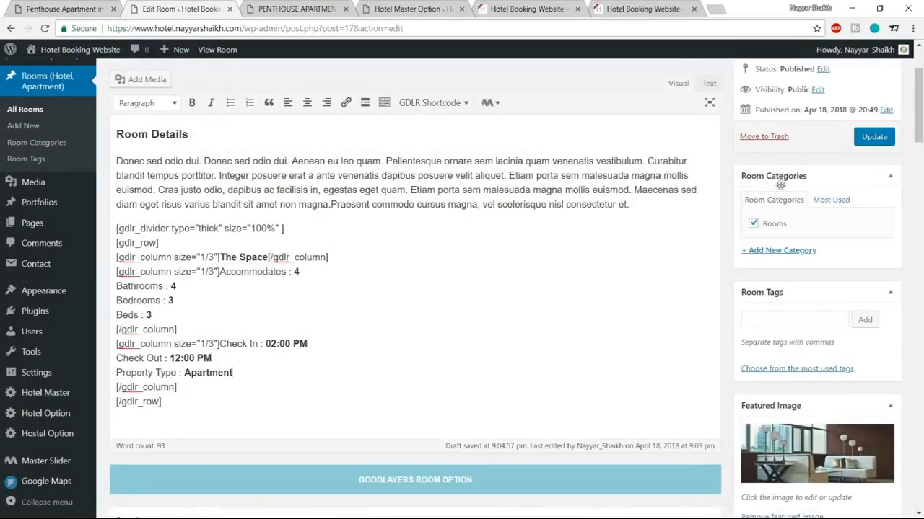
pyautogui.click(874, 136)
pyautogui.click(296, 9)
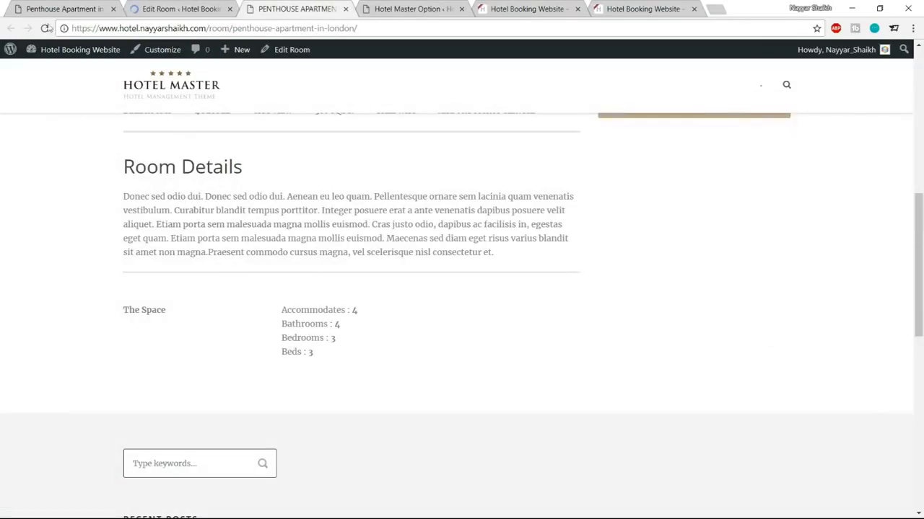
pyautogui.click(45, 28)
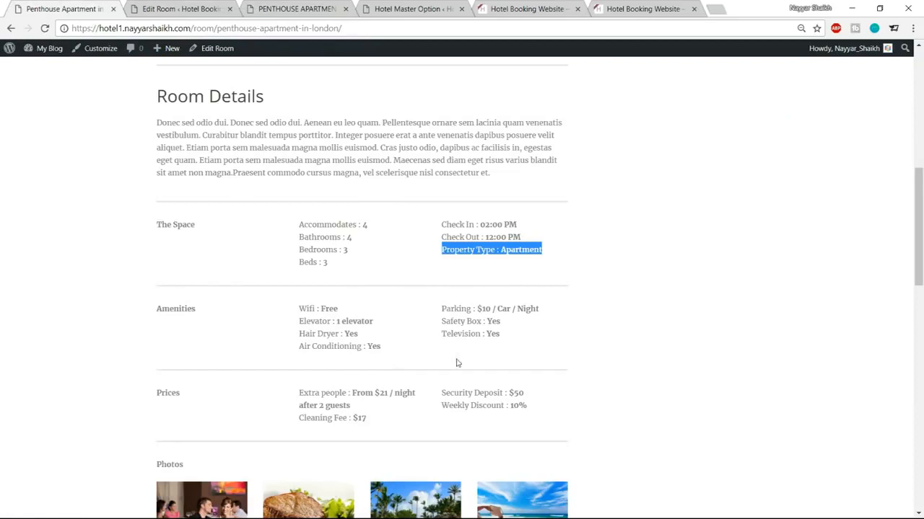
# Step: Inspect the reference page's Amenities rows and Check In/Check Out lines, then return to the editor
pyautogui.moveTo(157, 305); pyautogui.dragTo(511, 345)
pyautogui.click(511, 344)
pyautogui.moveTo(196, 225); pyautogui.dragTo(464, 267)
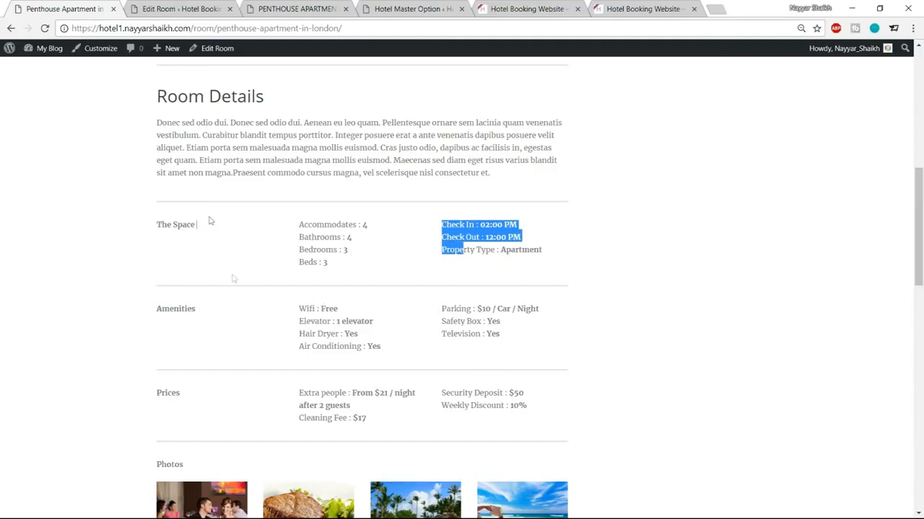
pyautogui.click(180, 9)
pyautogui.scroll(-3, 319, 273)
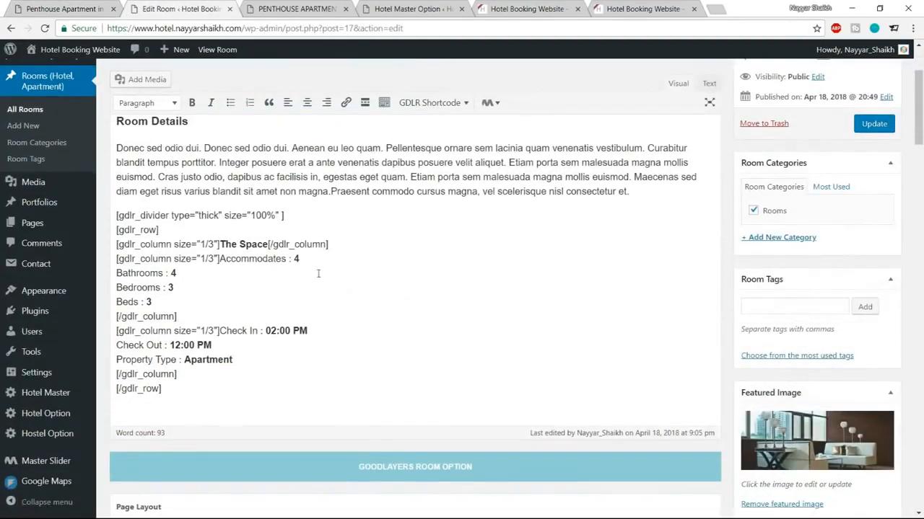
# Step: Paste the thick [gdlr_divider] line after [/gdlr_row], update, and reload the live page
pyautogui.moveTo(313, 216); pyautogui.dragTo(117, 216)
pyautogui.hotkey('ctrl', 'c')
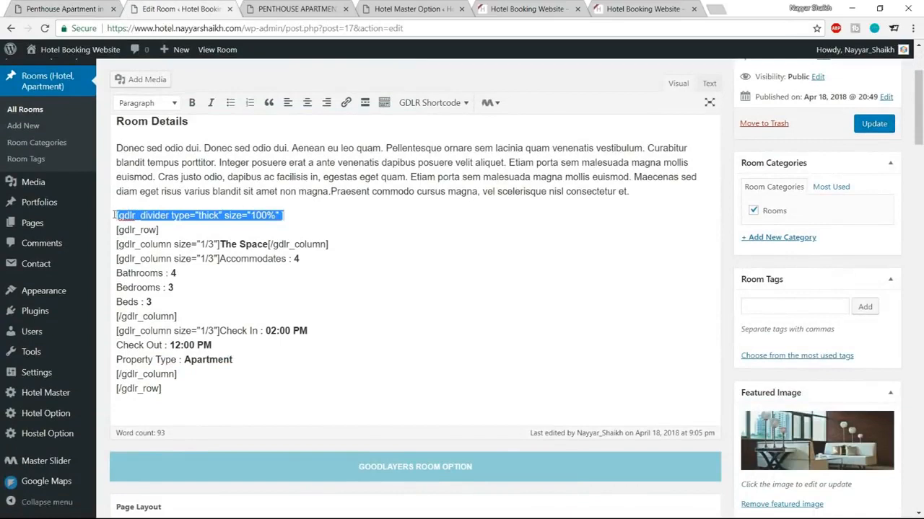
pyautogui.click(180, 392)
pyautogui.press('Return')
pyautogui.hotkey('ctrl', 'v')
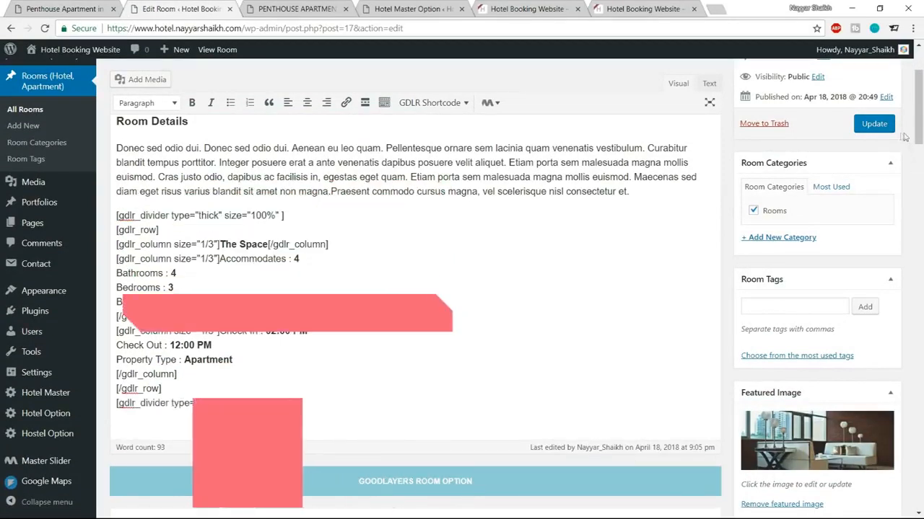
pyautogui.click(869, 129)
pyautogui.hotkey('ctrl', 'Tab')
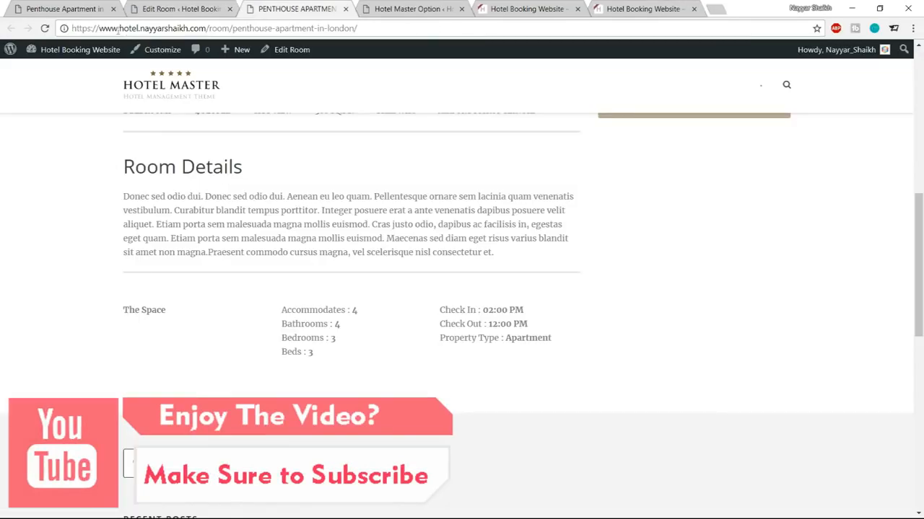
pyautogui.click(45, 28)
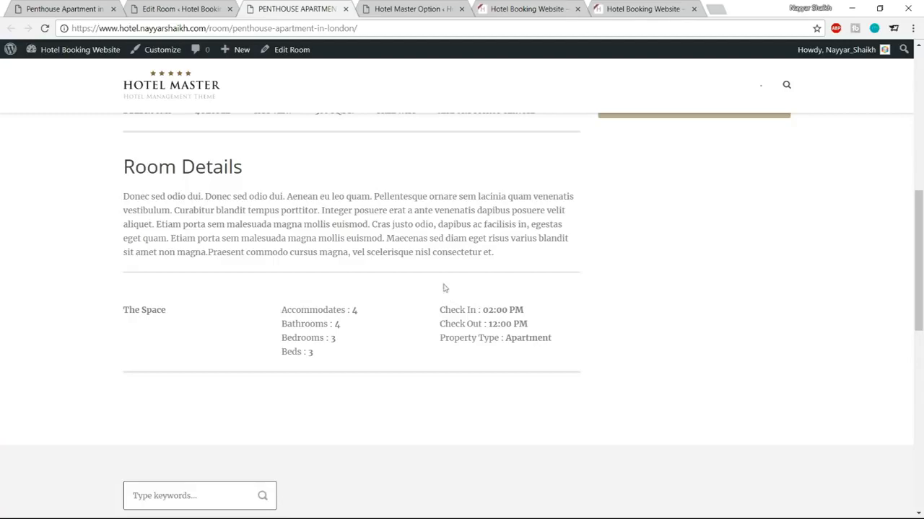
pyautogui.click(200, 7)
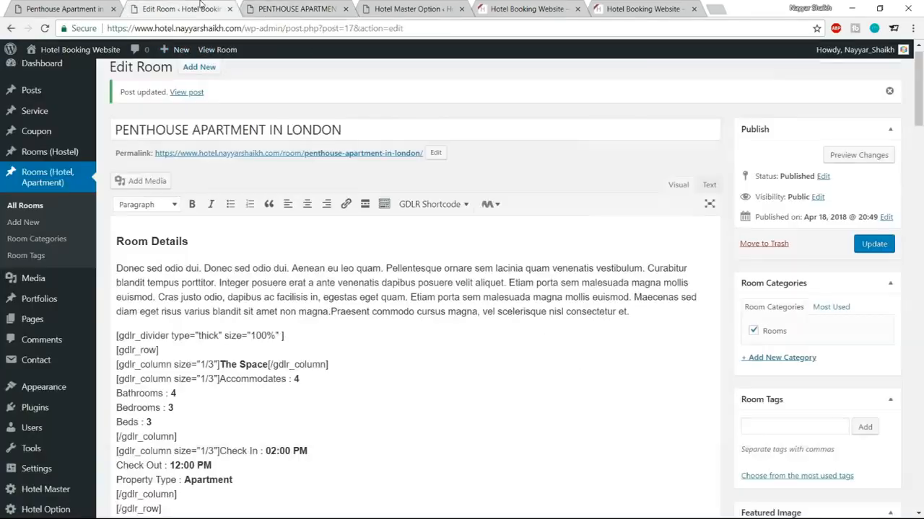
# Step: Insert a GDLR Space shortcode on a new line below the top divider
pyautogui.scroll(-1, 293, 272)
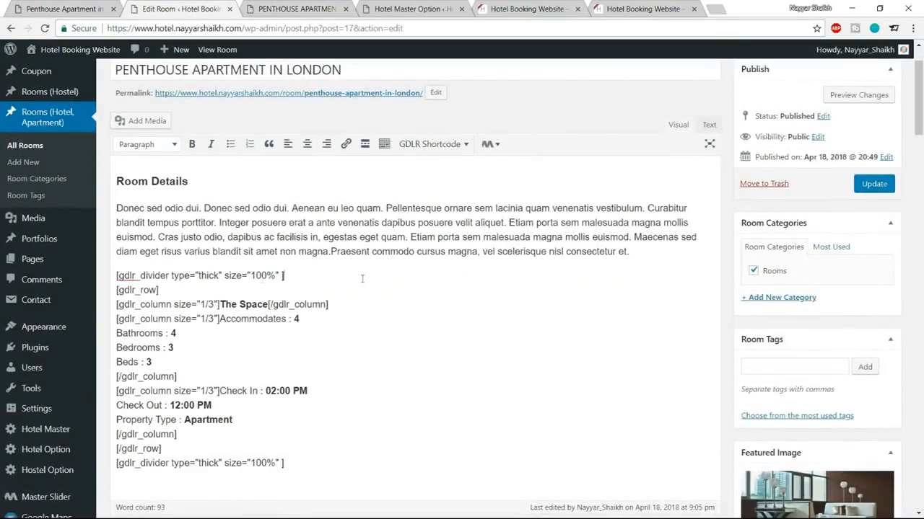
pyautogui.moveTo(116, 275); pyautogui.dragTo(299, 275)
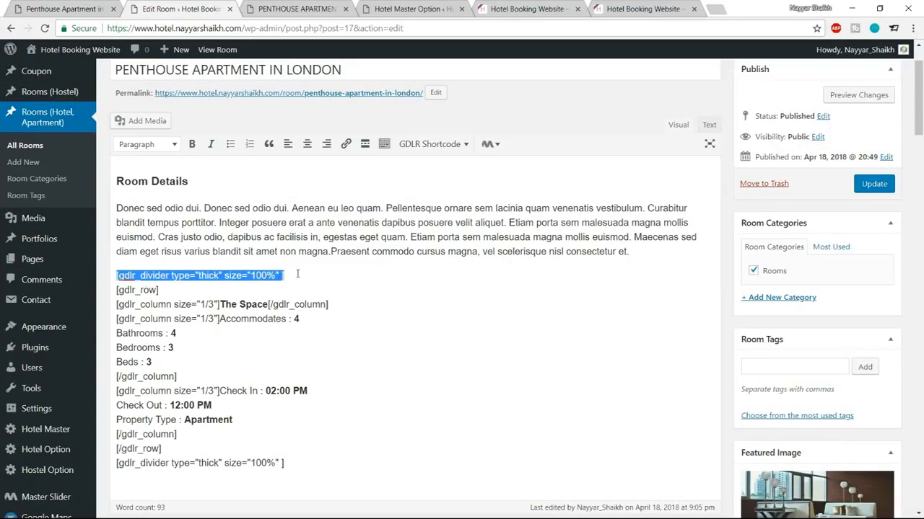
pyautogui.click(297, 274)
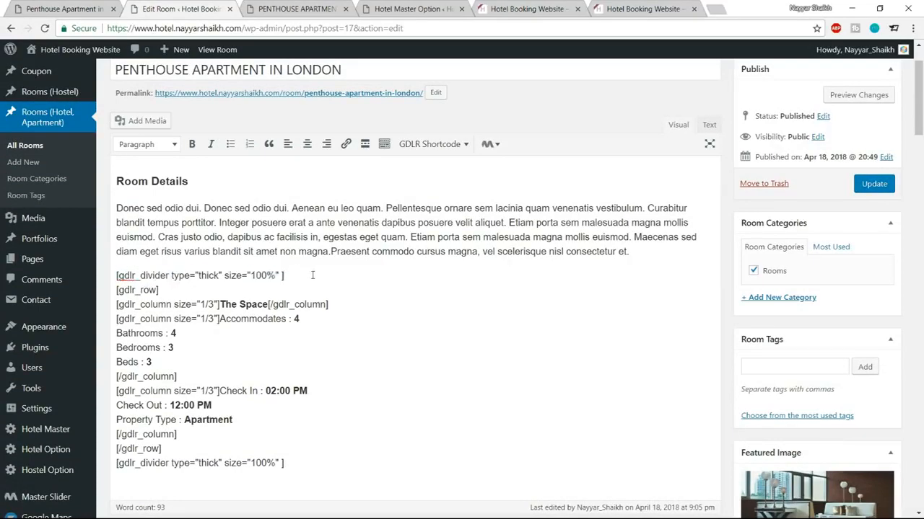
pyautogui.press('Return')
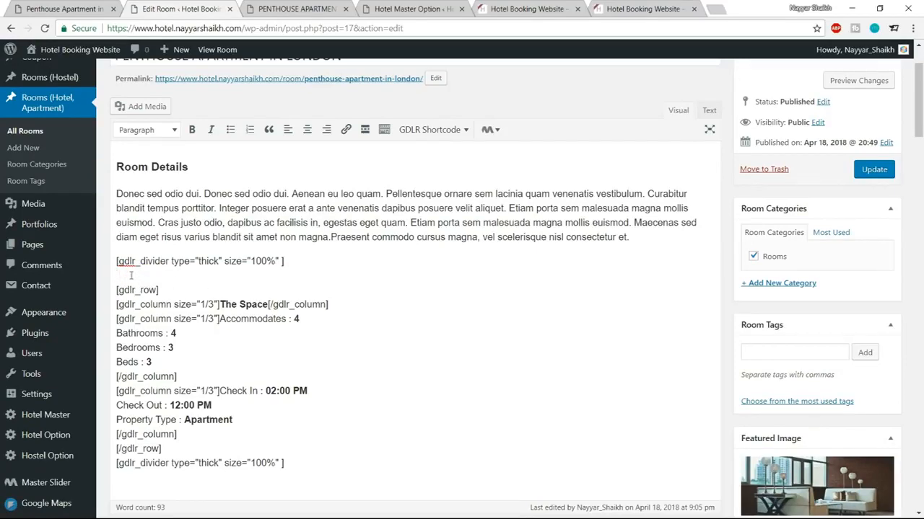
pyautogui.scroll(1, 387, 334)
pyautogui.click(435, 191)
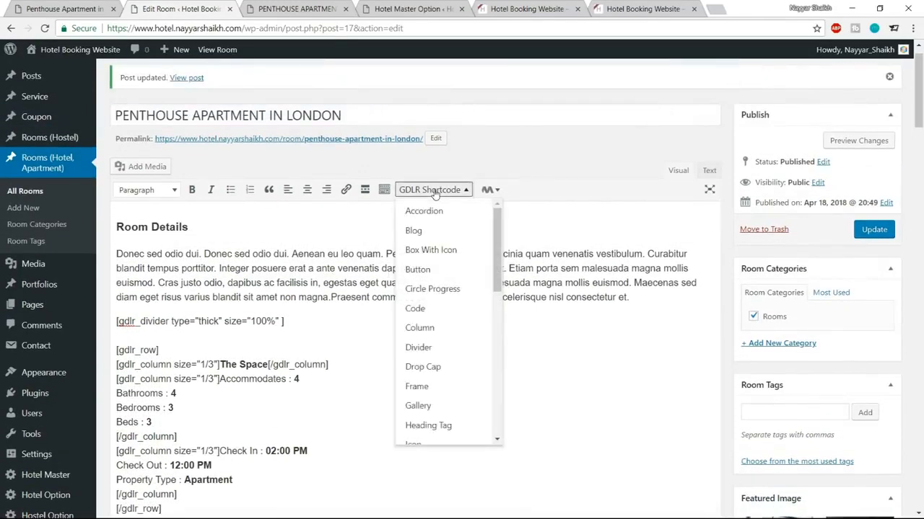
pyautogui.scroll(-5, 448, 317)
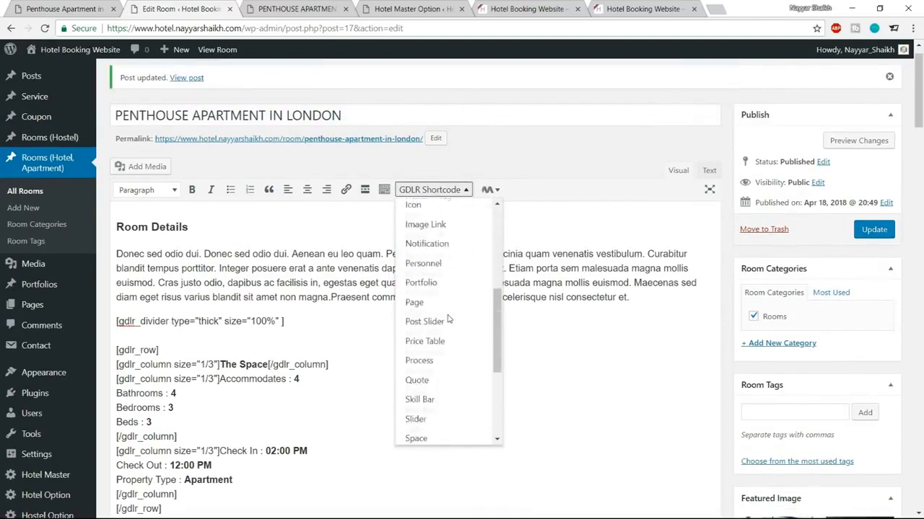
pyautogui.click(437, 380)
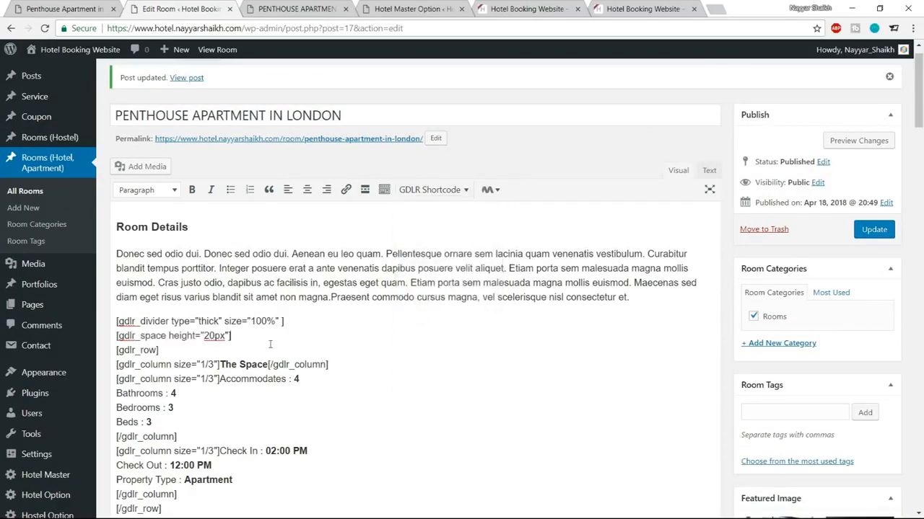
# Step: Change the space height to -20px, update the room, and check the spacing live
pyautogui.moveTo(241, 335); pyautogui.dragTo(104, 333)
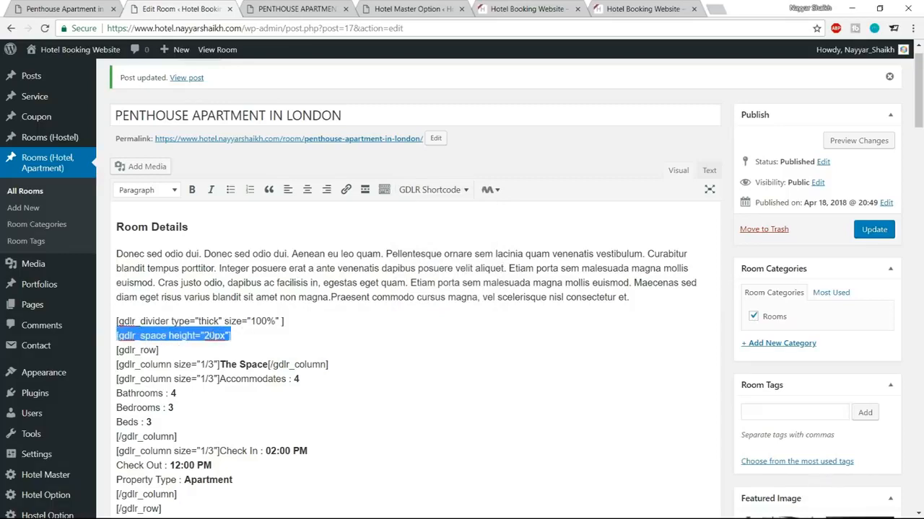
pyautogui.click(205, 335)
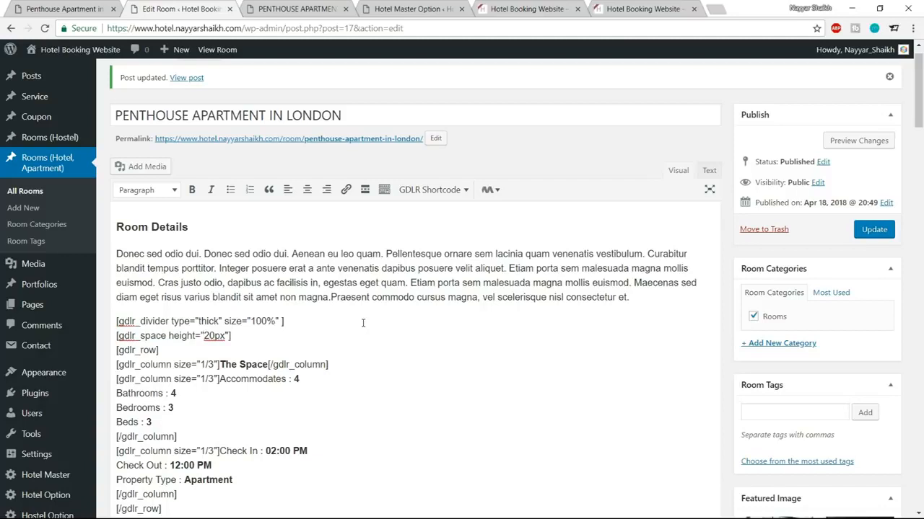
pyautogui.write('-')
pyautogui.click(868, 232)
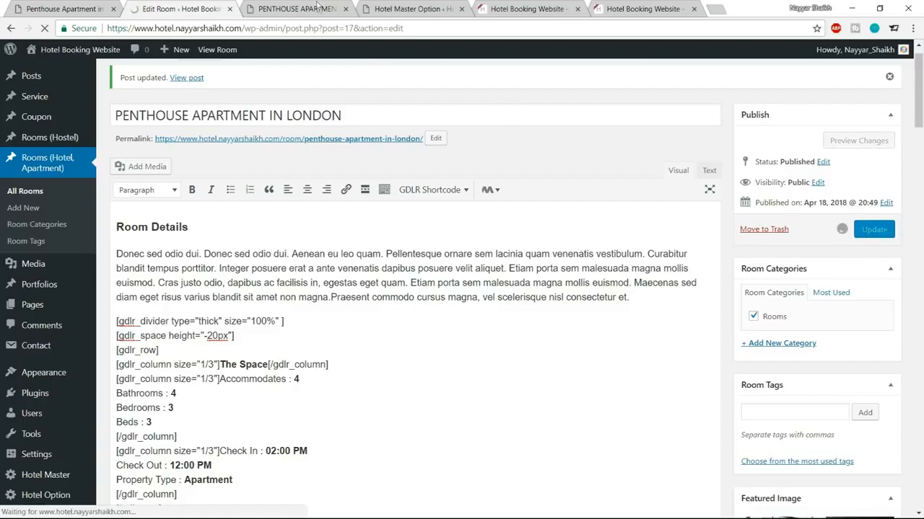
pyautogui.click(296, 8)
pyautogui.click(46, 28)
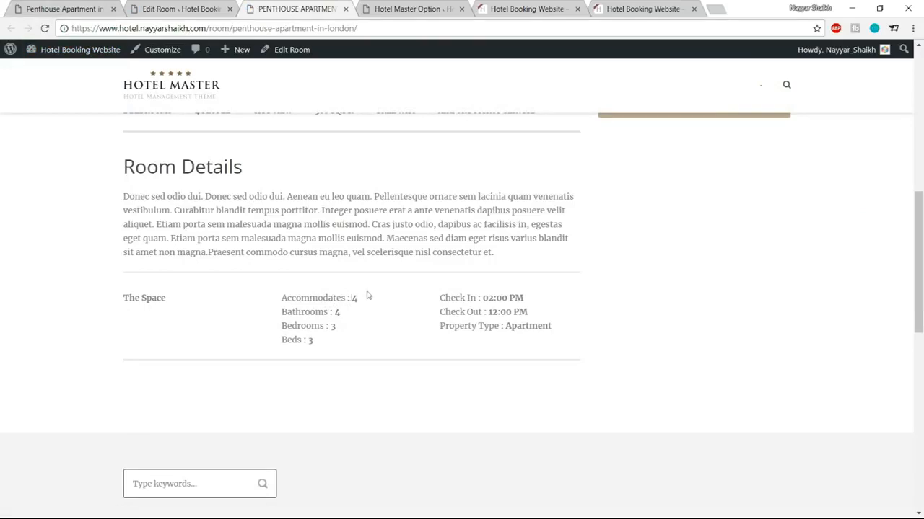
pyautogui.click(189, 8)
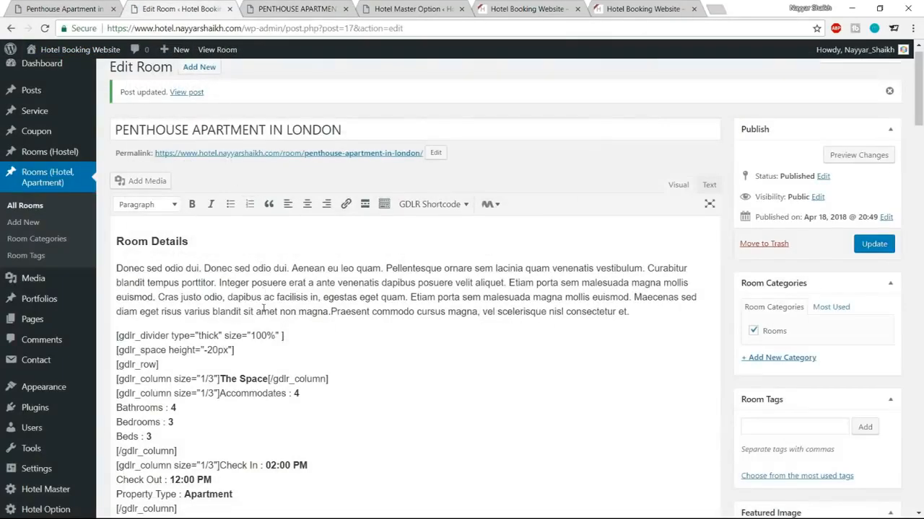
# Step: Add a bold 'Photos' line below the last divider, followed by an empty line
pyautogui.scroll(-3, 231, 337)
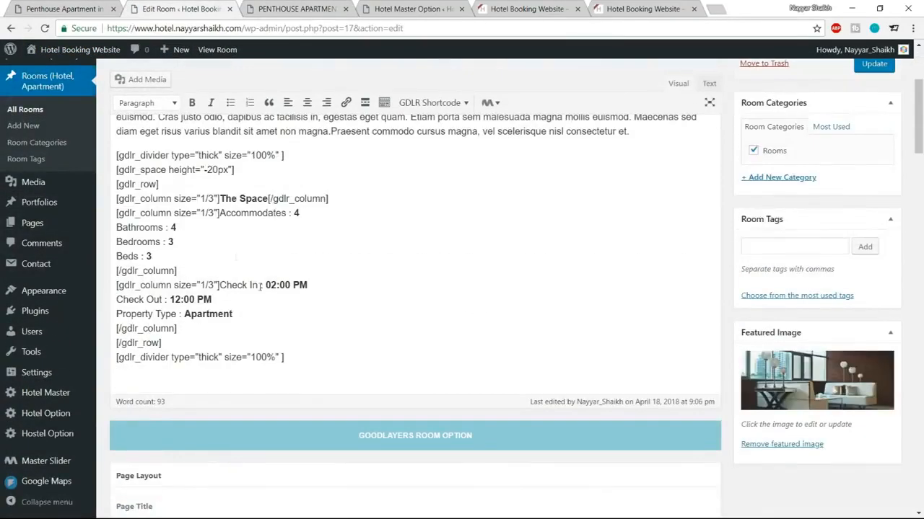
pyautogui.click(285, 9)
pyautogui.click(63, 8)
pyautogui.scroll(-3, 246, 336)
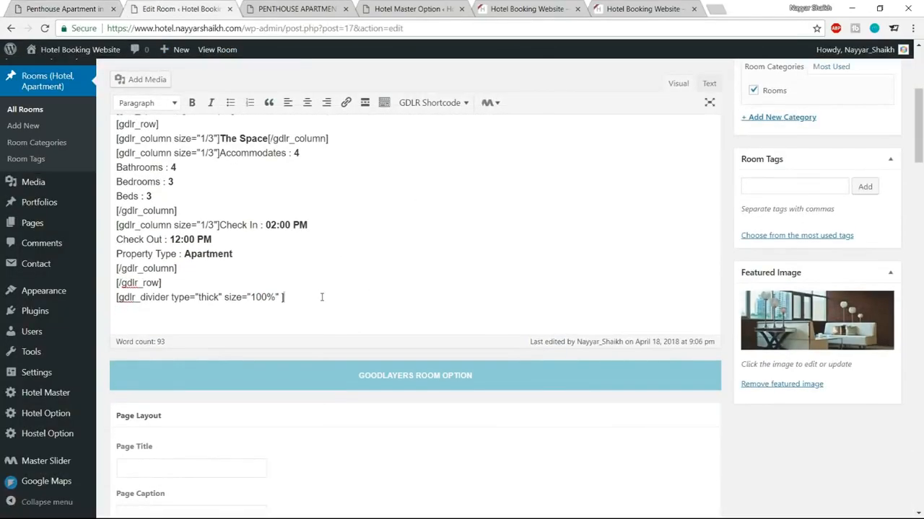
pyautogui.press('Return')
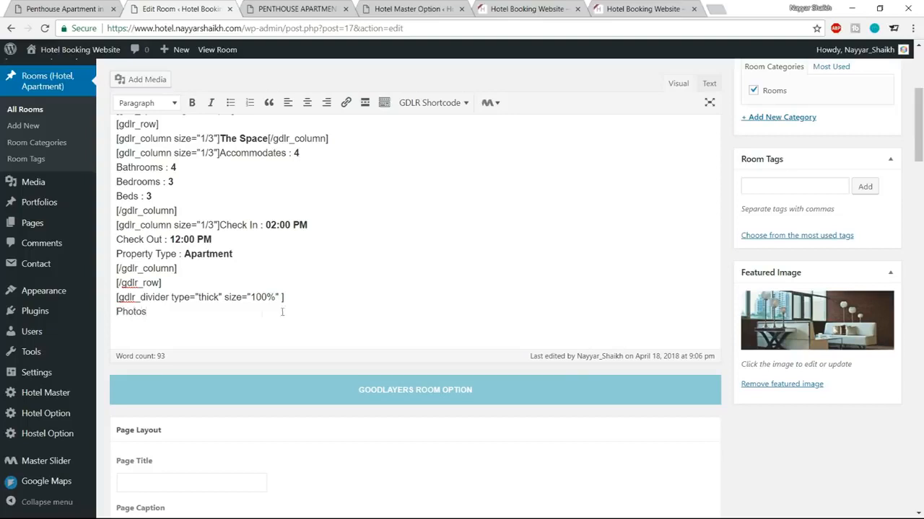
pyautogui.hotkey('shift', 'Left')
pyautogui.hotkey('shift', 'Left')
pyautogui.hotkey('shift', 'Left')
pyautogui.hotkey('shift', 'Left')
pyautogui.hotkey('shift', 'Left')
pyautogui.hotkey('shift', 'Left')
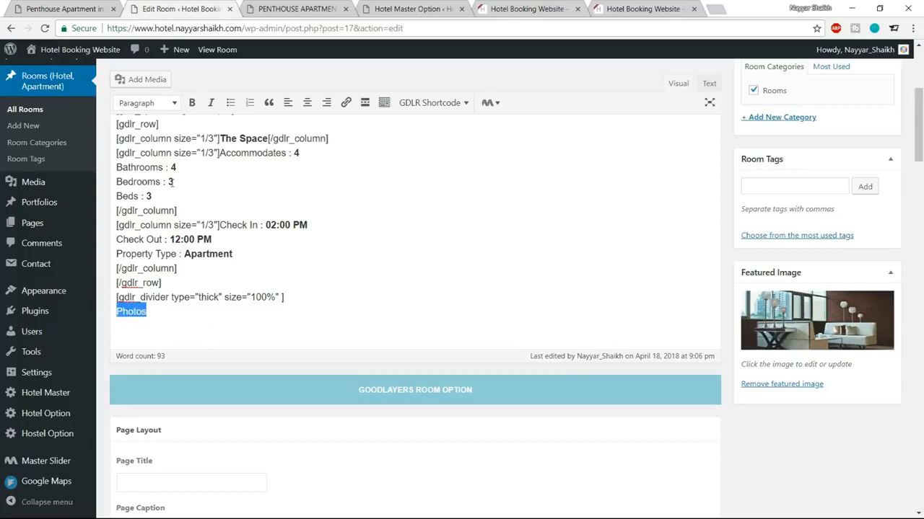
pyautogui.click(192, 102)
pyautogui.click(183, 318)
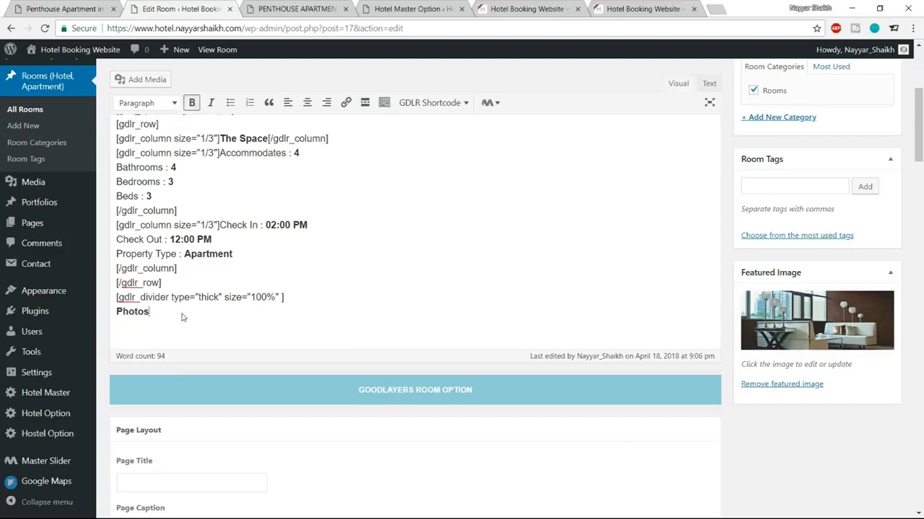
pyautogui.press('Return')
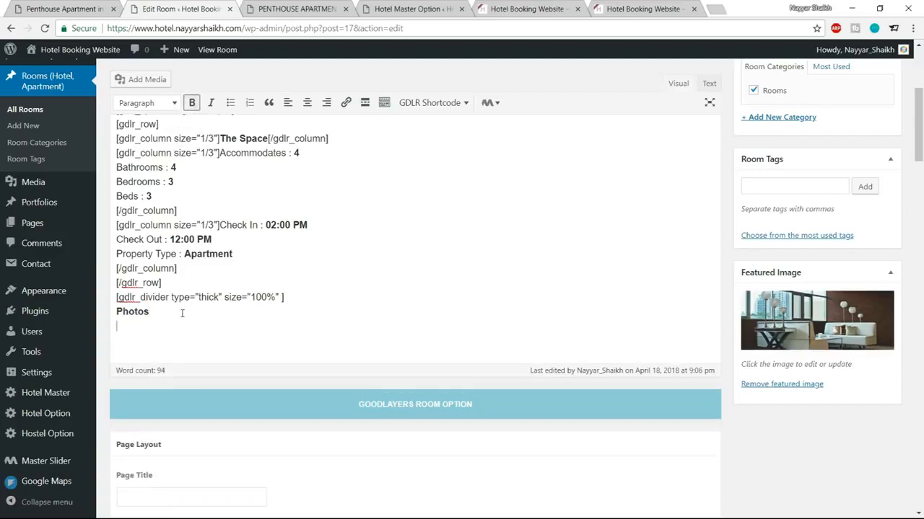
pyautogui.scroll(1, 272, 332)
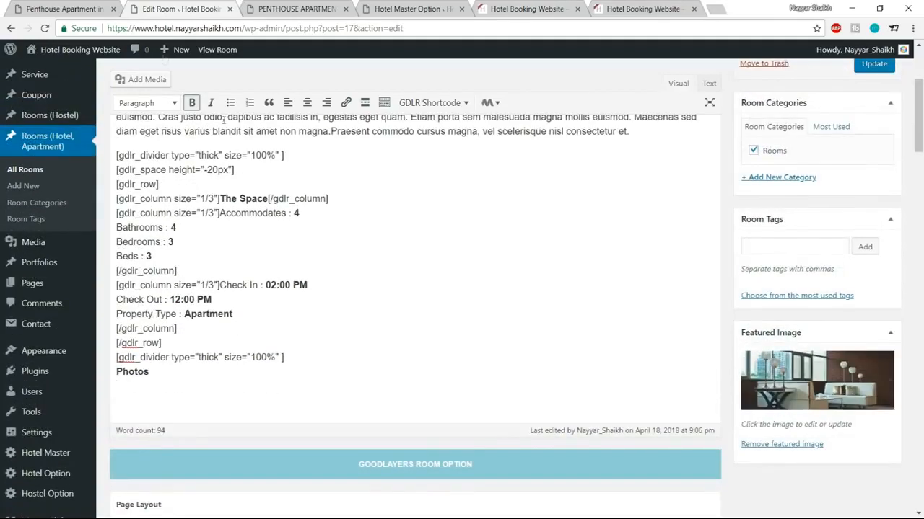
pyautogui.click(80, 8)
pyautogui.click(171, 7)
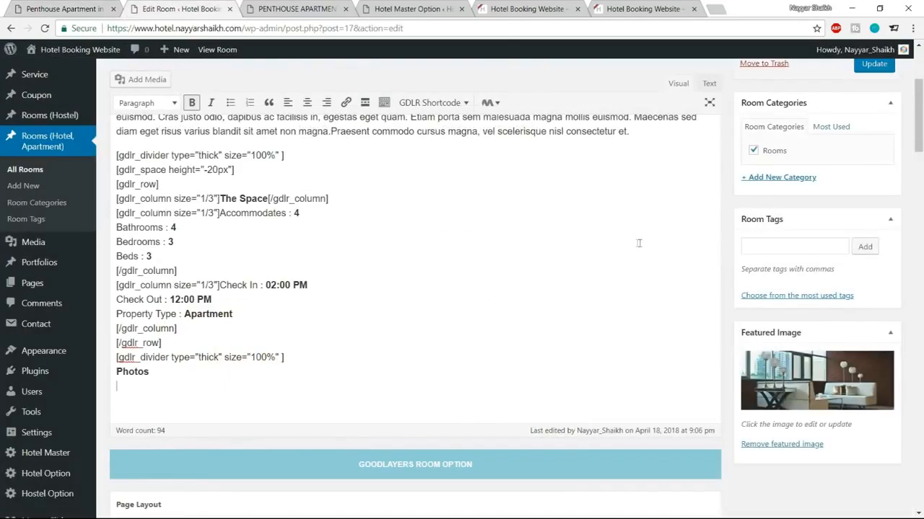
# Step: Insert a GDLR Gallery shortcode below Photos and open it for editing
pyautogui.click(450, 105)
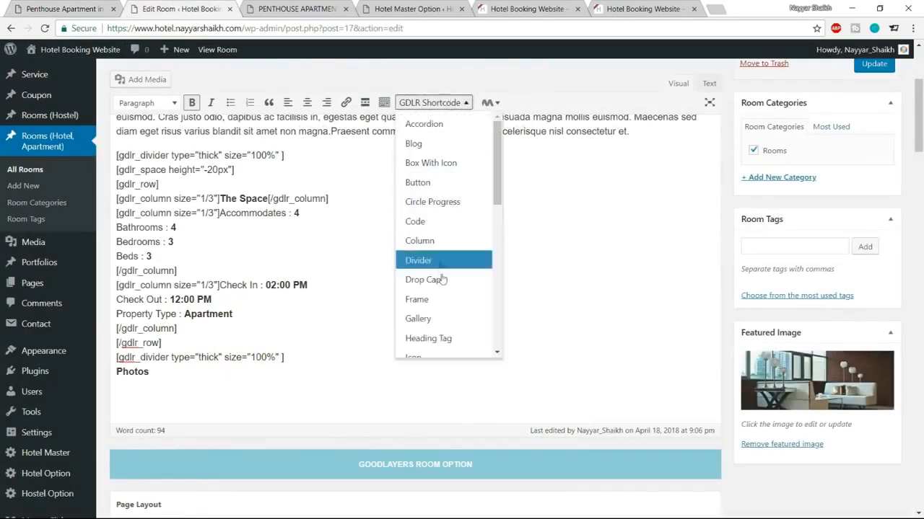
pyautogui.click(418, 319)
pyautogui.scroll(-1, 469, 373)
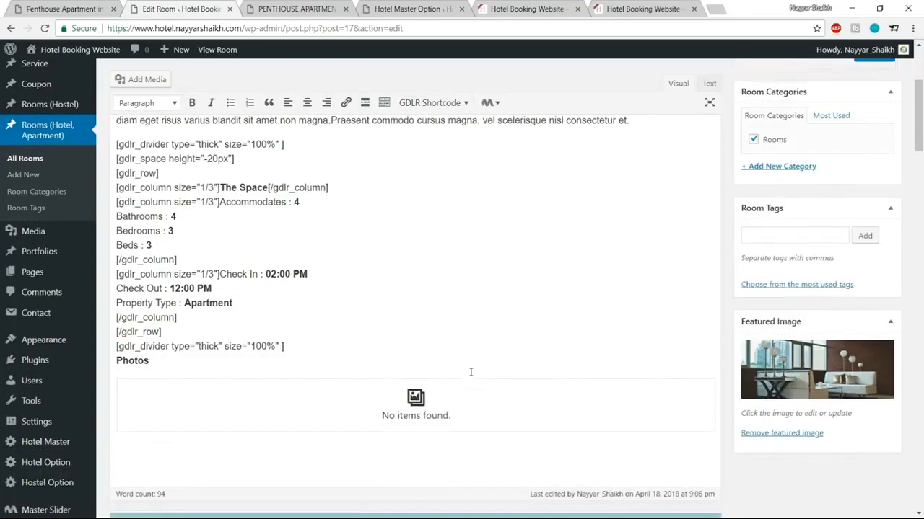
pyautogui.click(444, 350)
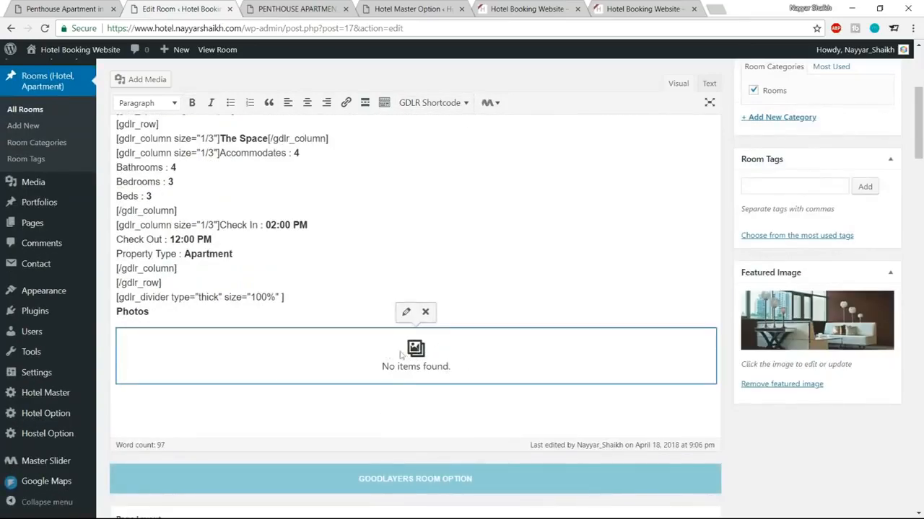
pyautogui.click(405, 316)
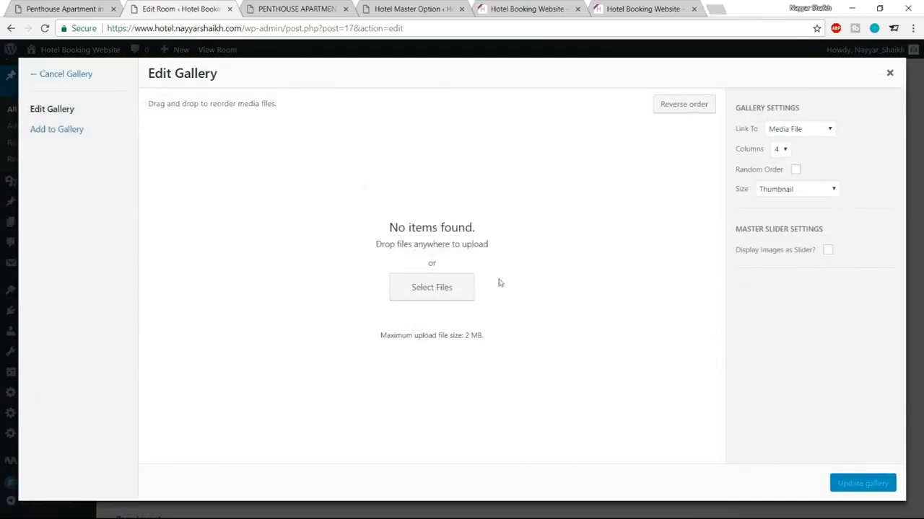
# Step: Upload the Gallery folder images, excluding the first Fotolia image, into the gallery
pyautogui.click(443, 298)
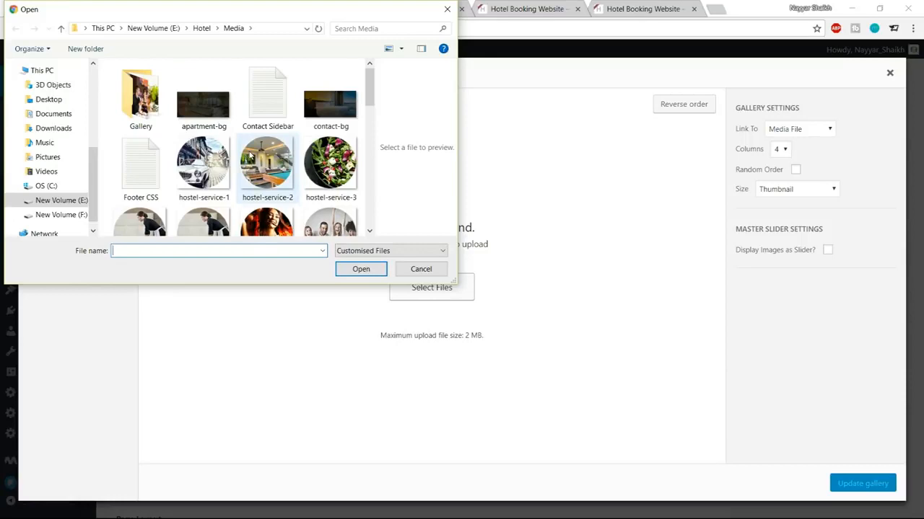
pyautogui.scroll(-5, 249, 158)
pyautogui.scroll(5, 216, 144)
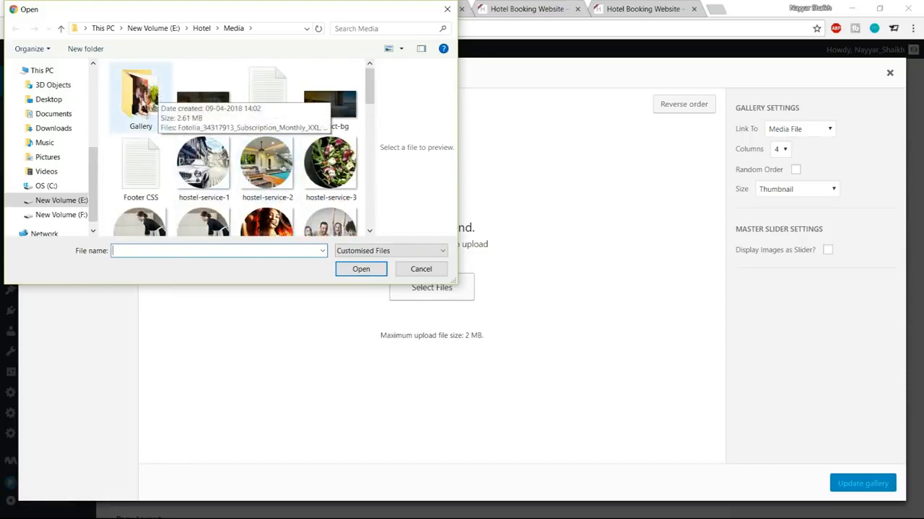
pyautogui.doubleClick(148, 101)
pyautogui.hotkey('ctrl', 'a')
pyautogui.scroll(-1, 240, 170)
pyautogui.scroll(1, 251, 199)
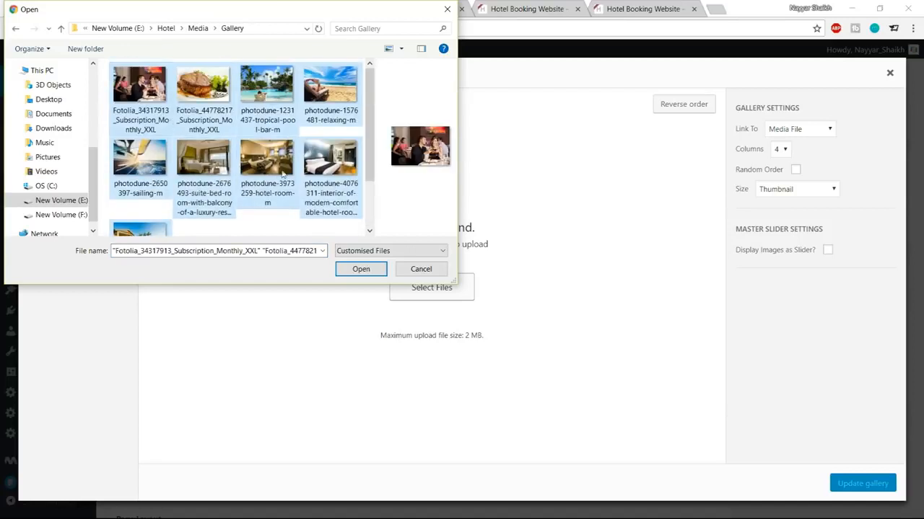
pyautogui.scroll(-1, 278, 178)
pyautogui.scroll(1, 217, 198)
pyautogui.scroll(-1, 218, 193)
pyautogui.scroll(1, 219, 194)
pyautogui.keyDown('ctrl'); pyautogui.click(145, 92); pyautogui.keyUp('ctrl')
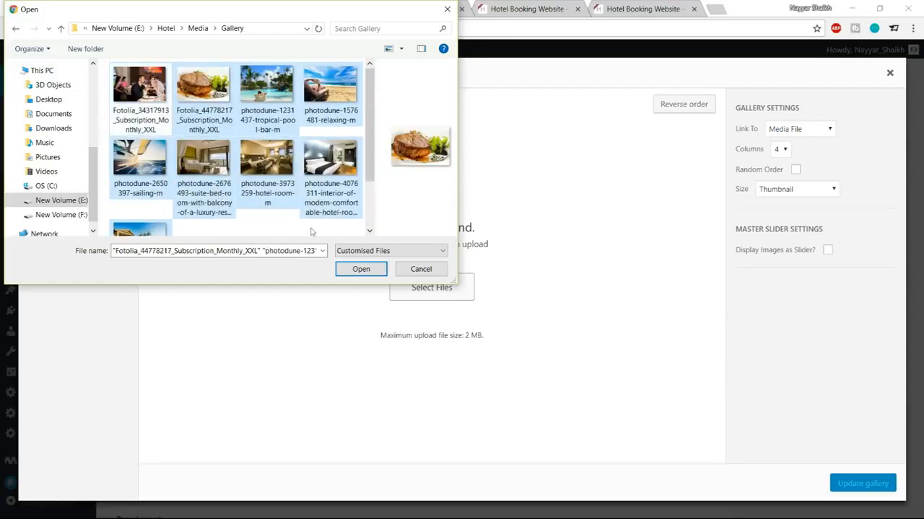
pyautogui.click(361, 269)
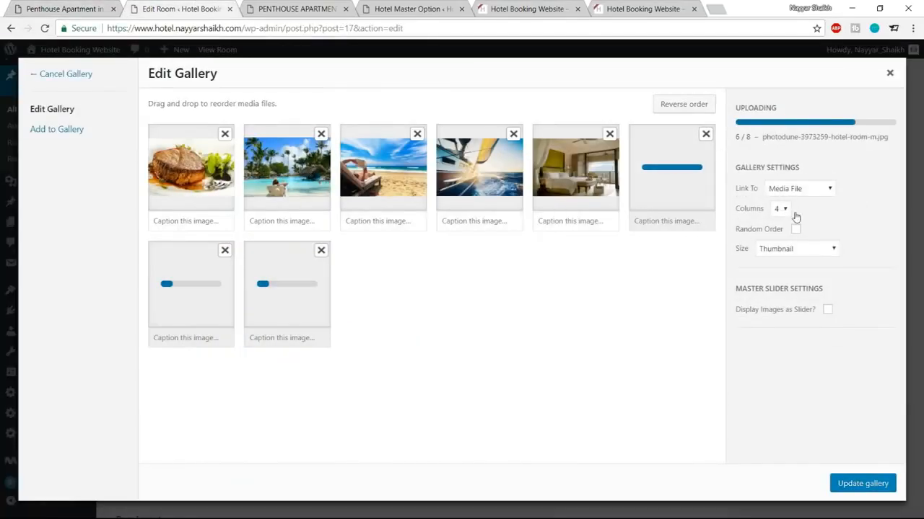
# Step: Set the gallery to 4 columns, Thumbnail size, no random order, and insert it
pyautogui.click(787, 219)
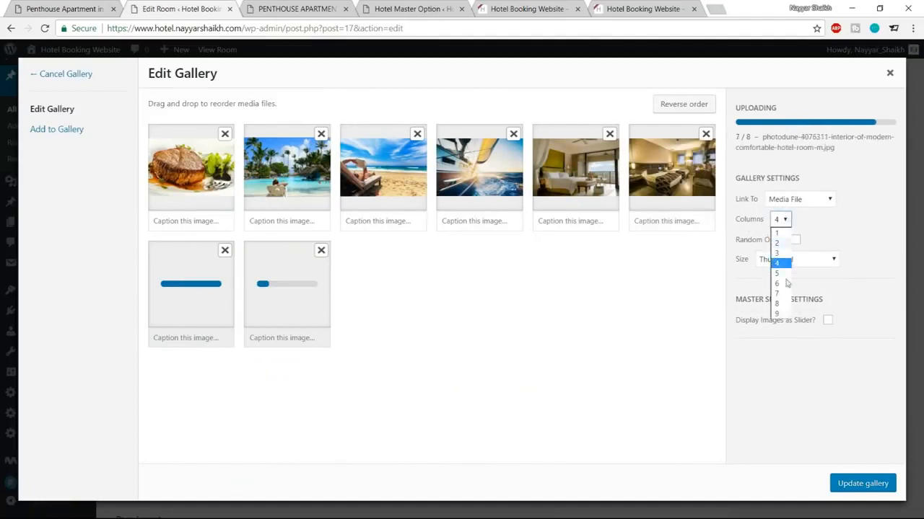
pyautogui.click(835, 224)
pyautogui.click(841, 157)
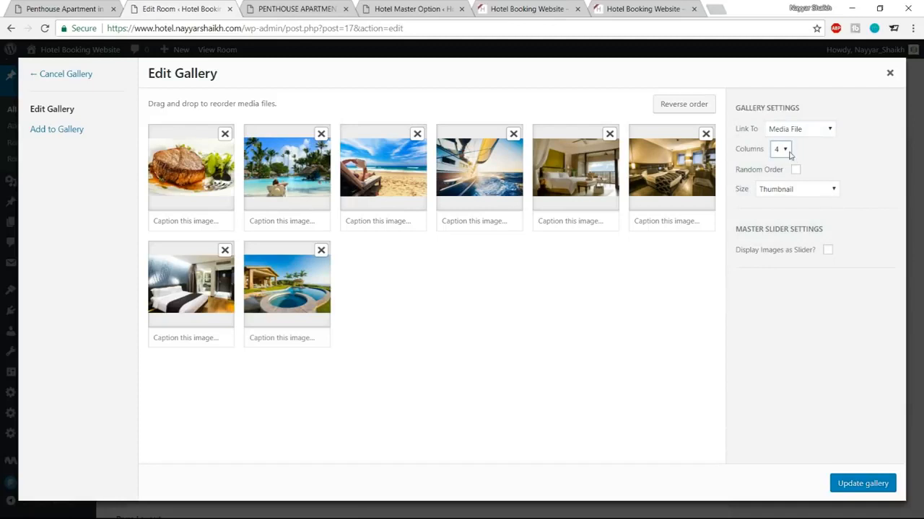
pyautogui.click(796, 191)
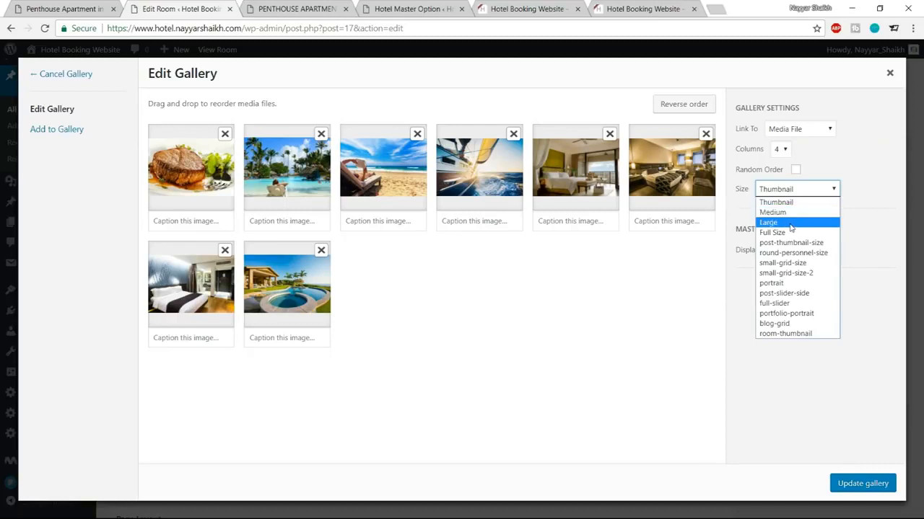
pyautogui.click(865, 176)
pyautogui.click(796, 169)
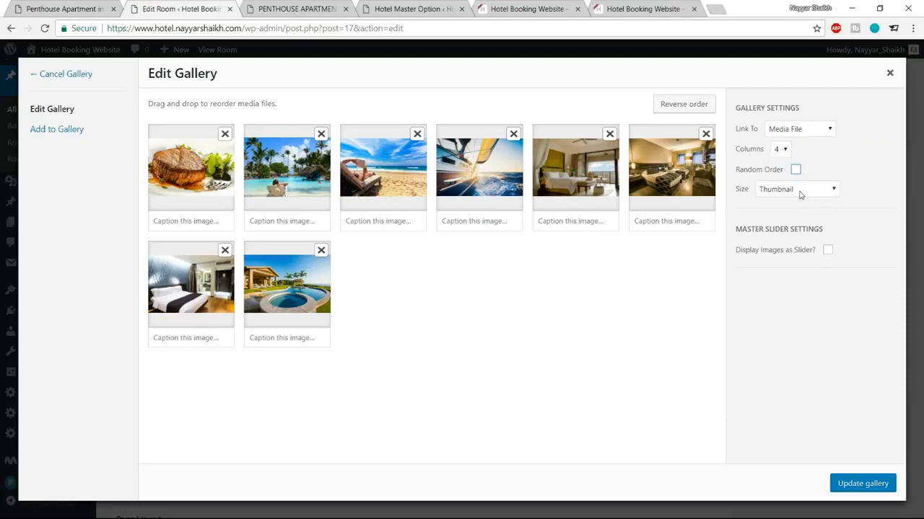
pyautogui.click(860, 484)
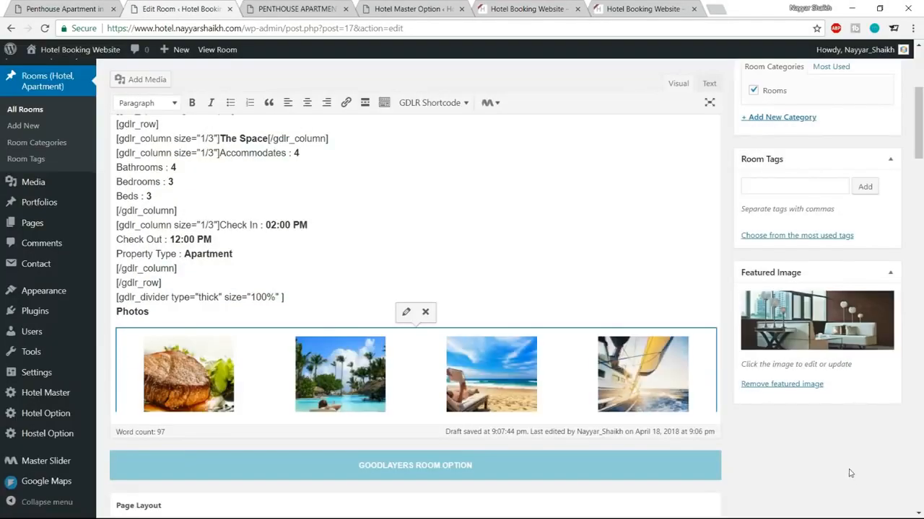
# Step: Update the room and reload the live page to see the eight-thumbnail gallery
pyautogui.scroll(-3, 628, 366)
pyautogui.scroll(2, 614, 311)
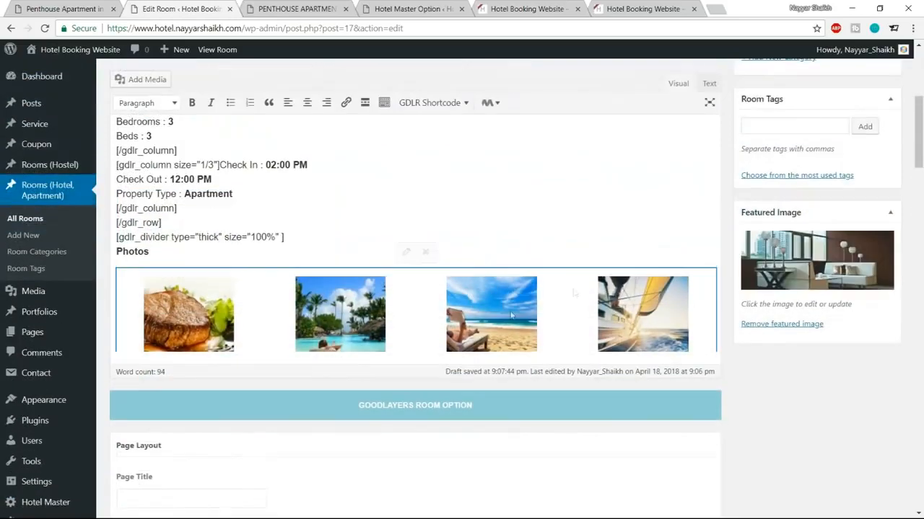
pyautogui.scroll(5, 546, 291)
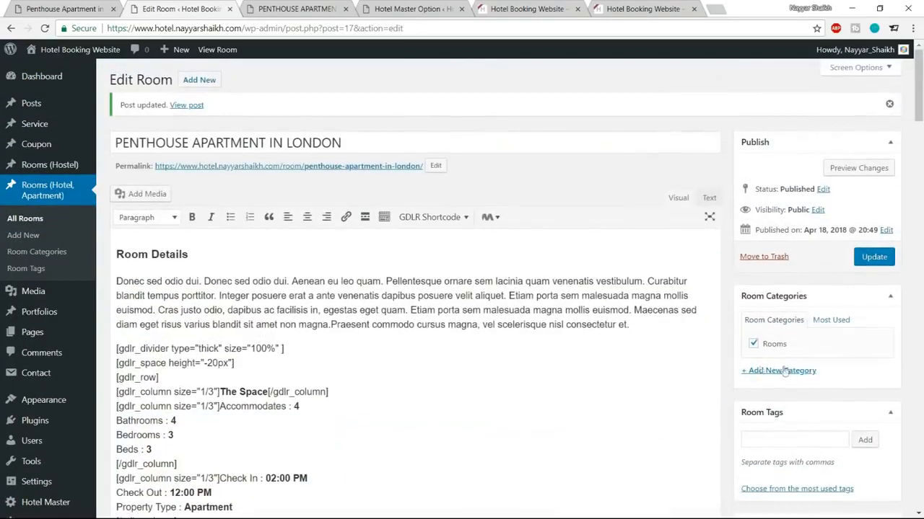
pyautogui.click(874, 257)
pyautogui.click(295, 8)
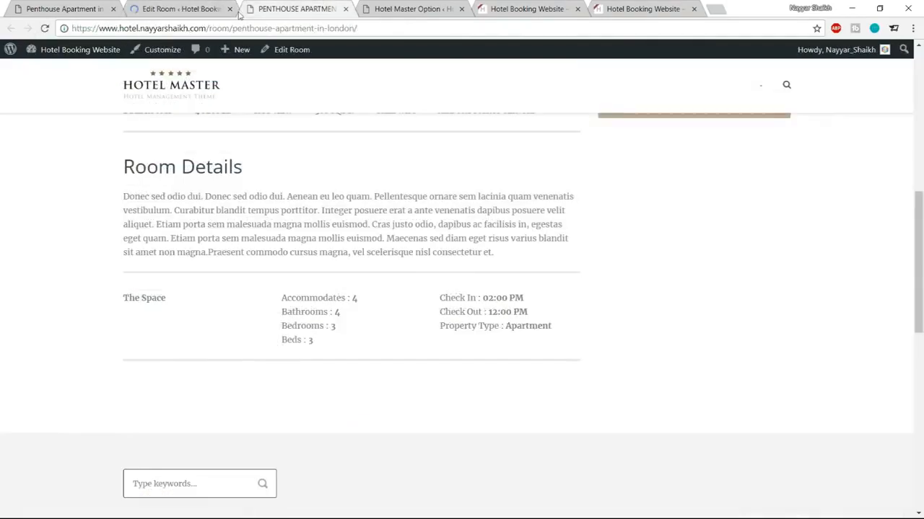
pyautogui.click(44, 29)
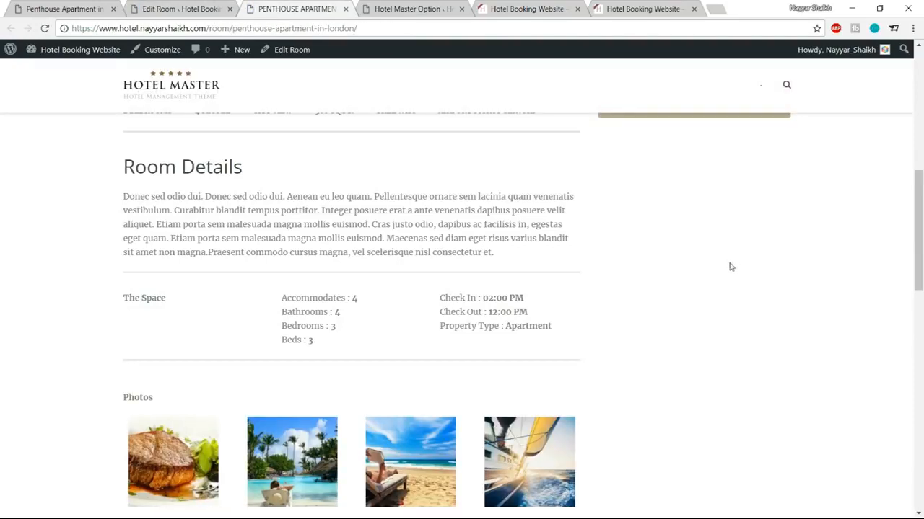
pyautogui.scroll(-3, 619, 285)
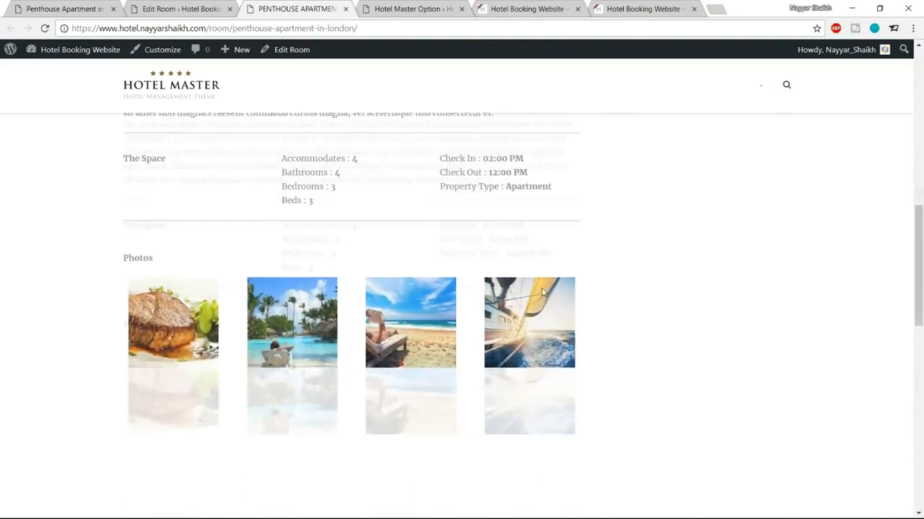
pyautogui.scroll(-1, 622, 285)
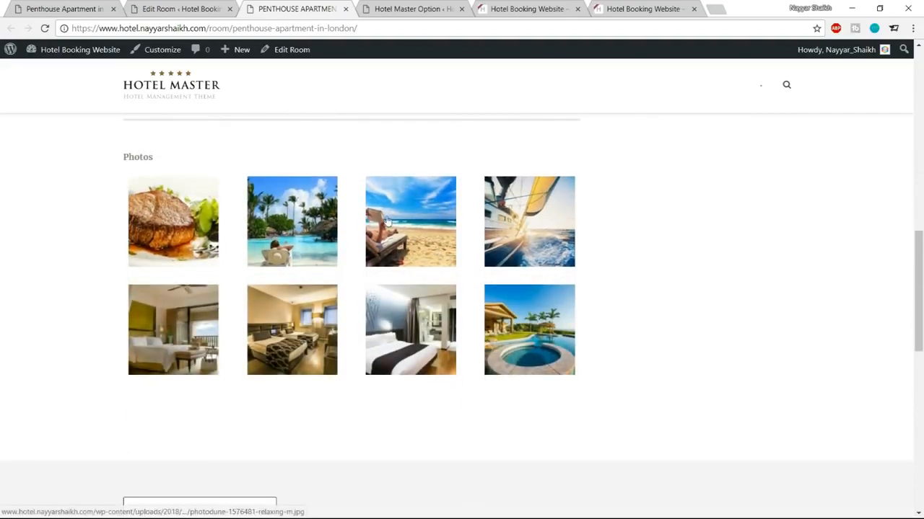
# Step: Compare the gallery with the reference Penthouse page, then return to Edit Room
pyautogui.hotkey('ctrl', '1')
pyautogui.scroll(-3, 313, 226)
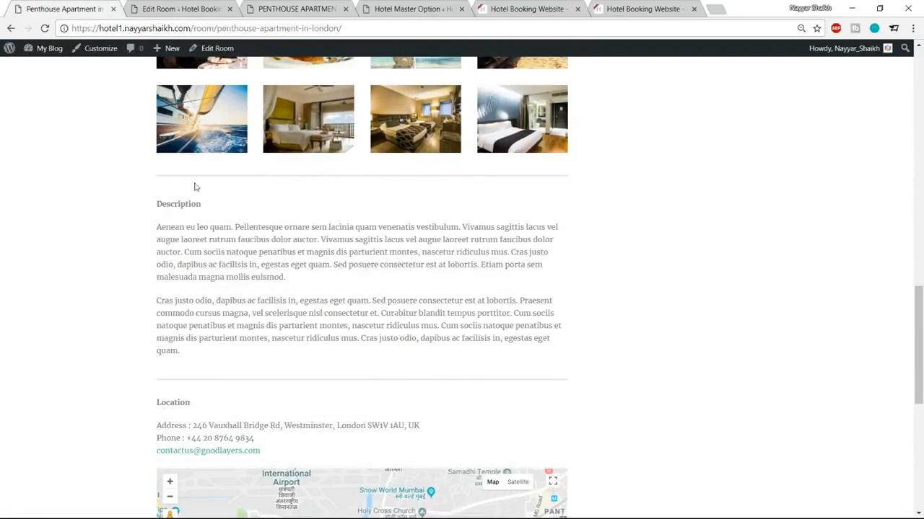
pyautogui.click(297, 8)
pyautogui.scroll(1, 360, 204)
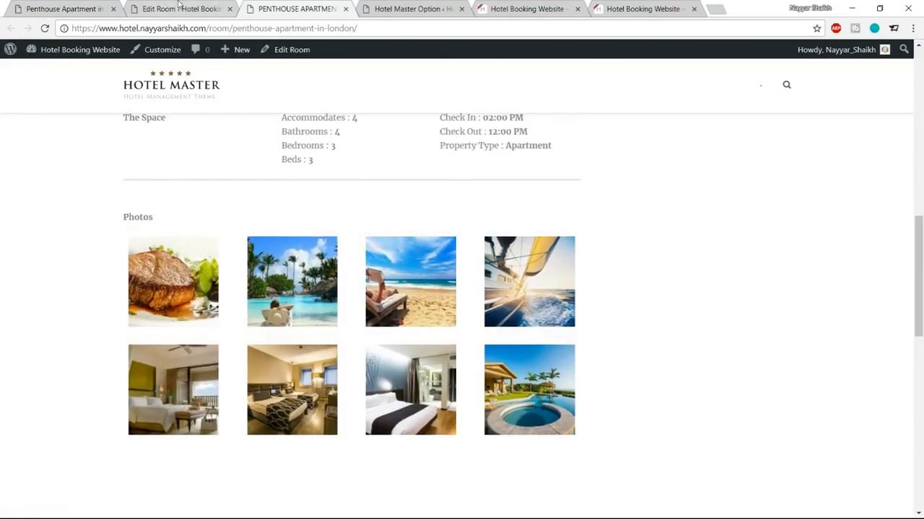
pyautogui.hotkey('ctrl', '2')
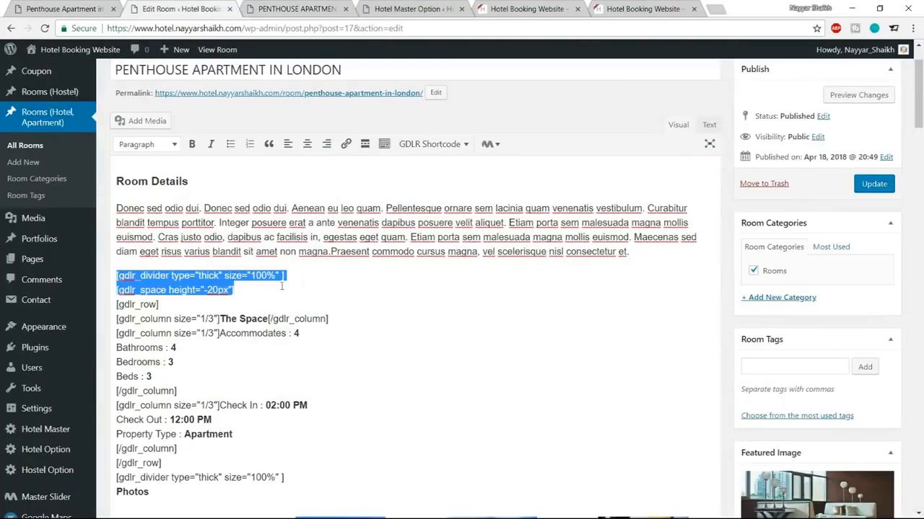
# Step: Copy the Description heading and paragraphs from the demo page into the room content below the gallery
pyautogui.scroll(-8, 336, 292)
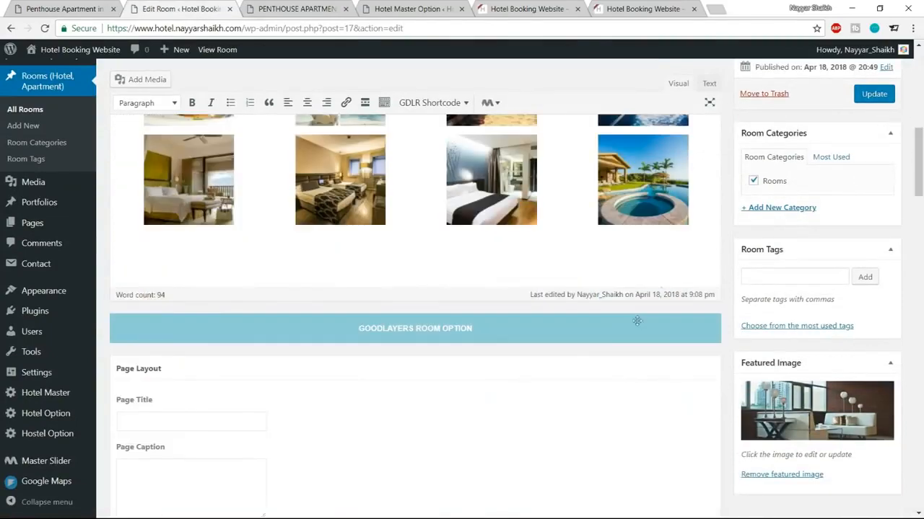
pyautogui.click(717, 202)
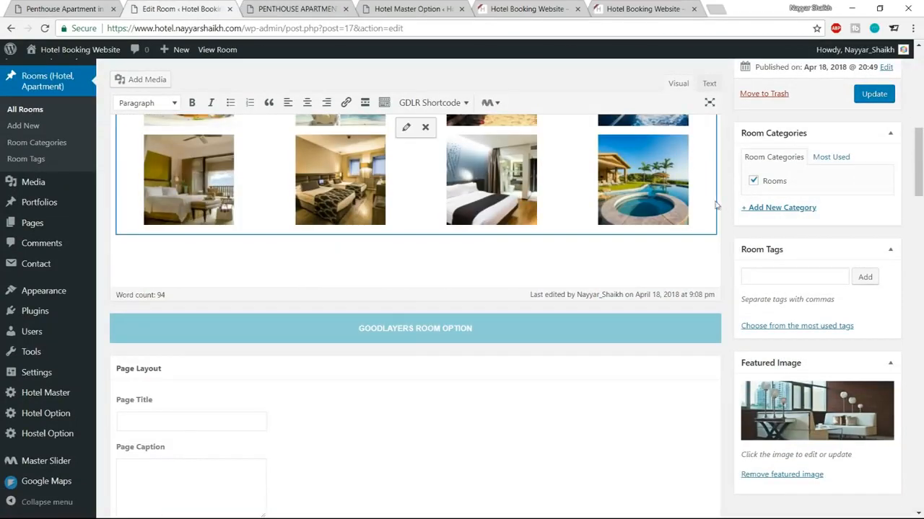
pyautogui.scroll(3, 693, 243)
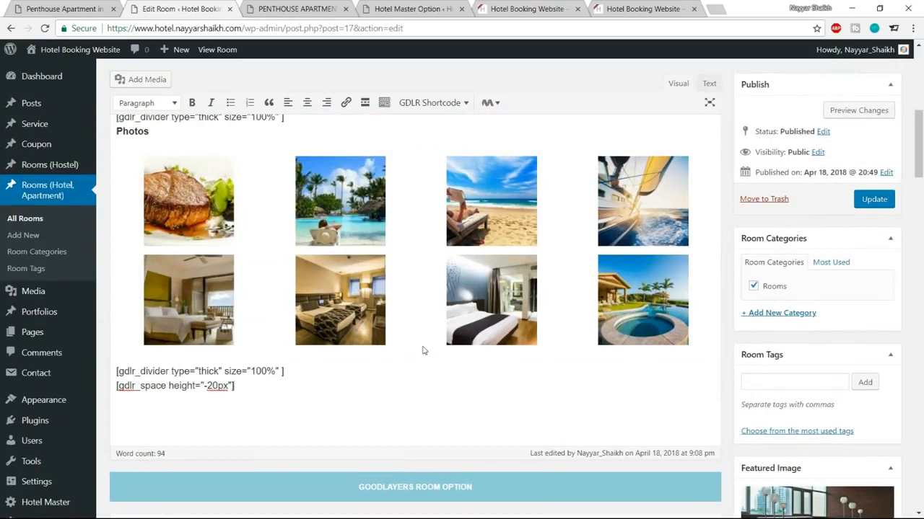
pyautogui.click(75, 6)
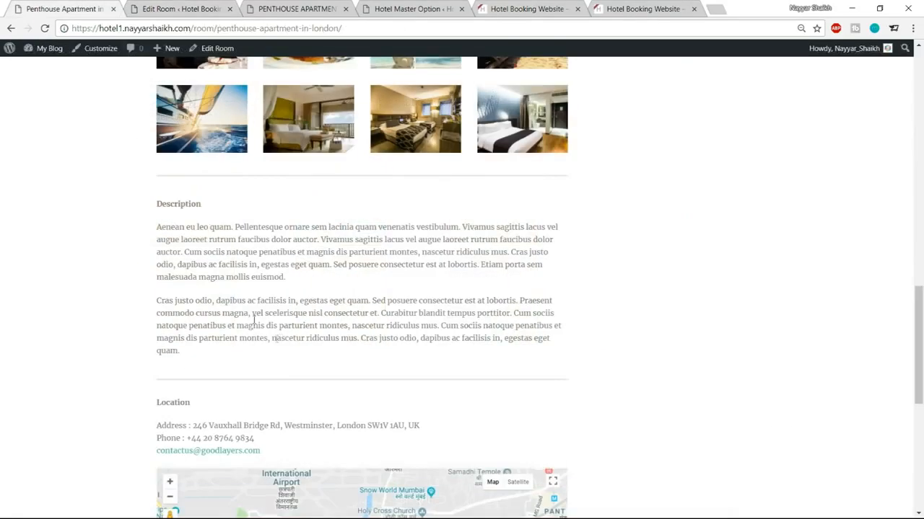
pyautogui.moveTo(154, 207); pyautogui.dragTo(244, 359)
pyautogui.hotkey('ctrl', 'c')
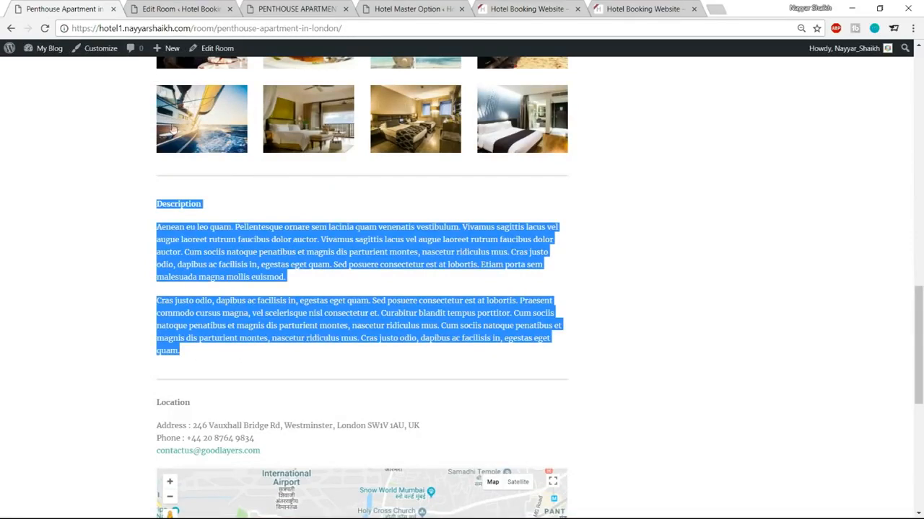
pyautogui.click(173, 7)
pyautogui.hotkey('ctrl', 'v')
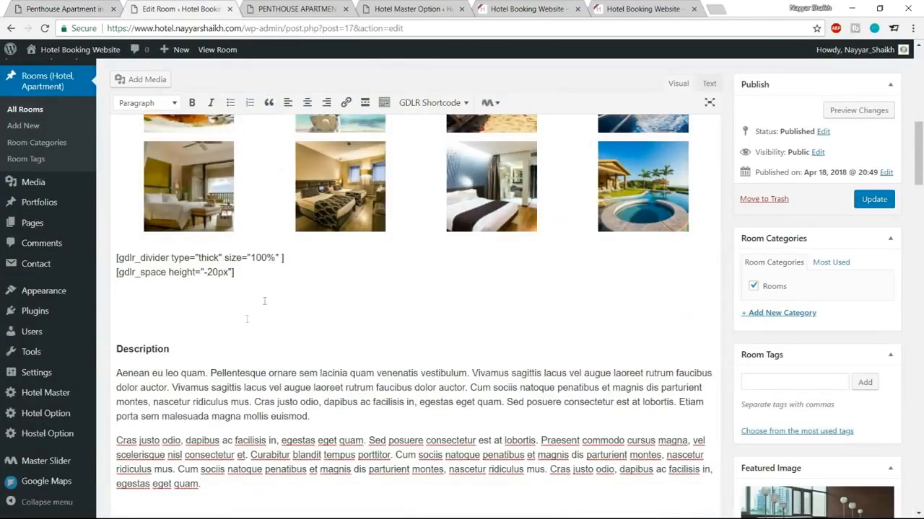
pyautogui.moveTo(151, 322); pyautogui.dragTo(119, 288)
pyautogui.press('BackSpace')
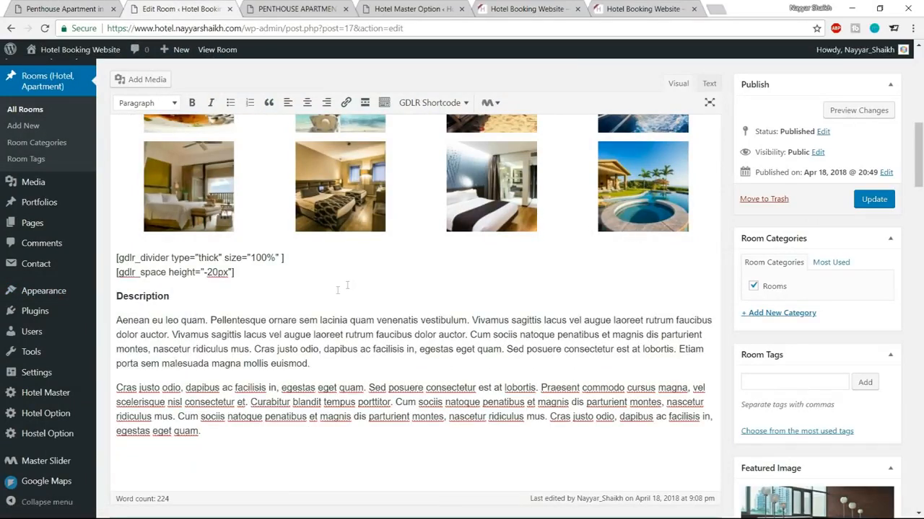
# Step: Add the gdlr divider and spacing shortcodes after the Description paragraphs
pyautogui.moveTo(238, 275); pyautogui.dragTo(114, 256)
pyautogui.hotkey('ctrl', 'c')
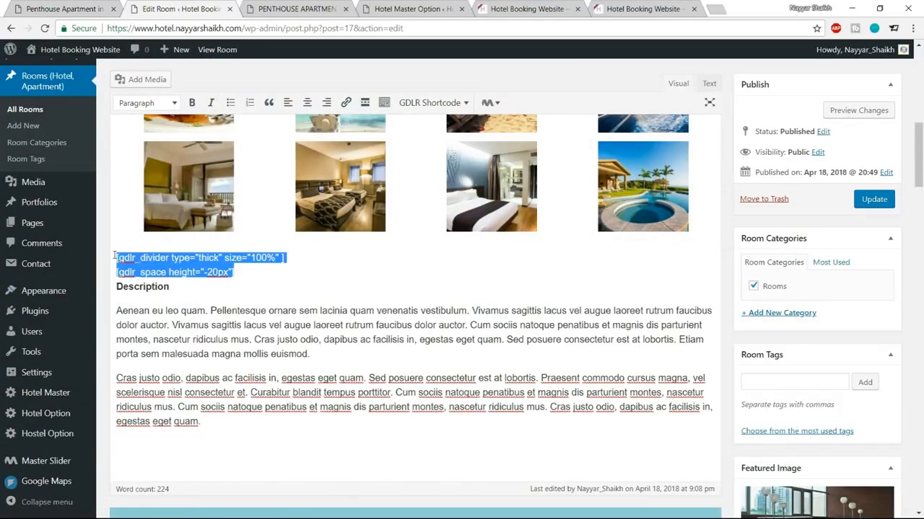
pyautogui.click(204, 438)
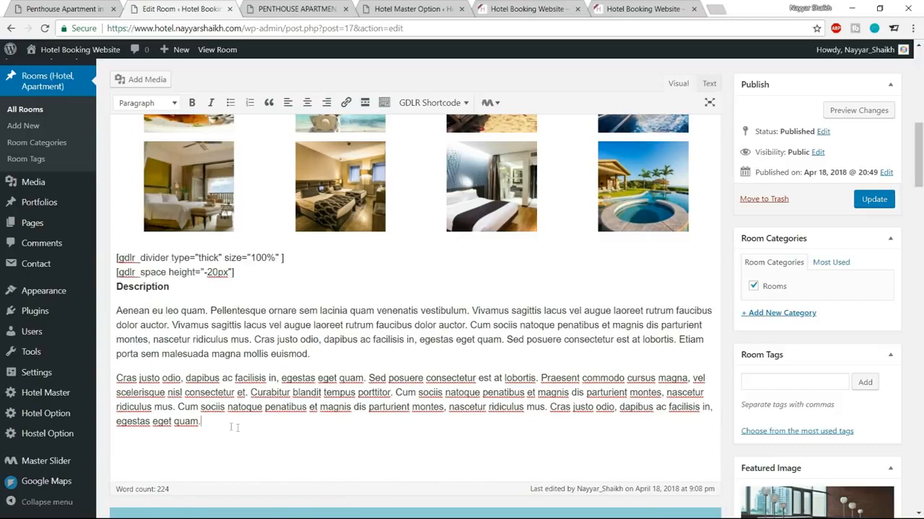
pyautogui.hotkey('shift', 'Return')
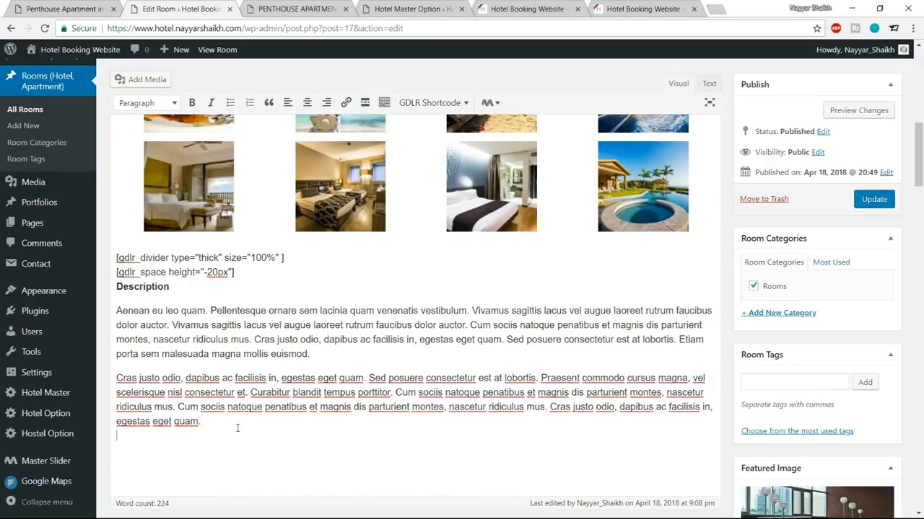
pyautogui.hotkey('ctrl', 'v')
pyautogui.press('Return')
pyautogui.hotkey('ctrl', 'b')
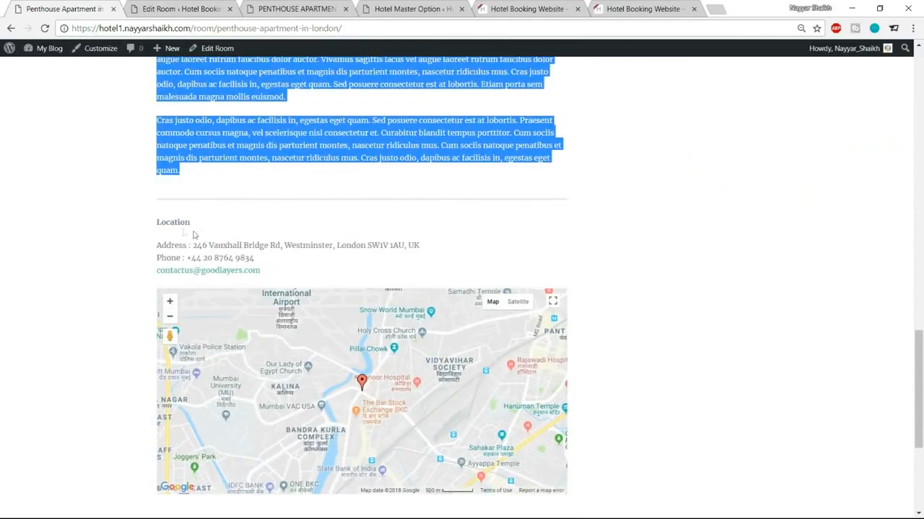
# Step: Paste the demo's Location heading, address, phone and e-mail below the shortcodes
pyautogui.moveTo(149, 224); pyautogui.dragTo(332, 269)
pyautogui.hotkey('ctrl', 'c')
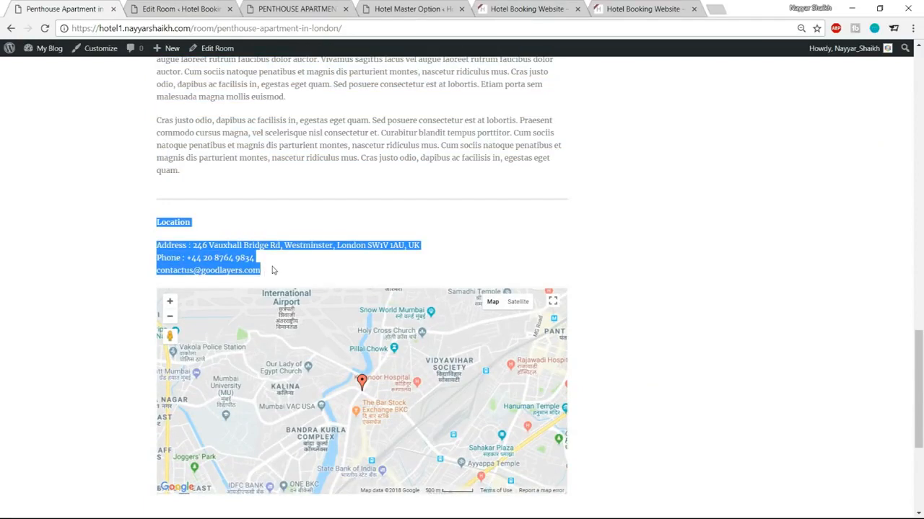
pyautogui.click(211, 7)
pyautogui.click(321, 469)
pyautogui.hotkey('ctrl', 'v')
pyautogui.scroll(-3, 320, 461)
# Step: Remove the blank lines around the Location heading and update the room
pyautogui.click(112, 315)
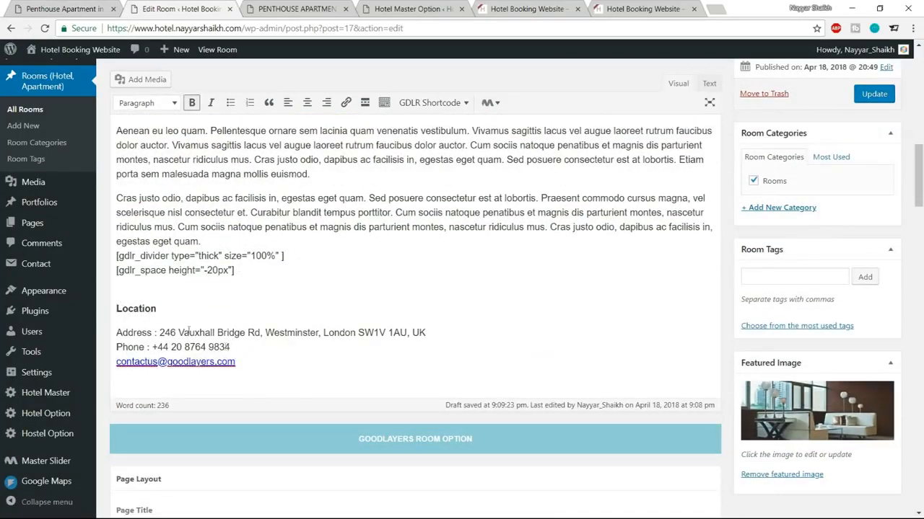
pyautogui.press('Up')
pyautogui.press('BackSpace')
pyautogui.press('BackSpace')
pyautogui.hotkey('shift', 'Return')
pyautogui.press('Down')
pyautogui.press('BackSpace')
pyautogui.hotkey('shift', 'Return')
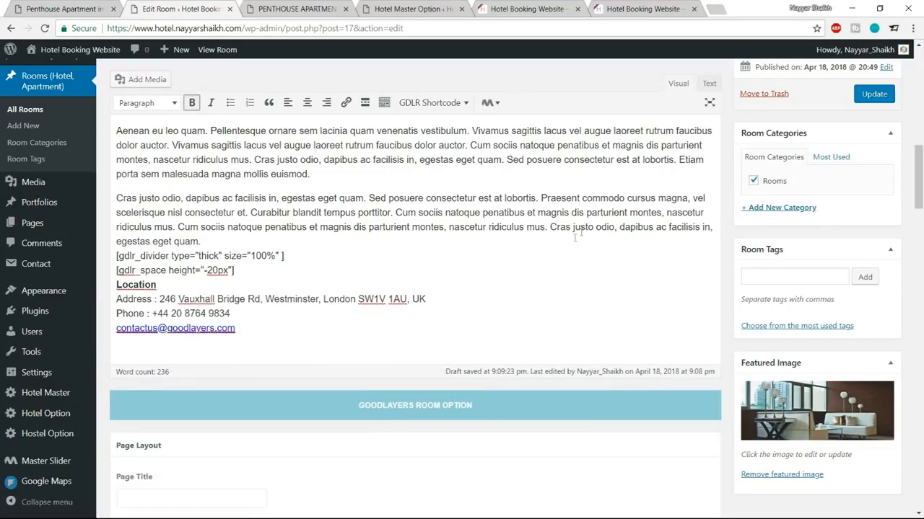
pyautogui.click(872, 98)
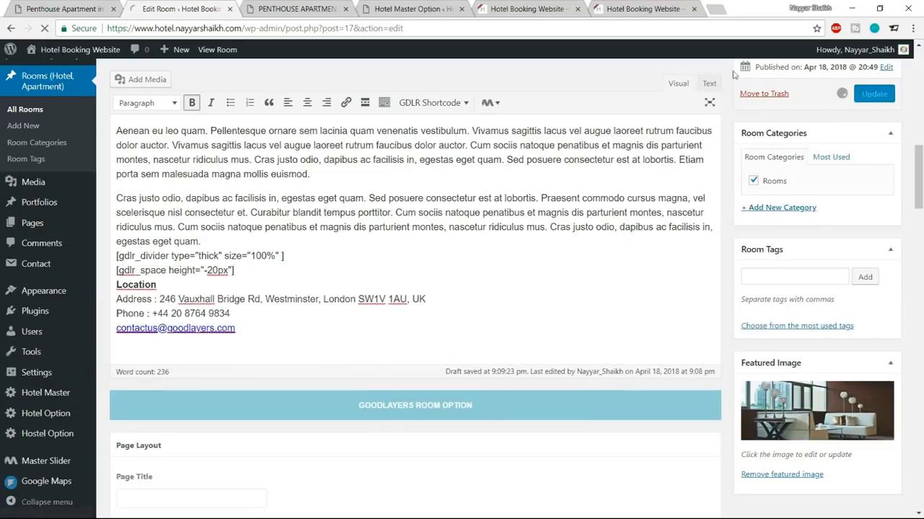
pyautogui.click(296, 8)
# Step: Reload the live Penthouse Apartment page and compare its Description and Location sections against the demo
pyautogui.click(45, 28)
pyautogui.scroll(-3, 606, 210)
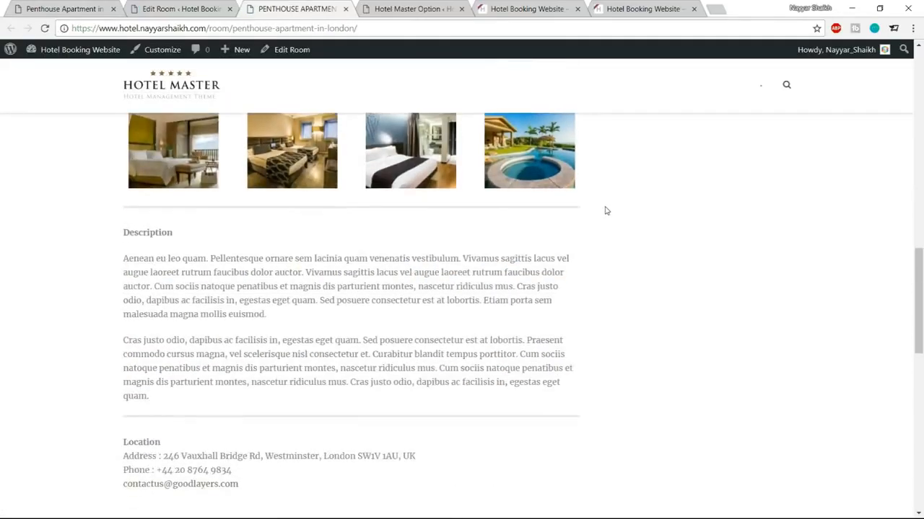
pyautogui.scroll(-2, 606, 211)
pyautogui.scroll(1, 254, 251)
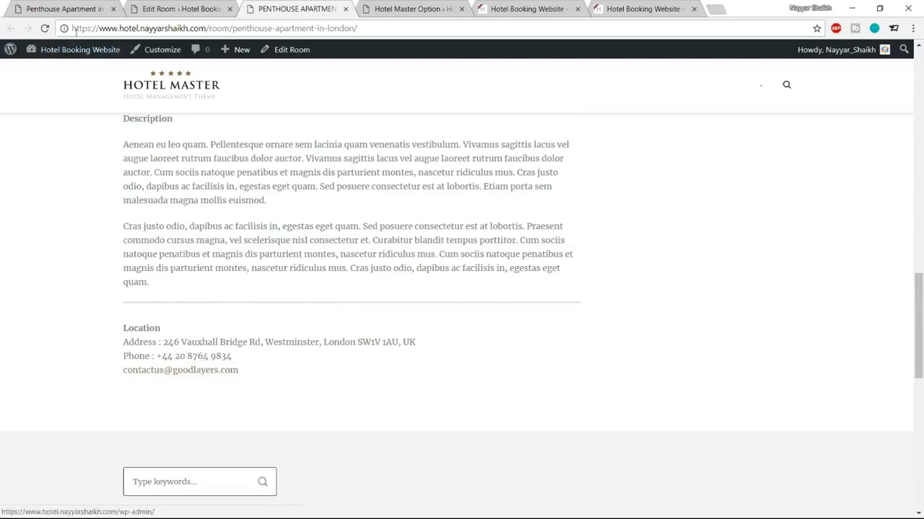
pyautogui.click(66, 9)
pyautogui.scroll(-3, 770, 318)
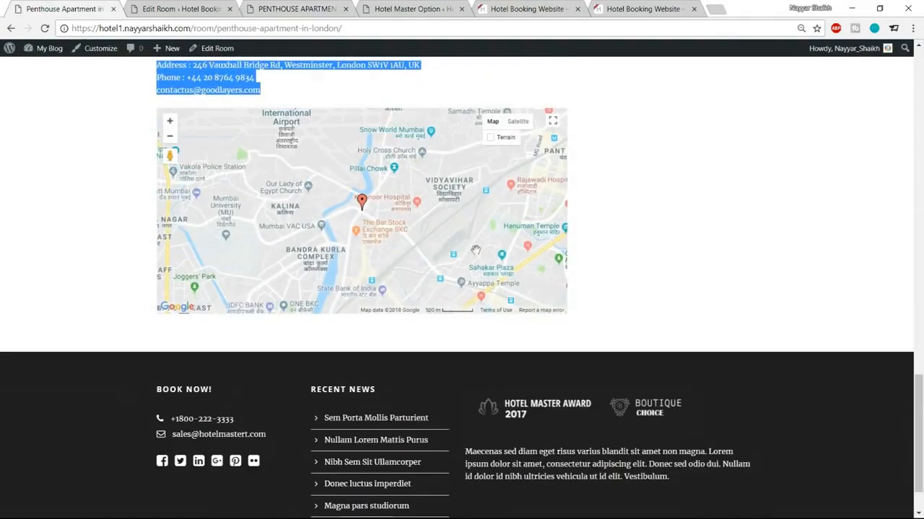
pyautogui.scroll(1, 762, 298)
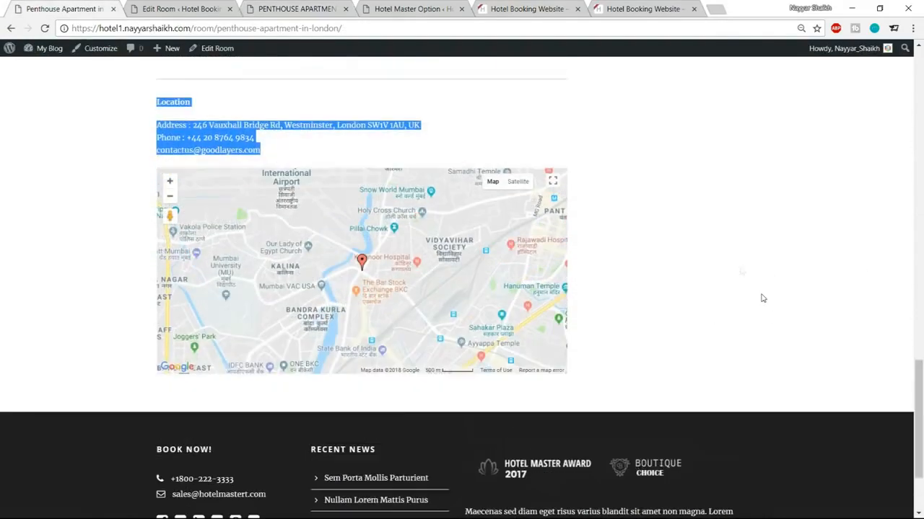
pyautogui.click(207, 6)
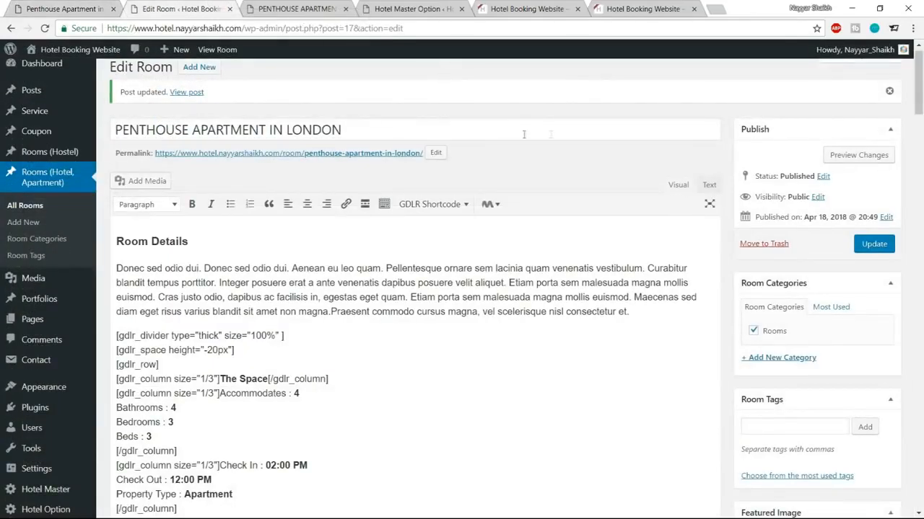
# Step: Go to console.developers.google.com in a new browser tab
pyautogui.click(715, 11)
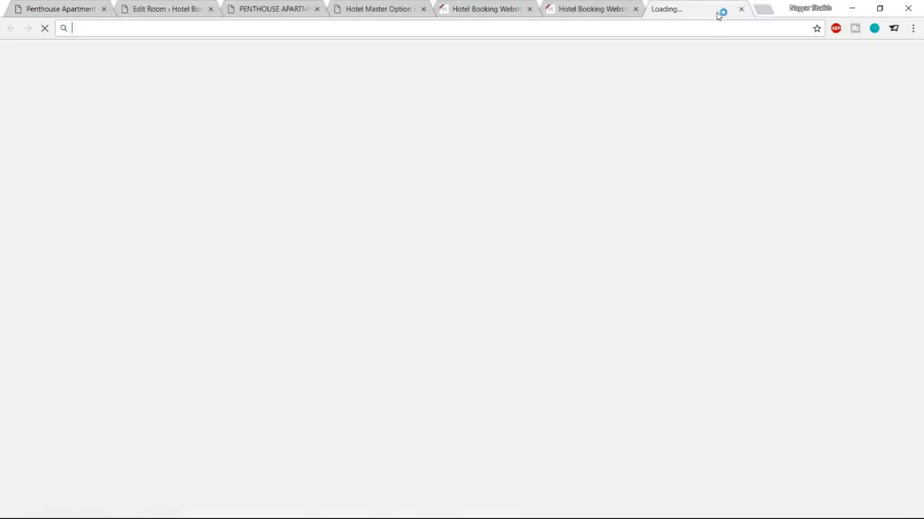
pyautogui.write('cons')
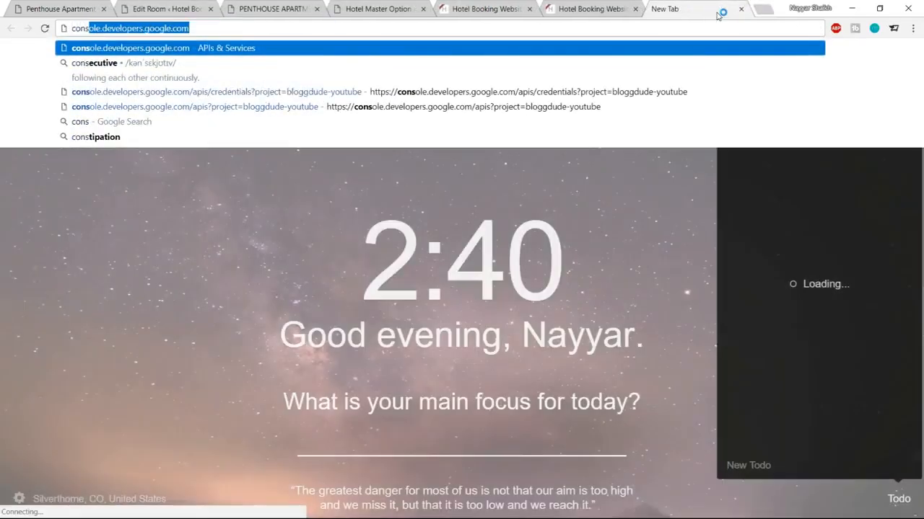
pyautogui.press('Return')
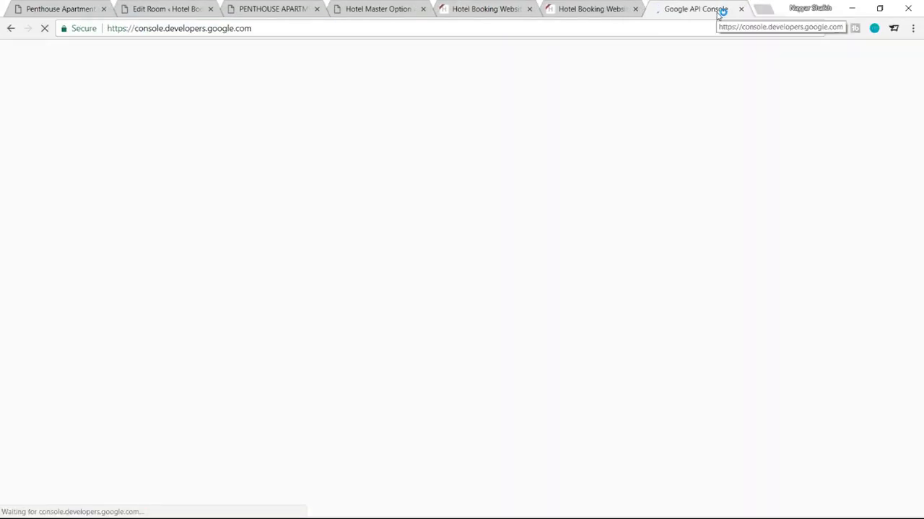
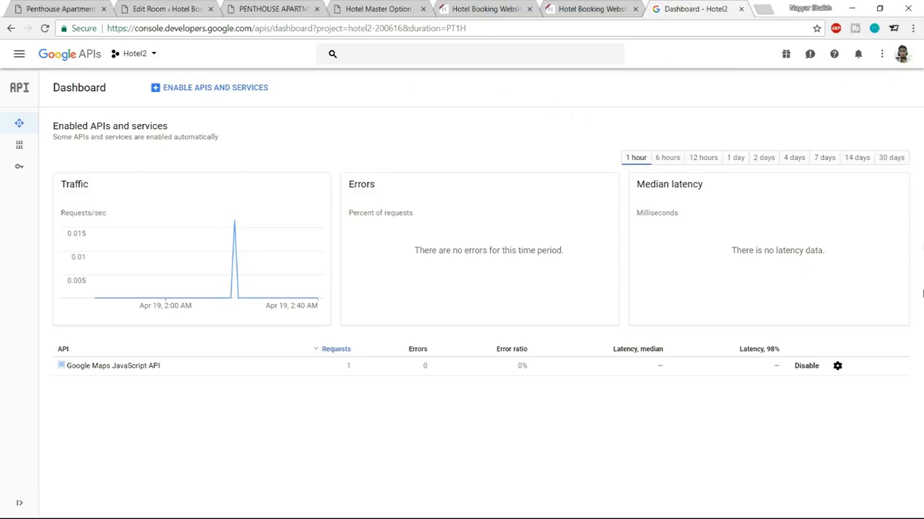
# Step: From the project selector, create a new Google Cloud project called hotelProject
pyautogui.click(153, 58)
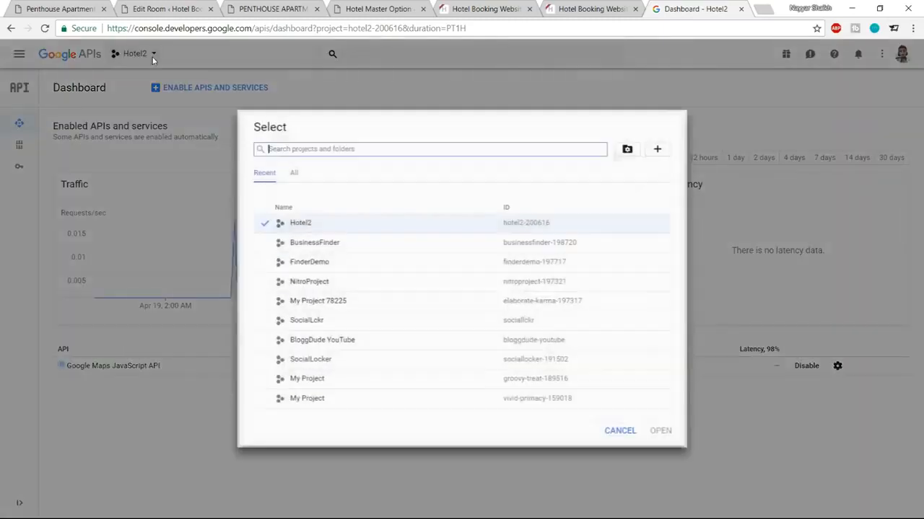
pyautogui.click(661, 148)
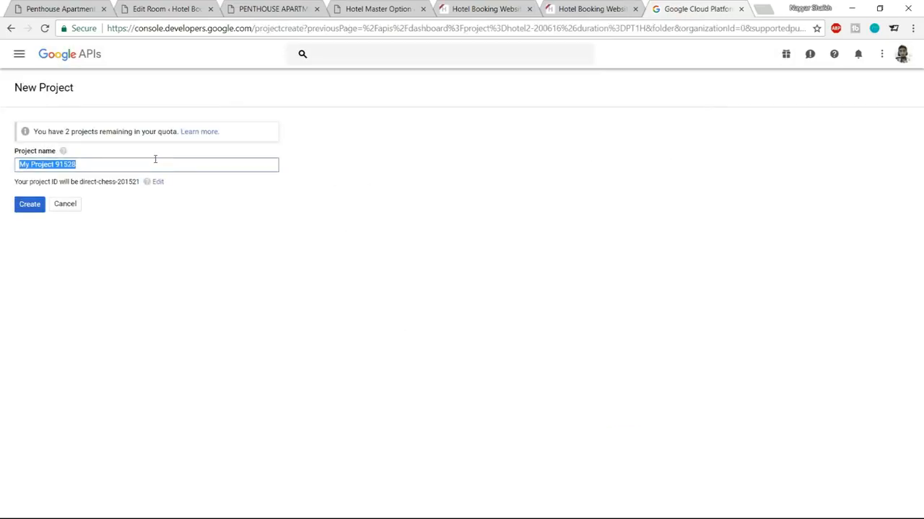
pyautogui.write('hotelPro')
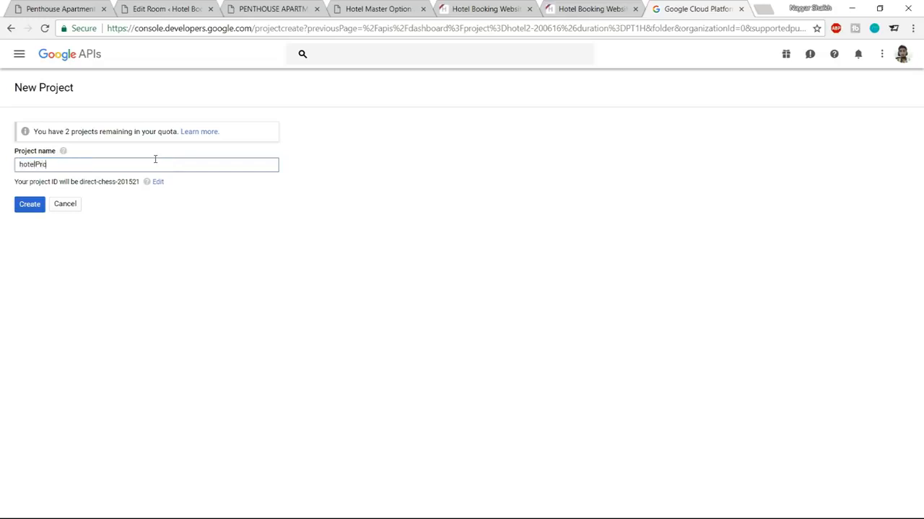
pyautogui.write('ject')
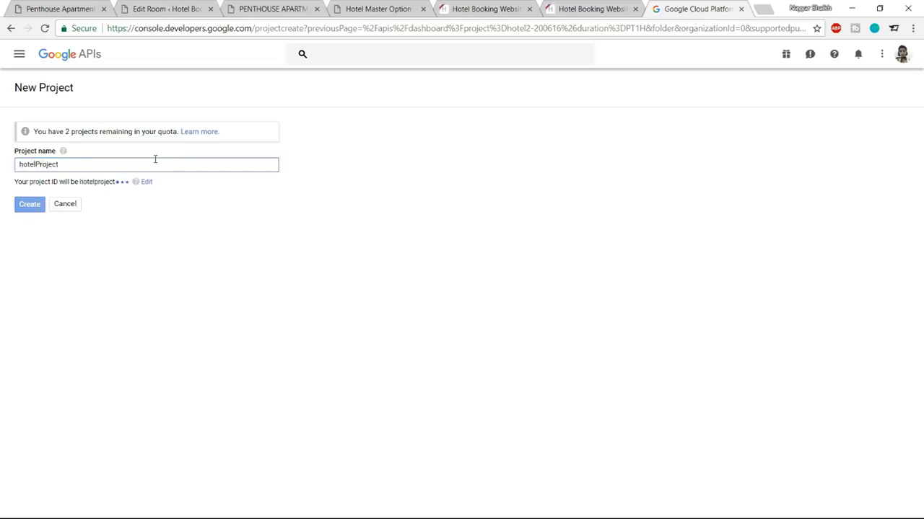
pyautogui.click(29, 205)
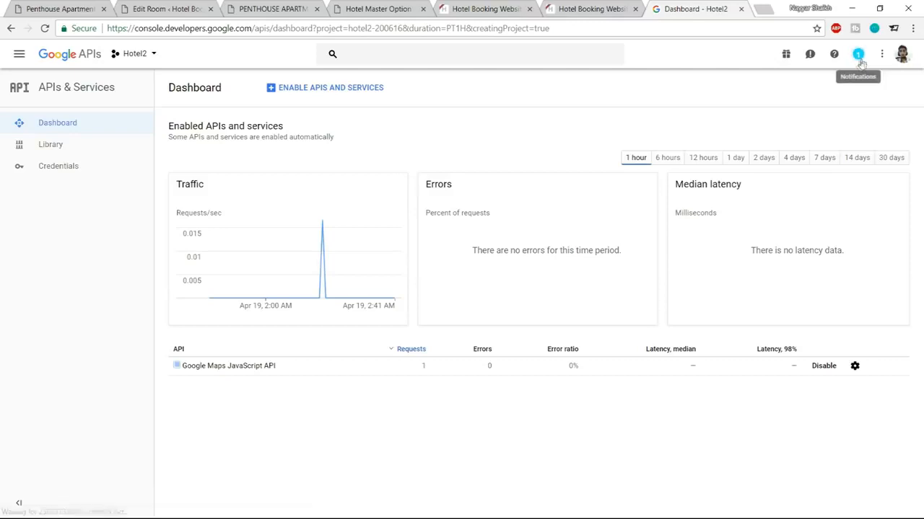
# Step: Confirm hotelProject was created in notifications, then open it from the project list
pyautogui.click(859, 57)
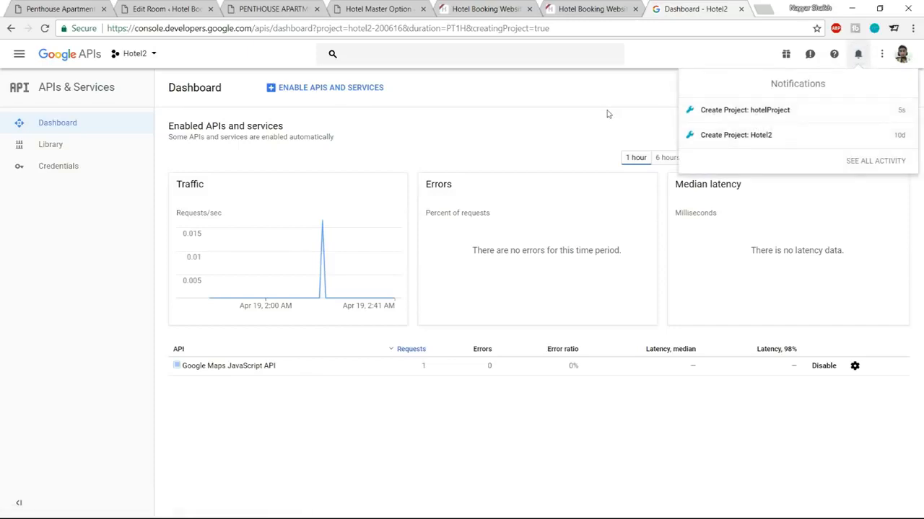
pyautogui.click(651, 105)
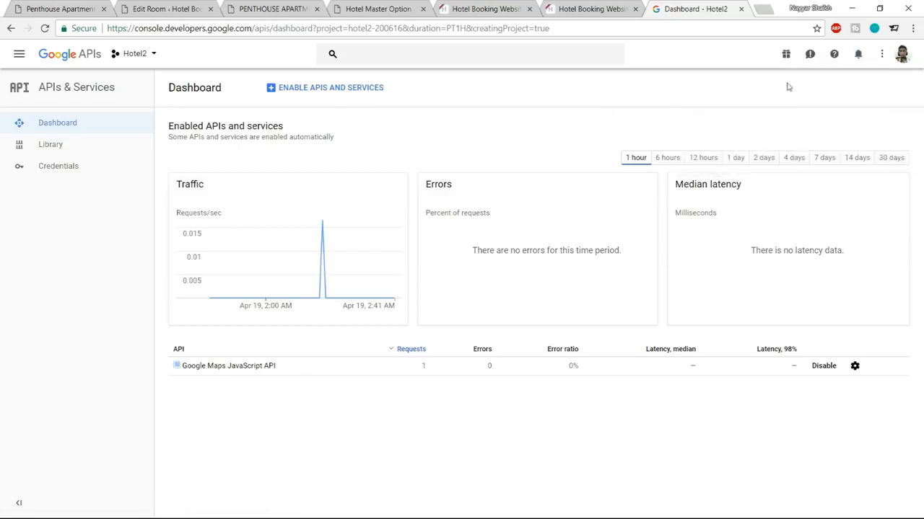
pyautogui.click(137, 54)
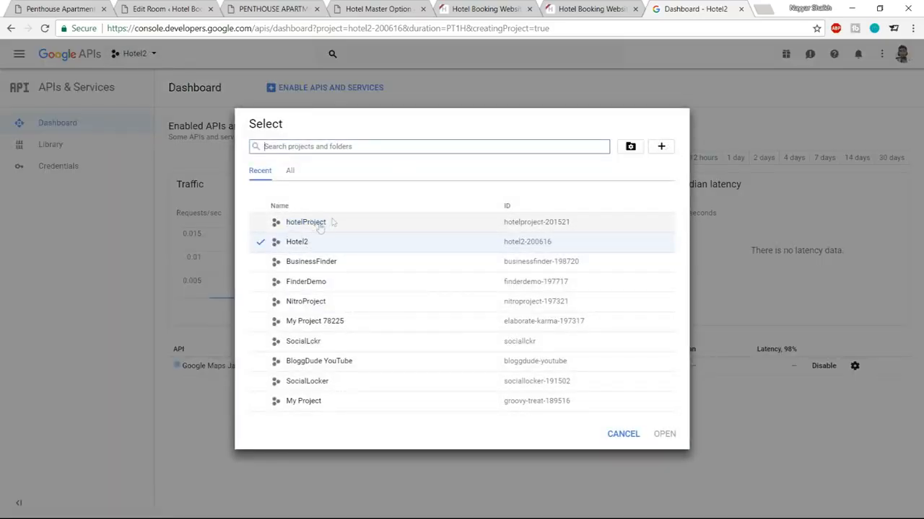
pyautogui.click(262, 229)
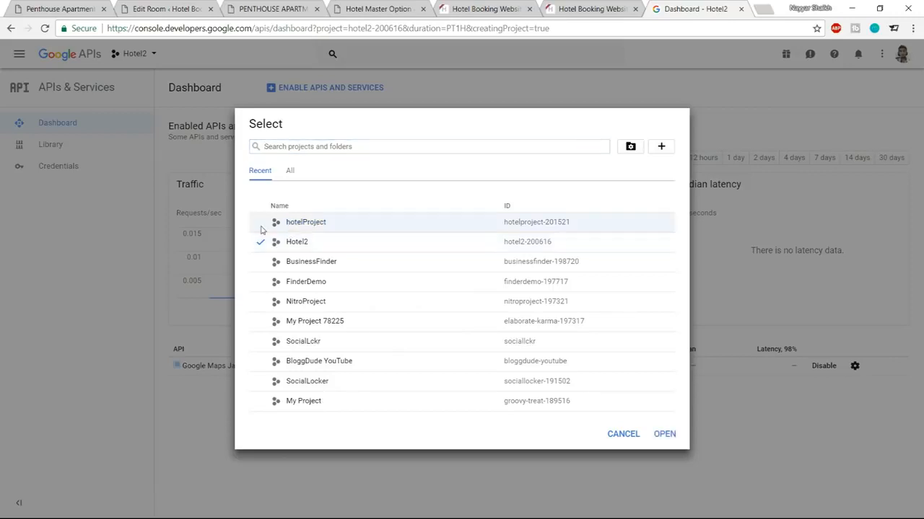
pyautogui.click(292, 226)
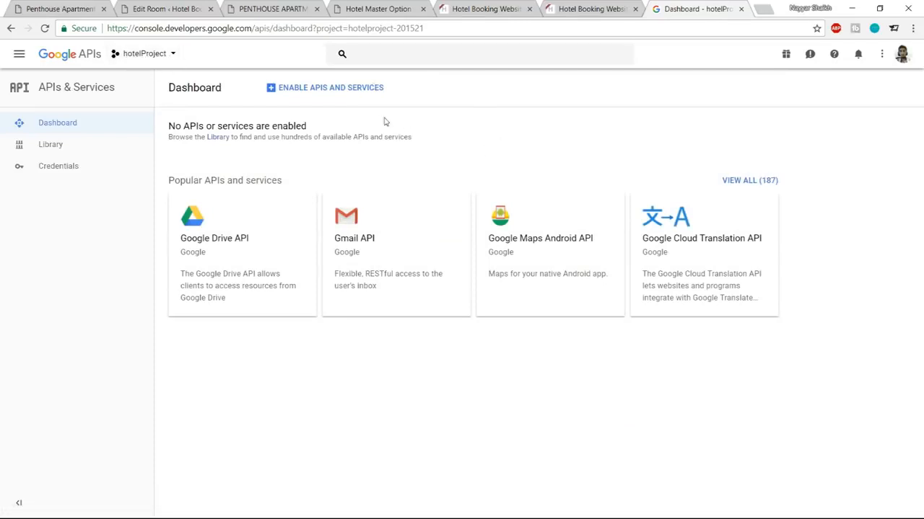
# Step: Enable the Google Maps JavaScript API from the API library
pyautogui.click(323, 92)
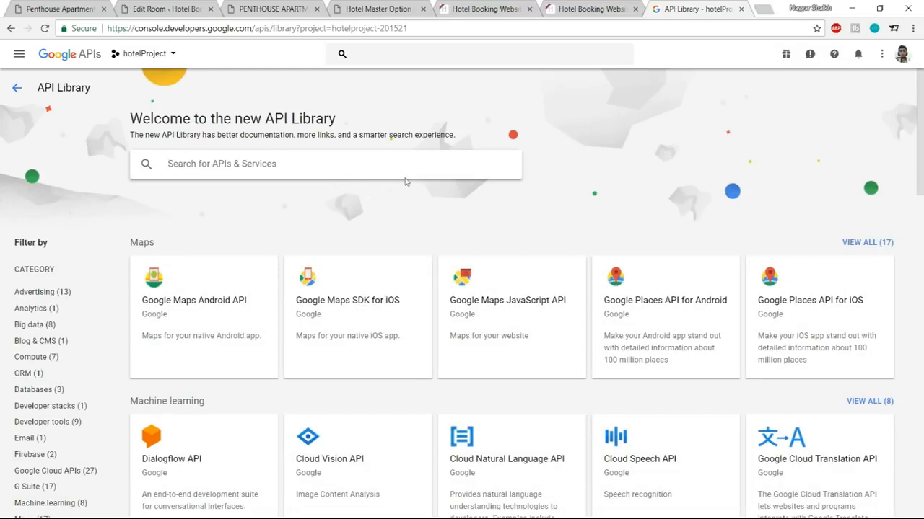
pyautogui.click(524, 300)
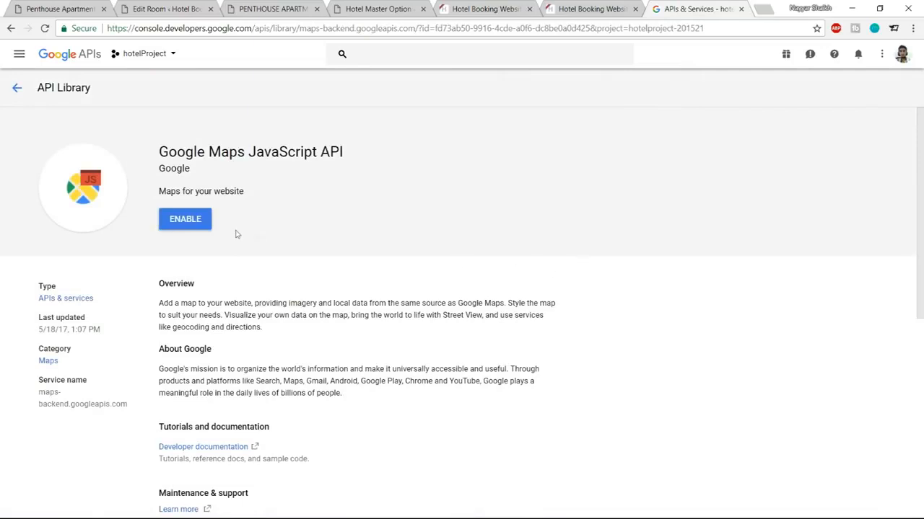
pyautogui.click(191, 225)
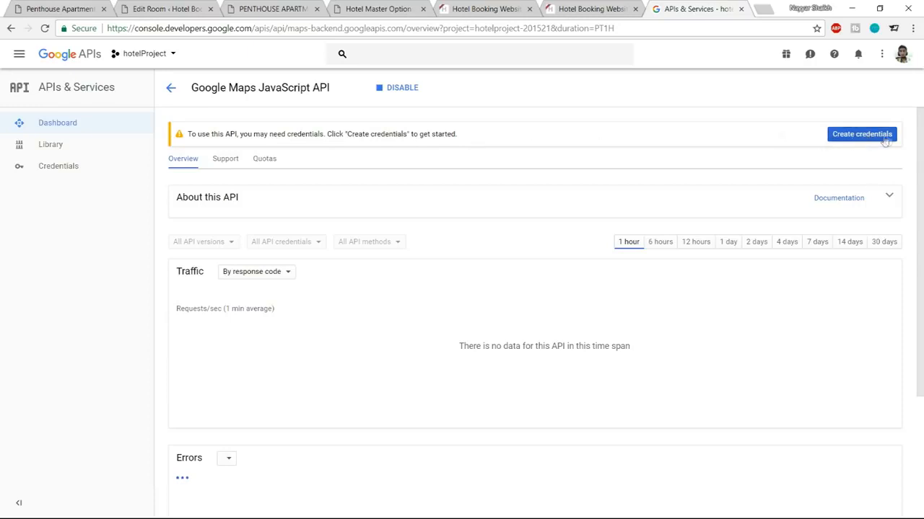
# Step: Create an API key credential for the Google Maps JavaScript API
pyautogui.click(845, 140)
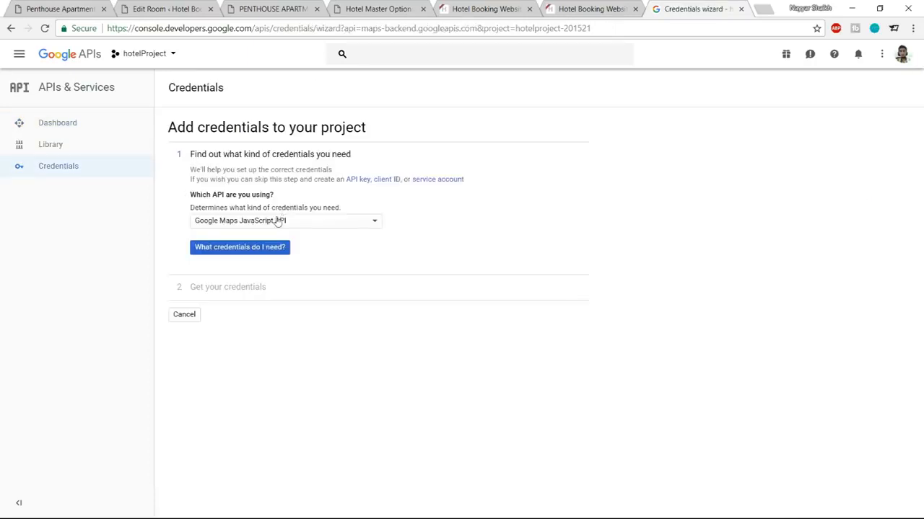
pyautogui.click(284, 228)
pyautogui.click(282, 229)
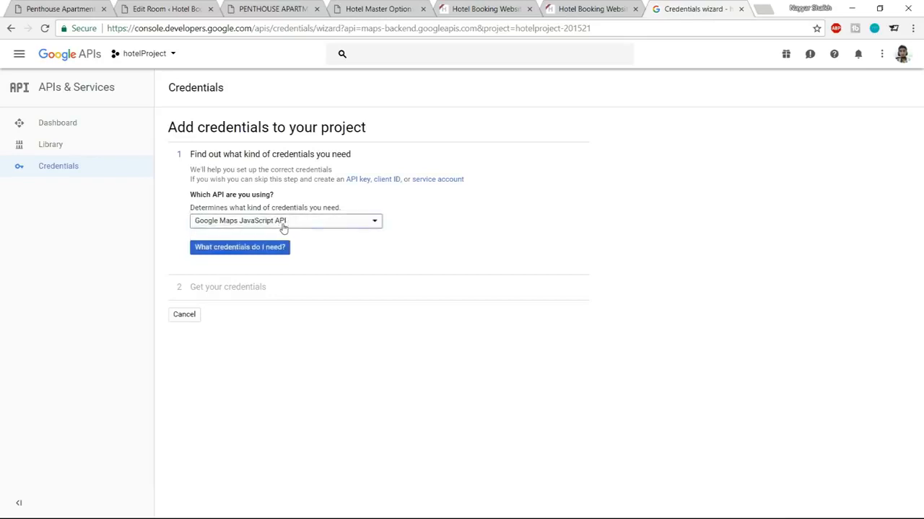
pyautogui.click(251, 254)
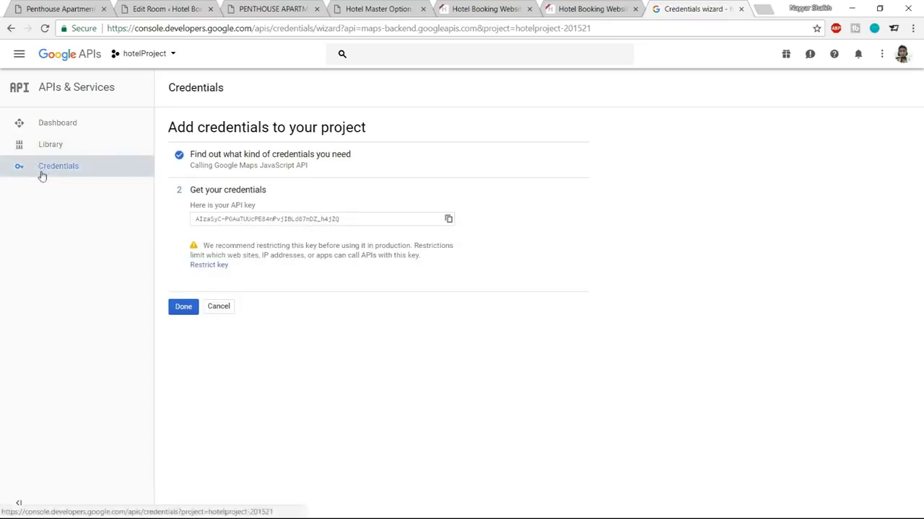
pyautogui.click(183, 306)
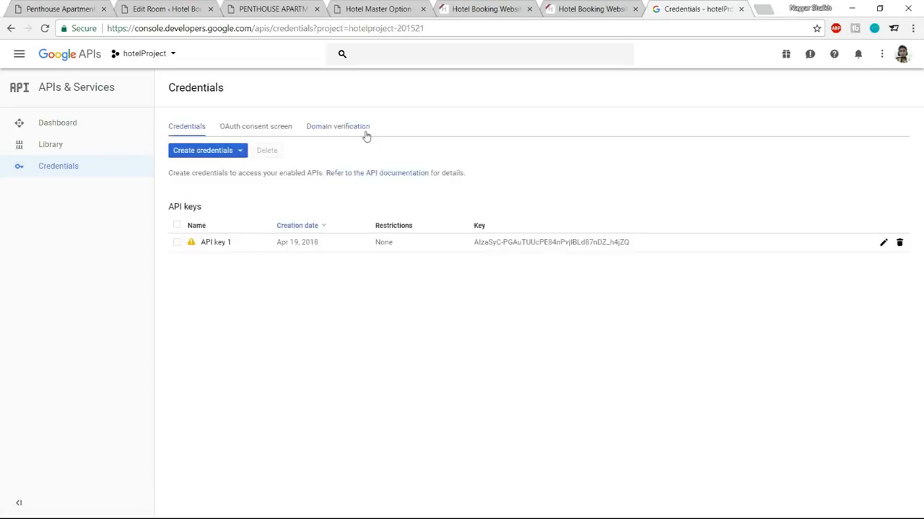
# Step: Under Domain verification, add the hotel website's base address as an allowed domain
pyautogui.click(324, 130)
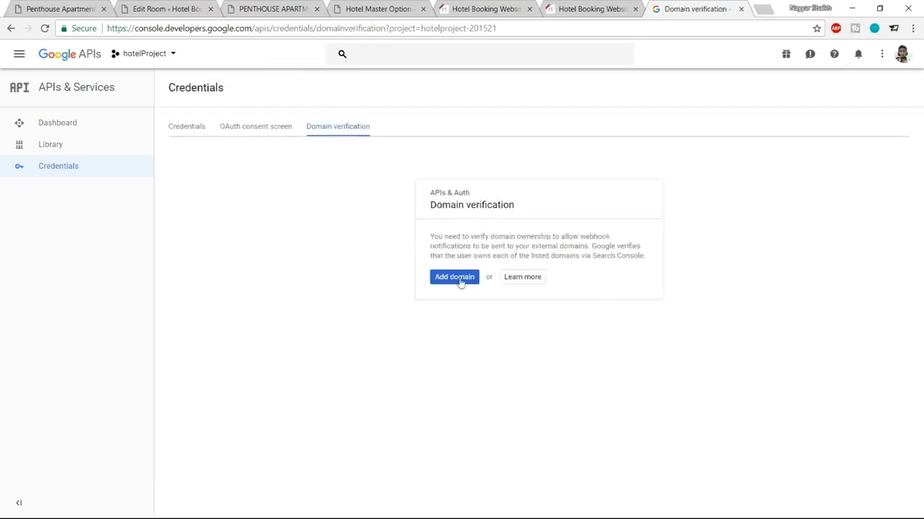
pyautogui.click(455, 278)
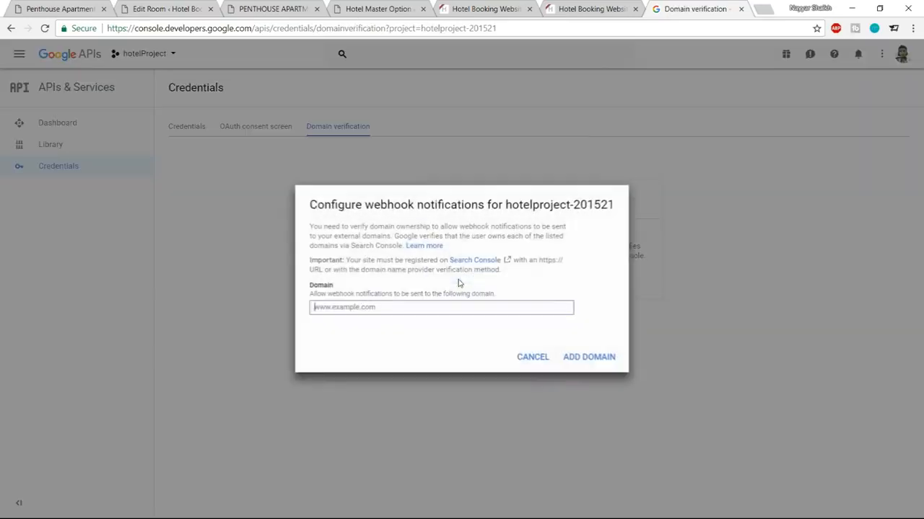
pyautogui.click(272, 9)
pyautogui.moveTo(207, 28); pyautogui.dragTo(70, 18)
pyautogui.hotkey('ctrl', 'c')
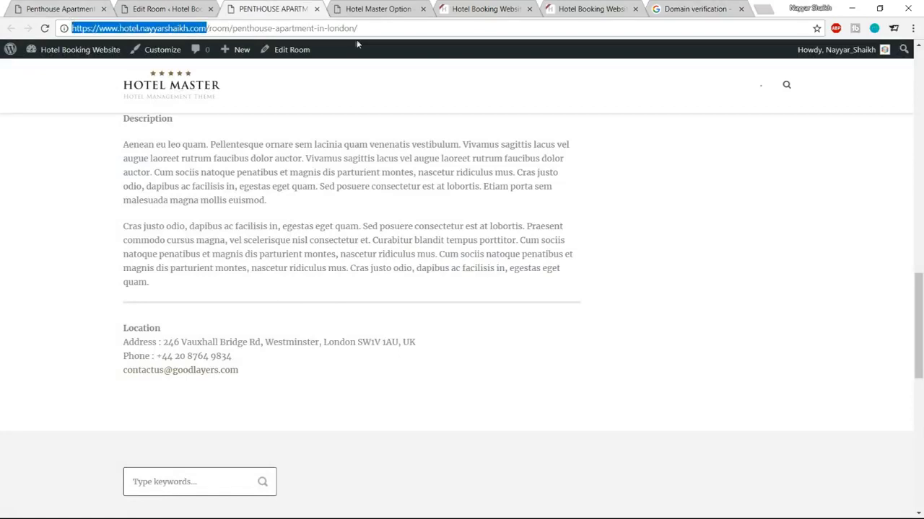
pyautogui.click(692, 9)
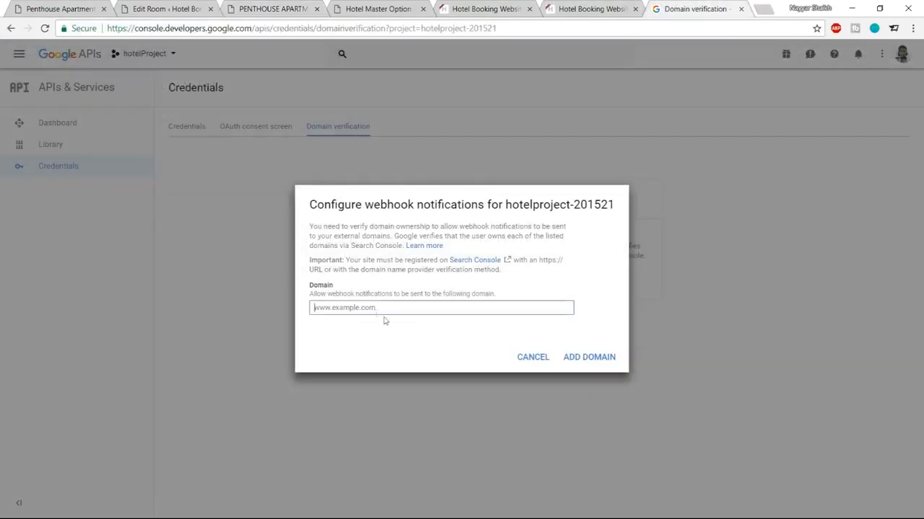
pyautogui.click(383, 311)
pyautogui.hotkey('ctrl', 'v')
pyautogui.click(589, 357)
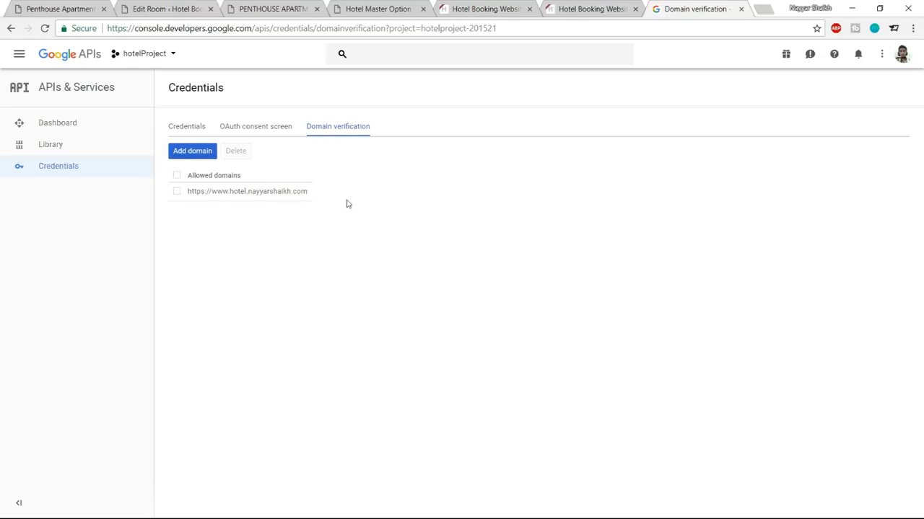
# Step: Add the hotel3 domain too, then go verify its ownership with Google
pyautogui.click(194, 153)
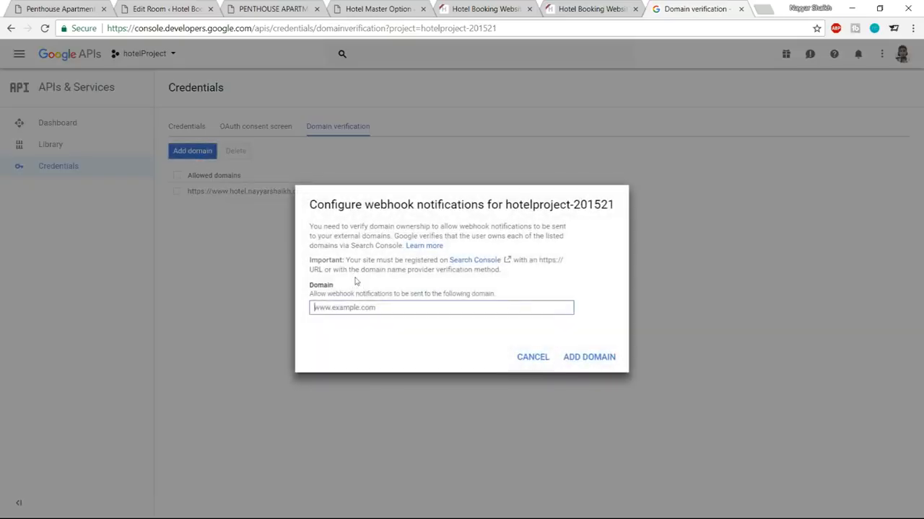
pyautogui.click(357, 308)
pyautogui.hotkey('ctrl', 'v')
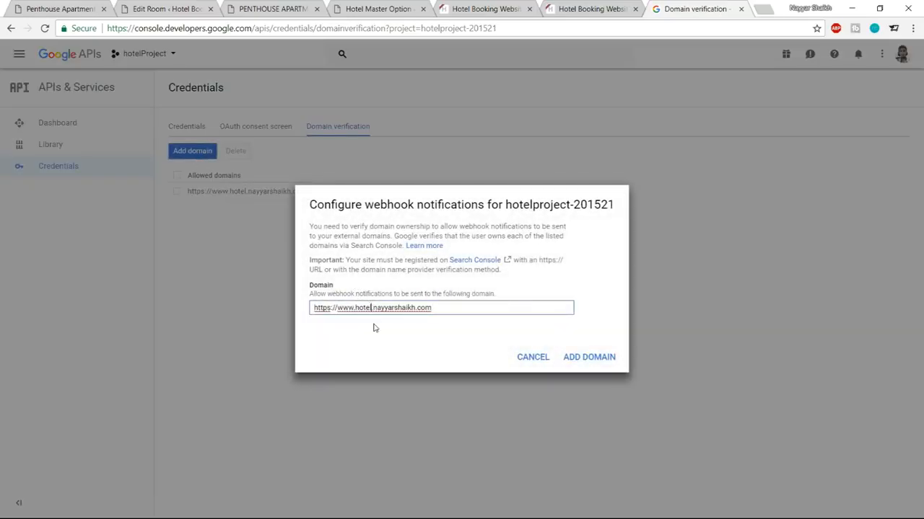
pyautogui.write('3')
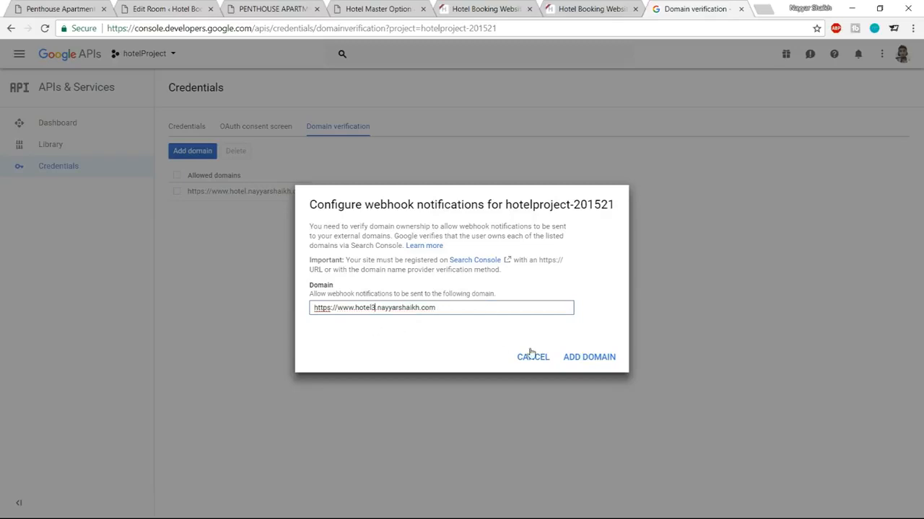
pyautogui.moveTo(436, 309); pyautogui.dragTo(312, 311)
pyautogui.hotkey('ctrl', 'c')
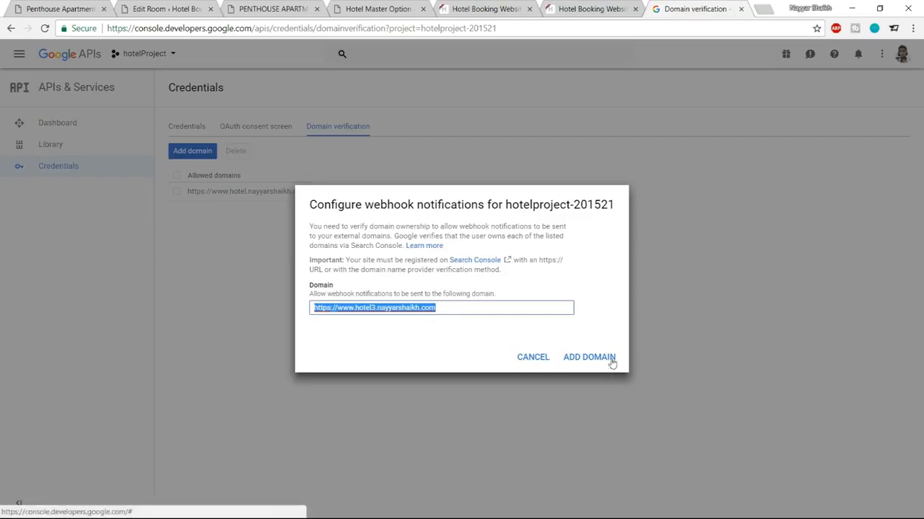
pyautogui.click(589, 357)
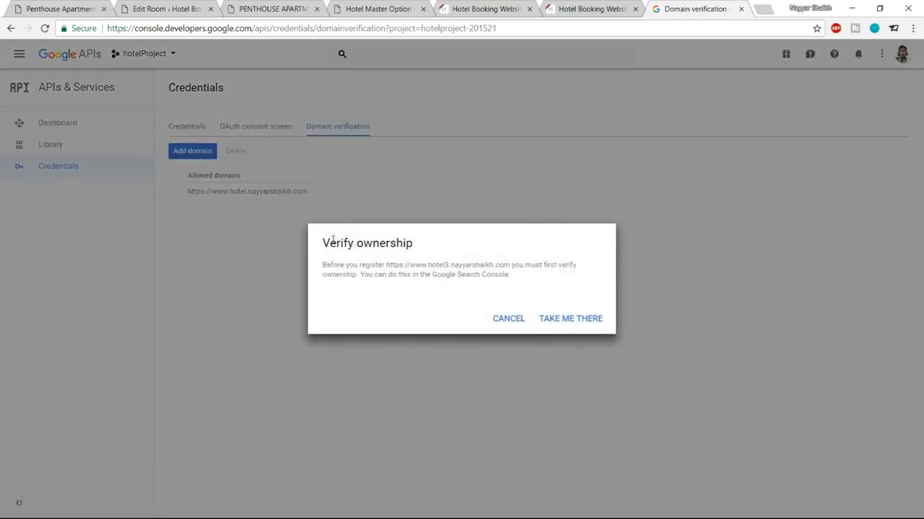
pyautogui.moveTo(328, 240); pyautogui.dragTo(413, 244)
pyautogui.click(539, 281)
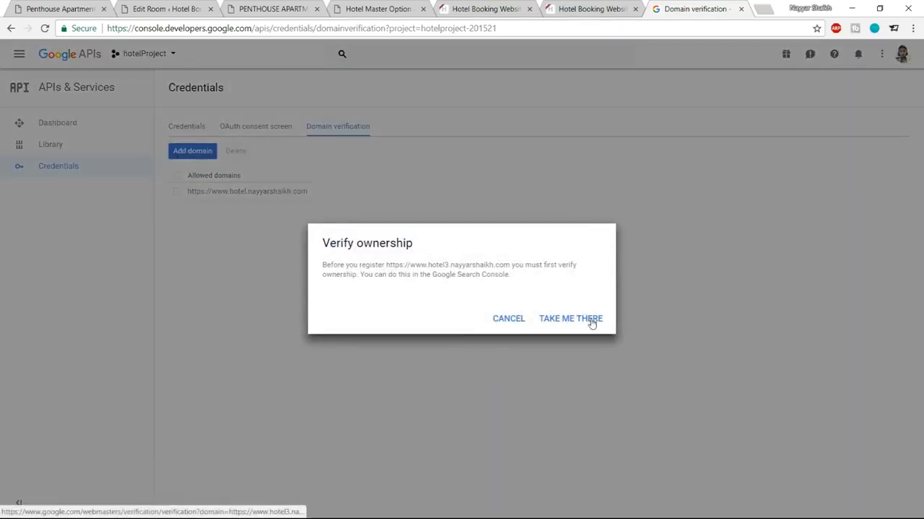
pyautogui.click(574, 323)
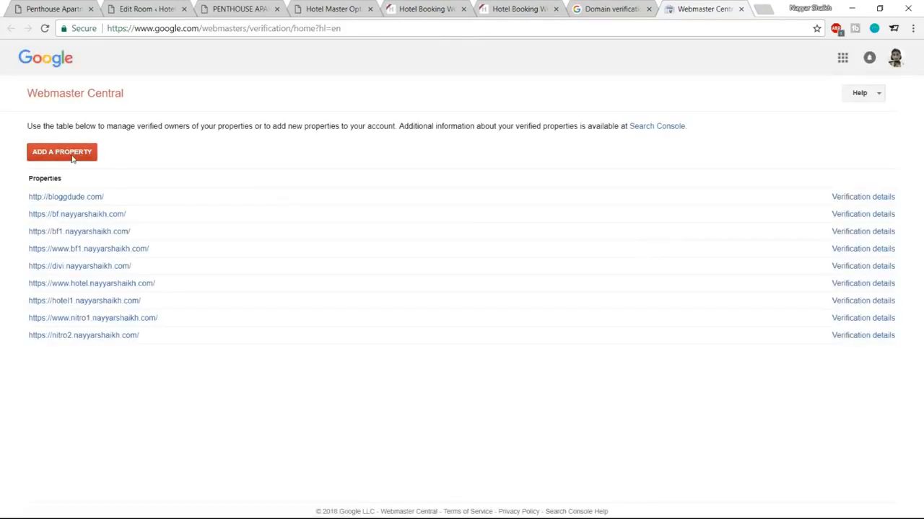
# Step: Add the hotel3 site as a property and download google42ff9a70f36e5fab.html for verification
pyautogui.click(71, 157)
pyautogui.hotkey('ctrl', 'v')
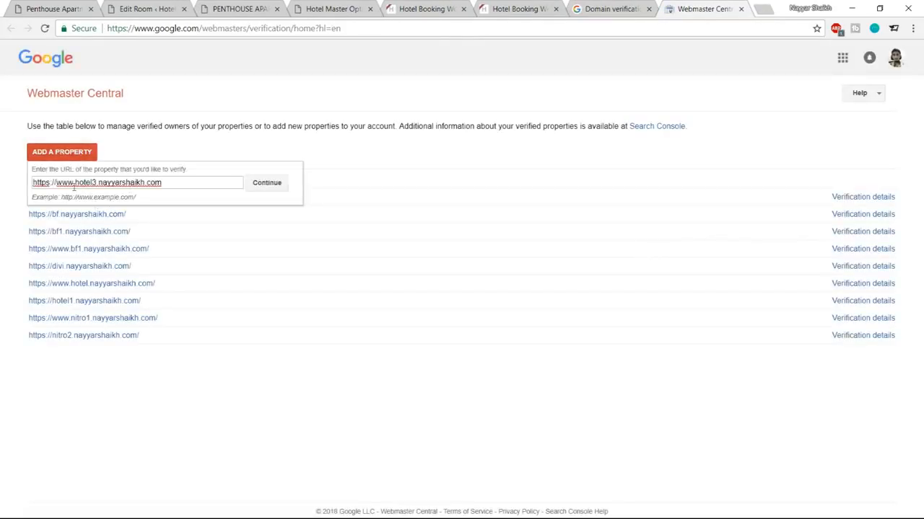
pyautogui.click(270, 189)
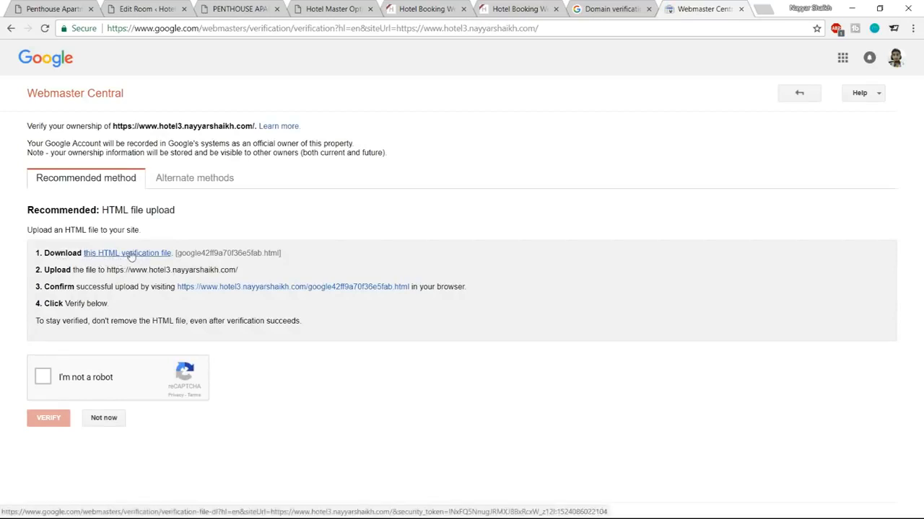
pyautogui.click(153, 255)
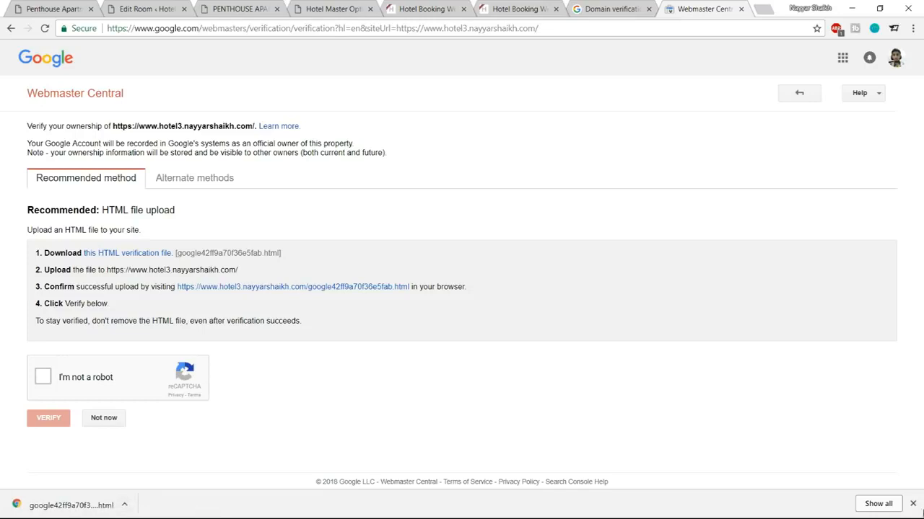
pyautogui.click(912, 504)
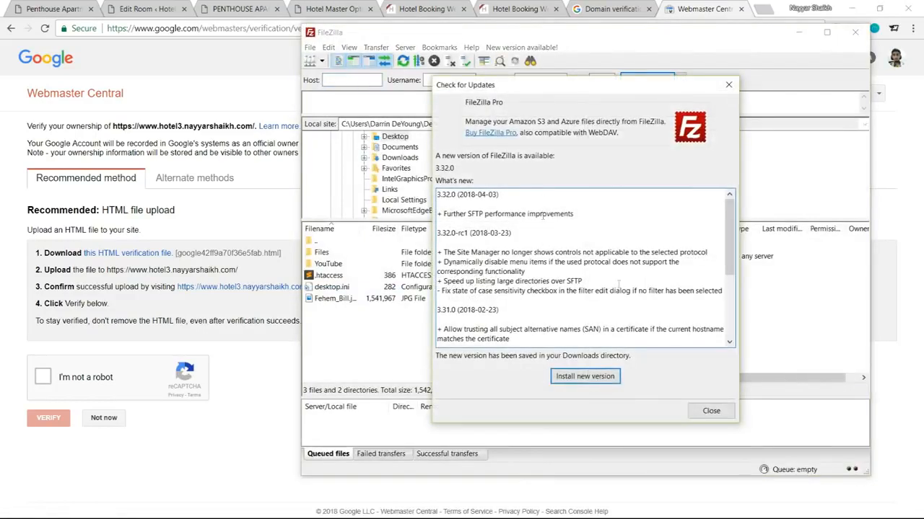
# Step: Upload google42ff9a70f36e5fab.html from Desktop\Files to the hotel server folder, overwriting, then tick the robot check
pyautogui.click(710, 411)
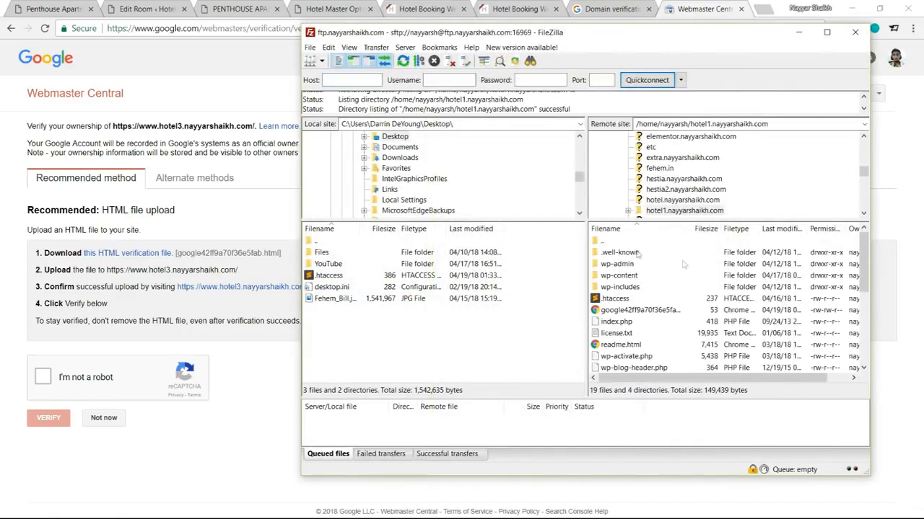
pyautogui.click(673, 201)
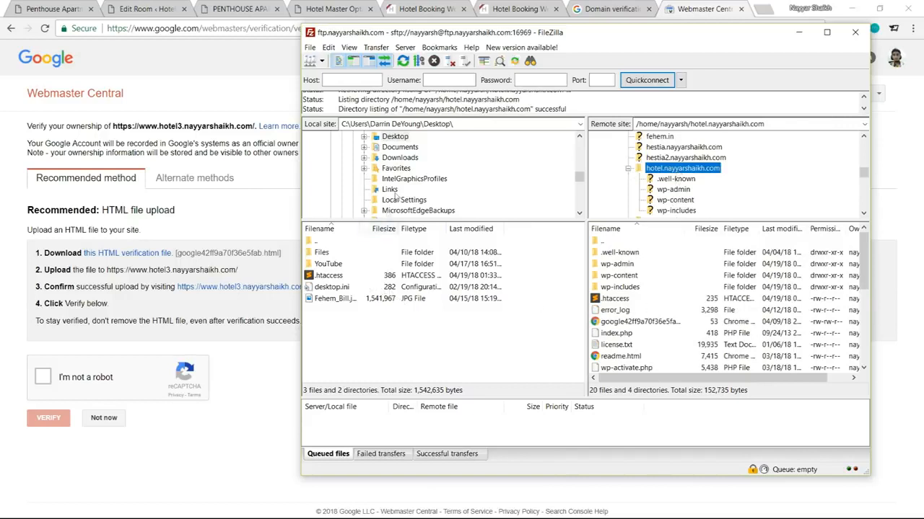
pyautogui.doubleClick(322, 253)
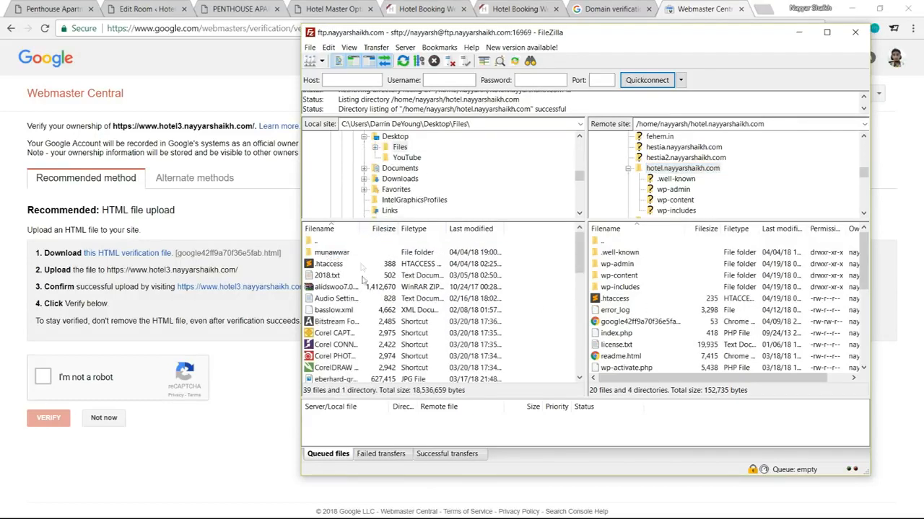
pyautogui.scroll(-2, 385, 312)
pyautogui.scroll(-2, 383, 311)
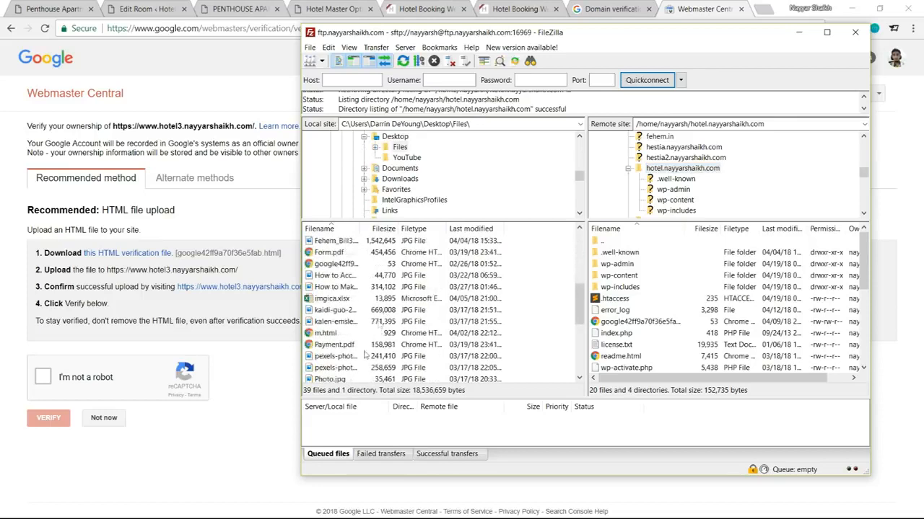
pyautogui.click(334, 265)
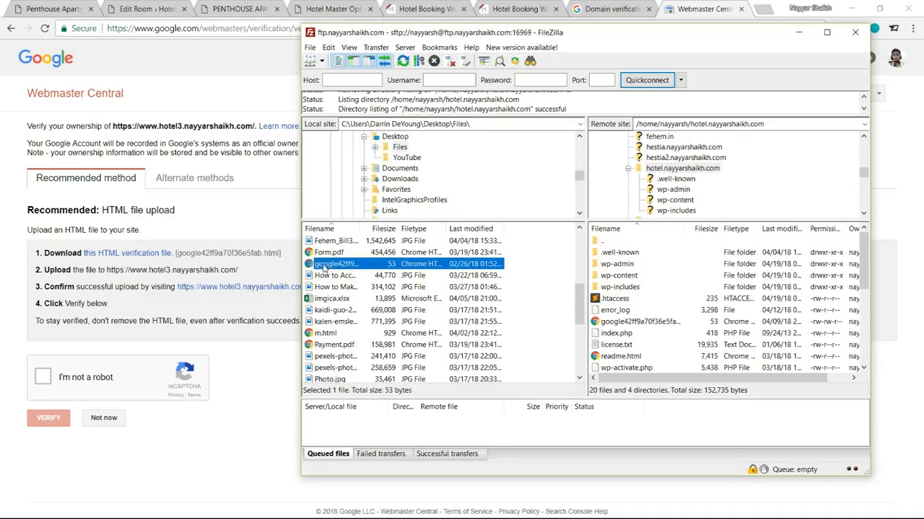
pyautogui.moveTo(375, 256); pyautogui.dragTo(668, 329)
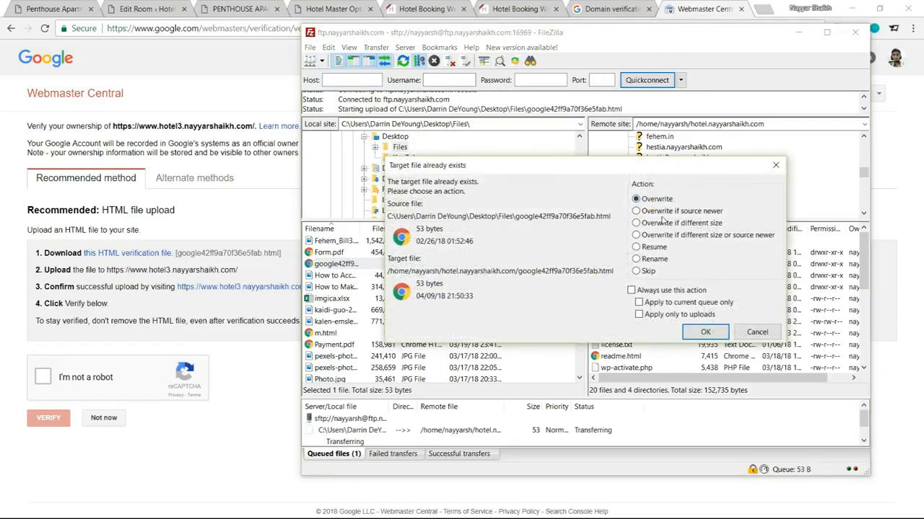
pyautogui.click(705, 333)
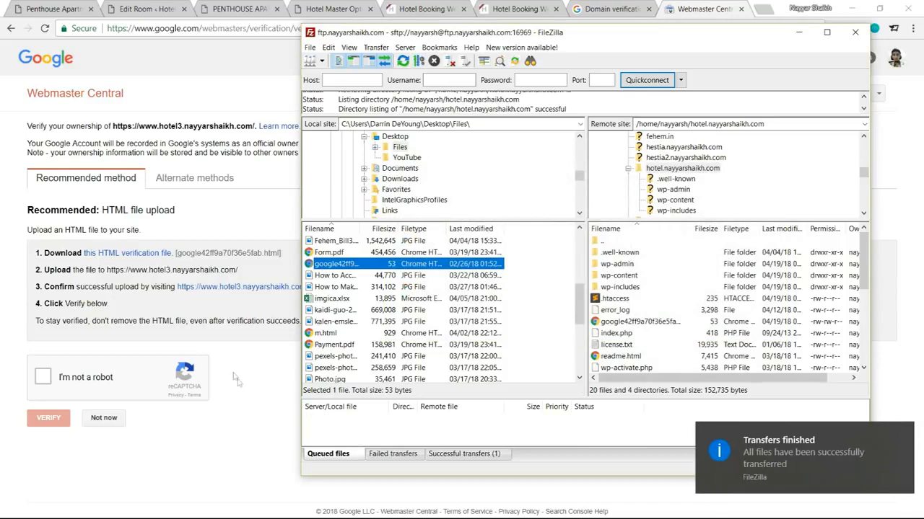
pyautogui.click(143, 334)
pyautogui.click(44, 384)
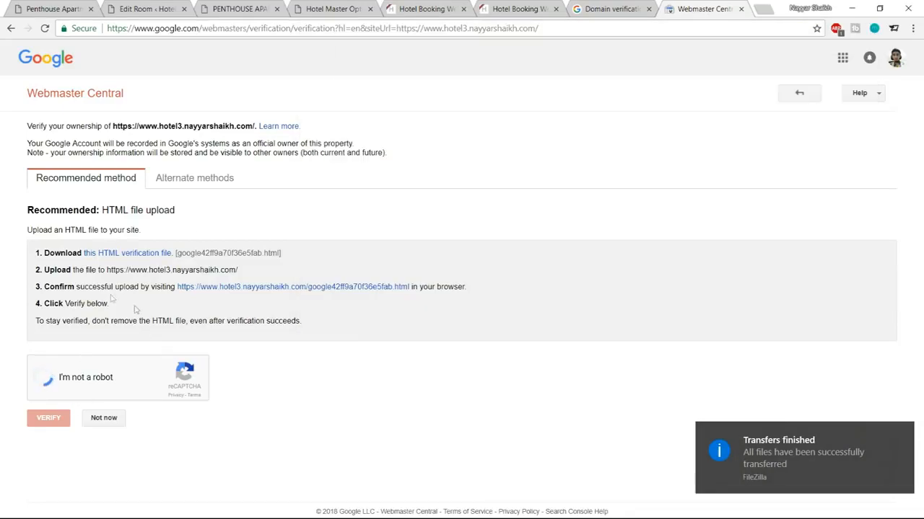
# Step: Close the Webmaster Central verification page and cancel the pending domain dialog
pyautogui.moveTo(112, 126); pyautogui.dragTo(246, 126)
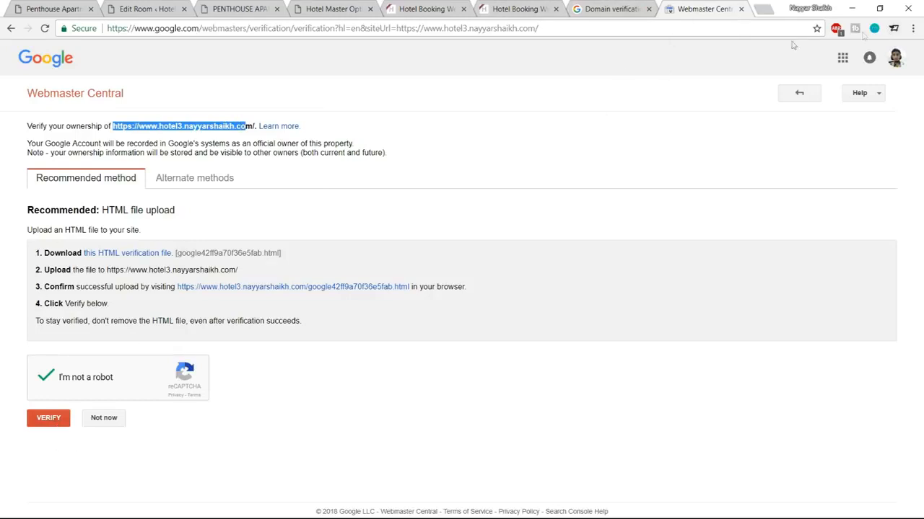
pyautogui.click(740, 9)
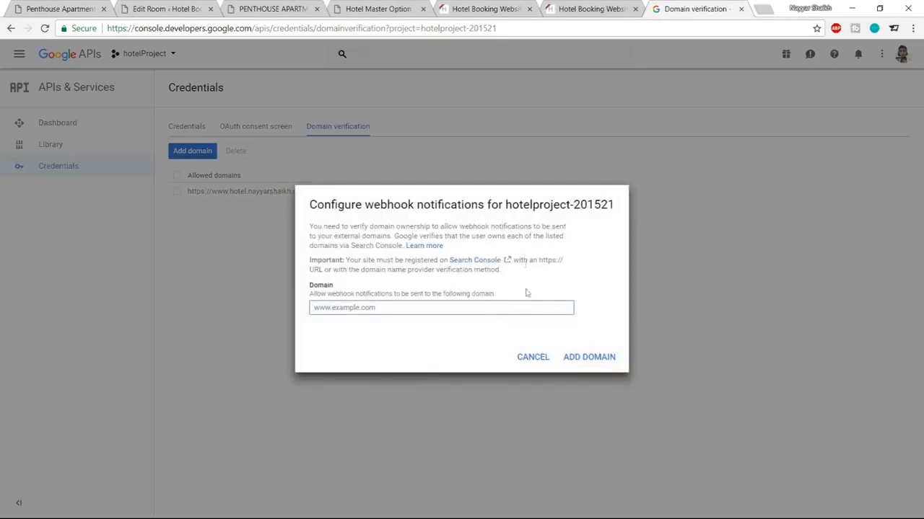
pyautogui.hotkey('ctrl', 'v')
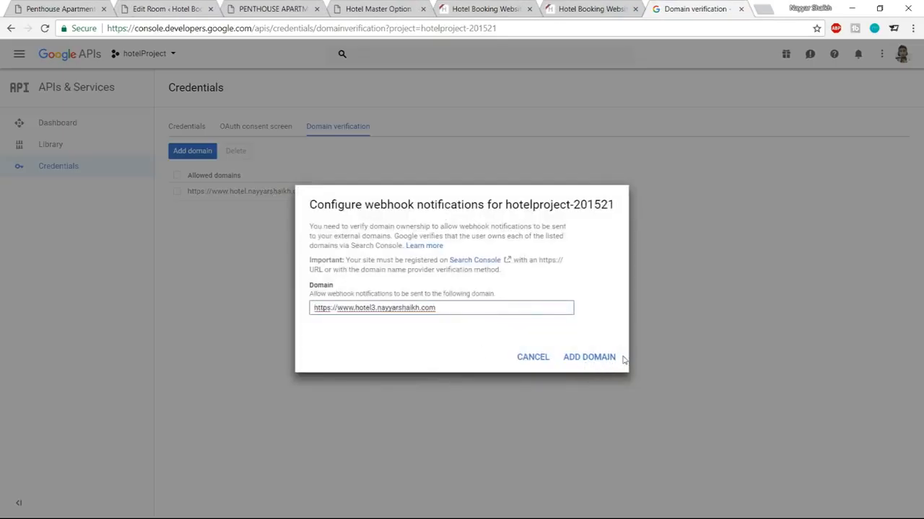
pyautogui.click(531, 357)
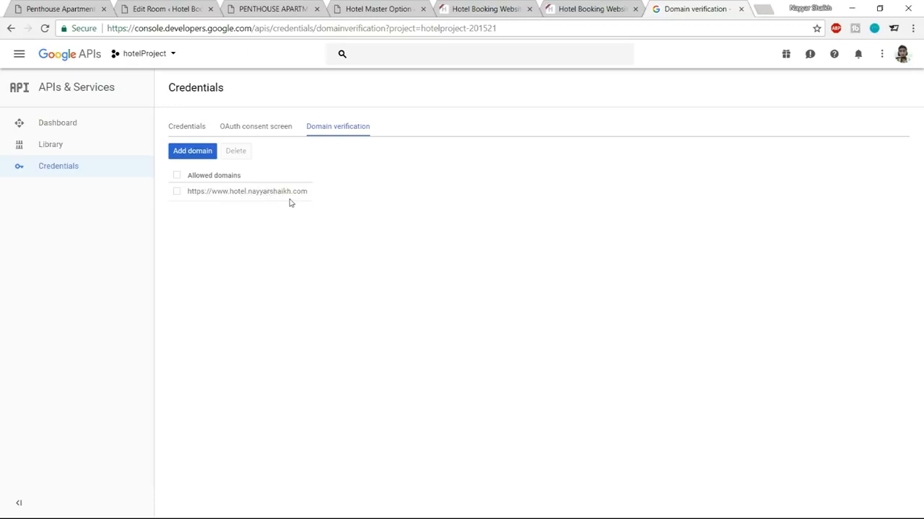
# Step: Copy the API key from the Credentials list and return to the WordPress room editor
pyautogui.click(195, 129)
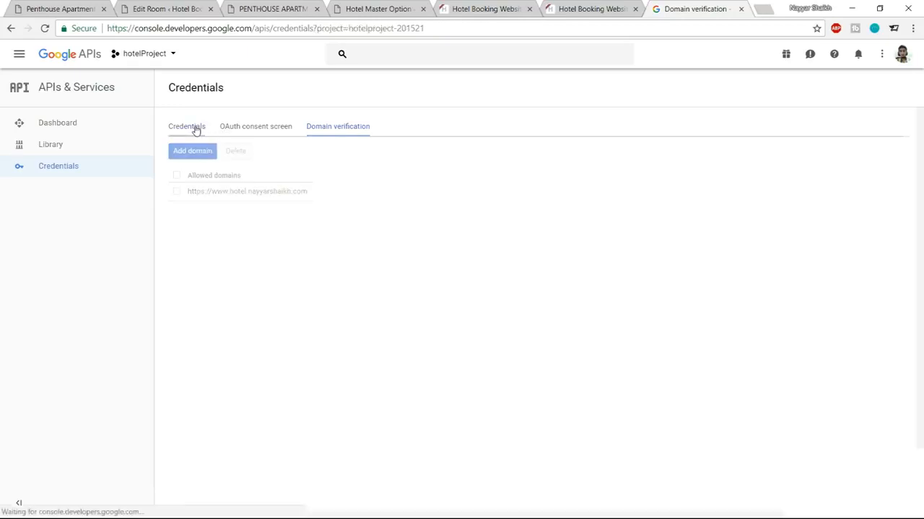
pyautogui.moveTo(629, 244); pyautogui.dragTo(505, 243)
pyautogui.click(166, 9)
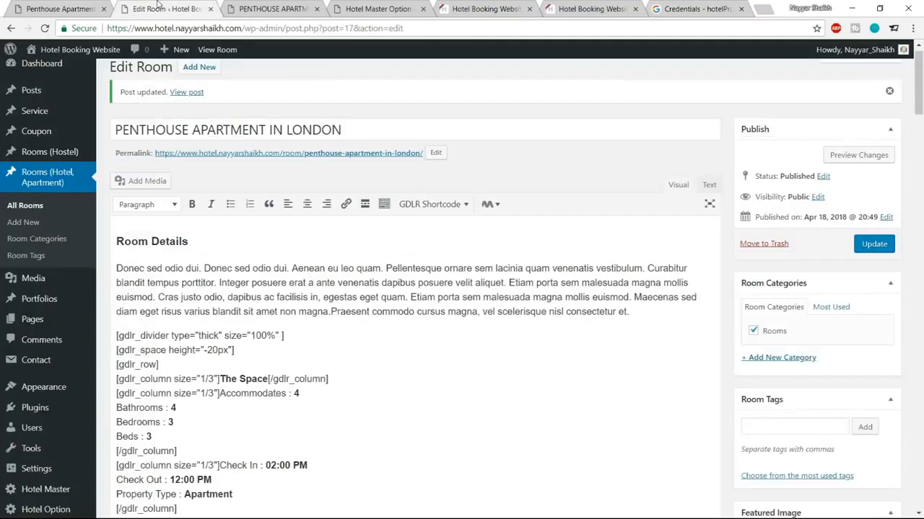
# Step: Paste the API key into the WP Google Map plugin's Google Maps API Key setting and save
pyautogui.scroll(-3, 36, 311)
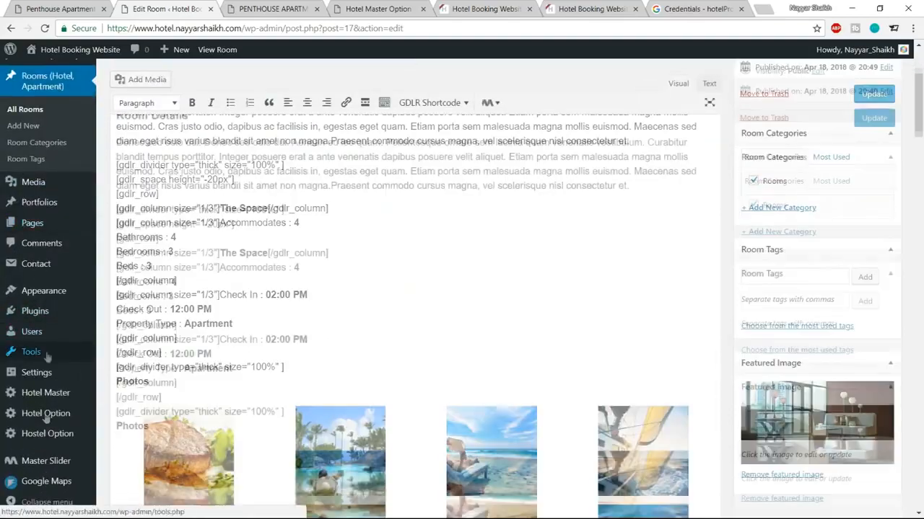
pyautogui.moveTo(43, 485)
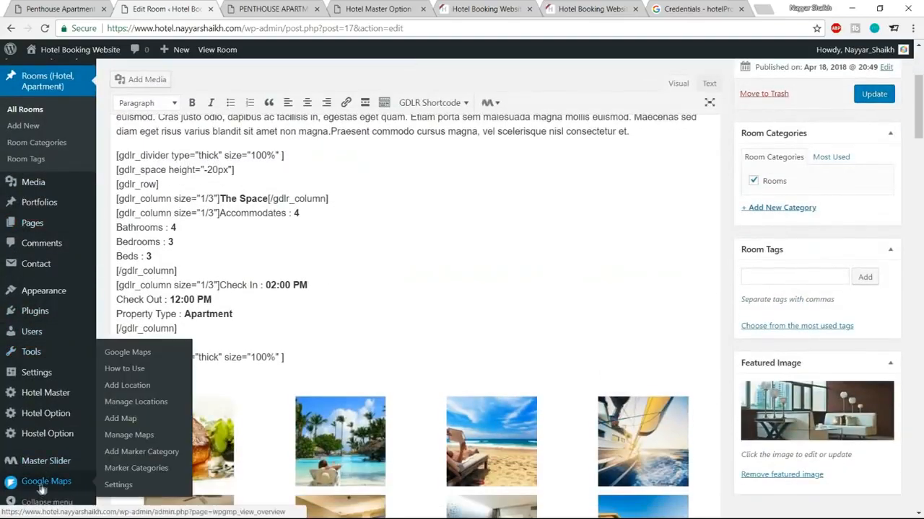
pyautogui.click(119, 488)
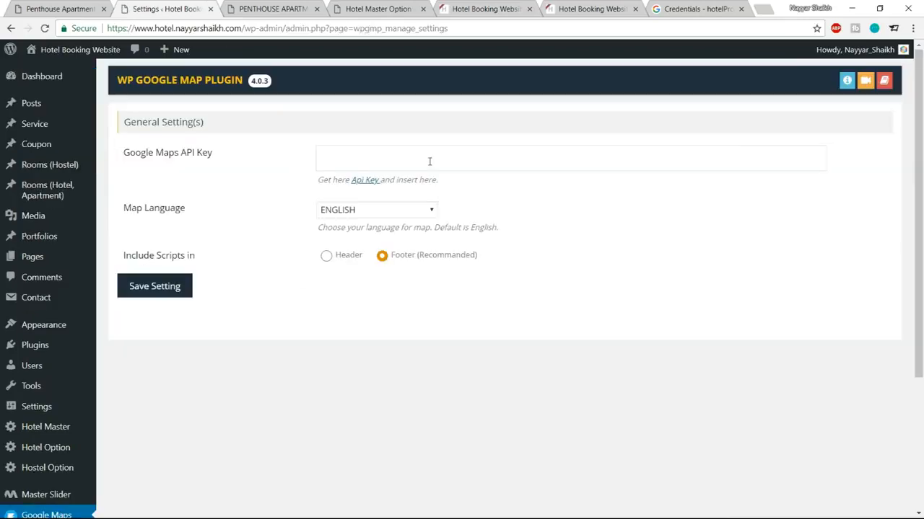
pyautogui.click(429, 161)
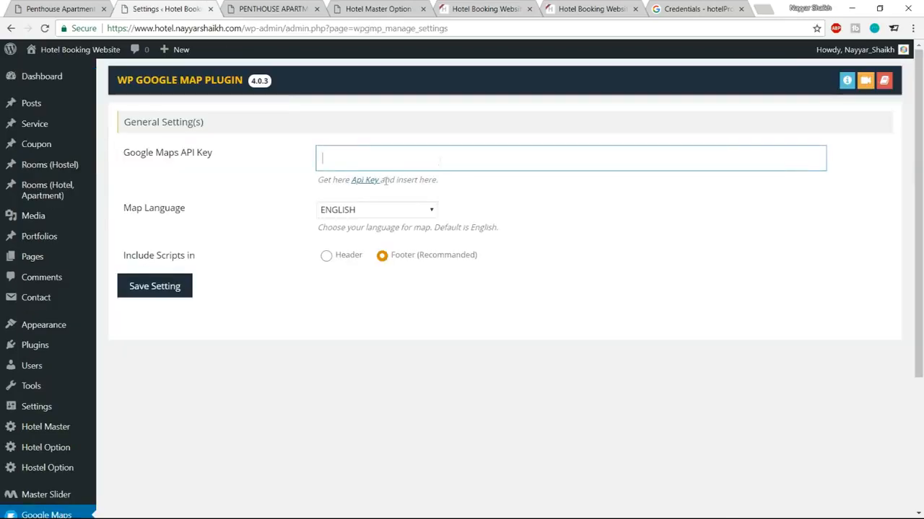
pyautogui.hotkey('ctrl', 'v')
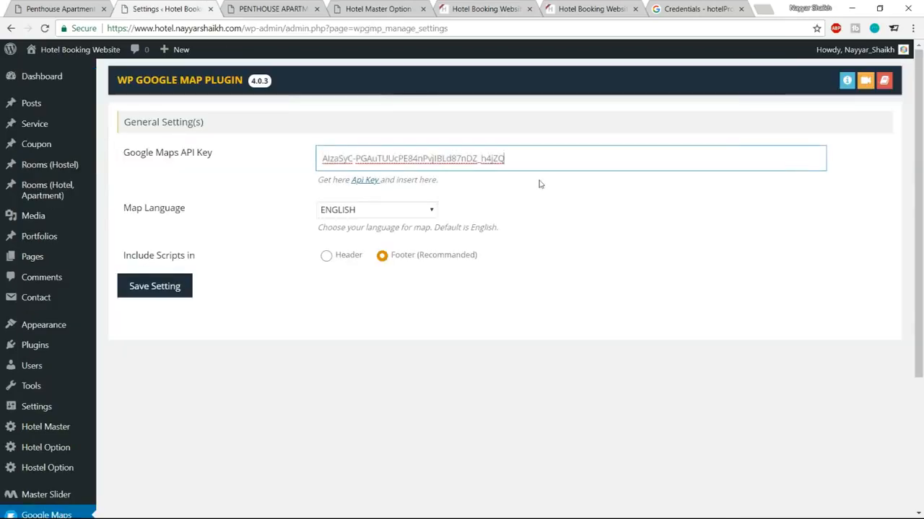
pyautogui.click(163, 287)
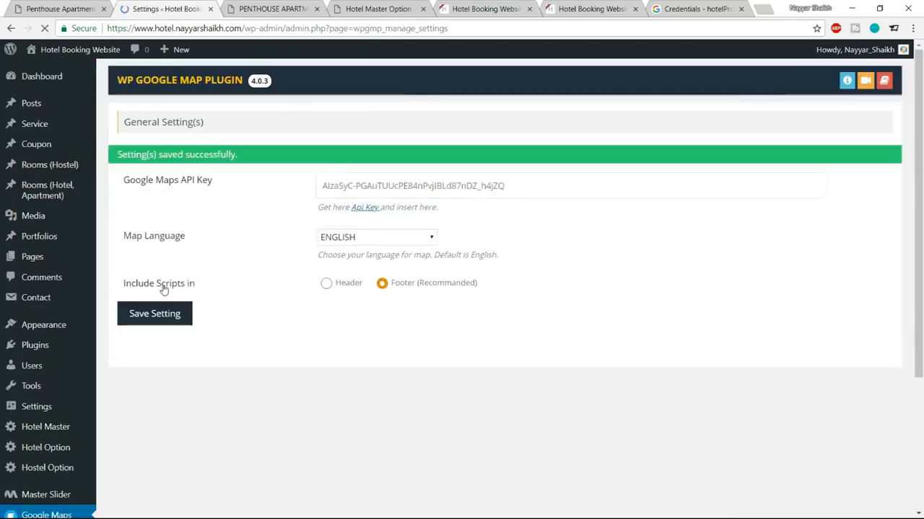
pyautogui.scroll(-3, 729, 293)
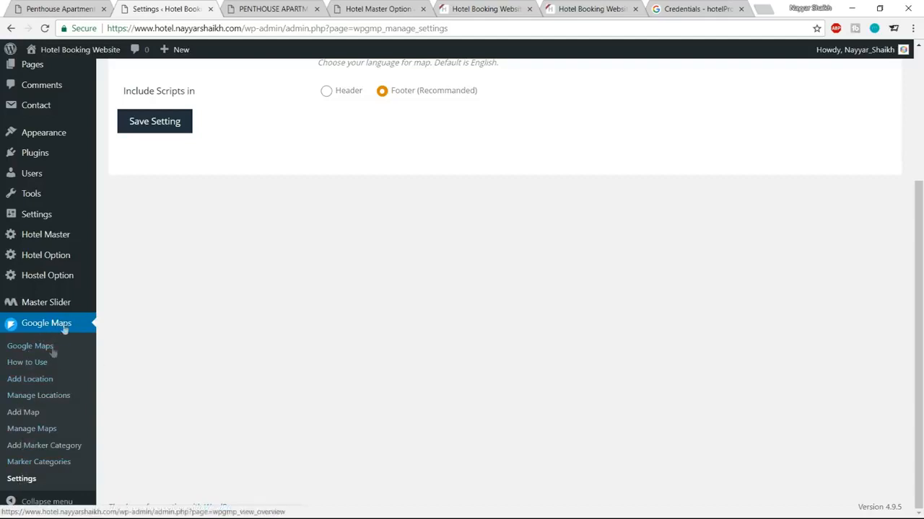
# Step: Add a location titled BloggDude Inc., the name taken from the live page's map marker
pyautogui.click(22, 387)
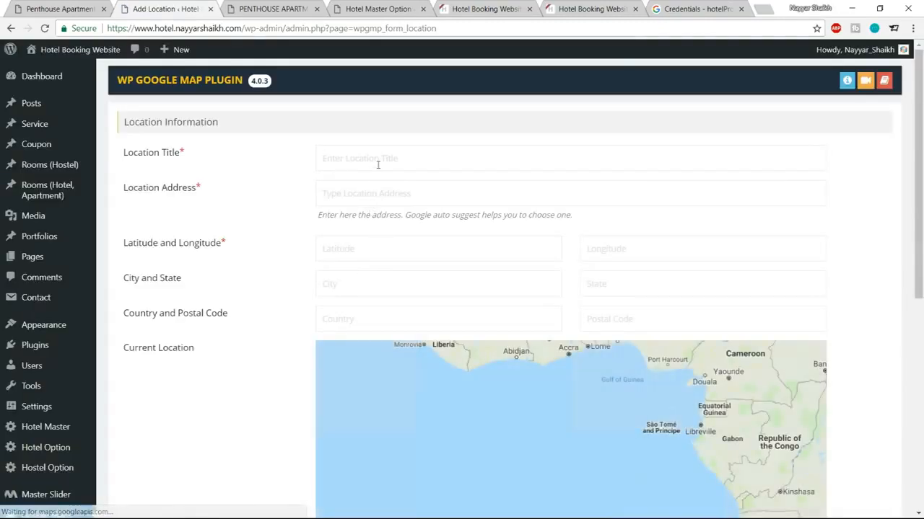
pyautogui.click(378, 165)
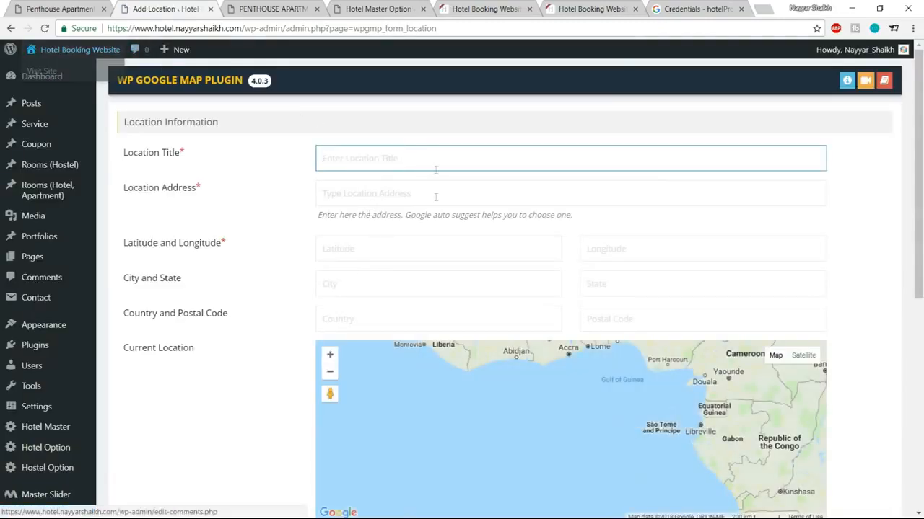
pyautogui.click(29, 7)
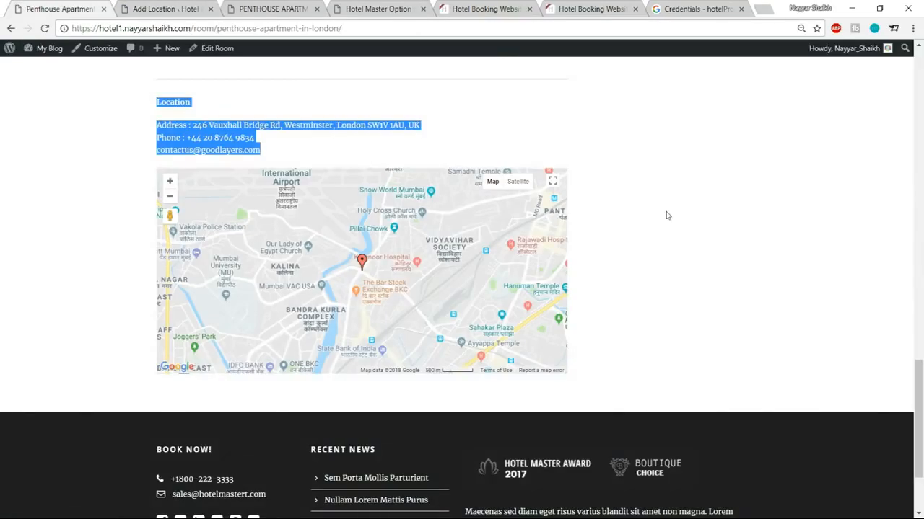
pyautogui.click(361, 261)
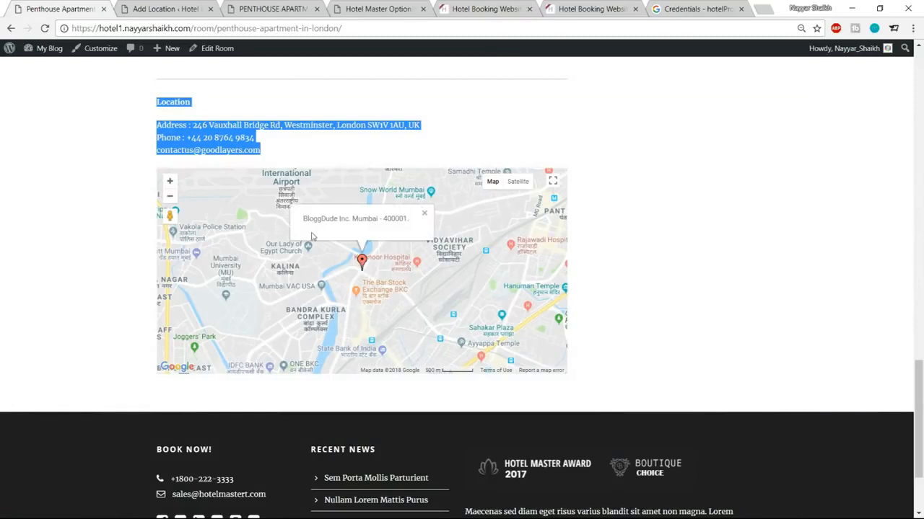
pyautogui.moveTo(304, 223); pyautogui.dragTo(344, 225)
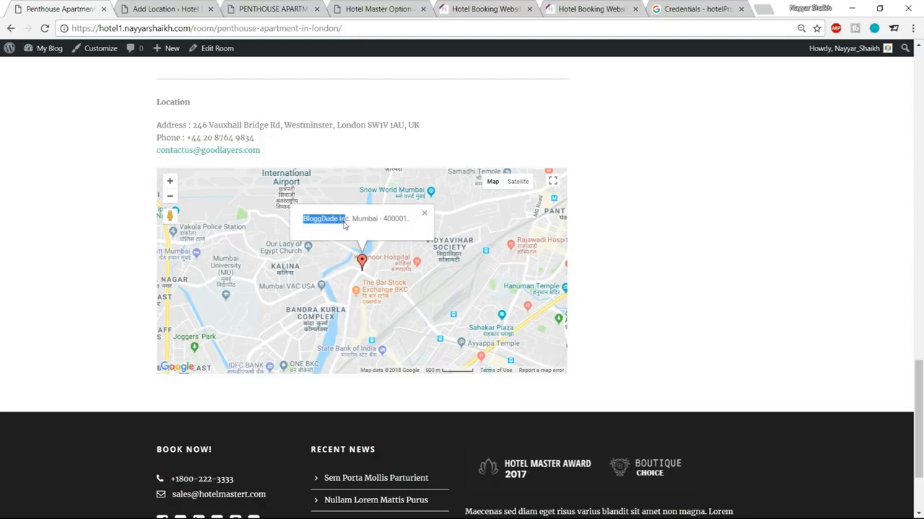
pyautogui.click(424, 217)
pyautogui.click(172, 7)
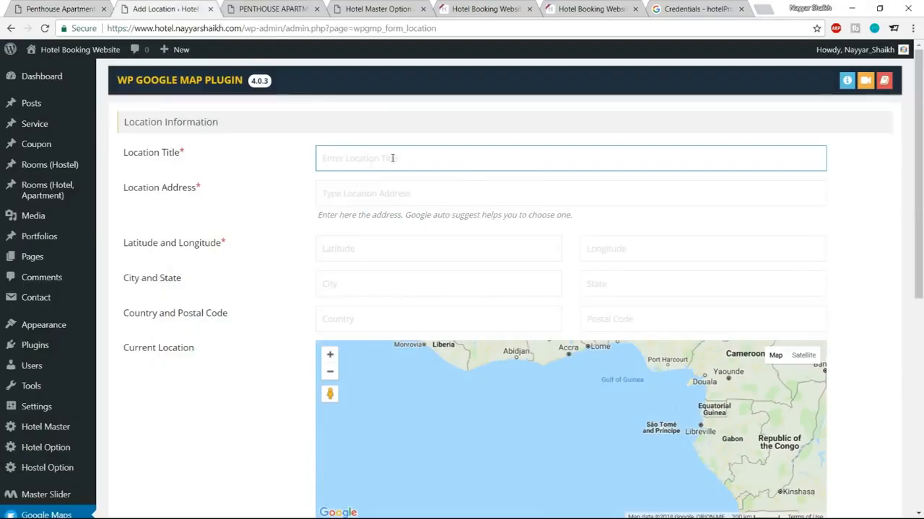
pyautogui.write('B')
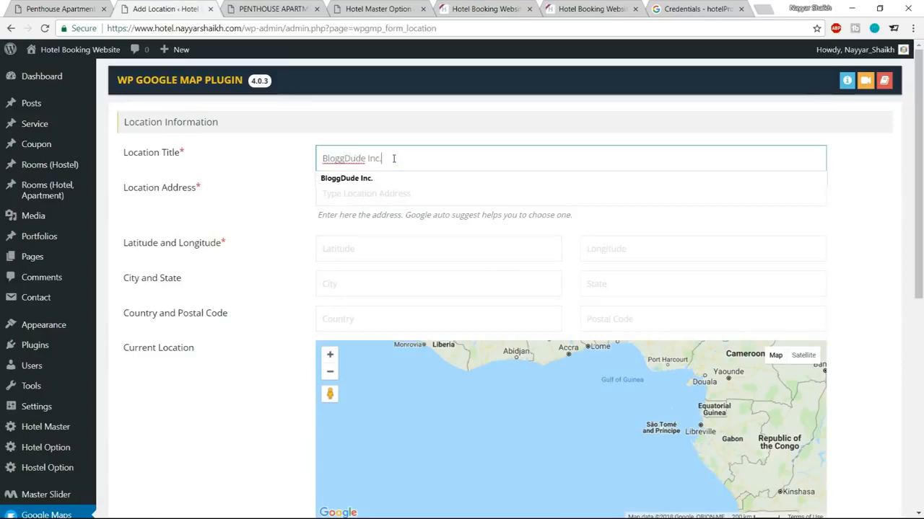
pyautogui.write('loggDude Inc.')
pyautogui.click(392, 177)
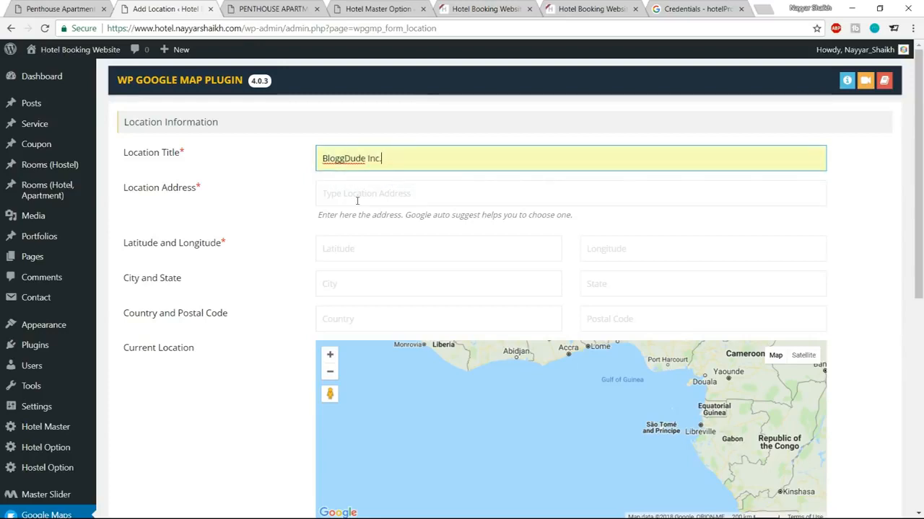
# Step: Set the Location Address to Mumbai from the suggestions
pyautogui.click(337, 194)
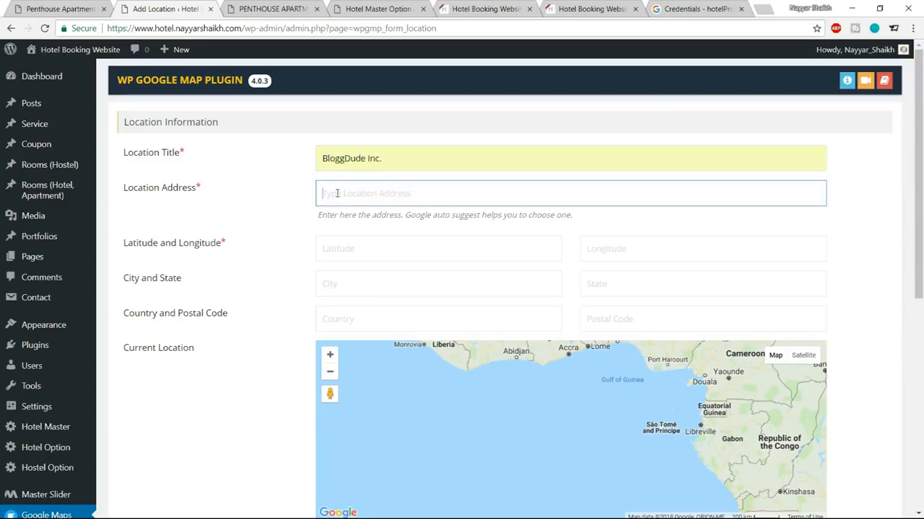
pyautogui.write('Mu')
pyautogui.click(358, 214)
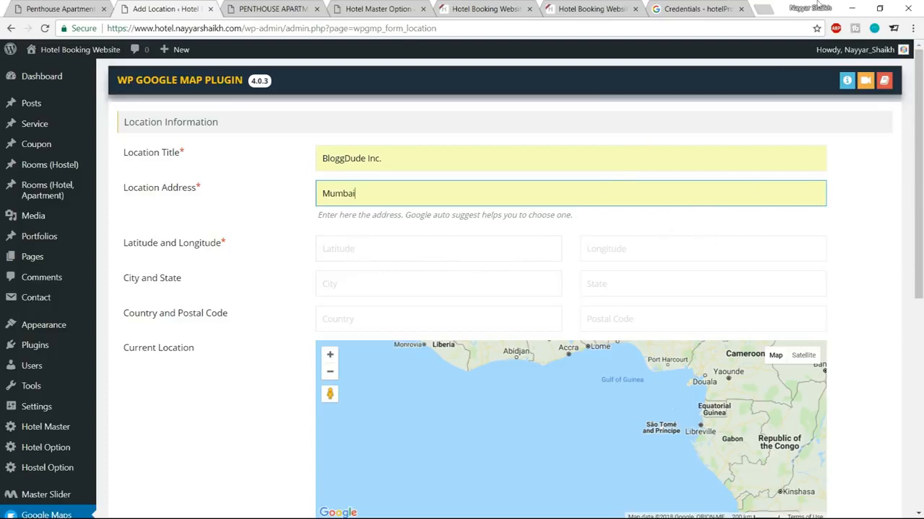
# Step: Look up Mumbai on latlong.net and enter latitude 19.075984 in the location form
pyautogui.click(689, 8)
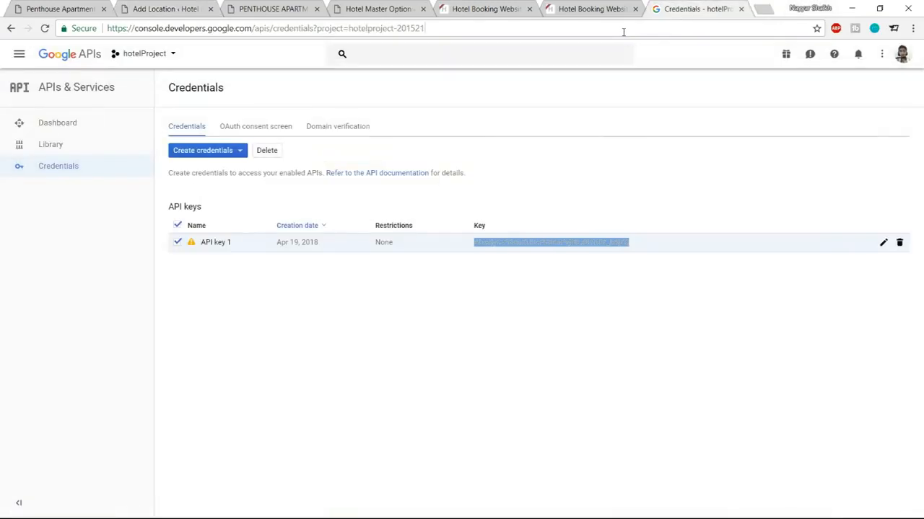
pyautogui.click(623, 32)
pyautogui.write('lat')
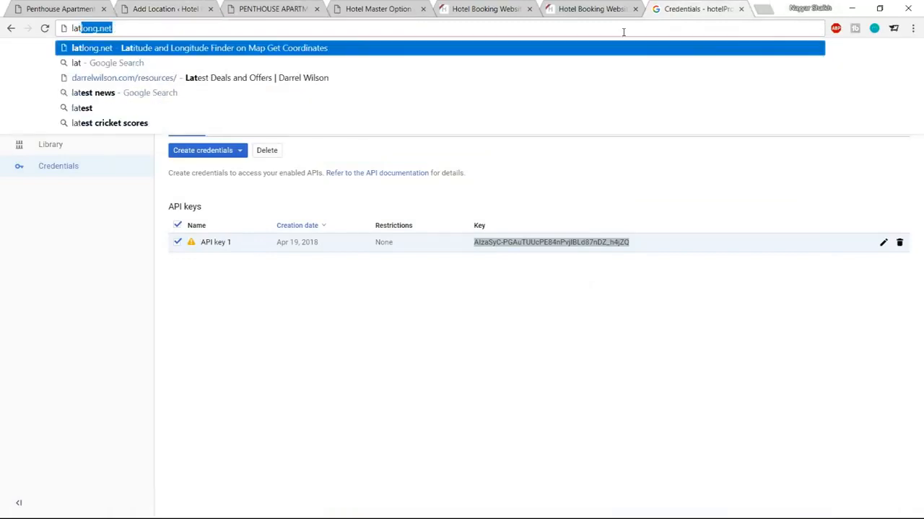
pyautogui.press('Return')
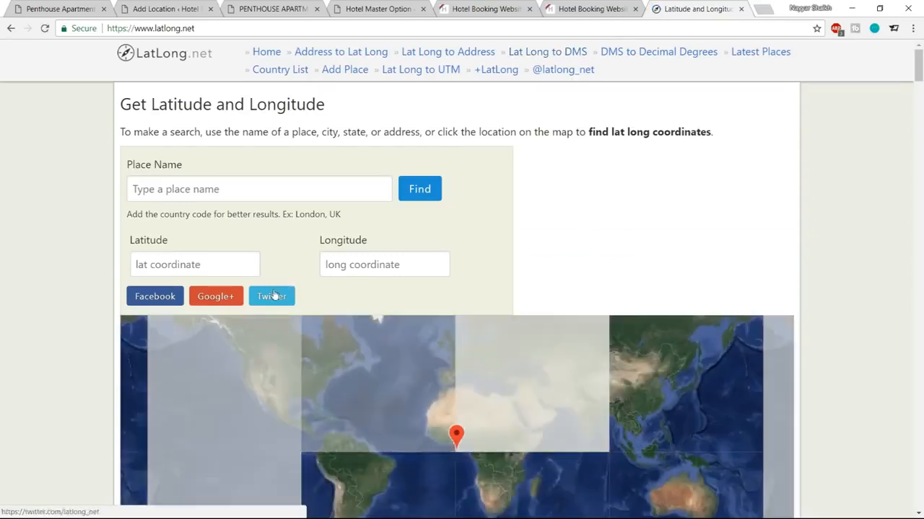
pyautogui.write('mumbai')
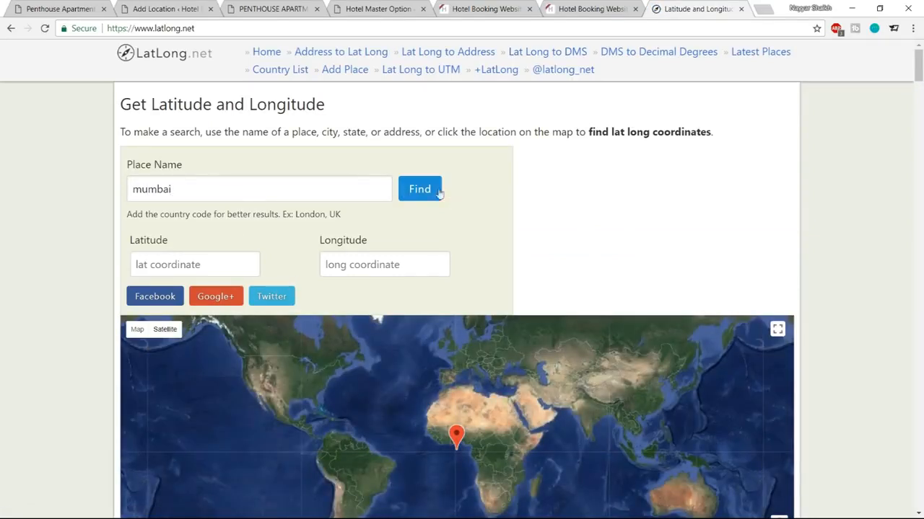
pyautogui.click(420, 189)
pyautogui.moveTo(204, 274); pyautogui.dragTo(134, 267)
pyautogui.hotkey('ctrl', 'c')
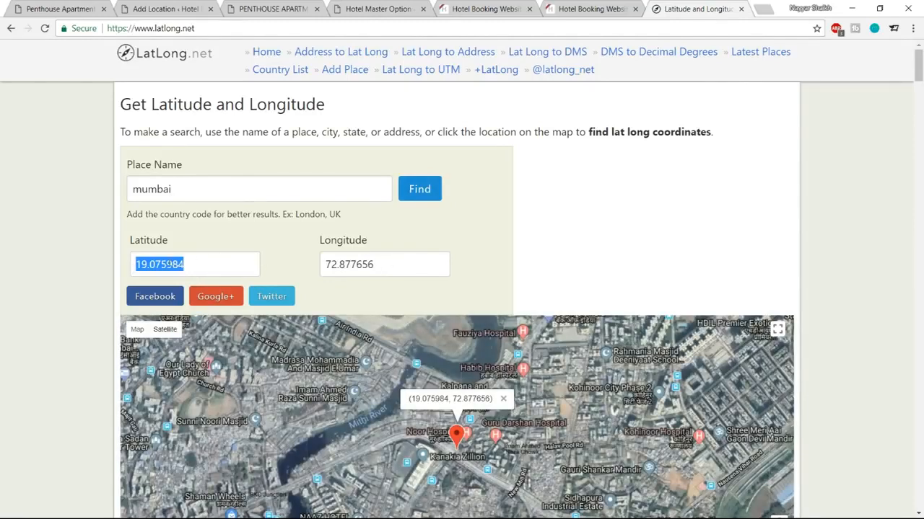
pyautogui.click(173, 9)
pyautogui.click(354, 250)
pyautogui.hotkey('ctrl', 'v')
# Step: Enter longitude 72.877656 from LatLong.net into the Longitude field
pyautogui.click(698, 9)
pyautogui.moveTo(421, 277); pyautogui.dragTo(303, 270)
pyautogui.hotkey('ctrl', 'c')
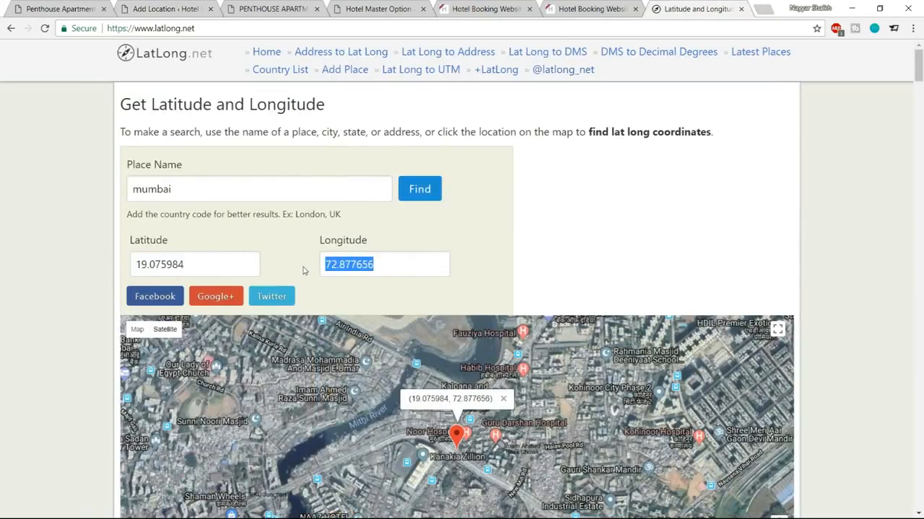
pyautogui.click(199, 7)
pyautogui.click(622, 243)
pyautogui.hotkey('ctrl', 'v')
pyautogui.click(814, 229)
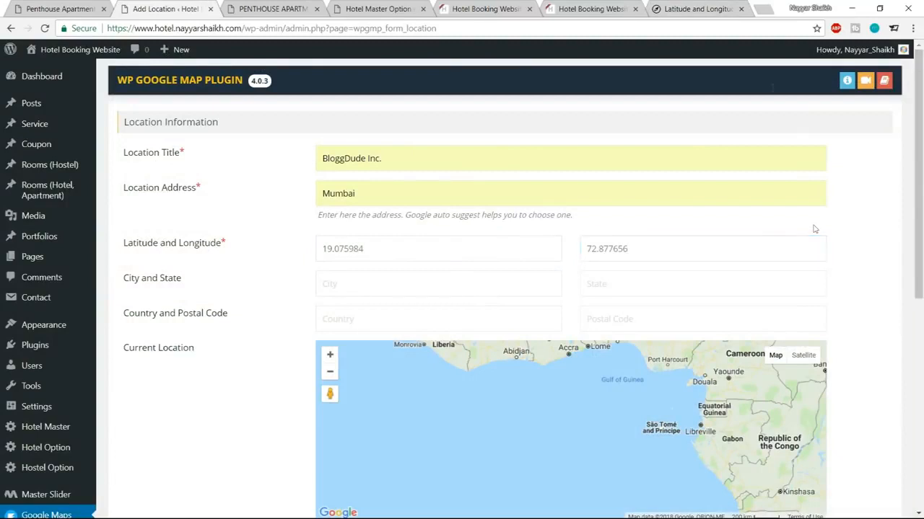
# Step: Autofill the location's city Mumbai, state Maharashtra, country India and postal code 400017
pyautogui.click(740, 9)
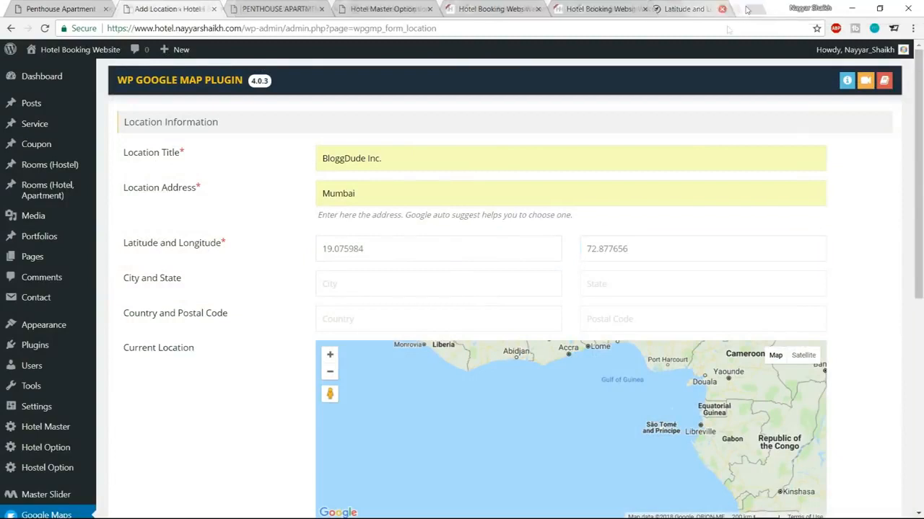
pyautogui.click(451, 286)
pyautogui.click(428, 303)
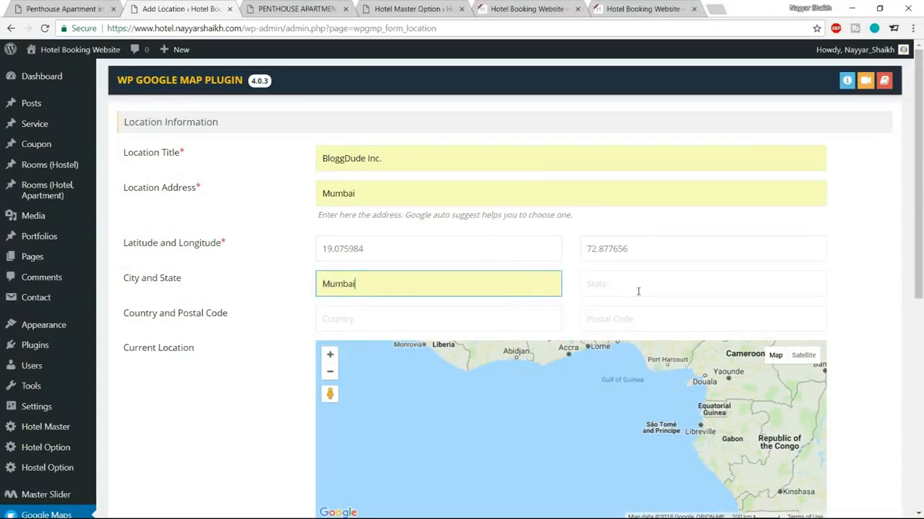
pyautogui.click(638, 291)
pyautogui.click(613, 303)
pyautogui.click(452, 320)
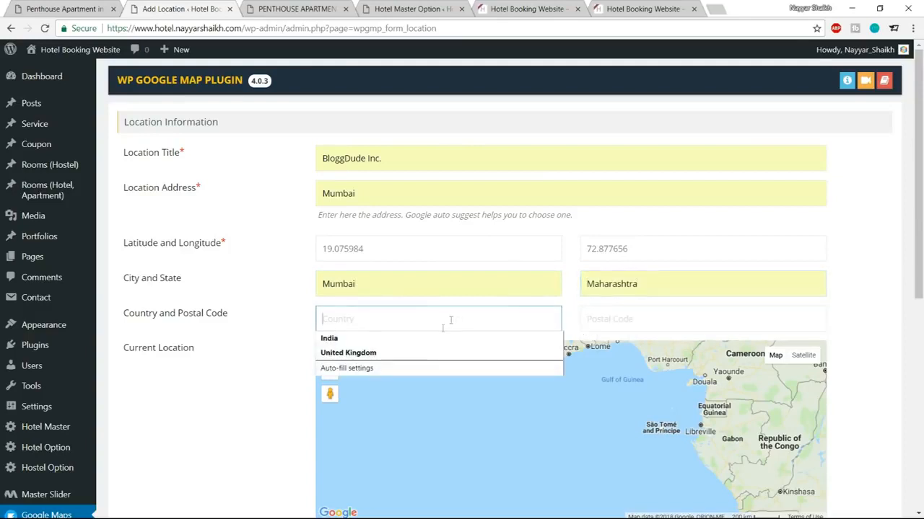
pyautogui.click(431, 341)
pyautogui.click(669, 326)
pyautogui.click(671, 339)
pyautogui.click(842, 306)
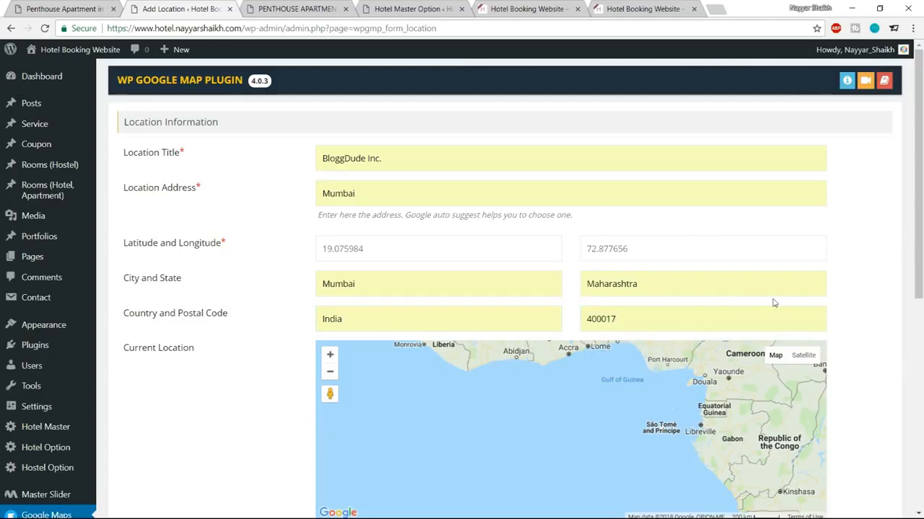
# Step: Enter the infowindow message 'Hotel Master, Mumbai.' and save the location
pyautogui.scroll(-3, 849, 325)
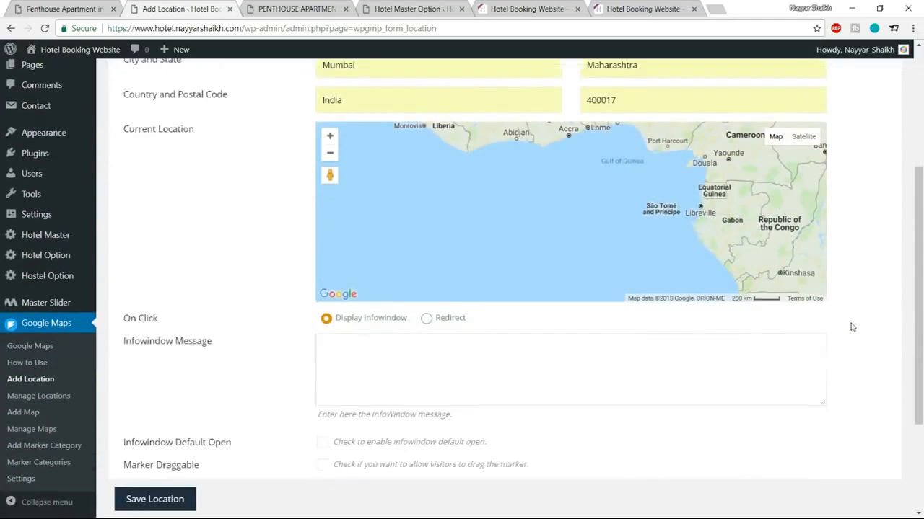
pyautogui.scroll(-2, 837, 271)
pyautogui.click(425, 242)
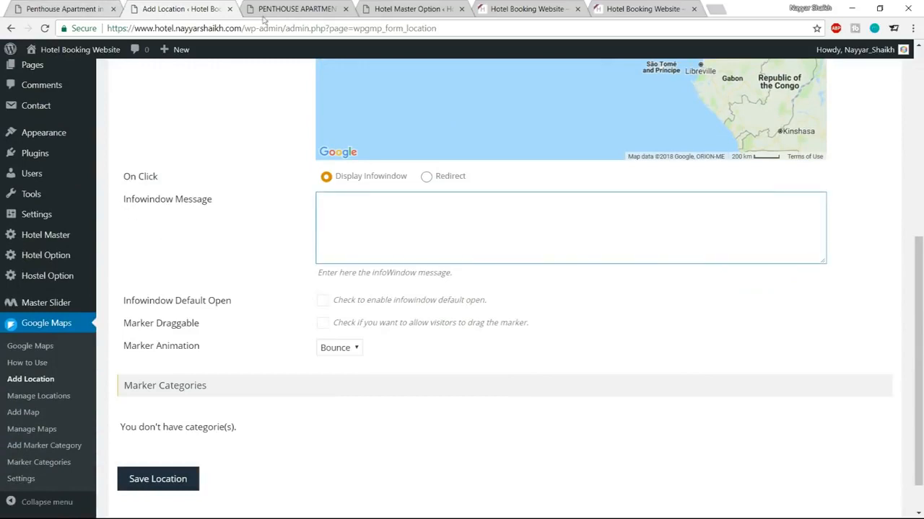
pyautogui.click(72, 9)
pyautogui.click(362, 261)
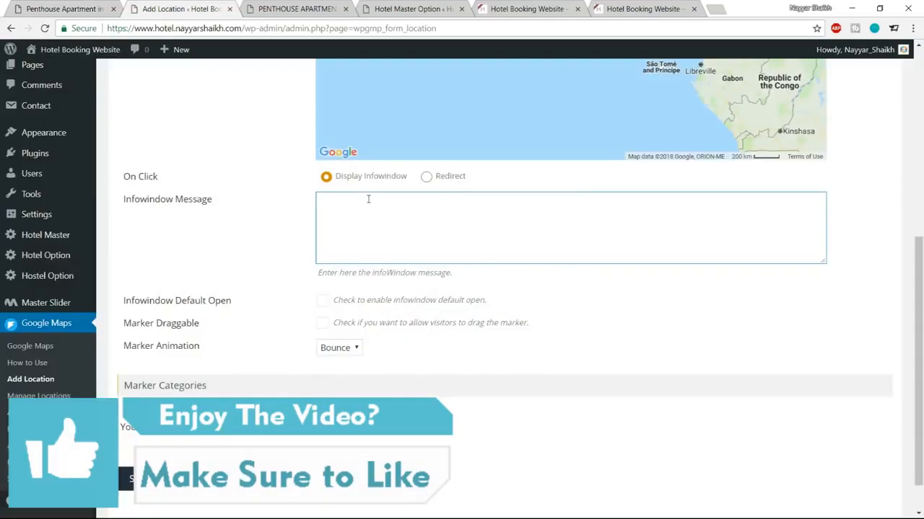
pyautogui.click(101, 11)
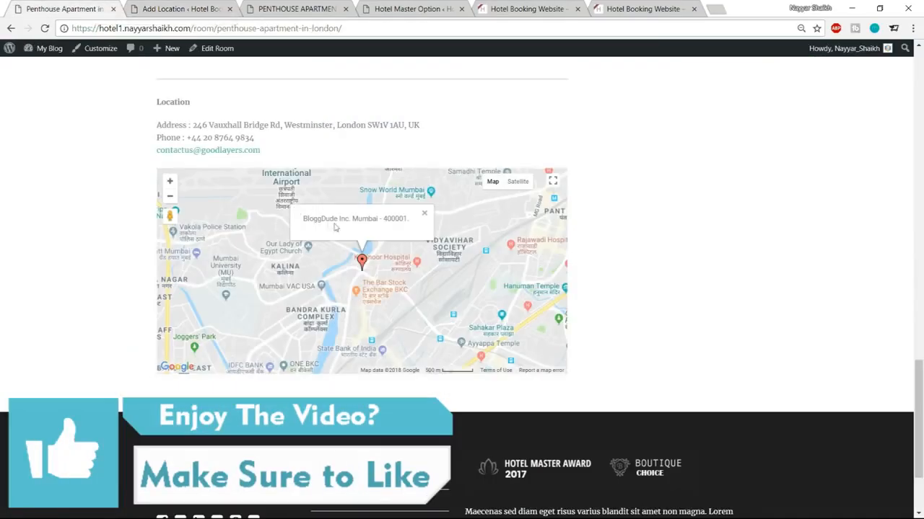
pyautogui.click(134, 13)
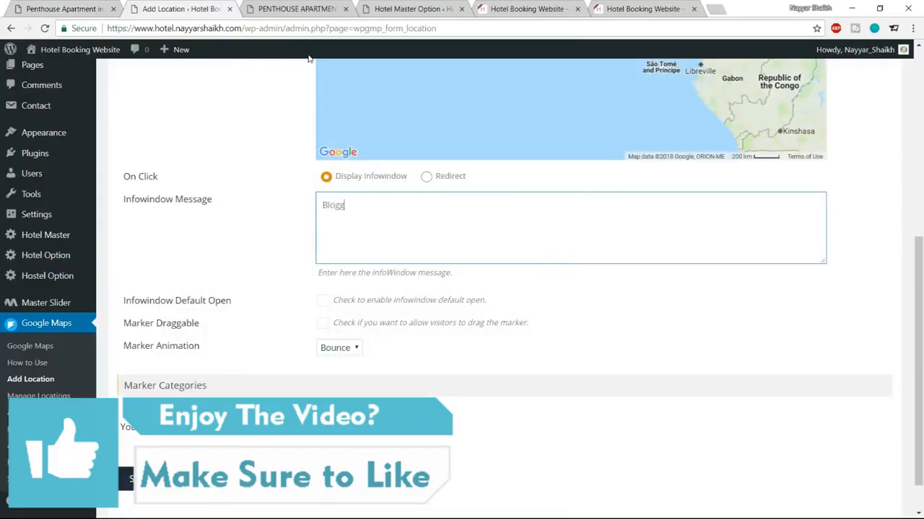
pyautogui.hotkey('ctrl', 'a')
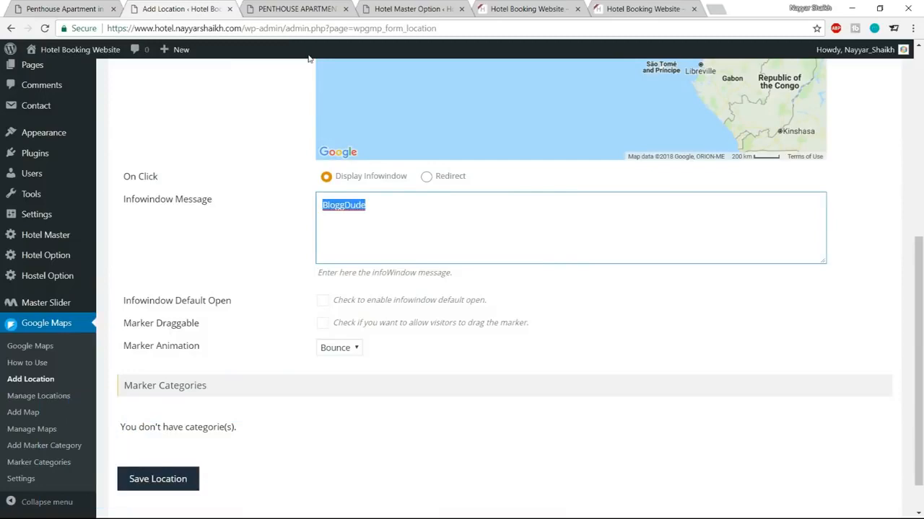
pyautogui.write('Hotel Master, Mumbai.')
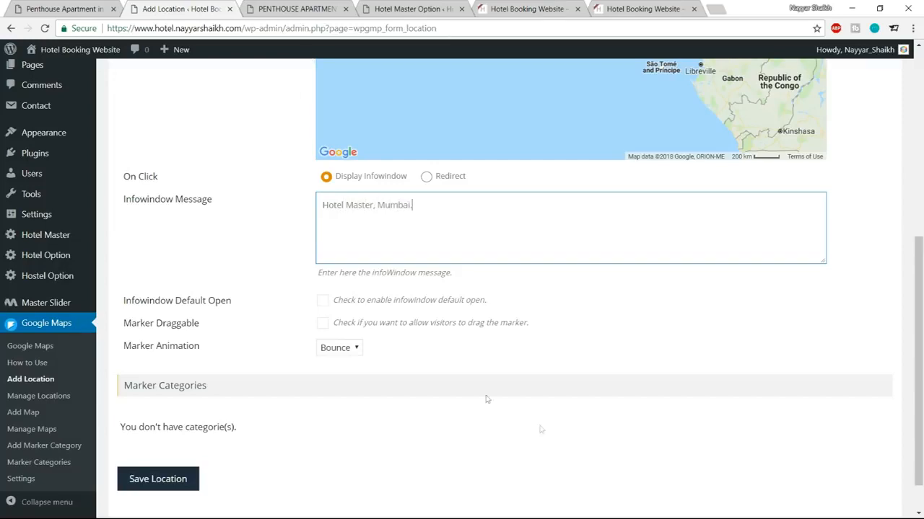
pyautogui.scroll(-1, 345, 421)
pyautogui.click(193, 476)
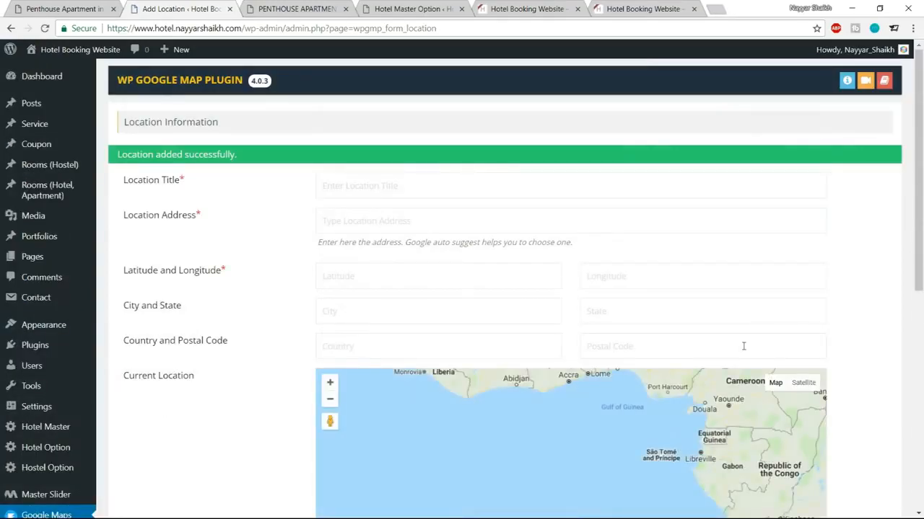
# Step: Start a new Google map titled 'BloggDude Inc.'
pyautogui.scroll(-3, 861, 344)
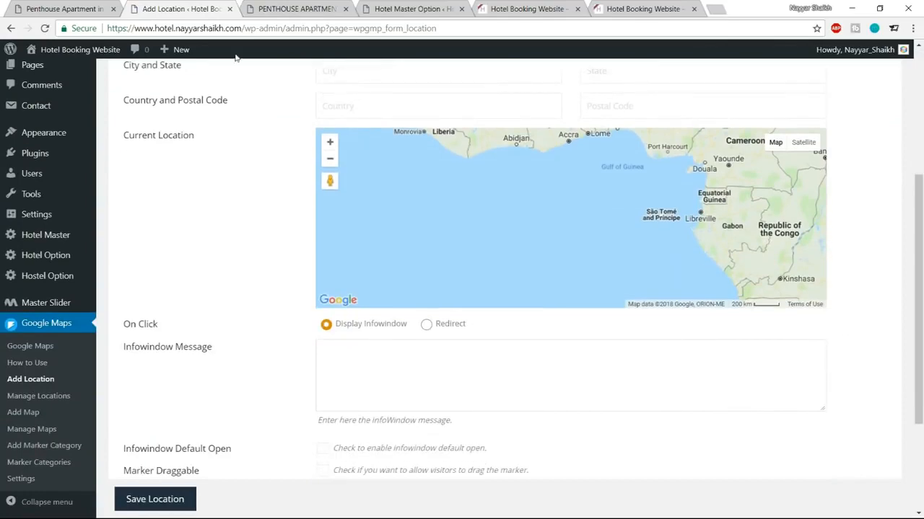
pyautogui.click(83, 7)
pyautogui.click(173, 8)
pyautogui.scroll(-2, 778, 293)
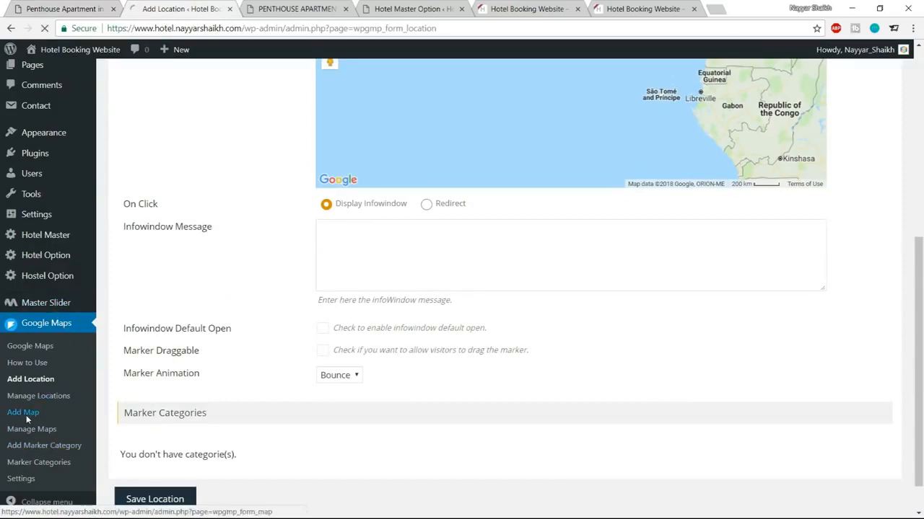
pyautogui.click(26, 416)
pyautogui.click(386, 154)
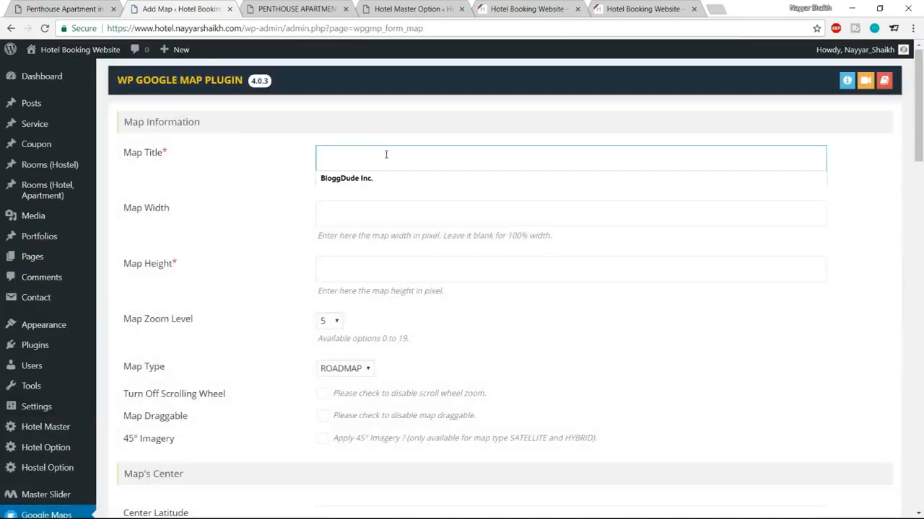
pyautogui.click(380, 178)
# Step: Set the map height to 380 and the zoom level to 14
pyautogui.click(368, 218)
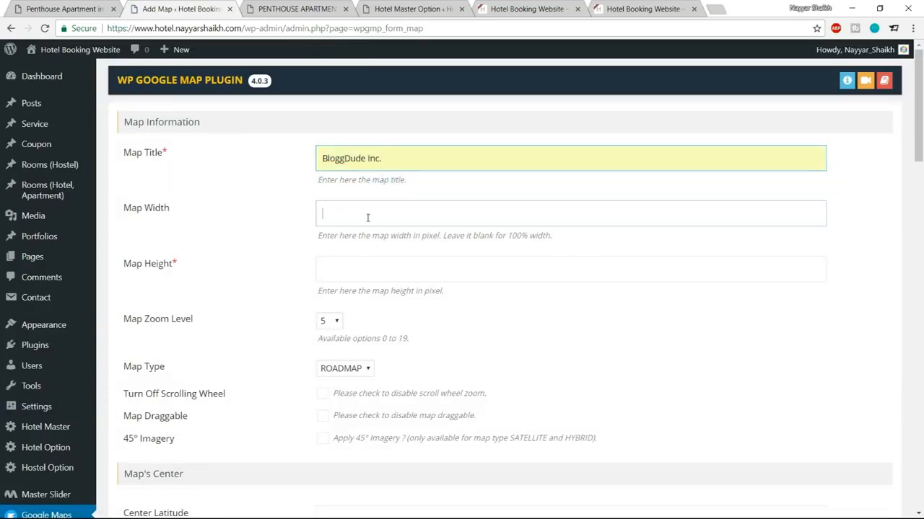
pyautogui.click(442, 268)
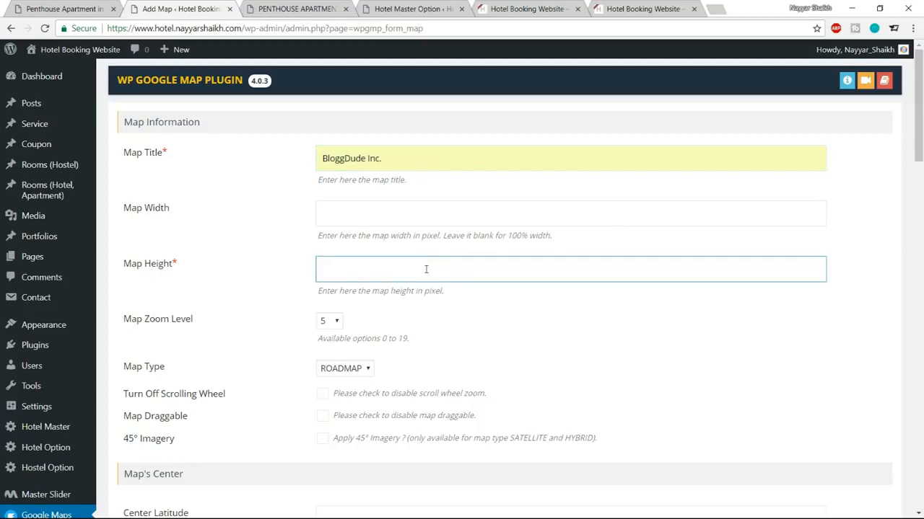
pyautogui.write('380')
pyautogui.click(498, 330)
pyautogui.scroll(-1, 532, 330)
pyautogui.click(339, 260)
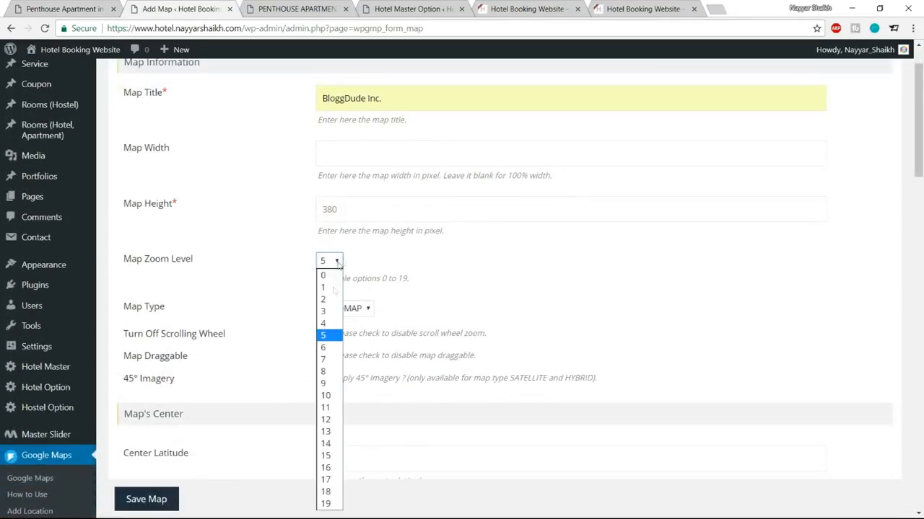
pyautogui.click(325, 443)
# Step: Attach the BloggDude Inc. location and save the map
pyautogui.scroll(-2, 611, 269)
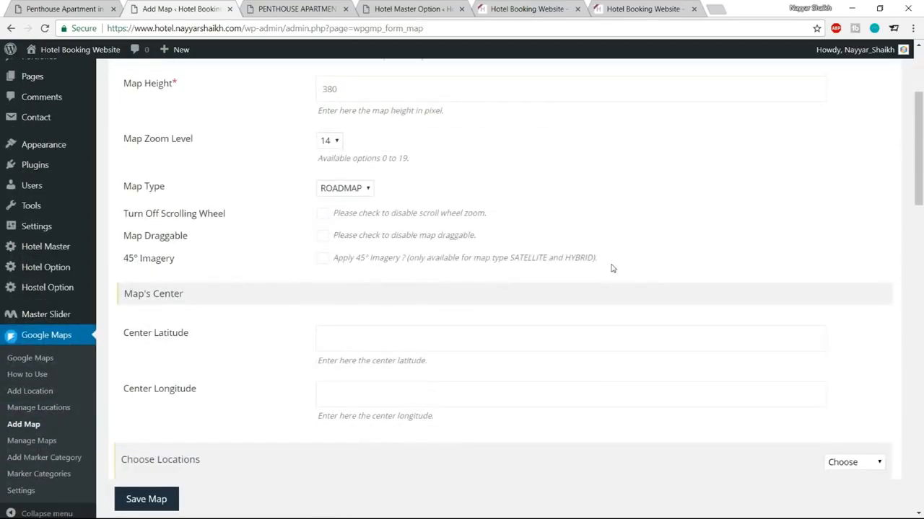
pyautogui.scroll(-8, 661, 258)
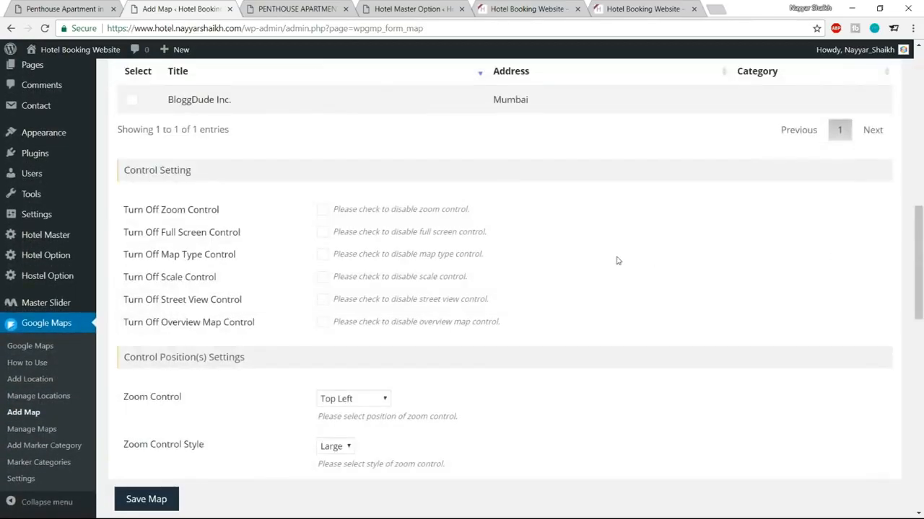
pyautogui.scroll(2, 616, 260)
pyautogui.click(132, 282)
pyautogui.moveTo(177, 284); pyautogui.dragTo(253, 282)
pyautogui.click(352, 291)
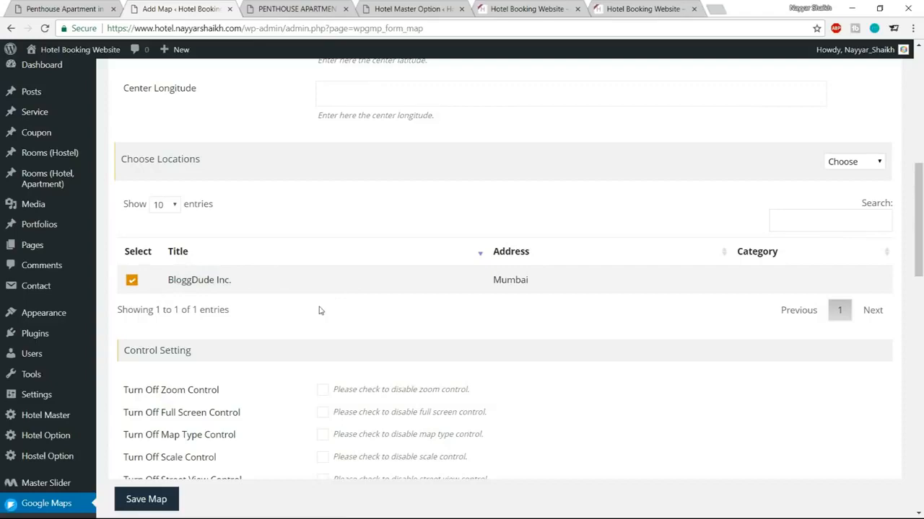
pyautogui.scroll(-15, 141, 286)
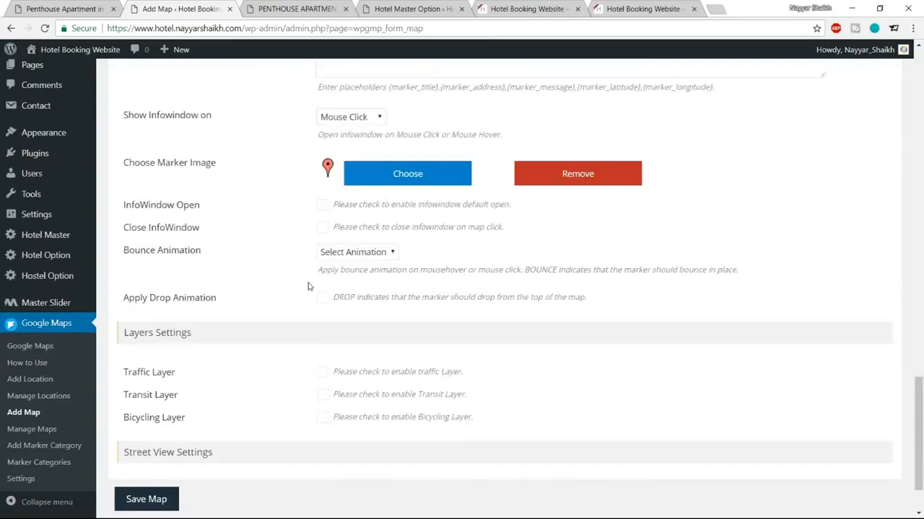
pyautogui.click(145, 465)
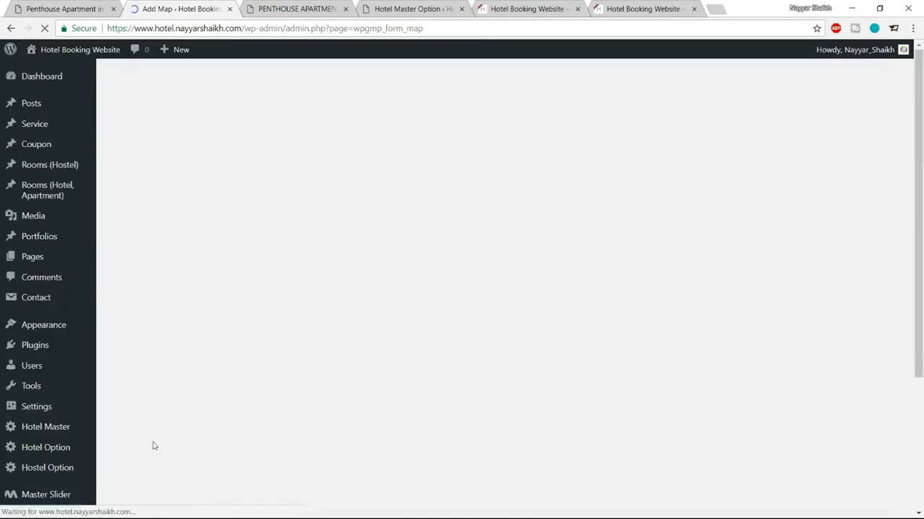
pyautogui.scroll(-8, 608, 305)
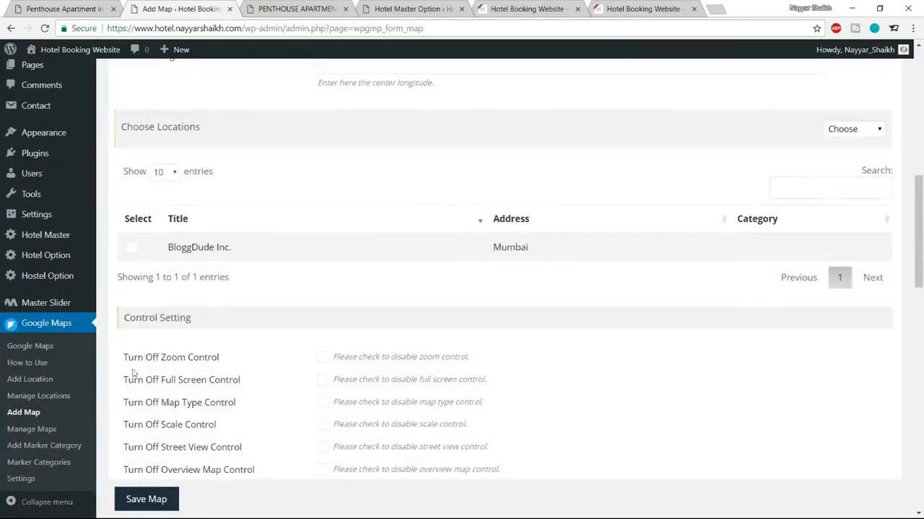
# Step: Copy the [put_wpgm id=1] shortcode and open the Penthouse Apartment room editor in a new tab
pyautogui.click(31, 430)
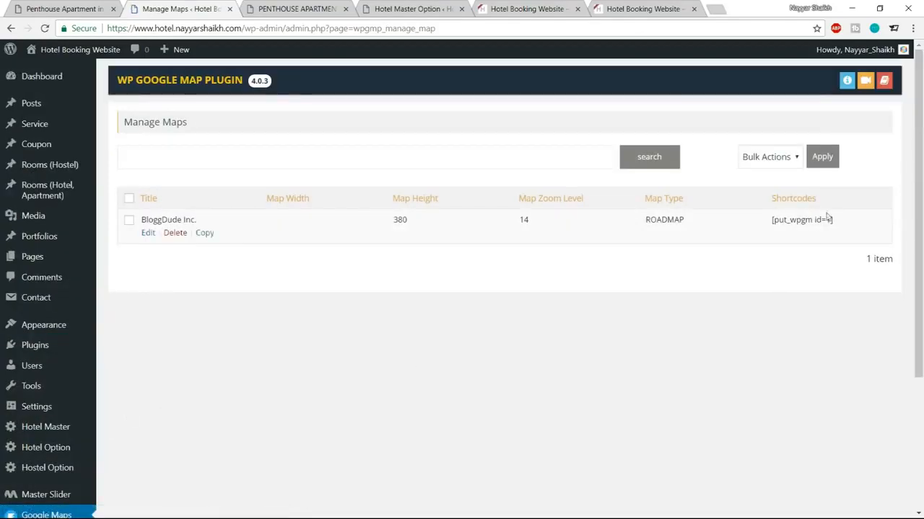
pyautogui.moveTo(786, 220); pyautogui.dragTo(838, 225)
pyautogui.hotkey('ctrl', 'c')
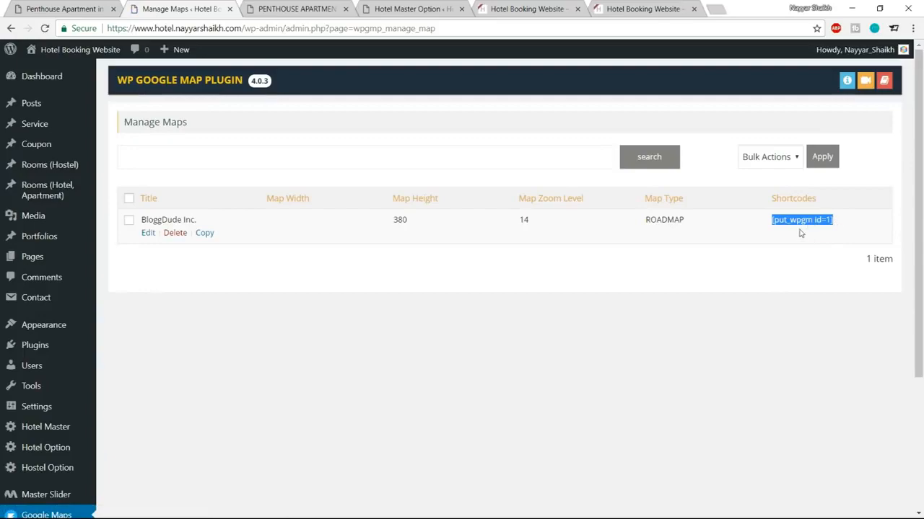
pyautogui.click(315, 6)
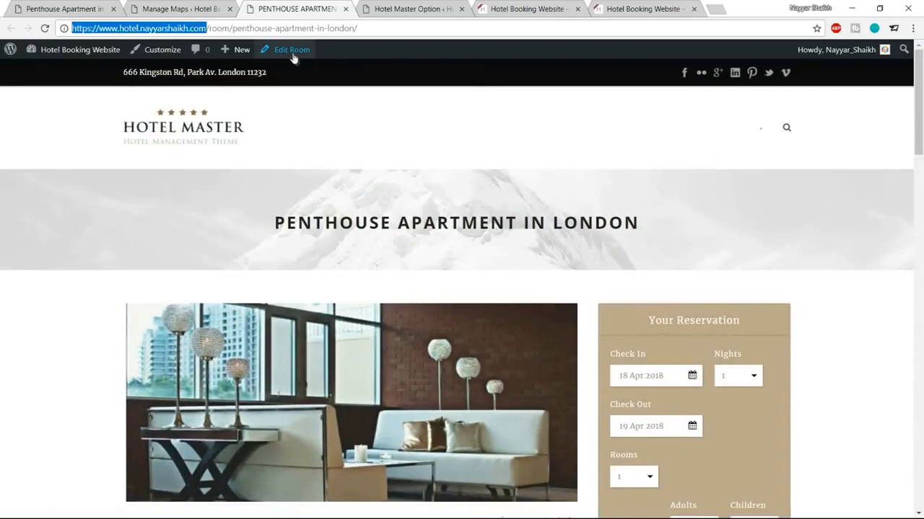
pyautogui.rightClick(292, 51)
pyautogui.click(310, 62)
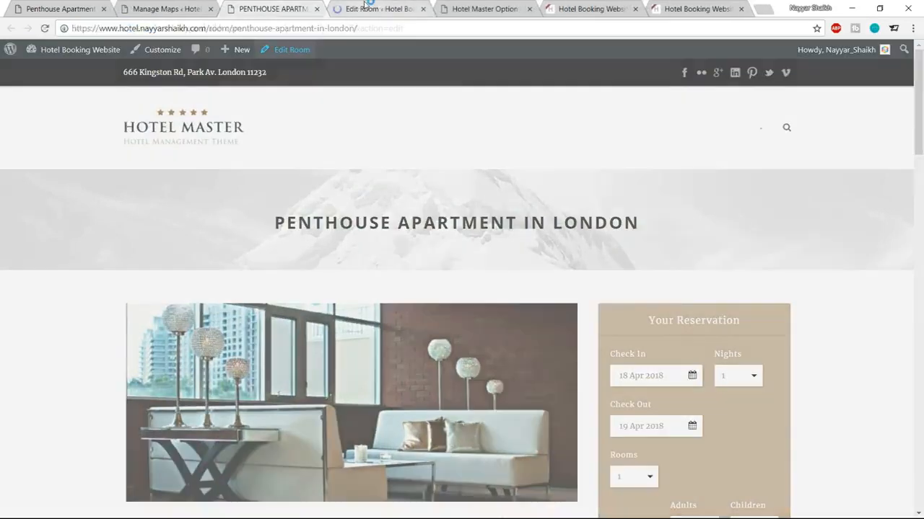
pyautogui.moveTo(365, 6); pyautogui.dragTo(272, 7)
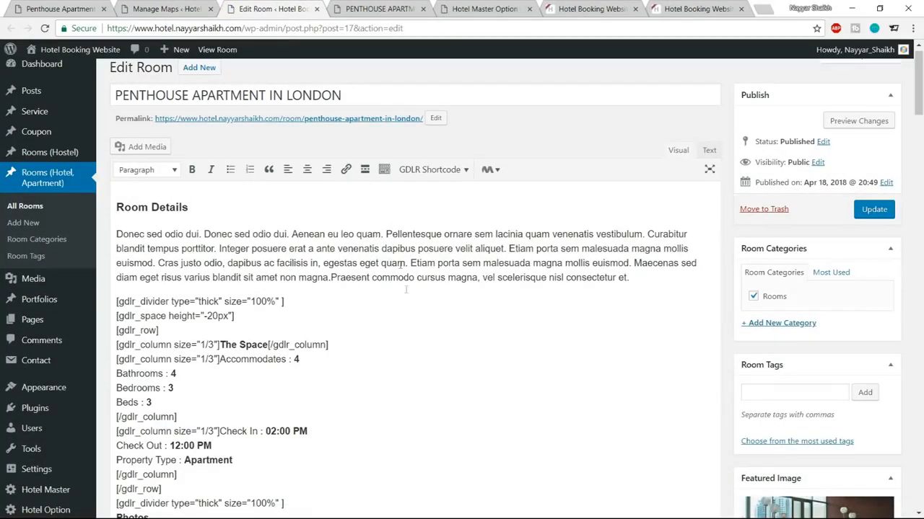
# Step: Paste the shortcode on a new line below the Location e-mail and update the room
pyautogui.scroll(-15, 408, 293)
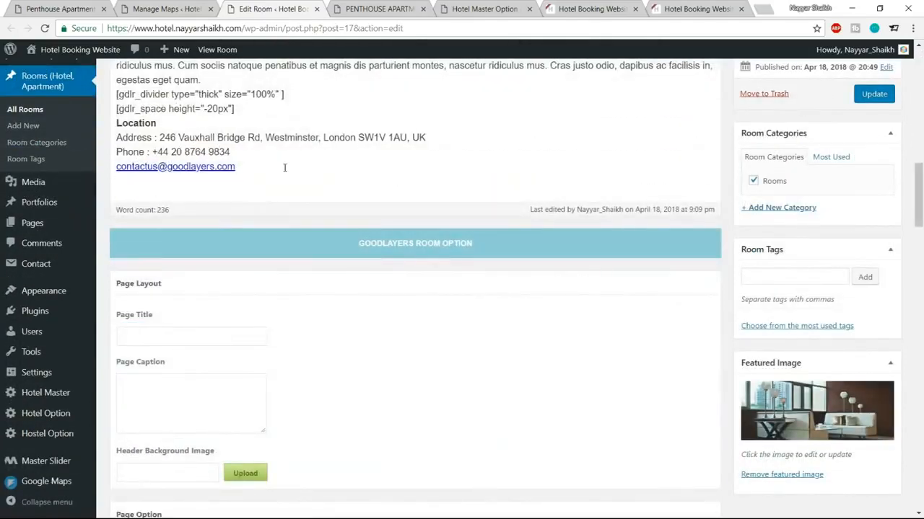
pyautogui.tripleClick(284, 167)
pyautogui.press('End')
pyautogui.press('Return')
pyautogui.hotkey('ctrl', 'v')
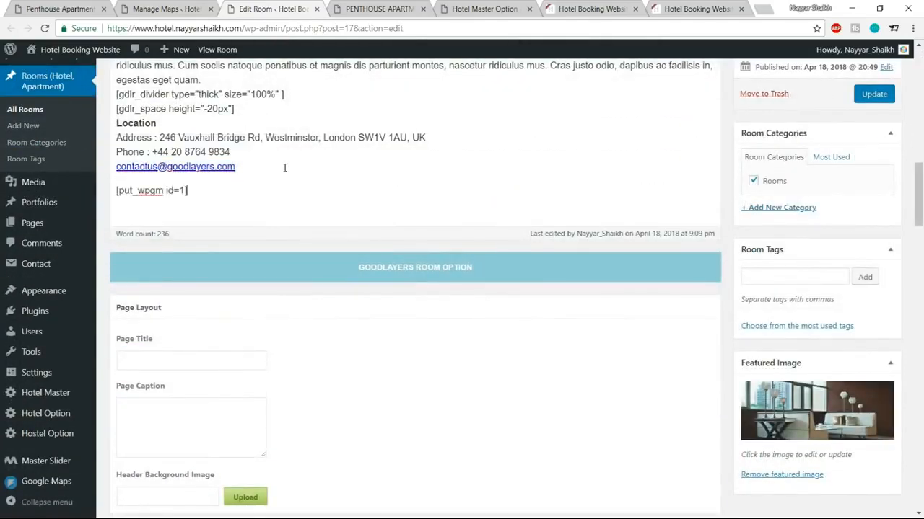
pyautogui.click(877, 98)
# Step: Reload the Penthouse Apartment page and check the Mumbai map marker's info window under Location
pyautogui.click(386, 9)
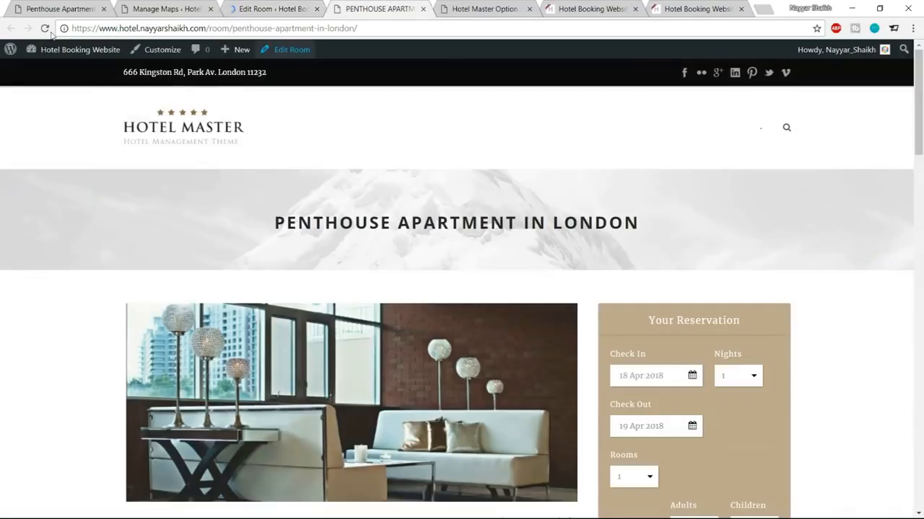
pyautogui.click(46, 29)
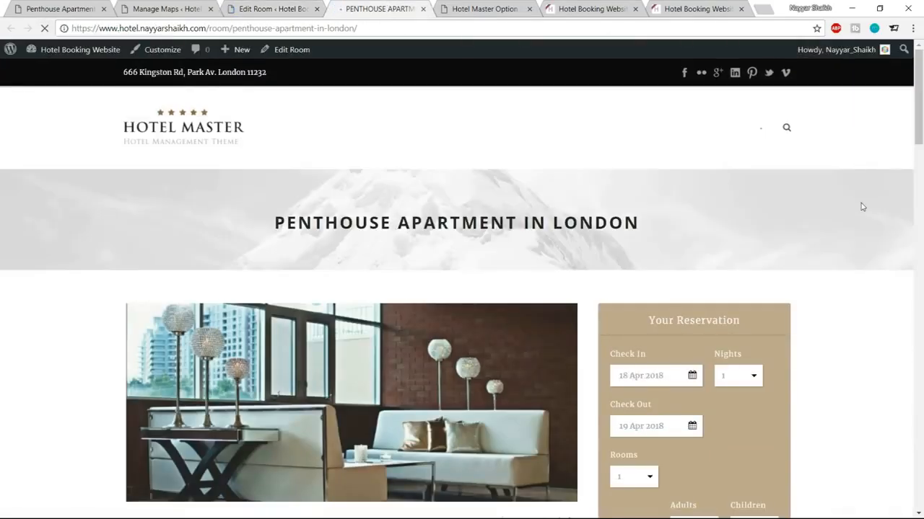
pyautogui.scroll(-4, 861, 205)
pyautogui.scroll(-12, 861, 206)
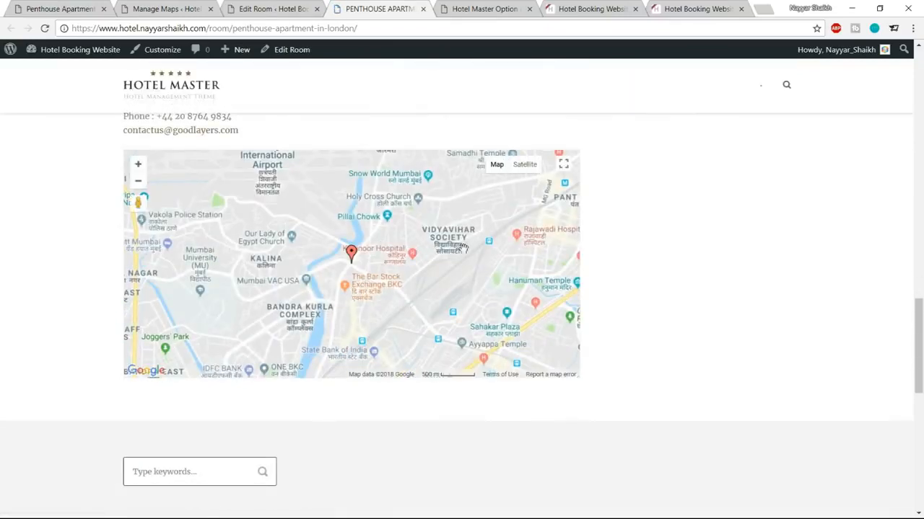
pyautogui.click(351, 255)
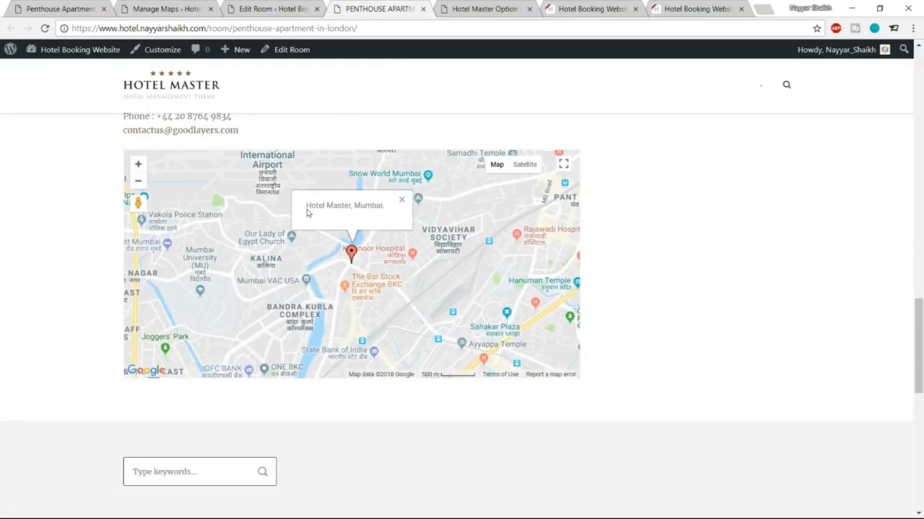
pyautogui.click(402, 202)
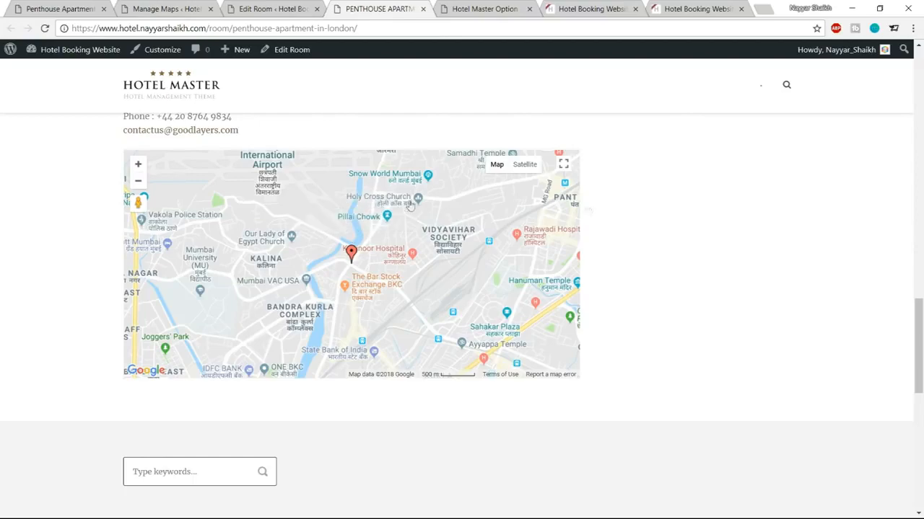
pyautogui.scroll(10, 723, 222)
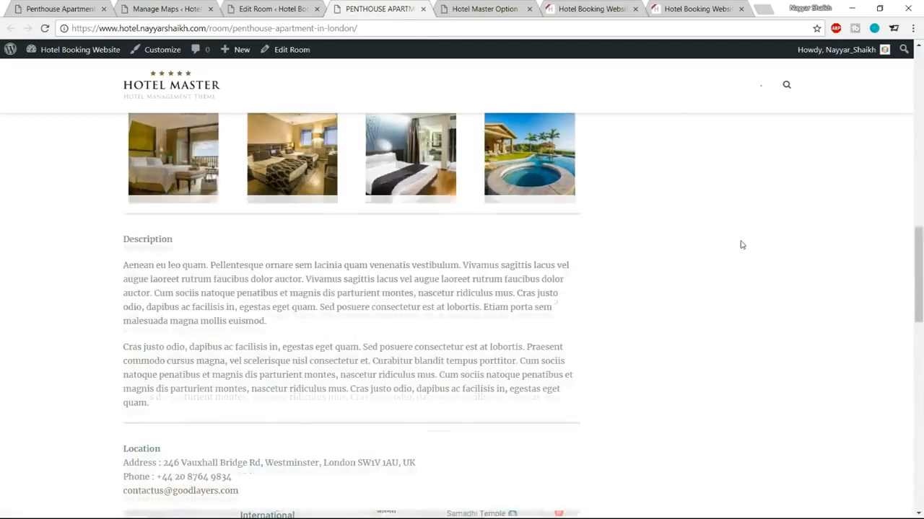
pyautogui.scroll(9, 741, 245)
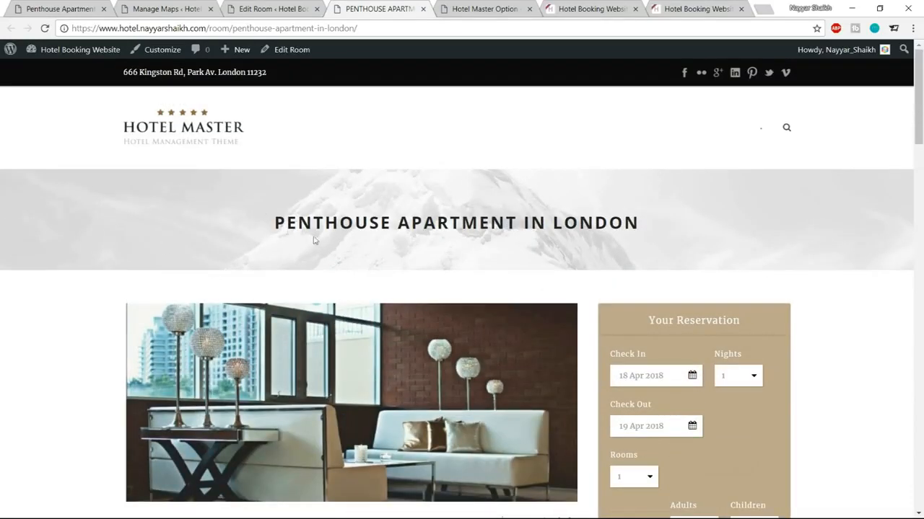
# Step: Start choosing a header background image while comparing against the reference Penthouse Apartment page
pyautogui.click(280, 6)
pyautogui.scroll(-15, 520, 260)
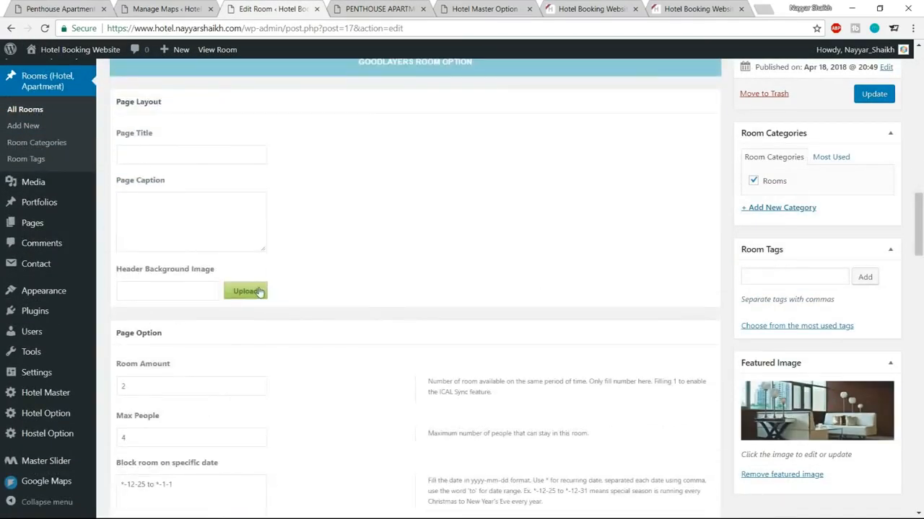
pyautogui.click(260, 292)
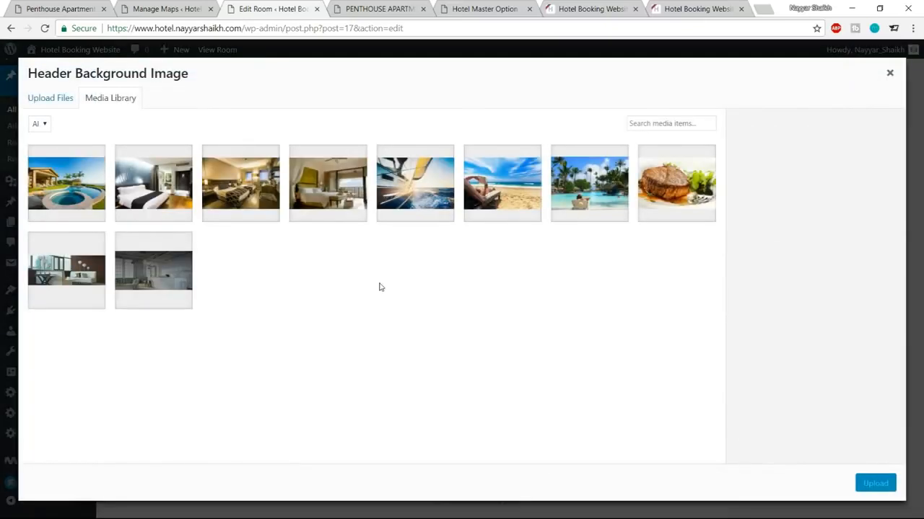
pyautogui.click(166, 278)
pyautogui.hotkey('ctrl', 'Tab')
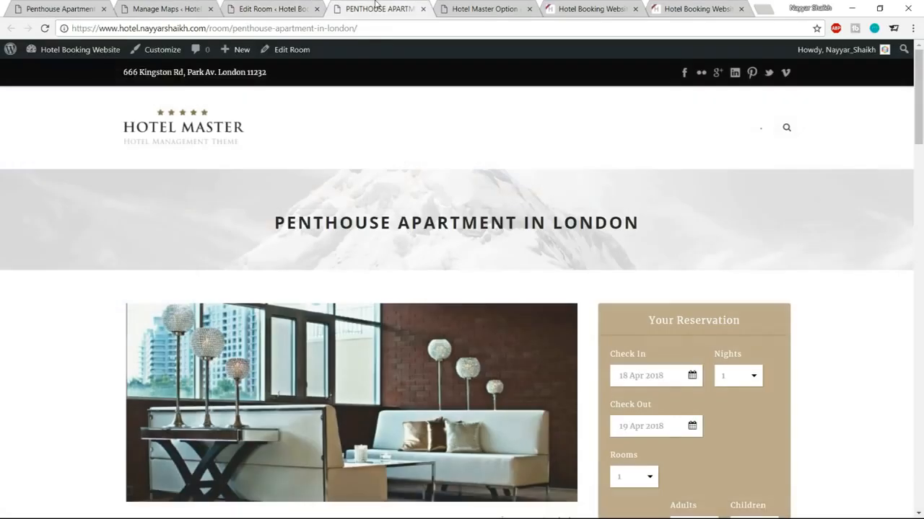
pyautogui.click(31, 8)
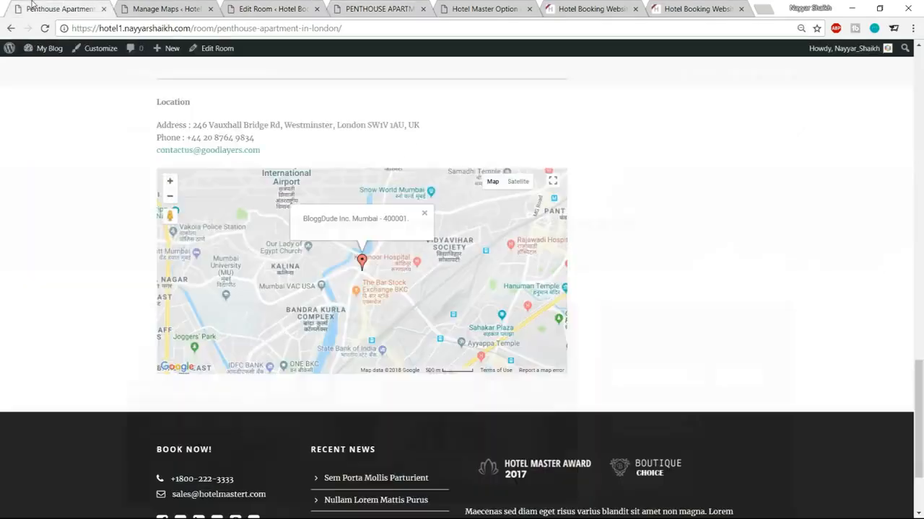
pyautogui.scroll(4, 428, 333)
pyautogui.scroll(10, 428, 332)
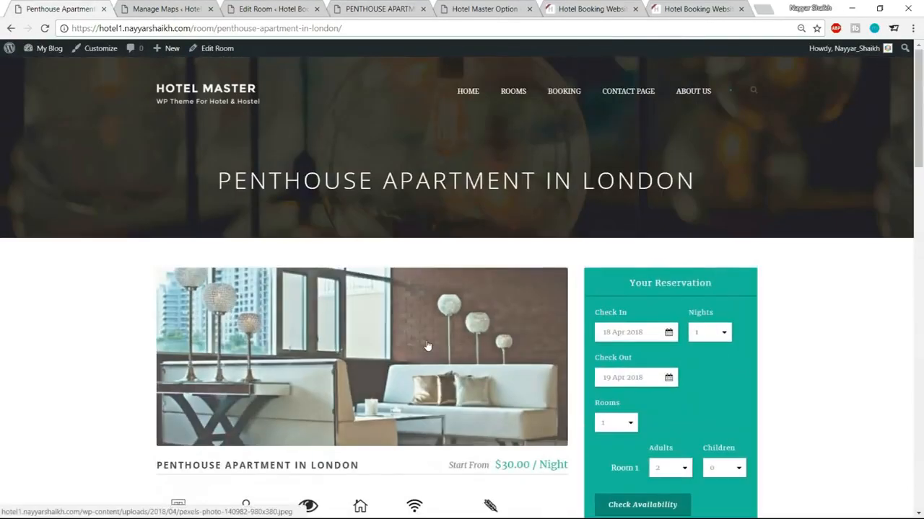
pyautogui.click(272, 8)
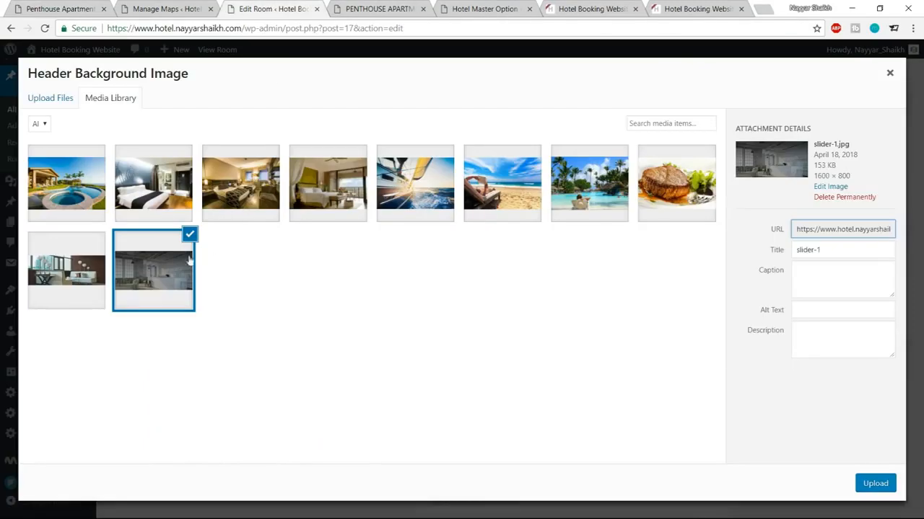
# Step: Upload the apartment-bg image from the Media folder
pyautogui.click(55, 99)
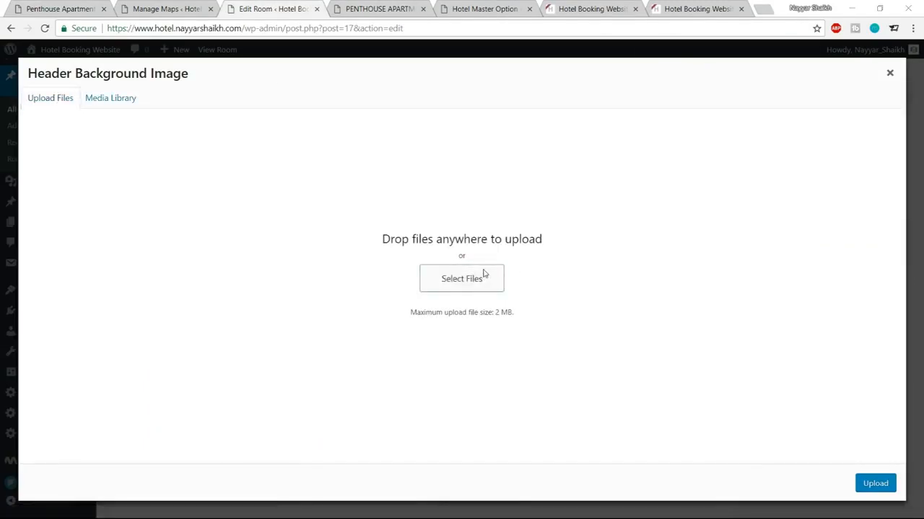
pyautogui.click(484, 274)
pyautogui.scroll(-1, 336, 193)
pyautogui.scroll(1, 329, 207)
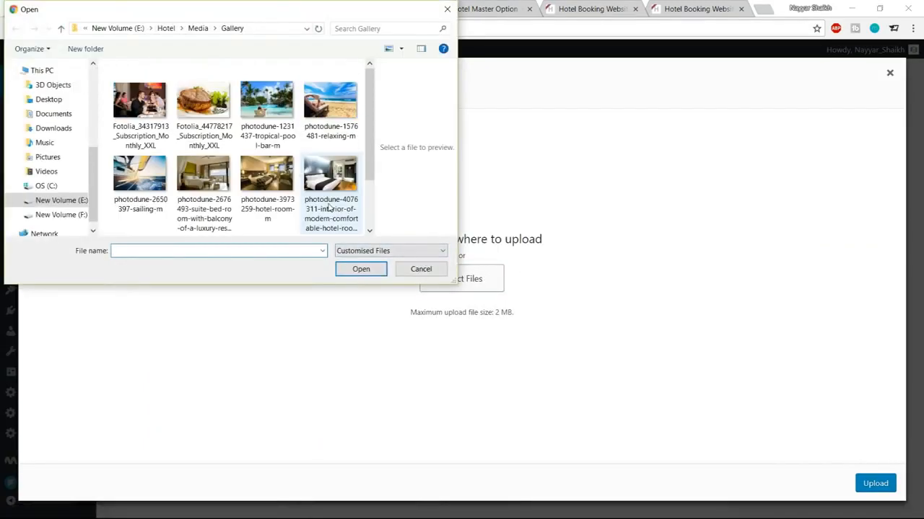
pyautogui.click(197, 28)
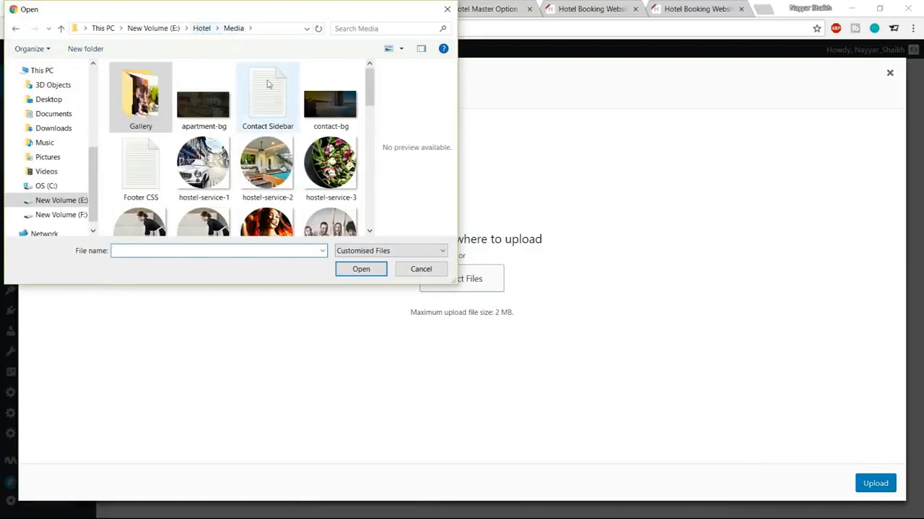
pyautogui.scroll(-6, 322, 148)
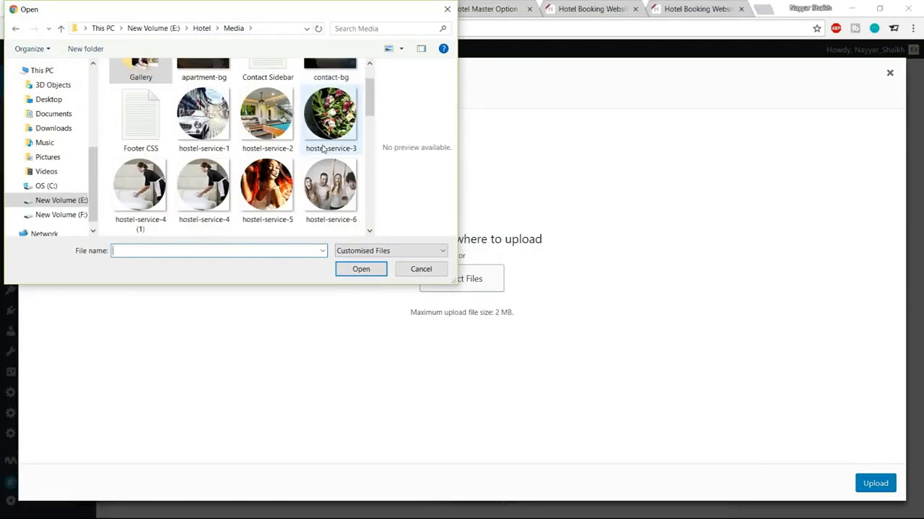
pyautogui.scroll(3, 316, 182)
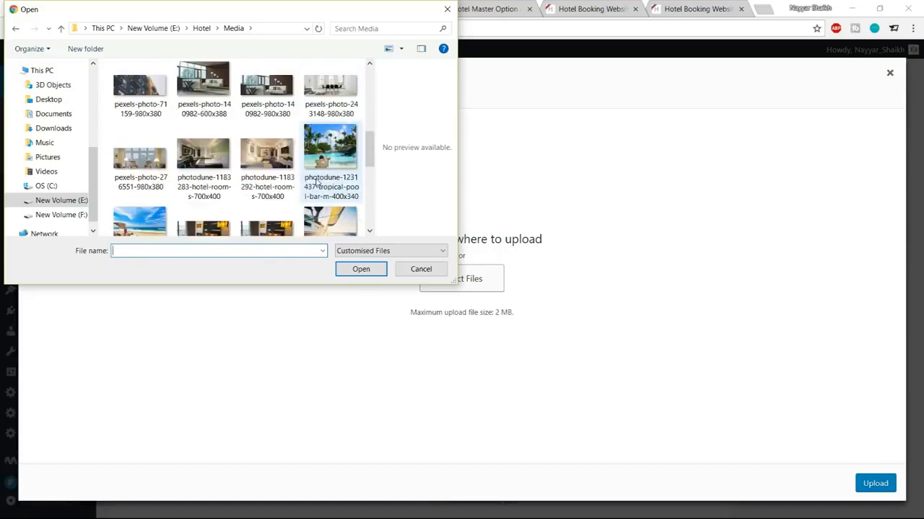
pyautogui.scroll(2, 316, 182)
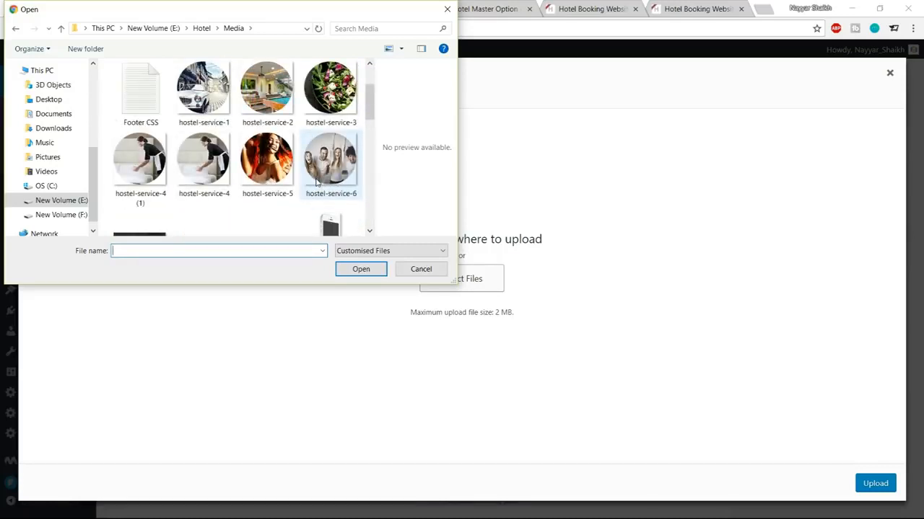
pyautogui.scroll(1, 316, 183)
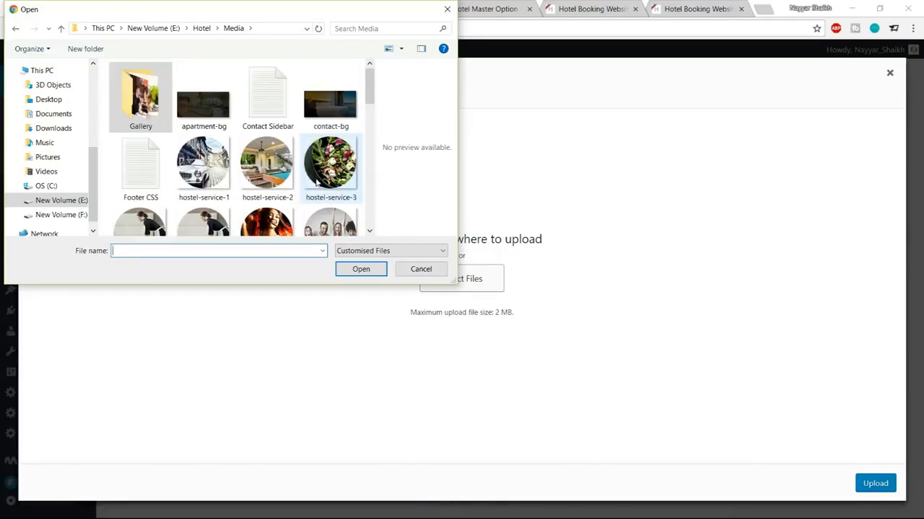
pyautogui.click(206, 119)
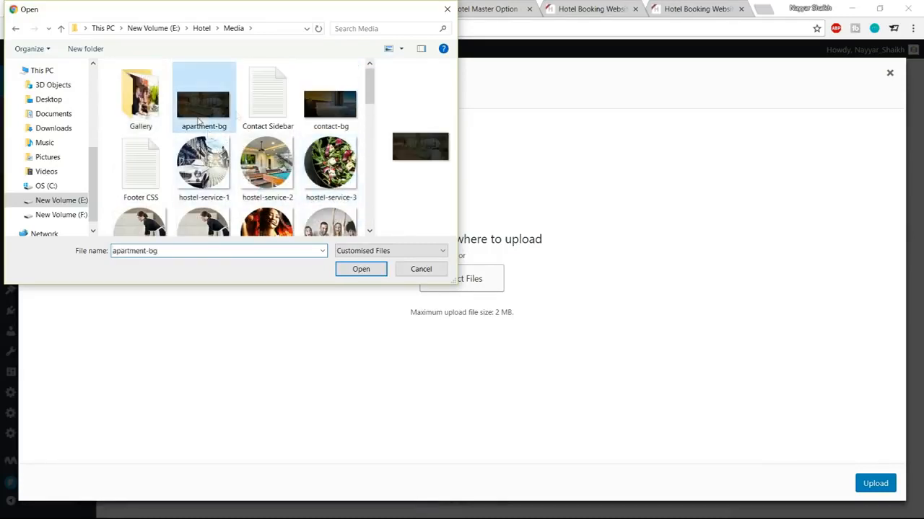
pyautogui.click(361, 269)
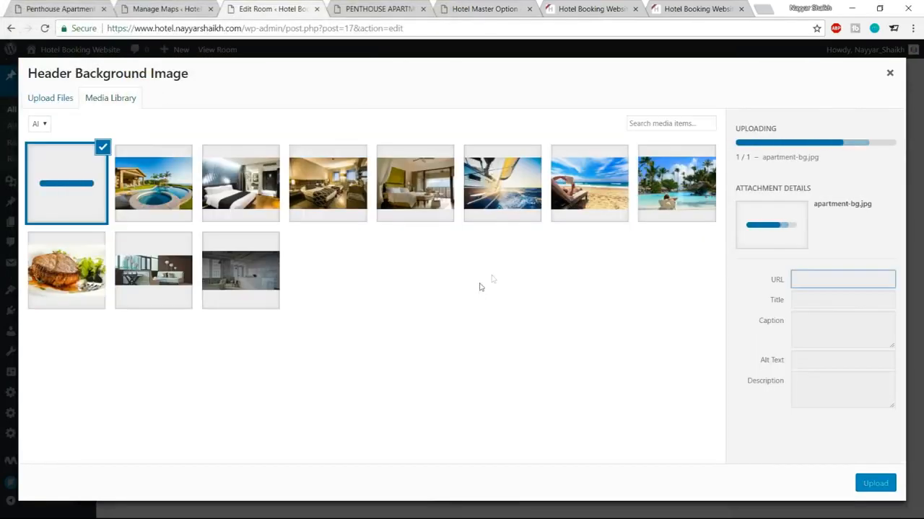
# Step: Insert apartment-bg as the header background, update the room, and reload the live page
pyautogui.click(875, 484)
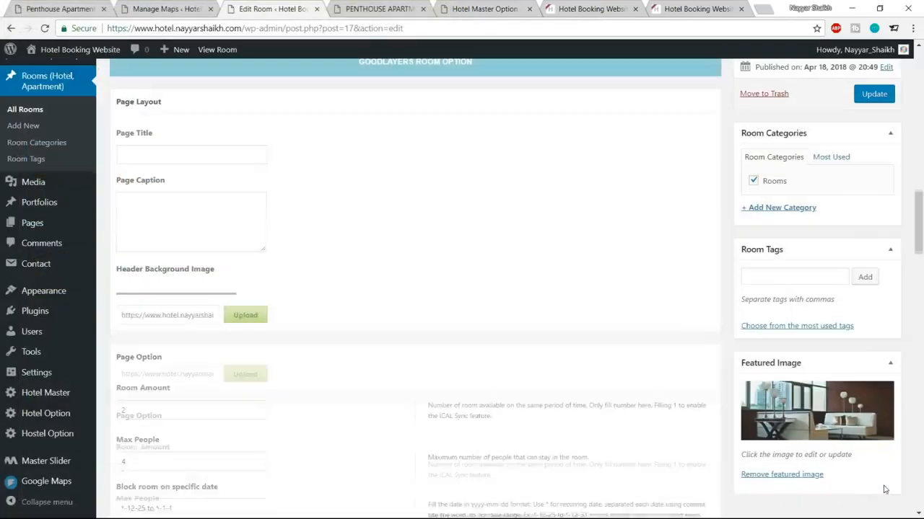
pyautogui.click(871, 98)
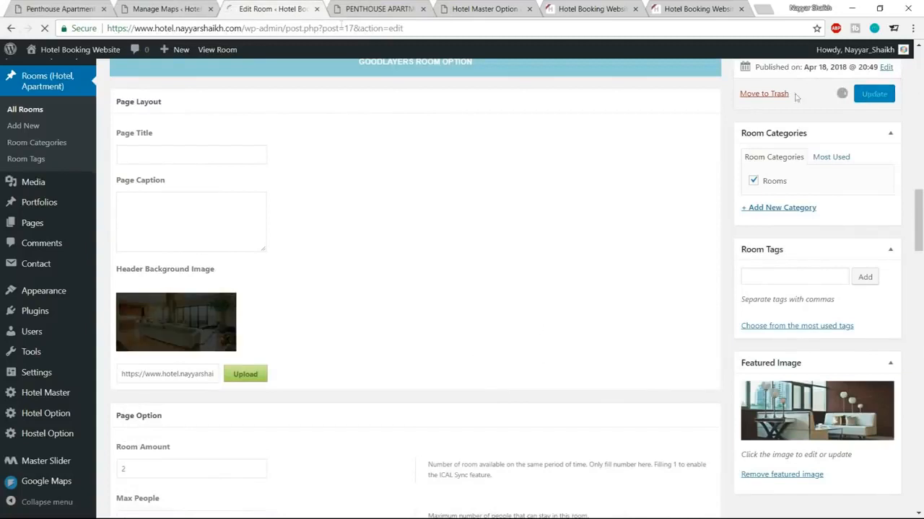
pyautogui.click(380, 9)
pyautogui.click(44, 28)
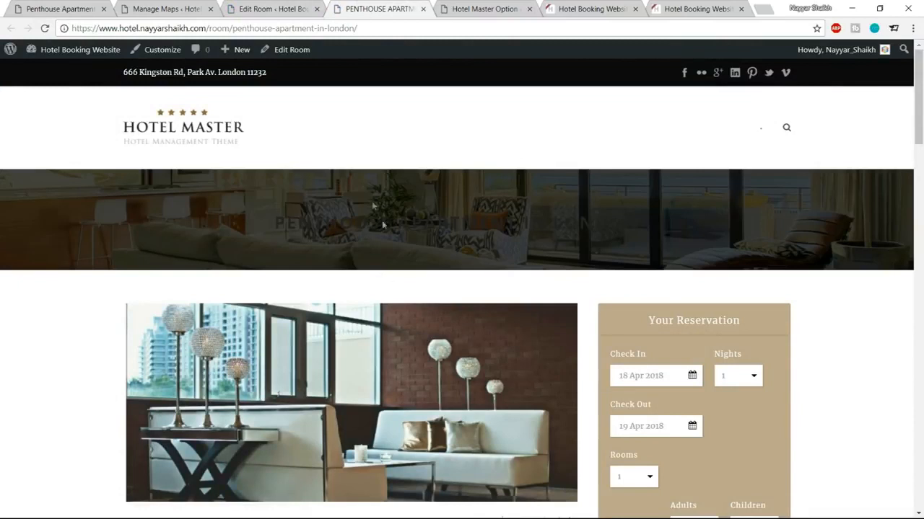
# Step: Select the banner's dark page title to check its legibility
pyautogui.moveTo(267, 225); pyautogui.dragTo(639, 226)
pyautogui.click(690, 225)
pyautogui.tripleClick(343, 218)
pyautogui.click(714, 220)
# Step: Go to the Hotel Master theme options from the admin sidebar
pyautogui.click(168, 9)
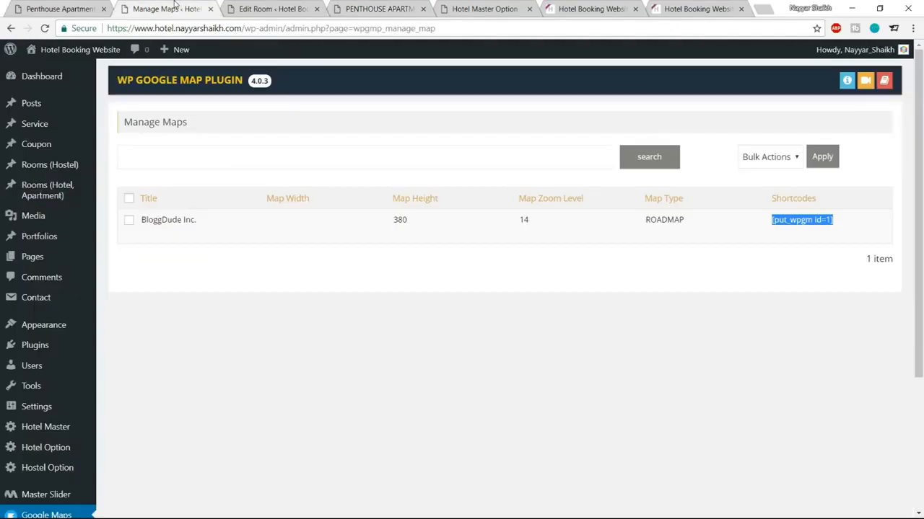
pyautogui.scroll(-2, 51, 375)
pyautogui.click(49, 311)
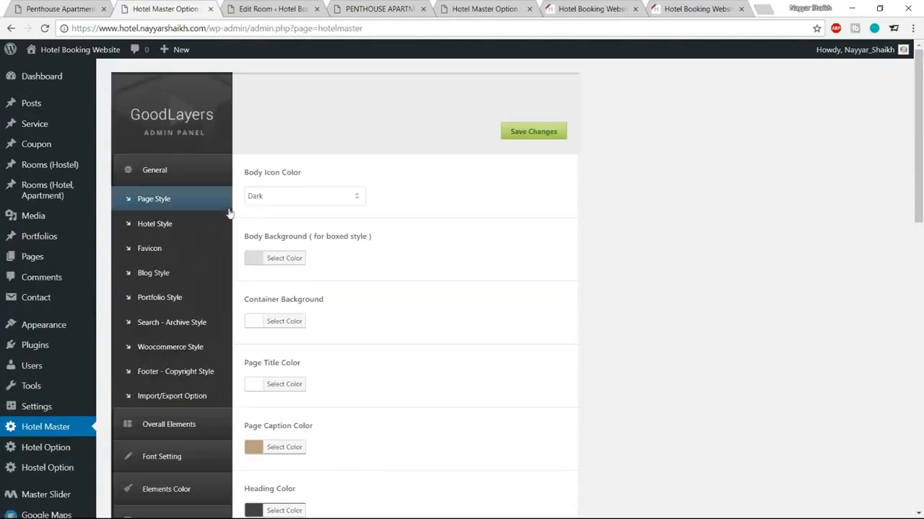
# Step: Change Elements Color > Body Heading Color to white #ffffff and save the options
pyautogui.scroll(-2, 189, 347)
pyautogui.scroll(-1, 187, 354)
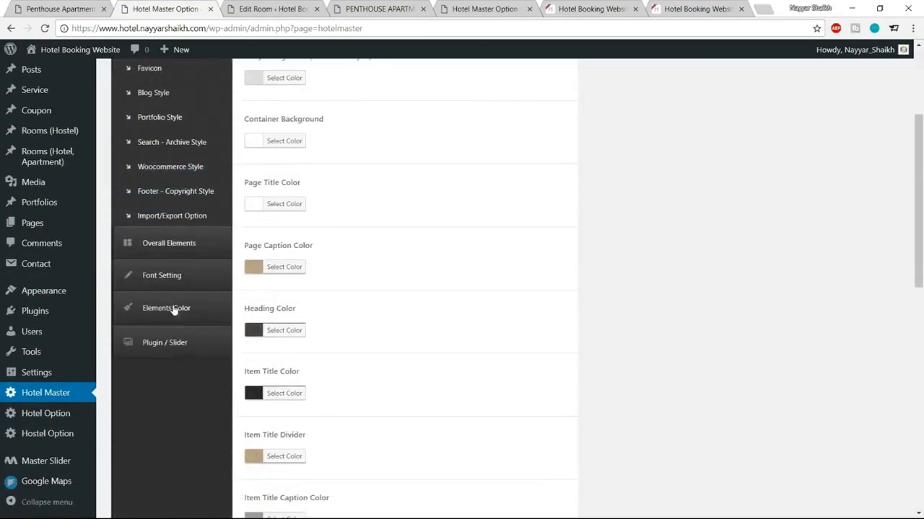
pyautogui.click(176, 311)
pyautogui.click(181, 200)
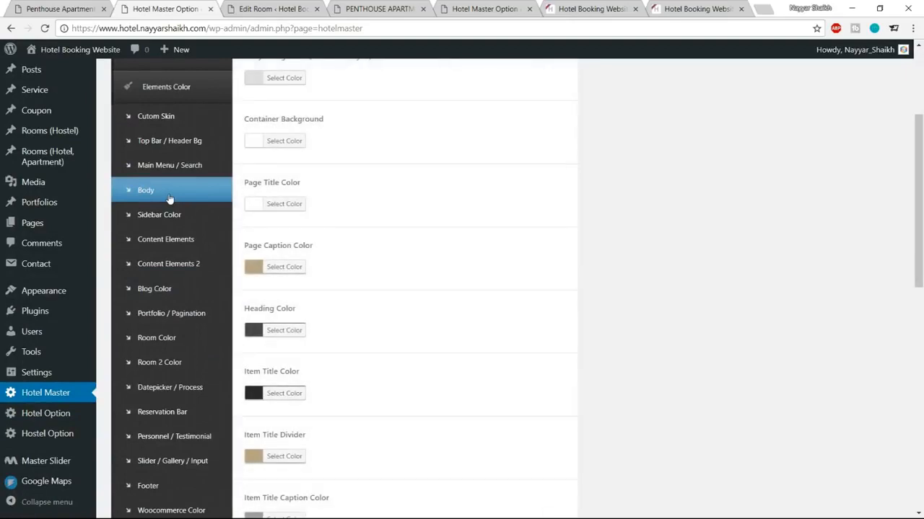
pyautogui.scroll(-4, 616, 277)
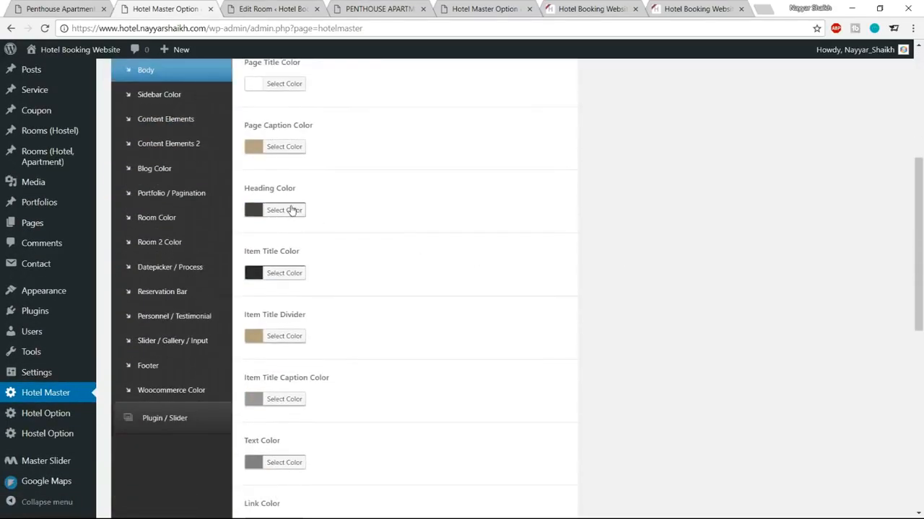
pyautogui.click(294, 210)
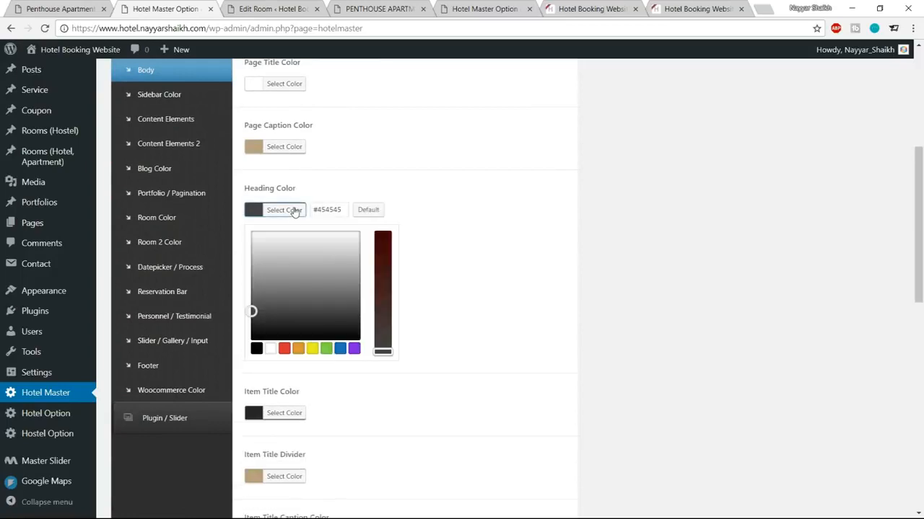
pyautogui.click(273, 349)
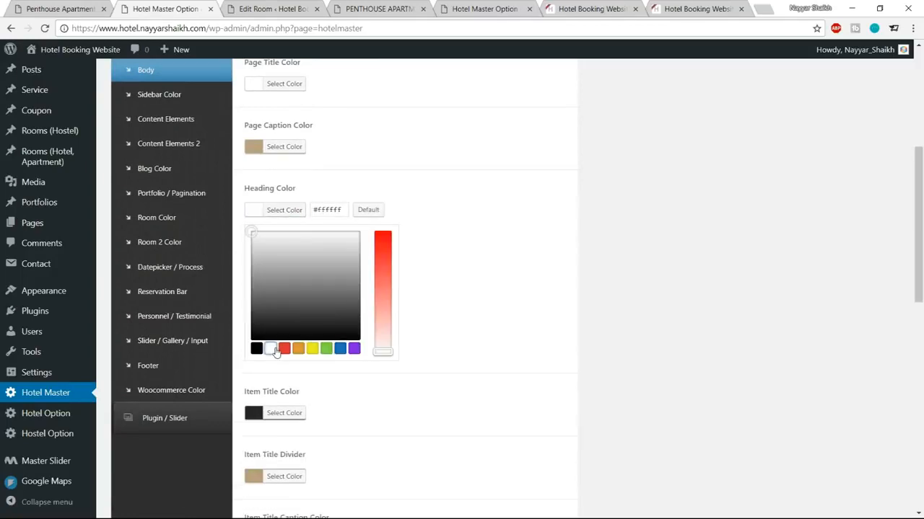
pyautogui.click(289, 211)
pyautogui.scroll(-4, 550, 325)
pyautogui.scroll(-3, 545, 364)
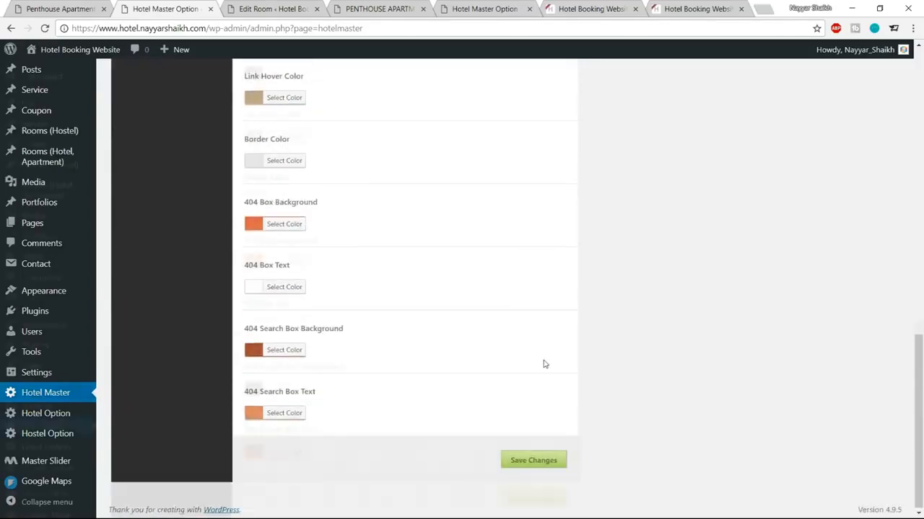
pyautogui.scroll(7, 542, 363)
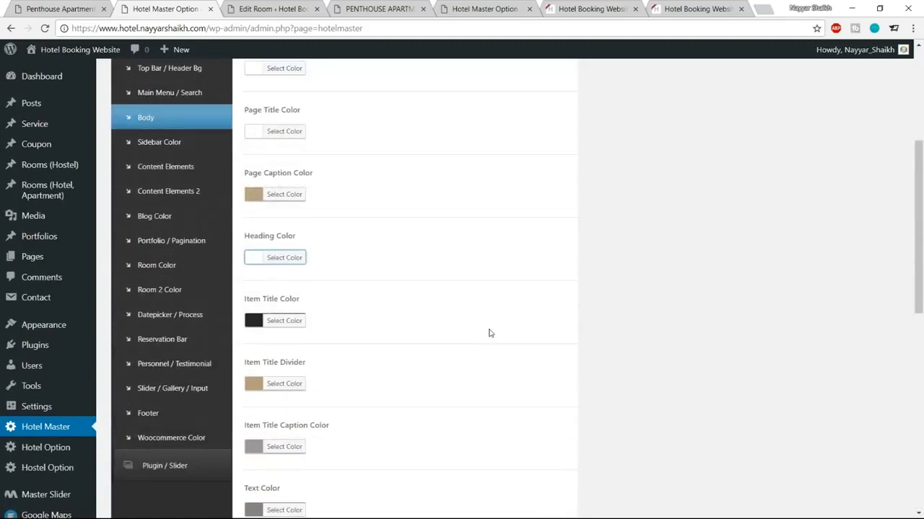
pyautogui.scroll(-7, 489, 332)
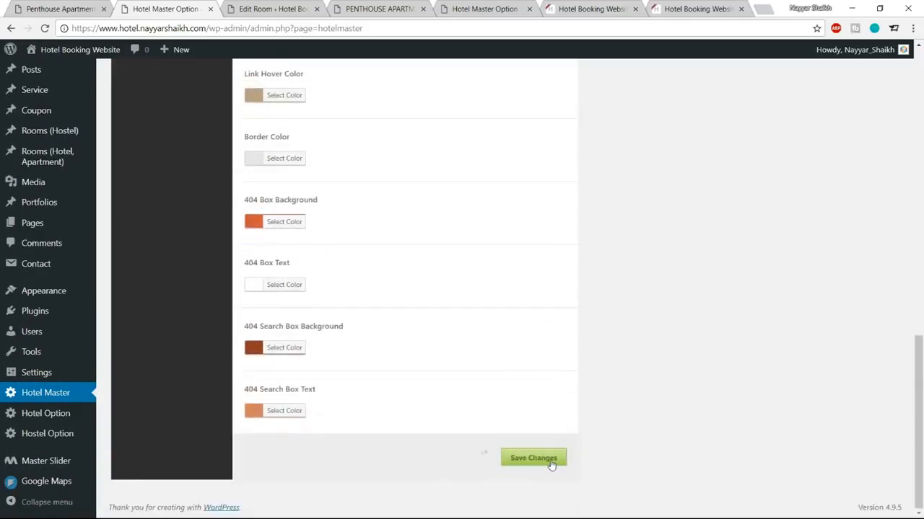
pyautogui.click(395, 14)
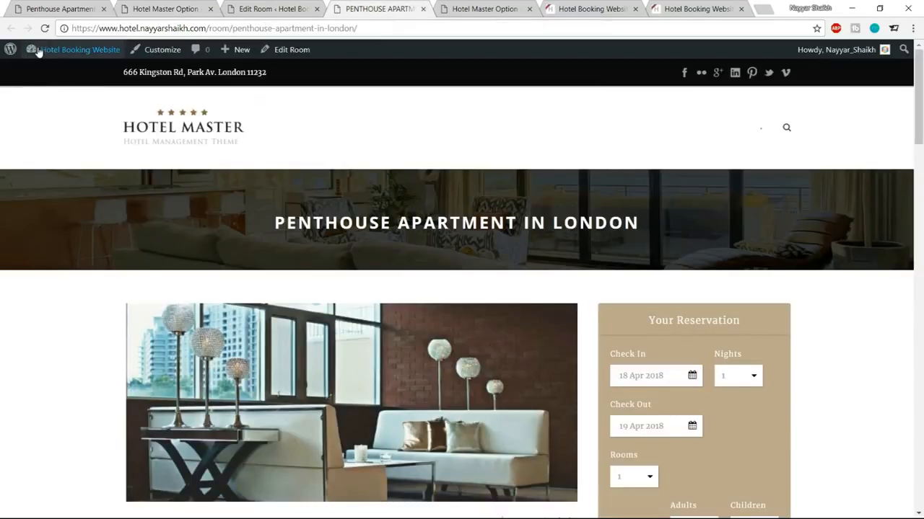
# Step: Reload the room page and confirm its title now shows white over the banner
pyautogui.click(44, 28)
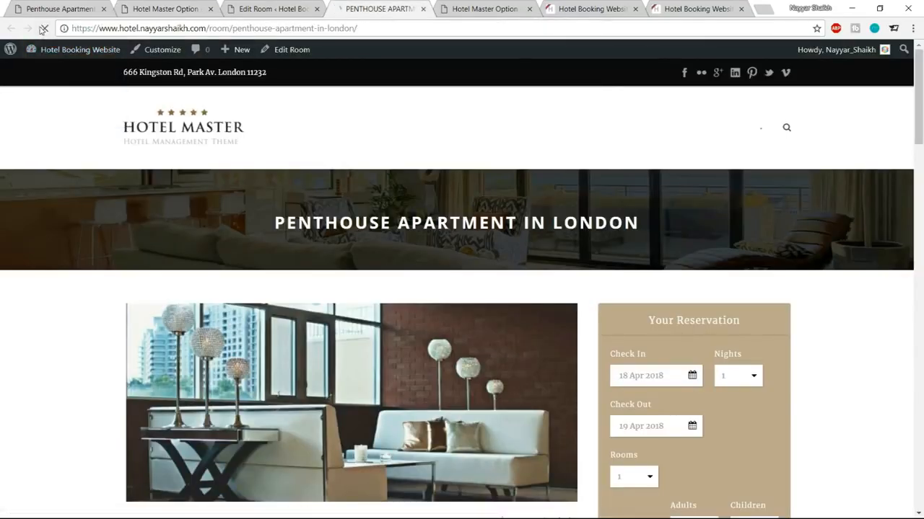
pyautogui.moveTo(262, 229); pyautogui.dragTo(678, 230)
pyautogui.click(679, 230)
pyautogui.scroll(-2, 922, 336)
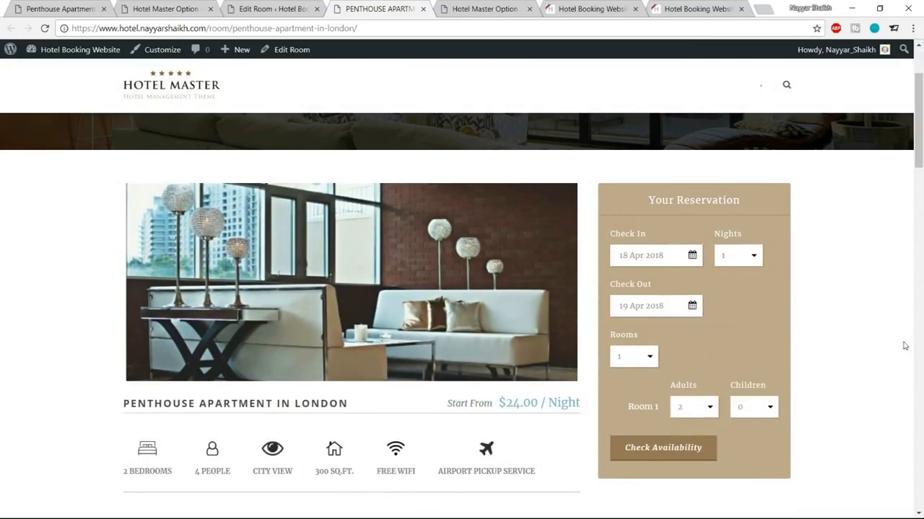
pyautogui.scroll(2, 905, 346)
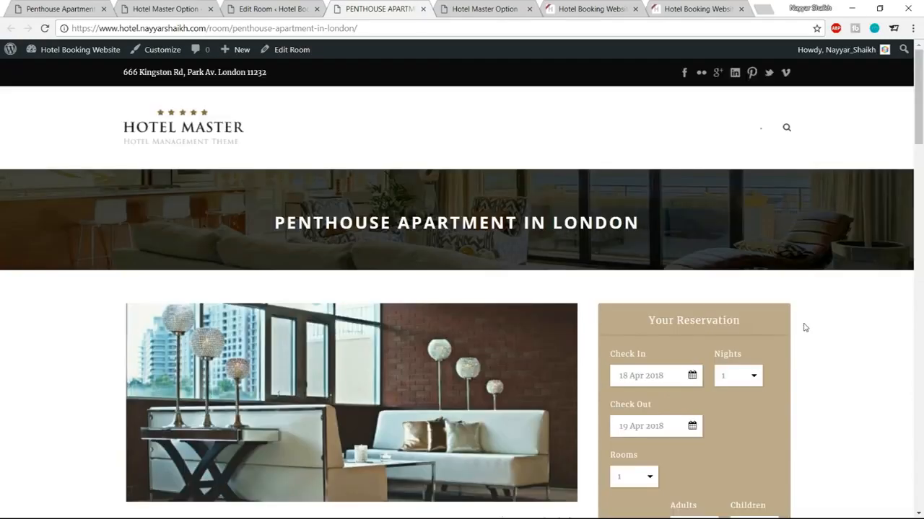
pyautogui.scroll(-2, 805, 329)
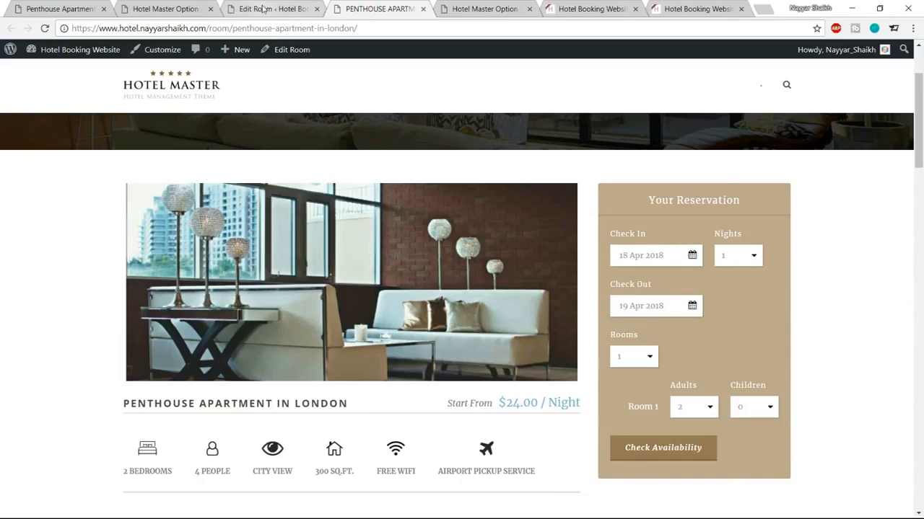
pyautogui.click(297, 10)
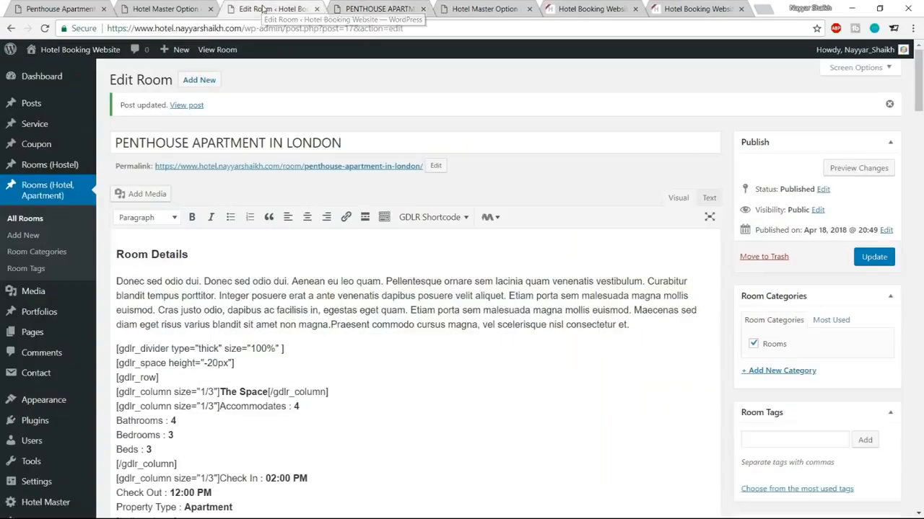
# Step: Close the room editor, live room page and Hotel Master option tabs
pyautogui.click(317, 9)
pyautogui.click(317, 9)
pyautogui.click(177, 10)
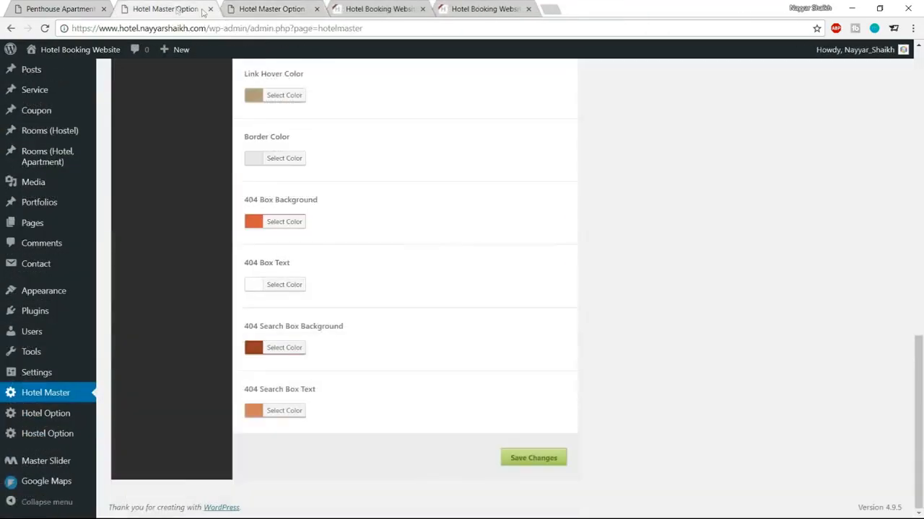
pyautogui.click(210, 9)
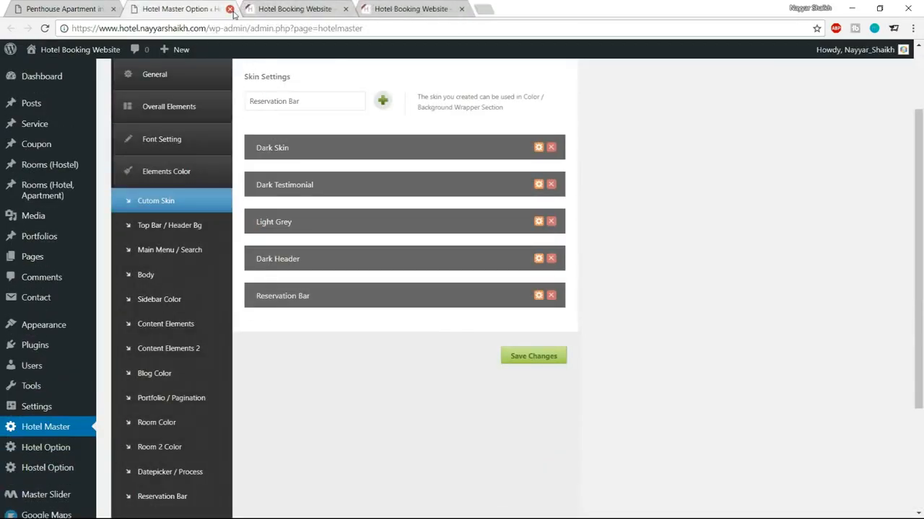
pyautogui.click(230, 10)
pyautogui.scroll(5, 397, 179)
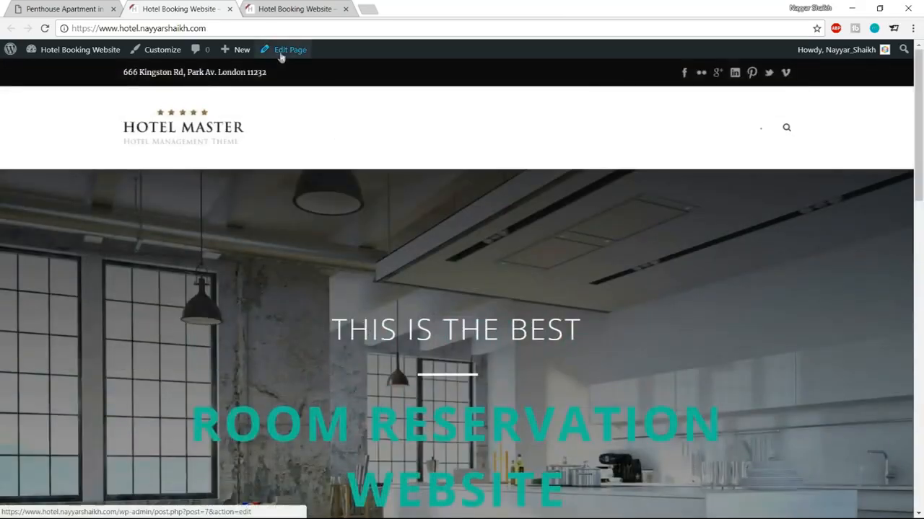
# Step: Open the home page editor in a new tab and view the reference site's Our Apartments section
pyautogui.rightClick(282, 50)
pyautogui.click(310, 60)
pyautogui.moveTo(289, 10); pyautogui.dragTo(201, 10)
pyautogui.click(88, 9)
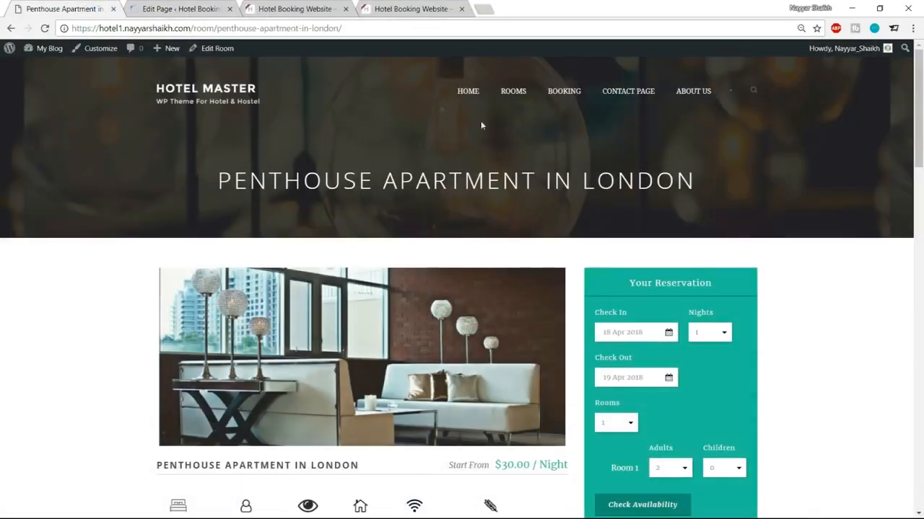
pyautogui.click(223, 92)
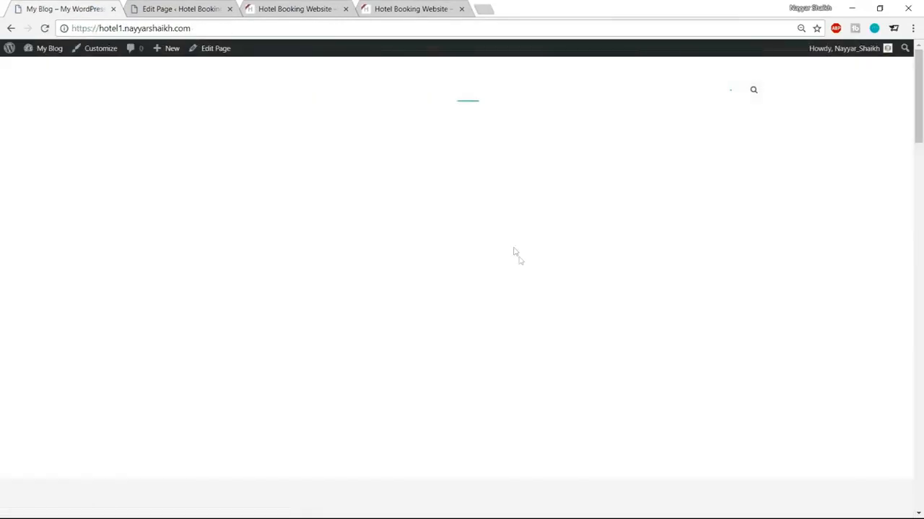
pyautogui.scroll(-7, 522, 262)
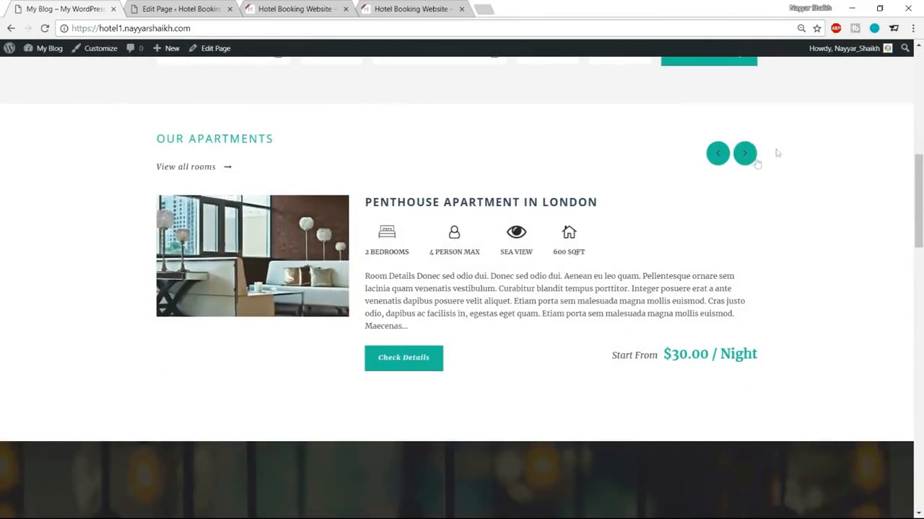
# Step: After comparing with the live apartments section, add a second Color Wrapper to the home page builder
pyautogui.click(197, 7)
pyautogui.scroll(-8, 489, 230)
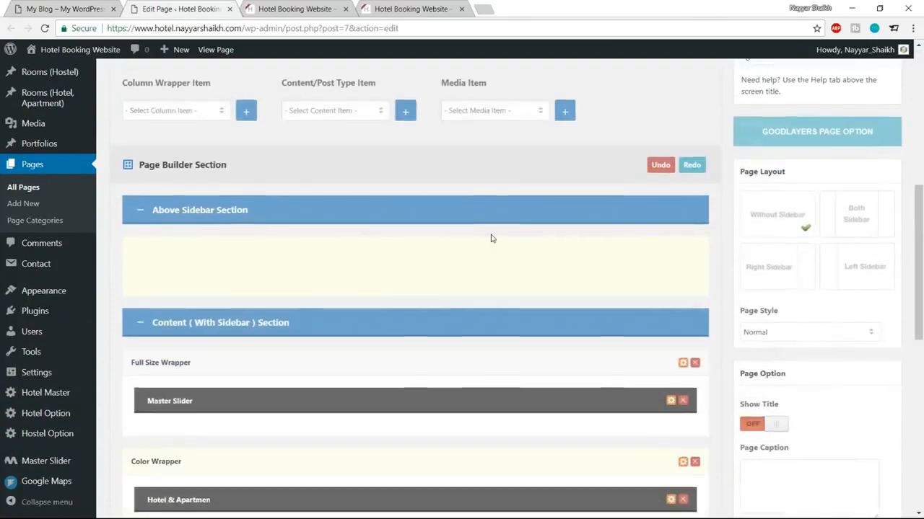
pyautogui.scroll(4, 487, 266)
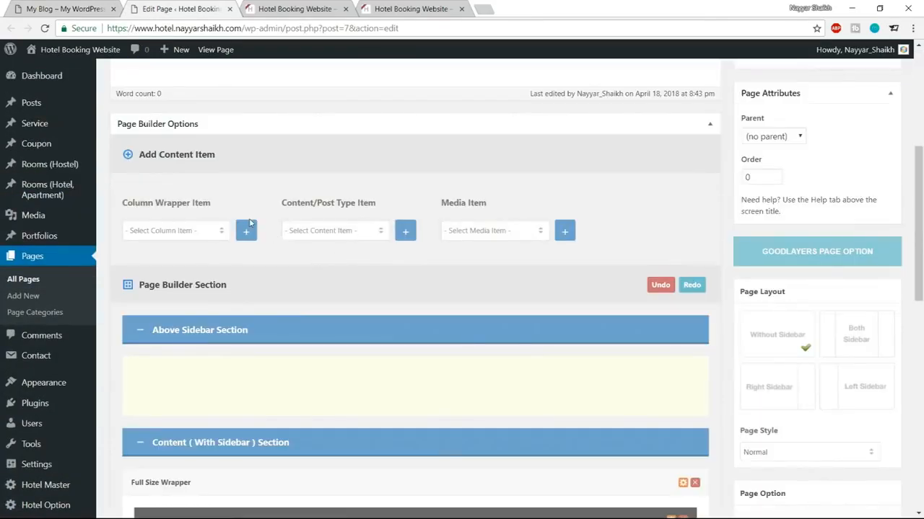
pyautogui.click(63, 9)
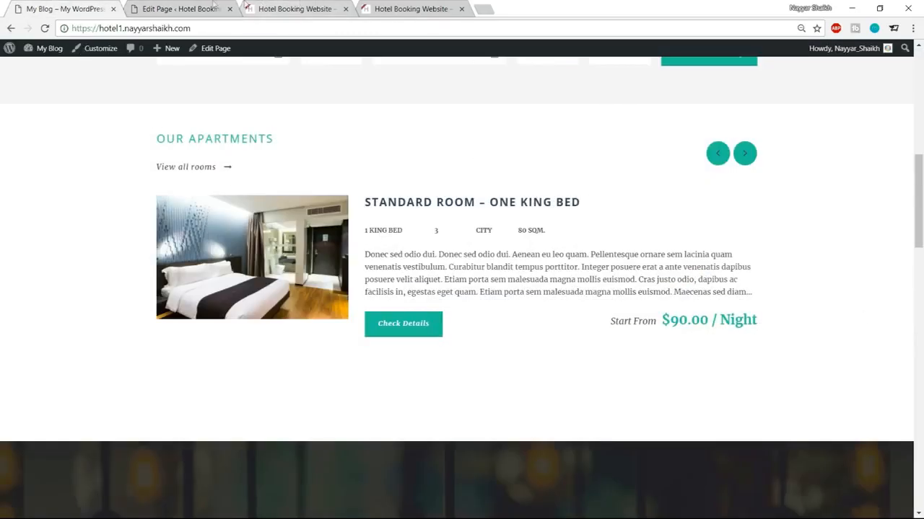
pyautogui.click(189, 9)
pyautogui.click(160, 231)
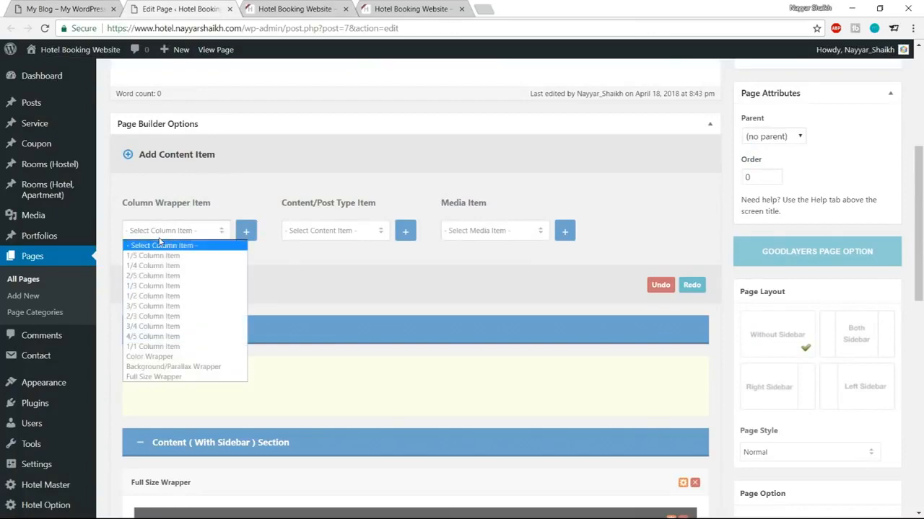
pyautogui.click(189, 356)
pyautogui.click(246, 232)
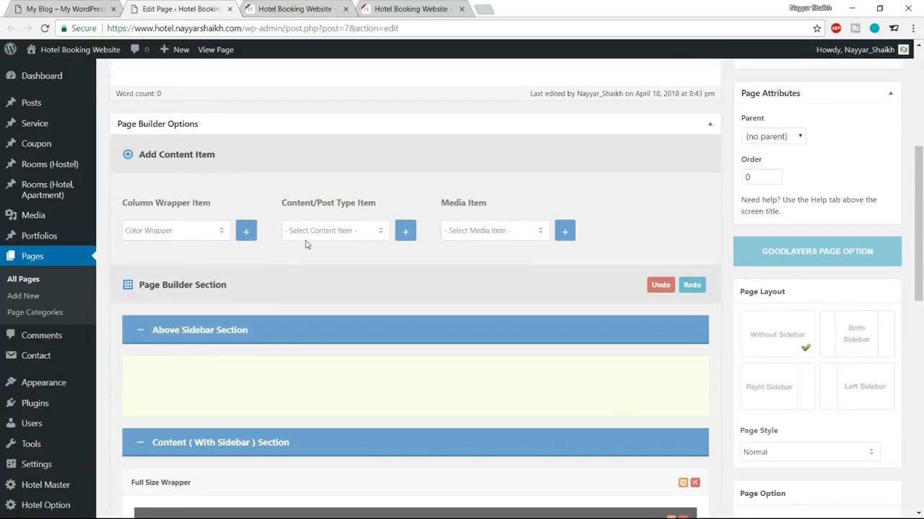
# Step: Add a Hotel & Apartment Room item, drag it into the new Color Wrapper and open its options
pyautogui.scroll(6, 243, 326)
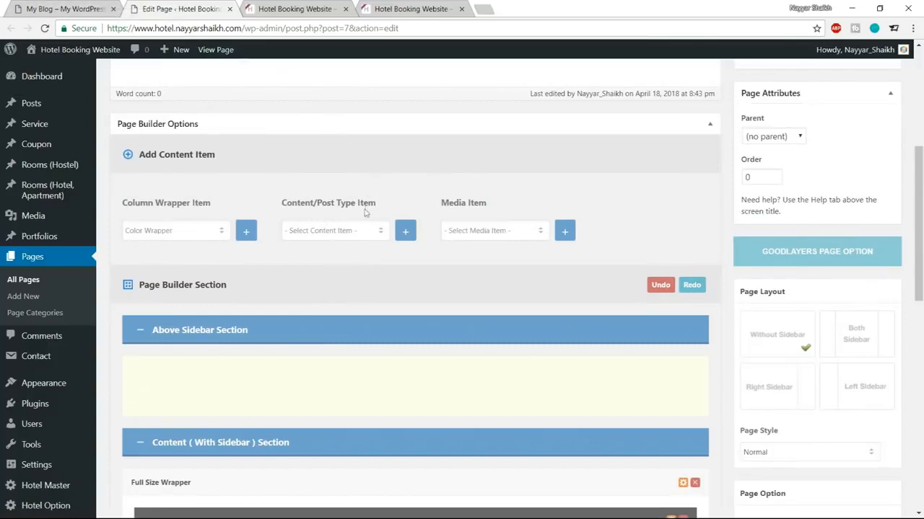
pyautogui.scroll(-1, 336, 238)
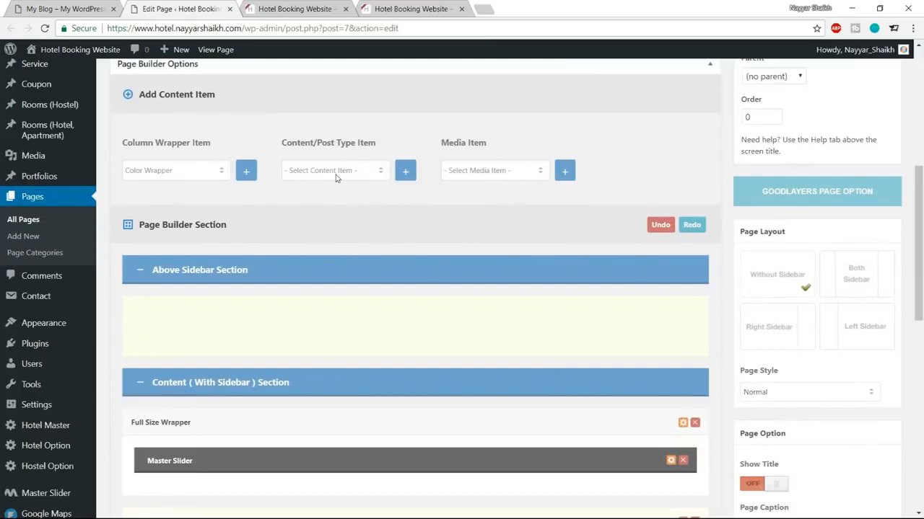
pyautogui.click(338, 175)
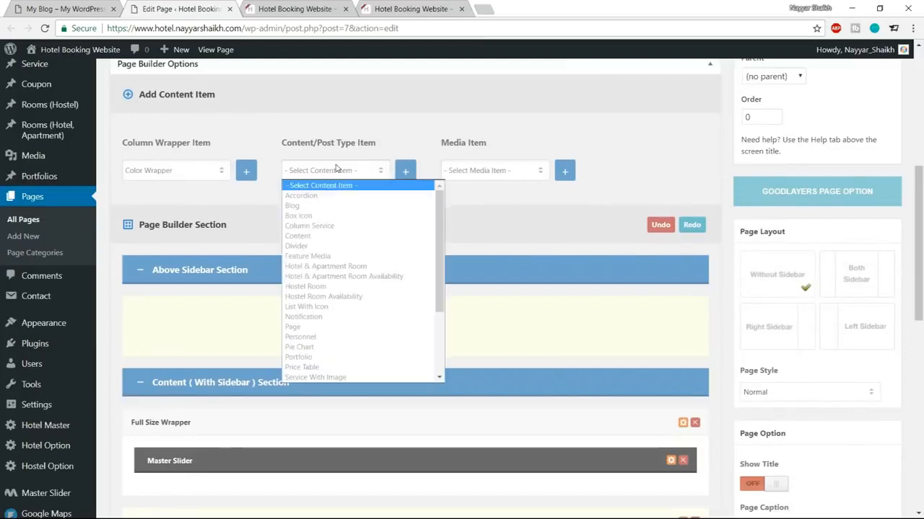
pyautogui.click(331, 269)
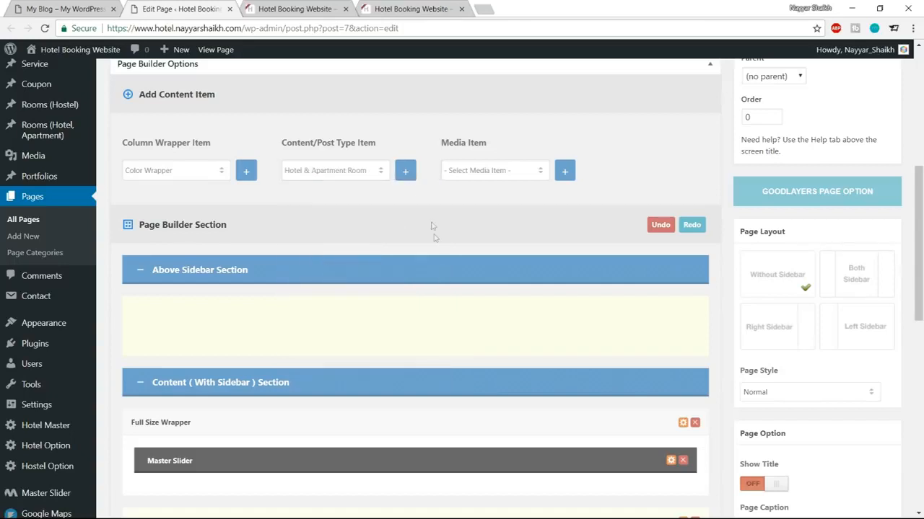
pyautogui.scroll(-6, 433, 237)
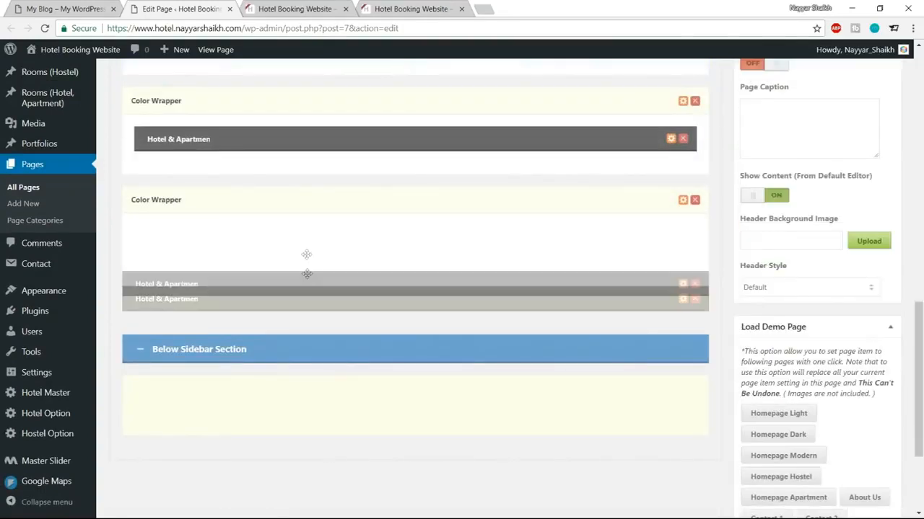
pyautogui.moveTo(306, 273); pyautogui.dragTo(306, 232)
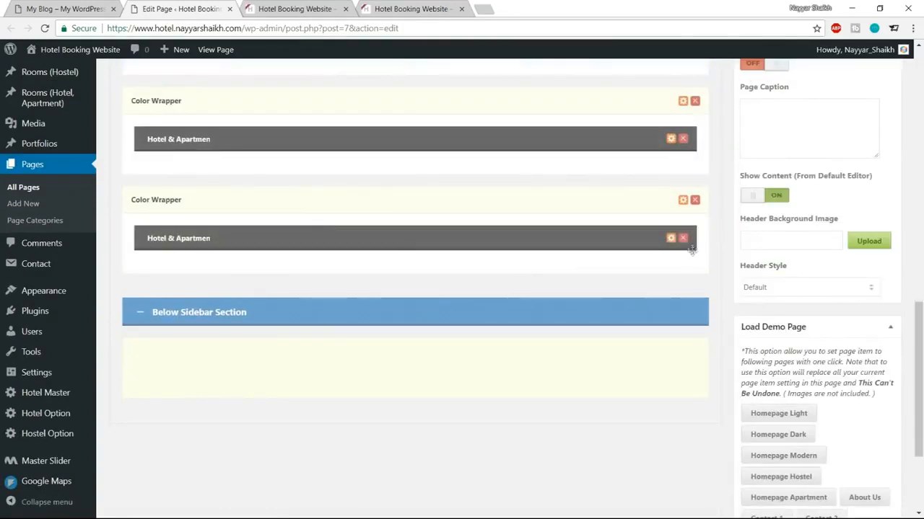
pyautogui.click(671, 238)
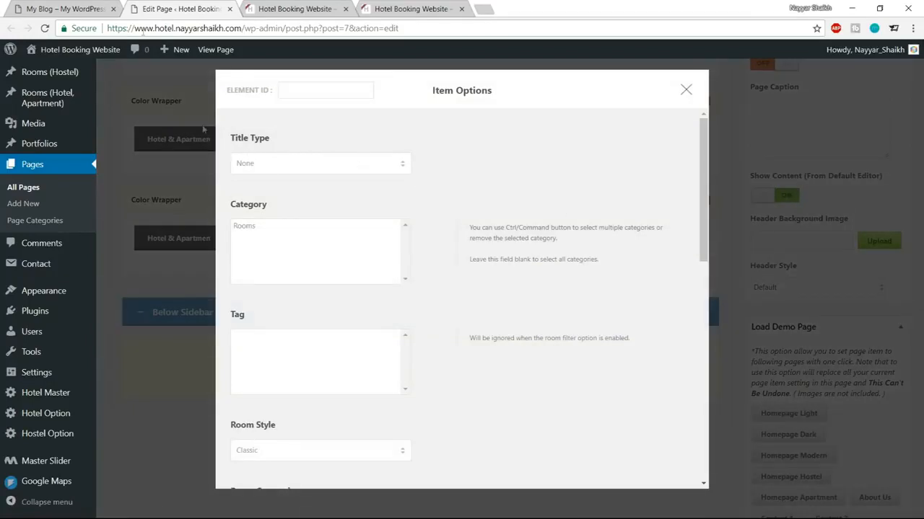
# Step: Give the room item a Left Align title reading 'OUR APARTMENTS', copied from the live site
pyautogui.hotkey('ctrl', 'shift', 'Tab')
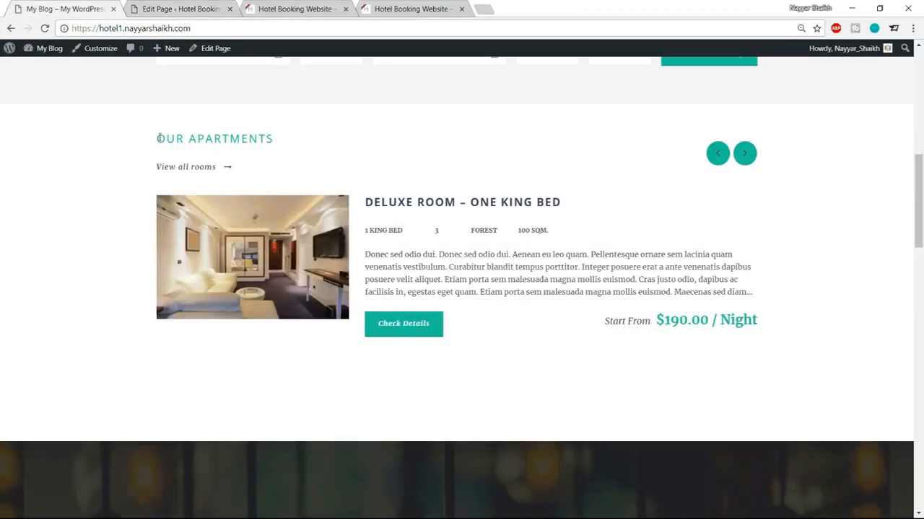
pyautogui.moveTo(159, 138); pyautogui.dragTo(282, 139)
pyautogui.hotkey('ctrl', 'c')
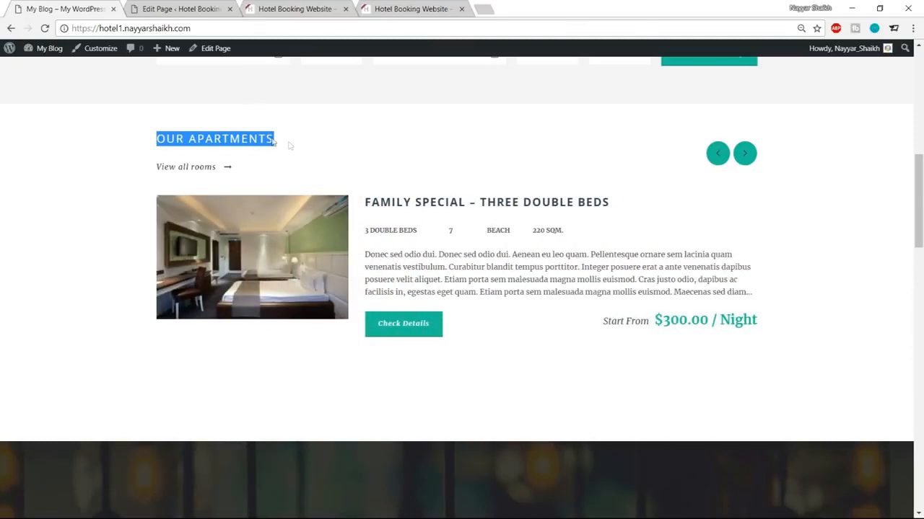
pyautogui.click(212, 5)
pyautogui.click(352, 169)
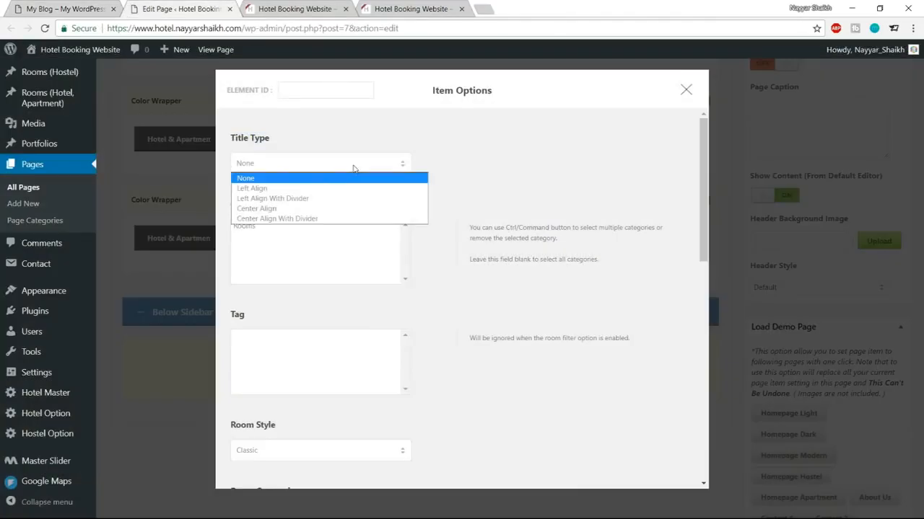
pyautogui.click(321, 190)
pyautogui.click(289, 227)
pyautogui.hotkey('ctrl', 'v')
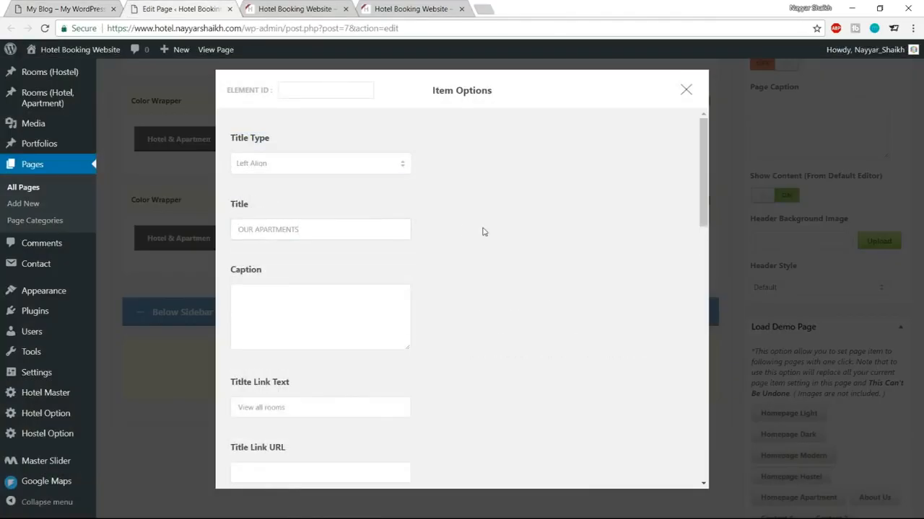
# Step: Keep 'View all rooms' as the title link text, matching the live site
pyautogui.scroll(-3, 541, 280)
pyautogui.scroll(-1, 542, 280)
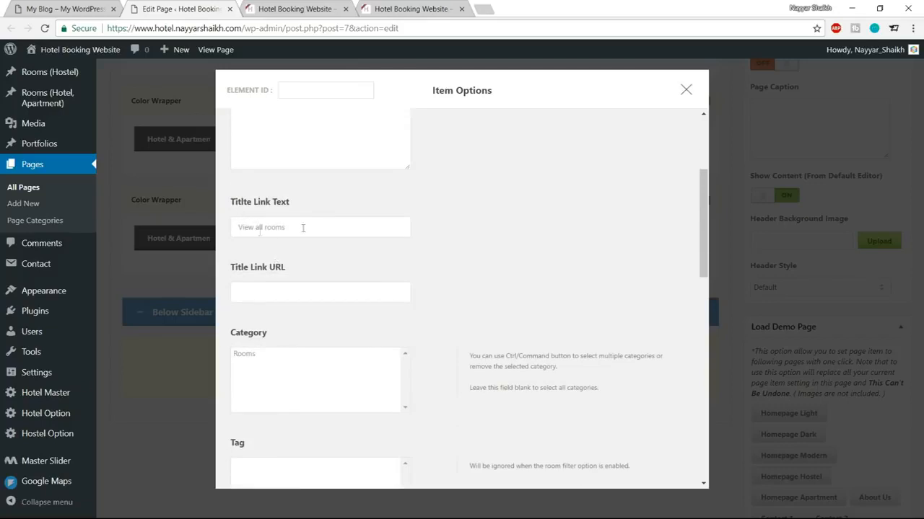
pyautogui.tripleClick(327, 230)
pyautogui.click(62, 9)
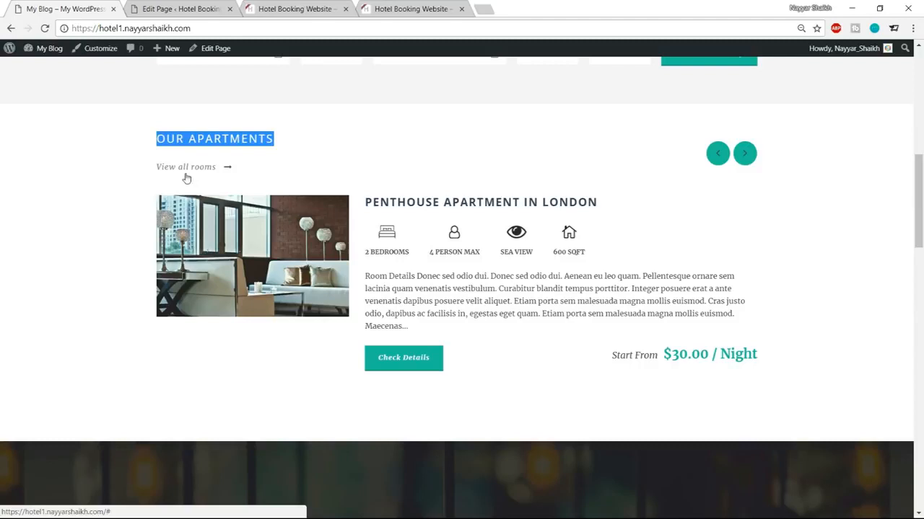
pyautogui.click(181, 8)
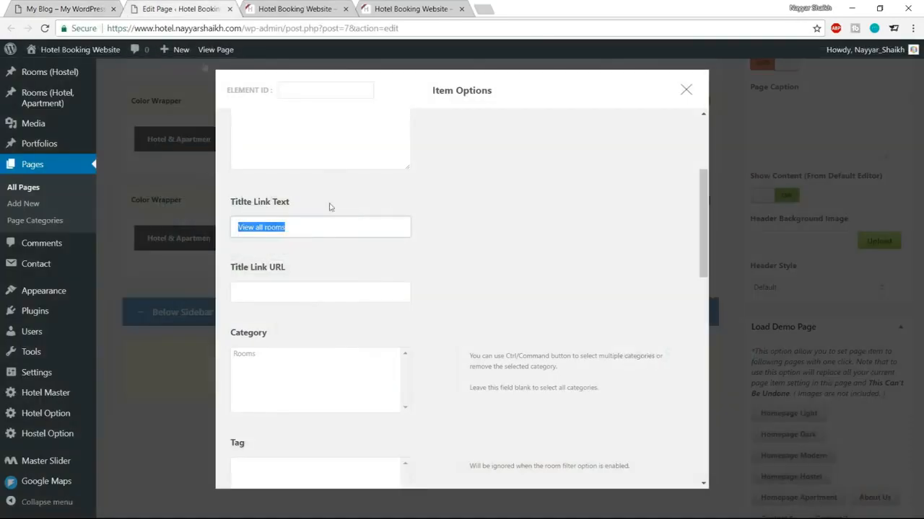
pyautogui.click(324, 233)
# Step: Set the title link address to the hotel site's homepage URL
pyautogui.click(317, 295)
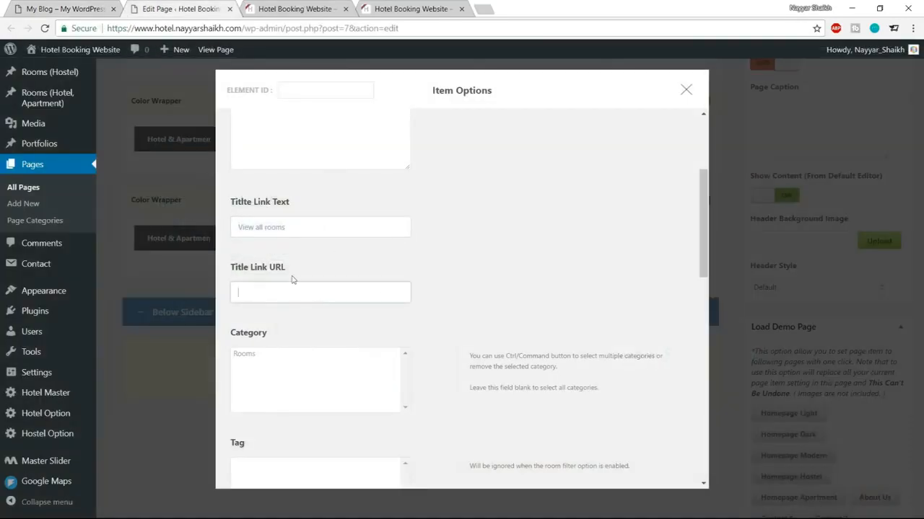
pyautogui.click(72, 6)
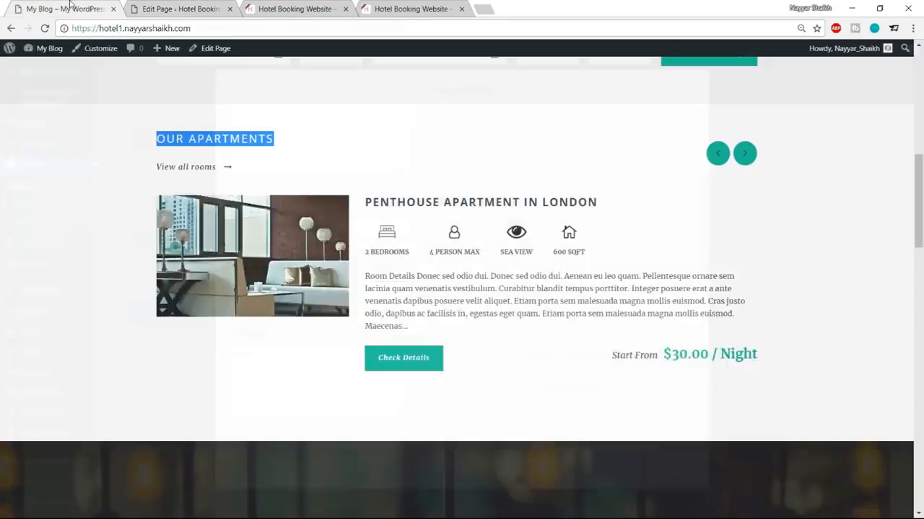
pyautogui.moveTo(211, 27); pyautogui.dragTo(46, 40)
pyautogui.hotkey('ctrl', 'c')
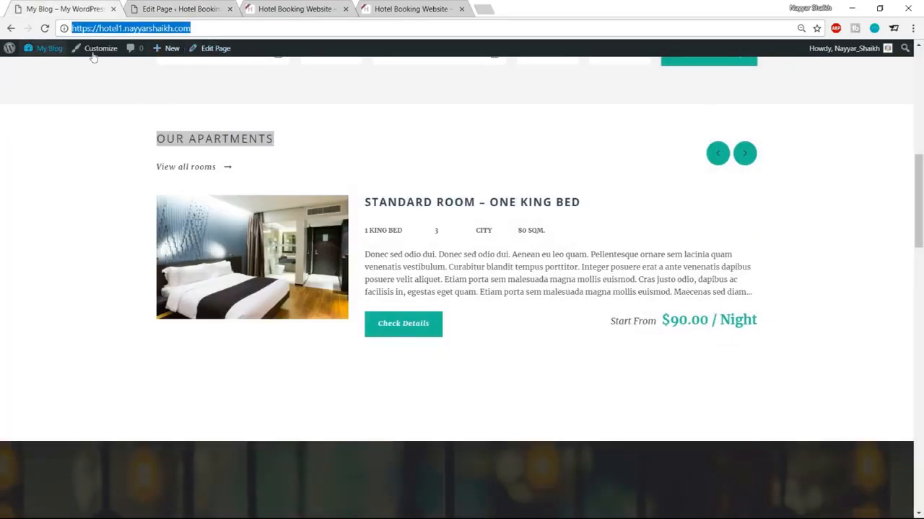
pyautogui.click(189, 9)
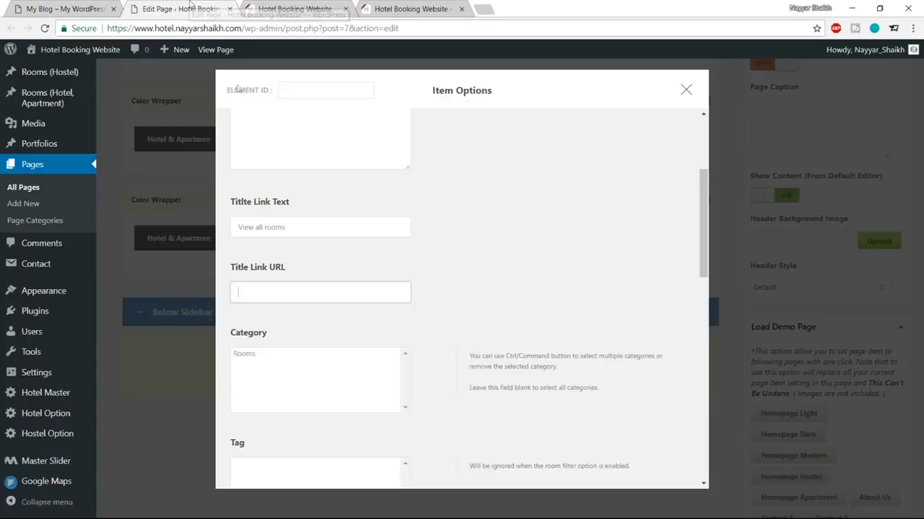
pyautogui.hotkey('ctrl', 'v')
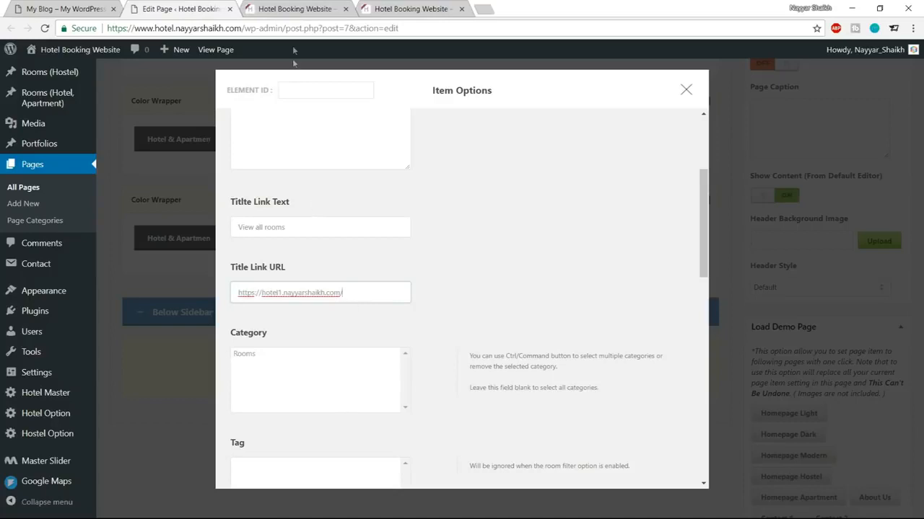
pyautogui.click(299, 9)
pyautogui.click(246, 27)
pyautogui.hotkey('ctrl', 'c')
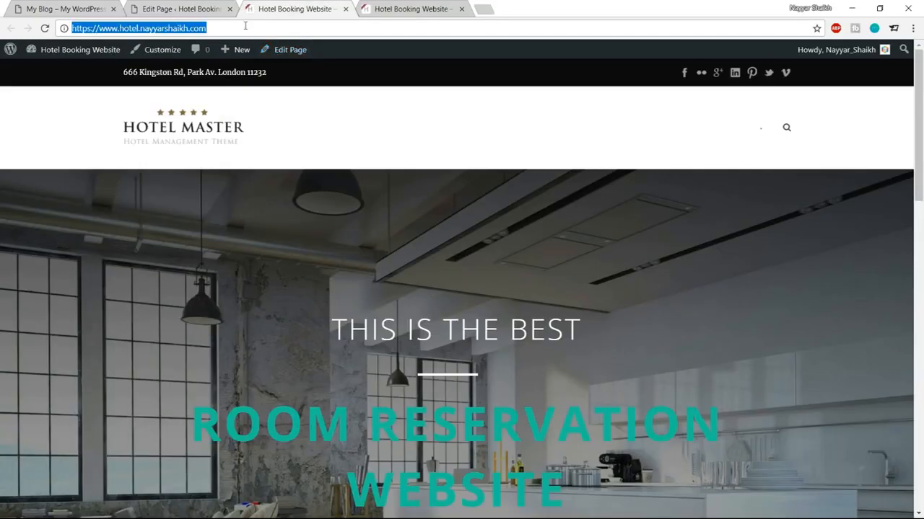
pyautogui.click(217, 6)
pyautogui.tripleClick(340, 293)
pyautogui.hotkey('ctrl', 'v')
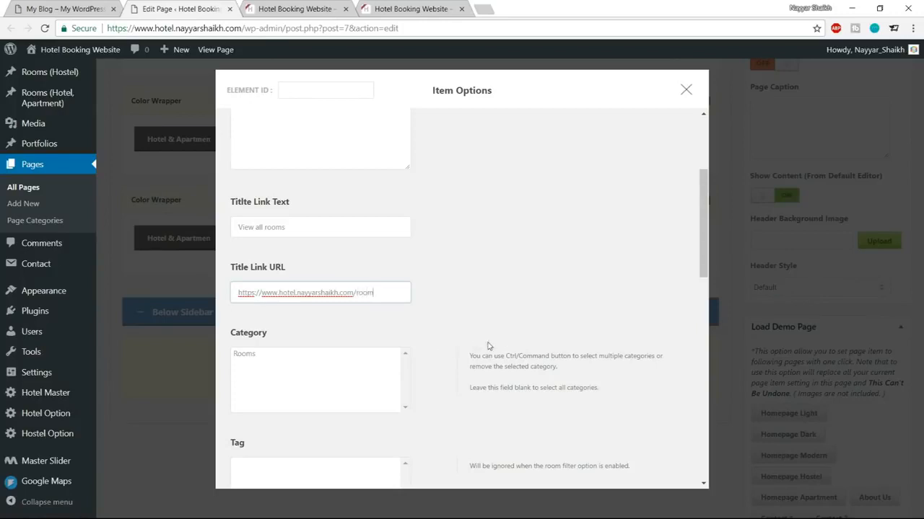
# Step: Turn the room carousel on and choose the New Medium Thumbnail room style
pyautogui.scroll(-5, 534, 298)
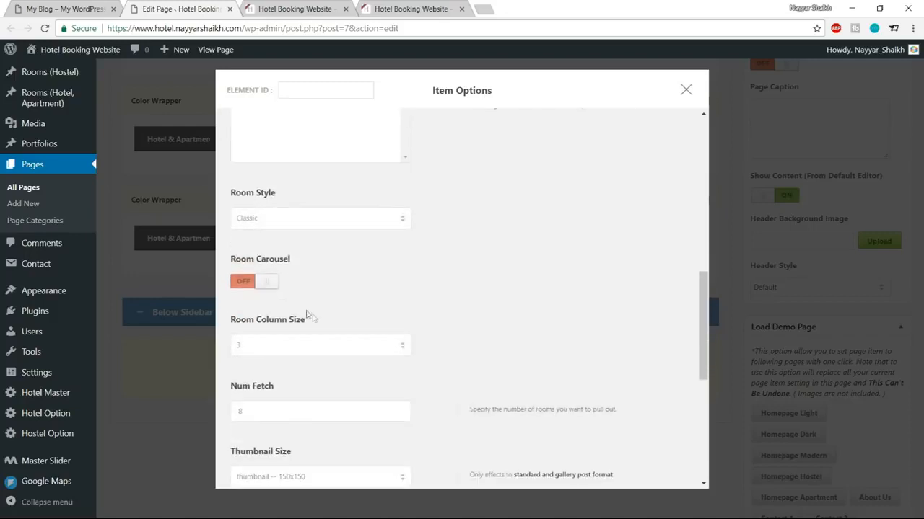
pyautogui.click(244, 282)
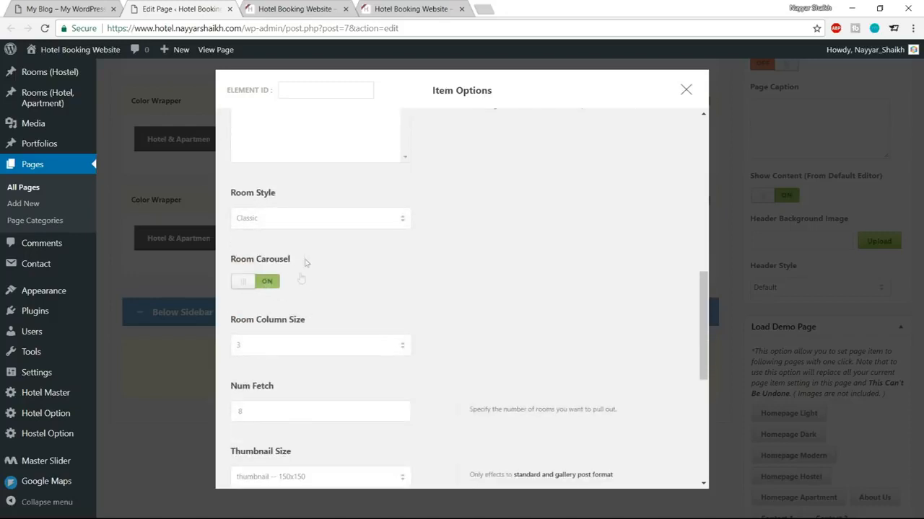
pyautogui.click(304, 222)
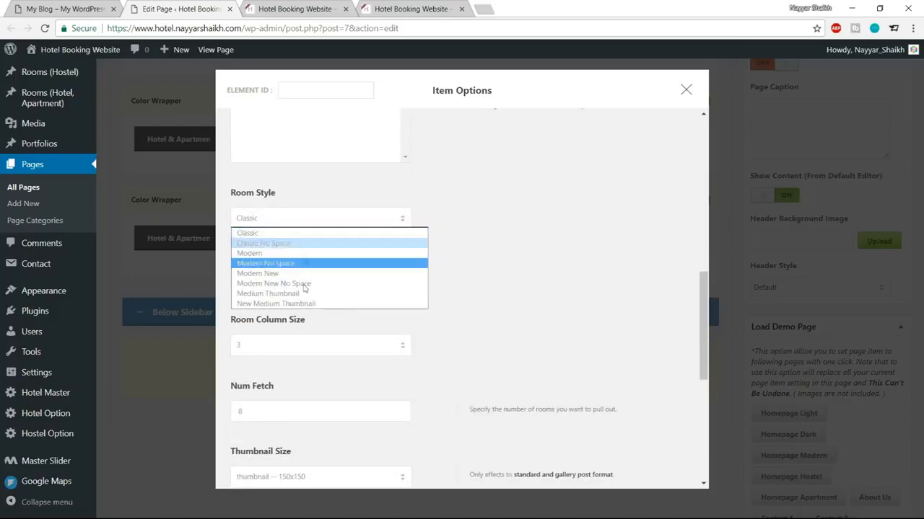
pyautogui.click(294, 304)
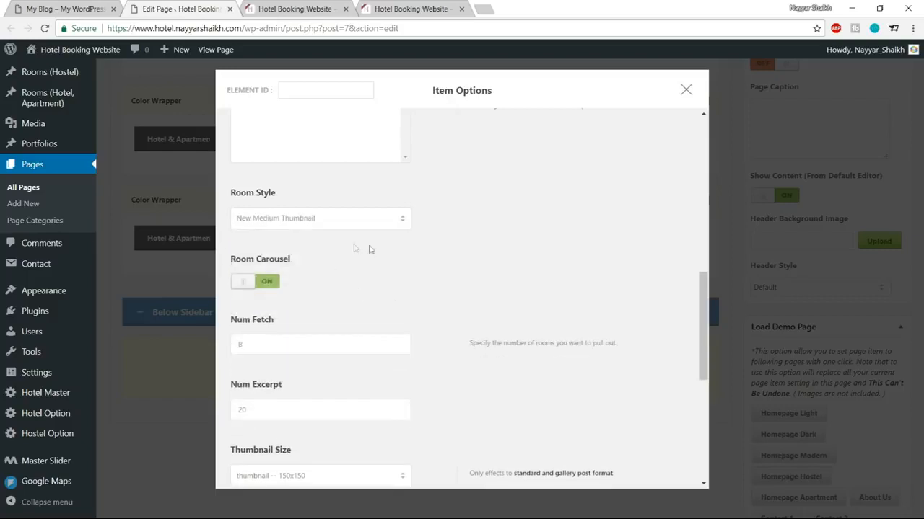
pyautogui.scroll(-1, 566, 301)
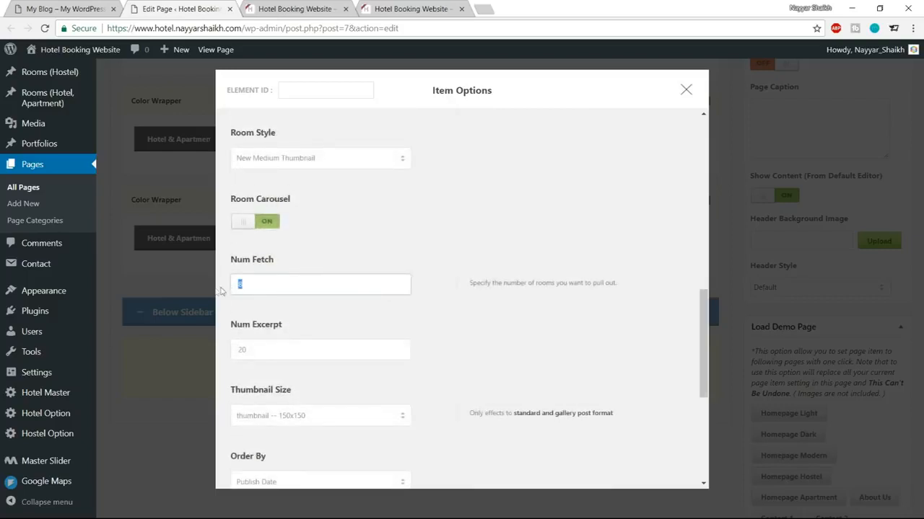
pyautogui.scroll(-1, 424, 298)
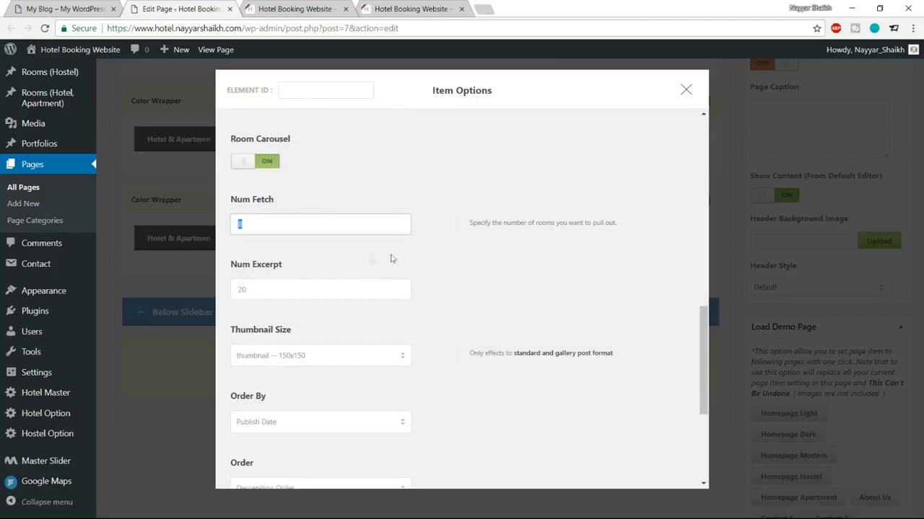
# Step: Keep Num Fetch 8, pick the 'room-thumbnail -- 600x388' size, and save the item options
pyautogui.press('Tab')
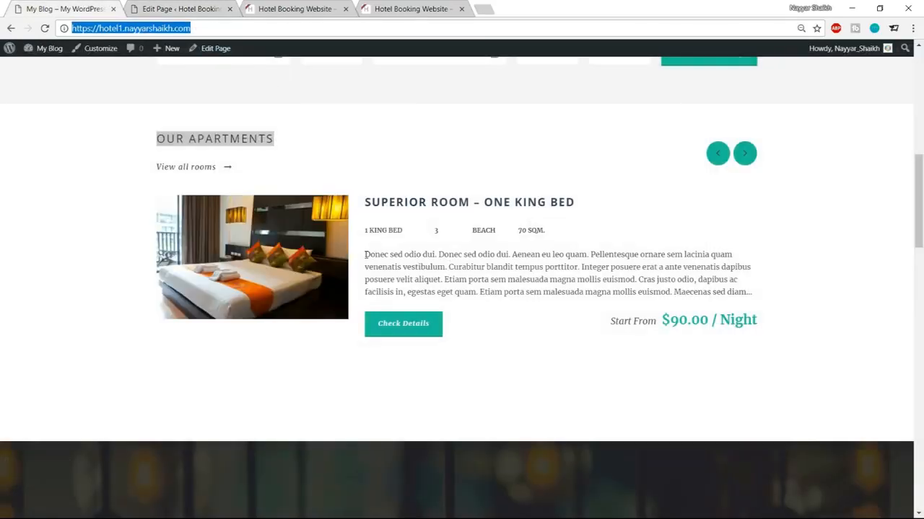
pyautogui.moveTo(366, 254); pyautogui.dragTo(639, 292)
pyautogui.click(518, 278)
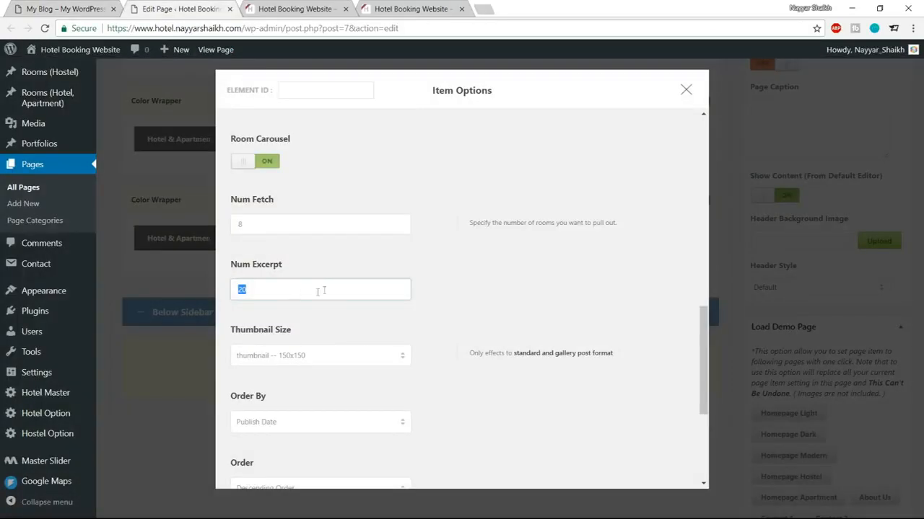
pyautogui.scroll(-1, 482, 331)
pyautogui.click(328, 304)
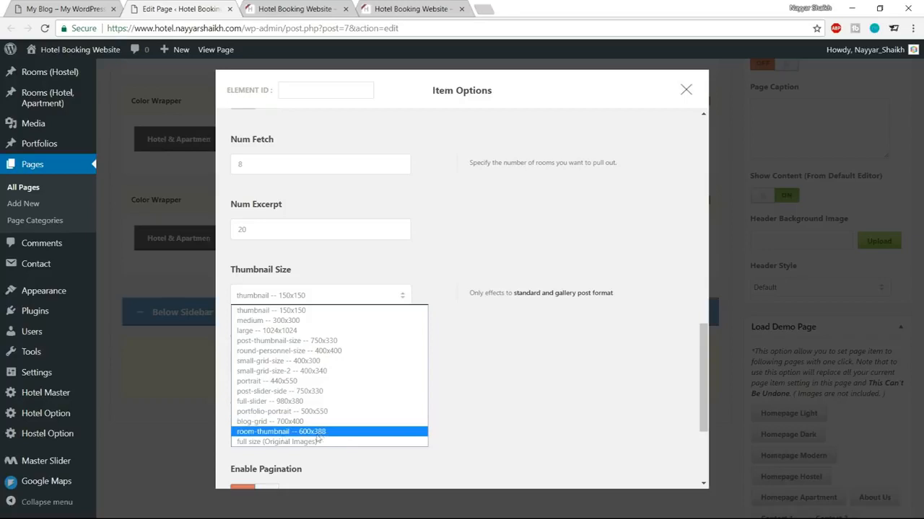
pyautogui.click(268, 434)
pyautogui.scroll(-3, 559, 377)
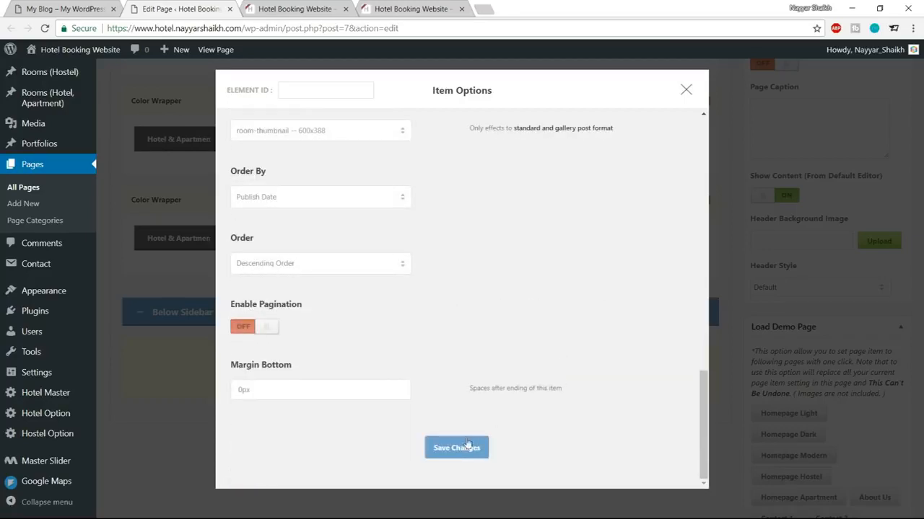
pyautogui.click(456, 449)
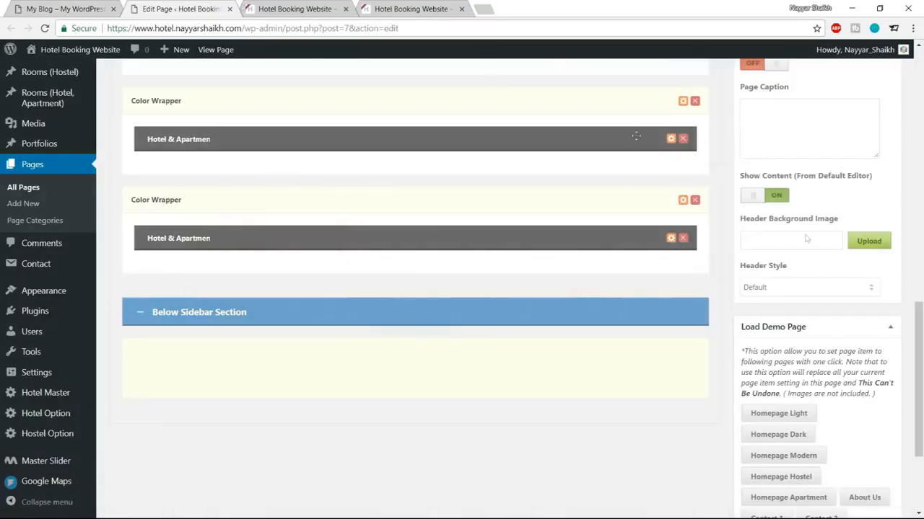
# Step: Update the homepage and reload the live front page to check the apartments carousel
pyautogui.scroll(15, 884, 292)
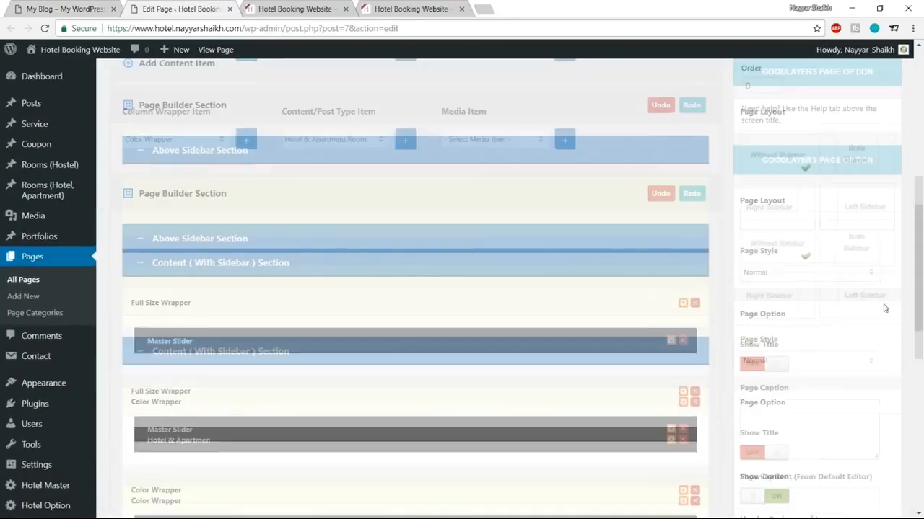
pyautogui.click(874, 242)
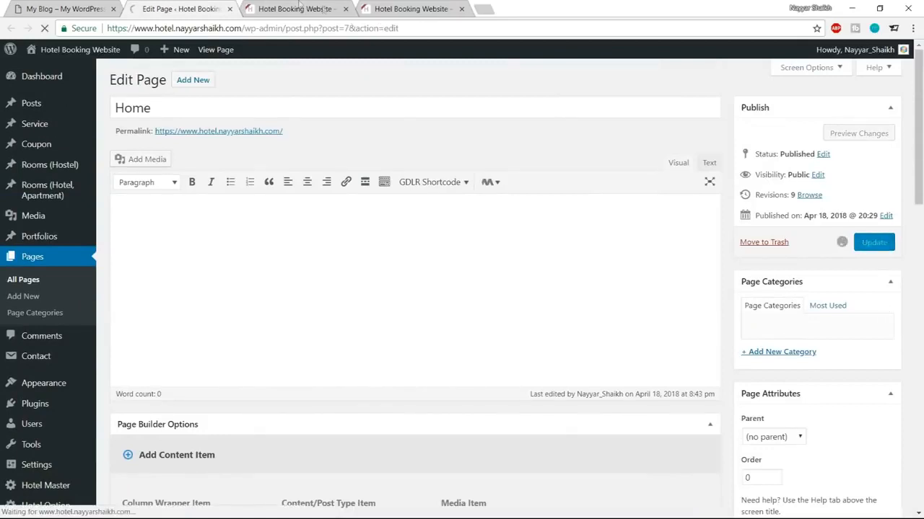
pyautogui.click(299, 8)
pyautogui.press('Return')
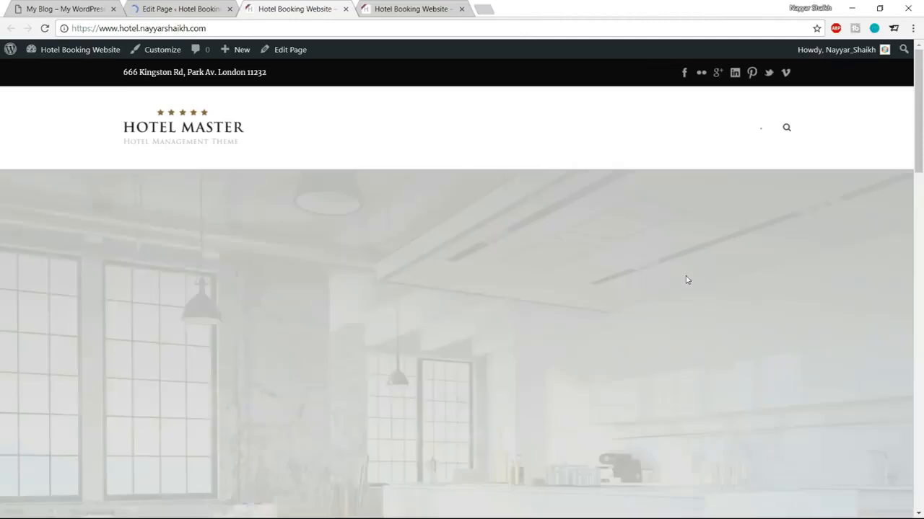
pyautogui.scroll(-8, 685, 274)
pyautogui.scroll(-1, 687, 281)
pyautogui.scroll(1, 687, 281)
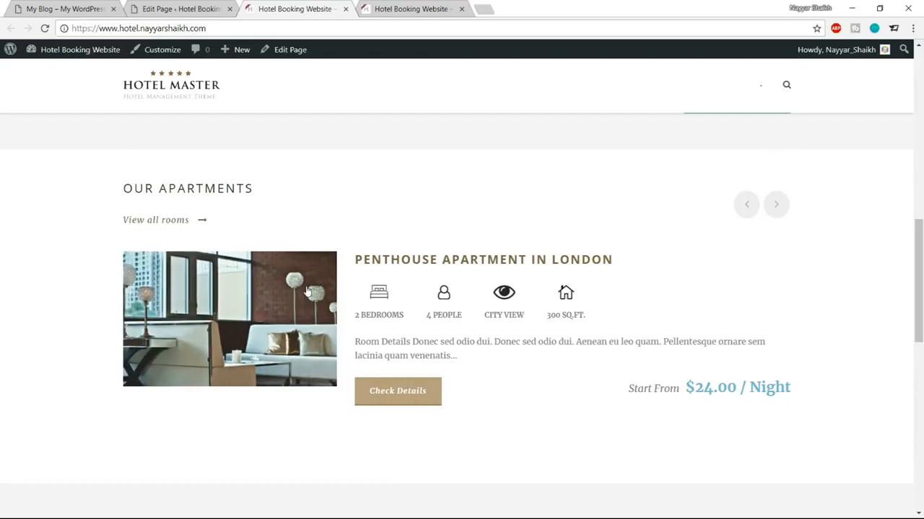
# Step: Compare with the demo site, then open Hotel Master options in a new tab
pyautogui.click(73, 6)
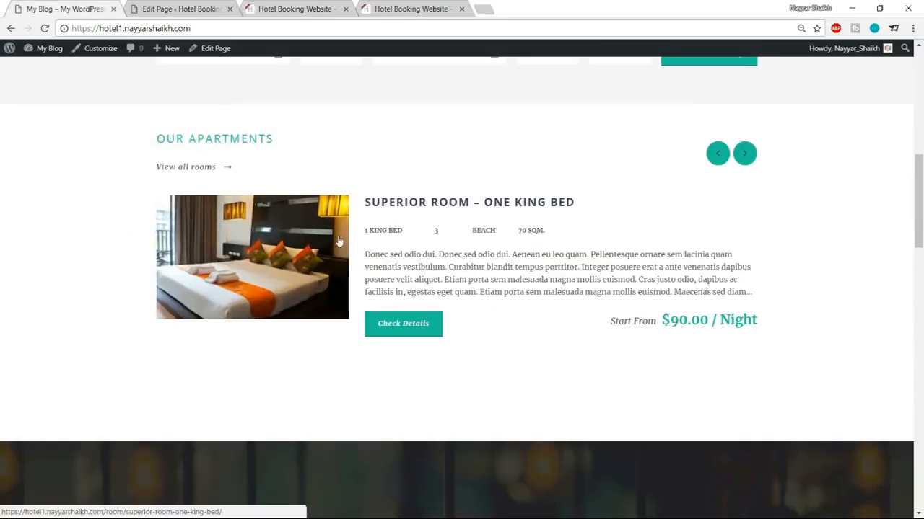
pyautogui.click(180, 9)
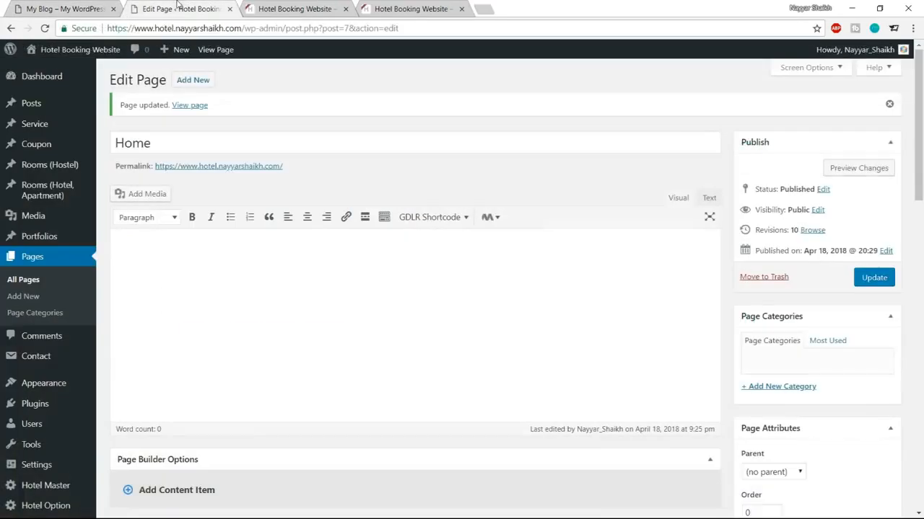
pyautogui.scroll(-2, 42, 439)
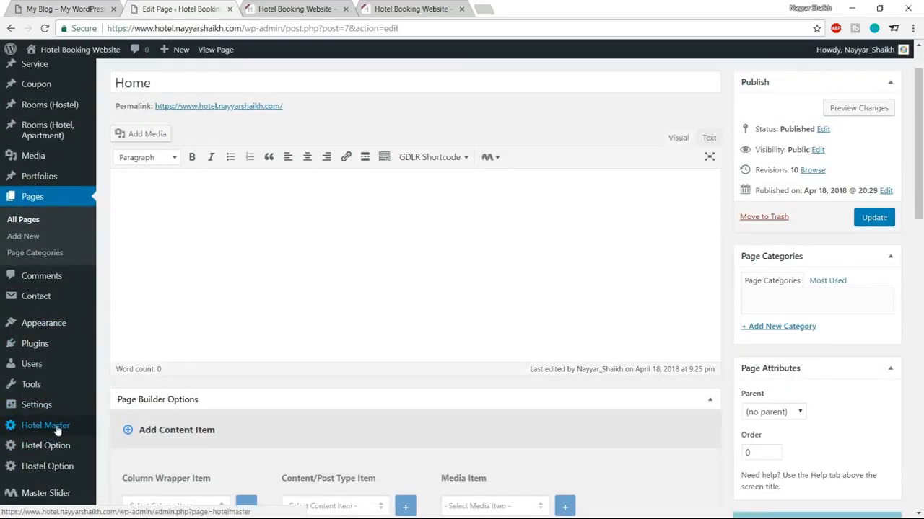
pyautogui.middleClick(57, 431)
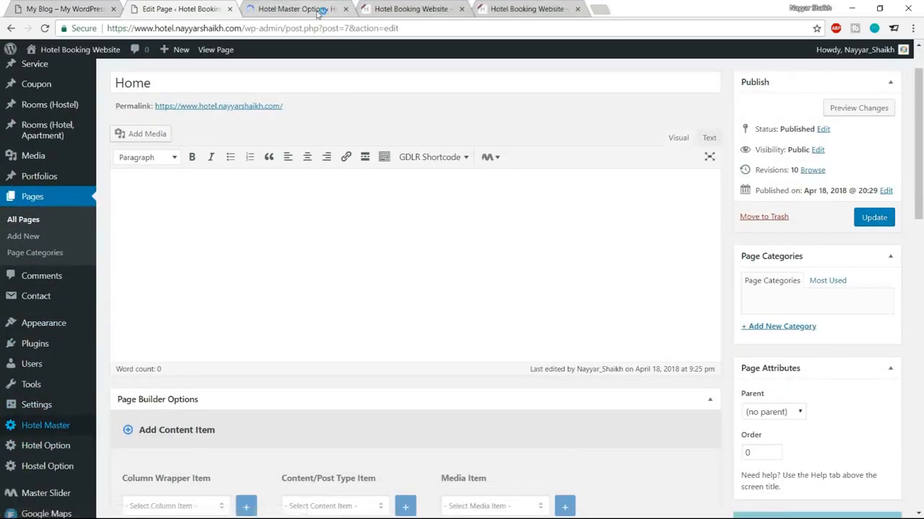
# Step: Expand Elements Color in Hotel Master and show the Room Color options
pyautogui.click(317, 10)
pyautogui.scroll(-3, 181, 399)
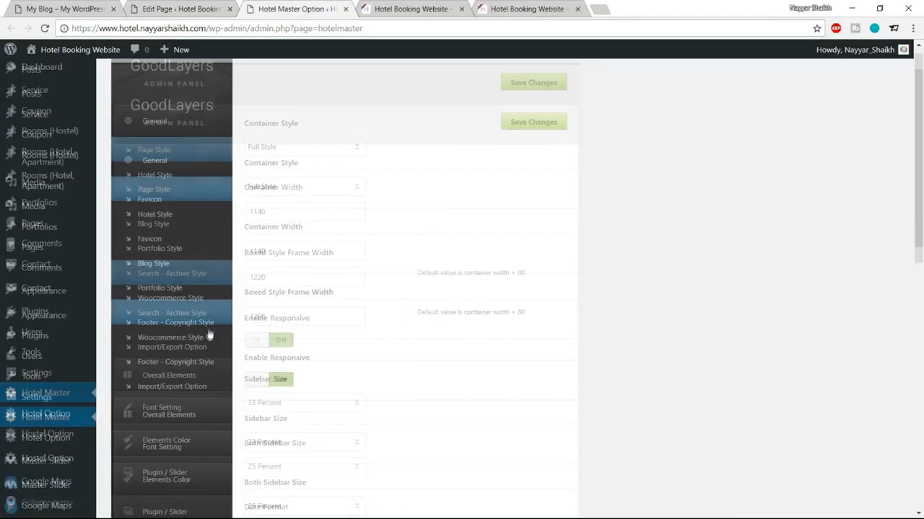
pyautogui.click(179, 373)
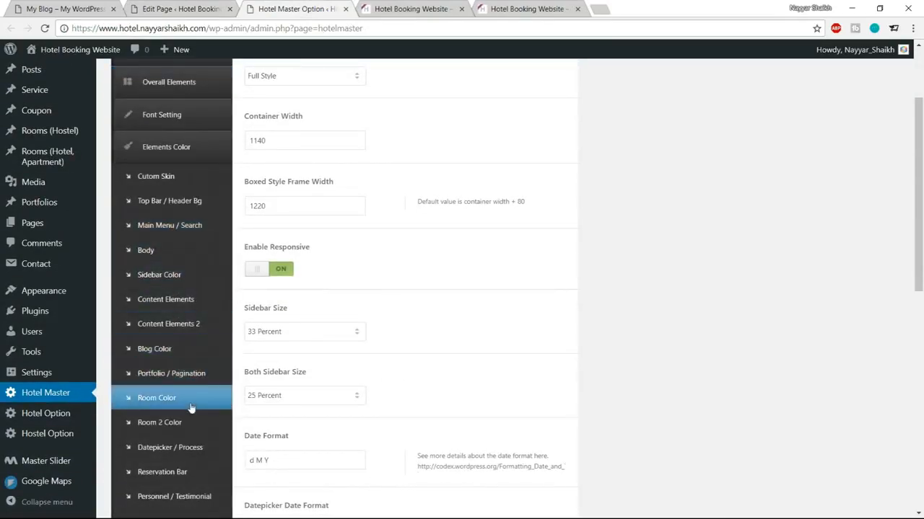
pyautogui.click(163, 401)
pyautogui.scroll(2, 673, 330)
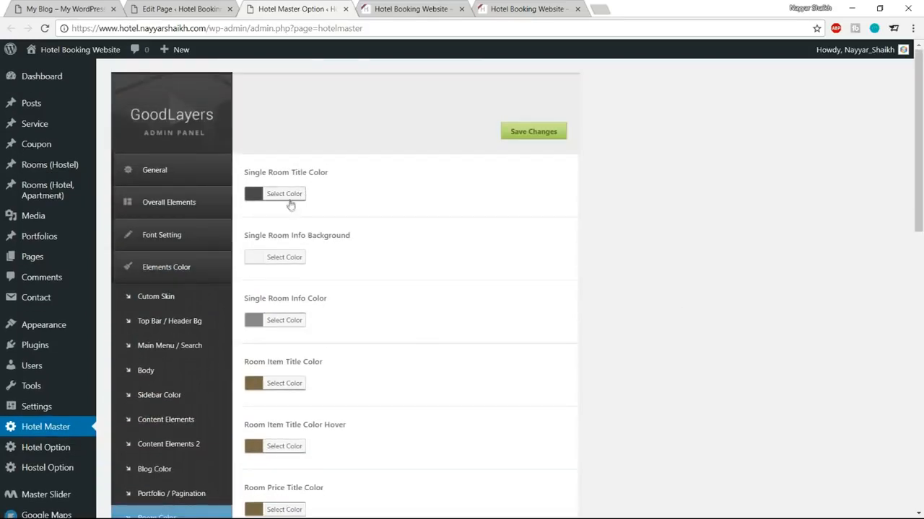
pyautogui.click(207, 7)
pyautogui.click(72, 8)
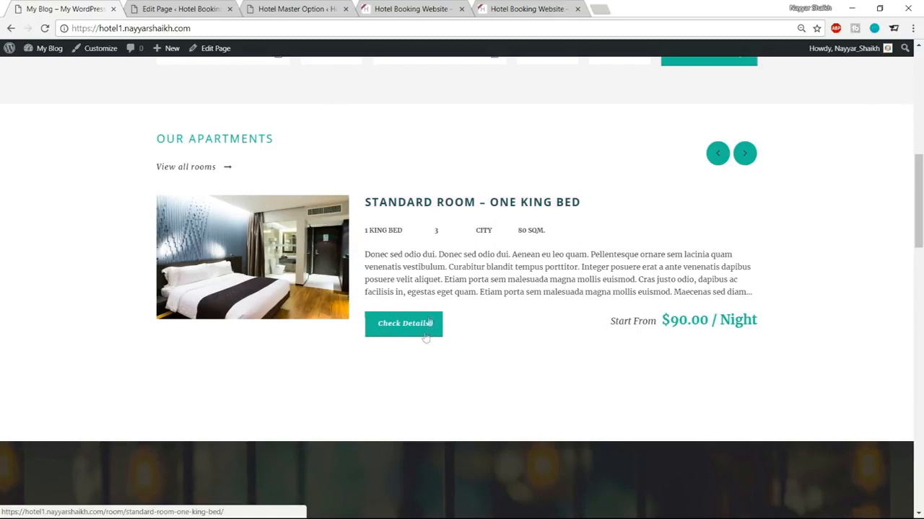
pyautogui.click(303, 9)
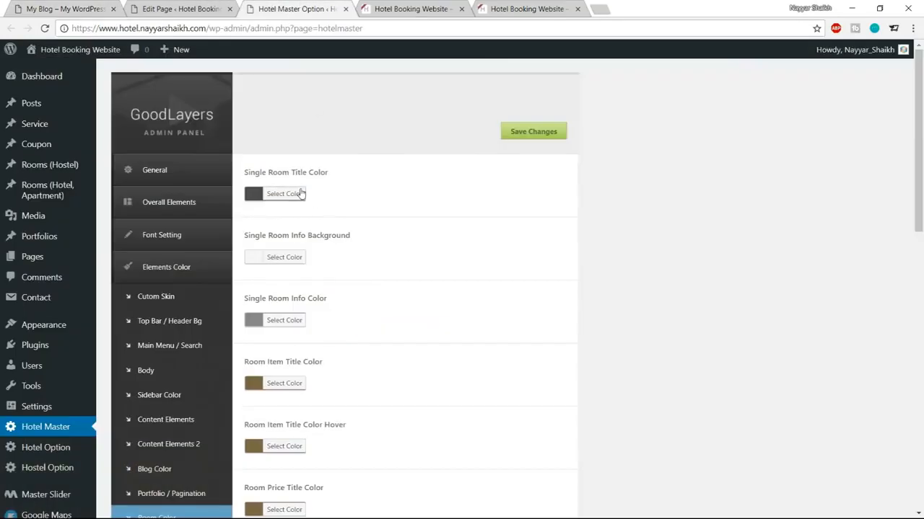
# Step: Change Single Room Title Color from #4b4b4b to teal #1abc9c
pyautogui.click(302, 193)
pyautogui.moveTo(345, 194); pyautogui.dragTo(320, 192)
pyautogui.write('1abc9c')
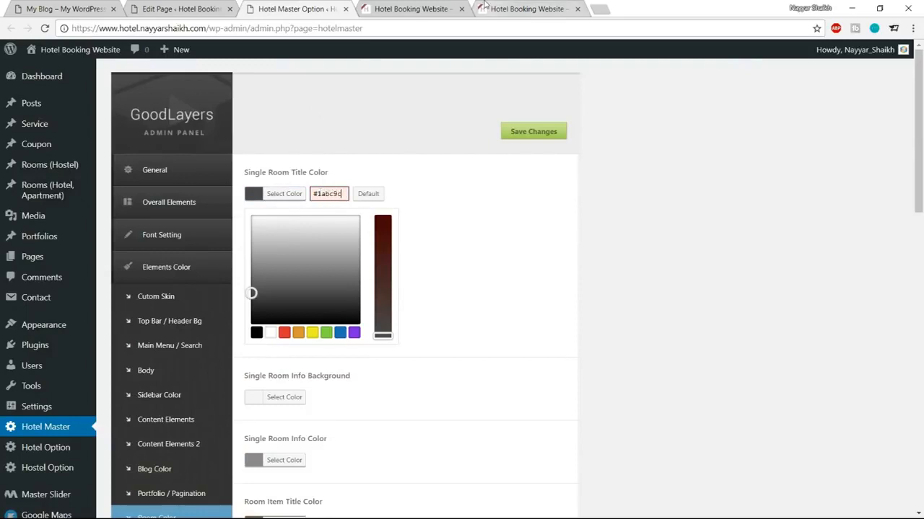
pyautogui.hotkey('ctrl', 'a')
pyautogui.hotkey('ctrl', 'c')
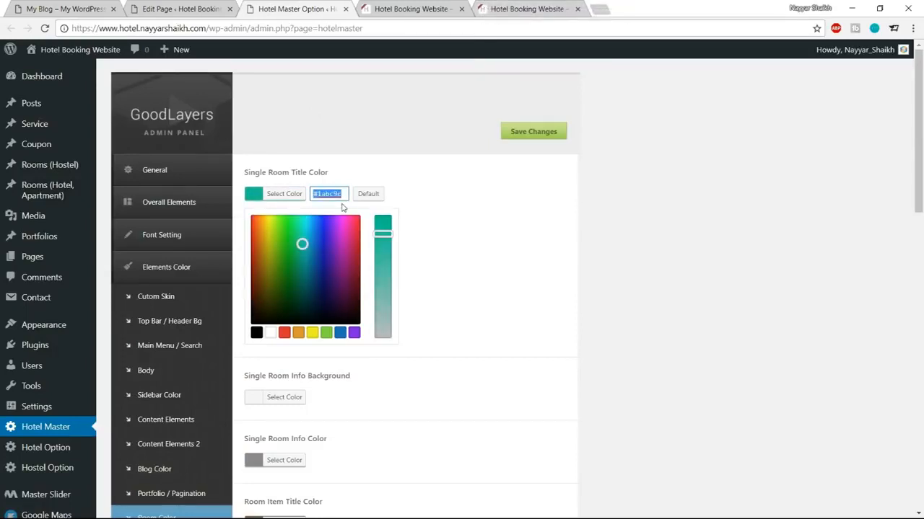
pyautogui.click(291, 196)
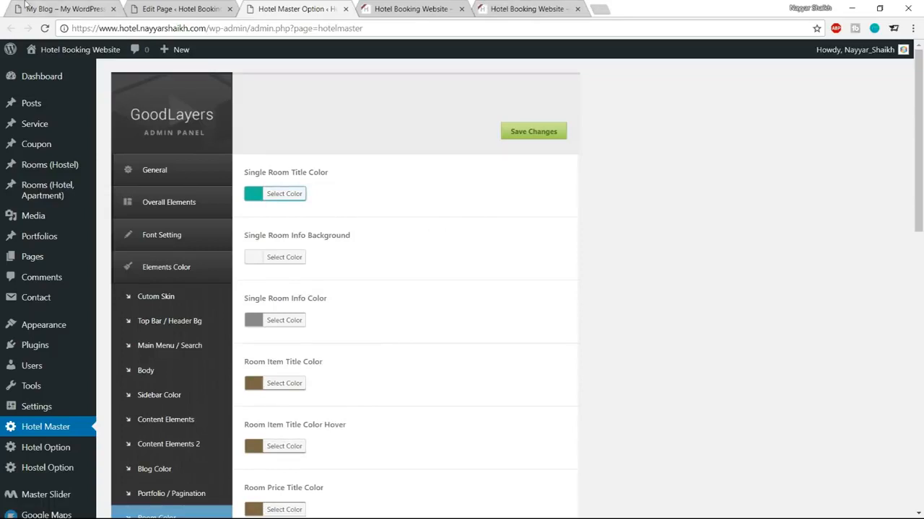
pyautogui.scroll(-2, 625, 279)
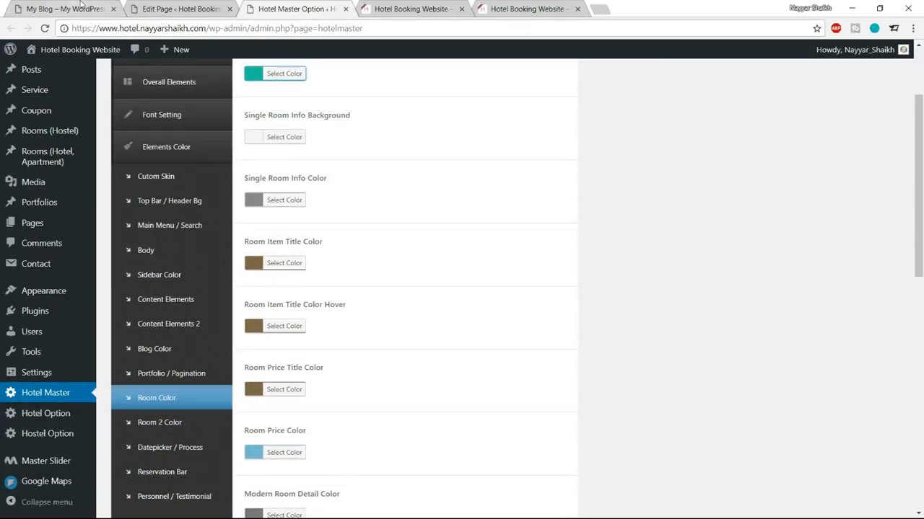
pyautogui.click(81, 5)
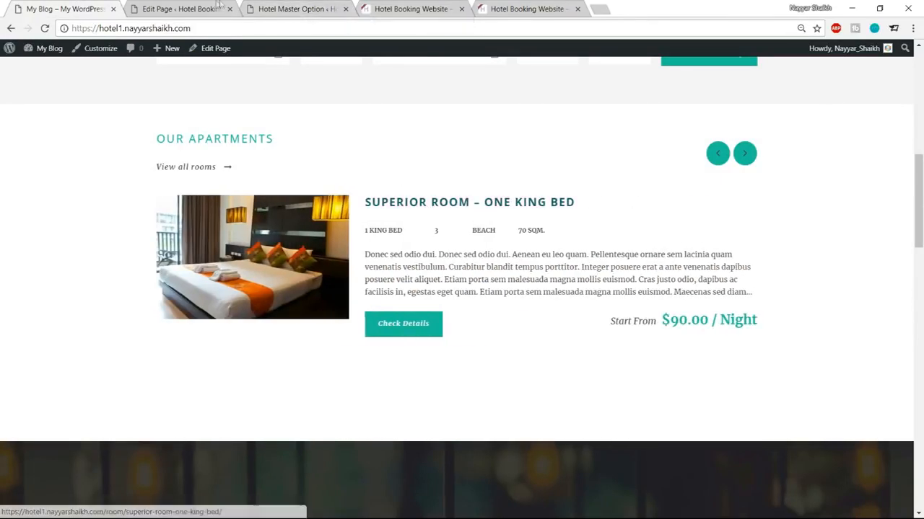
# Step: Set Room Item Title Color to teal #1abc9c and its hover colour to darker #097a58
pyautogui.click(195, 6)
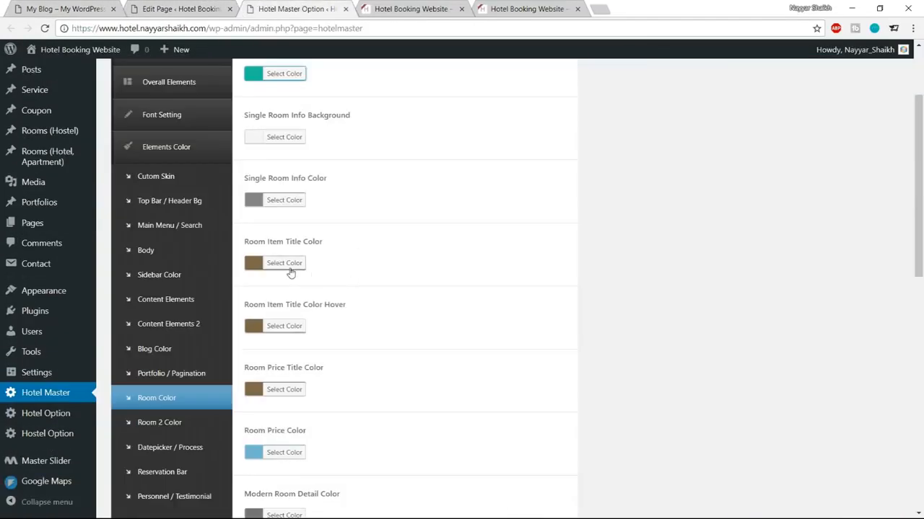
pyautogui.click(291, 269)
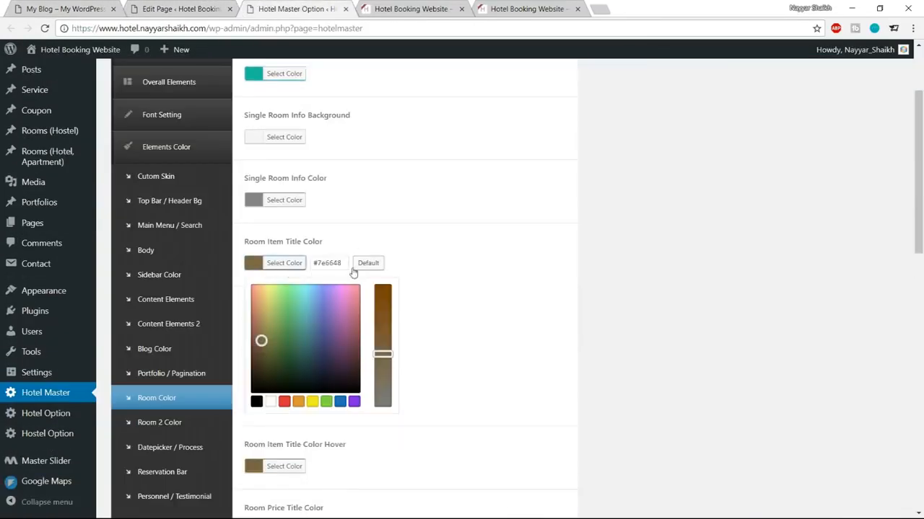
pyautogui.click(404, 8)
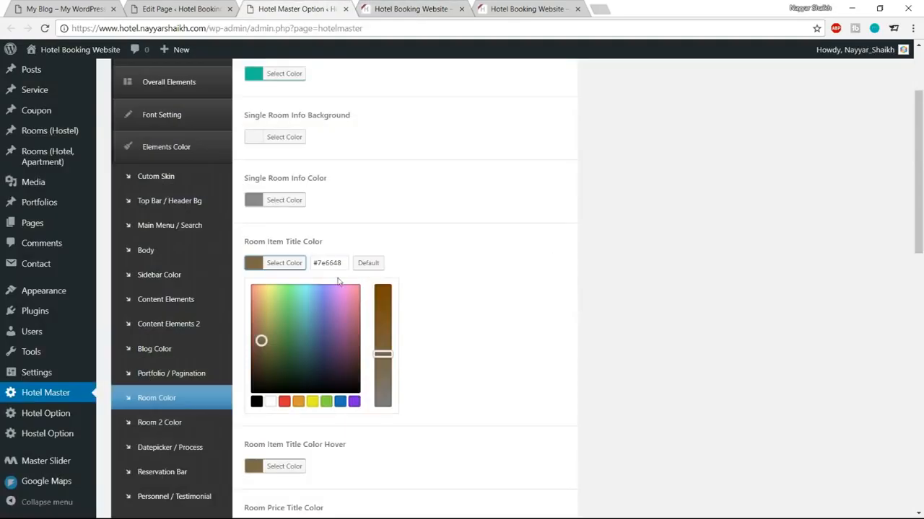
pyautogui.doubleClick(327, 262)
pyautogui.hotkey('ctrl', 'v')
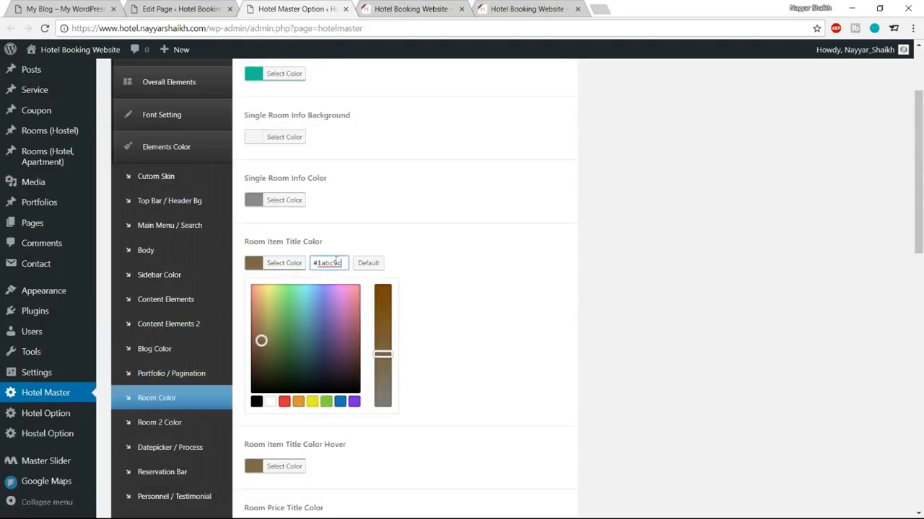
pyautogui.click(283, 267)
pyautogui.click(291, 329)
pyautogui.doubleClick(329, 326)
pyautogui.hotkey('ctrl', 'v')
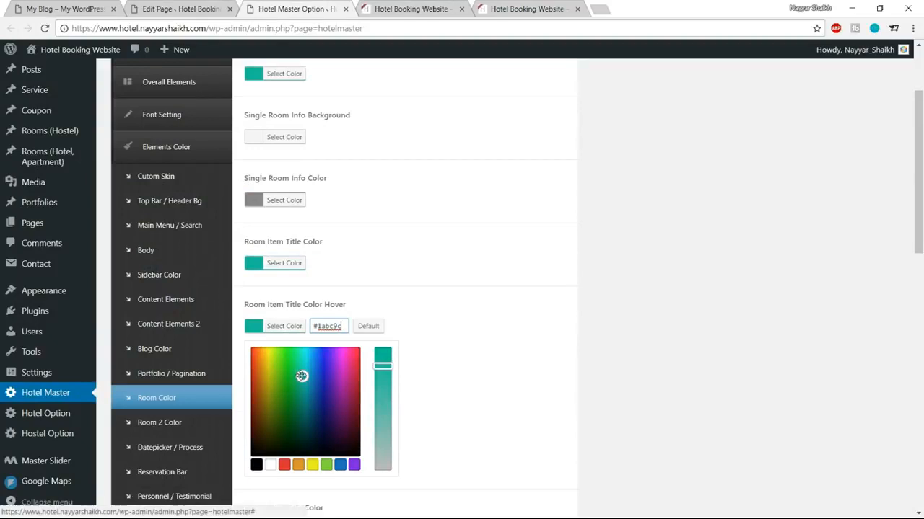
pyautogui.moveTo(302, 376); pyautogui.dragTo(300, 405)
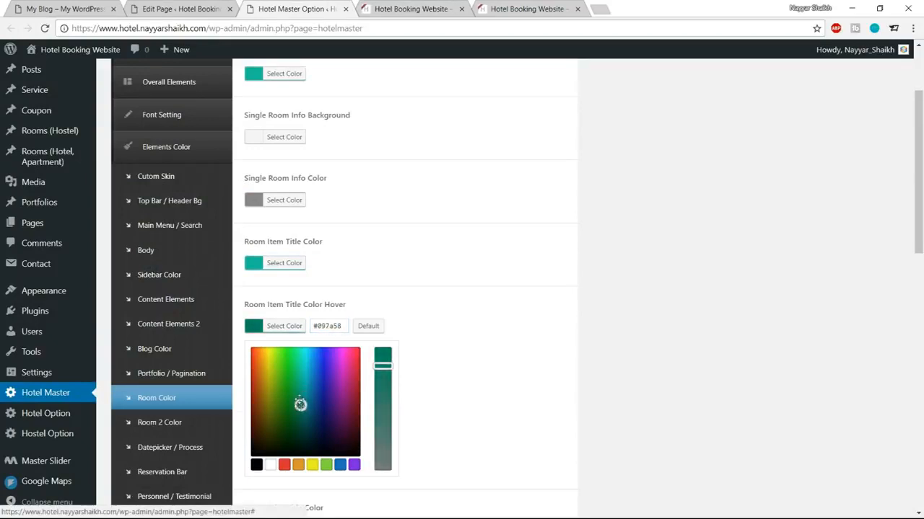
pyautogui.click(292, 325)
# Step: Set Room Price Color to teal #1abc9c
pyautogui.scroll(-3, 527, 328)
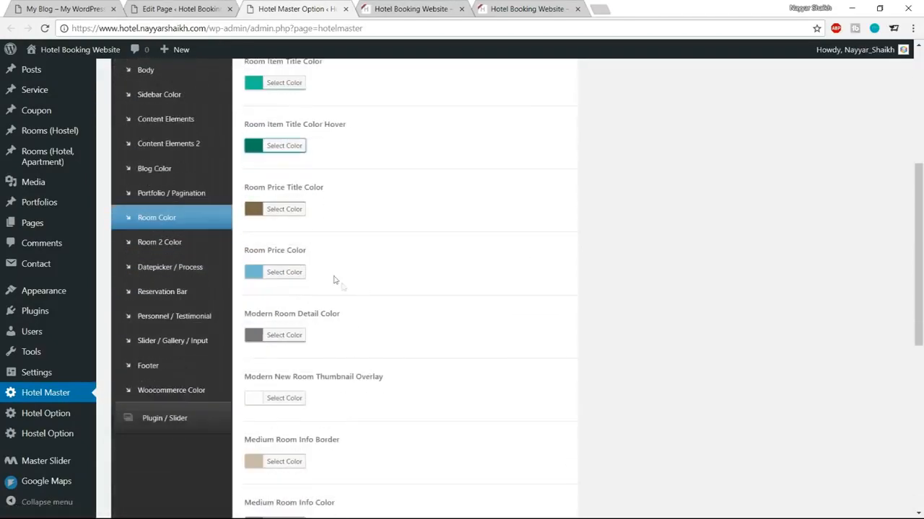
pyautogui.click(289, 272)
pyautogui.press('Tab')
pyautogui.hotkey('ctrl', 'v')
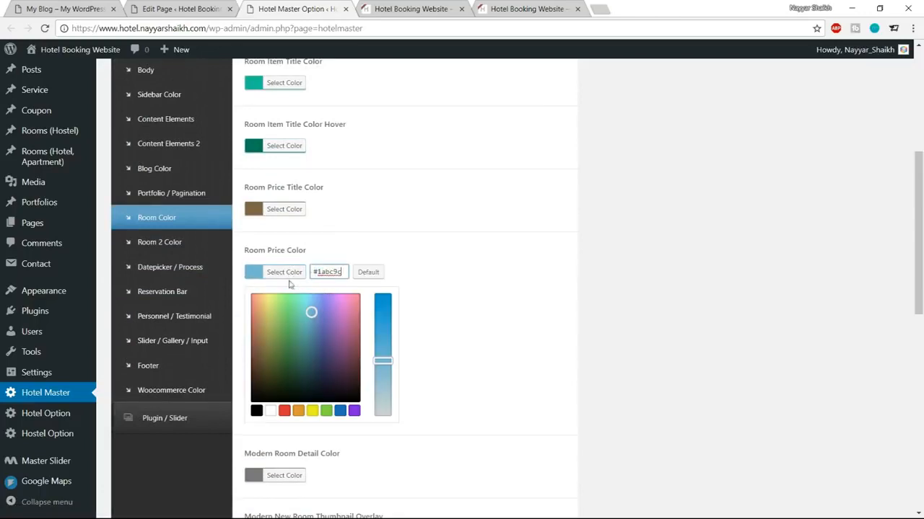
pyautogui.click(392, 270)
pyautogui.scroll(-3, 538, 337)
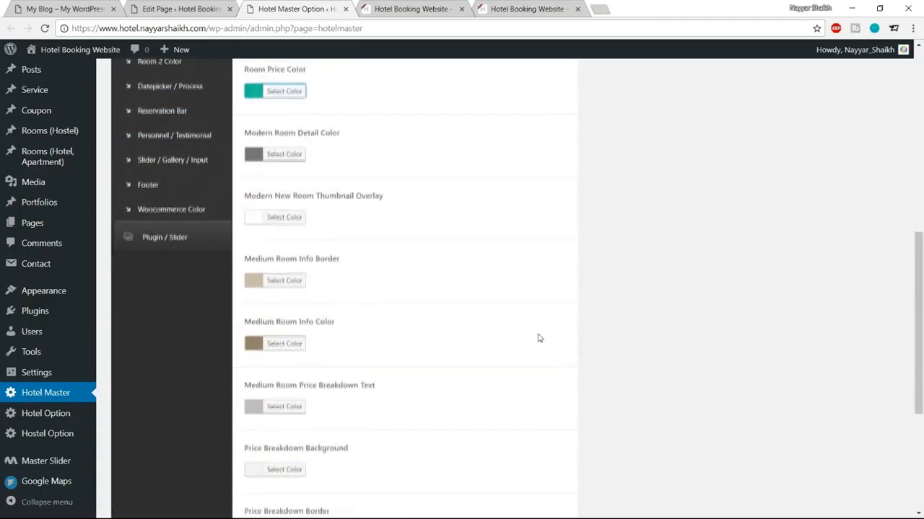
pyautogui.scroll(-3, 537, 338)
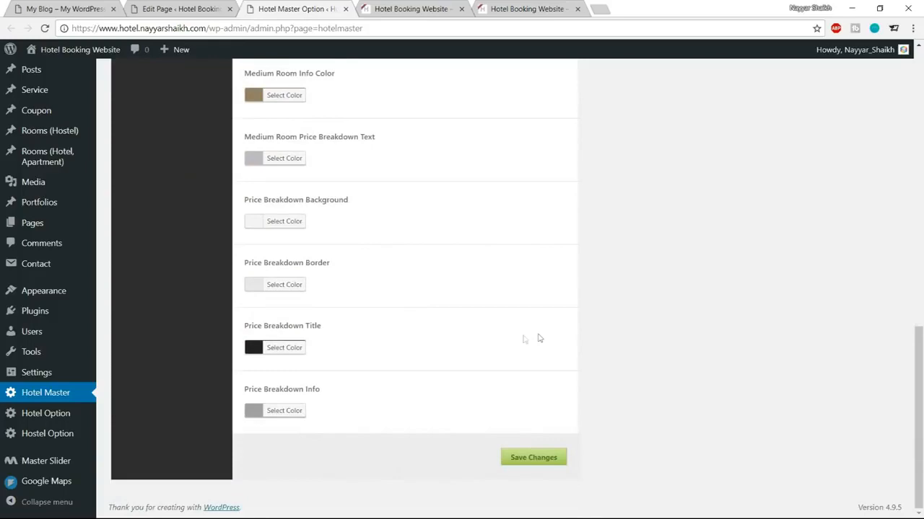
pyautogui.scroll(4, 395, 386)
pyautogui.scroll(-4, 395, 386)
pyautogui.scroll(10, 559, 463)
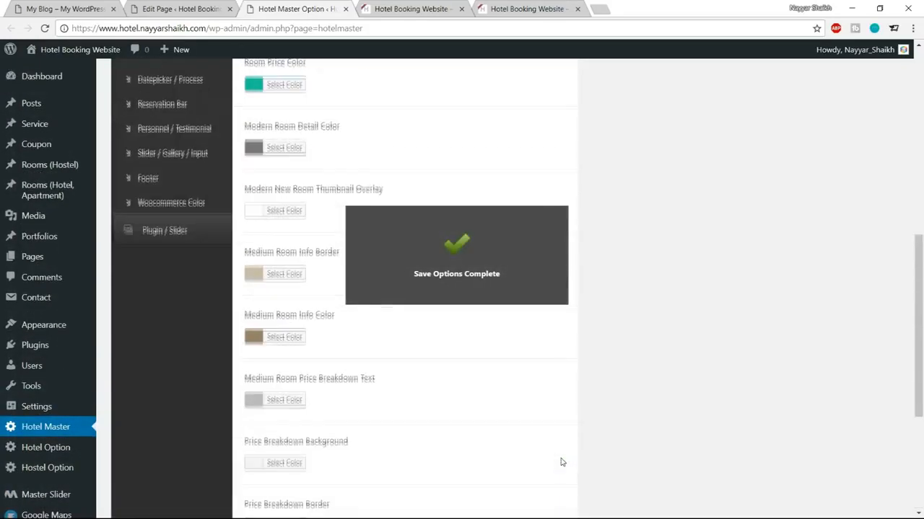
pyautogui.scroll(4, 562, 462)
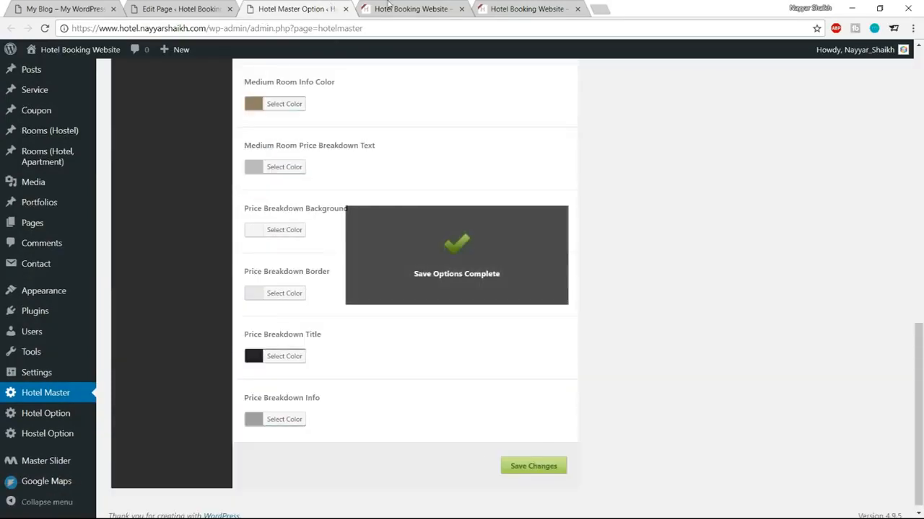
pyautogui.click(386, 10)
pyautogui.click(44, 28)
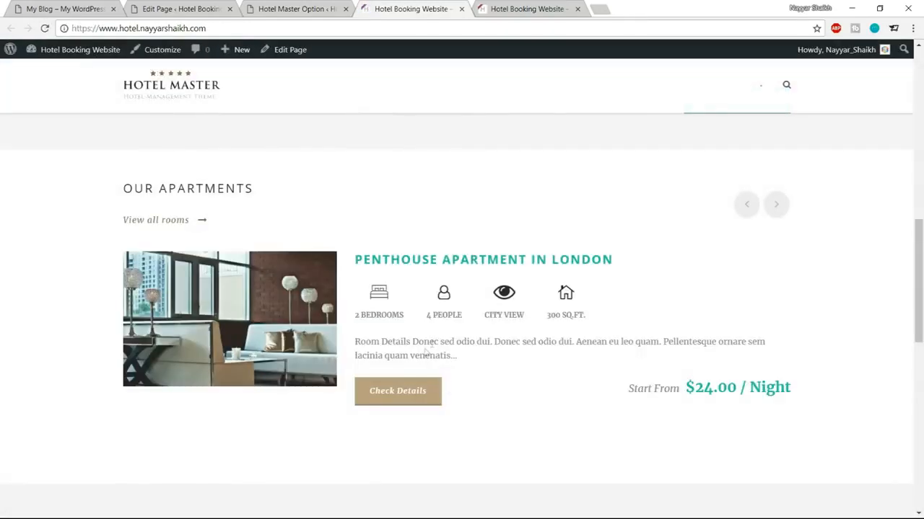
pyautogui.moveTo(684, 388); pyautogui.dragTo(792, 391)
pyautogui.moveTo(614, 259); pyautogui.dragTo(354, 260)
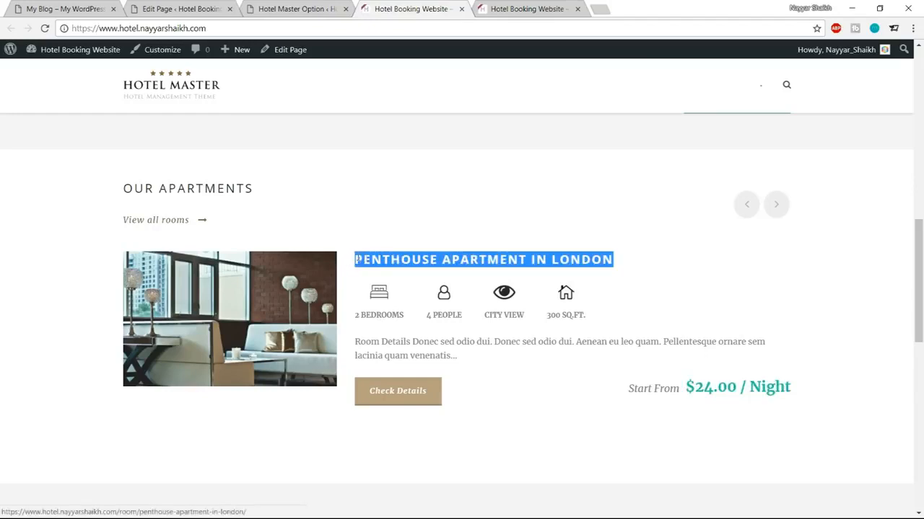
pyautogui.click(289, 5)
pyautogui.scroll(10, 570, 397)
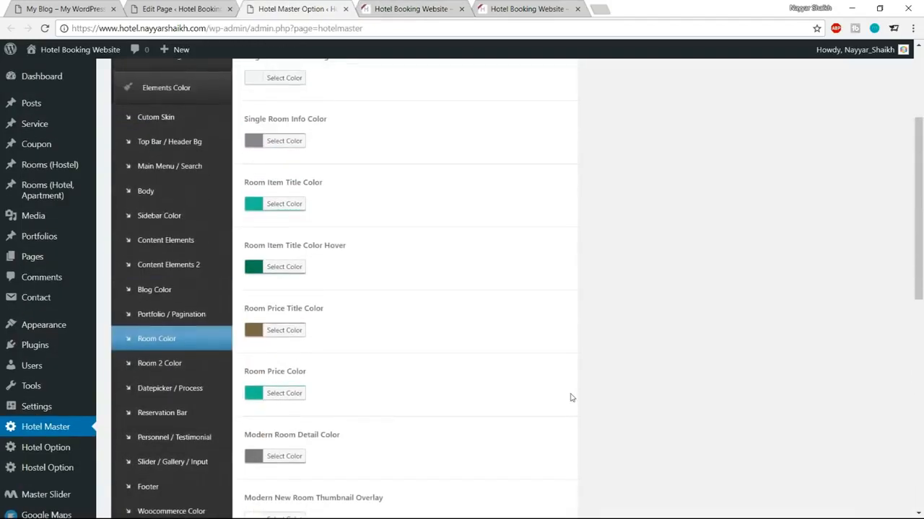
pyautogui.scroll(2, 571, 397)
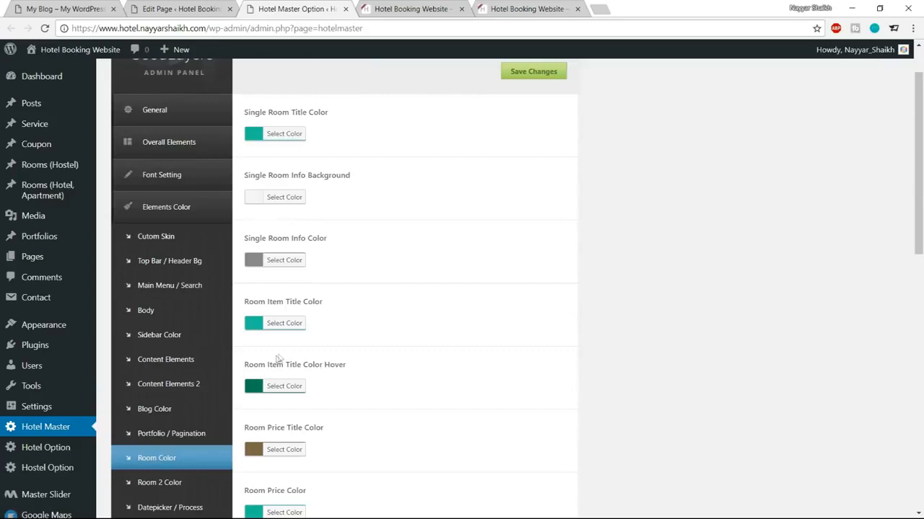
# Step: Under Content Elements, set Button Background Color to teal #1abc9c
pyautogui.click(189, 360)
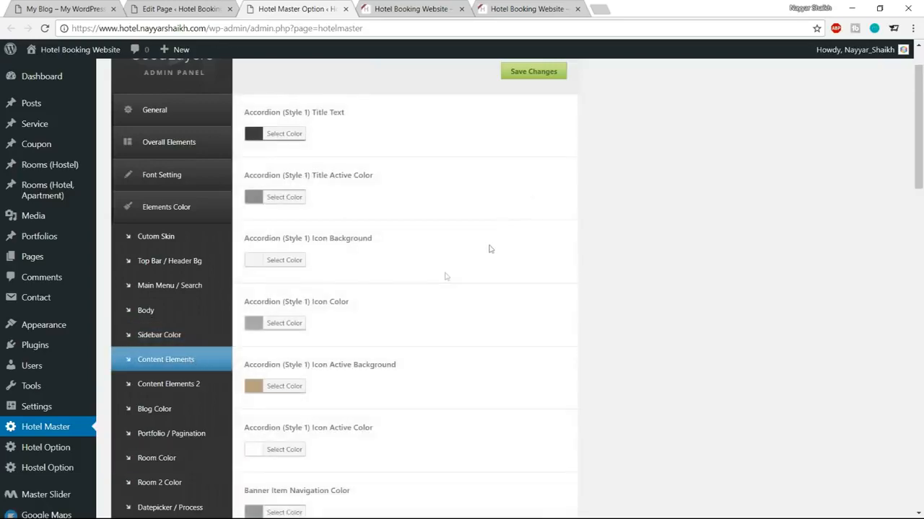
pyautogui.scroll(-6, 685, 281)
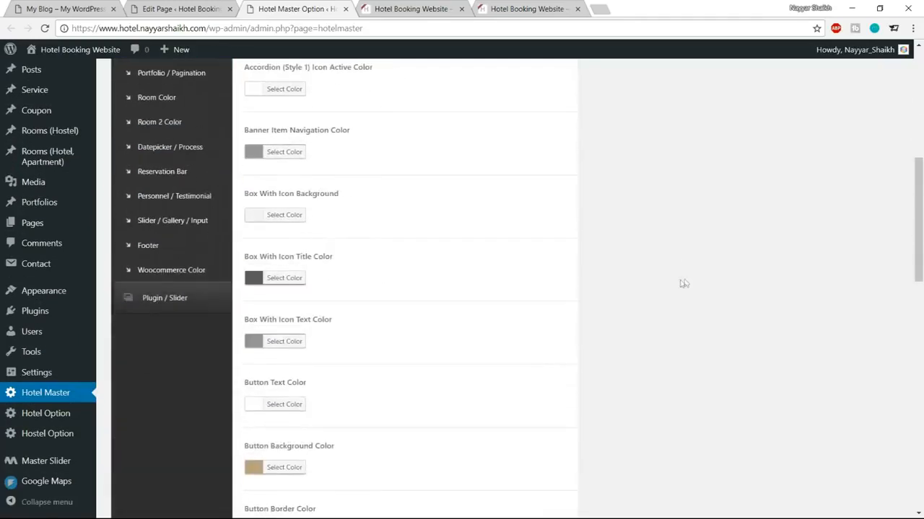
pyautogui.scroll(-2, 586, 285)
pyautogui.click(281, 351)
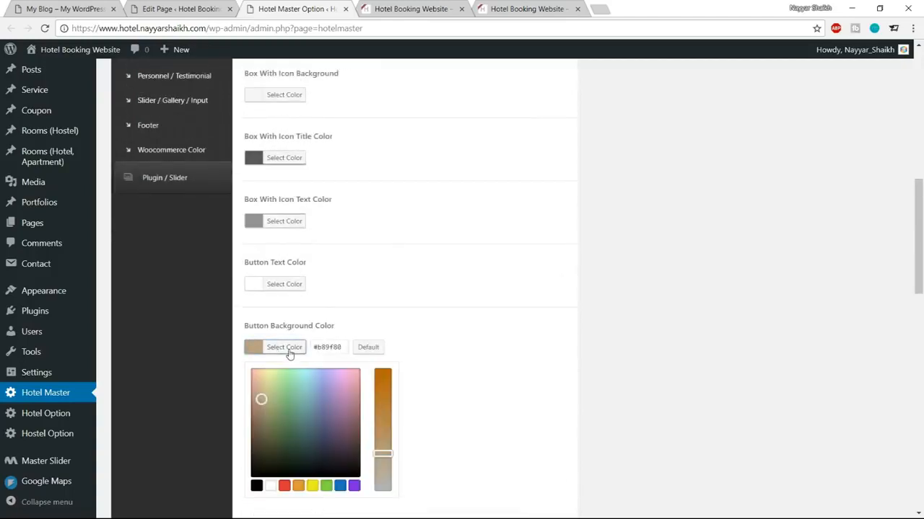
pyautogui.scroll(-1, 365, 343)
pyautogui.moveTo(345, 288); pyautogui.dragTo(296, 288)
pyautogui.hotkey('ctrl', 'v')
pyautogui.click(292, 290)
# Step: Set Button Border Color to a darker teal, #11916a
pyautogui.click(294, 351)
pyautogui.moveTo(342, 350); pyautogui.dragTo(292, 350)
pyautogui.hotkey('ctrl', 'v')
pyautogui.scroll(-1, 312, 363)
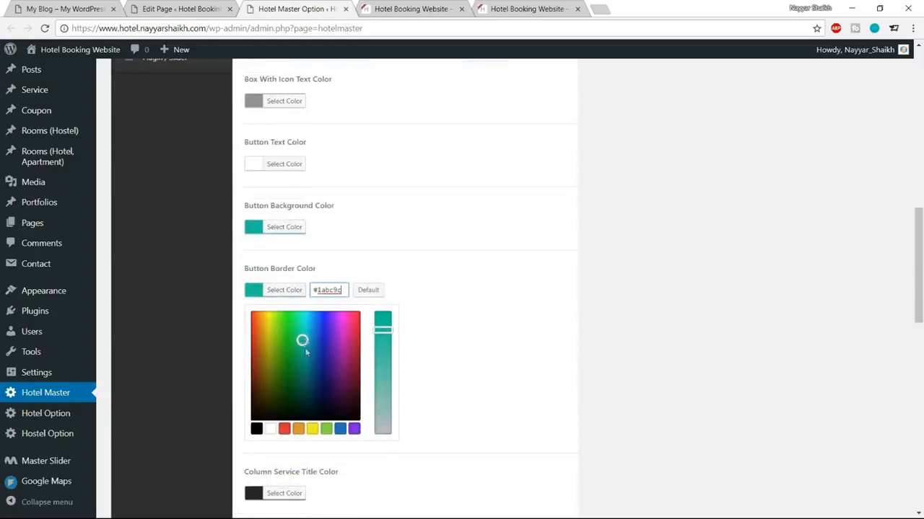
pyautogui.moveTo(301, 339); pyautogui.dragTo(300, 359)
pyautogui.click(293, 290)
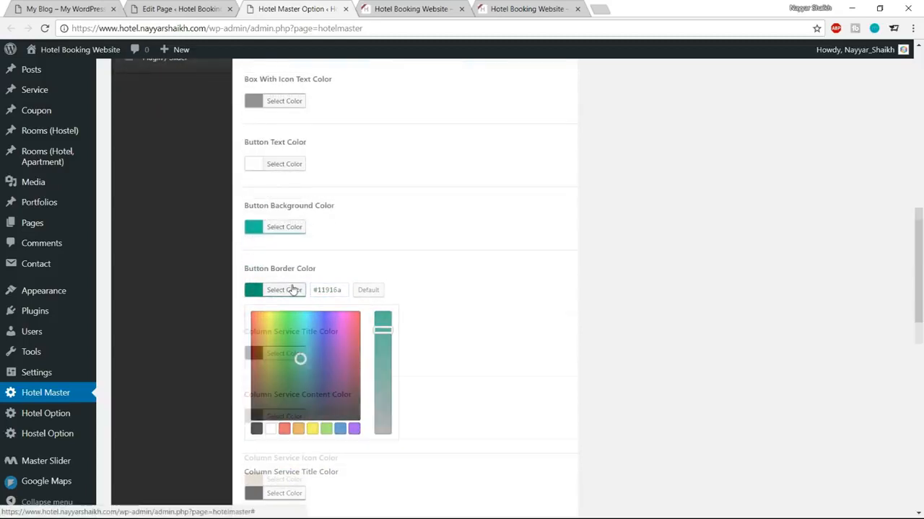
pyautogui.scroll(-2, 388, 315)
pyautogui.scroll(4, 389, 316)
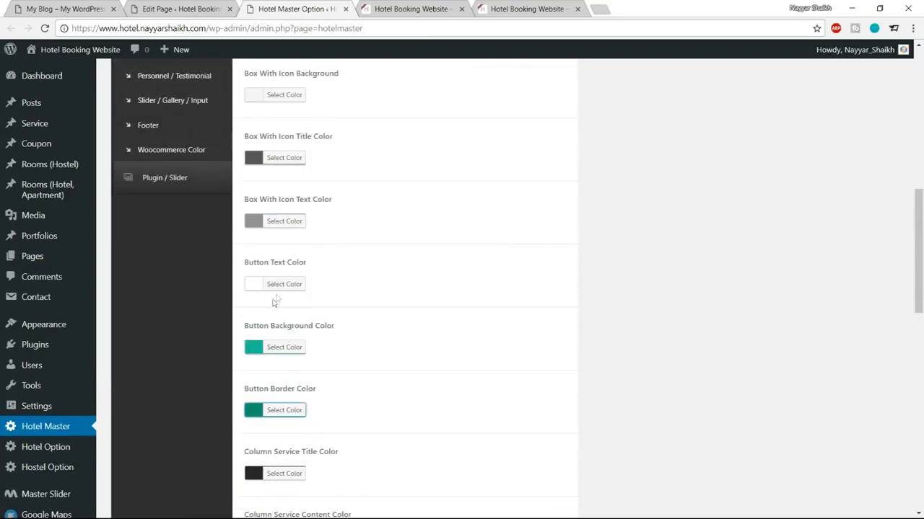
pyautogui.scroll(-12, 365, 319)
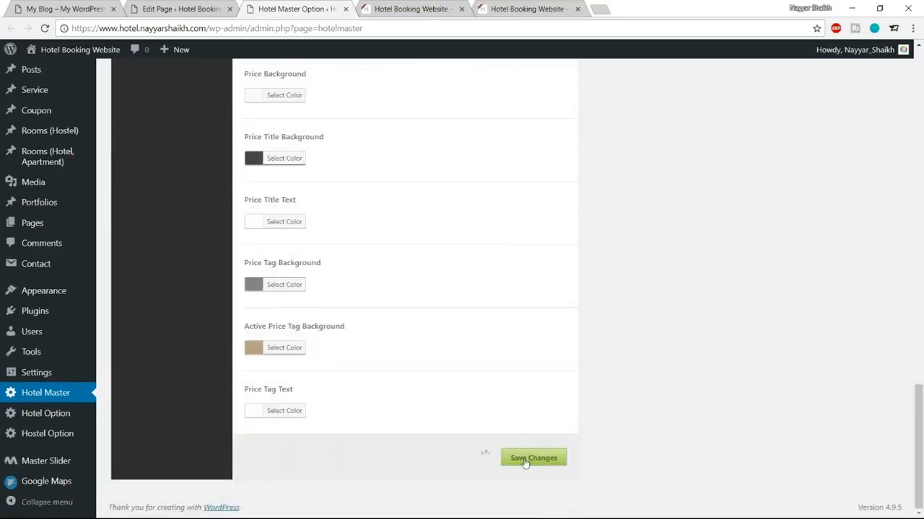
# Step: Save the colour options and reload the homepage to check the Our Apartments section
pyautogui.click(381, 7)
pyautogui.click(51, 23)
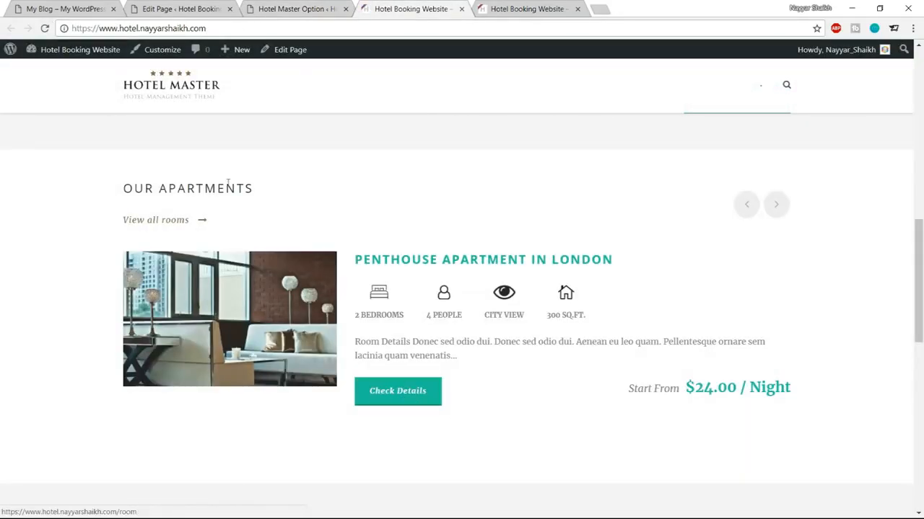
pyautogui.moveTo(124, 188); pyautogui.dragTo(246, 189)
pyautogui.click(322, 211)
# Step: Back in Hotel Master, open the Body colour settings and look through them
pyautogui.click(306, 8)
pyautogui.scroll(15, 468, 249)
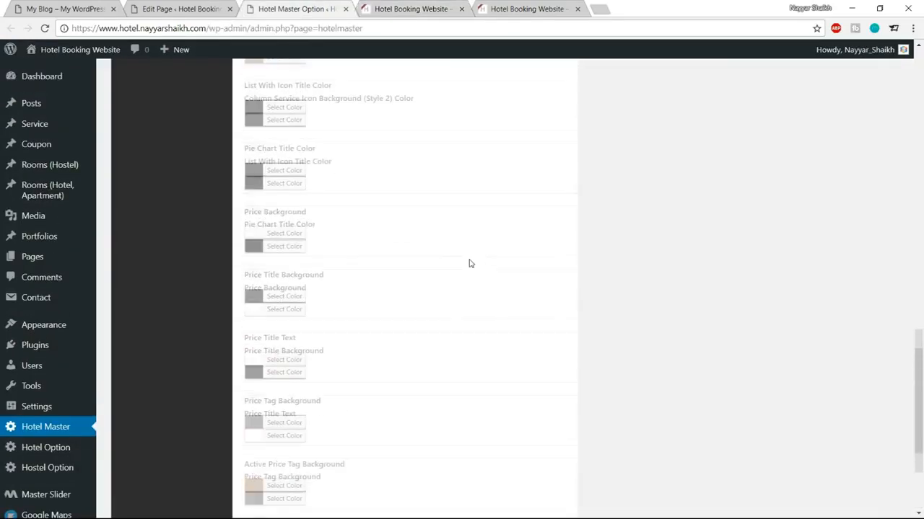
pyautogui.scroll(5, 472, 274)
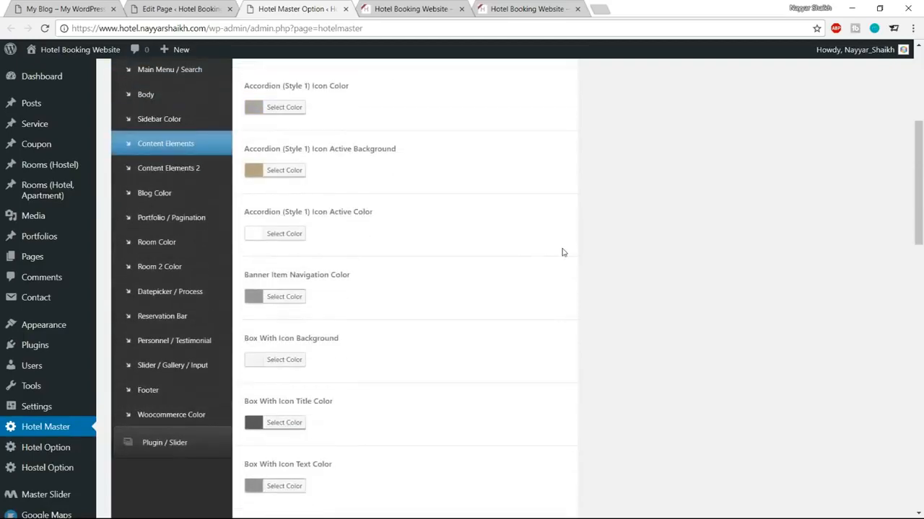
pyautogui.scroll(2, 181, 240)
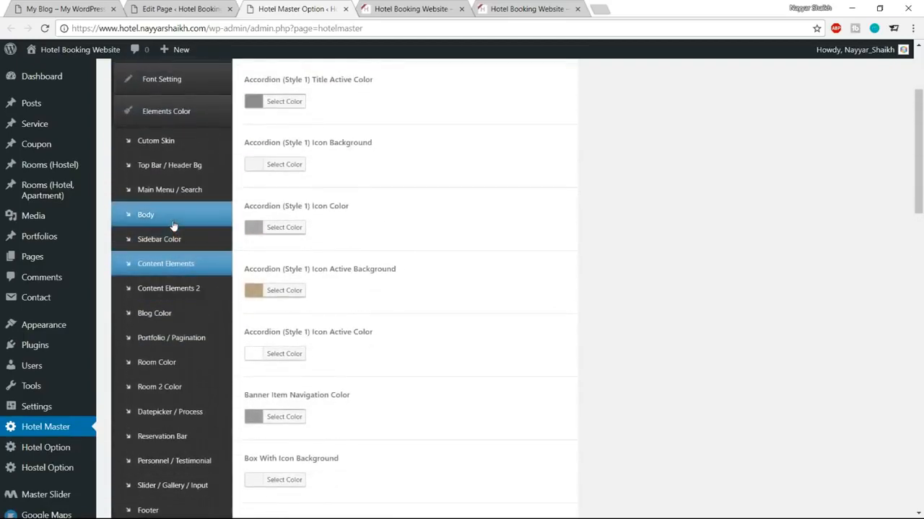
pyautogui.click(174, 226)
pyautogui.scroll(2, 596, 294)
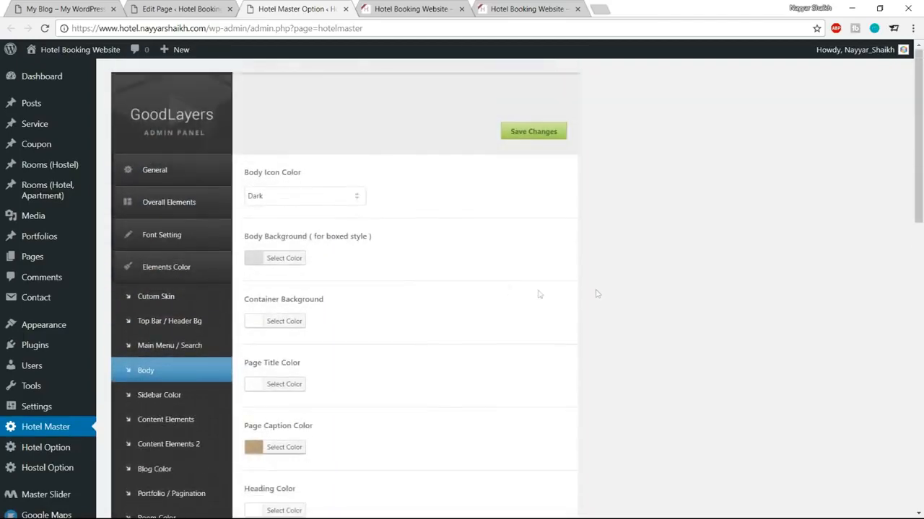
pyautogui.scroll(-1, 507, 290)
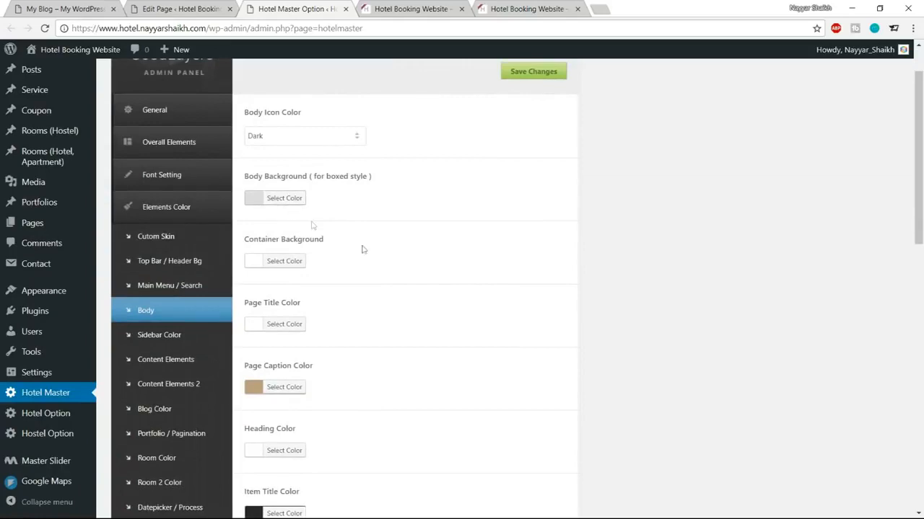
pyautogui.scroll(-2, 472, 278)
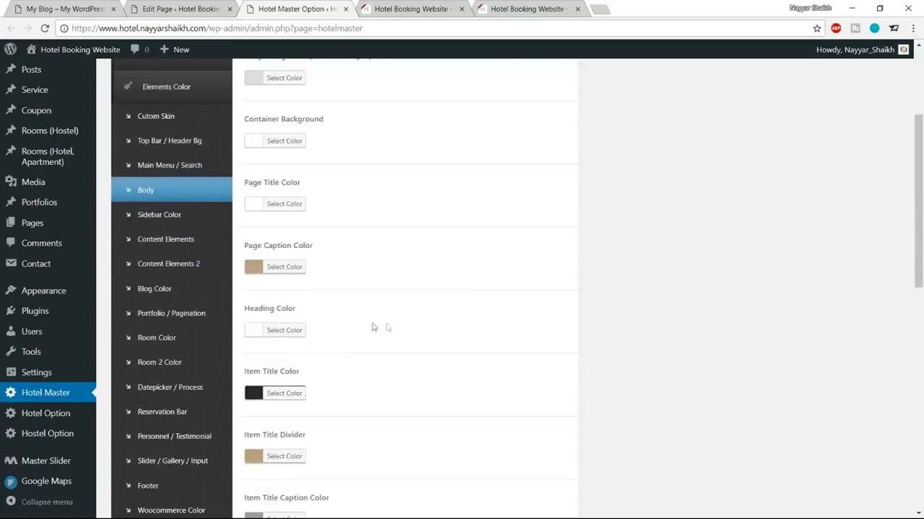
pyautogui.scroll(-2, 596, 299)
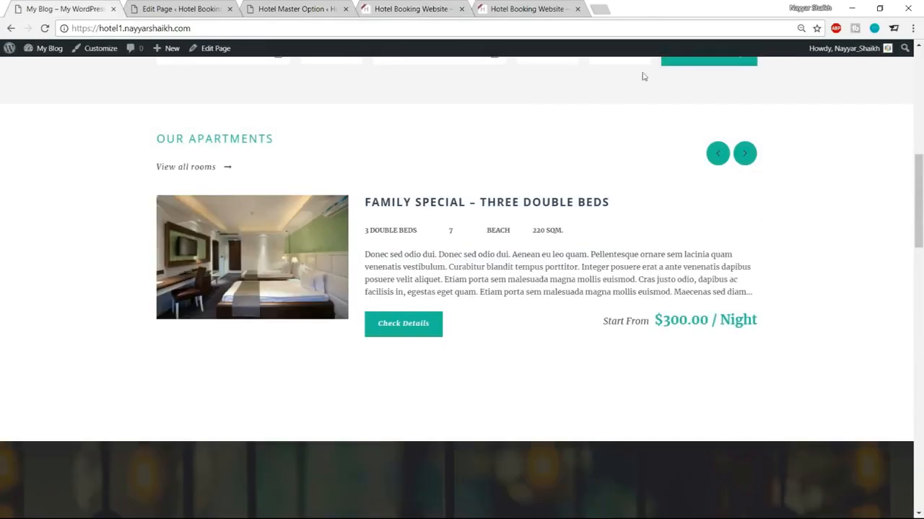
pyautogui.scroll(-3, 763, 265)
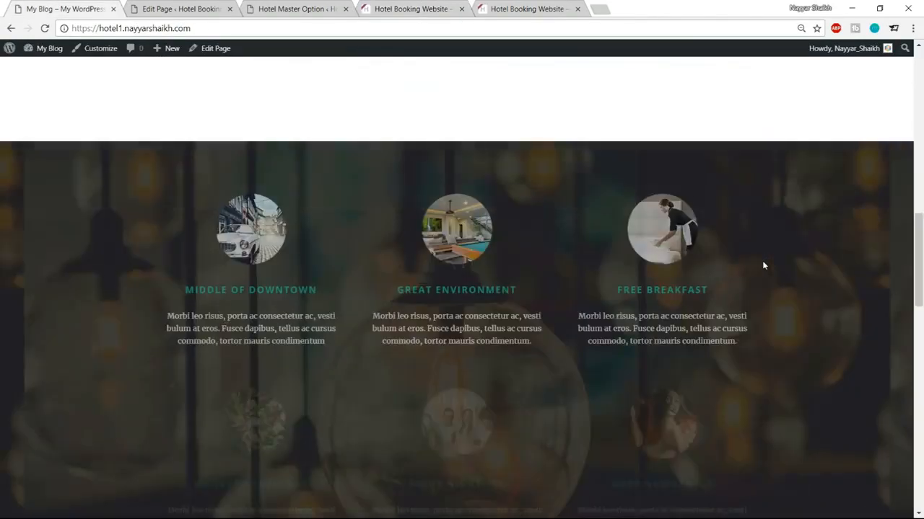
pyautogui.scroll(-1, 763, 266)
pyautogui.scroll(8, 569, 326)
pyautogui.scroll(-8, 569, 325)
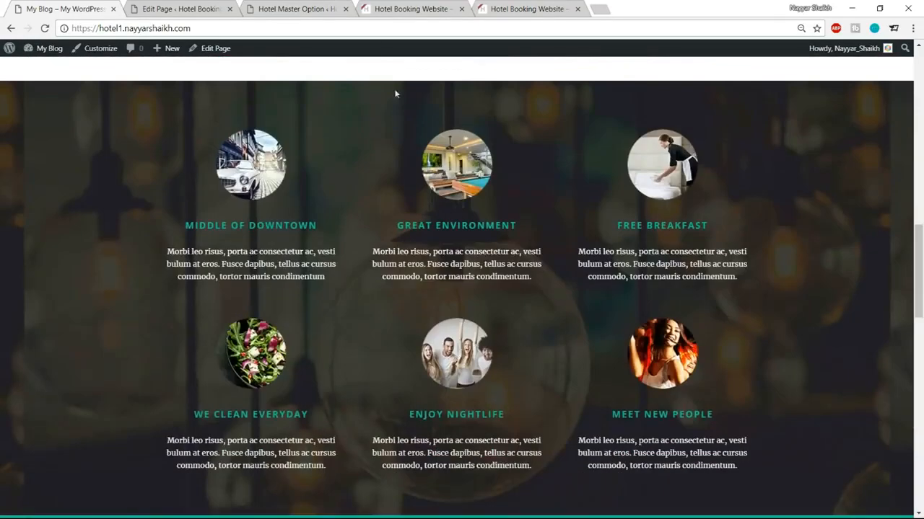
pyautogui.click(321, 9)
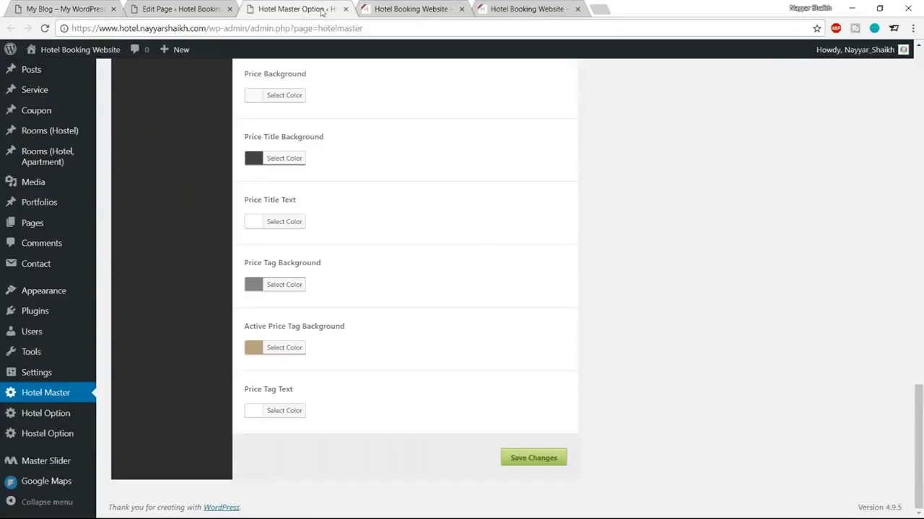
# Step: Check the reference site's features section, then add a Background/Parallax Wrapper to the Home page
pyautogui.click(345, 8)
pyautogui.click(180, 8)
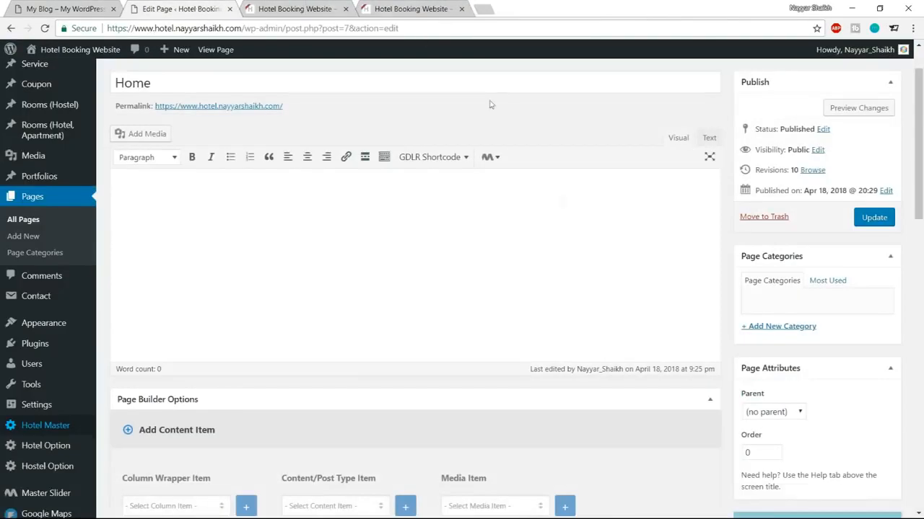
pyautogui.scroll(-10, 582, 270)
pyautogui.scroll(-3, 582, 270)
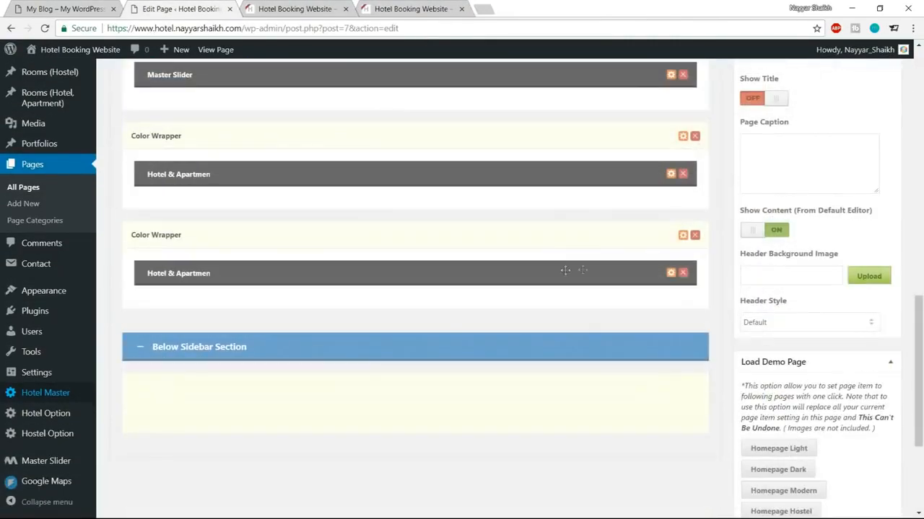
pyautogui.click(58, 4)
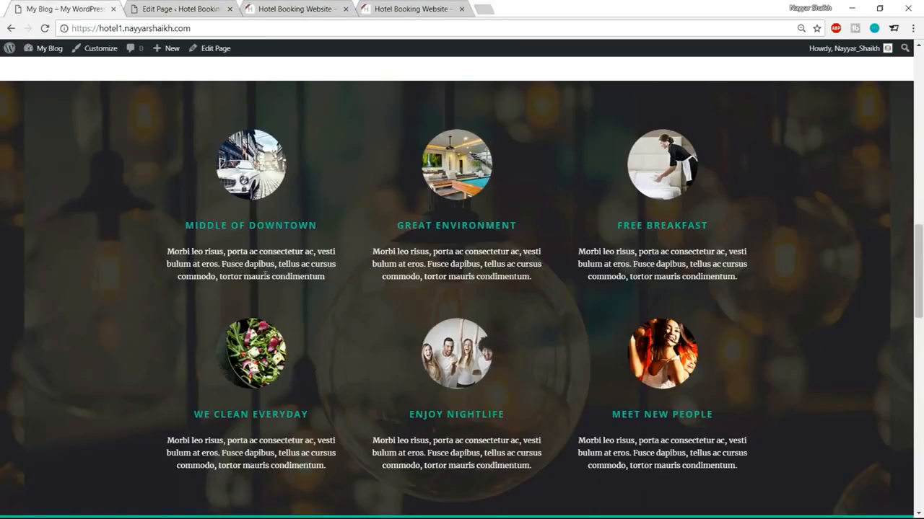
pyautogui.click(180, 9)
pyautogui.scroll(5, 328, 311)
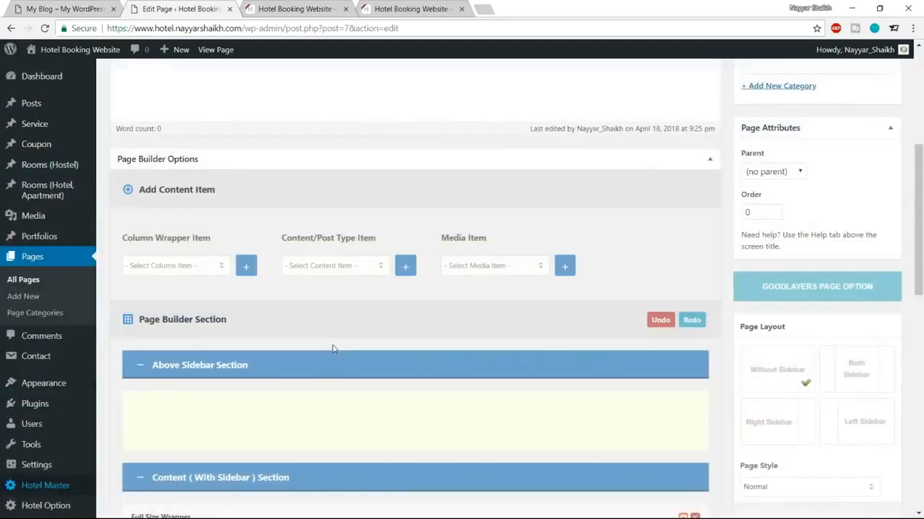
pyautogui.click(196, 266)
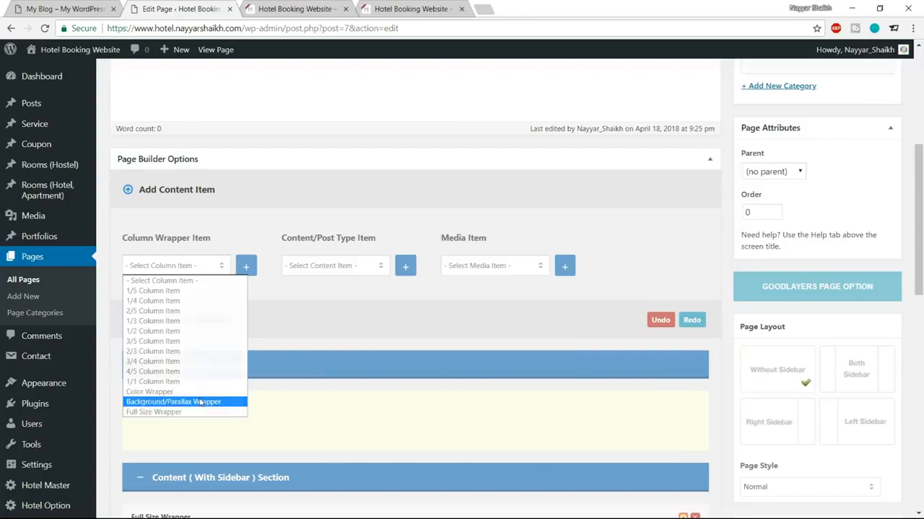
pyautogui.click(180, 402)
pyautogui.click(245, 266)
# Step: Add three 1/3 column items and drag them into the parallax wrapper
pyautogui.scroll(-10, 308, 379)
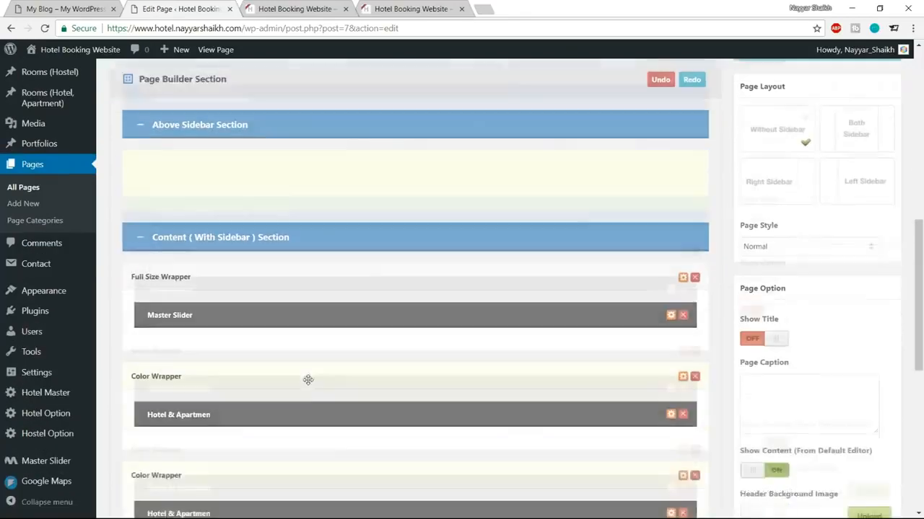
pyautogui.scroll(3, 296, 302)
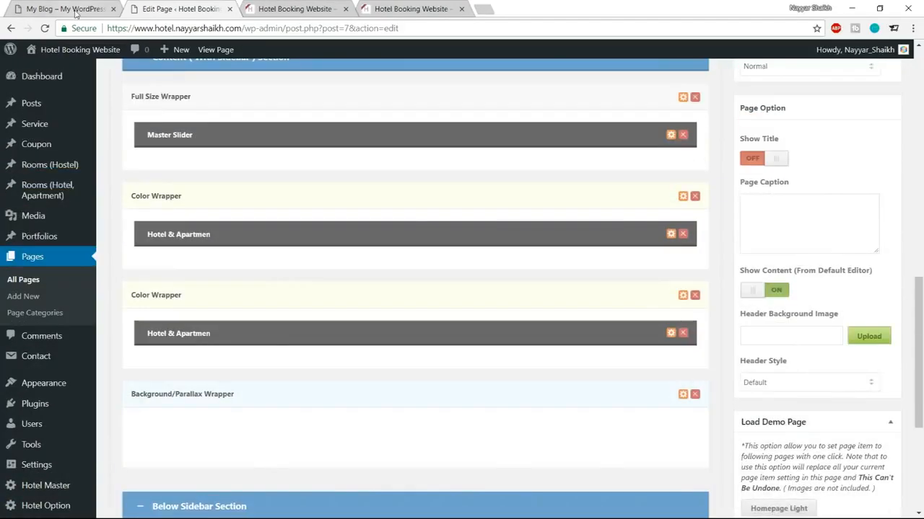
pyautogui.click(76, 10)
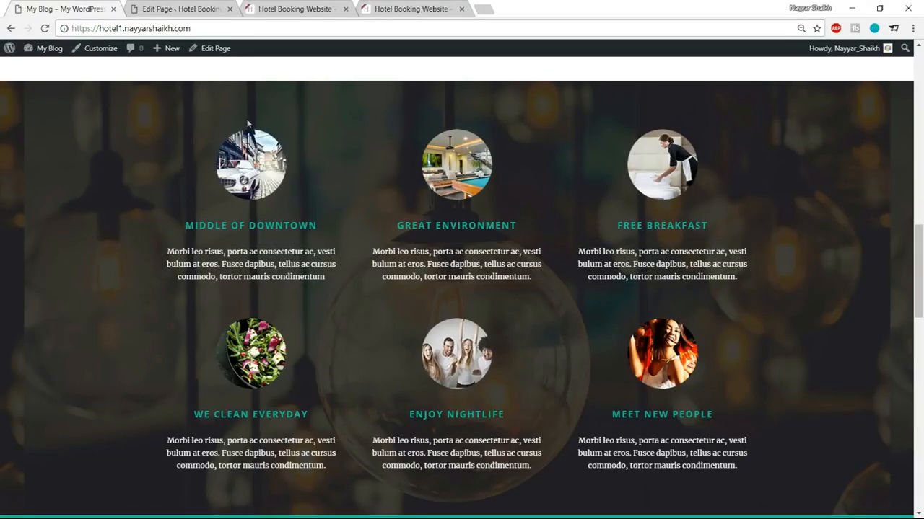
pyautogui.click(159, 9)
pyautogui.scroll(4, 319, 303)
pyautogui.scroll(2, 319, 307)
pyautogui.click(175, 265)
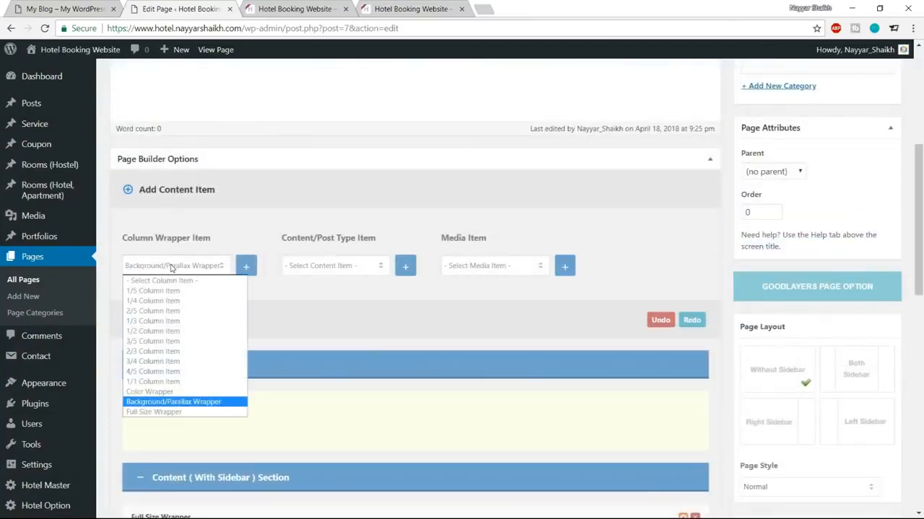
pyautogui.click(177, 320)
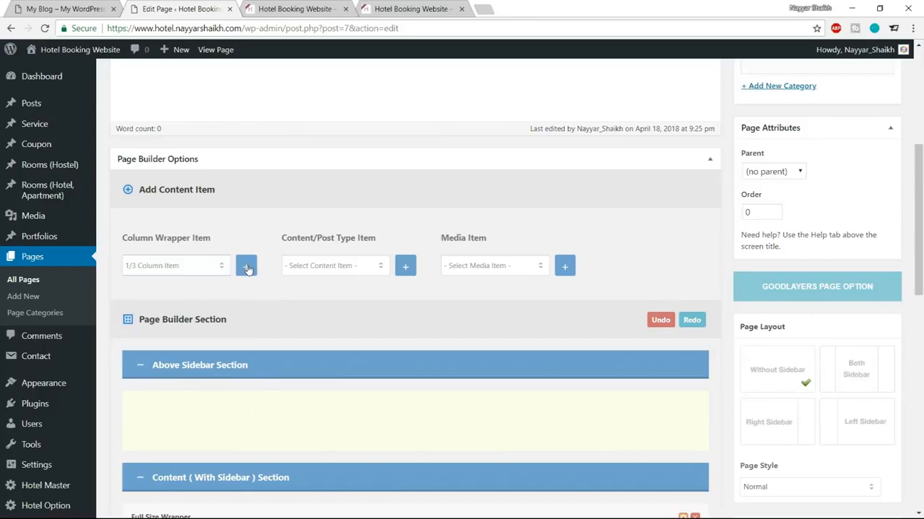
pyautogui.click(255, 274)
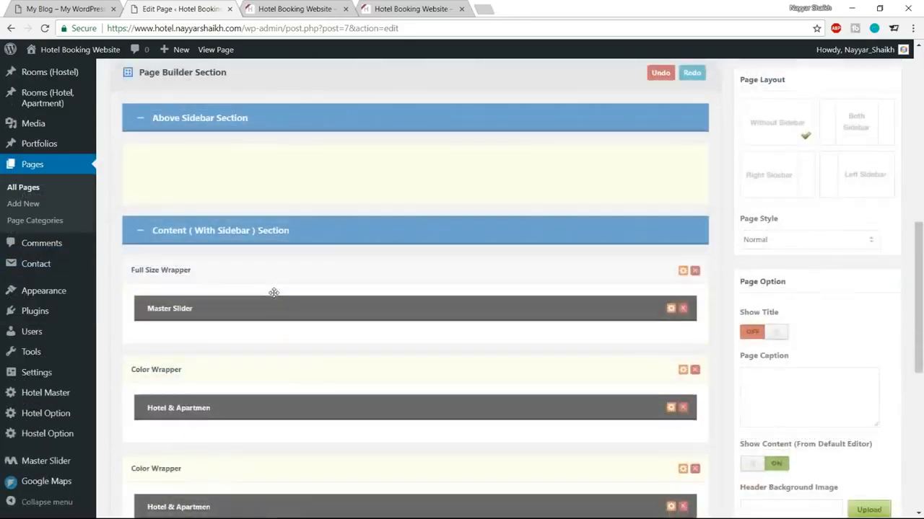
pyautogui.moveTo(154, 257); pyautogui.dragTo(152, 221)
pyautogui.moveTo(146, 308); pyautogui.dragTo(137, 189)
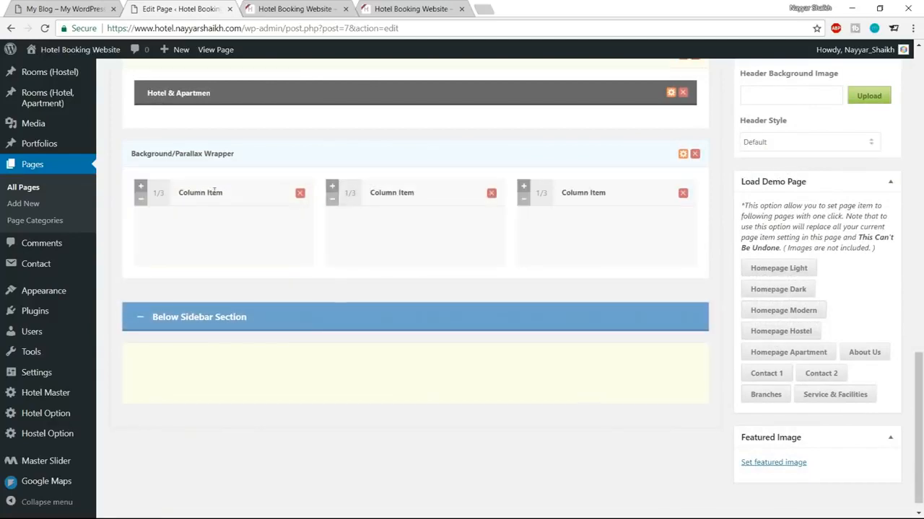
# Step: Add a Column Service content item and place it into the first 1/3 column
pyautogui.hotkey('ctrl', 'shift', 'Tab')
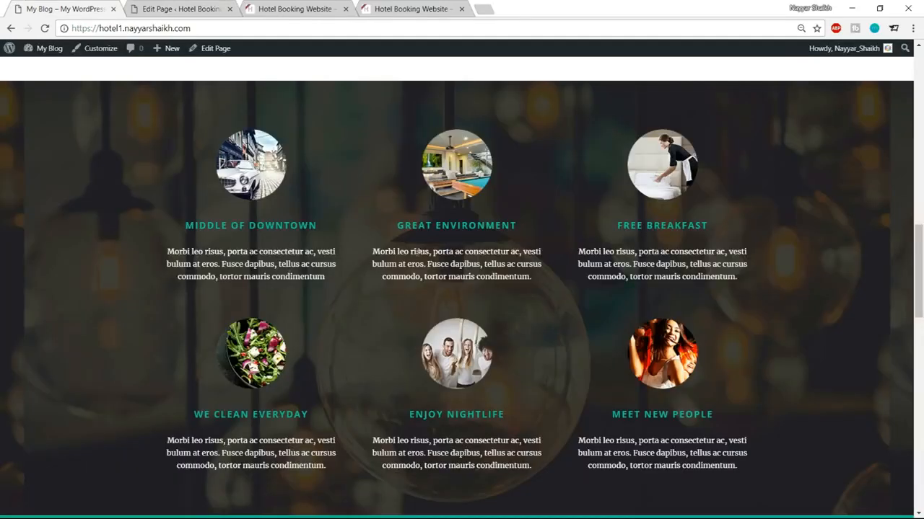
pyautogui.click(185, 8)
pyautogui.scroll(6, 368, 315)
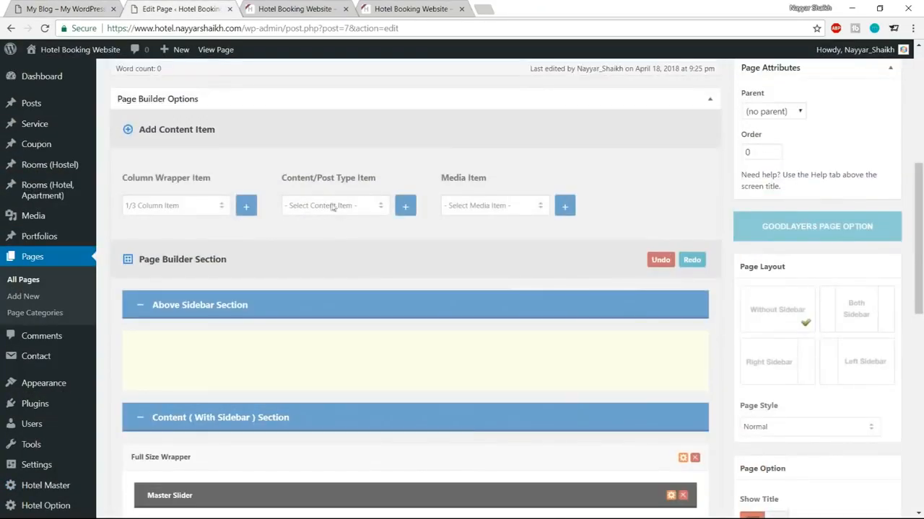
pyautogui.click(333, 207)
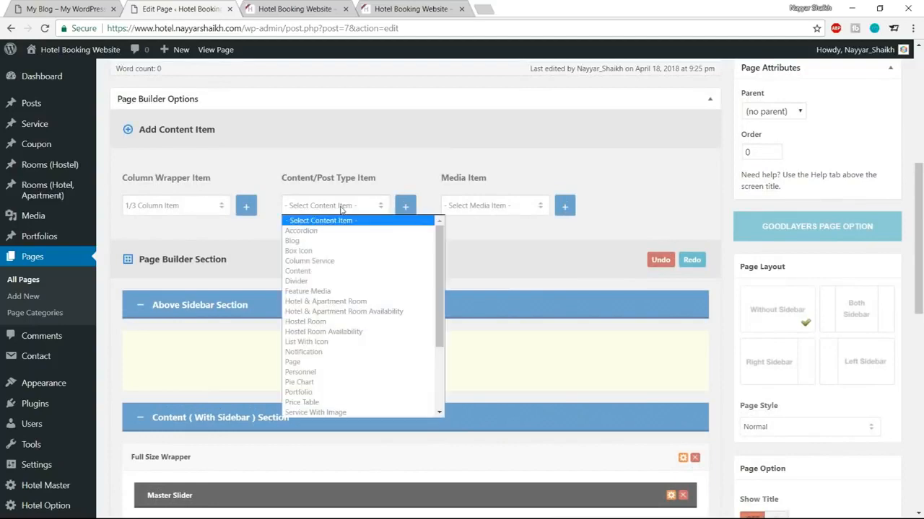
pyautogui.click(332, 263)
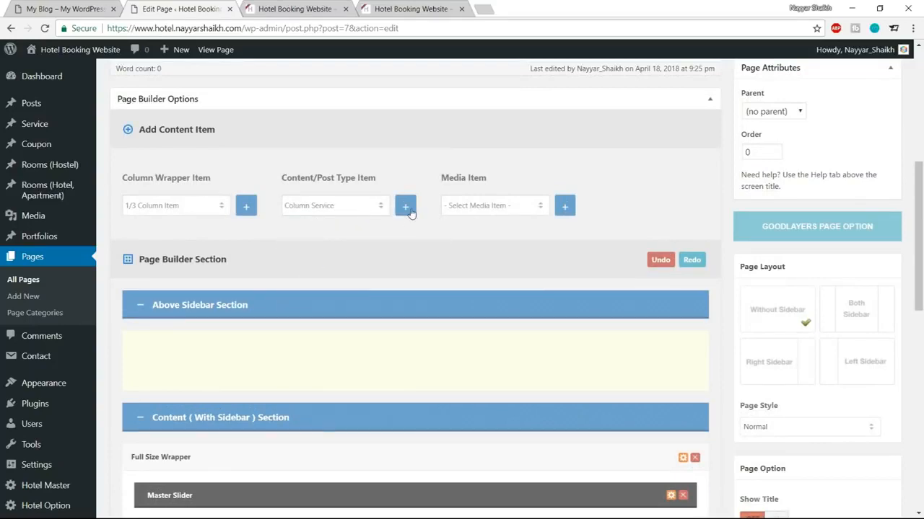
pyautogui.scroll(-8, 459, 314)
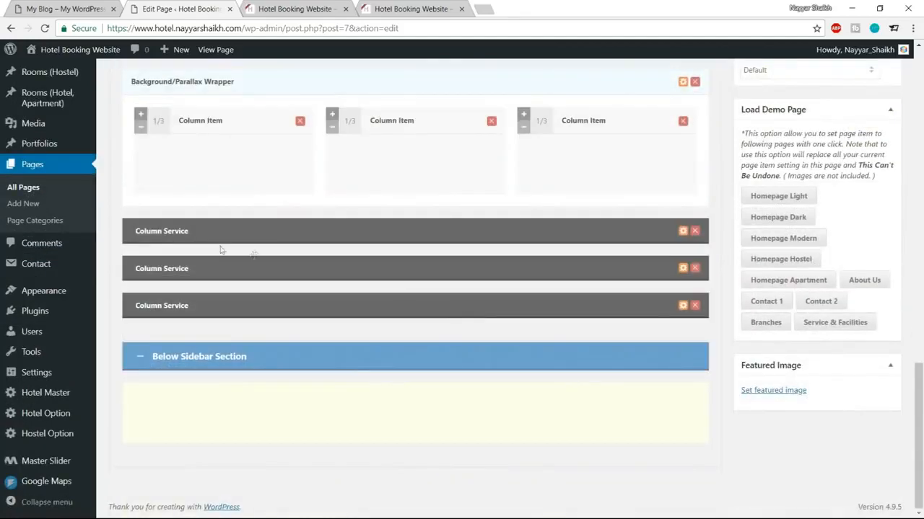
pyautogui.moveTo(231, 227); pyautogui.dragTo(522, 246)
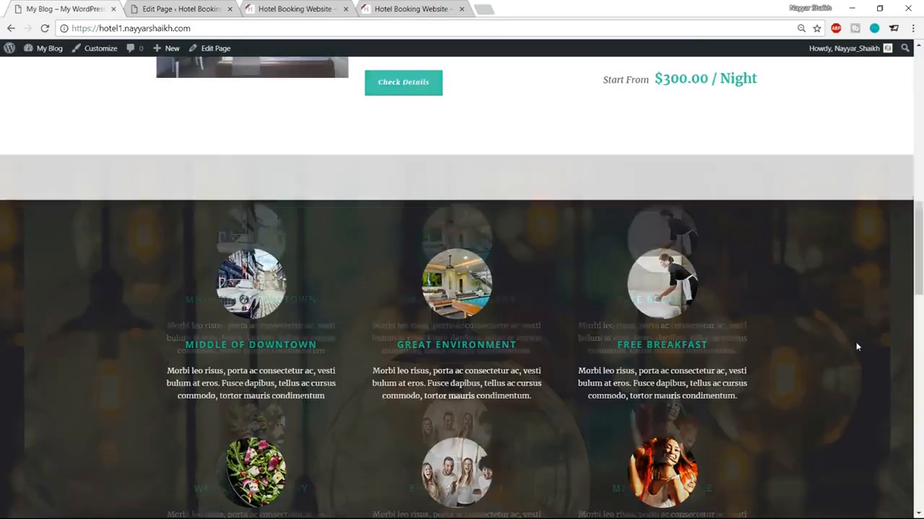
pyautogui.scroll(-3, 858, 347)
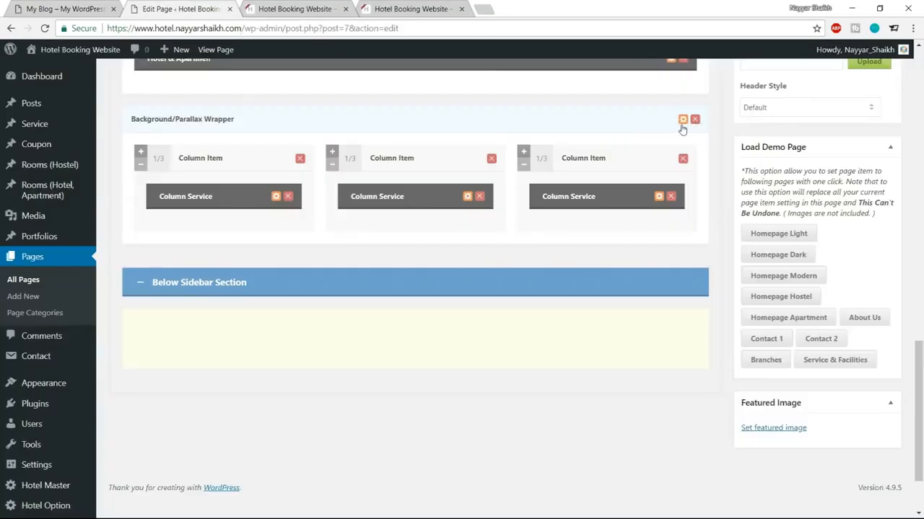
pyautogui.click(682, 119)
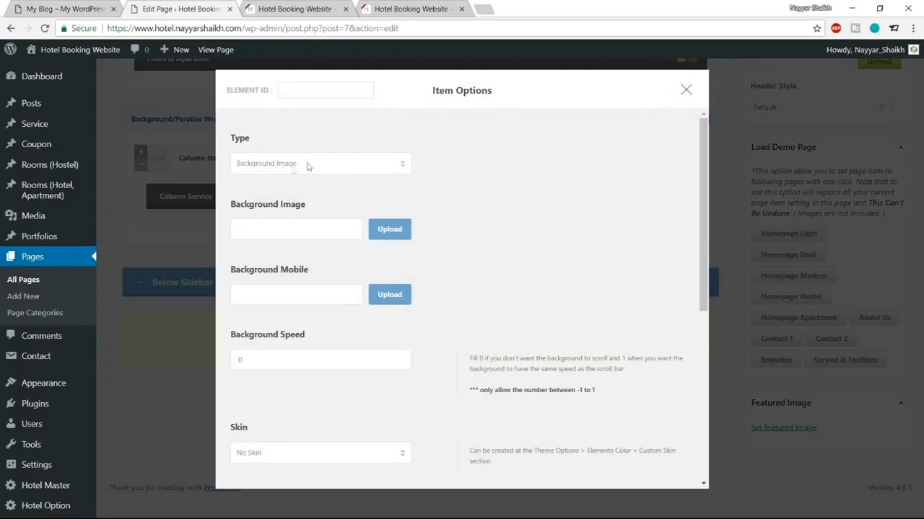
# Step: Upload service-bg.jpg from the Hotel Media folder as the wrapper's background image
pyautogui.click(389, 232)
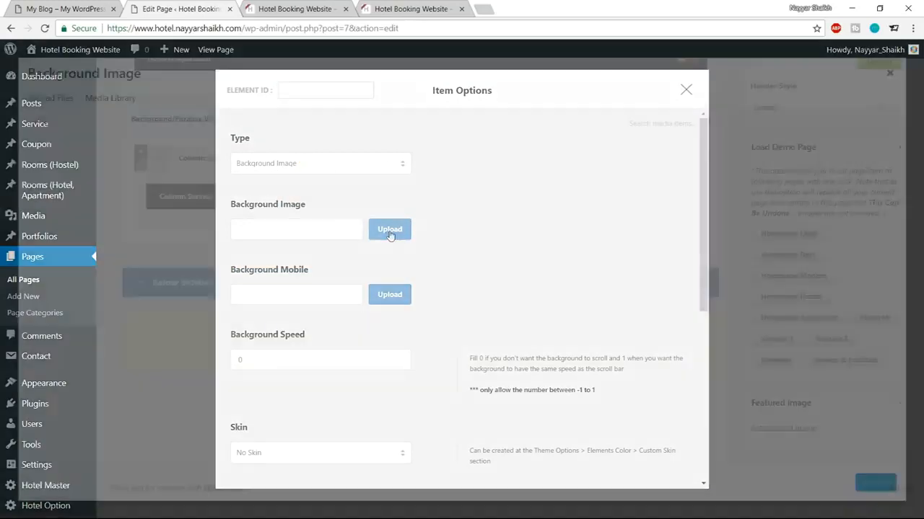
pyautogui.click(51, 99)
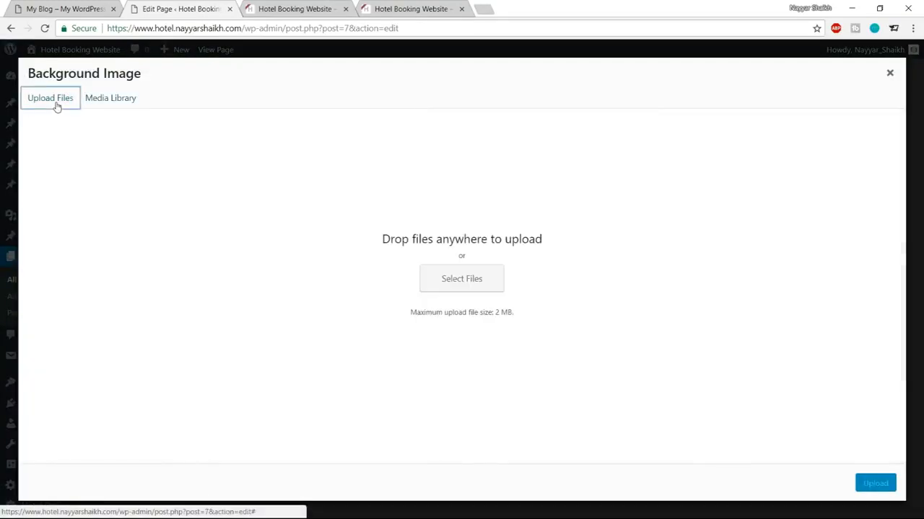
pyautogui.click(454, 278)
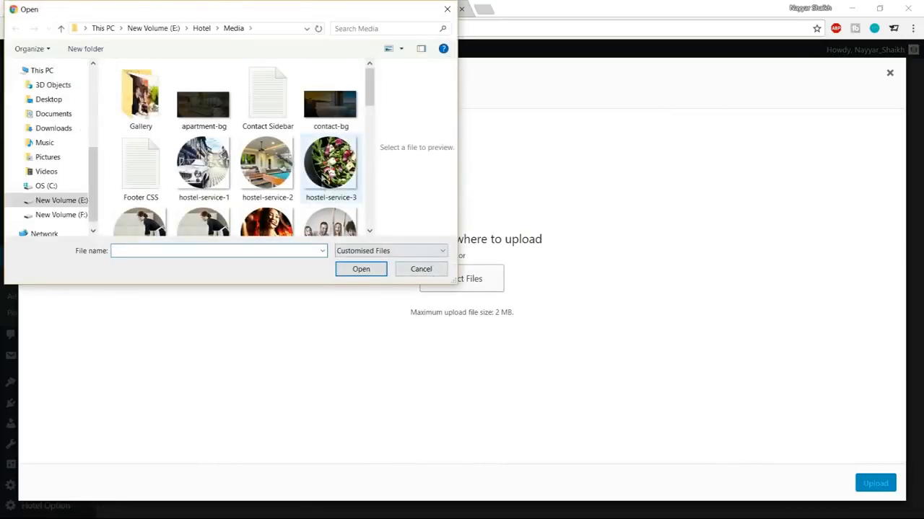
pyautogui.scroll(-3, 323, 198)
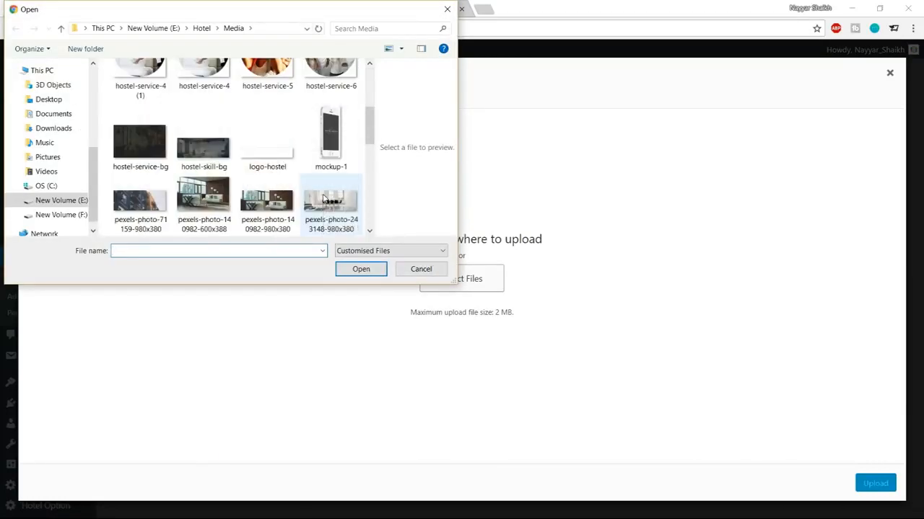
pyautogui.scroll(-10, 323, 198)
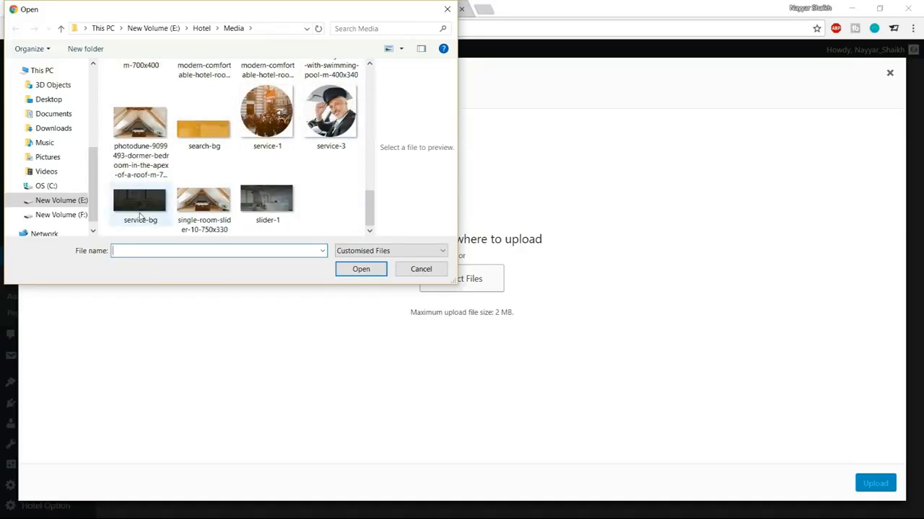
pyautogui.click(140, 216)
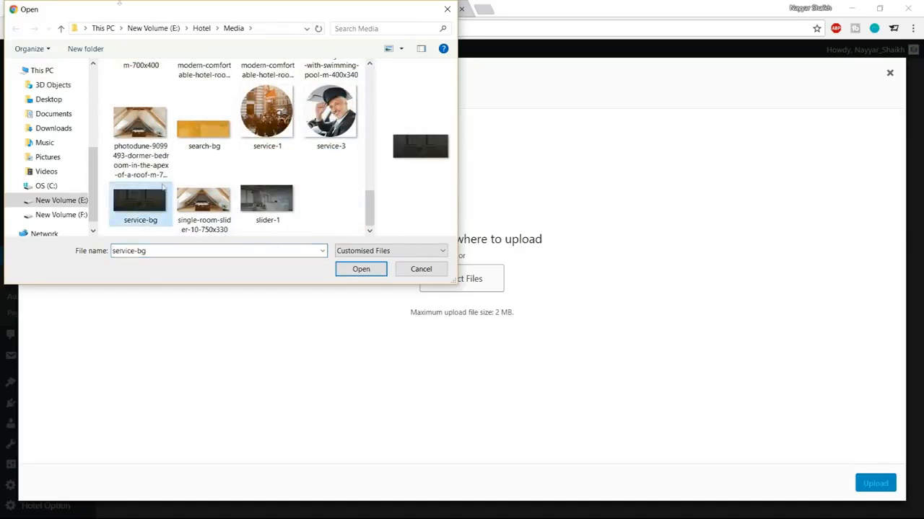
pyautogui.scroll(2, 274, 188)
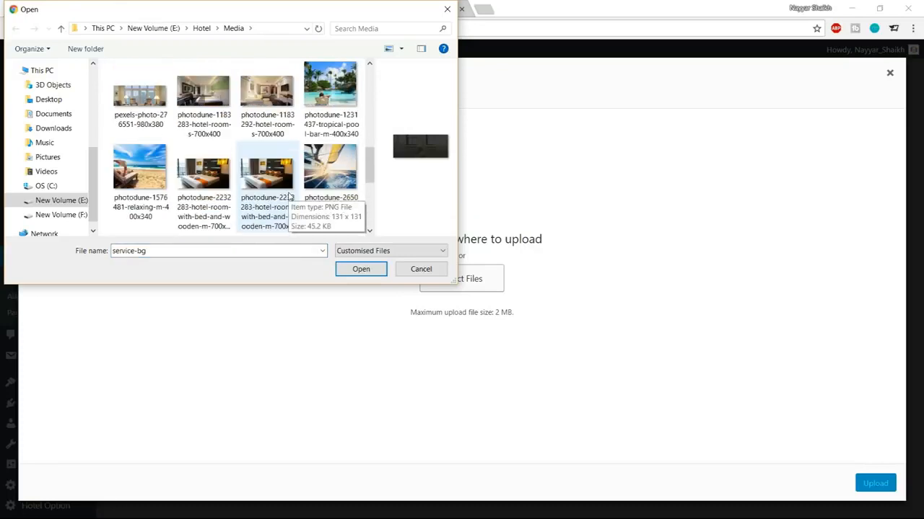
pyautogui.scroll(-2, 296, 205)
pyautogui.click(363, 275)
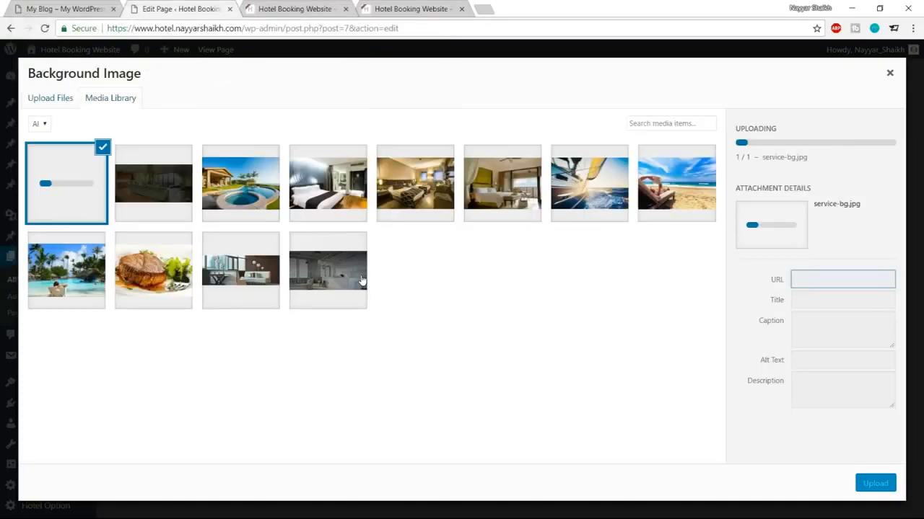
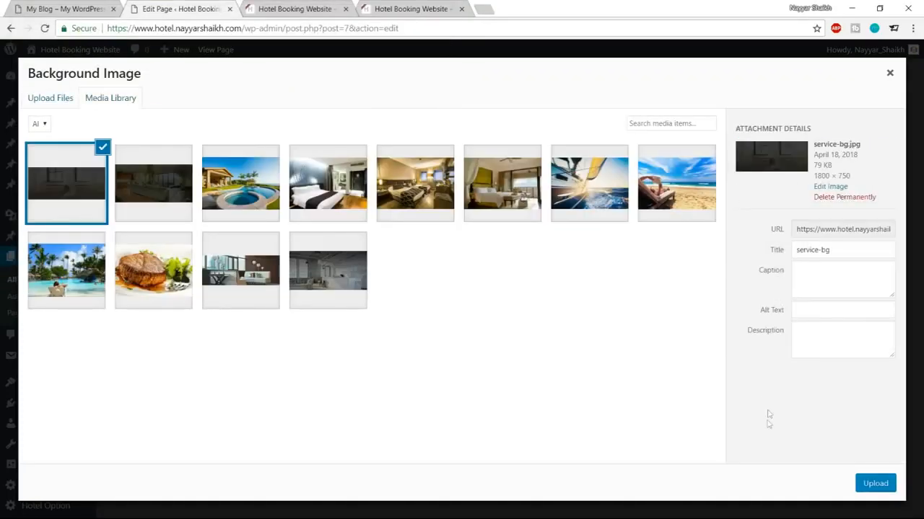
# Step: Upload hostel-service-bg and apply it as the parallax wrapper's background image
pyautogui.click(874, 484)
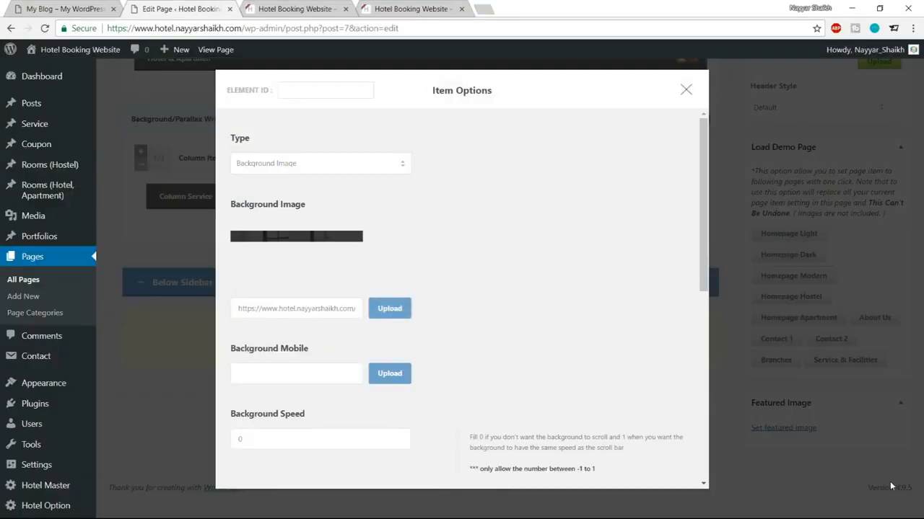
pyautogui.click(388, 310)
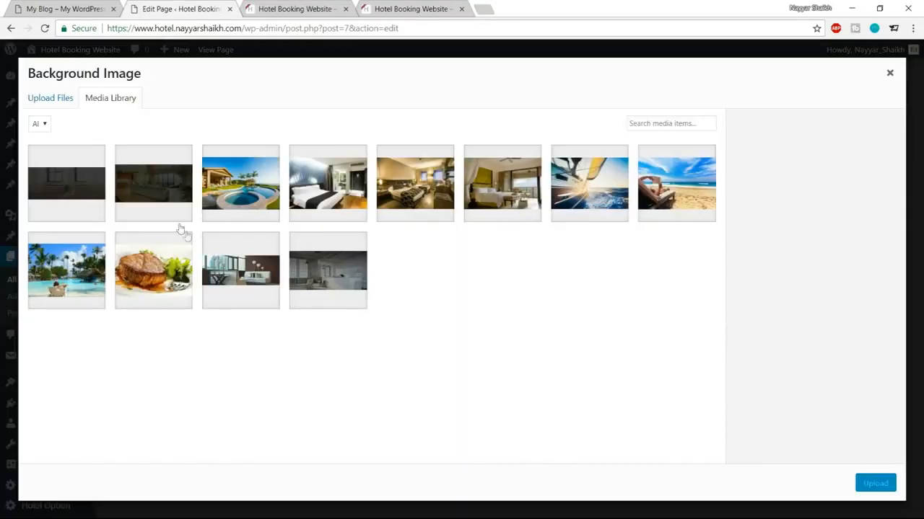
pyautogui.click(58, 98)
pyautogui.click(440, 291)
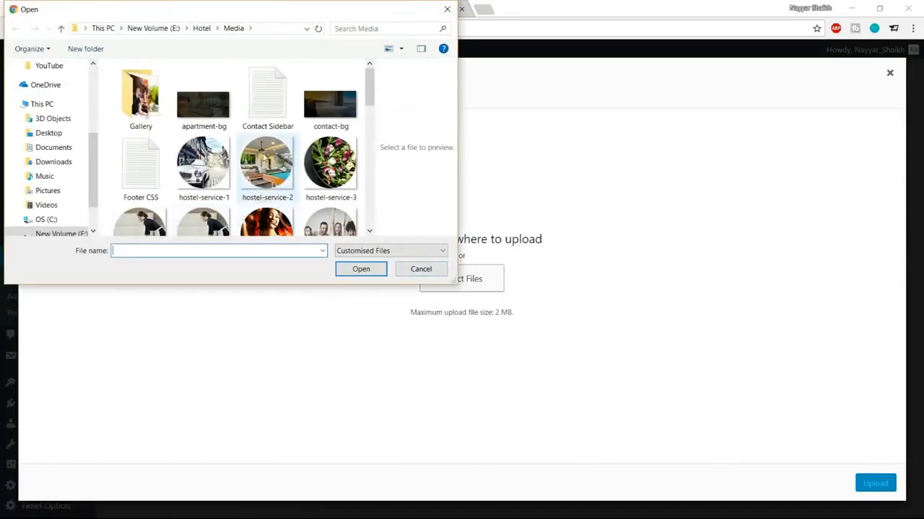
pyautogui.scroll(-3, 212, 134)
pyautogui.click(139, 128)
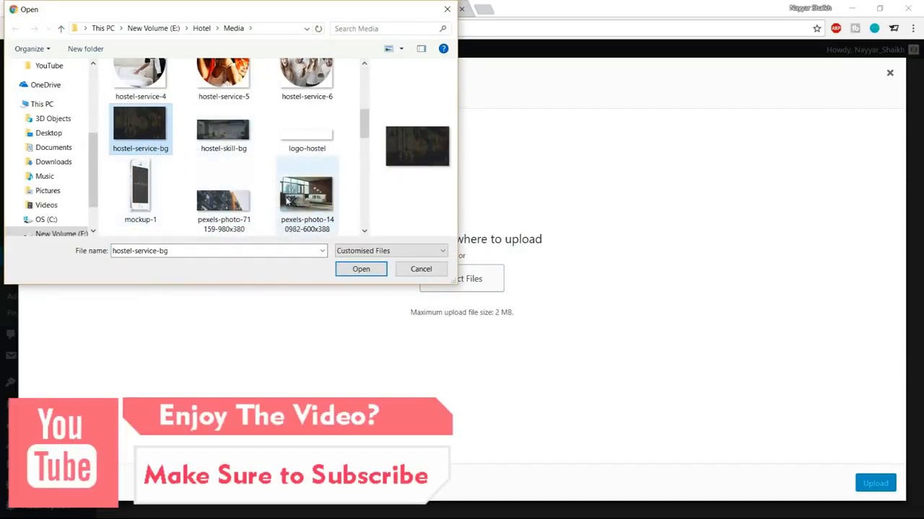
pyautogui.doubleClick(158, 144)
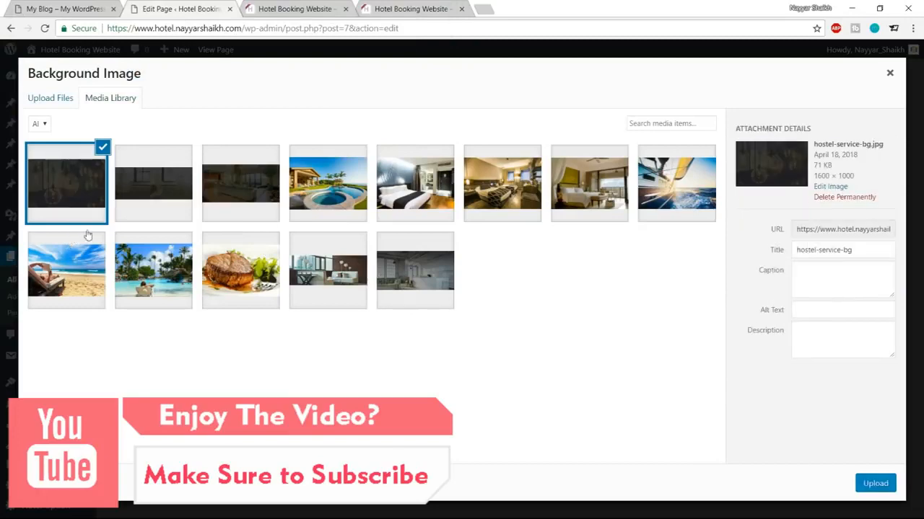
pyautogui.click(875, 483)
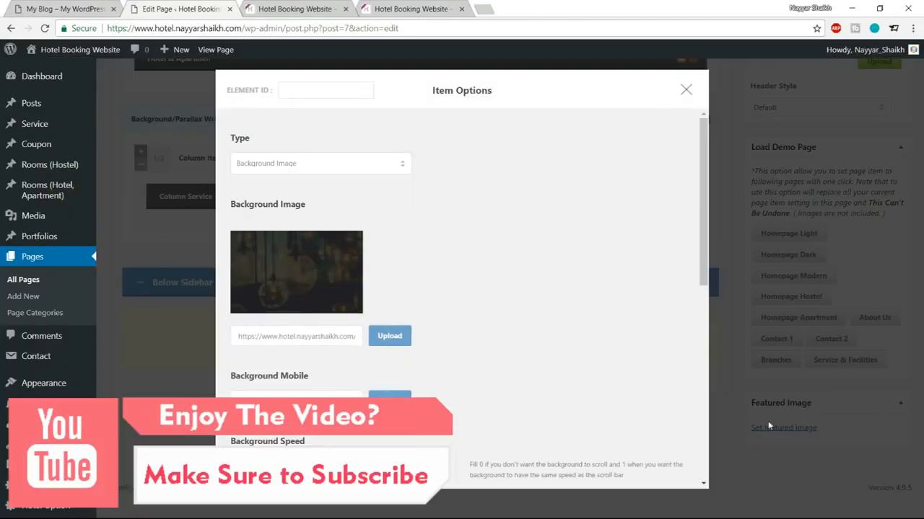
# Step: Set the wrapper's Padding Top to 95px and save the item options
pyautogui.scroll(-1, 578, 367)
pyautogui.scroll(-4, 578, 366)
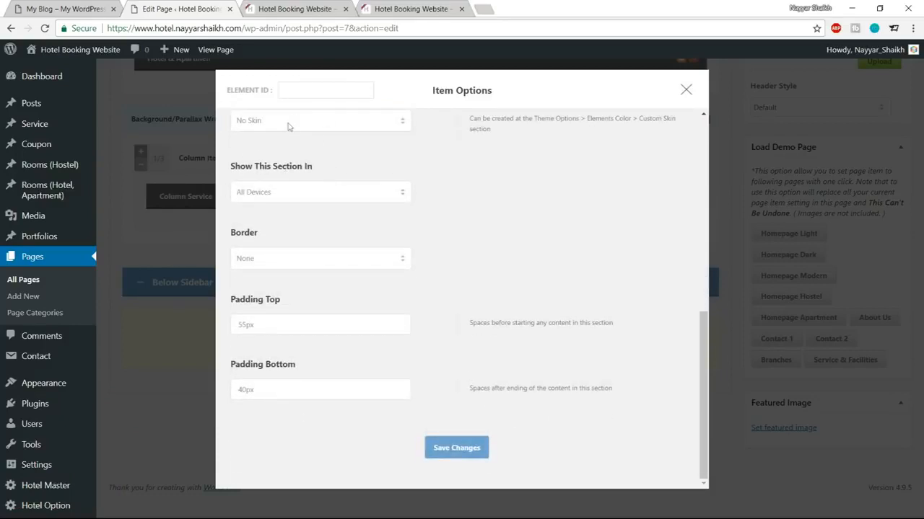
pyautogui.moveTo(245, 328); pyautogui.dragTo(230, 323)
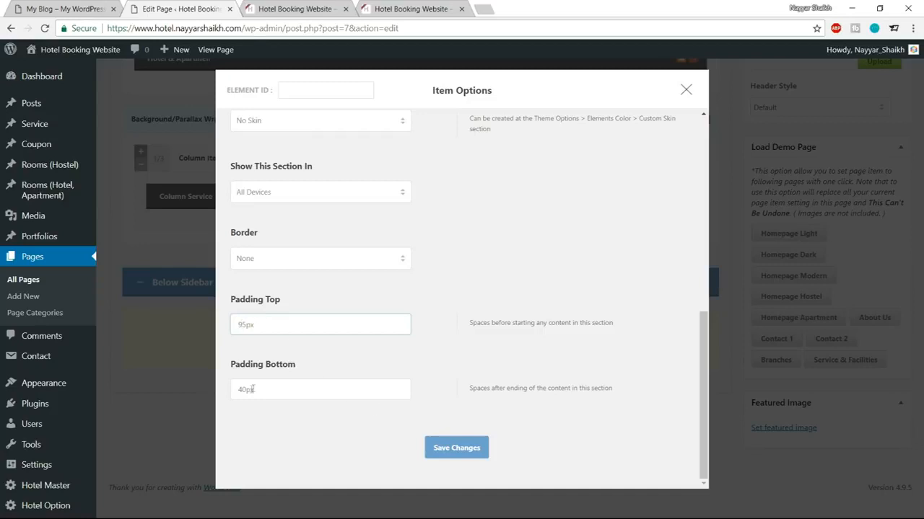
pyautogui.click(464, 448)
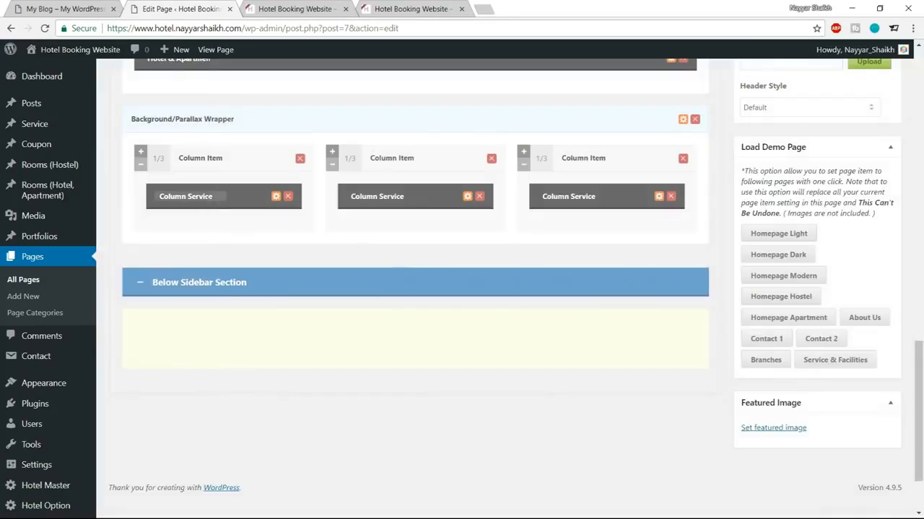
# Step: Set the first Column Service item's Media Type to Image
pyautogui.click(276, 197)
pyautogui.click(290, 164)
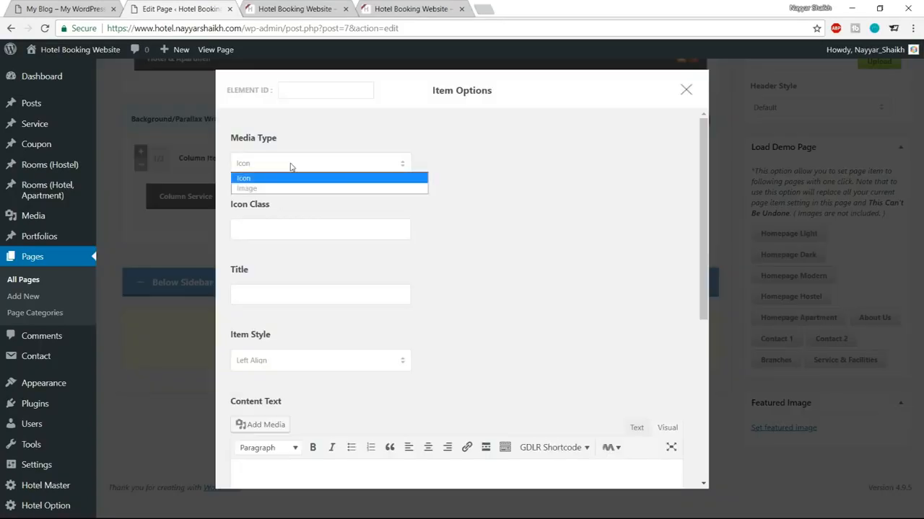
pyautogui.click(288, 187)
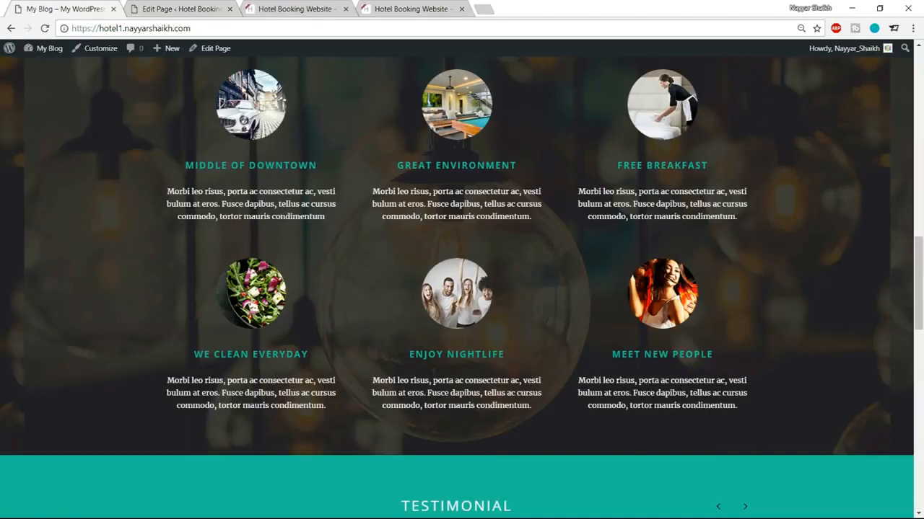
pyautogui.scroll(1, 309, 180)
pyautogui.click(150, 7)
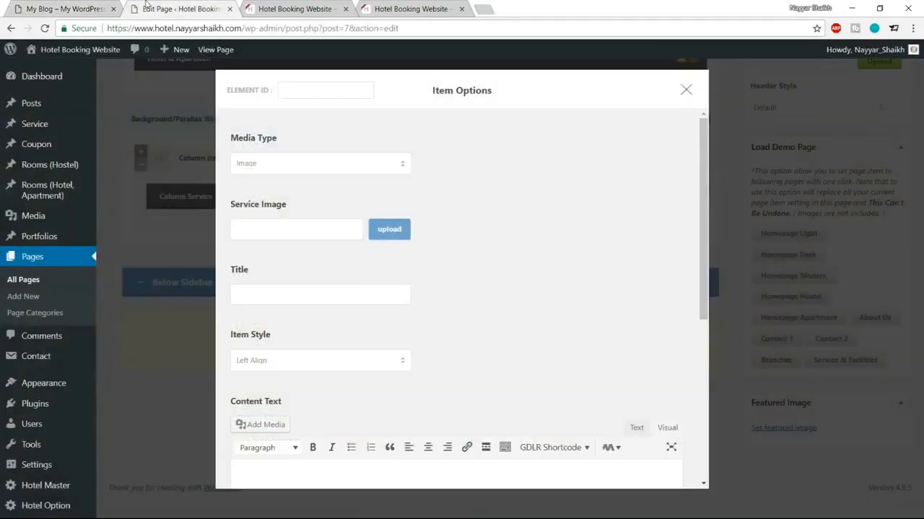
# Step: Upload hostel-service-1, -2 and -3 and apply one as the service item's image
pyautogui.click(374, 234)
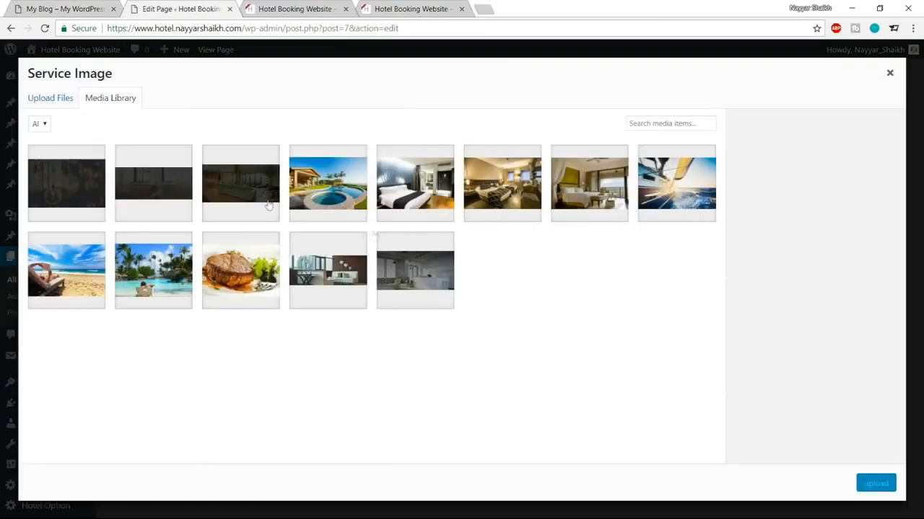
pyautogui.click(63, 99)
pyautogui.click(473, 288)
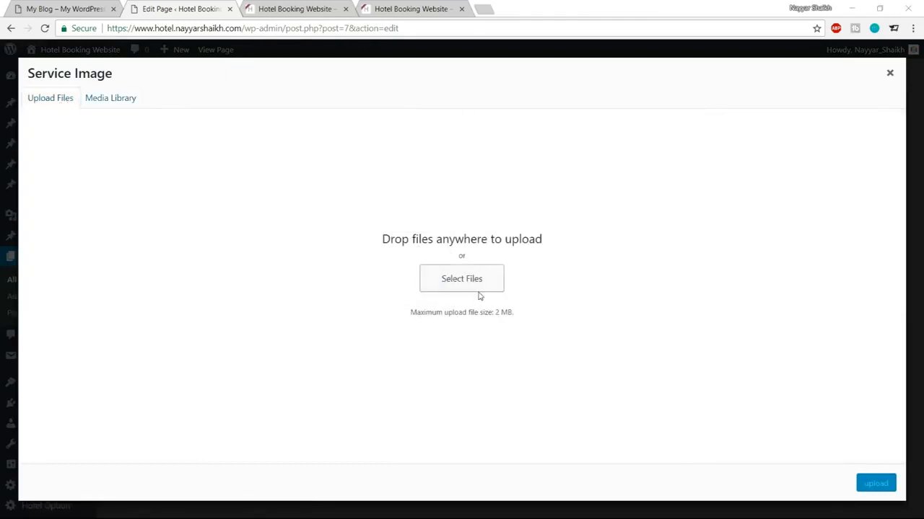
pyautogui.click(306, 164)
pyautogui.scroll(-1, 217, 166)
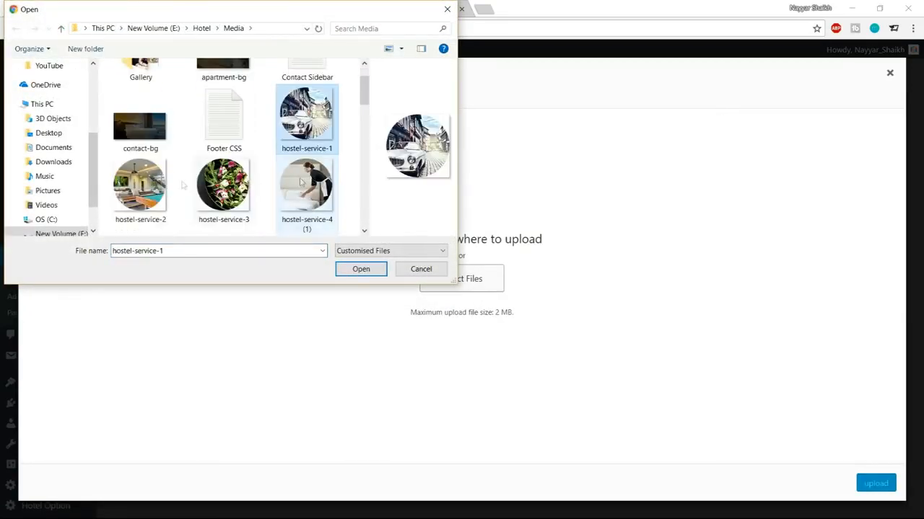
pyautogui.keyDown('ctrl'); pyautogui.click(157, 186); pyautogui.keyUp('ctrl')
pyautogui.keyDown('ctrl'); pyautogui.click(224, 184); pyautogui.keyUp('ctrl')
pyautogui.click(357, 269)
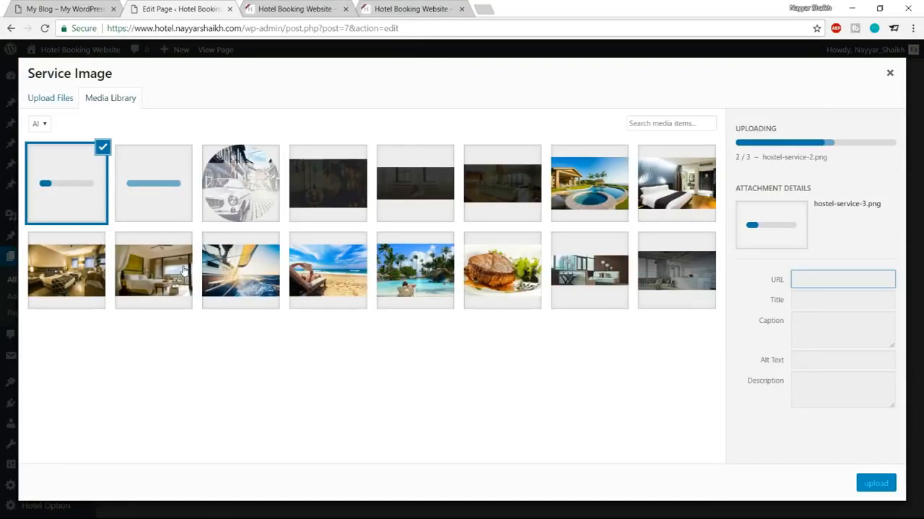
pyautogui.click(231, 206)
pyautogui.click(865, 485)
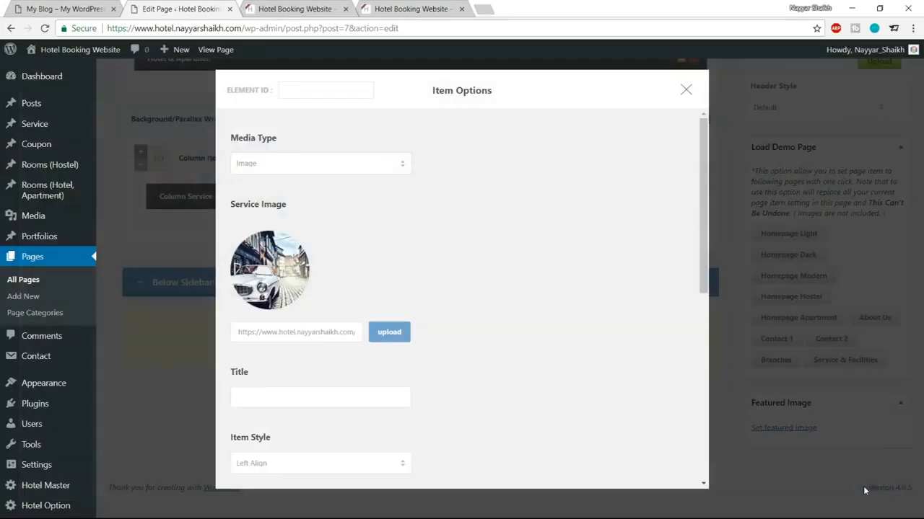
# Step: Copy 'MIDDLE OF DOWNTOWN' from the live site and paste it as the item's title
pyautogui.scroll(-1, 543, 283)
pyautogui.click(320, 332)
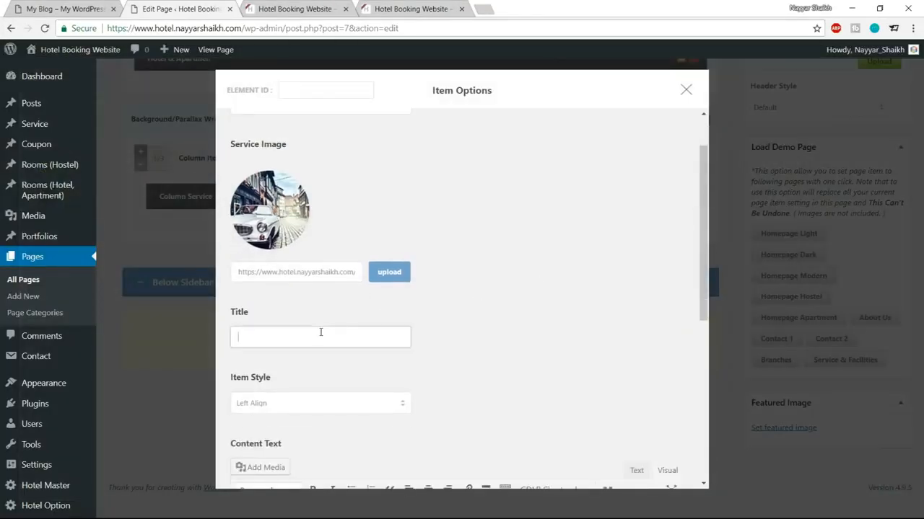
pyautogui.click(44, 9)
pyautogui.moveTo(186, 225); pyautogui.dragTo(326, 222)
pyautogui.hotkey('ctrl', 'c')
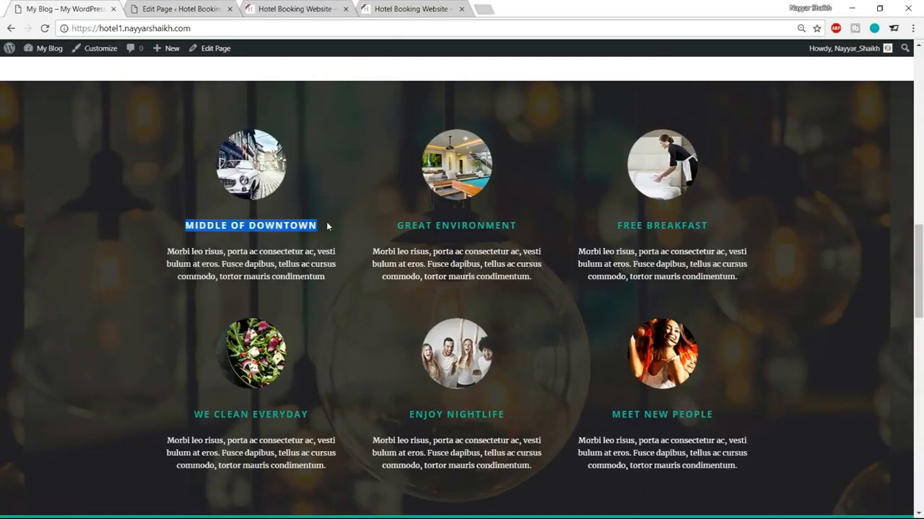
pyautogui.click(166, 7)
pyautogui.click(298, 334)
pyautogui.hotkey('ctrl', 'v')
# Step: Choose the centred round-thumbnail style for the service item
pyautogui.scroll(-1, 511, 320)
pyautogui.scroll(-1, 361, 317)
pyautogui.click(318, 290)
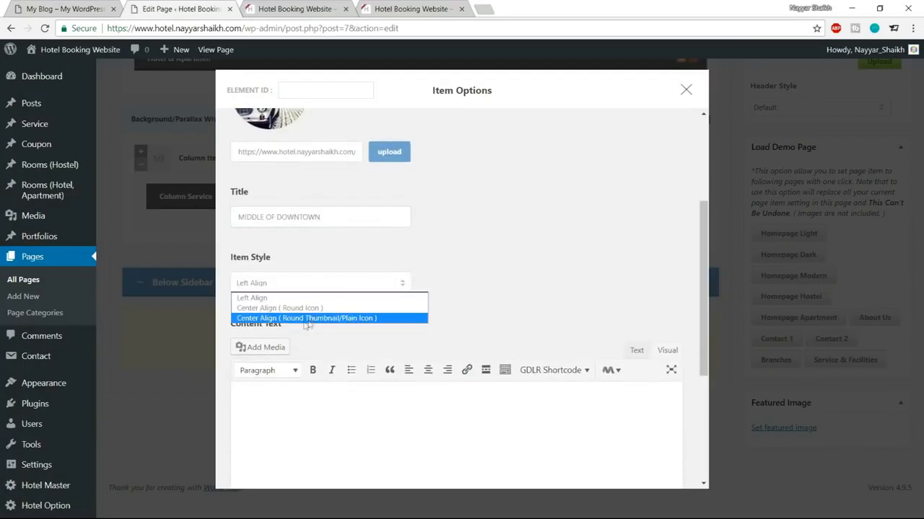
pyautogui.click(321, 318)
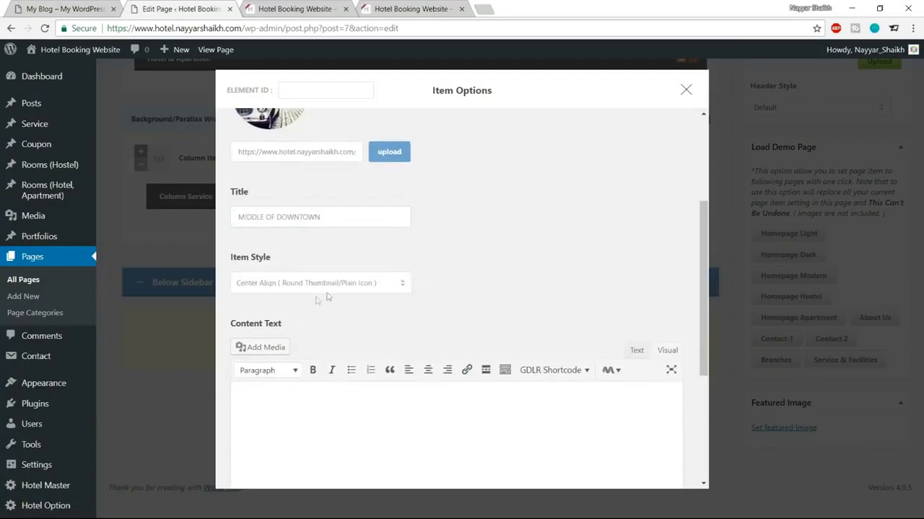
# Step: Paste the first column's Morbi description paragraph into the content box in text mode
pyautogui.scroll(-2, 455, 305)
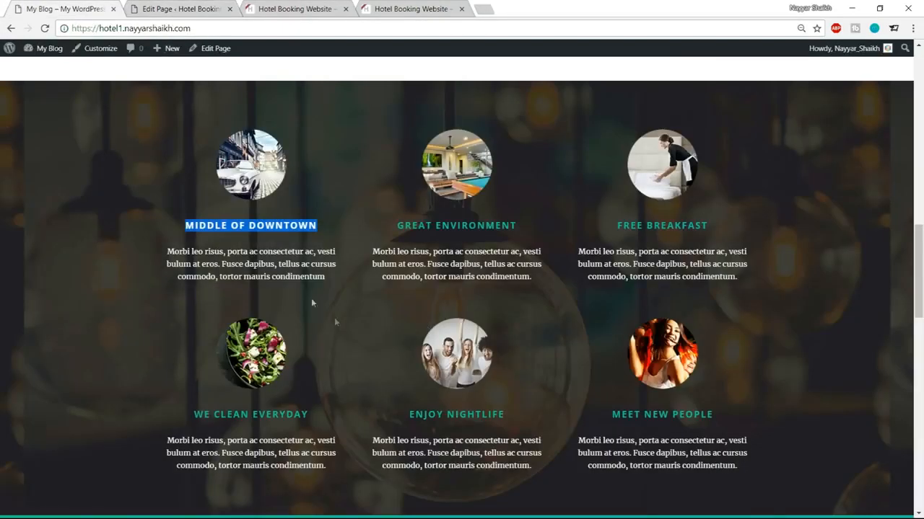
pyautogui.moveTo(171, 251); pyautogui.dragTo(323, 277)
pyautogui.hotkey('ctrl', 'c')
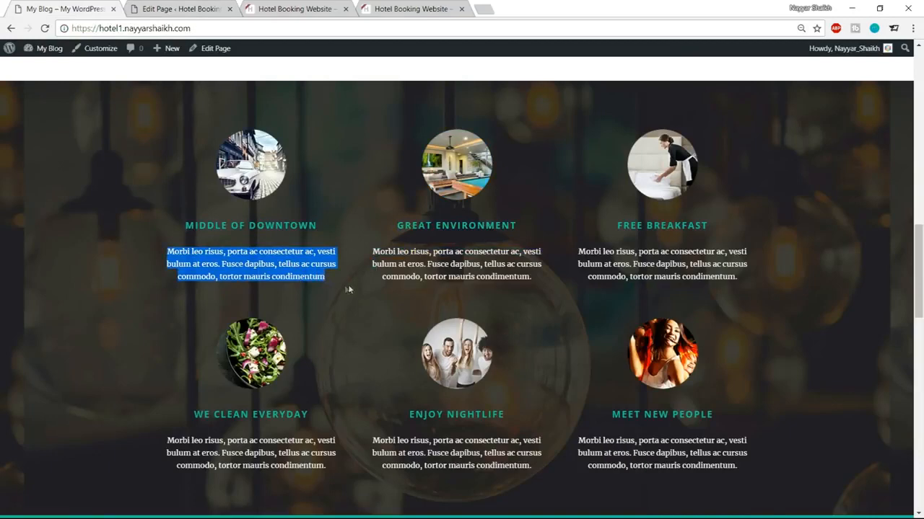
pyautogui.click(179, 8)
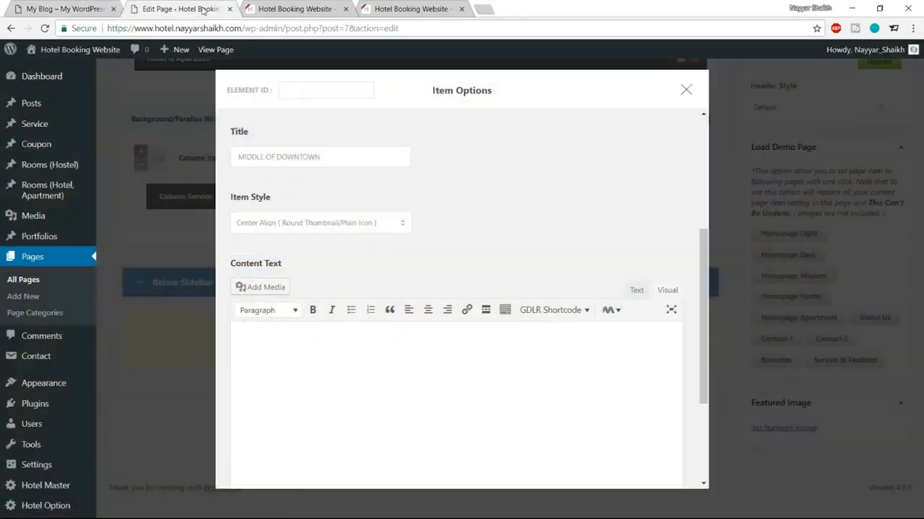
pyautogui.click(637, 291)
pyautogui.click(515, 375)
pyautogui.hotkey('ctrl', 'v')
# Step: Enter 0 in the Margin Bottom field and save the service item
pyautogui.scroll(-3, 525, 340)
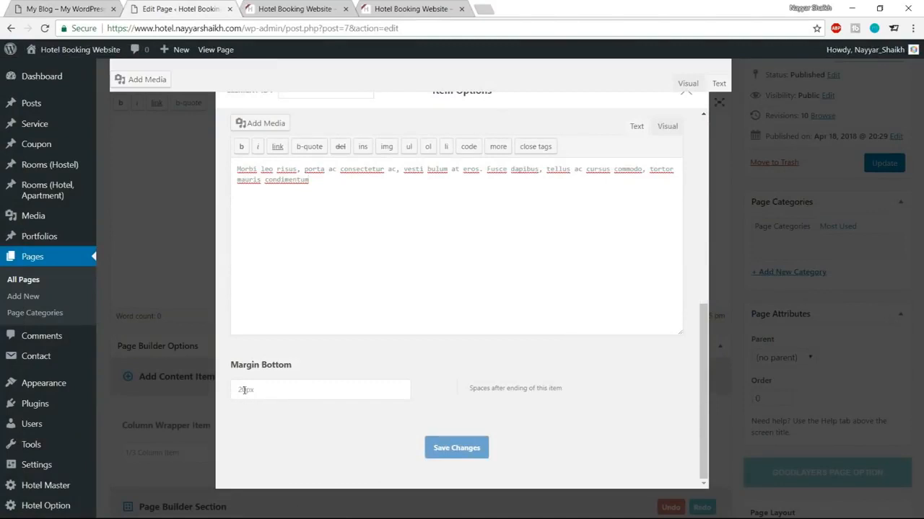
pyautogui.moveTo(246, 389); pyautogui.dragTo(220, 390)
pyautogui.write('0')
pyautogui.click(446, 452)
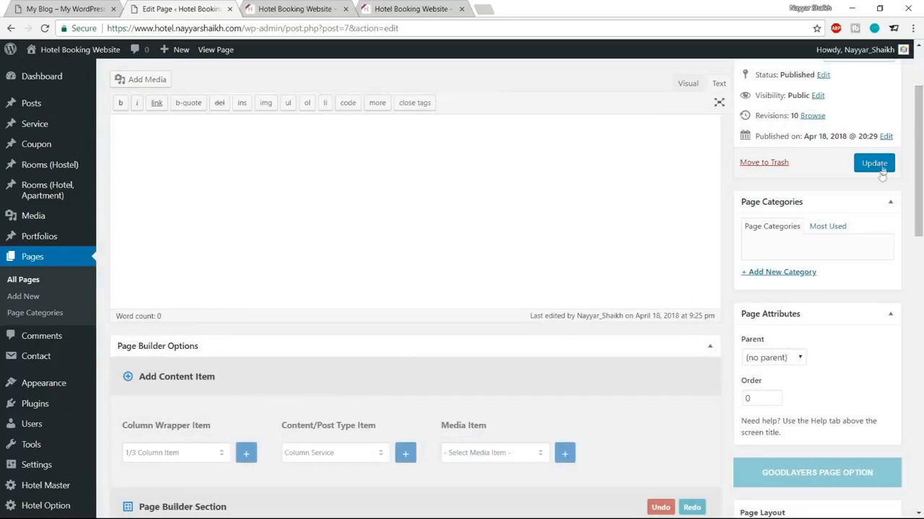
# Step: Update the Home page, check the new service column on the live site, then return
pyautogui.click(874, 163)
pyautogui.click(309, 7)
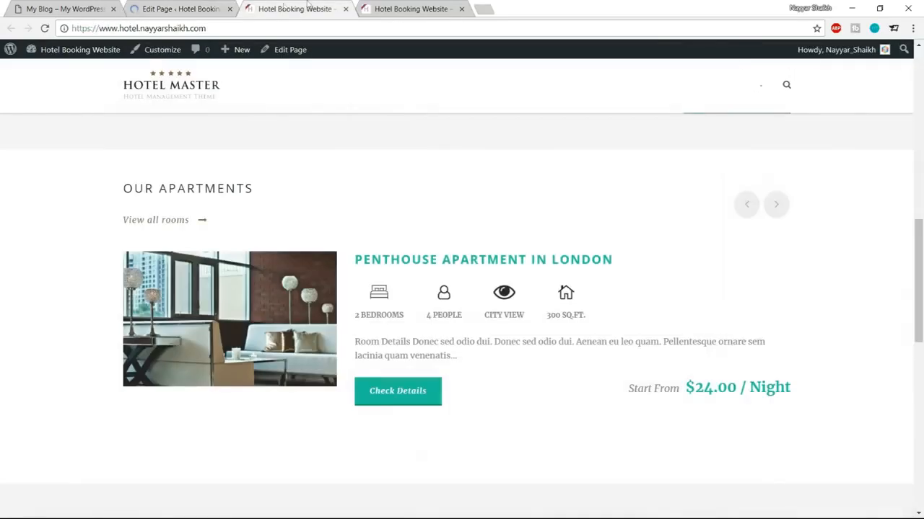
pyautogui.click(44, 28)
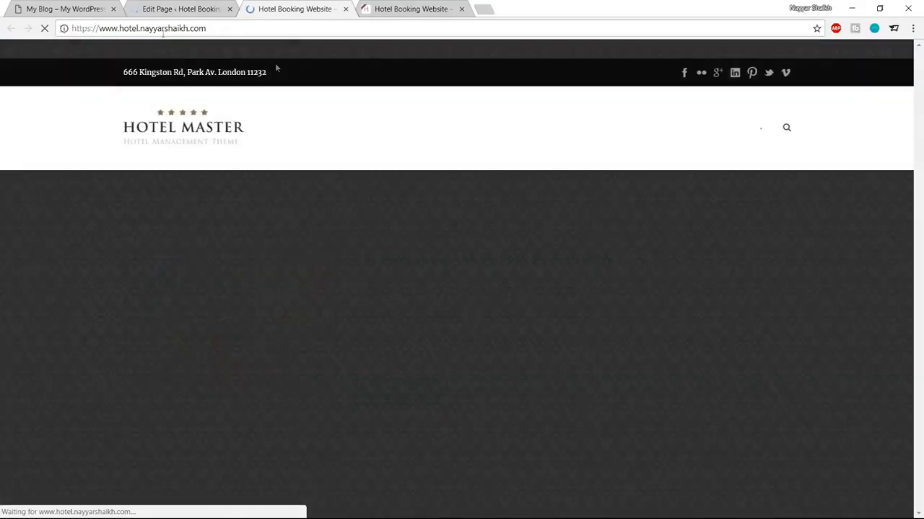
pyautogui.scroll(-5, 394, 128)
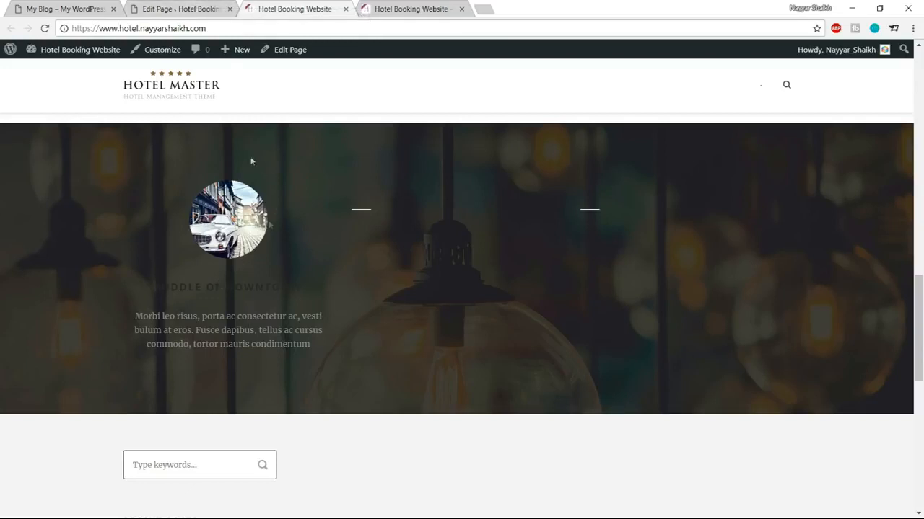
pyautogui.click(186, 7)
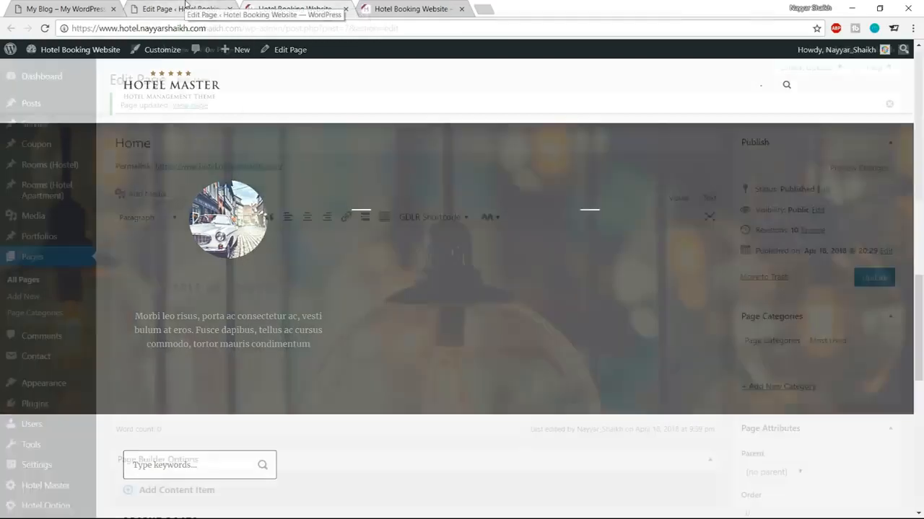
# Step: In the theme's Custom Skin settings, add a new skin named Services
pyautogui.middleClick(27, 489)
pyautogui.click(295, 7)
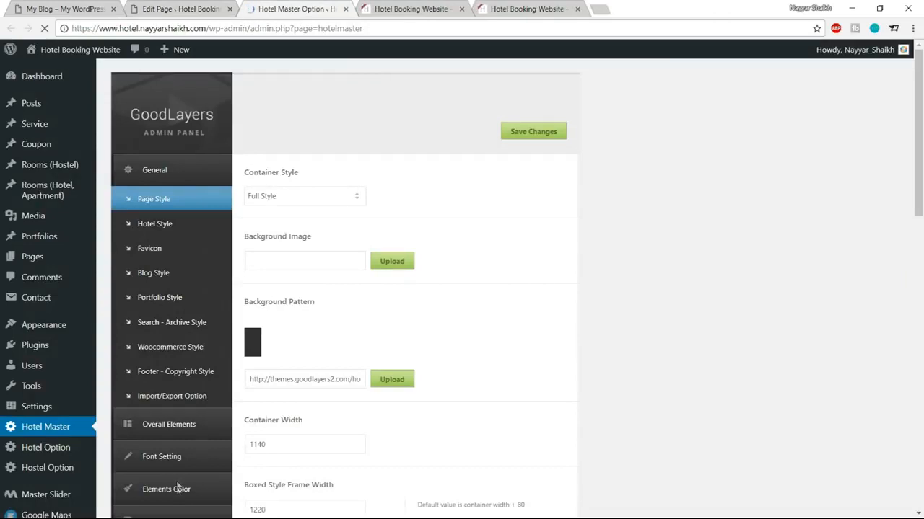
pyautogui.scroll(-1, 181, 483)
pyautogui.click(164, 430)
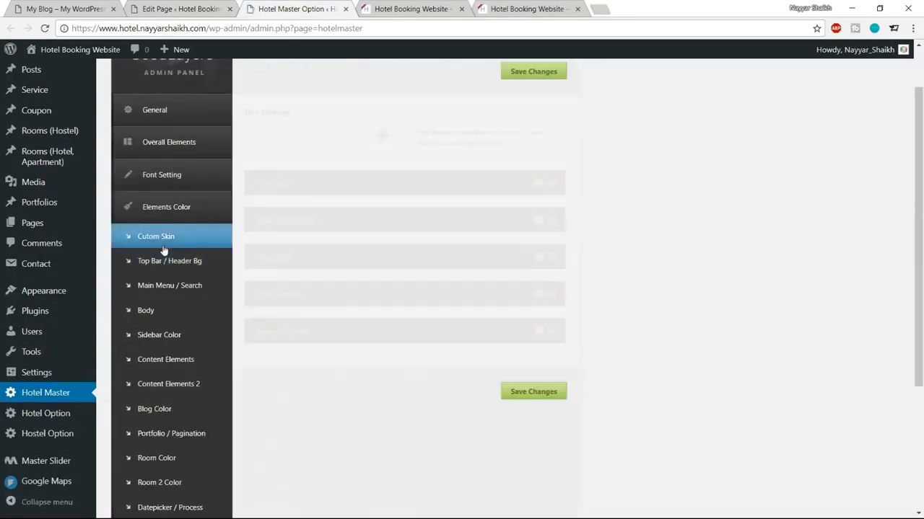
pyautogui.click(322, 198)
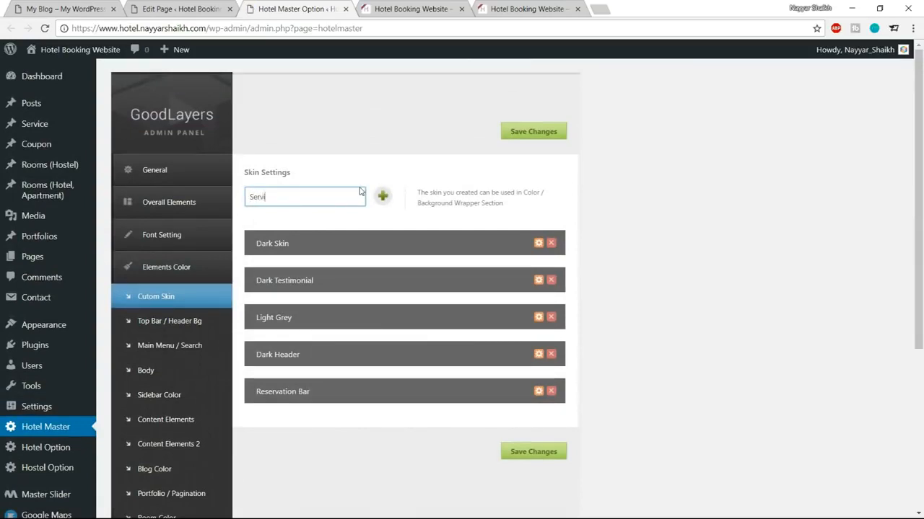
pyautogui.write('Services')
pyautogui.click(382, 196)
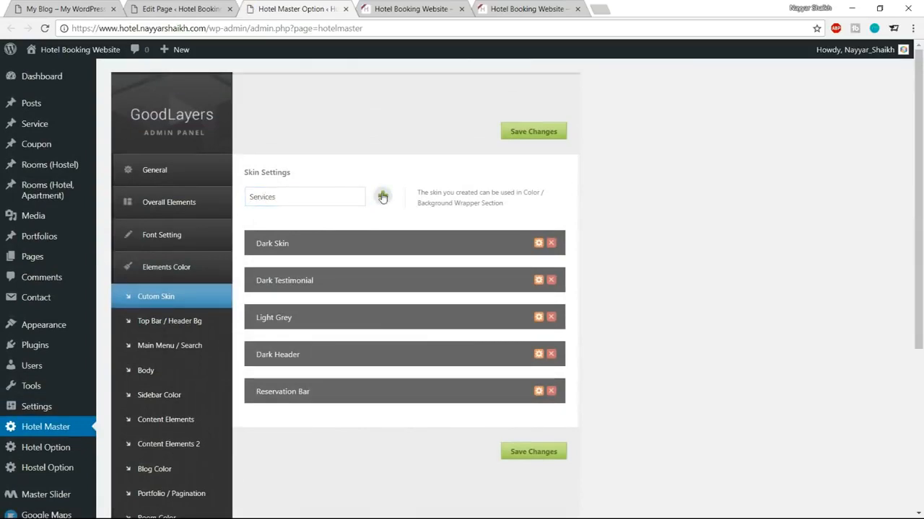
# Step: Set the Services skin's Title Color to #1abc9c
pyautogui.scroll(-3, 507, 295)
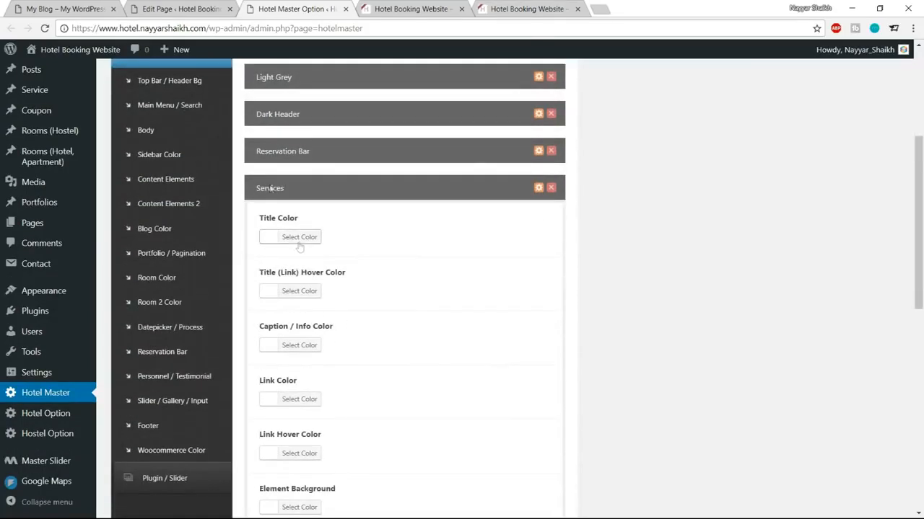
pyautogui.click(444, 9)
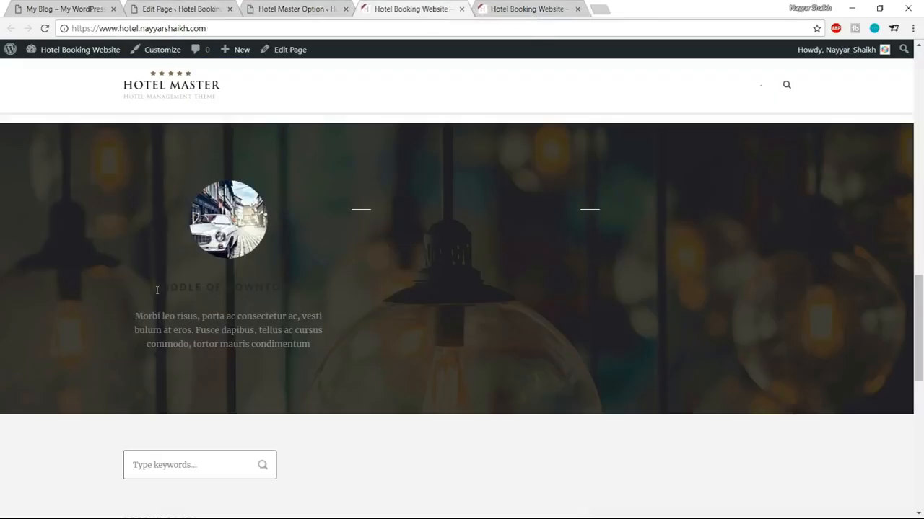
pyautogui.click(288, 7)
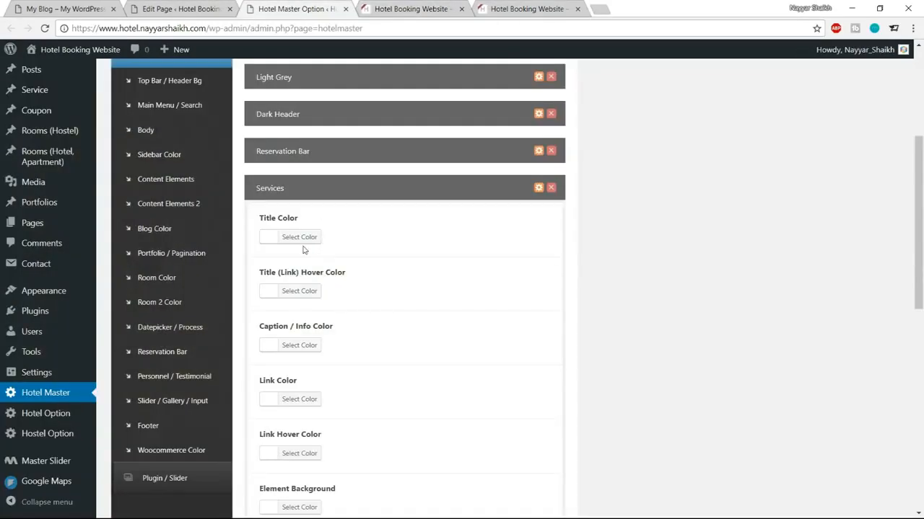
pyautogui.click(304, 241)
pyautogui.click(346, 236)
pyautogui.hotkey('ctrl', 'a')
pyautogui.hotkey('ctrl', 'v')
pyautogui.hotkey('ctrl', 'a')
pyautogui.write('#1abc9c')
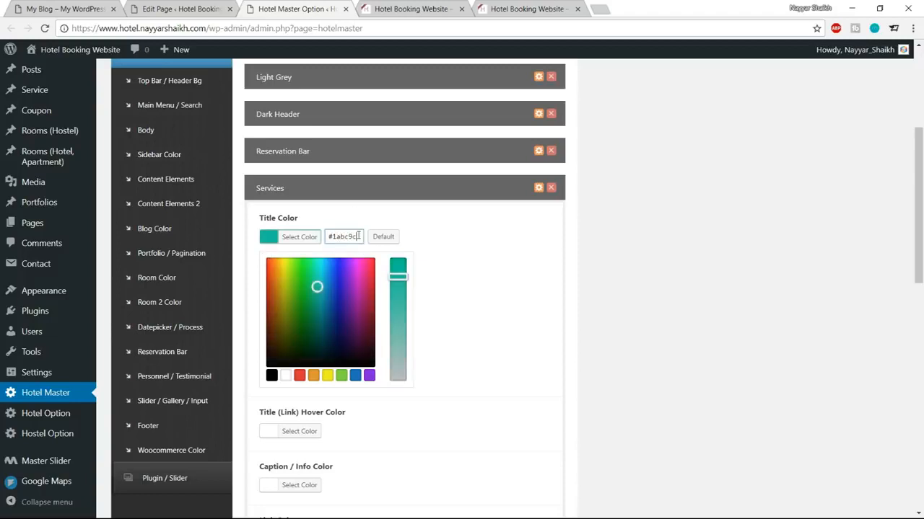
pyautogui.click(309, 239)
# Step: Save the theme options and reload the Home page editor
pyautogui.scroll(-3, 541, 290)
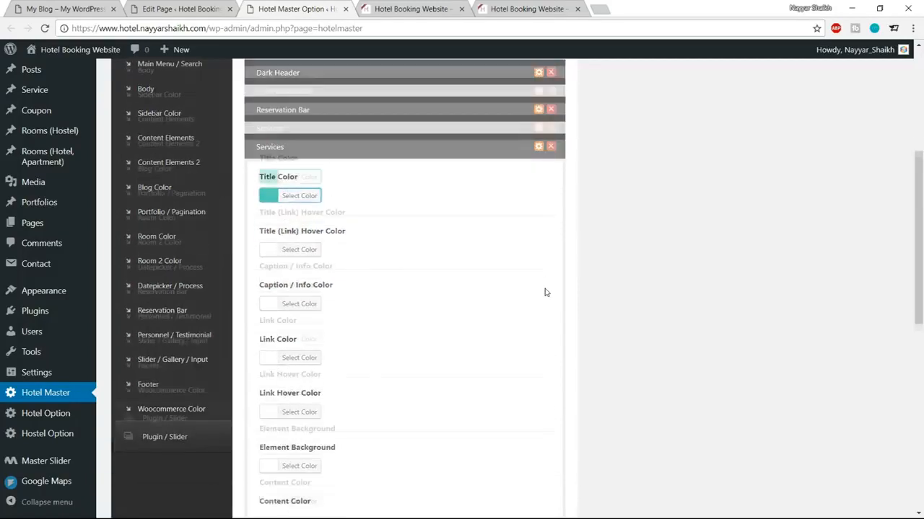
pyautogui.click(300, 321)
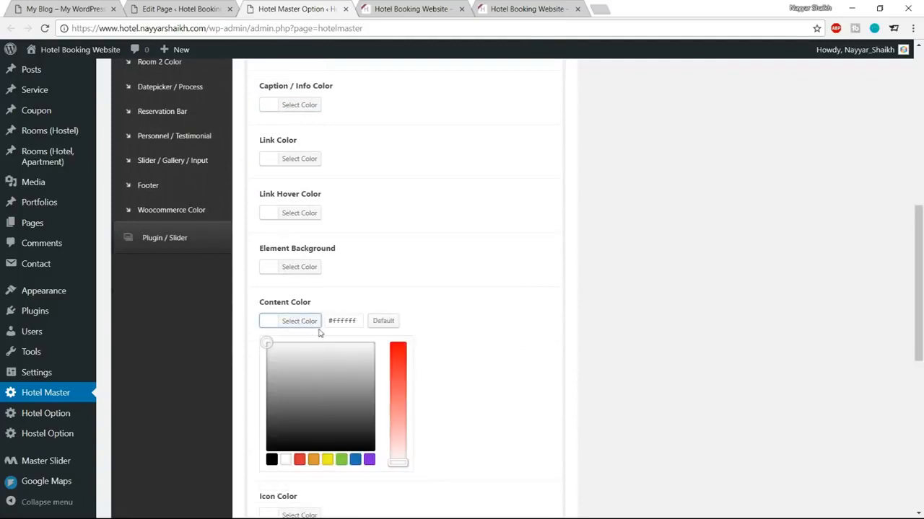
pyautogui.click(319, 329)
pyautogui.scroll(-4, 488, 377)
pyautogui.click(534, 458)
pyautogui.click(405, 9)
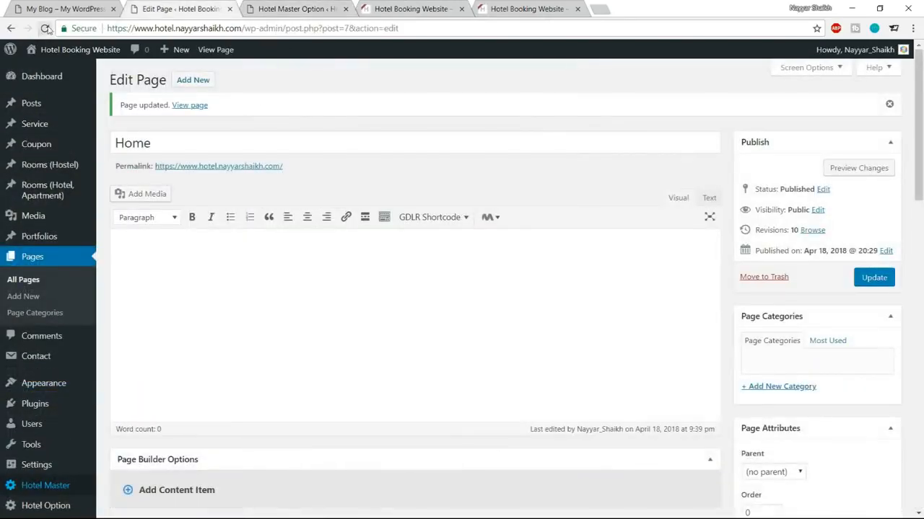
pyautogui.click(45, 28)
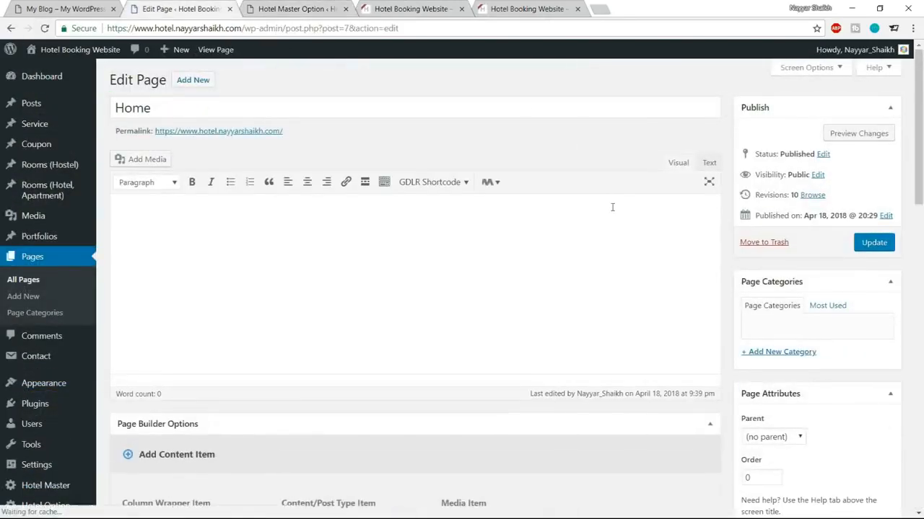
# Step: Set the parallax wrapper's Skin to Services, save it, and update the Home page
pyautogui.scroll(-15, 612, 207)
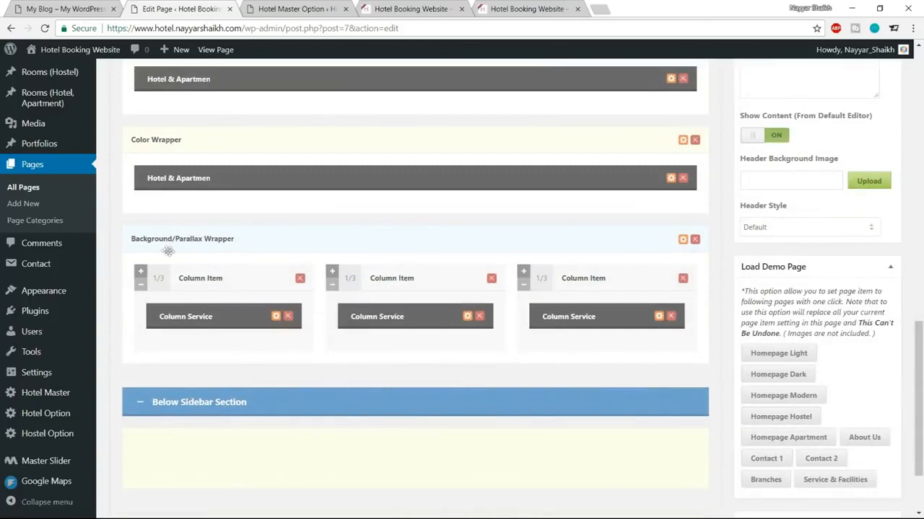
pyautogui.click(683, 240)
pyautogui.scroll(-3, 478, 231)
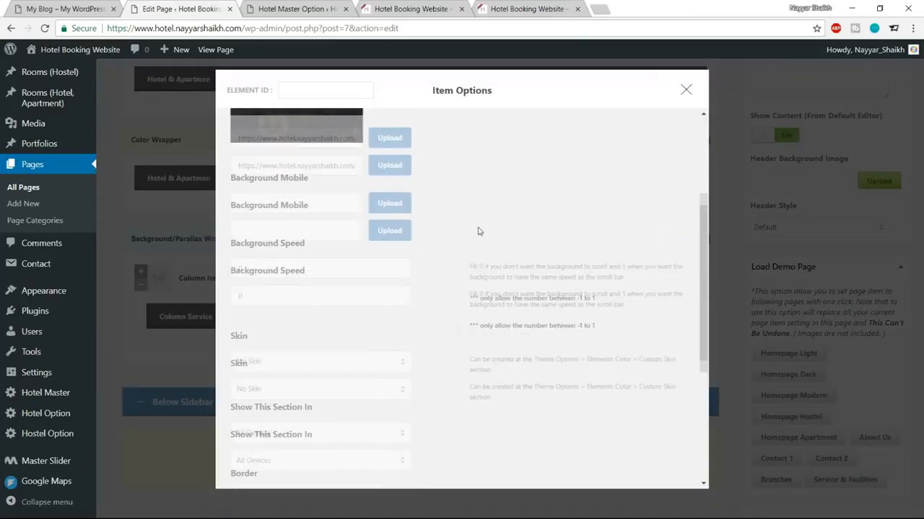
pyautogui.click(310, 267)
pyautogui.click(306, 324)
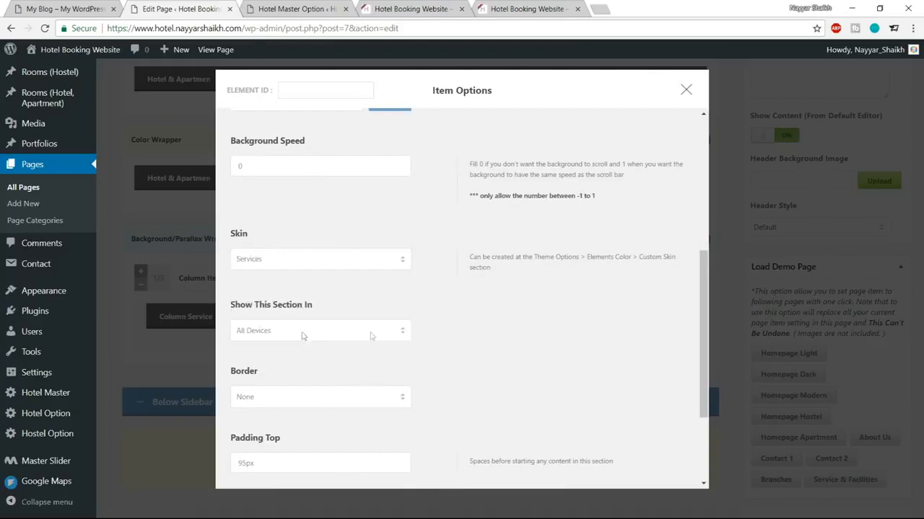
pyautogui.scroll(-5, 419, 336)
pyautogui.click(446, 392)
pyautogui.scroll(5, 512, 431)
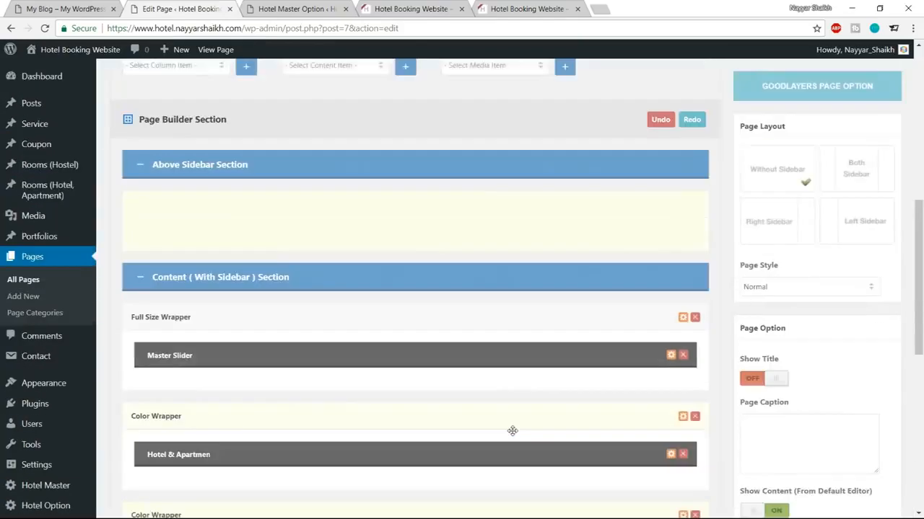
pyautogui.scroll(5, 512, 430)
pyautogui.click(873, 183)
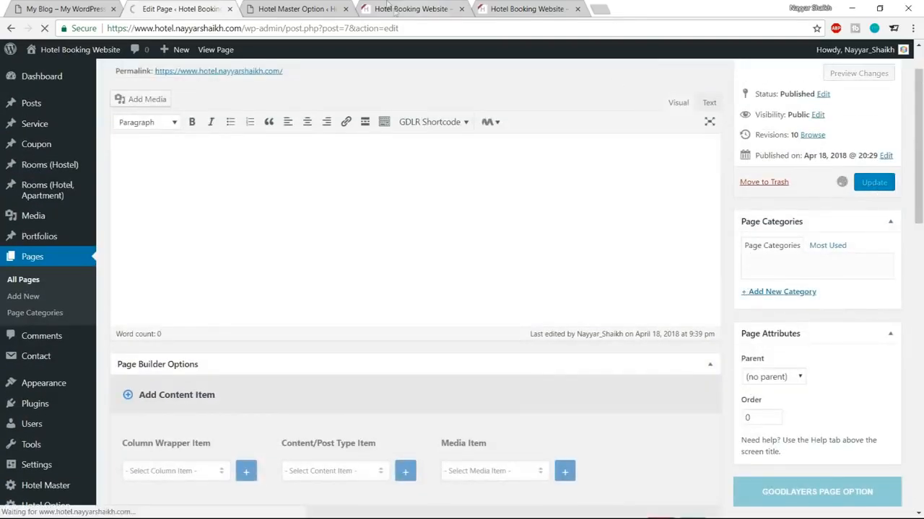
# Step: Reload the live homepage to check the teal service heading against the reference site
pyautogui.click(395, 10)
pyautogui.click(44, 28)
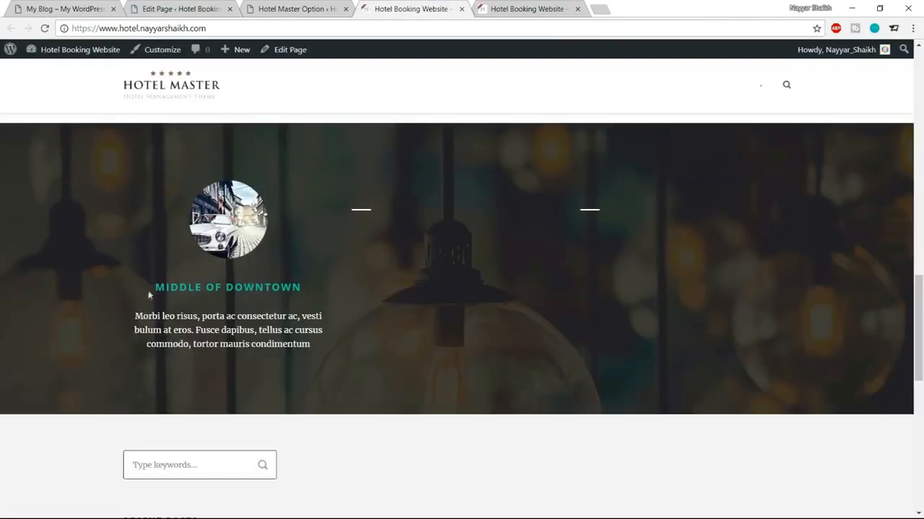
pyautogui.moveTo(152, 288); pyautogui.dragTo(347, 343)
pyautogui.click(341, 343)
pyautogui.click(108, 9)
pyautogui.scroll(-5, 462, 288)
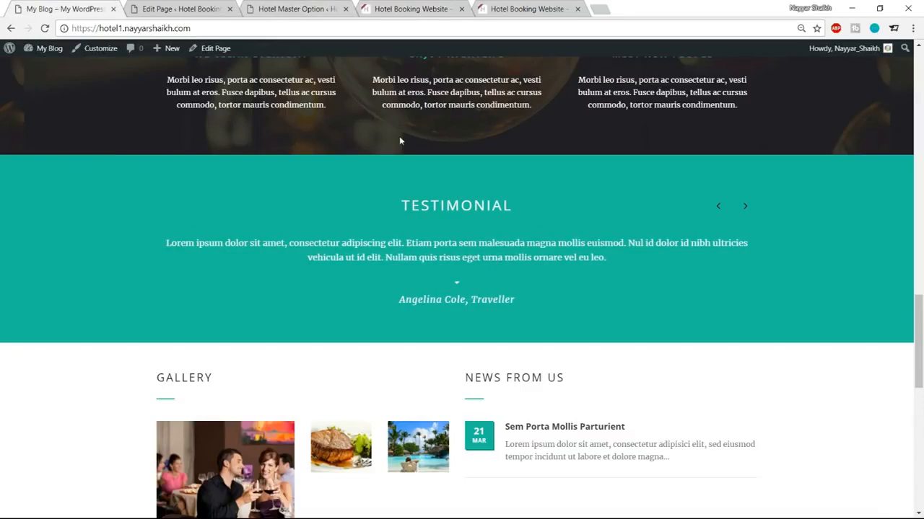
pyautogui.click(294, 8)
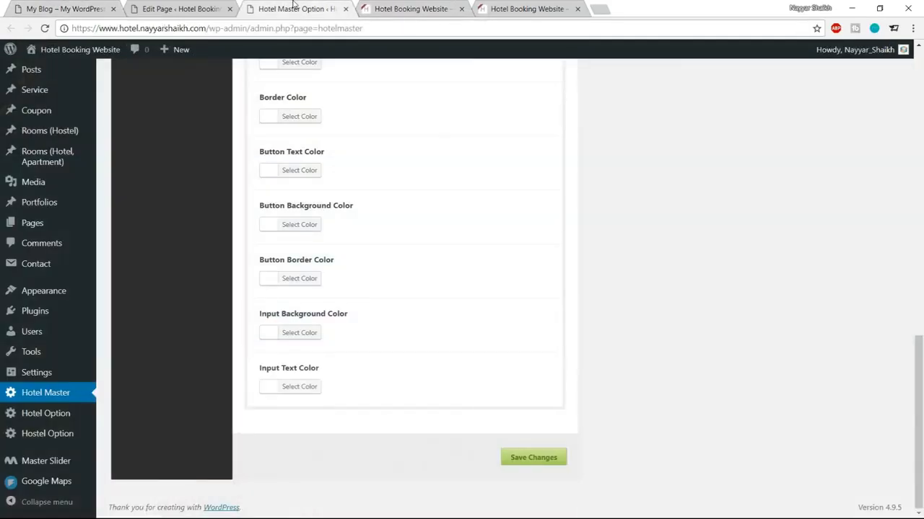
pyautogui.click(177, 7)
pyautogui.scroll(-3, 416, 259)
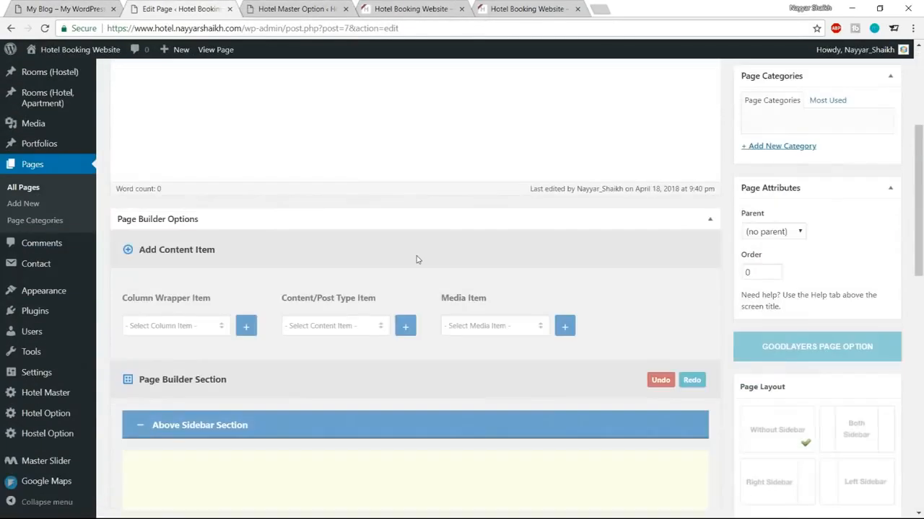
pyautogui.scroll(-3, 416, 259)
# Step: Add a Color Wrapper and a Testimonial item, and move the Testimonial into the wrapper
pyautogui.click(174, 145)
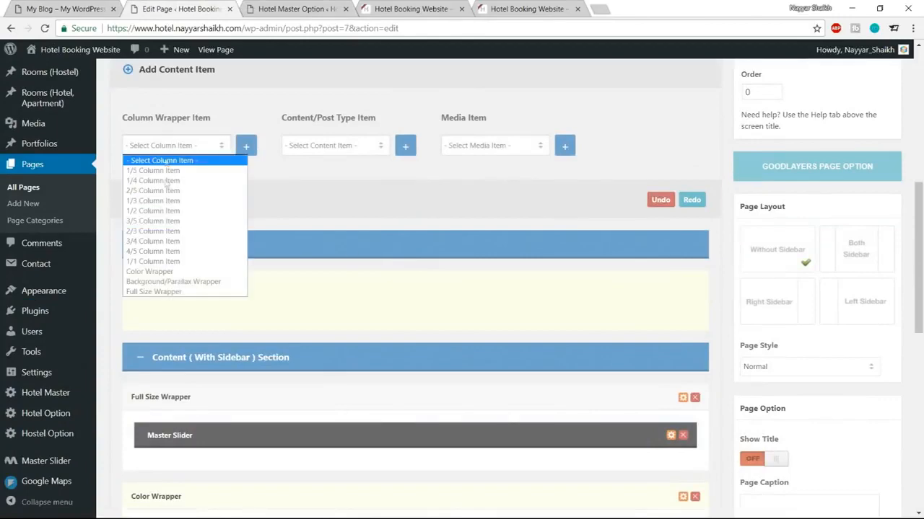
pyautogui.click(49, 7)
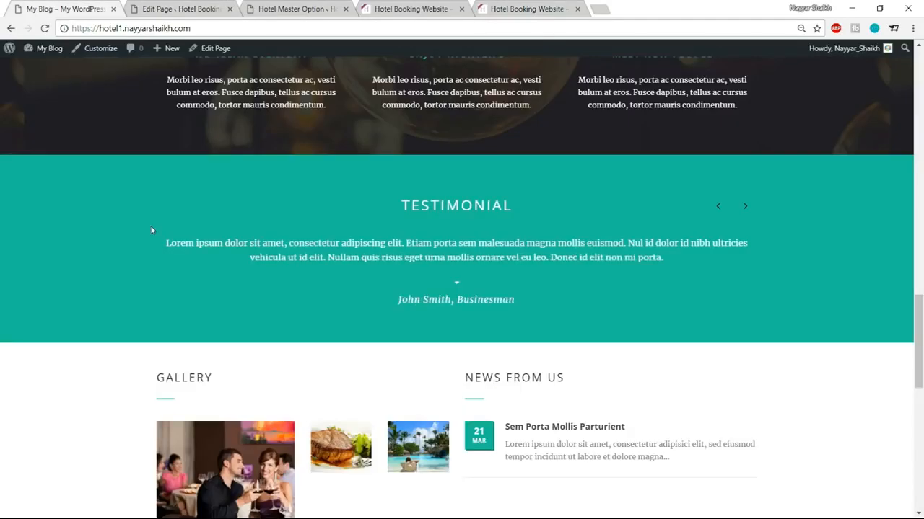
pyautogui.click(176, 7)
pyautogui.click(180, 145)
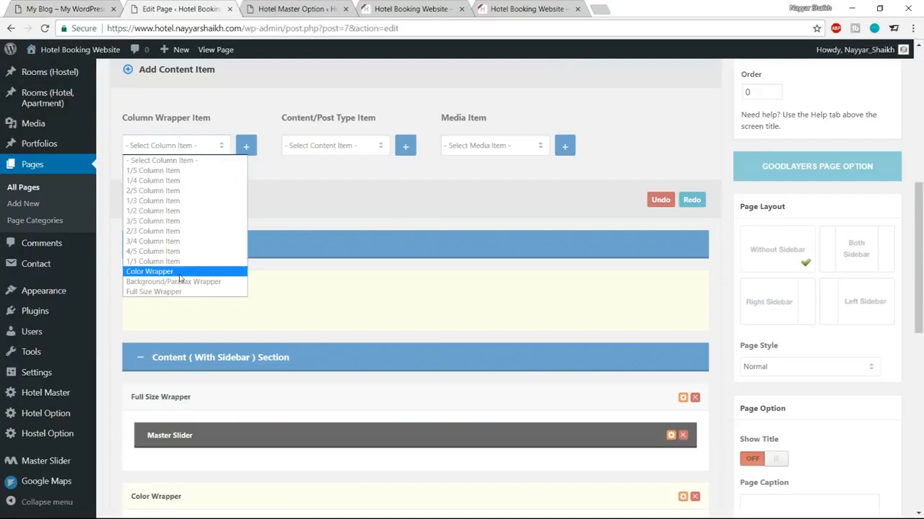
pyautogui.click(179, 274)
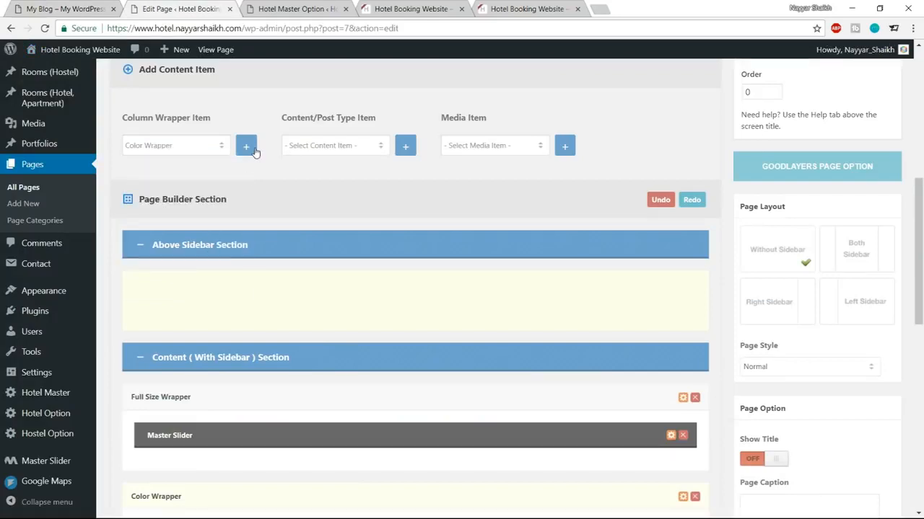
pyautogui.click(306, 146)
pyautogui.scroll(-3, 332, 307)
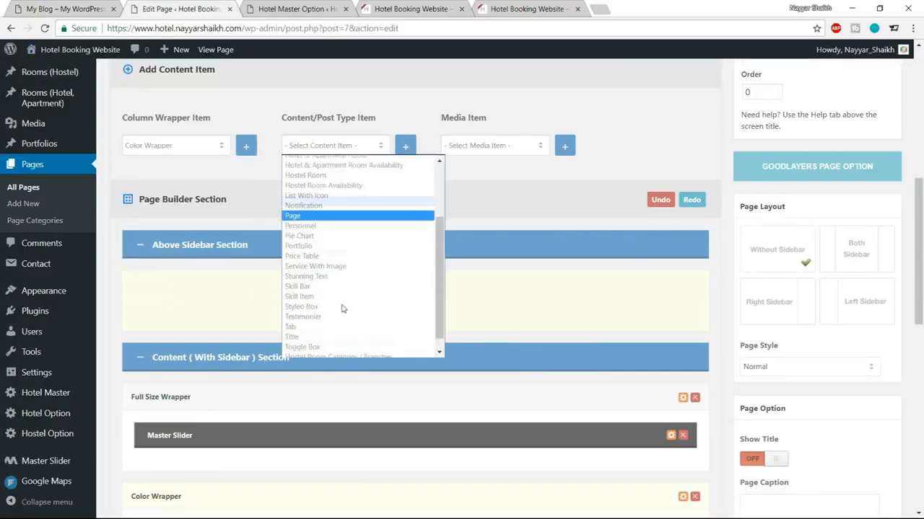
pyautogui.click(314, 303)
pyautogui.click(404, 146)
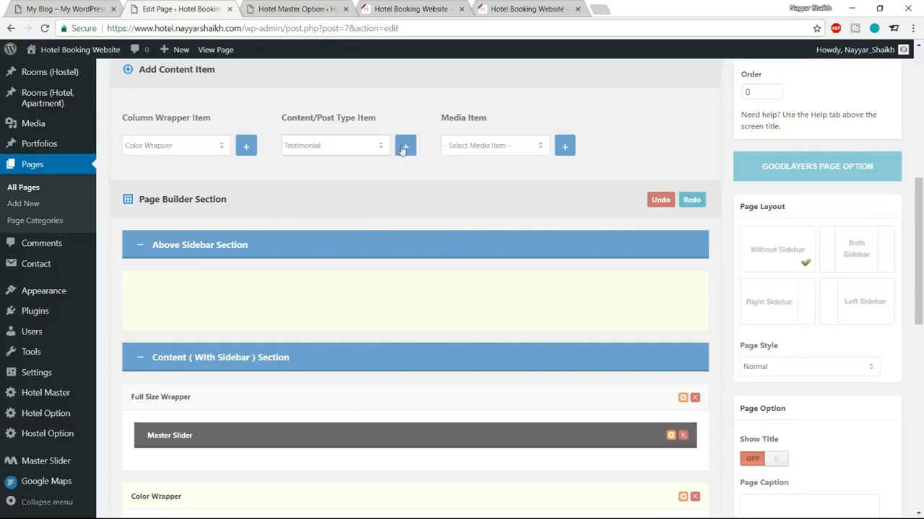
pyautogui.scroll(-3, 462, 245)
pyautogui.scroll(-5, 472, 273)
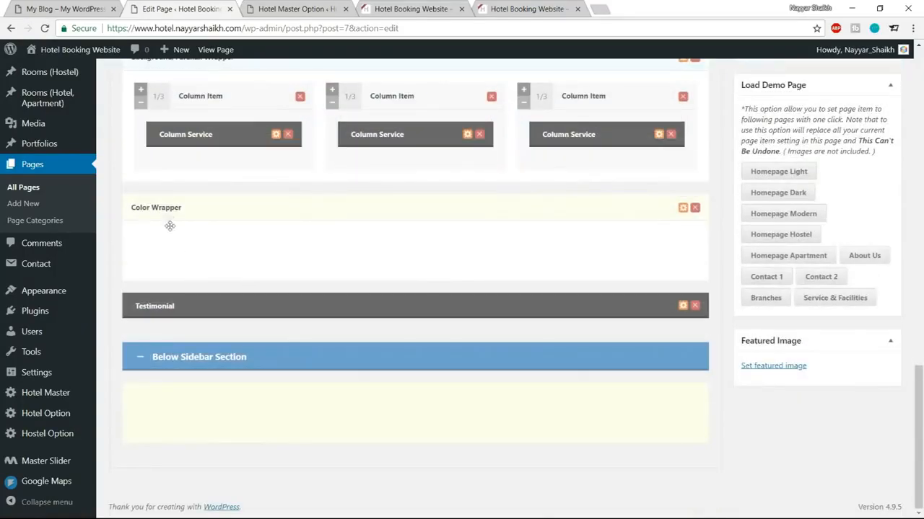
pyautogui.moveTo(274, 310); pyautogui.dragTo(342, 285)
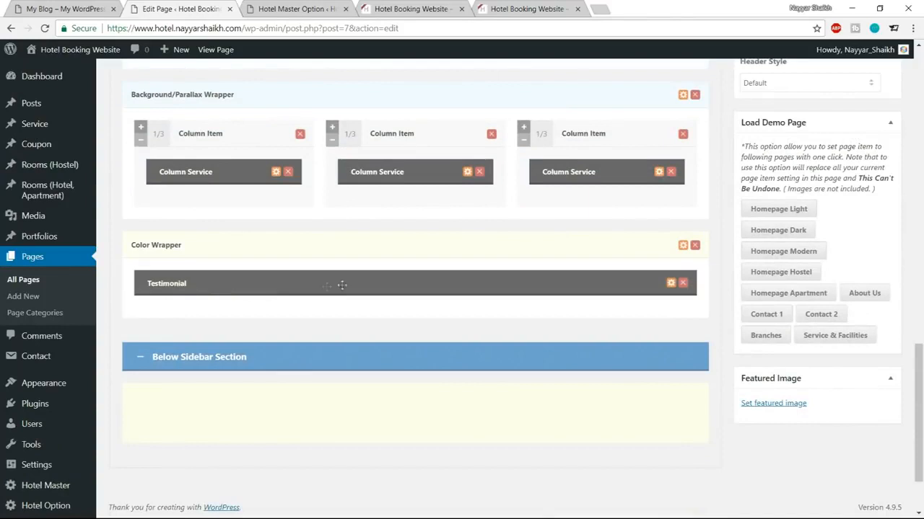
# Step: Give the Color Wrapper background #1abc9c and 80px top padding, then save
pyautogui.click(682, 246)
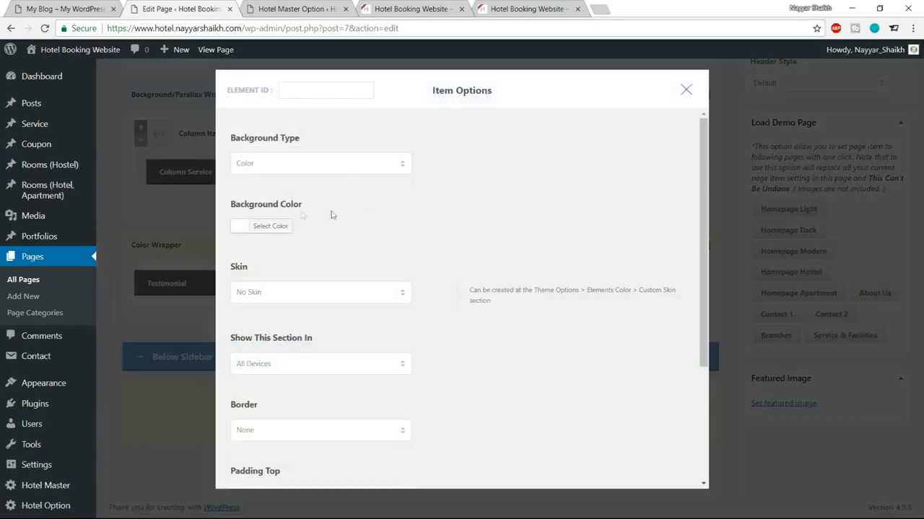
pyautogui.click(280, 225)
pyautogui.moveTo(330, 226); pyautogui.dragTo(291, 226)
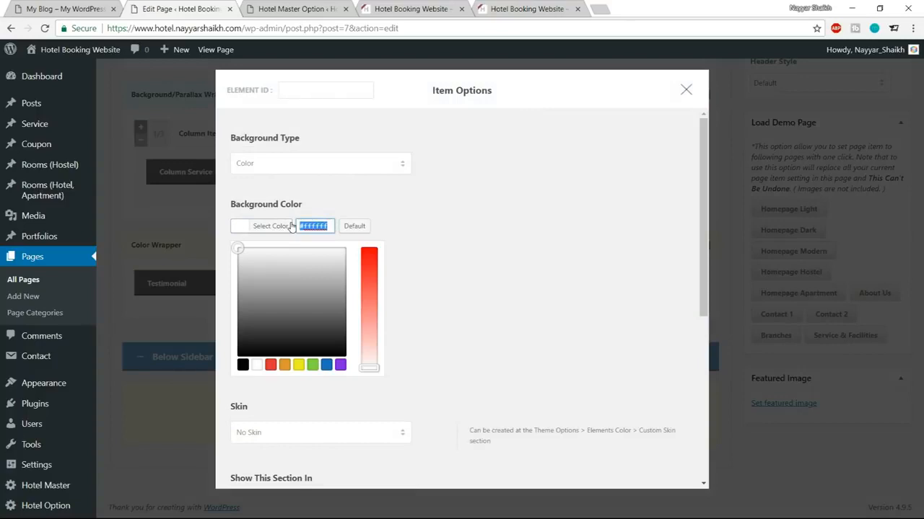
pyautogui.write('#1abc9c')
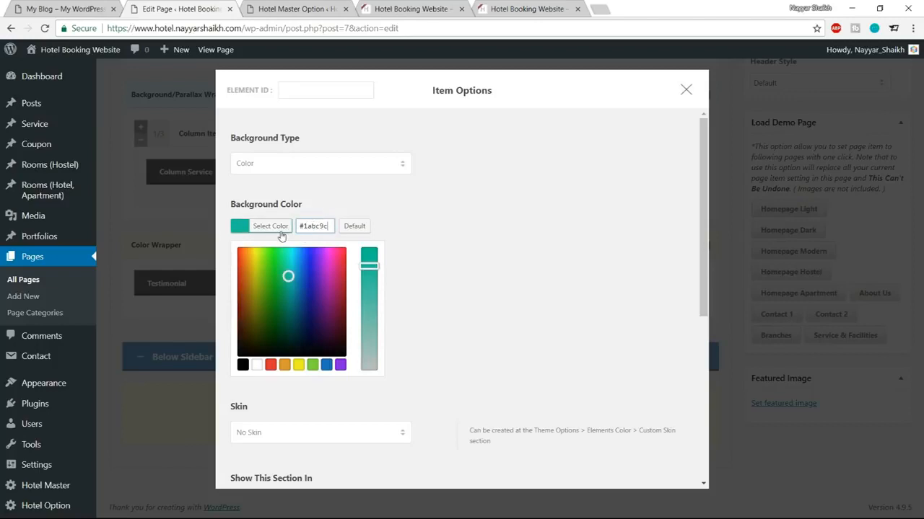
pyautogui.click(280, 230)
pyautogui.scroll(-3, 534, 348)
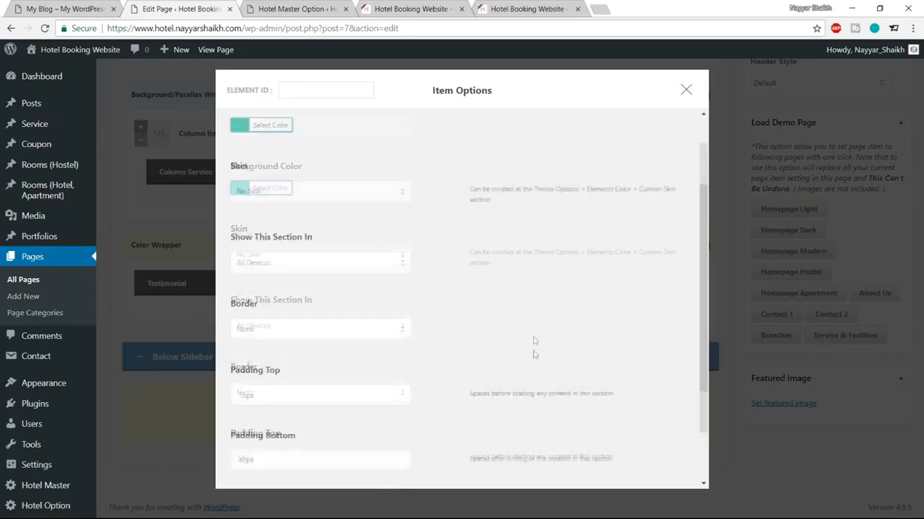
pyautogui.moveTo(256, 324); pyautogui.dragTo(228, 328)
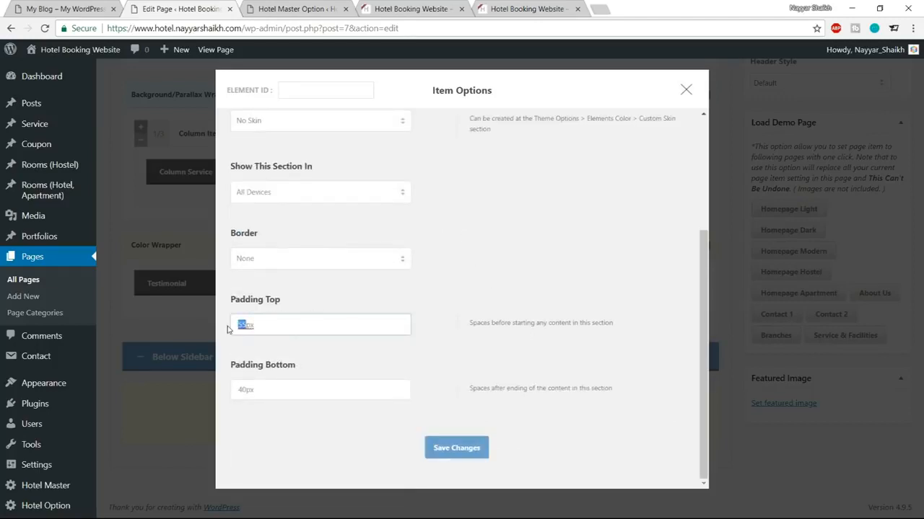
pyautogui.write('80')
pyautogui.click(447, 451)
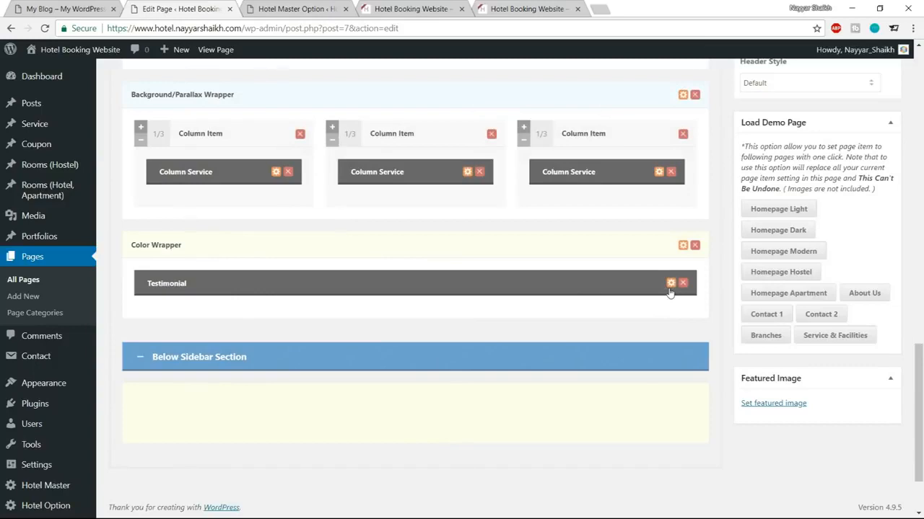
# Step: Add a testimonial entry and fill its Author Name with the name copied from the live site
pyautogui.click(671, 283)
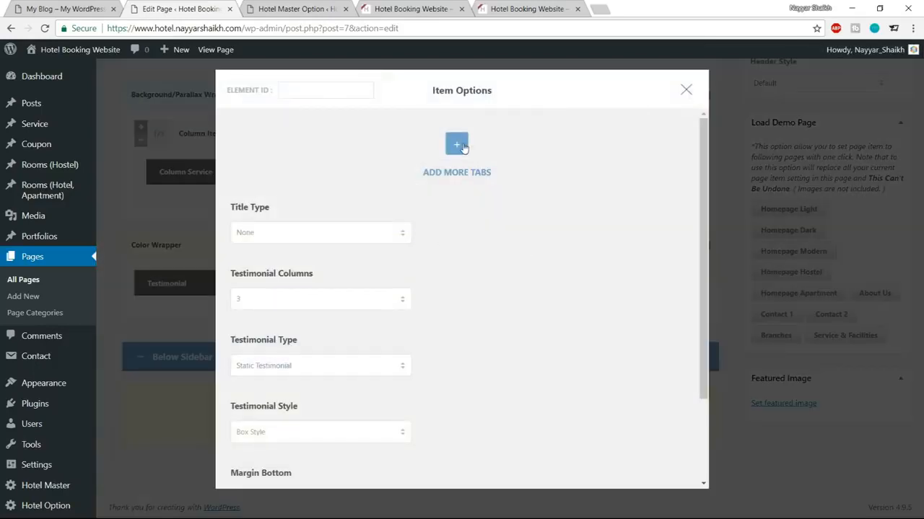
pyautogui.click(463, 146)
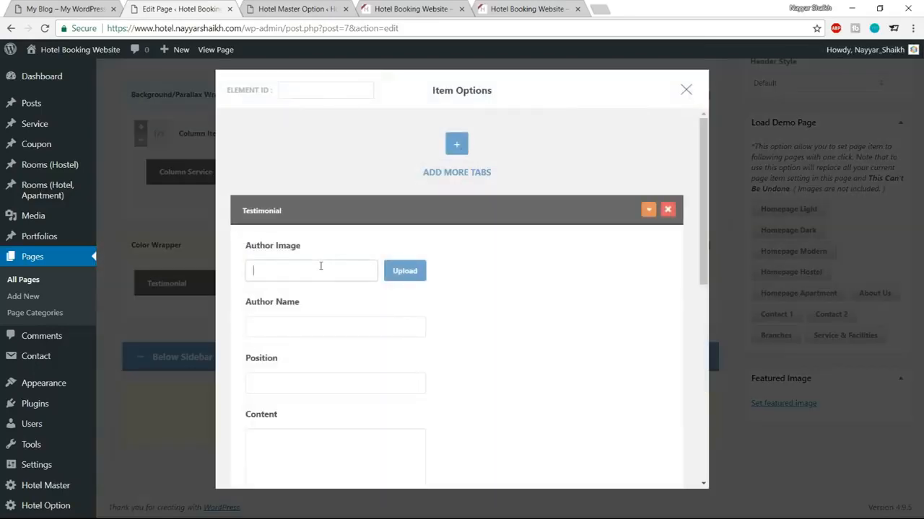
pyautogui.hotkey('ctrl', 'shift', 'Tab')
pyautogui.moveTo(399, 302); pyautogui.dragTo(466, 300)
pyautogui.hotkey('ctrl', 'c')
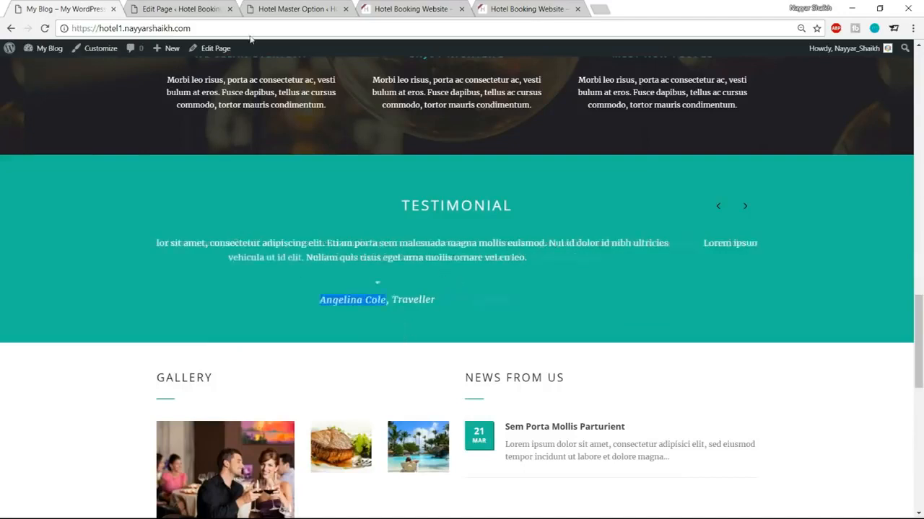
pyautogui.hotkey('ctrl', 'Tab')
pyautogui.hotkey('ctrl', 'v')
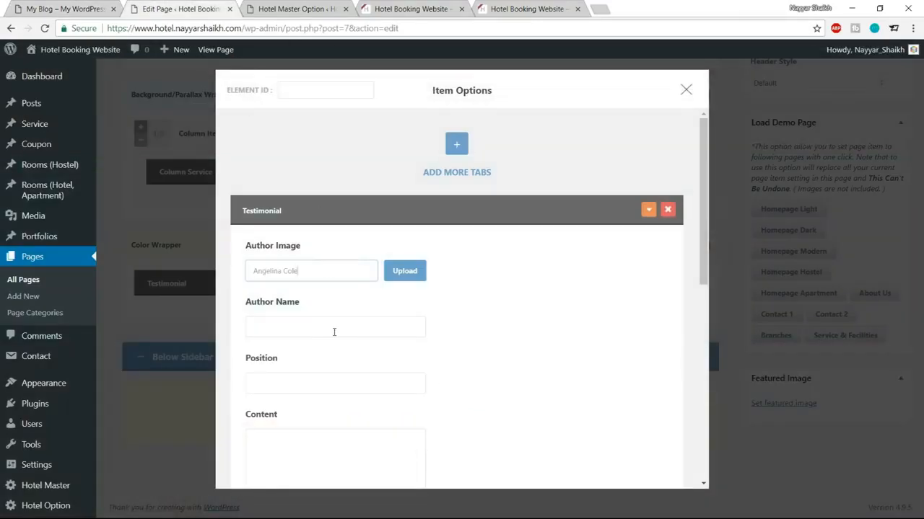
pyautogui.click(298, 321)
pyautogui.tripleClick(311, 295)
pyautogui.hotkey('ctrl', 'c')
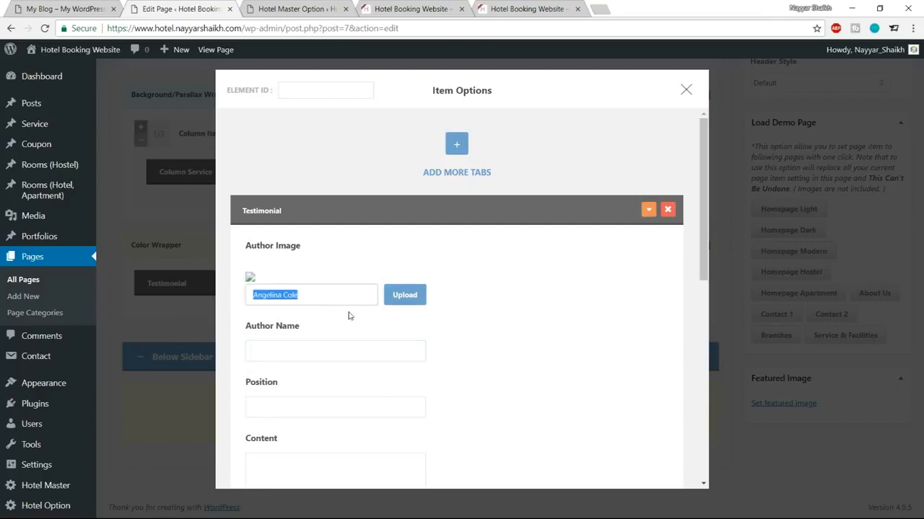
pyautogui.press('BackSpace')
pyautogui.scroll(-1, 491, 321)
pyautogui.click(314, 297)
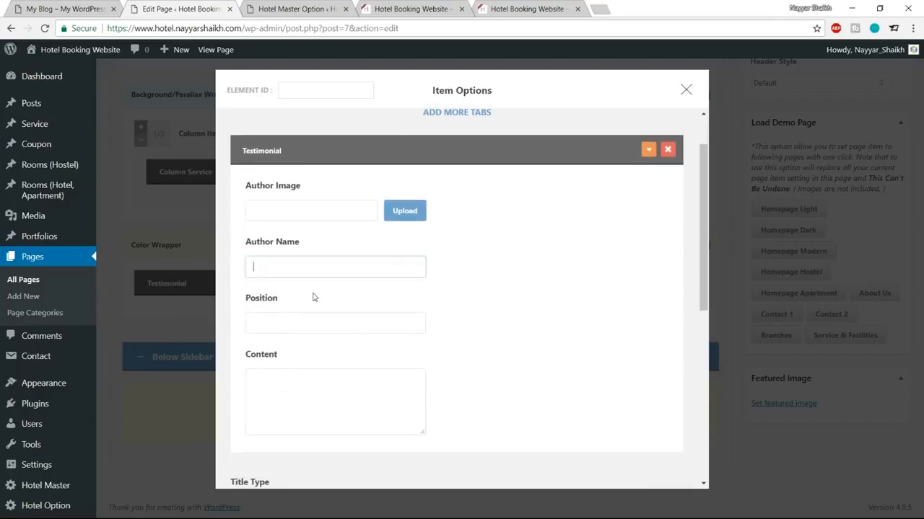
pyautogui.hotkey('ctrl', 'v')
pyautogui.click(297, 318)
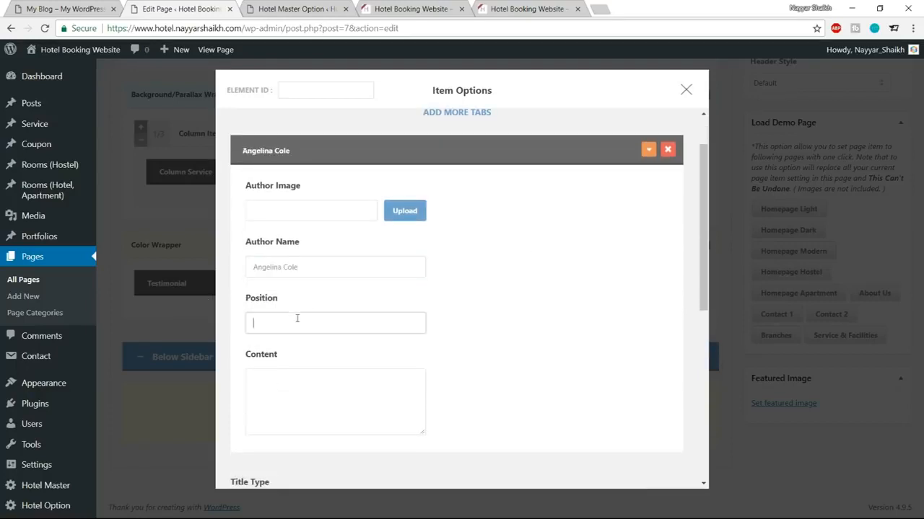
# Step: Set the entry's Position to Traveller, copied from the live site
pyautogui.click(106, 13)
pyautogui.moveTo(519, 303); pyautogui.dragTo(476, 300)
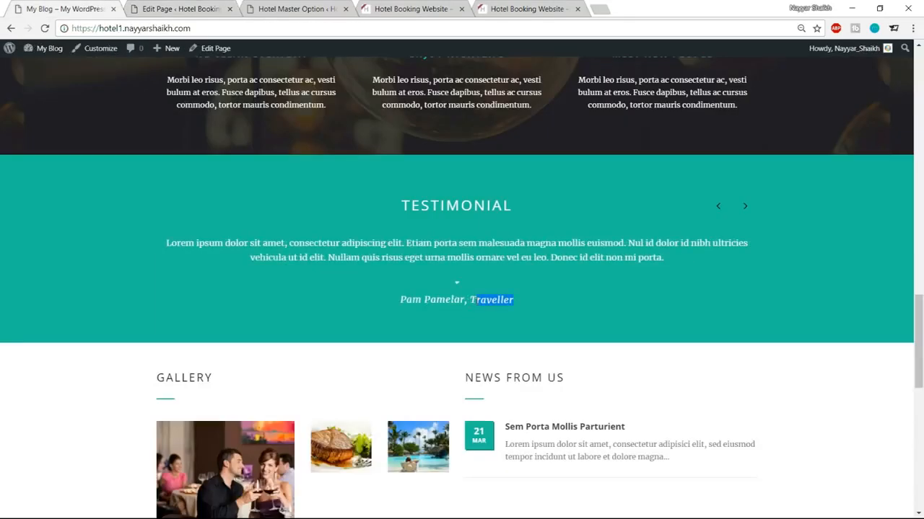
pyautogui.hotkey('ctrl', 'c')
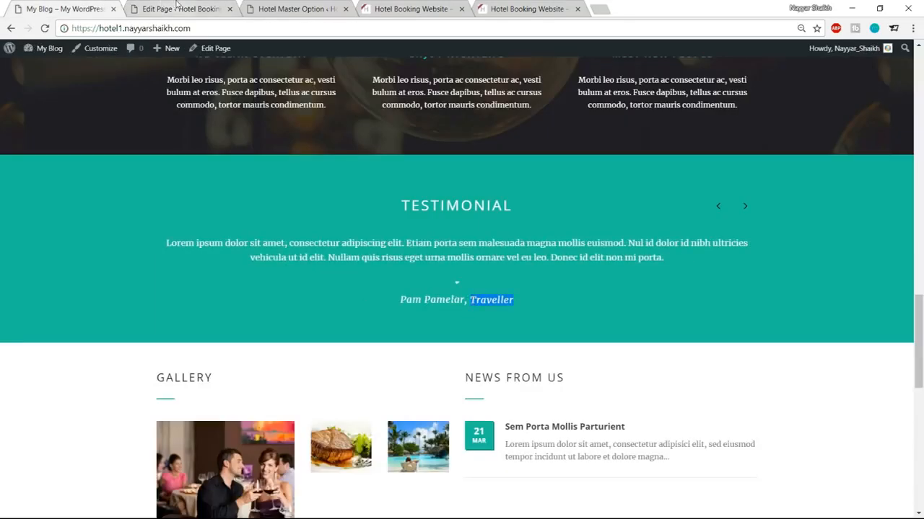
pyautogui.click(176, 9)
pyautogui.hotkey('ctrl', 'v')
pyautogui.scroll(-2, 361, 313)
# Step: Paste the live site's testimonial paragraph into the Content field
pyautogui.click(99, 6)
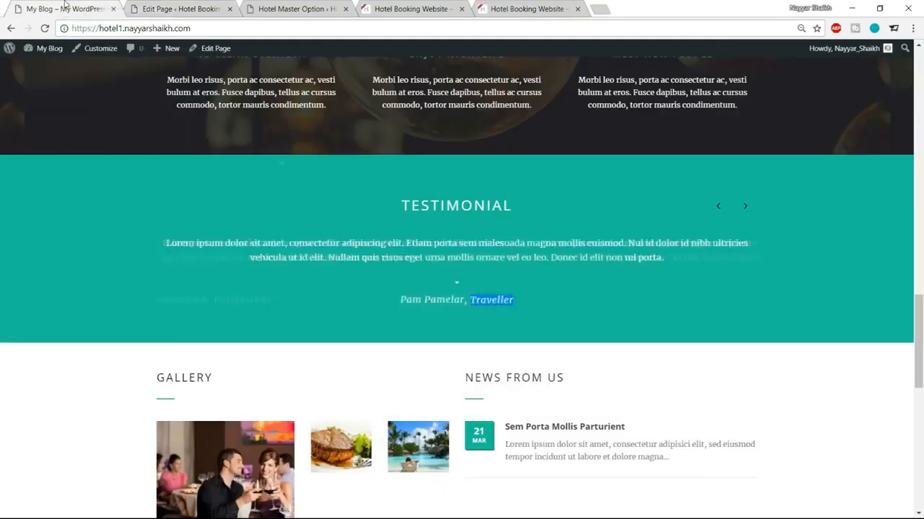
pyautogui.tripleClick(440, 255)
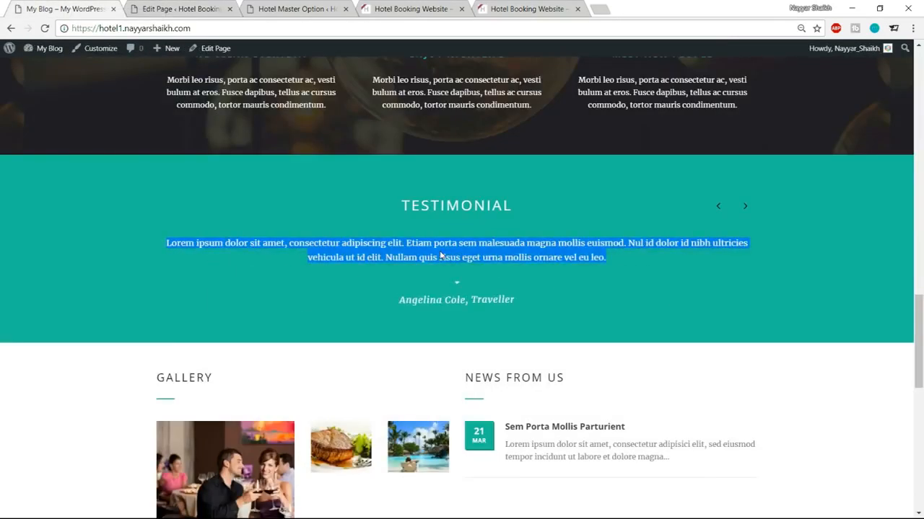
pyautogui.click(193, 7)
pyautogui.click(354, 307)
pyautogui.hotkey('ctrl', 'v')
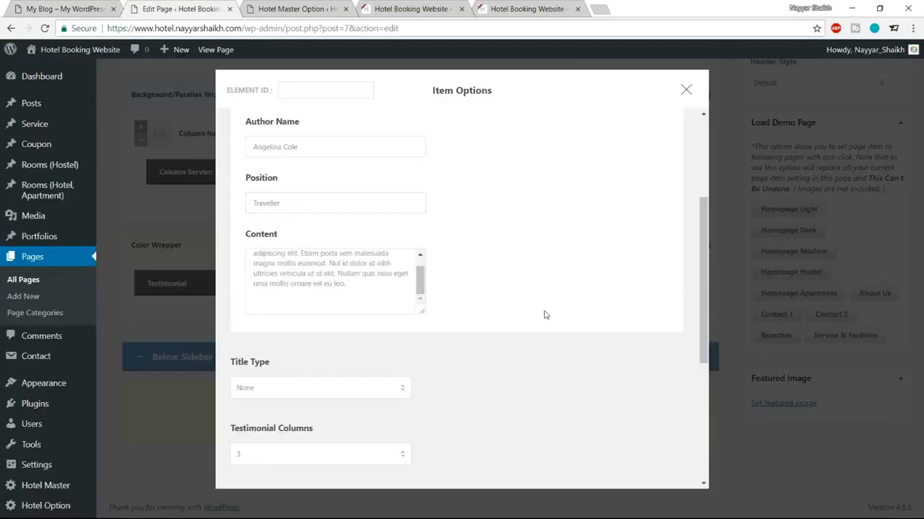
pyautogui.press('BackSpace')
pyautogui.scroll(-3, 546, 316)
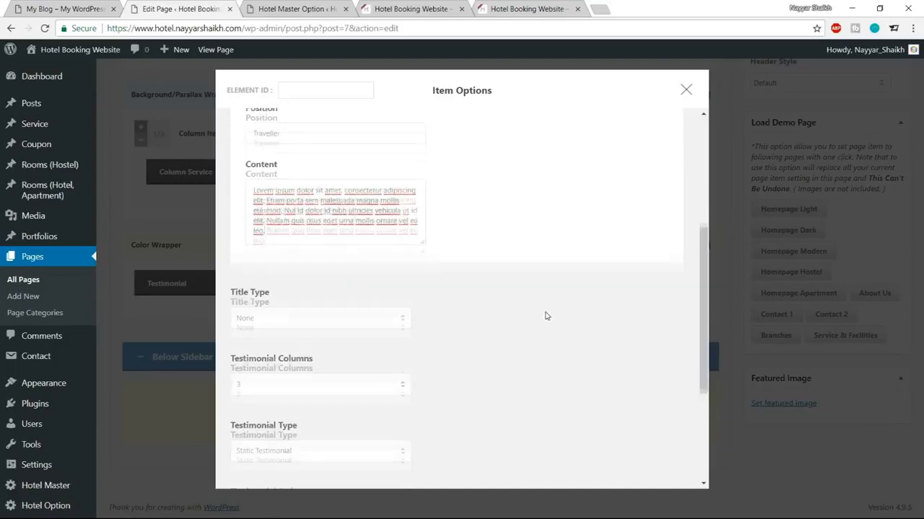
# Step: Set Title Type to Center Align and the title to TESTIMONIAL
pyautogui.click(365, 273)
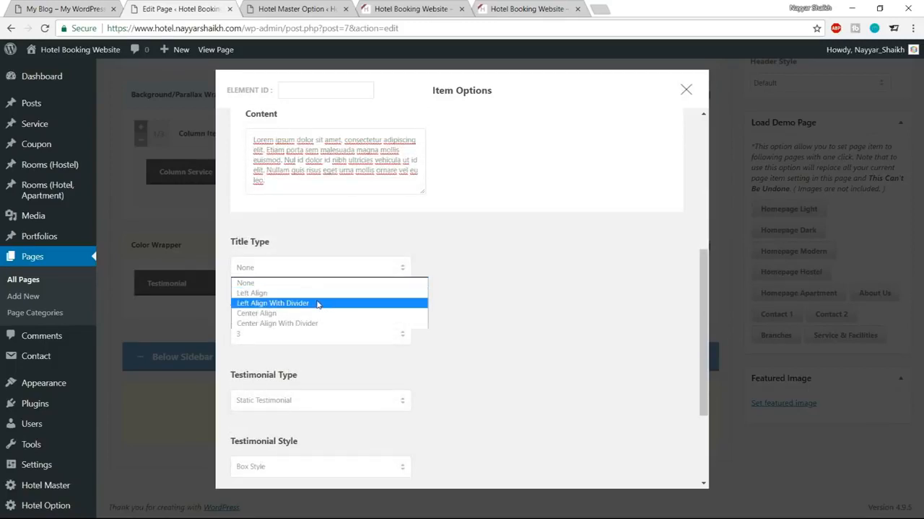
pyautogui.click(289, 313)
pyautogui.click(64, 6)
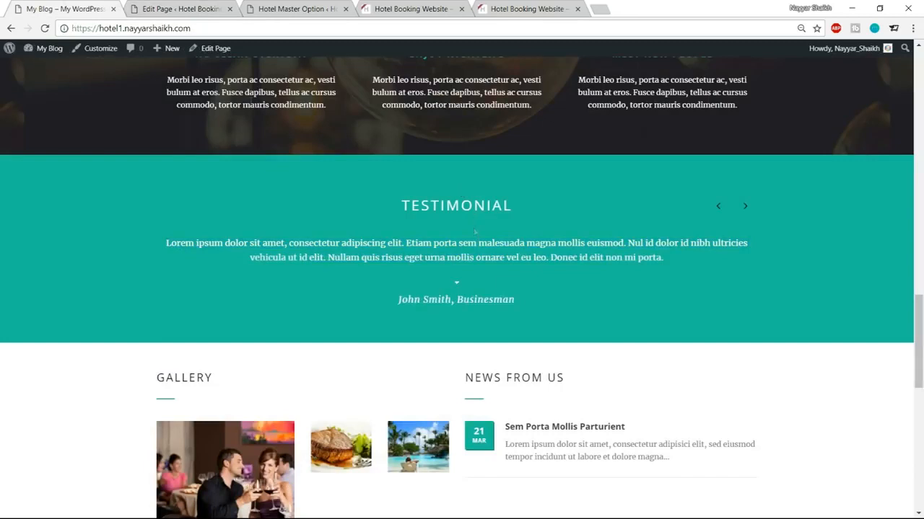
pyautogui.moveTo(401, 205); pyautogui.dragTo(515, 206)
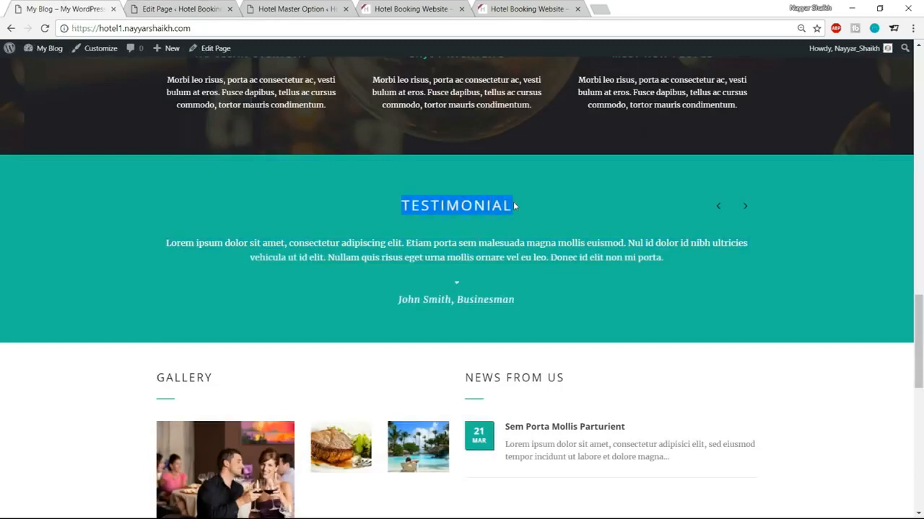
pyautogui.click(206, 7)
pyautogui.click(303, 329)
pyautogui.hotkey('ctrl', 'v')
pyautogui.scroll(-4, 543, 332)
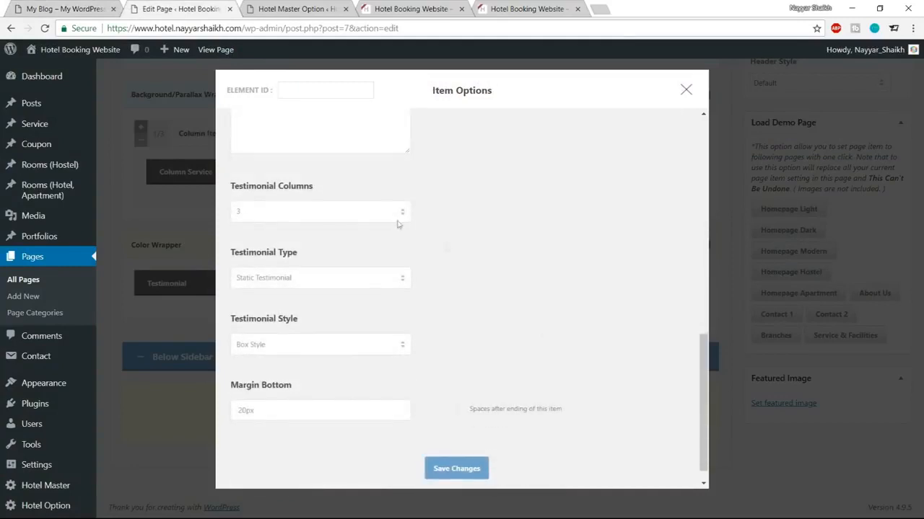
# Step: Set Testimonial Columns to 1 and Testimonial Type to Carousel Testimonial
pyautogui.click(327, 218)
pyautogui.click(304, 231)
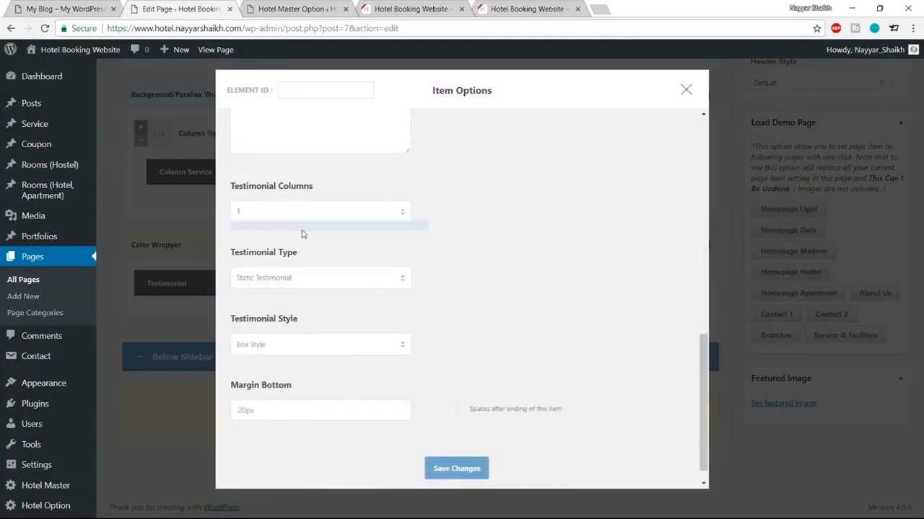
pyautogui.click(316, 278)
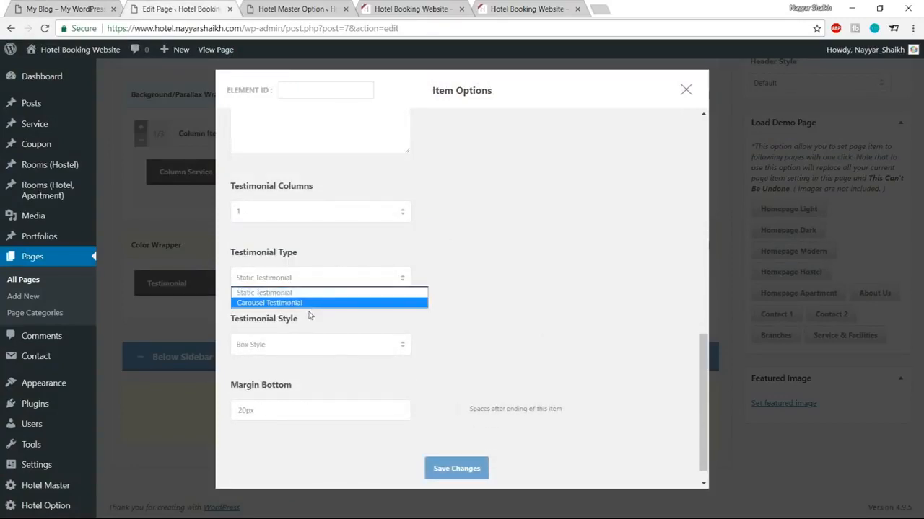
pyautogui.click(300, 306)
pyautogui.click(61, 7)
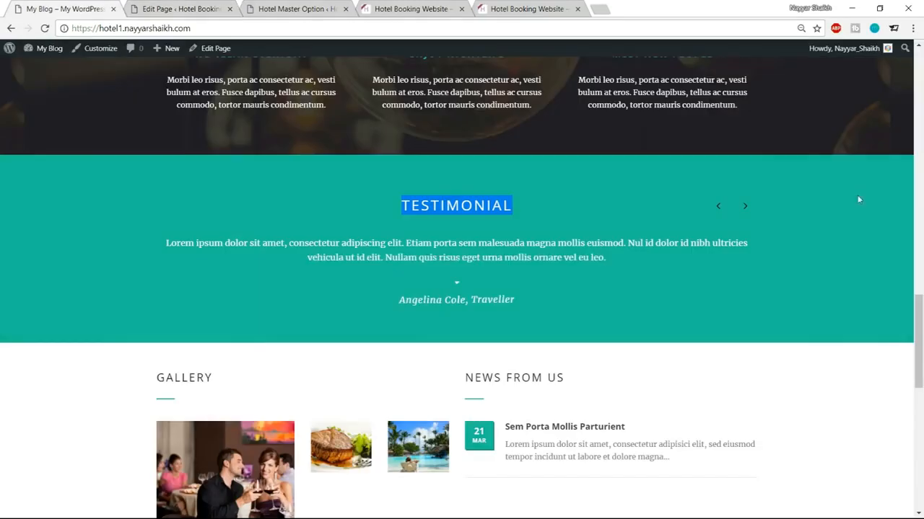
pyautogui.click(180, 8)
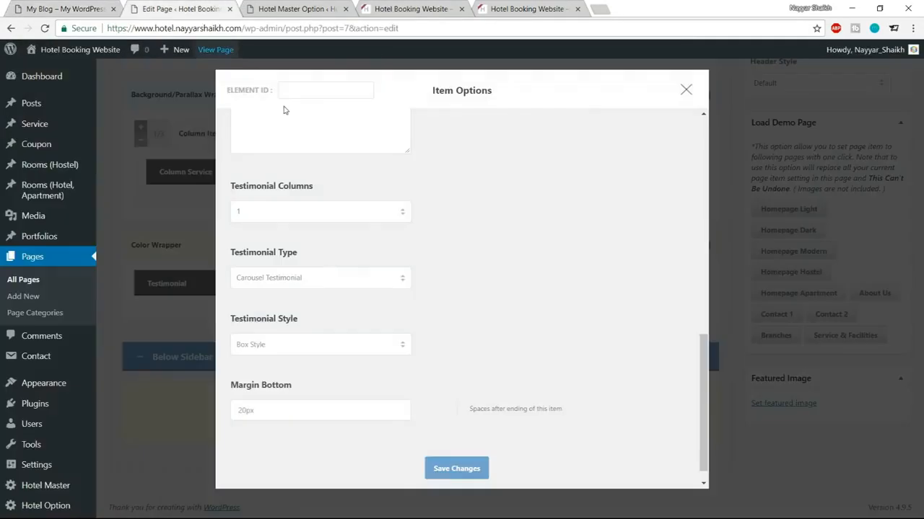
pyautogui.scroll(-1, 534, 272)
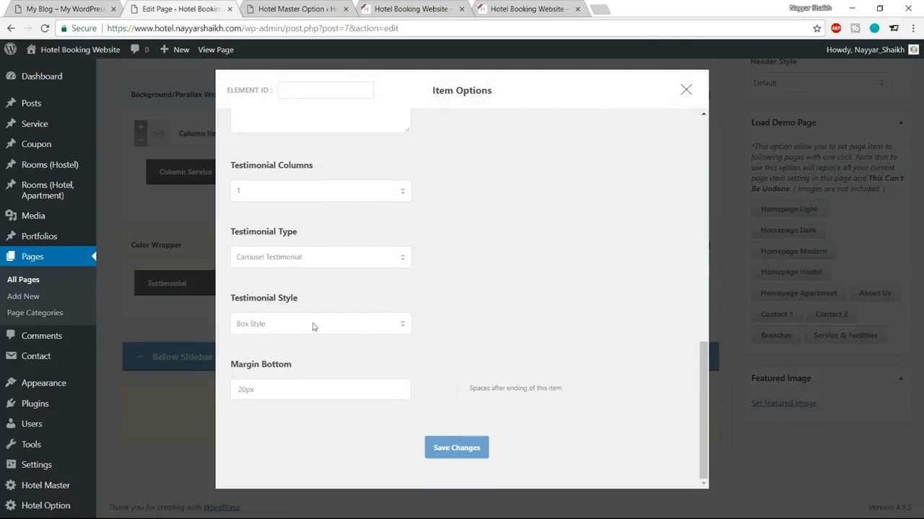
# Step: Choose Large Plain Style, set Margin Bottom to 60px, and save the item
pyautogui.click(307, 326)
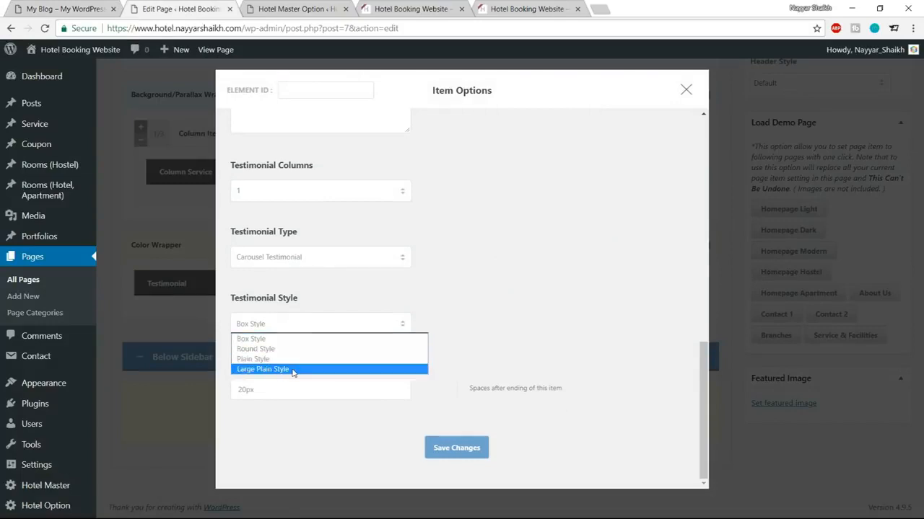
pyautogui.click(293, 369)
pyautogui.moveTo(249, 391); pyautogui.dragTo(212, 390)
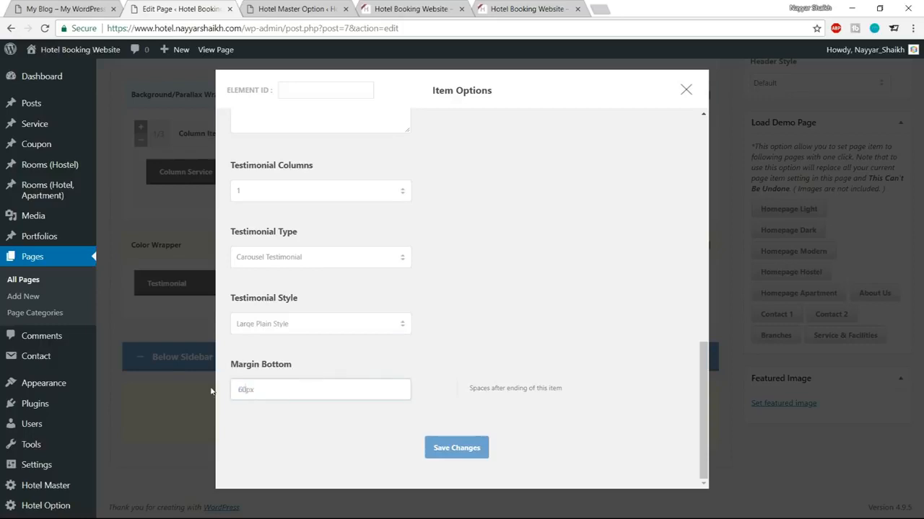
pyautogui.click(448, 450)
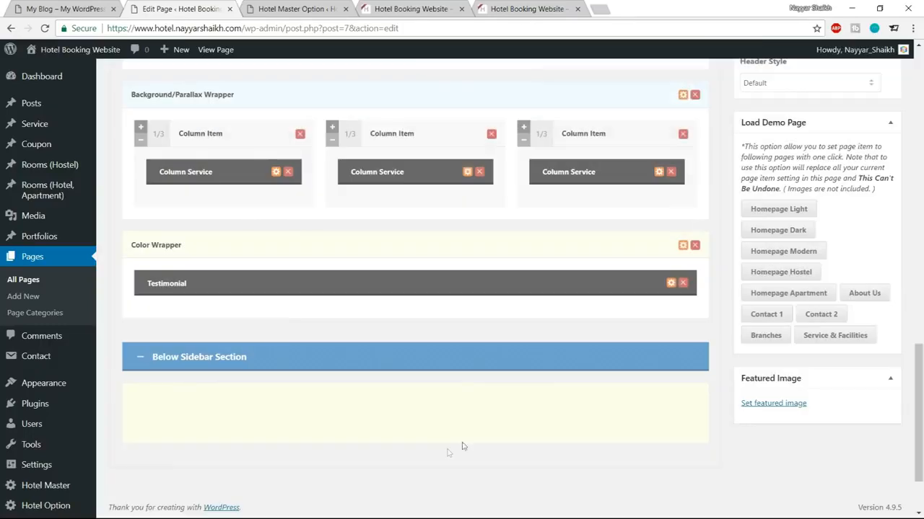
# Step: Close the testimonial settings and reload the live homepage to inspect the teal TESTIMONIAL band
pyautogui.click(671, 284)
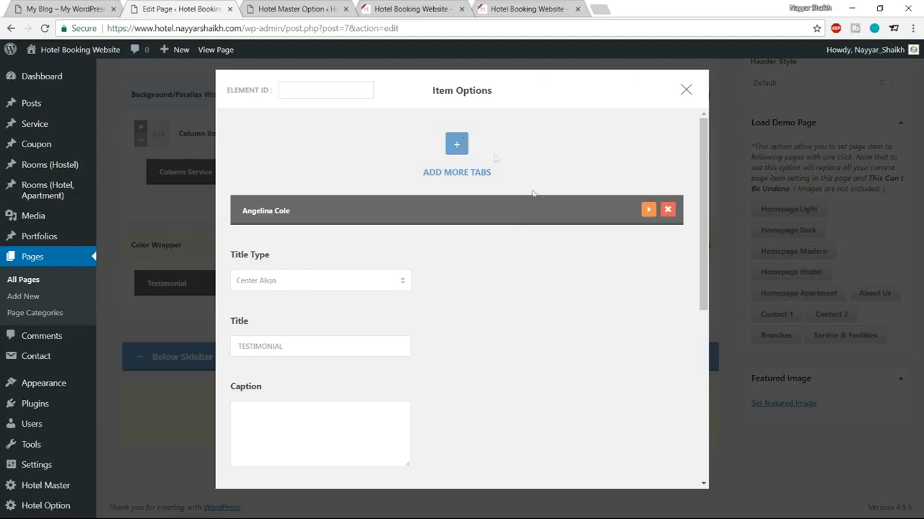
pyautogui.click(685, 91)
pyautogui.scroll(15, 793, 274)
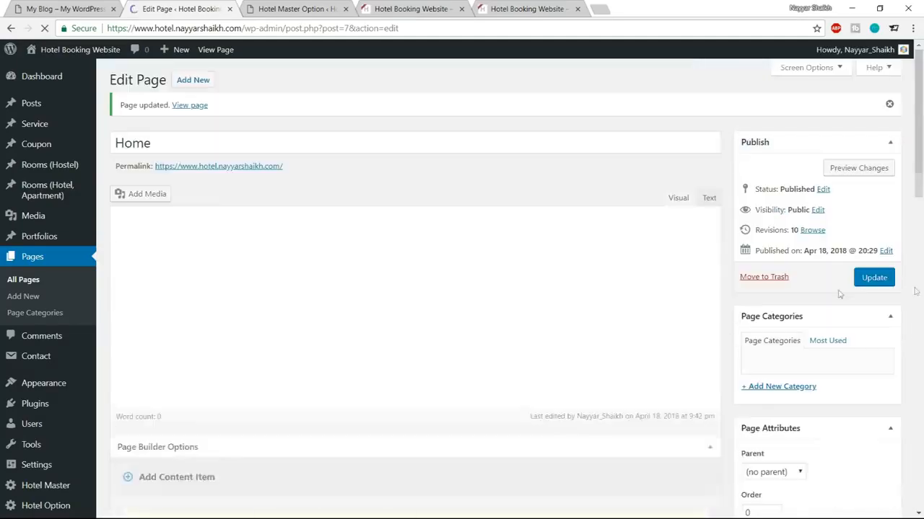
pyautogui.click(318, 9)
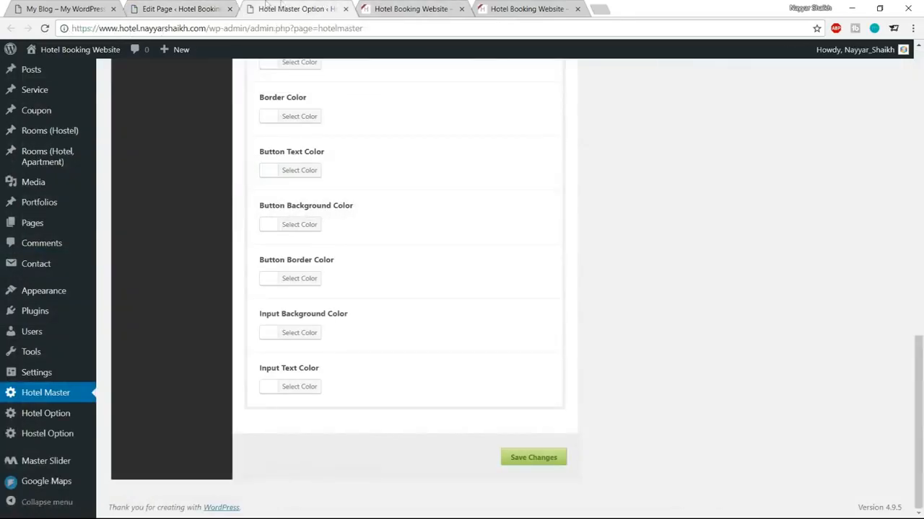
pyautogui.click(394, 8)
pyautogui.click(44, 29)
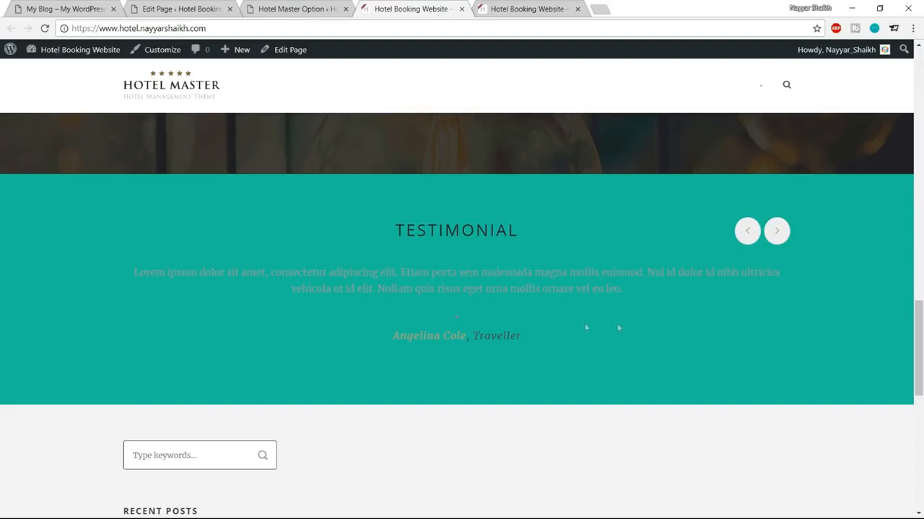
pyautogui.moveTo(375, 223); pyautogui.dragTo(578, 355)
pyautogui.click(578, 354)
# Step: In Hotel Master options, select the existing Custom Skin name to replace it
pyautogui.click(293, 6)
pyautogui.scroll(15, 598, 396)
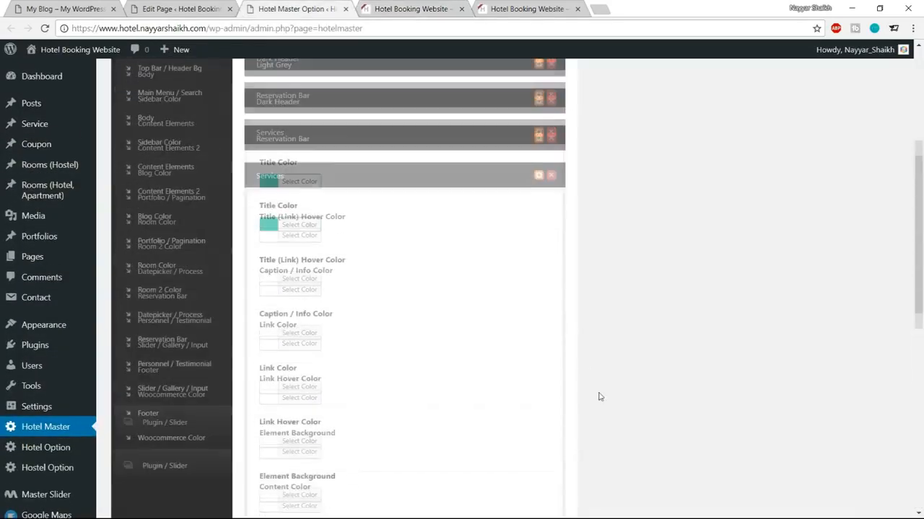
pyautogui.moveTo(357, 199); pyautogui.dragTo(195, 207)
# Step: Add a custom skin named Testimonial and save the theme options
pyautogui.write('Te')
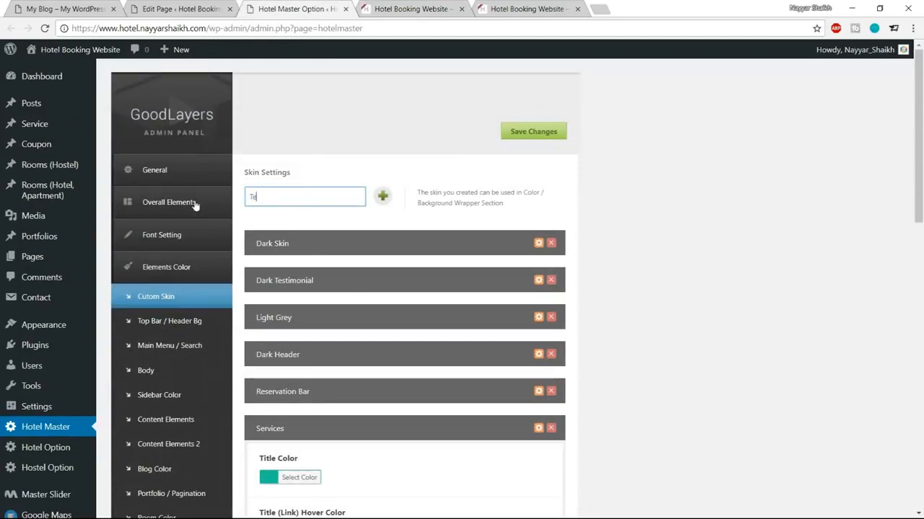
pyautogui.write('stimonial')
pyautogui.click(384, 197)
pyautogui.click(538, 430)
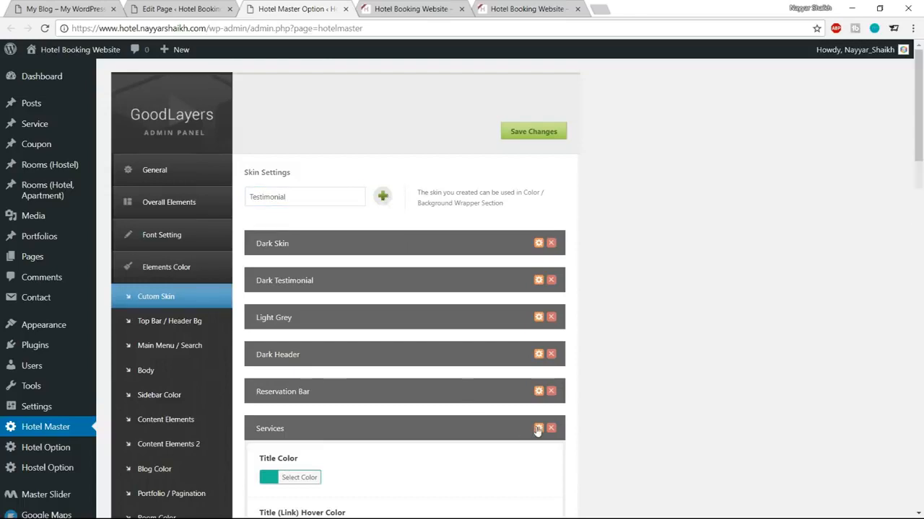
pyautogui.scroll(-5, 536, 426)
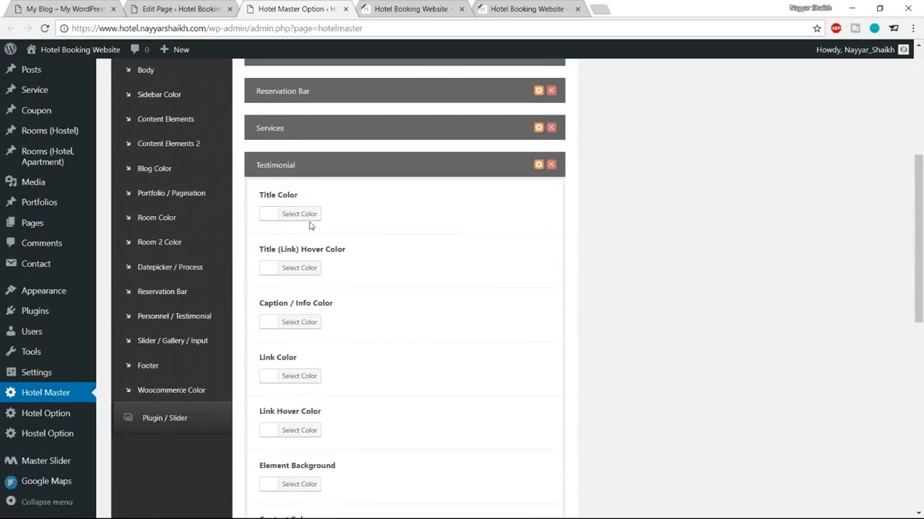
pyautogui.scroll(-5, 536, 362)
pyautogui.scroll(-3, 548, 411)
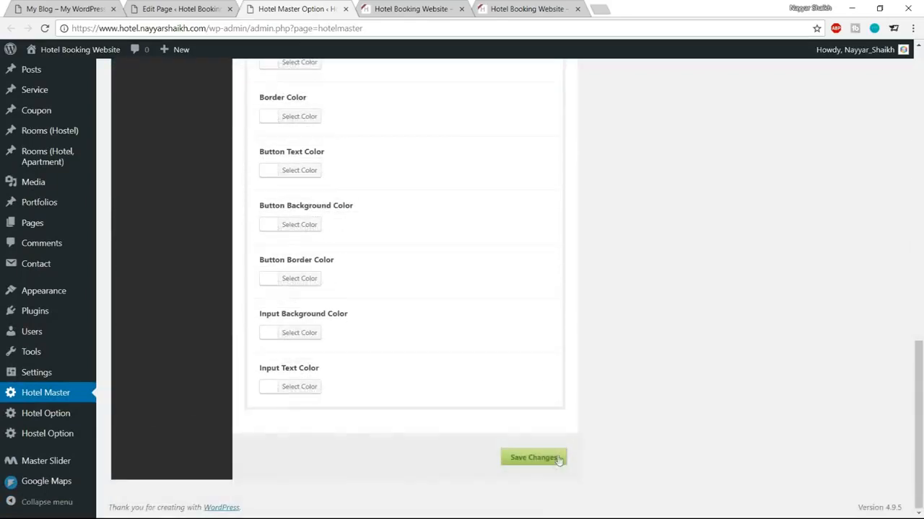
pyautogui.click(552, 469)
# Step: Reload the homepage editor and set the Color Wrapper's Skin to Testimonial
pyautogui.click(422, 7)
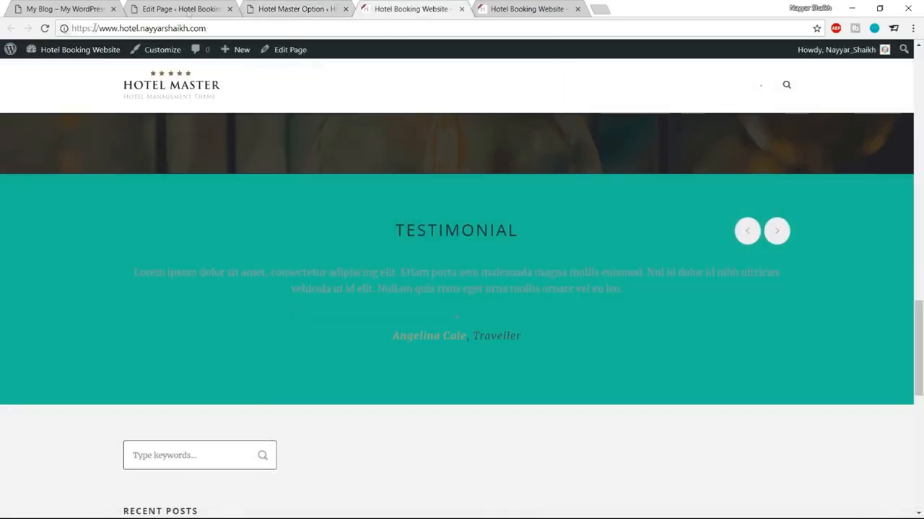
pyautogui.click(191, 9)
pyautogui.click(45, 29)
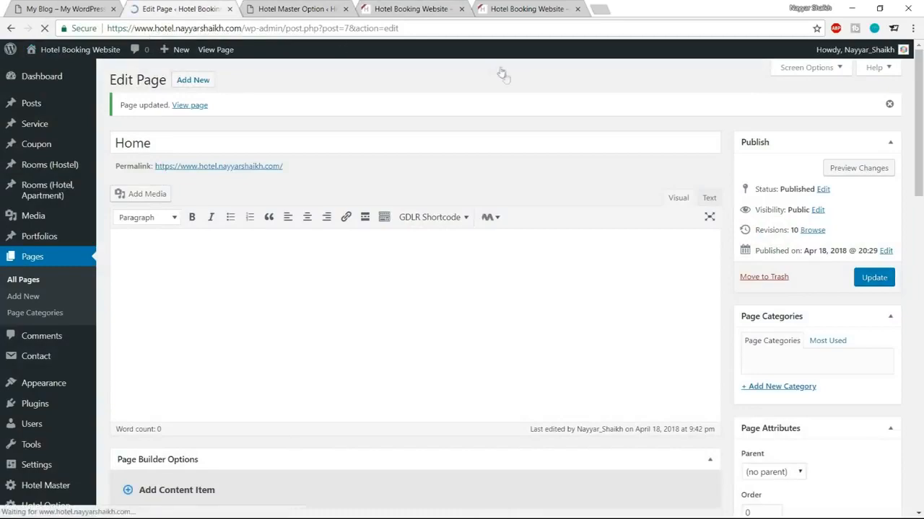
pyautogui.scroll(-15, 503, 254)
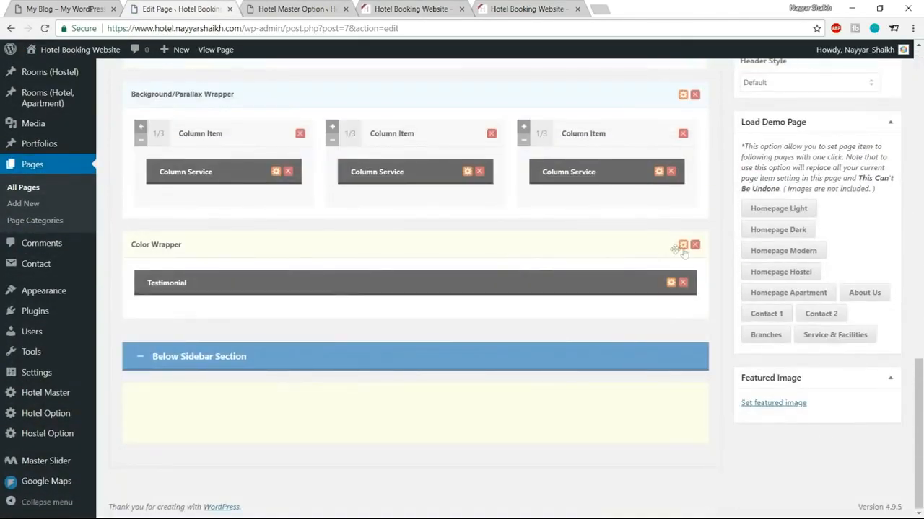
pyautogui.click(683, 246)
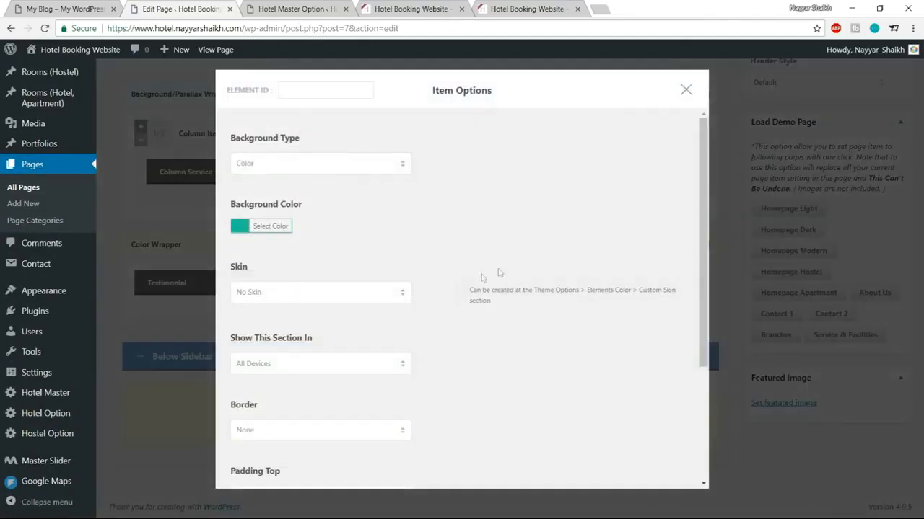
pyautogui.click(307, 291)
pyautogui.click(275, 378)
pyautogui.scroll(-3, 438, 383)
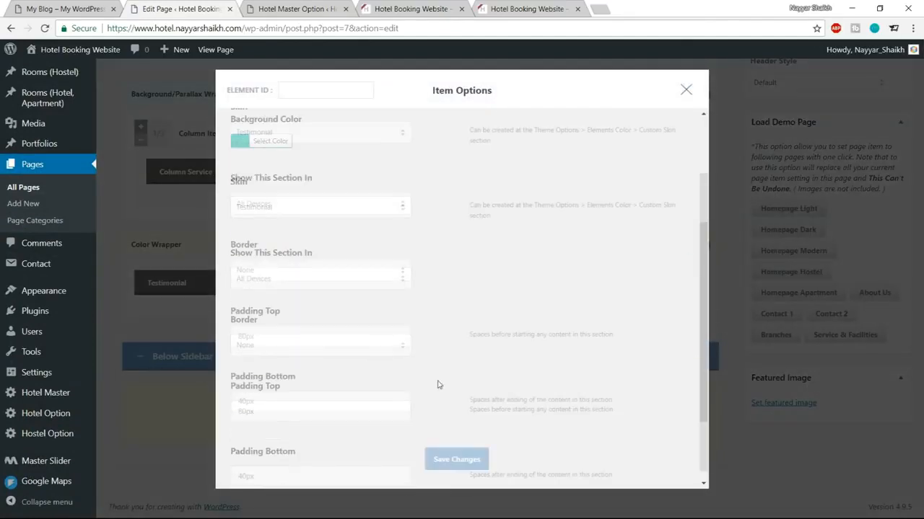
pyautogui.click(436, 447)
# Step: Update the homepage and reload the live site to see the white testimonial text
pyautogui.scroll(15, 439, 443)
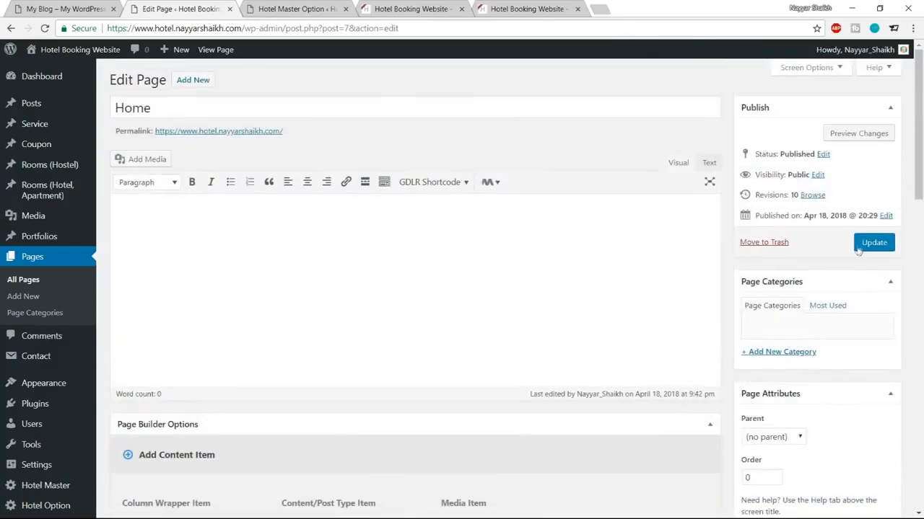
pyautogui.click(860, 247)
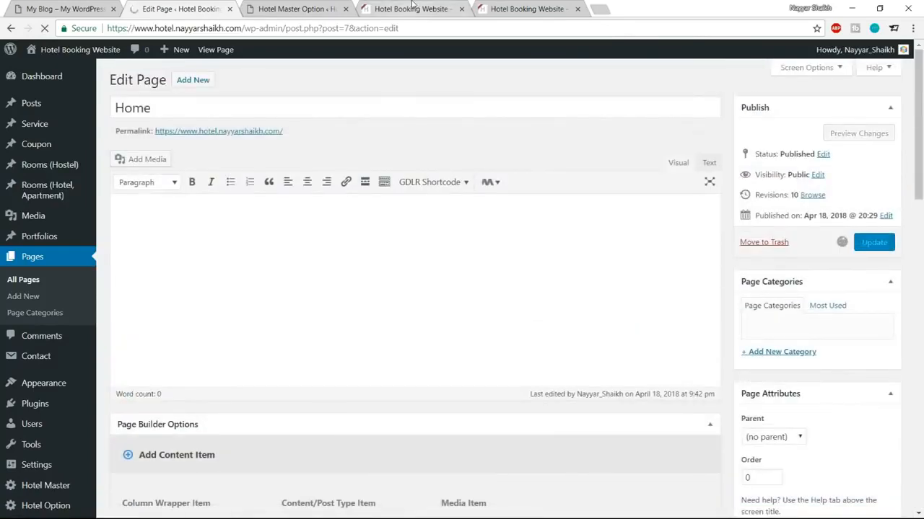
pyautogui.click(407, 9)
pyautogui.click(44, 29)
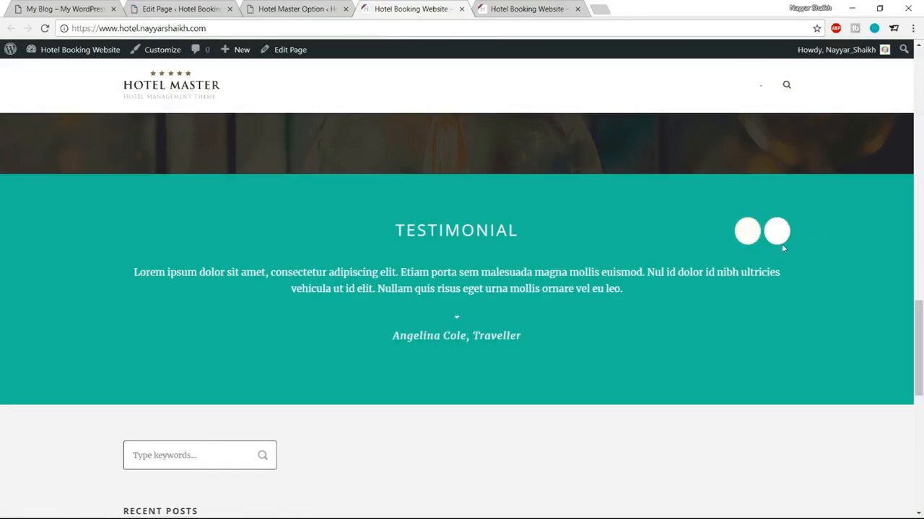
pyautogui.click(316, 7)
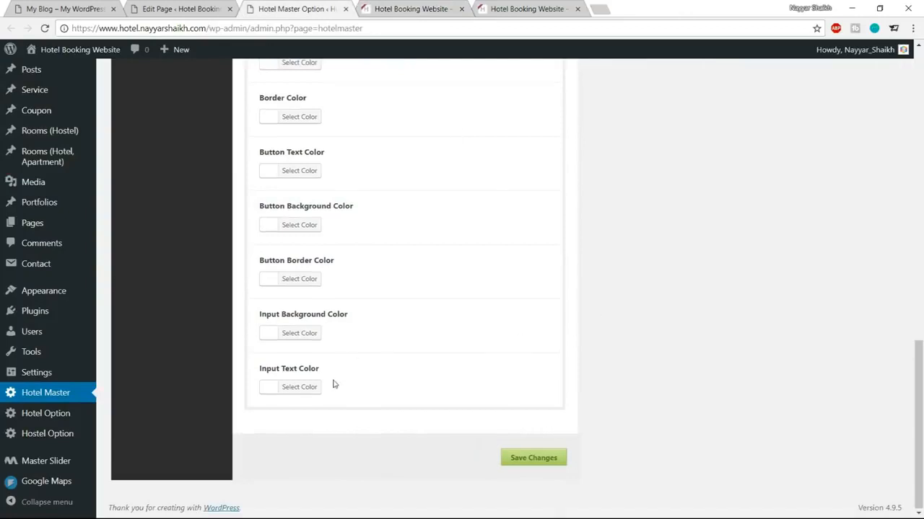
# Step: Set the skin's Element Background colour to #1abc9c
pyautogui.scroll(1, 333, 385)
pyautogui.scroll(1, 342, 291)
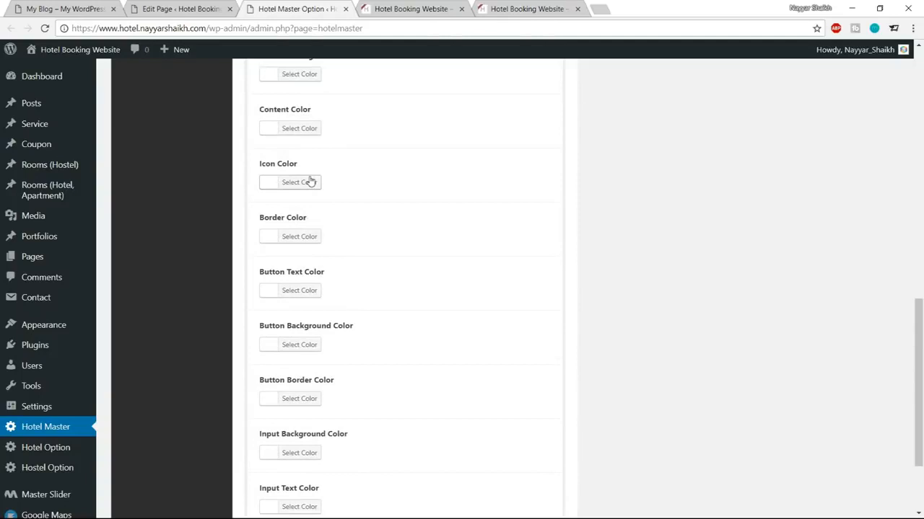
pyautogui.scroll(1, 382, 180)
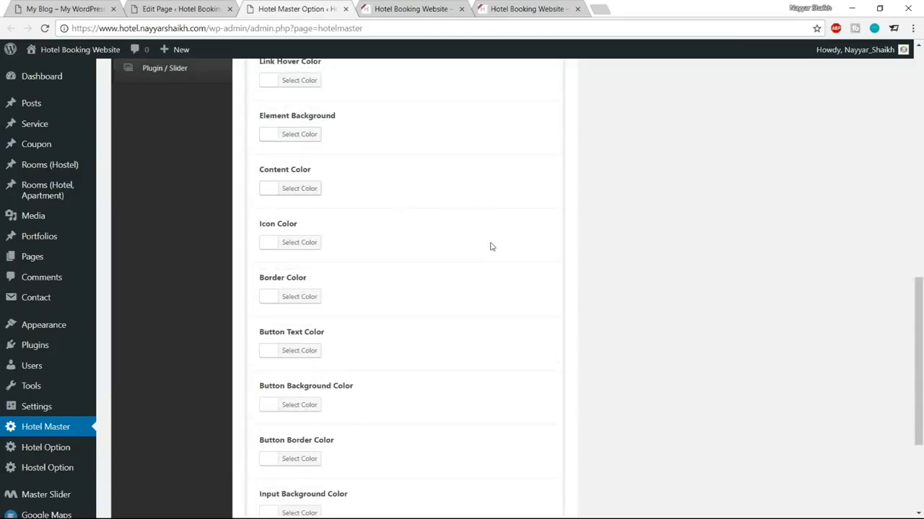
pyautogui.scroll(2, 489, 247)
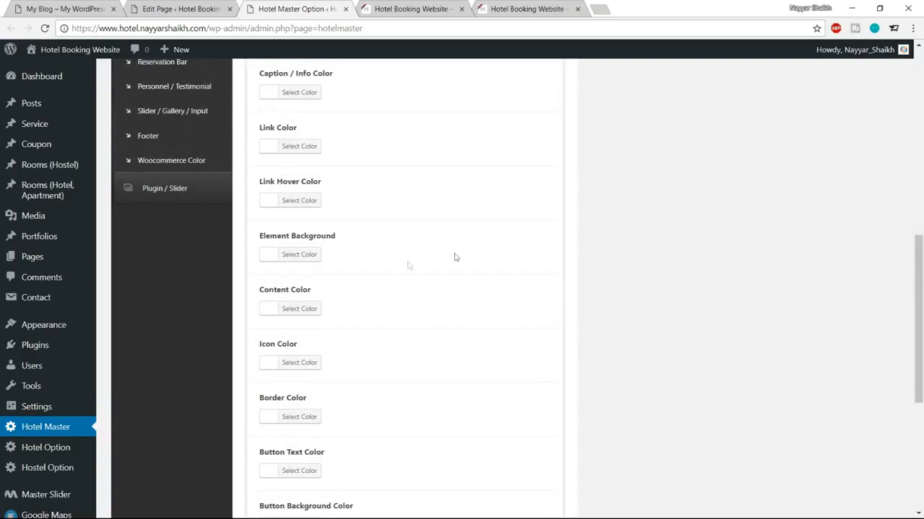
pyautogui.click(313, 256)
pyautogui.moveTo(350, 254)
pyautogui.mouseDown()
pyautogui.moveTo(330, 255)
pyautogui.moveTo(363, 254)
pyautogui.mouseUp()
pyautogui.hotkey('ctrl', 'v')
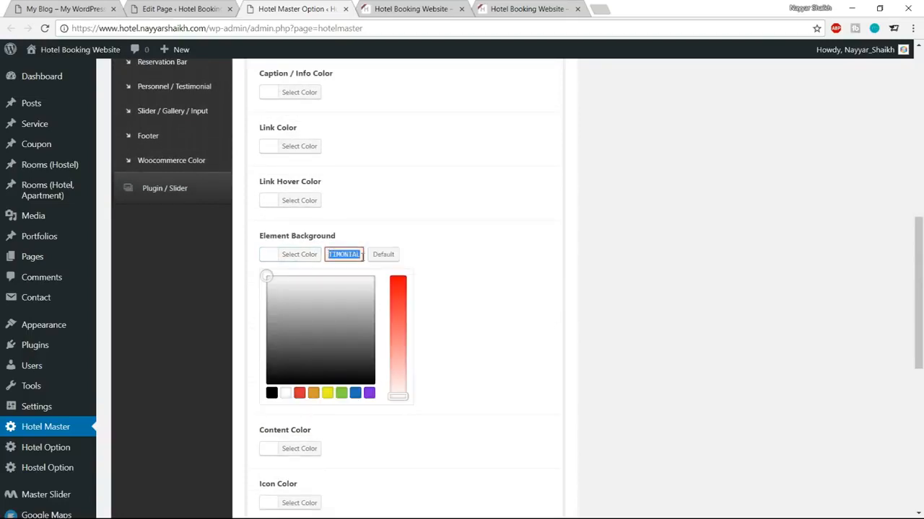
pyautogui.write('#1abc9c')
pyautogui.moveTo(358, 254); pyautogui.dragTo(328, 254)
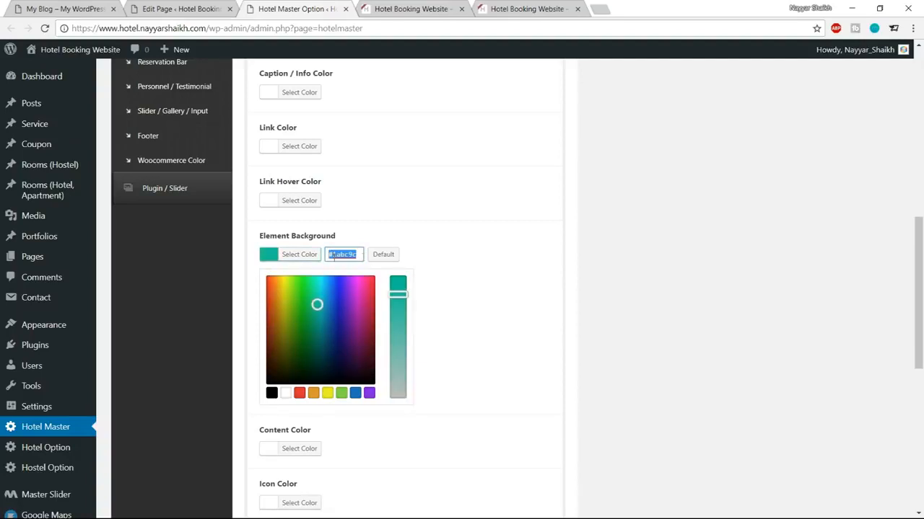
pyautogui.click(433, 365)
# Step: Save the Hotel Master colour options and reload the hotel homepage to check the teal band
pyautogui.scroll(-10, 432, 365)
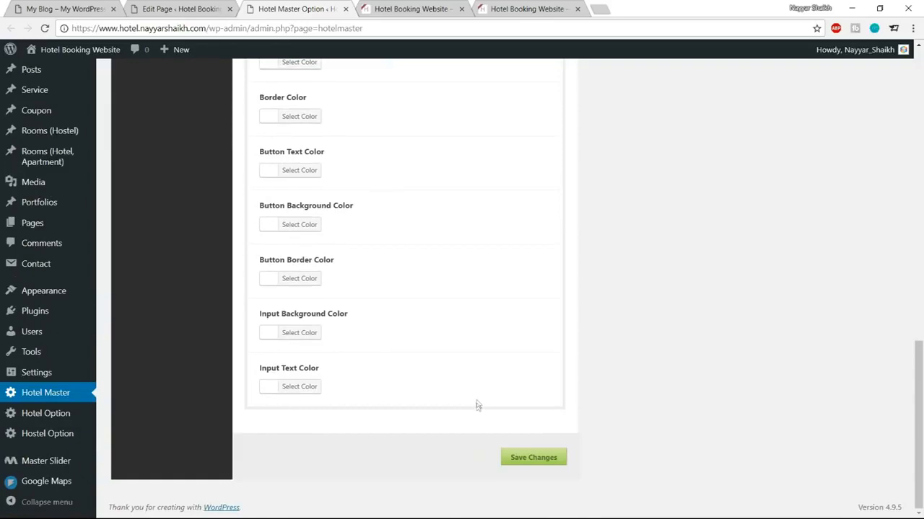
pyautogui.scroll(15, 476, 404)
pyautogui.scroll(-10, 425, 382)
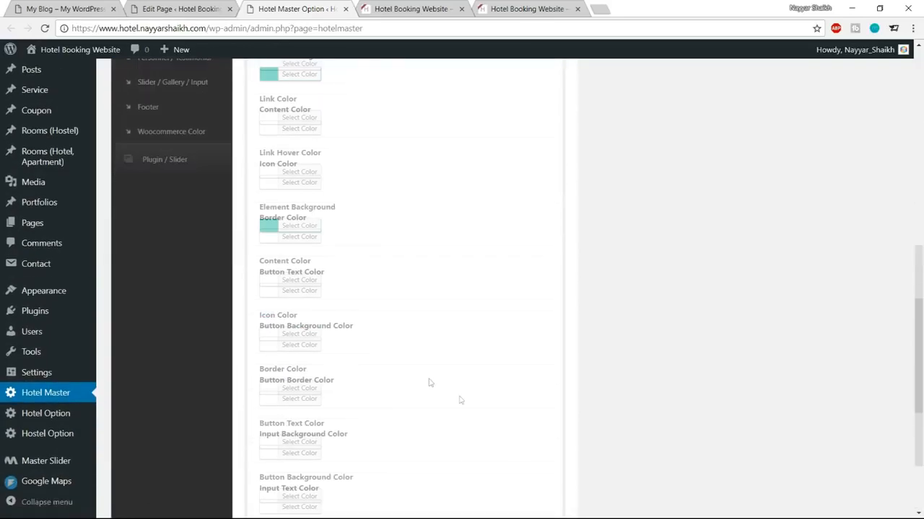
pyautogui.click(534, 456)
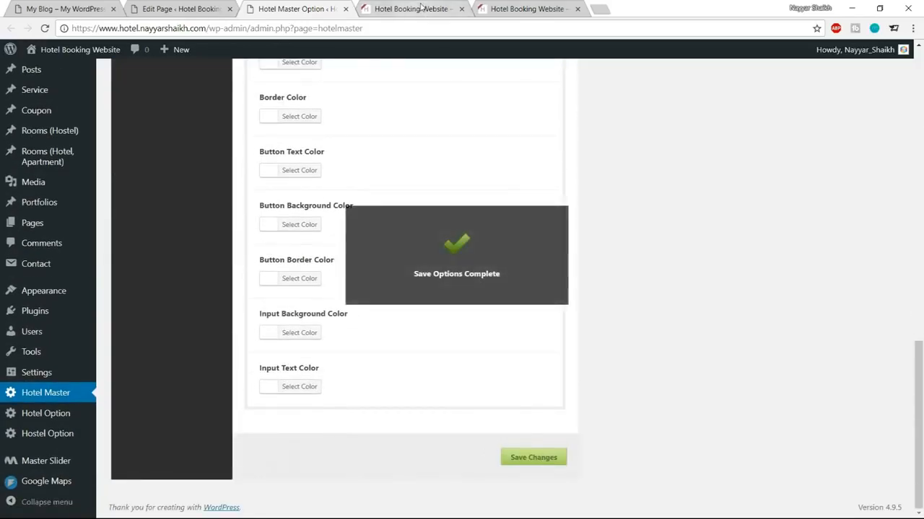
pyautogui.click(412, 9)
pyautogui.click(45, 28)
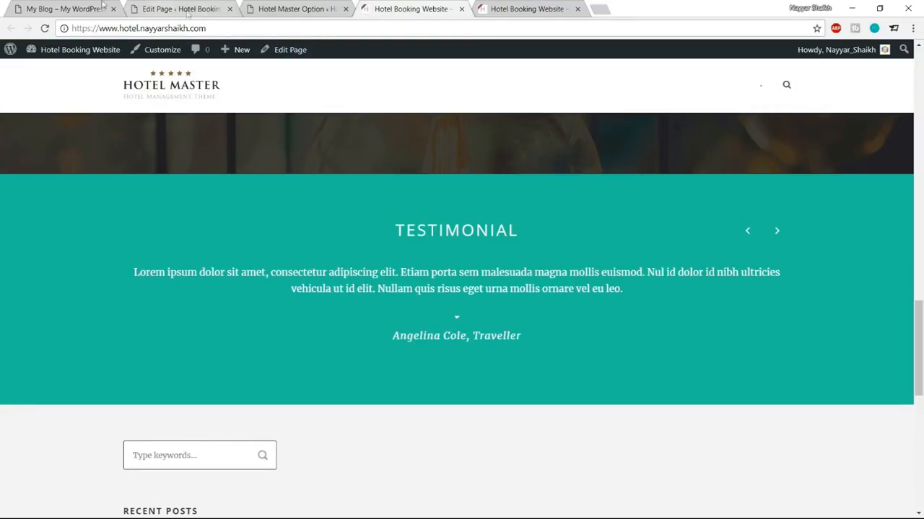
pyautogui.click(68, 6)
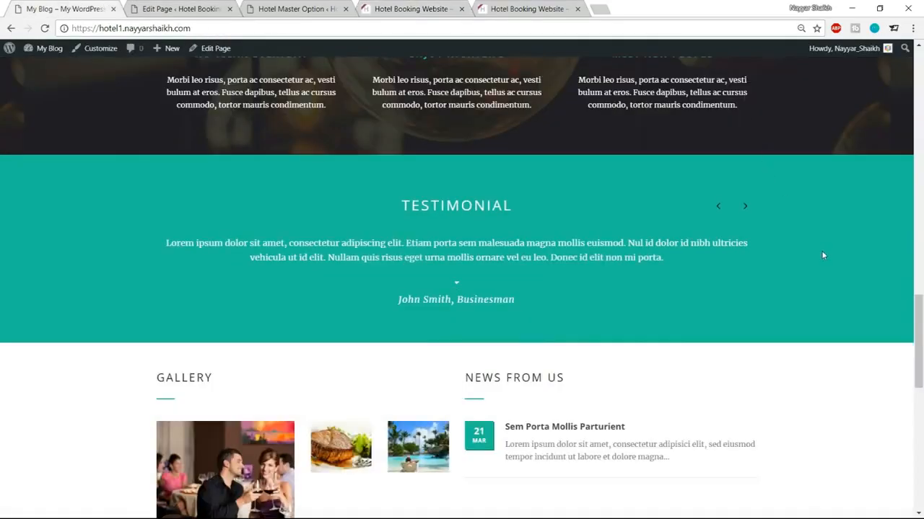
# Step: Scroll the demo homepage to compare its Gallery and News From Us sections, then return to the Home editor
pyautogui.scroll(-2, 823, 258)
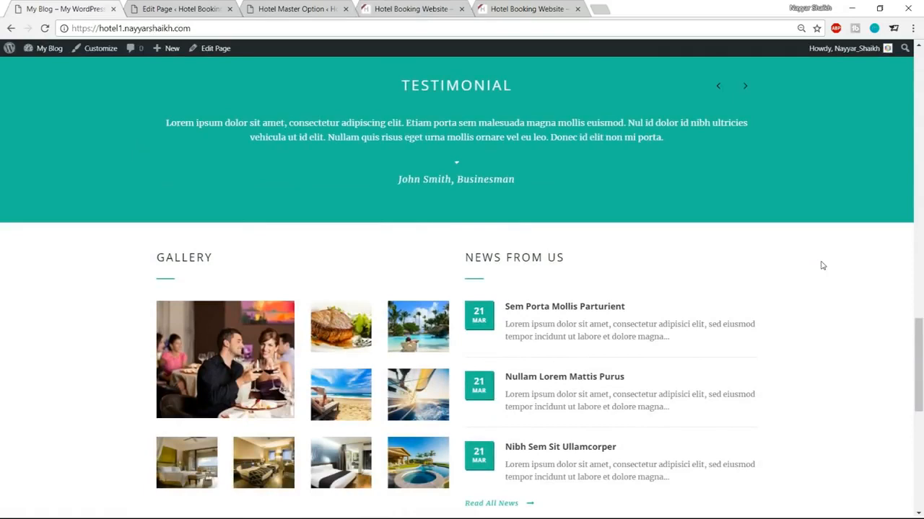
pyautogui.scroll(-2, 822, 265)
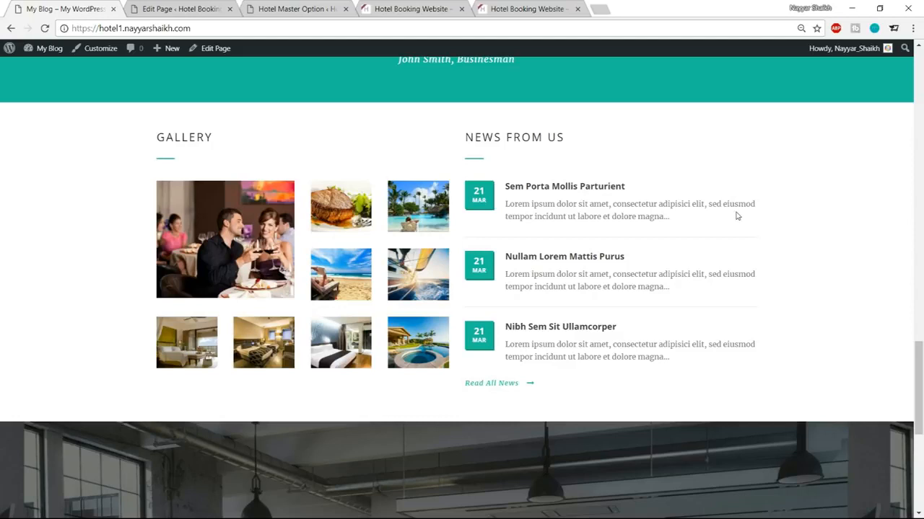
pyautogui.click(182, 9)
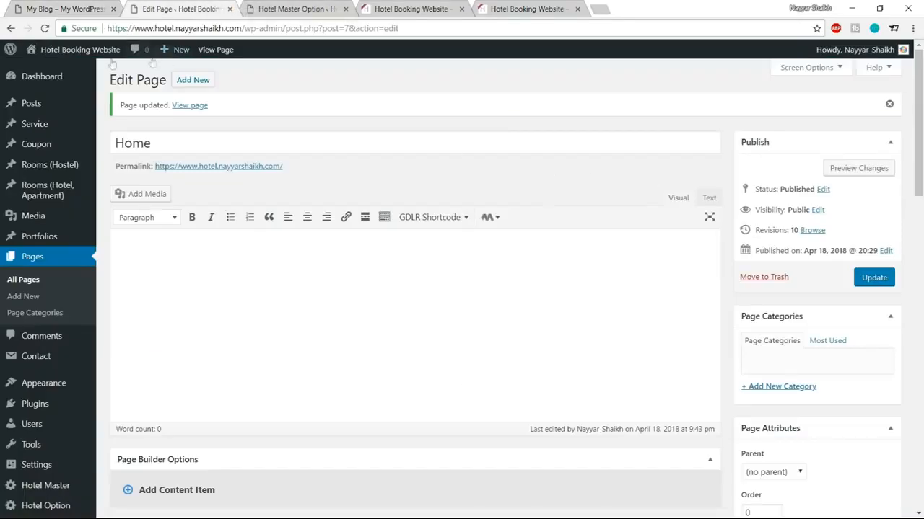
pyautogui.moveTo(24, 108)
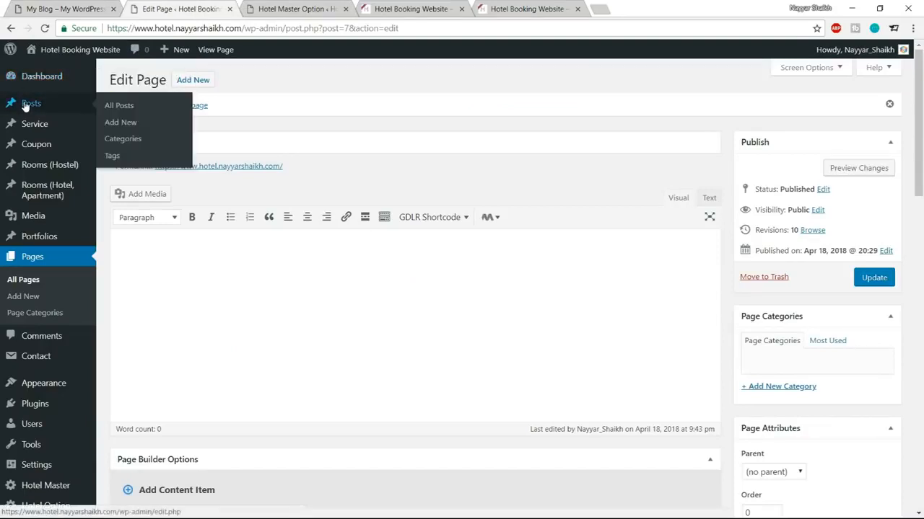
# Step: Open a new post editor and the demo's Sem Porta Mollis Parturient post
pyautogui.middleClick(130, 124)
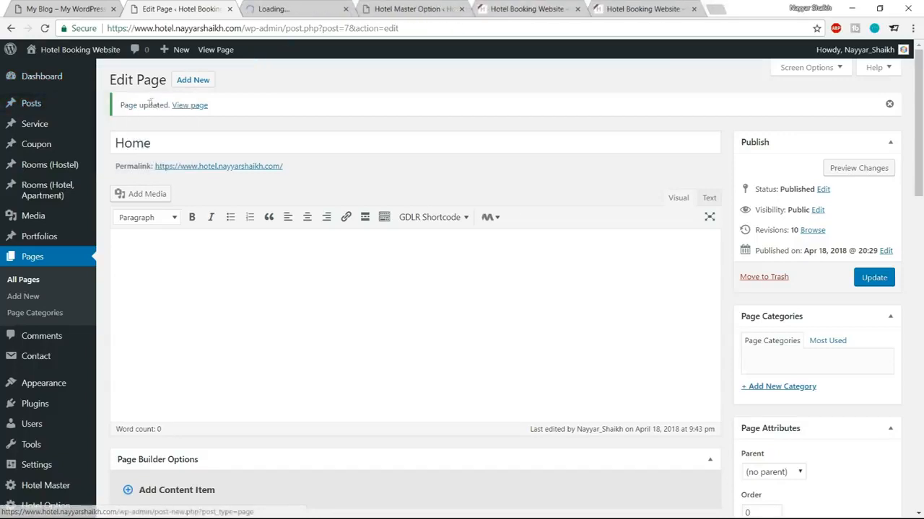
pyautogui.click(296, 9)
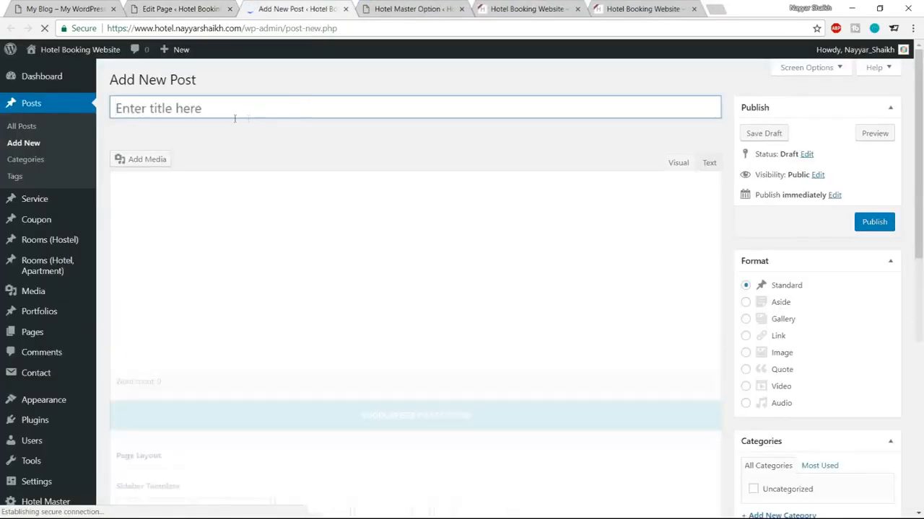
pyautogui.click(98, 6)
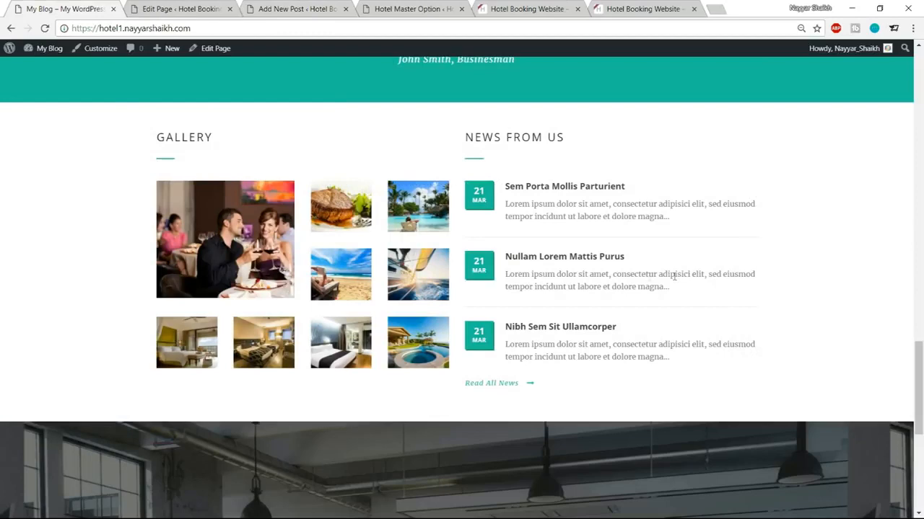
pyautogui.click(559, 191)
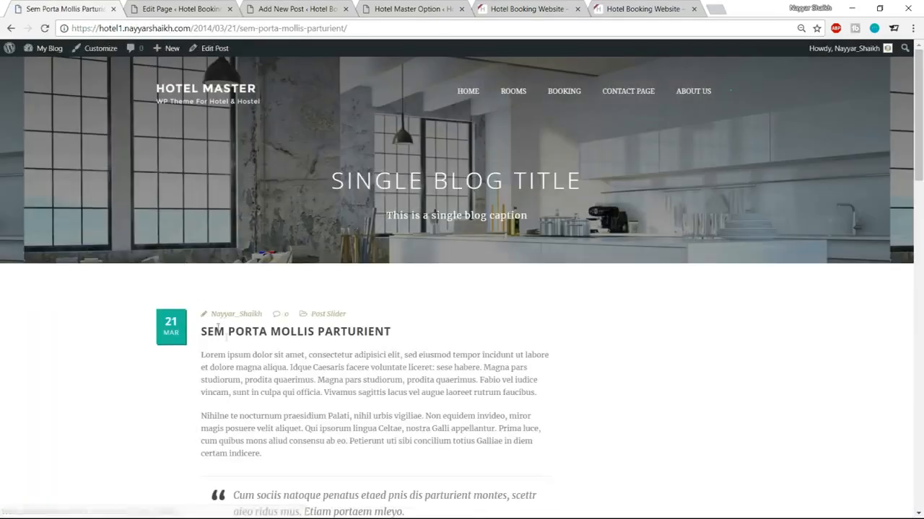
# Step: Title the new post SEM PORTA MOLLIS PARTURIENT, undoing a stray paste into the Home title
pyautogui.moveTo(209, 334); pyautogui.dragTo(467, 332)
pyautogui.hotkey('ctrl', 'c')
pyautogui.click(180, 9)
pyautogui.click(272, 143)
pyautogui.hotkey('ctrl', 'v')
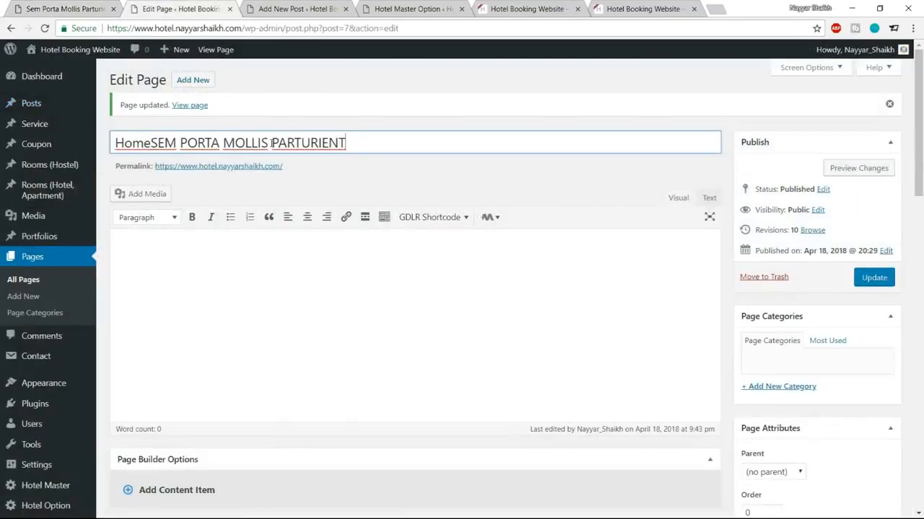
pyautogui.hotkey('ctrl', 'a')
pyautogui.hotkey('ctrl', 'z')
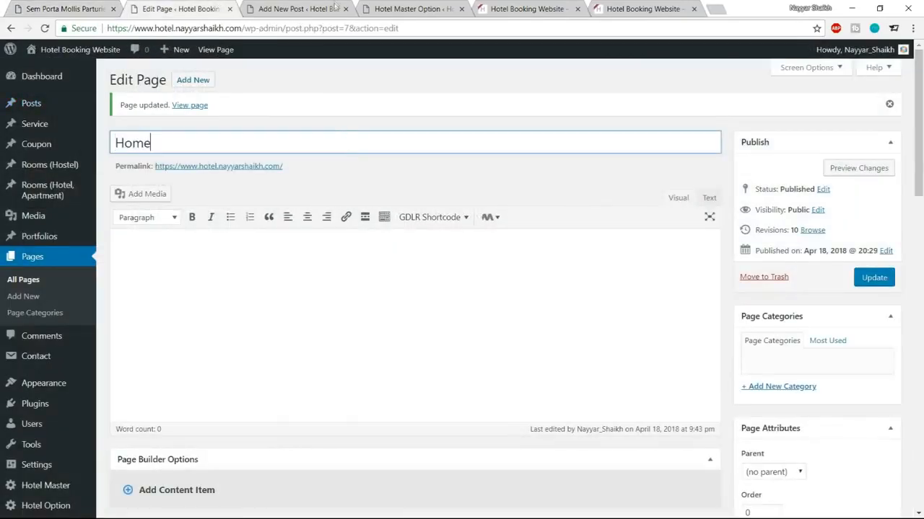
pyautogui.click(335, 7)
pyautogui.hotkey('ctrl', 'v')
# Step: Type and clear throwaway text in the post body, then look over the demo post's paragraphs
pyautogui.click(325, 250)
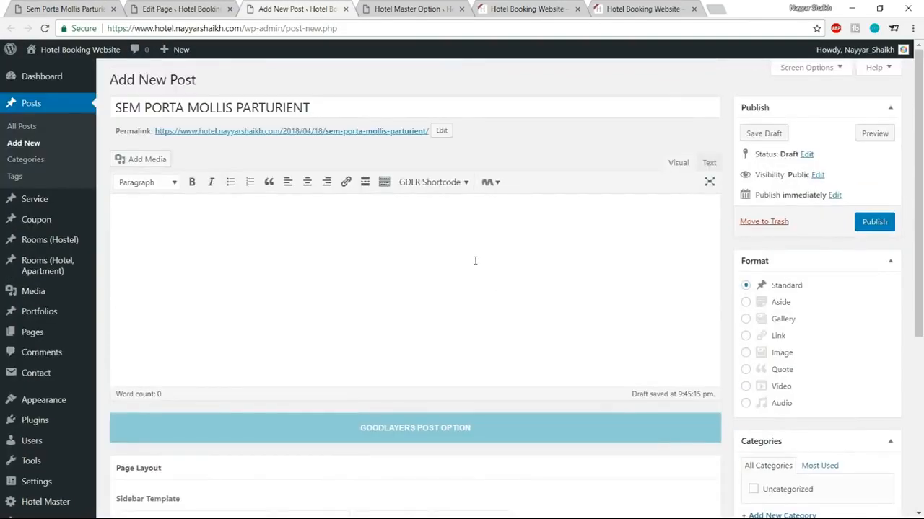
pyautogui.write('aksaknjasn')
pyautogui.hotkey('ctrl', 'a')
pyautogui.press('BackSpace')
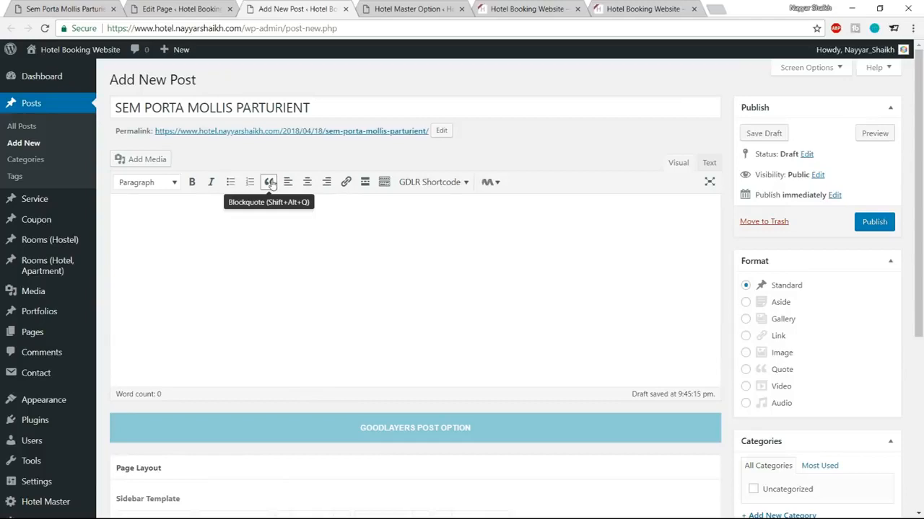
pyautogui.click(173, 4)
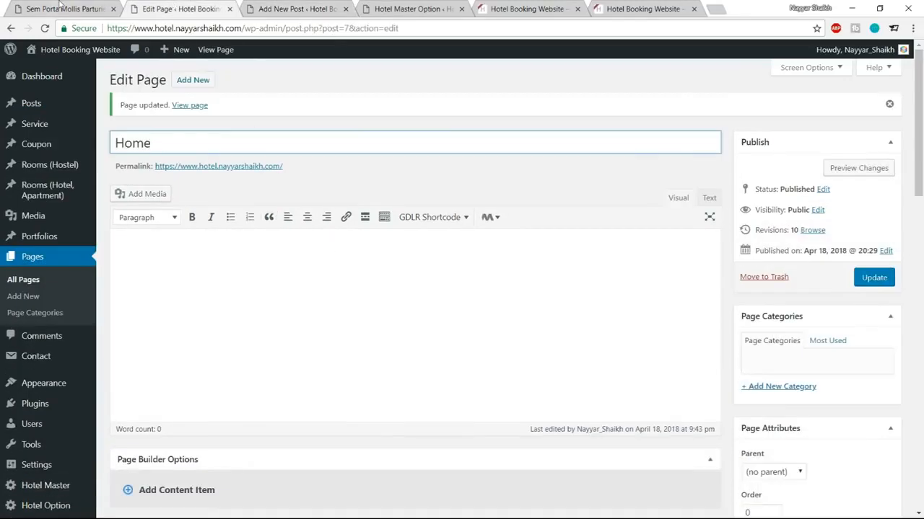
pyautogui.click(416, 9)
pyautogui.click(54, 6)
pyautogui.scroll(-1, 317, 346)
pyautogui.moveTo(233, 438); pyautogui.dragTo(334, 452)
pyautogui.click(334, 452)
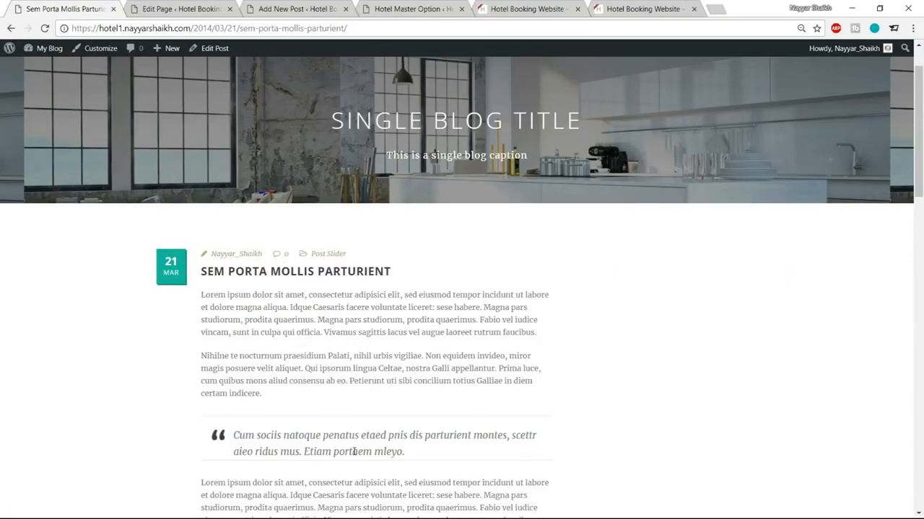
# Step: Test a quote block with throwaway text in the new post, then delete it
pyautogui.click(276, 6)
pyautogui.write('ascf;lma')
pyautogui.hotkey('ctrl', 'a')
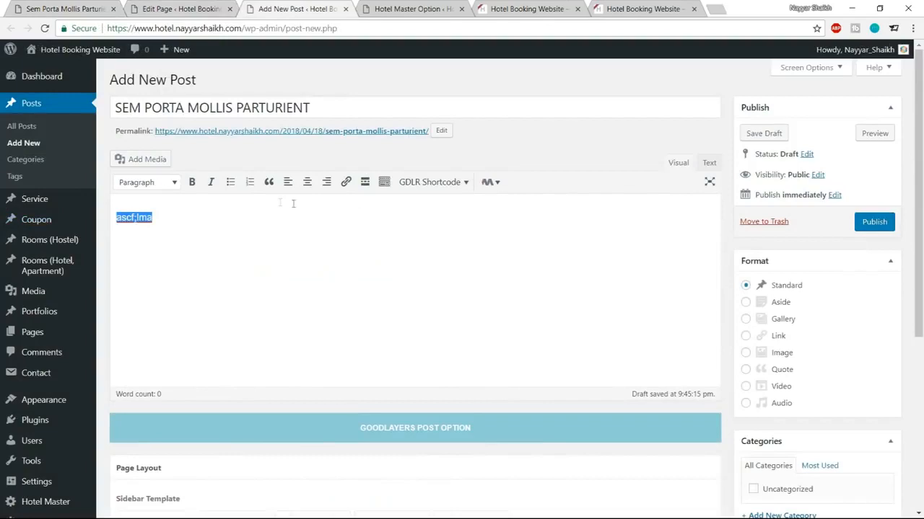
pyautogui.click(268, 182)
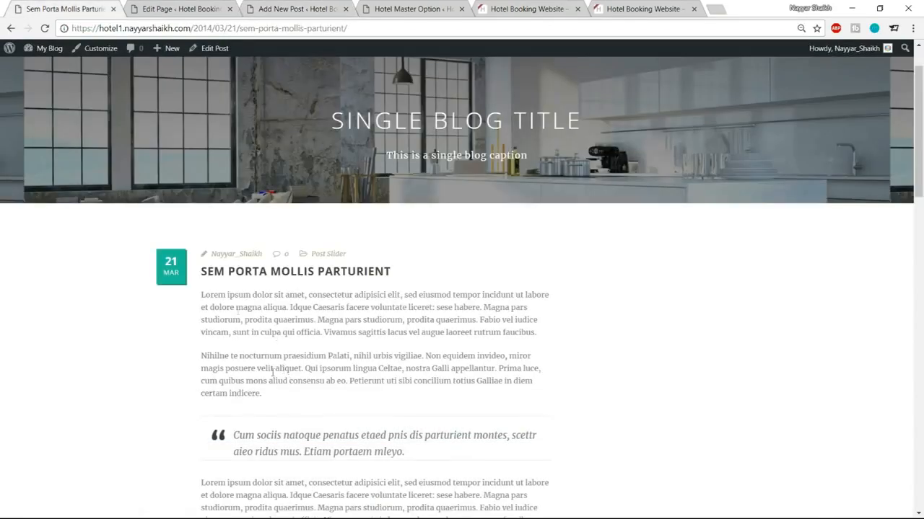
pyautogui.click(278, 8)
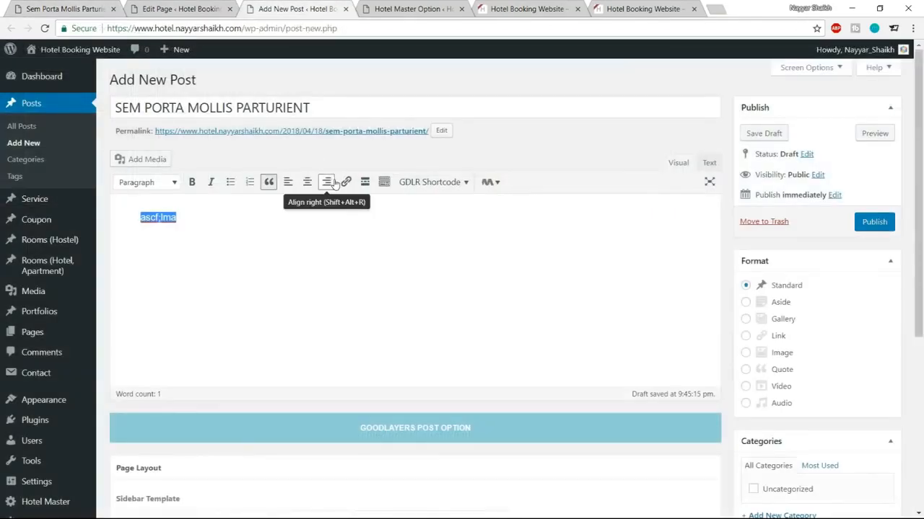
pyautogui.press('BackSpace')
# Step: Browse the theme's shortcode list and close it without inserting anything
pyautogui.click(430, 181)
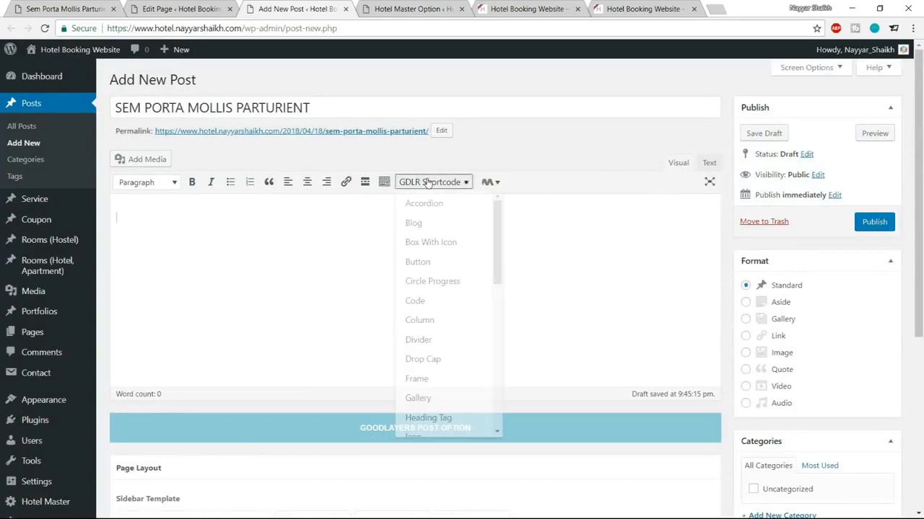
pyautogui.scroll(-1, 461, 364)
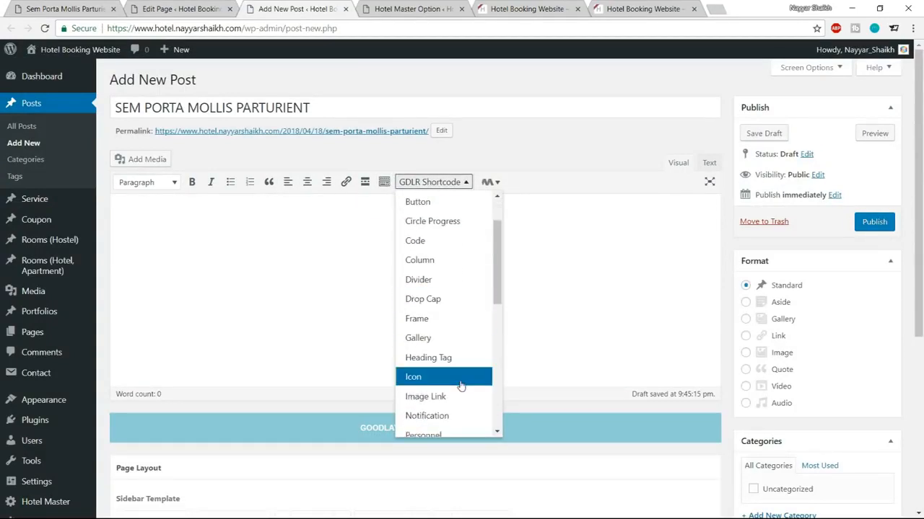
pyautogui.scroll(-1, 459, 364)
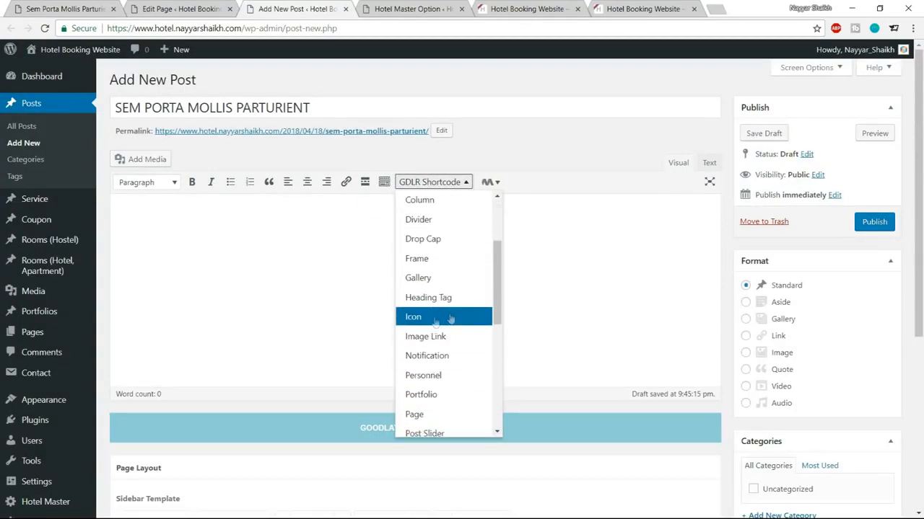
pyautogui.scroll(-1, 432, 368)
pyautogui.scroll(-1, 440, 400)
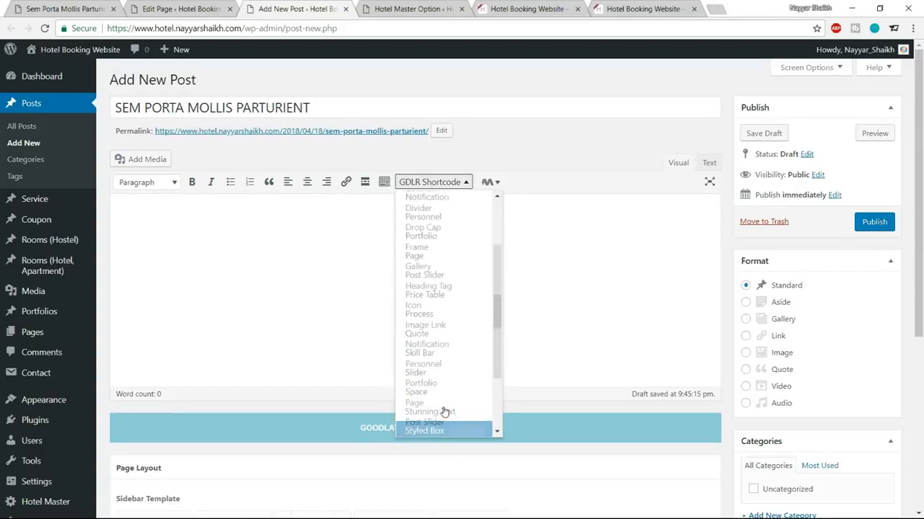
pyautogui.scroll(5, 443, 404)
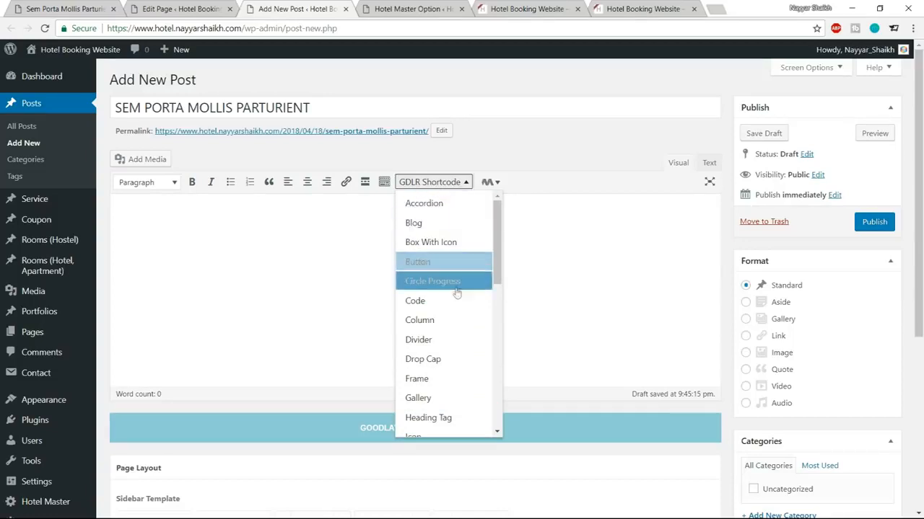
pyautogui.click(271, 274)
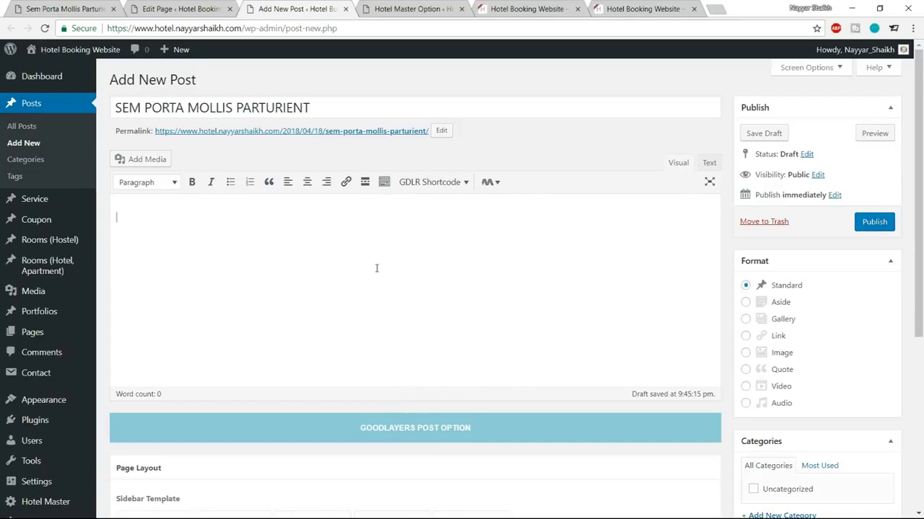
pyautogui.scroll(-5, 373, 322)
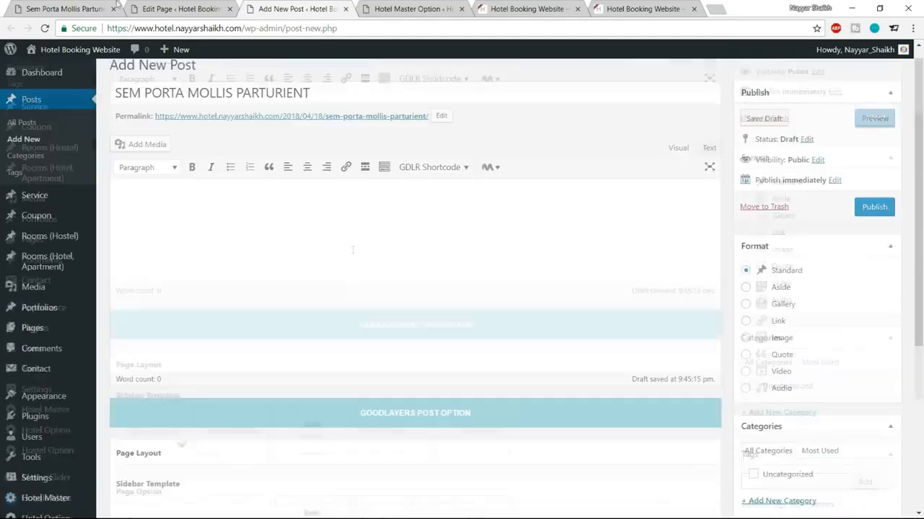
# Step: Paste the demo post's first two Lorem ipsum paragraphs into the new post body
pyautogui.click(46, 7)
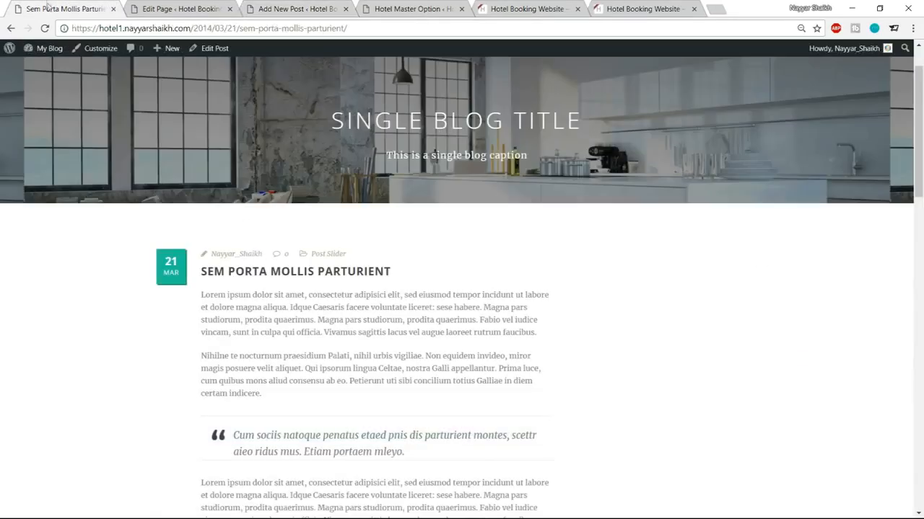
pyautogui.moveTo(199, 294); pyautogui.dragTo(369, 395)
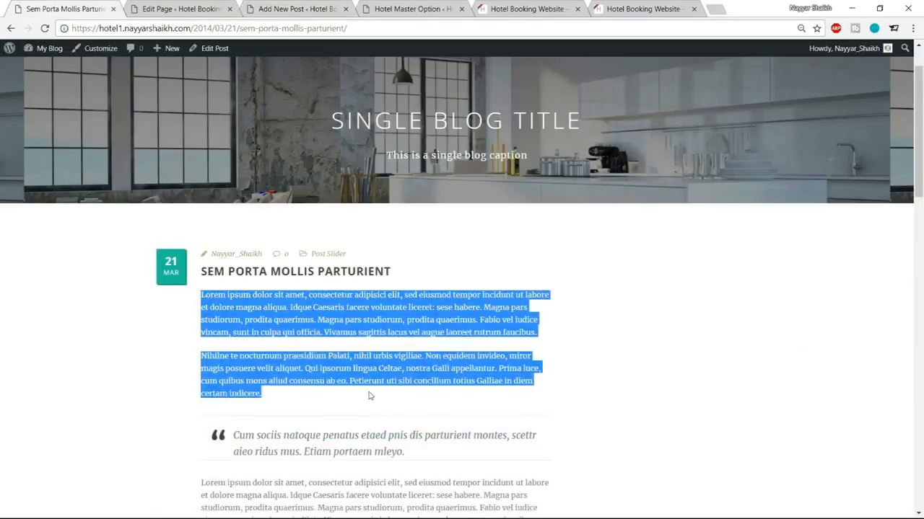
pyautogui.click(295, 7)
pyautogui.hotkey('ctrl', 'v')
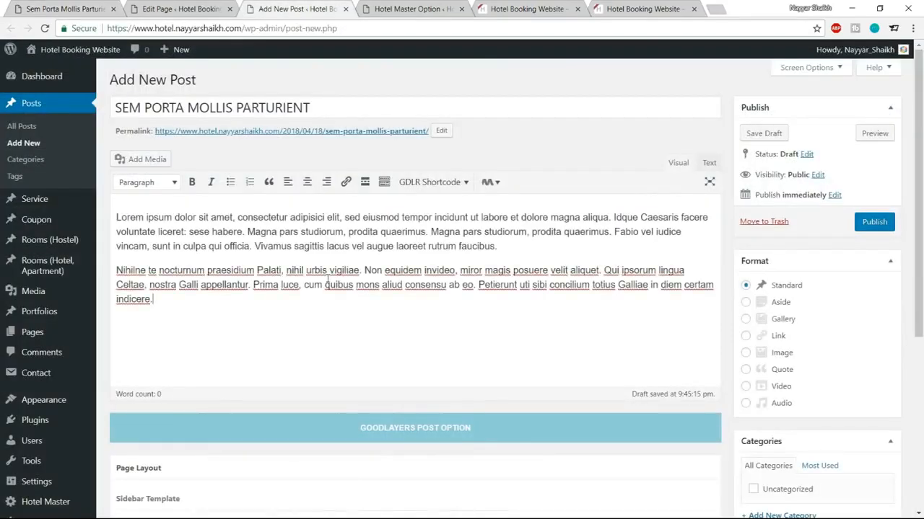
pyautogui.scroll(-4, 791, 311)
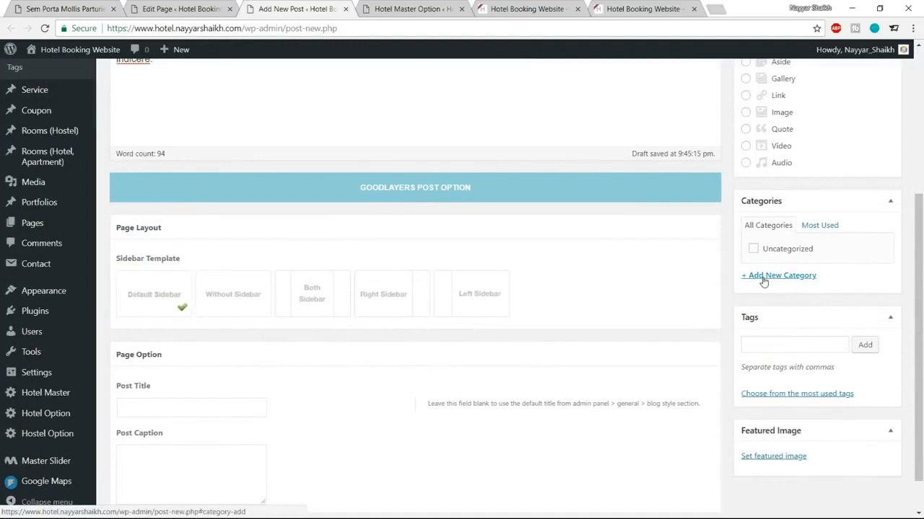
# Step: File the post under a new 'Technology' category
pyautogui.click(763, 277)
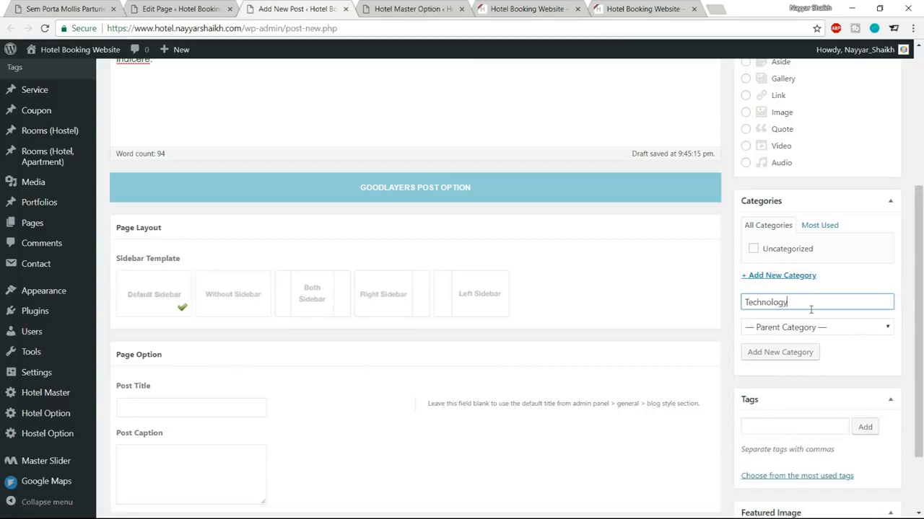
pyautogui.click(779, 352)
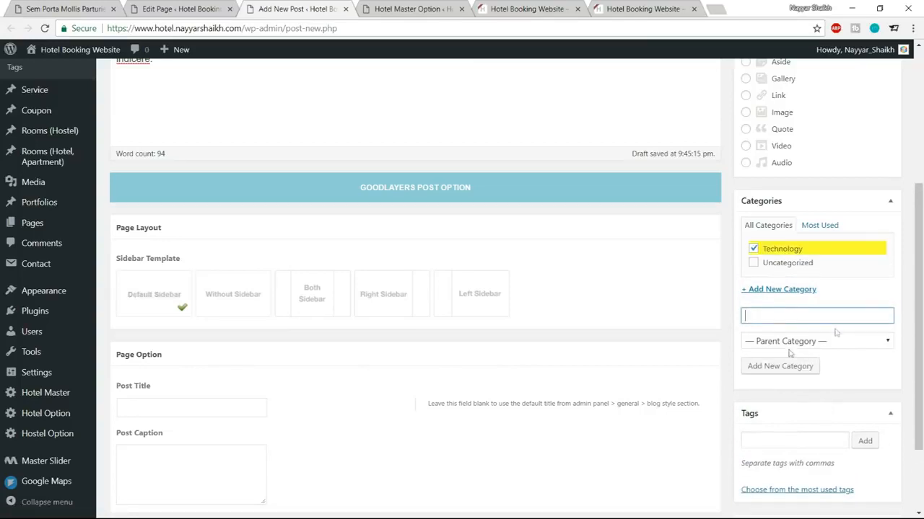
pyautogui.scroll(-2, 908, 343)
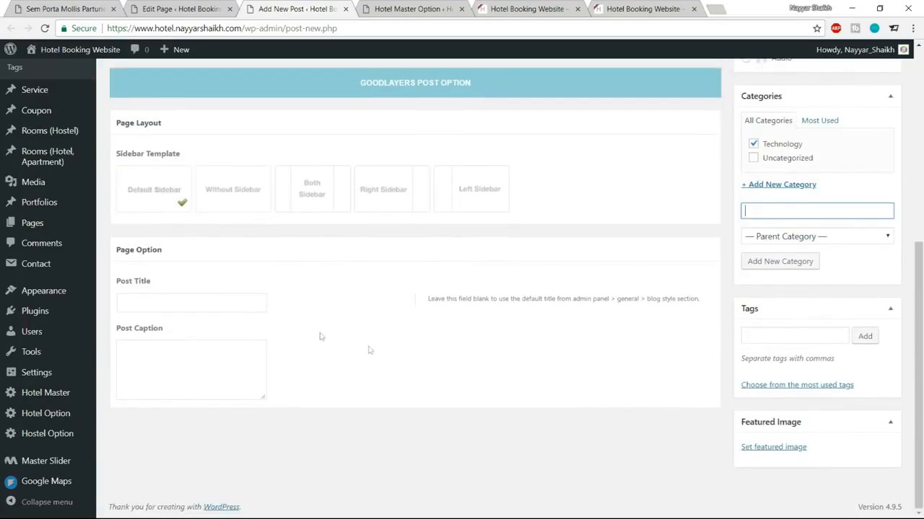
# Step: Set the bedroom-with-balcony photo as the featured image and publish the post
pyautogui.click(773, 448)
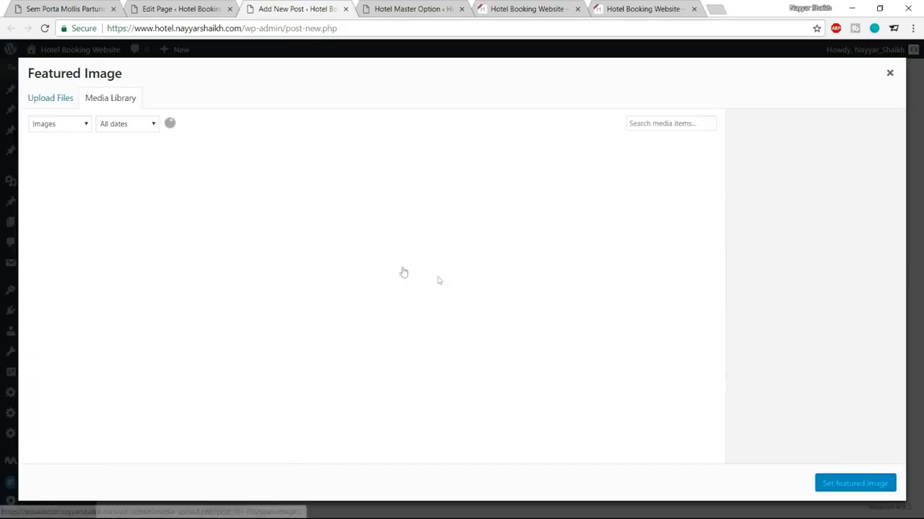
pyautogui.click(163, 282)
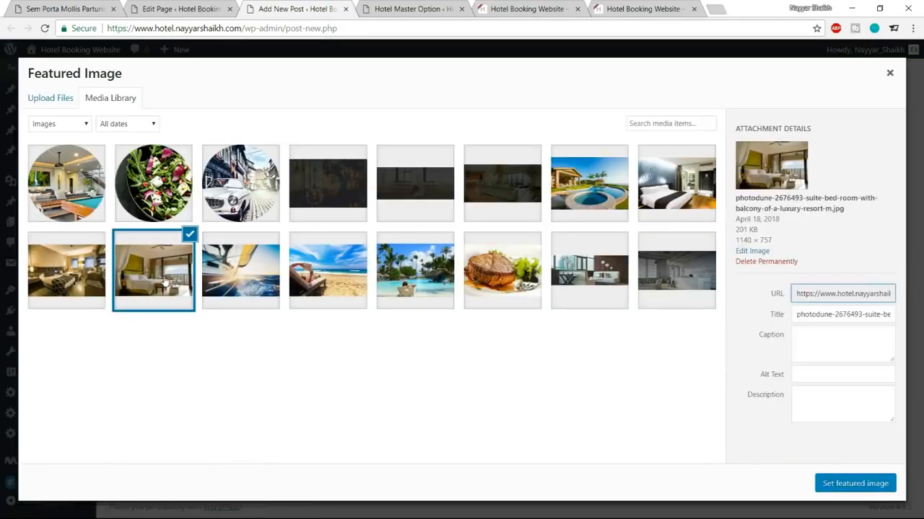
pyautogui.click(882, 487)
pyautogui.scroll(5, 859, 375)
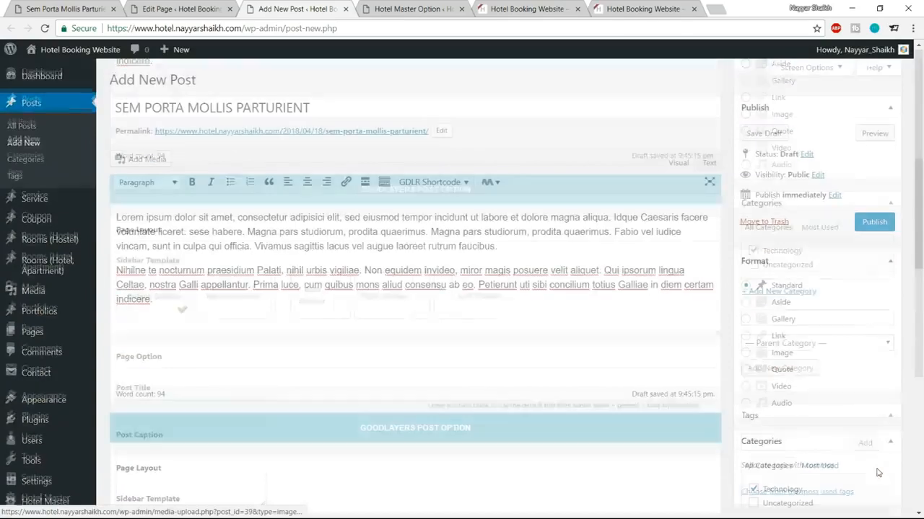
pyautogui.click(875, 223)
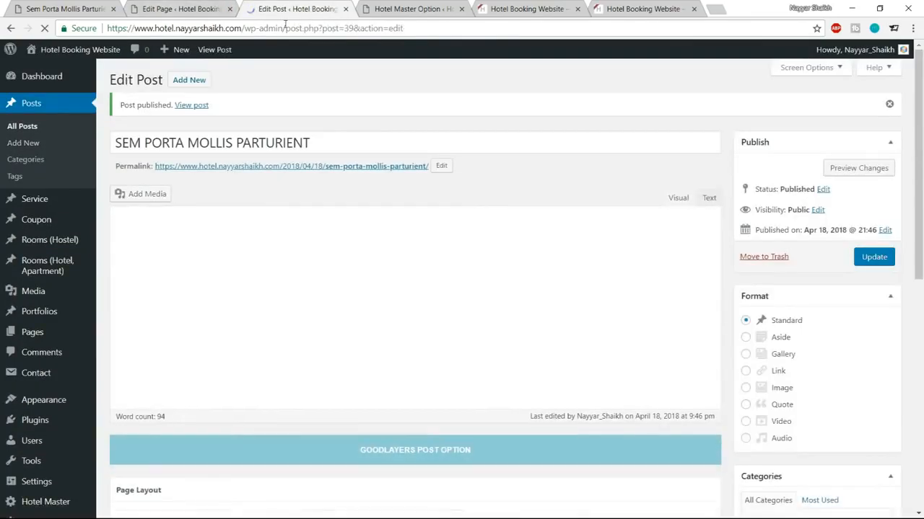
# Step: Review the published post and the live home page, then return to the Home page builder
pyautogui.click(346, 9)
pyautogui.click(181, 8)
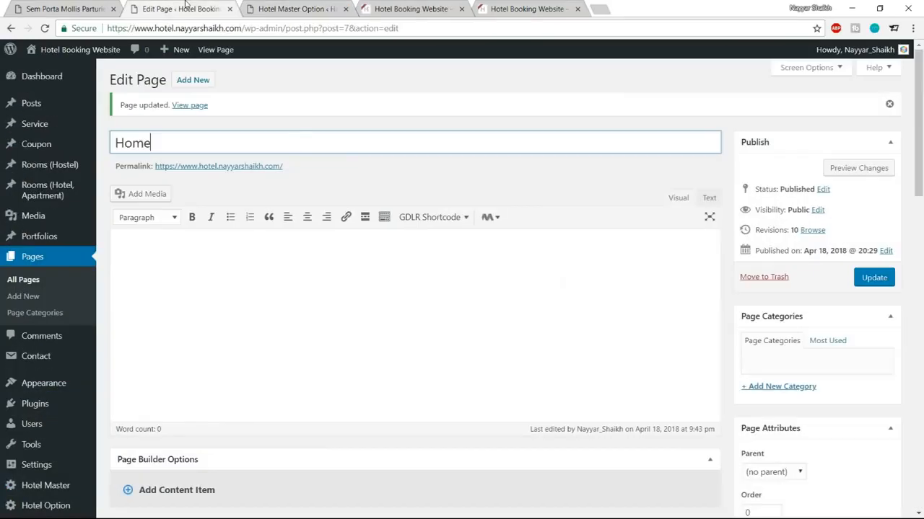
pyautogui.scroll(-3, 388, 262)
pyautogui.click(24, 6)
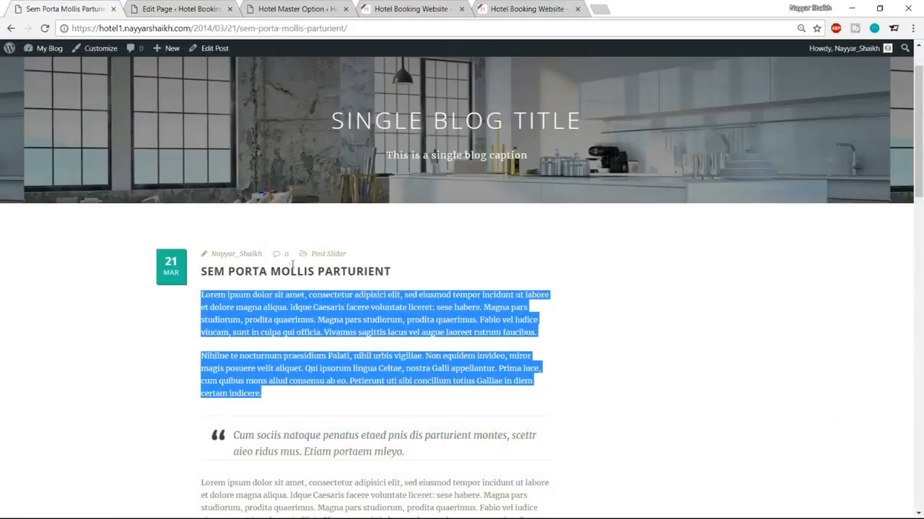
pyautogui.click(10, 28)
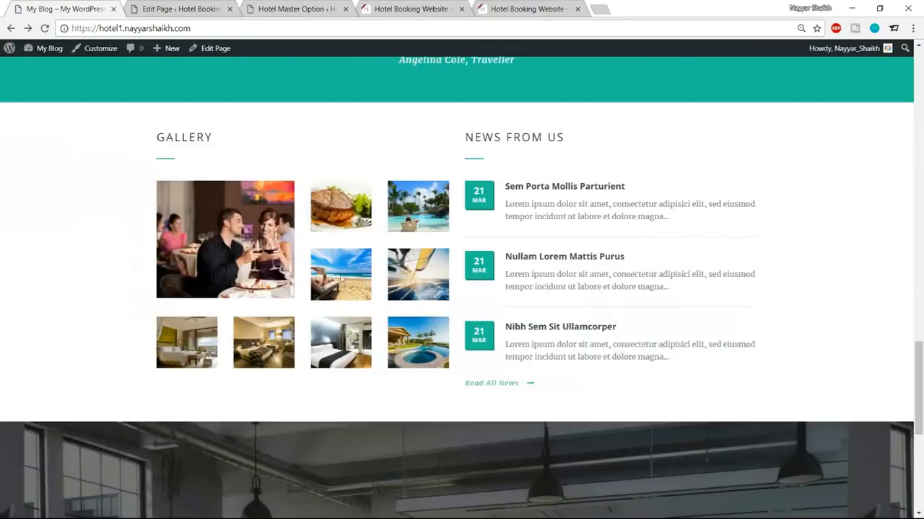
pyautogui.click(189, 8)
pyautogui.scroll(-2, 571, 296)
# Step: Add a Color Wrapper to the Home page below the Testimonial wrapper
pyautogui.click(207, 213)
pyautogui.click(217, 7)
pyautogui.click(195, 205)
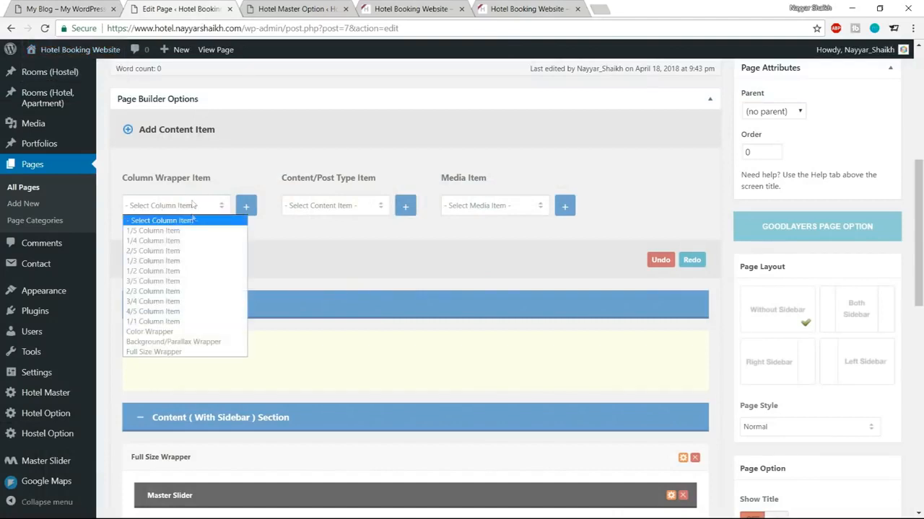
pyautogui.click(209, 333)
pyautogui.click(246, 209)
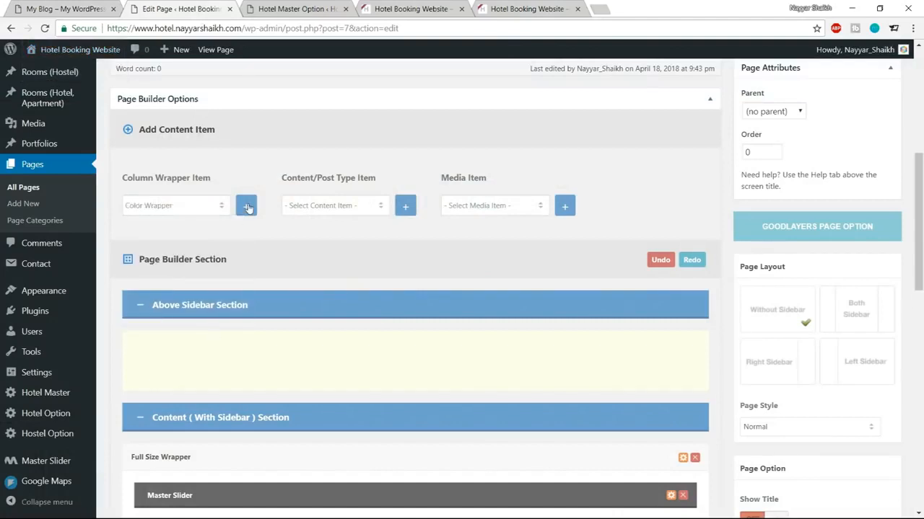
pyautogui.click(80, 6)
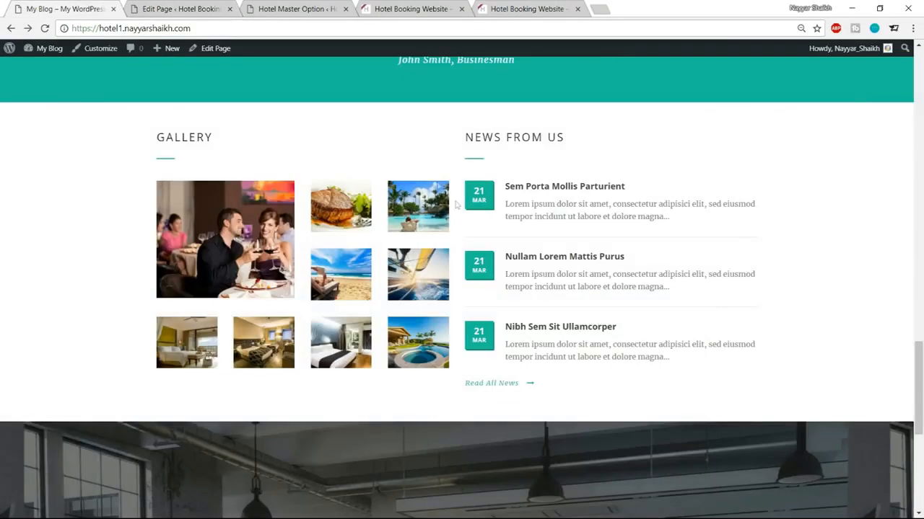
pyautogui.click(181, 8)
# Step: Add 1/2 Column items and drag the left column into the new Color Wrapper
pyautogui.click(182, 207)
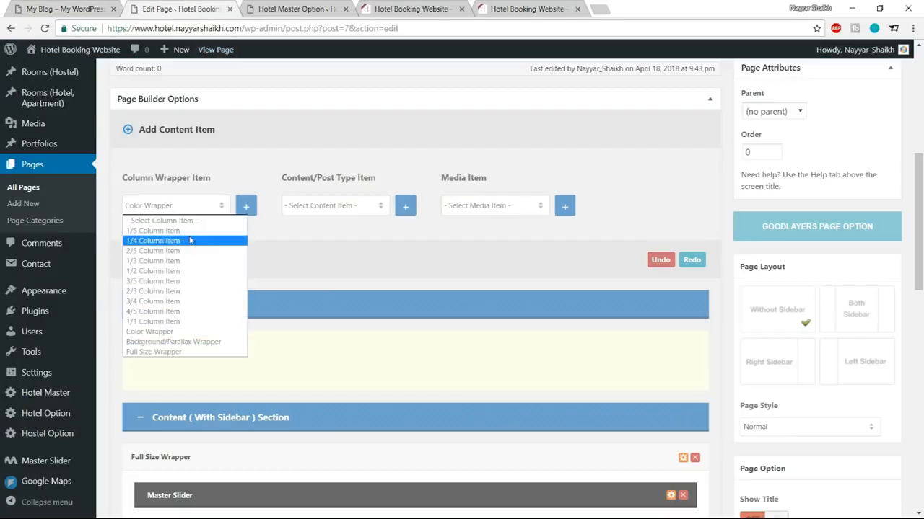
pyautogui.click(183, 280)
pyautogui.click(249, 212)
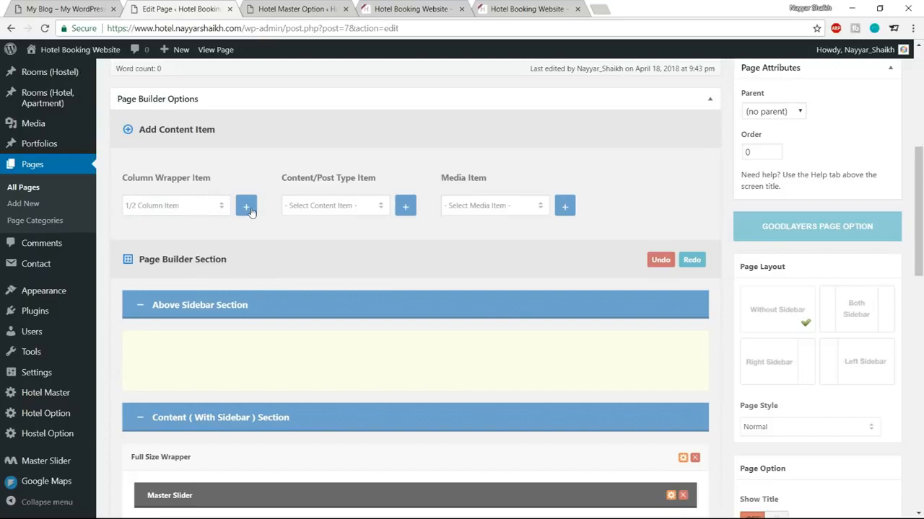
pyautogui.scroll(-15, 389, 289)
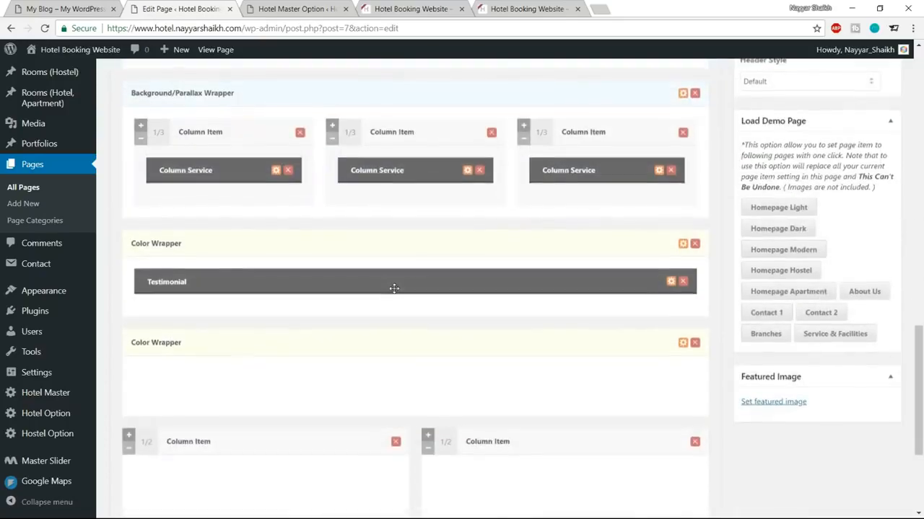
pyautogui.scroll(-2, 396, 302)
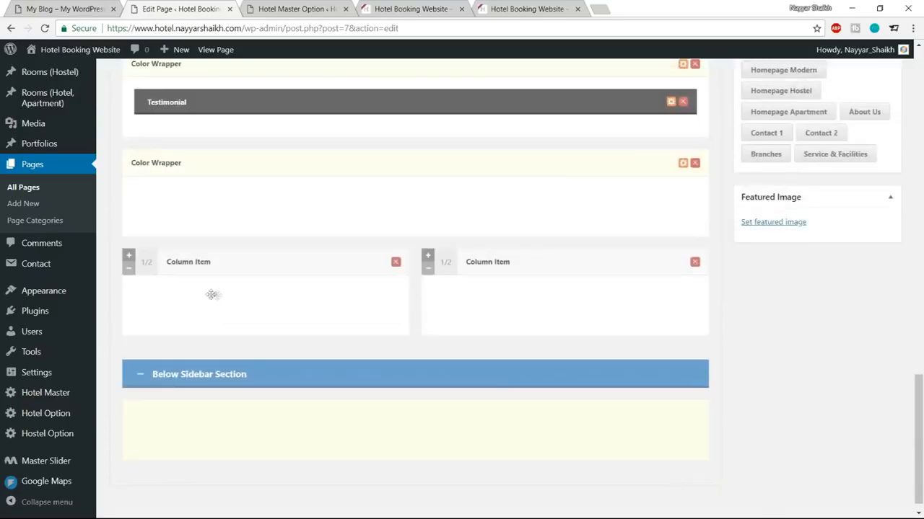
pyautogui.moveTo(152, 268); pyautogui.dragTo(148, 226)
pyautogui.click(30, 5)
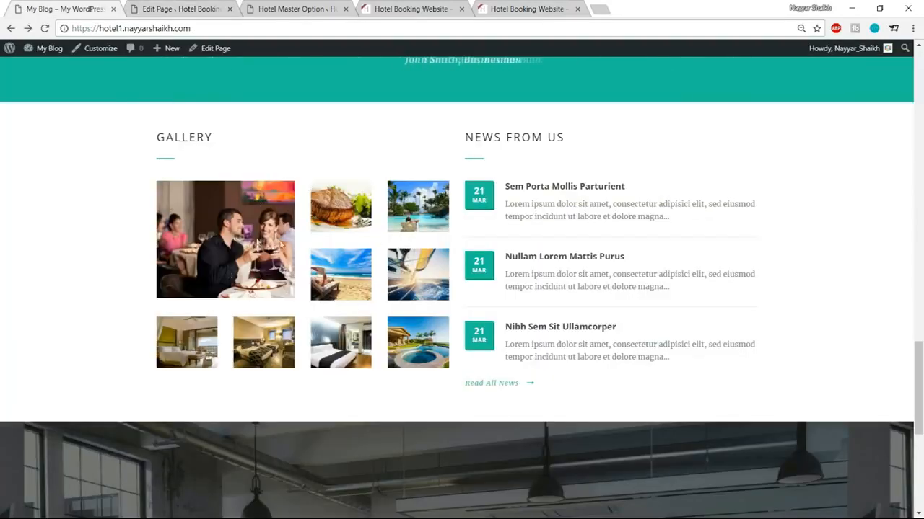
pyautogui.click(176, 6)
pyautogui.scroll(10, 358, 246)
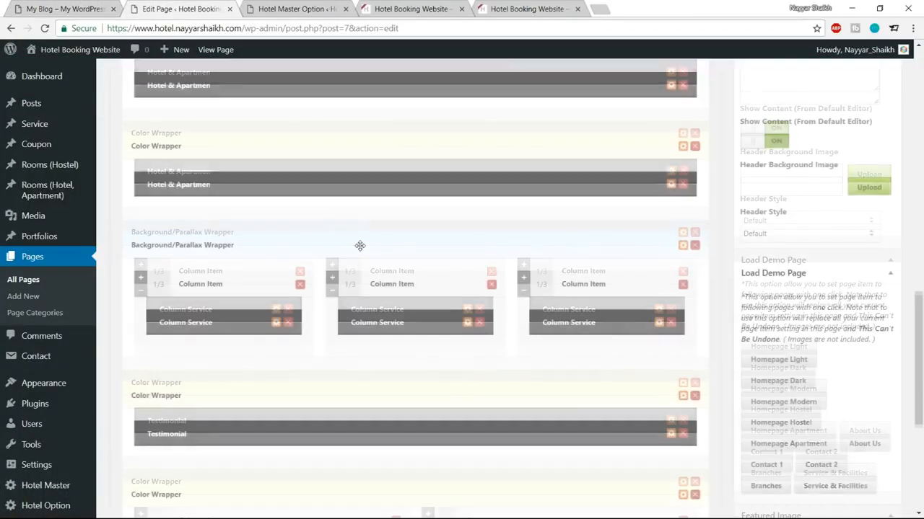
pyautogui.scroll(2, 361, 253)
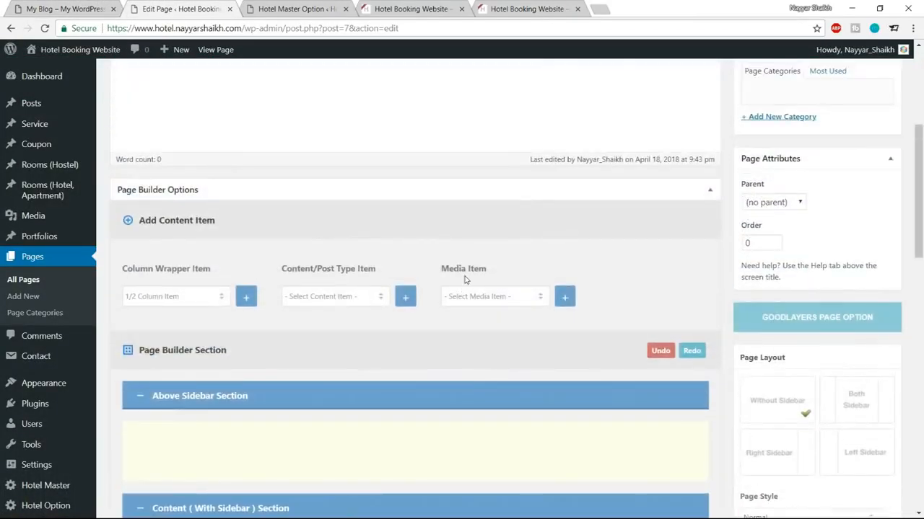
# Step: Add a Gallery media item and drag it into the left half column
pyautogui.click(496, 299)
pyautogui.click(476, 328)
pyautogui.scroll(-12, 573, 332)
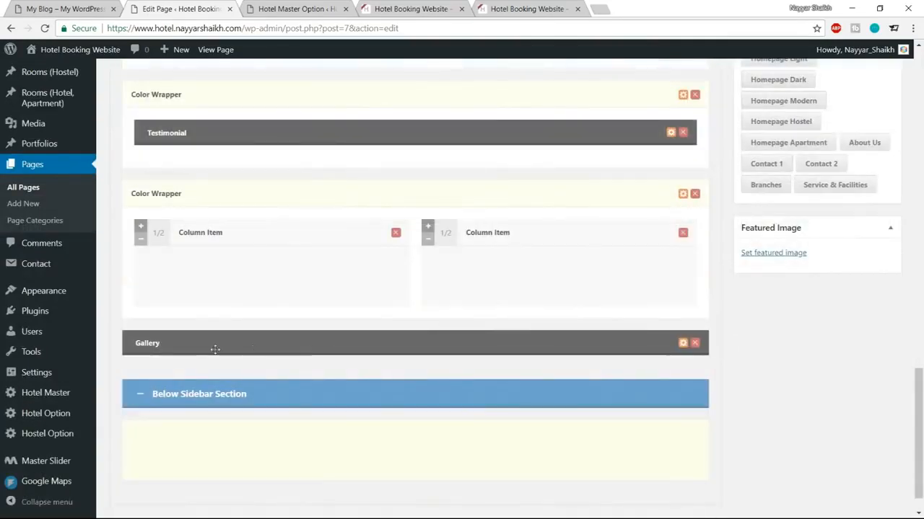
pyautogui.moveTo(212, 349); pyautogui.dragTo(208, 281)
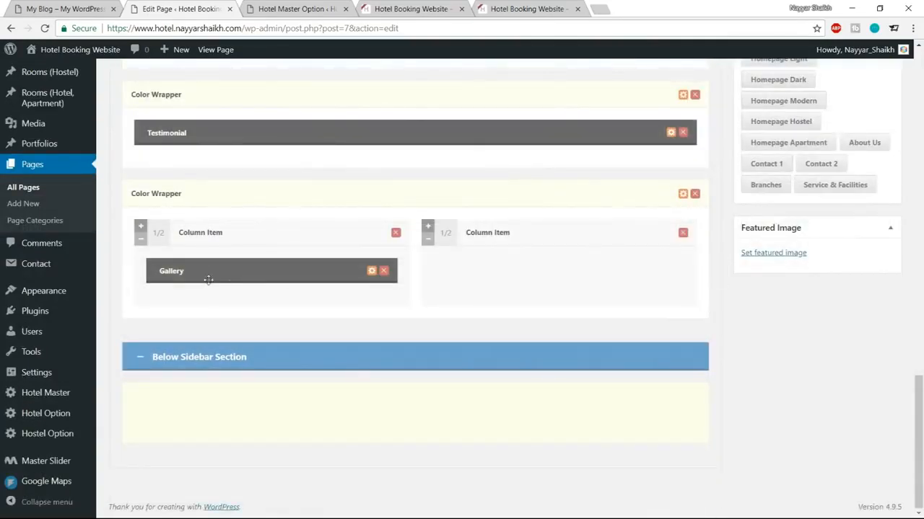
# Step: Title the Gallery item 'GALLERY' using the Left Align With Divider title type
pyautogui.click(372, 272)
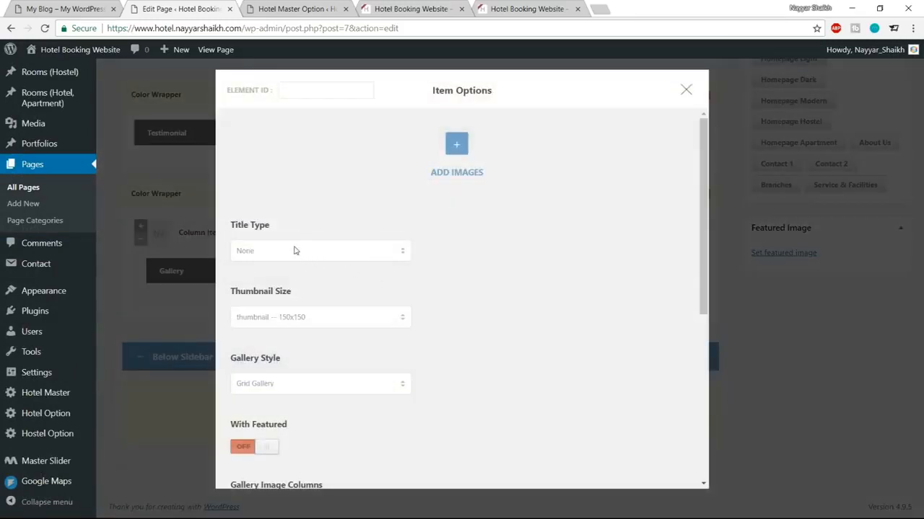
pyautogui.click(43, 9)
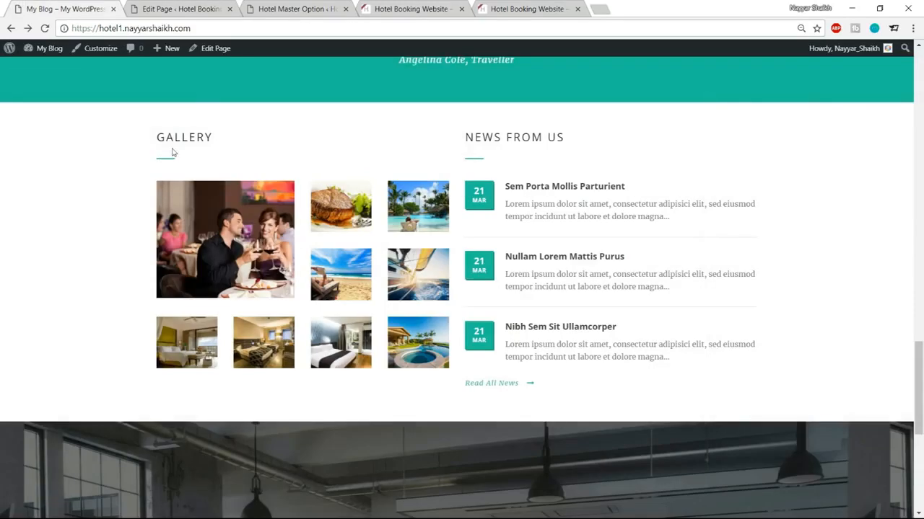
pyautogui.moveTo(155, 141); pyautogui.dragTo(213, 139)
pyautogui.hotkey('ctrl', 'c')
pyautogui.click(214, 152)
pyautogui.hotkey('ctrl', 'Tab')
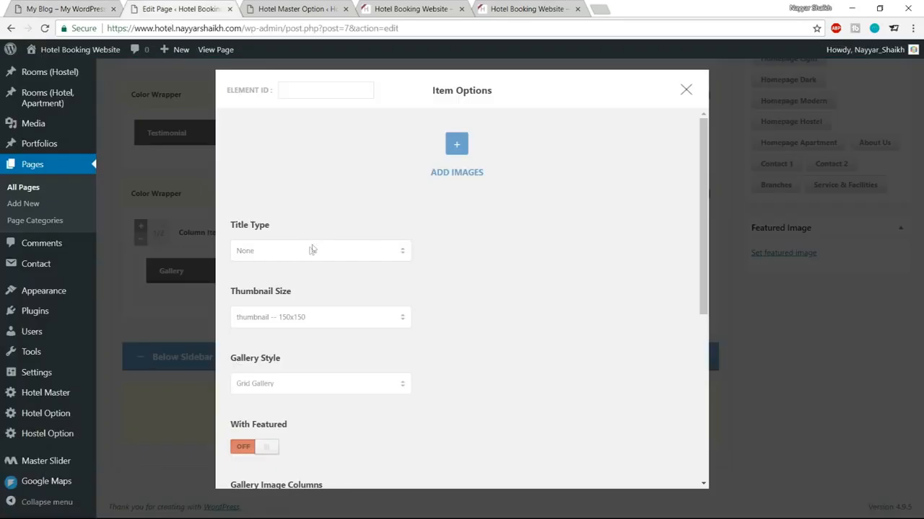
pyautogui.click(312, 250)
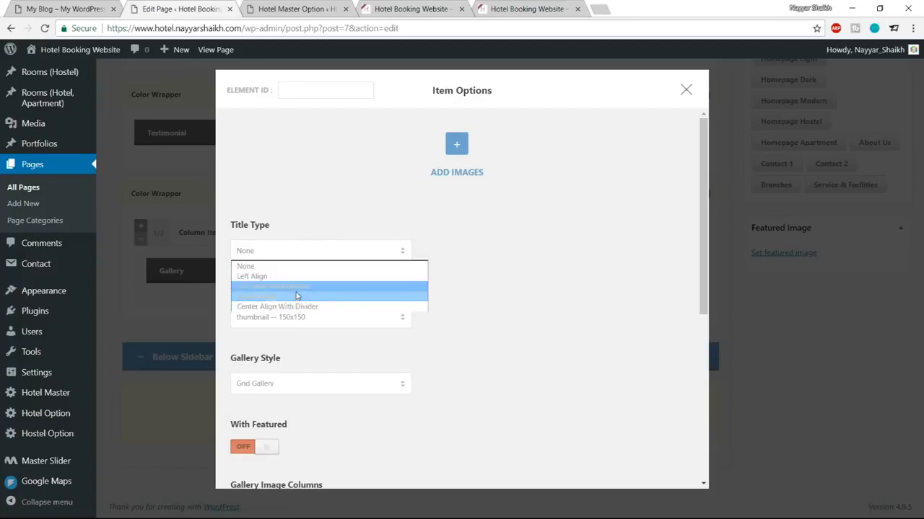
pyautogui.click(295, 287)
pyautogui.click(296, 319)
pyautogui.hotkey('ctrl', 'v')
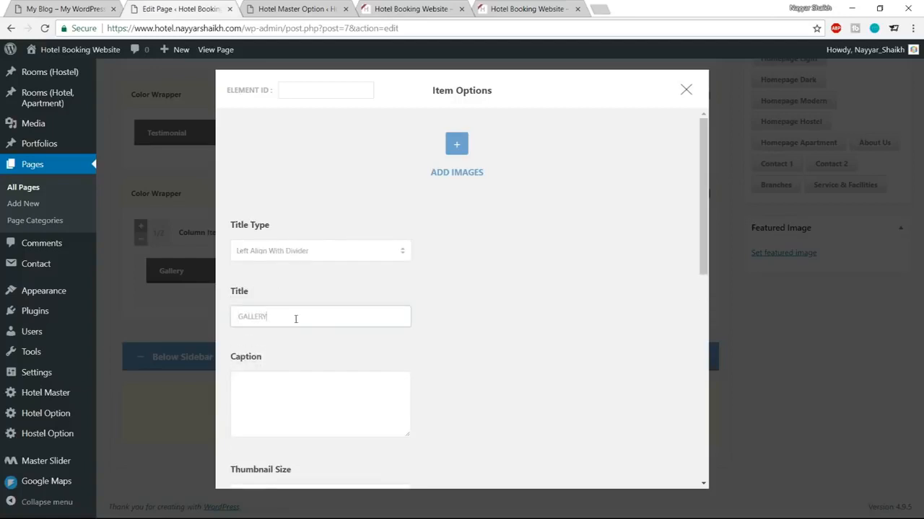
pyautogui.scroll(-2, 545, 287)
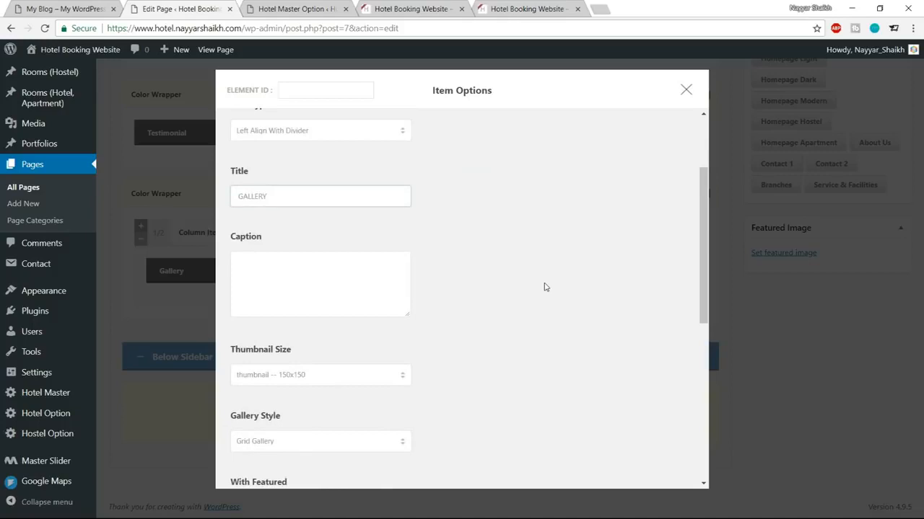
pyautogui.scroll(-2, 544, 287)
# Step: Use small-grid-size-2 (400x340) thumbnails in Grid Gallery with With Featured on, and save
pyautogui.click(293, 257)
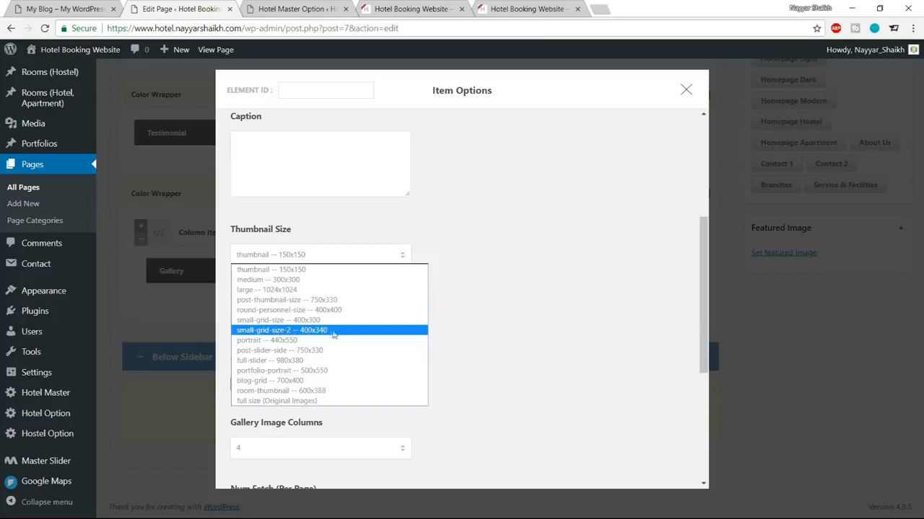
pyautogui.click(314, 332)
pyautogui.scroll(-1, 404, 321)
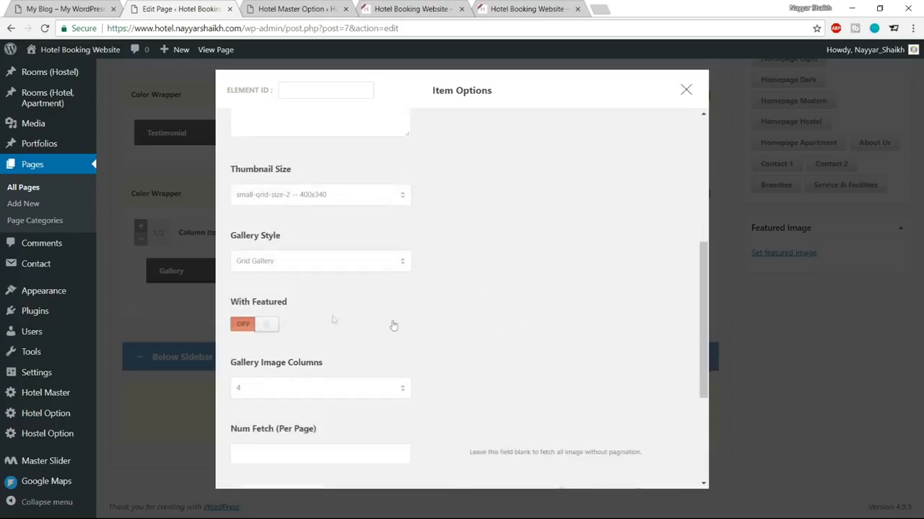
pyautogui.click(288, 270)
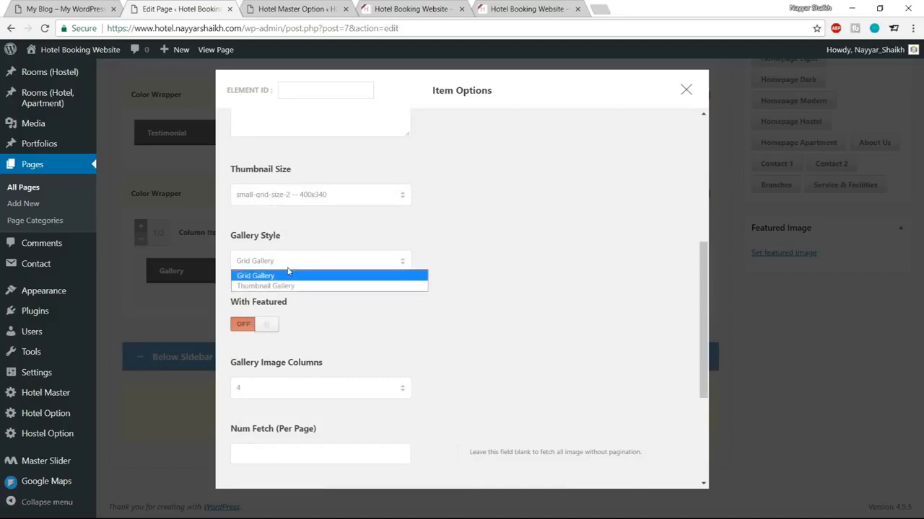
pyautogui.click(285, 276)
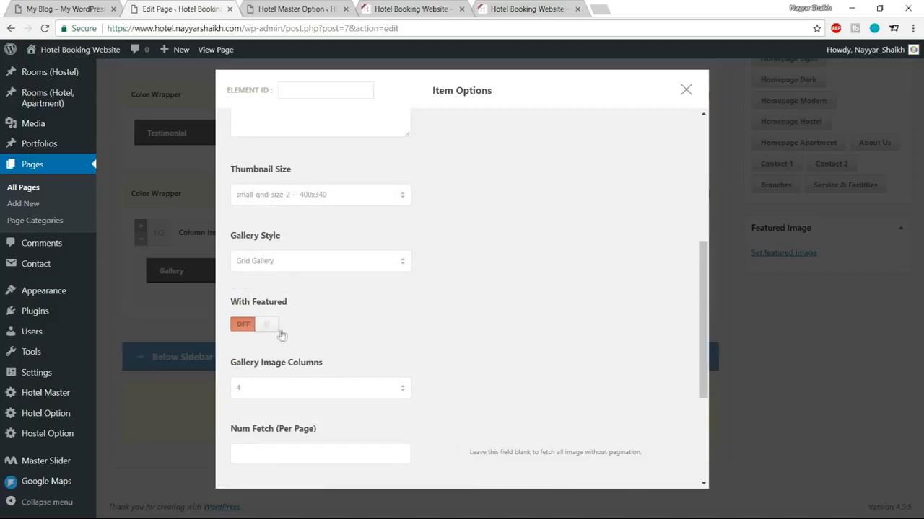
pyautogui.click(253, 329)
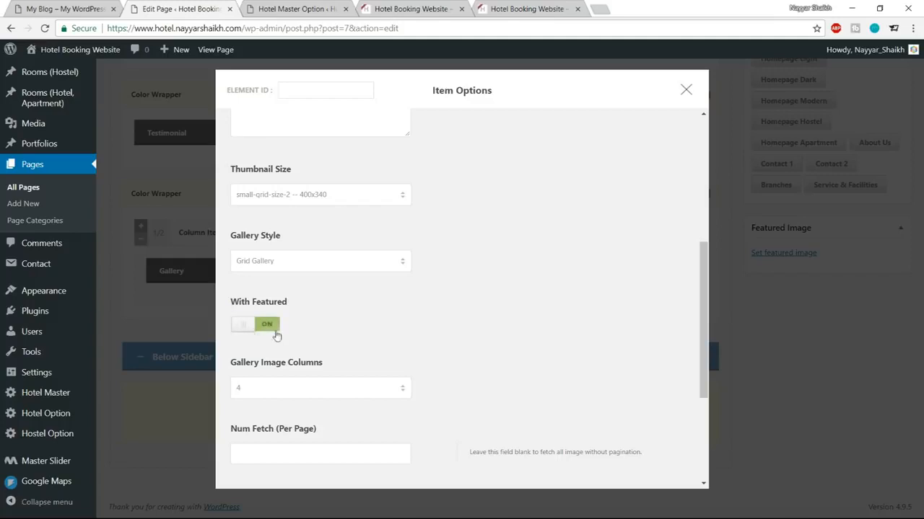
pyautogui.click(65, 9)
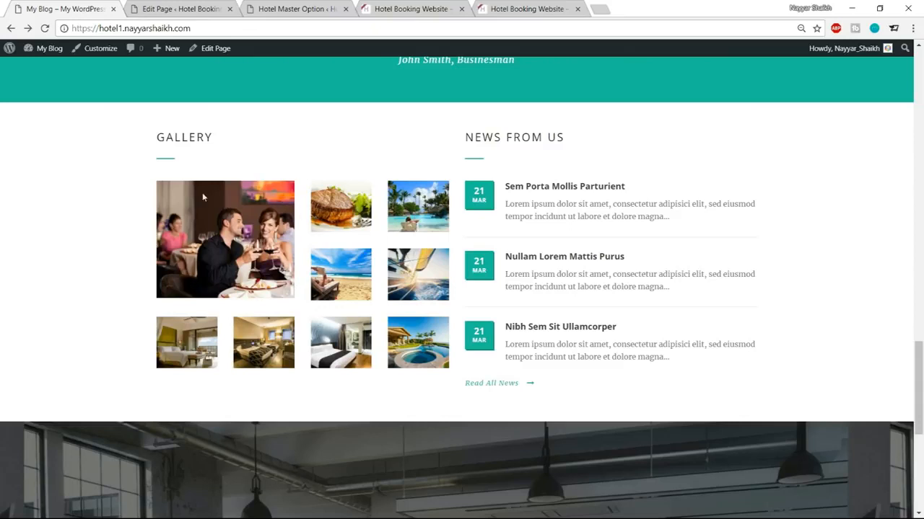
pyautogui.click(163, 7)
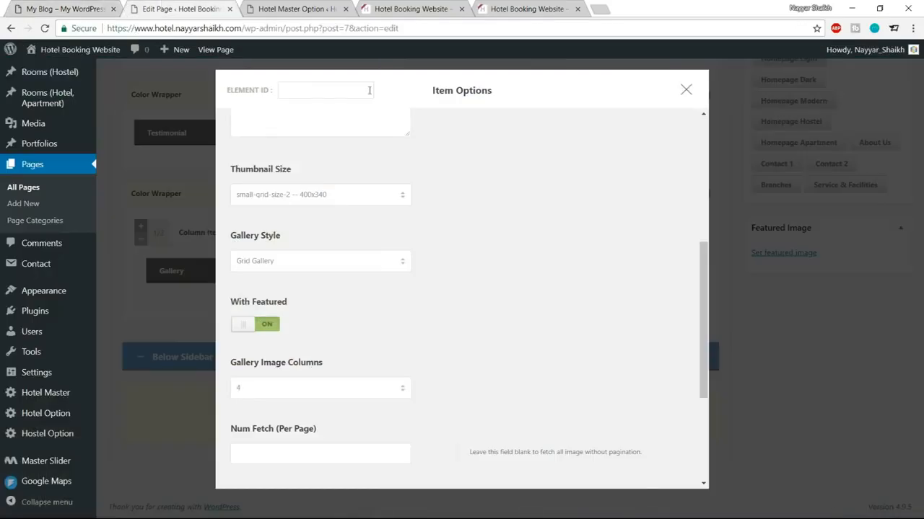
pyautogui.scroll(-3, 513, 275)
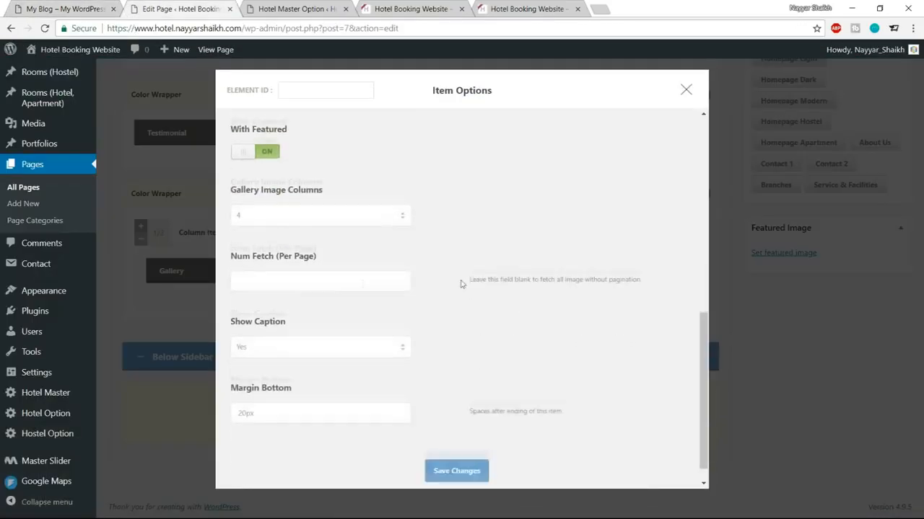
pyautogui.scroll(-1, 461, 288)
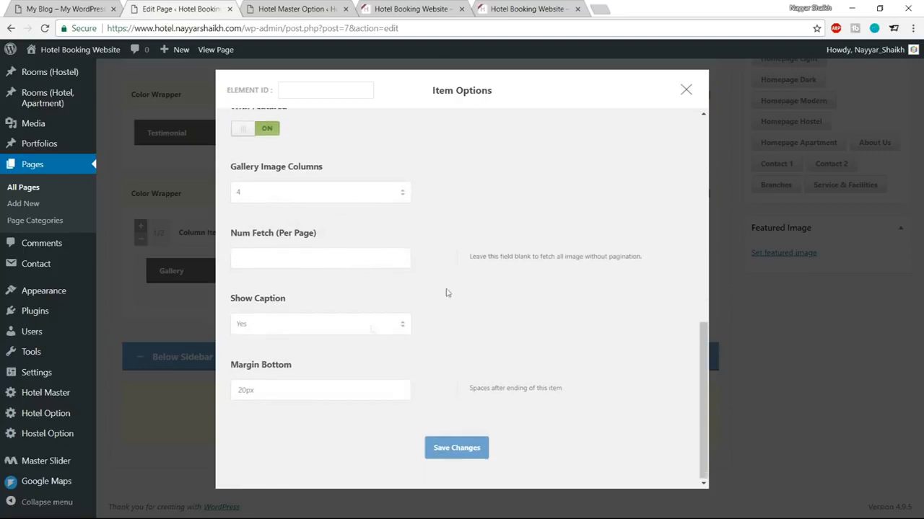
pyautogui.click(456, 447)
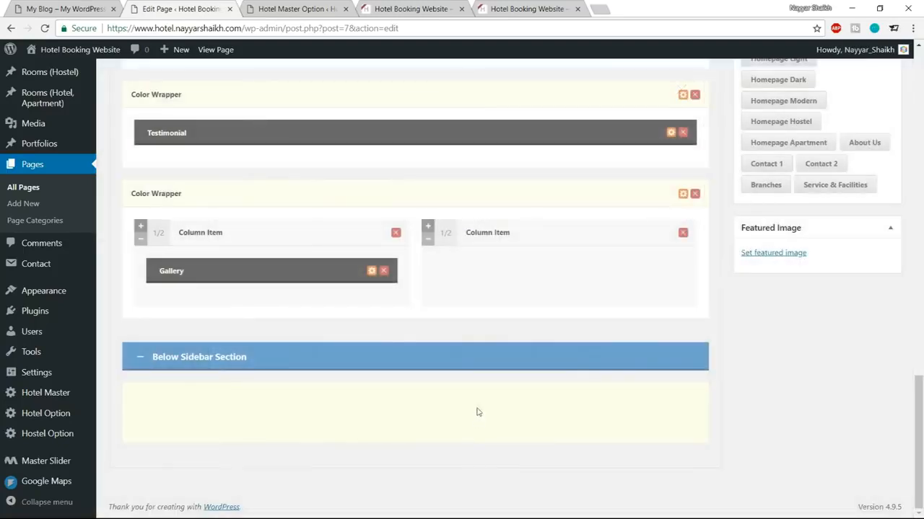
# Step: Update the Home page and reload the live hotel site
pyautogui.scroll(15, 895, 245)
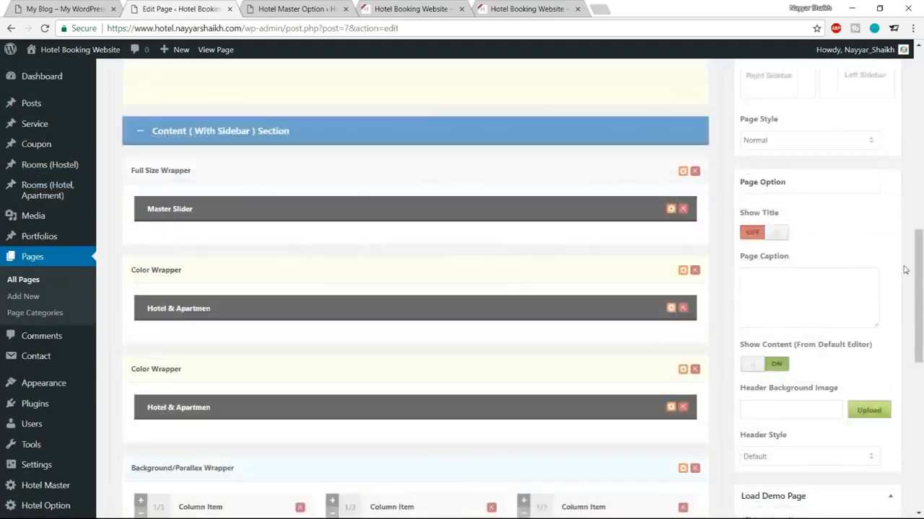
pyautogui.scroll(4, 887, 268)
pyautogui.click(876, 248)
pyautogui.click(293, 6)
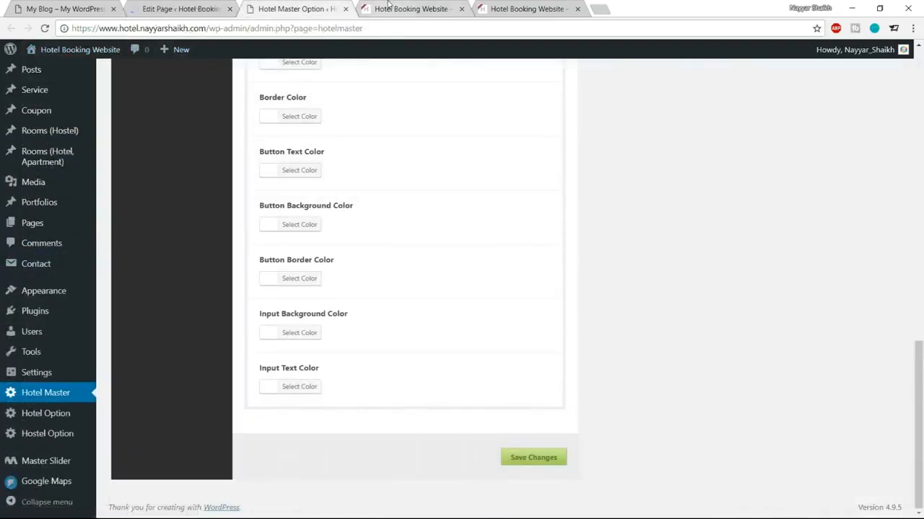
pyautogui.click(408, 9)
pyautogui.click(45, 29)
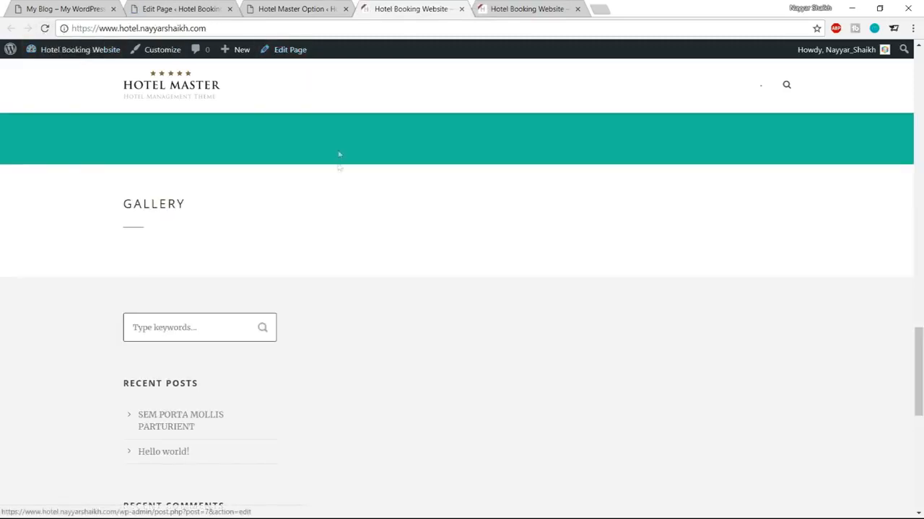
# Step: Reopen the Gallery item's settings in the page editor
pyautogui.click(289, 9)
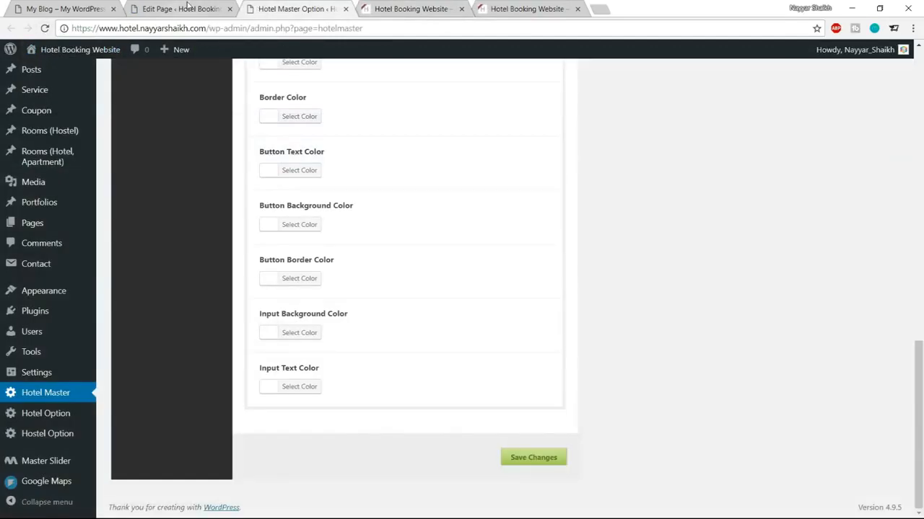
pyautogui.click(184, 9)
pyautogui.scroll(-5, 411, 303)
pyautogui.scroll(-10, 425, 330)
pyautogui.click(357, 280)
# Step: Upload every photo from the Gallery folder and add them to the Gallery item
pyautogui.click(454, 152)
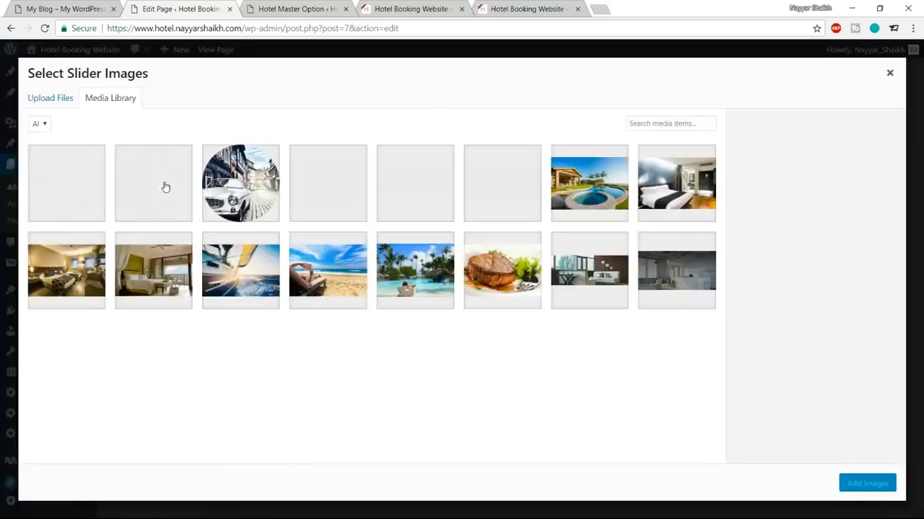
pyautogui.click(58, 105)
pyautogui.click(472, 276)
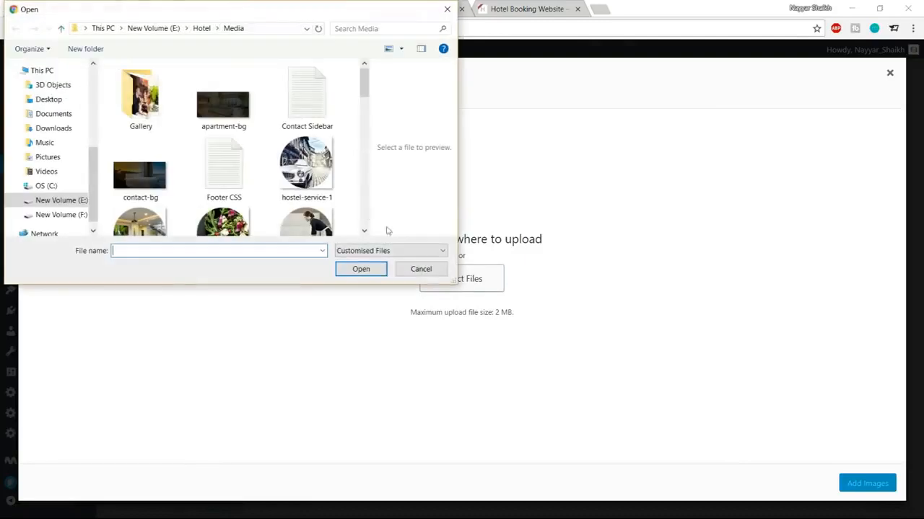
pyautogui.click(158, 97)
pyautogui.doubleClick(158, 97)
pyautogui.hotkey('ctrl', 'a')
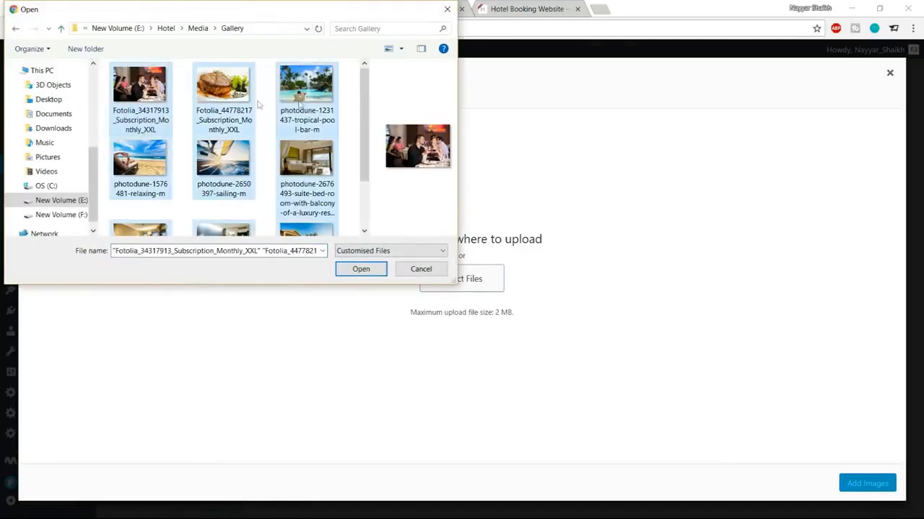
pyautogui.click(361, 269)
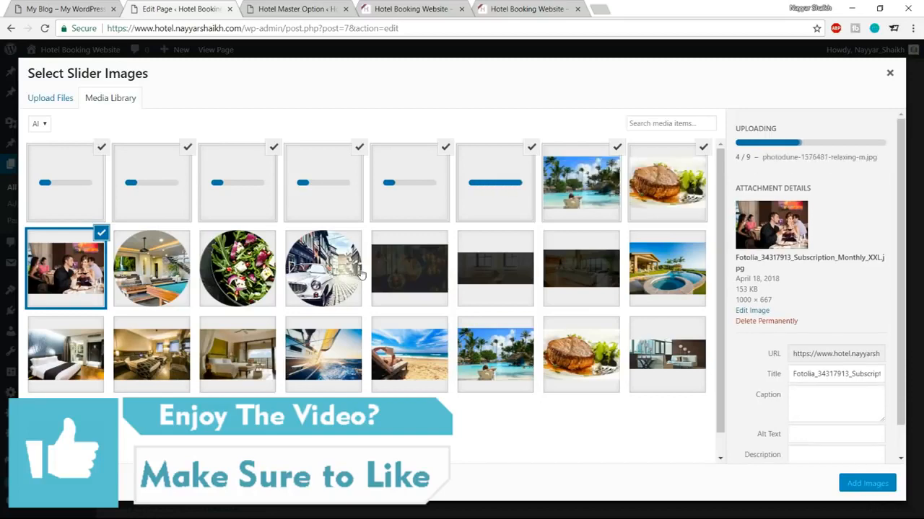
pyautogui.click(866, 483)
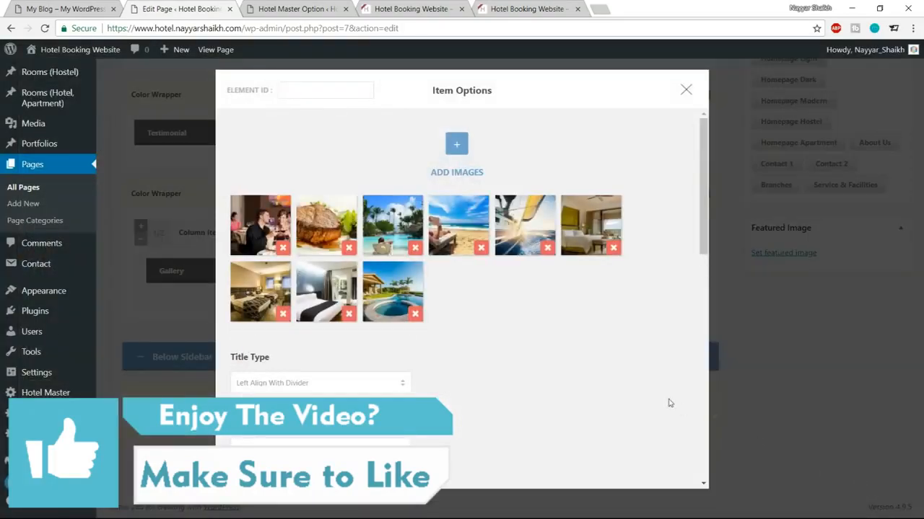
# Step: Save the Gallery settings, update the Home page and reload the live site
pyautogui.scroll(-10, 619, 397)
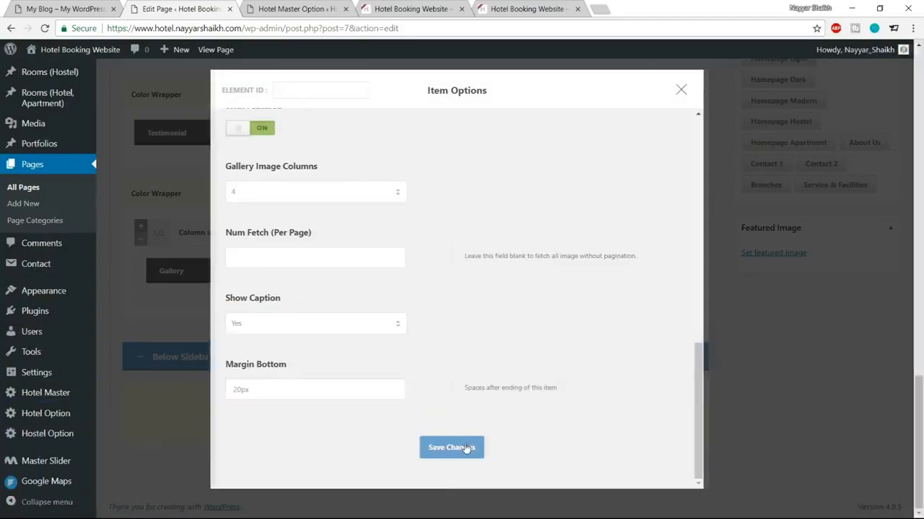
pyautogui.click(465, 447)
pyautogui.scroll(8, 640, 419)
pyautogui.scroll(9, 641, 420)
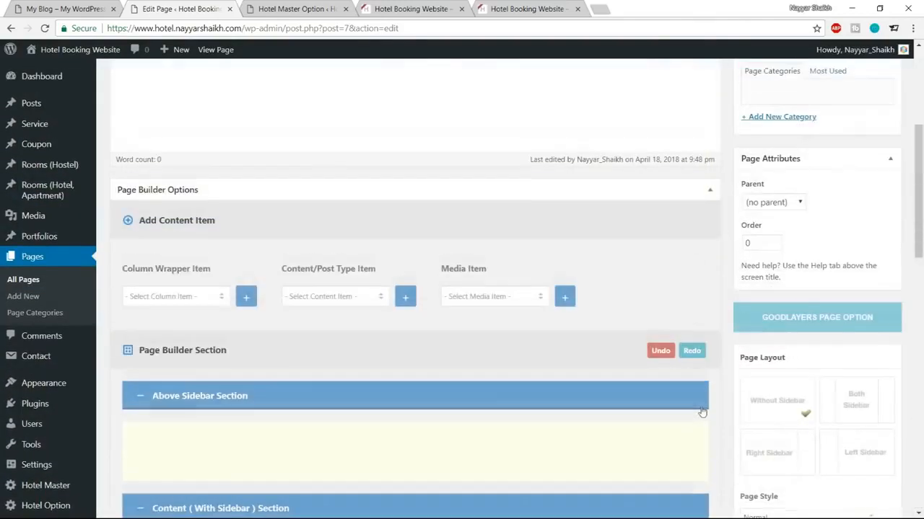
pyautogui.click(874, 277)
pyautogui.hotkey('ctrl', 'Tab')
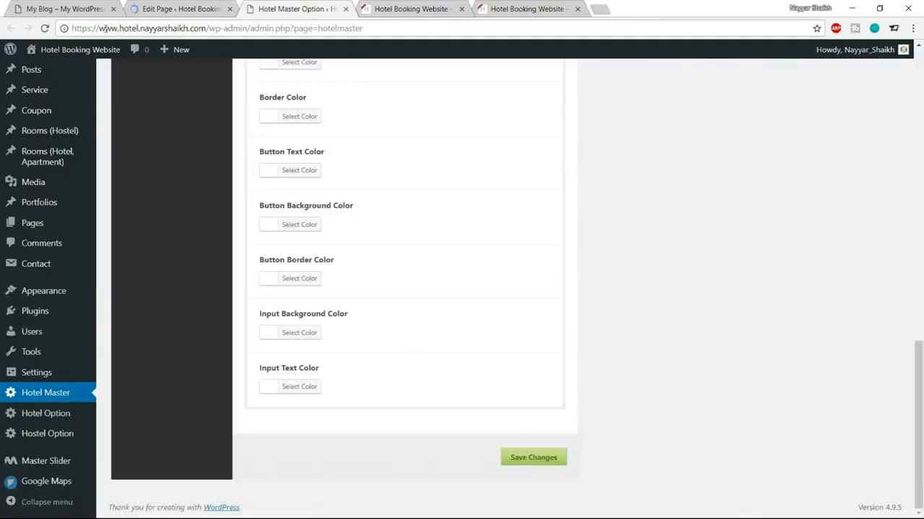
pyautogui.hotkey('ctrl', 'Tab')
pyautogui.press('F5')
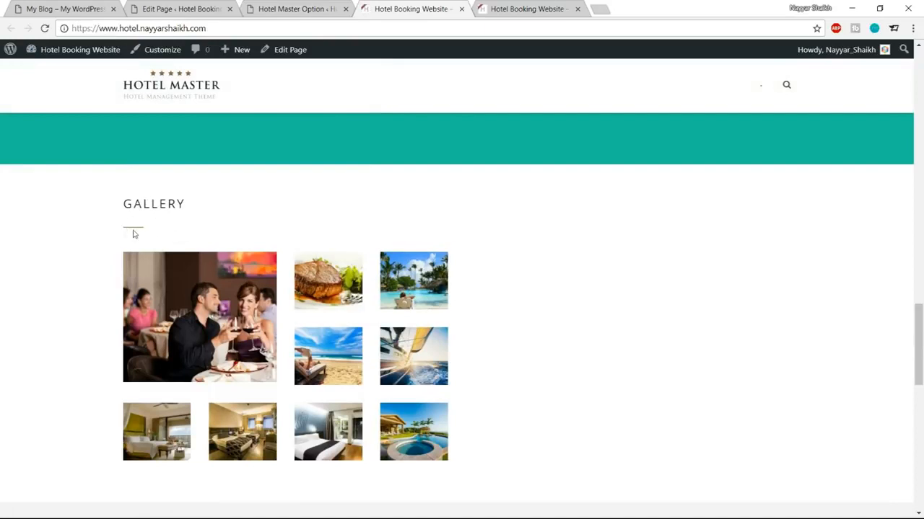
pyautogui.hotkey('ctrl', 'shift', 'Tab')
pyautogui.hotkey('ctrl', 'shift', 'Tab')
pyautogui.hotkey('ctrl', 'shift', 'Tab')
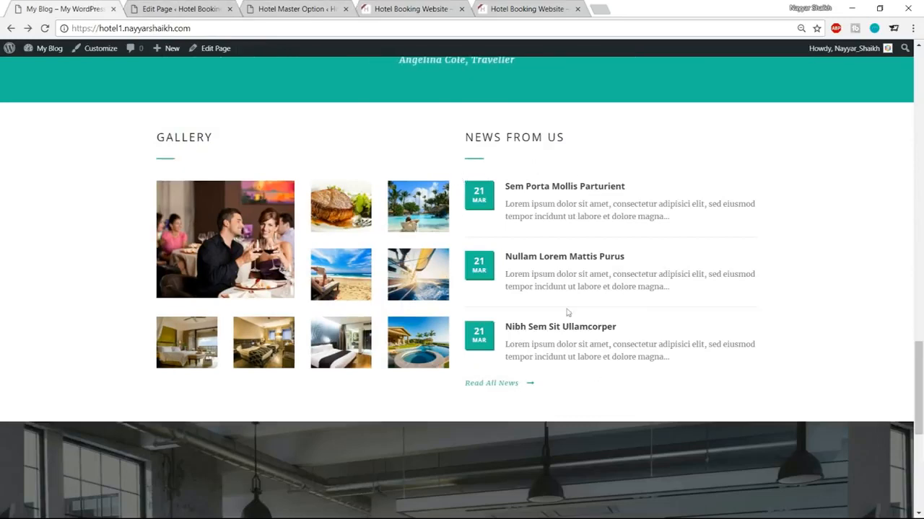
# Step: Add a Blog item to the right half column beside Gallery and open its Item Options
pyautogui.click(194, 6)
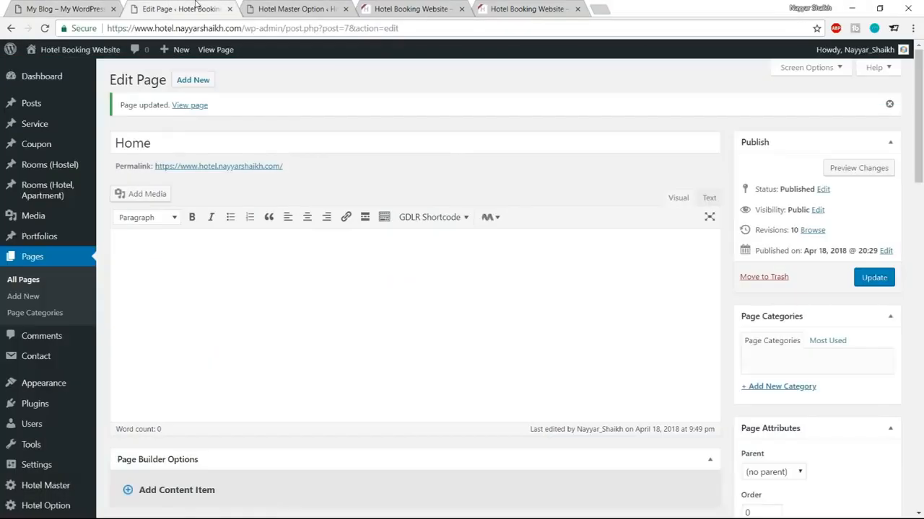
pyautogui.scroll(-3, 474, 304)
pyautogui.scroll(-8, 474, 304)
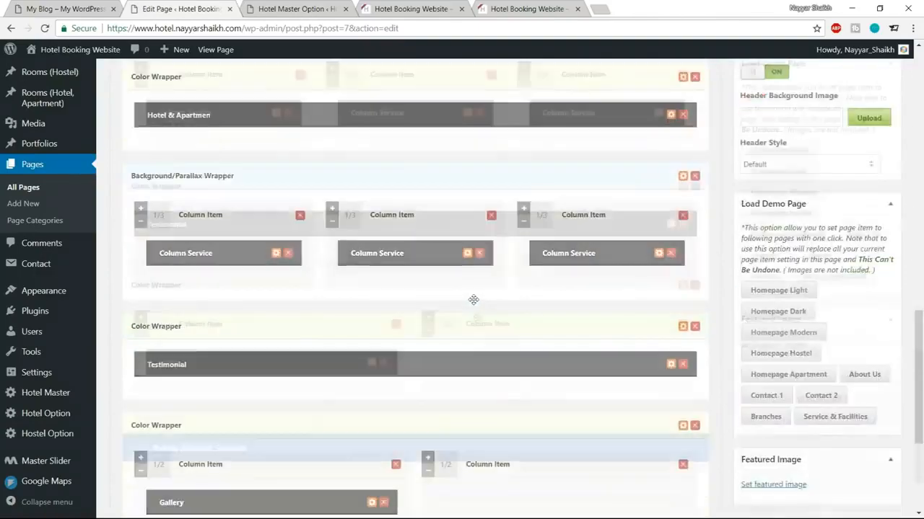
pyautogui.scroll(8, 474, 302)
pyautogui.scroll(2, 480, 333)
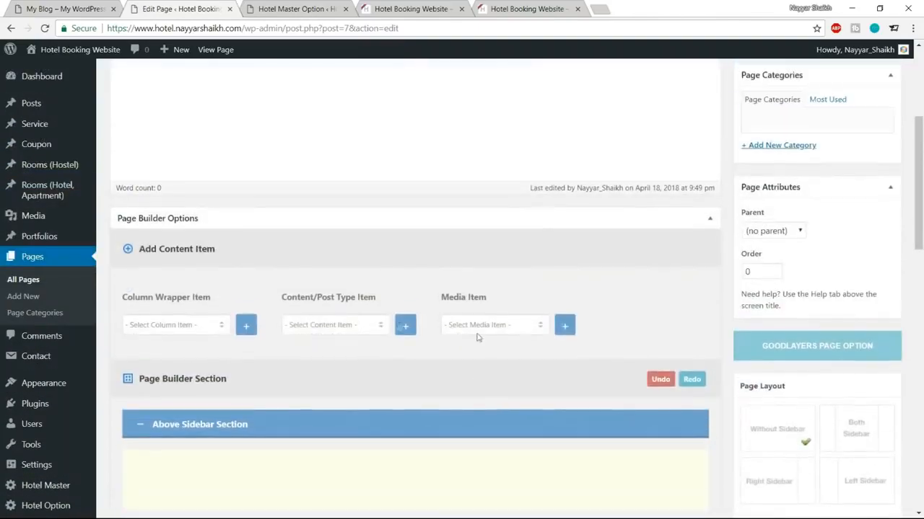
pyautogui.click(334, 325)
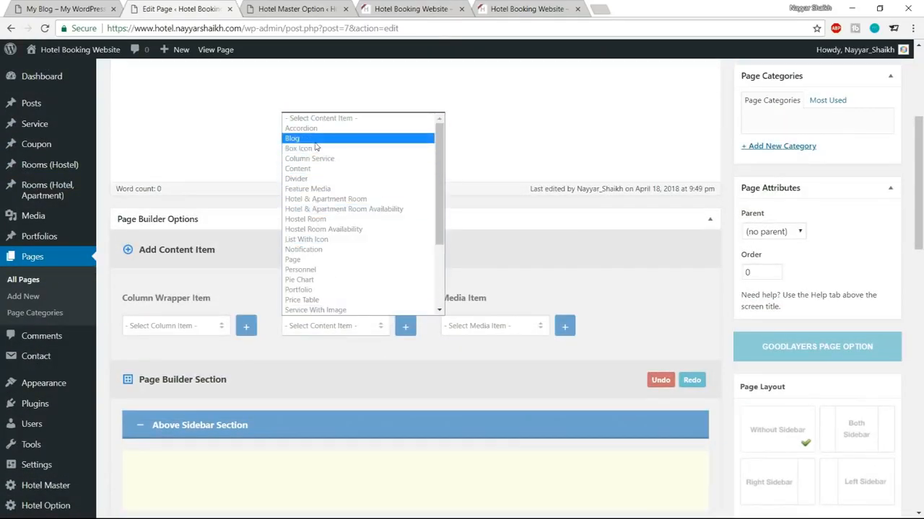
pyautogui.click(315, 139)
pyautogui.click(405, 327)
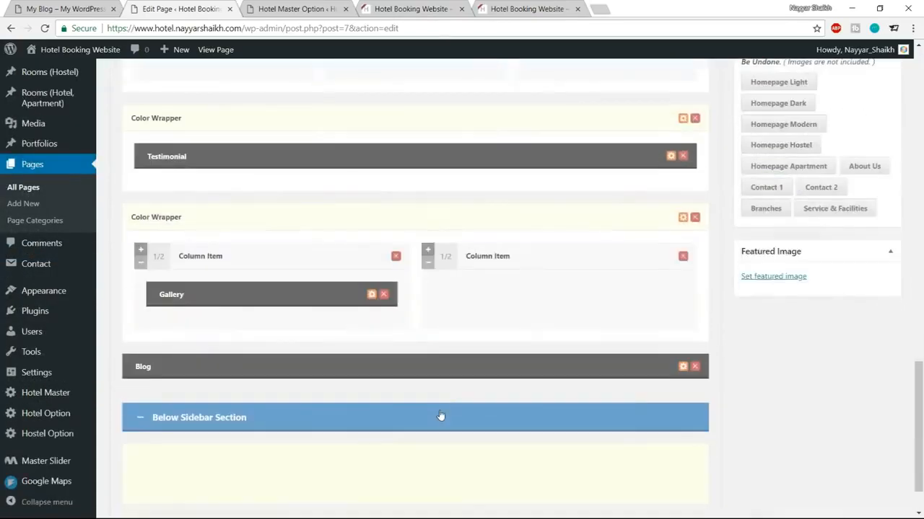
pyautogui.scroll(-1, 441, 415)
pyautogui.moveTo(214, 303); pyautogui.dragTo(534, 279)
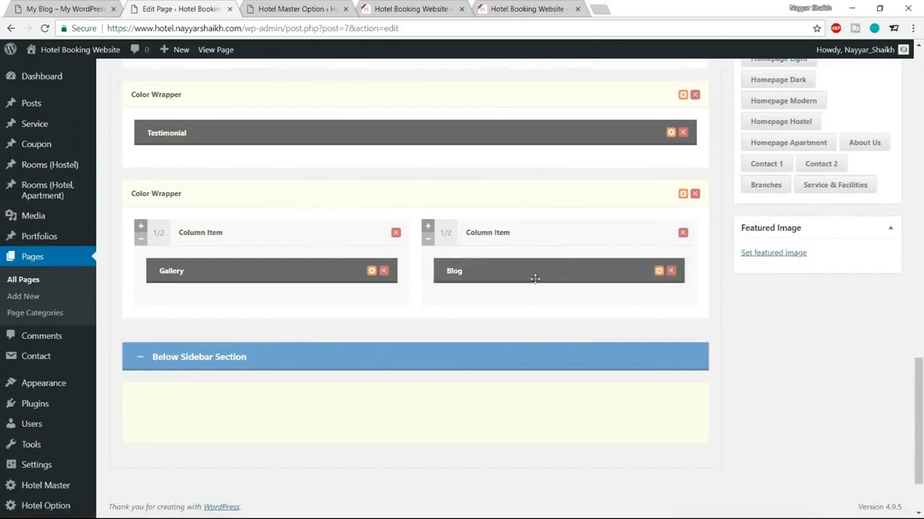
pyautogui.click(658, 271)
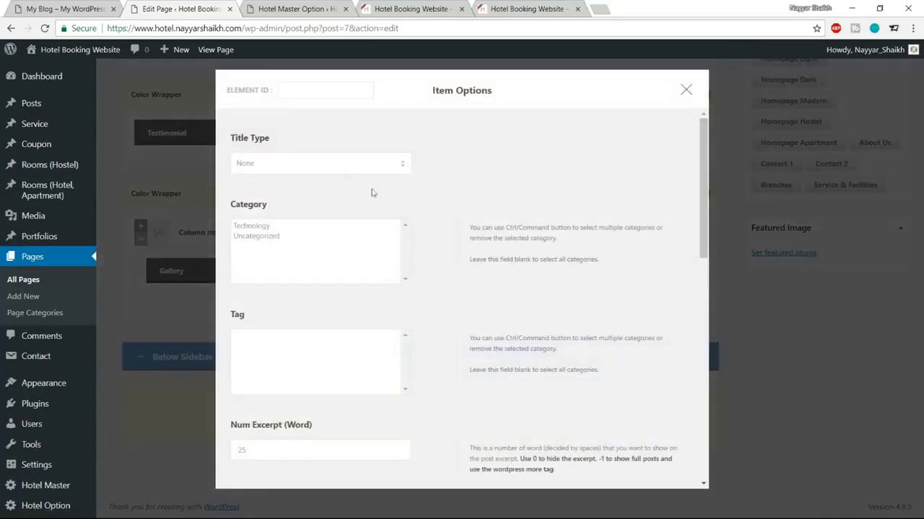
# Step: Title the Blog item 'NEWS FROM US' with the Left Align With Divider title type
pyautogui.click(342, 166)
pyautogui.click(322, 190)
pyautogui.click(320, 166)
pyautogui.click(309, 198)
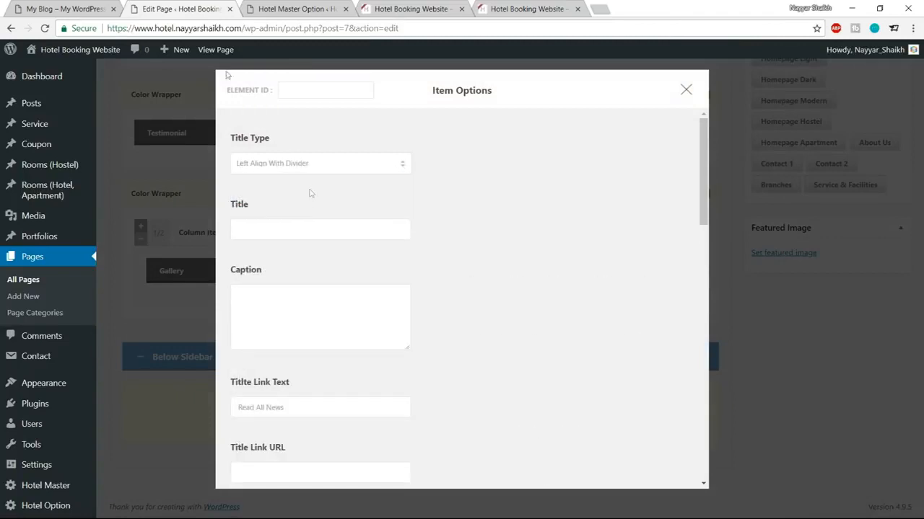
pyautogui.click(40, 7)
pyautogui.moveTo(467, 135); pyautogui.dragTo(586, 139)
pyautogui.hotkey('ctrl', 'c')
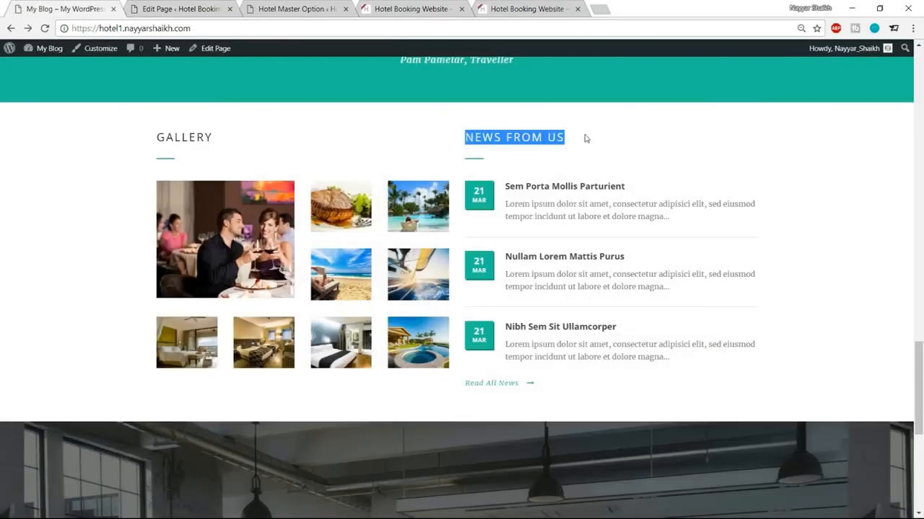
pyautogui.click(213, 8)
pyautogui.click(299, 230)
pyautogui.hotkey('ctrl', 'v')
# Step: Set the excerpt length to 17 words and the number of posts fetched to 3
pyautogui.scroll(-3, 613, 246)
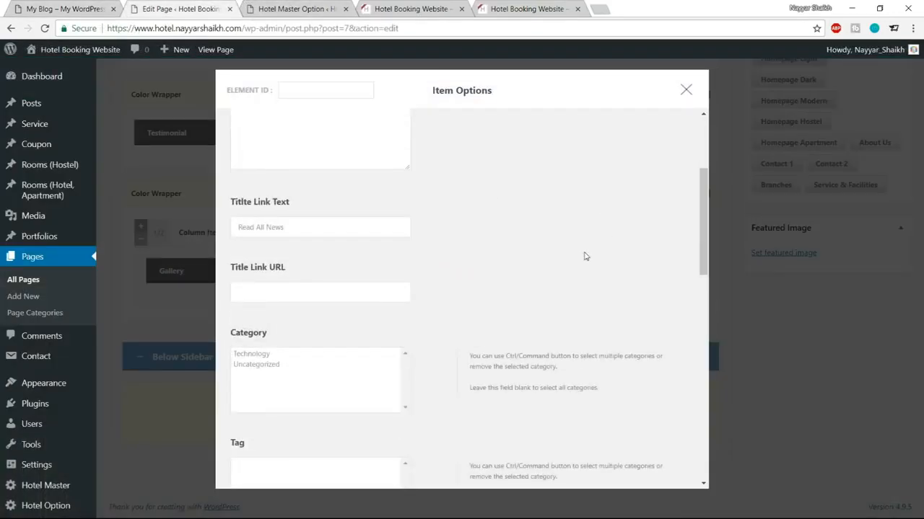
pyautogui.scroll(-1, 273, 266)
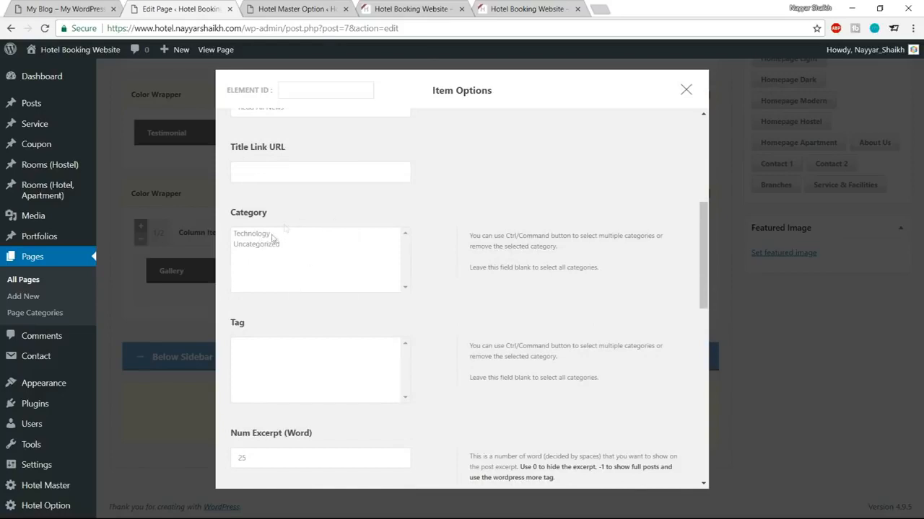
pyautogui.scroll(-4, 243, 266)
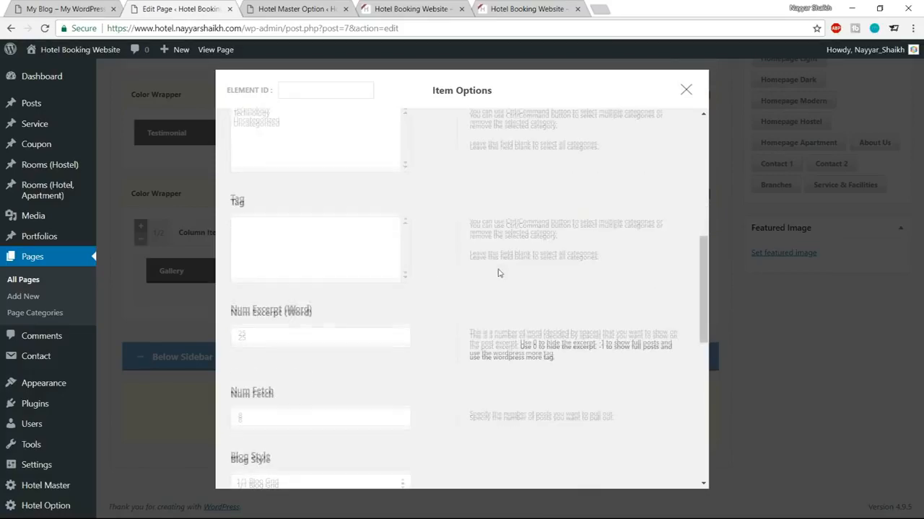
pyautogui.moveTo(256, 223); pyautogui.dragTo(229, 222)
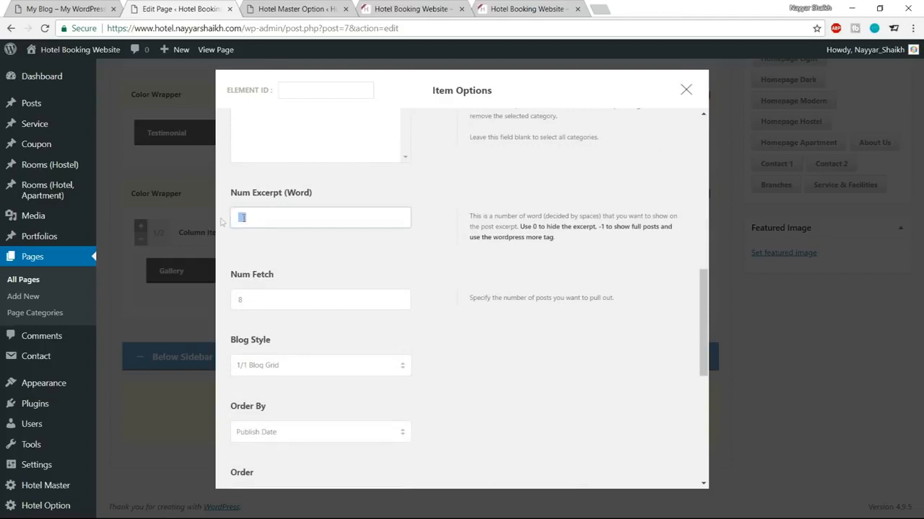
pyautogui.click(490, 284)
pyautogui.moveTo(310, 303); pyautogui.dragTo(228, 303)
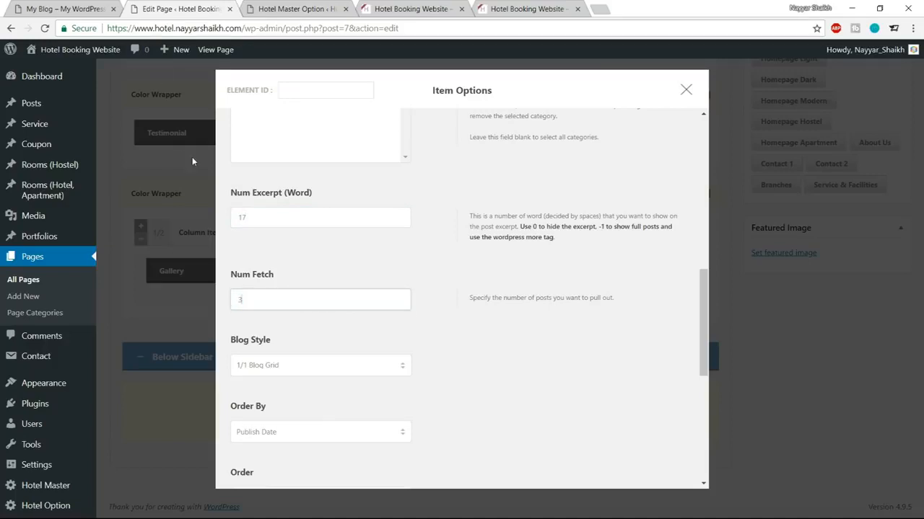
pyautogui.click(48, 9)
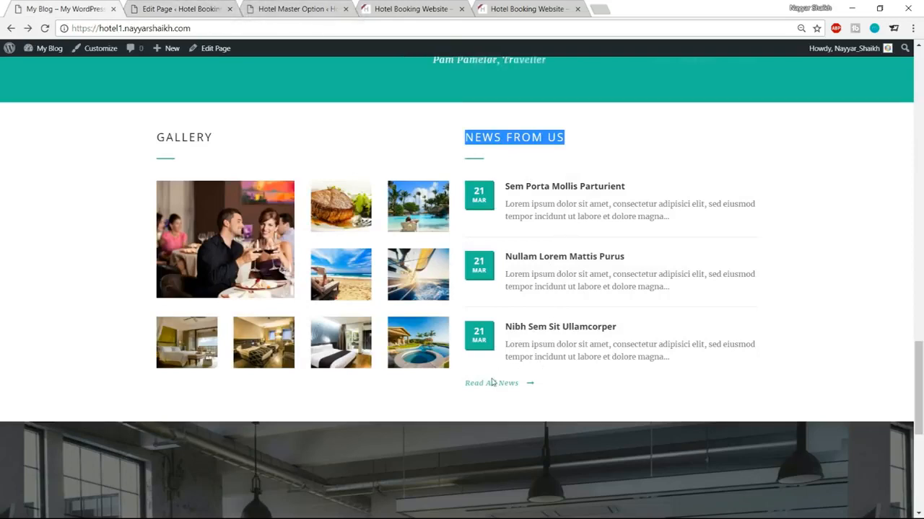
pyautogui.click(198, 9)
# Step: Set the title link URL to the site's own homepage address
pyautogui.scroll(5, 351, 238)
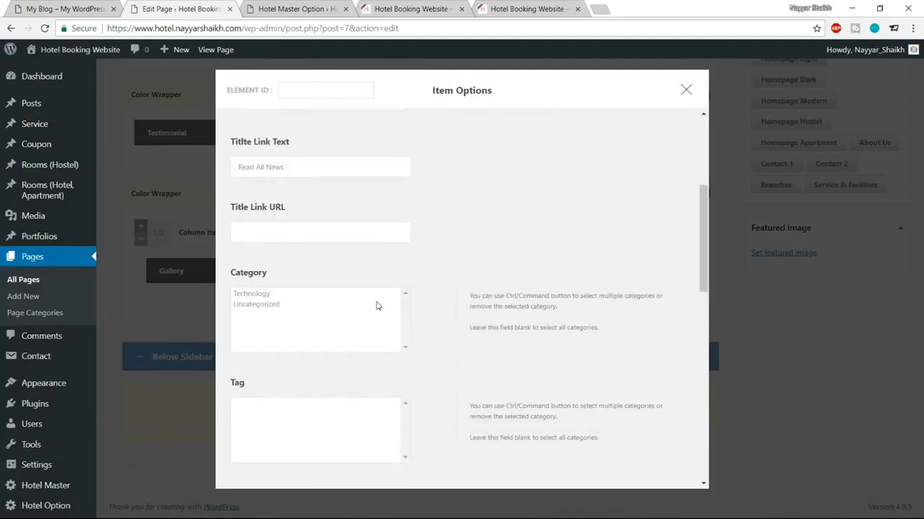
pyautogui.moveTo(295, 232); pyautogui.dragTo(214, 230)
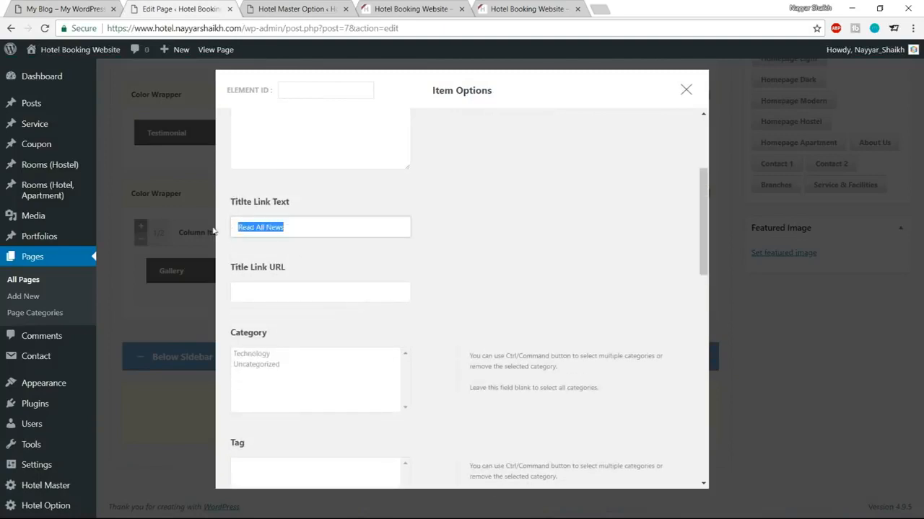
pyautogui.click(288, 295)
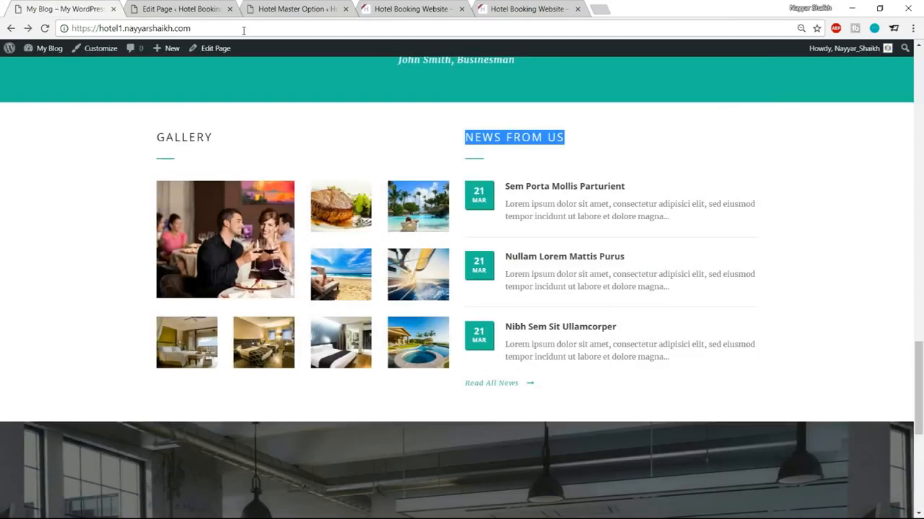
pyautogui.click(126, 28)
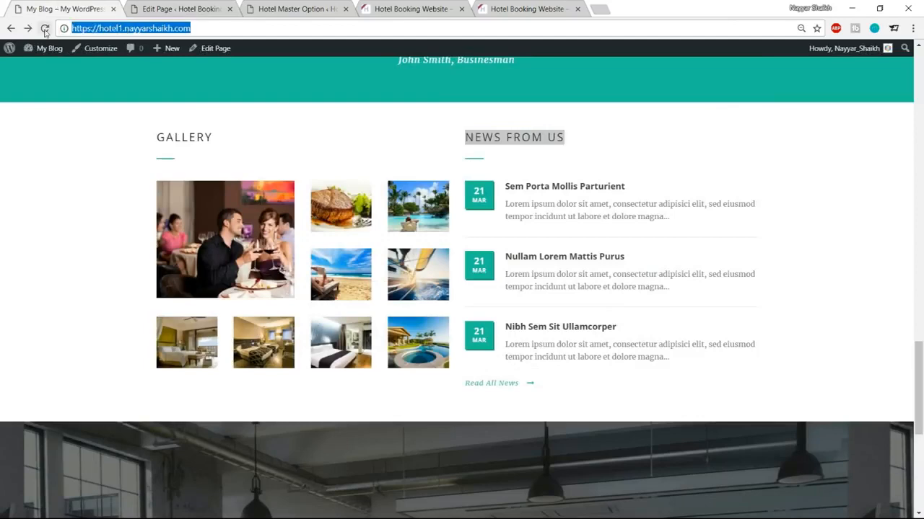
pyautogui.click(280, 7)
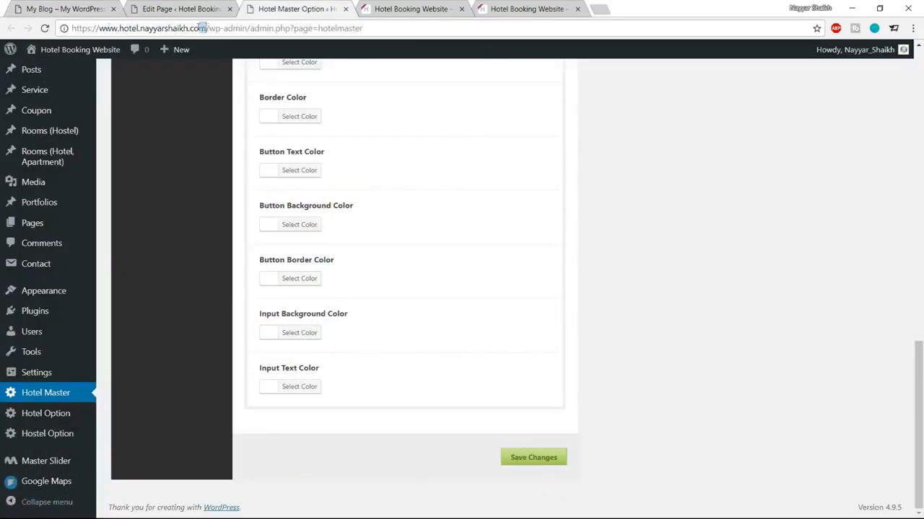
pyautogui.moveTo(207, 28); pyautogui.dragTo(3, 30)
pyautogui.hotkey('ctrl', 'c')
pyautogui.click(180, 9)
pyautogui.click(345, 289)
pyautogui.hotkey('ctrl', 'v')
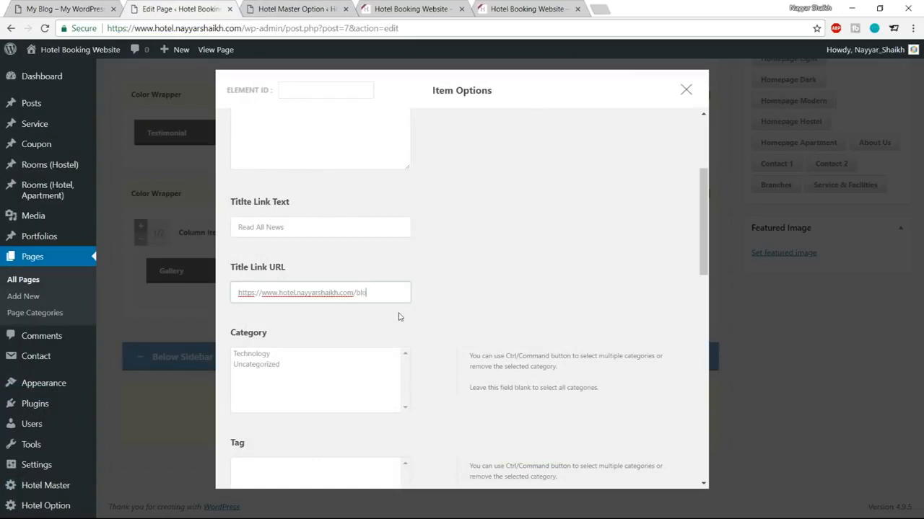
# Step: Choose the Blog Widget style and save the Blog item's settings
pyautogui.scroll(-10, 462, 318)
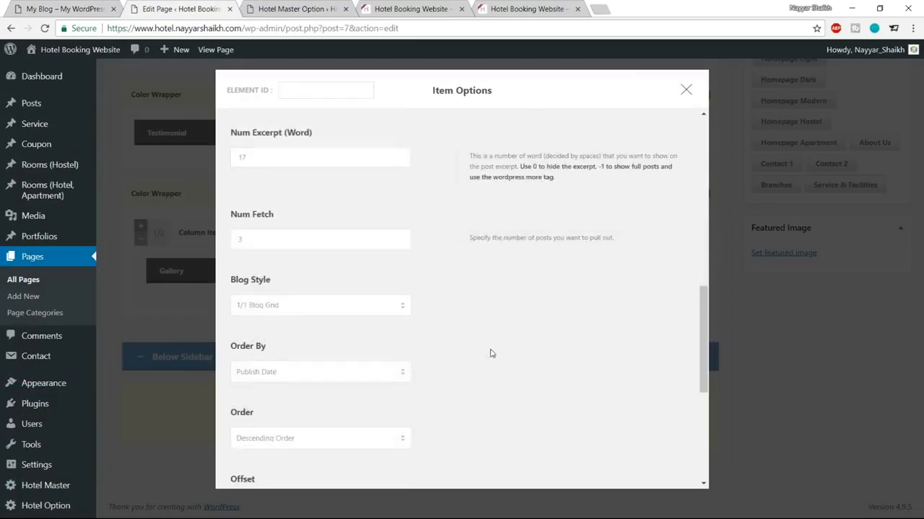
pyautogui.click(346, 186)
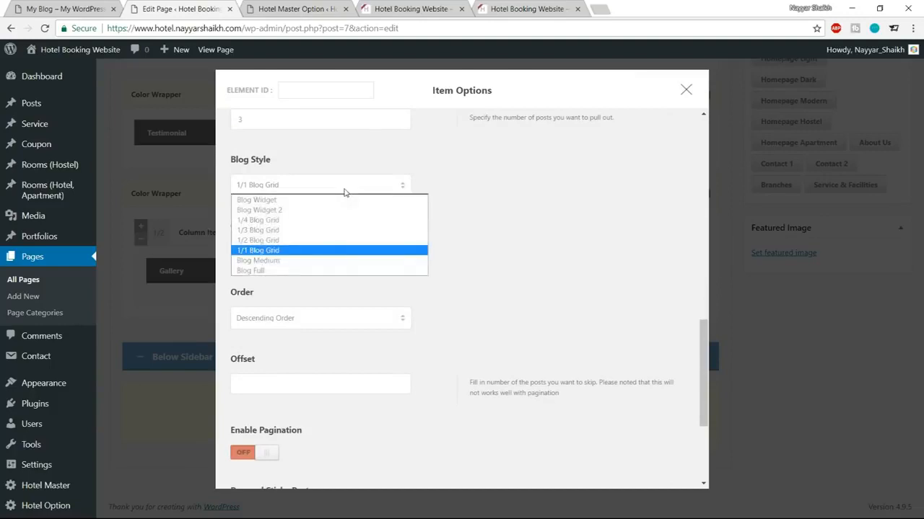
pyautogui.click(286, 203)
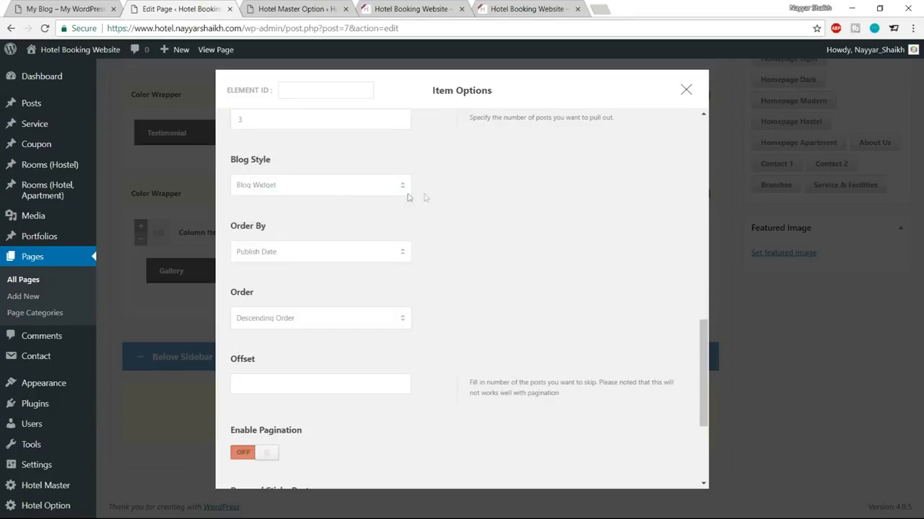
pyautogui.scroll(-3, 595, 290)
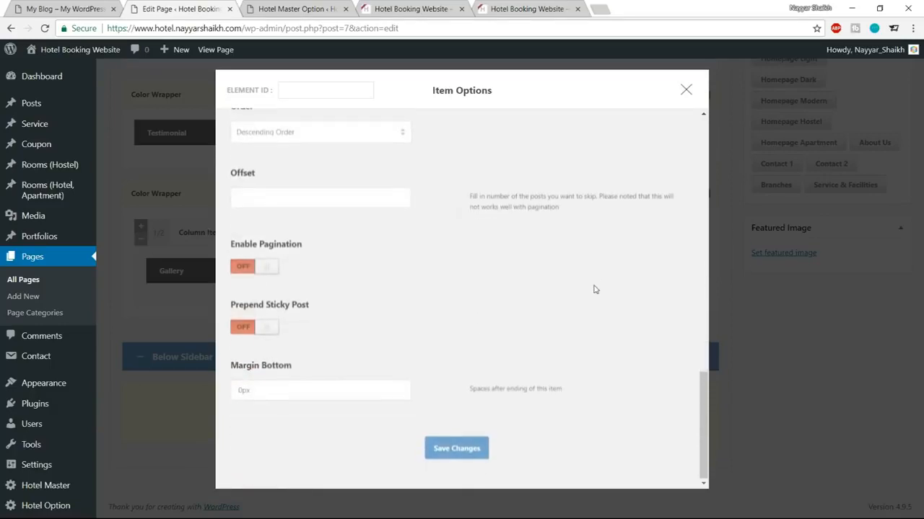
pyautogui.click(466, 453)
# Step: Update the Home page and reload the live site to see the news widget
pyautogui.scroll(10, 462, 455)
pyautogui.scroll(5, 465, 462)
pyautogui.click(869, 188)
pyautogui.click(382, 8)
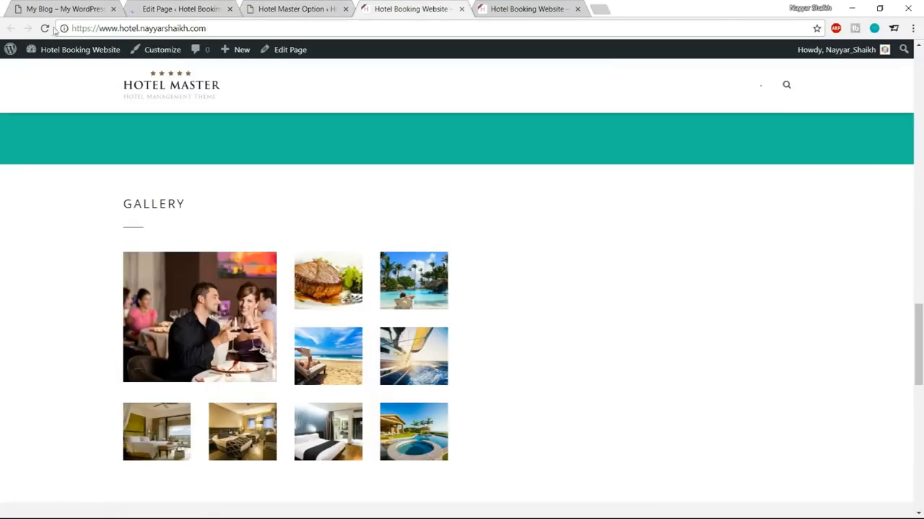
pyautogui.click(45, 28)
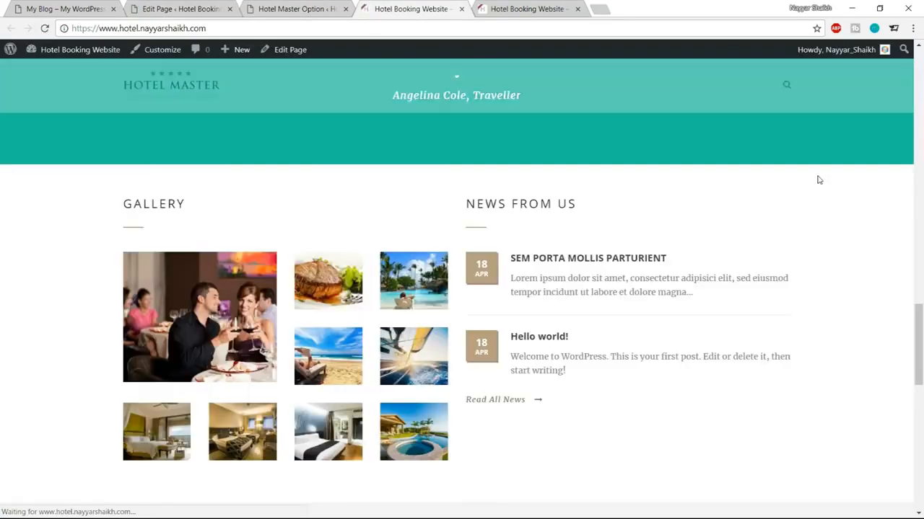
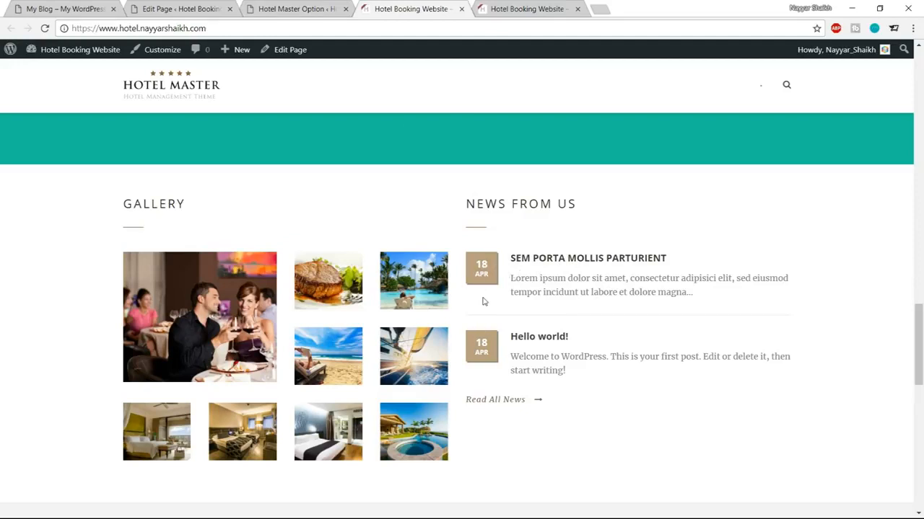
# Step: Open the Hotel Master Blog colour settings, comparing against the live front page
pyautogui.click(296, 9)
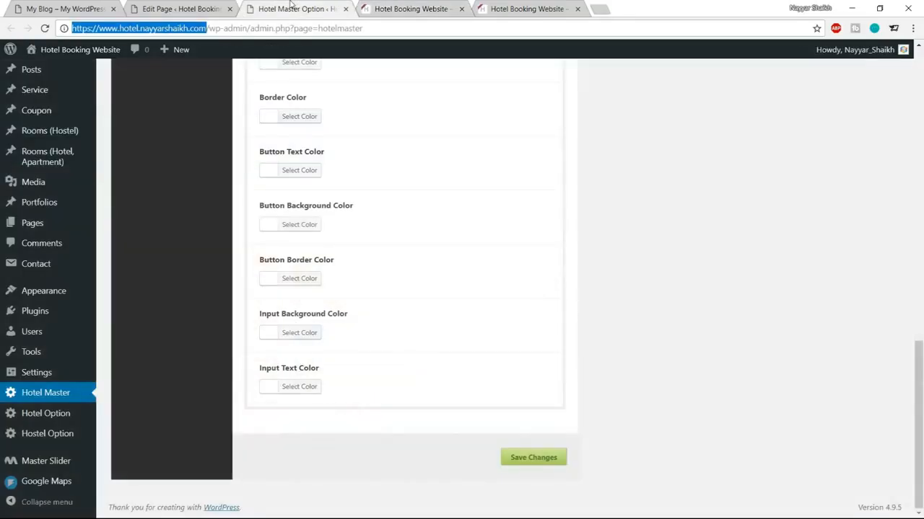
pyautogui.scroll(10, 483, 252)
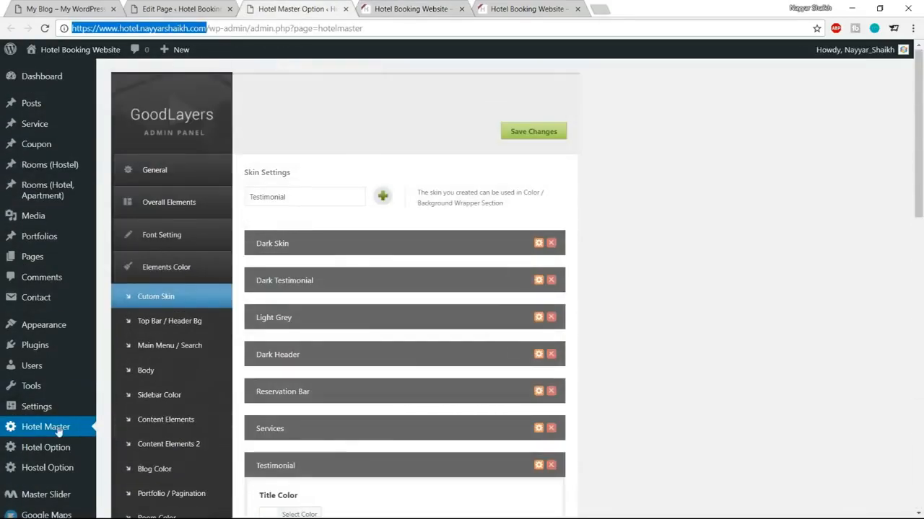
pyautogui.scroll(-3, 671, 270)
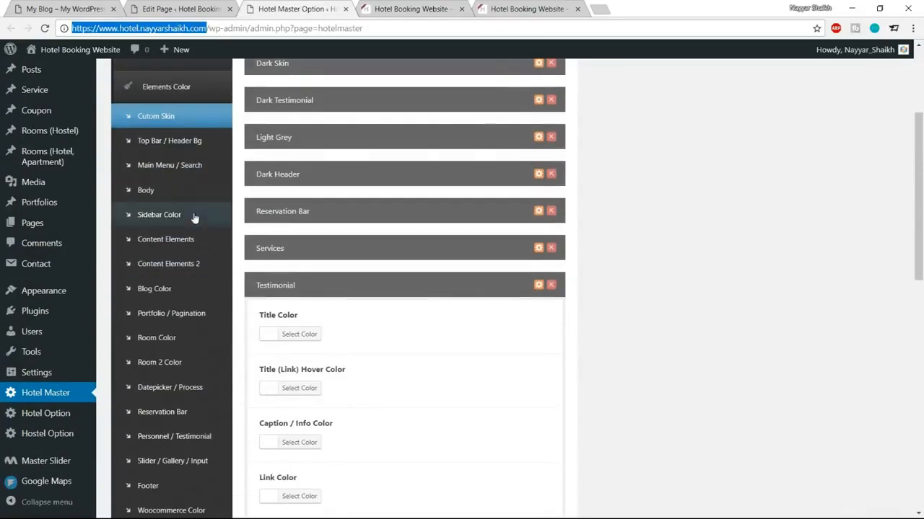
pyautogui.click(159, 295)
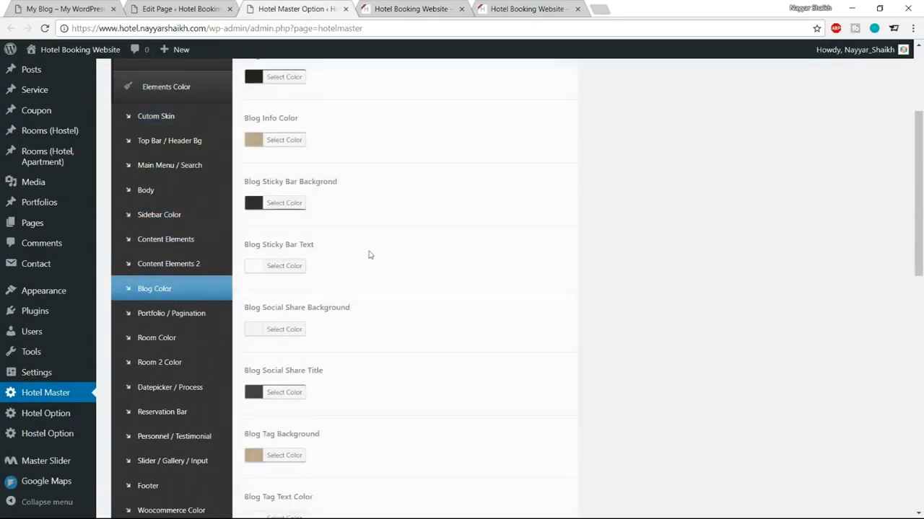
pyautogui.scroll(1, 536, 275)
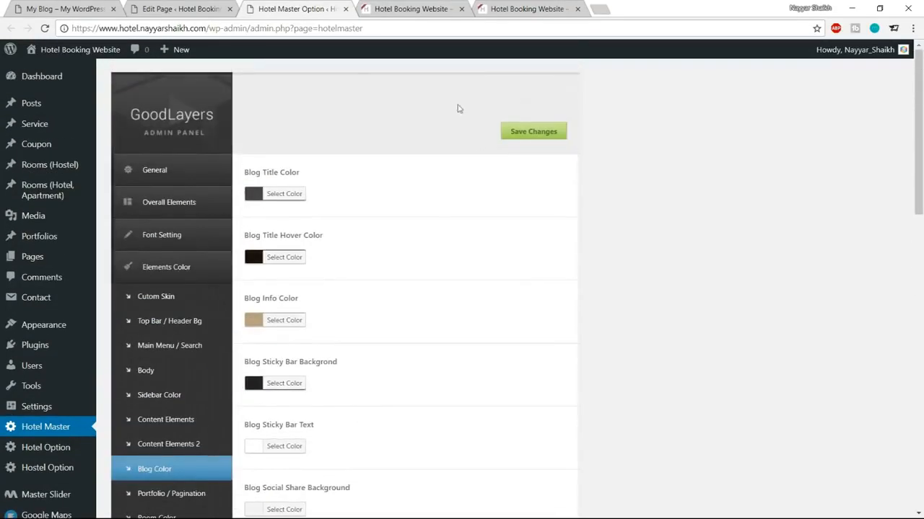
pyautogui.click(443, 6)
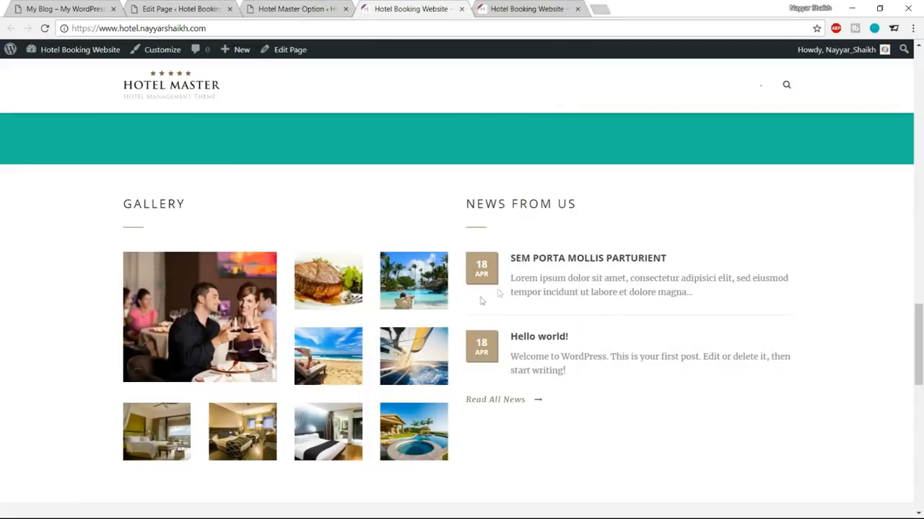
pyautogui.click(292, 7)
pyautogui.scroll(-3, 614, 223)
pyautogui.scroll(-3, 615, 223)
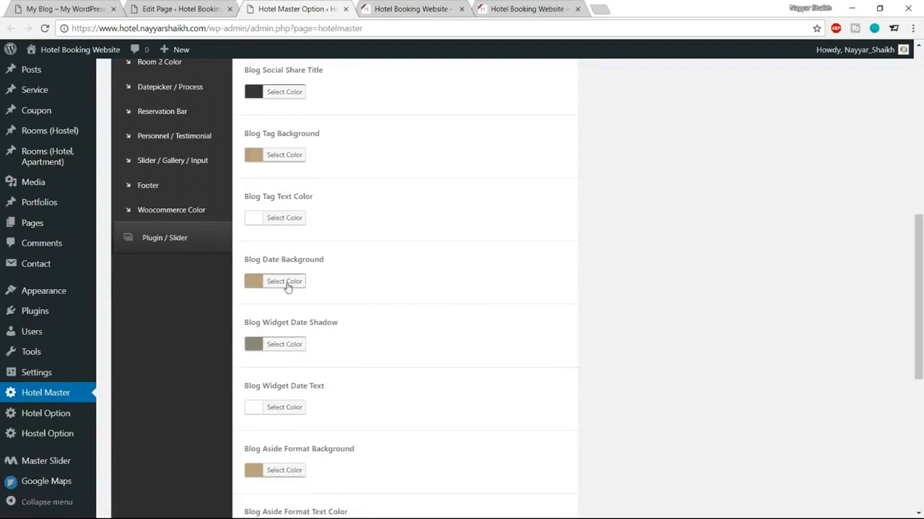
# Step: Set the Blog Date Background colour to teal #1abc9c
pyautogui.click(298, 287)
pyautogui.click(341, 281)
pyautogui.hotkey('ctrl', 'a')
pyautogui.hotkey('ctrl', 'v')
pyautogui.hotkey('ctrl', 'a')
pyautogui.write('#1ab')
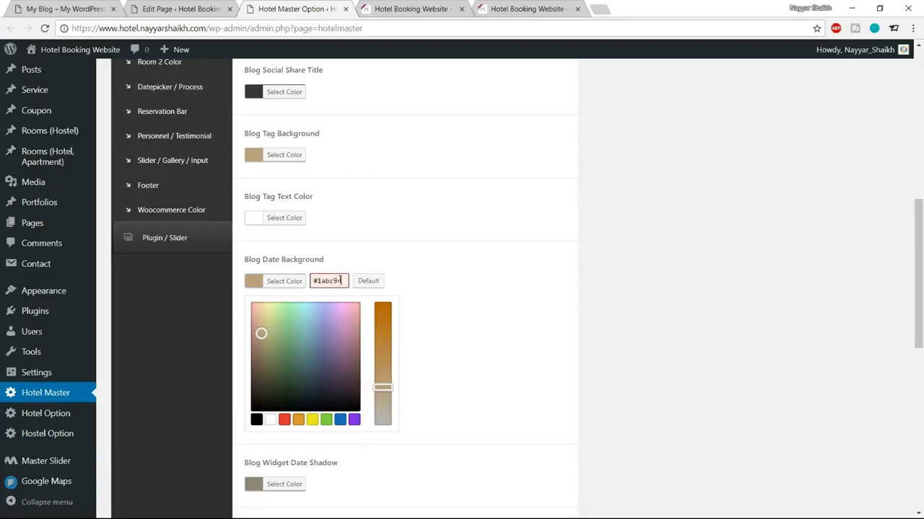
pyautogui.hotkey('ctrl', 'a')
pyautogui.hotkey('ctrl', 'c')
pyautogui.click(280, 285)
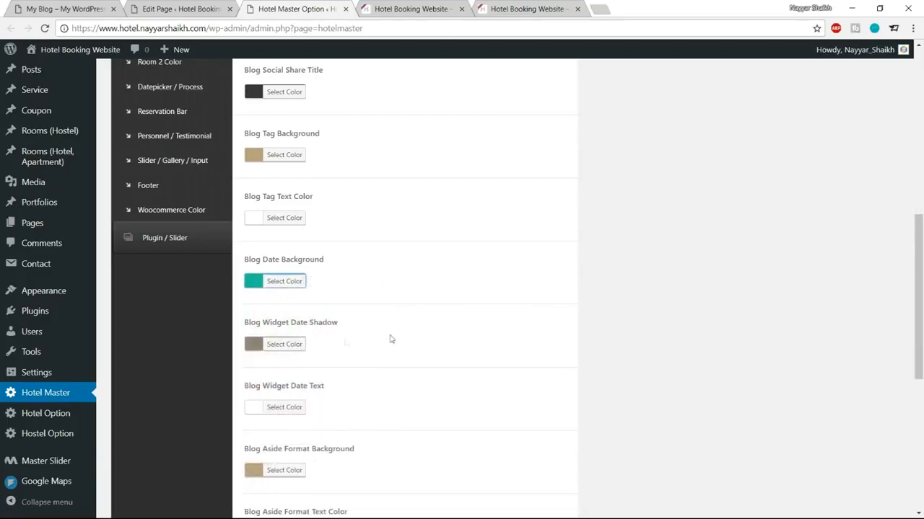
# Step: Set the Widget Date Shadow colour to darker teal #0b7f6c
pyautogui.scroll(-1, 395, 339)
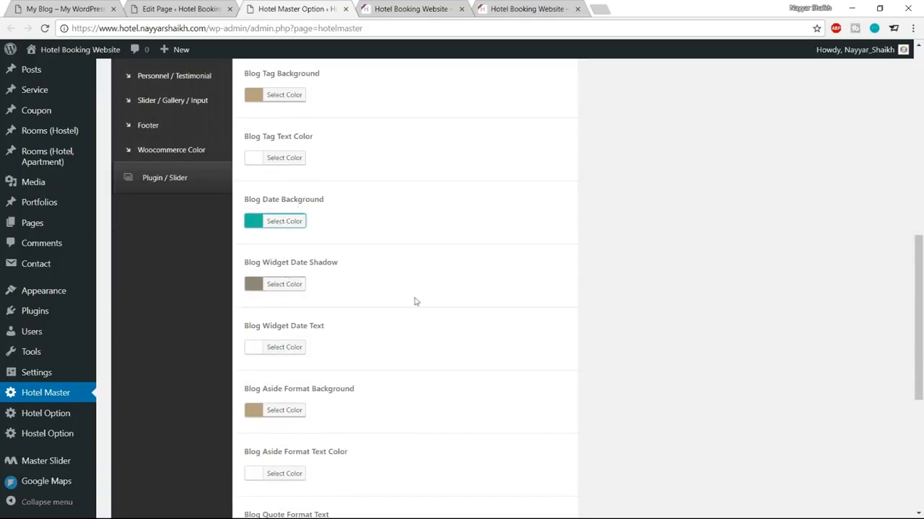
pyautogui.scroll(-1, 468, 330)
pyautogui.scroll(1, 468, 329)
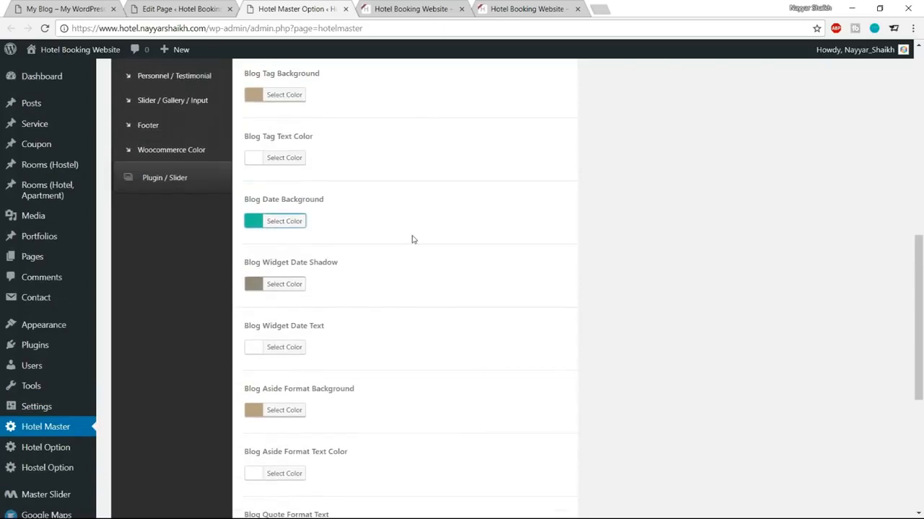
pyautogui.click(279, 286)
pyautogui.click(332, 284)
pyautogui.hotkey('ctrl', 'a')
pyautogui.hotkey('ctrl', 'v')
pyautogui.moveTo(302, 334); pyautogui.dragTo(303, 359)
pyautogui.click(286, 286)
# Step: Save the blog colour changes and reload the front page to view the teal date badges
pyautogui.scroll(-5, 422, 336)
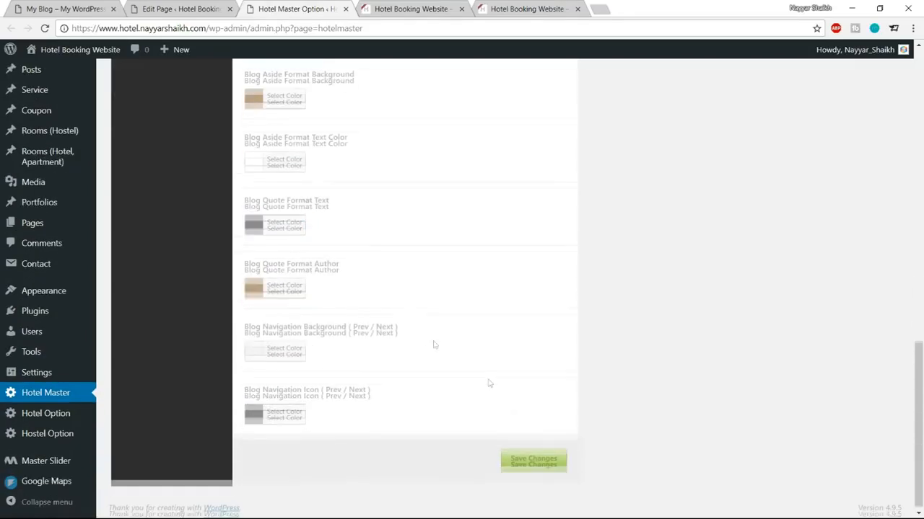
pyautogui.click(538, 459)
pyautogui.click(396, 9)
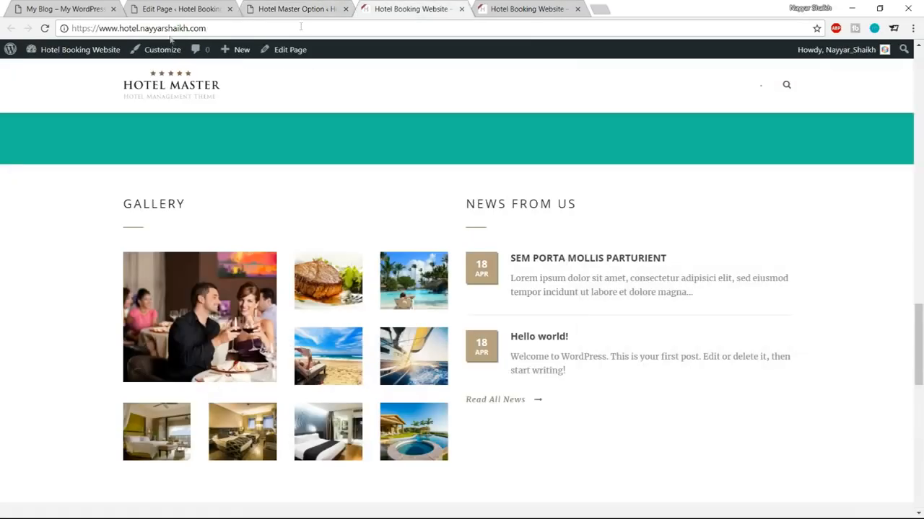
pyautogui.click(45, 29)
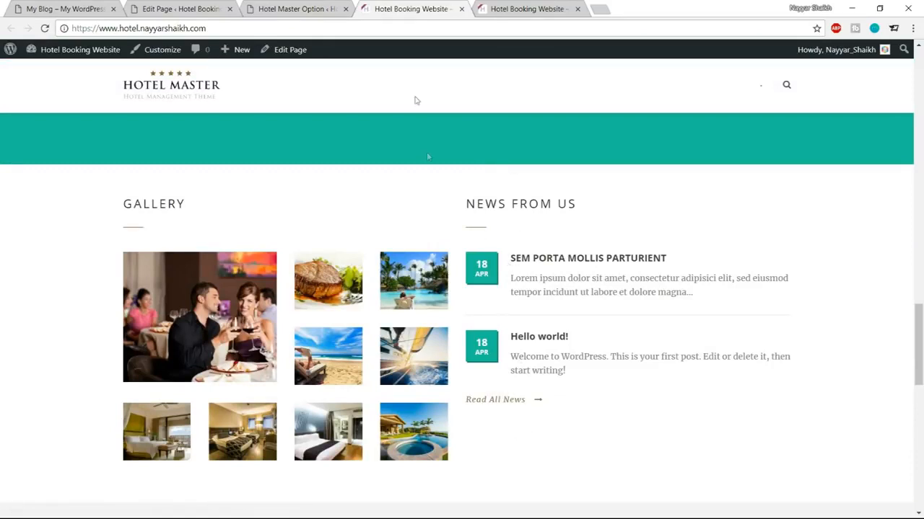
# Step: In the Body colour settings, set the link colour to teal #1abc9c
pyautogui.click(313, 16)
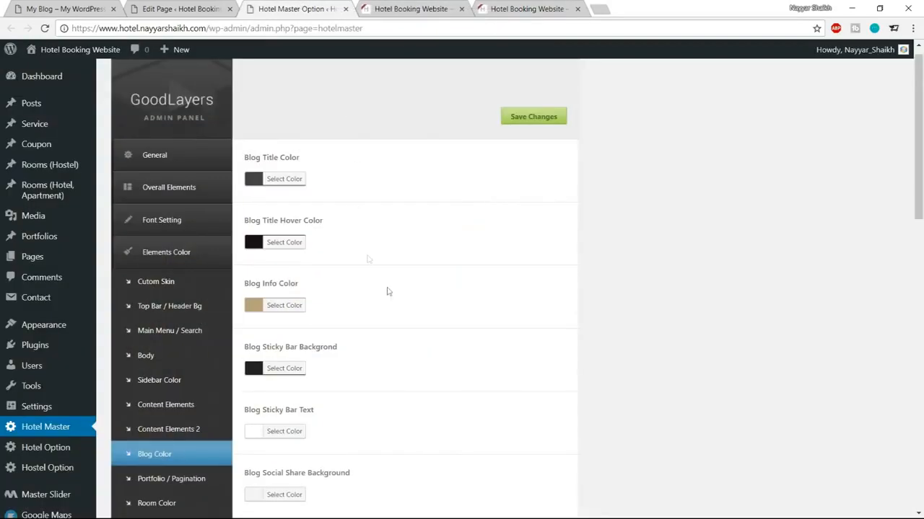
pyautogui.scroll(-2, 385, 291)
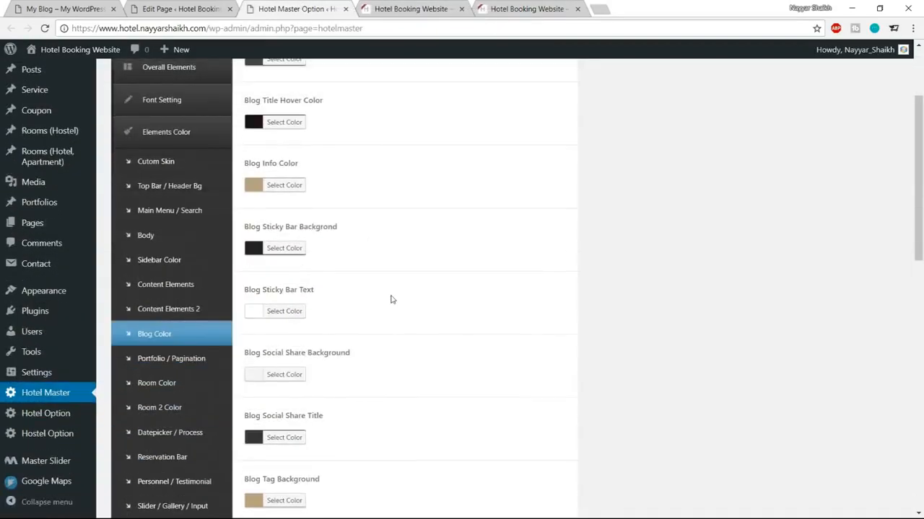
pyautogui.click(148, 236)
pyautogui.scroll(-2, 597, 315)
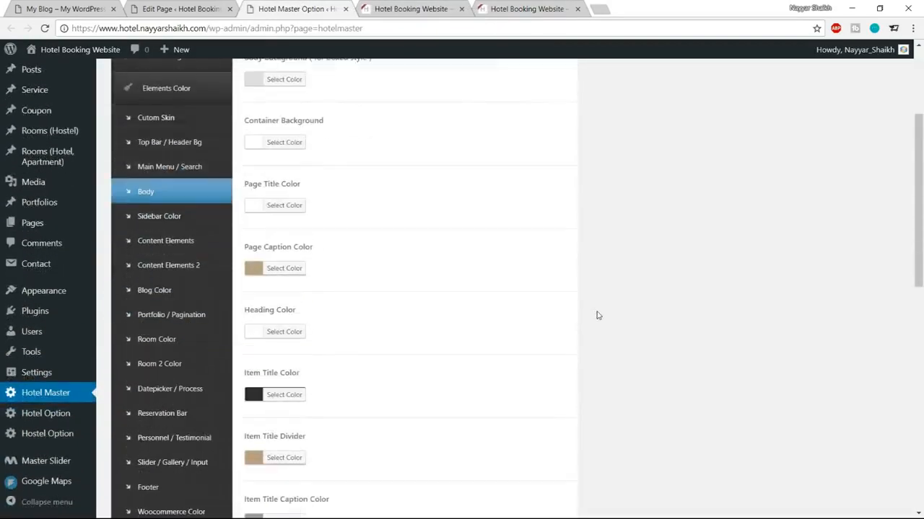
pyautogui.scroll(-3, 597, 316)
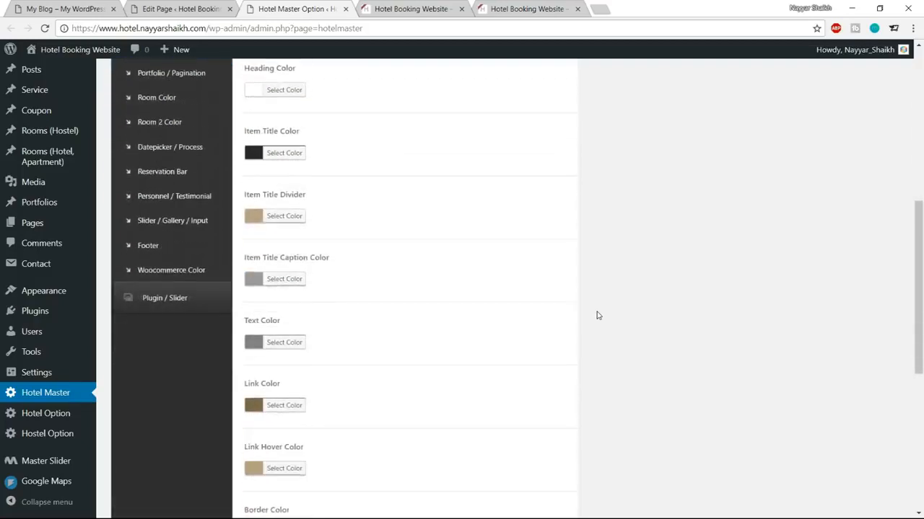
pyautogui.scroll(-3, 598, 316)
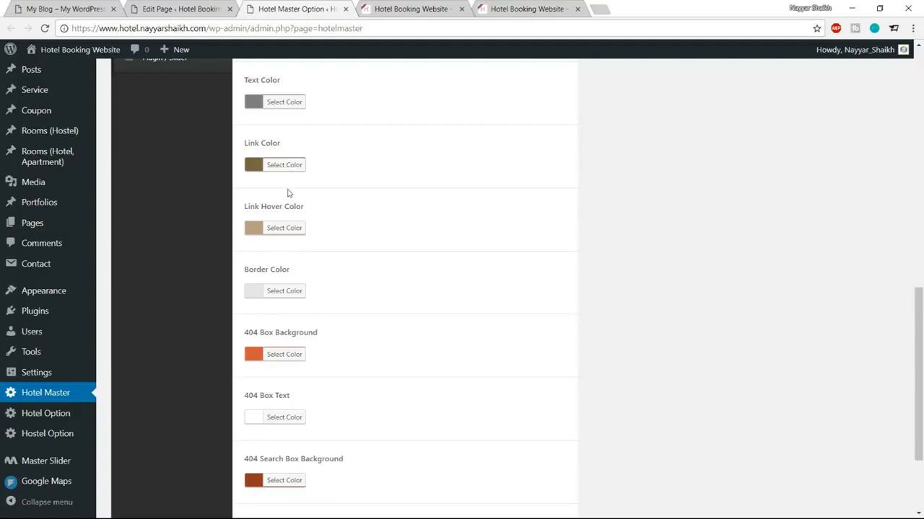
pyautogui.click(292, 165)
pyautogui.tripleClick(334, 164)
pyautogui.hotkey('ctrl', 'v')
pyautogui.click(286, 165)
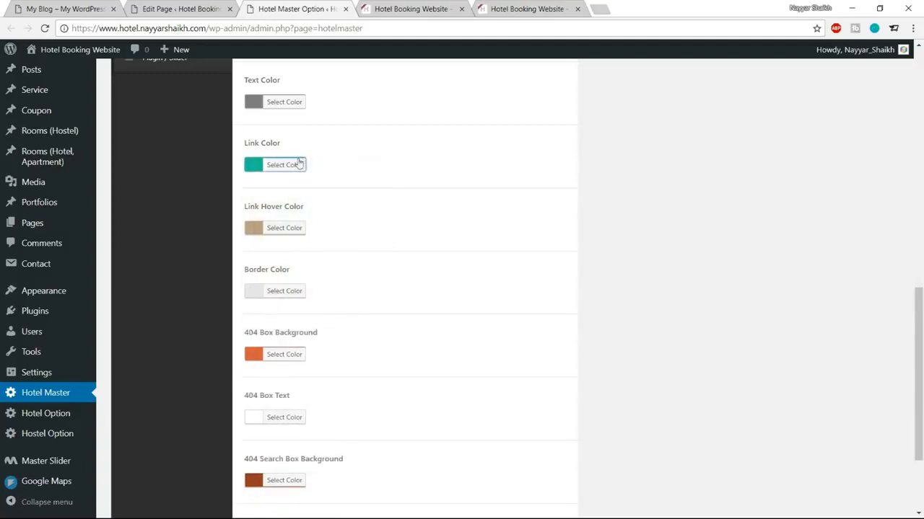
# Step: Set the link hover colour to darker teal #118e71, save, and reload the front page
pyautogui.click(363, 7)
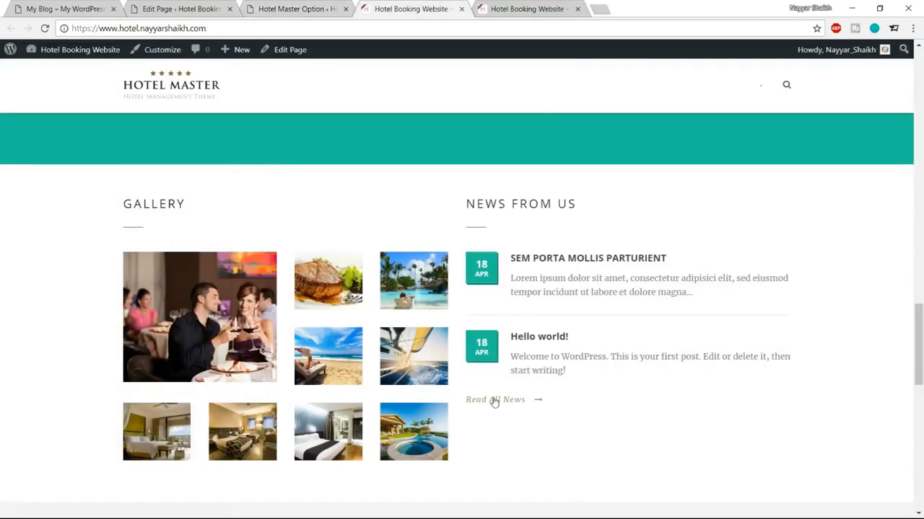
pyautogui.click(298, 7)
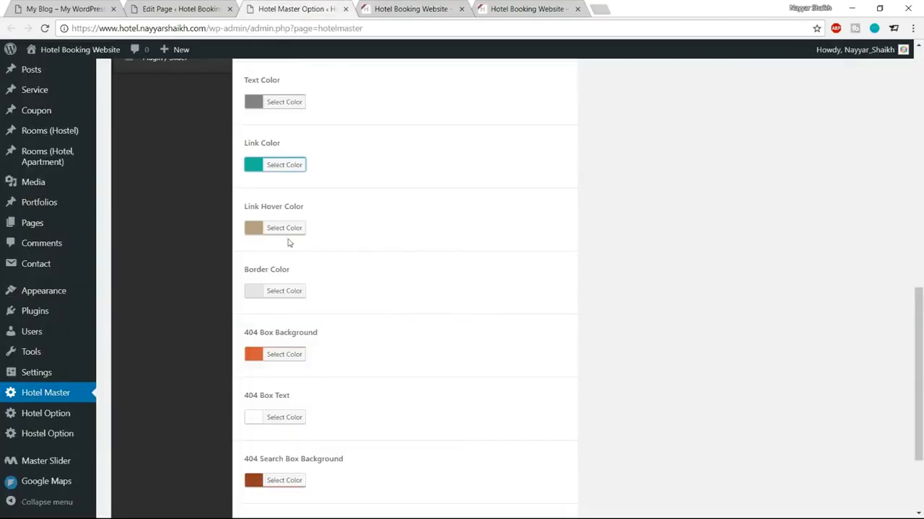
pyautogui.click(286, 228)
pyautogui.doubleClick(326, 228)
pyautogui.hotkey('ctrl', 'v')
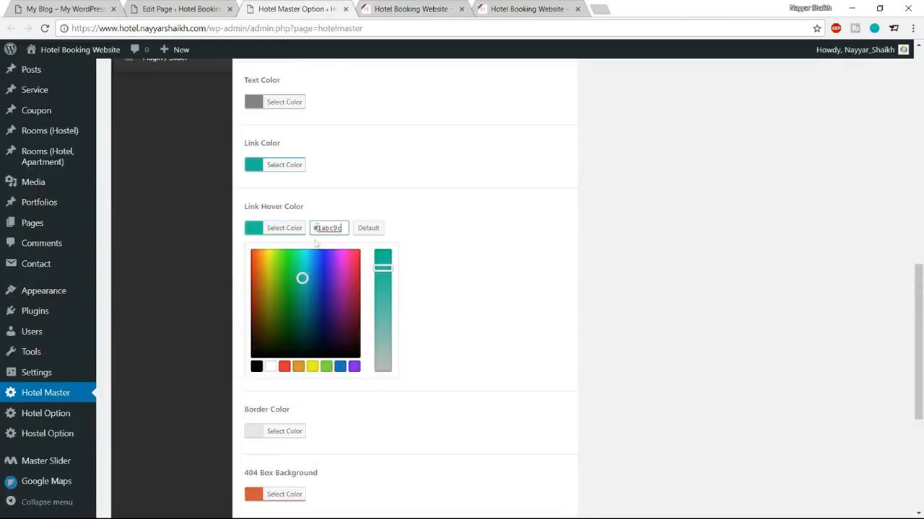
pyautogui.moveTo(302, 279); pyautogui.dragTo(302, 298)
pyautogui.click(279, 232)
pyautogui.scroll(-3, 550, 303)
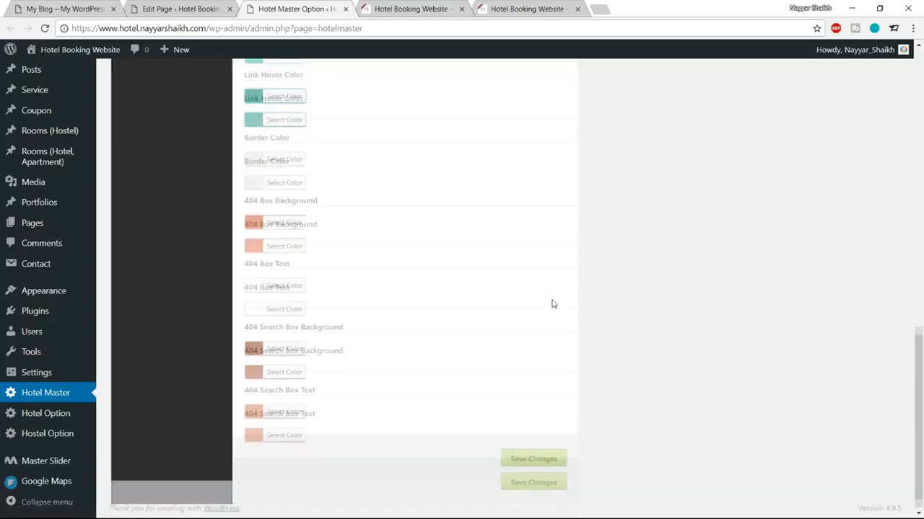
pyautogui.click(538, 456)
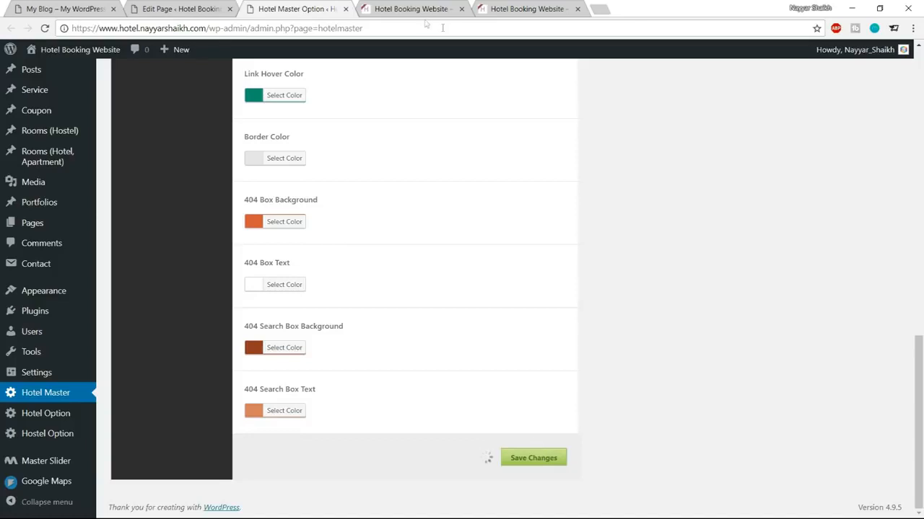
pyautogui.click(388, 8)
pyautogui.click(44, 28)
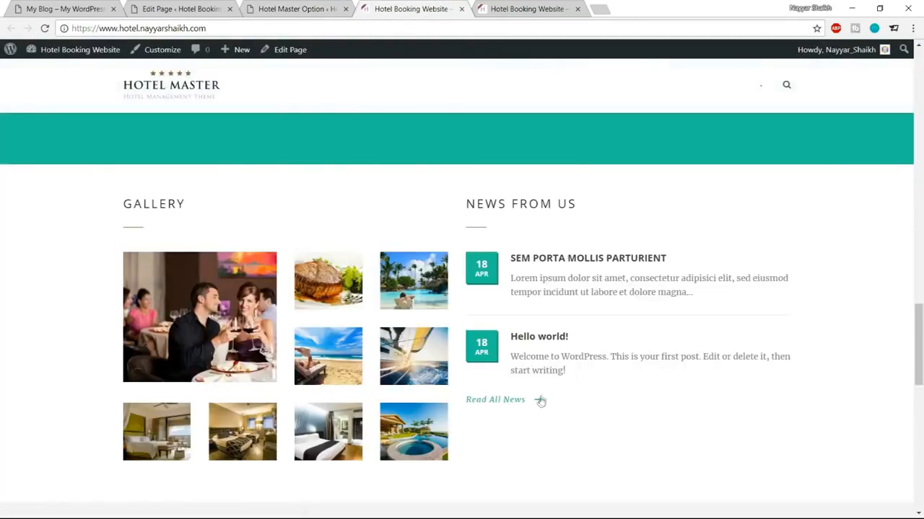
# Step: Set the item title divider colour to teal #1abc9c
pyautogui.click(333, 9)
pyautogui.scroll(15, 525, 291)
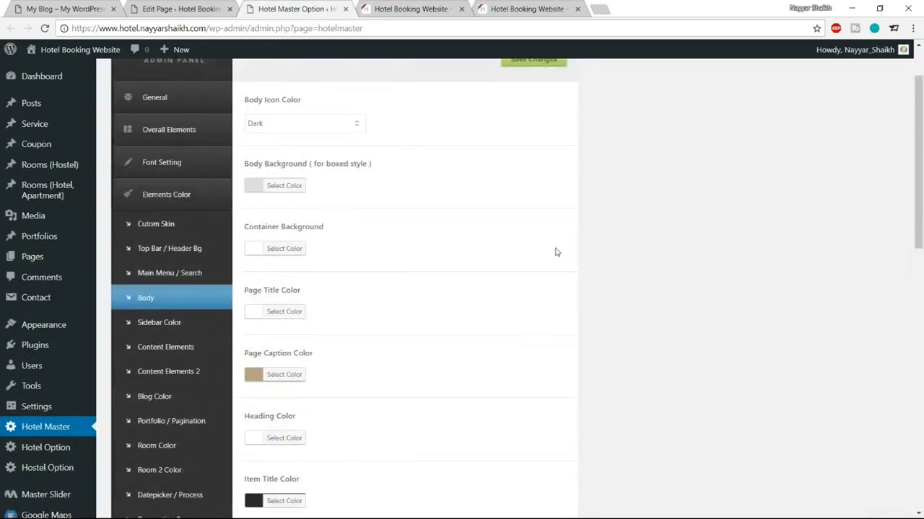
pyautogui.scroll(-1, 556, 252)
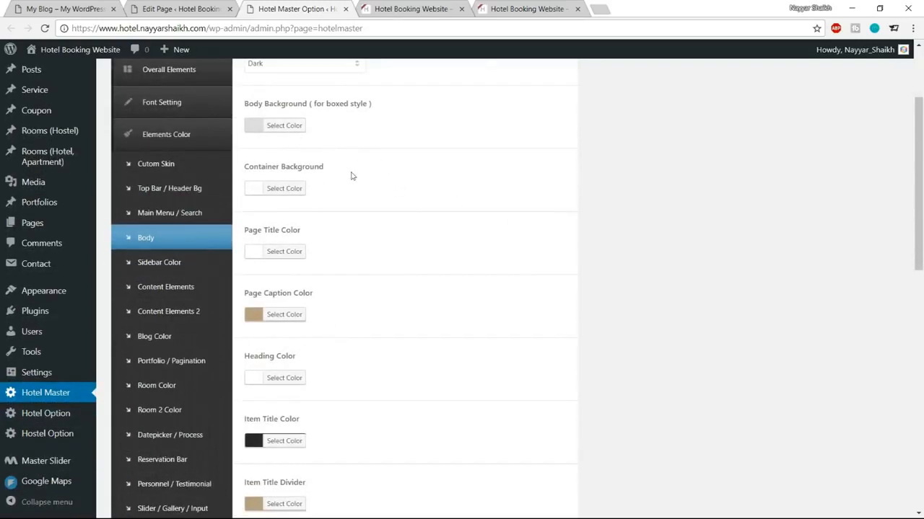
pyautogui.scroll(-3, 429, 221)
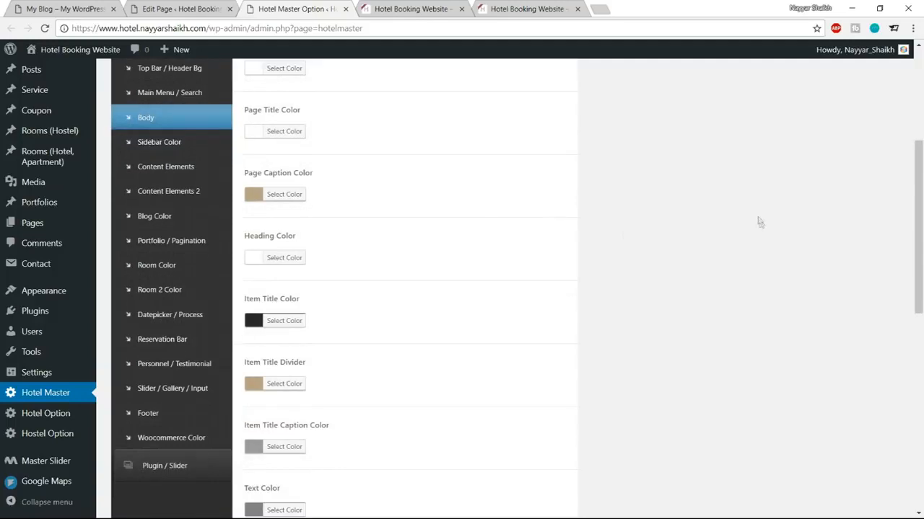
pyautogui.scroll(-1, 766, 218)
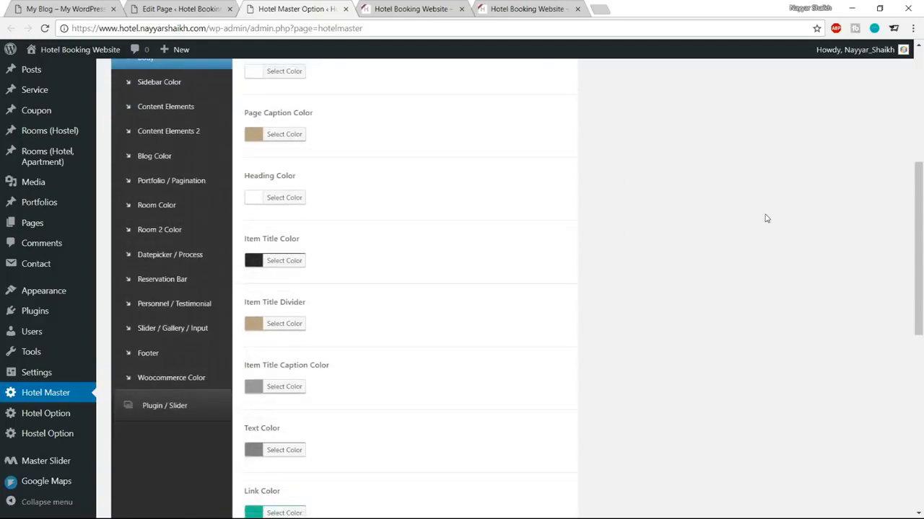
pyautogui.click(306, 324)
pyautogui.scroll(-1, 373, 278)
pyautogui.click(341, 264)
pyautogui.hotkey('ctrl', 'a')
pyautogui.hotkey('ctrl', 'v')
pyautogui.click(288, 267)
# Step: Save the divider colour and reload the live site to see the teal dividers
pyautogui.scroll(-5, 471, 363)
pyautogui.scroll(-3, 505, 411)
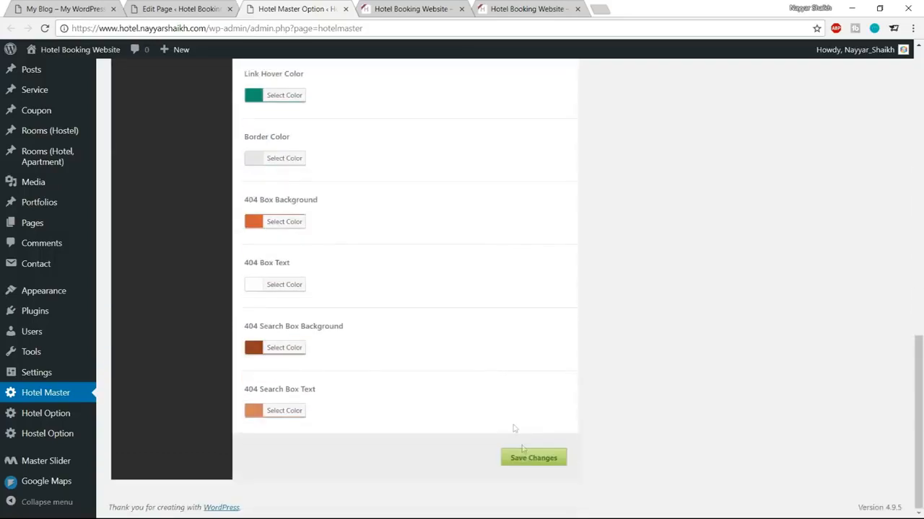
pyautogui.click(524, 459)
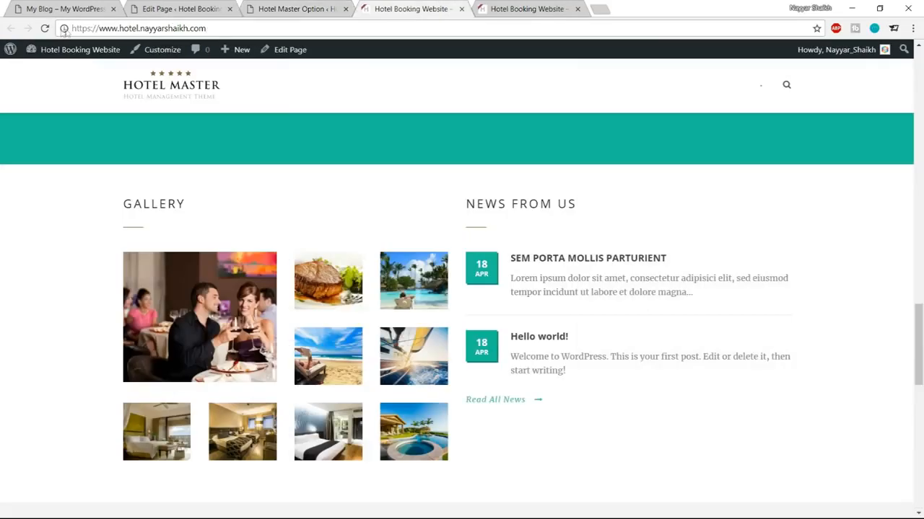
pyautogui.click(45, 28)
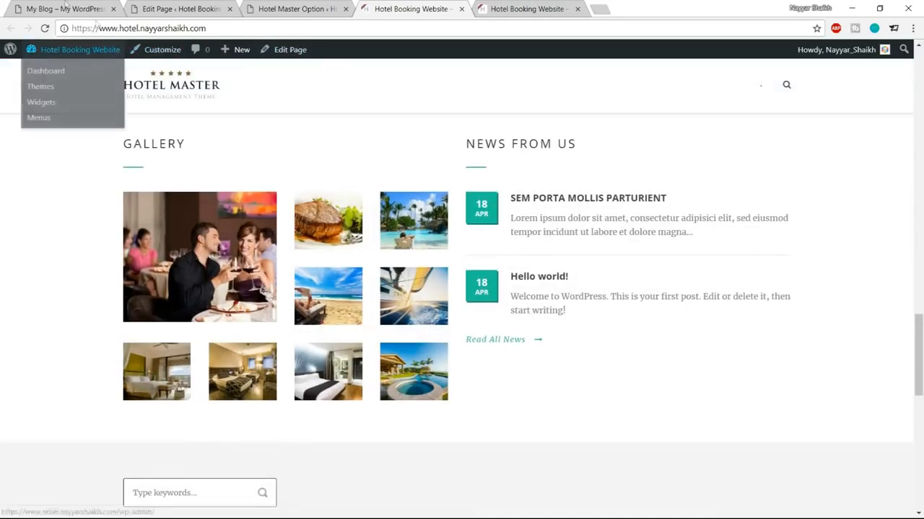
# Step: Referring to the demo's stats band, add a Background/Parallax Wrapper to the Home page
pyautogui.click(65, 8)
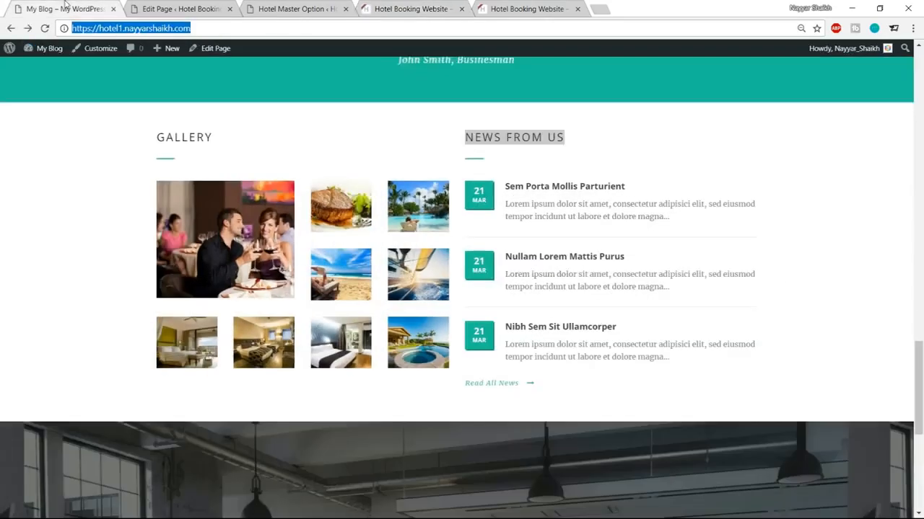
pyautogui.scroll(-4, 636, 240)
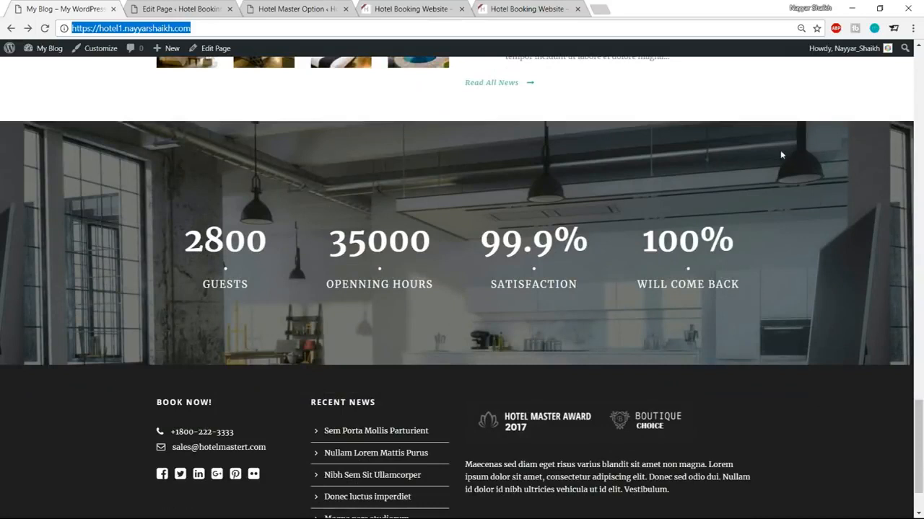
pyautogui.click(201, 7)
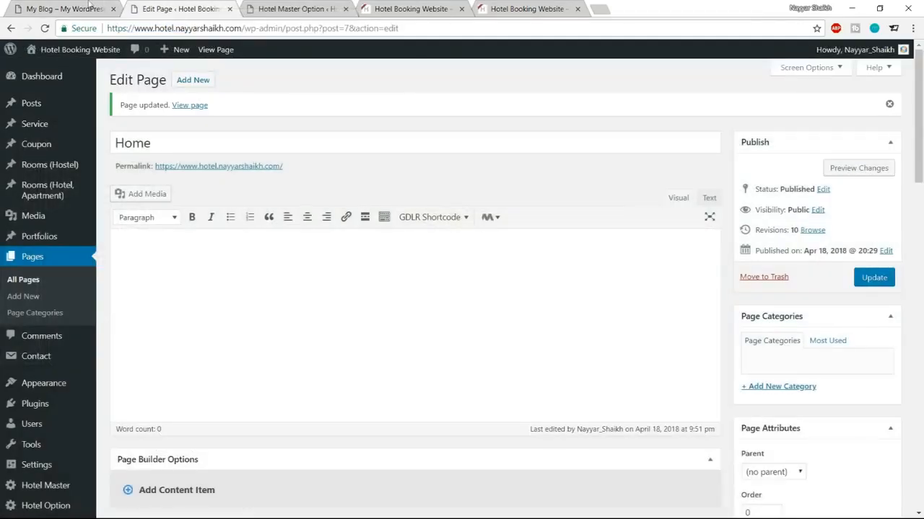
pyautogui.click(89, 5)
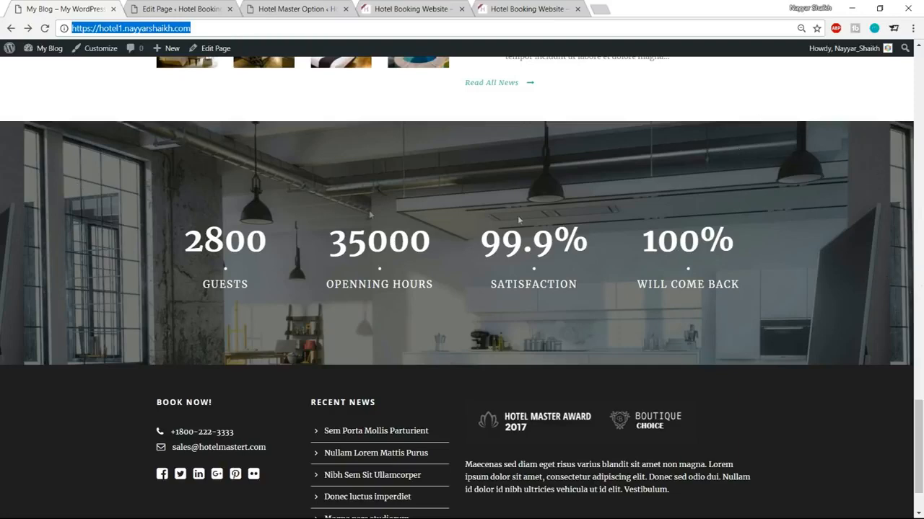
pyautogui.click(159, 6)
pyautogui.scroll(-8, 428, 301)
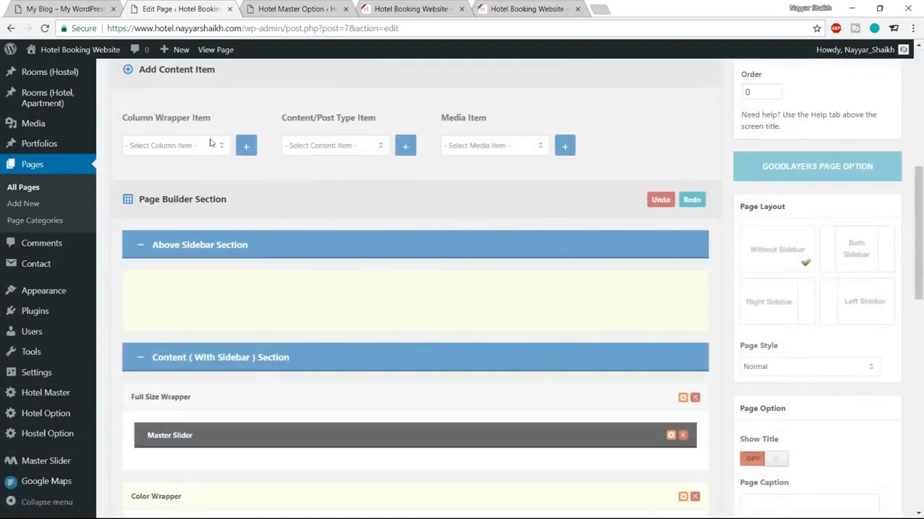
pyautogui.click(210, 143)
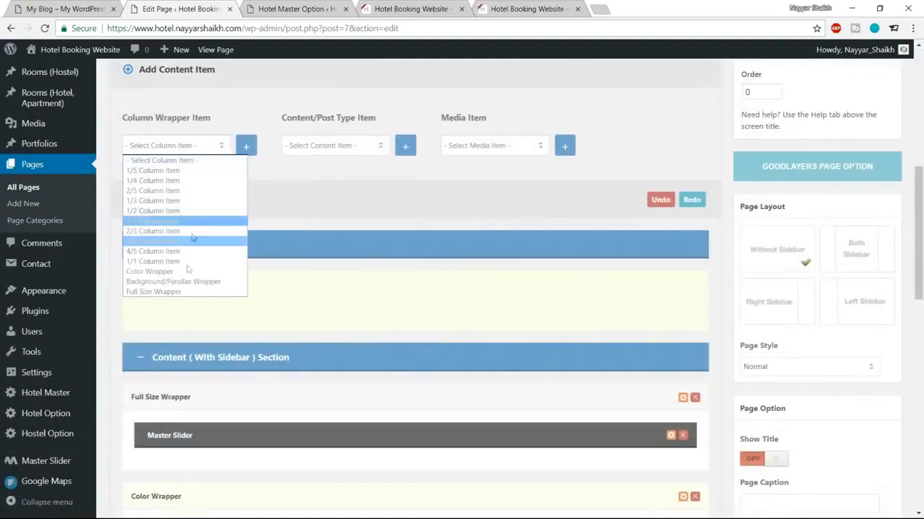
pyautogui.click(183, 283)
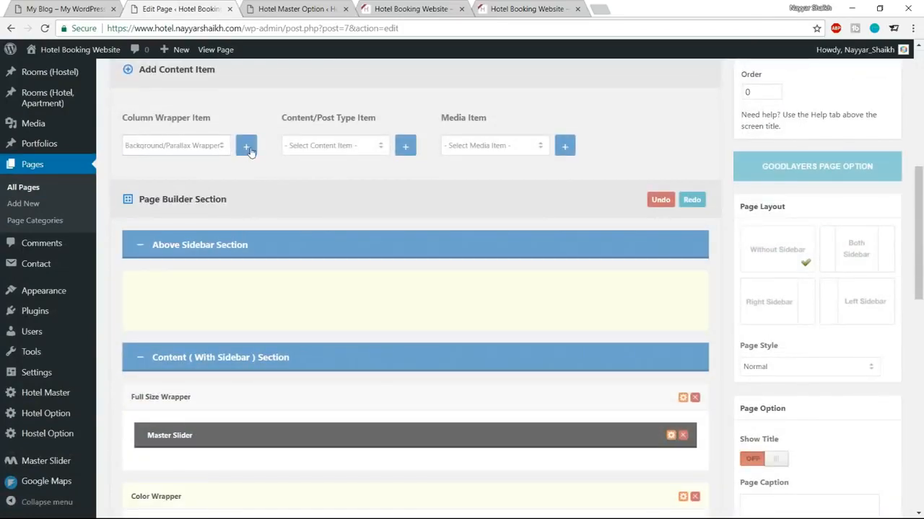
# Step: Add four 1/4 Column Items and drag them into the Background/Parallax Wrapper
pyautogui.click(99, 6)
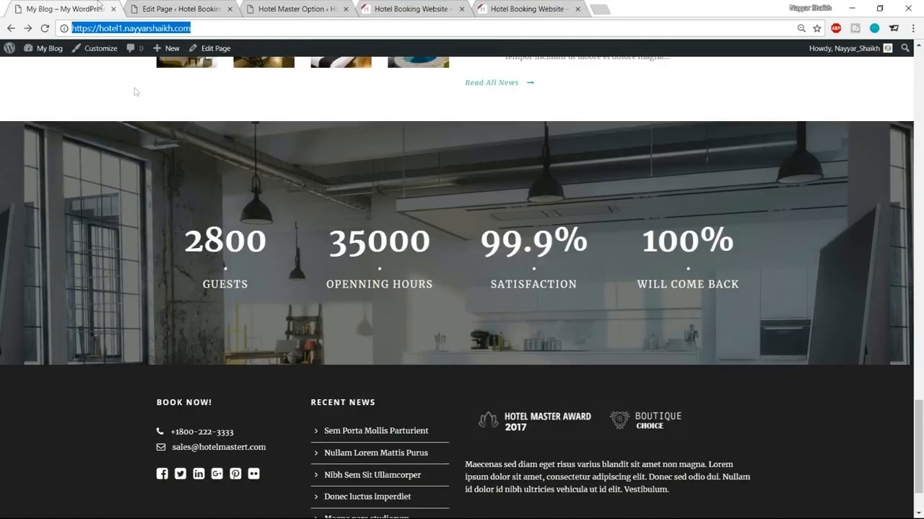
pyautogui.click(208, 6)
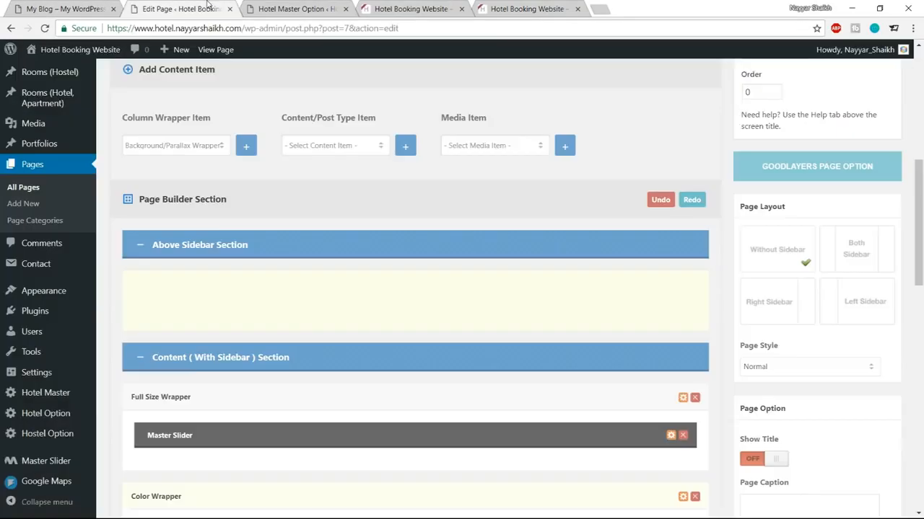
pyautogui.click(200, 145)
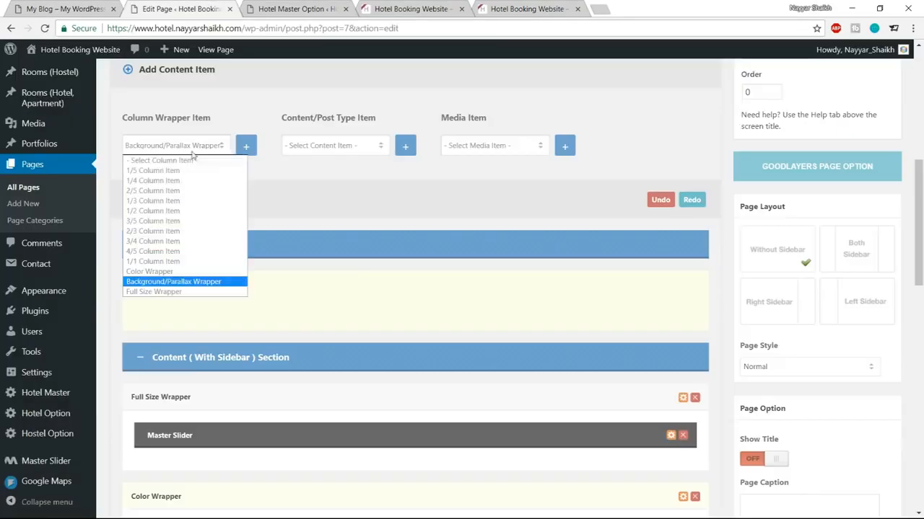
pyautogui.click(176, 181)
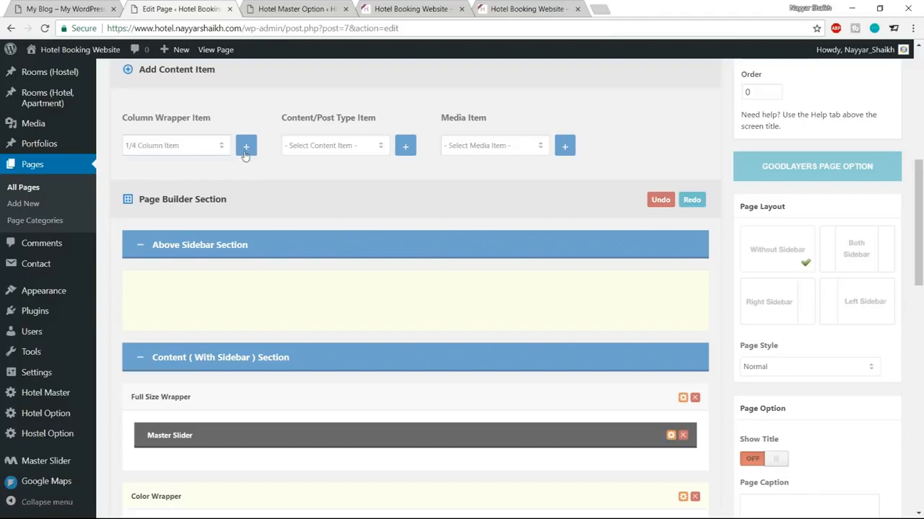
pyautogui.click(246, 147)
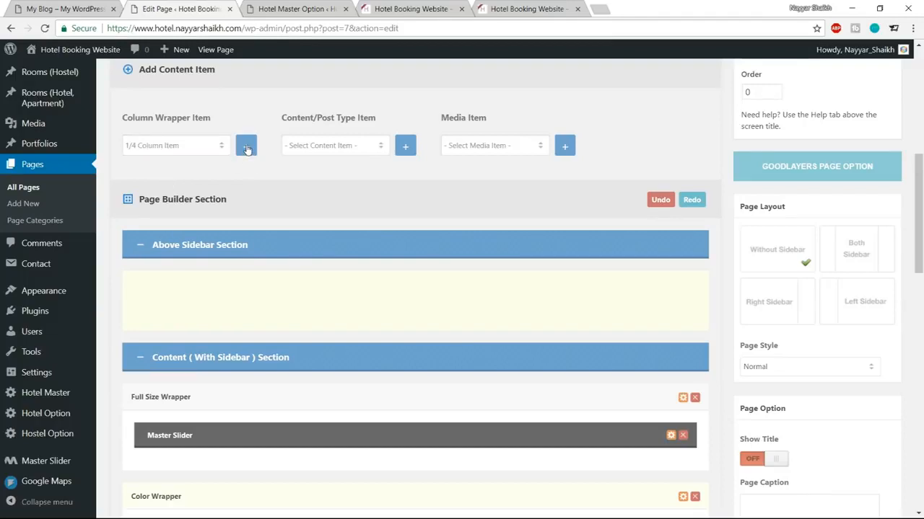
pyautogui.scroll(-15, 323, 216)
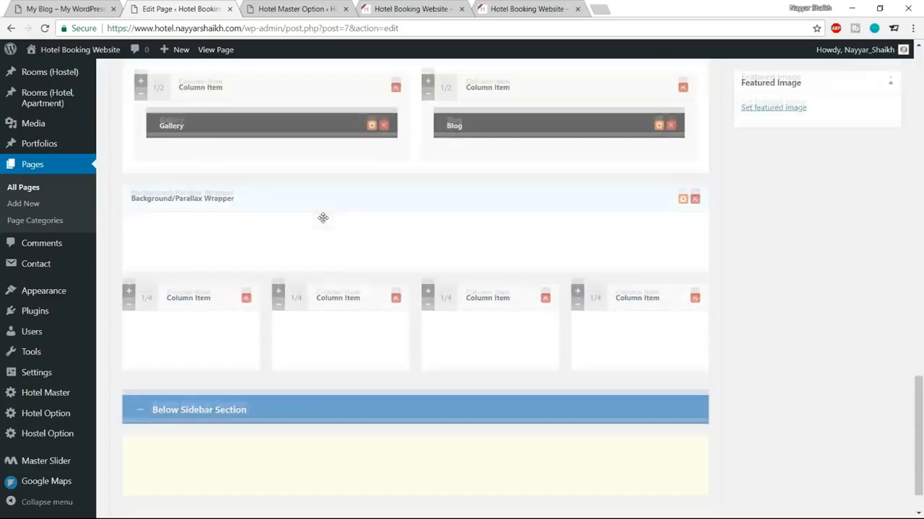
pyautogui.moveTo(149, 293); pyautogui.dragTo(151, 234)
pyautogui.moveTo(149, 342); pyautogui.dragTo(136, 233)
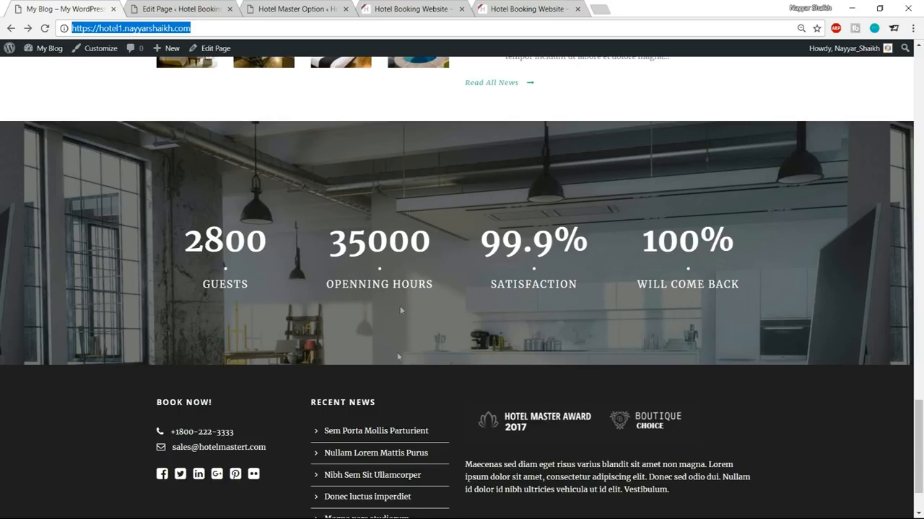
pyautogui.click(202, 9)
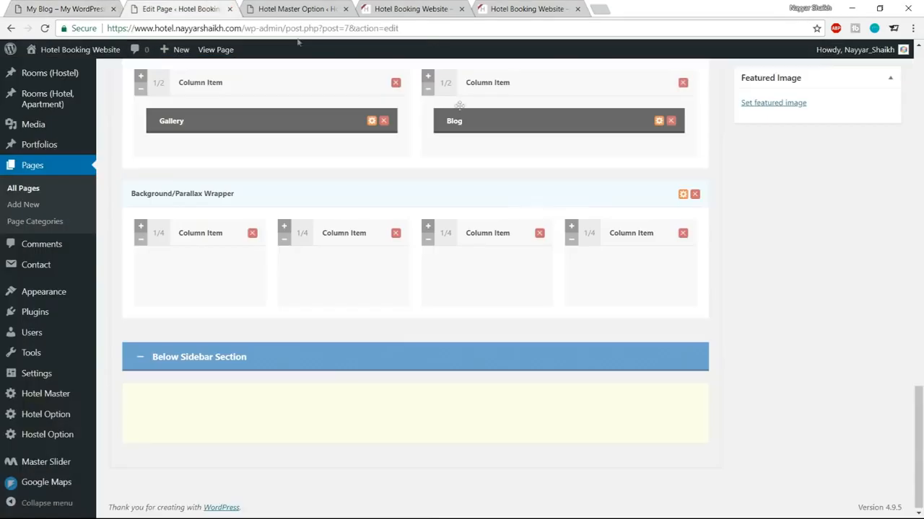
# Step: Upload the service-bg image from the Media folder and use it as the section's background
pyautogui.click(682, 195)
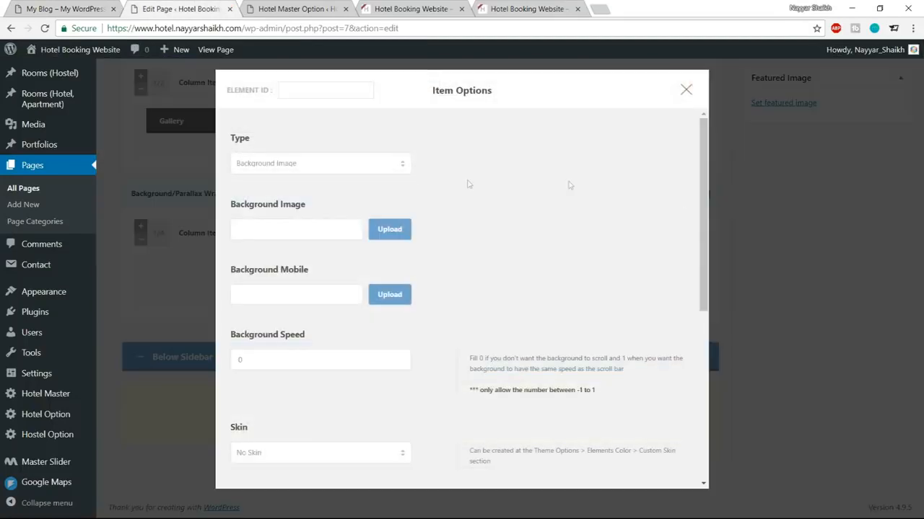
pyautogui.click(400, 230)
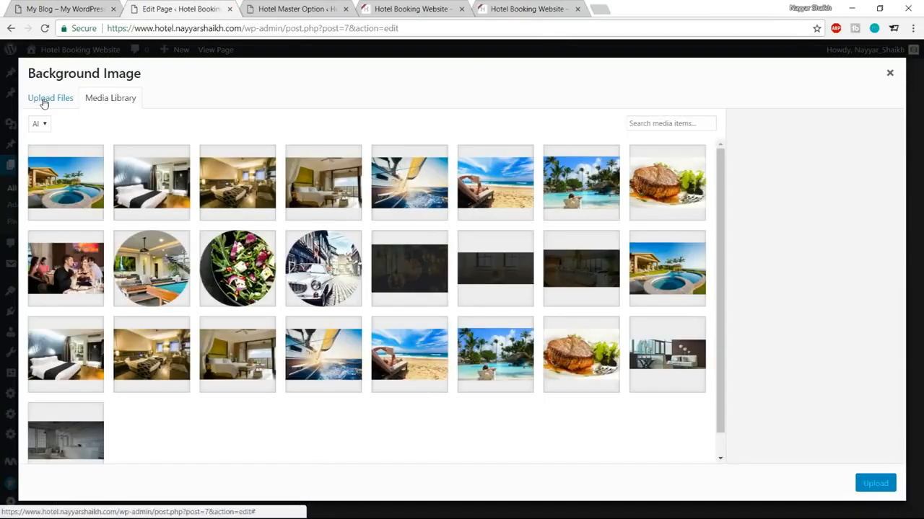
pyautogui.click(44, 101)
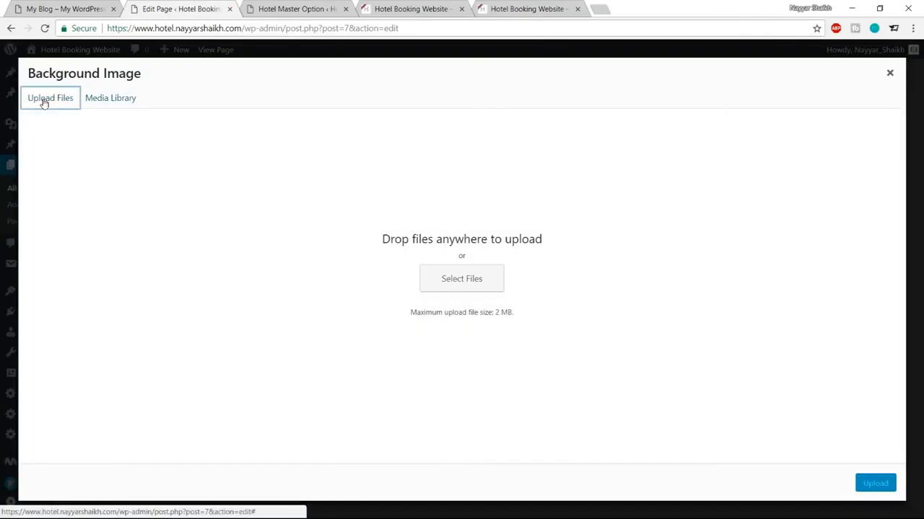
pyautogui.click(462, 281)
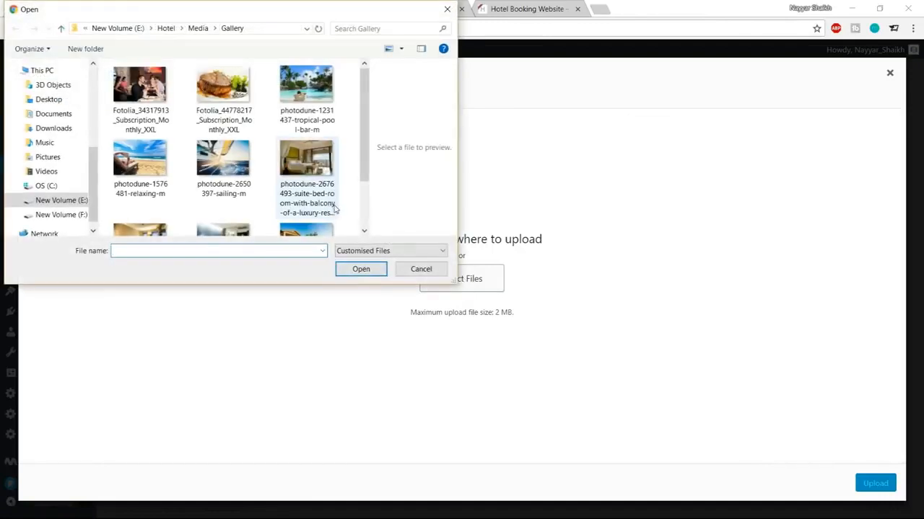
pyautogui.scroll(-1, 315, 203)
pyautogui.scroll(1, 315, 209)
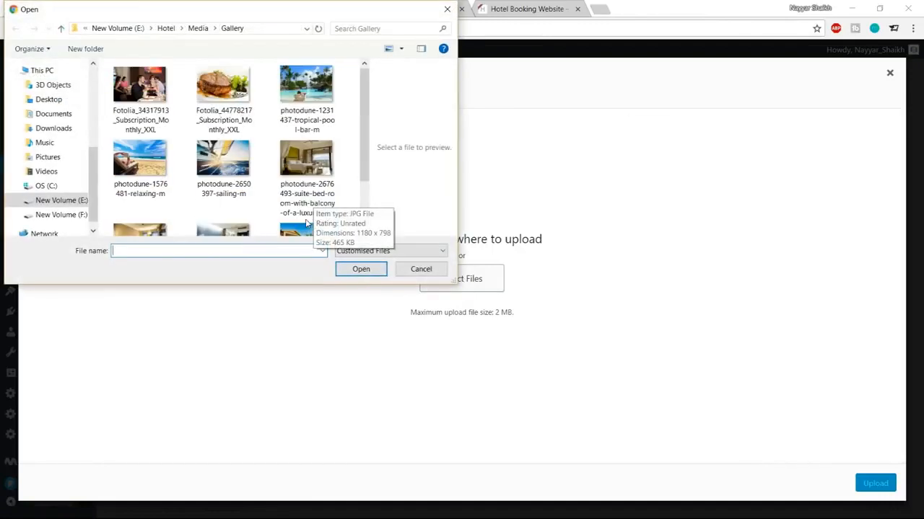
pyautogui.click(198, 29)
pyautogui.scroll(-6, 318, 173)
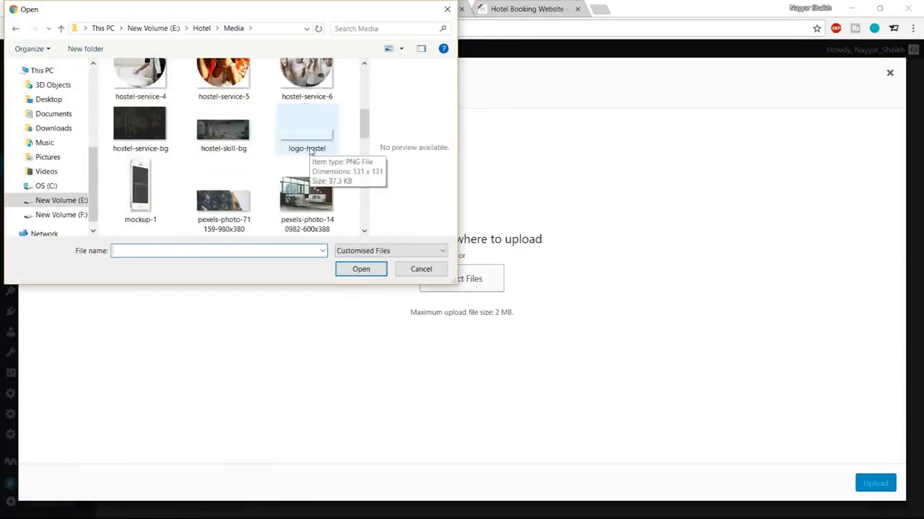
pyautogui.scroll(-5, 334, 177)
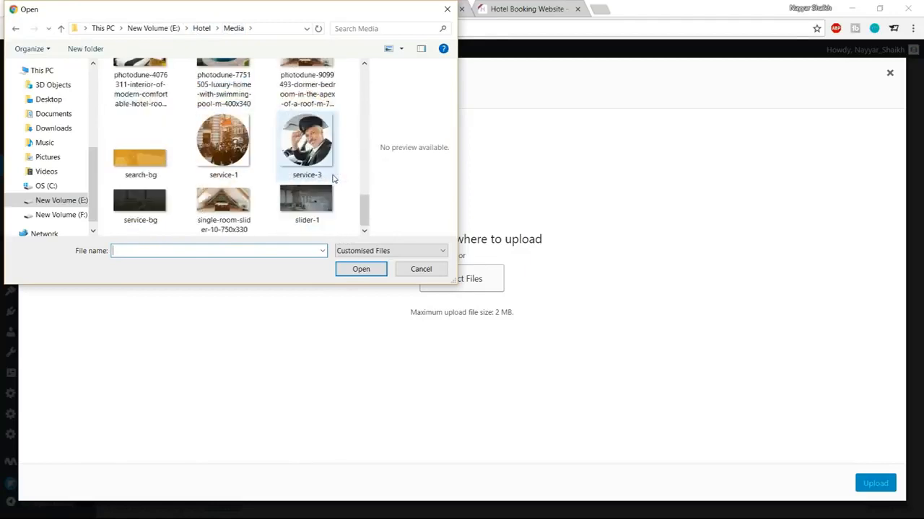
pyautogui.click(146, 219)
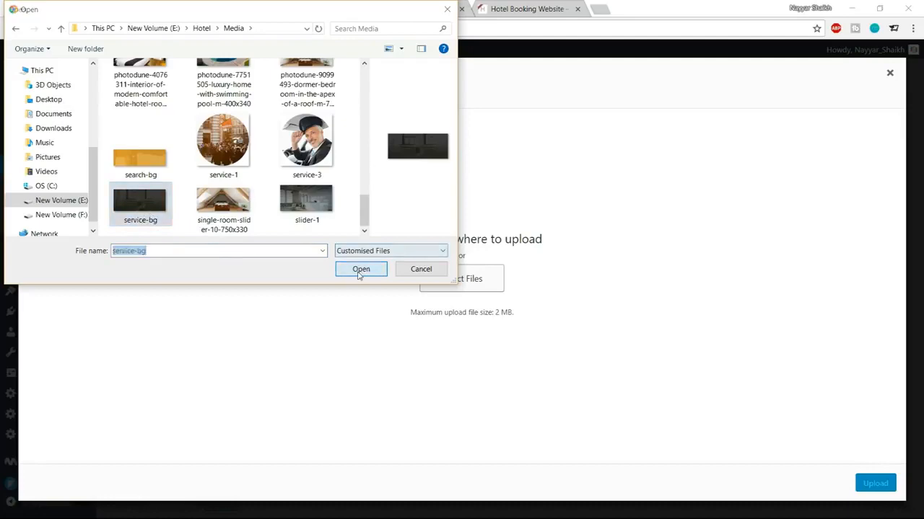
pyautogui.click(361, 269)
pyautogui.click(87, 6)
pyautogui.click(162, 5)
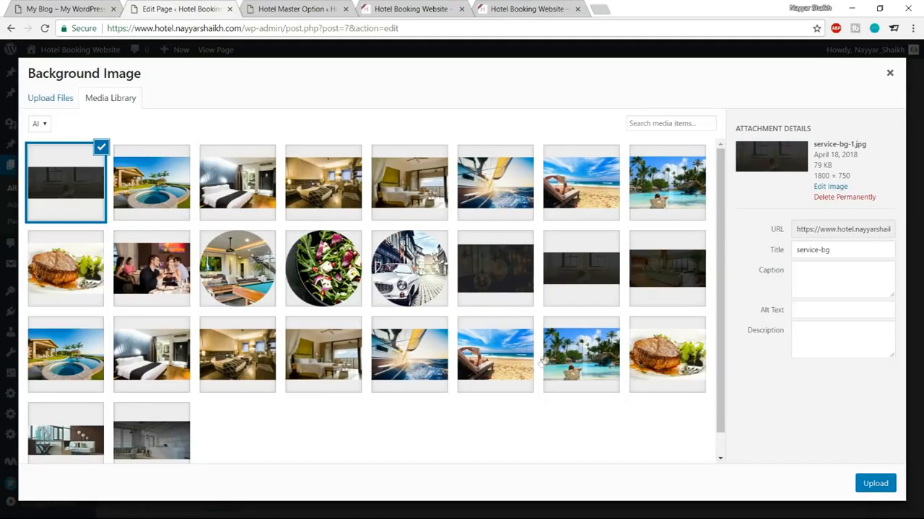
pyautogui.click(869, 484)
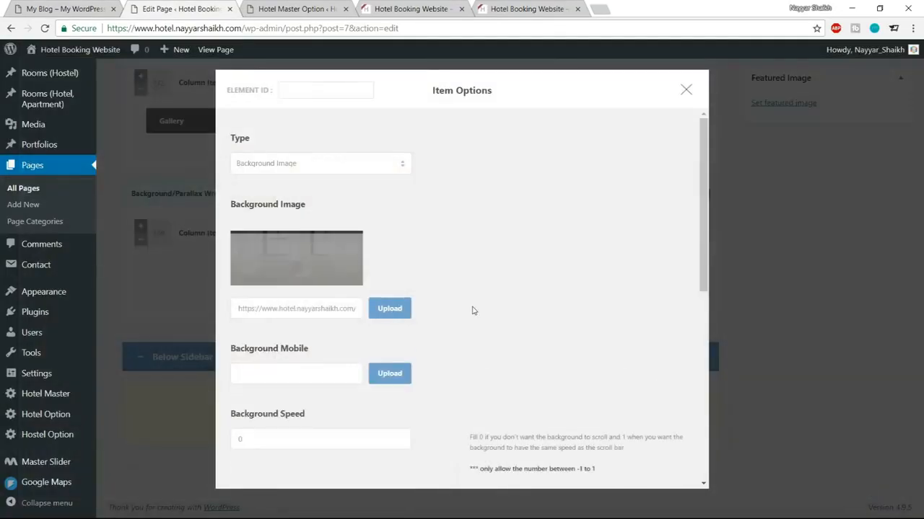
# Step: Set the section padding to 190px top and 120px bottom, and save
pyautogui.scroll(-5, 472, 311)
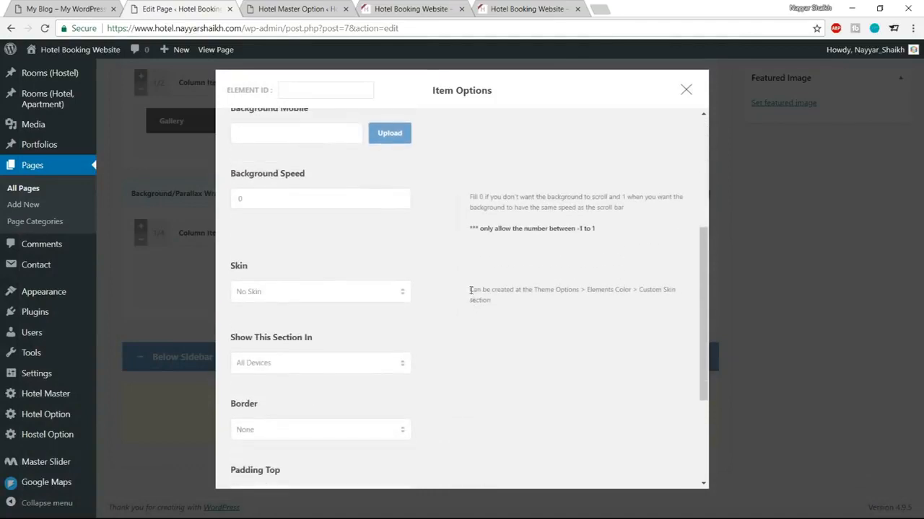
pyautogui.scroll(1, 470, 290)
pyautogui.scroll(-4, 470, 293)
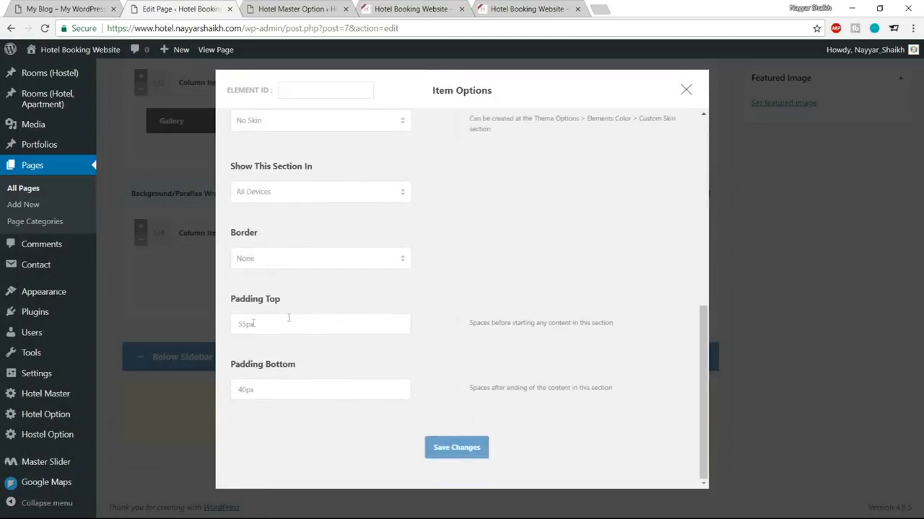
pyautogui.moveTo(246, 324); pyautogui.dragTo(238, 324)
pyautogui.write('190')
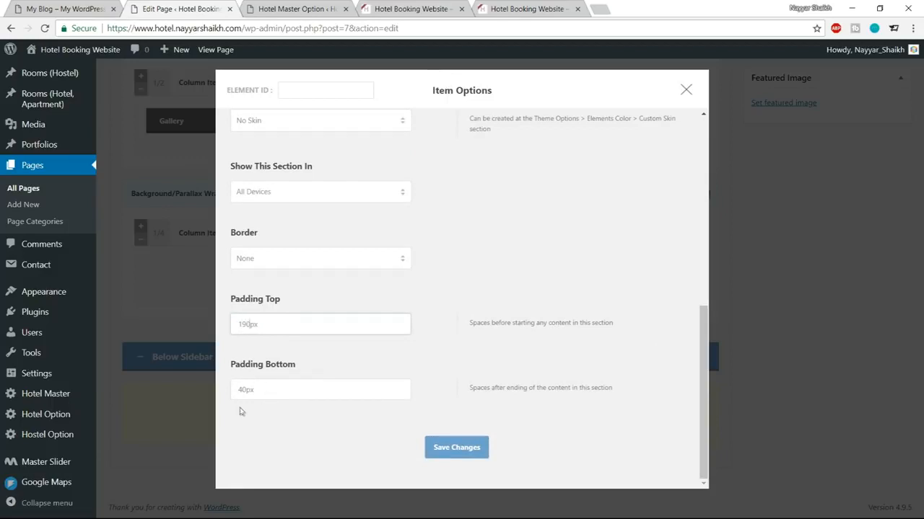
pyautogui.moveTo(247, 390); pyautogui.dragTo(230, 391)
pyautogui.write('12')
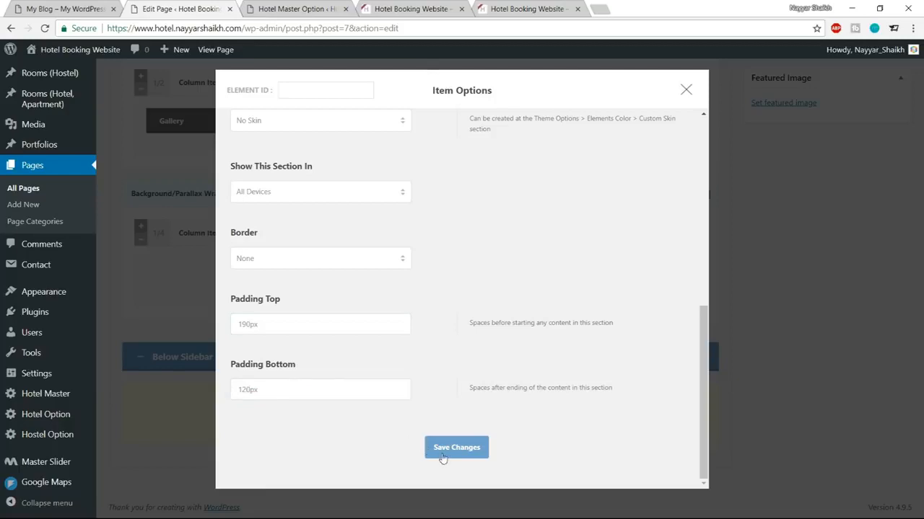
pyautogui.click(441, 455)
# Step: Check the demo's stats band figures, such as 2800, then return to the Home page editor
pyautogui.click(70, 9)
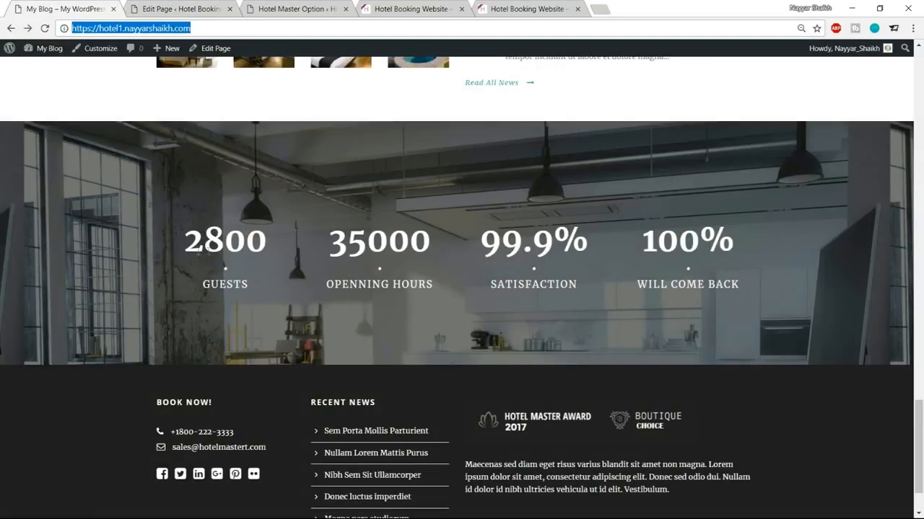
pyautogui.moveTo(192, 232); pyautogui.dragTo(275, 275)
pyautogui.click(266, 281)
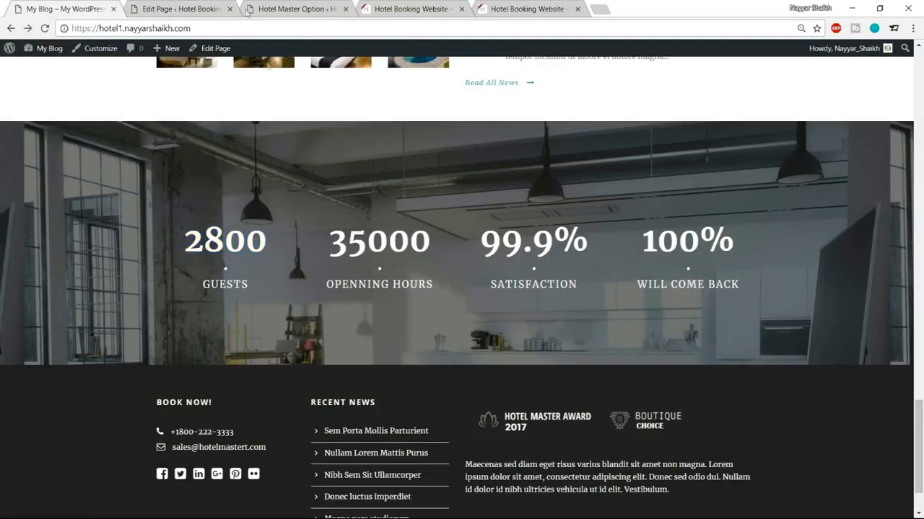
pyautogui.click(206, 9)
pyautogui.click(296, 9)
pyautogui.click(209, 9)
pyautogui.scroll(15, 303, 267)
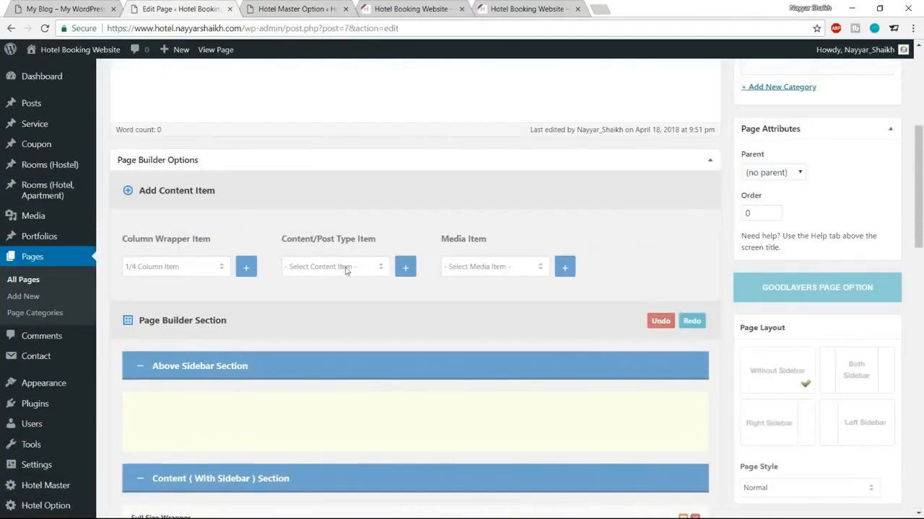
# Step: Add a Skill Item block and drag it into the wrapper's first 1/4 column
pyautogui.click(346, 268)
pyautogui.scroll(-5, 346, 354)
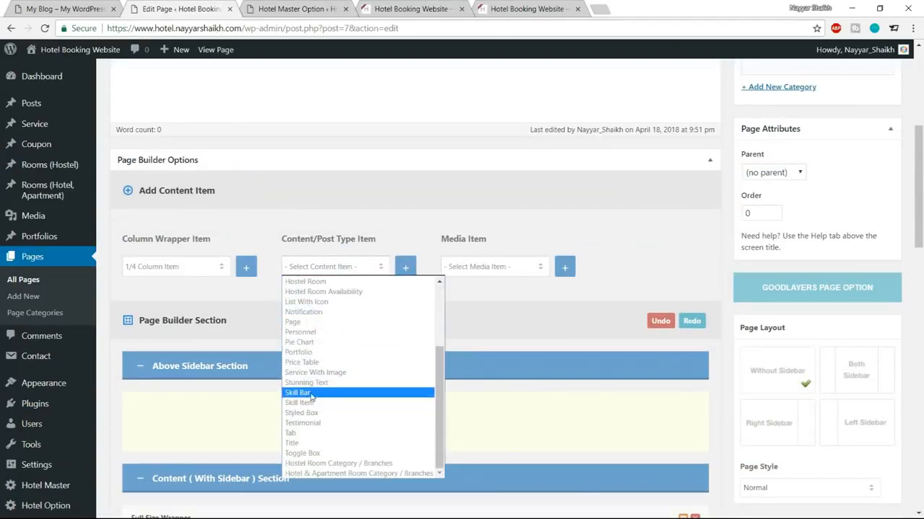
pyautogui.click(319, 392)
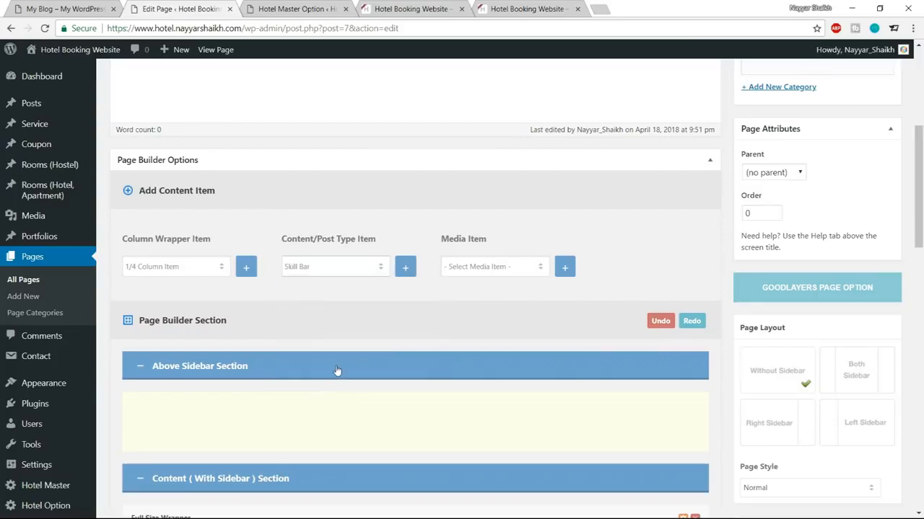
pyautogui.click(336, 267)
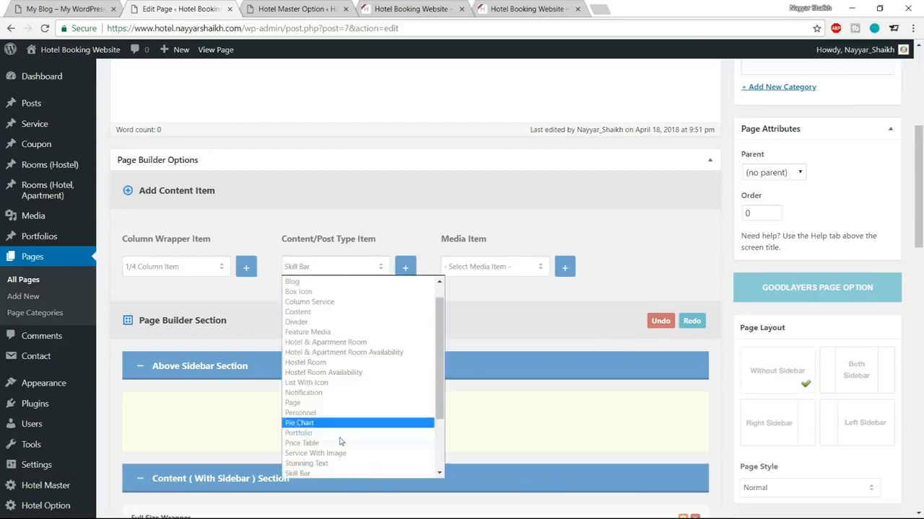
pyautogui.scroll(-2, 316, 440)
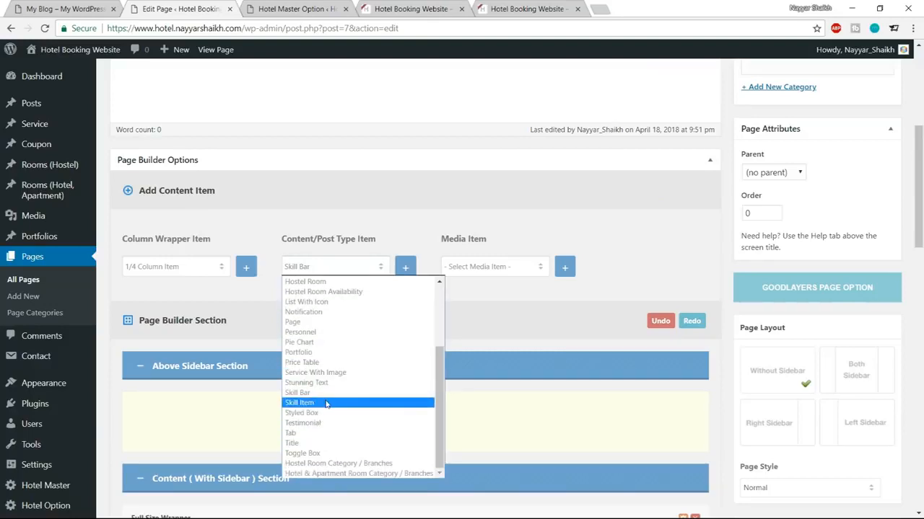
pyautogui.click(326, 403)
pyautogui.click(405, 268)
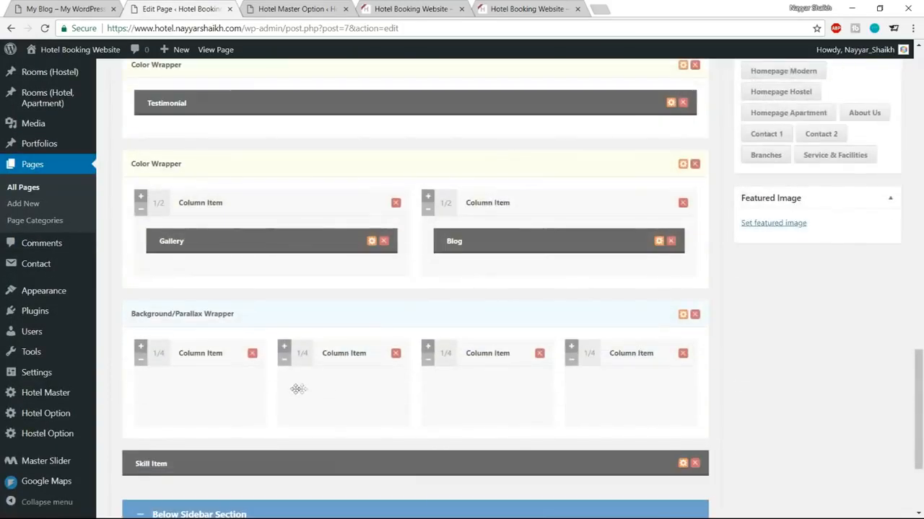
pyautogui.scroll(-1, 298, 389)
pyautogui.click(185, 403)
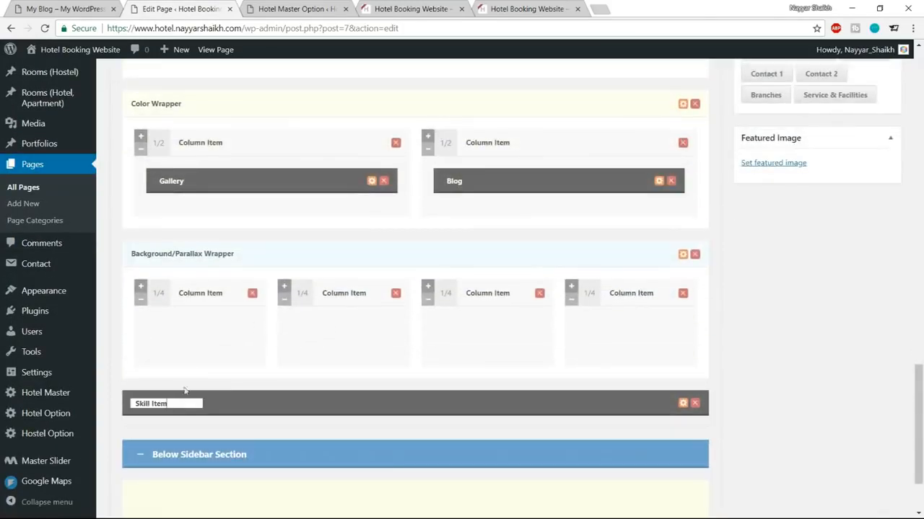
pyautogui.moveTo(246, 404); pyautogui.dragTo(238, 339)
# Step: Keep the Skill Item style at Normal and paste 2800 from the demo site's guest counter as its title
pyautogui.click(229, 332)
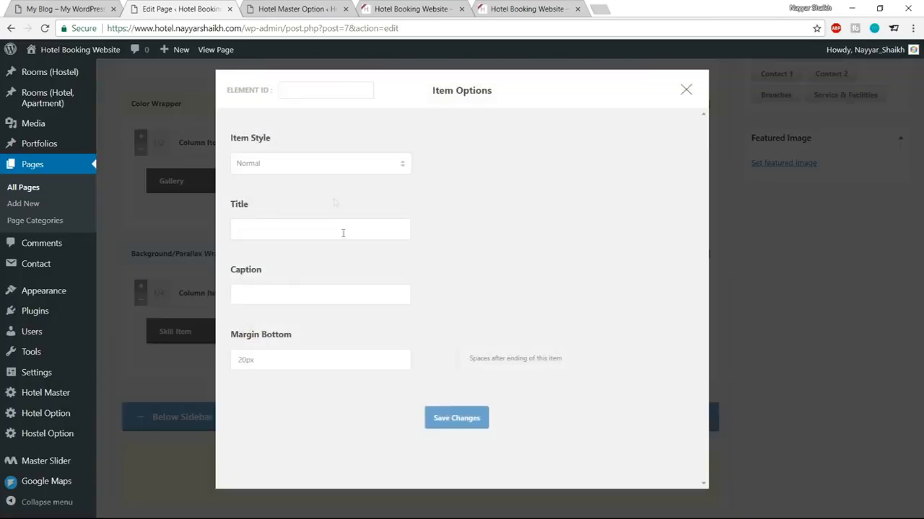
pyautogui.click(325, 168)
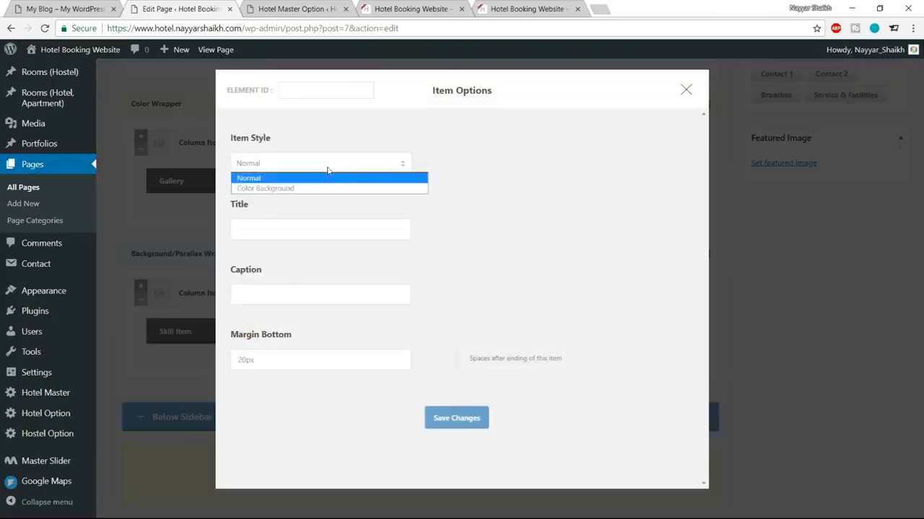
pyautogui.click(327, 170)
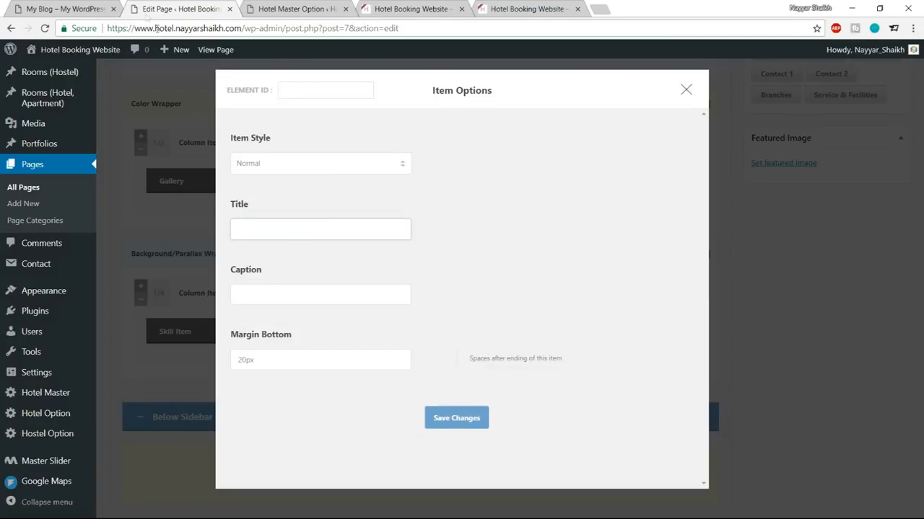
pyautogui.click(86, 6)
pyautogui.moveTo(188, 244); pyautogui.dragTo(293, 237)
pyautogui.hotkey('ctrl', 'c')
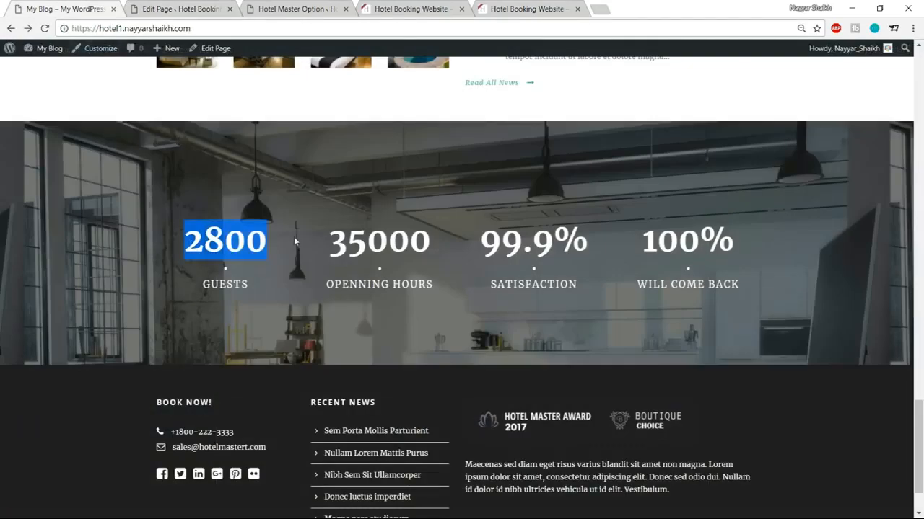
pyautogui.click(163, 16)
pyautogui.hotkey('ctrl', 'v')
# Step: Copy GUESTS from the demo site into the Skill Item's caption and save the item
pyautogui.click(233, 295)
pyautogui.click(124, 6)
pyautogui.click(159, 9)
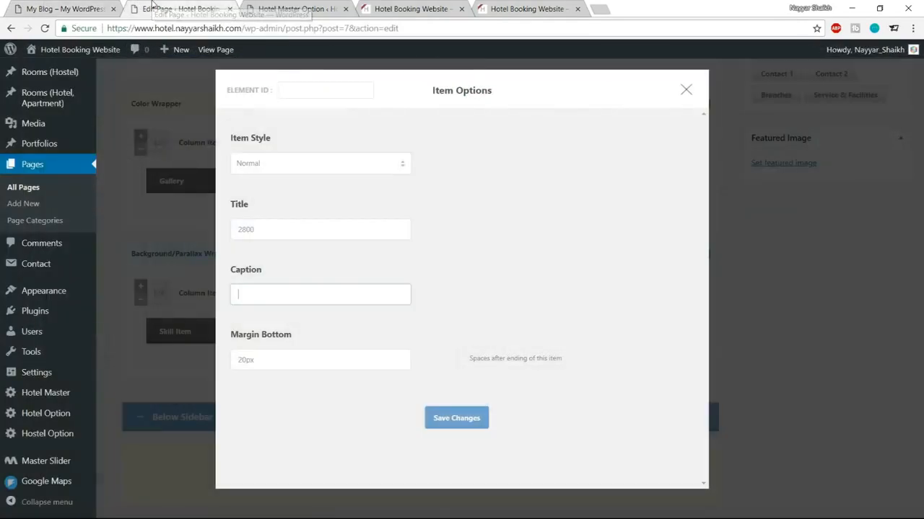
pyautogui.click(78, 9)
pyautogui.moveTo(284, 283); pyautogui.dragTo(194, 282)
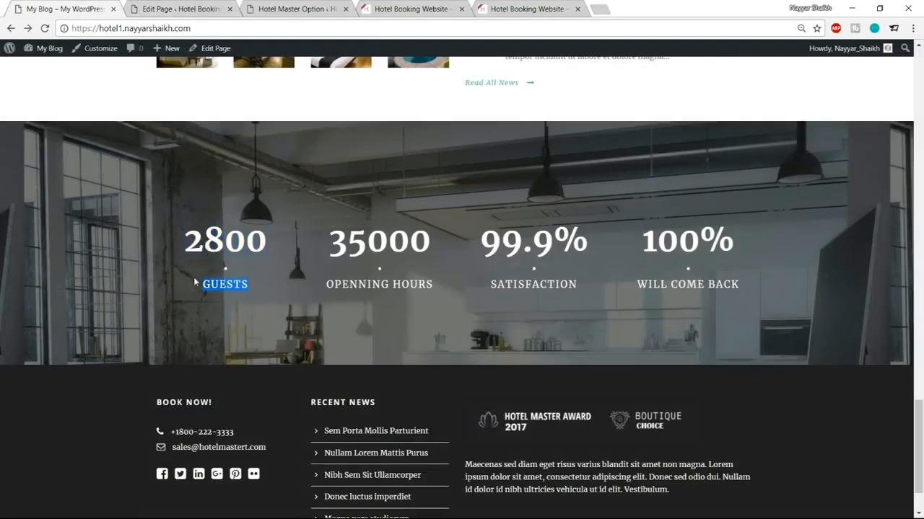
pyautogui.hotkey('ctrl', 'c')
pyautogui.click(210, 8)
pyautogui.hotkey('ctrl', 'v')
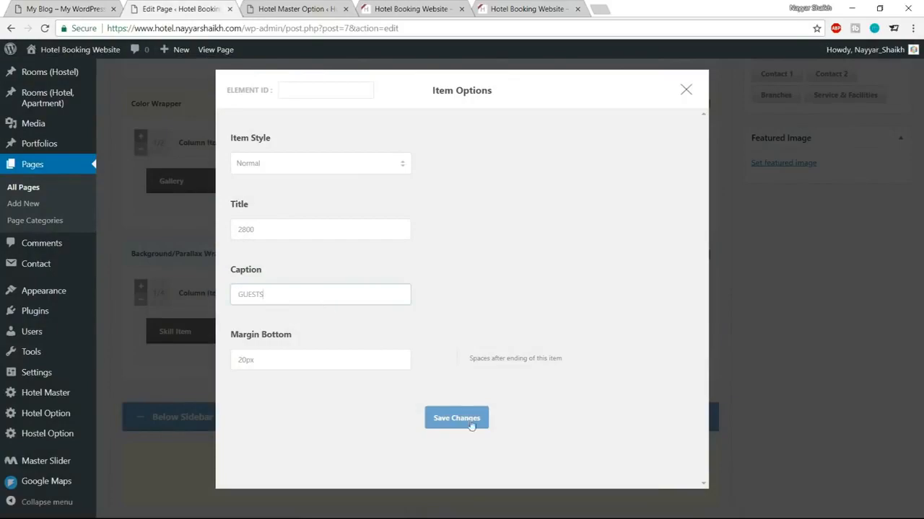
pyautogui.click(456, 418)
# Step: Look over the demo site's Testimonial section before returning to the page editor
pyautogui.scroll(5, 594, 450)
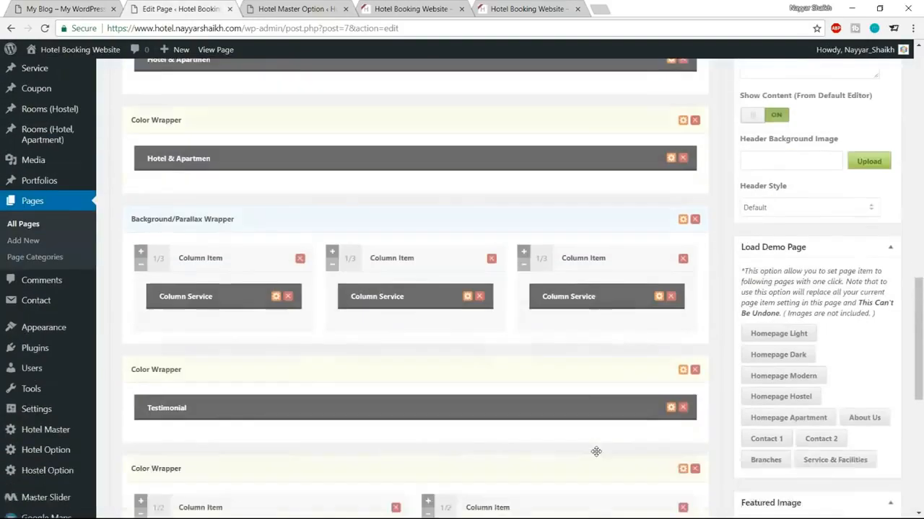
pyautogui.scroll(-5, 579, 448)
pyautogui.click(63, 8)
pyautogui.click(198, 251)
pyautogui.scroll(8, 436, 329)
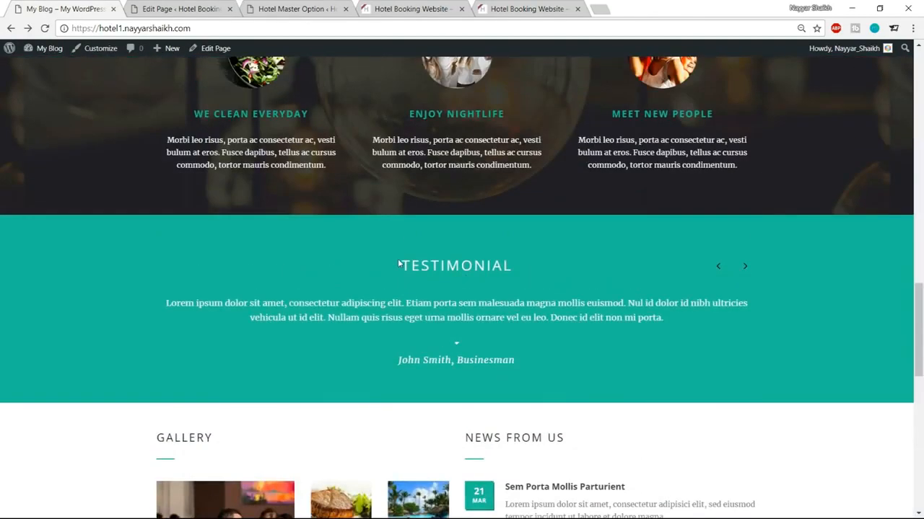
pyautogui.moveTo(399, 261); pyautogui.dragTo(519, 360)
pyautogui.click(519, 360)
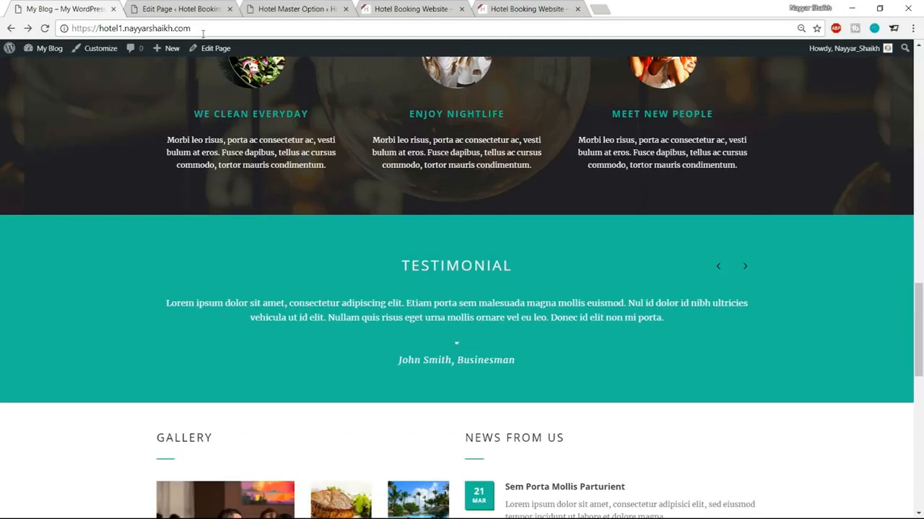
pyautogui.click(200, 7)
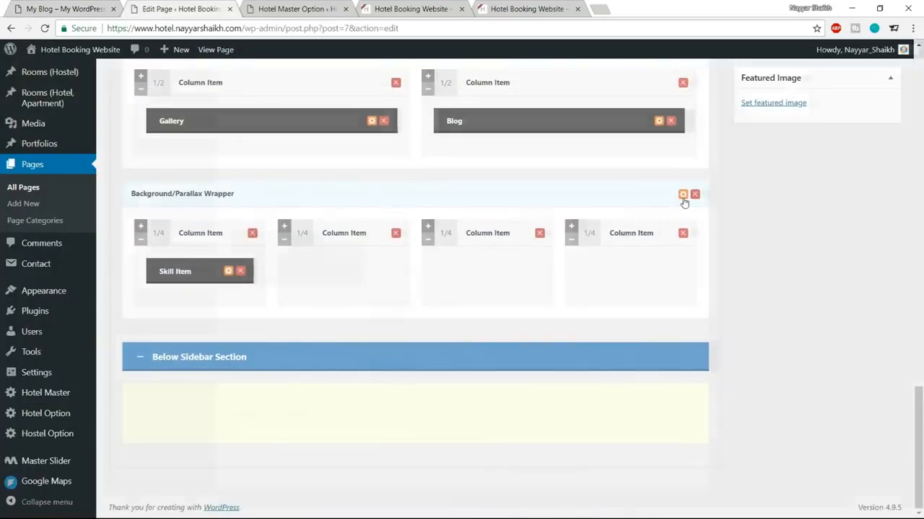
# Step: Set the Background/Parallax Wrapper's skin to Testimonial and save the wrapper
pyautogui.click(682, 195)
pyautogui.scroll(-5, 461, 260)
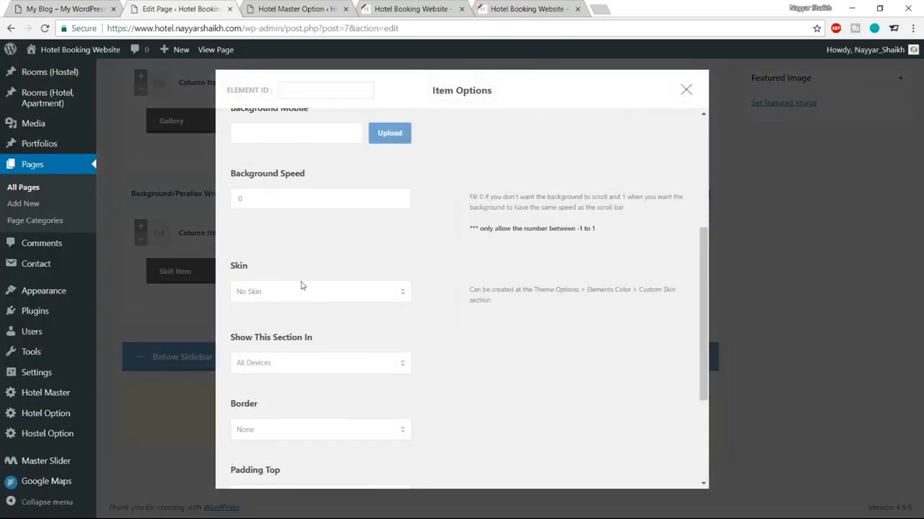
pyautogui.click(301, 289)
pyautogui.click(289, 376)
pyautogui.scroll(-5, 468, 365)
pyautogui.click(452, 449)
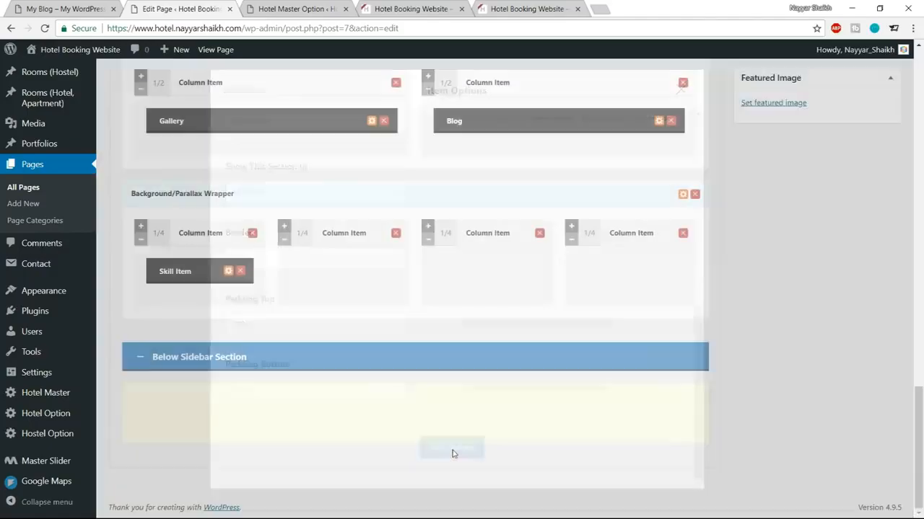
# Step: Update the Home page and reload the live site to check the 2800 GUESTS counter
pyautogui.scroll(20, 522, 438)
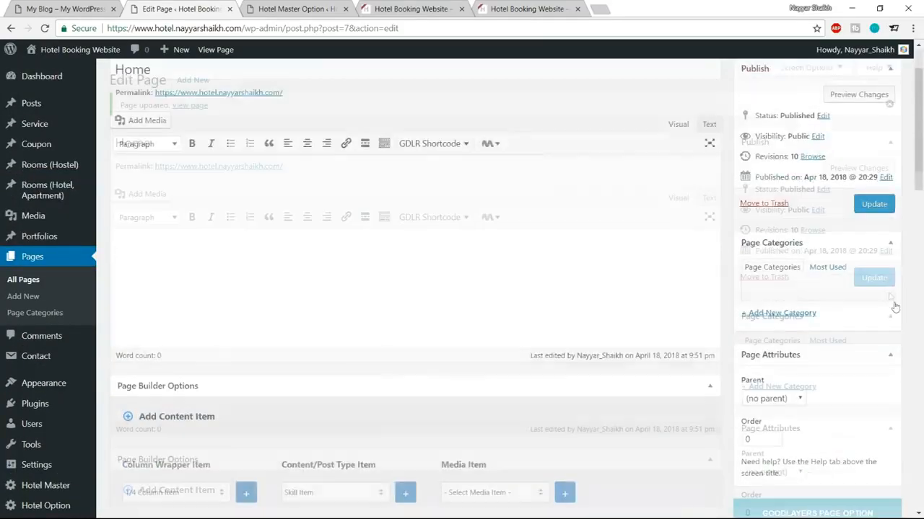
pyautogui.scroll(1, 895, 307)
pyautogui.click(887, 283)
pyautogui.click(414, 9)
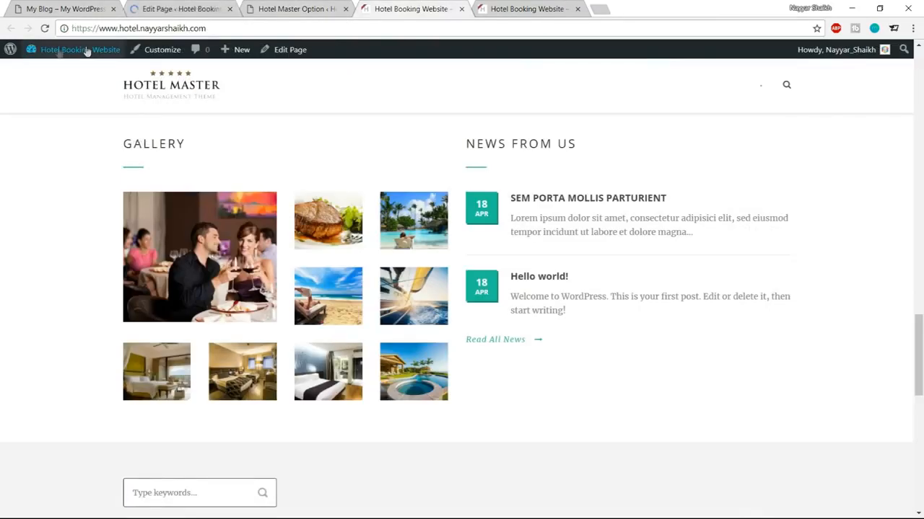
pyautogui.click(85, 50)
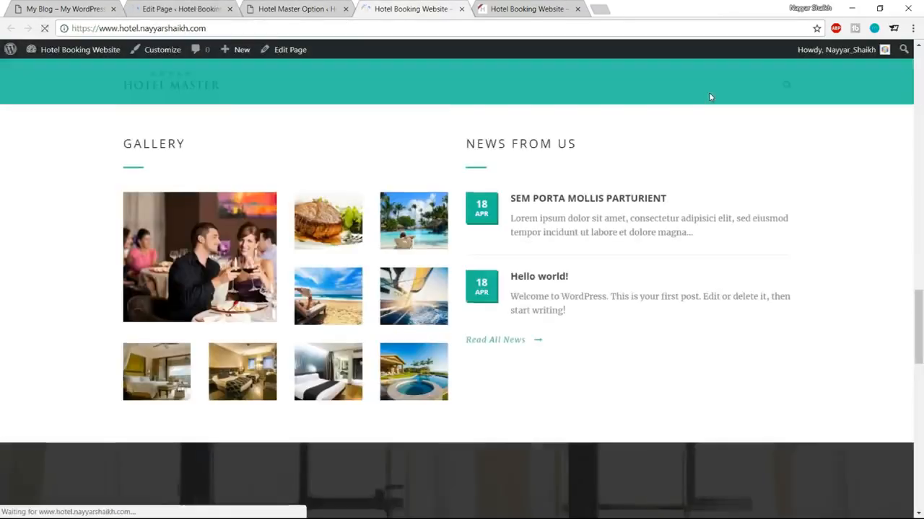
pyautogui.scroll(-5, 709, 103)
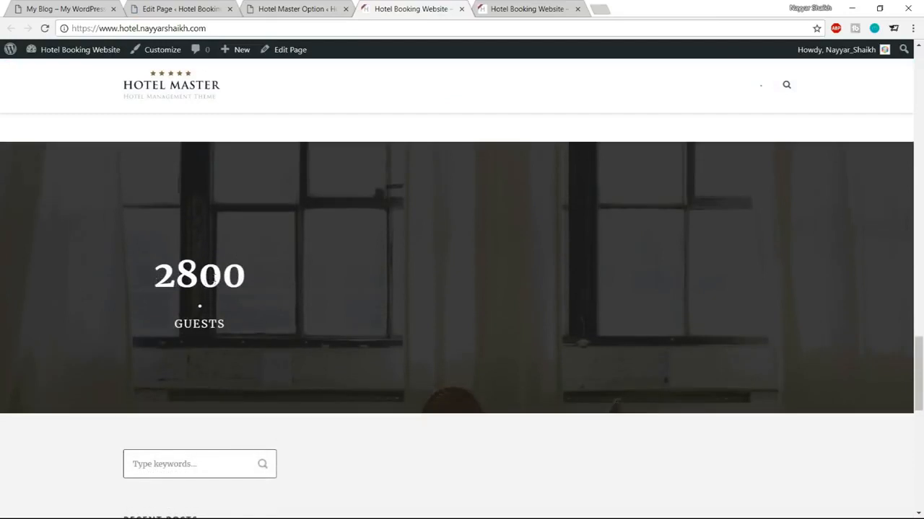
pyautogui.moveTo(139, 293); pyautogui.dragTo(252, 330)
pyautogui.click(251, 329)
pyautogui.scroll(-4, 557, 271)
# Step: In the footer colour settings, set the Footer Background colour to #1e1e1e
pyautogui.click(310, 9)
pyautogui.scroll(4, 641, 327)
pyautogui.scroll(4, 641, 327)
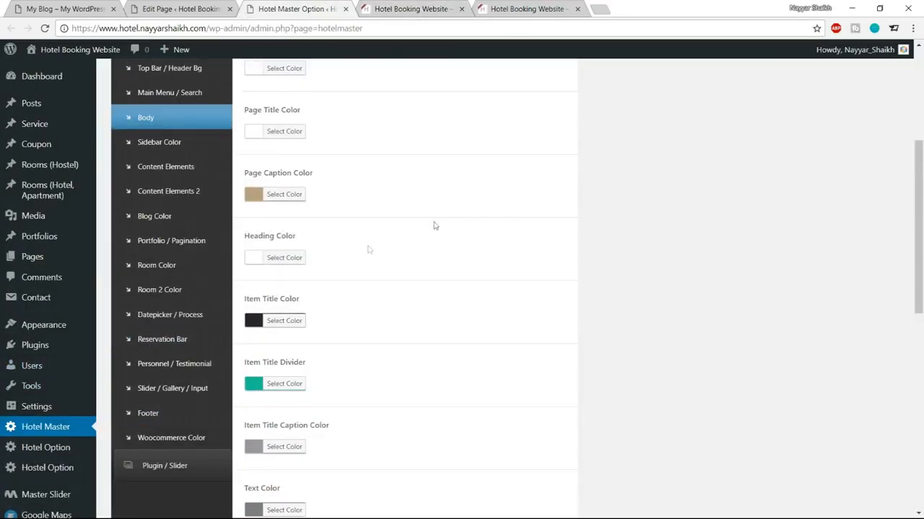
pyautogui.click(160, 418)
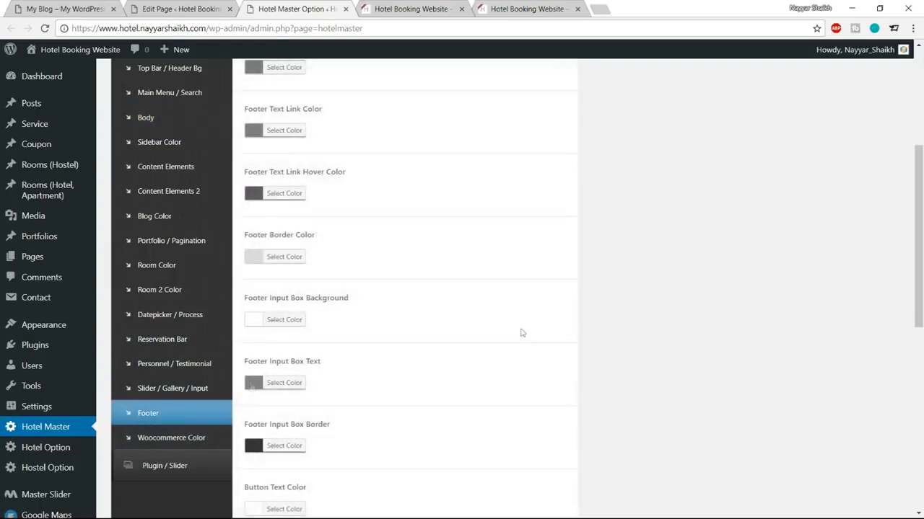
pyautogui.scroll(3, 617, 331)
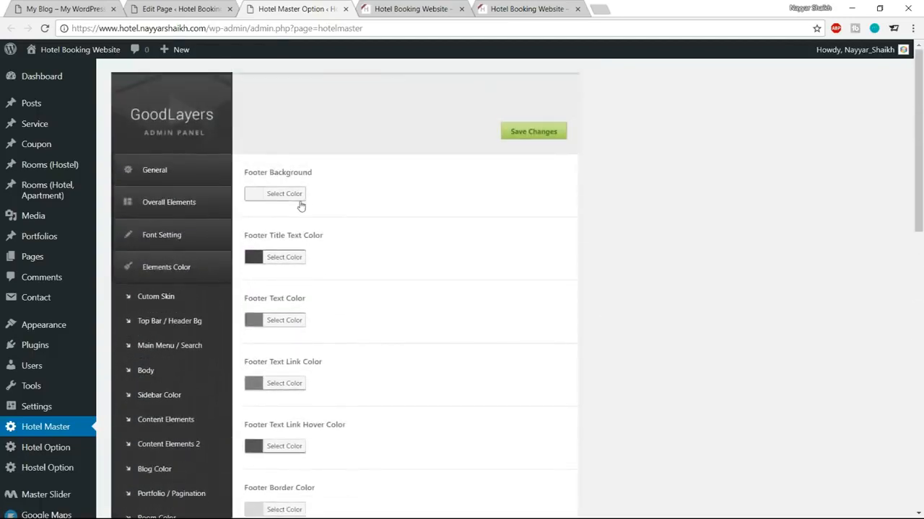
pyautogui.click(286, 197)
pyautogui.moveTo(346, 189); pyautogui.dragTo(326, 187)
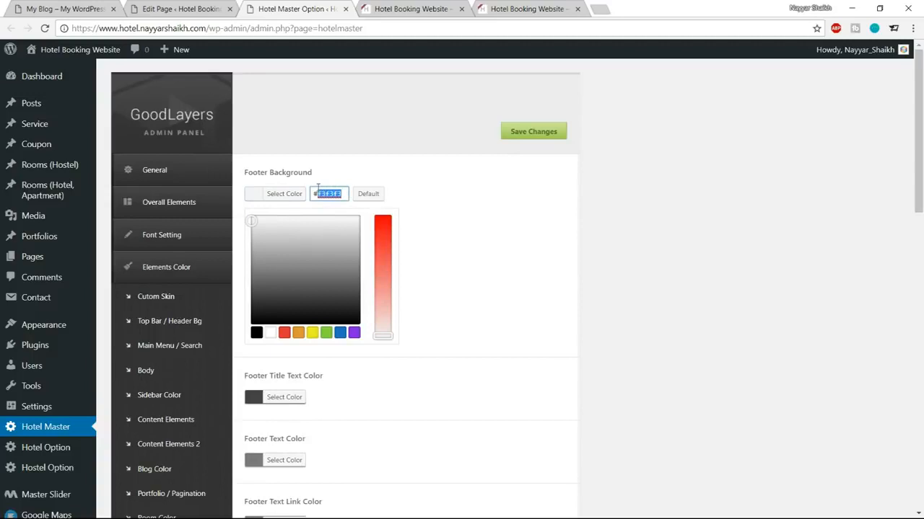
pyautogui.write('1e1e1e')
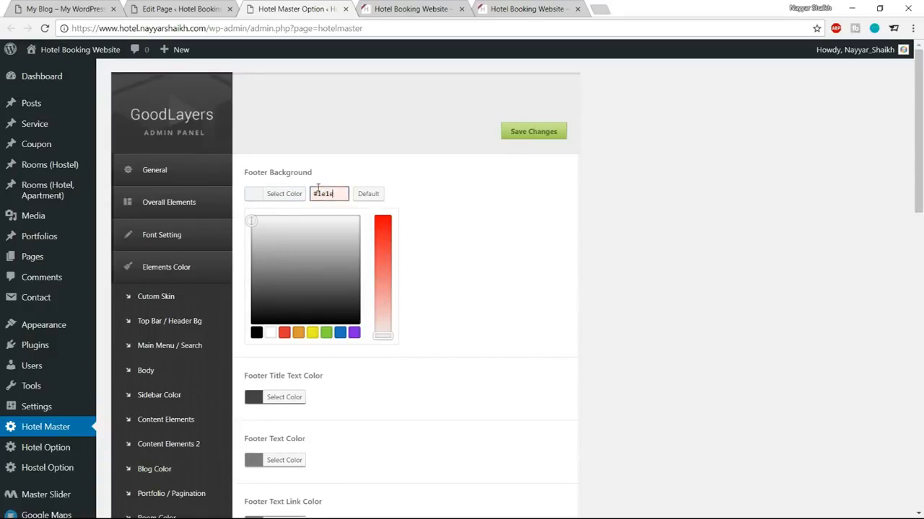
pyautogui.click(283, 199)
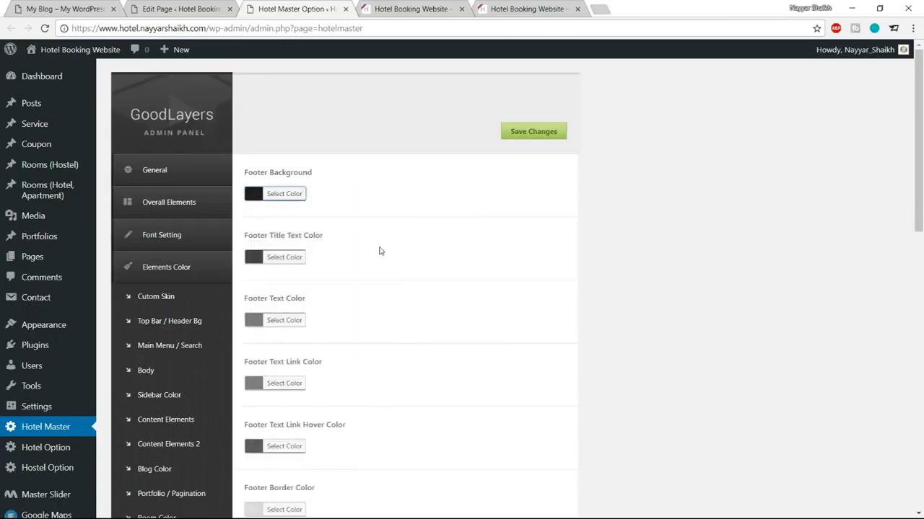
pyautogui.scroll(-1, 381, 250)
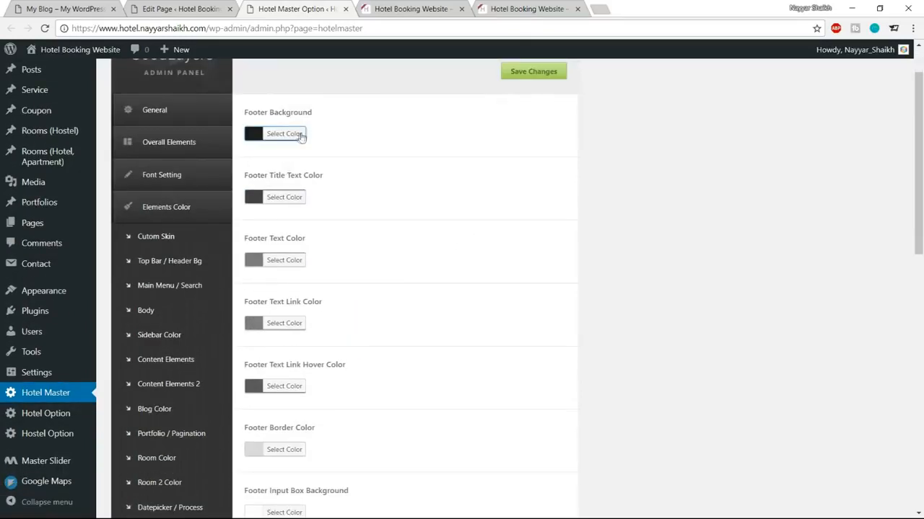
pyautogui.scroll(-8, 532, 269)
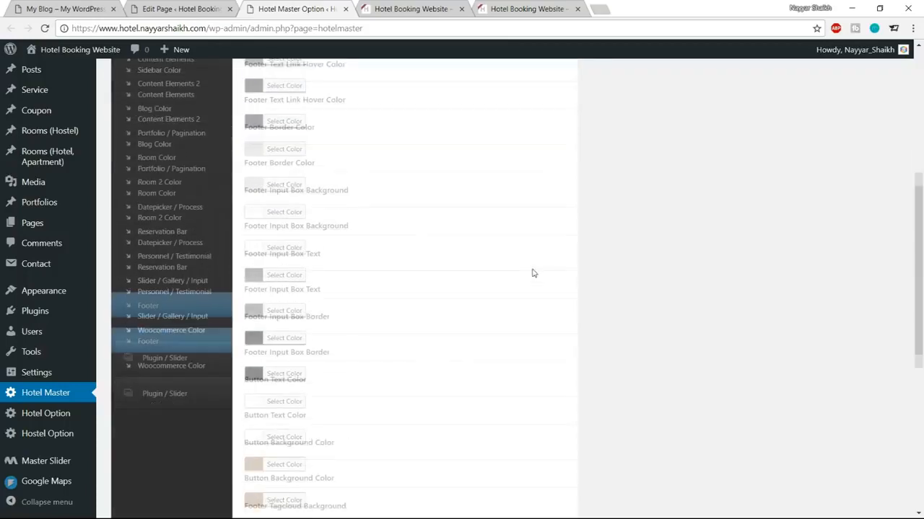
pyautogui.scroll(10, 528, 285)
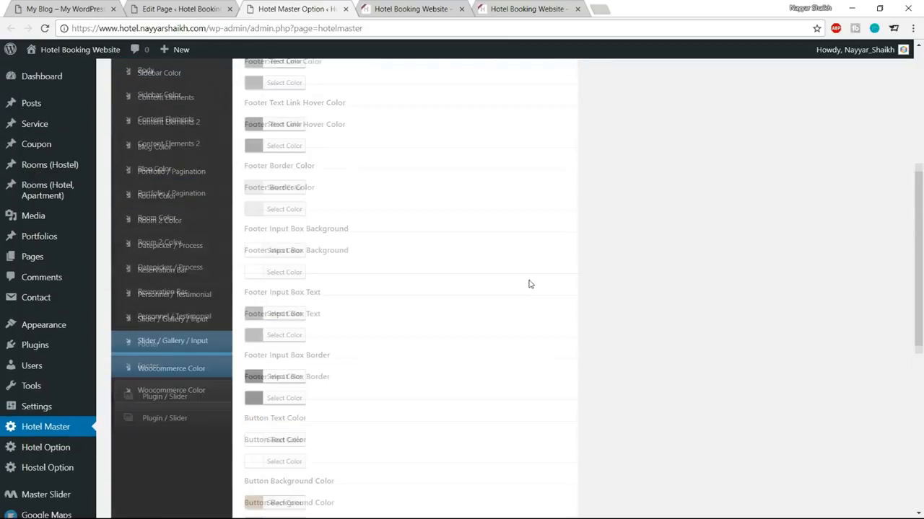
# Step: Make the Footer Title Text and Footer Text colours white
pyautogui.click(274, 256)
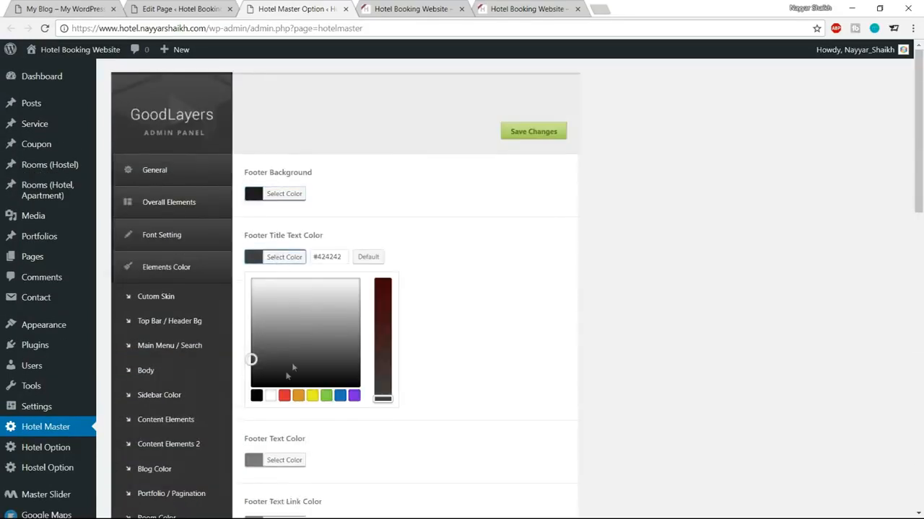
pyautogui.click(269, 395)
pyautogui.click(287, 256)
pyautogui.scroll(-3, 405, 265)
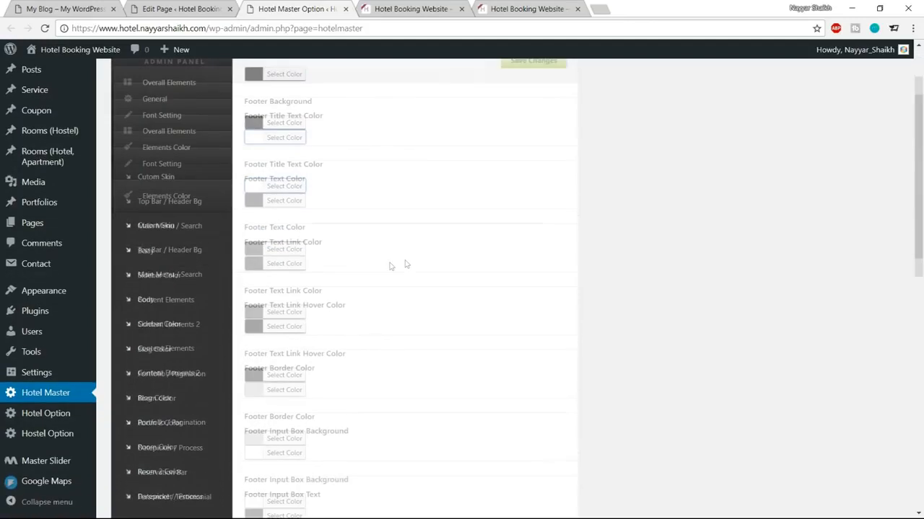
pyautogui.click(288, 200)
pyautogui.click(270, 338)
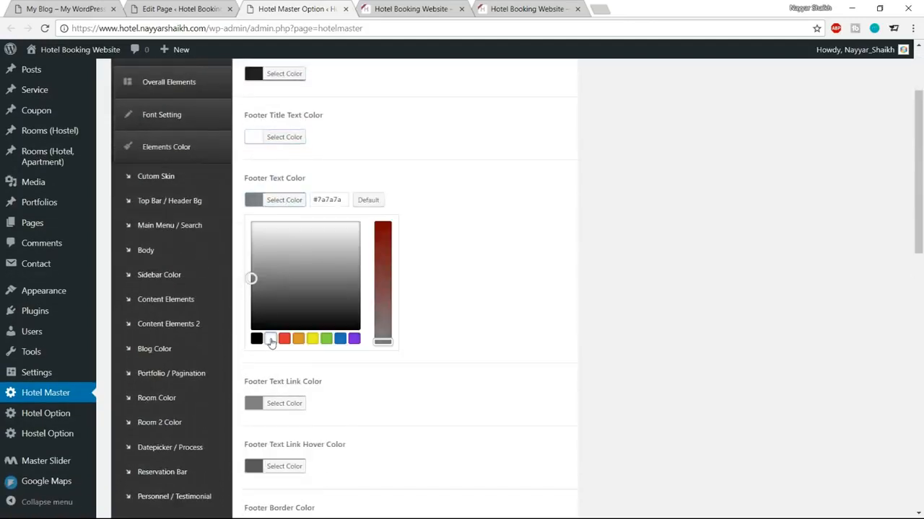
pyautogui.click(295, 206)
# Step: Make the Footer Text Link and Footer Text Link Hover colours white
pyautogui.scroll(-4, 505, 196)
pyautogui.click(287, 142)
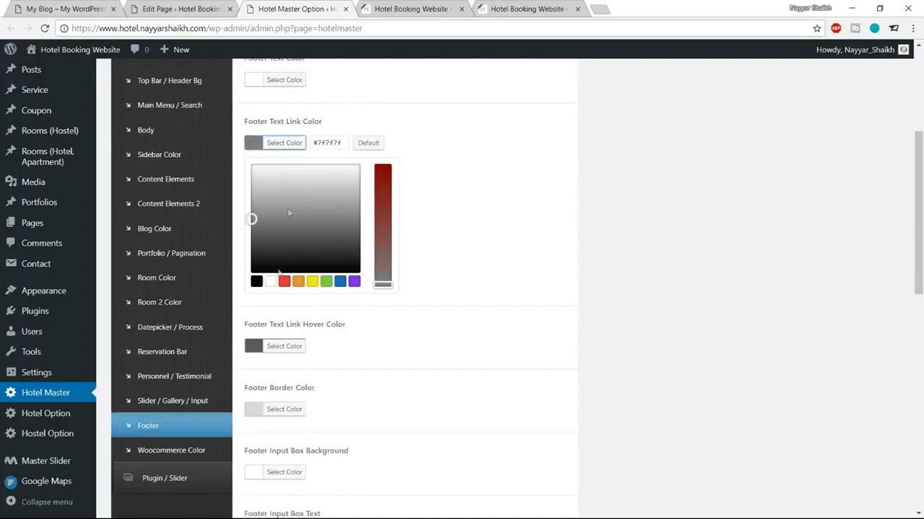
pyautogui.click(270, 280)
pyautogui.click(295, 144)
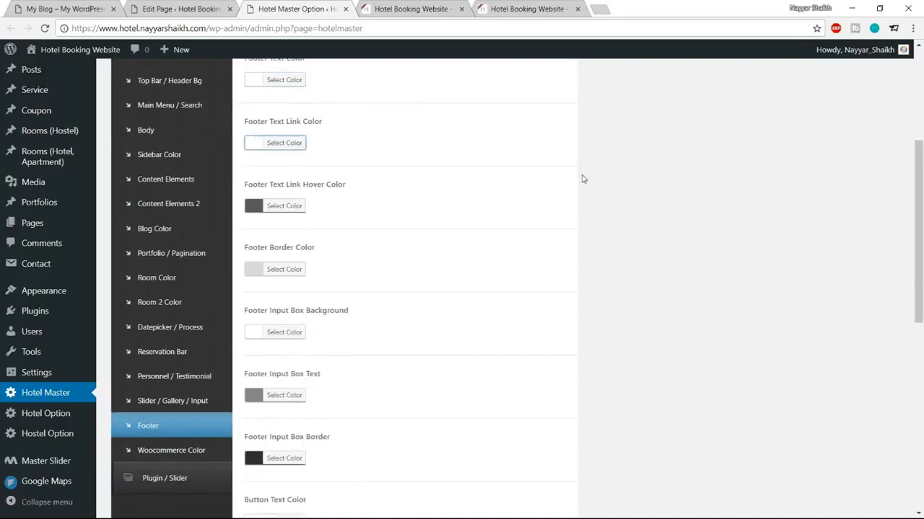
pyautogui.scroll(-1, 505, 173)
pyautogui.click(285, 145)
pyautogui.click(270, 285)
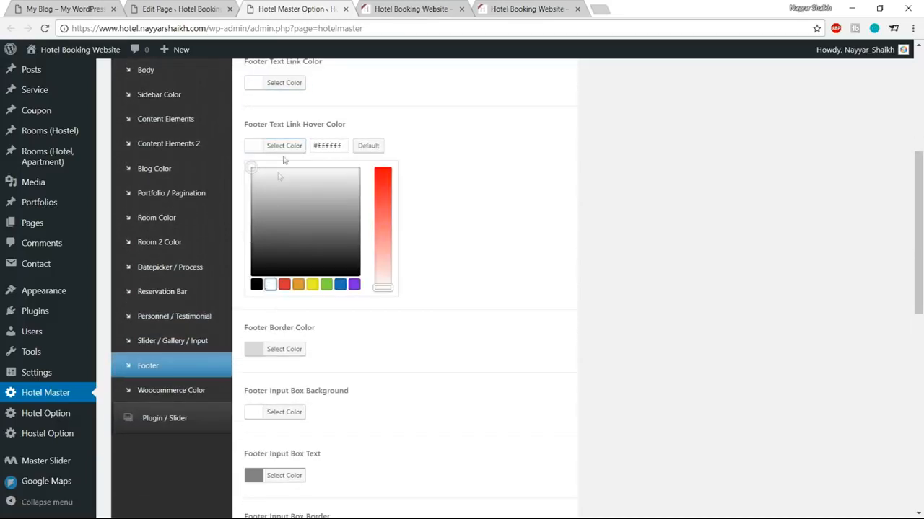
pyautogui.click(285, 145)
pyautogui.scroll(-1, 505, 173)
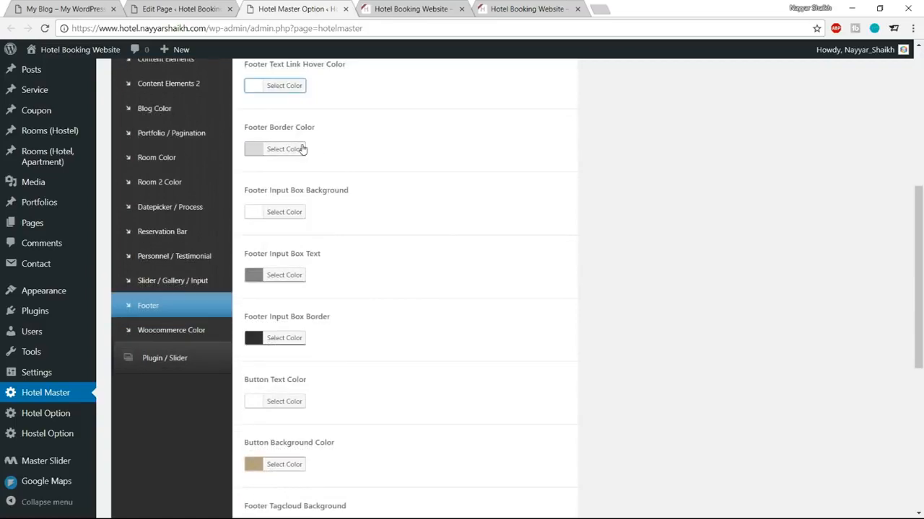
pyautogui.click(295, 150)
pyautogui.click(398, 9)
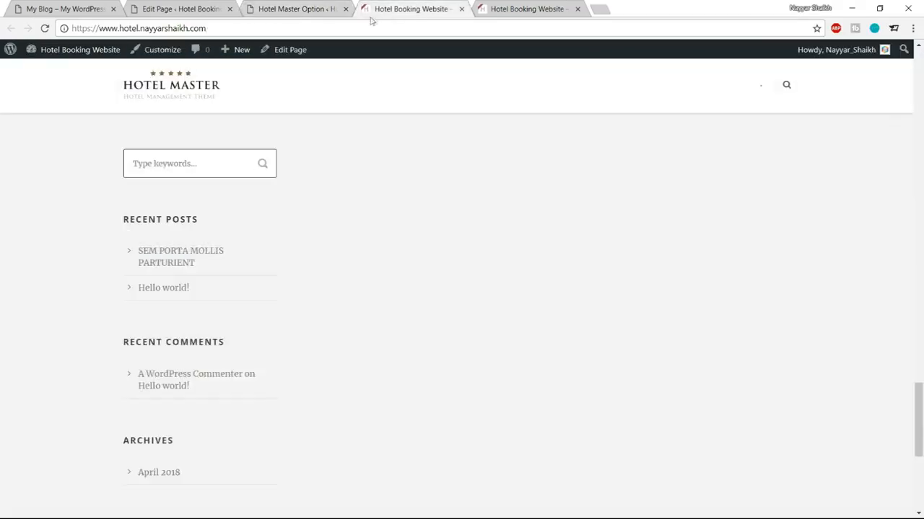
# Step: Check the demo site's dark footer, then close the Footer Border Color picker unchanged
pyautogui.click(57, 8)
pyautogui.scroll(-7, 349, 406)
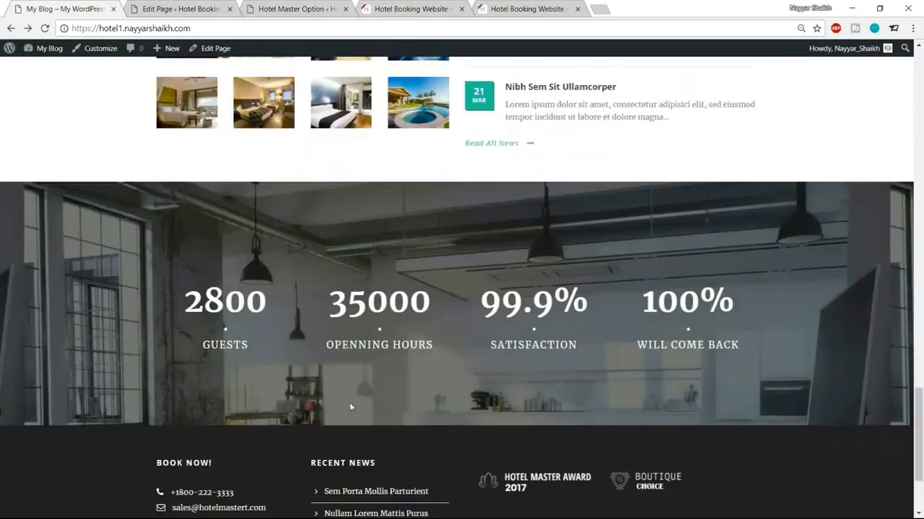
pyautogui.scroll(-3, 397, 431)
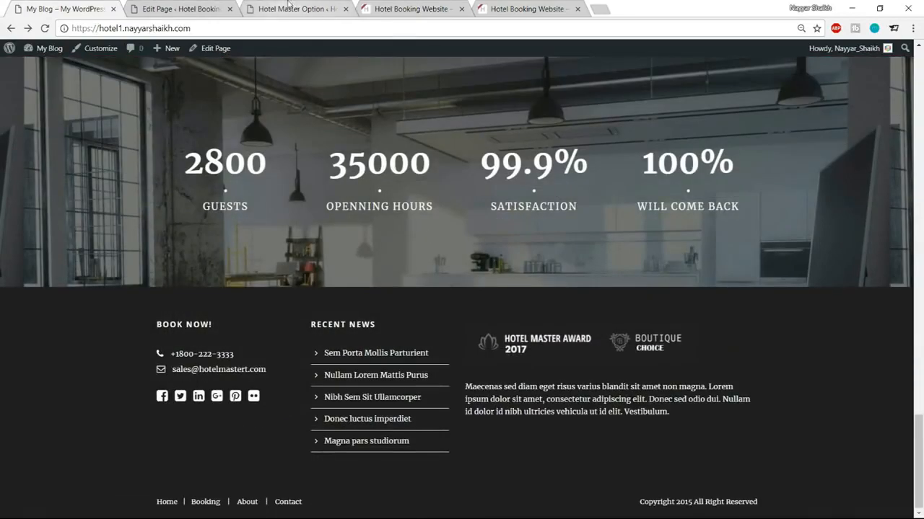
pyautogui.click(290, 8)
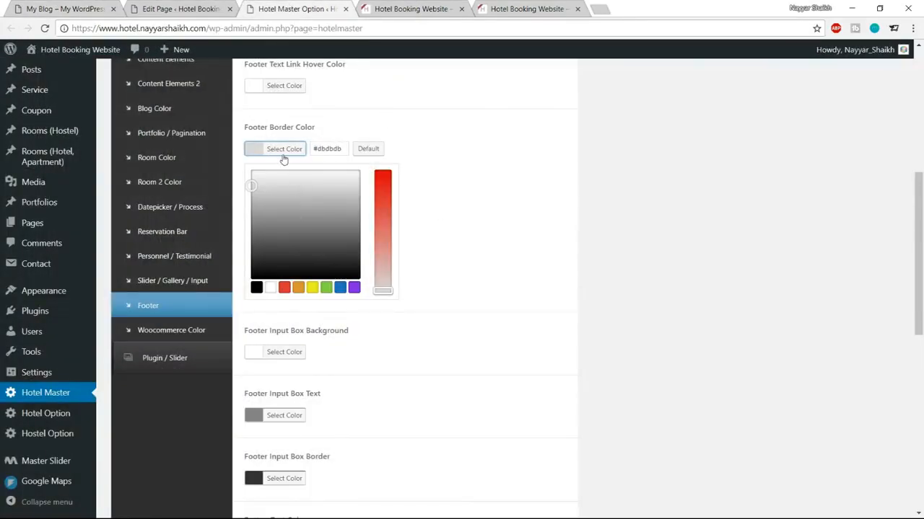
pyautogui.click(490, 170)
pyautogui.scroll(-2, 559, 216)
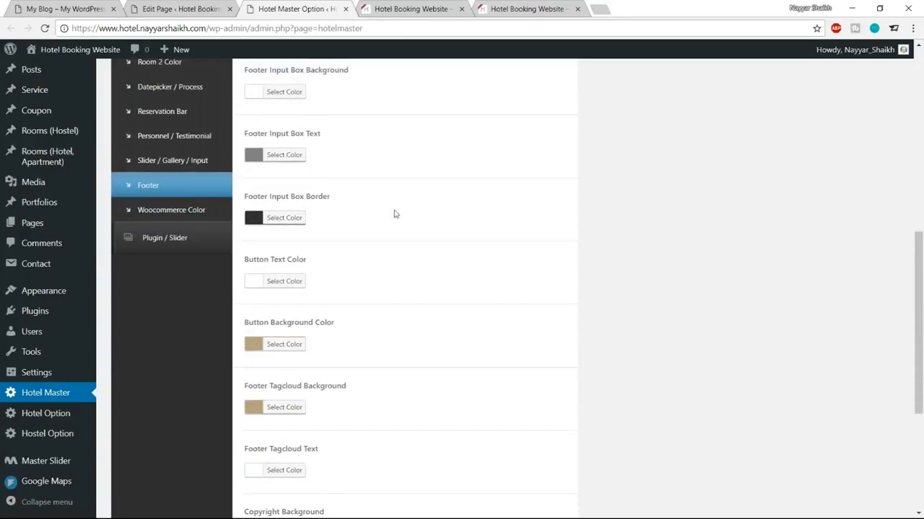
pyautogui.scroll(-4, 410, 214)
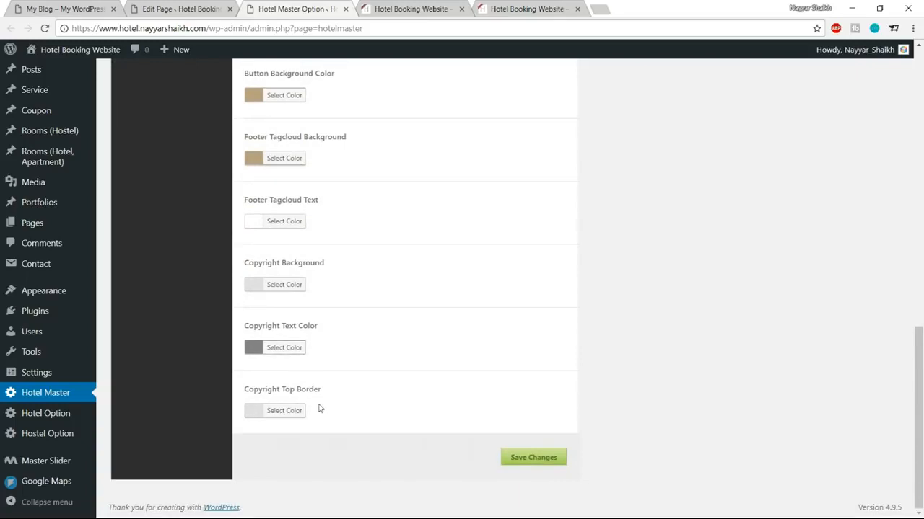
# Step: Compare the demo footer with the hotel site's light footer, then open the Copyright Background colour
pyautogui.click(86, 7)
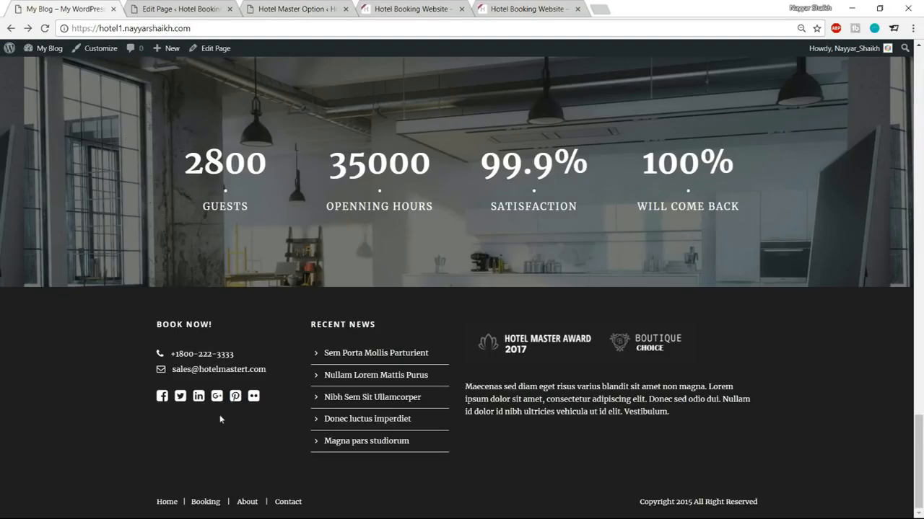
pyautogui.click(449, 6)
pyautogui.scroll(-5, 470, 336)
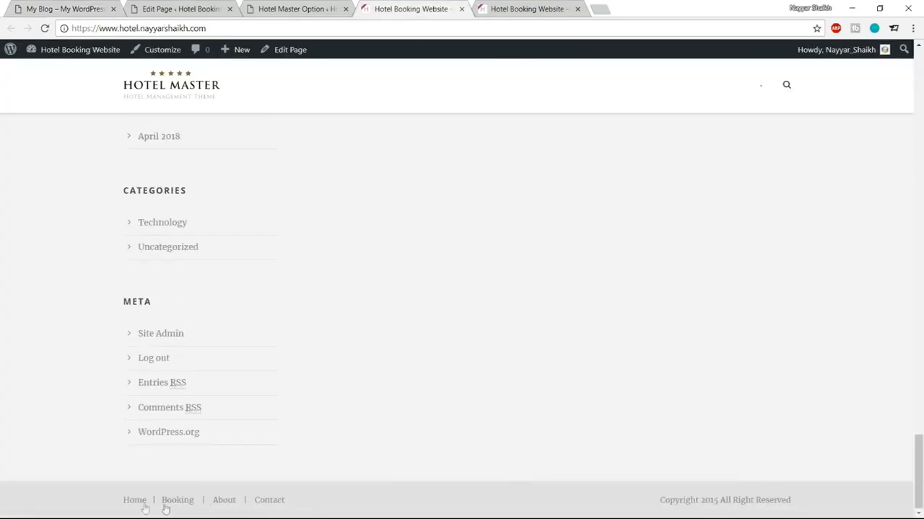
pyautogui.moveTo(662, 501); pyautogui.dragTo(793, 501)
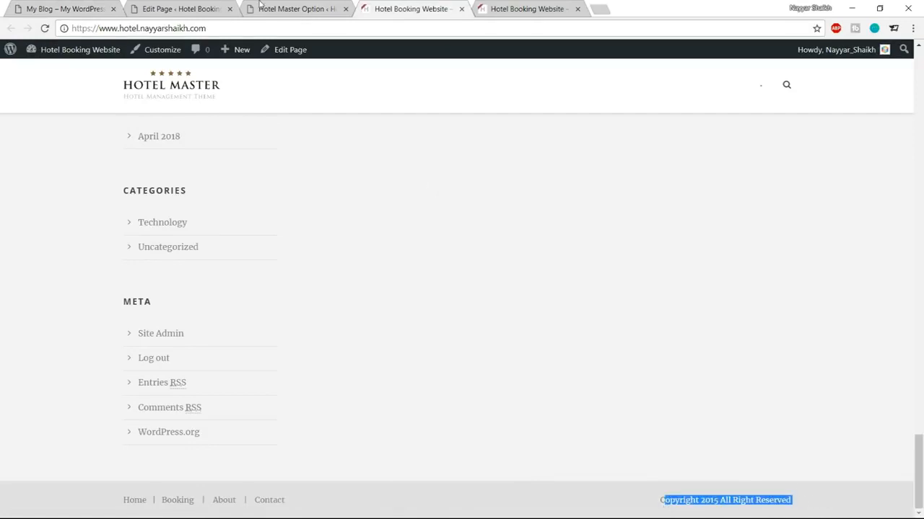
pyautogui.click(191, 7)
pyautogui.click(307, 7)
pyautogui.click(302, 285)
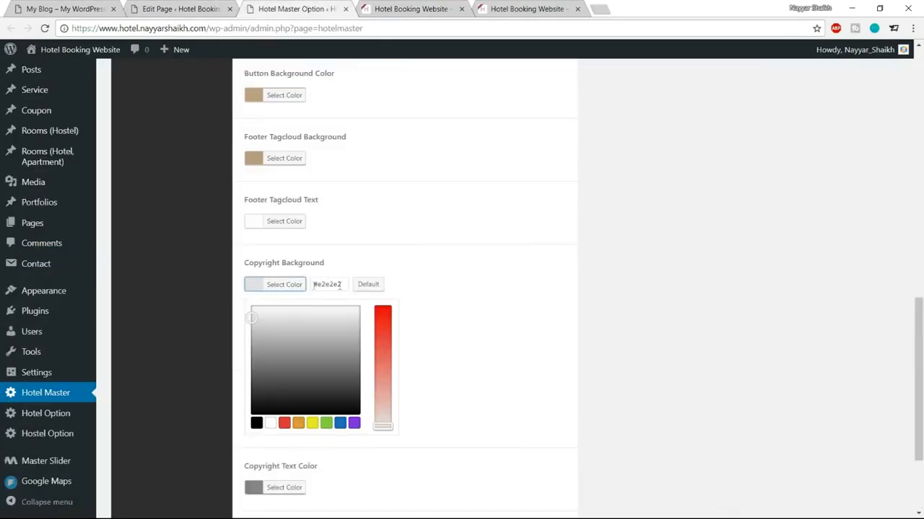
# Step: Set Copyright Background to #1e1e1e and Copyright Text Color to white
pyautogui.moveTo(343, 284); pyautogui.dragTo(318, 284)
pyautogui.write('1e1e1e')
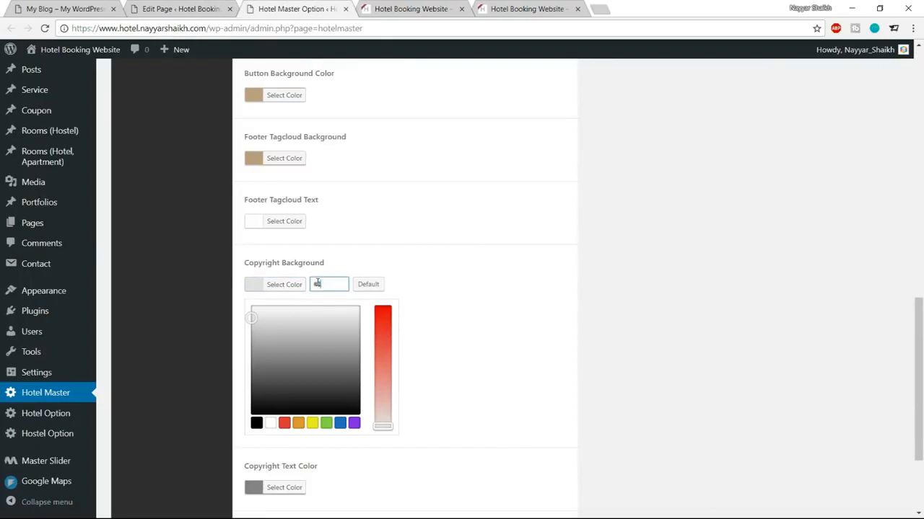
pyautogui.click(295, 287)
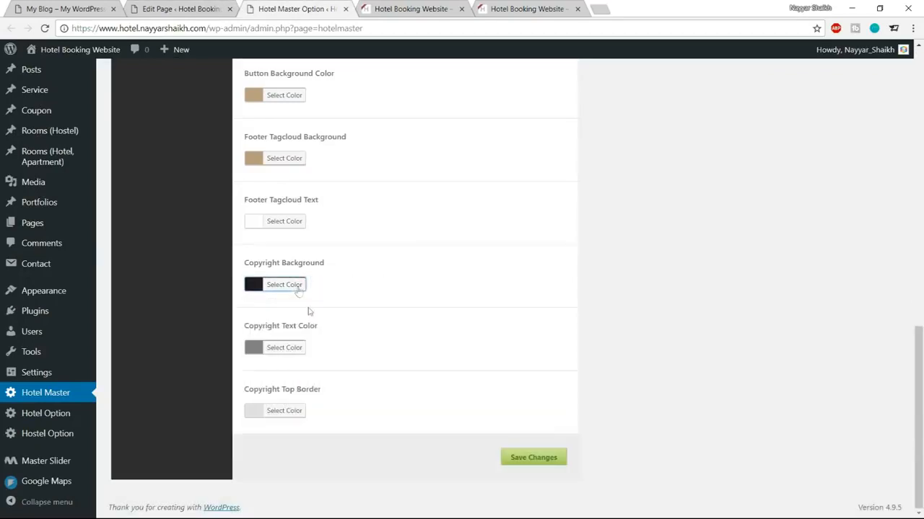
pyautogui.click(297, 349)
pyautogui.click(272, 487)
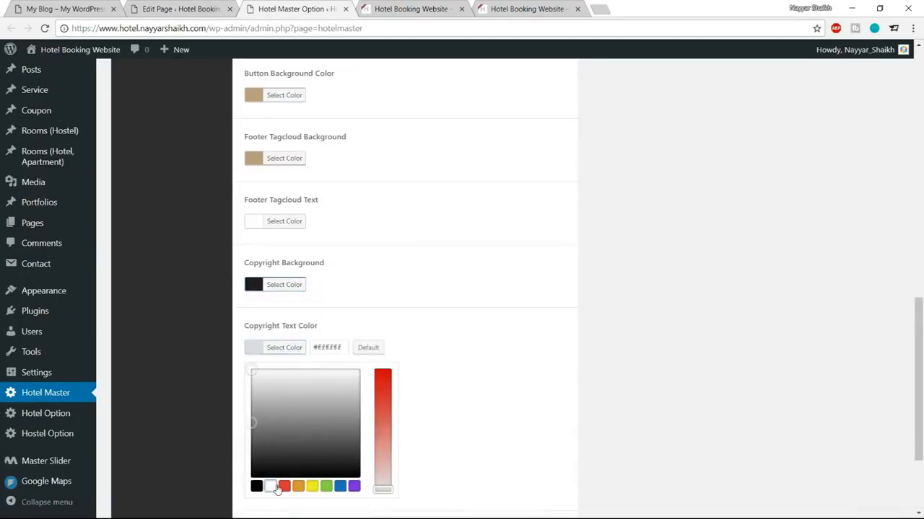
pyautogui.click(289, 348)
pyautogui.click(285, 410)
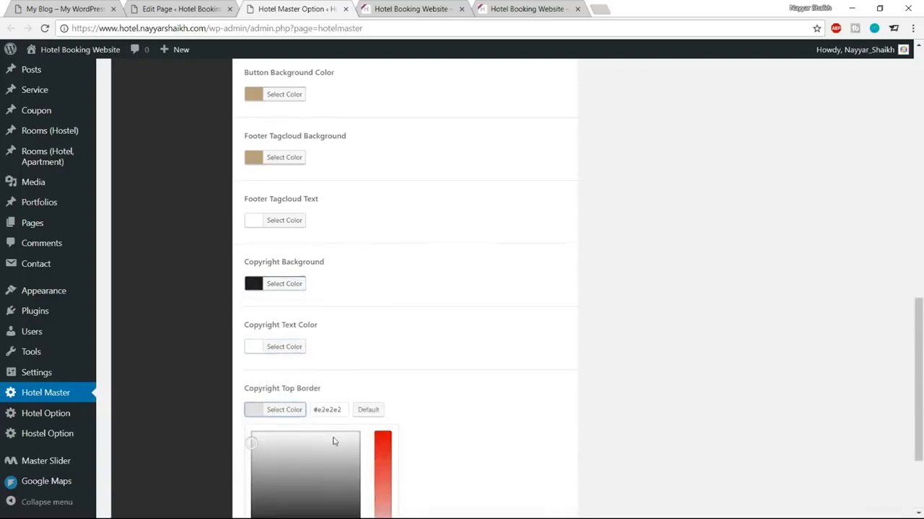
pyautogui.click(285, 410)
# Step: Save the footer colours and reload the live site to see the dark copyright strip
pyautogui.click(541, 459)
pyautogui.click(408, 9)
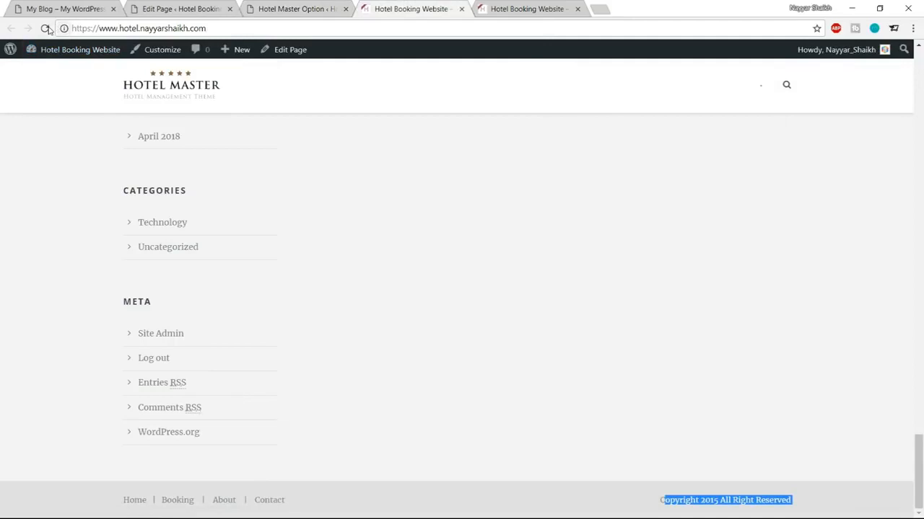
pyautogui.click(44, 28)
pyautogui.scroll(5, 593, 209)
pyautogui.scroll(3, 598, 231)
pyautogui.scroll(-8, 610, 252)
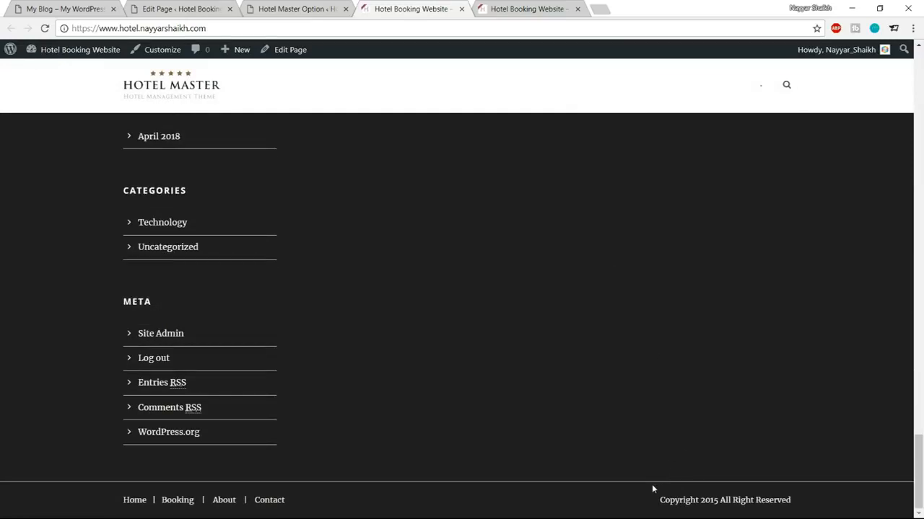
pyautogui.click(303, 9)
# Step: Enter fe1e1e as the Footer Border Color, save, and reload the live site to check
pyautogui.scroll(10, 532, 392)
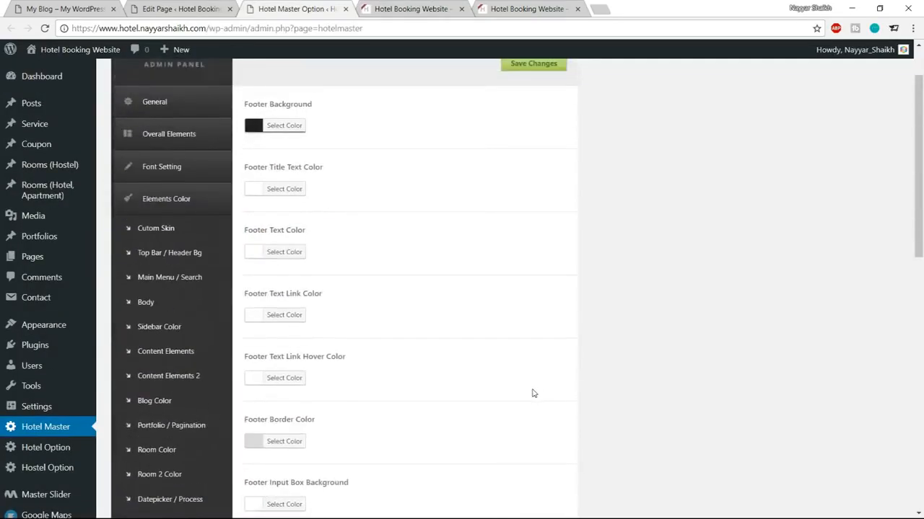
pyautogui.scroll(-3, 470, 363)
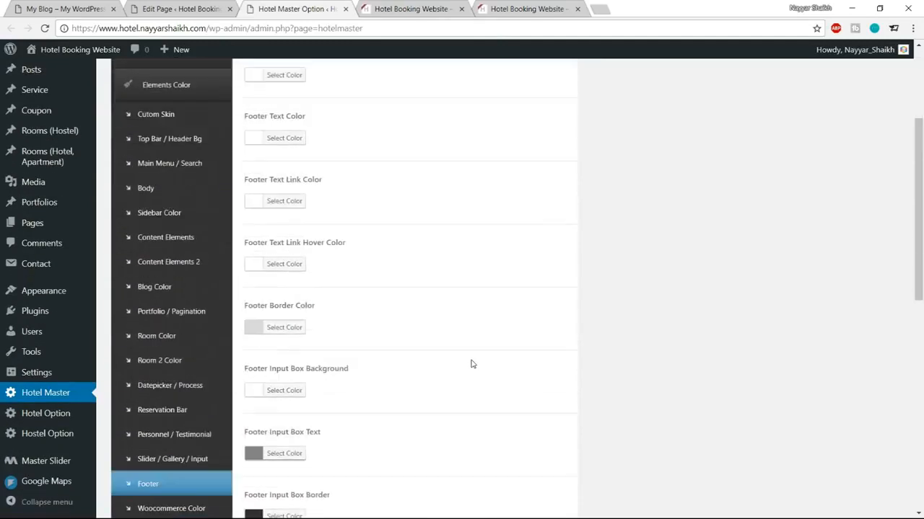
pyautogui.click(299, 324)
pyautogui.moveTo(342, 321); pyautogui.dragTo(318, 321)
pyautogui.write('fe1')
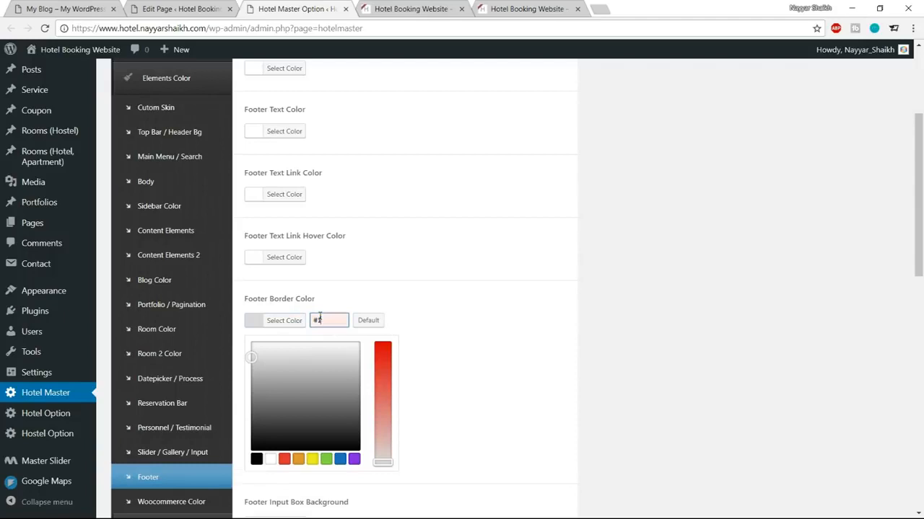
pyautogui.write('e1e1e')
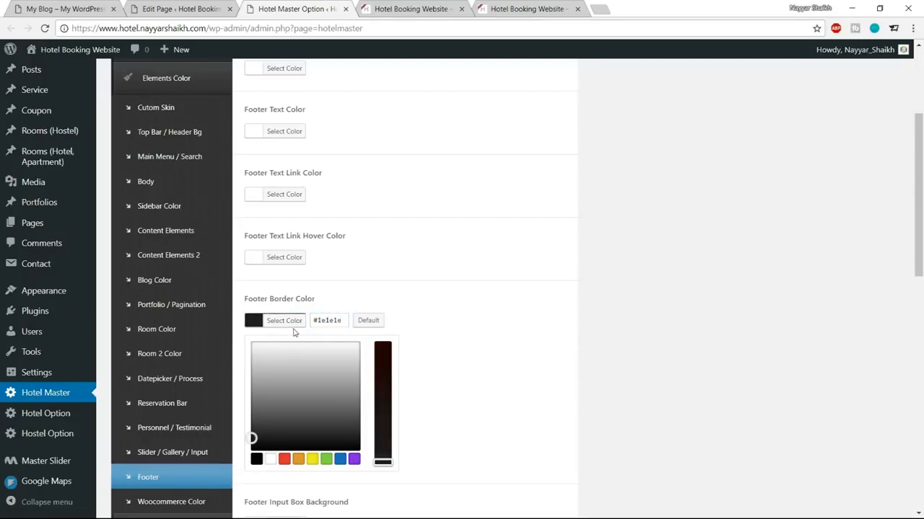
pyautogui.click(285, 320)
pyautogui.scroll(-3, 446, 366)
pyautogui.scroll(-5, 447, 367)
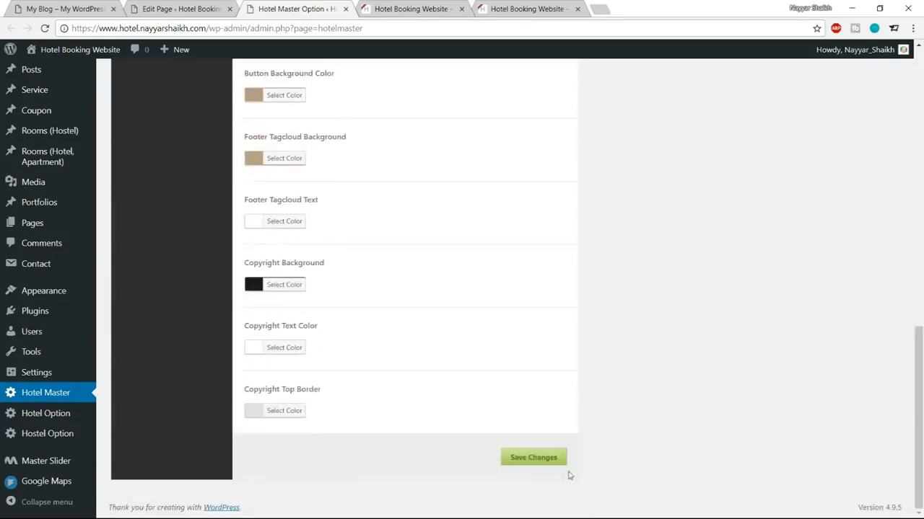
pyautogui.click(544, 459)
pyautogui.click(426, 8)
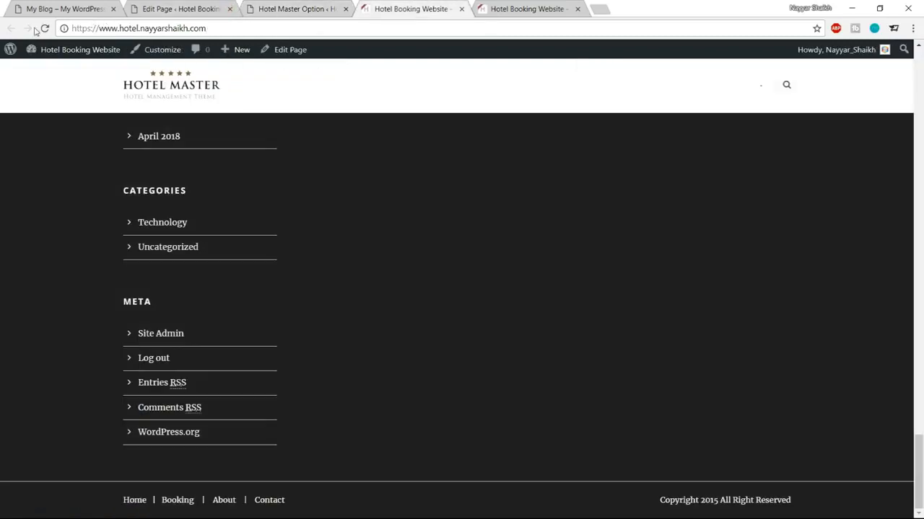
pyautogui.click(43, 29)
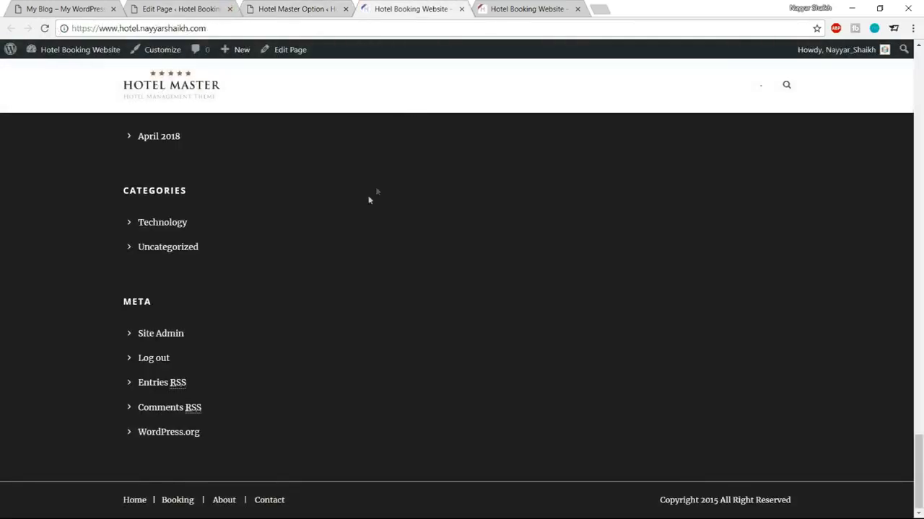
# Step: Set the Copyright Top Border colour to #1e1e1e and save the theme options
pyautogui.click(278, 7)
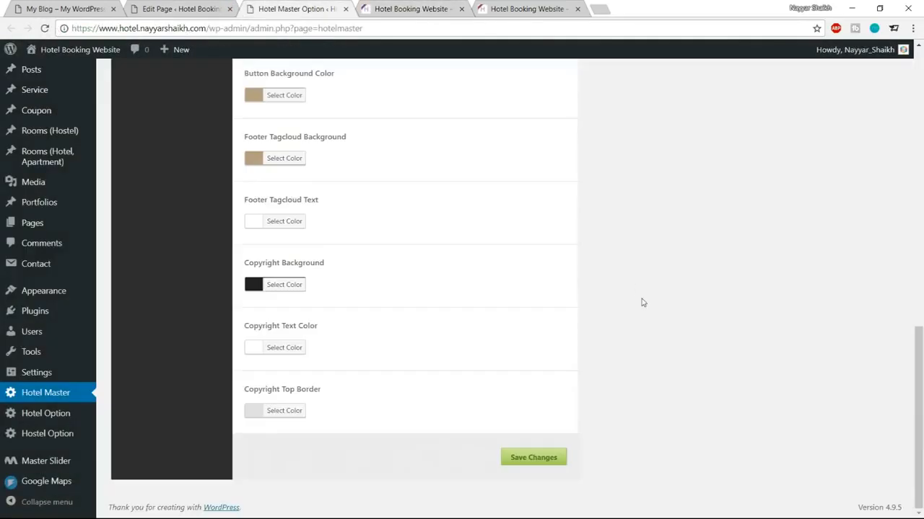
pyautogui.click(289, 411)
pyautogui.moveTo(346, 407); pyautogui.dragTo(316, 406)
pyautogui.write('1e1e1e')
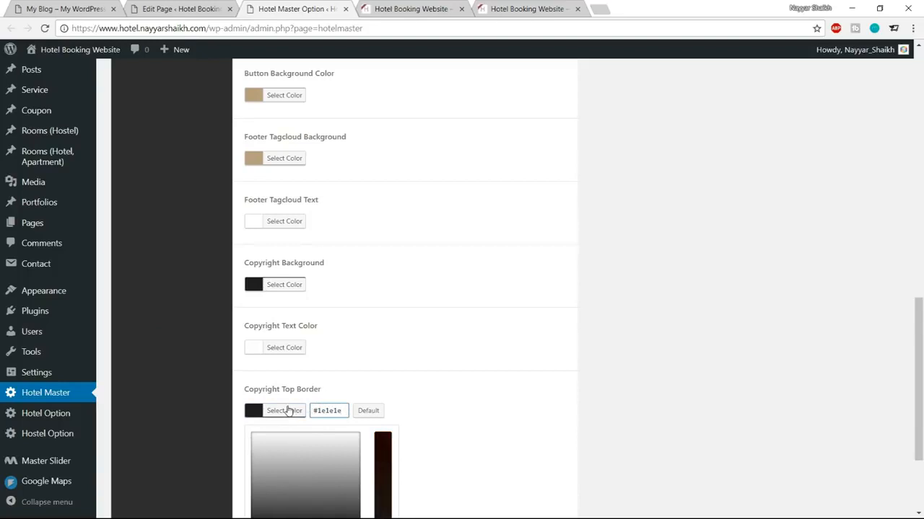
pyautogui.click(288, 411)
pyautogui.click(535, 461)
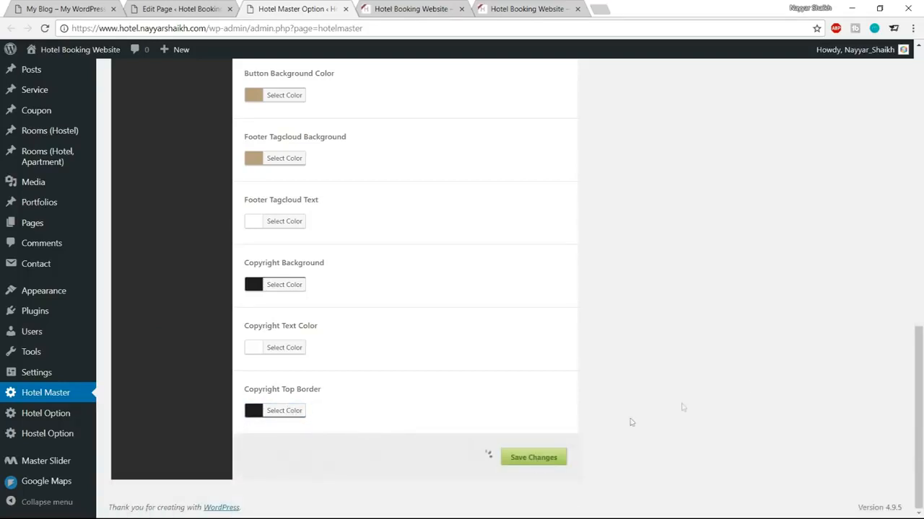
# Step: Reload the live site, compare its dark footer with the demo's, and return to the Home page editor
pyautogui.click(433, 6)
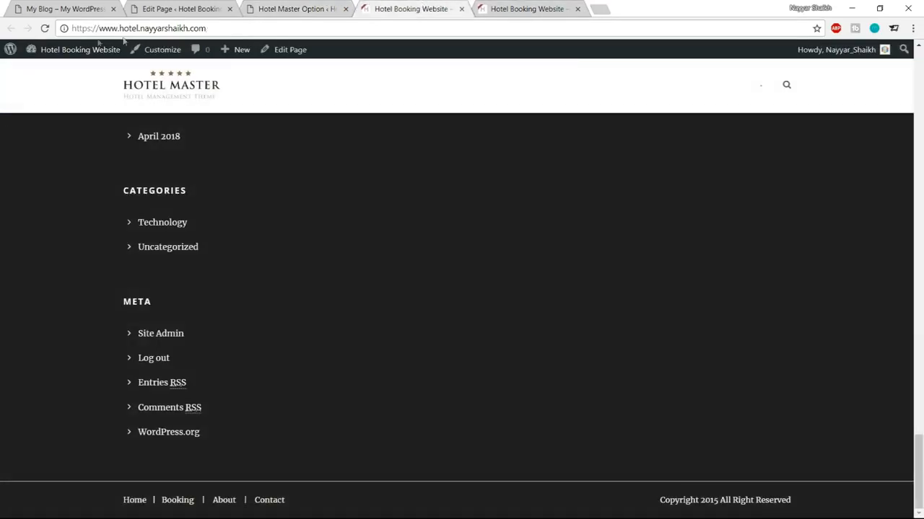
pyautogui.click(44, 28)
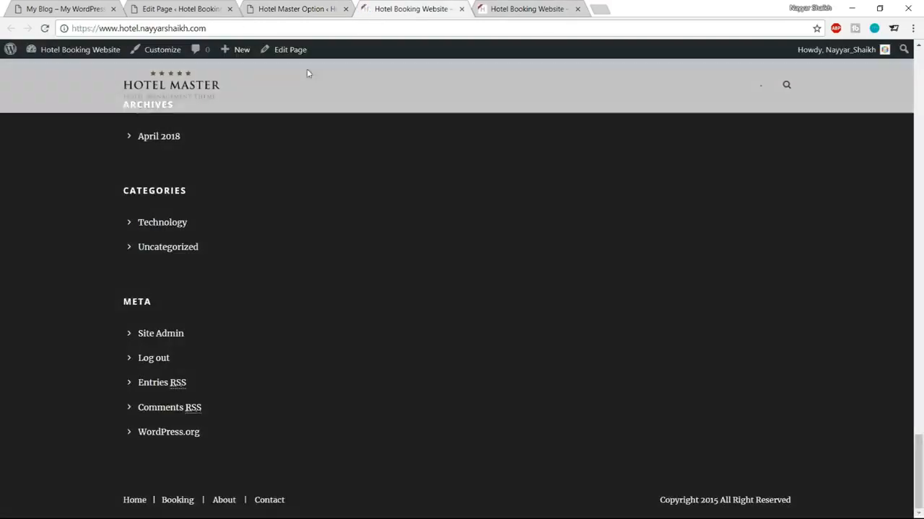
pyautogui.scroll(7, 610, 442)
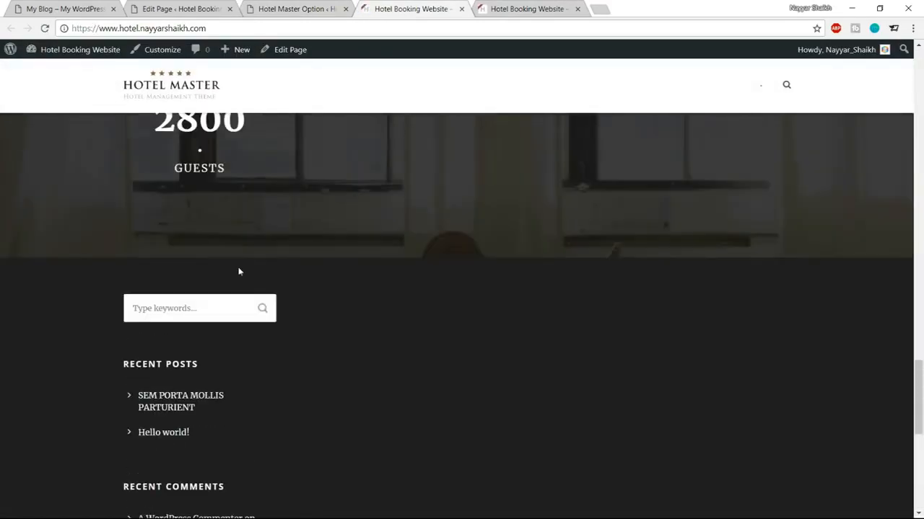
pyautogui.click(64, 9)
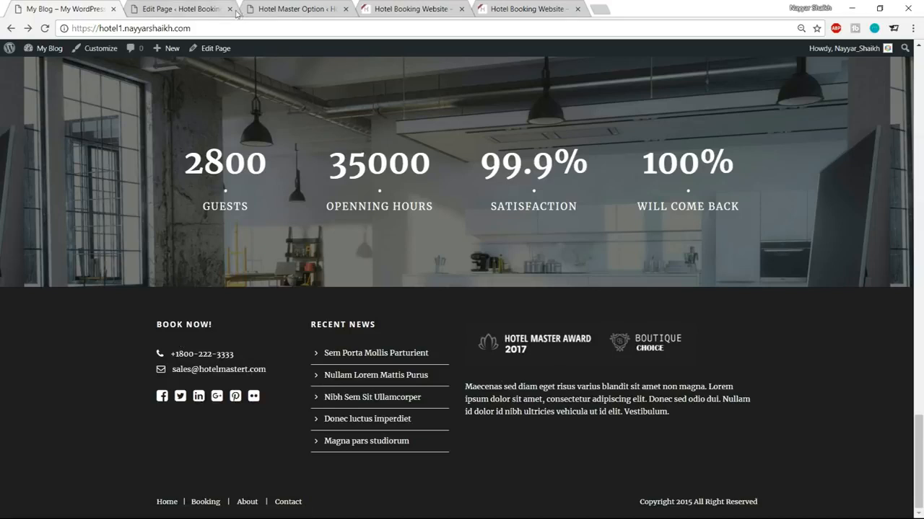
pyautogui.click(196, 9)
pyautogui.moveTo(32, 384)
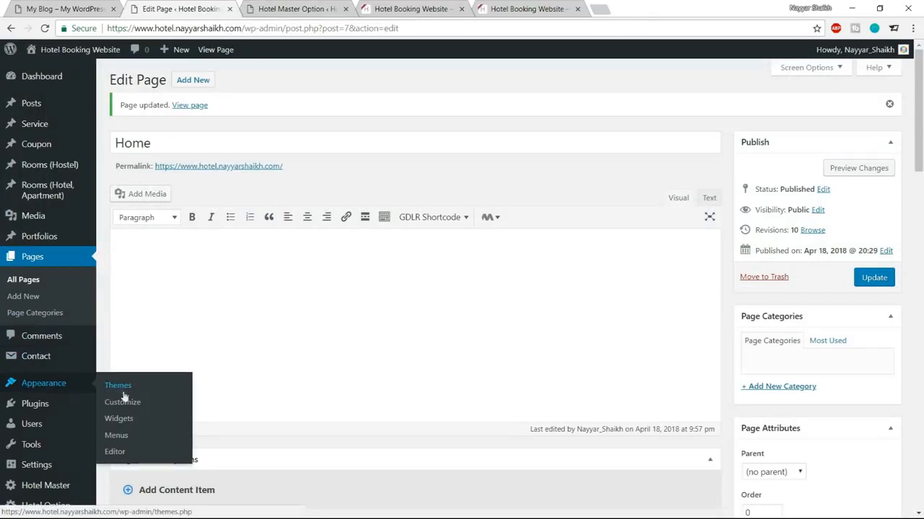
# Step: Delete Search, Recent Posts, Recent Comments and the remaining default widgets from Footer 1
pyautogui.click(121, 419)
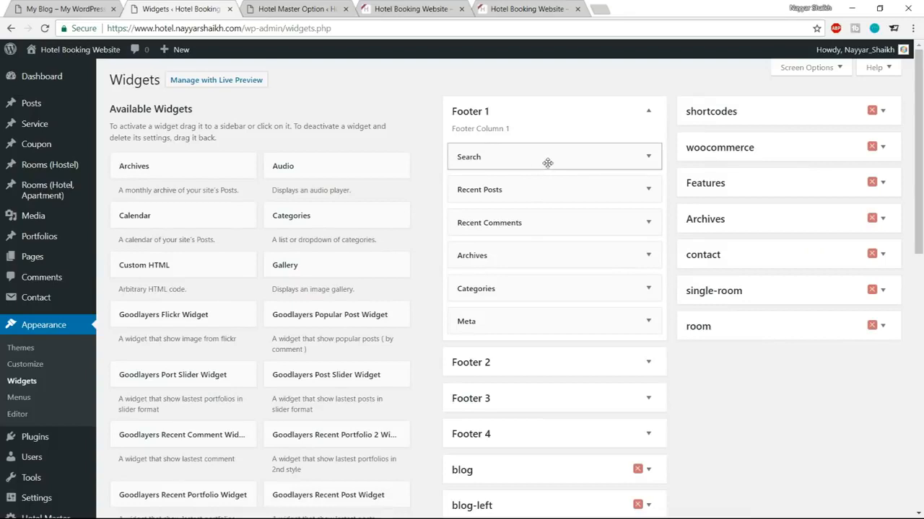
pyautogui.click(547, 163)
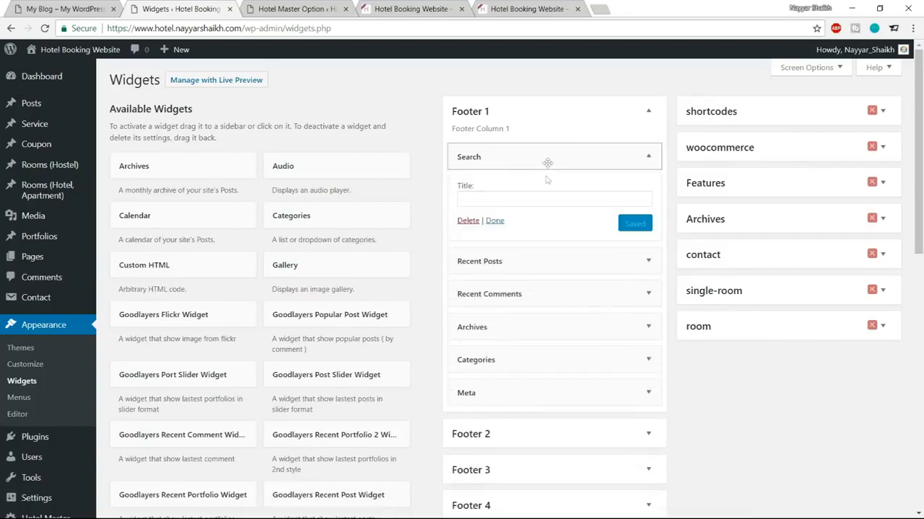
pyautogui.click(468, 218)
pyautogui.click(578, 160)
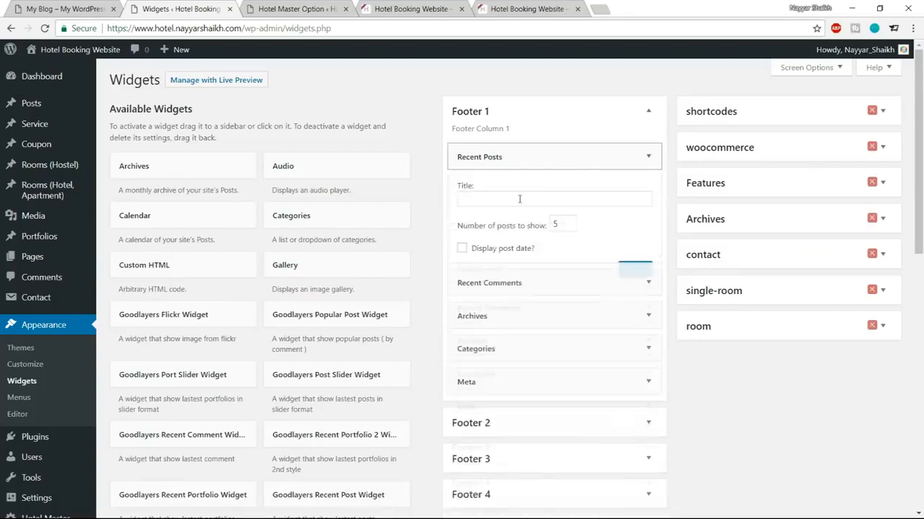
pyautogui.click(468, 269)
pyautogui.click(584, 162)
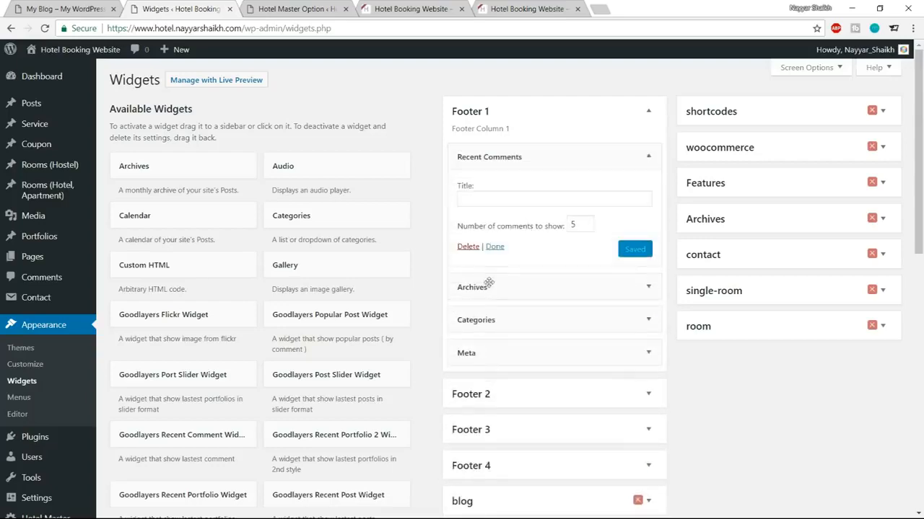
pyautogui.click(466, 249)
pyautogui.click(553, 156)
pyautogui.click(479, 222)
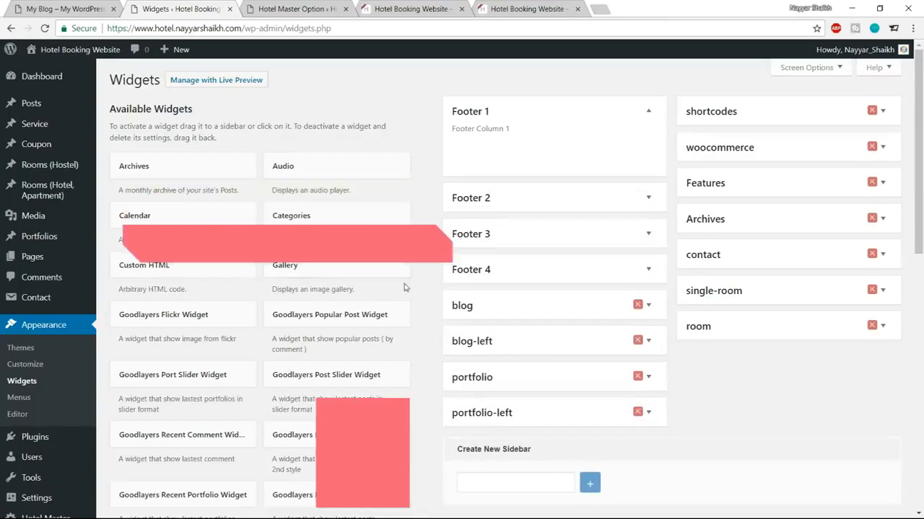
# Step: Add an empty Text widget to Footer 1 and open the folder holding the saved footer code
pyautogui.scroll(-4, 404, 287)
pyautogui.scroll(-5, 405, 287)
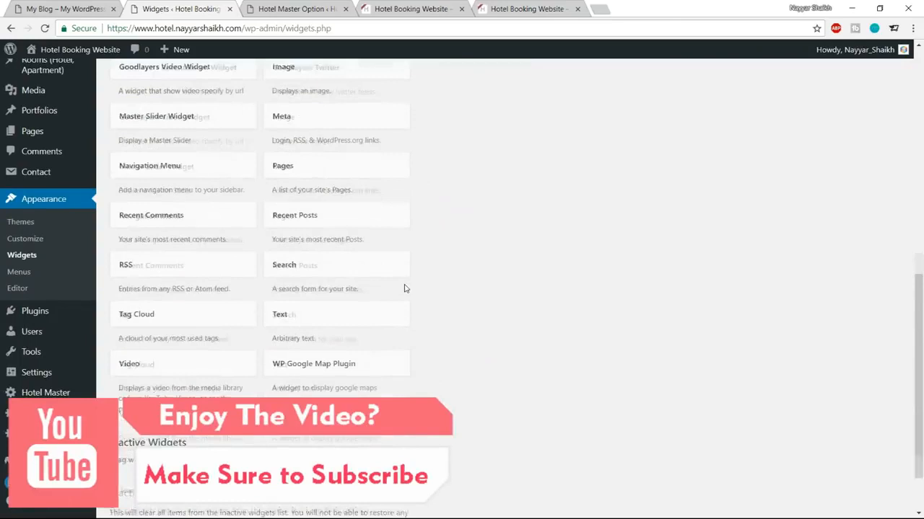
pyautogui.click(364, 250)
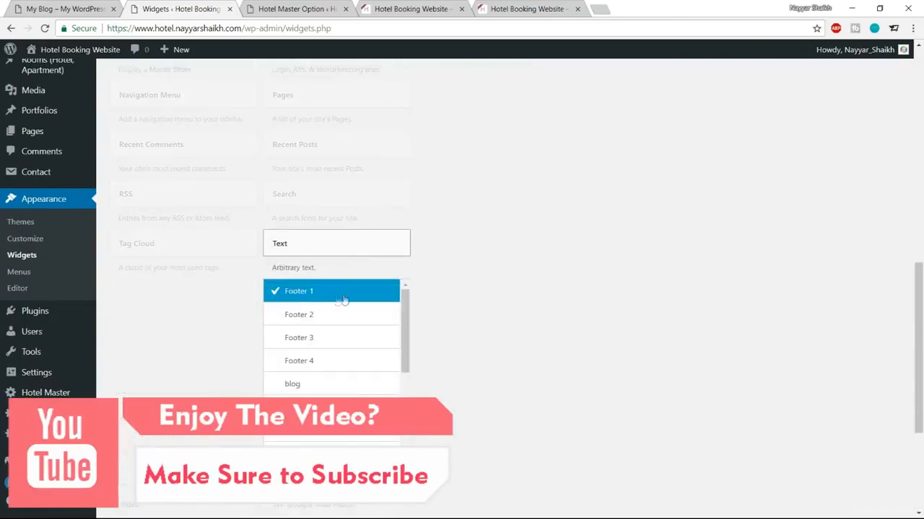
pyautogui.click(366, 464)
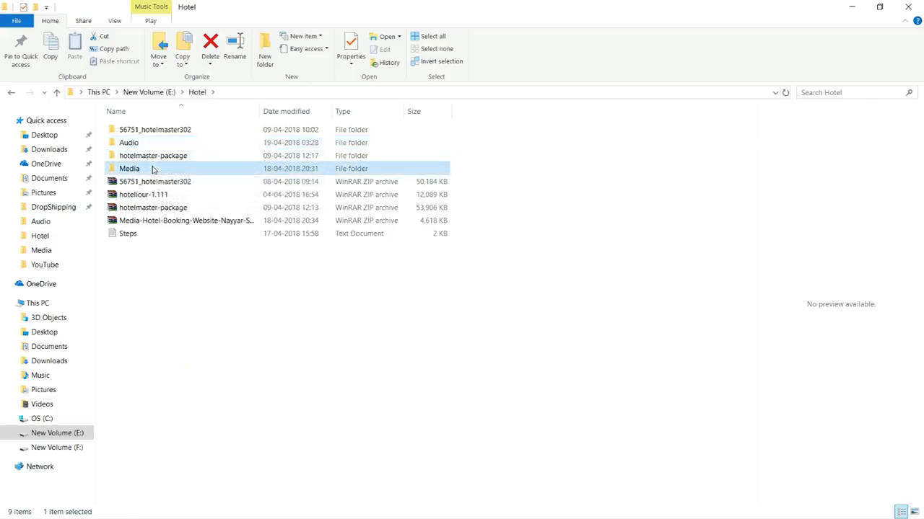
pyautogui.doubleClick(153, 168)
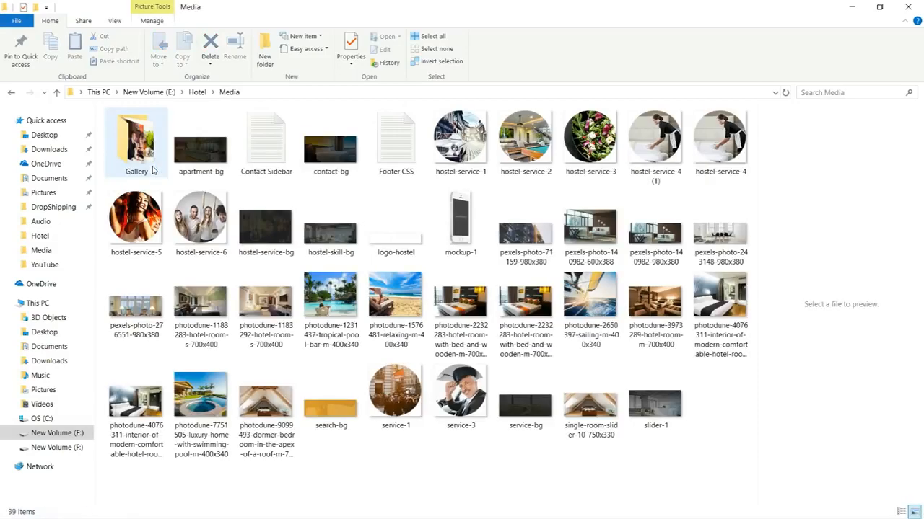
# Step: Open Footer CSS in Notepad, copy its Footer 1 shortcode block, and switch the widget to Text mode
pyautogui.click(395, 149)
pyautogui.doubleClick(396, 150)
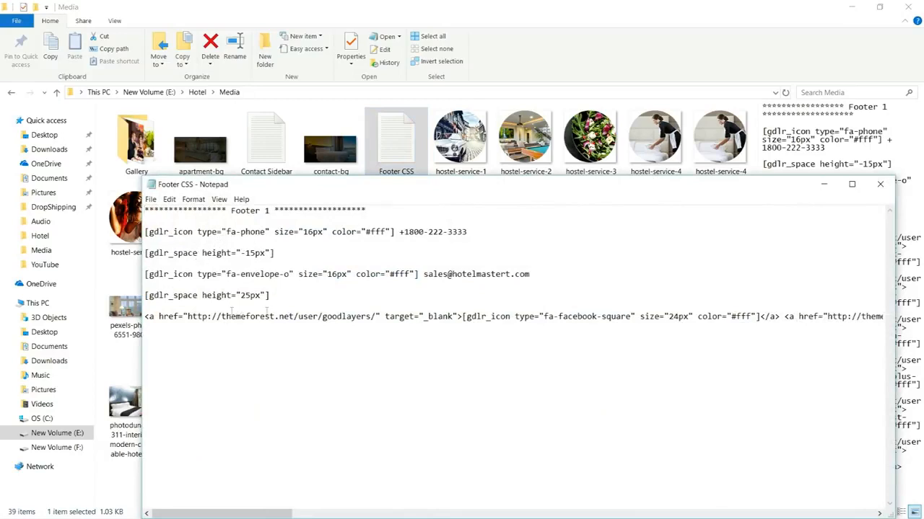
pyautogui.moveTo(288, 300); pyautogui.dragTo(136, 225)
pyautogui.click(588, 290)
pyautogui.keyDown('shift'); pyautogui.click(647, 359); pyautogui.keyUp('shift')
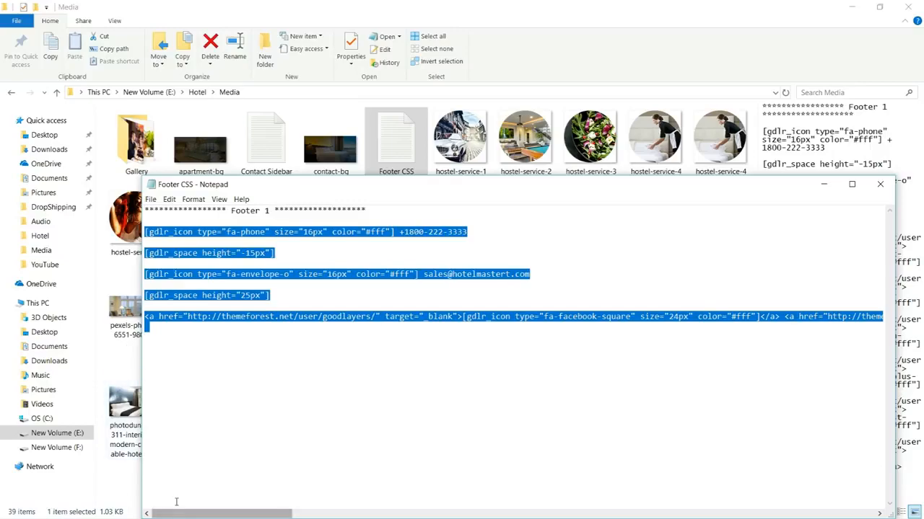
pyautogui.hotkey('alt', 'Tab')
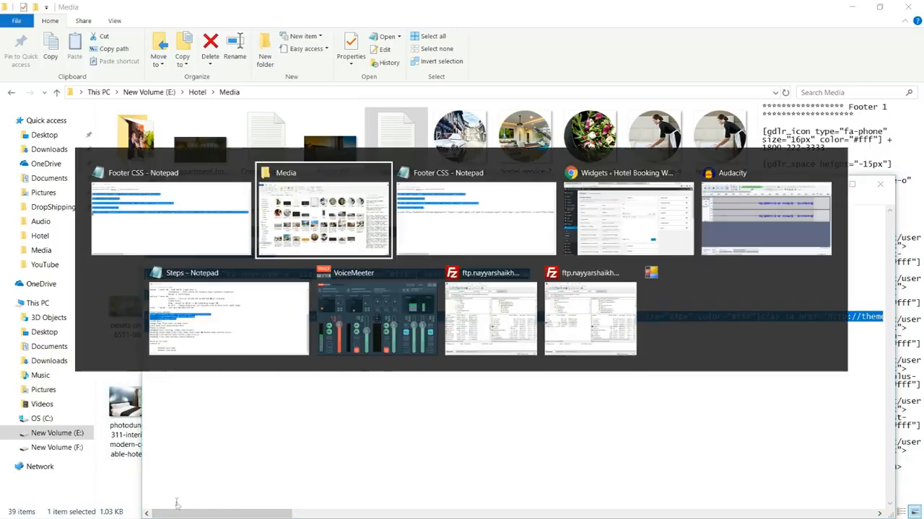
pyautogui.click(640, 227)
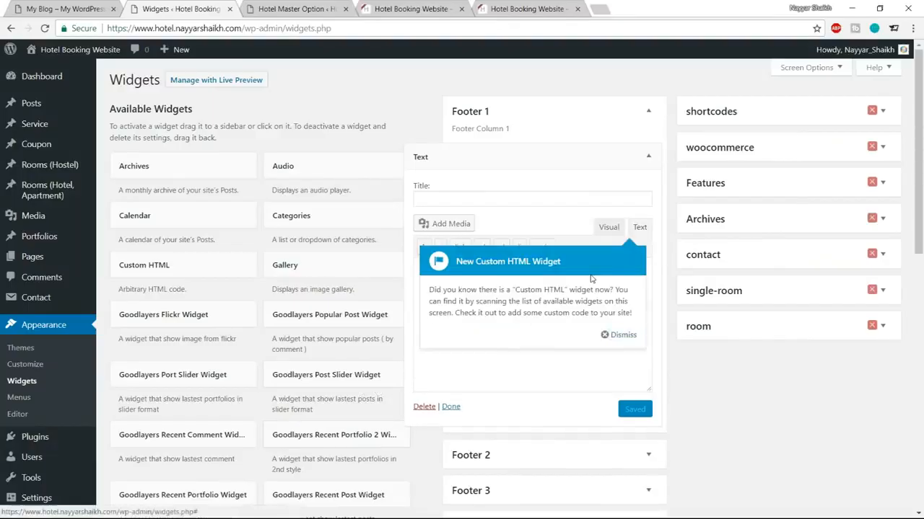
# Step: Paste the contact and social shortcodes into the Footer 1 Text widget and save it
pyautogui.click(617, 335)
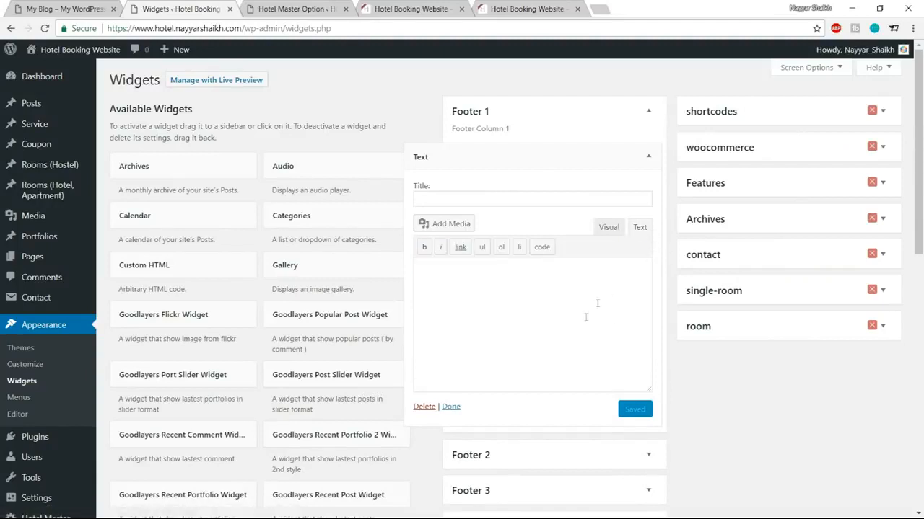
pyautogui.hotkey('ctrl', 'v')
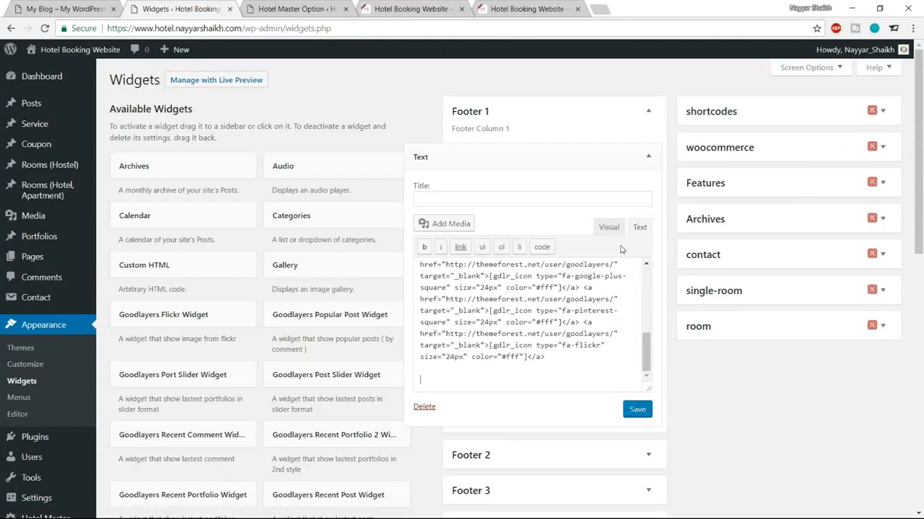
pyautogui.click(632, 409)
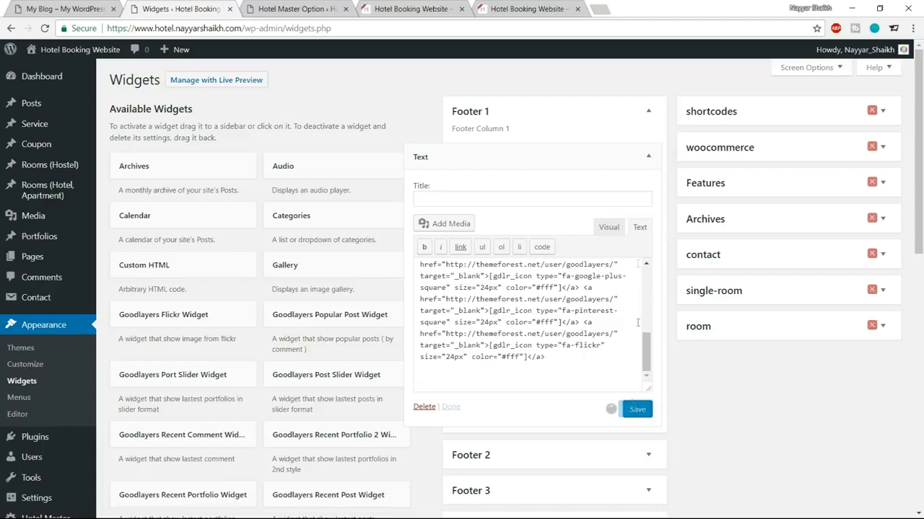
pyautogui.click(613, 229)
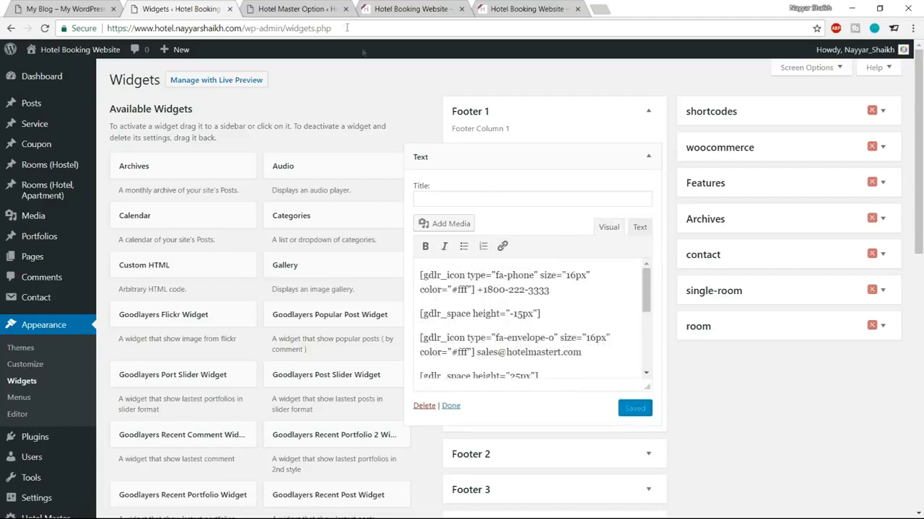
# Step: Copy 'BOOK NOW!' from the demo footer and paste it as the widget title
pyautogui.click(73, 8)
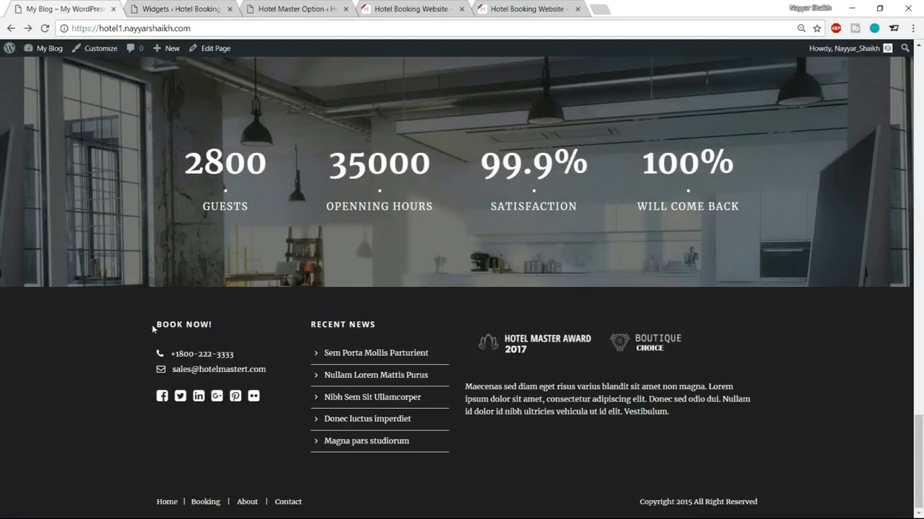
pyautogui.moveTo(153, 329); pyautogui.dragTo(222, 330)
pyautogui.hotkey('ctrl', 'c')
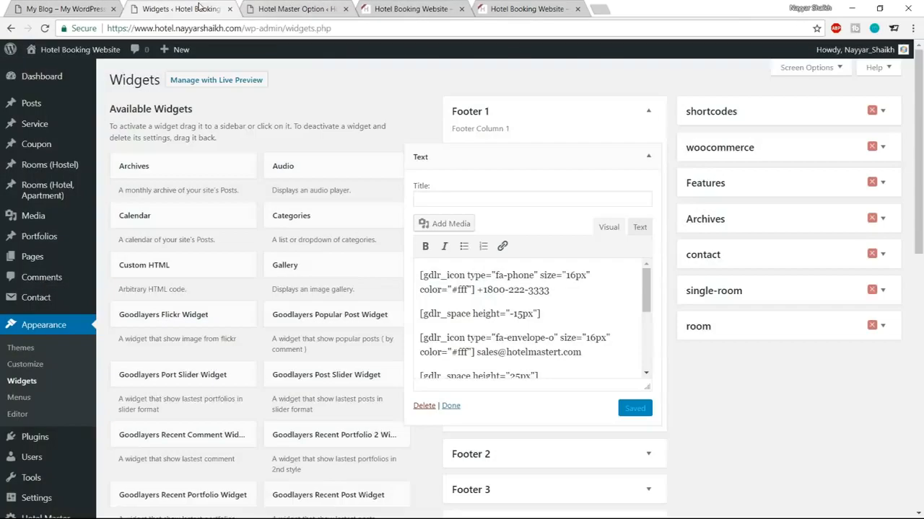
pyautogui.click(186, 9)
pyautogui.click(510, 197)
pyautogui.hotkey('ctrl', 'v')
# Step: Replace the demo phone number in the widget's shortcode text with the hotel's own number
pyautogui.hotkey('ctrl', '1')
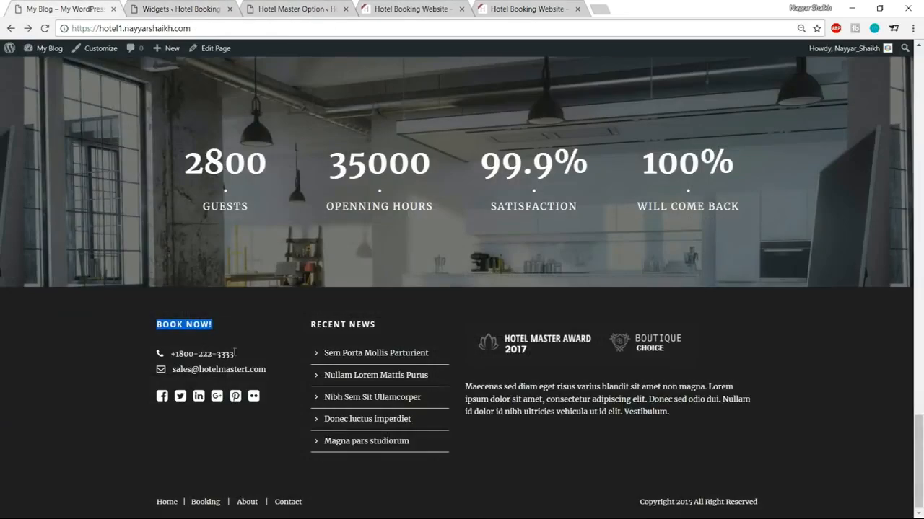
pyautogui.moveTo(173, 359); pyautogui.dragTo(244, 359)
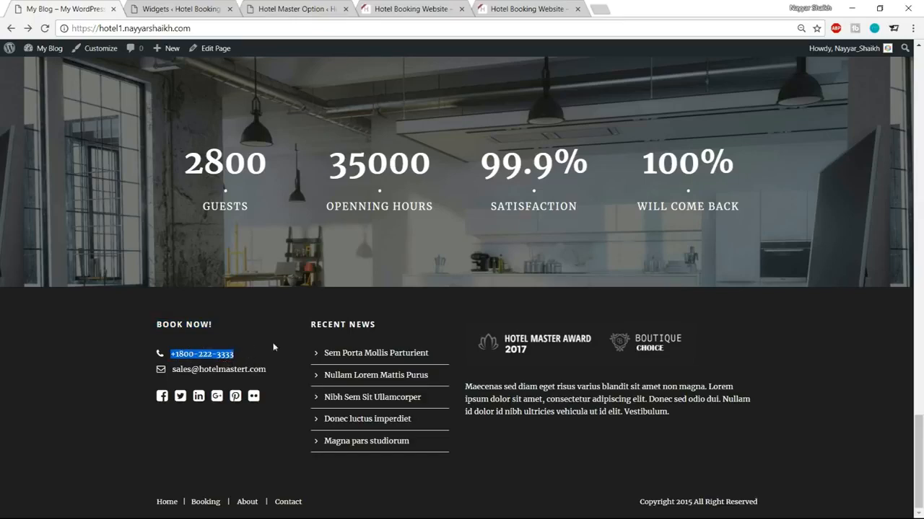
pyautogui.click(187, 7)
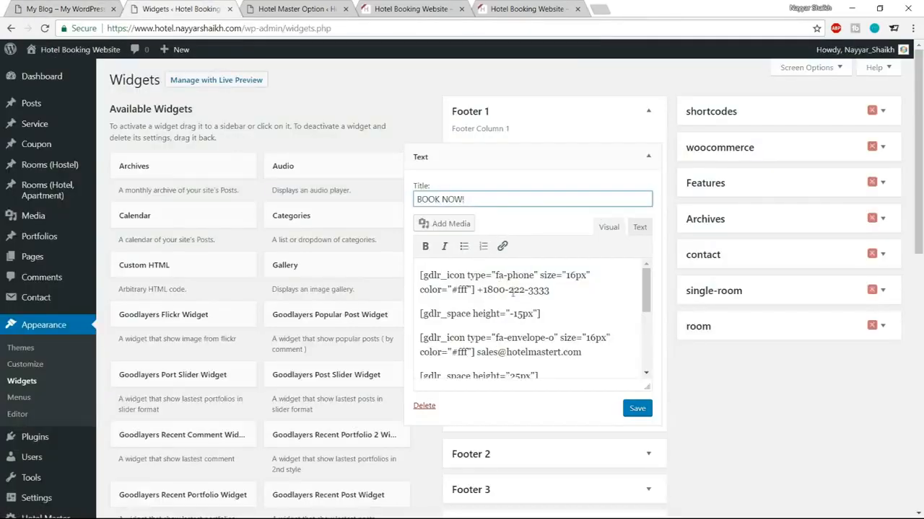
pyautogui.moveTo(551, 290); pyautogui.dragTo(483, 291)
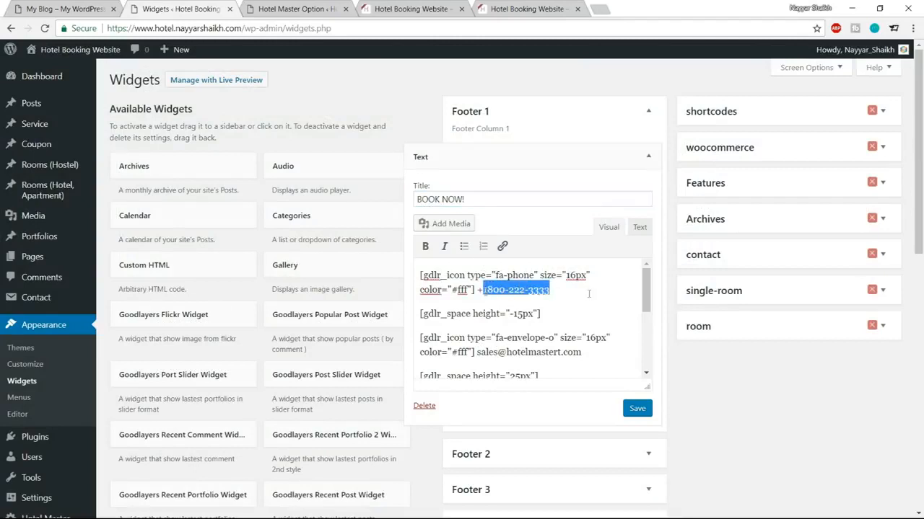
pyautogui.write('0')
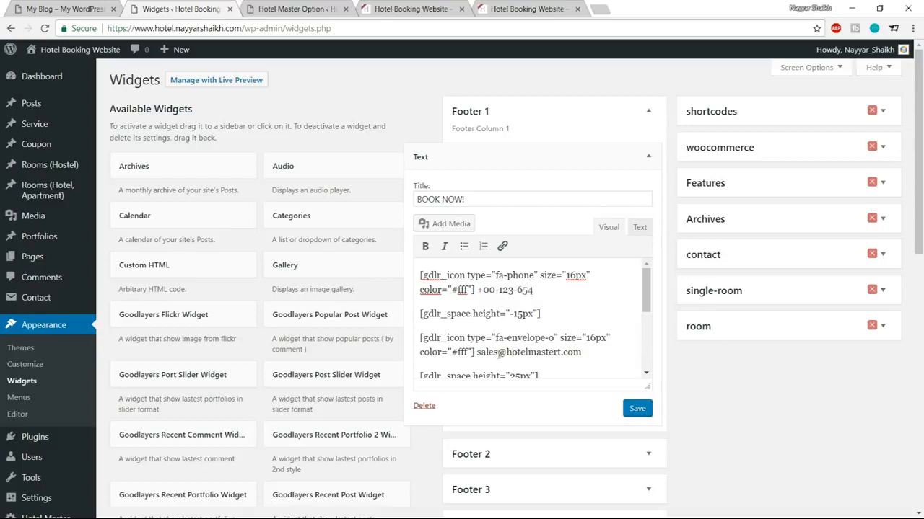
pyautogui.moveTo(481, 353)
pyautogui.mouseDown()
pyautogui.moveTo(556, 354)
pyautogui.moveTo(481, 352)
pyautogui.mouseUp()
pyautogui.click(569, 355)
pyautogui.scroll(-2, 536, 338)
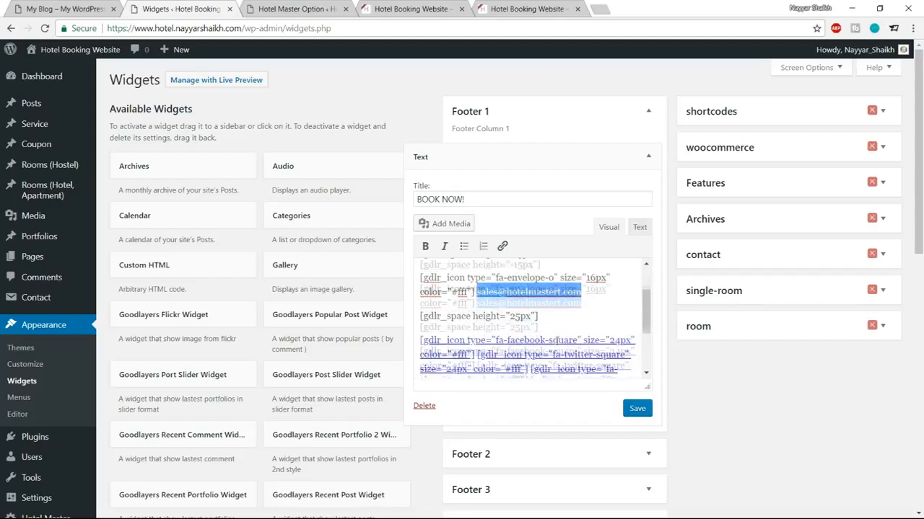
# Step: Save and collapse the BOOK NOW! widget, then go to the live hotel site
pyautogui.click(638, 410)
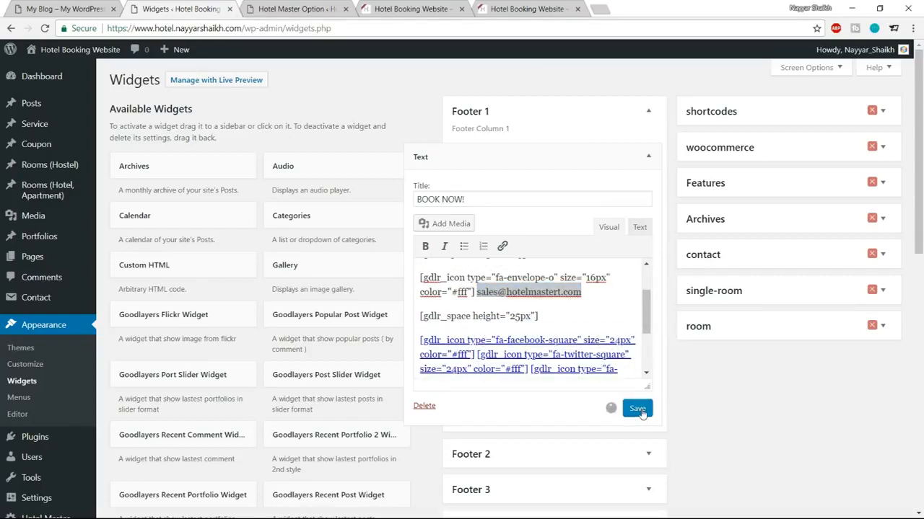
pyautogui.click(649, 156)
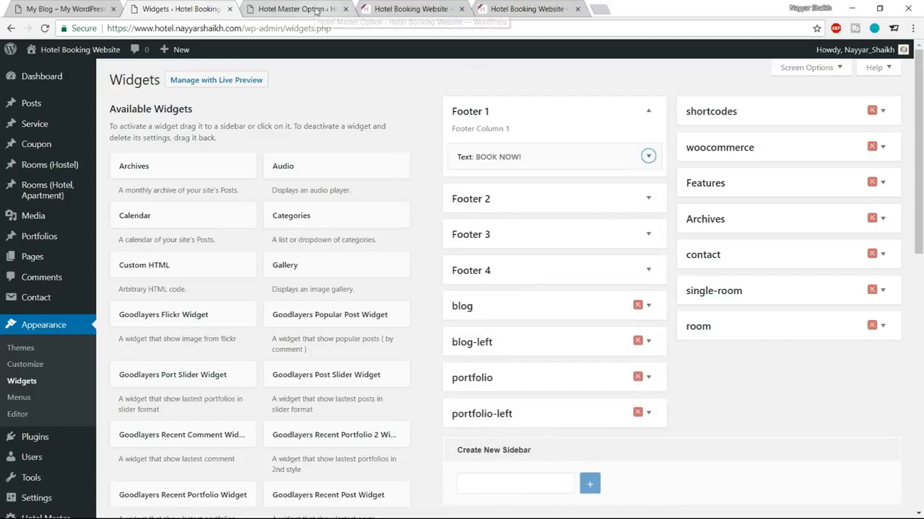
pyautogui.click(263, 9)
pyautogui.hotkey('ctrl', 'Tab')
# Step: Reload the live site, then scroll Available Widgets to Recent Posts after comparing with the demo footer
pyautogui.click(45, 28)
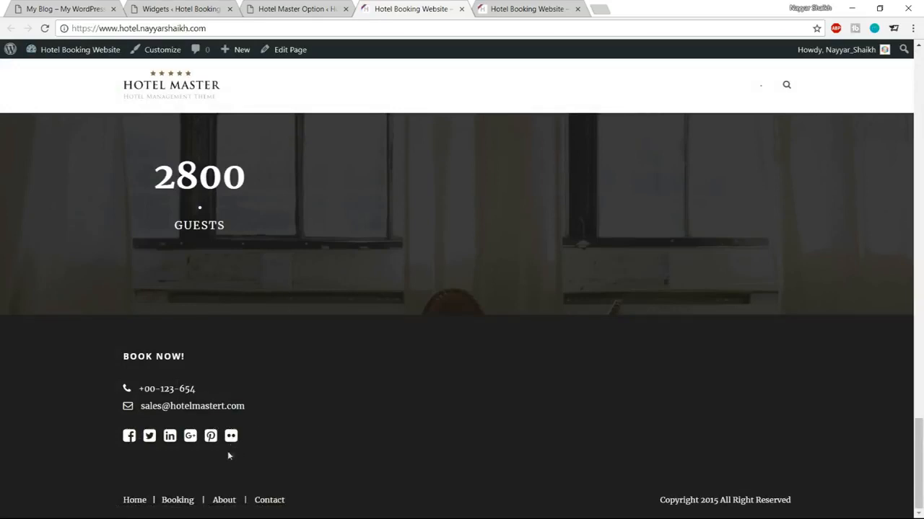
pyautogui.click(174, 8)
pyautogui.scroll(-7, 431, 320)
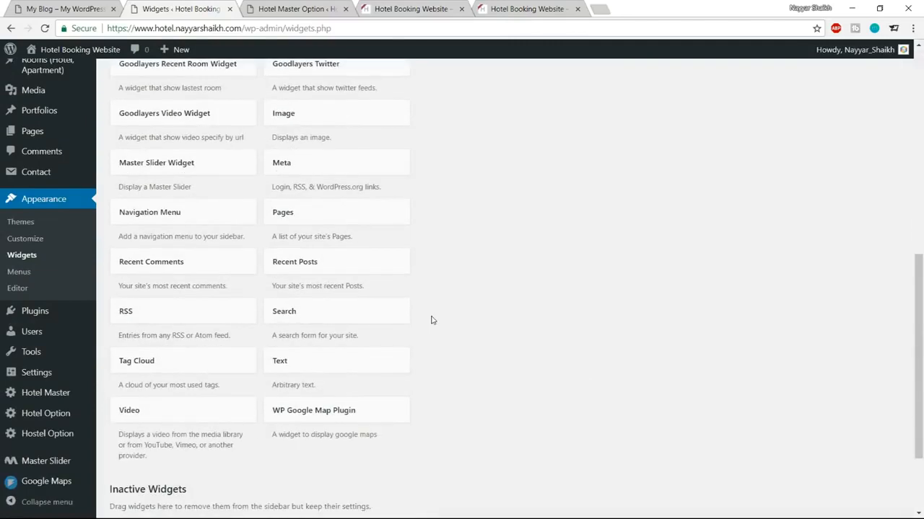
pyautogui.click(79, 7)
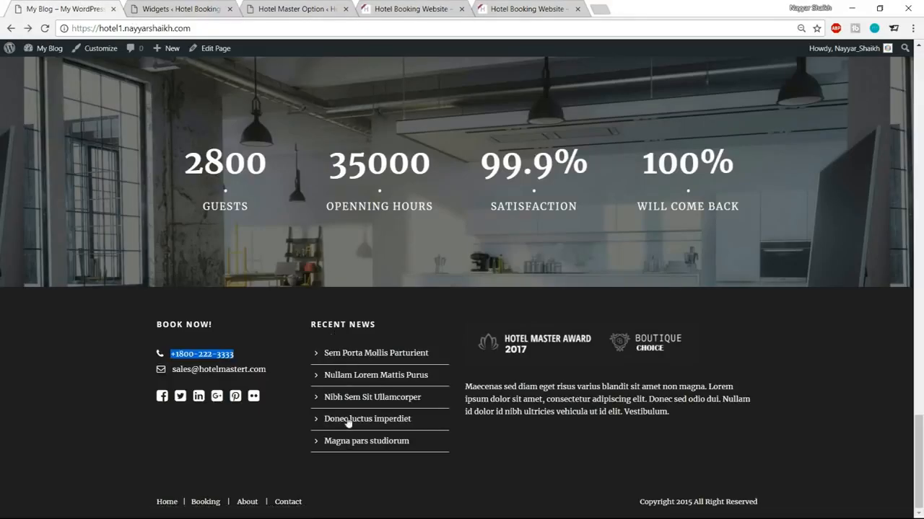
pyautogui.click(192, 9)
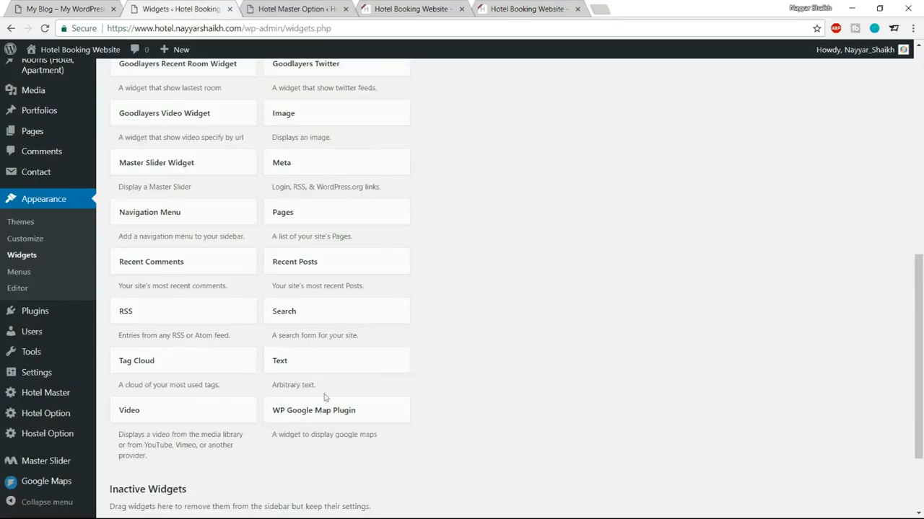
# Step: Add a Recent Posts widget to Footer 2
pyautogui.click(344, 271)
pyautogui.click(318, 339)
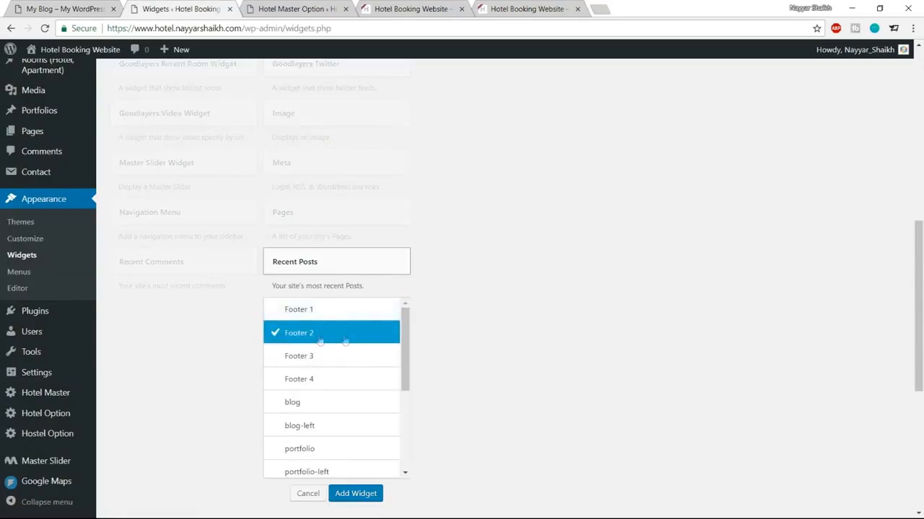
pyautogui.click(355, 494)
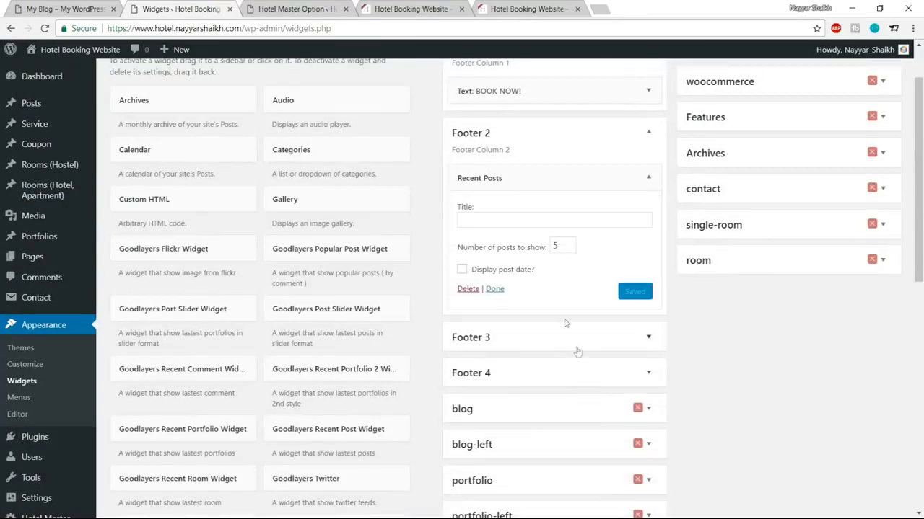
# Step: Title the Recent Posts widget 'RECENT NEWS', copied from the demo footer, and save it
pyautogui.click(534, 219)
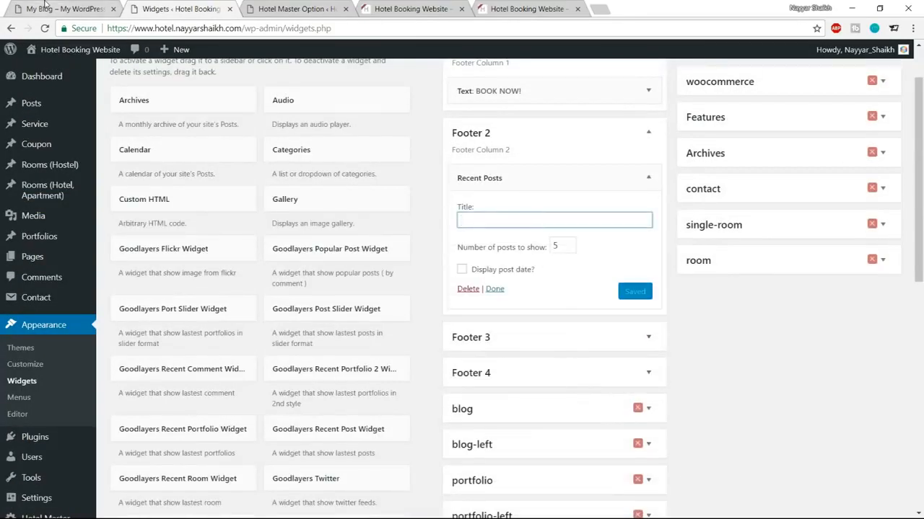
pyautogui.hotkey('ctrl', 'shift', 'Tab')
pyautogui.moveTo(380, 324)
pyautogui.mouseDown()
pyautogui.moveTo(299, 324)
pyautogui.moveTo(382, 326)
pyautogui.mouseUp()
pyautogui.hotkey('ctrl', 'c')
pyautogui.click(313, 323)
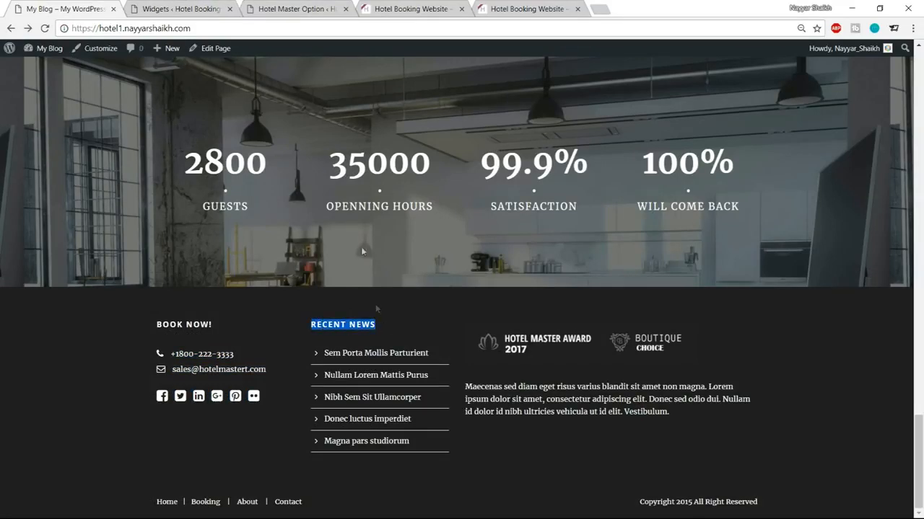
pyautogui.click(251, 6)
pyautogui.click(236, 6)
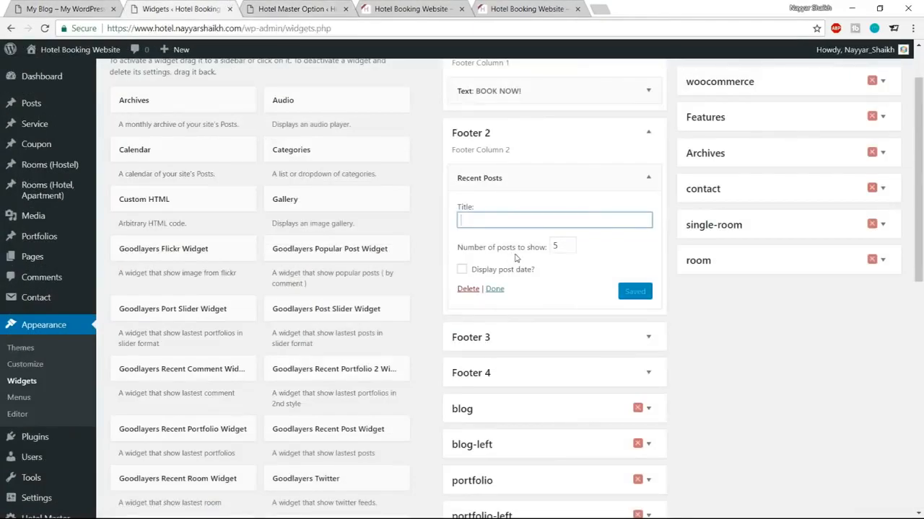
pyautogui.hotkey('ctrl', 'v')
pyautogui.click(556, 248)
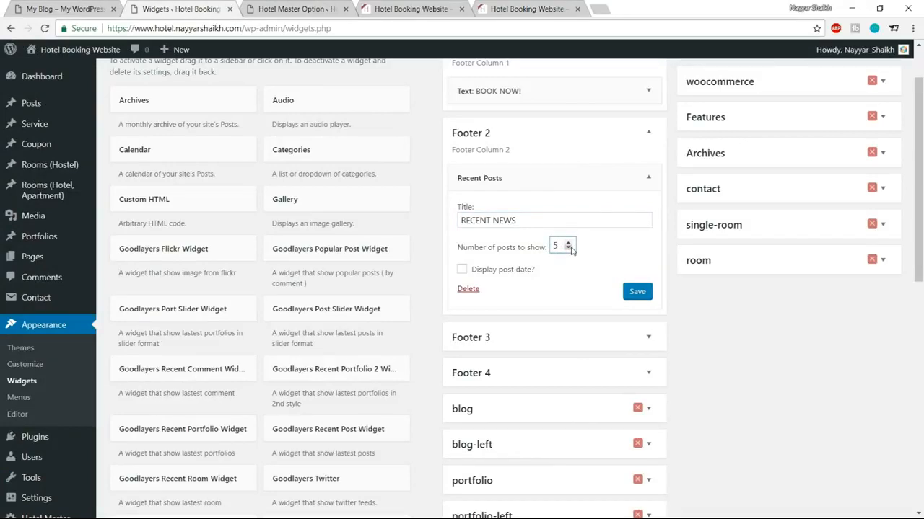
pyautogui.click(639, 292)
pyautogui.click(648, 178)
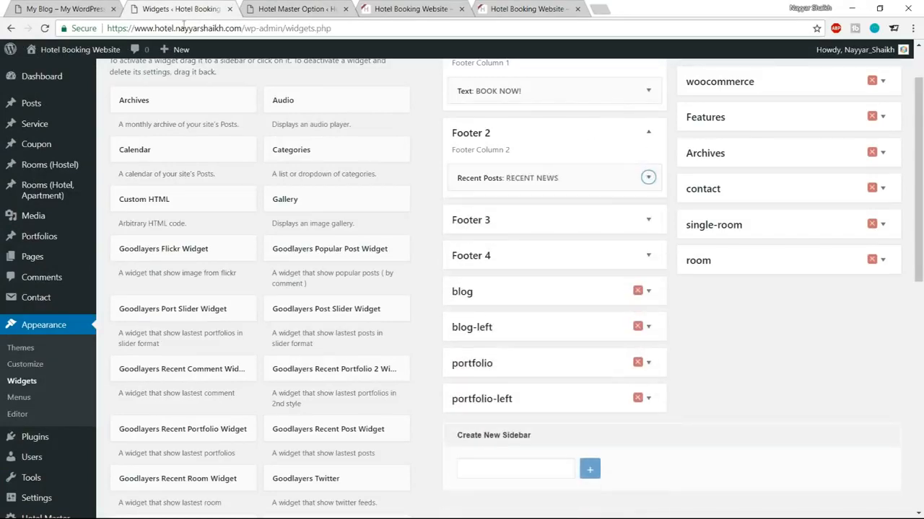
# Step: Add a Text widget to Footer 3 and open its Add Media library
pyautogui.click(81, 13)
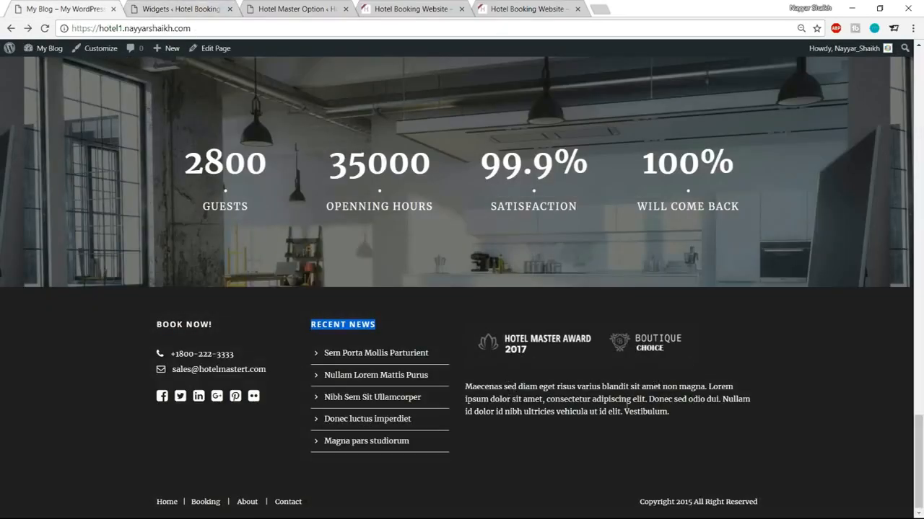
pyautogui.click(180, 9)
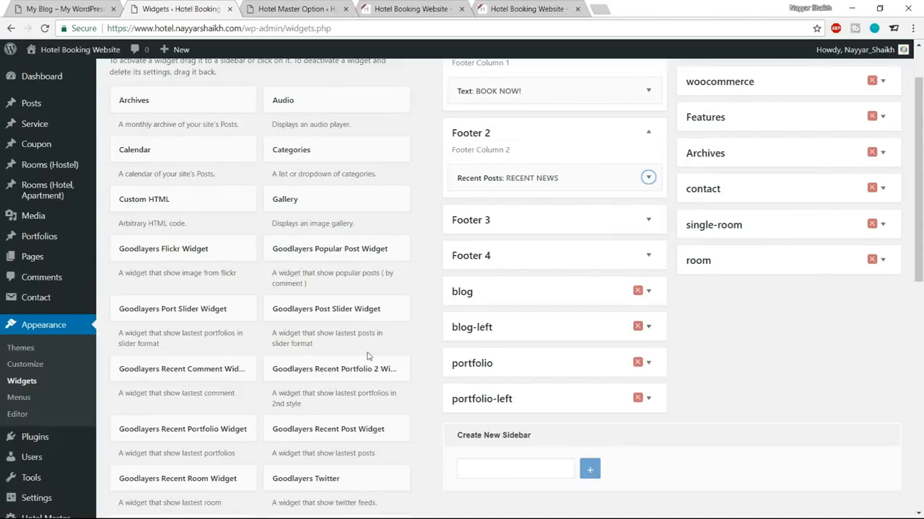
pyautogui.scroll(-3, 366, 358)
pyautogui.scroll(-3, 367, 357)
pyautogui.click(340, 296)
pyautogui.scroll(-1, 360, 386)
pyautogui.scroll(-1, 339, 361)
pyautogui.click(320, 339)
pyautogui.scroll(-1, 490, 388)
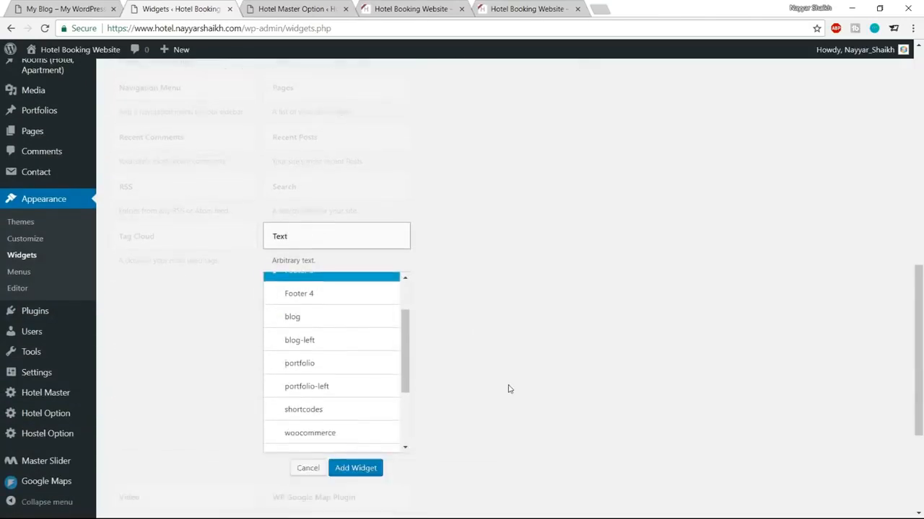
pyautogui.click(373, 468)
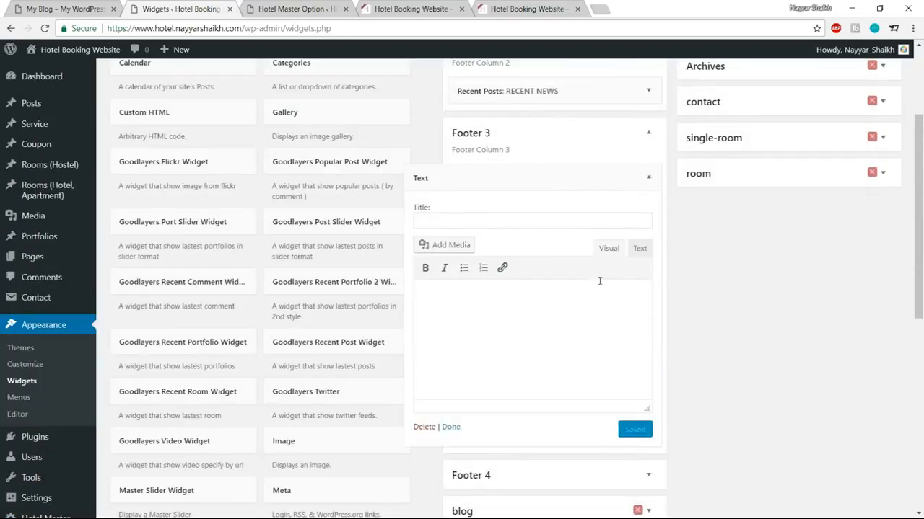
pyautogui.click(450, 246)
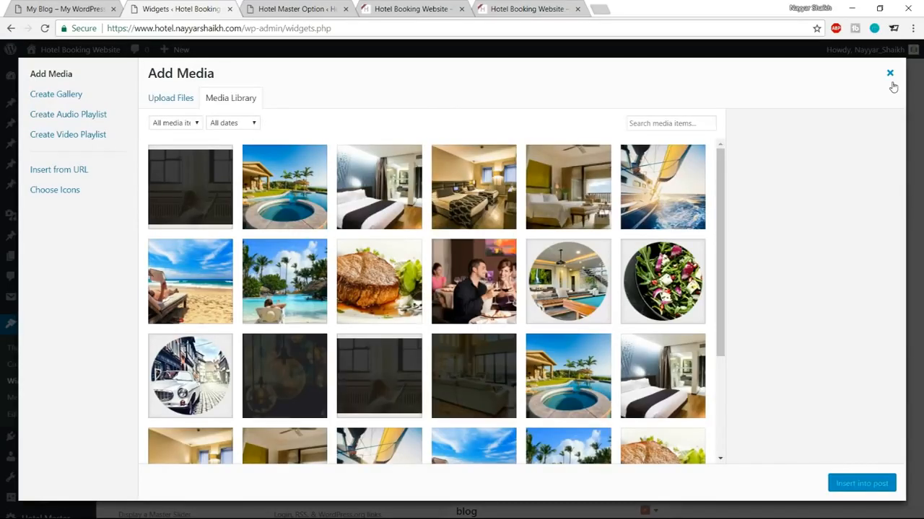
# Step: Close the media library, glance at Hotel Master color options, and reopen Add Media for the widget
pyautogui.click(889, 73)
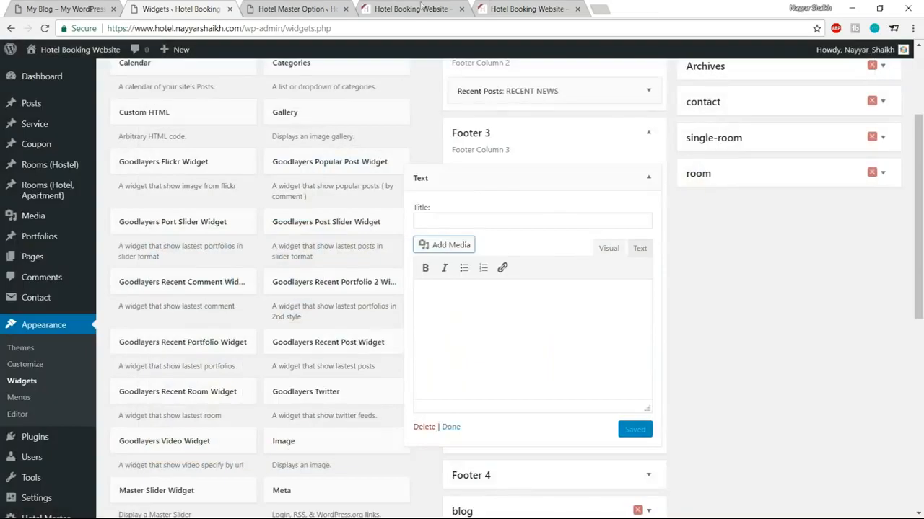
pyautogui.click(314, 5)
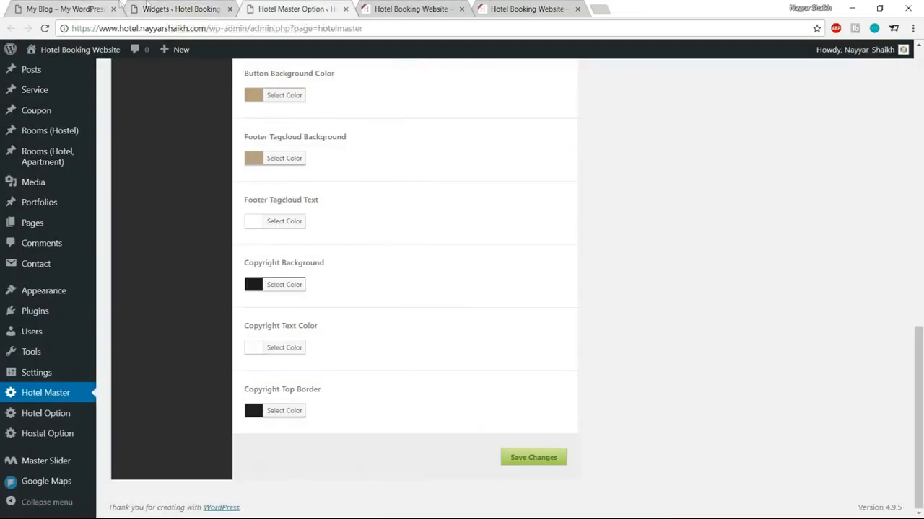
pyautogui.click(147, 6)
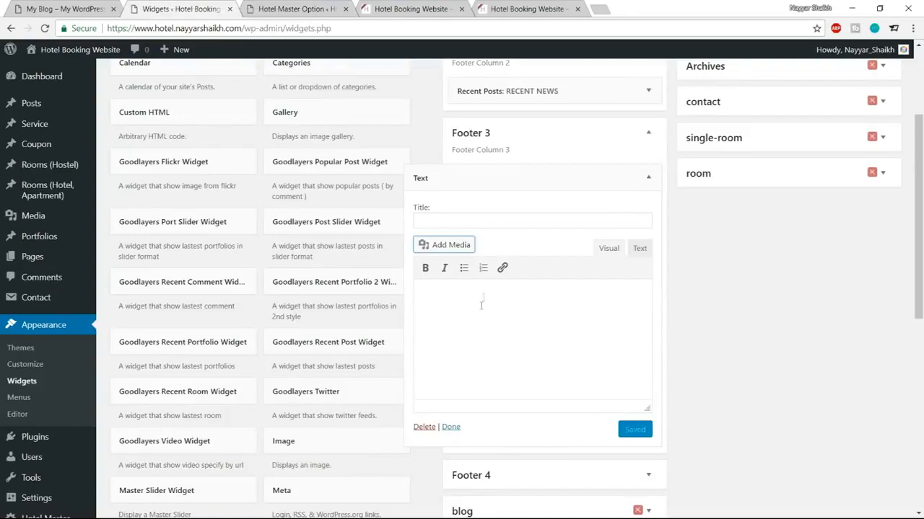
pyautogui.click(426, 242)
pyautogui.scroll(-3, 479, 281)
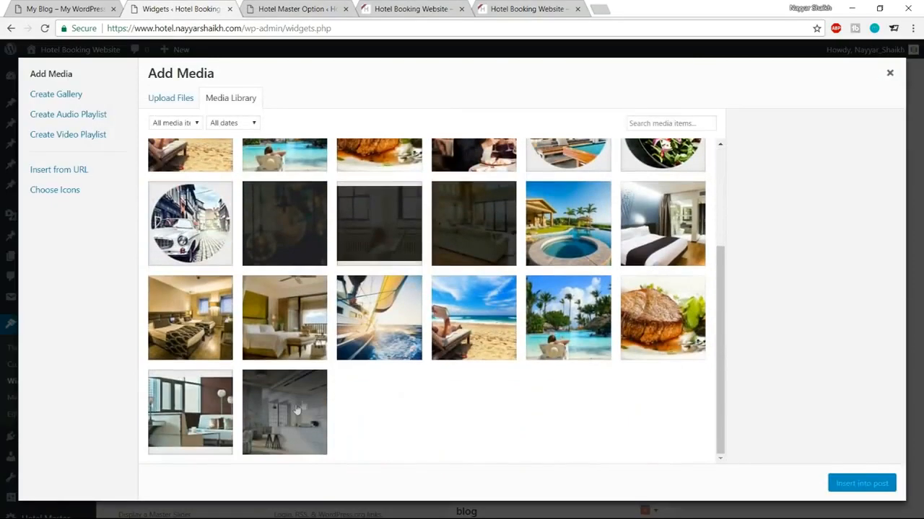
pyautogui.scroll(3, 479, 281)
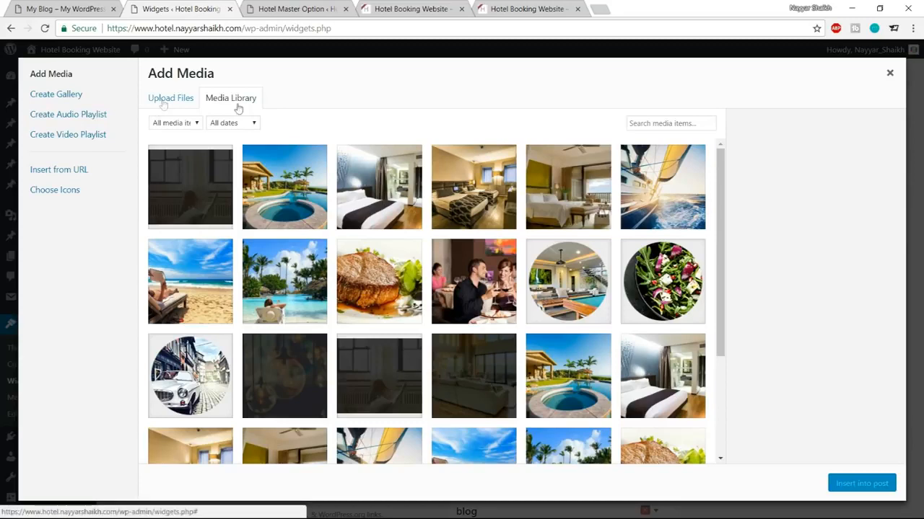
pyautogui.press('Escape')
pyautogui.click(443, 247)
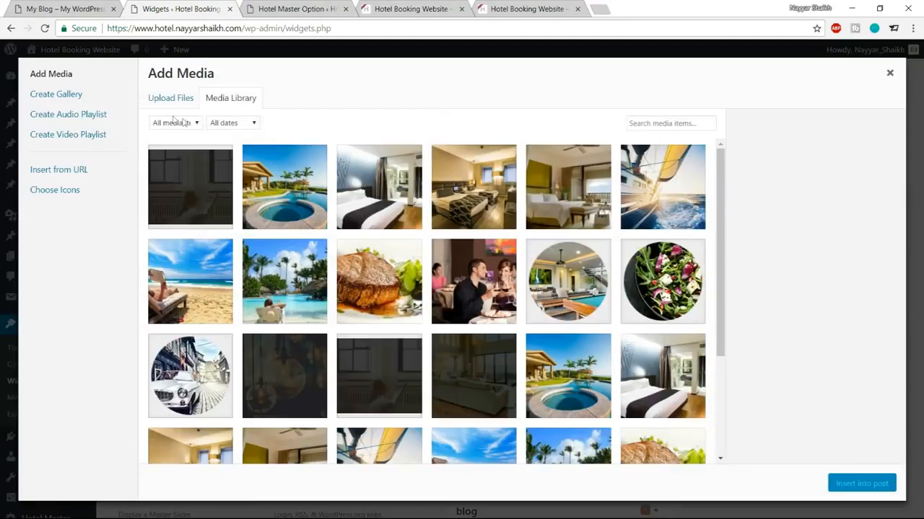
# Step: Upload awards-logo-dark.png and insert it into the Footer 3 Text widget
pyautogui.click(175, 108)
pyautogui.click(506, 282)
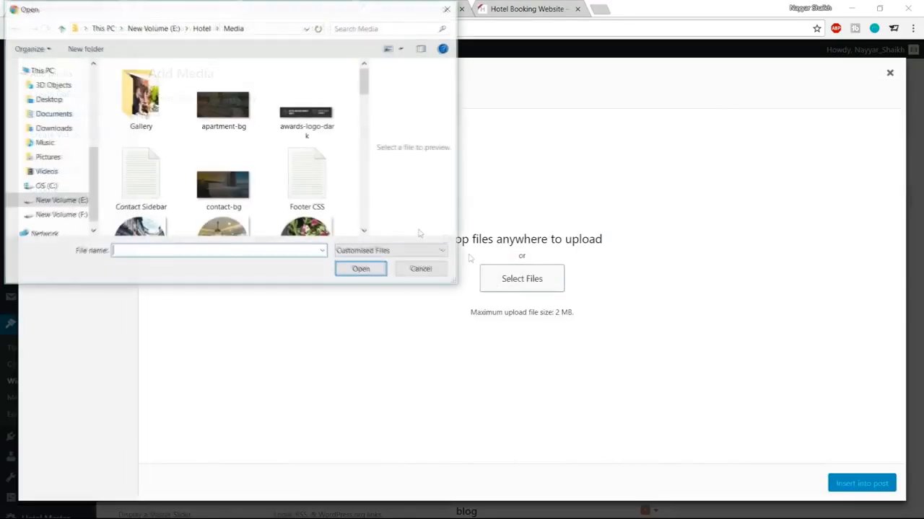
pyautogui.scroll(-5, 293, 189)
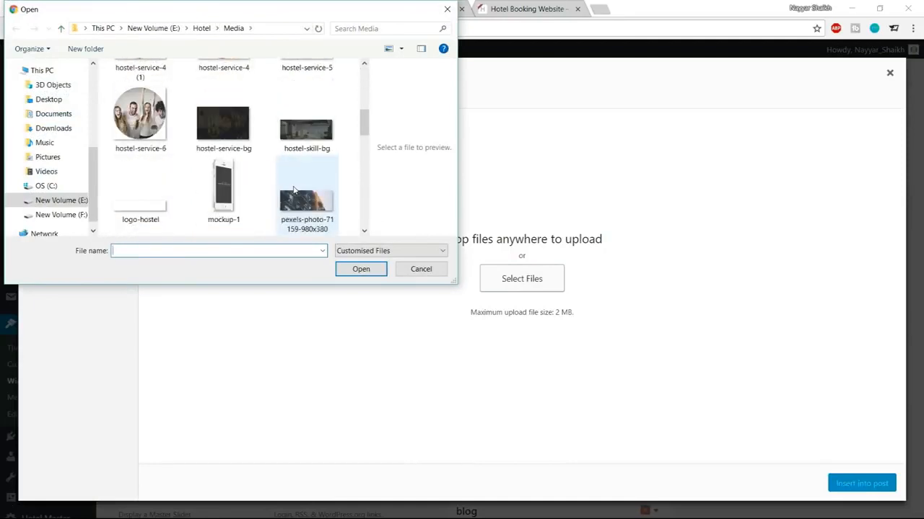
pyautogui.scroll(-3, 294, 190)
pyautogui.scroll(10, 294, 196)
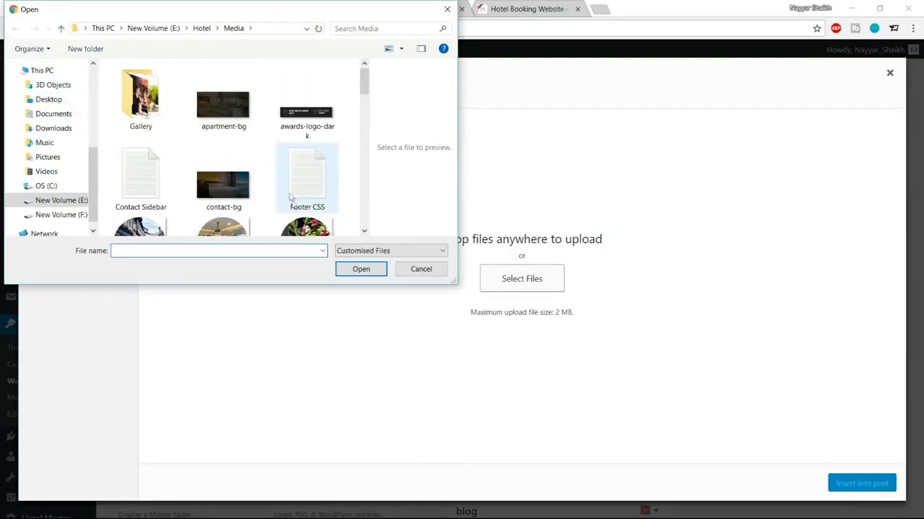
pyautogui.click(307, 110)
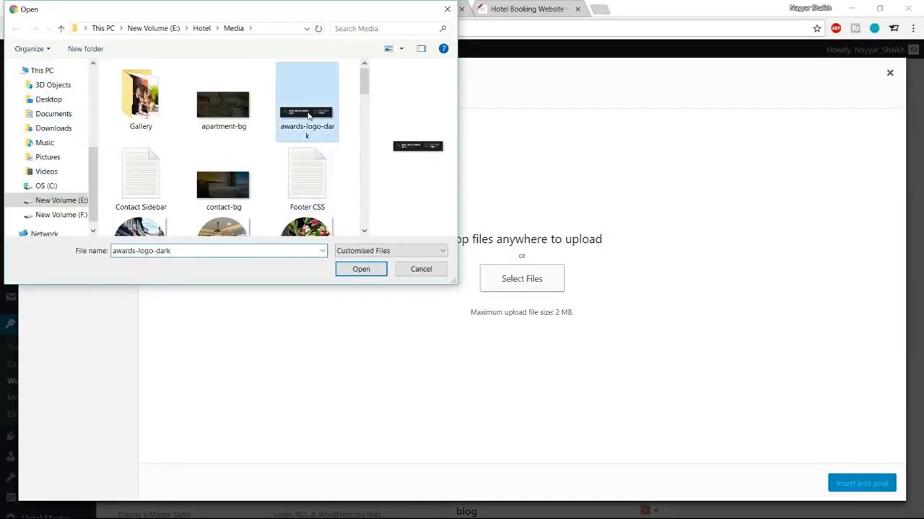
pyautogui.click(361, 269)
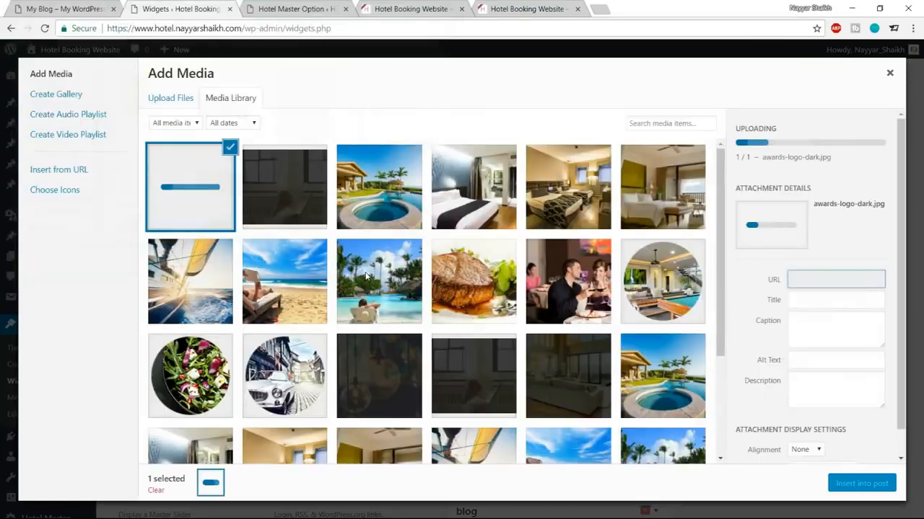
pyautogui.click(875, 485)
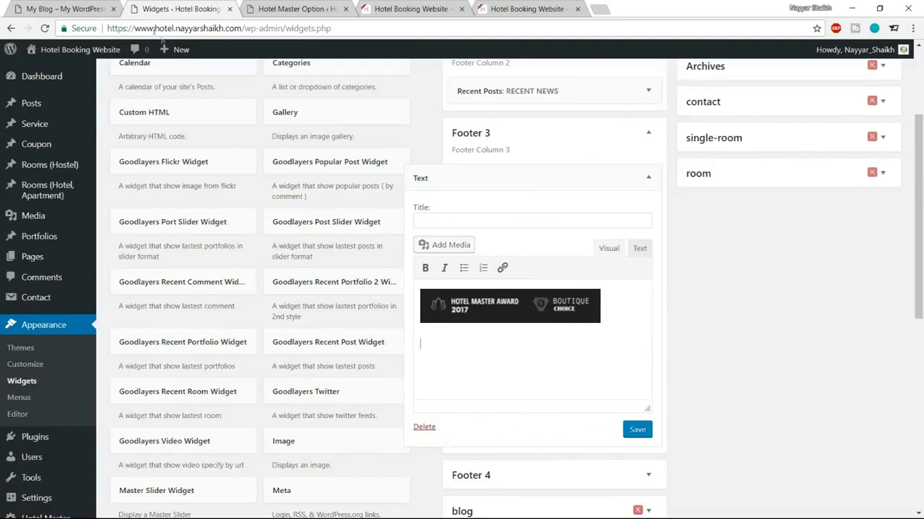
# Step: Copy the Maecenas paragraph from the demo footer and paste it below the awards logo
pyautogui.click(81, 7)
pyautogui.moveTo(678, 419); pyautogui.dragTo(477, 386)
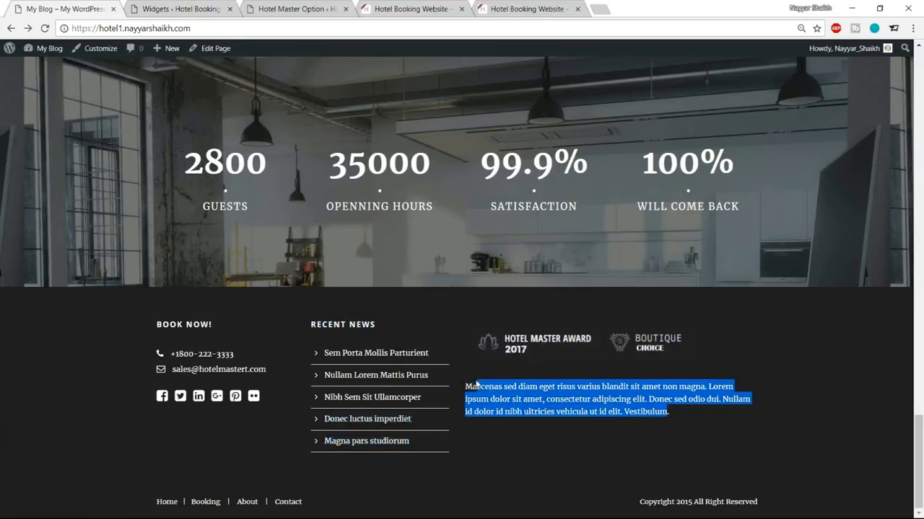
pyautogui.click(265, 12)
pyautogui.click(180, 9)
pyautogui.write('Maecenas sed diam eget risus varius blandit sit amet non magna. Lorem ipsum dolor sit amet, consectetur adipiscing elit. Donec sed odio dui. Nullam id dolor id nibh ultricies vehicula ut id elit. Vestibulum')
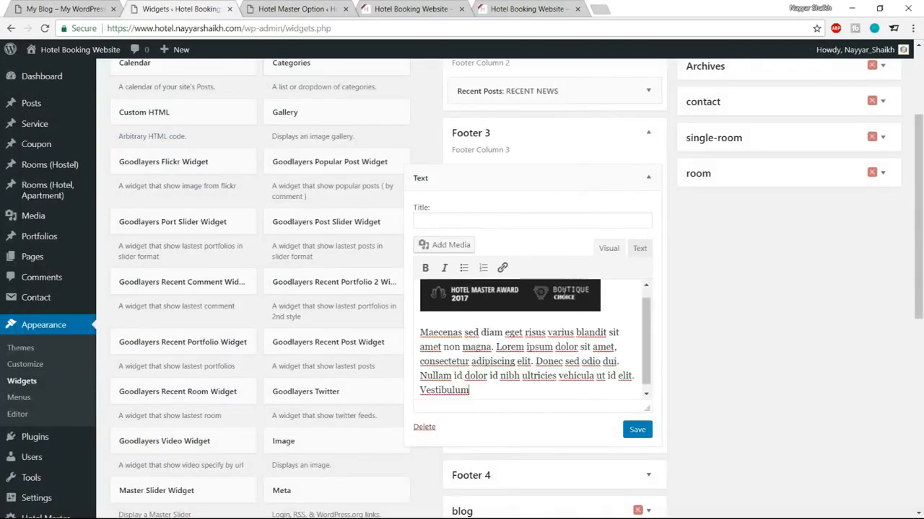
pyautogui.click(467, 221)
# Step: Save the Footer 3 Text widget and reload the live hotel site to check the footer
pyautogui.click(86, 7)
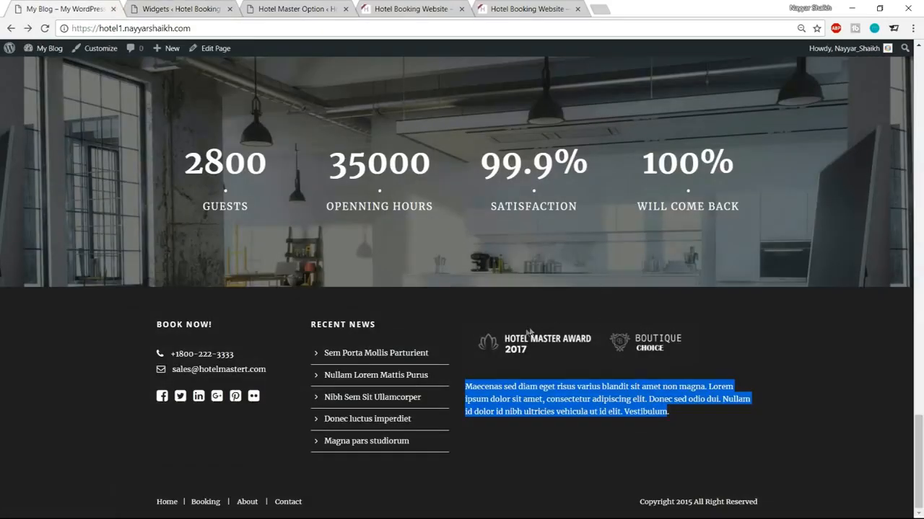
pyautogui.click(142, 6)
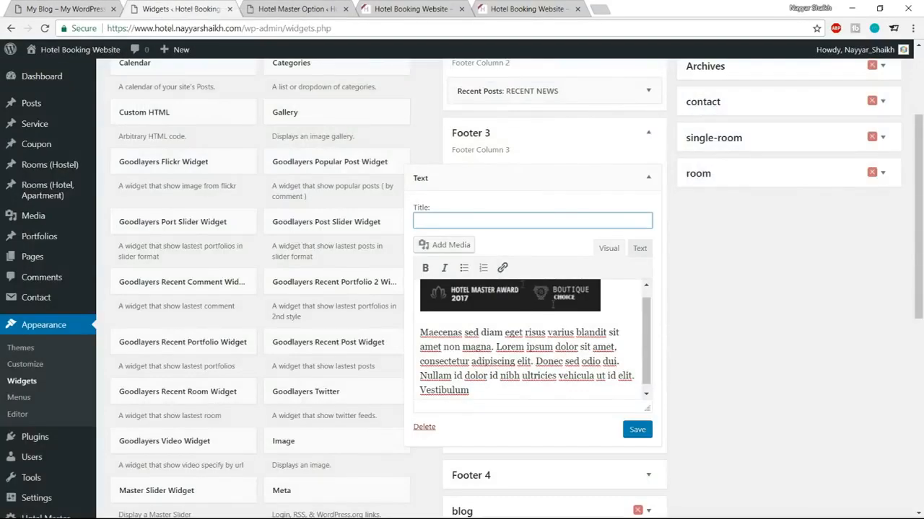
pyautogui.click(635, 431)
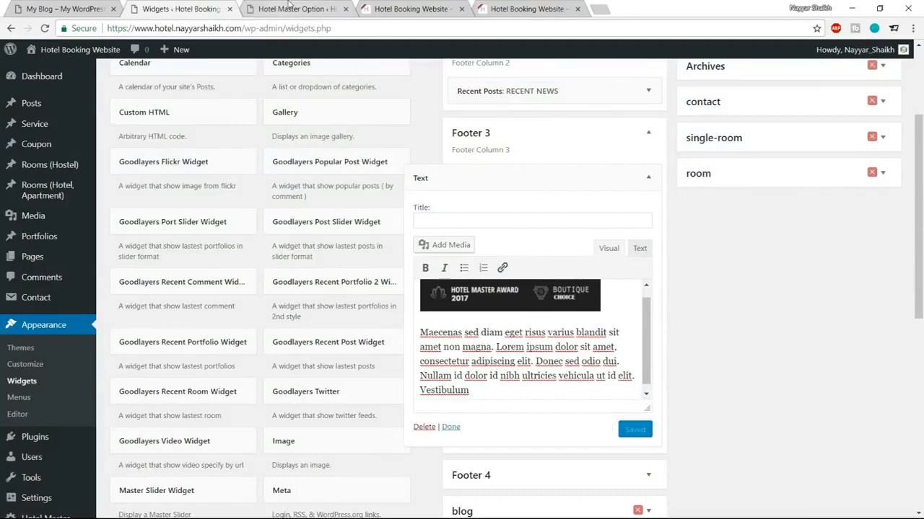
pyautogui.click(288, 8)
pyautogui.click(412, 7)
pyautogui.click(44, 28)
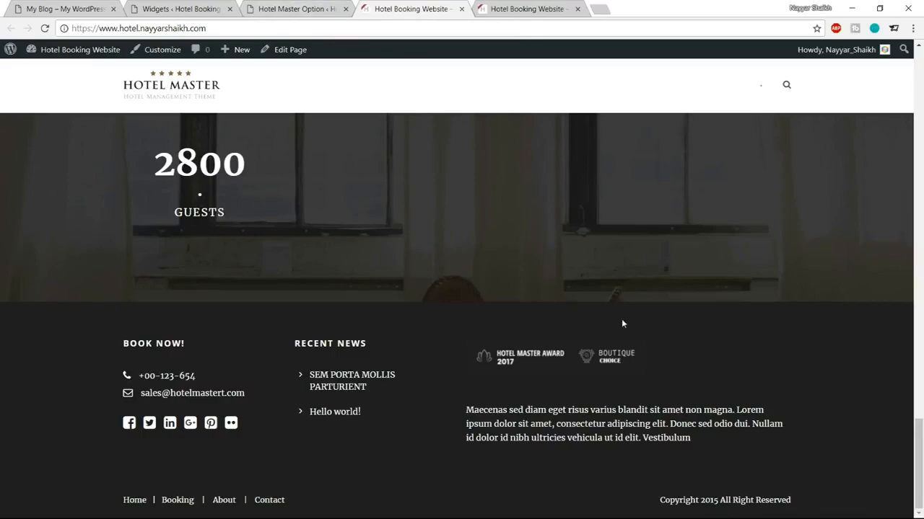
# Step: Open the Hotel Master Overall Elements > Top Bar settings
pyautogui.scroll(5, 621, 319)
pyautogui.scroll(15, 621, 321)
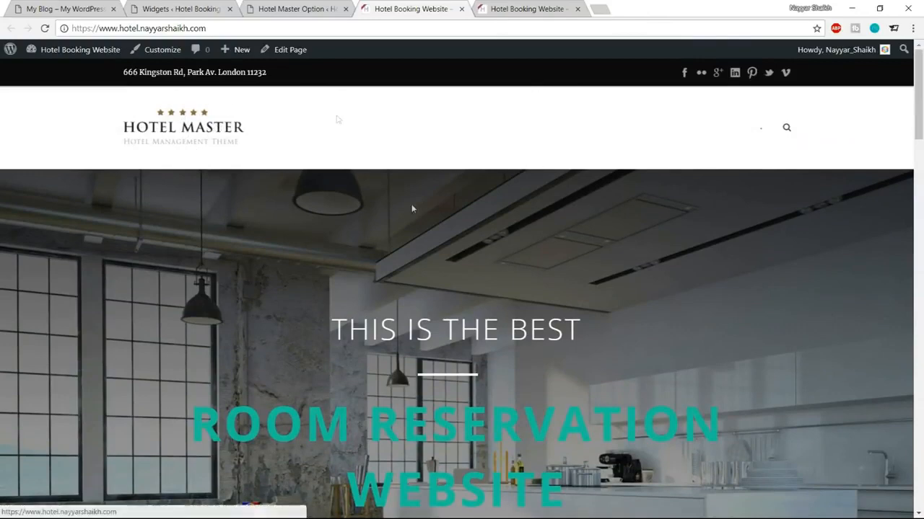
pyautogui.click(305, 7)
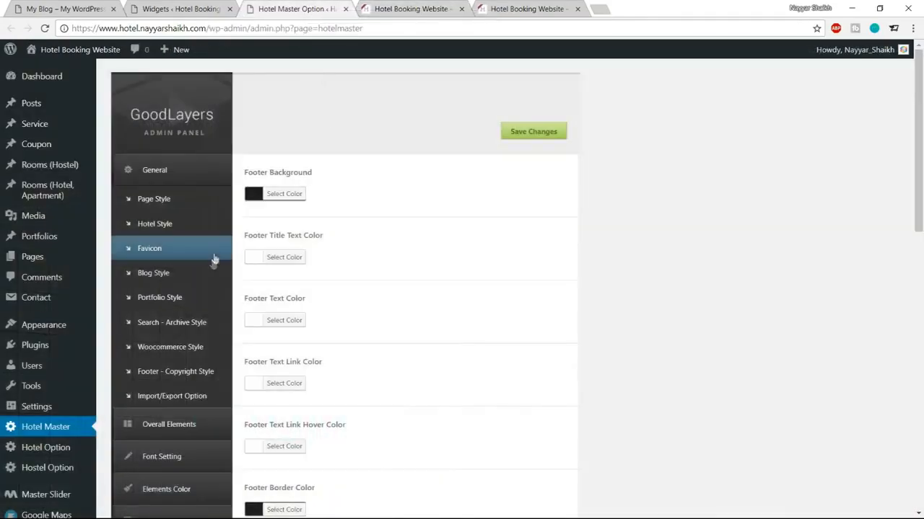
pyautogui.scroll(-2, 212, 264)
pyautogui.click(193, 306)
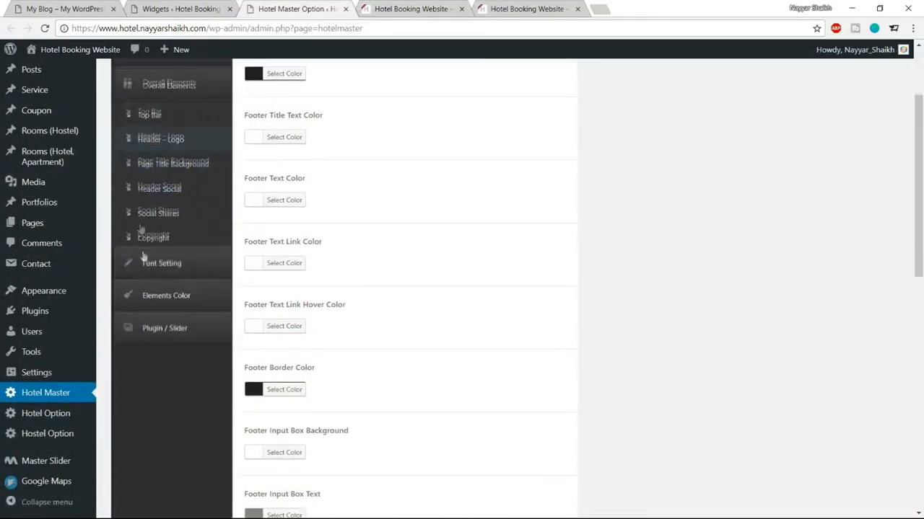
pyautogui.click(153, 114)
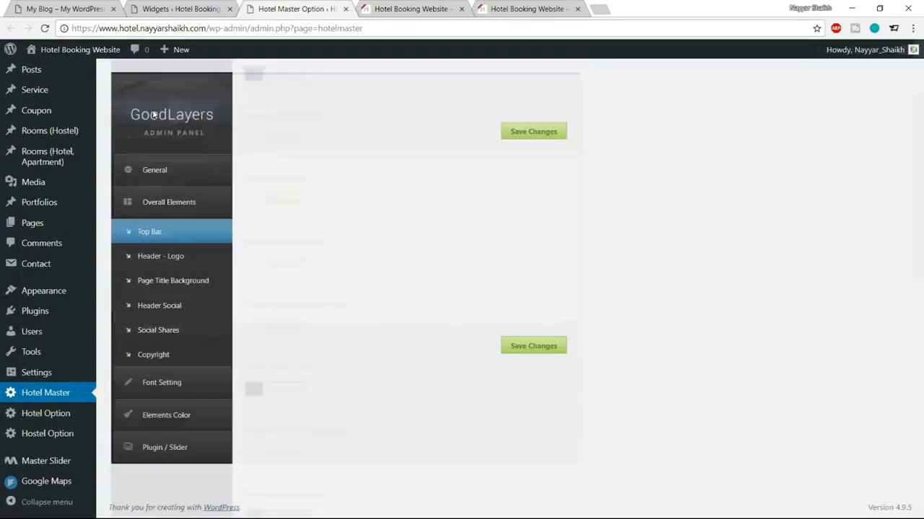
# Step: Inspect the top bar's address and social icons on the front page and compare with the demo
pyautogui.click(411, 7)
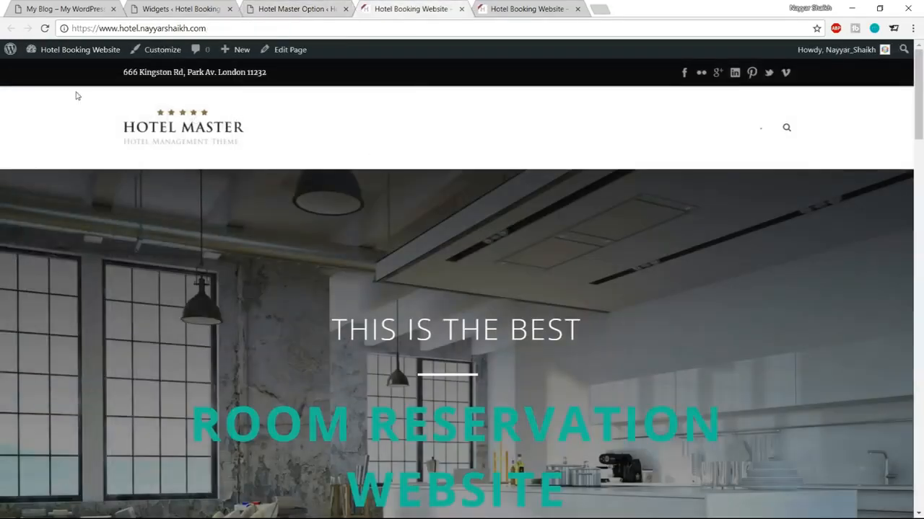
pyautogui.moveTo(123, 77); pyautogui.dragTo(237, 73)
pyautogui.click(160, 72)
pyautogui.moveTo(117, 76); pyautogui.dragTo(180, 72)
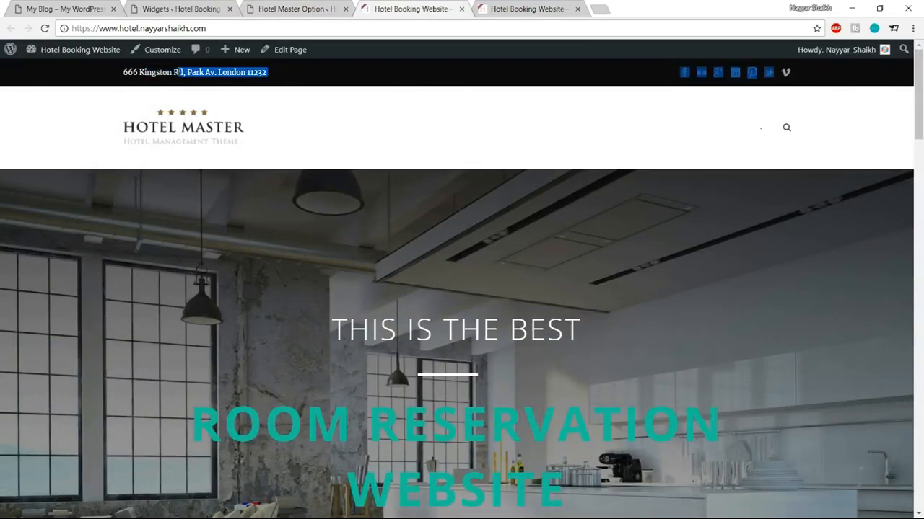
pyautogui.click(831, 78)
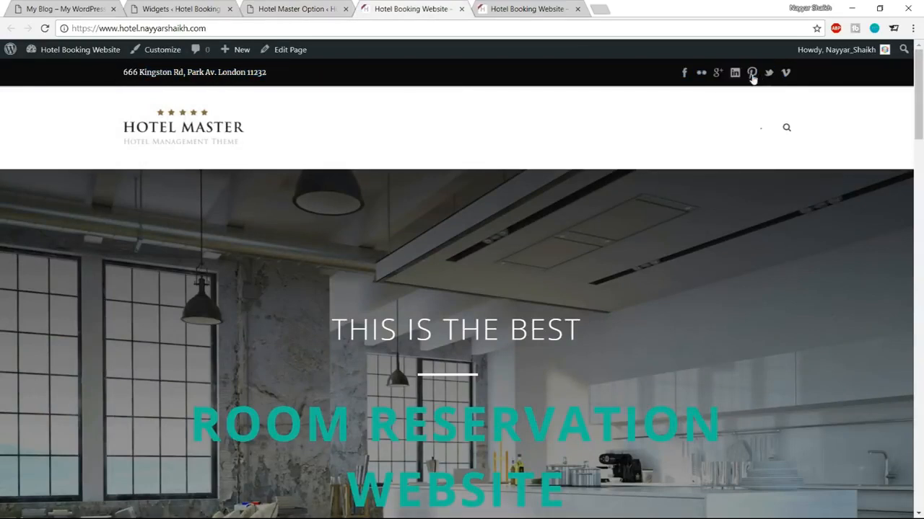
pyautogui.click(51, 7)
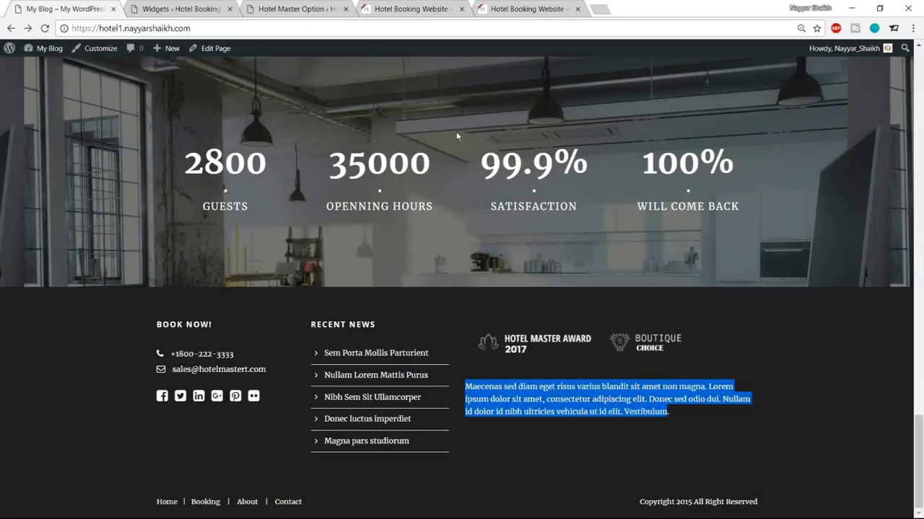
pyautogui.scroll(20, 480, 250)
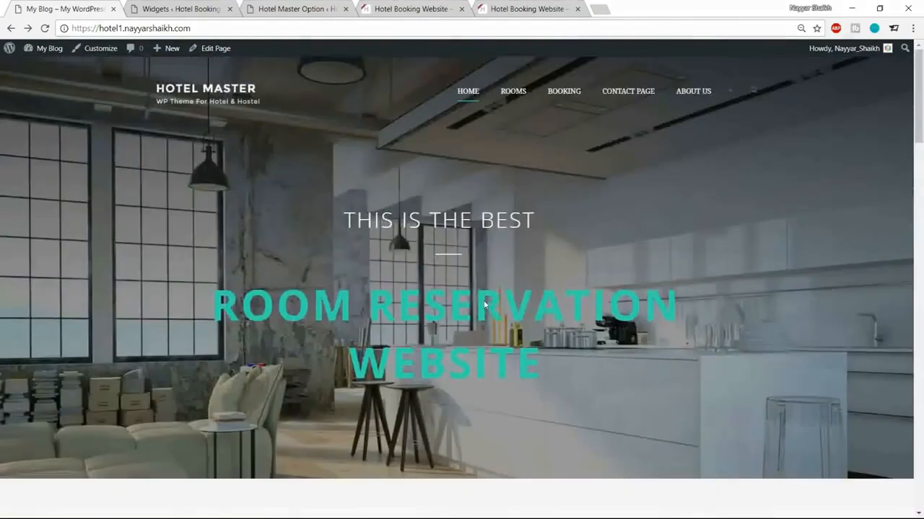
pyautogui.click(313, 9)
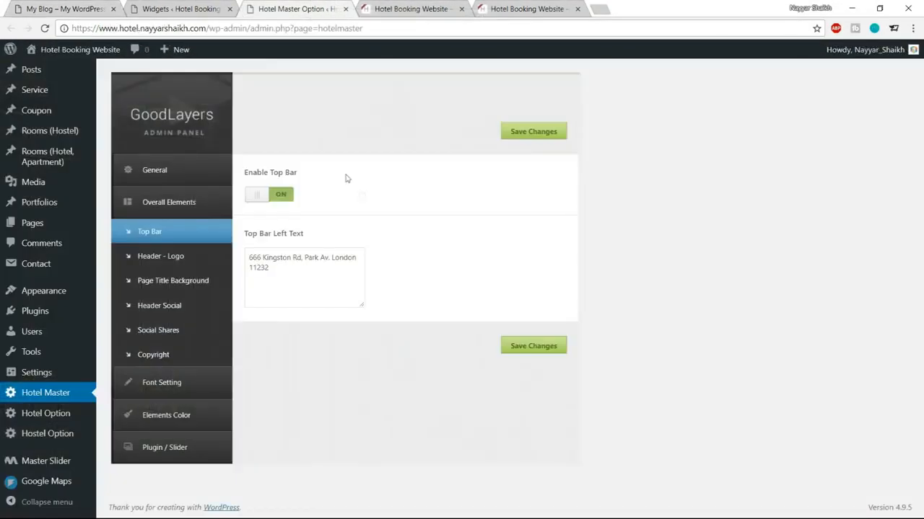
# Step: Switch Enable Top Bar to OFF, save, and reload the front page to confirm
pyautogui.click(274, 196)
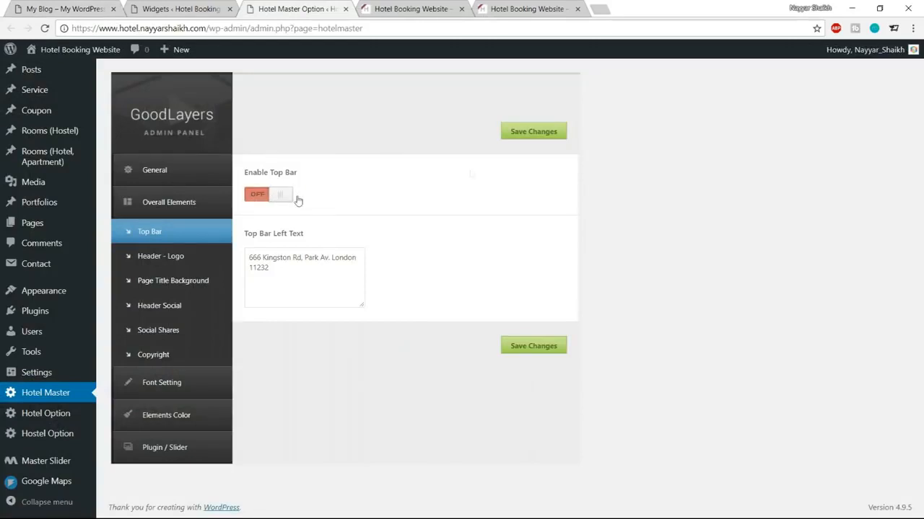
pyautogui.click(553, 133)
pyautogui.click(412, 9)
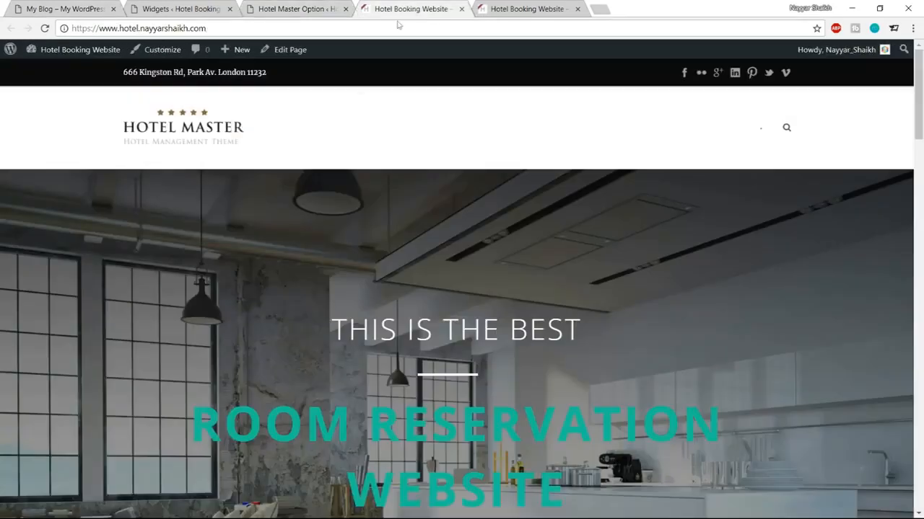
pyautogui.click(44, 29)
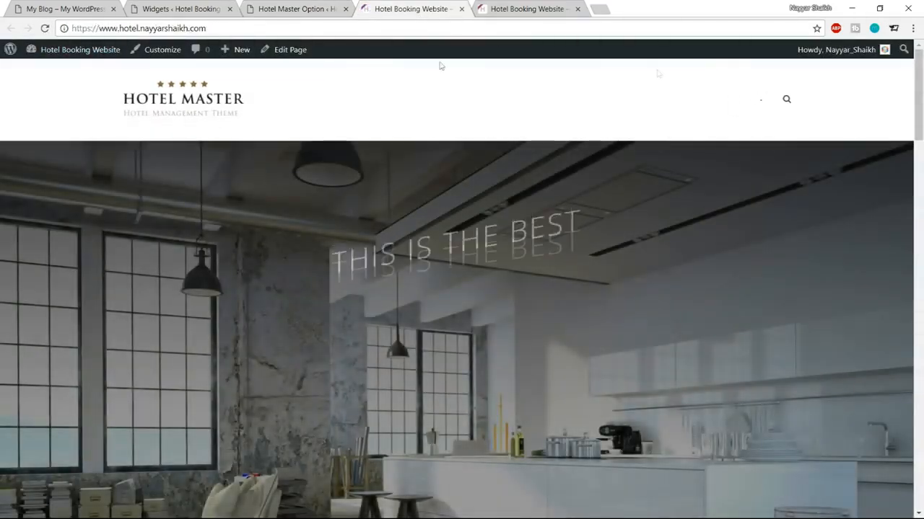
pyautogui.click(310, 9)
# Step: In Header - Logo, set the header background style to Transparent and Float Menu to OFF
pyautogui.click(179, 258)
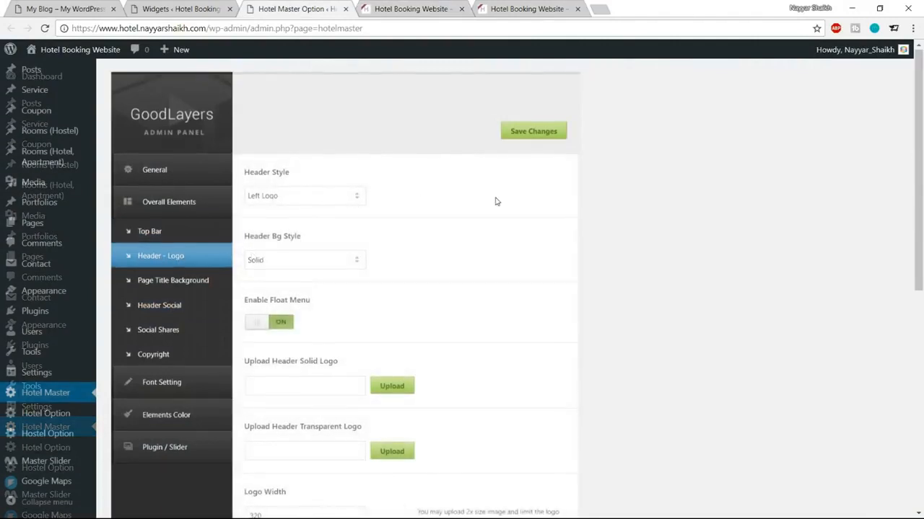
pyautogui.scroll(-1, 391, 232)
pyautogui.click(318, 202)
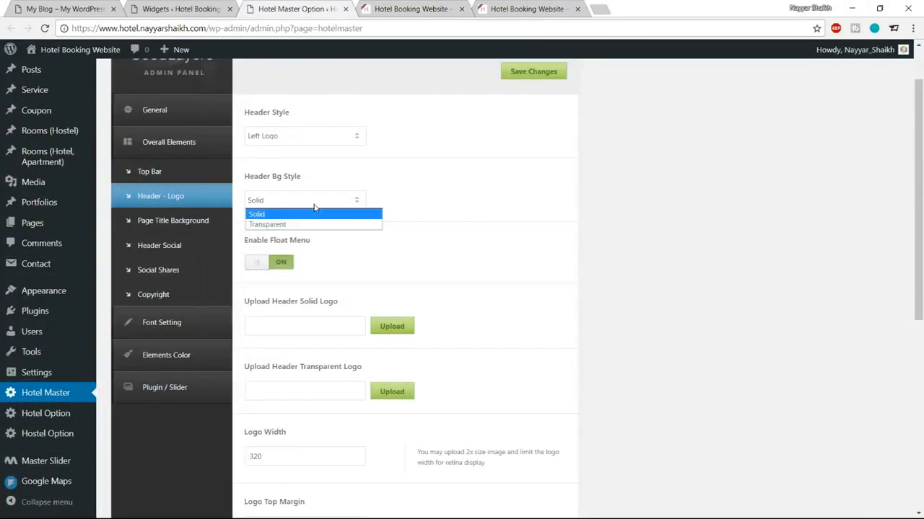
pyautogui.click(303, 225)
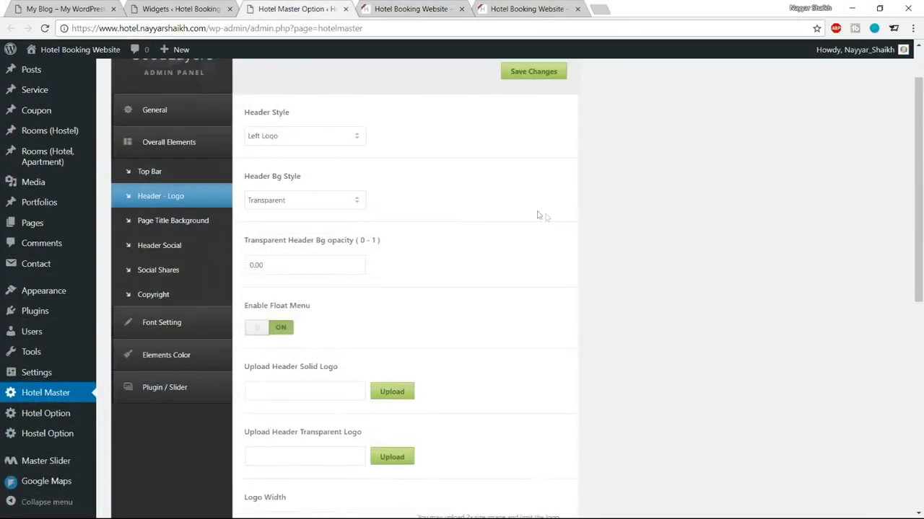
pyautogui.scroll(-2, 540, 216)
pyautogui.click(288, 219)
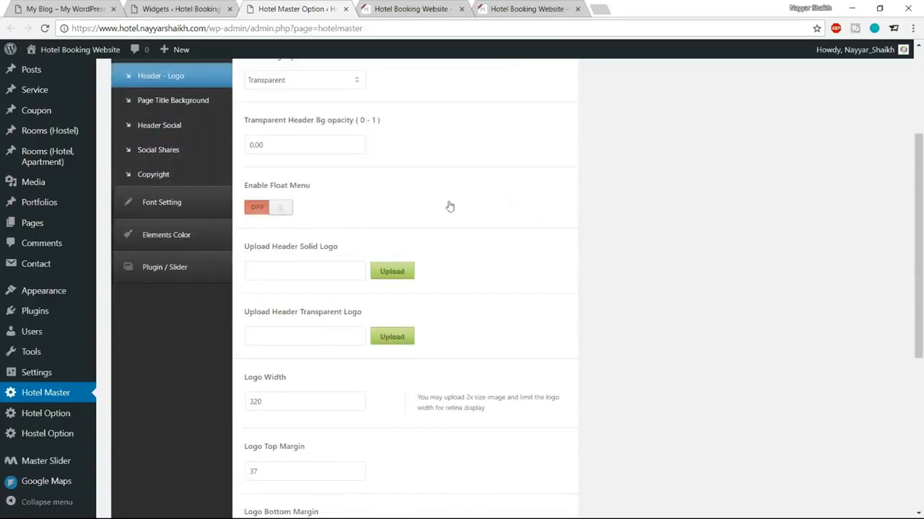
# Step: Upload logo-hostel and set it as the transparent header logo
pyautogui.scroll(-1, 550, 215)
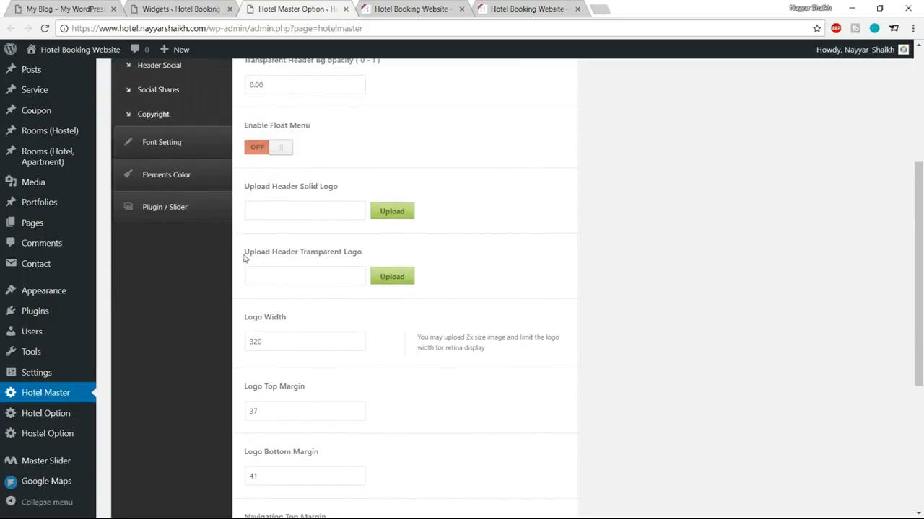
pyautogui.moveTo(244, 257); pyautogui.dragTo(367, 258)
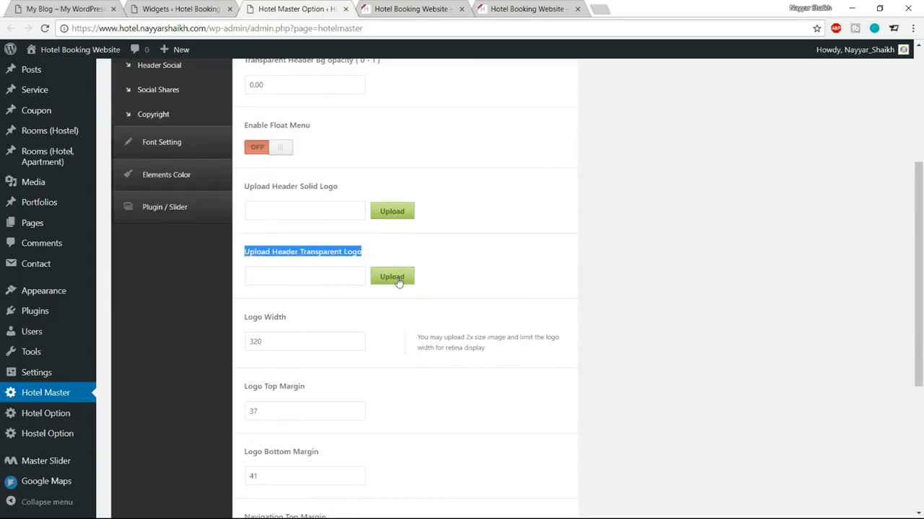
pyautogui.click(392, 277)
pyautogui.click(67, 105)
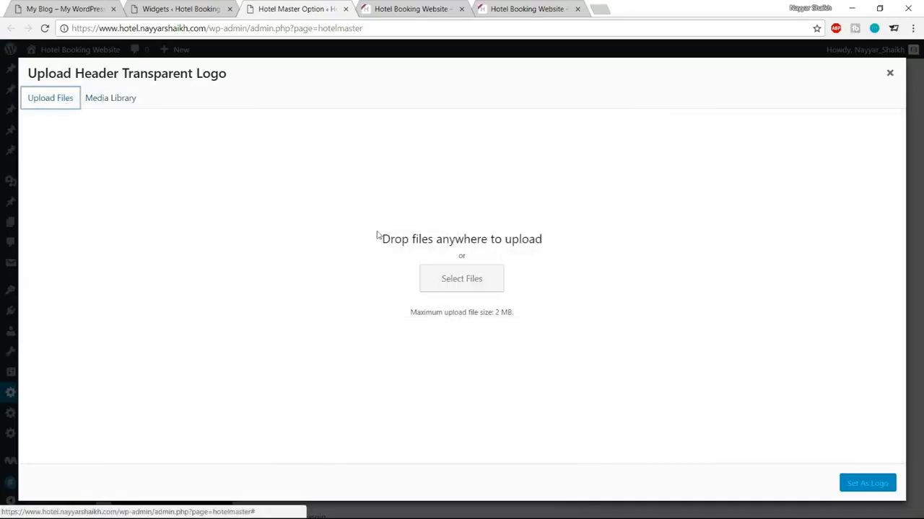
pyautogui.click(459, 283)
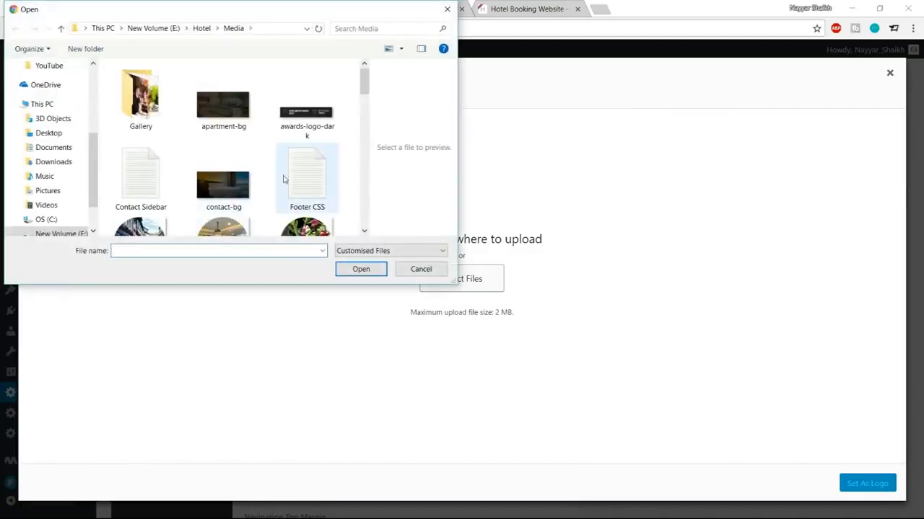
pyautogui.scroll(-3, 297, 174)
pyautogui.scroll(-2, 297, 173)
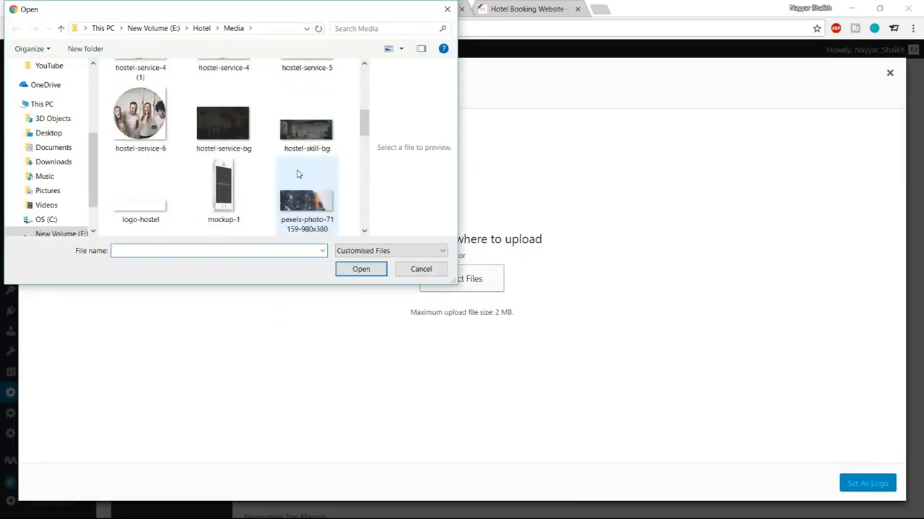
pyautogui.click(166, 203)
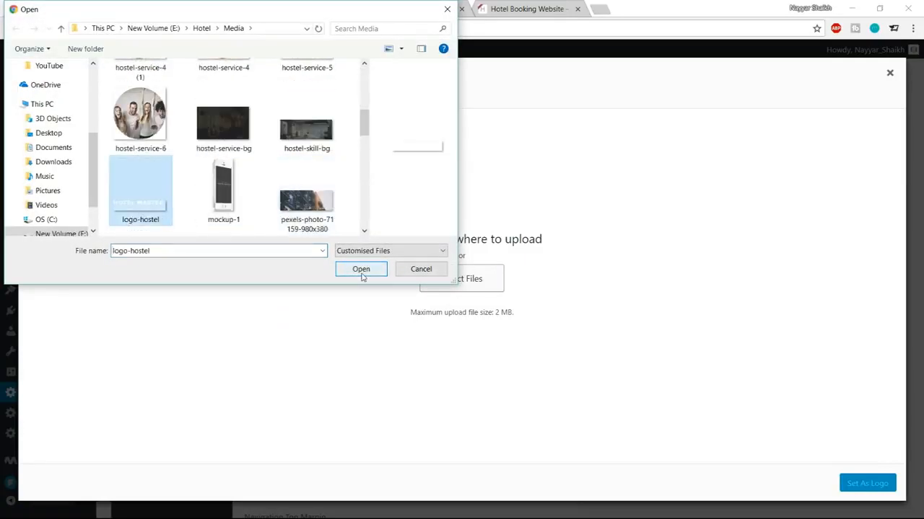
pyautogui.click(362, 273)
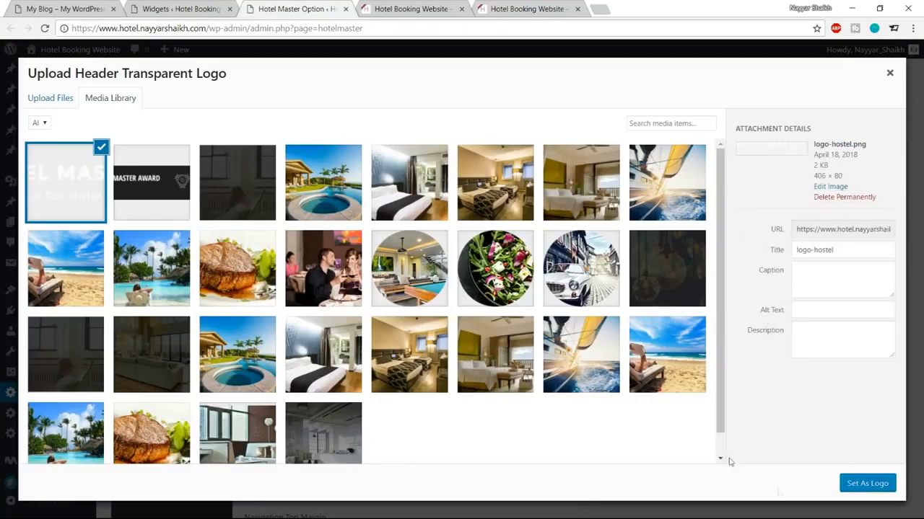
pyautogui.click(863, 484)
# Step: Set logo width to 190 with logo and navigation margins 50/20, then save changes
pyautogui.scroll(-2, 711, 321)
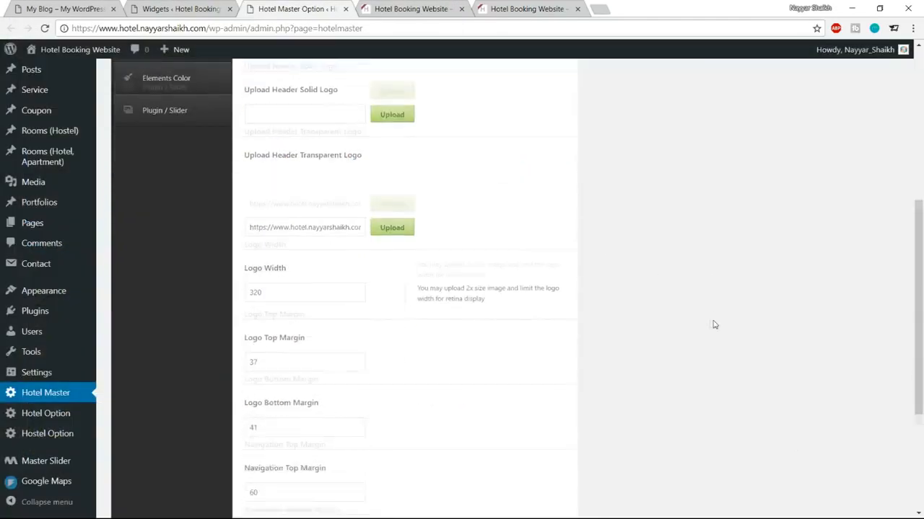
pyautogui.click(281, 269)
pyautogui.write('190')
pyautogui.scroll(-2, 429, 309)
pyautogui.press('Tab')
pyautogui.press('Tab')
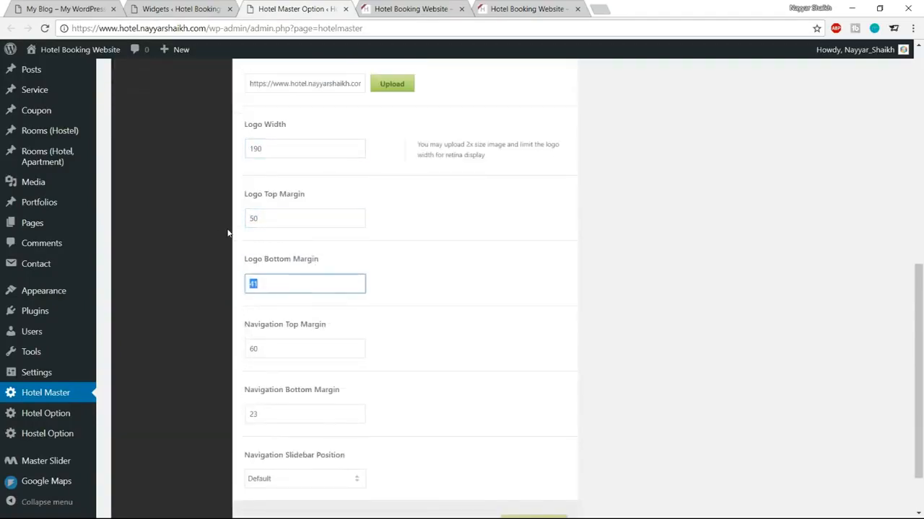
pyautogui.write('20')
pyautogui.scroll(-1, 231, 234)
pyautogui.press('Tab')
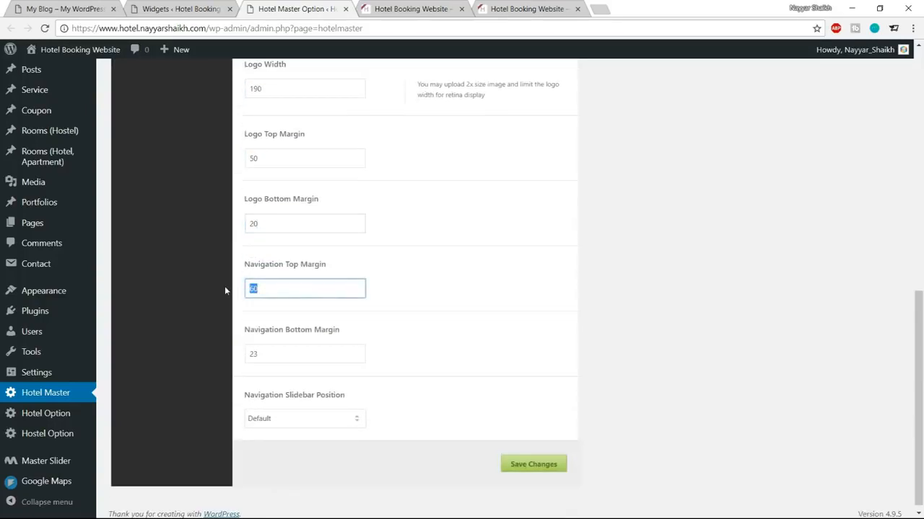
pyautogui.write('50')
pyautogui.press('Tab')
pyautogui.write('20')
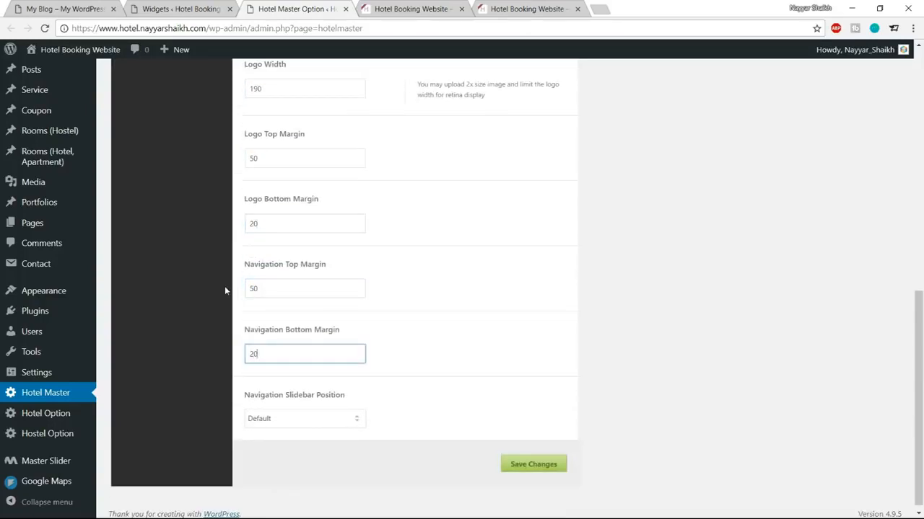
pyautogui.moveTo(269, 288); pyautogui.dragTo(250, 296)
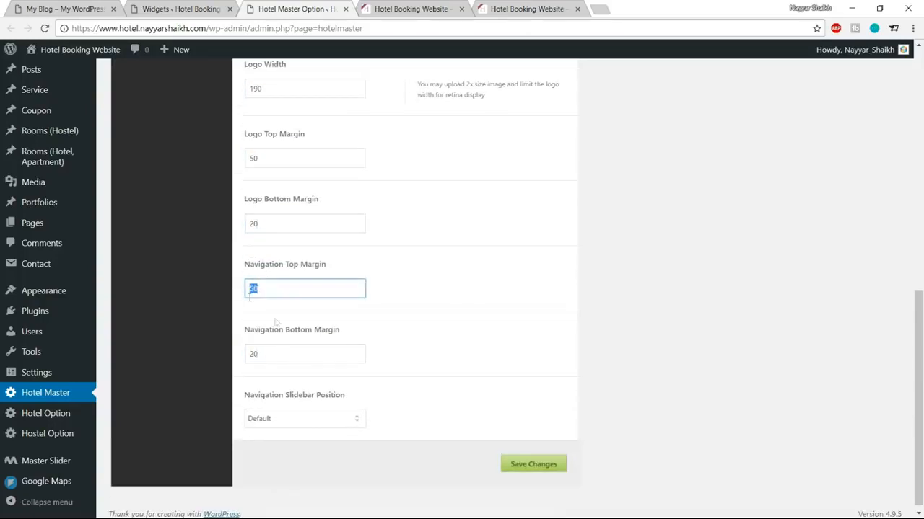
pyautogui.click(513, 468)
# Step: Reload the hotel front page and scroll through it to check the new header
pyautogui.click(390, 10)
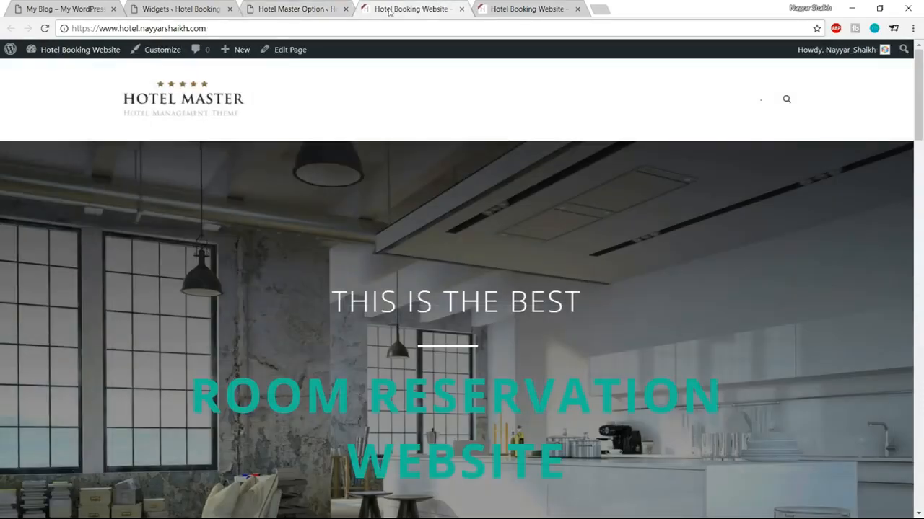
pyautogui.click(45, 29)
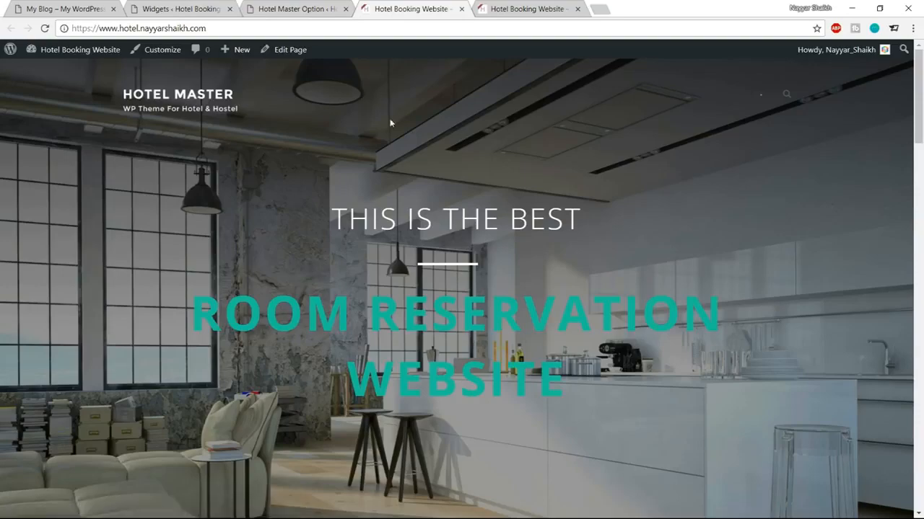
pyautogui.scroll(-3, 683, 257)
pyautogui.scroll(3, 676, 309)
pyautogui.scroll(-5, 627, 210)
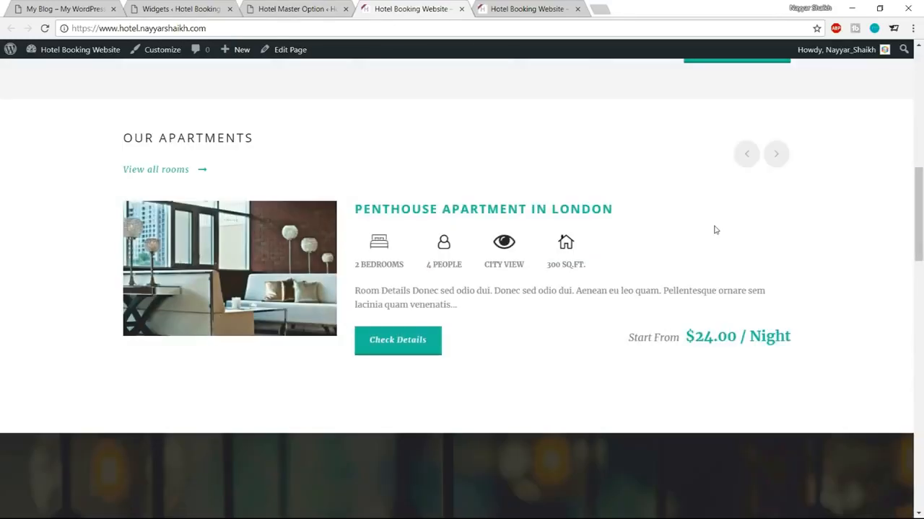
# Step: Open the Penthouse Apartment in London room page, then return to the Hotel Master Header - Logo options
pyautogui.click(610, 209)
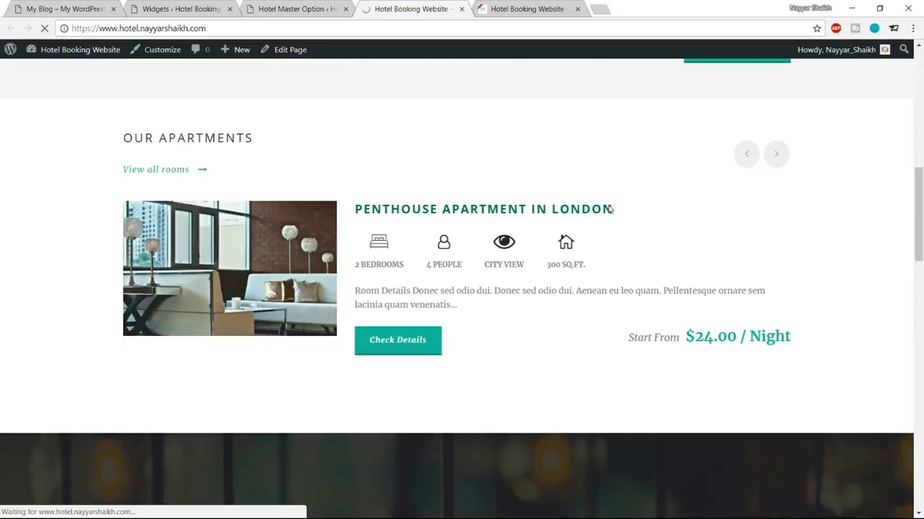
pyautogui.scroll(-3, 733, 188)
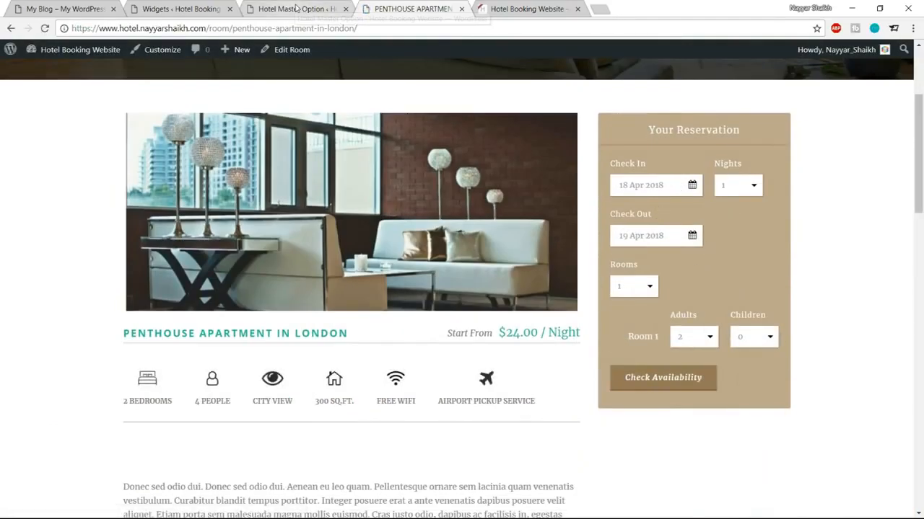
pyautogui.click(339, 15)
pyautogui.scroll(2, 628, 246)
pyautogui.scroll(5, 628, 246)
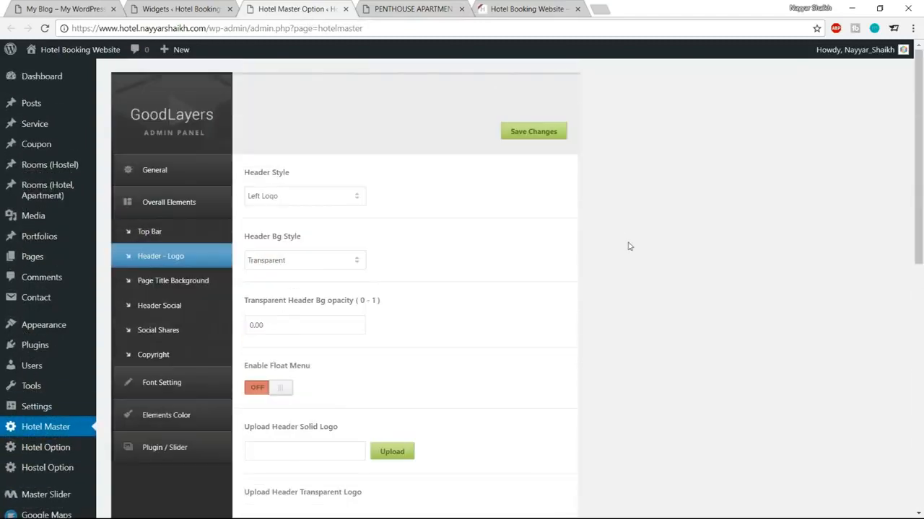
# Step: Set the Reservation Bar background colour to #1abc9c and compare it with the room page
pyautogui.click(183, 416)
pyautogui.scroll(-3, 662, 330)
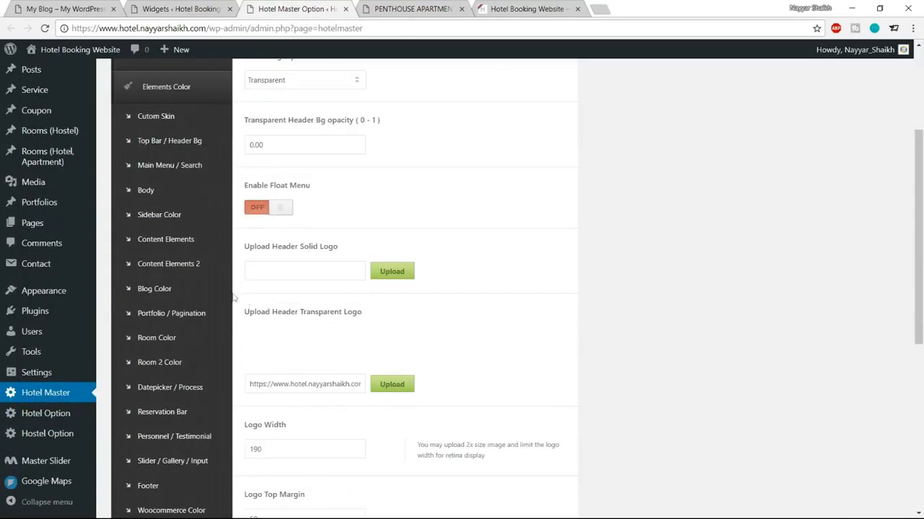
pyautogui.click(164, 412)
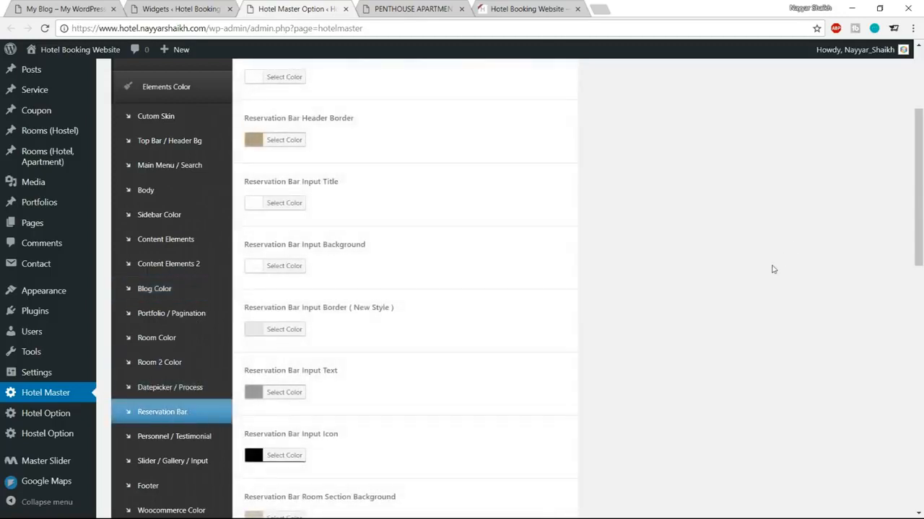
pyautogui.scroll(1, 773, 268)
pyautogui.click(288, 195)
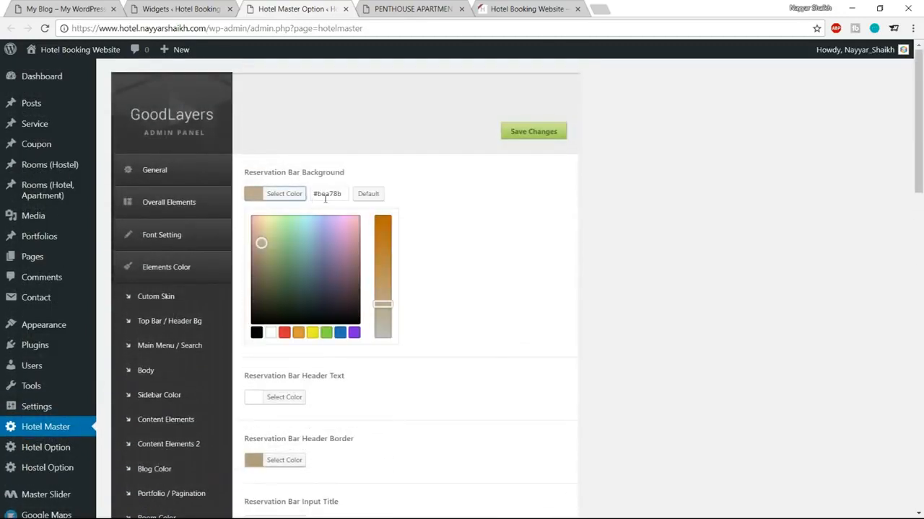
pyautogui.tripleClick(331, 198)
pyautogui.write('#1abc9c')
pyautogui.tripleClick(332, 197)
pyautogui.hotkey('ctrl', 'c')
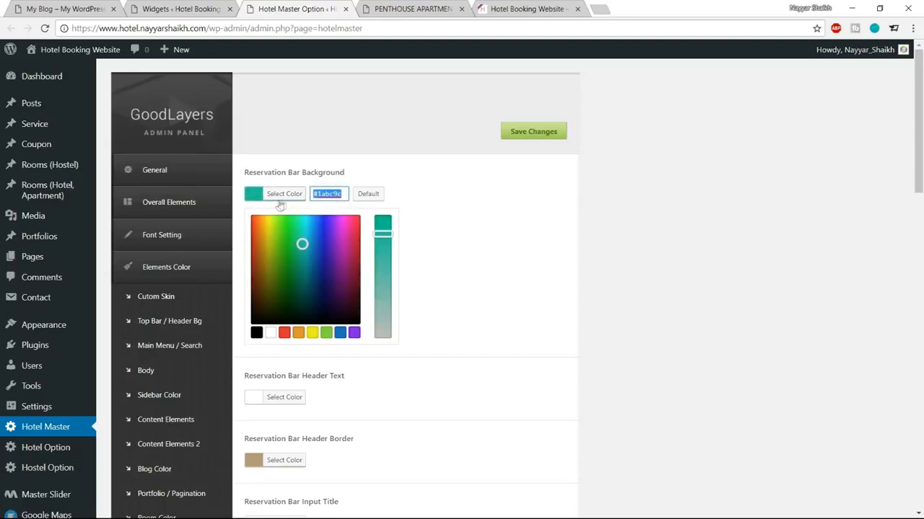
pyautogui.click(352, 194)
pyautogui.scroll(-1, 639, 276)
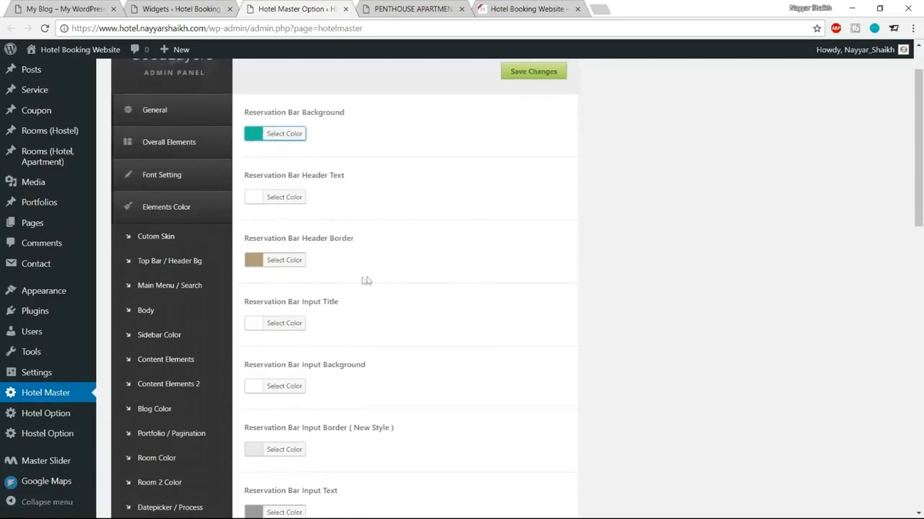
pyautogui.click(393, 9)
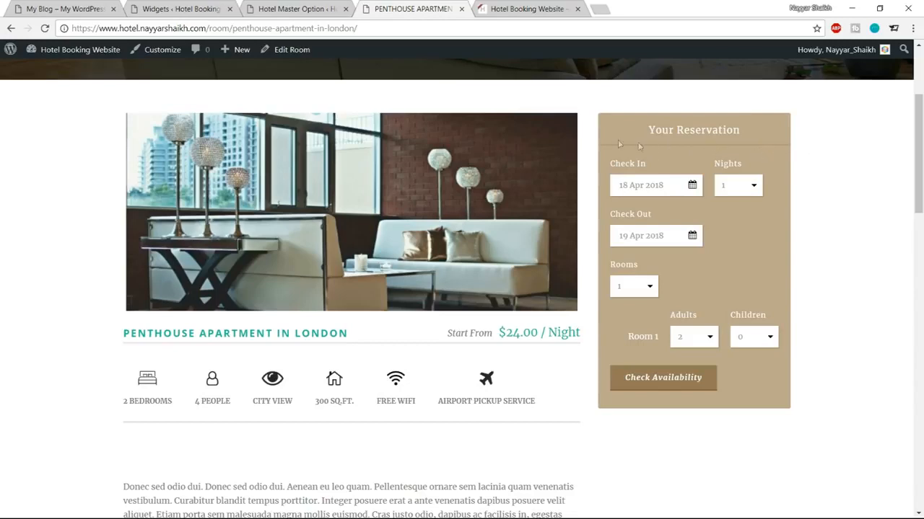
pyautogui.click(287, 9)
# Step: Set the Reservation Bar header border to a darker teal
pyautogui.click(284, 261)
pyautogui.tripleClick(341, 261)
pyautogui.hotkey('ctrl', 'v')
pyautogui.click(303, 311)
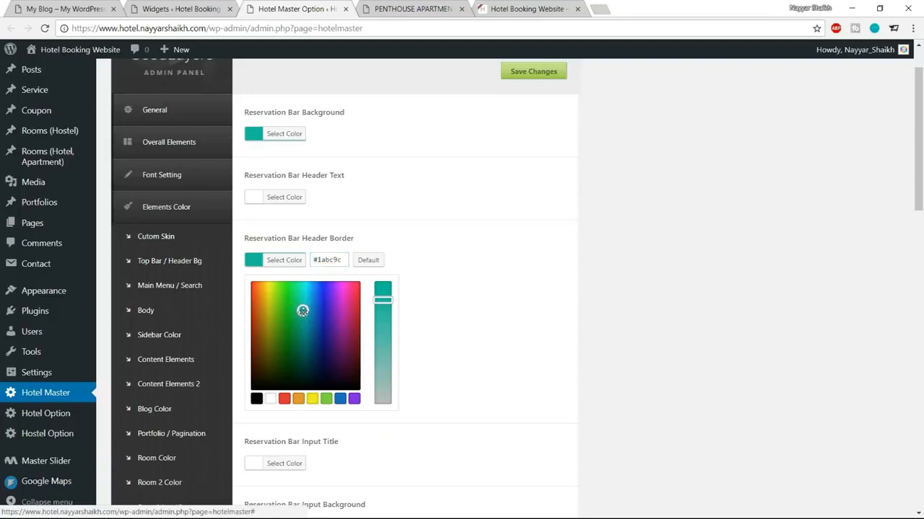
pyautogui.moveTo(302, 312); pyautogui.dragTo(303, 335)
pyautogui.click(283, 262)
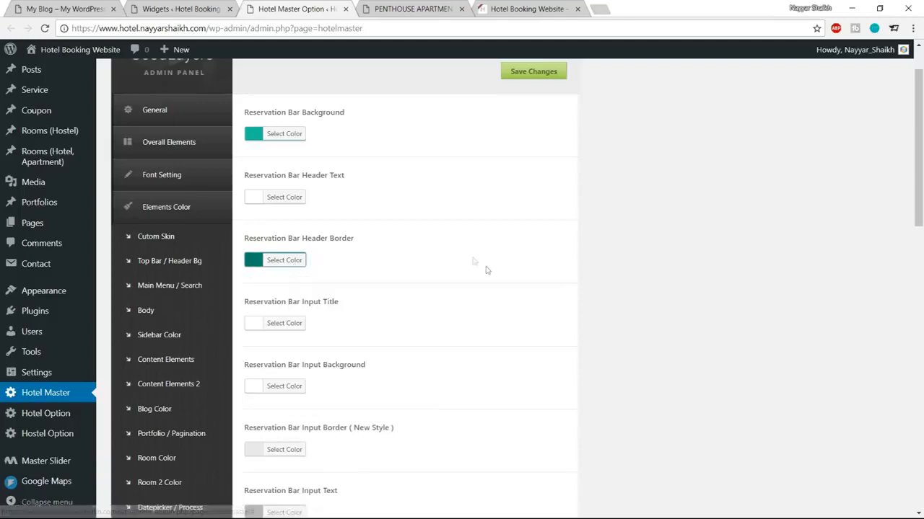
pyautogui.scroll(-4, 473, 261)
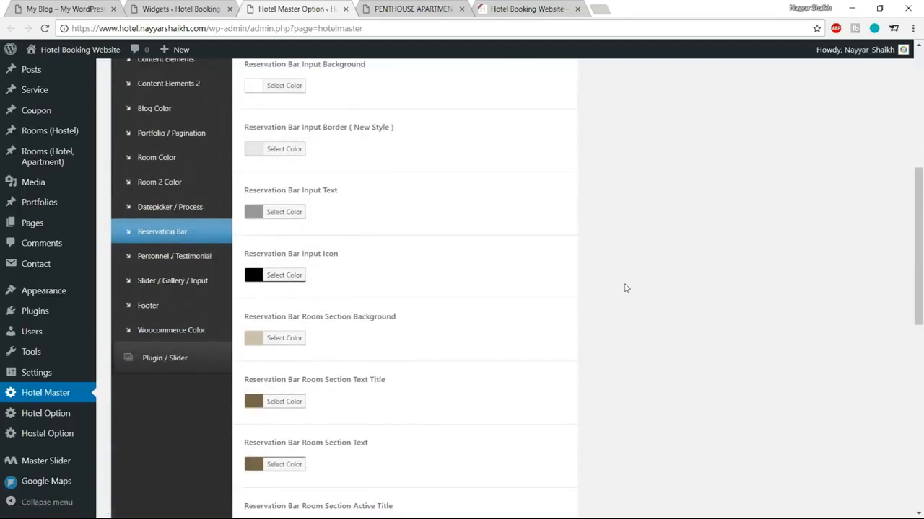
pyautogui.scroll(-5, 628, 288)
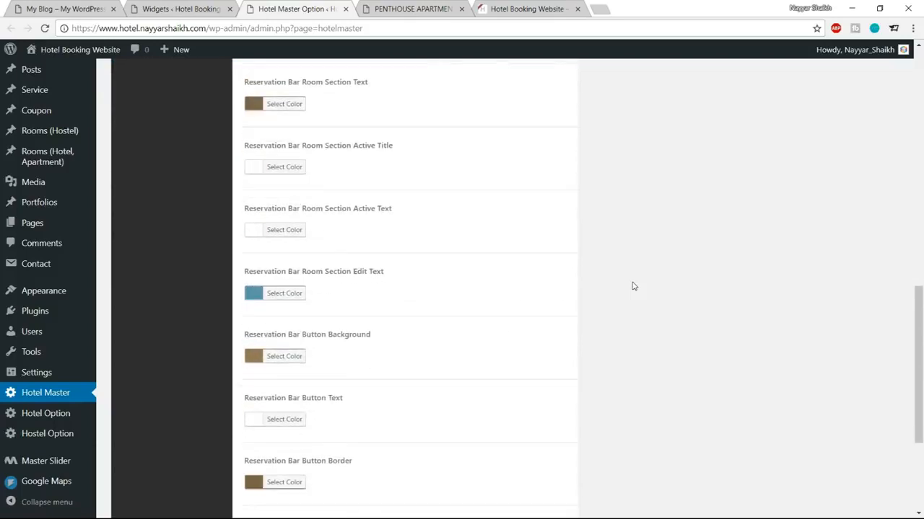
pyautogui.scroll(-2, 632, 287)
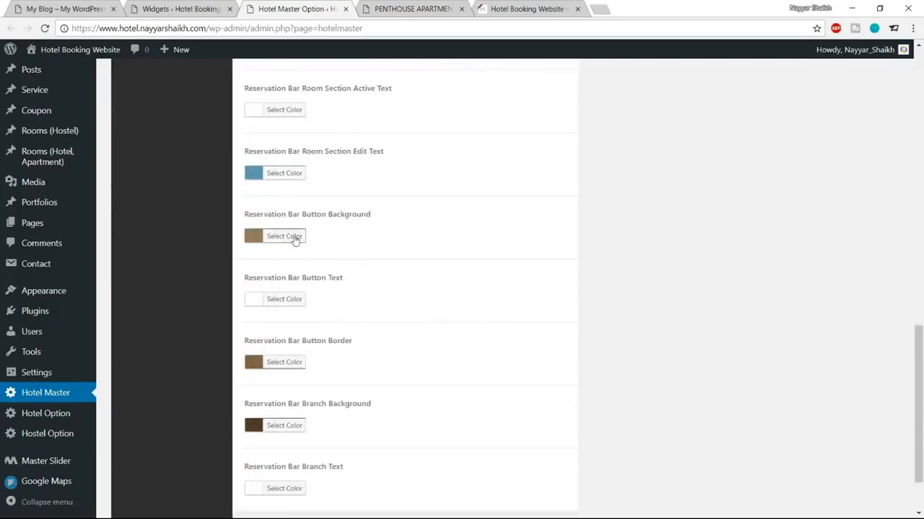
# Step: Set the Reservation Bar button background to a darker teal
pyautogui.click(295, 240)
pyautogui.click(347, 246)
pyautogui.hotkey('ctrl', 'a')
pyautogui.hotkey('ctrl', 'v')
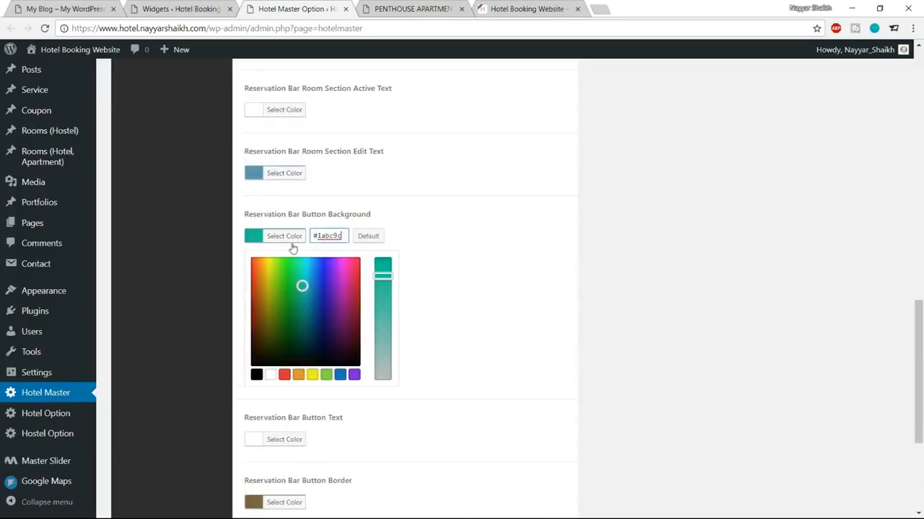
pyautogui.hotkey('ctrl', 'Tab')
pyautogui.hotkey('ctrl', 'shift', 'Tab')
pyautogui.moveTo(302, 287); pyautogui.dragTo(303, 311)
pyautogui.click(286, 239)
pyautogui.scroll(-2, 460, 291)
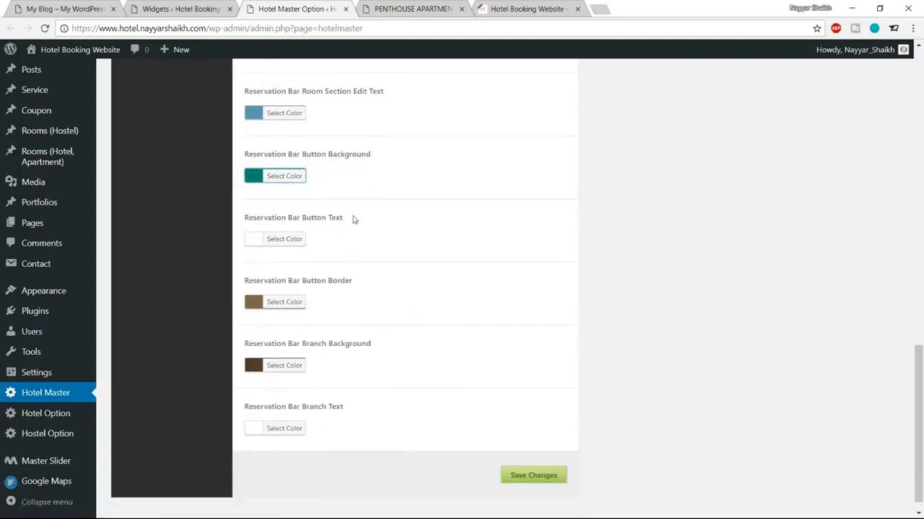
# Step: Set the Reservation Bar button border to a darker teal, #0b7a64
pyautogui.click(285, 302)
pyautogui.click(334, 302)
pyautogui.moveTo(339, 301); pyautogui.dragTo(327, 303)
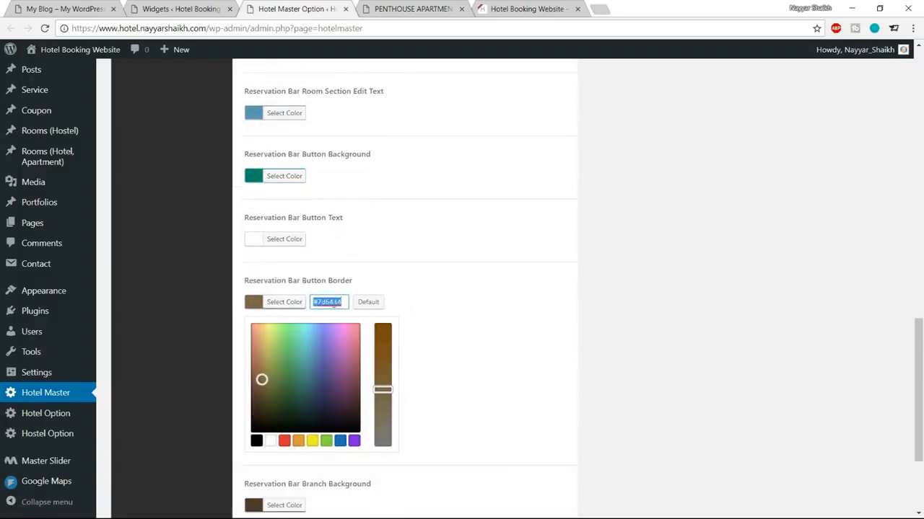
pyautogui.hotkey('ctrl', 'v')
pyautogui.moveTo(303, 353); pyautogui.dragTo(302, 386)
pyautogui.click(287, 308)
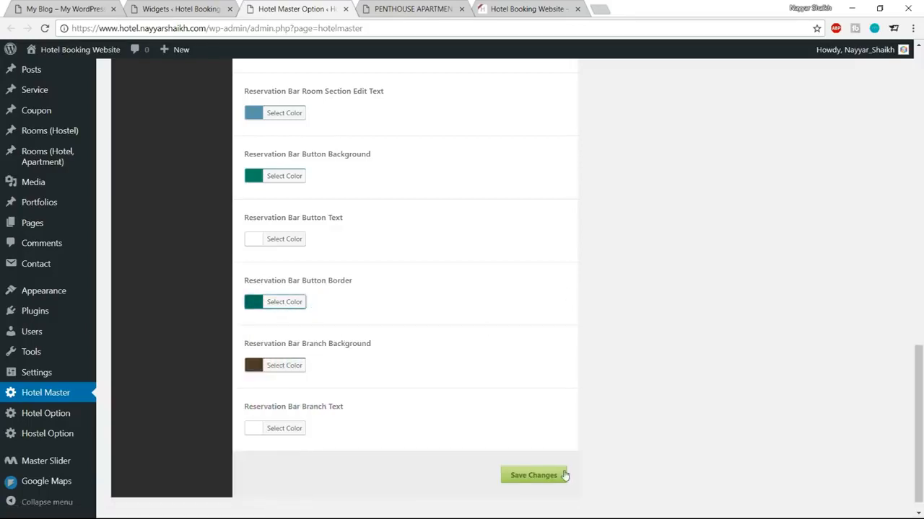
# Step: Save the colour changes and reload the Penthouse room page to see the teal reservation box
pyautogui.click(529, 479)
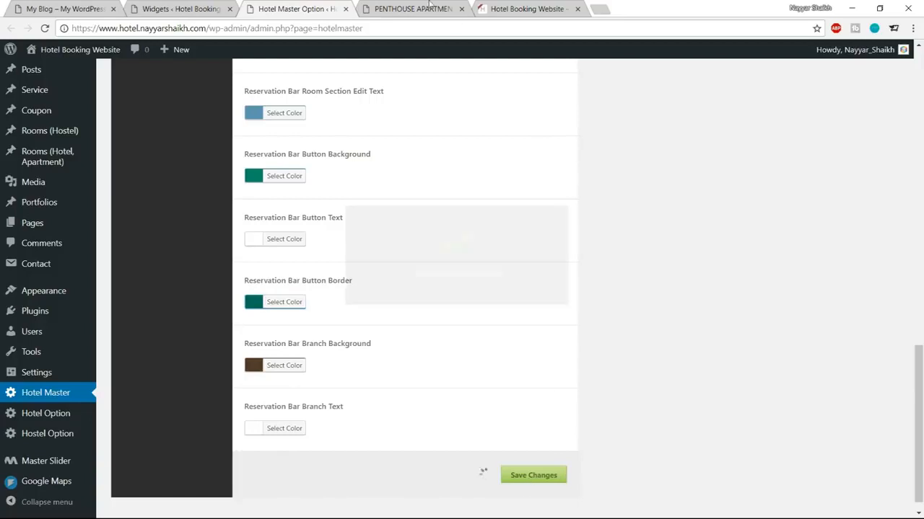
pyautogui.click(424, 8)
pyautogui.click(45, 28)
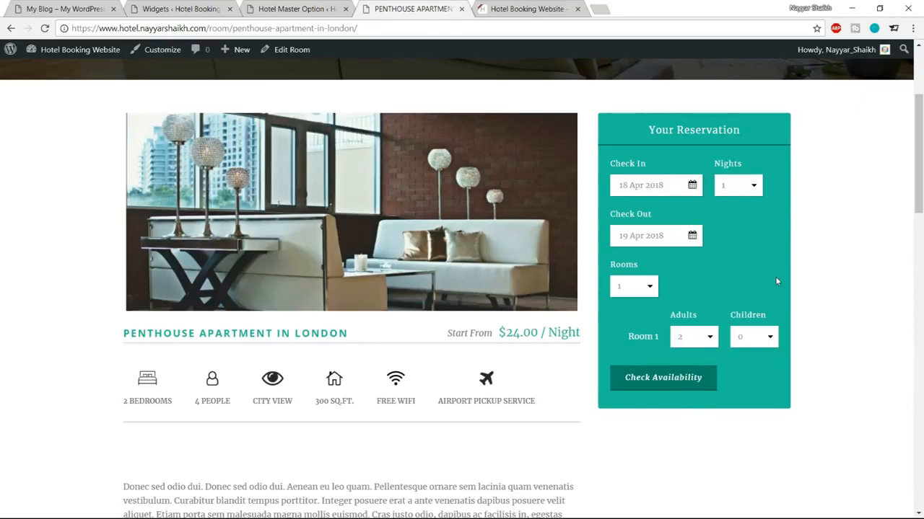
# Step: Open the demo hotel site's Booking page for comparison
pyautogui.scroll(-8, 731, 373)
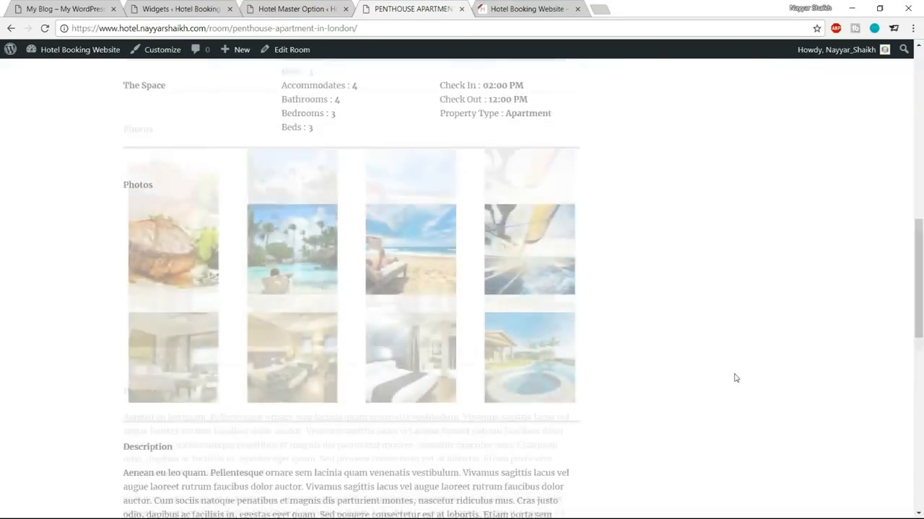
pyautogui.scroll(8, 749, 432)
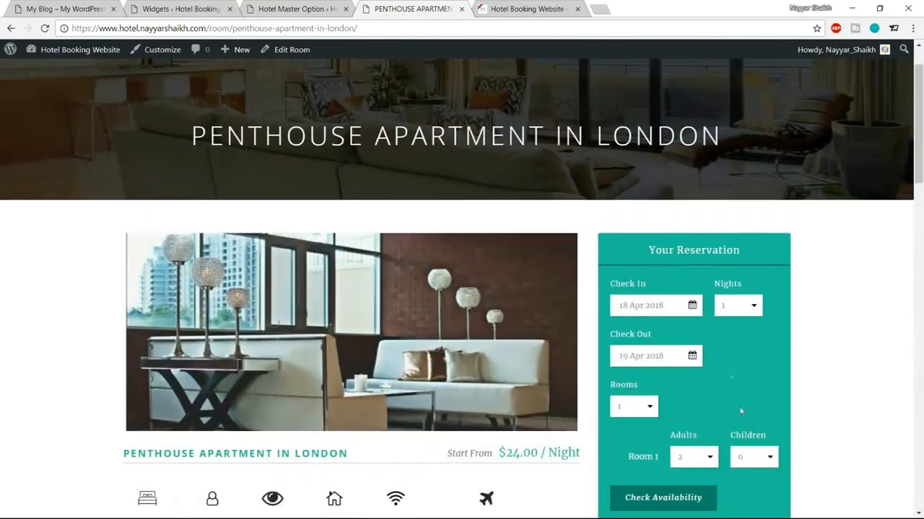
pyautogui.scroll(1, 833, 284)
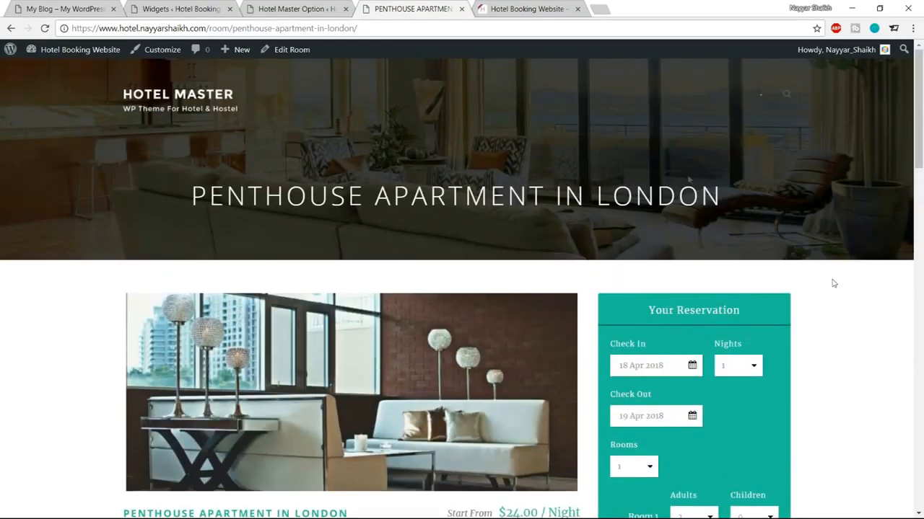
pyautogui.click(72, 9)
pyautogui.click(572, 100)
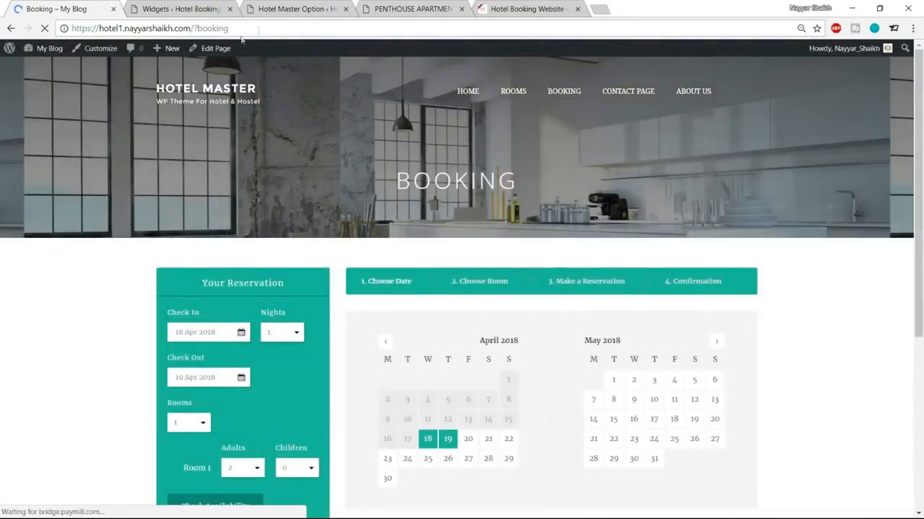
pyautogui.scroll(-3, 718, 322)
pyautogui.scroll(3, 402, 299)
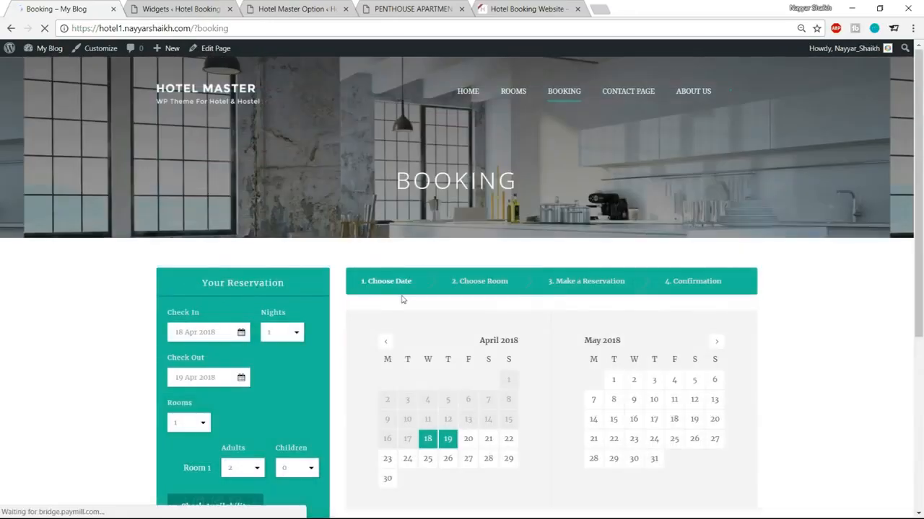
# Step: Replace the room path with ?booking to load this site's Booking page
pyautogui.click(419, 9)
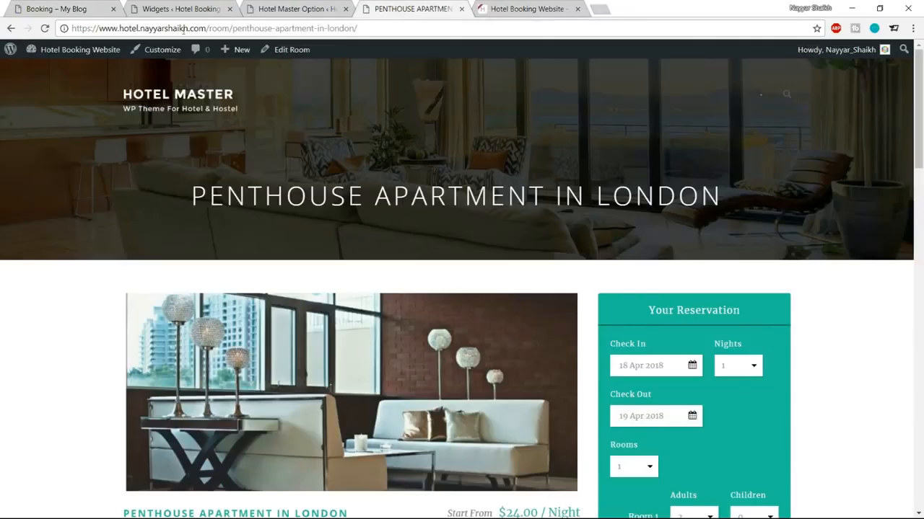
pyautogui.moveTo(209, 27); pyautogui.dragTo(358, 27)
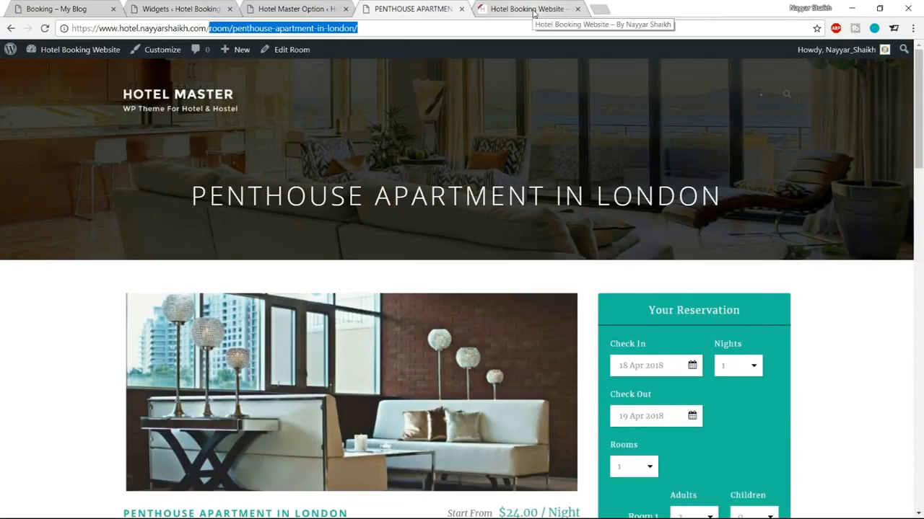
pyautogui.write('?')
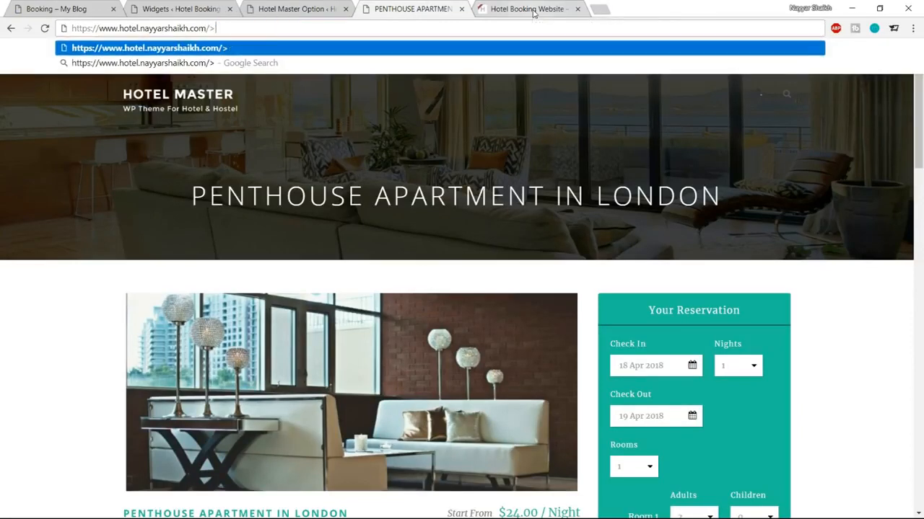
pyautogui.press('BackSpace')
pyautogui.write('?booking')
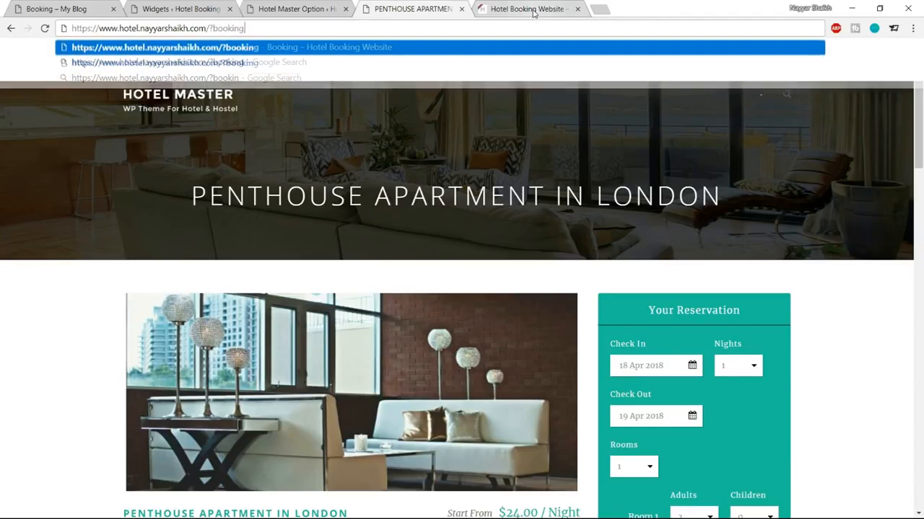
pyautogui.press('Return')
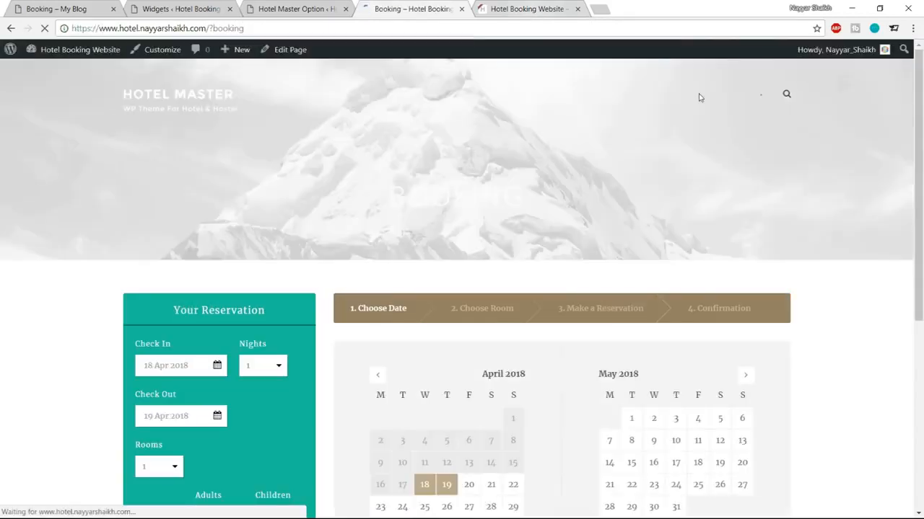
pyautogui.scroll(-2, 749, 173)
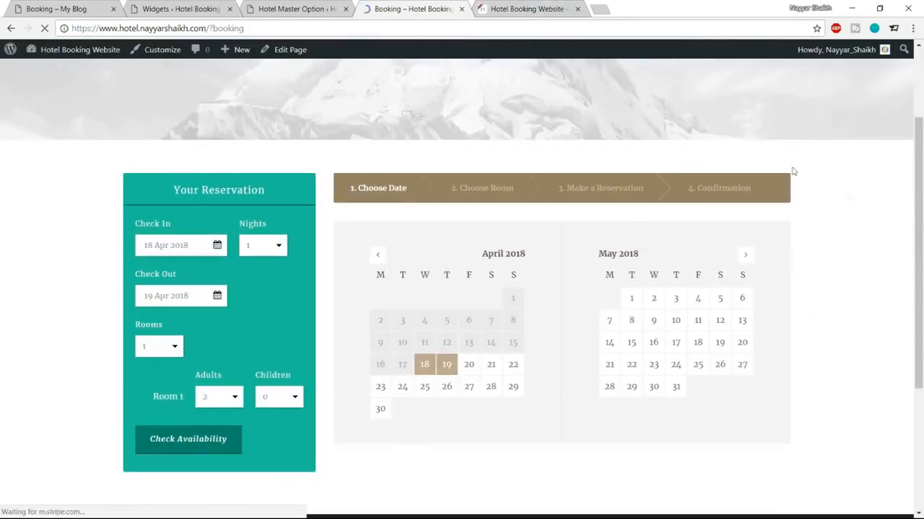
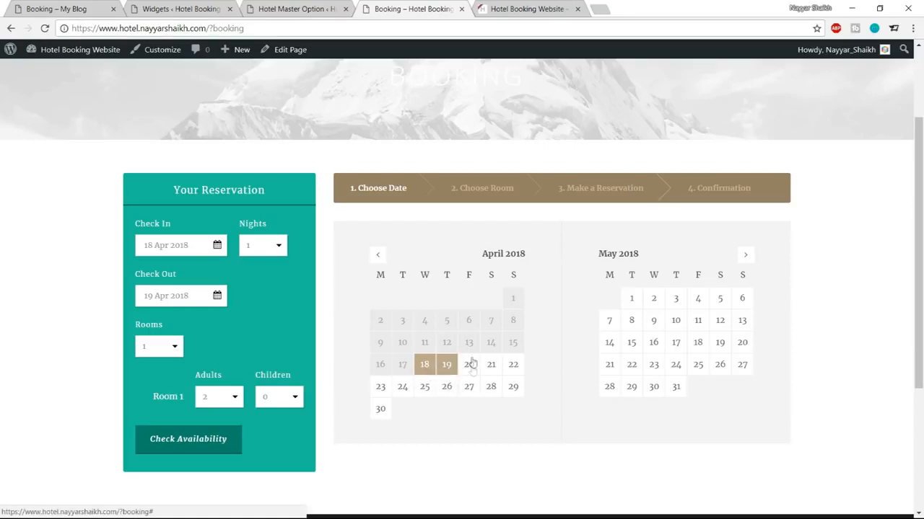
# Step: Set Datepicker Highlight Date Background to #1abc9c in Hotel Master's Datepicker / Process colours
pyautogui.click(312, 7)
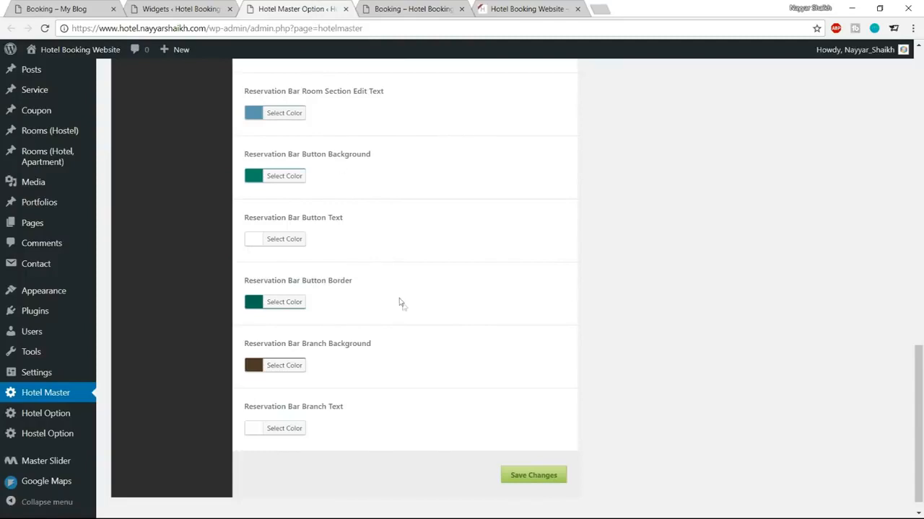
pyautogui.scroll(10, 401, 302)
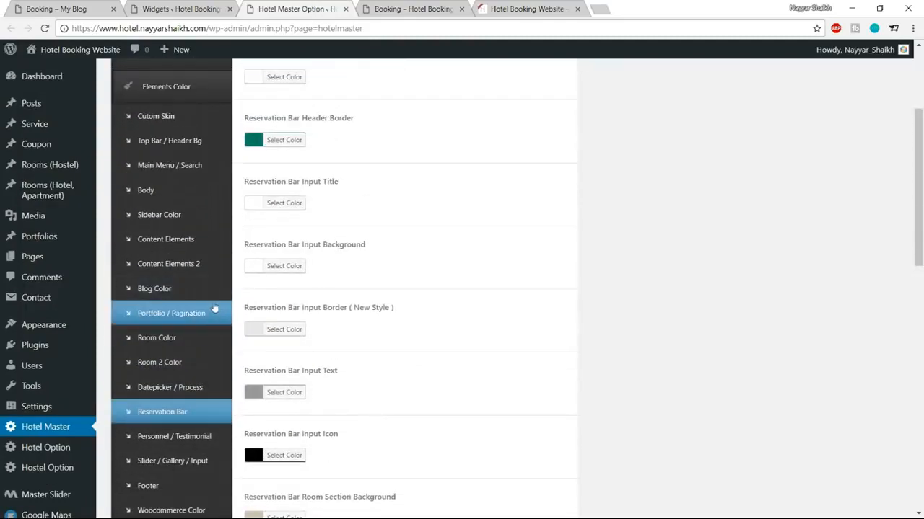
pyautogui.click(194, 388)
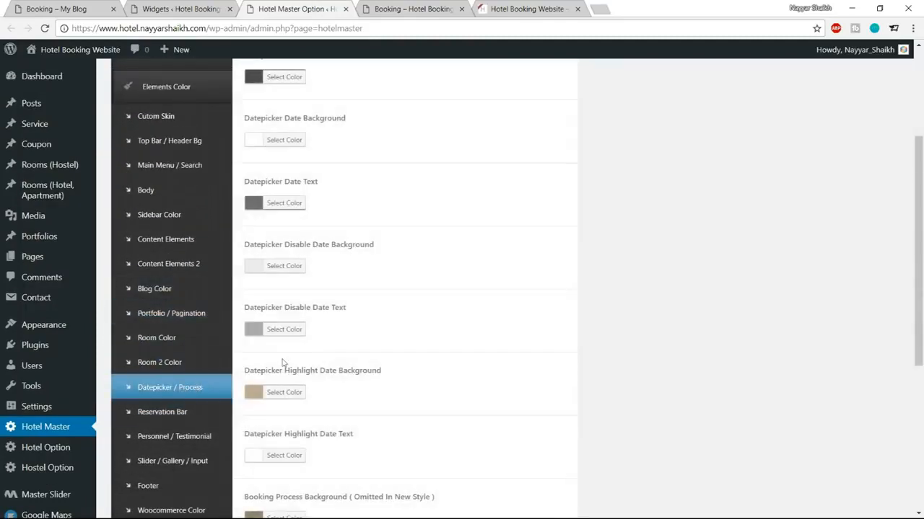
pyautogui.scroll(-2, 612, 353)
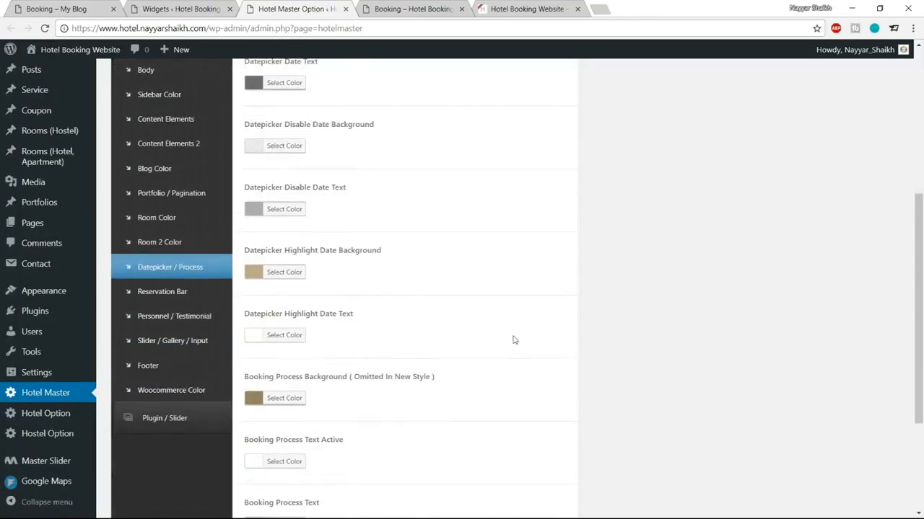
pyautogui.click(292, 282)
pyautogui.doubleClick(339, 272)
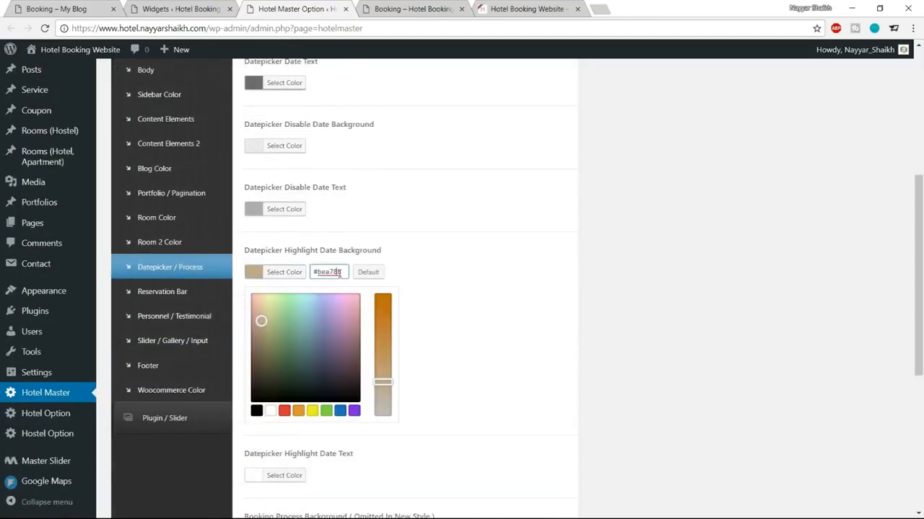
pyautogui.write('#1abc9c')
pyautogui.click(298, 279)
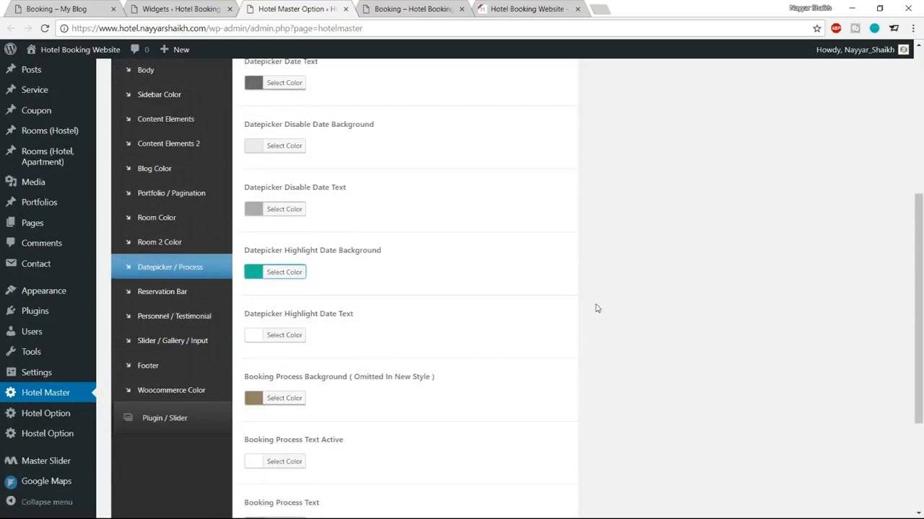
# Step: Save the changes and reload the Booking page to see the teal-highlighted dates
pyautogui.scroll(-3, 596, 308)
pyautogui.click(552, 462)
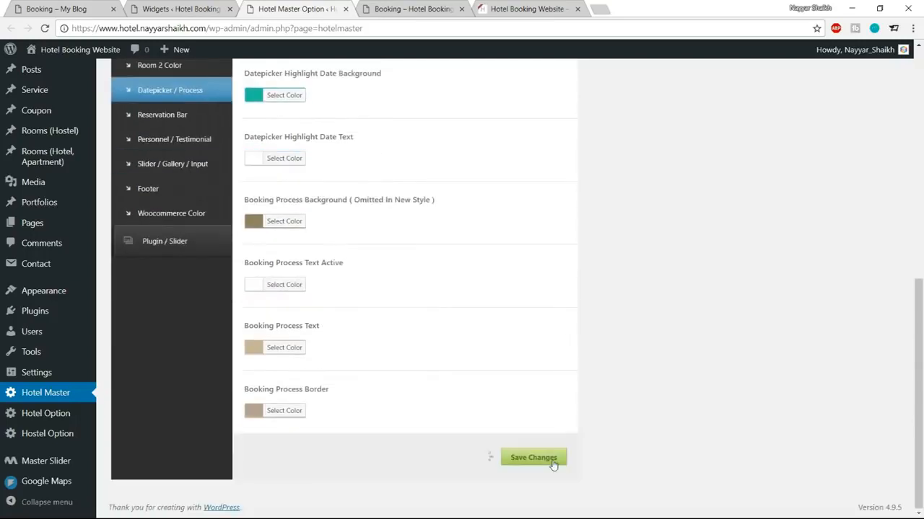
pyautogui.click(368, 10)
pyautogui.click(43, 28)
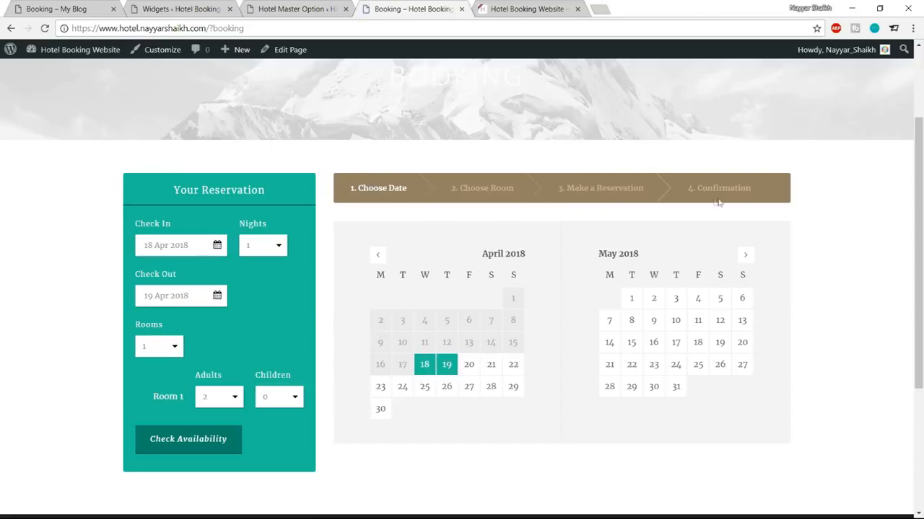
# Step: Find the Booking Process Background option in the Datepicker / Process colours
pyautogui.click(296, 8)
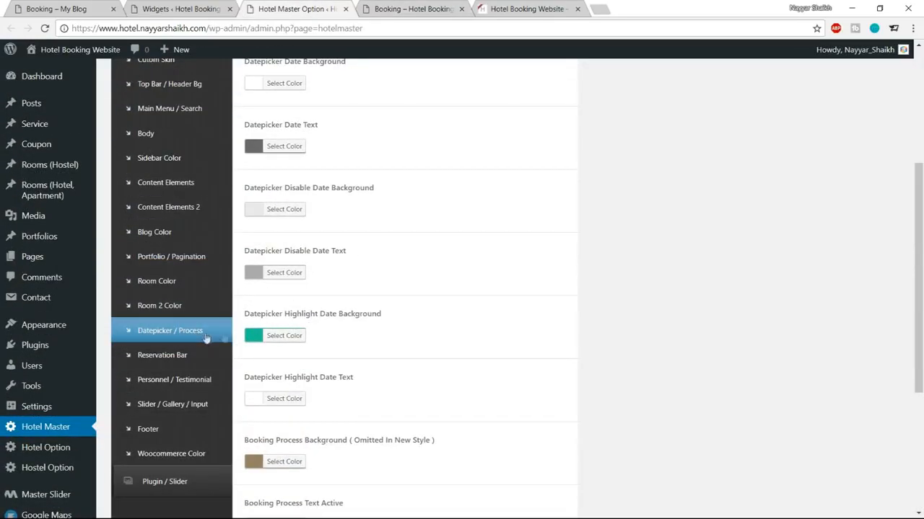
pyautogui.scroll(4, 399, 335)
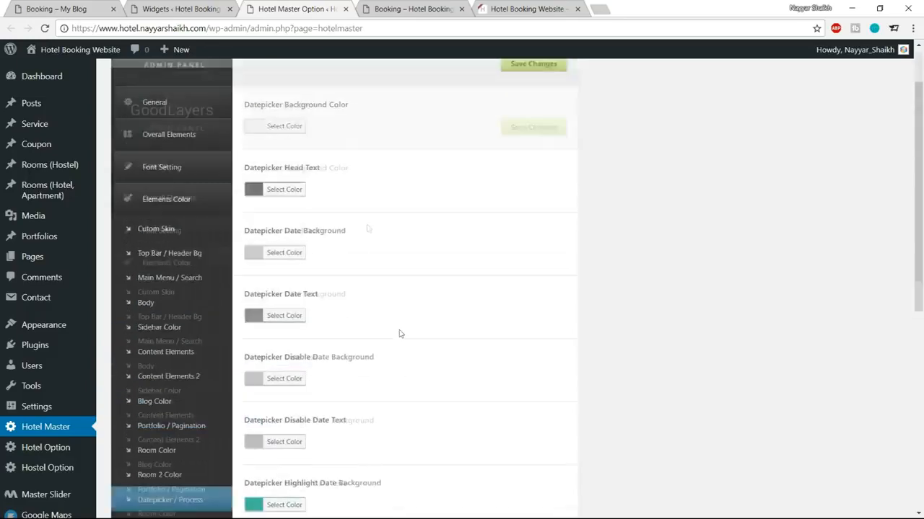
pyautogui.scroll(-2, 371, 330)
pyautogui.scroll(3, 429, 319)
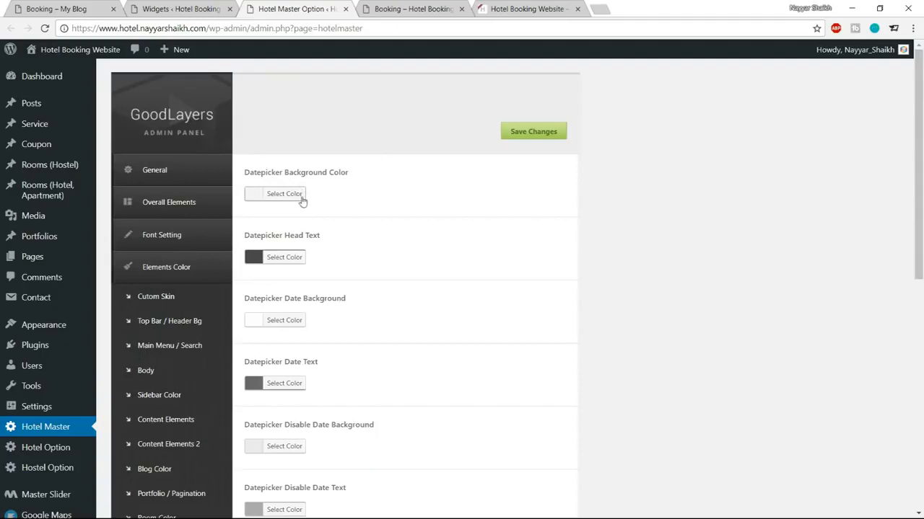
pyautogui.scroll(-1, 537, 239)
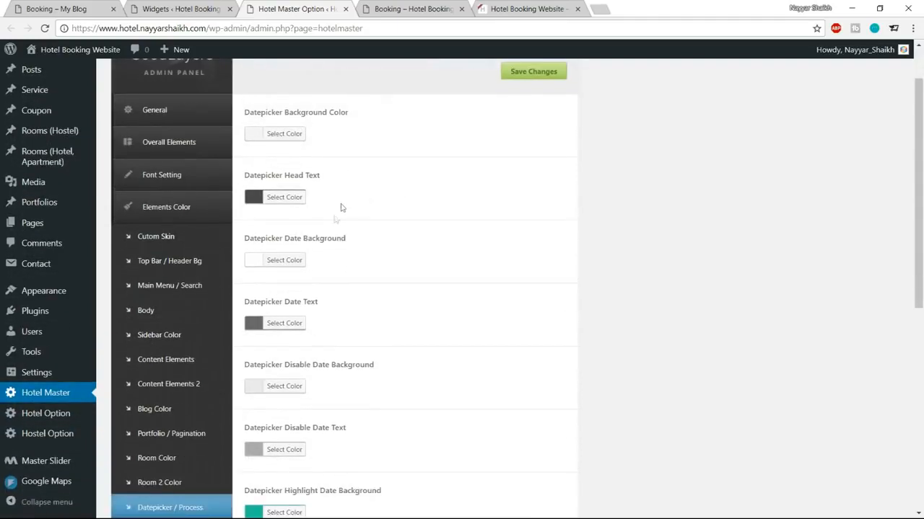
pyautogui.scroll(-2, 443, 279)
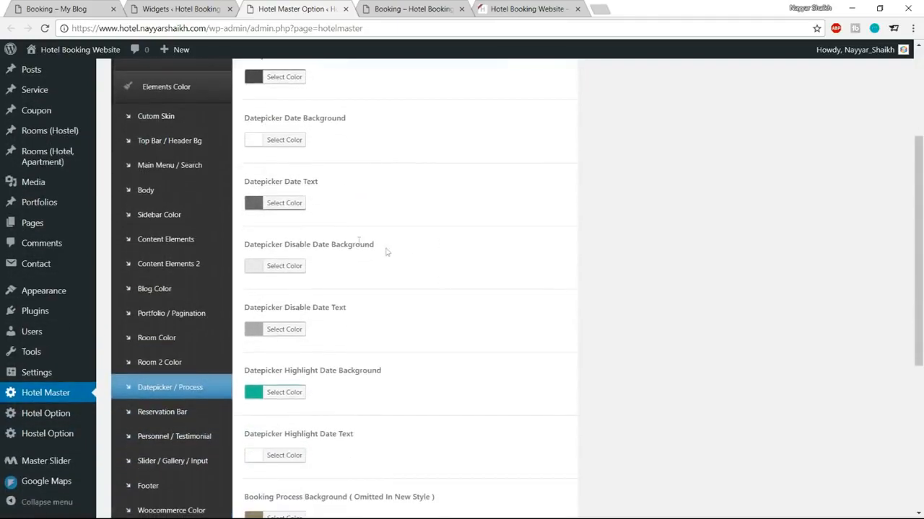
pyautogui.scroll(-3, 571, 250)
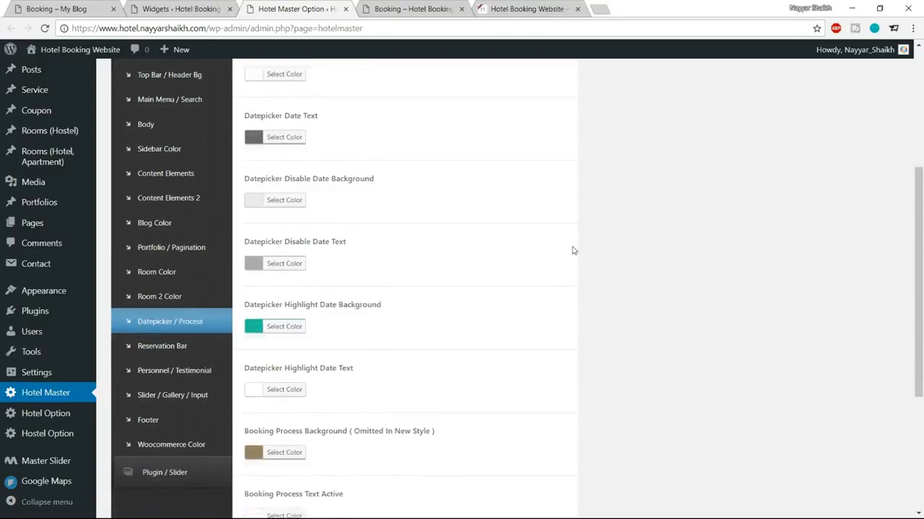
pyautogui.scroll(-1, 570, 251)
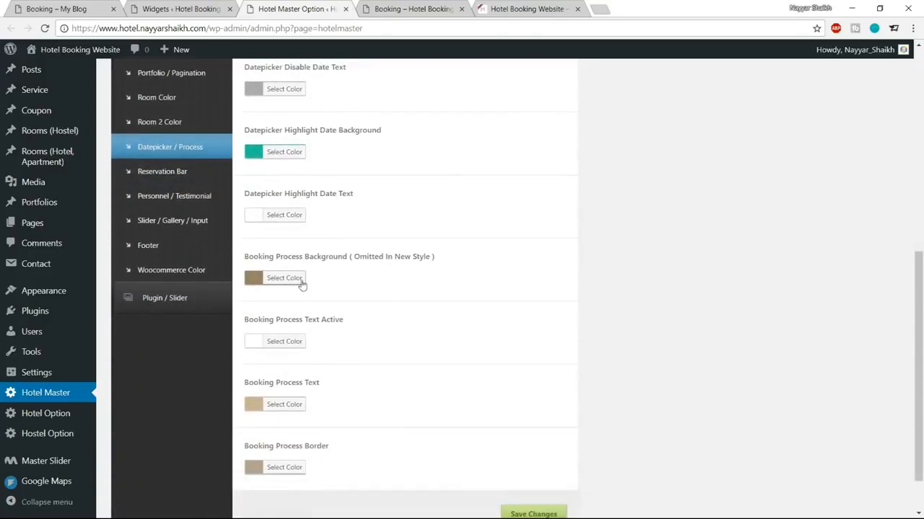
pyautogui.moveTo(242, 257); pyautogui.dragTo(438, 262)
pyautogui.click(411, 271)
# Step: Check the demo booking page, then change Booking Process Background from #967f63 to teal
pyautogui.click(72, 8)
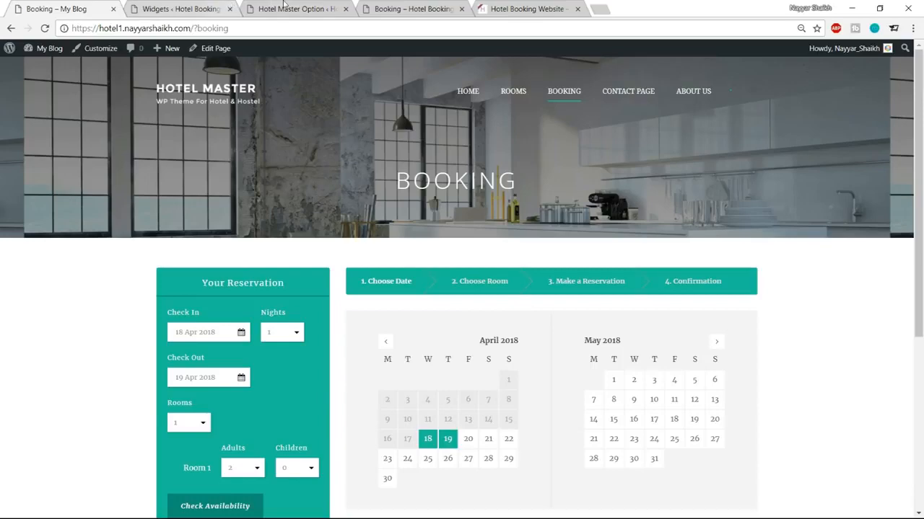
pyautogui.click(286, 7)
pyautogui.click(289, 278)
pyautogui.moveTo(341, 279); pyautogui.dragTo(313, 280)
pyautogui.hotkey('ctrl', 'v')
pyautogui.click(299, 280)
pyautogui.scroll(-1, 608, 288)
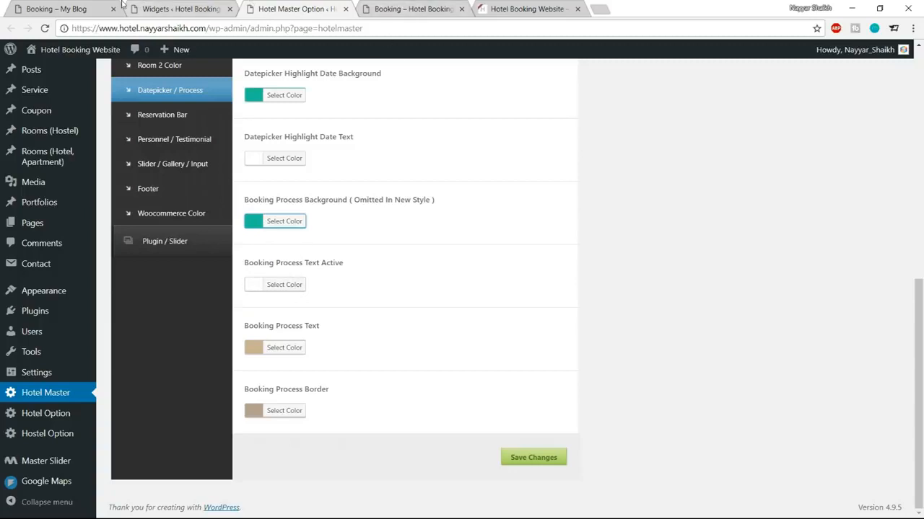
pyautogui.click(56, 9)
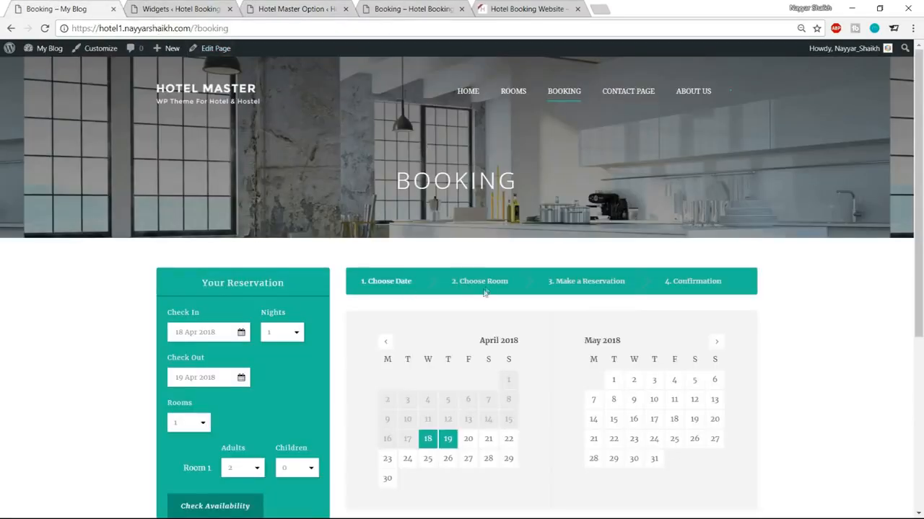
pyautogui.scroll(-1, 489, 282)
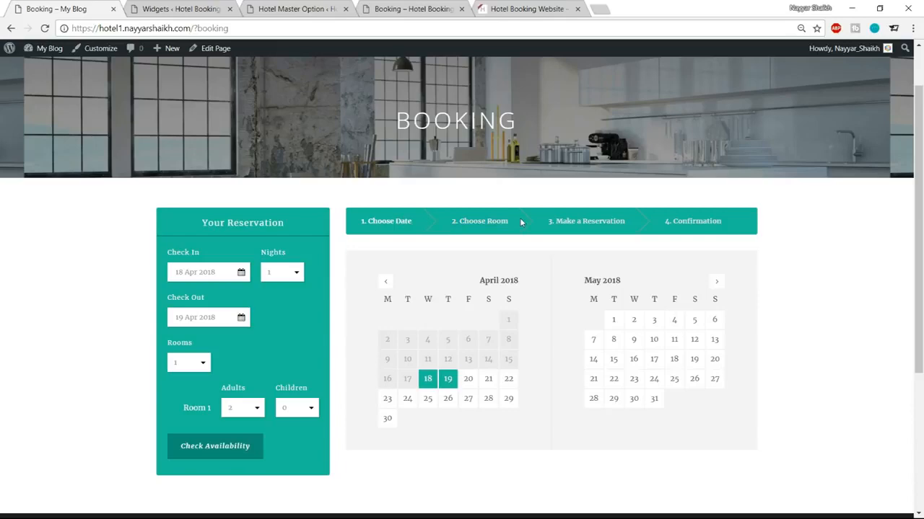
# Step: Set Booking Process Text to #f5f5f5 and Booking Process Border to white
pyautogui.click(210, 8)
pyautogui.click(296, 9)
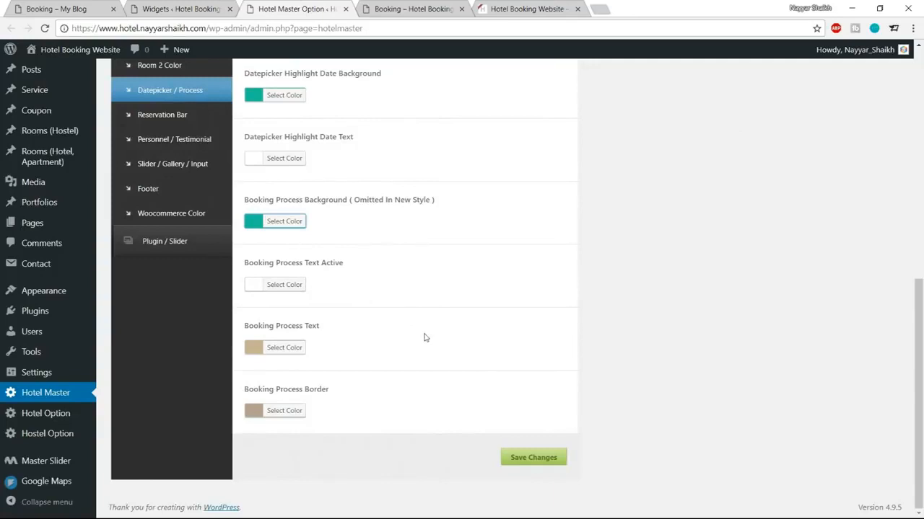
pyautogui.click(291, 352)
pyautogui.moveTo(346, 351); pyautogui.dragTo(318, 348)
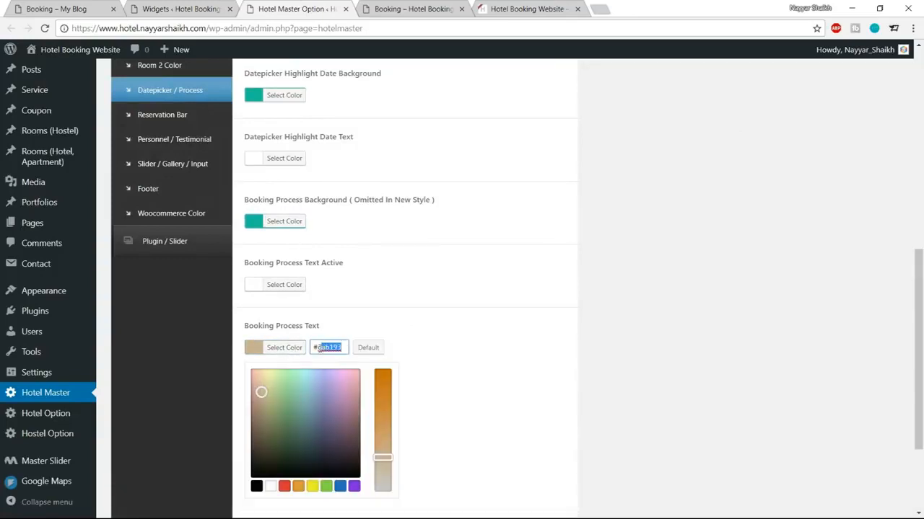
pyautogui.write('f5f5f5')
pyautogui.click(290, 349)
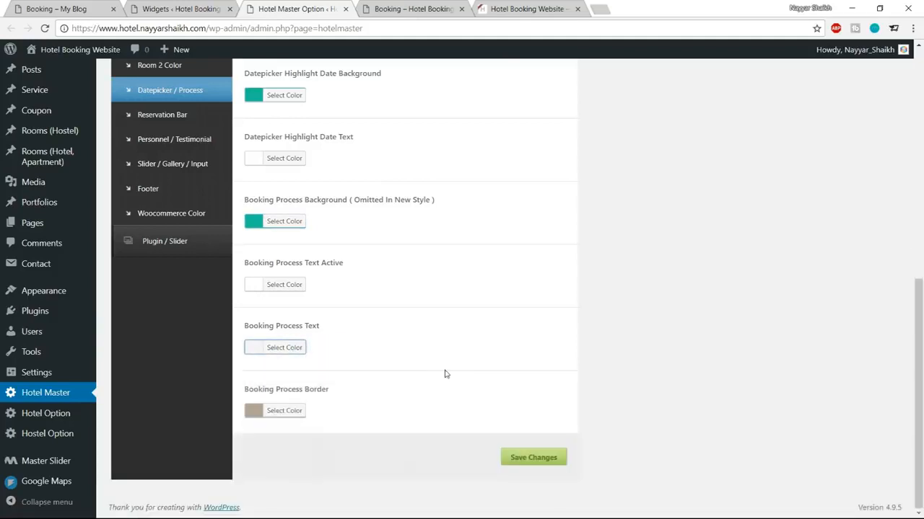
pyautogui.click(296, 415)
pyautogui.scroll(-1, 331, 383)
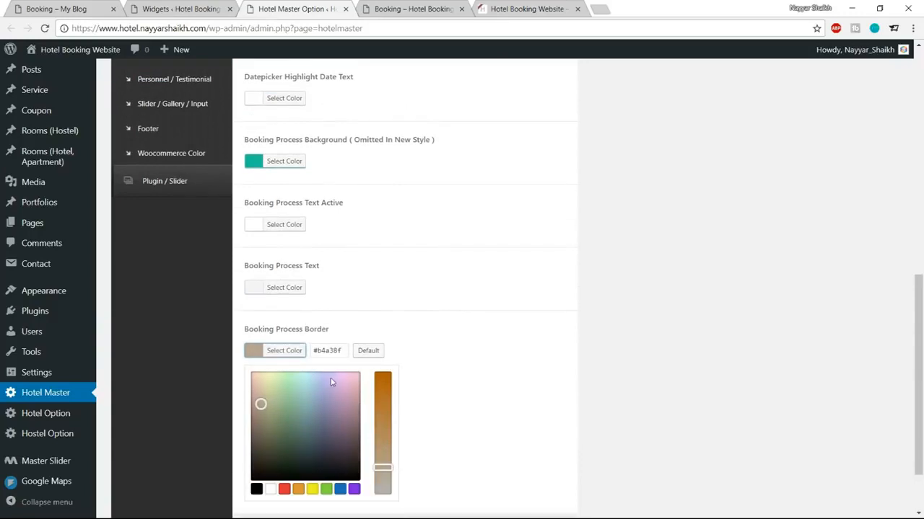
pyautogui.click(270, 489)
pyautogui.click(288, 351)
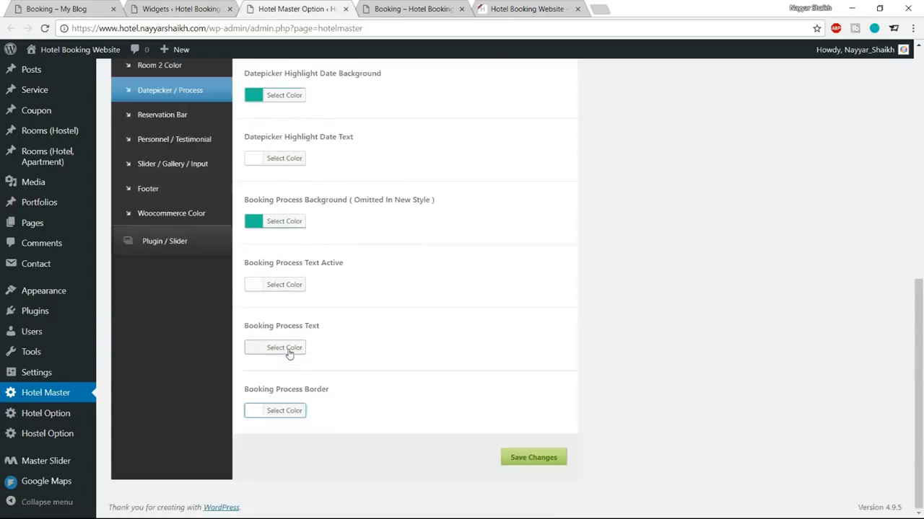
# Step: Save, reload the Booking page and check availability for the chosen dates
pyautogui.click(534, 458)
pyautogui.click(368, 11)
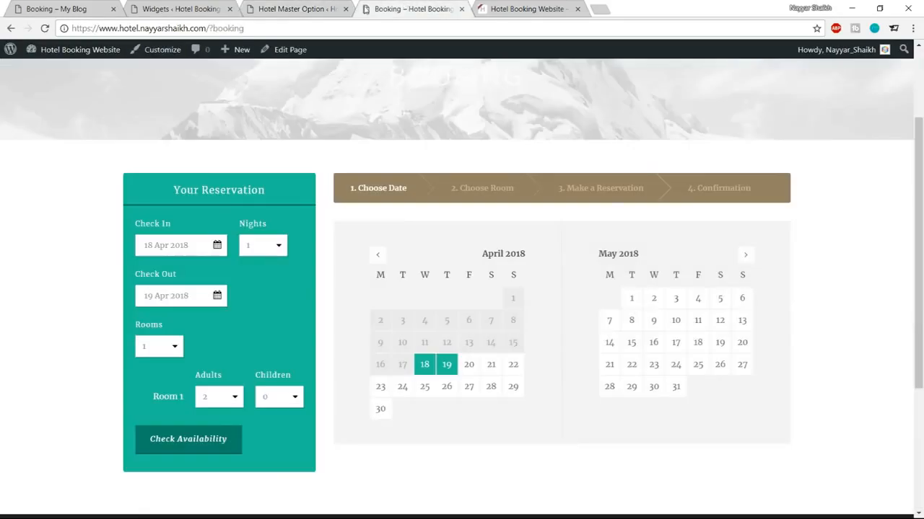
pyautogui.click(48, 28)
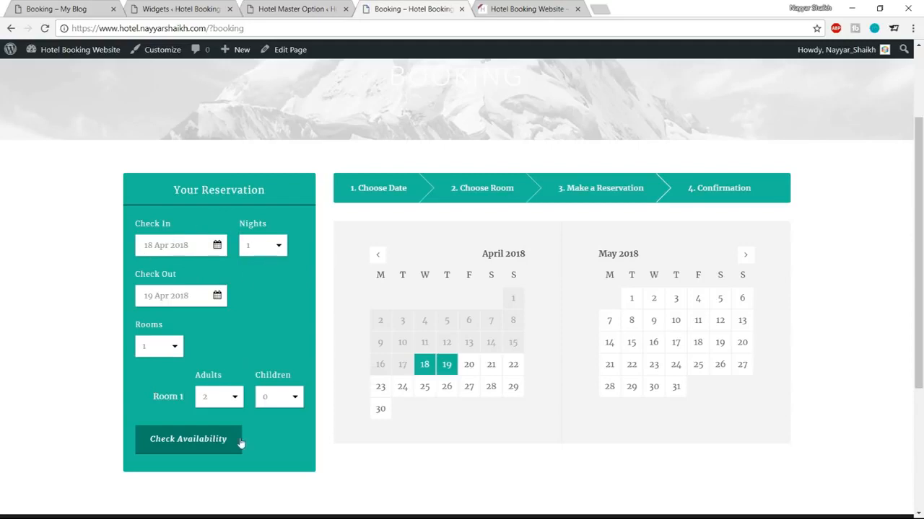
pyautogui.click(202, 441)
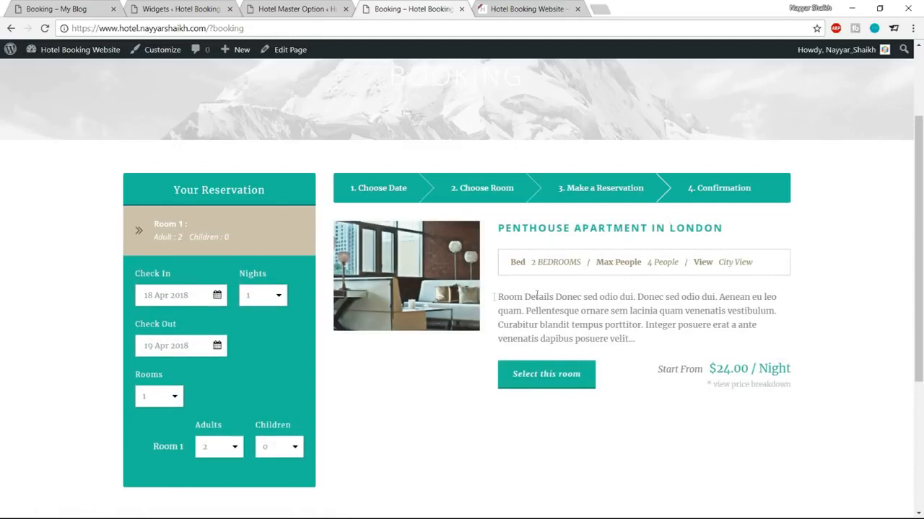
pyautogui.moveTo(125, 219); pyautogui.dragTo(195, 225)
# Step: Bring up the room colour settings in the Hotel Master options
pyautogui.click(196, 225)
pyautogui.click(299, 10)
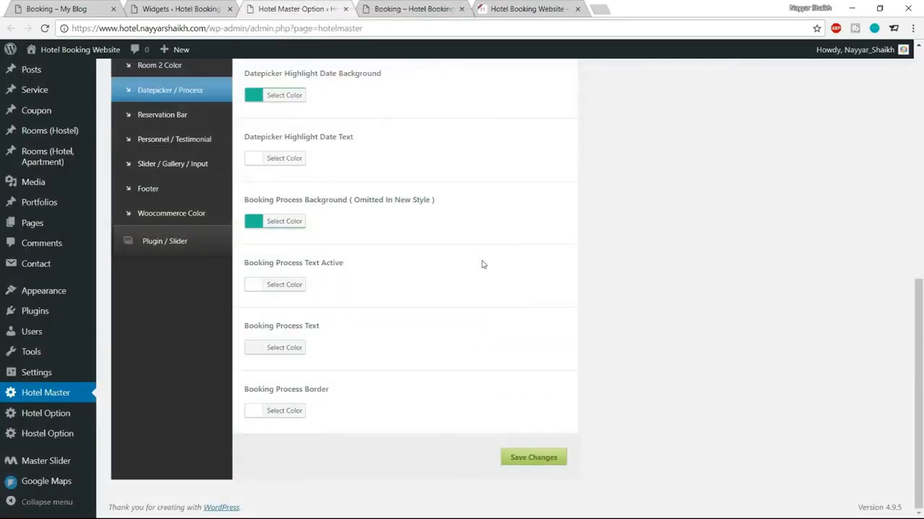
pyautogui.scroll(7, 567, 324)
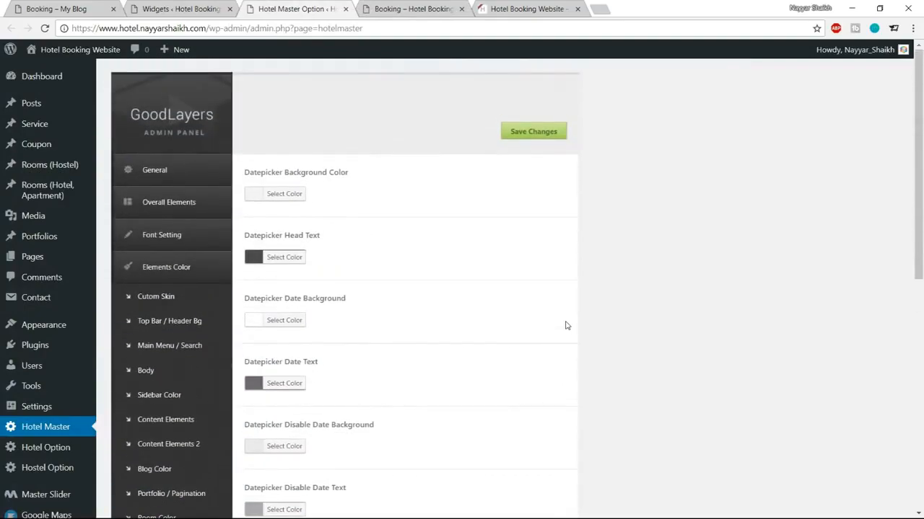
pyautogui.scroll(-6, 567, 325)
pyautogui.scroll(1, 567, 325)
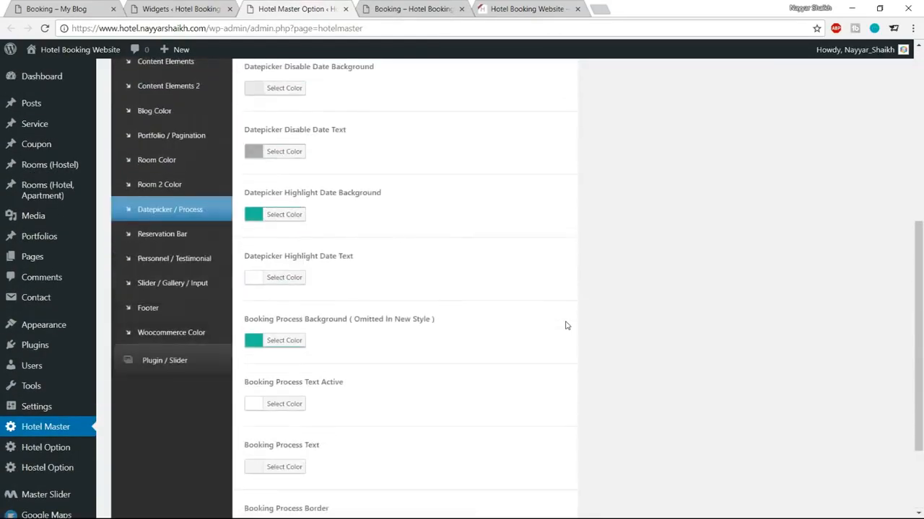
pyautogui.click(177, 163)
pyautogui.scroll(2, 556, 234)
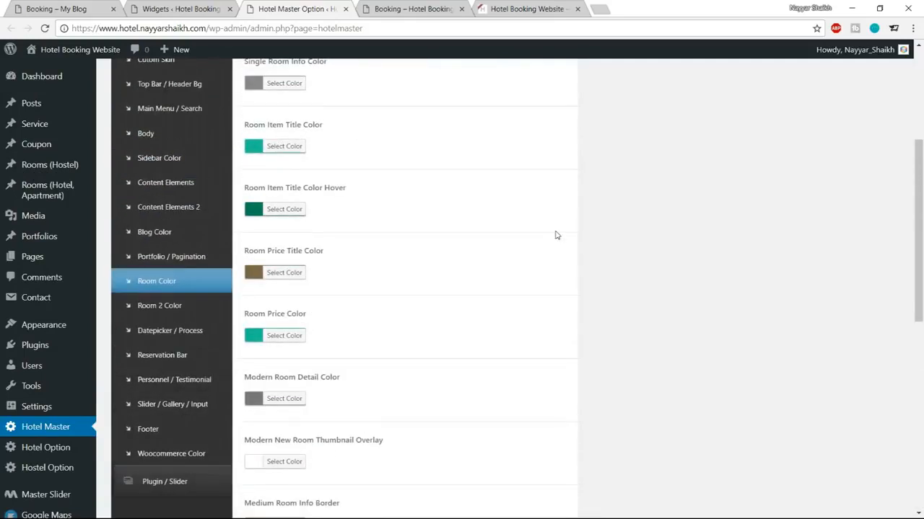
pyautogui.scroll(-4, 556, 235)
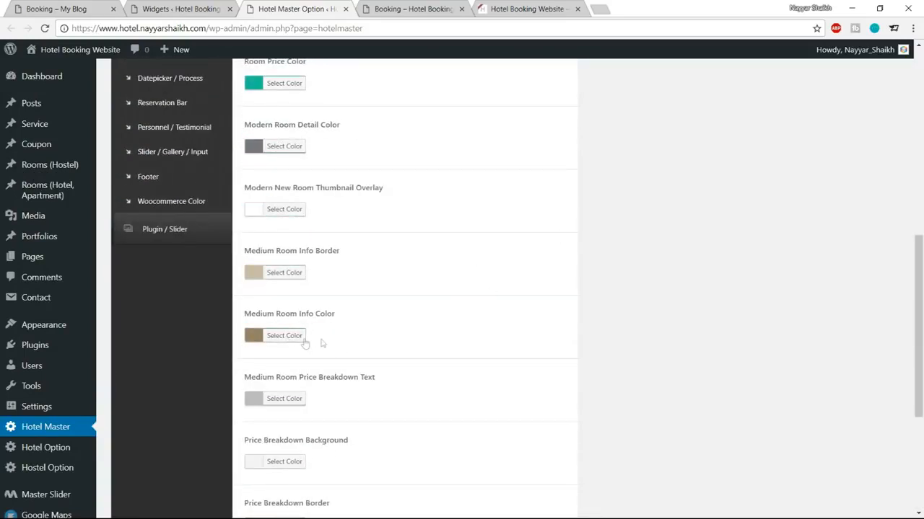
# Step: Change Medium Room Info Color from #967f63 to teal #1abc9c
pyautogui.click(284, 339)
pyautogui.moveTo(347, 337); pyautogui.dragTo(311, 339)
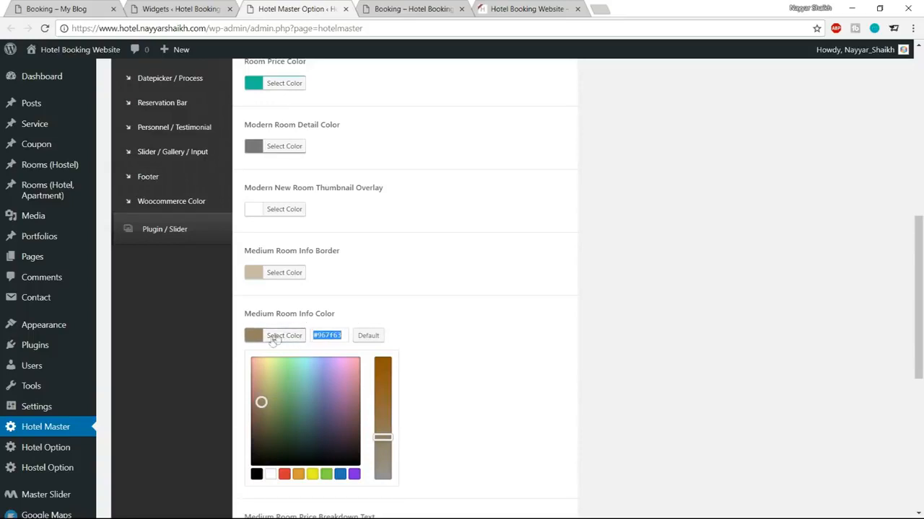
pyautogui.click(278, 336)
pyautogui.scroll(3, 653, 316)
pyautogui.scroll(-4, 654, 315)
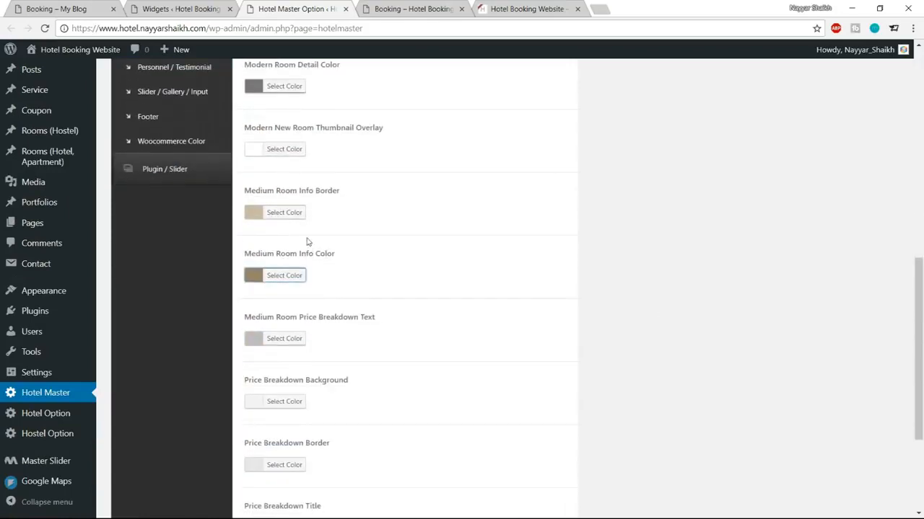
pyautogui.click(296, 278)
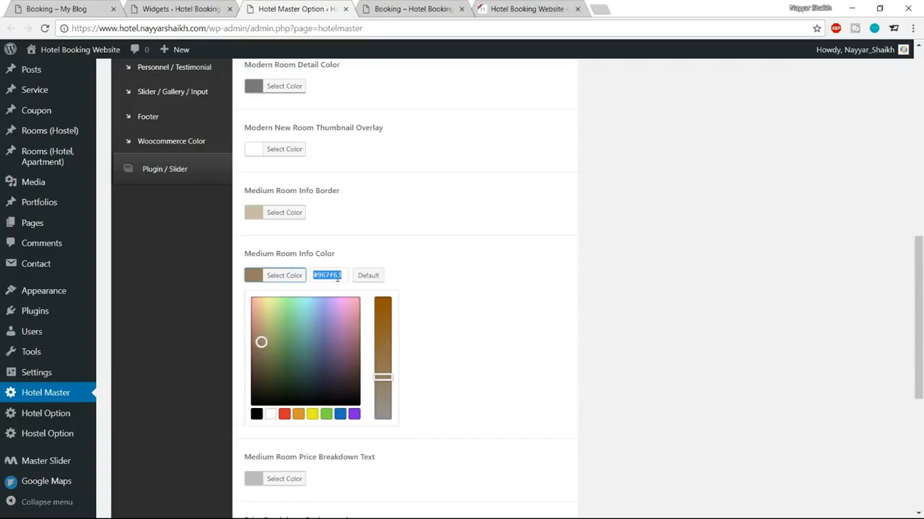
pyautogui.hotkey('ctrl', 'a')
pyautogui.doubleClick(332, 276)
pyautogui.write('44')
pyautogui.write('1')
pyautogui.press('BackSpace')
pyautogui.press('BackSpace')
pyautogui.write('1abc9')
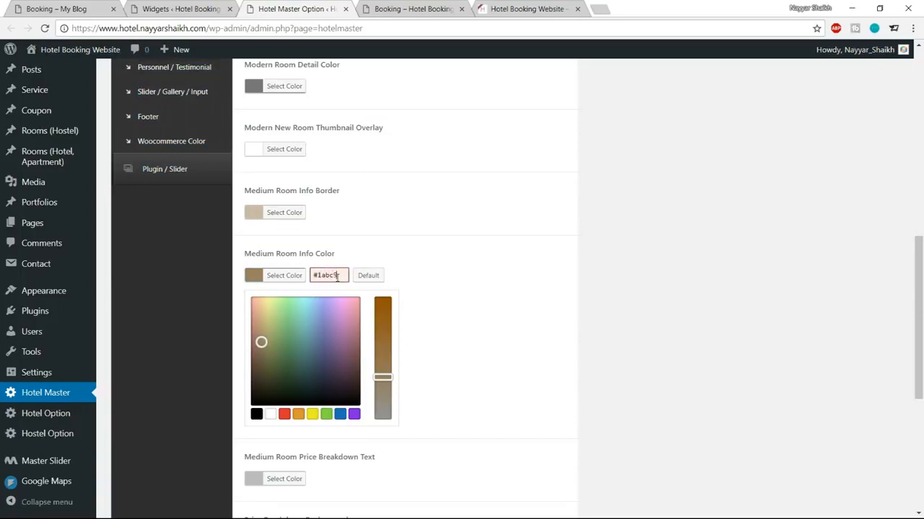
pyautogui.write('c')
pyautogui.hotkey('ctrl', 'a')
pyautogui.click(294, 277)
# Step: Save, reload the Booking page and check availability to view the room listing
pyautogui.scroll(-3, 524, 340)
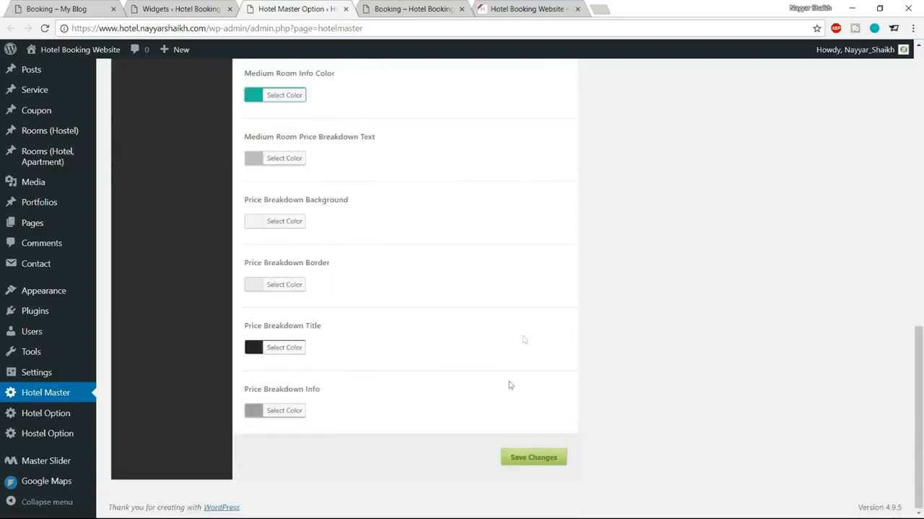
pyautogui.click(529, 459)
pyautogui.click(413, 9)
pyautogui.click(45, 29)
pyautogui.click(189, 438)
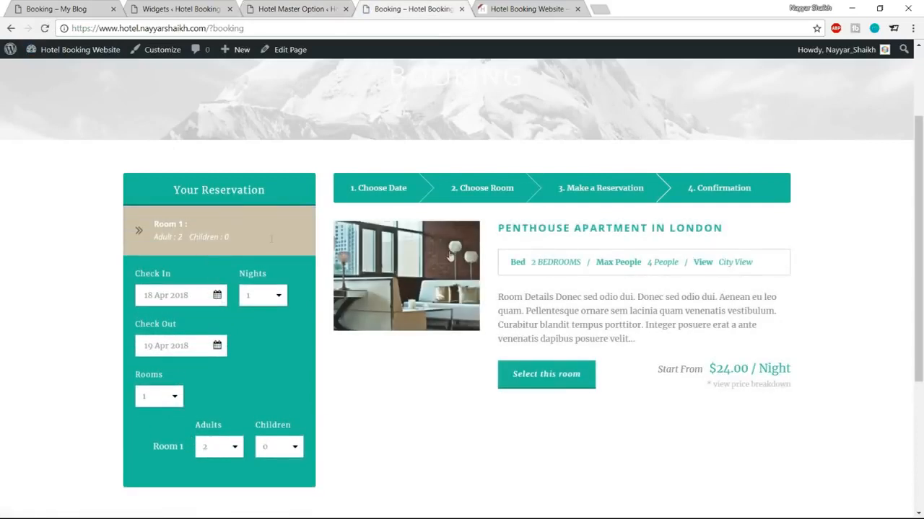
# Step: Highlight the room details line from Bed to City View to inspect its colours
pyautogui.moveTo(510, 262)
pyautogui.mouseDown()
pyautogui.moveTo(761, 265)
pyautogui.moveTo(502, 267)
pyautogui.mouseUp()
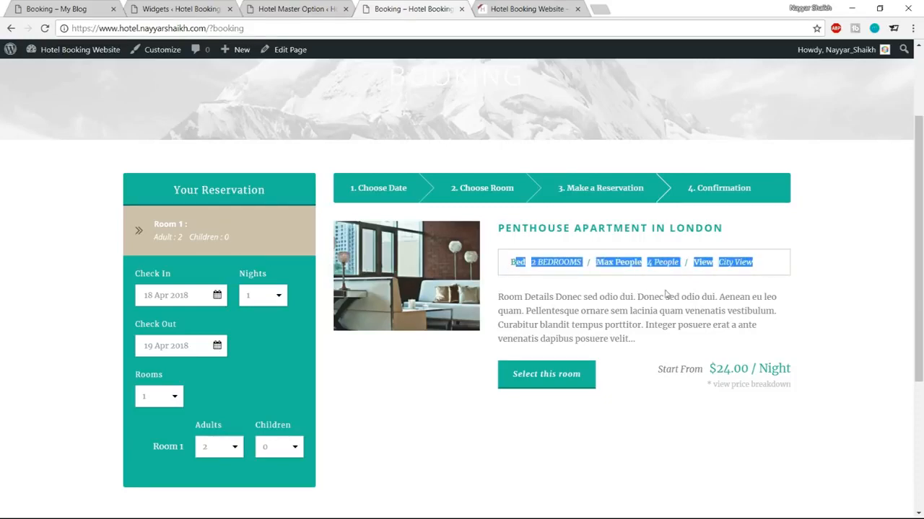
pyautogui.click(627, 266)
pyautogui.moveTo(761, 266); pyautogui.dragTo(509, 266)
pyautogui.click(510, 266)
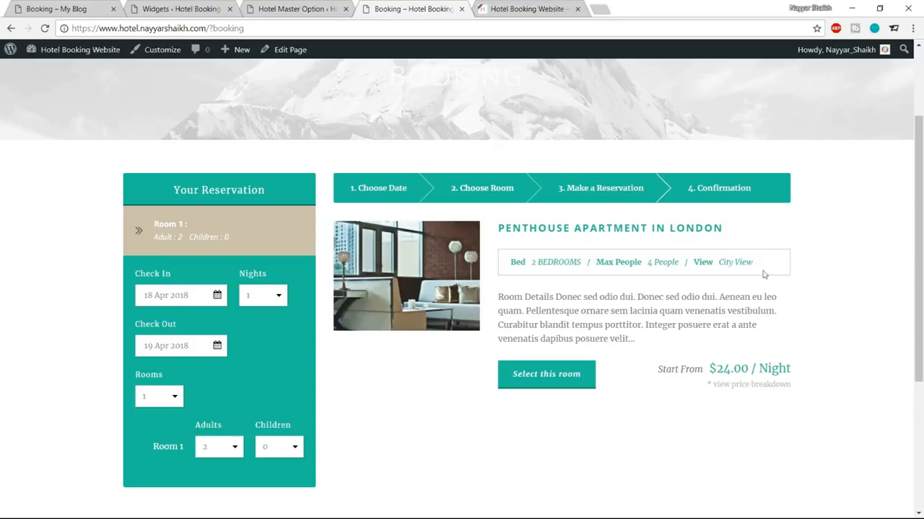
# Step: Save the colour settings, reload the Booking page and check availability again
pyautogui.click(292, 9)
pyautogui.scroll(10, 454, 260)
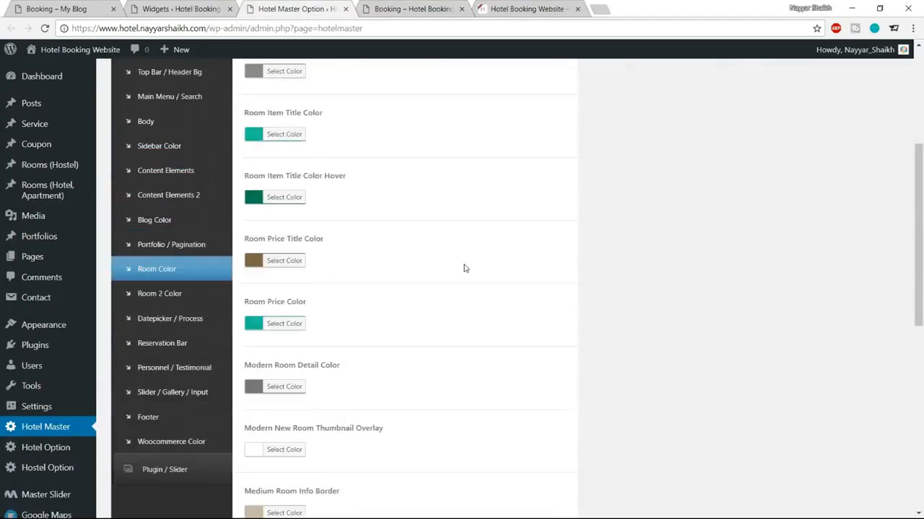
pyautogui.scroll(2, 464, 268)
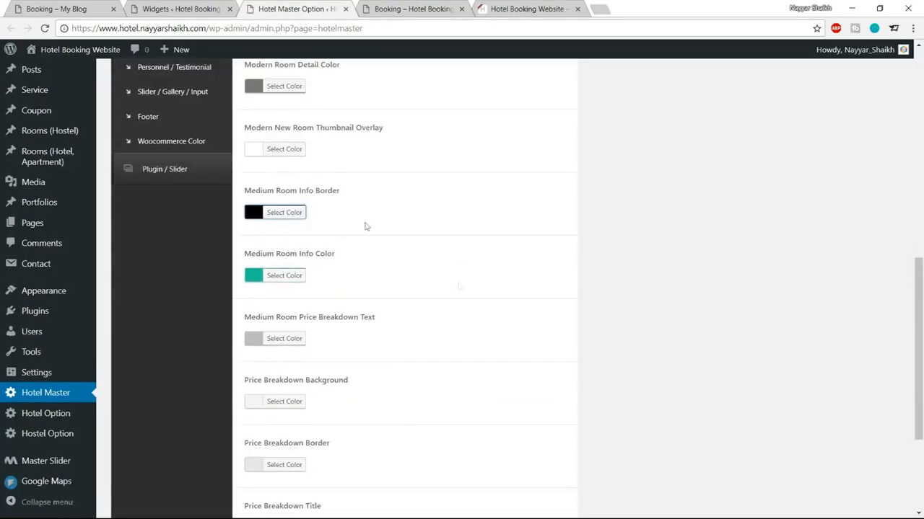
pyautogui.scroll(-3, 365, 226)
pyautogui.click(537, 457)
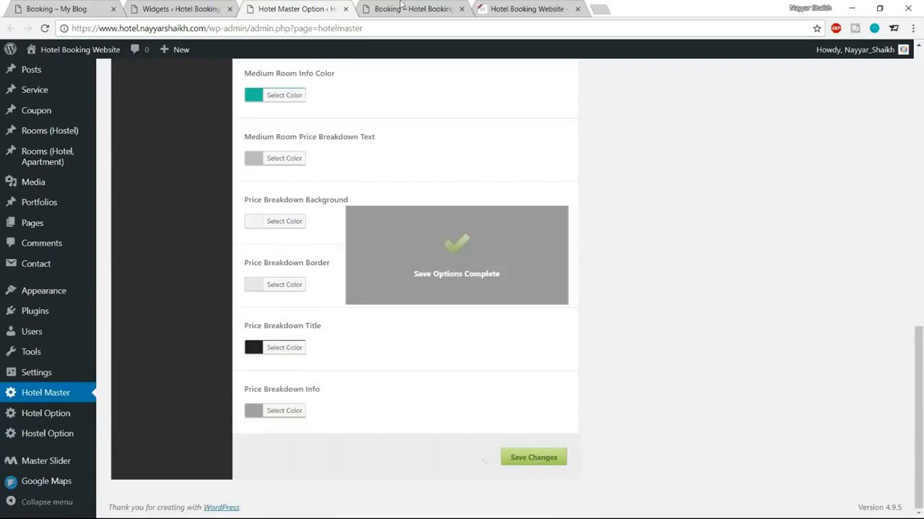
pyautogui.click(396, 8)
pyautogui.click(45, 28)
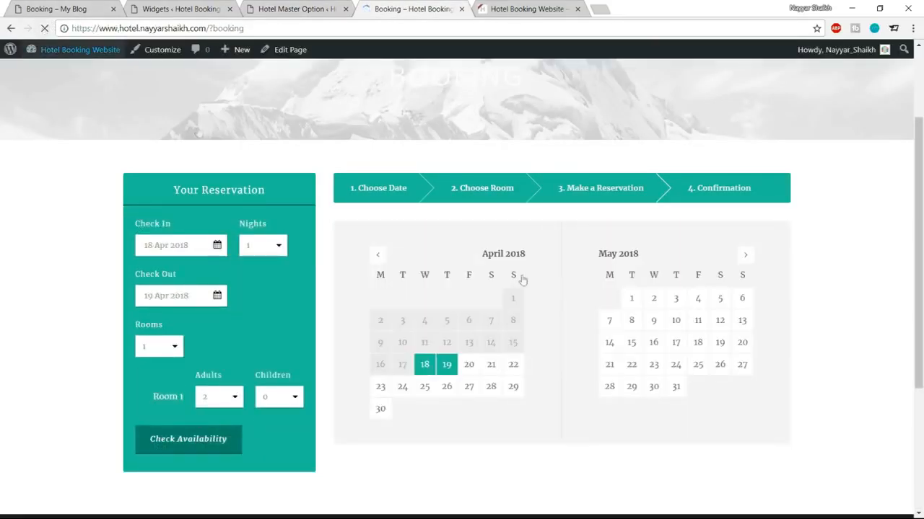
pyautogui.click(191, 446)
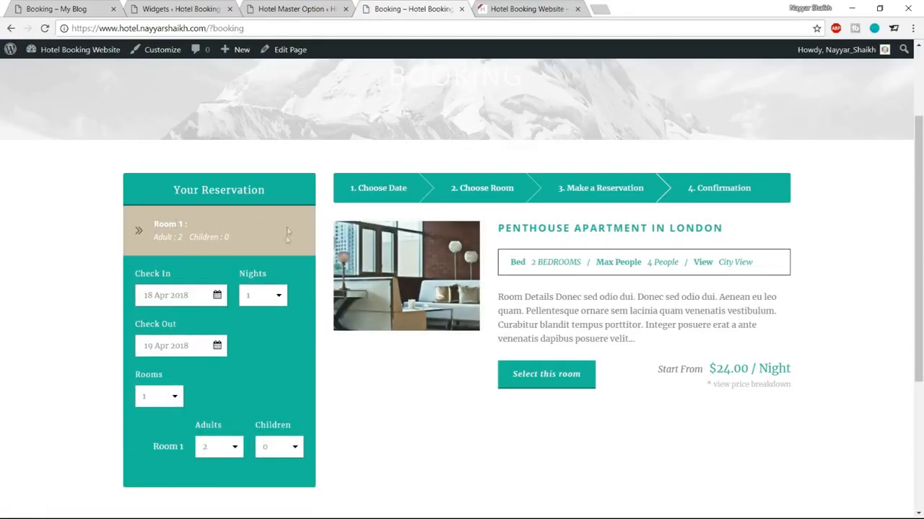
# Step: Open the Reservation Bar colour settings in Hotel Master options
pyautogui.click(282, 5)
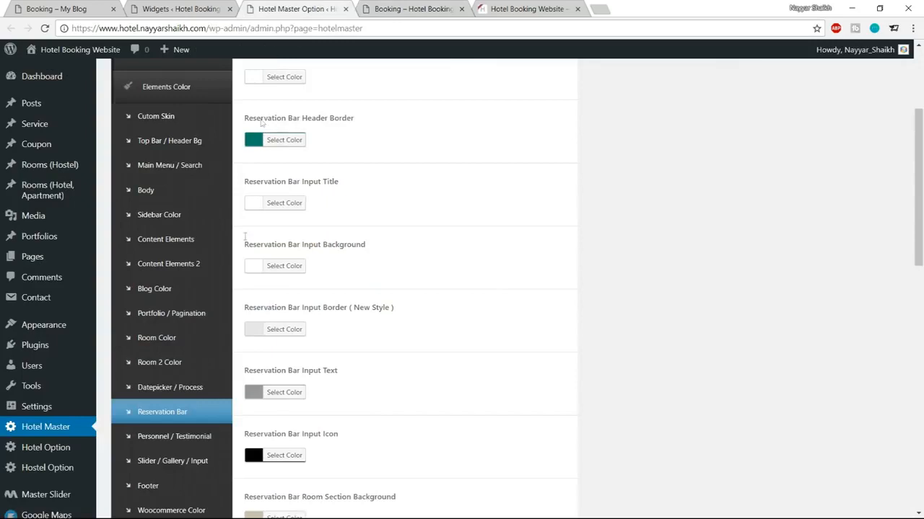
pyautogui.click(168, 412)
pyautogui.scroll(-4, 621, 339)
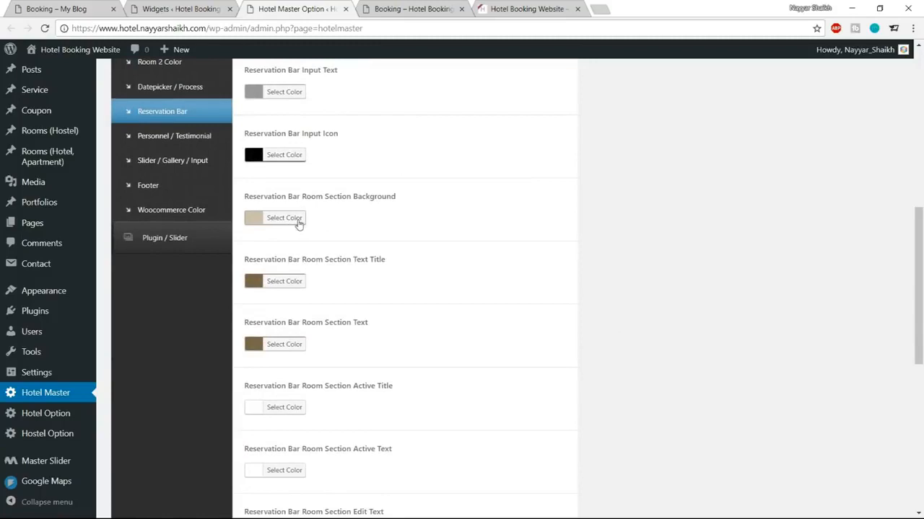
# Step: Set Reservation Bar Room Section Background to teal, replacing #d0c1af
pyautogui.click(299, 224)
pyautogui.press('Tab')
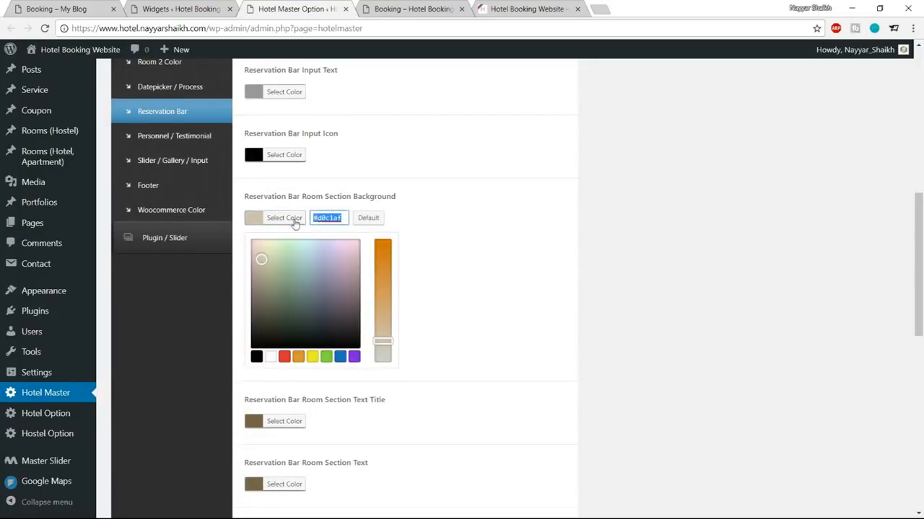
pyautogui.hotkey('ctrl', 'v')
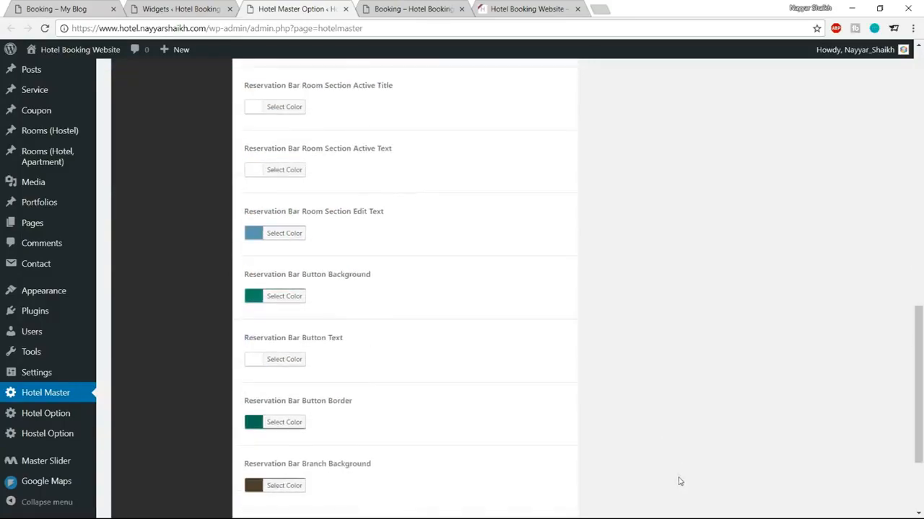
pyautogui.scroll(-2, 675, 476)
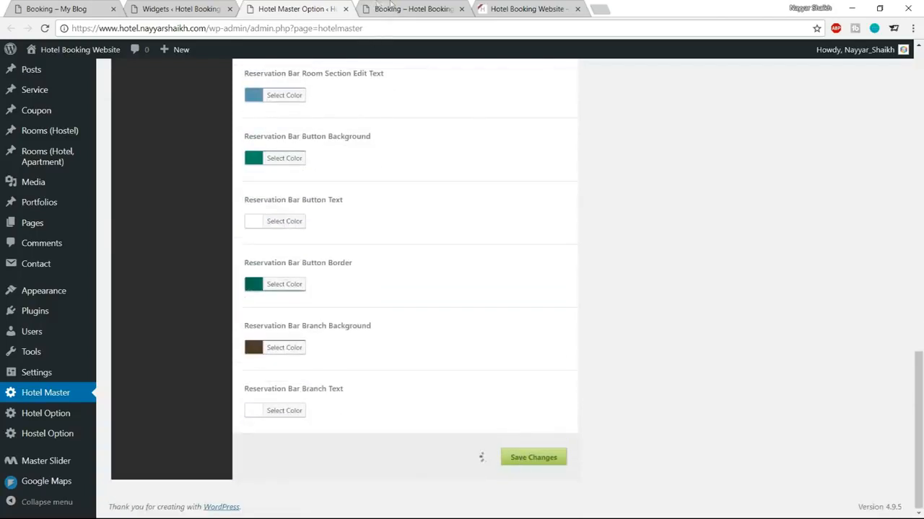
# Step: Save, reload Booking, check availability and select the Penthouse Apartment in London
pyautogui.click(402, 7)
pyautogui.click(44, 28)
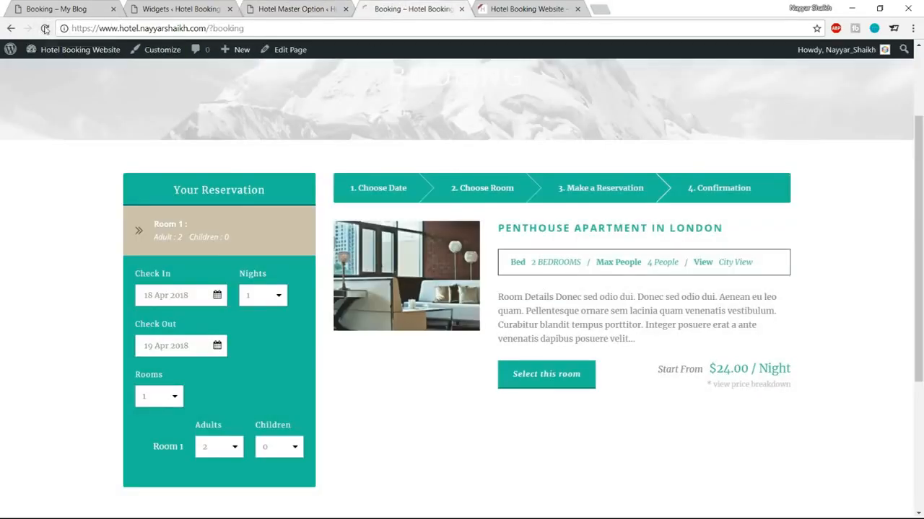
pyautogui.click(154, 444)
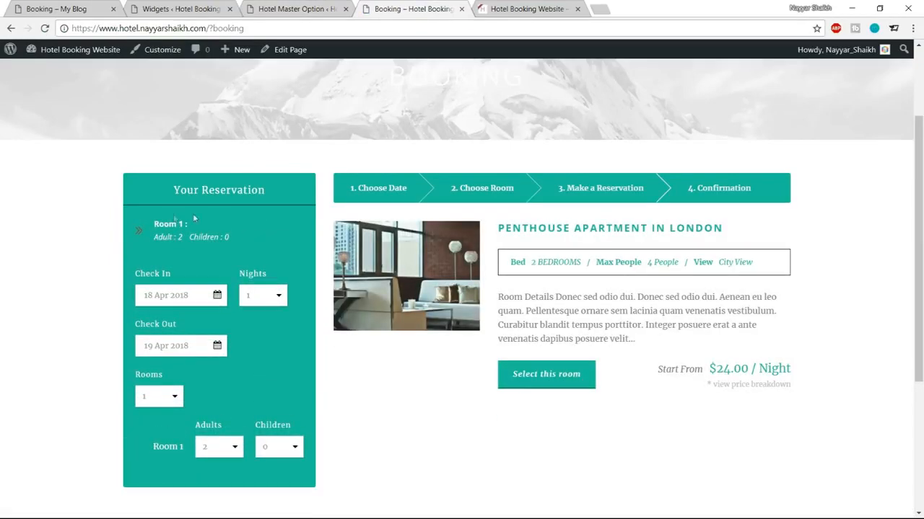
pyautogui.scroll(-1, 758, 371)
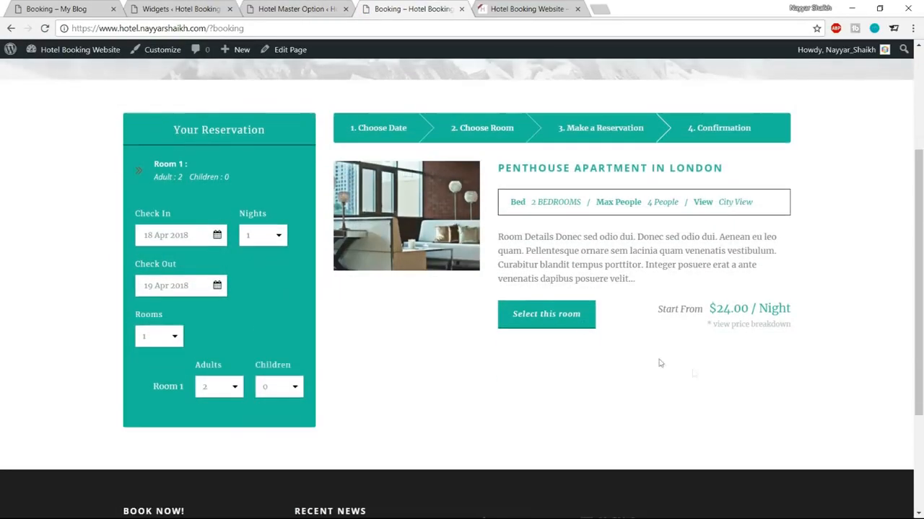
pyautogui.click(531, 325)
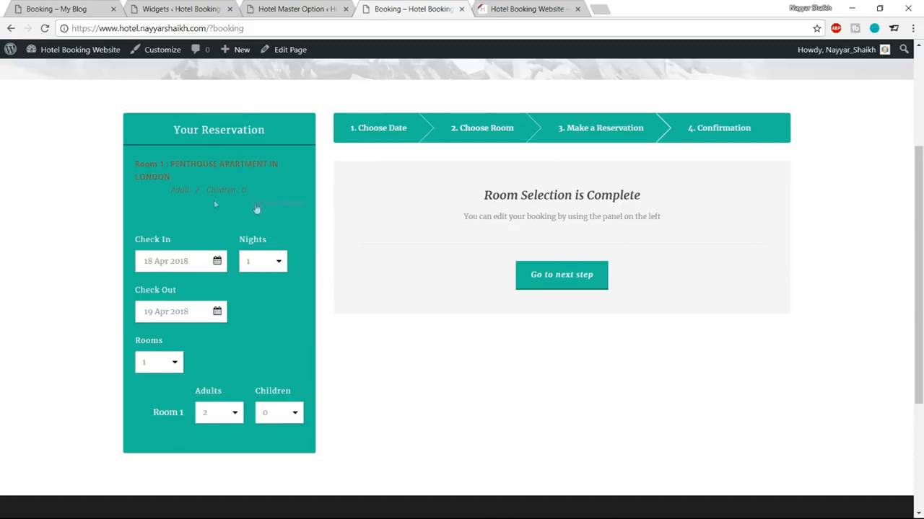
pyautogui.click(280, 8)
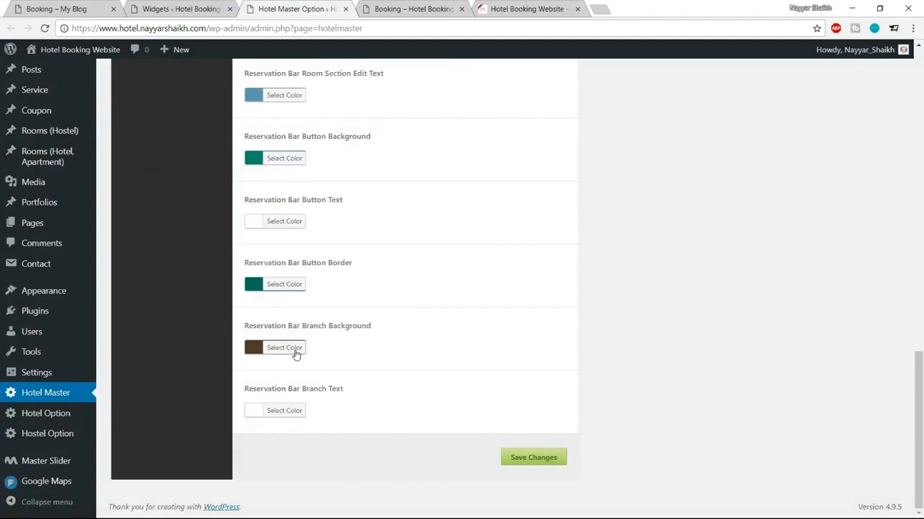
# Step: Set the Room Section Text Title and Room Section Text colours to white
pyautogui.scroll(5, 408, 351)
pyautogui.scroll(1, 410, 351)
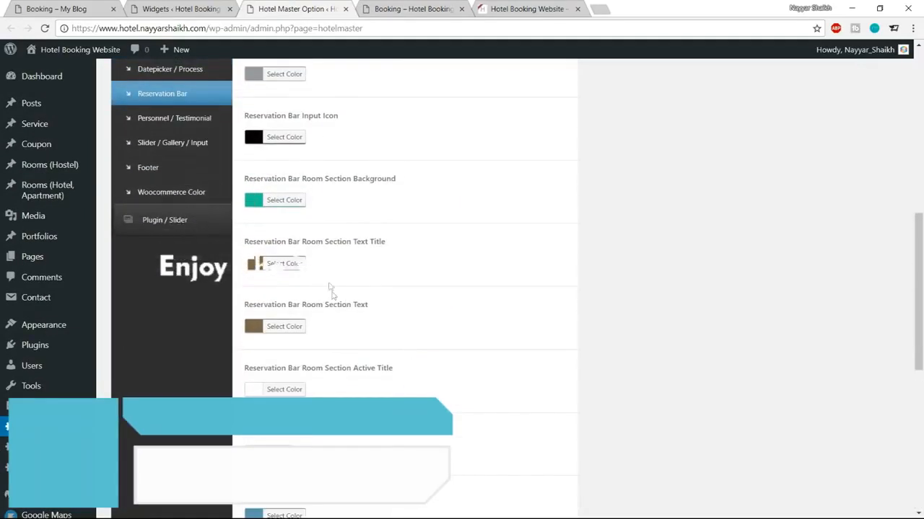
pyautogui.click(288, 264)
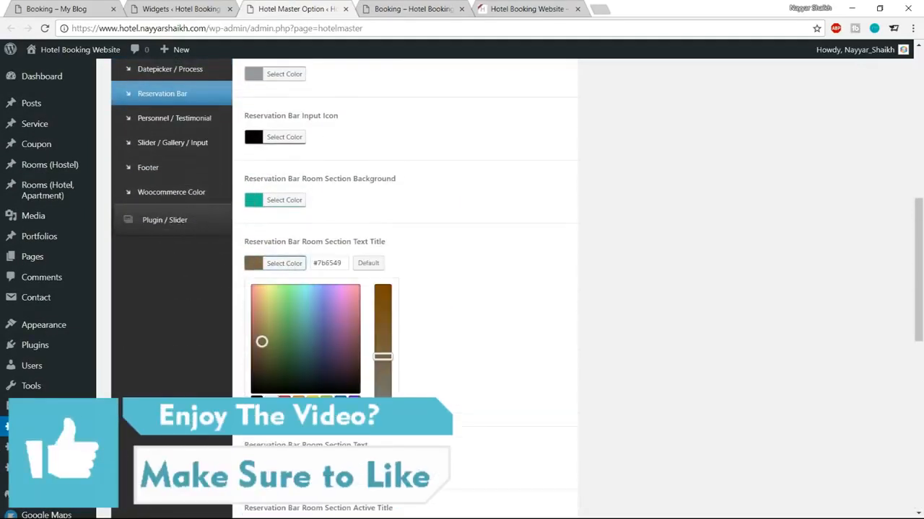
pyautogui.click(286, 324)
pyautogui.click(293, 264)
pyautogui.click(285, 329)
pyautogui.click(272, 465)
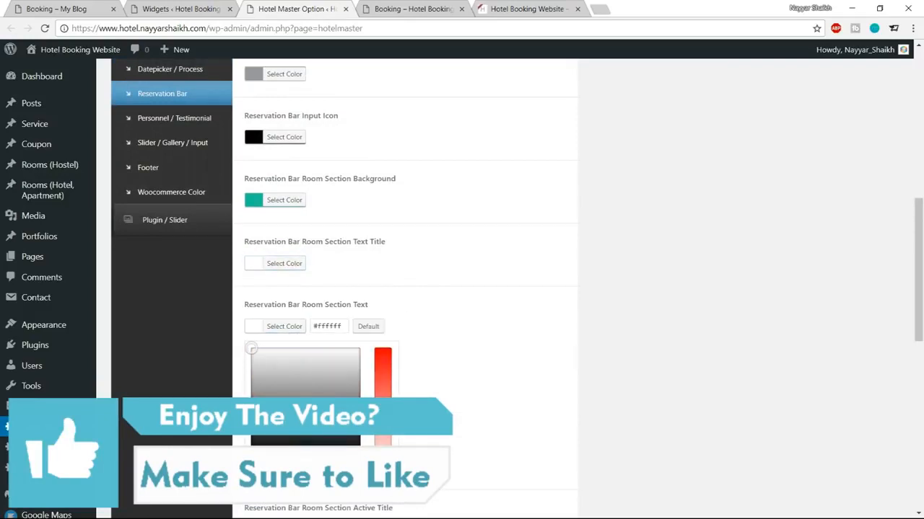
pyautogui.click(301, 332)
pyautogui.scroll(-3, 505, 313)
# Step: Set the Room Section Edit Text colour to white after briefly trying black
pyautogui.click(440, 5)
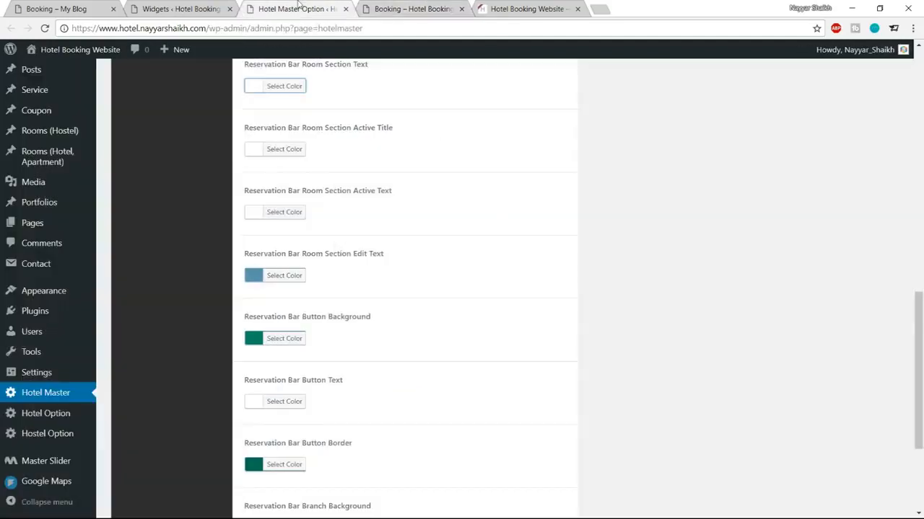
pyautogui.click(299, 7)
pyautogui.scroll(-2, 523, 273)
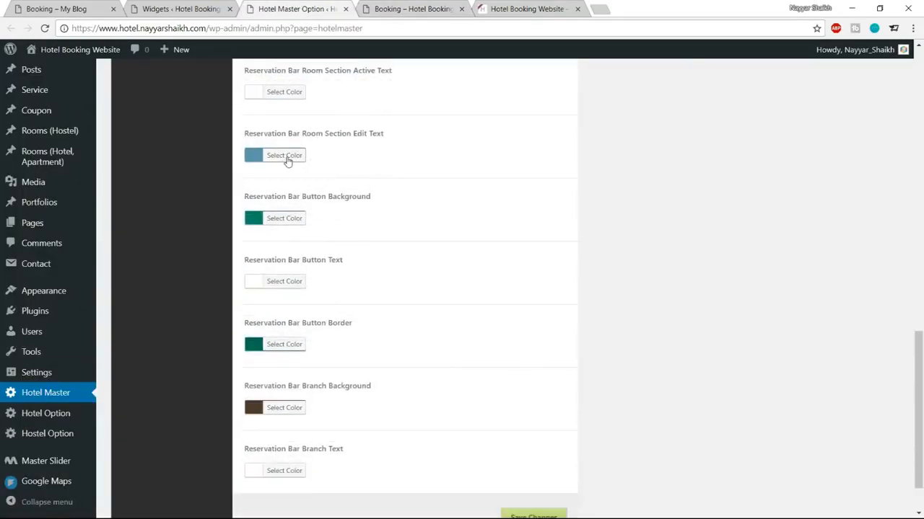
pyautogui.click(287, 159)
pyautogui.click(256, 293)
pyautogui.click(270, 293)
pyautogui.click(282, 158)
pyautogui.scroll(-3, 402, 257)
# Step: Save, reload Booking, check availability and continue to the Penthouse reservation form showing $32.40
pyautogui.click(535, 456)
pyautogui.click(404, 9)
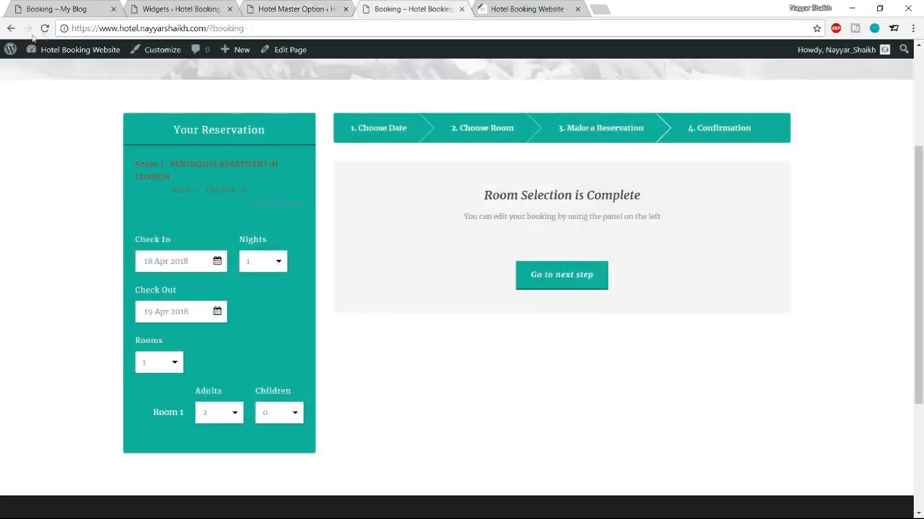
pyautogui.click(44, 28)
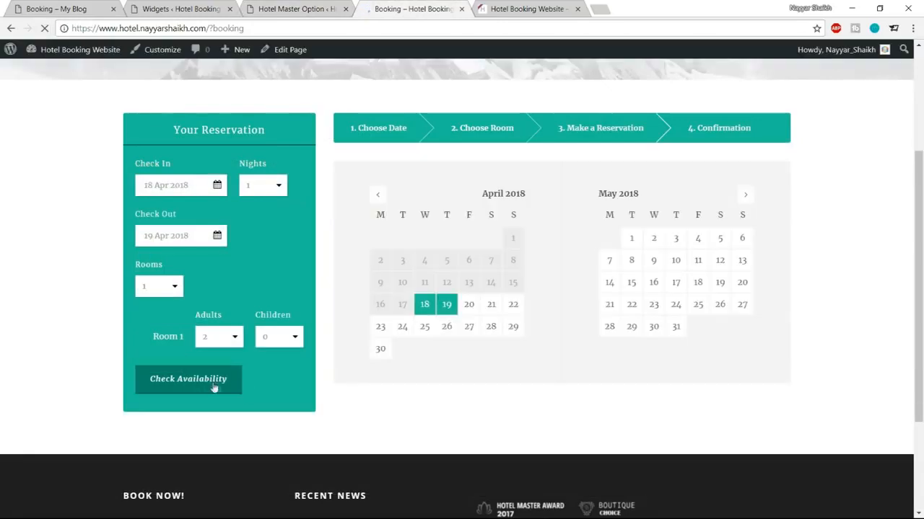
pyautogui.click(216, 385)
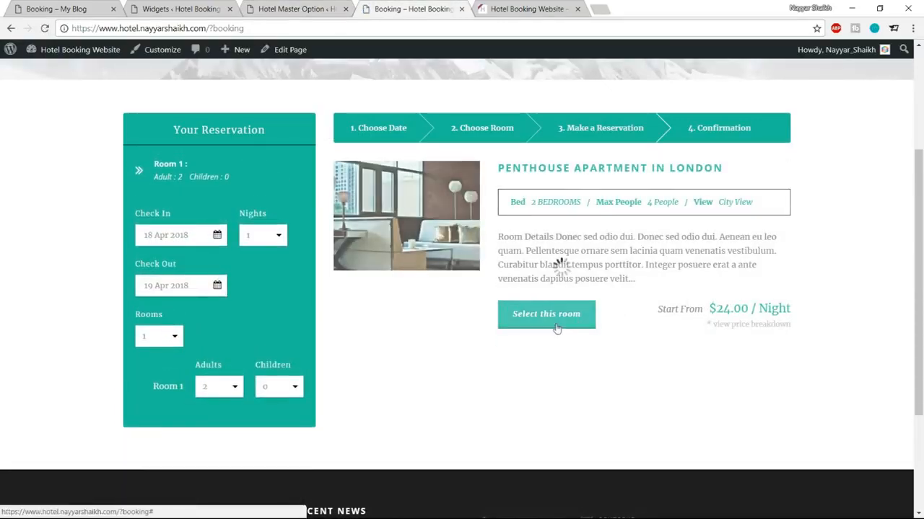
pyautogui.moveTo(133, 165); pyautogui.dragTo(233, 191)
pyautogui.click(233, 178)
pyautogui.click(577, 281)
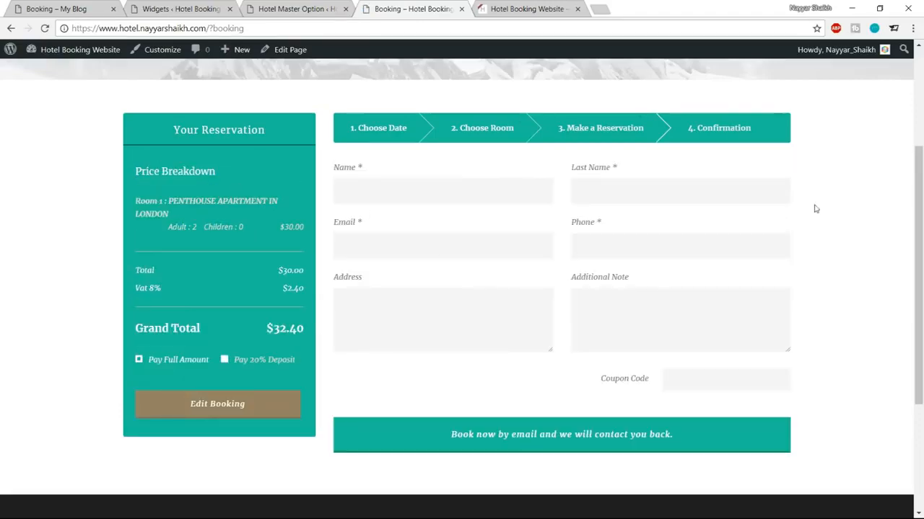
pyautogui.scroll(-2, 826, 239)
pyautogui.scroll(2, 827, 238)
# Step: In Room 2 Color, set the Edit Button Background colour to dark teal #0e9374
pyautogui.click(298, 9)
pyautogui.scroll(10, 655, 294)
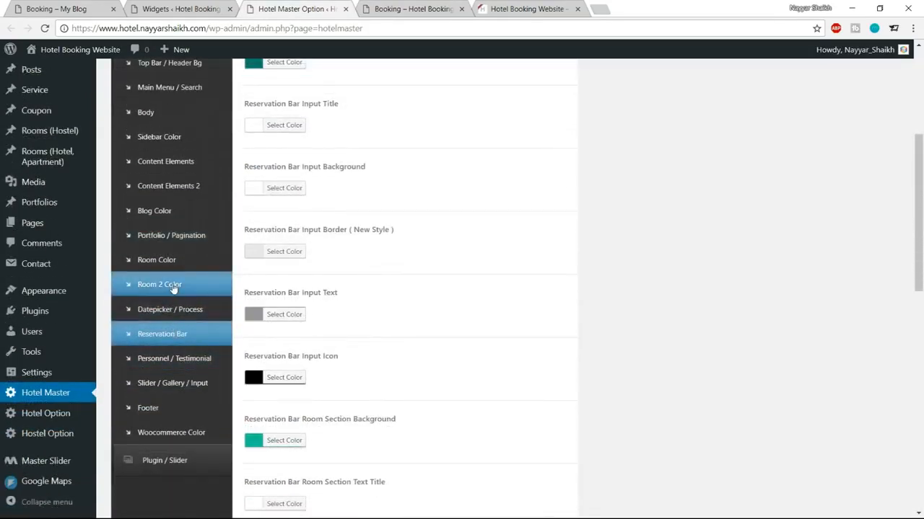
pyautogui.click(173, 287)
pyautogui.scroll(-1, 624, 281)
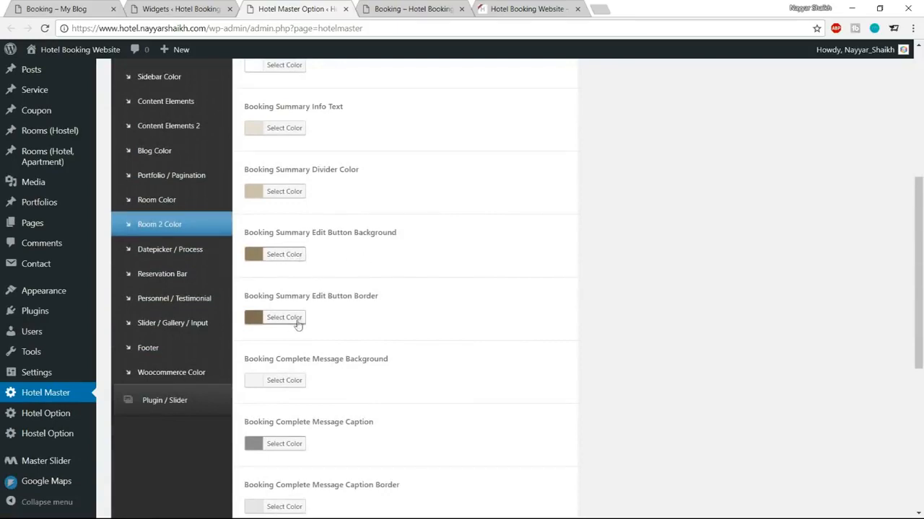
pyautogui.click(282, 256)
pyautogui.click(334, 254)
pyautogui.hotkey('ctrl', 'a')
pyautogui.write('#1abc9c')
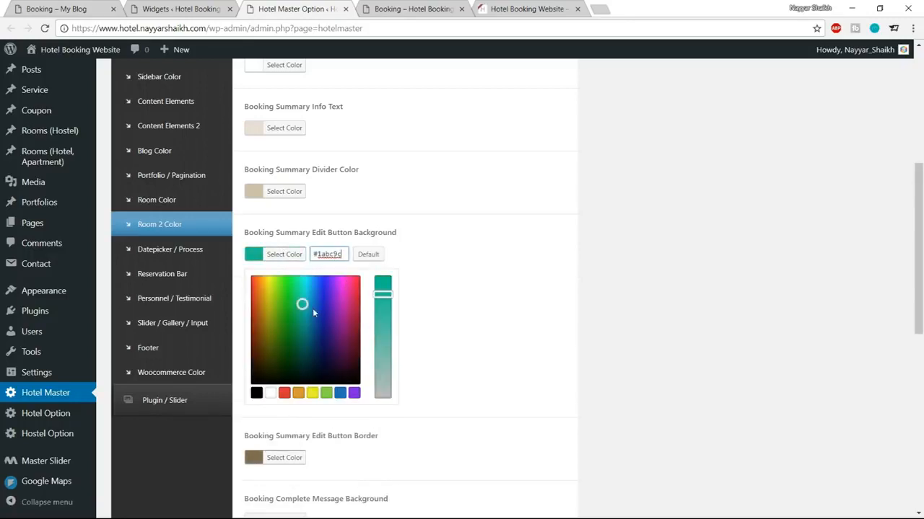
pyautogui.moveTo(302, 304); pyautogui.dragTo(303, 323)
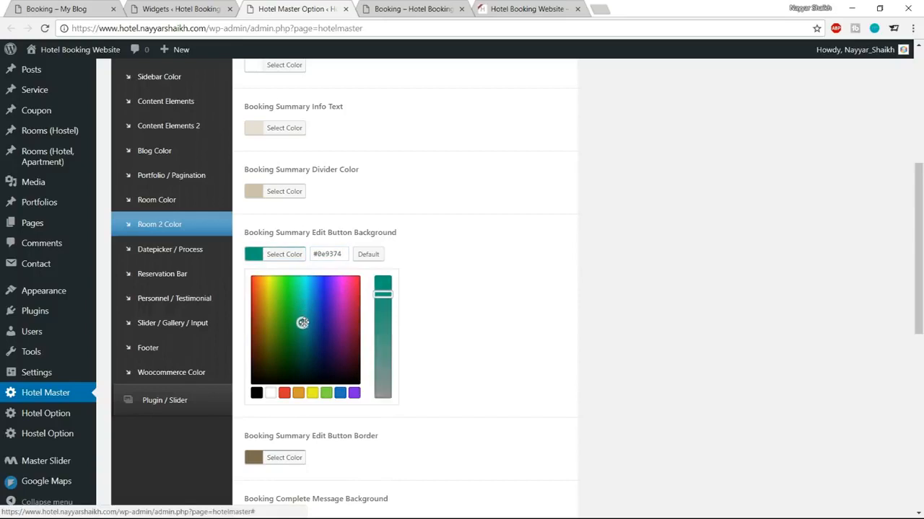
pyautogui.click(291, 254)
# Step: Set the Edit Button Border colour to darker teal #046b60
pyautogui.click(295, 317)
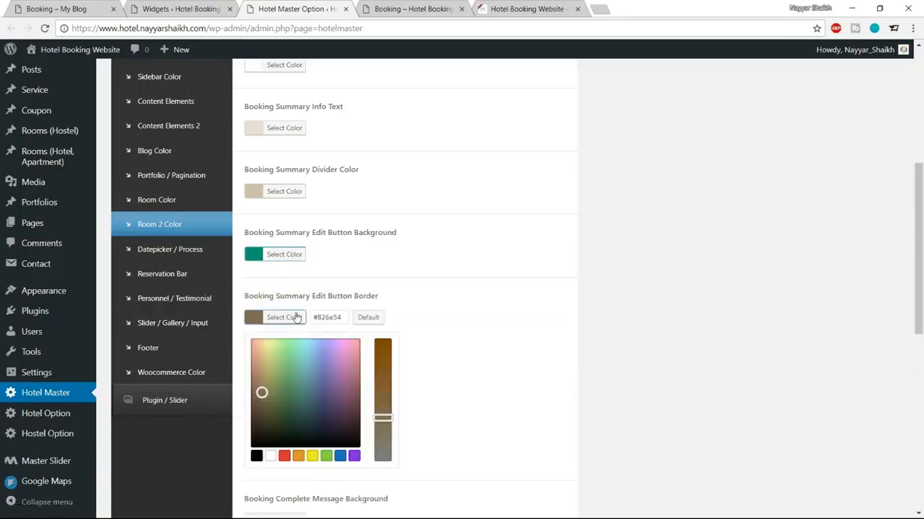
pyautogui.click(328, 318)
pyautogui.hotkey('ctrl', 'a')
pyautogui.write('#1abc9c')
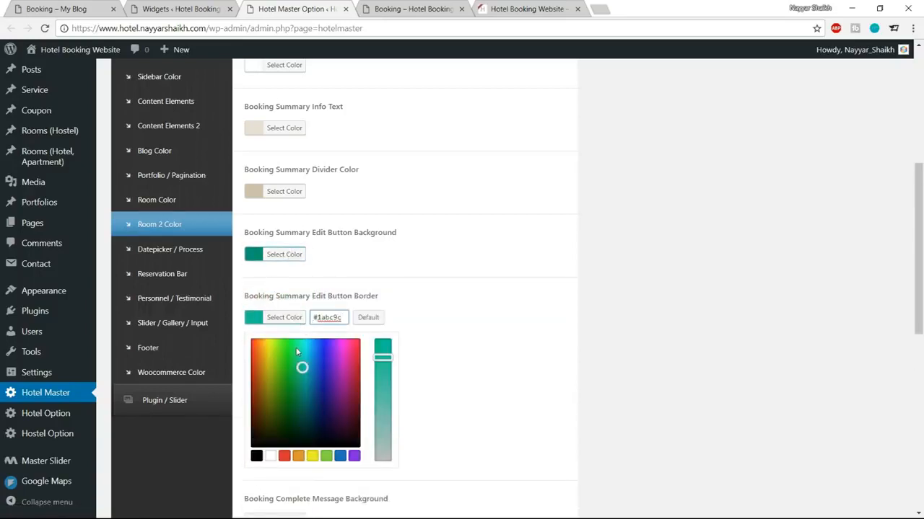
pyautogui.moveTo(302, 368); pyautogui.dragTo(304, 403)
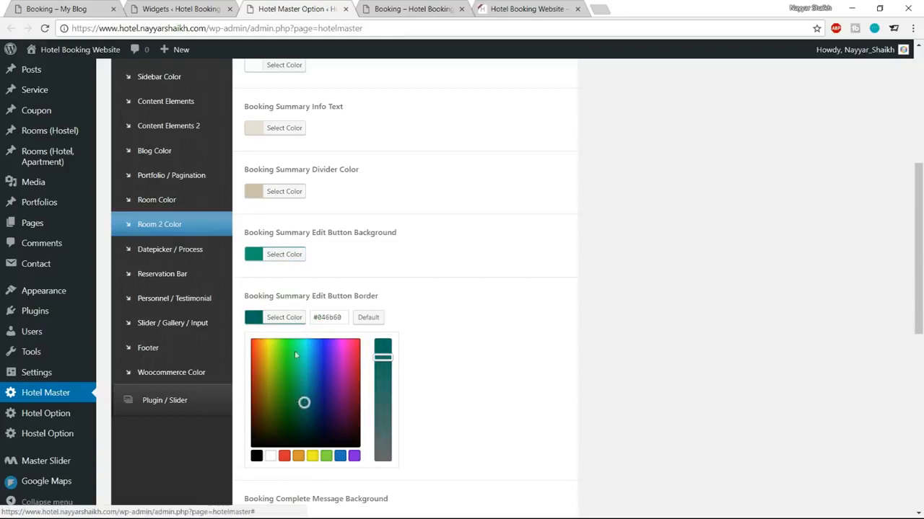
pyautogui.click(285, 318)
pyautogui.scroll(-5, 404, 325)
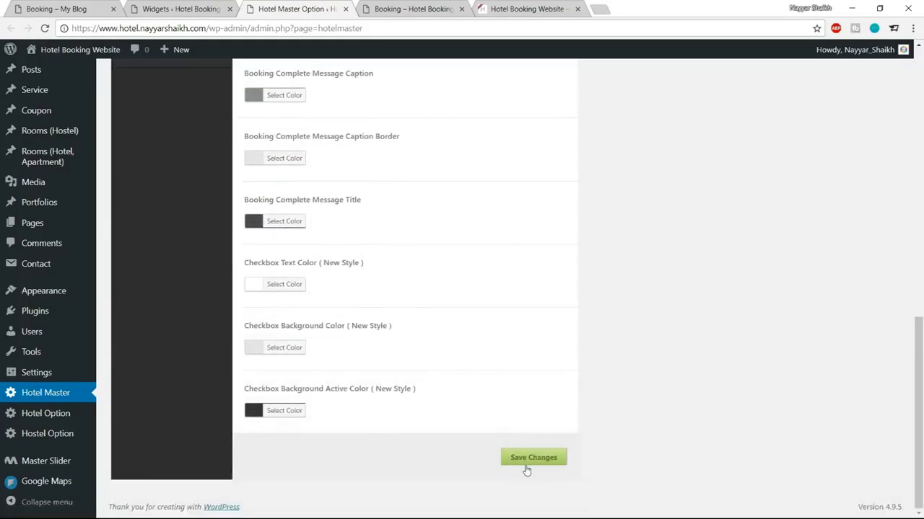
pyautogui.click(422, 10)
# Step: On the demo site, select Grand Superior Room and view its PayPal and Stripe payment buttons
pyautogui.scroll(-5, 456, 189)
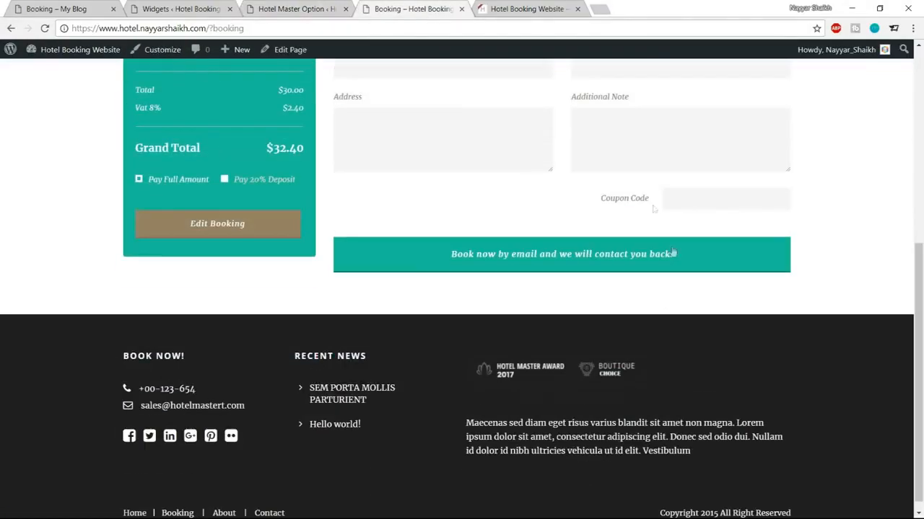
pyautogui.click(75, 9)
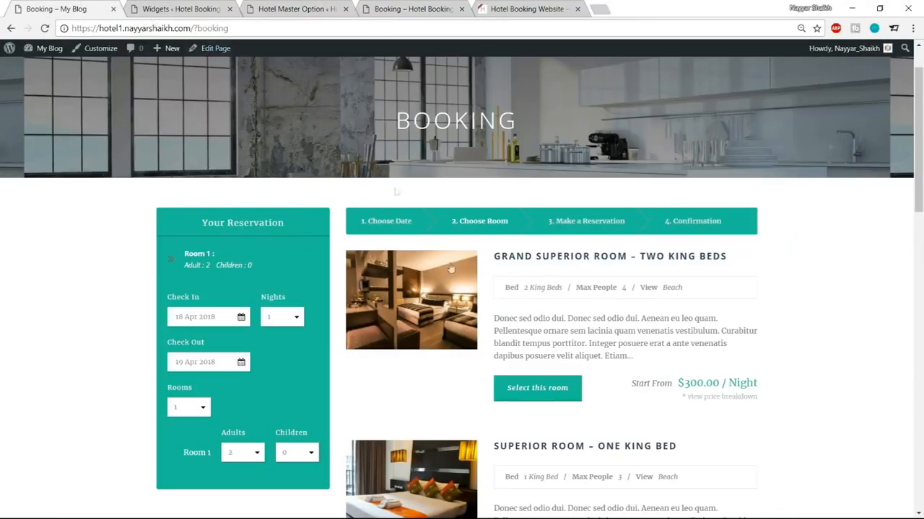
pyautogui.scroll(-3, 531, 289)
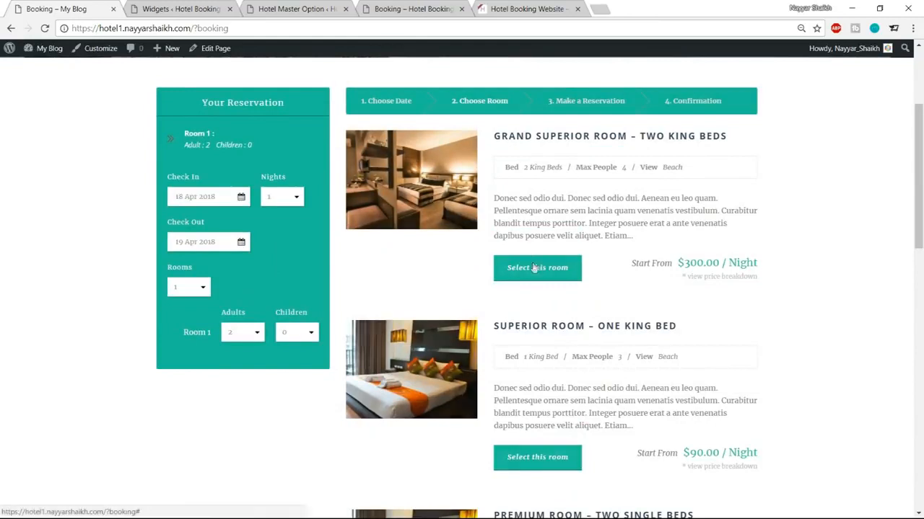
pyautogui.click(532, 267)
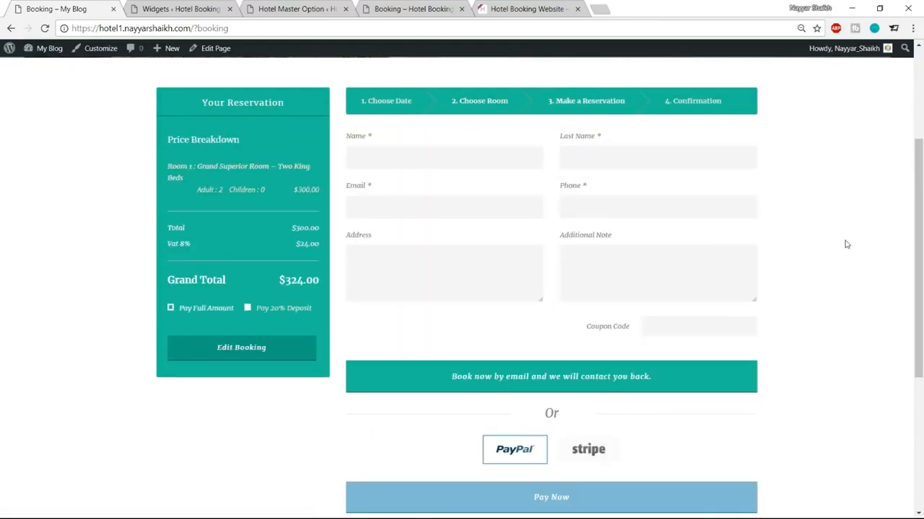
pyautogui.scroll(-1, 846, 244)
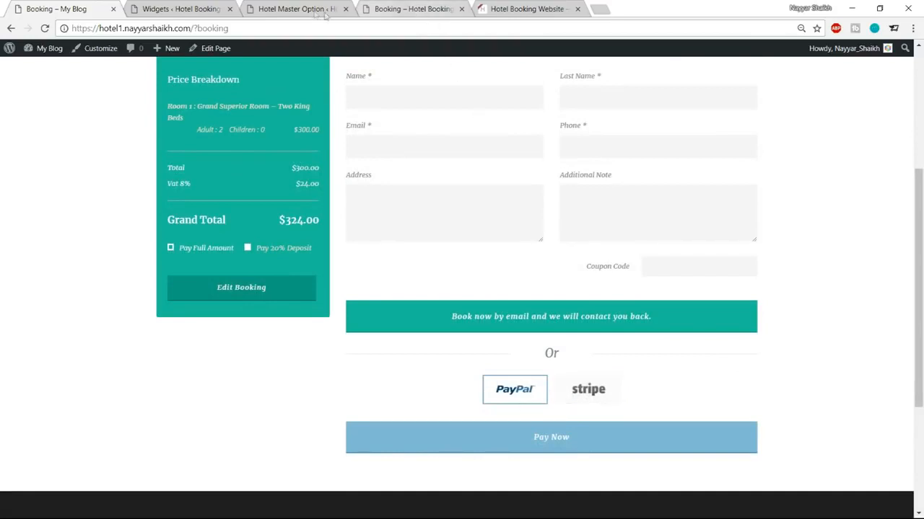
# Step: Open the Hotel Option General Option admin page
pyautogui.click(180, 7)
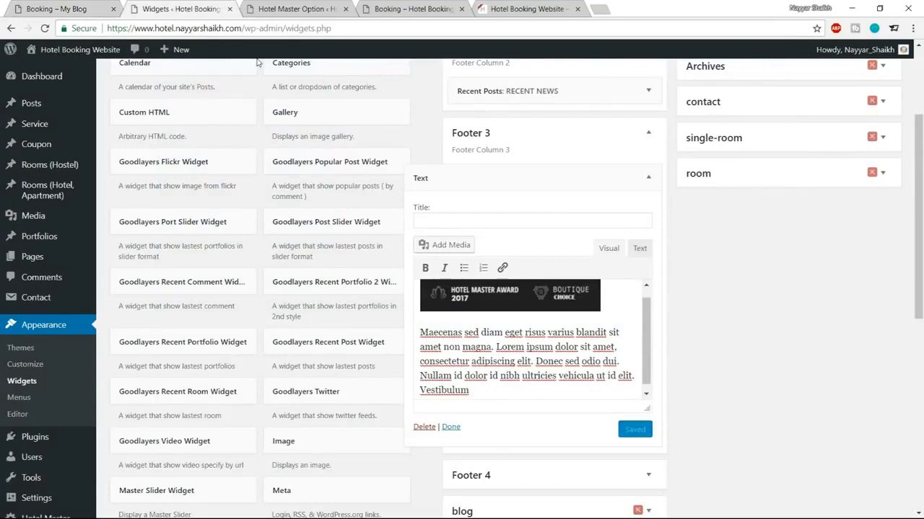
pyautogui.scroll(-2, 145, 342)
pyautogui.click(51, 425)
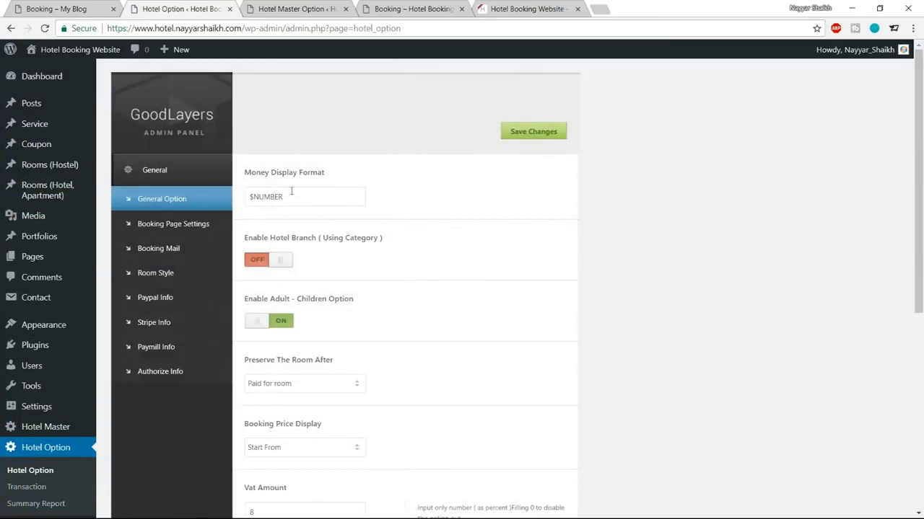
pyautogui.scroll(-3, 342, 318)
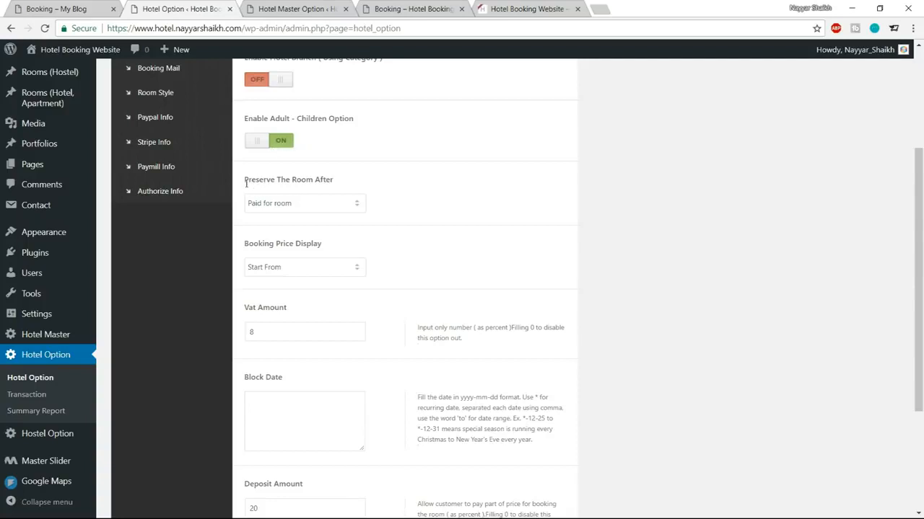
pyautogui.click(291, 205)
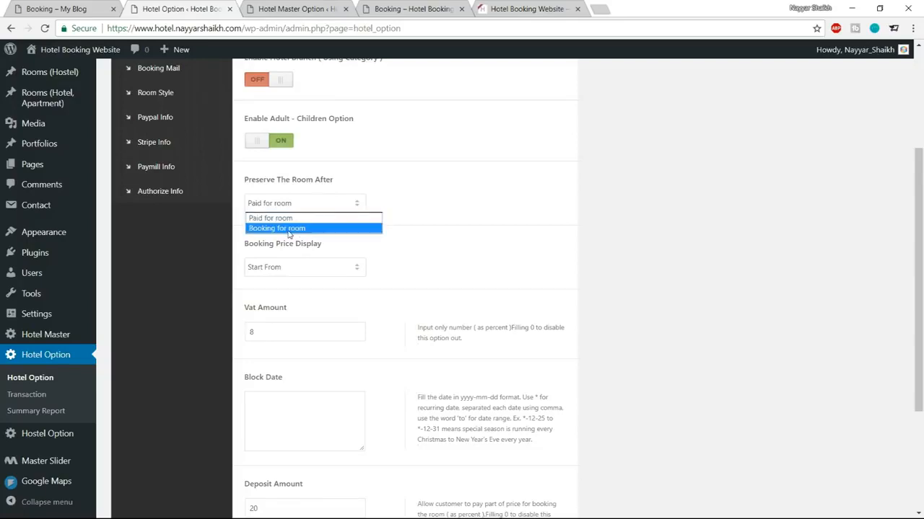
pyautogui.click(290, 229)
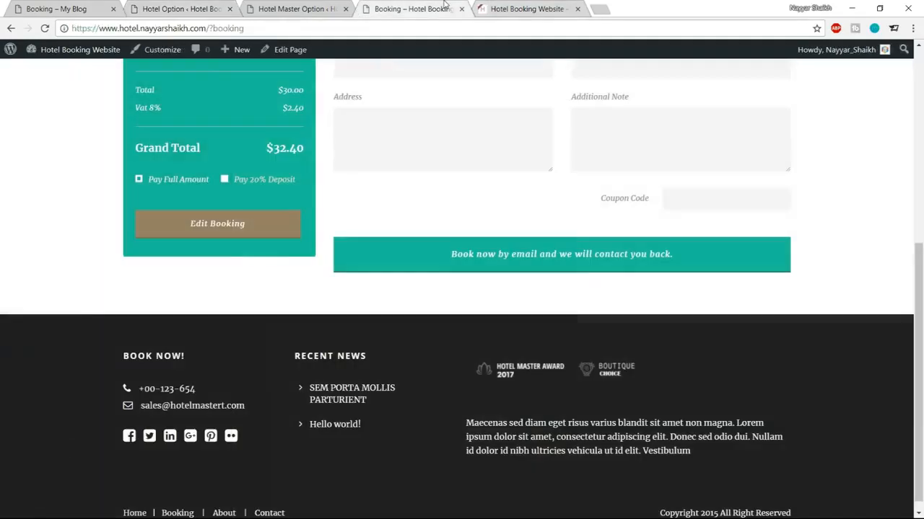
pyautogui.click(429, 9)
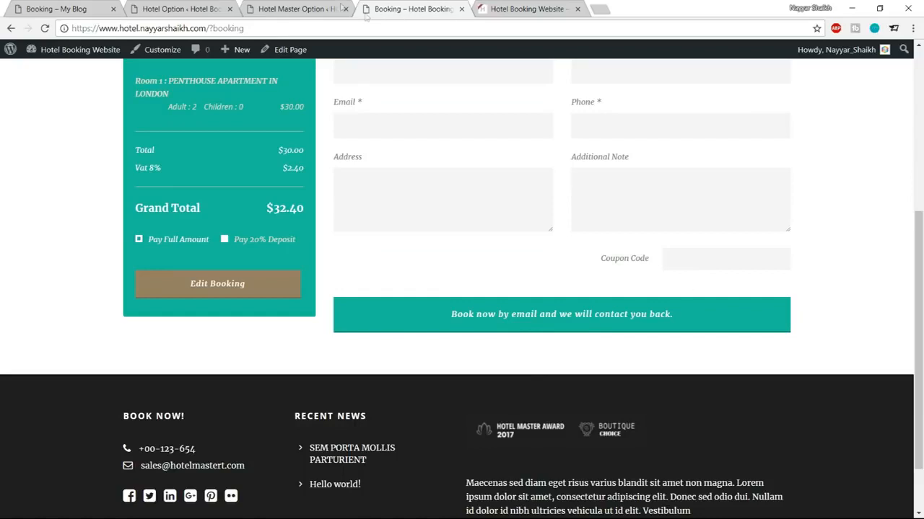
pyautogui.click(203, 9)
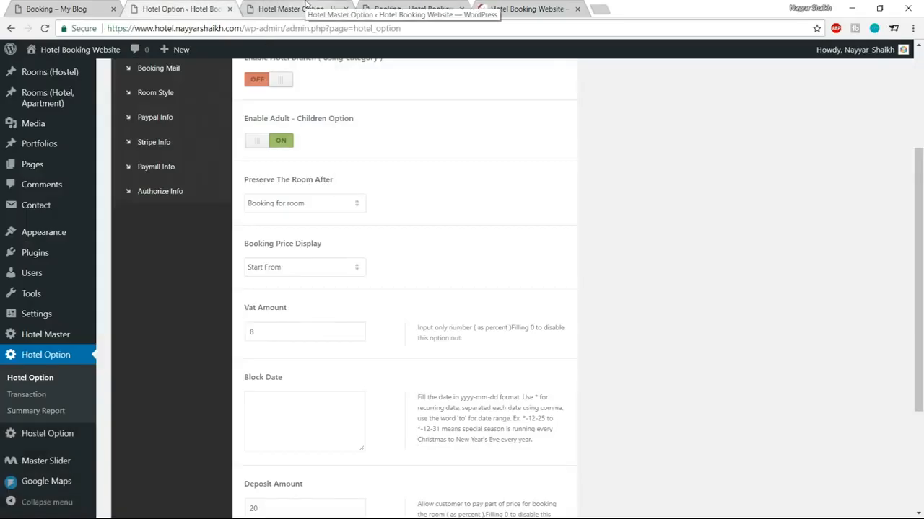
pyautogui.click(308, 204)
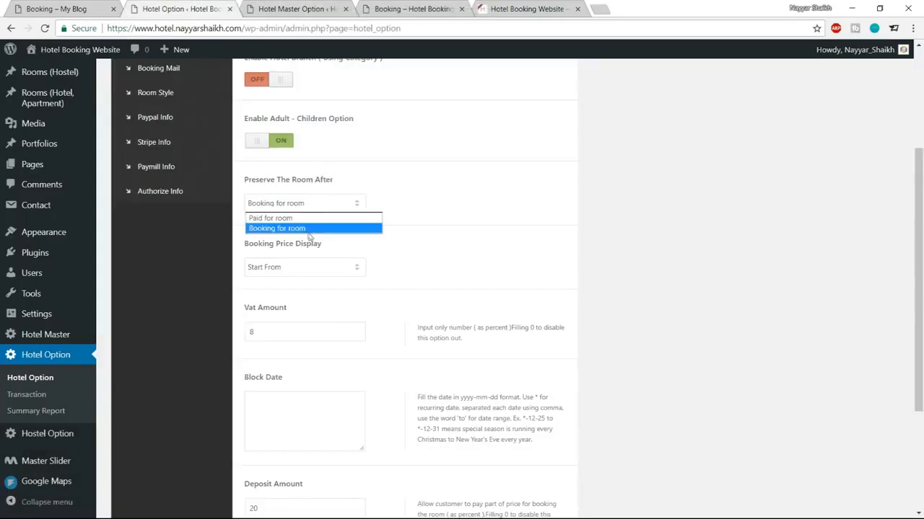
pyautogui.click(307, 218)
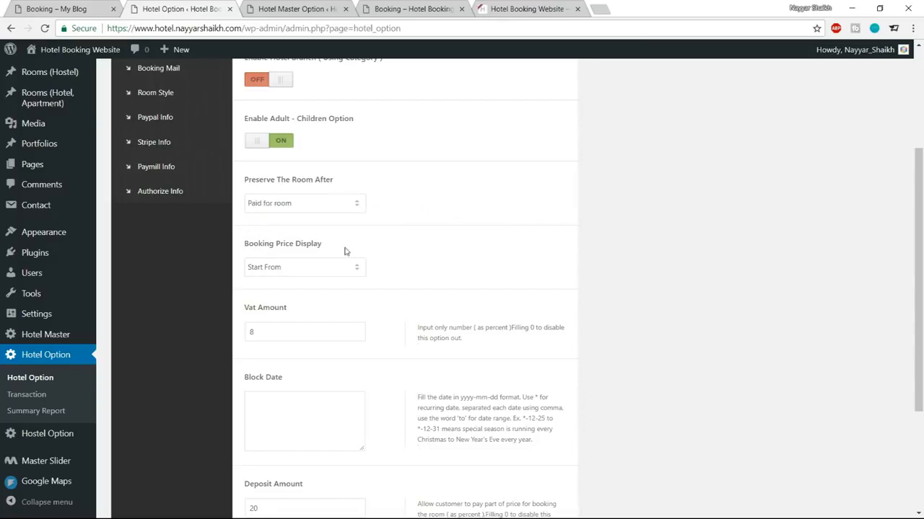
pyautogui.scroll(-1, 303, 238)
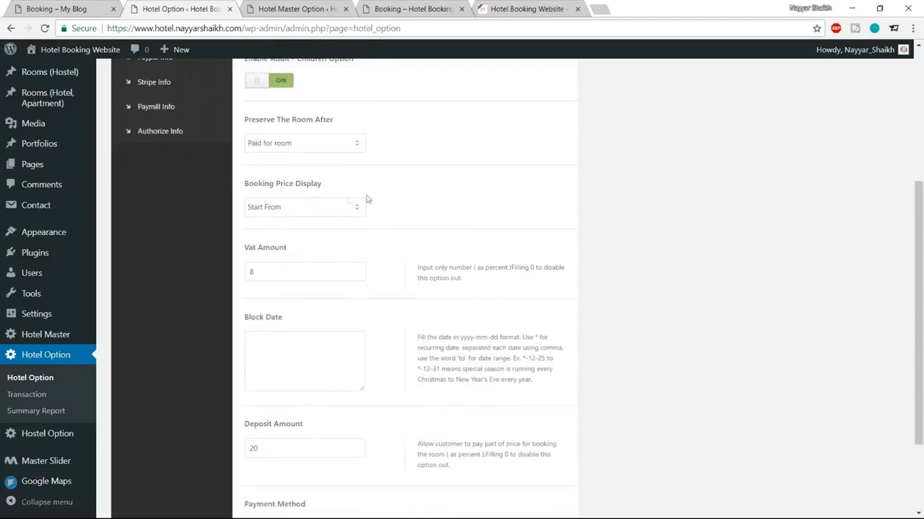
pyautogui.scroll(-2, 395, 238)
# Step: Review VAT 8 and deposit 20, and set payment method to Include Instant Payment
pyautogui.doubleClick(251, 156)
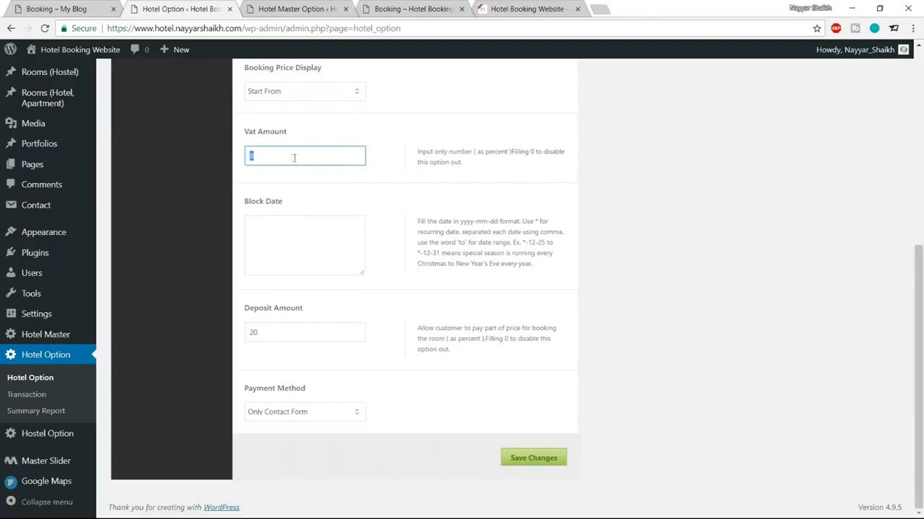
pyautogui.click(327, 241)
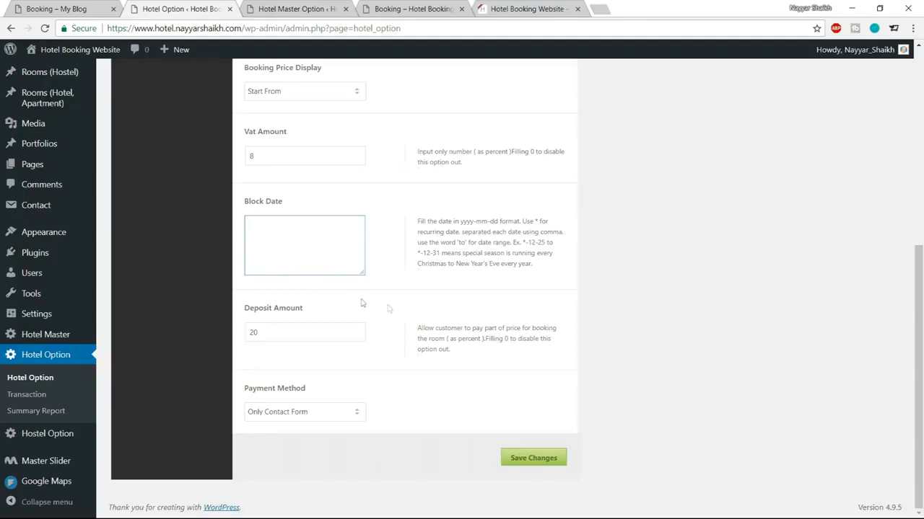
pyautogui.moveTo(293, 333); pyautogui.dragTo(247, 332)
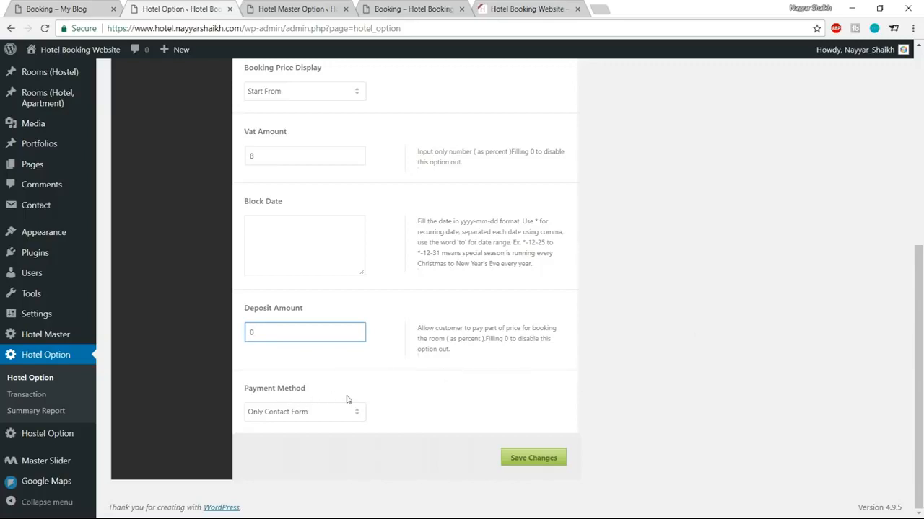
pyautogui.click(308, 413)
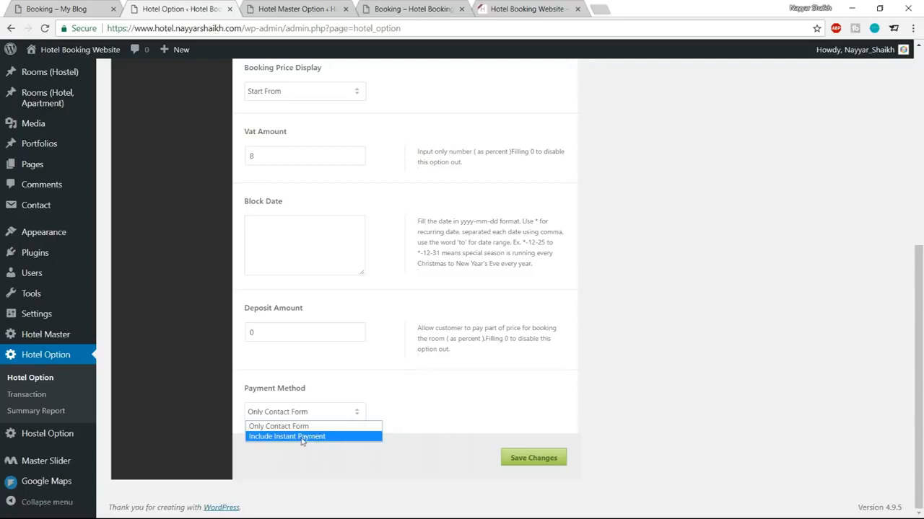
pyautogui.click(305, 438)
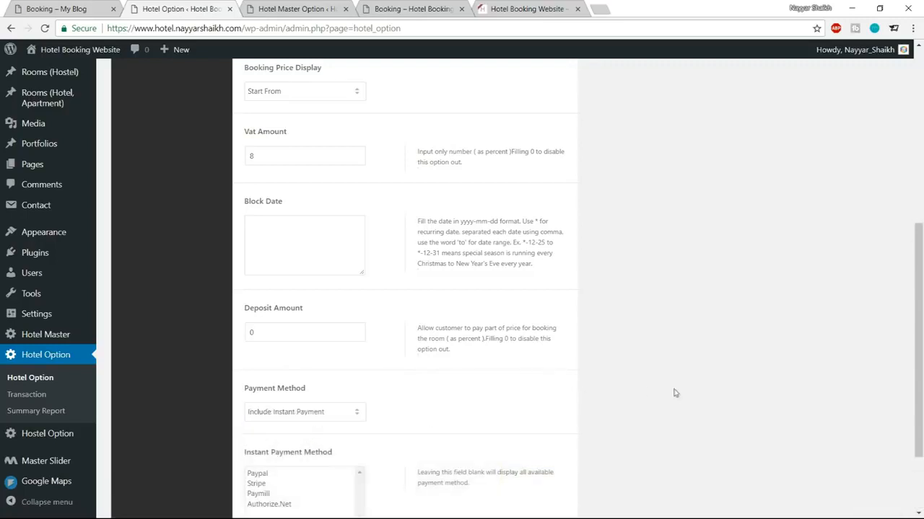
# Step: Allow PayPal and Stripe as instant payment methods and save the general options
pyautogui.scroll(-2, 672, 392)
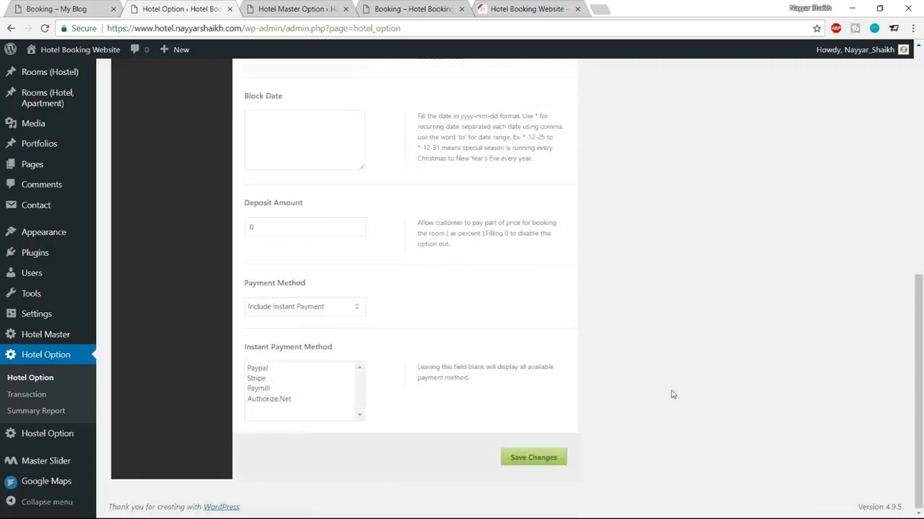
pyautogui.click(261, 370)
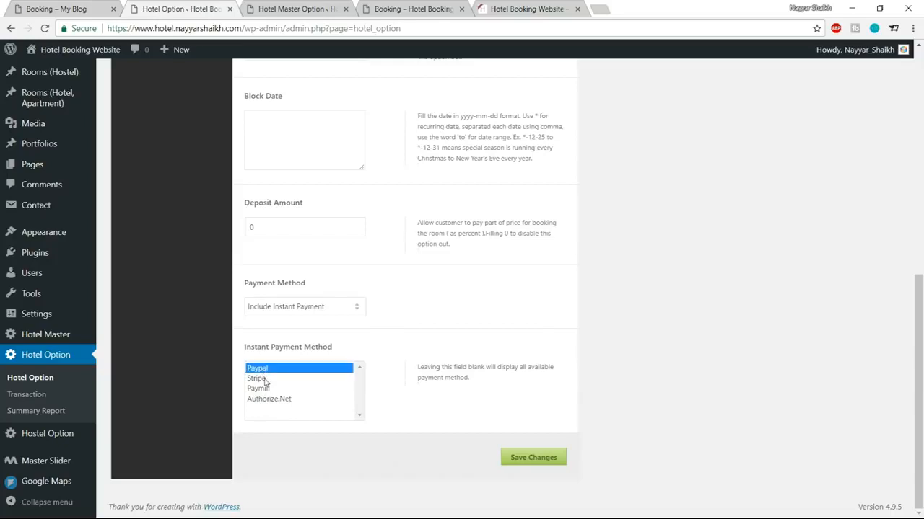
pyautogui.keyDown('ctrl'); pyautogui.click(259, 379); pyautogui.keyUp('ctrl')
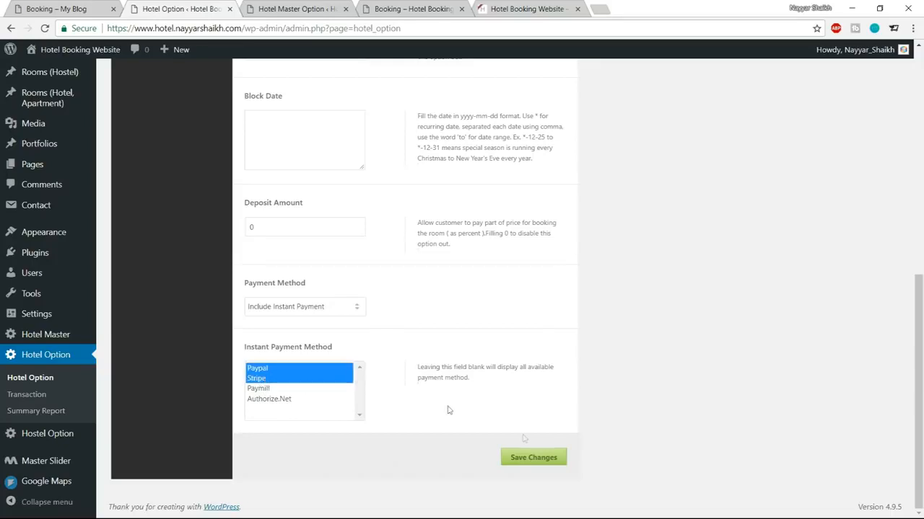
pyautogui.click(529, 461)
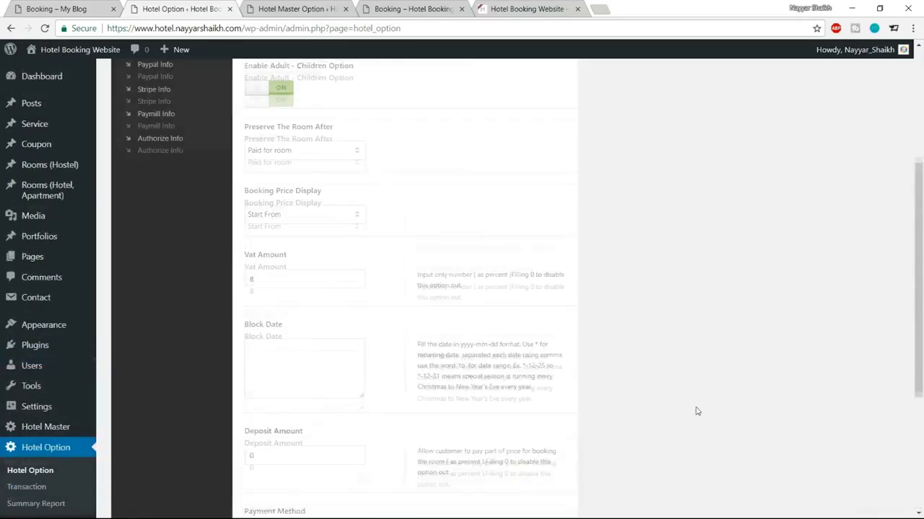
pyautogui.scroll(-10, 730, 376)
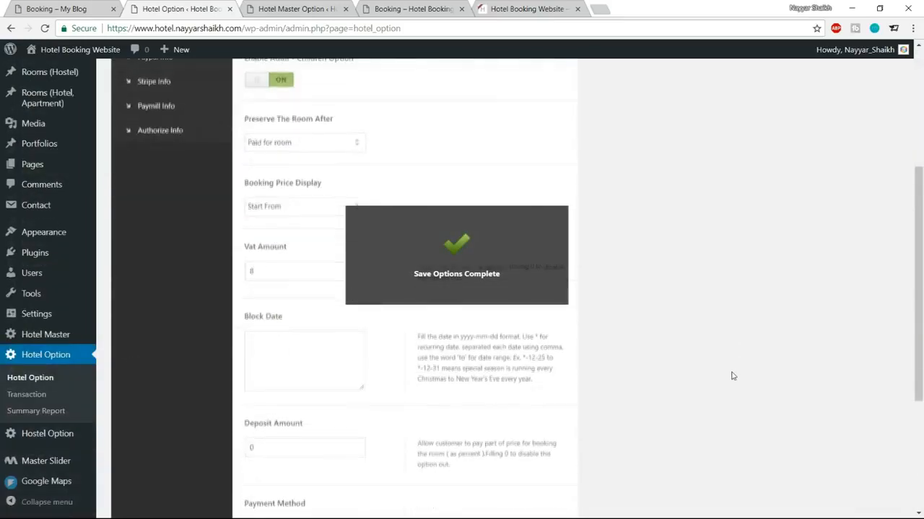
pyautogui.scroll(10, 734, 387)
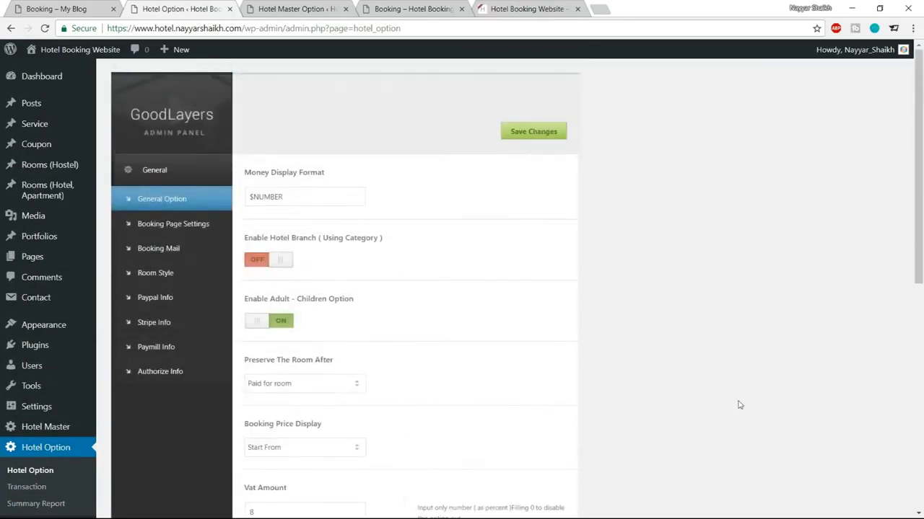
# Step: In Paypal Info, replace the recipient email with the owner's address and save
pyautogui.click(179, 238)
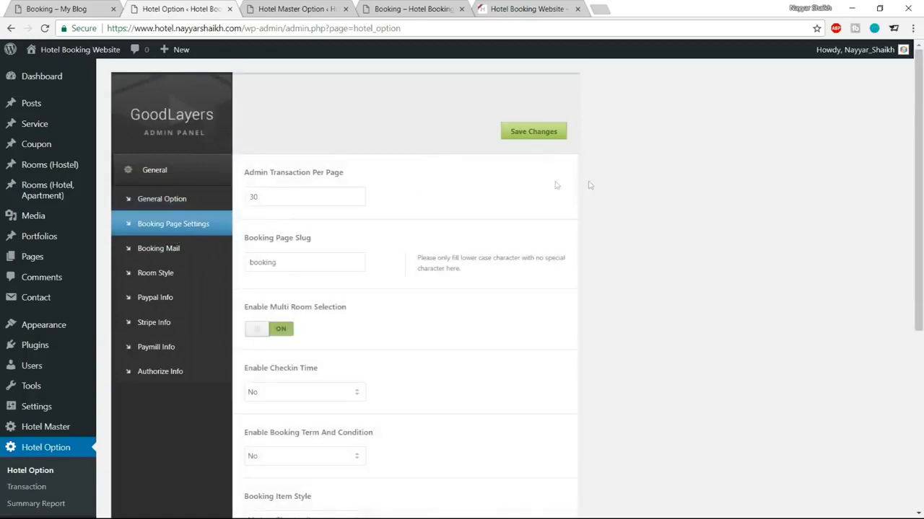
pyautogui.scroll(-5, 745, 322)
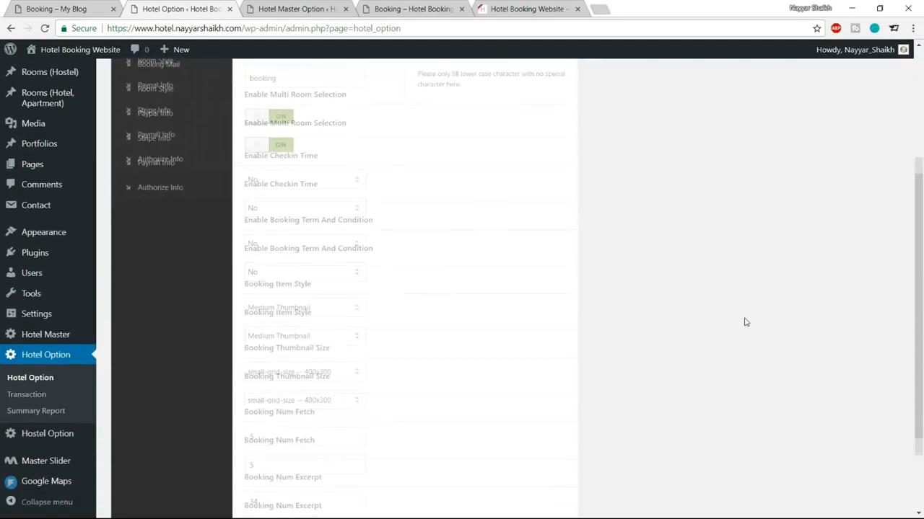
pyautogui.scroll(5, 745, 322)
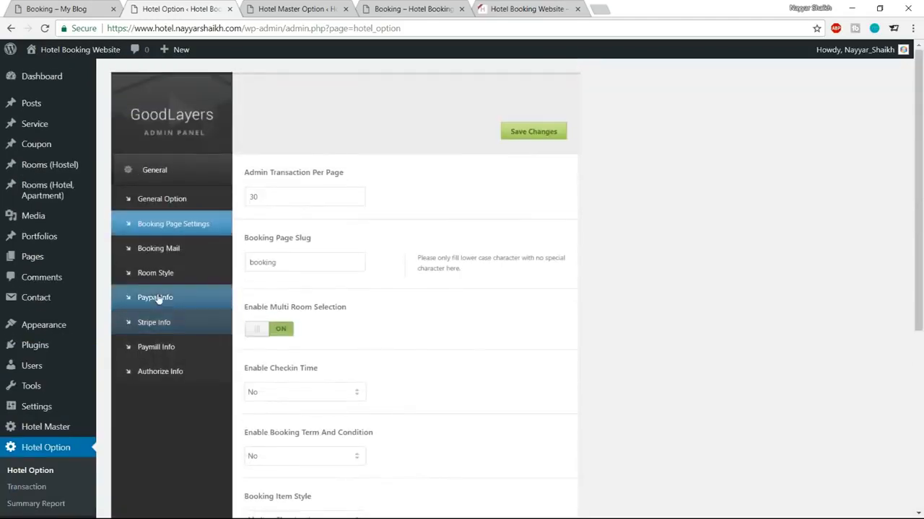
pyautogui.click(169, 306)
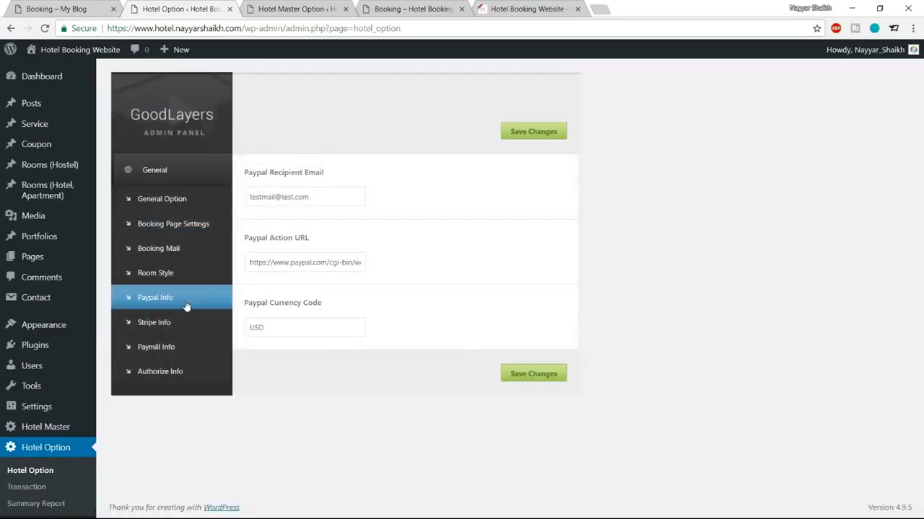
pyautogui.moveTo(322, 197); pyautogui.dragTo(233, 202)
pyautogui.click(315, 210)
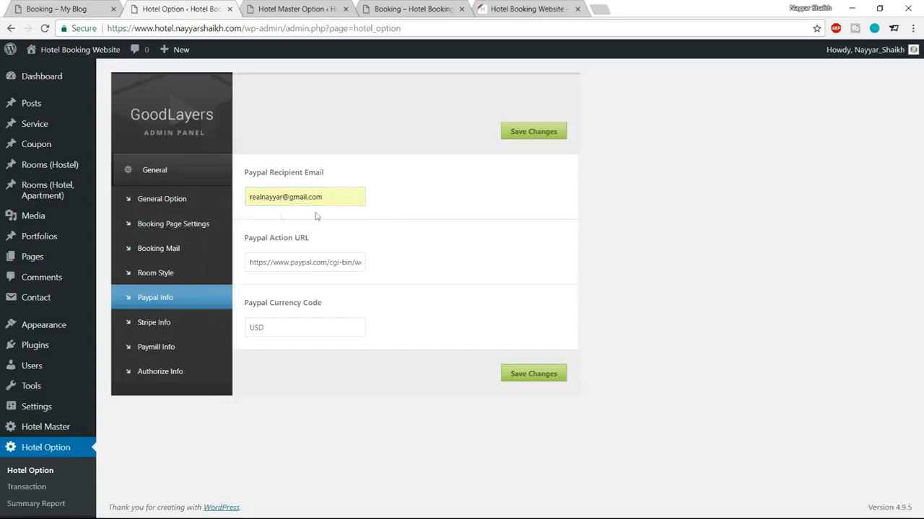
pyautogui.moveTo(299, 326); pyautogui.dragTo(248, 325)
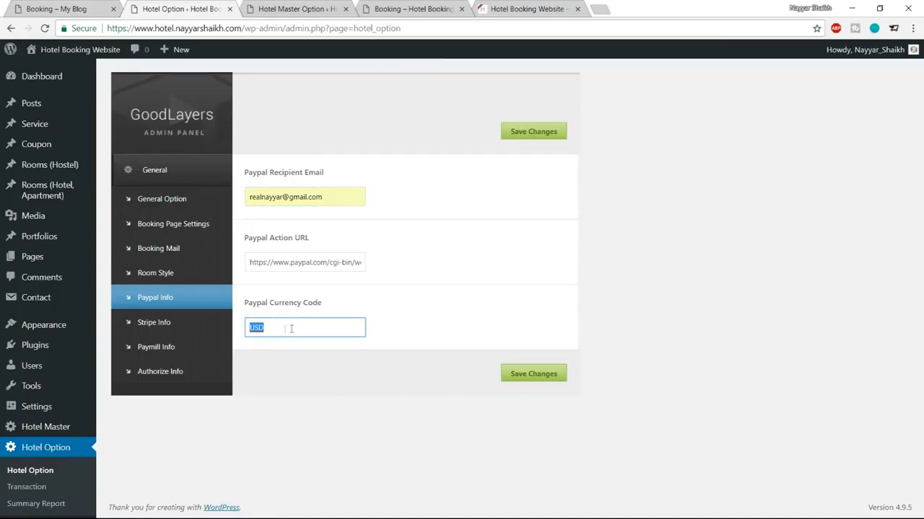
pyautogui.click(537, 373)
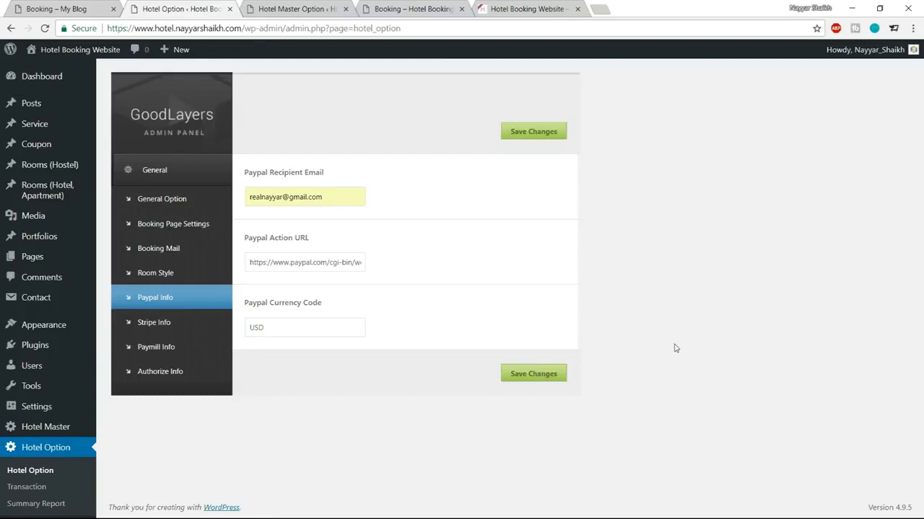
# Step: Open Stripe Info, then load the Stripe dashboard API keys page in a new tab
pyautogui.click(165, 301)
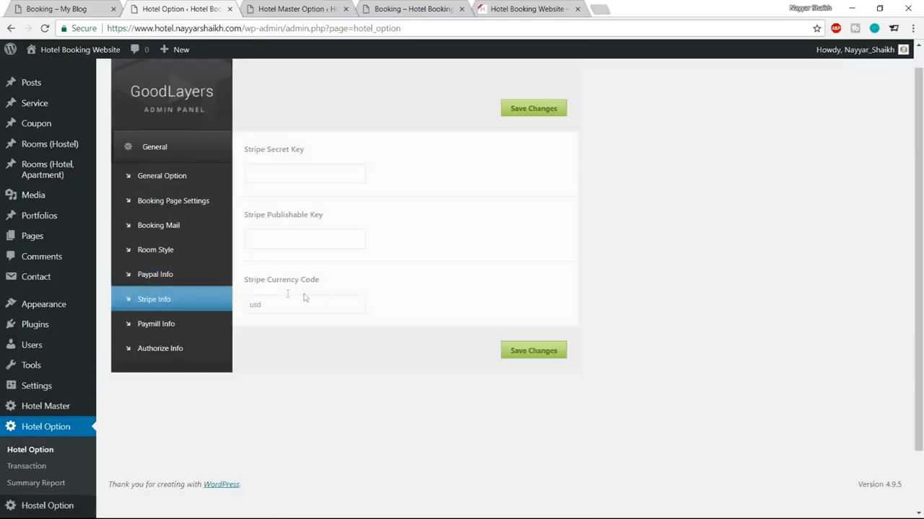
pyautogui.click(606, 11)
pyautogui.write('stri')
pyautogui.press('Down')
pyautogui.press('Return')
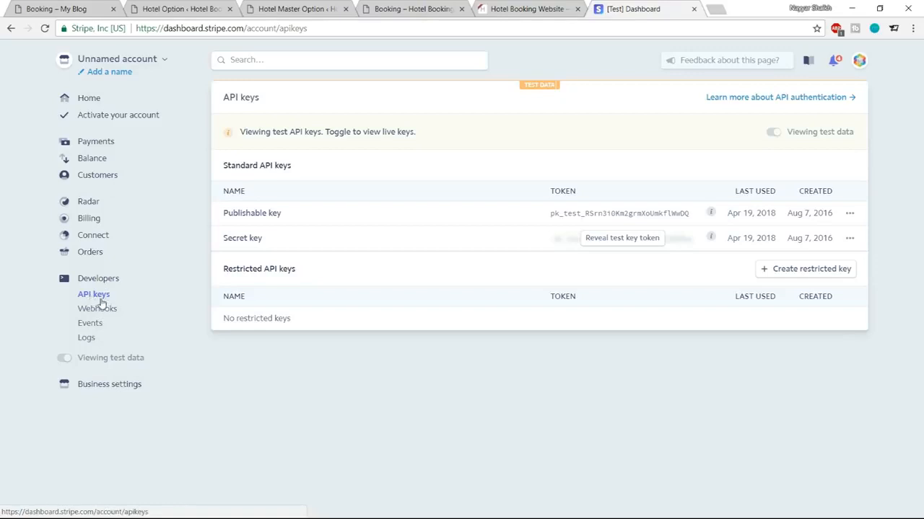
# Step: Reveal the Stripe test secret key after password re-entry and copy the publishable key
pyautogui.moveTo(224, 215); pyautogui.dragTo(301, 218)
pyautogui.click(270, 246)
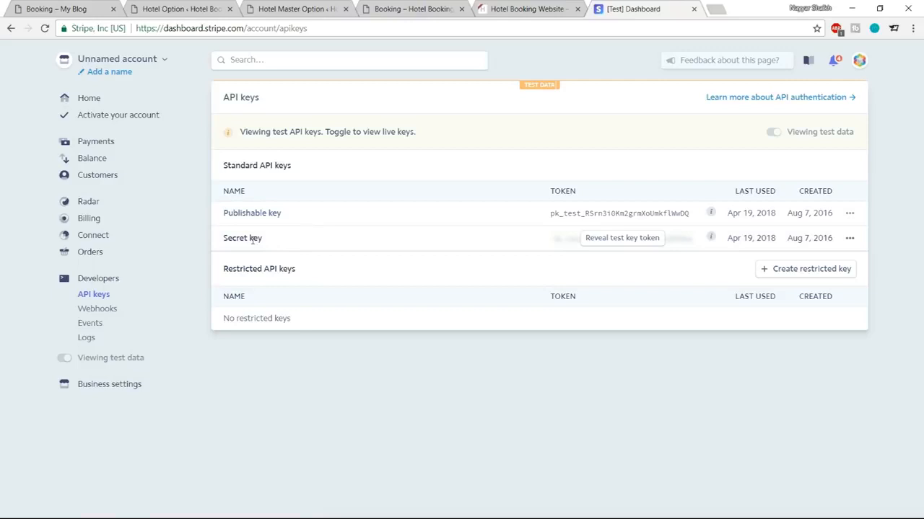
pyautogui.click(625, 239)
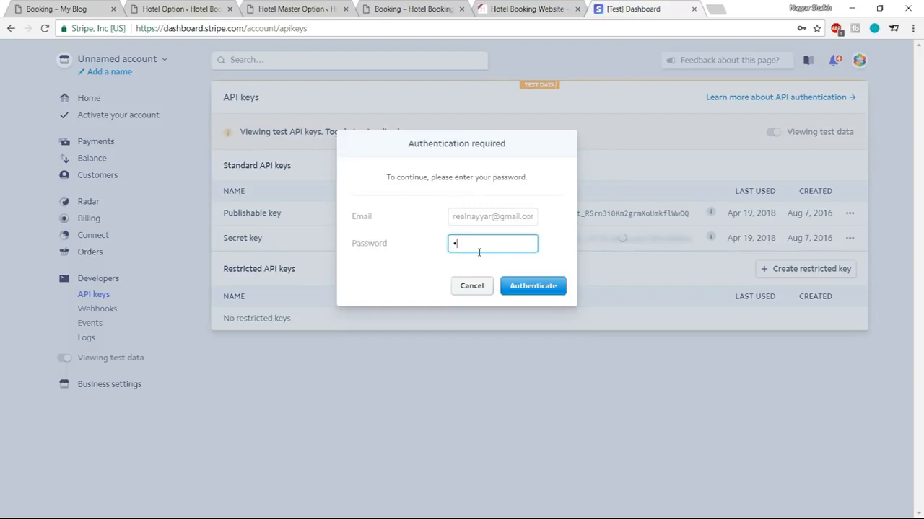
pyautogui.press('Return')
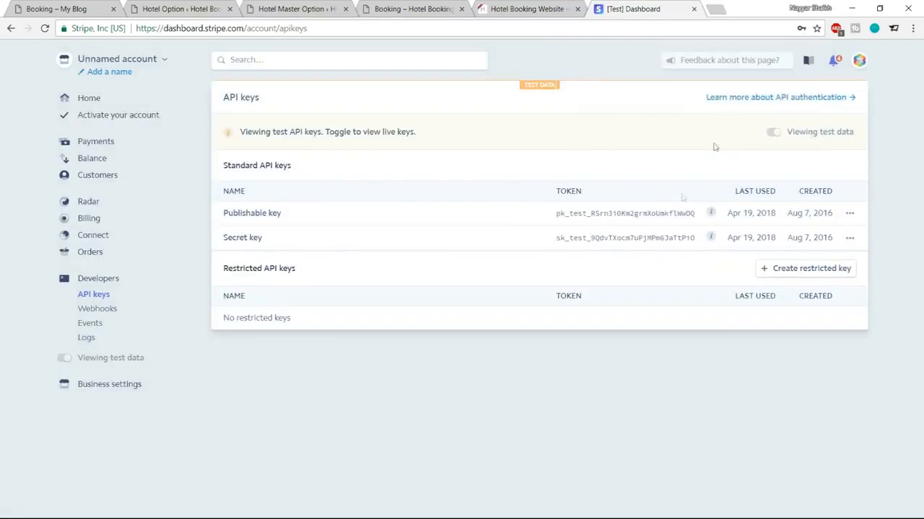
pyautogui.moveTo(554, 217); pyautogui.dragTo(706, 224)
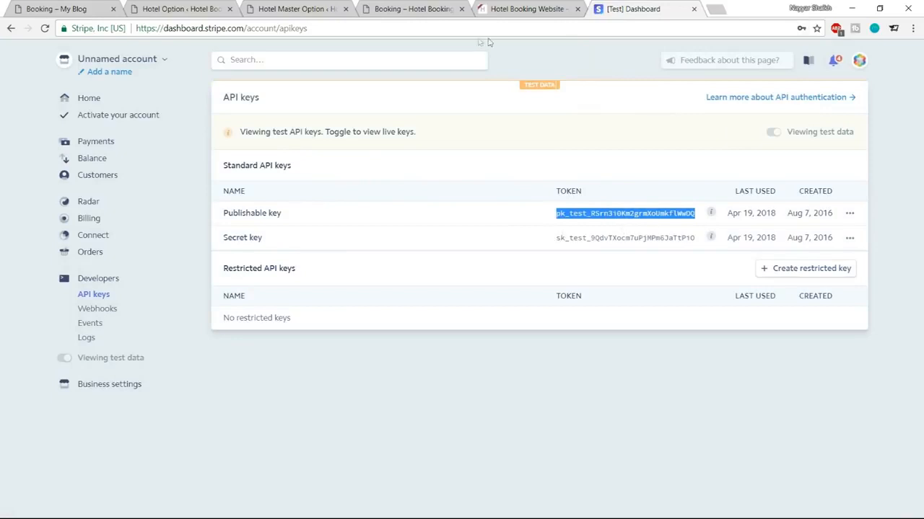
pyautogui.click(337, 7)
pyautogui.click(413, 7)
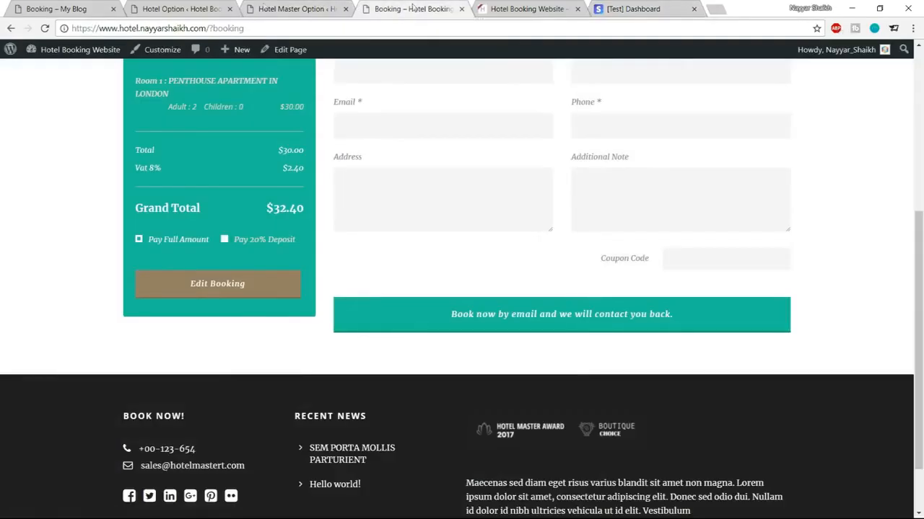
# Step: Paste the Stripe test publishable and secret keys into the Stripe Info fields and save
pyautogui.click(180, 8)
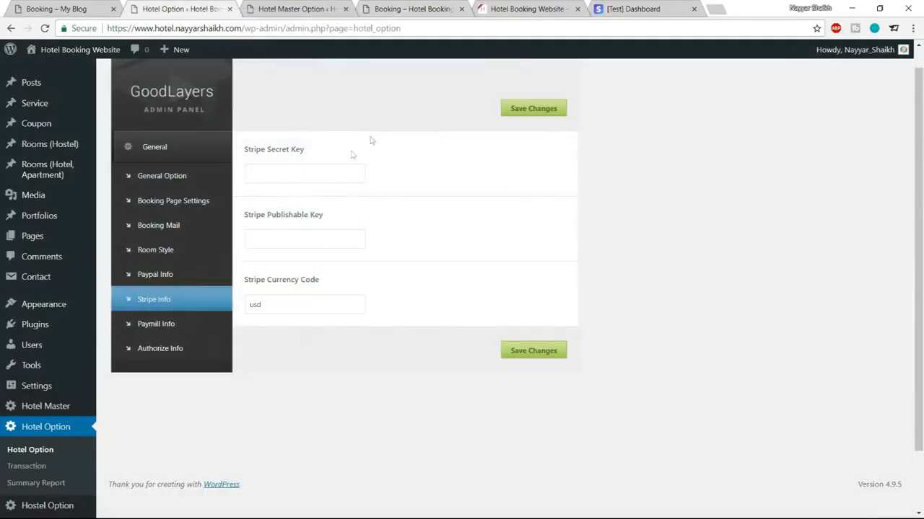
pyautogui.click(291, 243)
pyautogui.hotkey('ctrl', 'v')
pyautogui.click(628, 9)
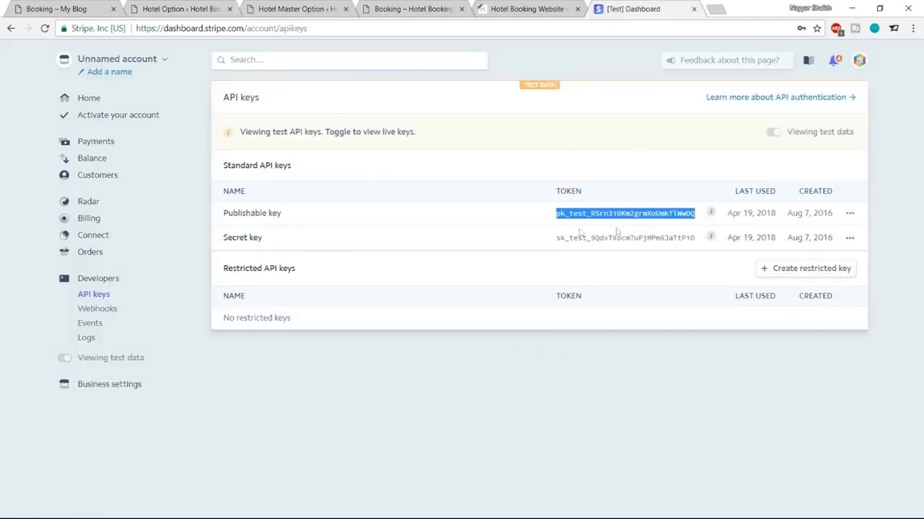
pyautogui.moveTo(556, 238); pyautogui.dragTo(703, 239)
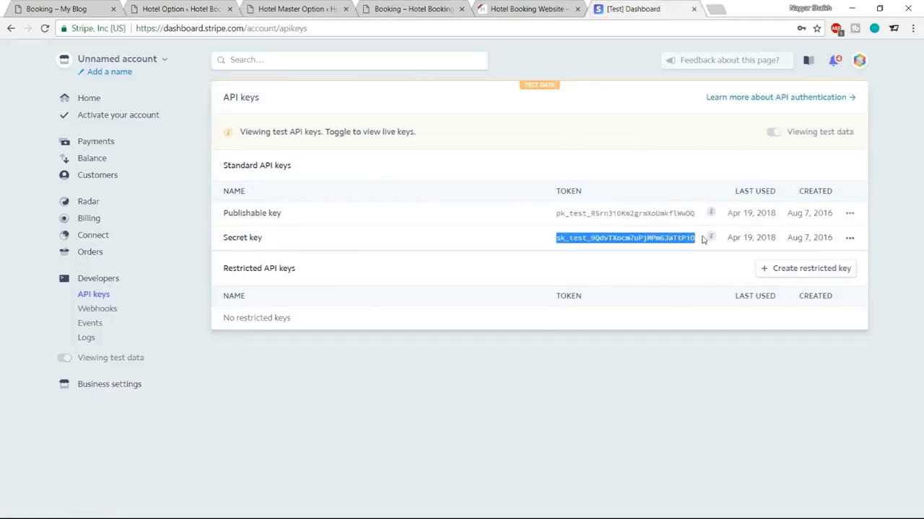
pyautogui.click(221, 8)
pyautogui.click(304, 173)
pyautogui.hotkey('ctrl', 'v')
pyautogui.click(534, 108)
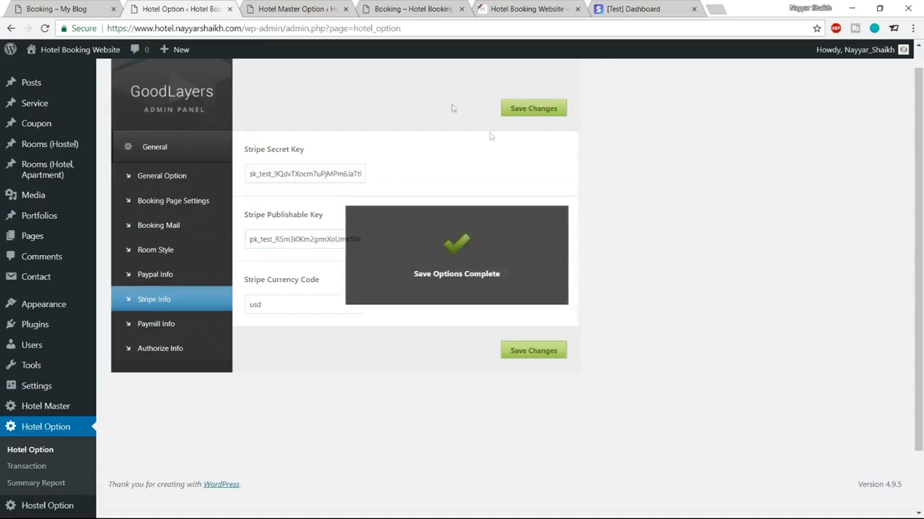
pyautogui.click(290, 6)
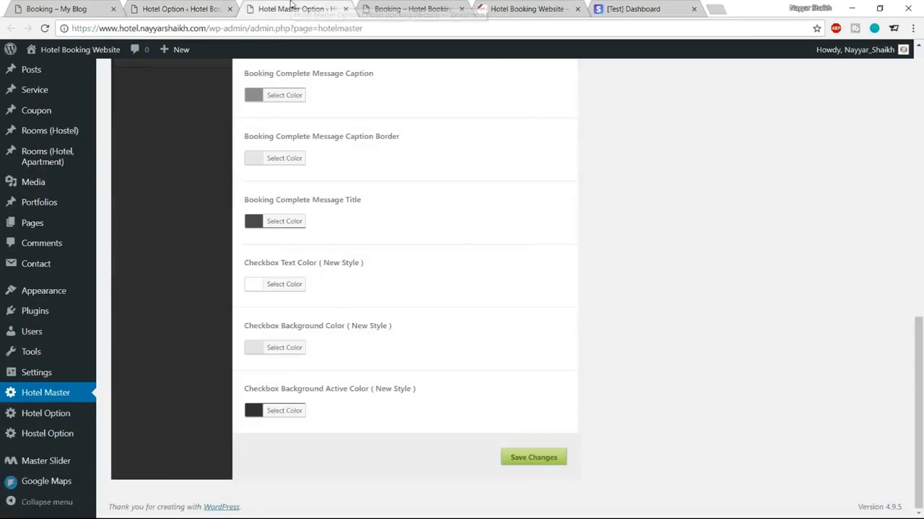
# Step: Reload the booking page, check availability and select the Penthouse Apartment in London
pyautogui.click(394, 8)
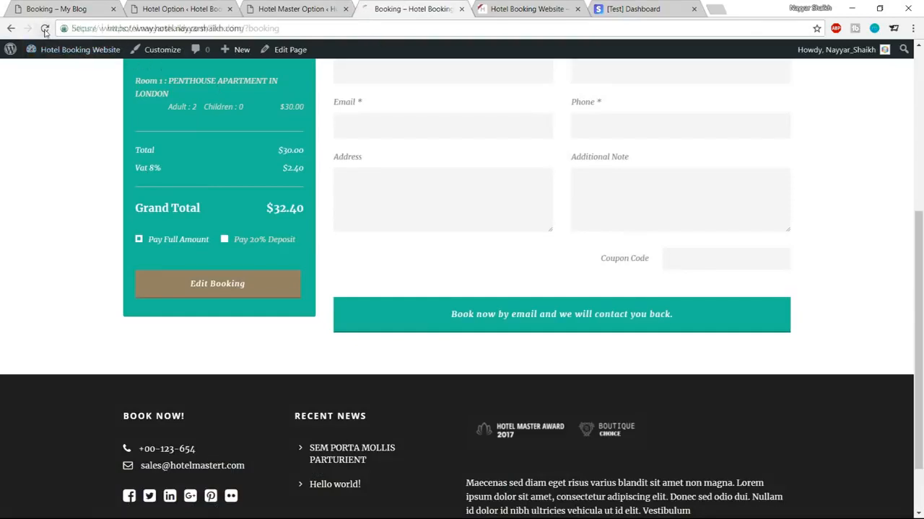
pyautogui.click(45, 28)
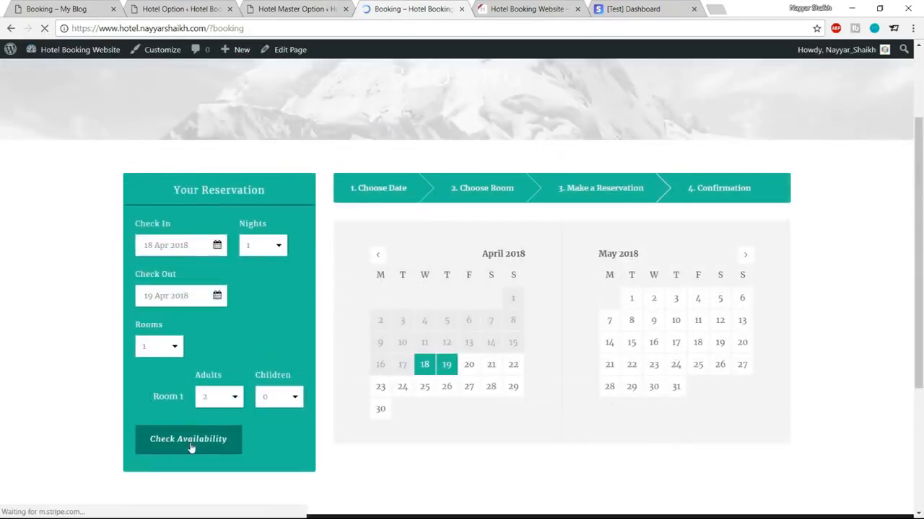
pyautogui.click(190, 444)
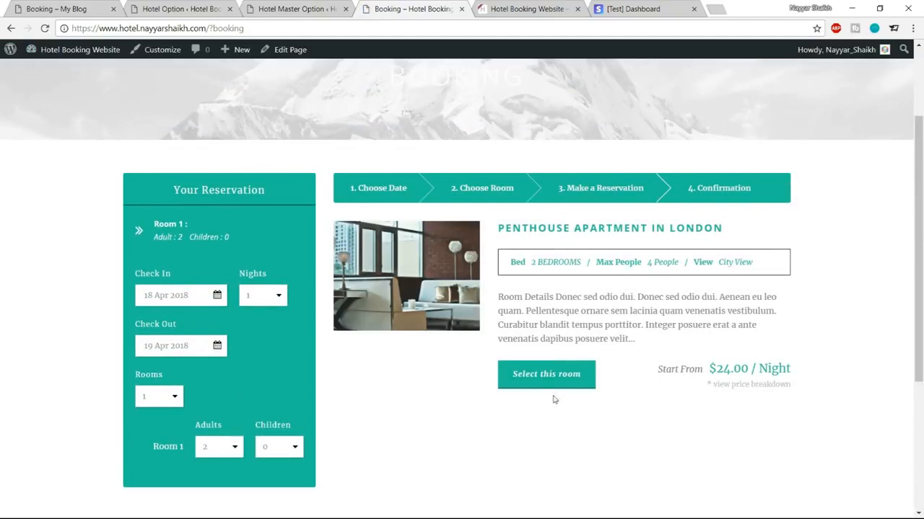
pyautogui.click(553, 376)
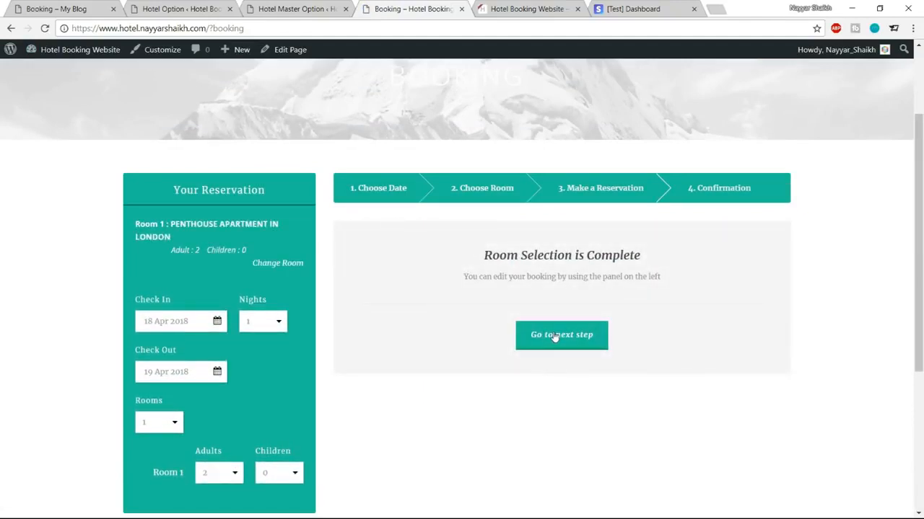
pyautogui.click(553, 335)
pyautogui.scroll(-1, 474, 252)
# Step: Fill in the guest's name, e-mail, phone and address, and choose Stripe payment
pyautogui.click(427, 189)
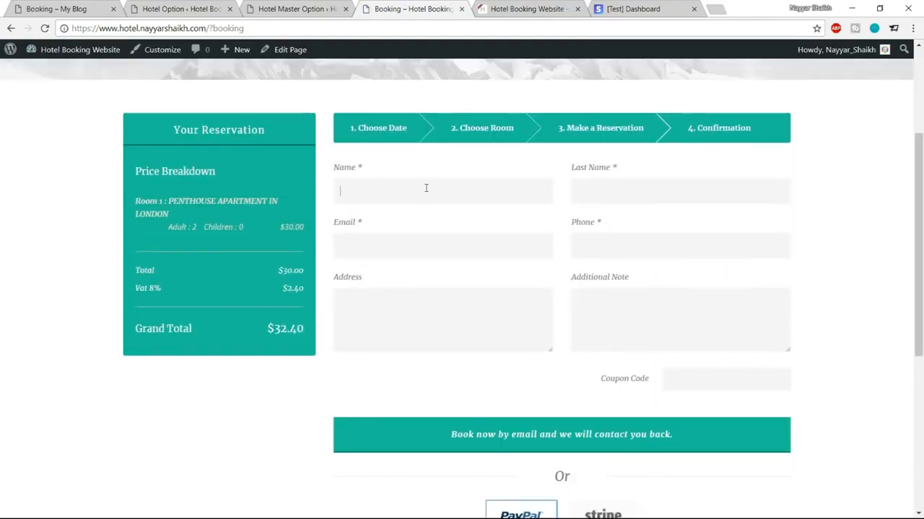
pyautogui.write('Nayyar')
pyautogui.click(423, 210)
pyautogui.click(633, 210)
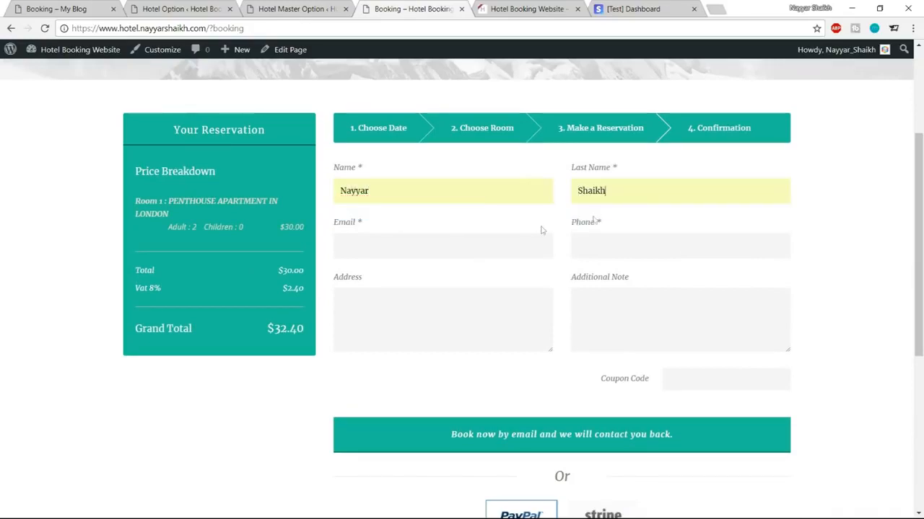
pyautogui.click(459, 245)
pyautogui.click(444, 266)
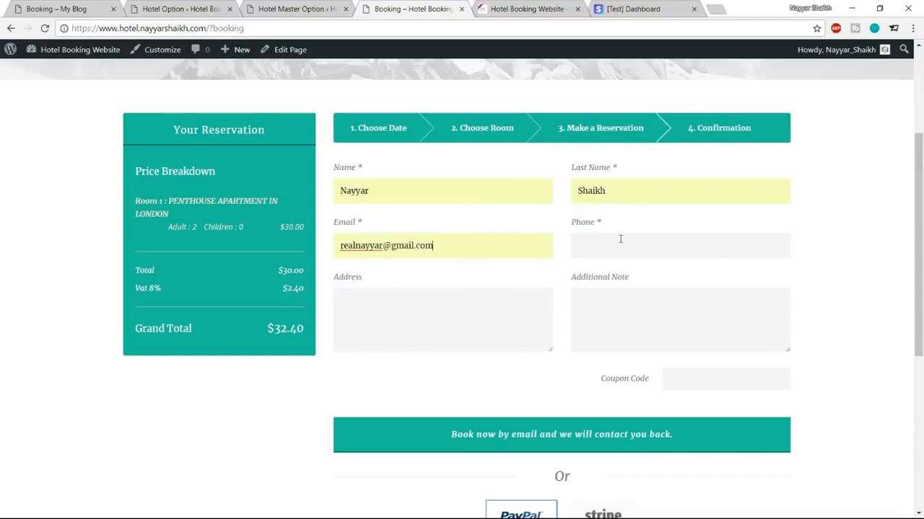
pyautogui.click(619, 240)
pyautogui.write('1236')
pyautogui.click(542, 308)
pyautogui.click(404, 360)
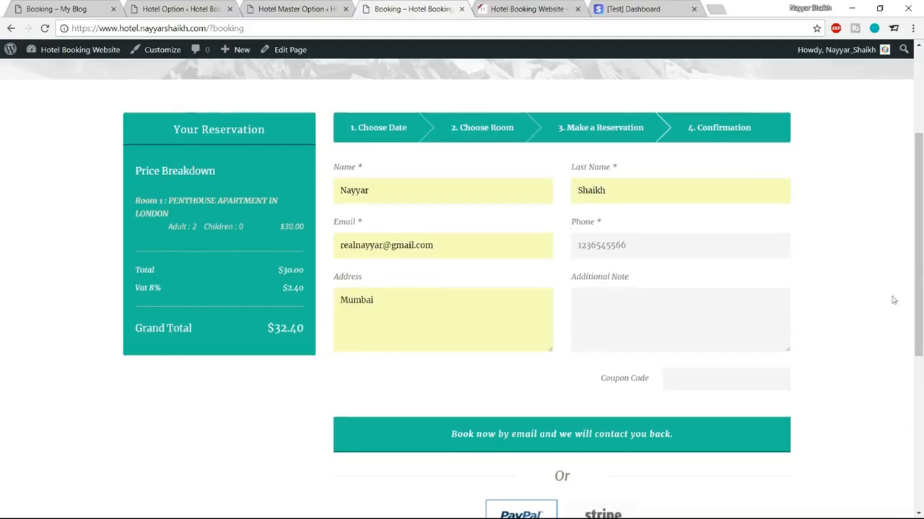
pyautogui.scroll(-3, 893, 297)
pyautogui.click(612, 287)
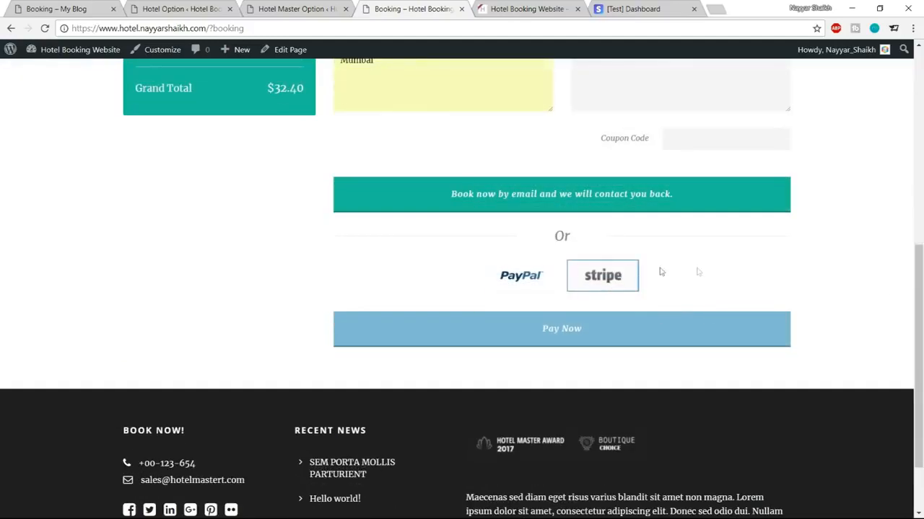
# Step: Pay the $32.40 booking with the test card and decline saving the card
pyautogui.click(588, 343)
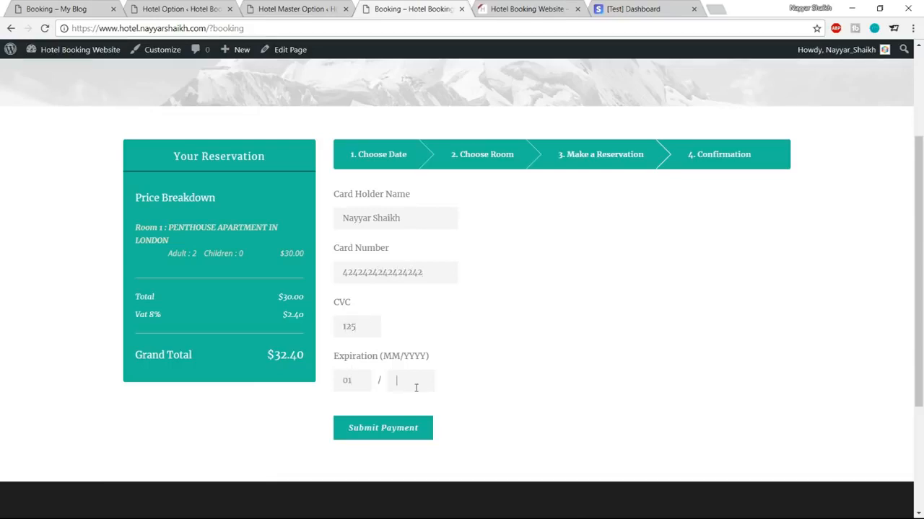
pyautogui.click(396, 433)
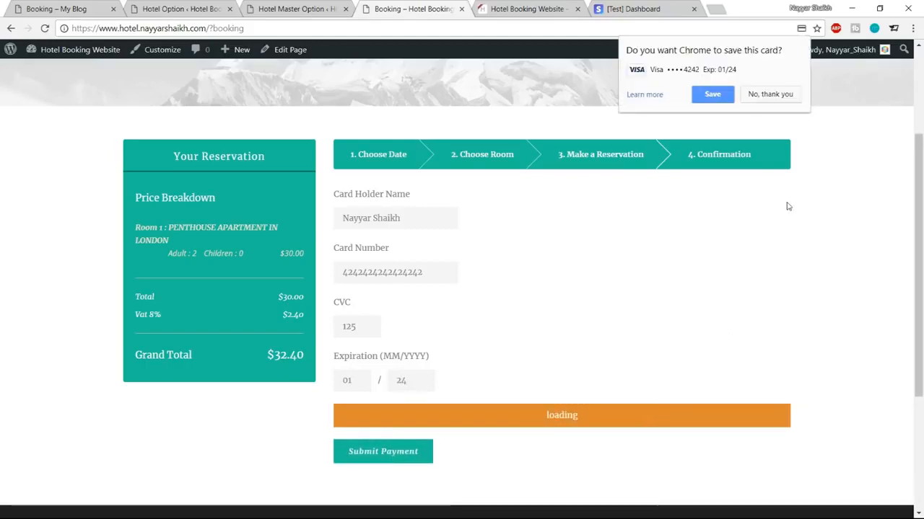
pyautogui.click(769, 94)
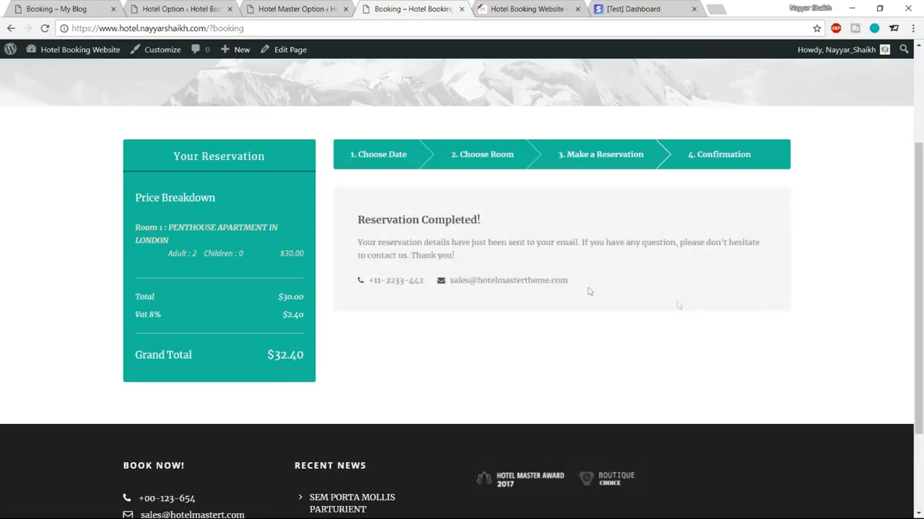
# Step: Check the Reservation Completed heading with its contact email and phone number
pyautogui.moveTo(359, 223); pyautogui.dragTo(507, 221)
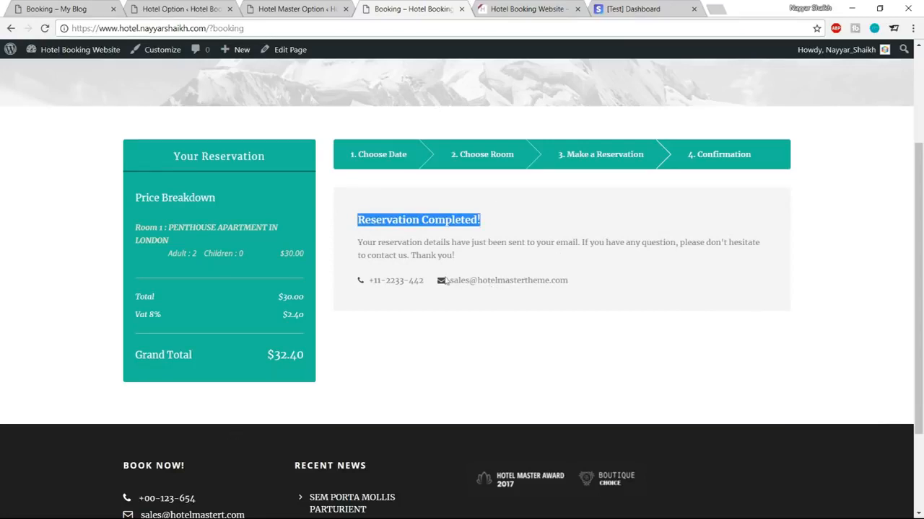
pyautogui.moveTo(574, 285); pyautogui.dragTo(458, 281)
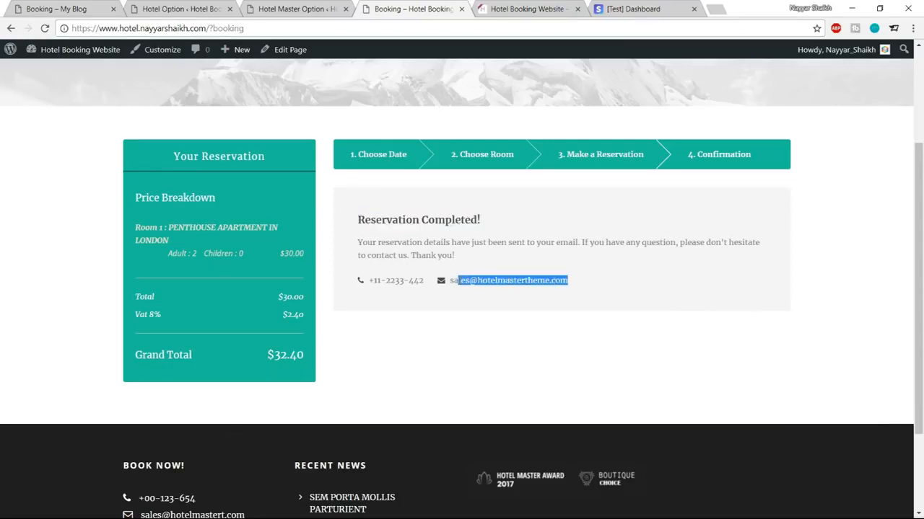
pyautogui.moveTo(374, 280); pyautogui.dragTo(426, 282)
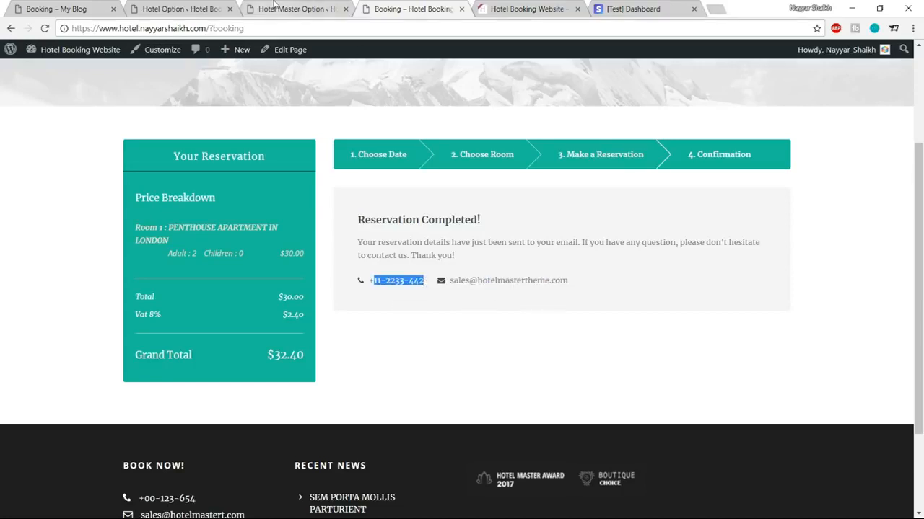
pyautogui.click(181, 9)
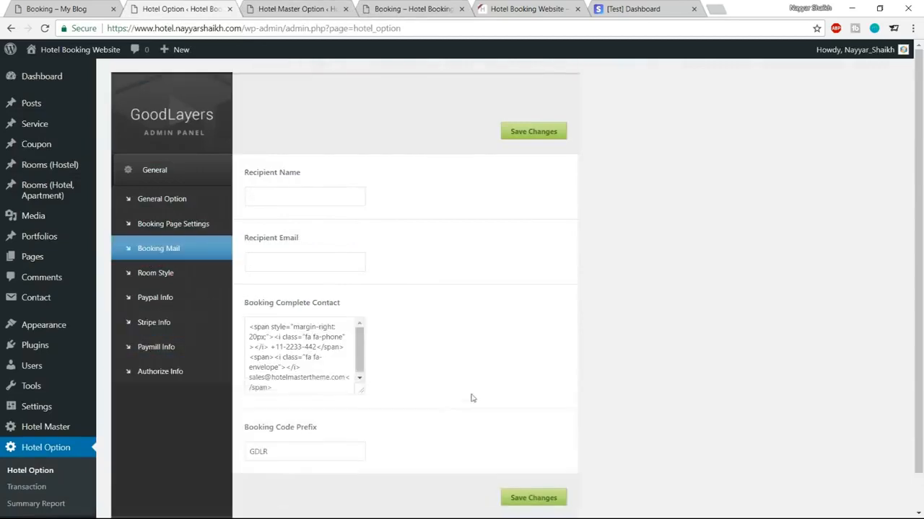
pyautogui.moveTo(471, 398); pyautogui.dragTo(476, 432)
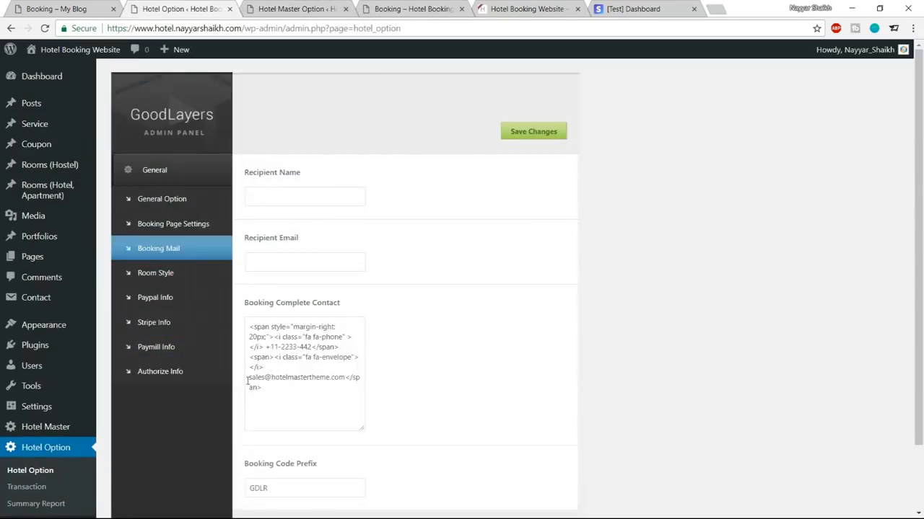
pyautogui.moveTo(249, 380); pyautogui.dragTo(342, 377)
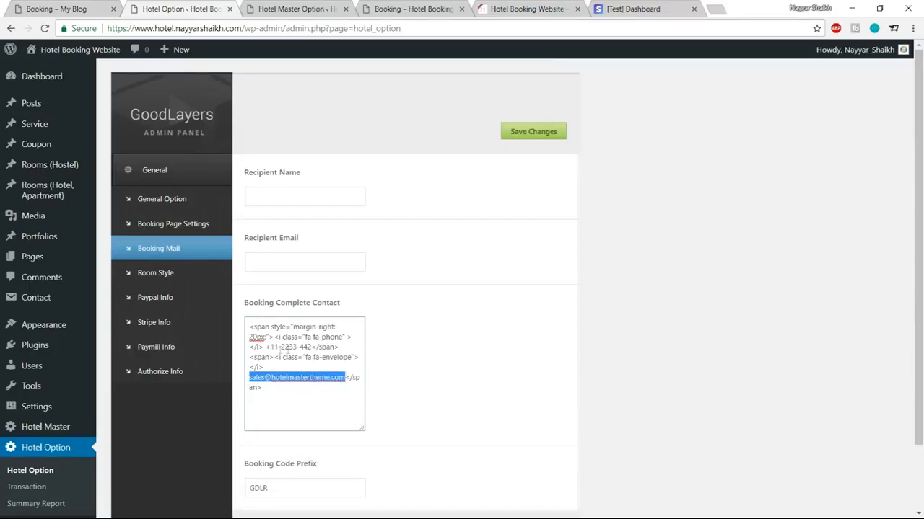
pyautogui.moveTo(266, 347); pyautogui.dragTo(310, 347)
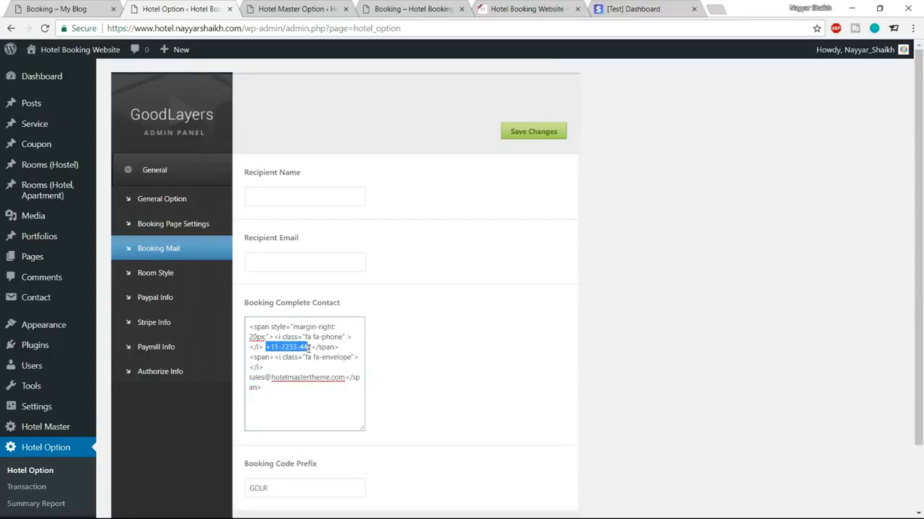
pyautogui.moveTo(257, 380); pyautogui.dragTo(327, 378)
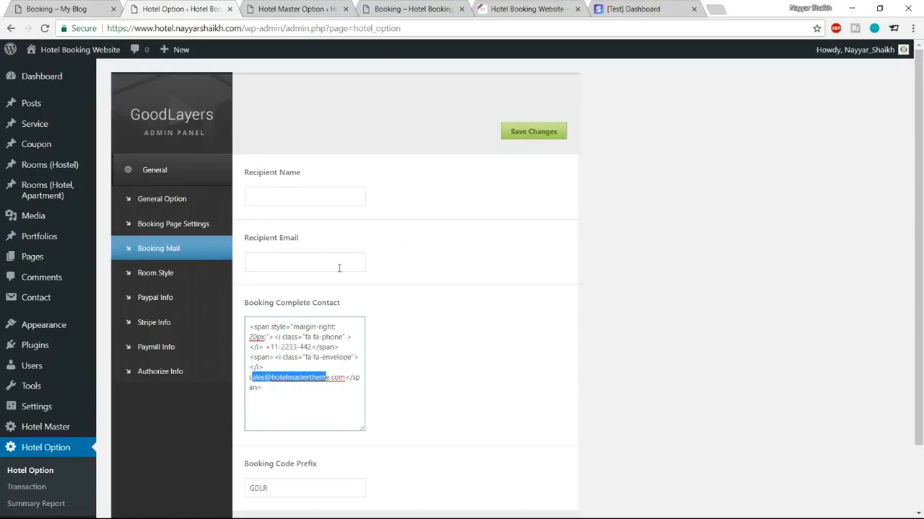
pyautogui.click(265, 263)
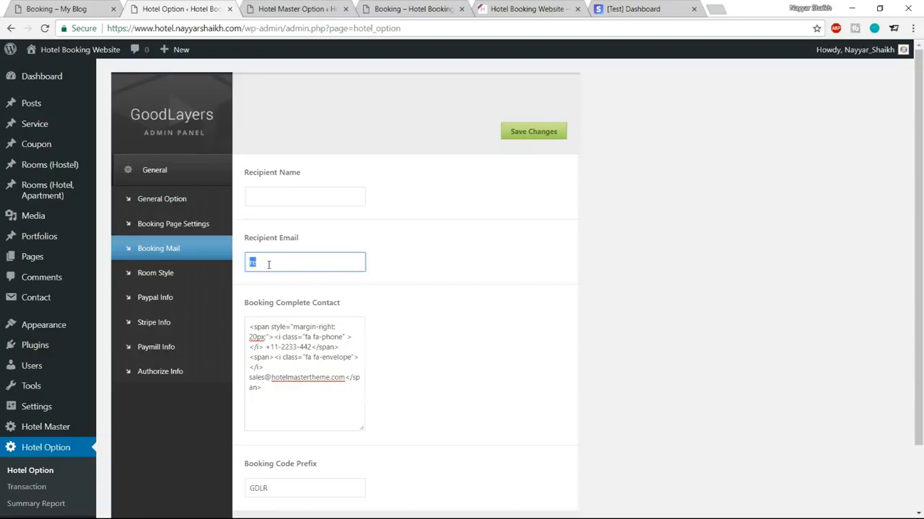
pyautogui.click(303, 197)
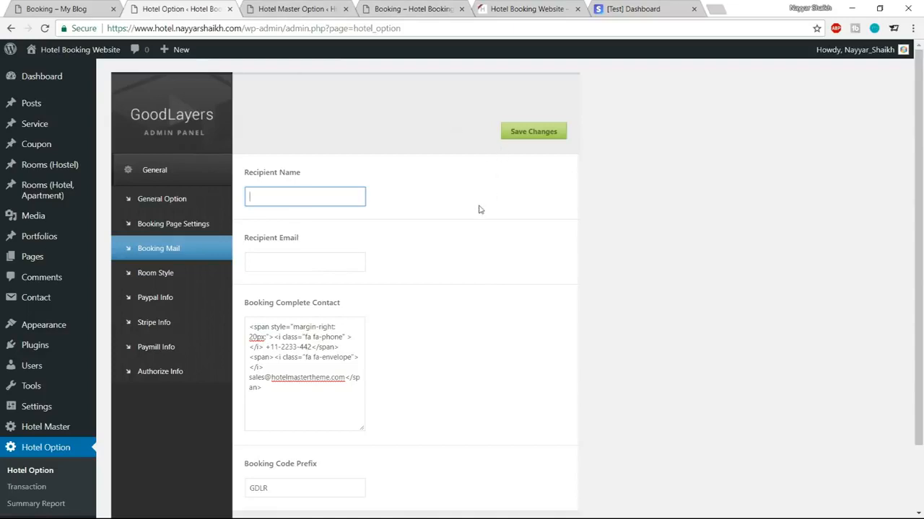
pyautogui.click(420, 9)
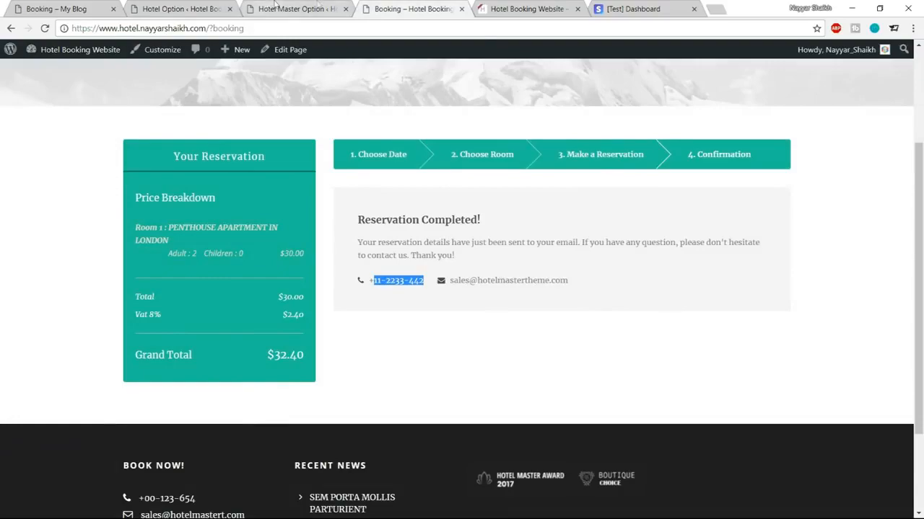
pyautogui.click(272, 7)
# Step: Open the Transaction list and check the booking's guest name and date
pyautogui.scroll(5, 320, 295)
pyautogui.scroll(3, 320, 295)
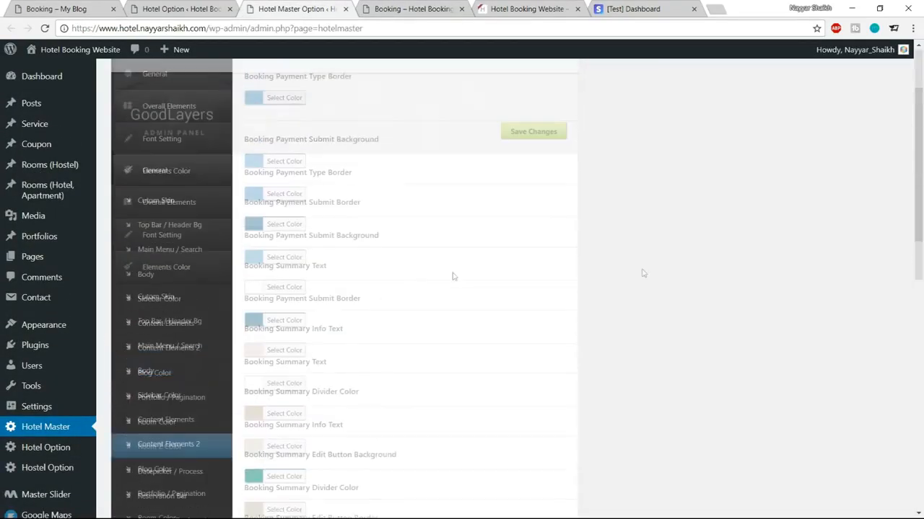
pyautogui.scroll(-5, 647, 269)
pyautogui.scroll(-3, 648, 273)
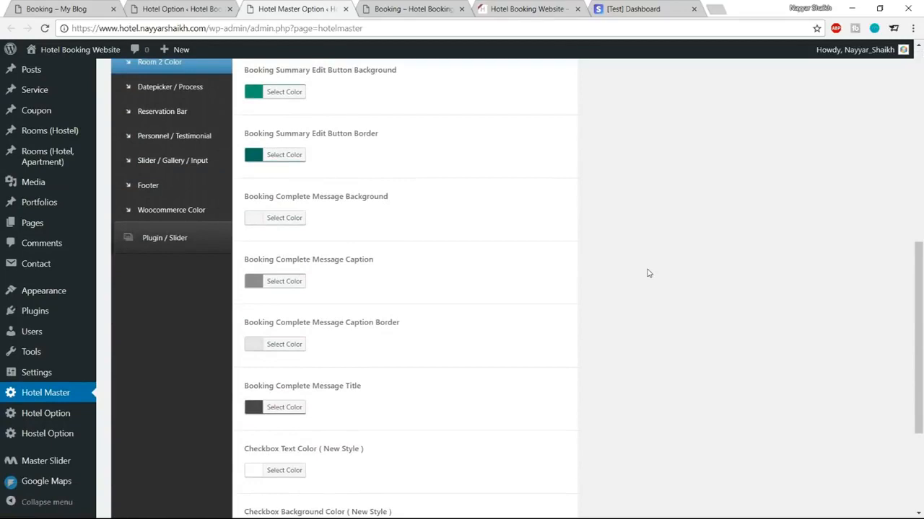
pyautogui.moveTo(72, 414)
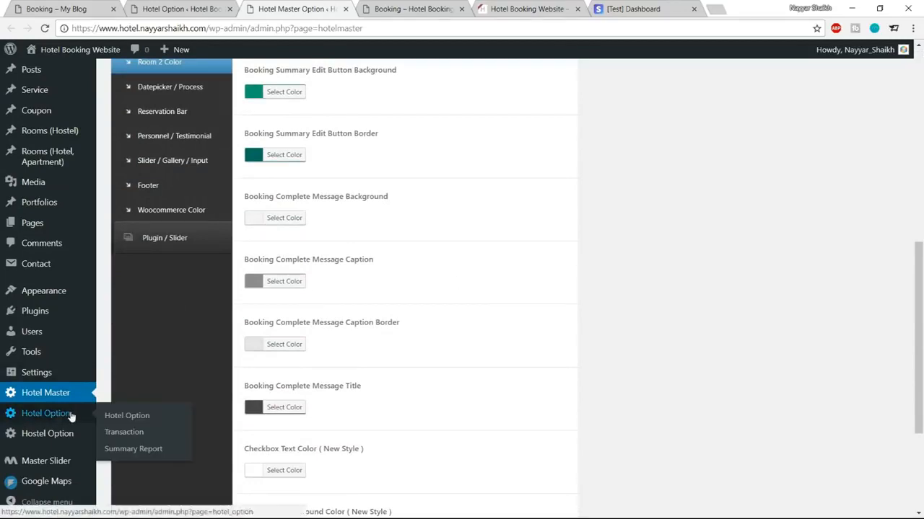
pyautogui.click(131, 431)
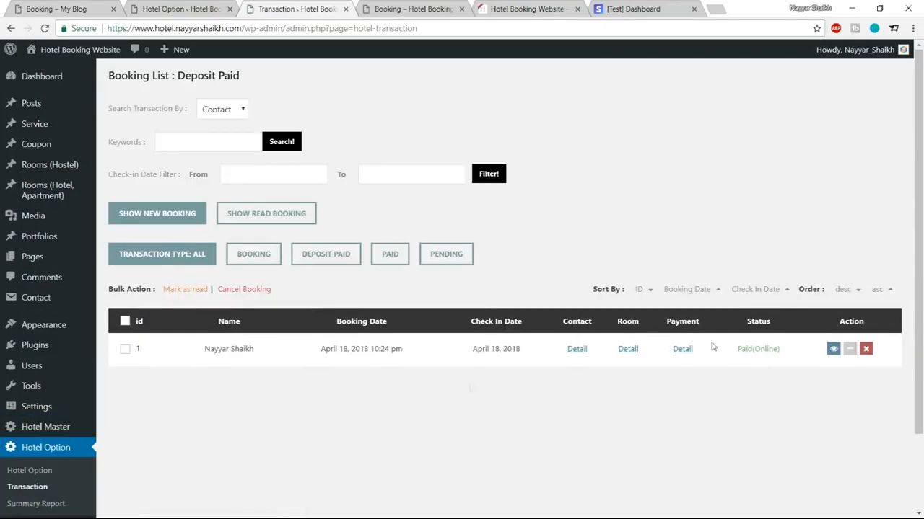
pyautogui.moveTo(204, 351); pyautogui.dragTo(262, 357)
pyautogui.click(277, 360)
pyautogui.moveTo(321, 355); pyautogui.dragTo(347, 353)
# Step: View the booking's contact details and its room and stay dates
pyautogui.click(574, 351)
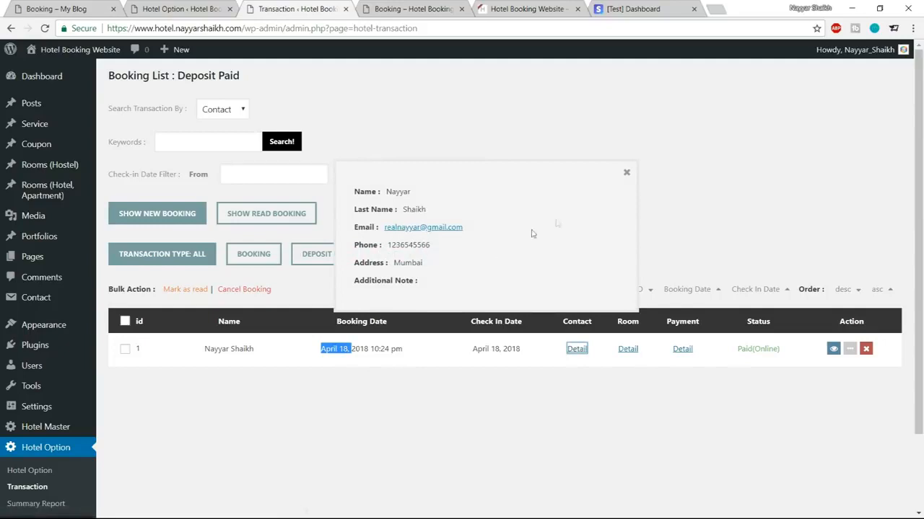
pyautogui.click(626, 173)
pyautogui.click(628, 349)
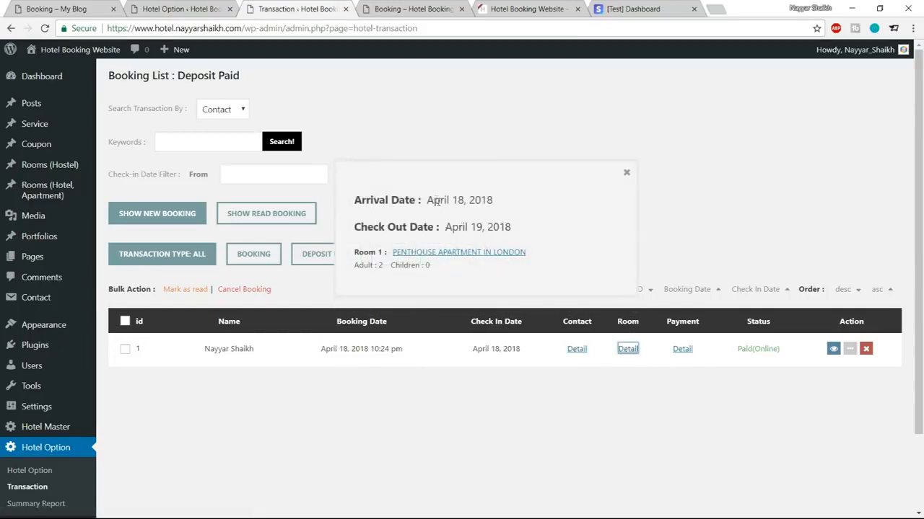
pyautogui.moveTo(427, 198); pyautogui.dragTo(524, 246)
pyautogui.click(454, 274)
# Step: Check the payment details showing 32.40 paid, then return to the booking tab
pyautogui.click(682, 349)
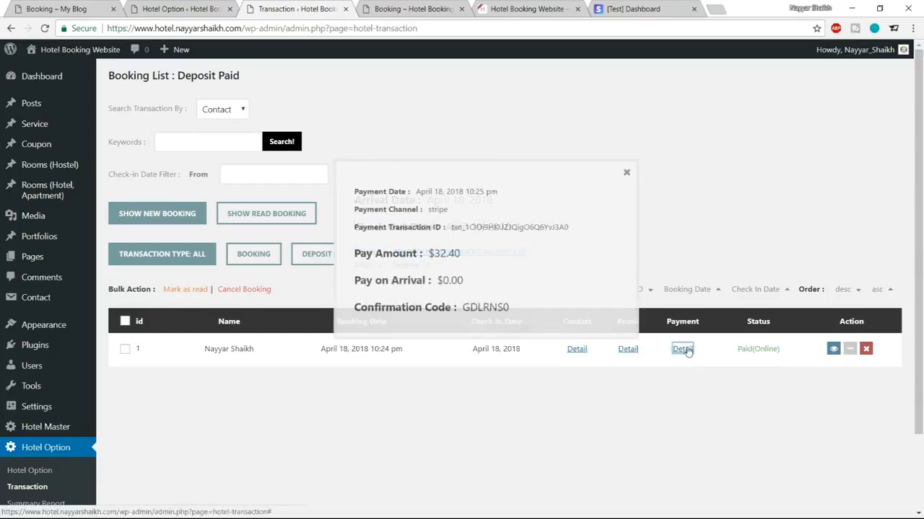
pyautogui.moveTo(433, 254); pyautogui.dragTo(463, 263)
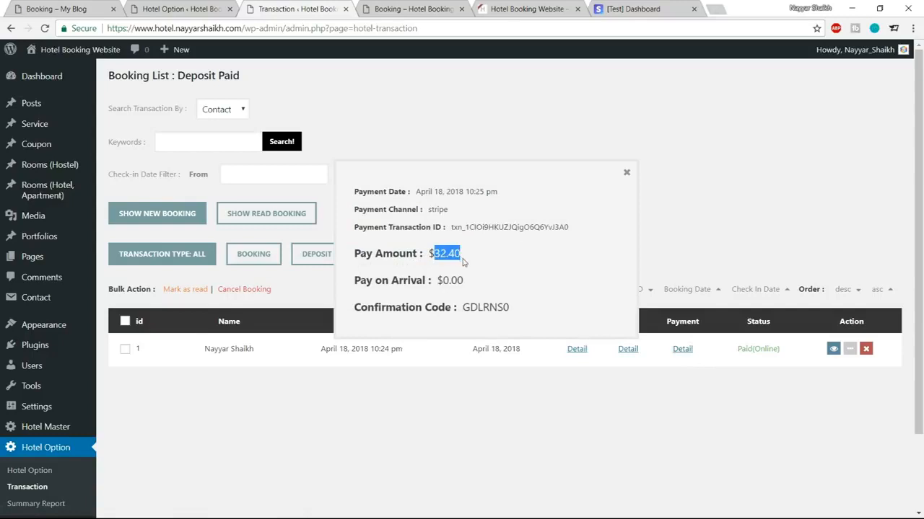
pyautogui.click(464, 262)
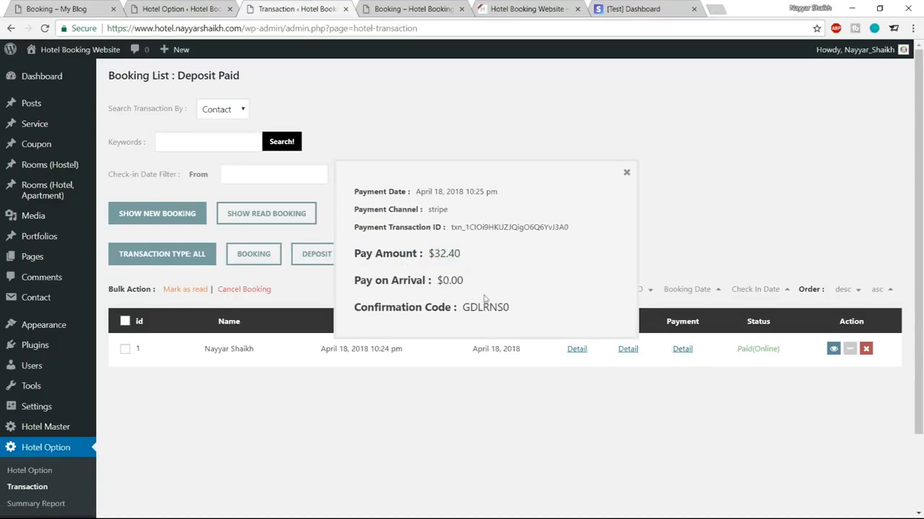
pyautogui.click(626, 176)
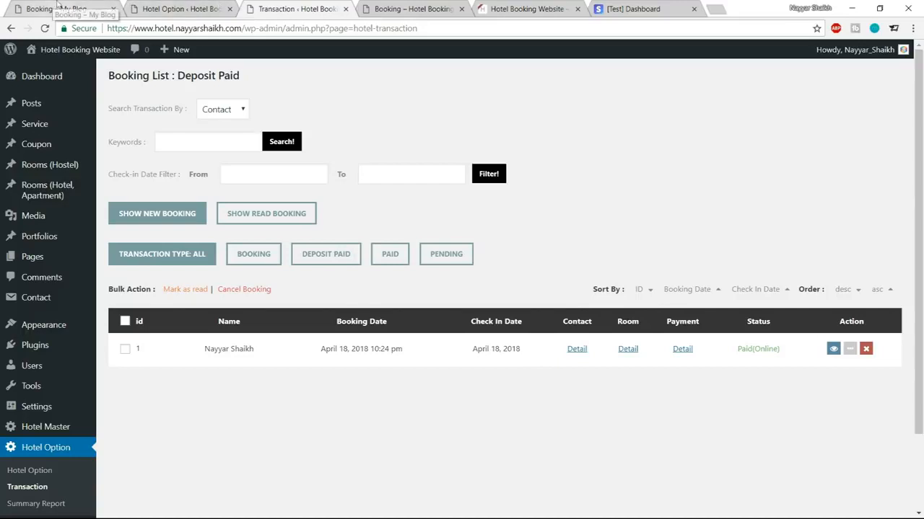
pyautogui.click(408, 9)
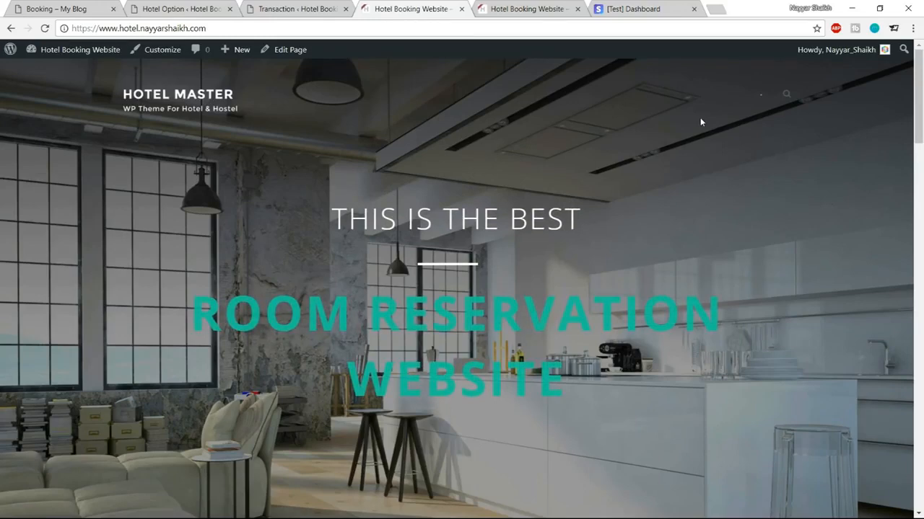
# Step: Add a new page titled 'Contact Us' and publish it at /contact-us/
pyautogui.click(274, 7)
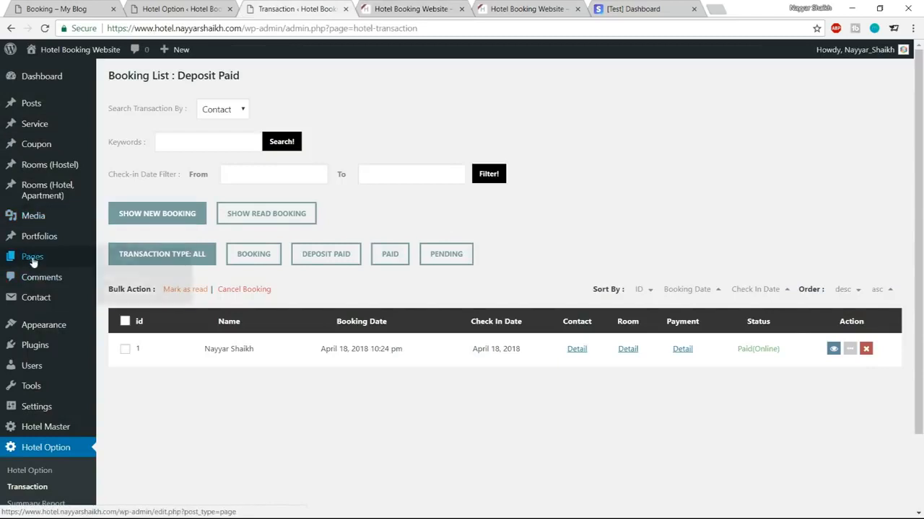
pyautogui.moveTo(33, 261)
pyautogui.click(121, 276)
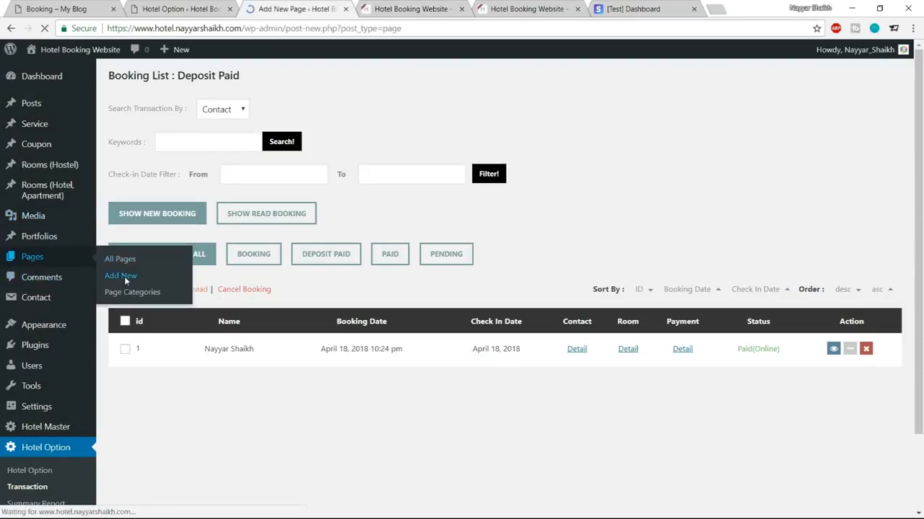
pyautogui.write('Contac')
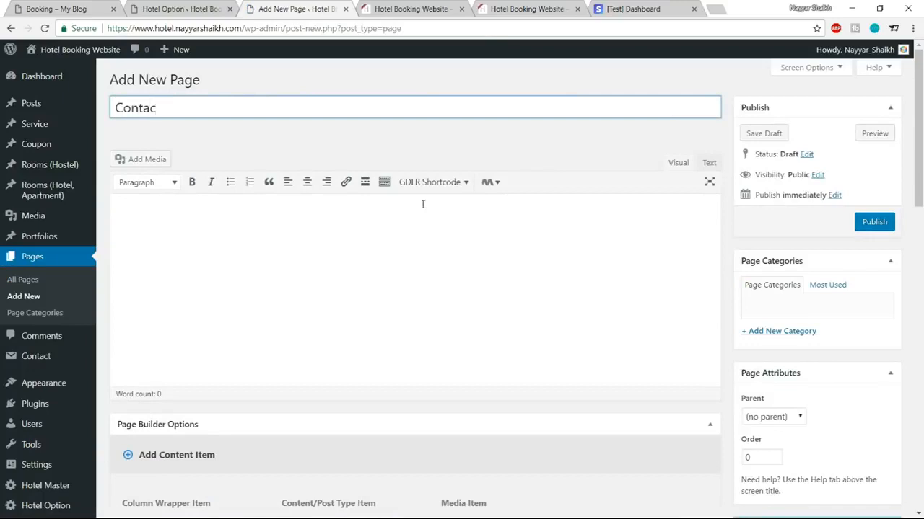
pyautogui.write('t Us')
pyautogui.click(872, 222)
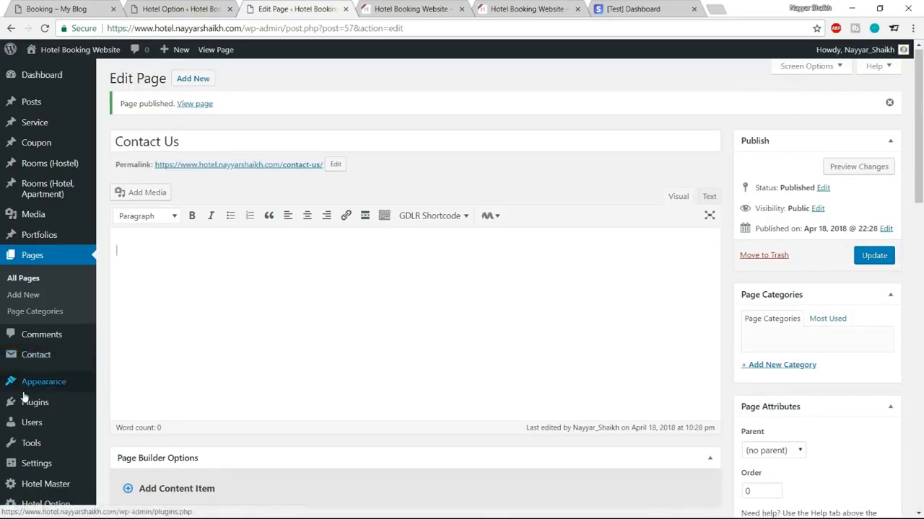
pyautogui.scroll(-2, 34, 359)
pyautogui.moveTo(26, 361)
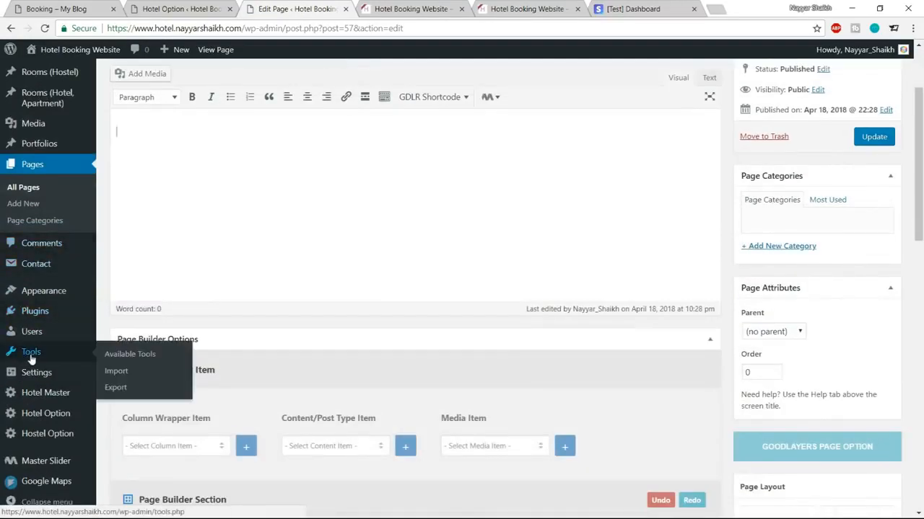
# Step: Install the WordPress importer and choose the myblog.wordpress.2018-04-18 export file
pyautogui.click(116, 371)
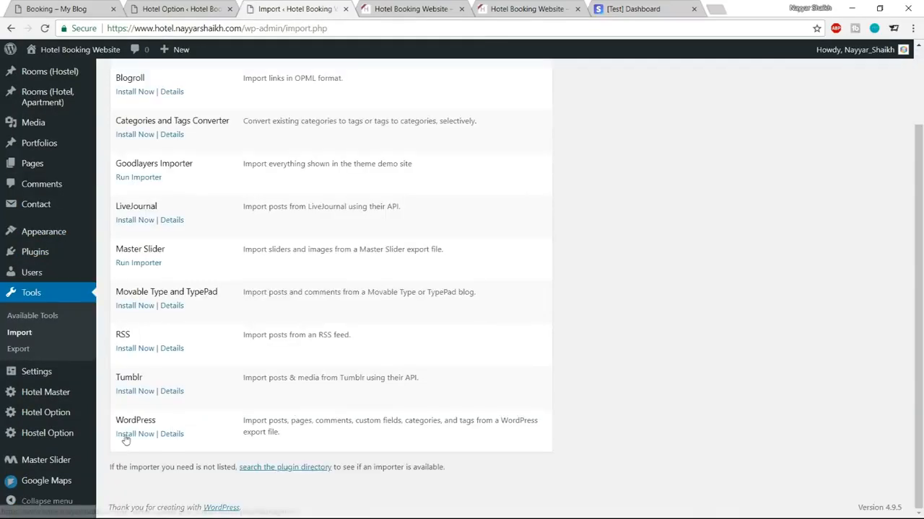
pyautogui.click(134, 435)
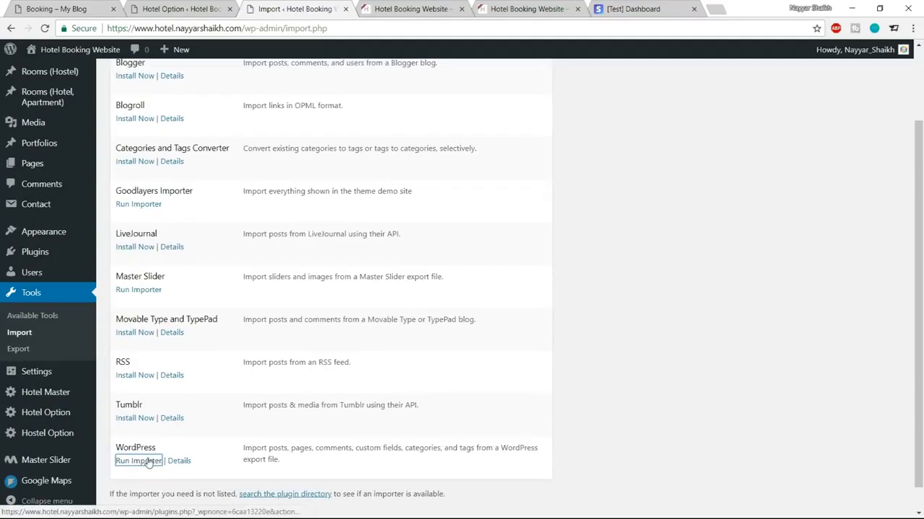
pyautogui.click(147, 461)
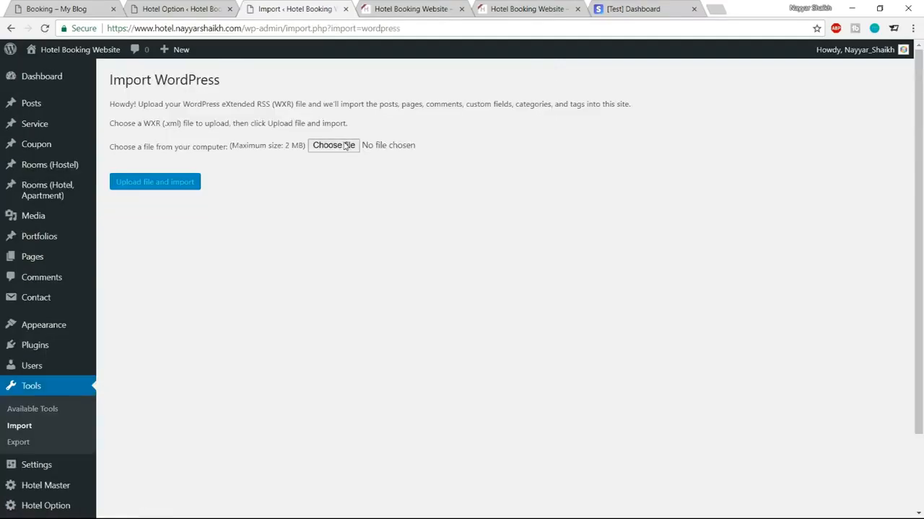
pyautogui.click(334, 146)
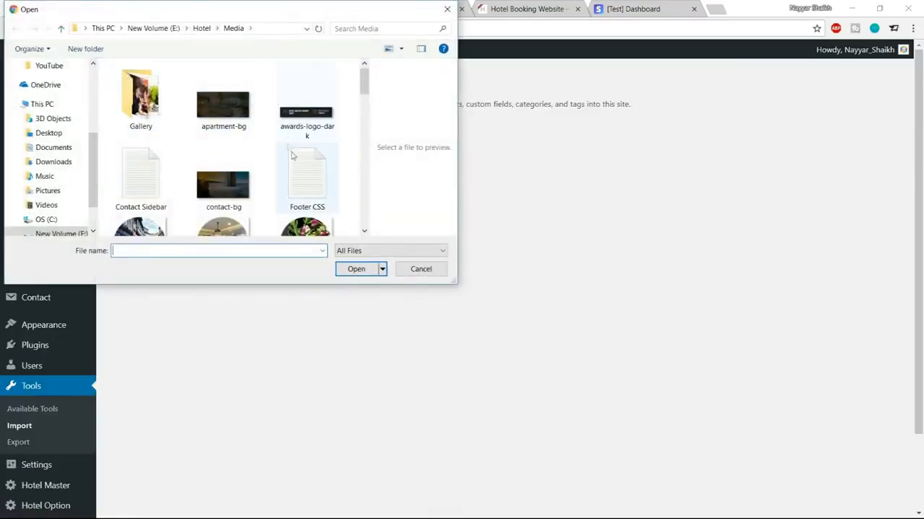
pyautogui.scroll(-3, 307, 174)
pyautogui.scroll(-3, 313, 176)
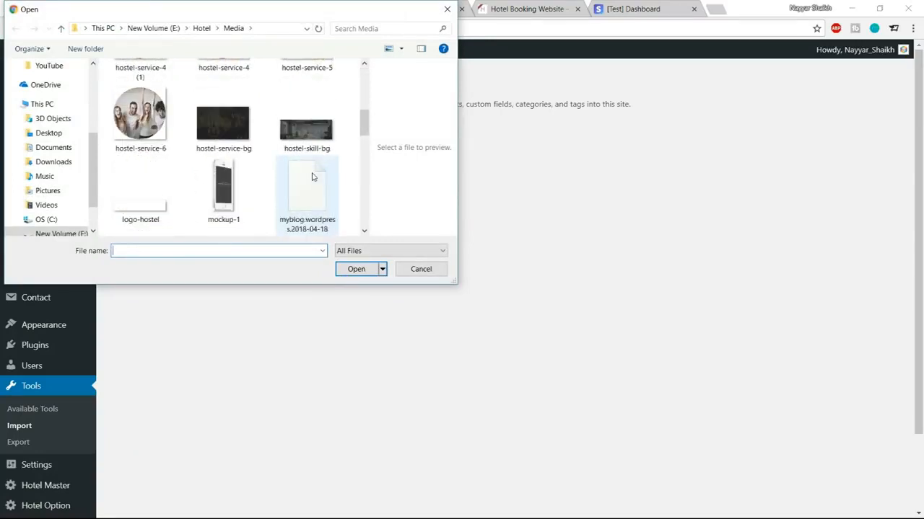
pyautogui.click(314, 150)
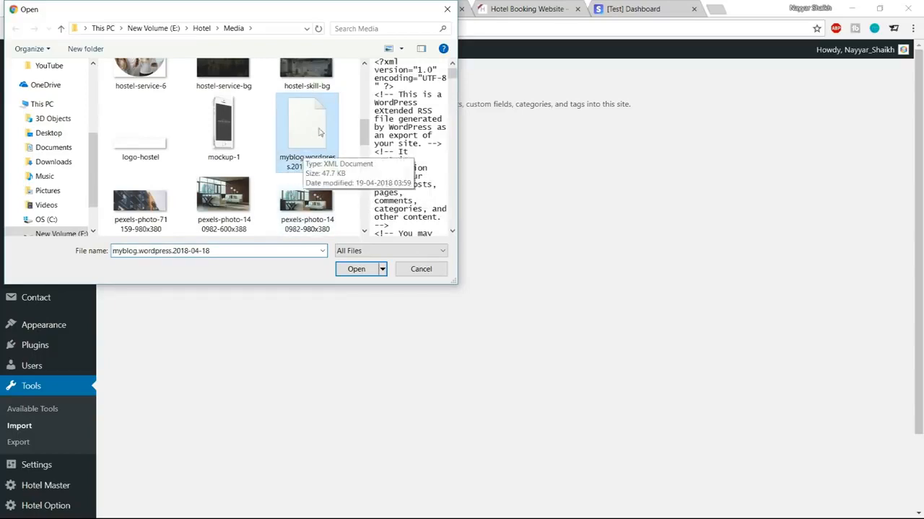
pyautogui.click(354, 270)
# Step: Upload the file and assign its imported content to the existing site user
pyautogui.click(181, 184)
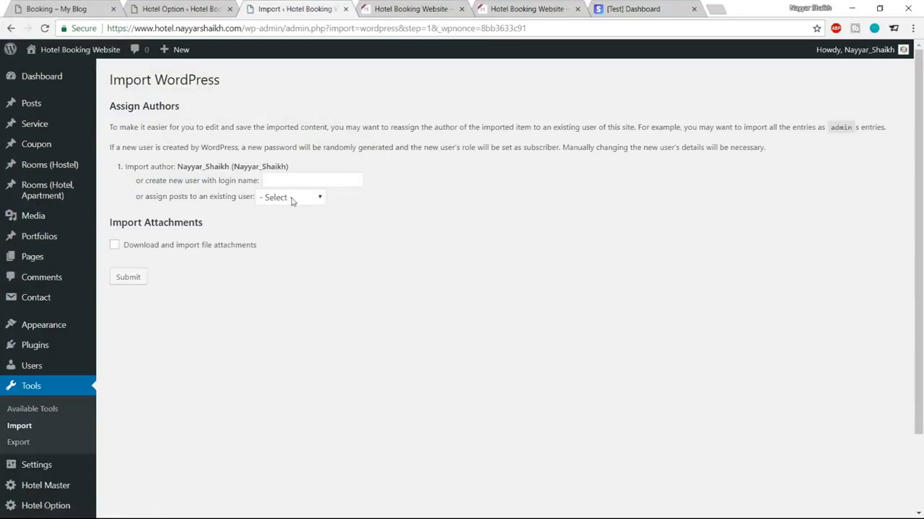
pyautogui.click(293, 200)
pyautogui.click(294, 226)
pyautogui.click(131, 278)
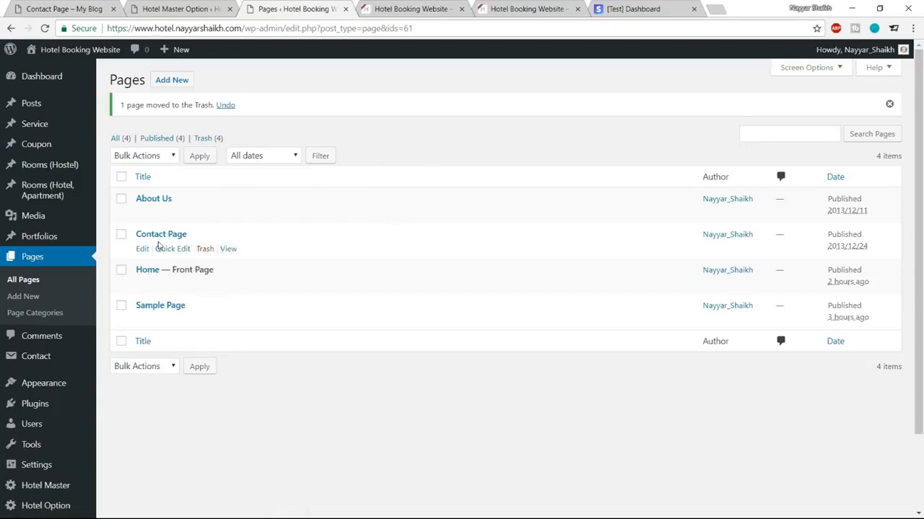
# Step: Open the live Contact Page in a new tab and scroll through it
pyautogui.rightClick(229, 250)
pyautogui.click(244, 258)
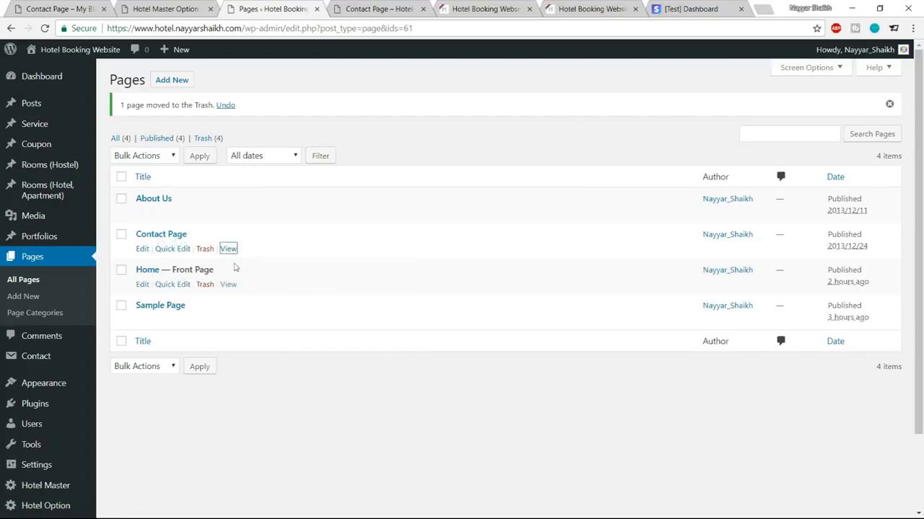
pyautogui.click(376, 9)
pyautogui.moveTo(919, 201); pyautogui.dragTo(923, 268)
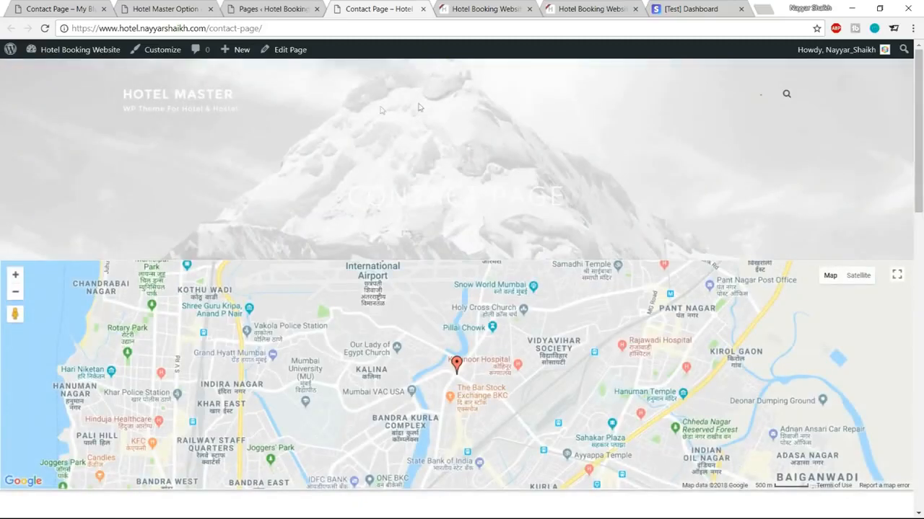
pyautogui.click(265, 9)
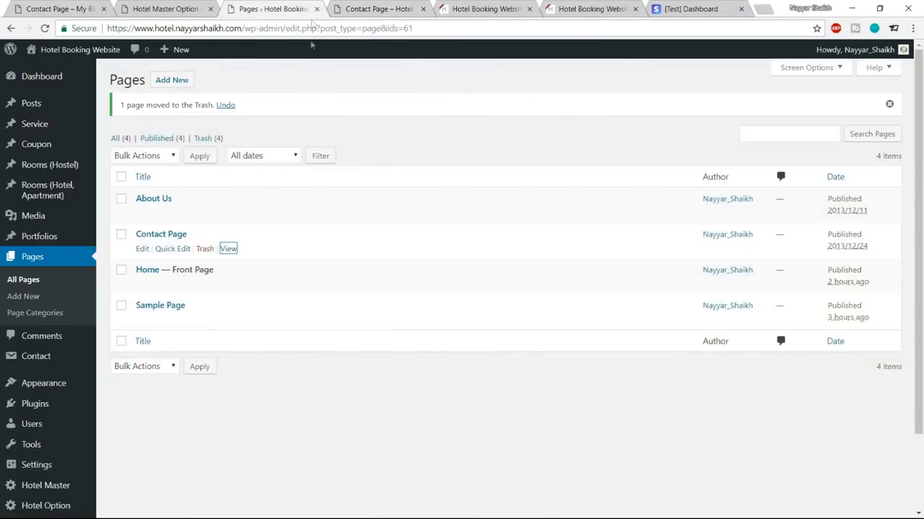
pyautogui.click(349, 6)
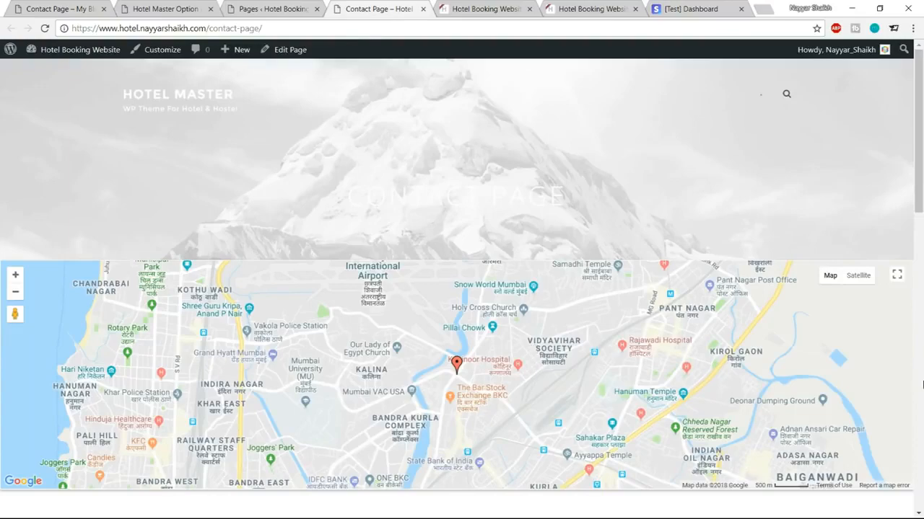
pyautogui.scroll(-3, 769, 360)
pyautogui.scroll(2, 547, 172)
pyautogui.scroll(-3, 546, 172)
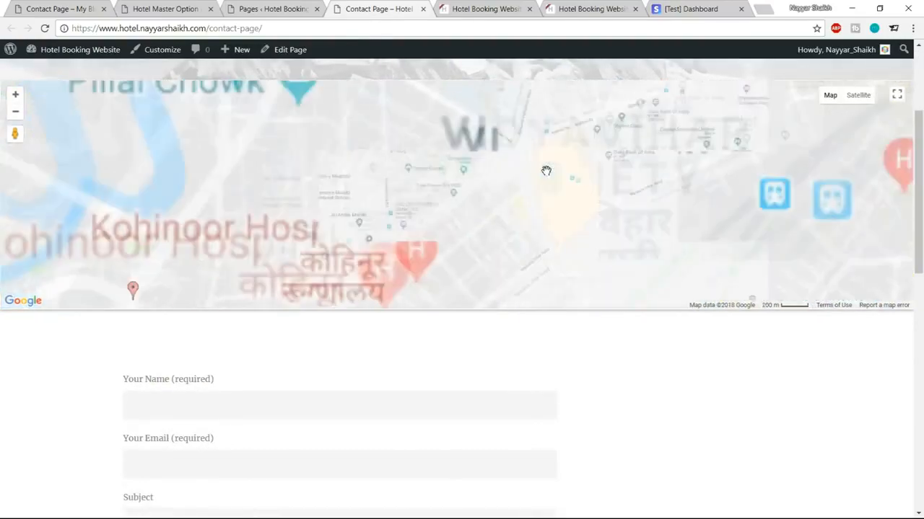
pyautogui.scroll(1, 547, 171)
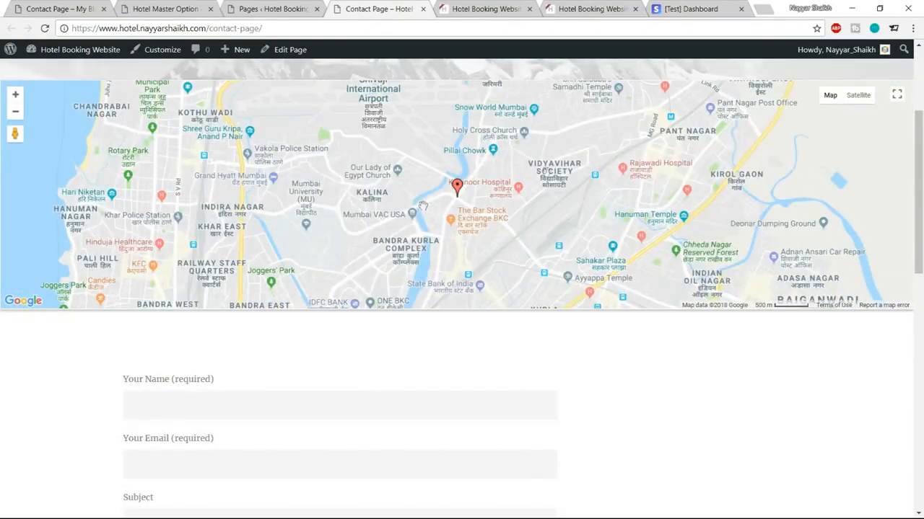
pyautogui.scroll(1, 922, 413)
pyautogui.scroll(2, 922, 413)
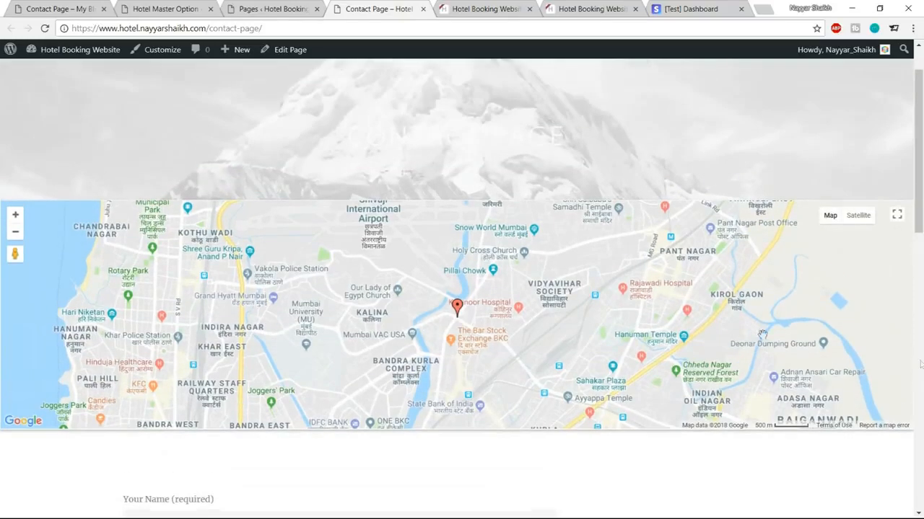
pyautogui.scroll(1, 830, 121)
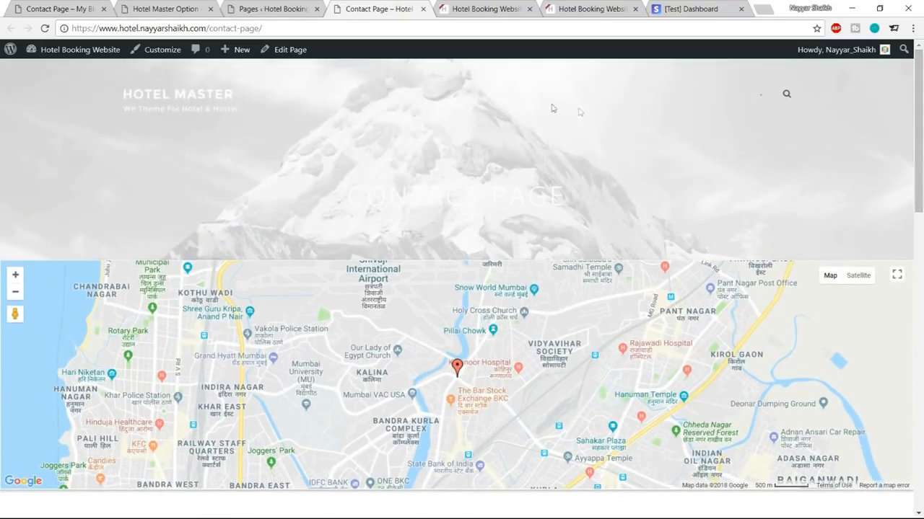
# Step: Open the Contact Page editor in another new tab alongside the live page
pyautogui.middleClick(289, 49)
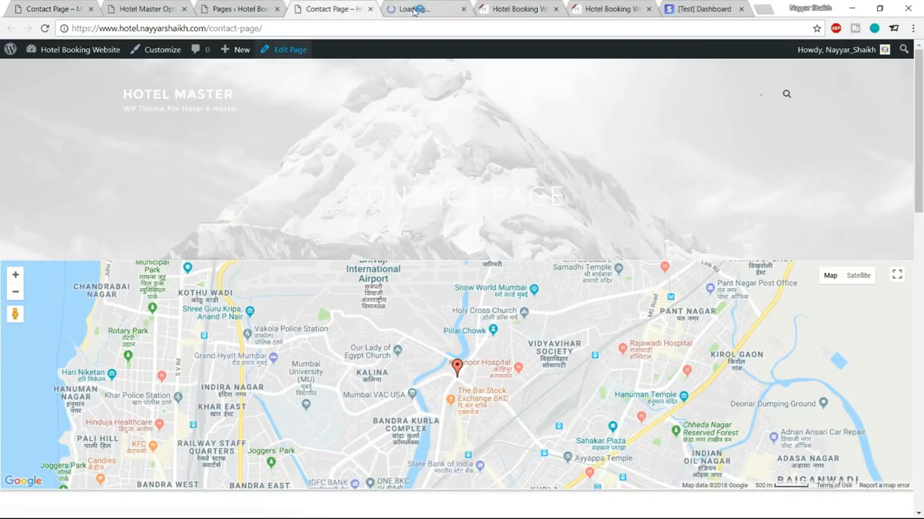
pyautogui.click(313, 9)
pyautogui.click(400, 8)
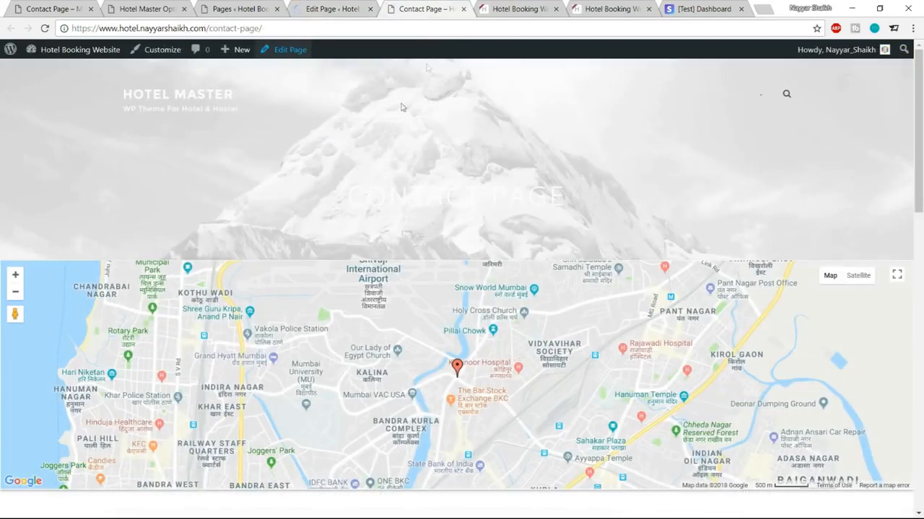
pyautogui.moveTo(920, 144); pyautogui.dragTo(920, 186)
pyautogui.click(346, 8)
pyautogui.click(443, 6)
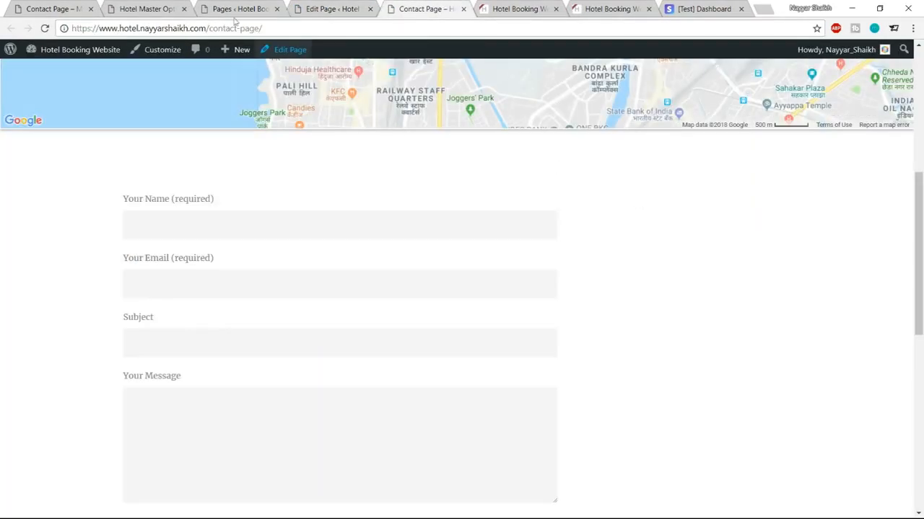
# Step: Review the demo contact page's BEFORE CONTACTING US sidebar heading and paragraph
pyautogui.click(59, 7)
pyautogui.scroll(7, 819, 301)
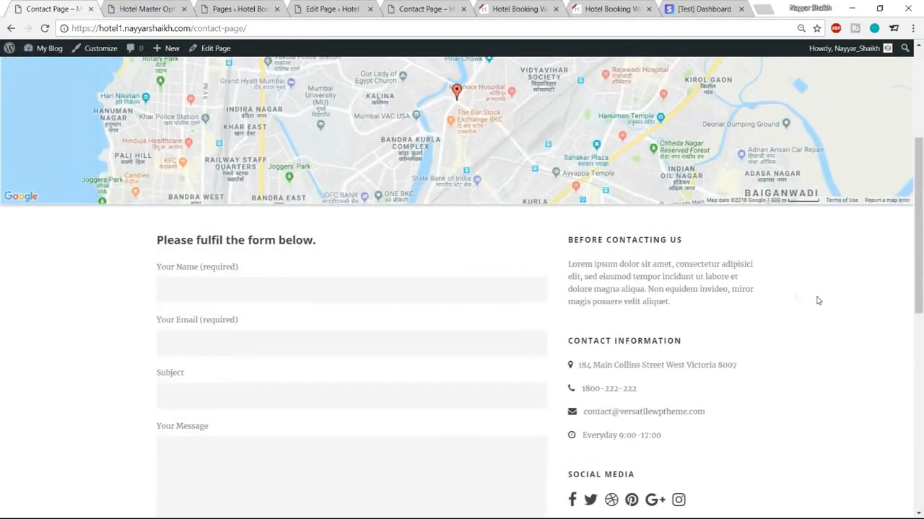
pyautogui.moveTo(570, 236); pyautogui.dragTo(686, 330)
pyautogui.click(689, 329)
pyautogui.scroll(-2, 619, 261)
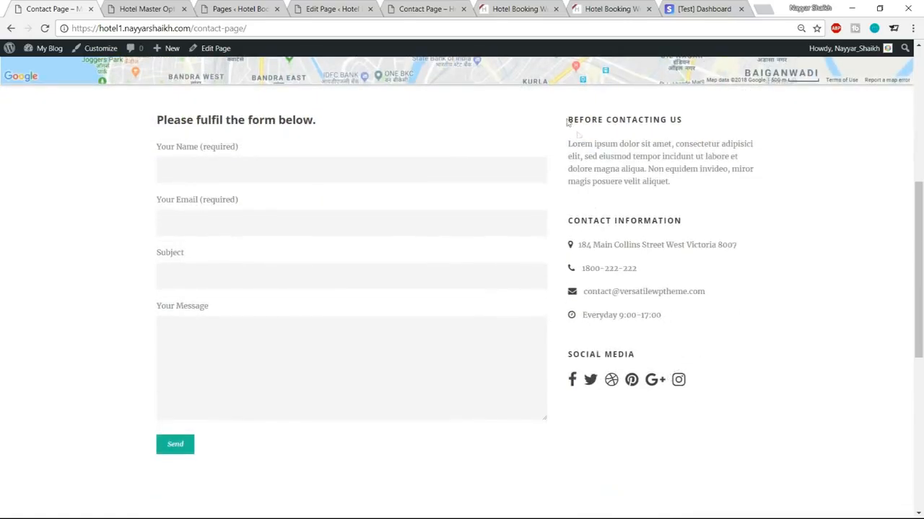
pyautogui.moveTo(576, 145); pyautogui.dragTo(660, 182)
pyautogui.click(656, 213)
# Step: Compare the live Contact Page with its editor, ending in the editor
pyautogui.click(353, 5)
pyautogui.click(426, 9)
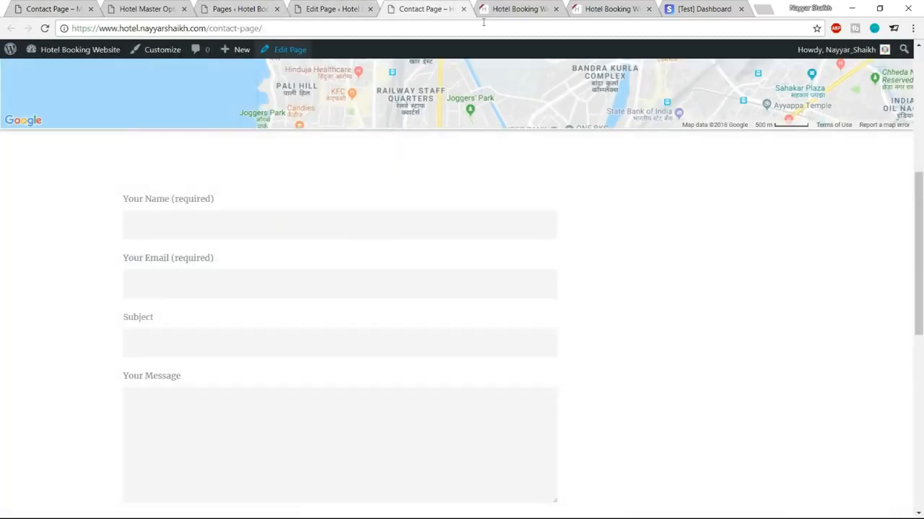
pyautogui.scroll(-3, 726, 307)
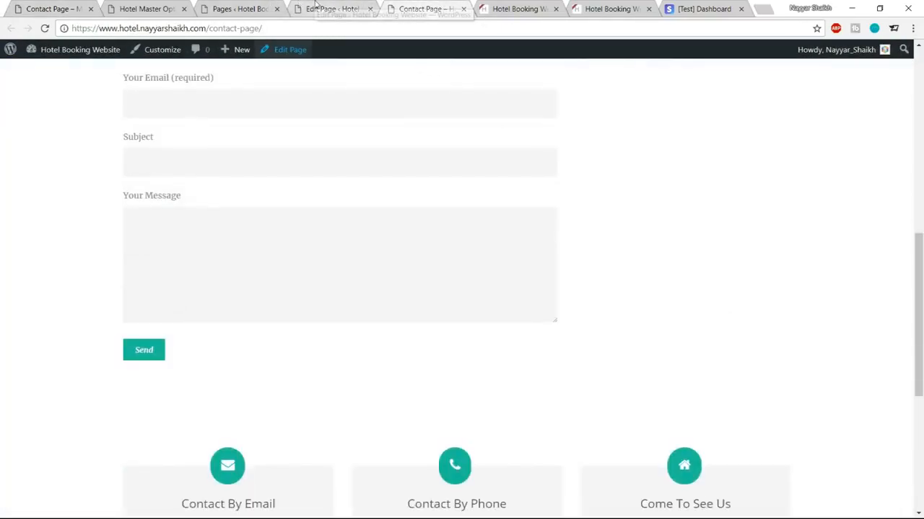
pyautogui.click(299, 5)
pyautogui.scroll(3, 361, 232)
pyautogui.scroll(-2, 831, 202)
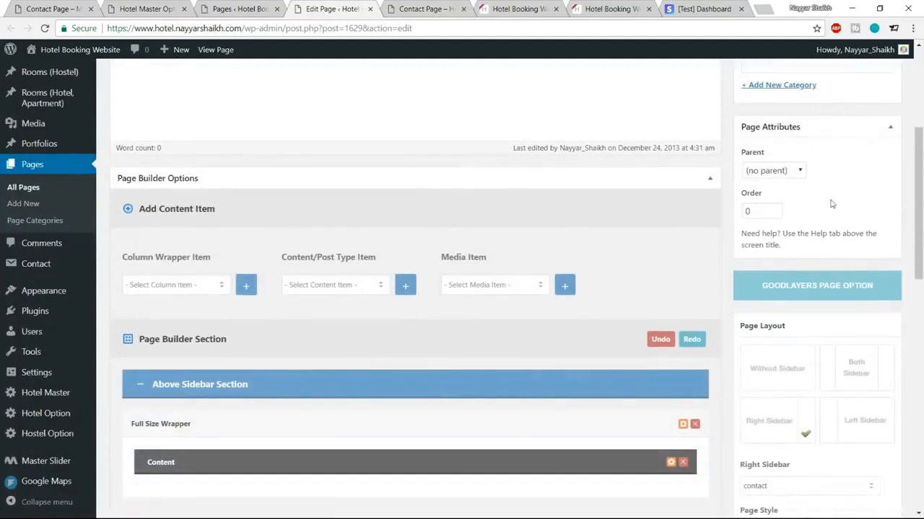
# Step: Confirm the Page Layout's Right Sidebar stays set to contact, then go to Appearance > Widgets
pyautogui.scroll(-3, 850, 253)
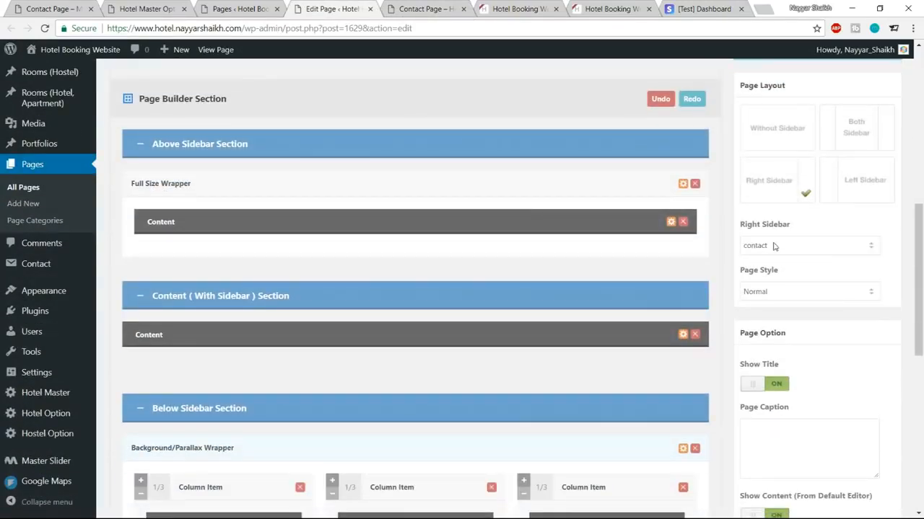
pyautogui.moveTo(741, 227); pyautogui.dragTo(802, 229)
pyautogui.click(796, 249)
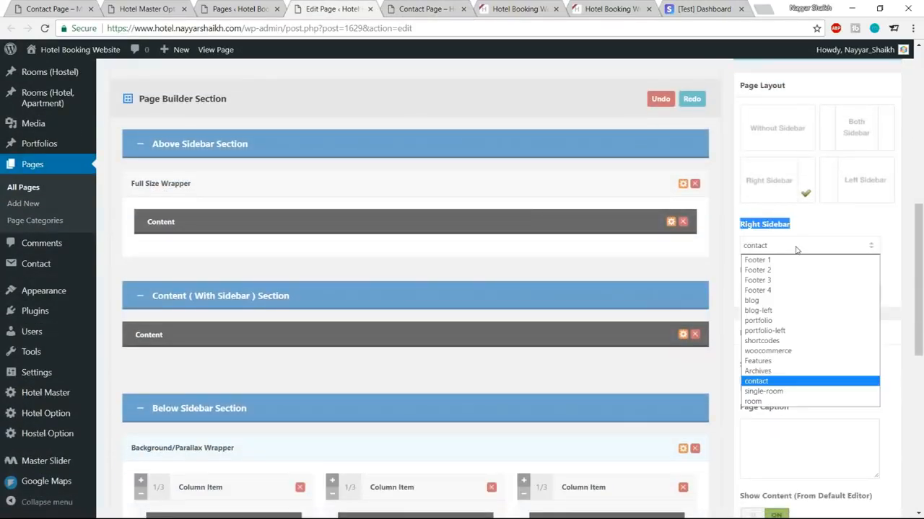
pyautogui.click(795, 249)
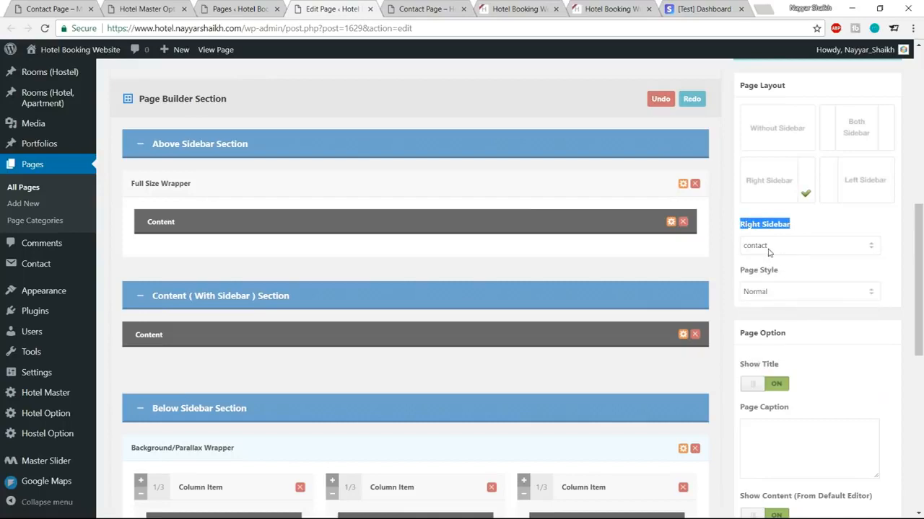
pyautogui.click(815, 225)
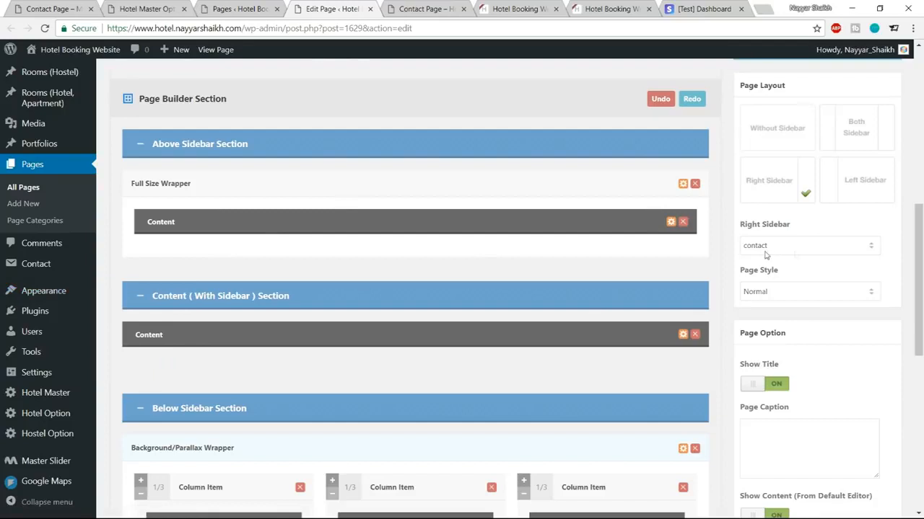
pyautogui.moveTo(43, 290)
pyautogui.click(130, 326)
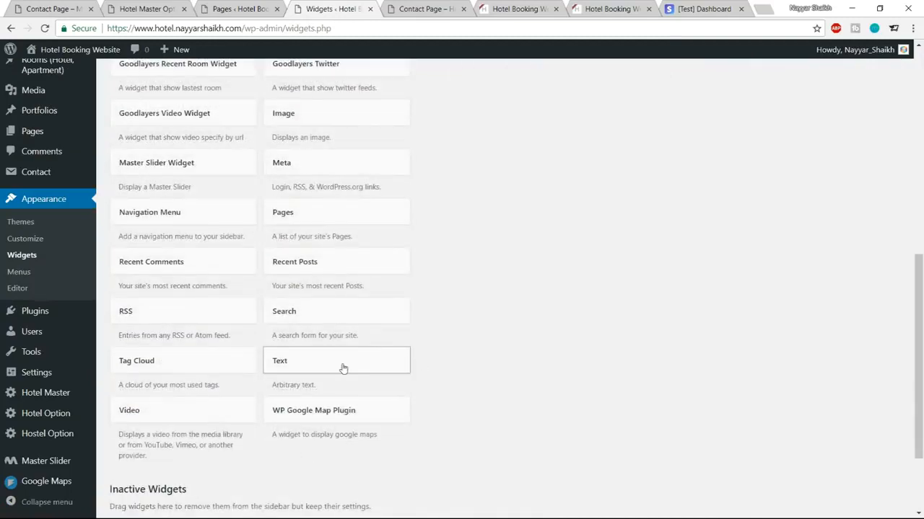
# Step: Add a Text widget to the contact sidebar and copy the demo's Lorem ipsum paragraph
pyautogui.click(342, 366)
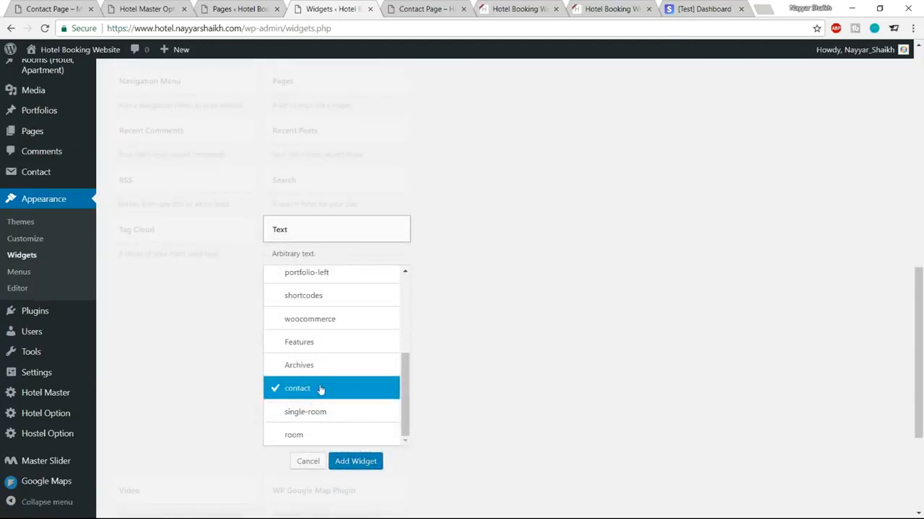
pyautogui.click(364, 461)
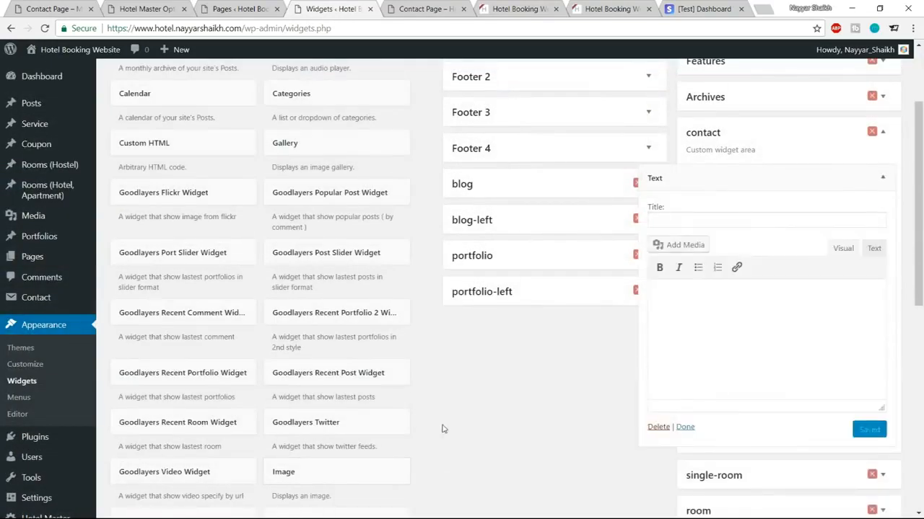
pyautogui.click(58, 9)
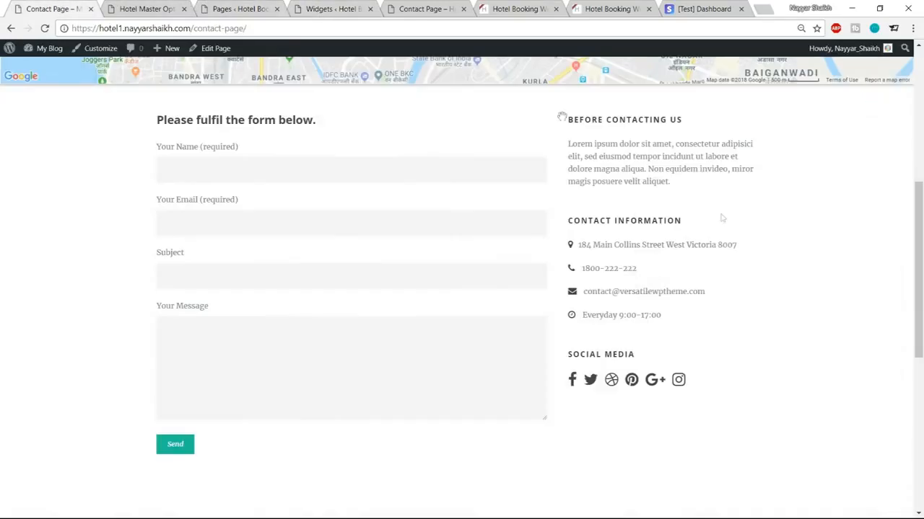
pyautogui.moveTo(675, 183); pyautogui.dragTo(562, 127)
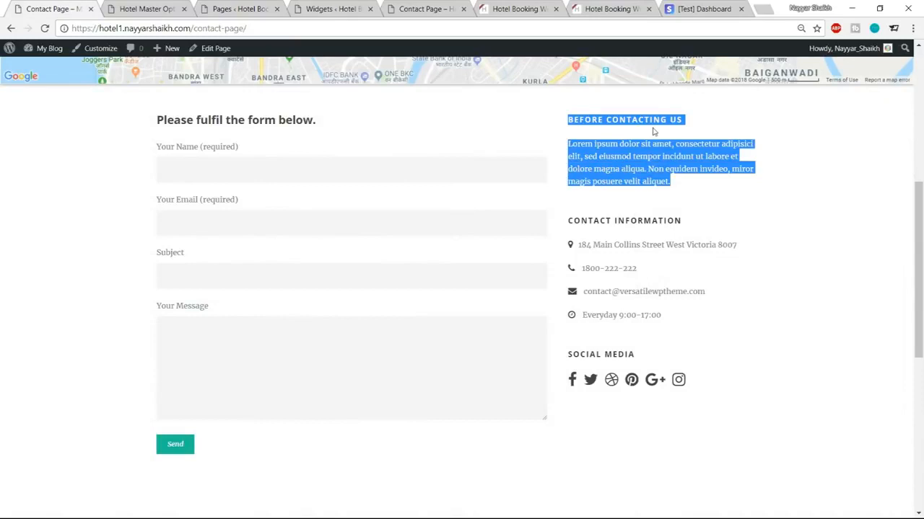
pyautogui.click(695, 185)
pyautogui.moveTo(695, 185); pyautogui.dragTo(569, 144)
pyautogui.click(569, 143)
pyautogui.tripleClick(568, 143)
pyautogui.hotkey('ctrl', 'c')
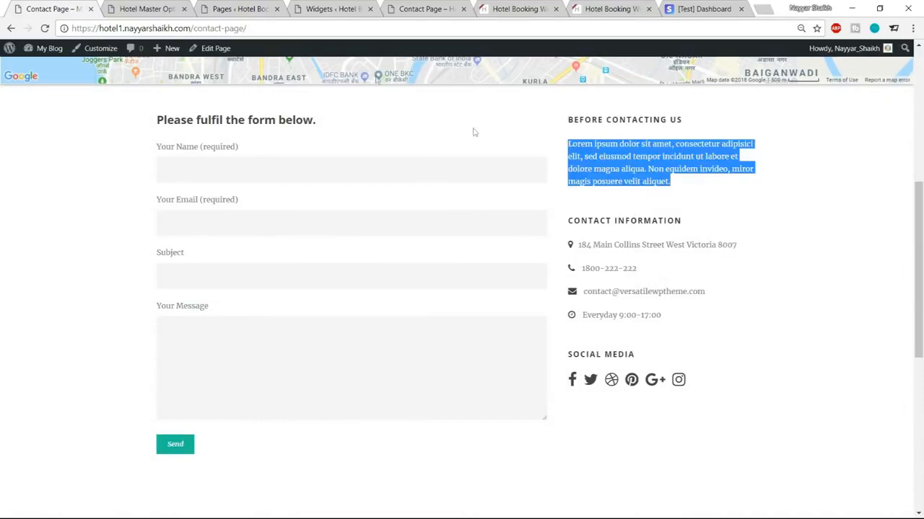
# Step: Paste the paragraph into the widget's Text tab, title it BEFORE CONTACTING US, and save
pyautogui.click(328, 8)
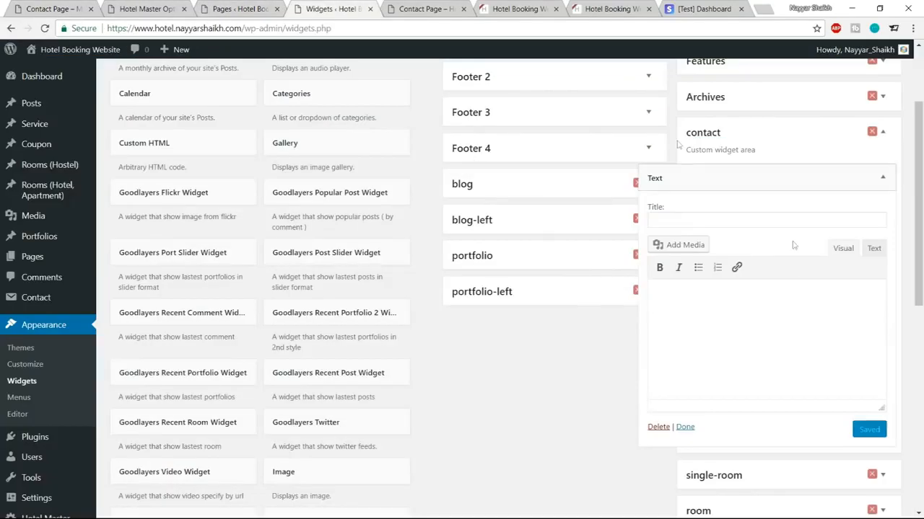
pyautogui.click(872, 251)
pyautogui.click(800, 320)
pyautogui.hotkey('ctrl', 'v')
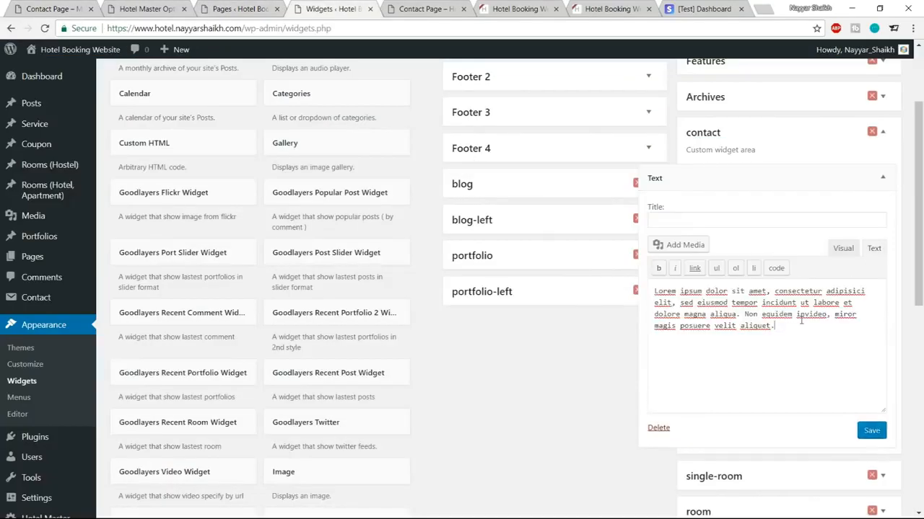
pyautogui.click(720, 221)
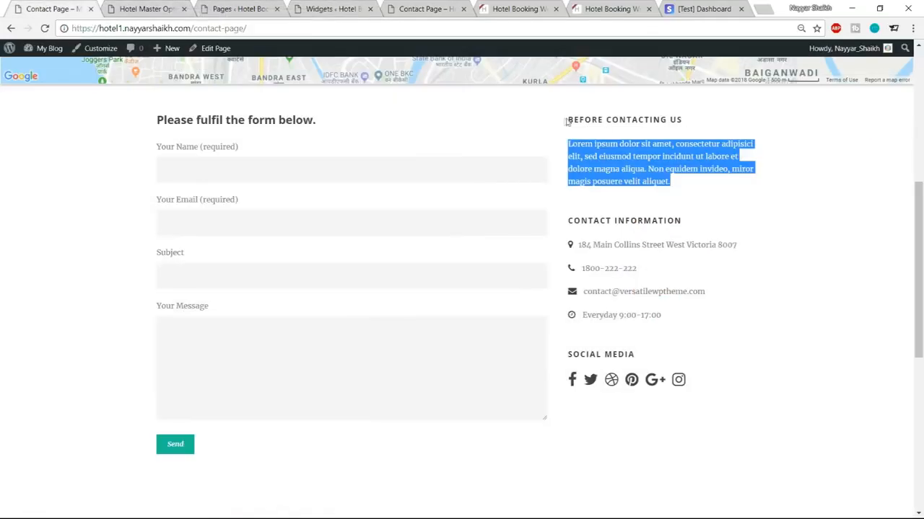
pyautogui.moveTo(567, 122); pyautogui.dragTo(689, 125)
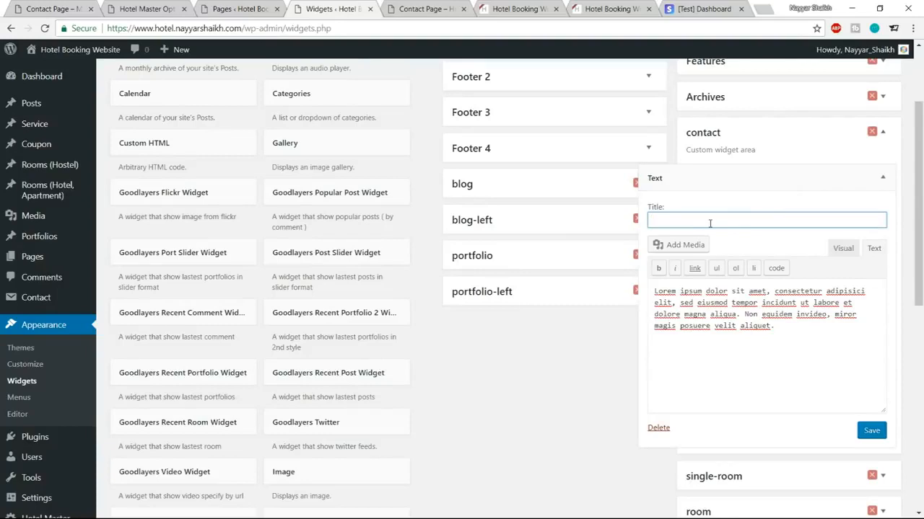
pyautogui.write('BEFORE CONTACTING US')
pyautogui.click(871, 431)
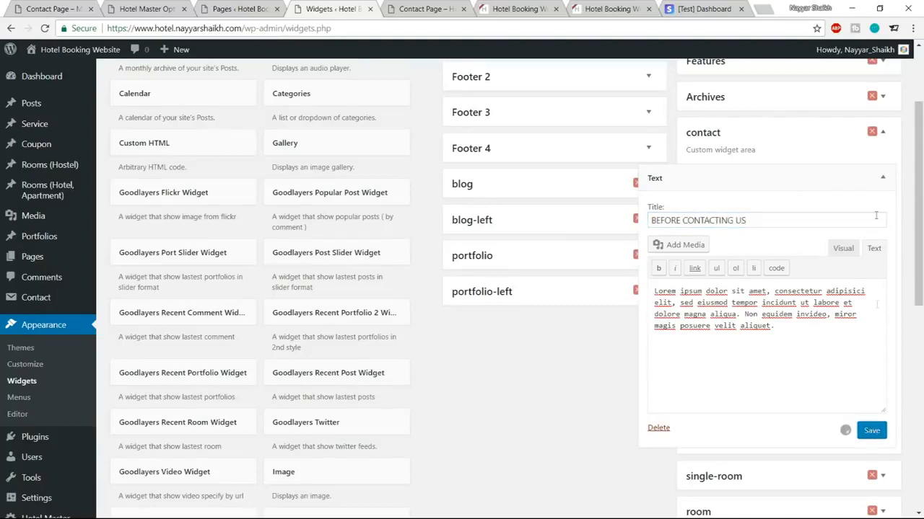
pyautogui.click(882, 177)
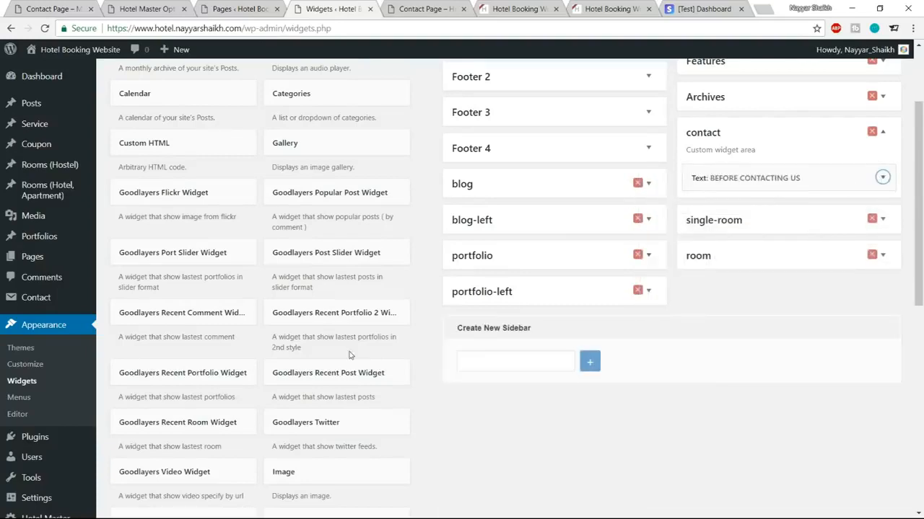
# Step: Add a second, empty Text widget to the contact sidebar
pyautogui.scroll(-7, 348, 355)
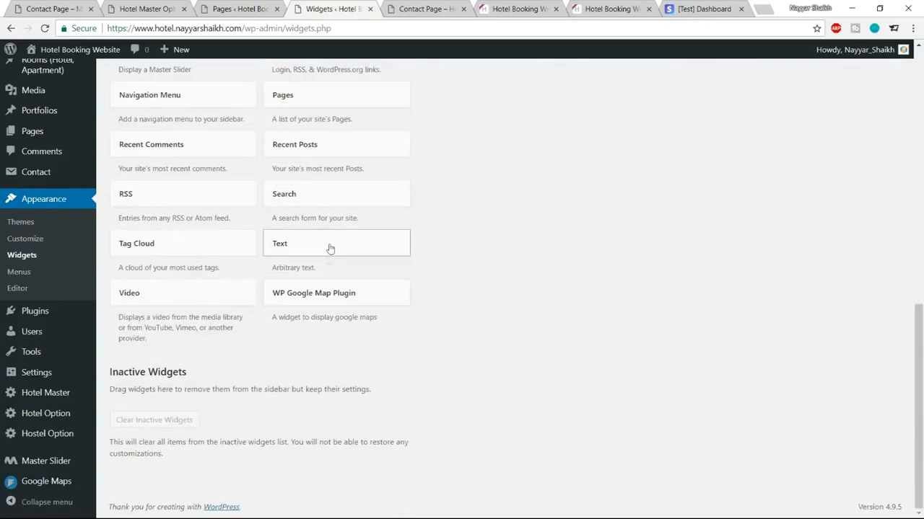
pyautogui.click(329, 249)
pyautogui.scroll(-5, 321, 375)
pyautogui.click(315, 402)
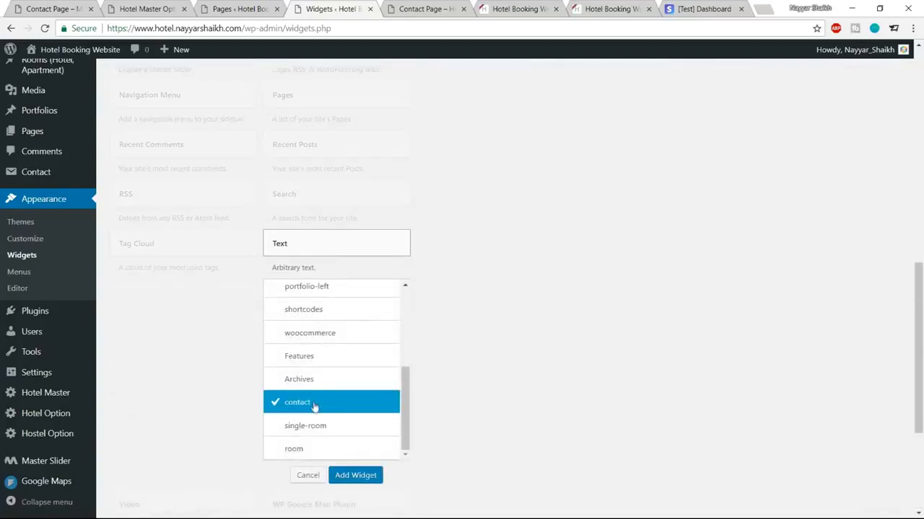
pyautogui.click(370, 476)
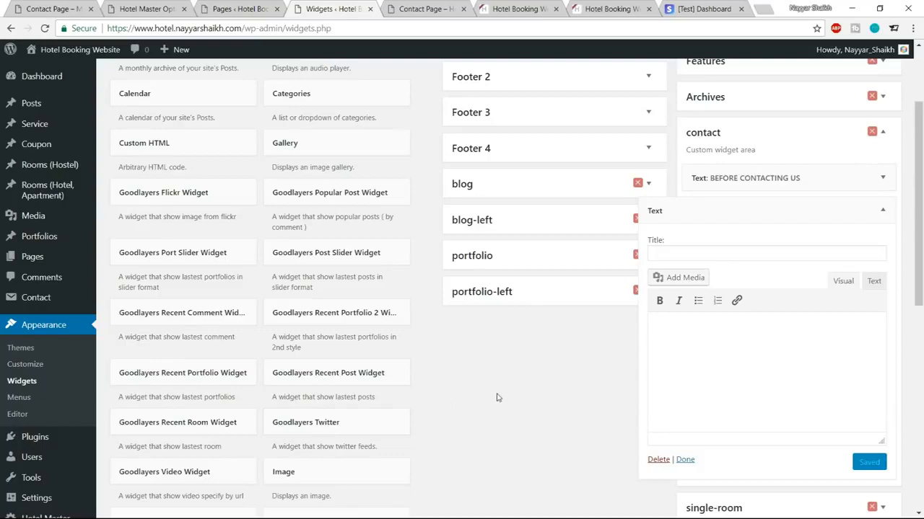
pyautogui.press('super')
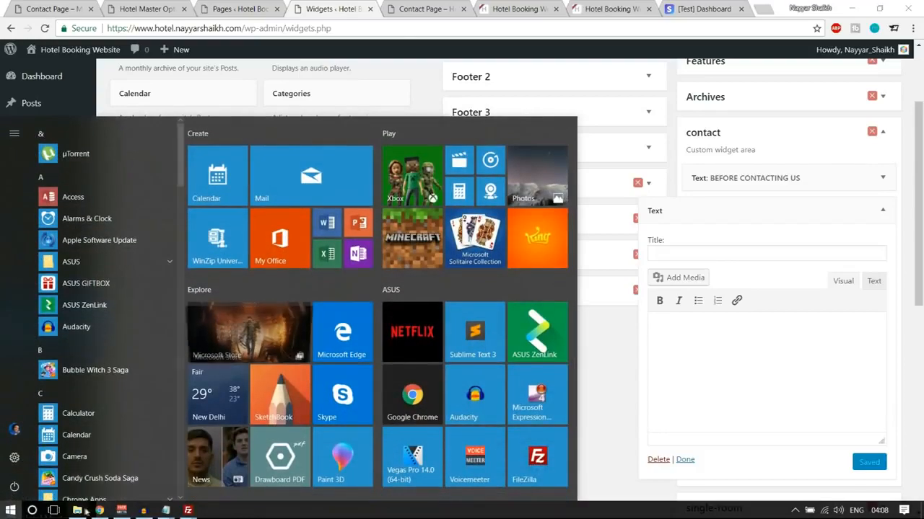
# Step: Open Contact Sidebar.txt from the Media folder and copy the four gdlr_icon lines under Sidebar 2
pyautogui.click(77, 514)
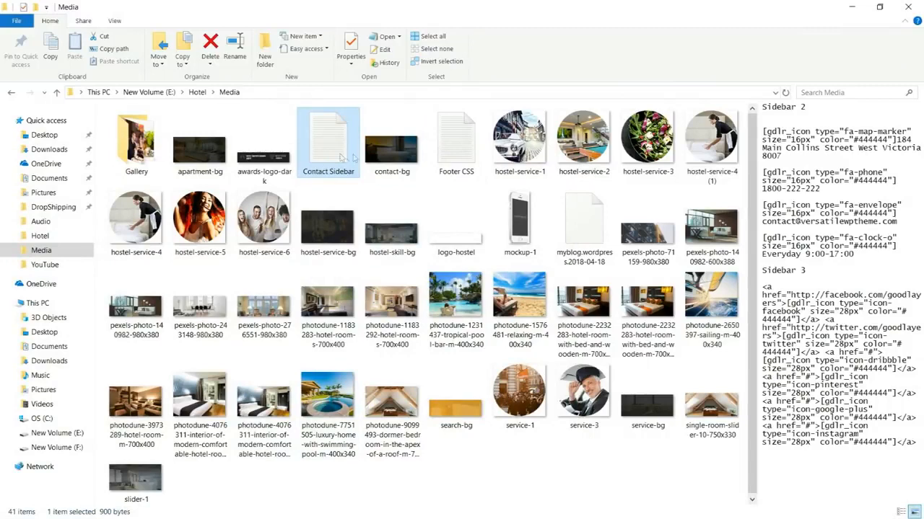
pyautogui.doubleClick(339, 157)
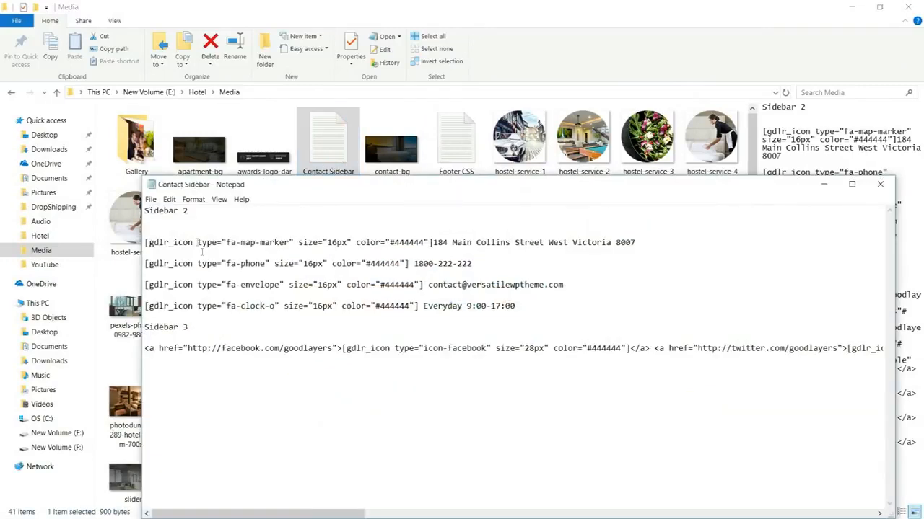
pyautogui.moveTo(188, 211); pyautogui.dragTo(153, 210)
pyautogui.moveTo(536, 306); pyautogui.dragTo(153, 231)
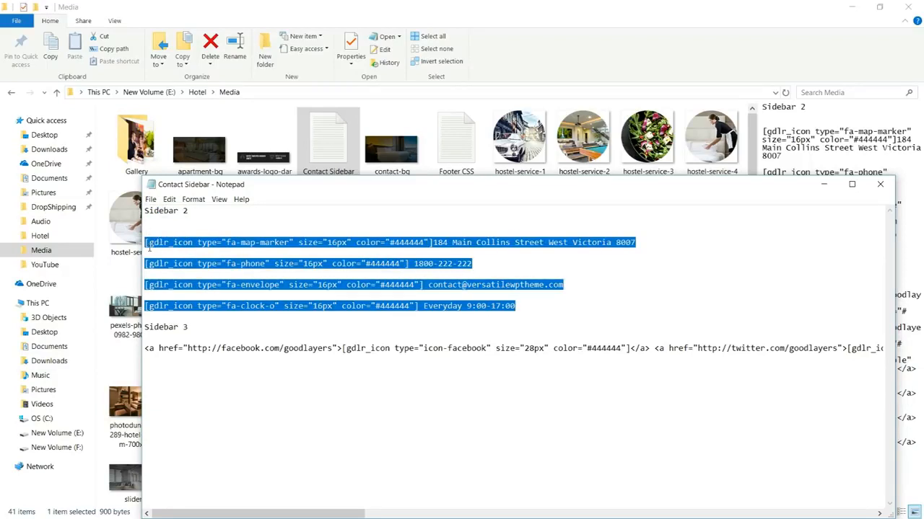
pyautogui.press('super')
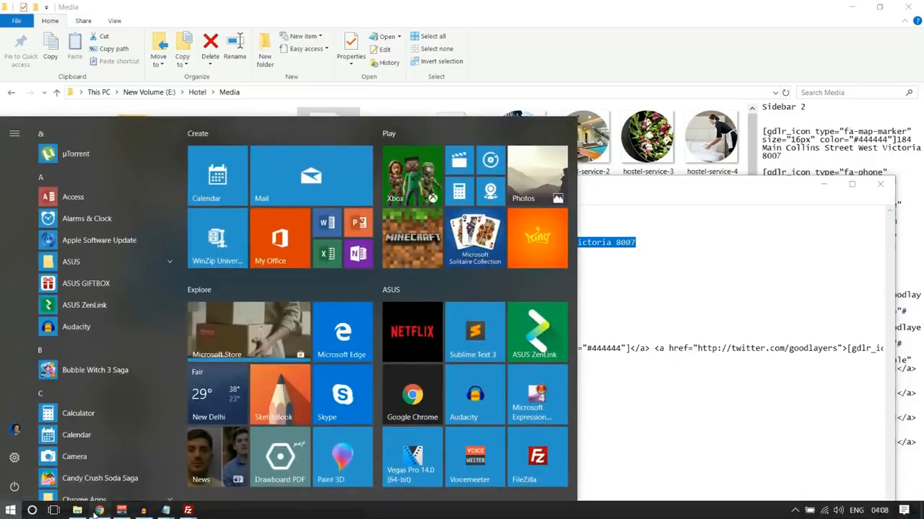
pyautogui.click(96, 511)
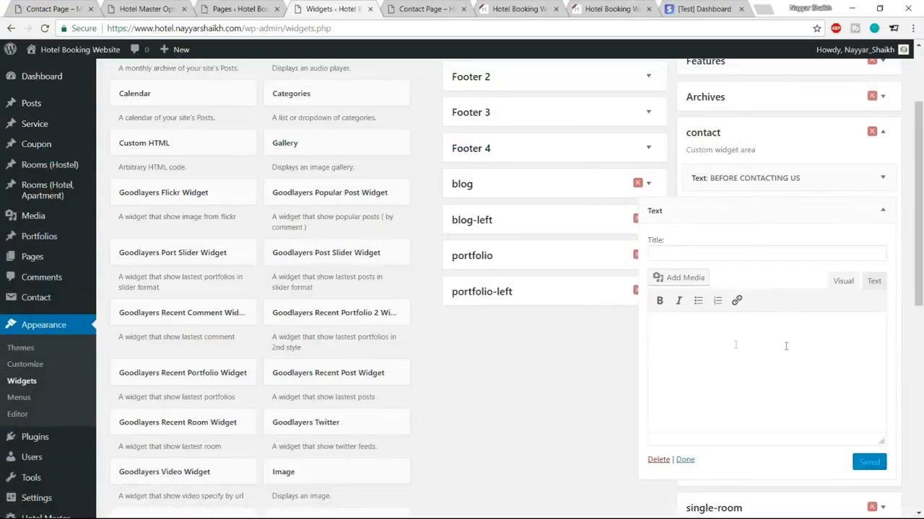
# Step: Paste the gdlr_icon shortcodes into the second widget and title it CONTACT INFORMATION
pyautogui.hotkey('ctrl', 'v')
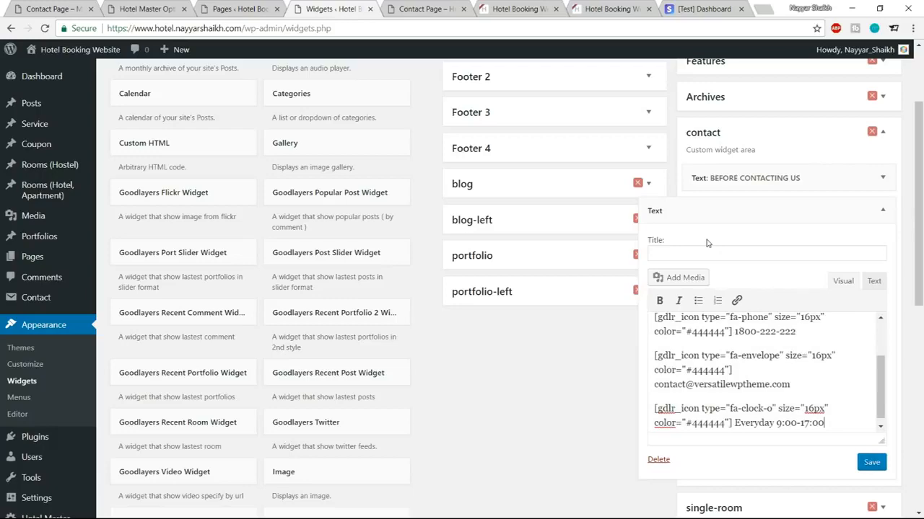
pyautogui.click(72, 5)
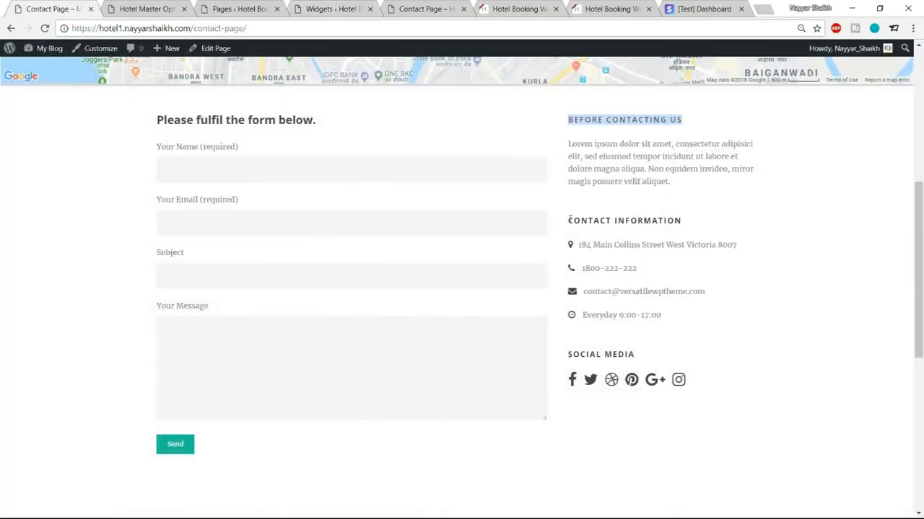
pyautogui.moveTo(570, 217); pyautogui.dragTo(755, 220)
pyautogui.hotkey('ctrl', 'c')
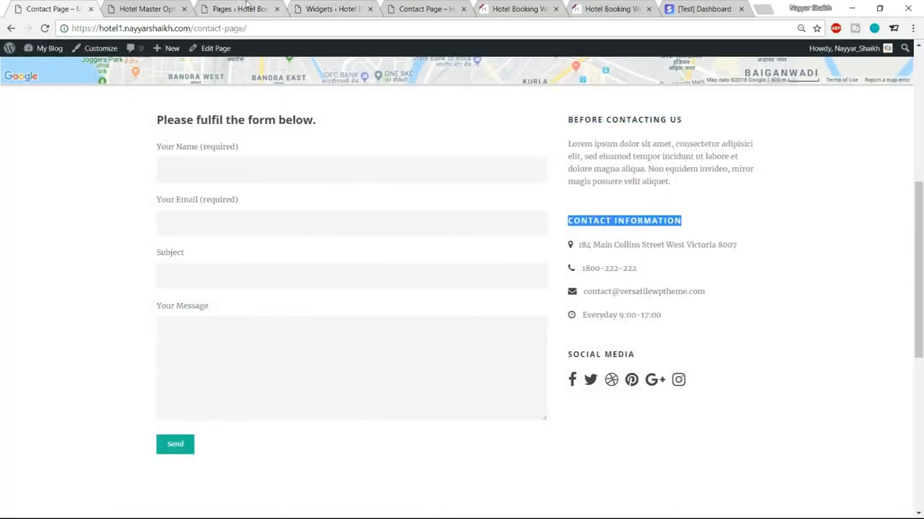
pyautogui.click(332, 9)
pyautogui.click(707, 254)
pyautogui.hotkey('ctrl', 'v')
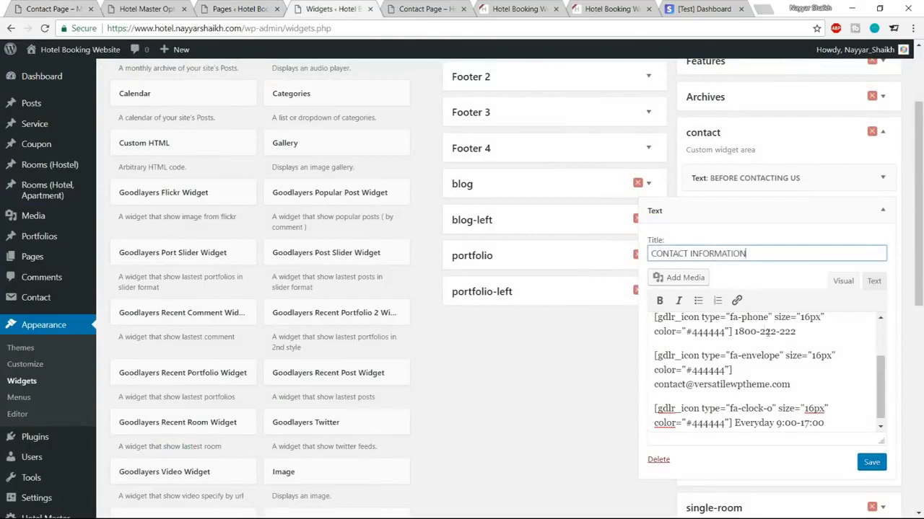
# Step: Check the phone and e-mail entries, then save and collapse the CONTACT INFORMATION widget
pyautogui.scroll(2, 812, 373)
pyautogui.scroll(-2, 813, 372)
pyautogui.moveTo(795, 332); pyautogui.dragTo(732, 331)
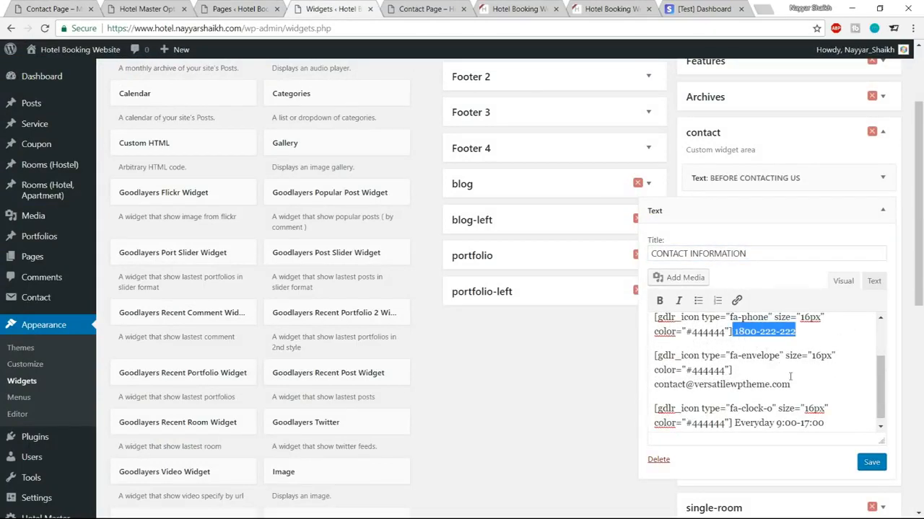
pyautogui.moveTo(796, 384); pyautogui.dragTo(642, 388)
pyautogui.scroll(-1, 814, 402)
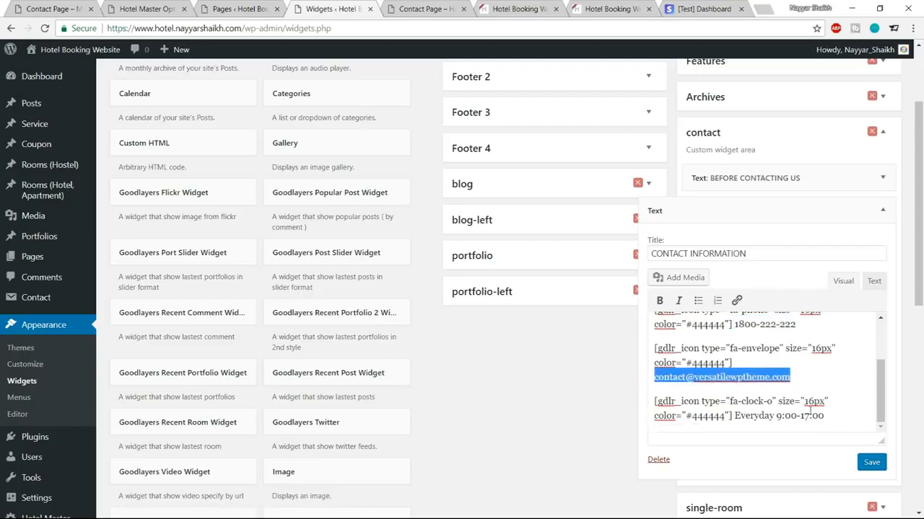
pyautogui.click(872, 463)
pyautogui.click(882, 210)
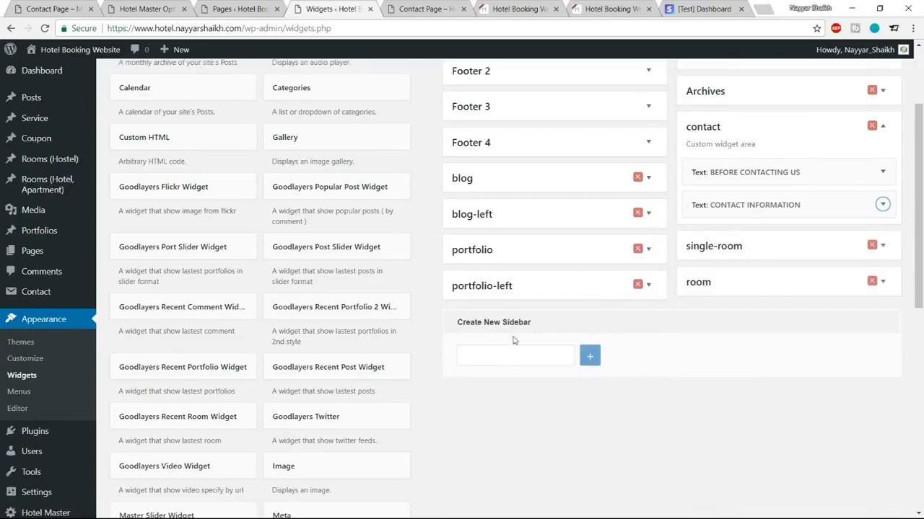
pyautogui.scroll(-6, 512, 367)
# Step: Add a third Text widget to the contact sidebar and title it SOCIAL MEDIA
pyautogui.click(330, 365)
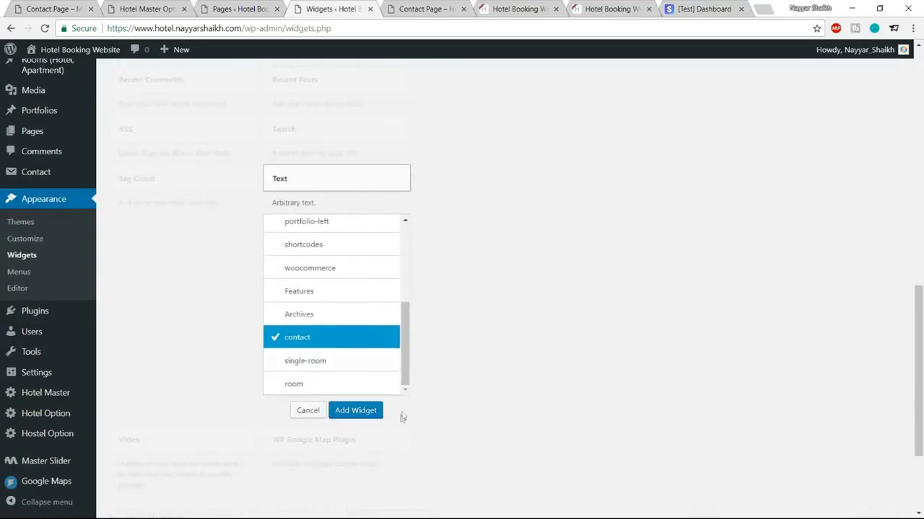
pyautogui.click(355, 410)
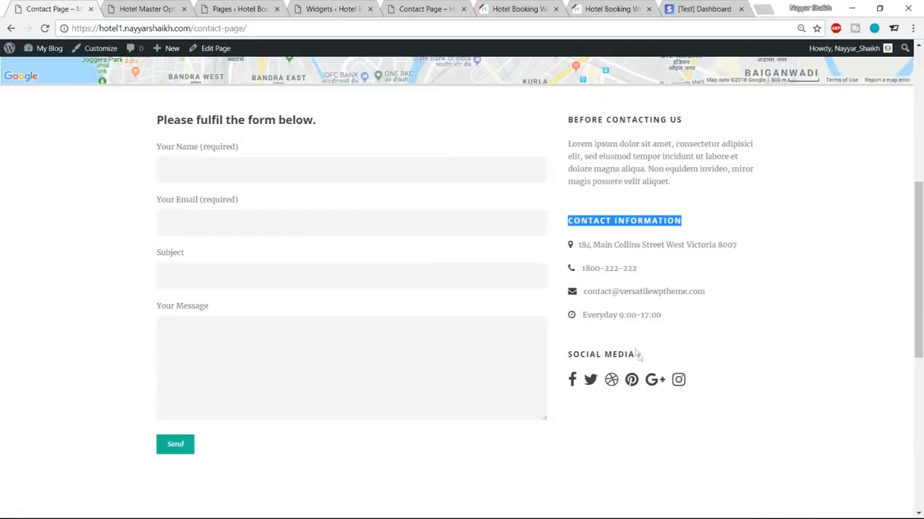
pyautogui.moveTo(638, 355); pyautogui.dragTo(569, 354)
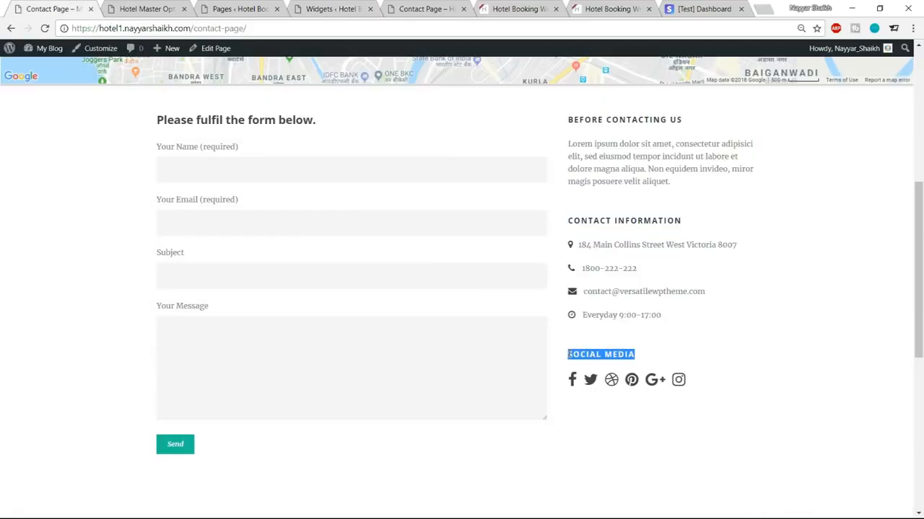
pyautogui.click(172, 6)
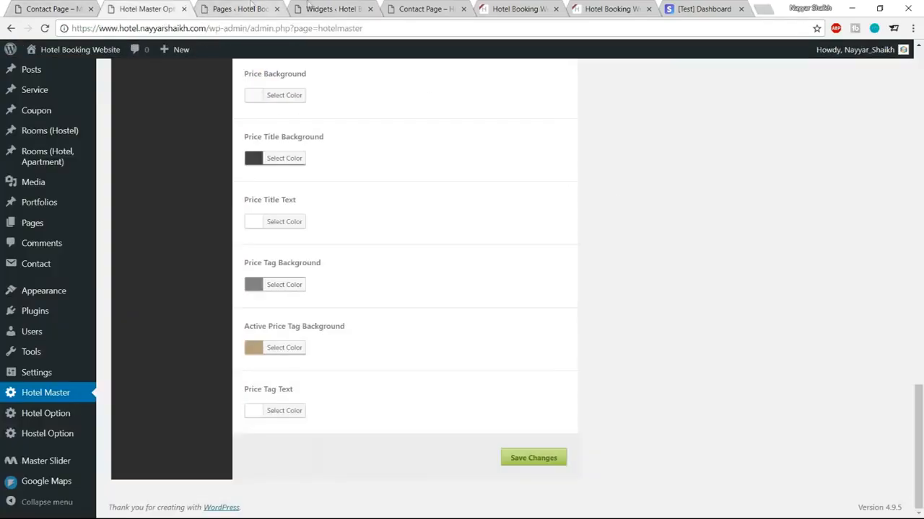
pyautogui.click(314, 5)
pyautogui.click(671, 286)
pyautogui.write('SOCIAL MEDIA')
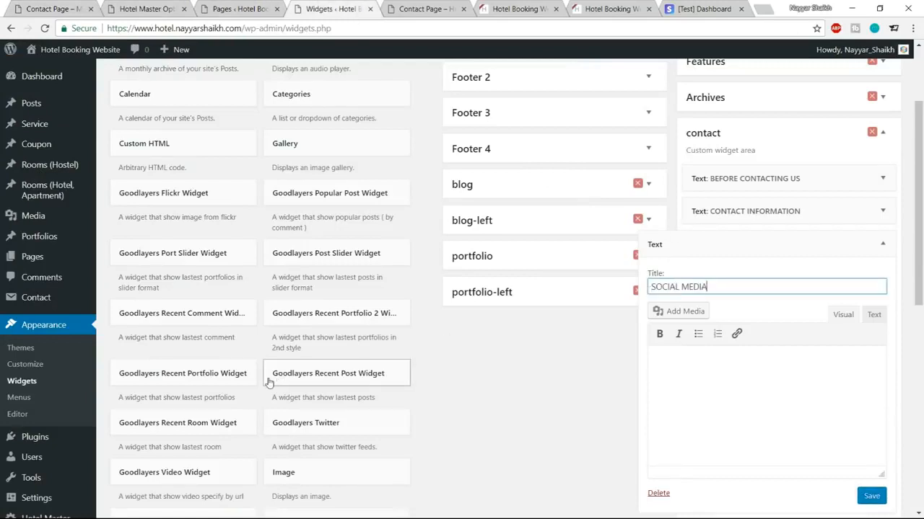
# Step: Paste the Sidebar 3 social-icon HTML into the widget's Text tab and save
pyautogui.hotkey('alt', 'Tab')
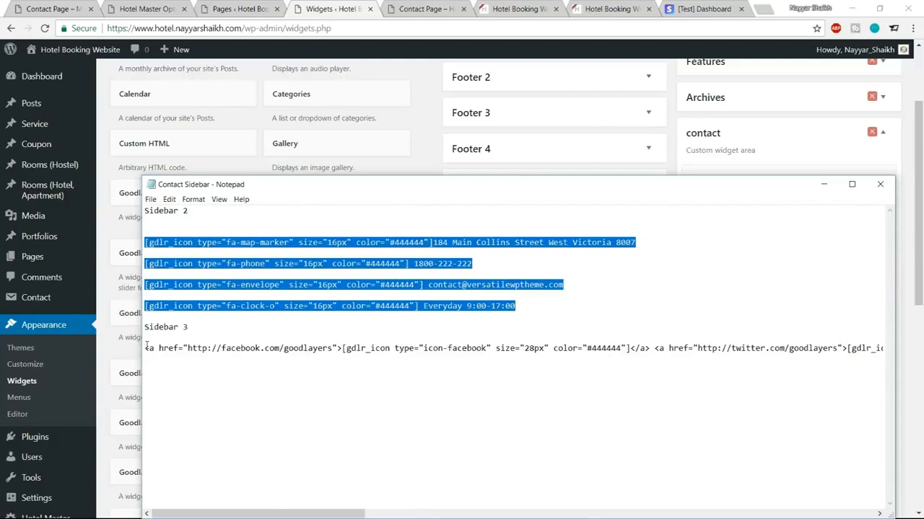
pyautogui.moveTo(147, 347); pyautogui.dragTo(899, 355)
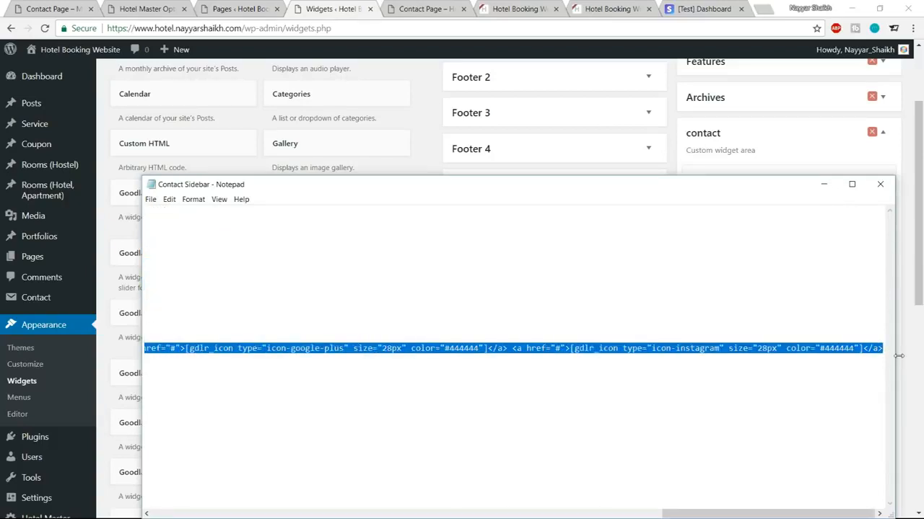
pyautogui.click(437, 122)
pyautogui.click(874, 316)
pyautogui.hotkey('ctrl', 'v')
pyautogui.click(871, 497)
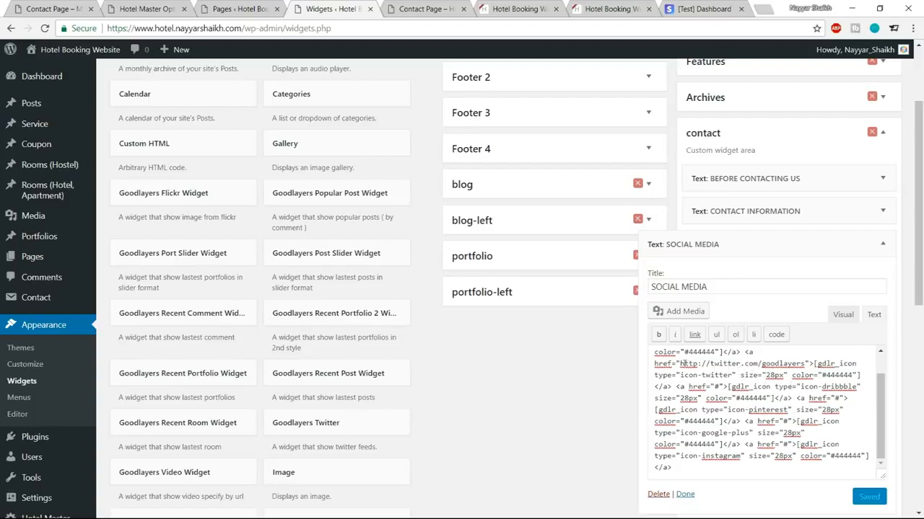
# Step: Review the Twitter link address in the code and collapse the SOCIAL MEDIA widget
pyautogui.moveTo(654, 364); pyautogui.dragTo(664, 364)
pyautogui.click(679, 364)
pyautogui.moveTo(679, 364); pyautogui.dragTo(805, 363)
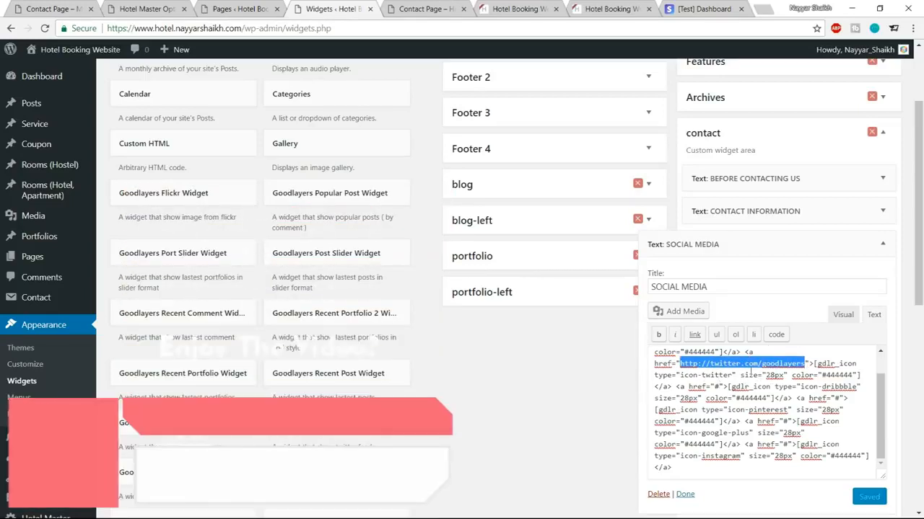
pyautogui.click(846, 443)
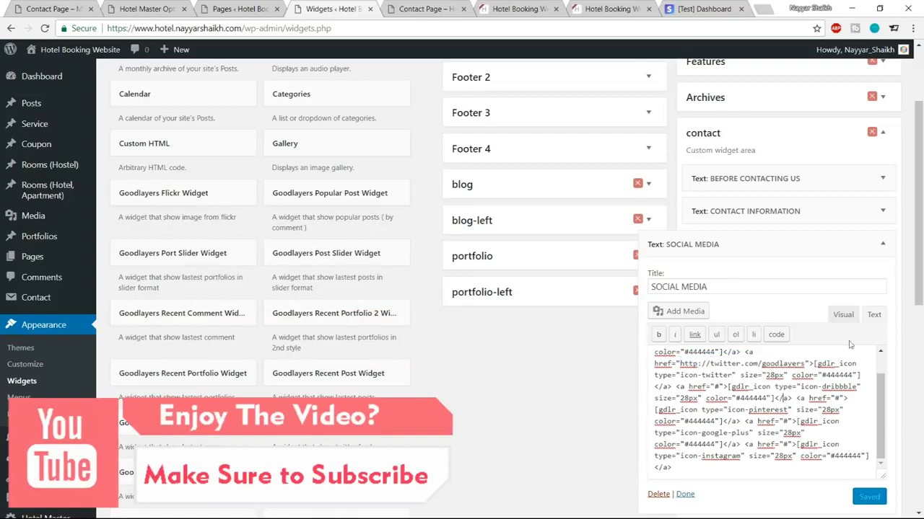
pyautogui.click(889, 246)
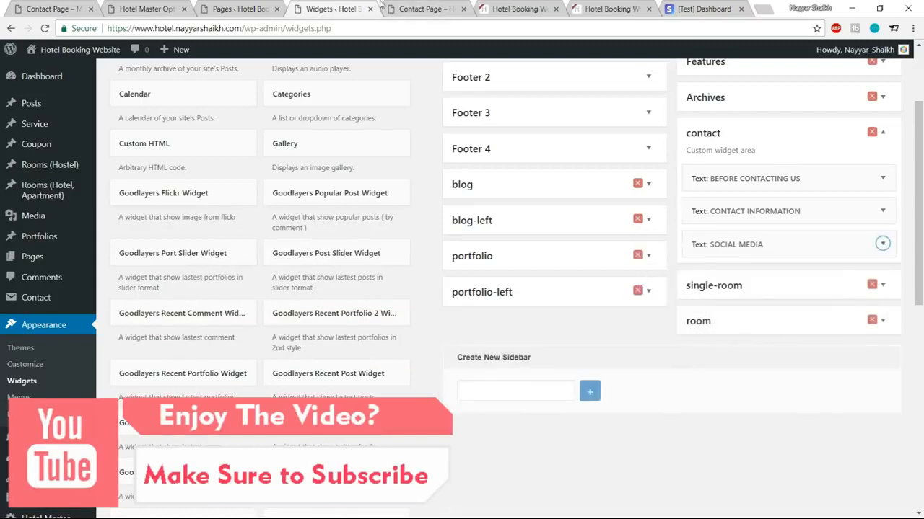
pyautogui.click(416, 7)
# Step: Reload the live contact page and check its updated sidebar
pyautogui.click(44, 28)
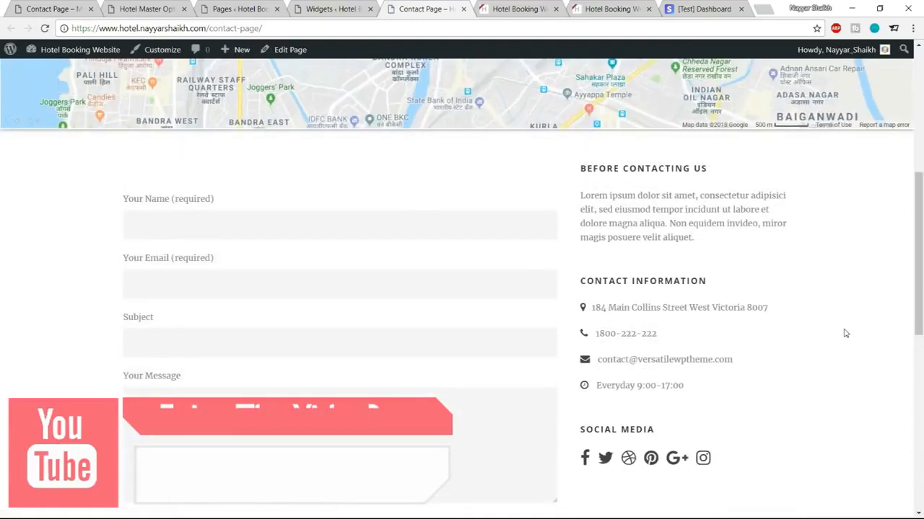
pyautogui.scroll(-6, 371, 336)
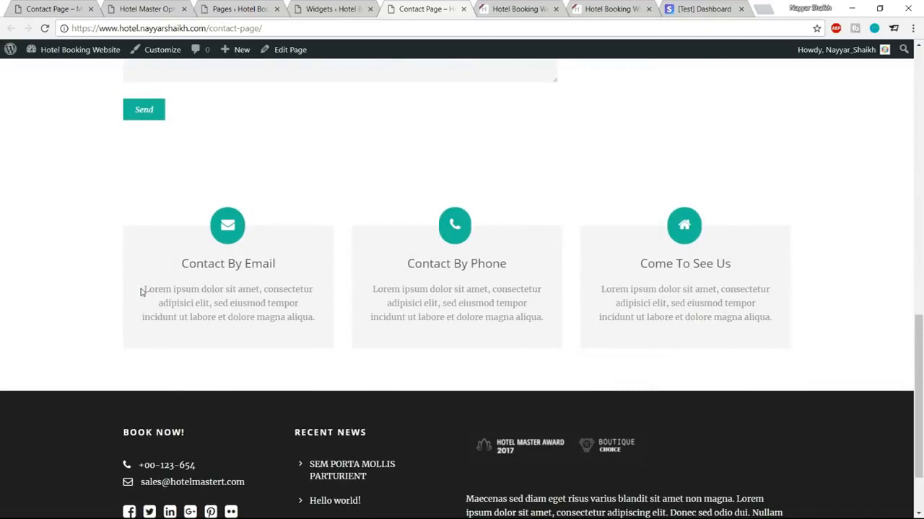
pyautogui.moveTo(142, 292); pyautogui.dragTo(316, 330)
pyautogui.click(232, 278)
# Step: Close the Widgets tab and open the Contact Page editor in a new tab
pyautogui.click(334, 8)
pyautogui.click(370, 9)
pyautogui.click(263, 13)
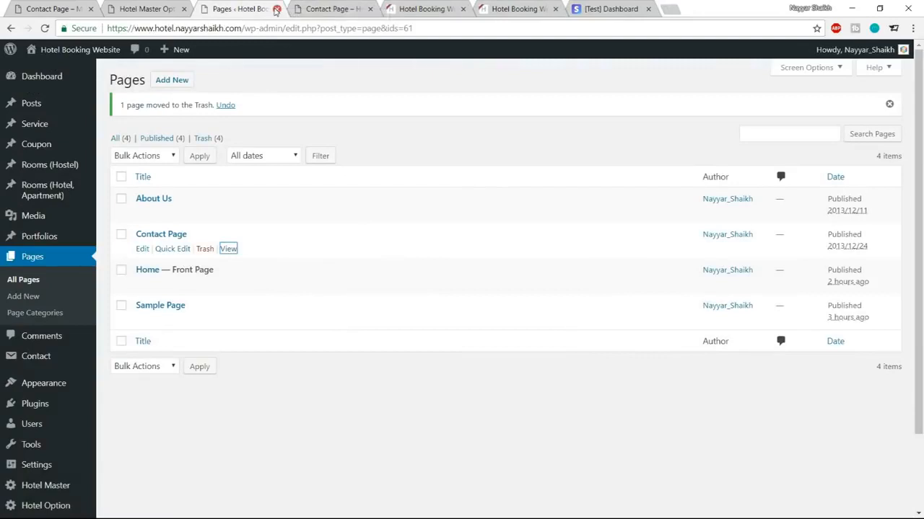
pyautogui.click(330, 9)
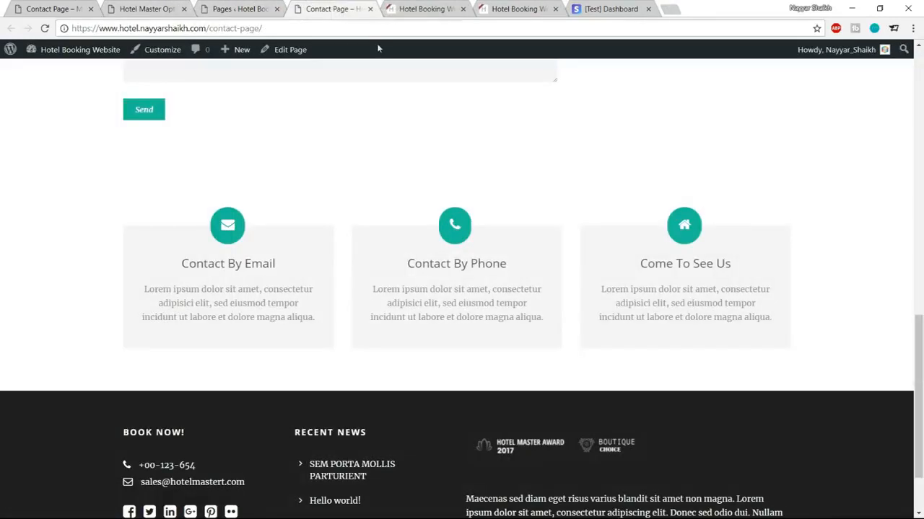
pyautogui.rightClick(281, 55)
pyautogui.click(310, 62)
pyautogui.moveTo(425, 9); pyautogui.dragTo(339, 3)
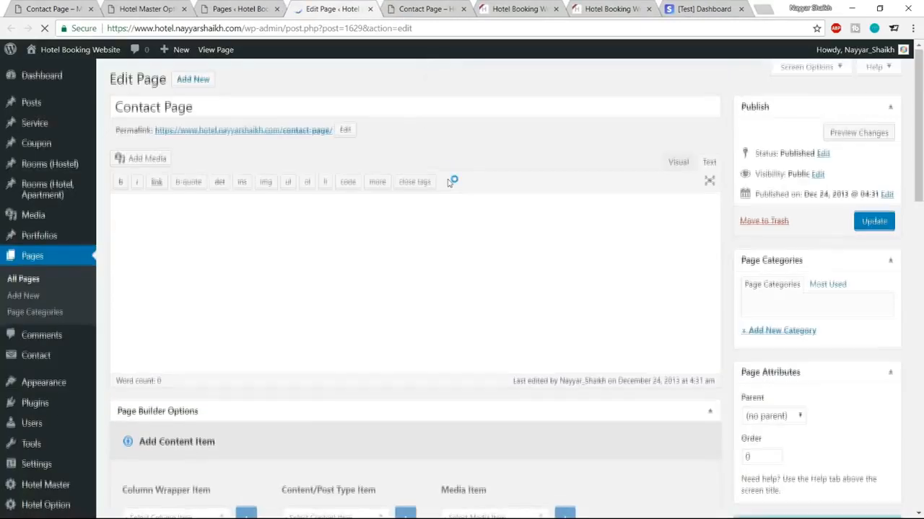
pyautogui.scroll(-5, 448, 179)
pyautogui.scroll(-7, 448, 179)
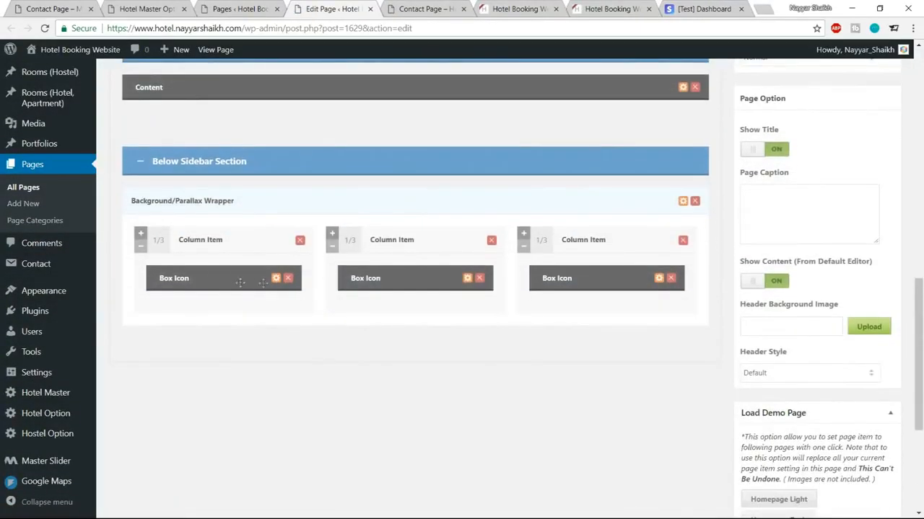
pyautogui.click(275, 279)
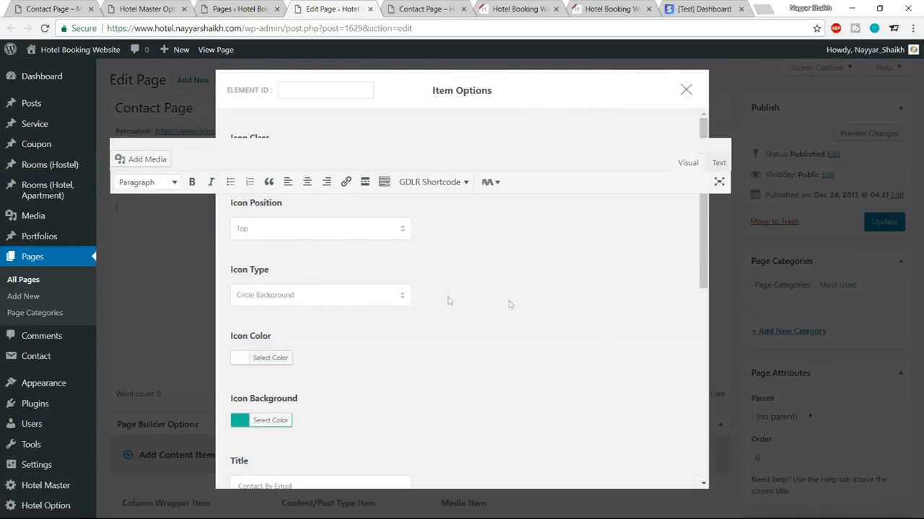
pyautogui.scroll(-3, 448, 301)
pyautogui.scroll(-2, 529, 307)
pyautogui.click(433, 325)
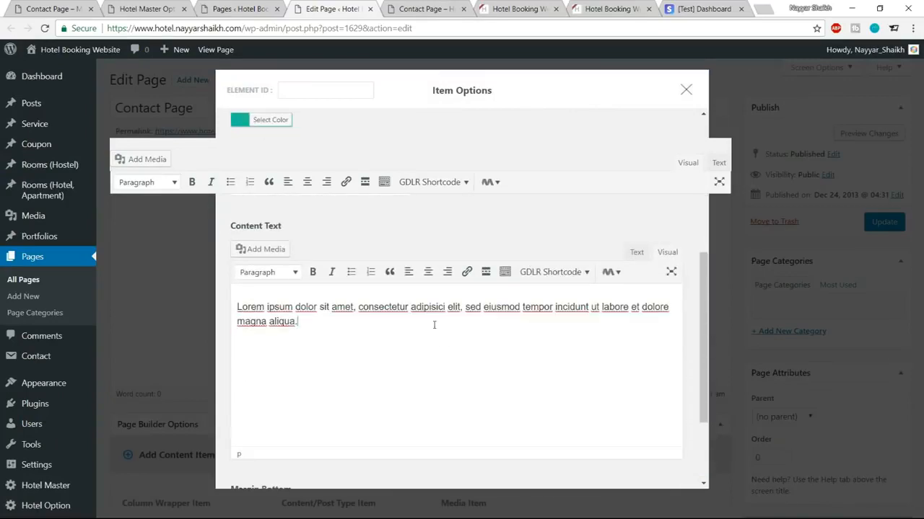
pyautogui.moveTo(364, 321); pyautogui.dragTo(228, 311)
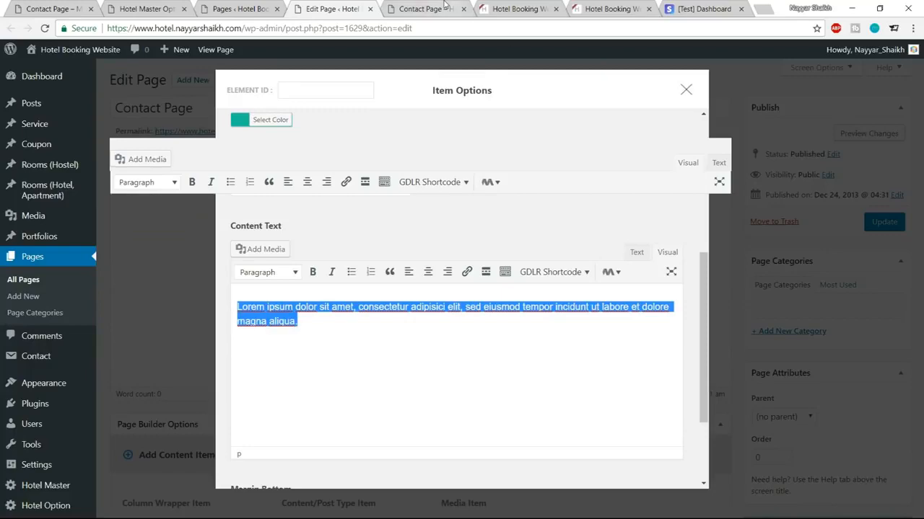
pyautogui.click(444, 6)
pyautogui.scroll(4, 272, 328)
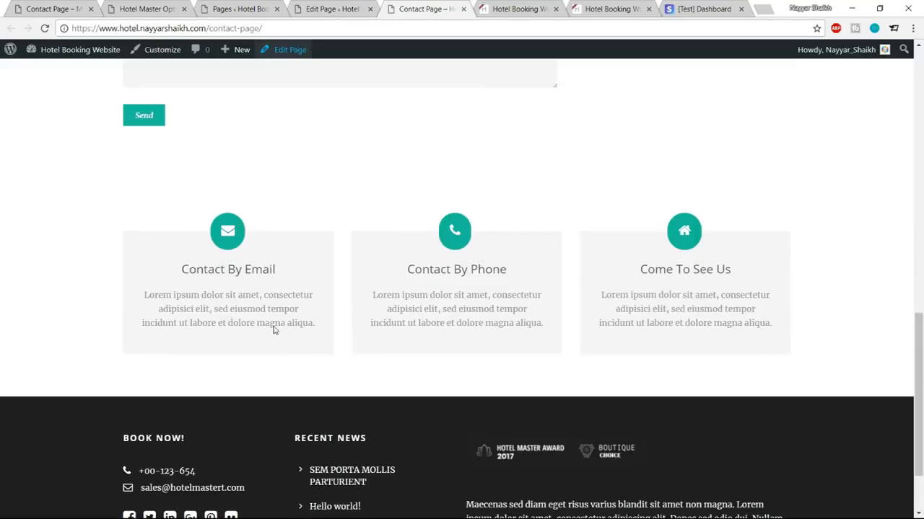
# Step: Close the page editor and live contact page, then sort the Pages list by Title
pyautogui.click(324, 7)
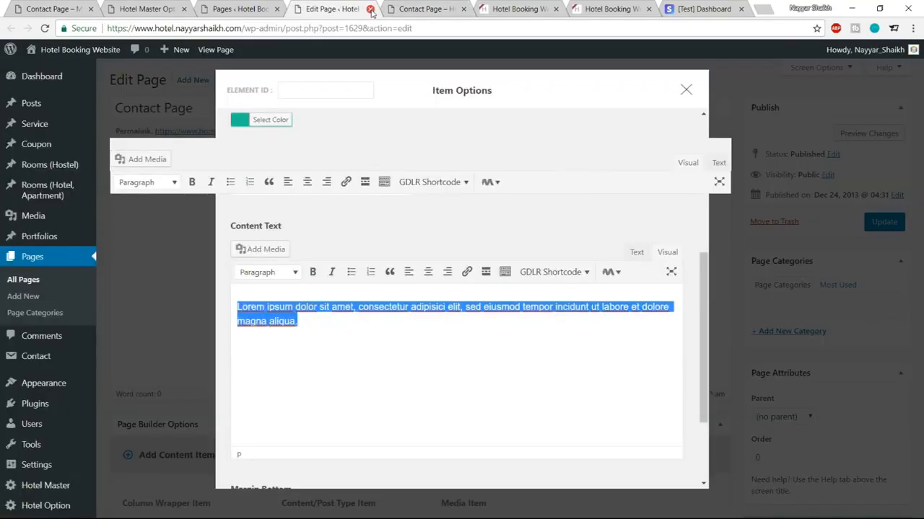
pyautogui.click(370, 9)
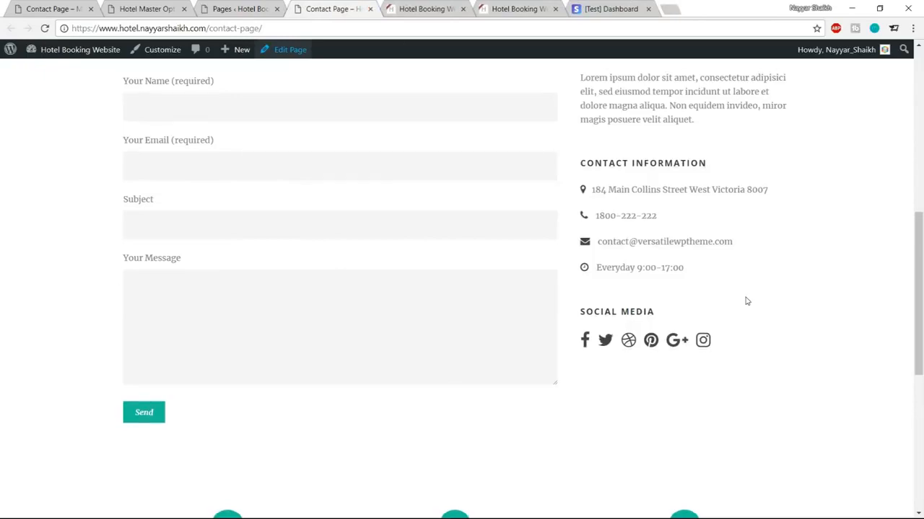
pyautogui.scroll(6, 751, 307)
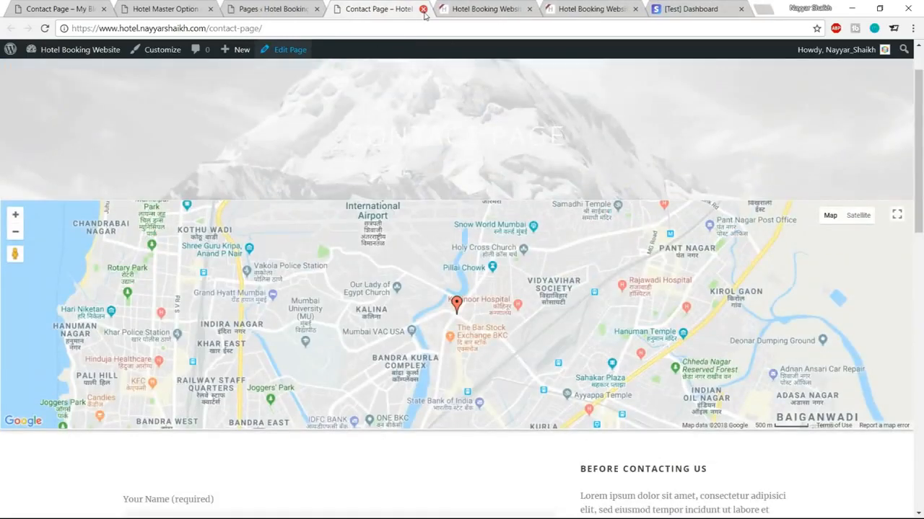
pyautogui.click(423, 9)
pyautogui.click(274, 11)
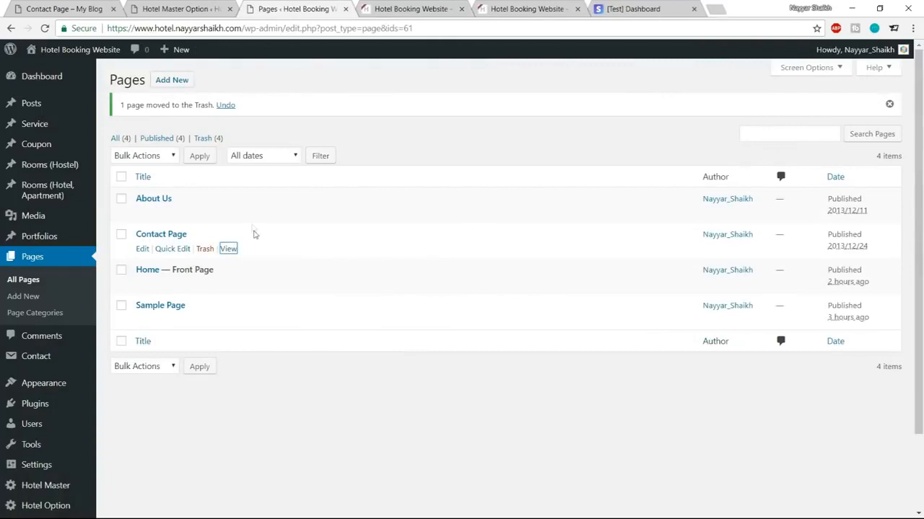
pyautogui.rightClick(141, 218)
pyautogui.click(365, 184)
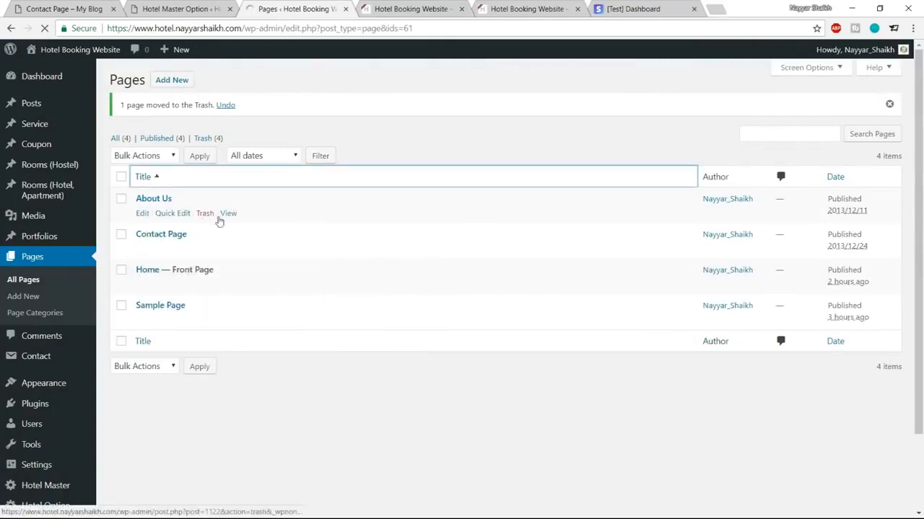
# Step: Open the About Us page in a new tab and compare it with the demo's About Us page
pyautogui.rightClick(228, 213)
pyautogui.click(260, 219)
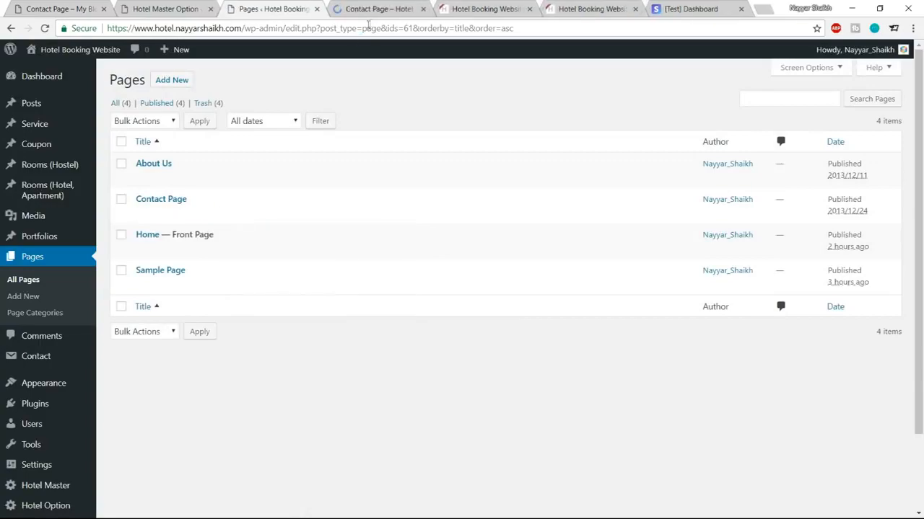
pyautogui.click(376, 10)
pyautogui.scroll(-3, 852, 308)
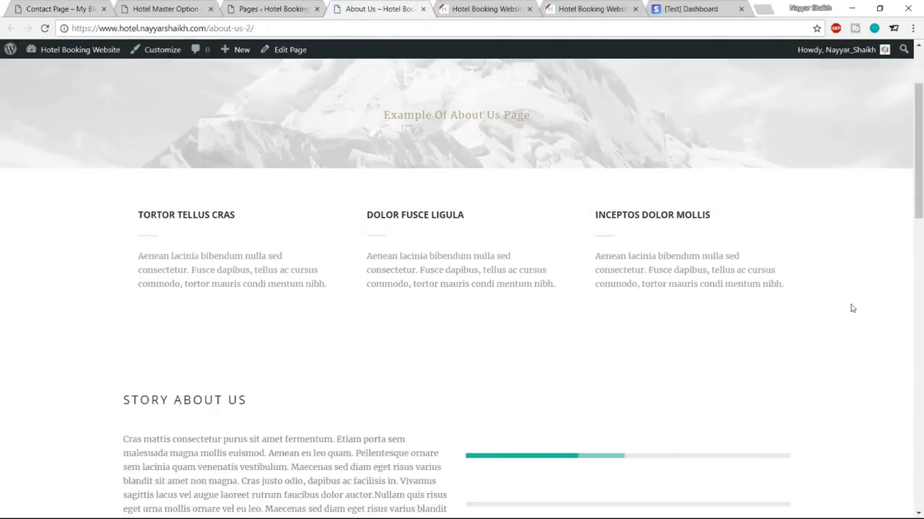
pyautogui.scroll(-3, 841, 288)
pyautogui.click(61, 9)
pyautogui.scroll(3, 794, 205)
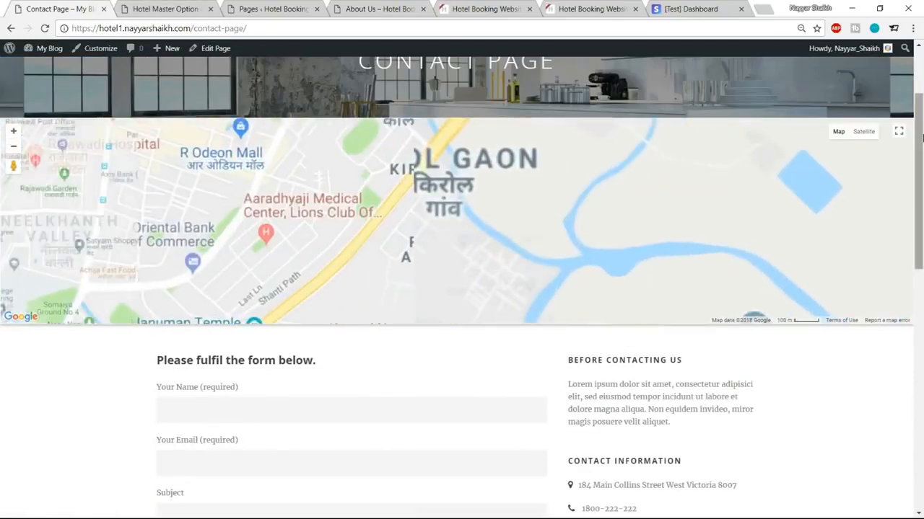
pyautogui.scroll(2, 920, 137)
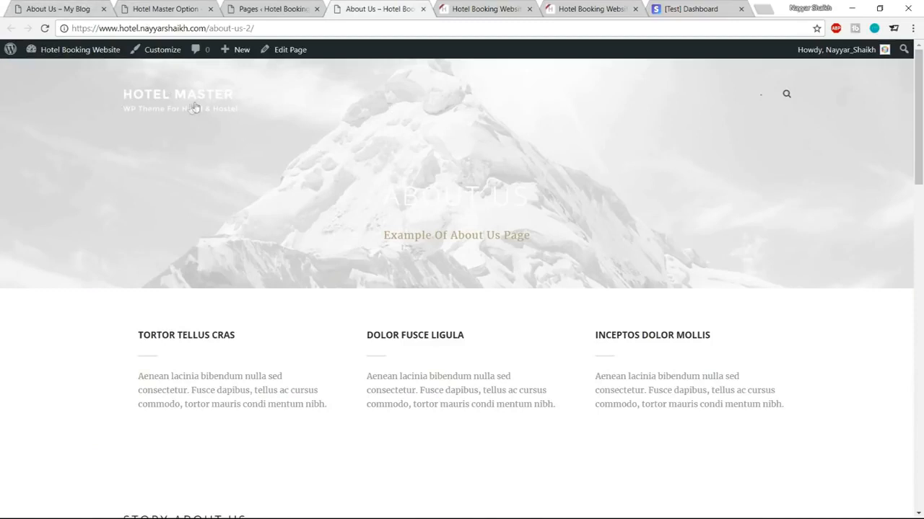
pyautogui.click(95, 8)
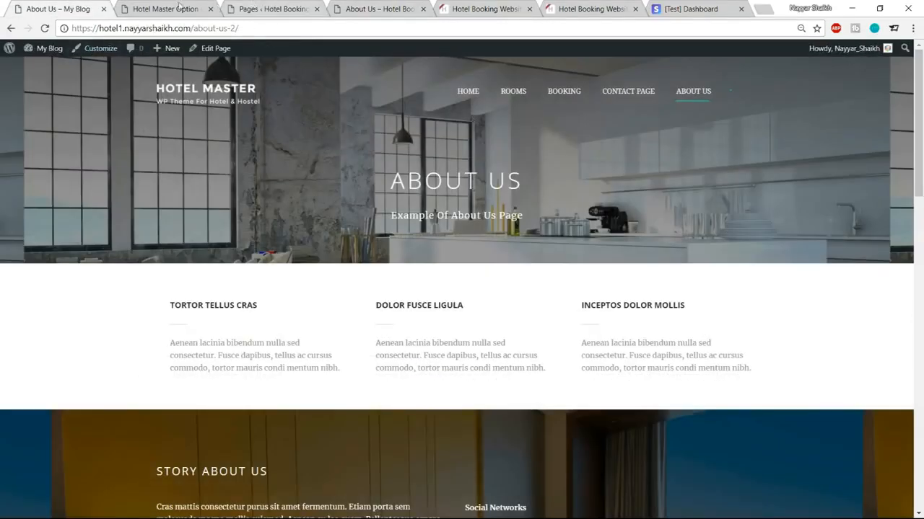
pyautogui.click(179, 6)
# Step: Open Hotel Master's Page Title Background settings under General > Hotel Style > Page Style
pyautogui.scroll(10, 748, 256)
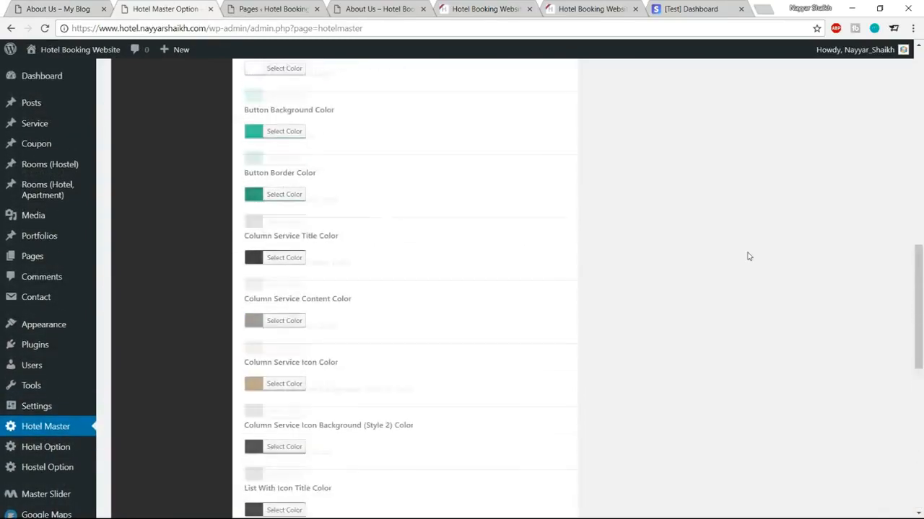
pyautogui.scroll(15, 748, 256)
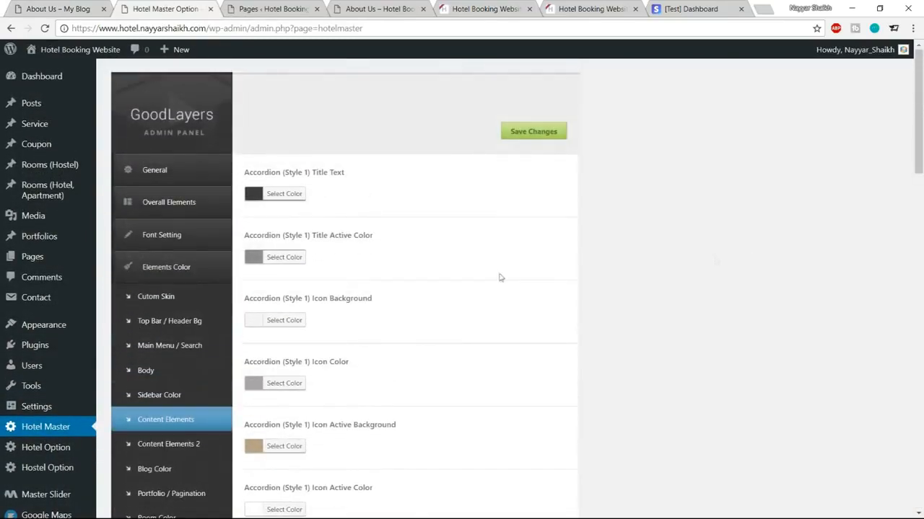
pyautogui.click(166, 171)
pyautogui.click(164, 225)
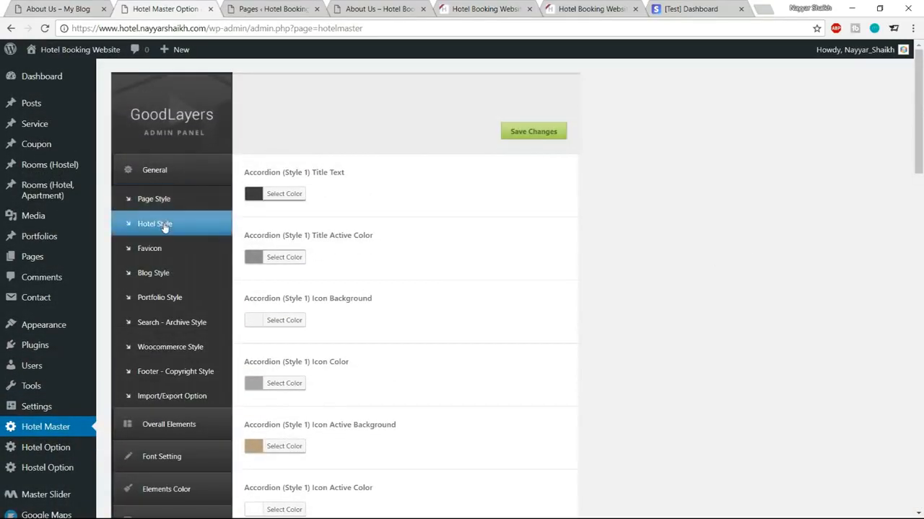
pyautogui.click(159, 206)
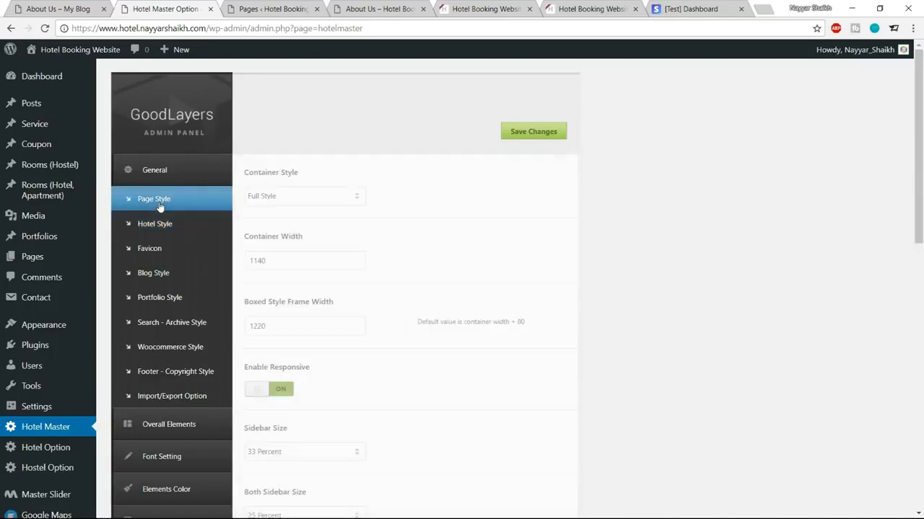
pyautogui.scroll(-7, 162, 272)
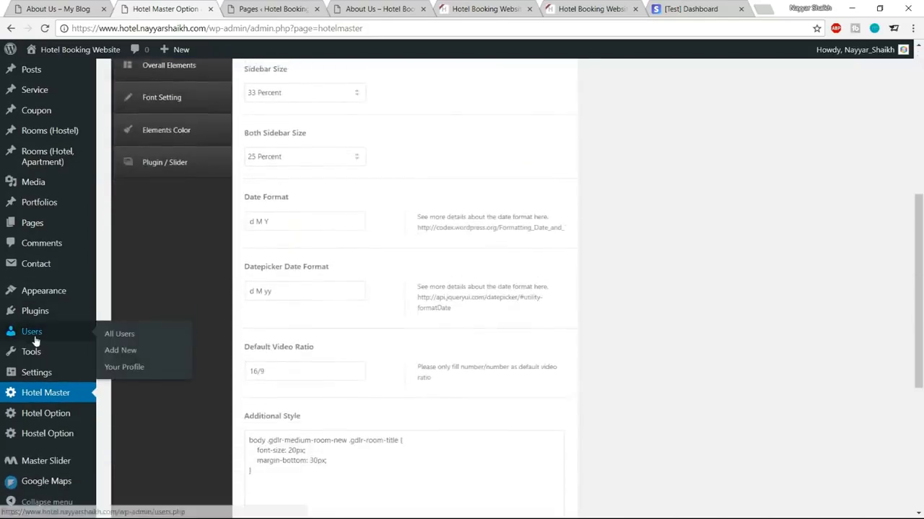
pyautogui.moveTo(49, 420)
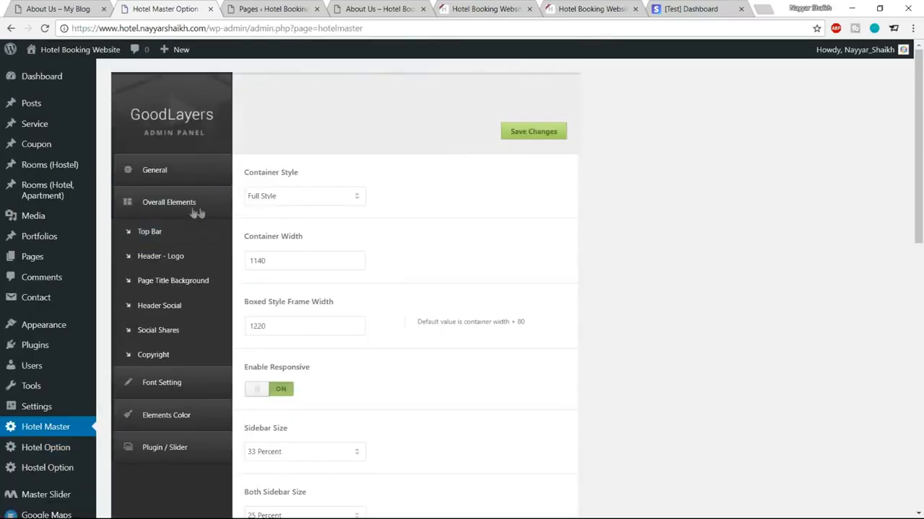
pyautogui.click(199, 289)
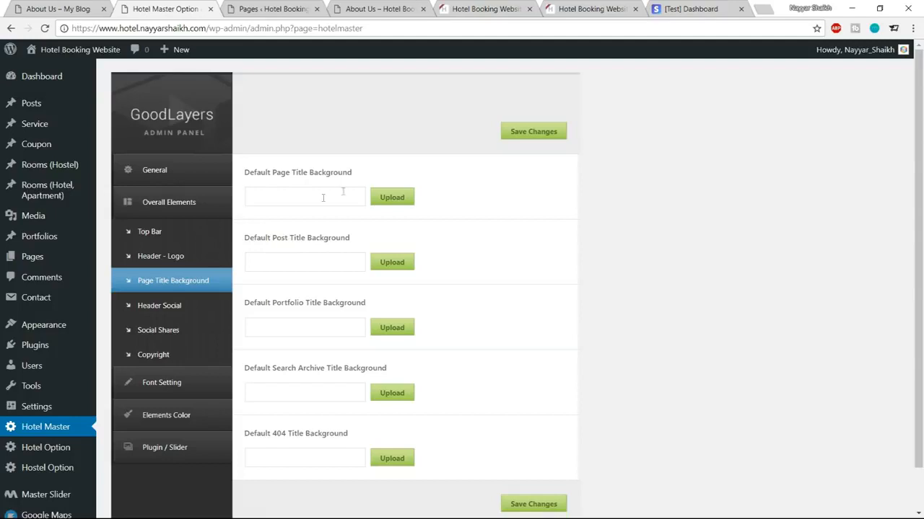
# Step: Set slider-1.jpg as the default page title background, save, and reload the About Us page
pyautogui.click(387, 197)
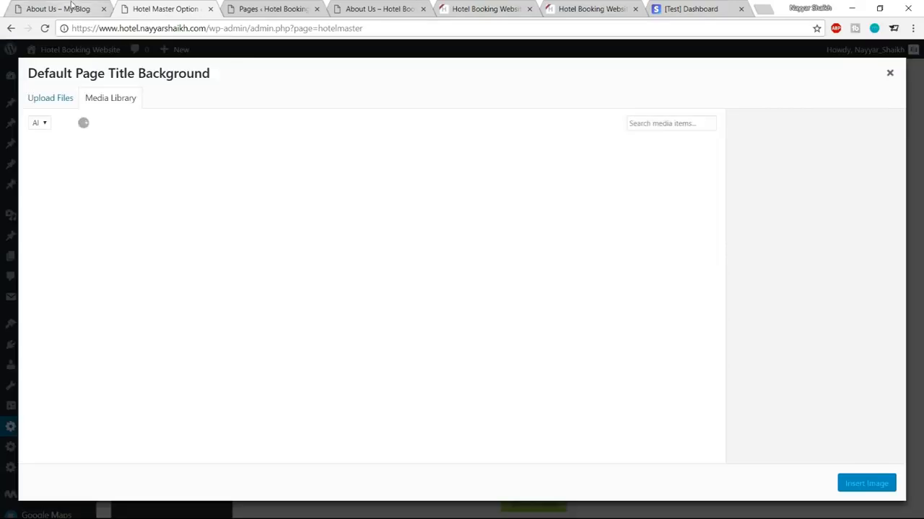
pyautogui.click(76, 8)
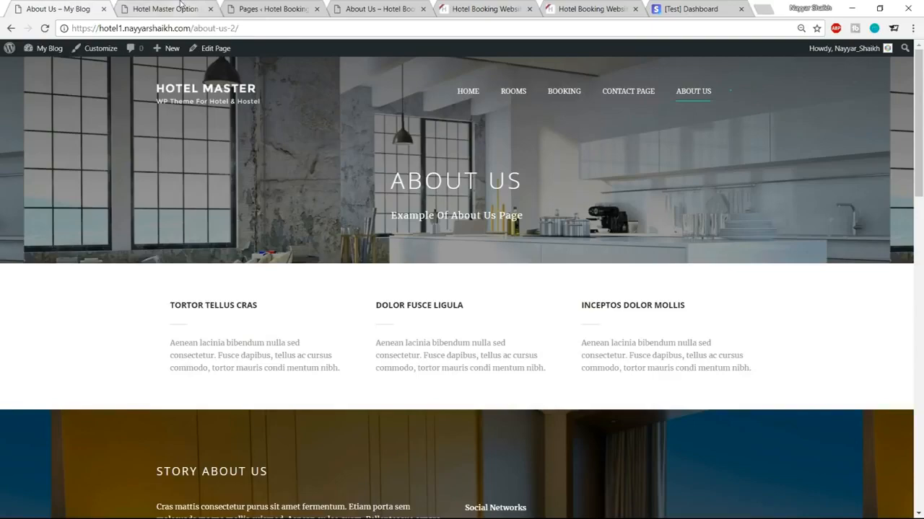
pyautogui.click(181, 5)
pyautogui.scroll(-1, 318, 375)
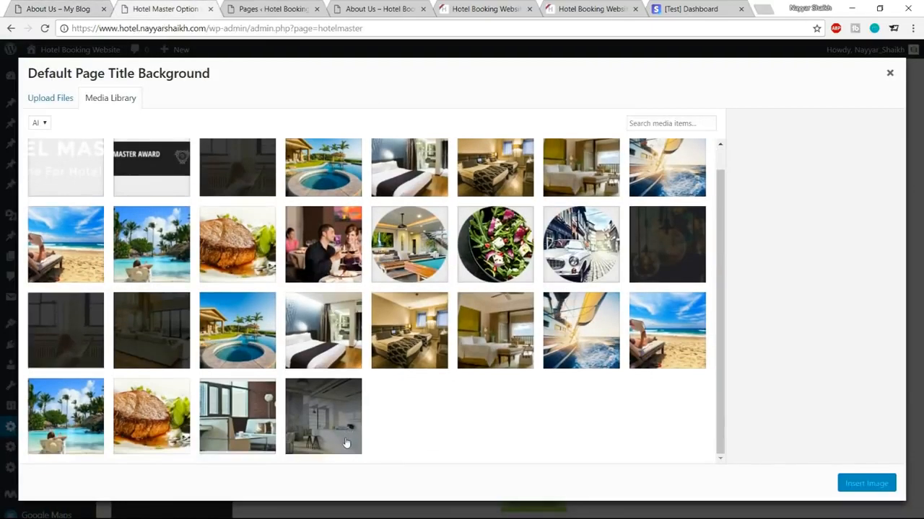
pyautogui.click(346, 443)
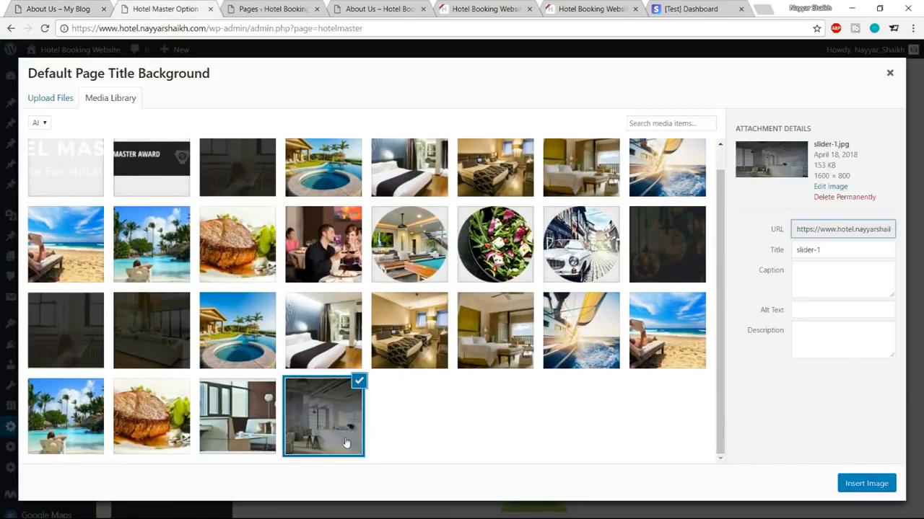
pyautogui.click(868, 485)
pyautogui.click(556, 137)
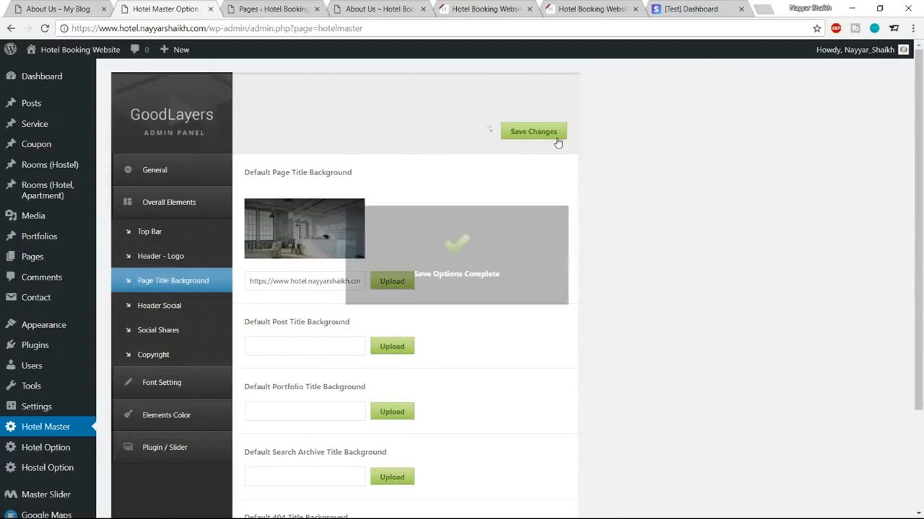
pyautogui.click(379, 9)
pyautogui.click(45, 29)
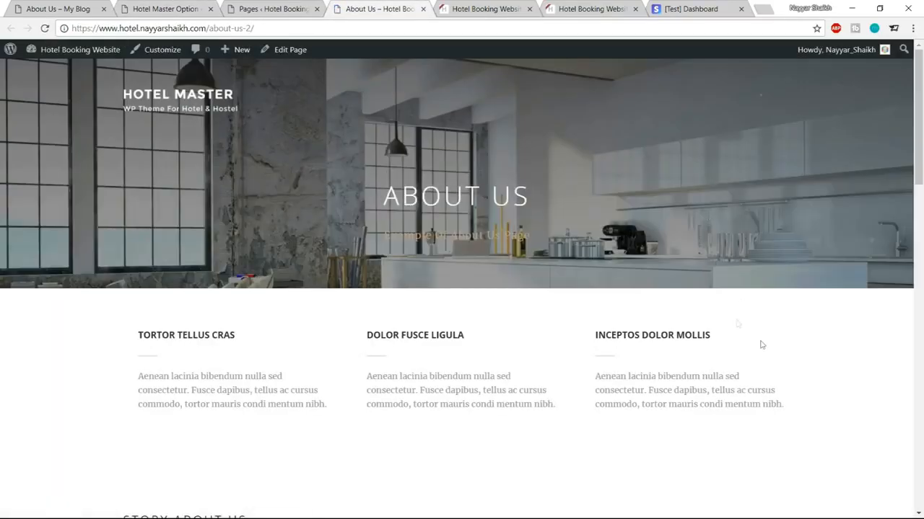
# Step: Scroll through the demo's About Us page to review its layout
pyautogui.click(61, 9)
pyautogui.scroll(-2, 706, 208)
pyautogui.scroll(-2, 253, 216)
pyautogui.scroll(2, 161, 239)
pyautogui.click(366, 241)
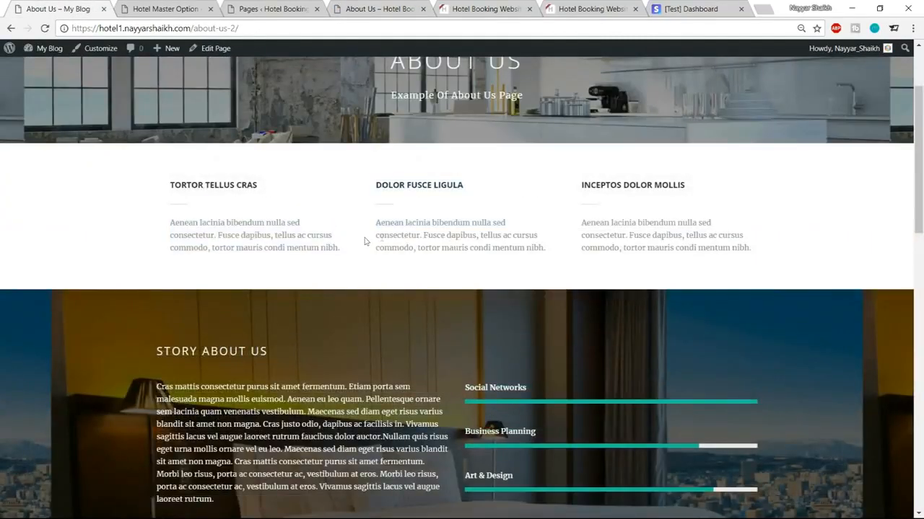
pyautogui.scroll(-2, 633, 222)
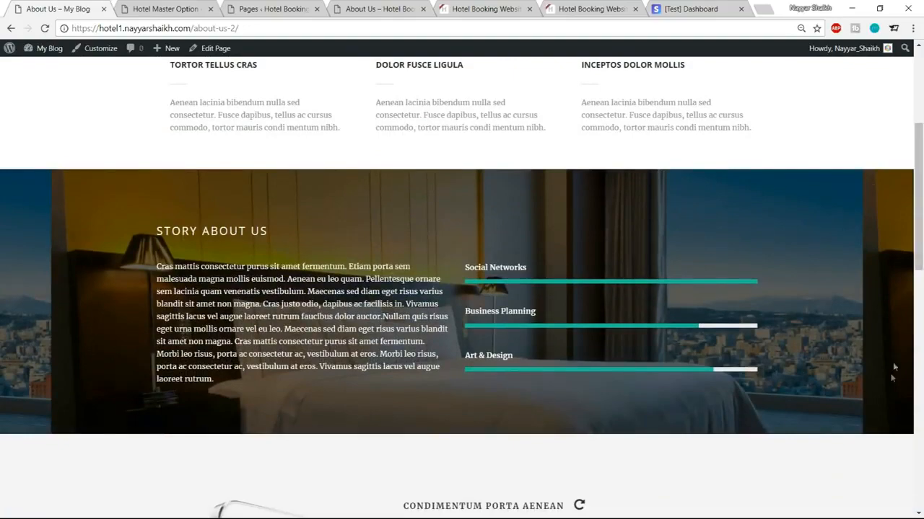
# Step: Scroll the site's About Us page, checking the kitchen header and three skill bars
pyautogui.click(401, 5)
pyautogui.scroll(-4, 406, 181)
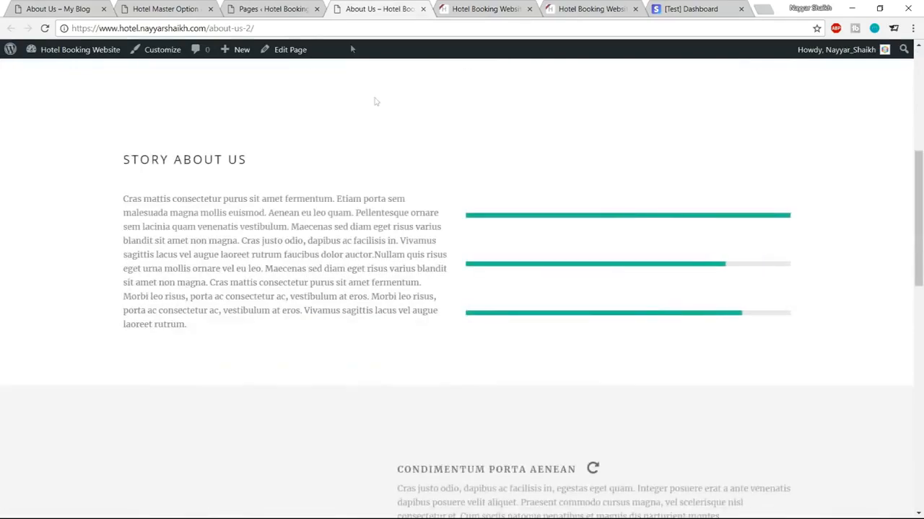
pyautogui.scroll(3, 540, 243)
pyautogui.scroll(-2, 181, 292)
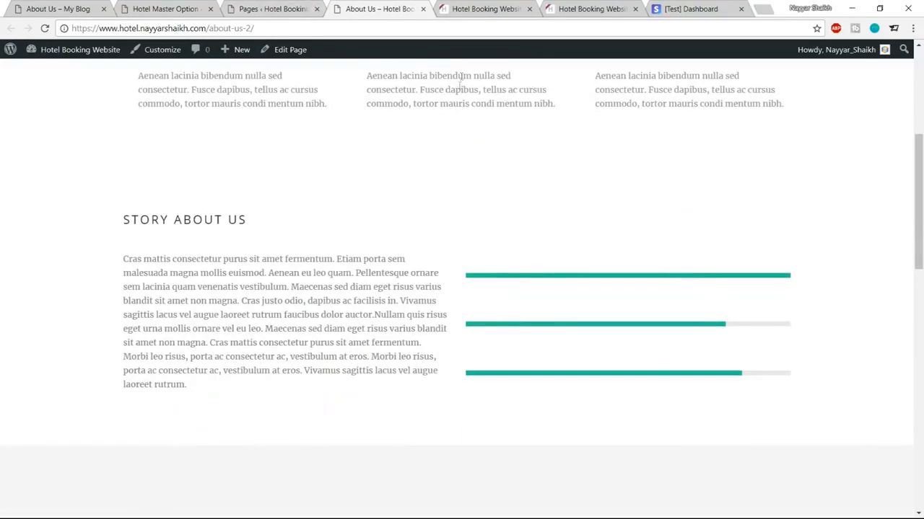
pyautogui.scroll(-3, 440, 208)
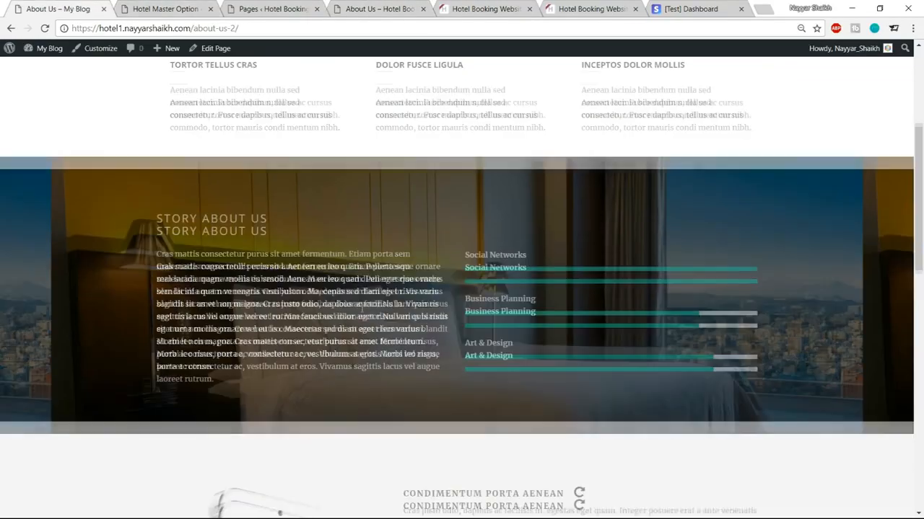
pyautogui.scroll(-5, 362, 309)
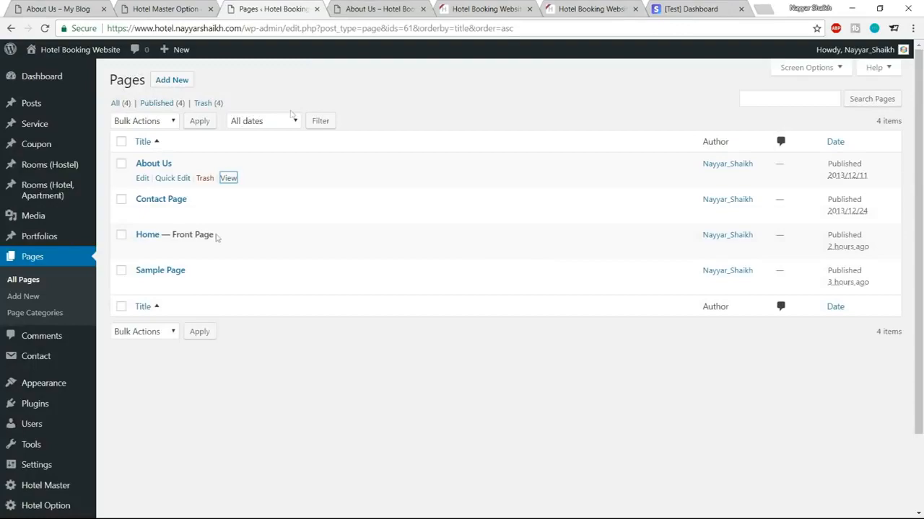
# Step: Edit the About Us page and open the Image / Frame item's settings
pyautogui.click(143, 179)
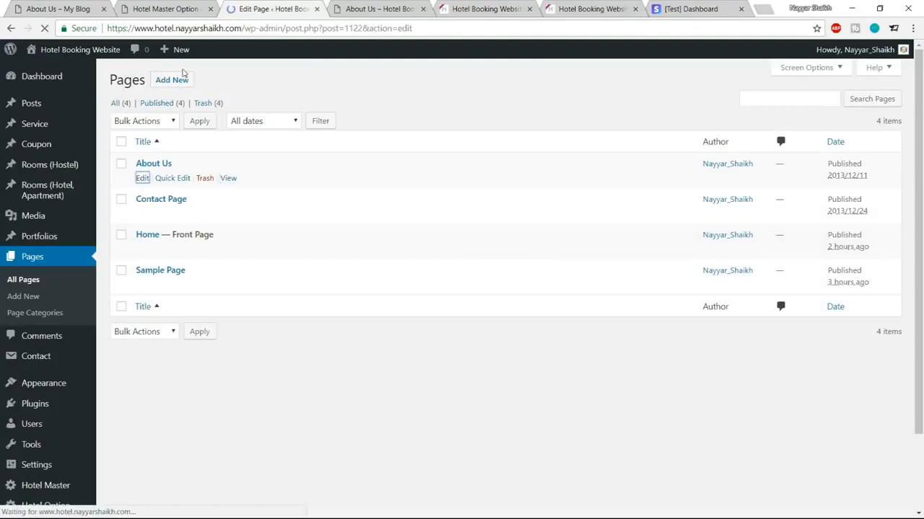
pyautogui.scroll(-15, 466, 188)
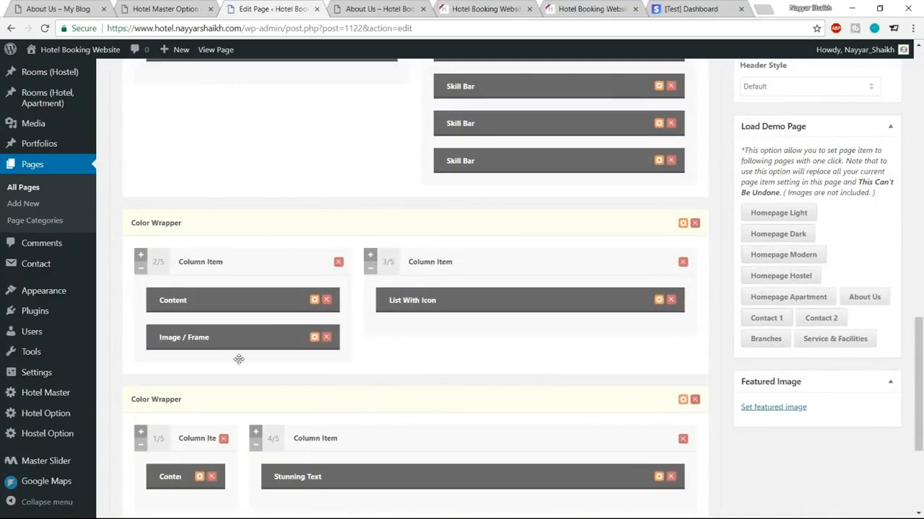
pyautogui.scroll(-1, 273, 333)
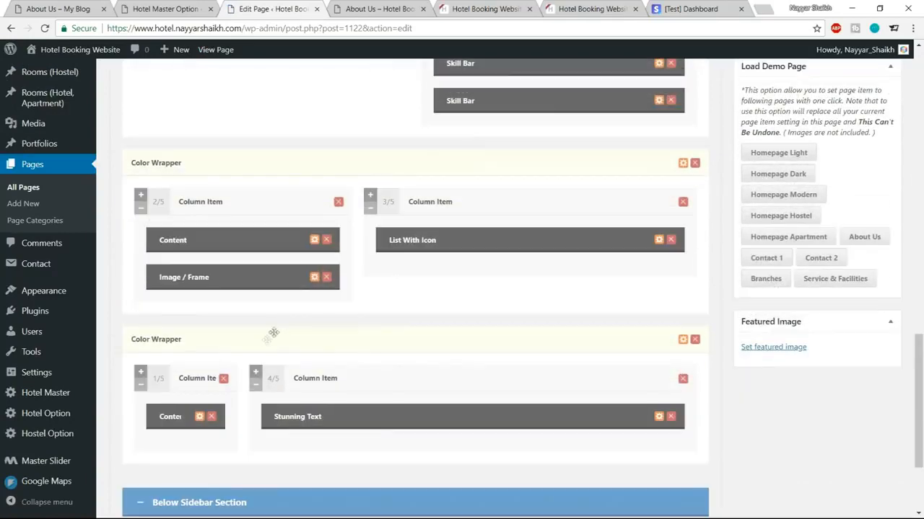
pyautogui.click(314, 278)
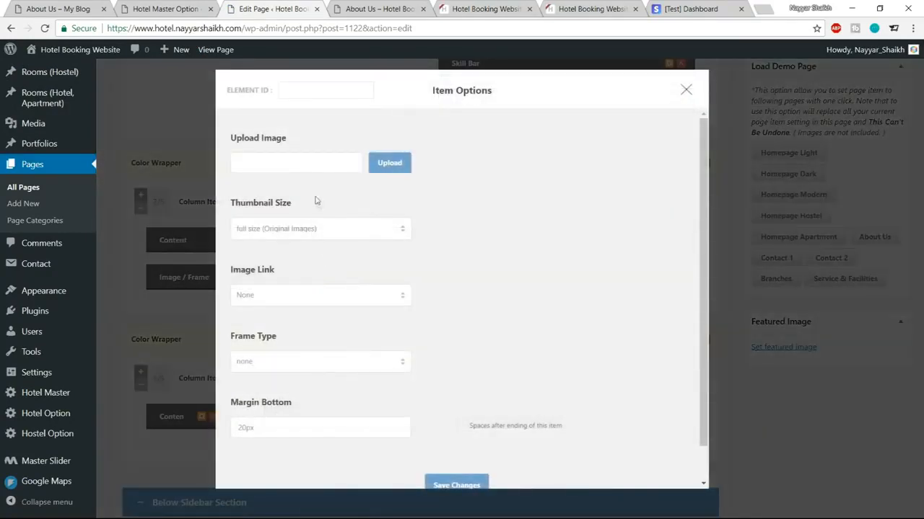
# Step: Upload mockup-1 as the frame image and save the item settings
pyautogui.click(390, 163)
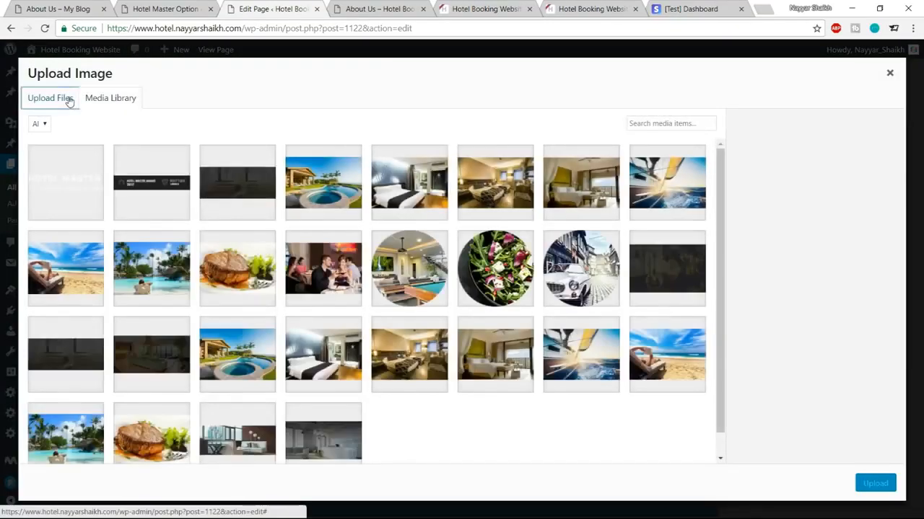
pyautogui.click(69, 98)
pyautogui.click(462, 275)
pyautogui.scroll(-6, 247, 162)
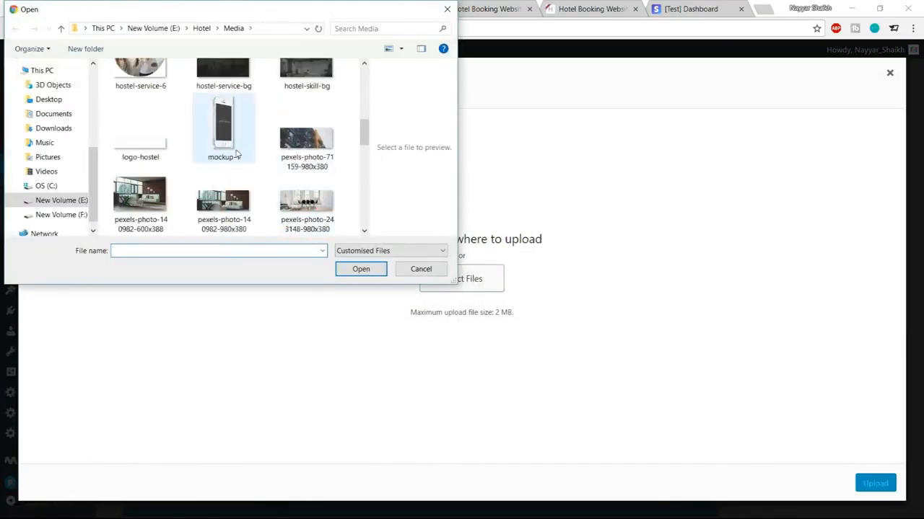
pyautogui.click(224, 130)
pyautogui.click(347, 273)
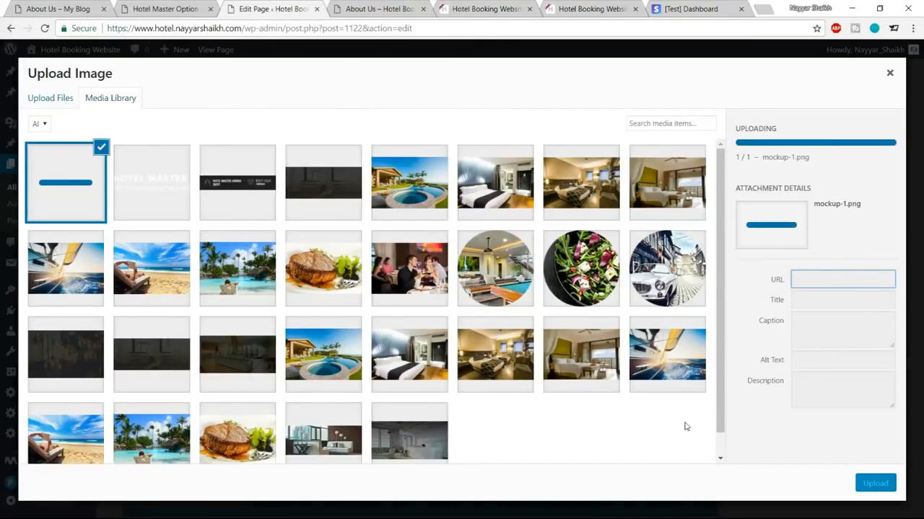
pyautogui.click(871, 482)
pyautogui.scroll(-5, 590, 342)
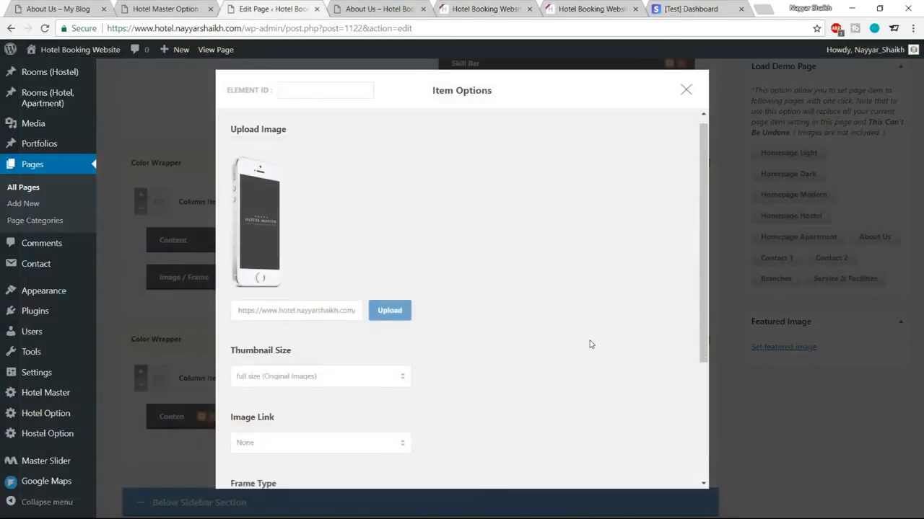
pyautogui.click(456, 387)
pyautogui.click(407, 7)
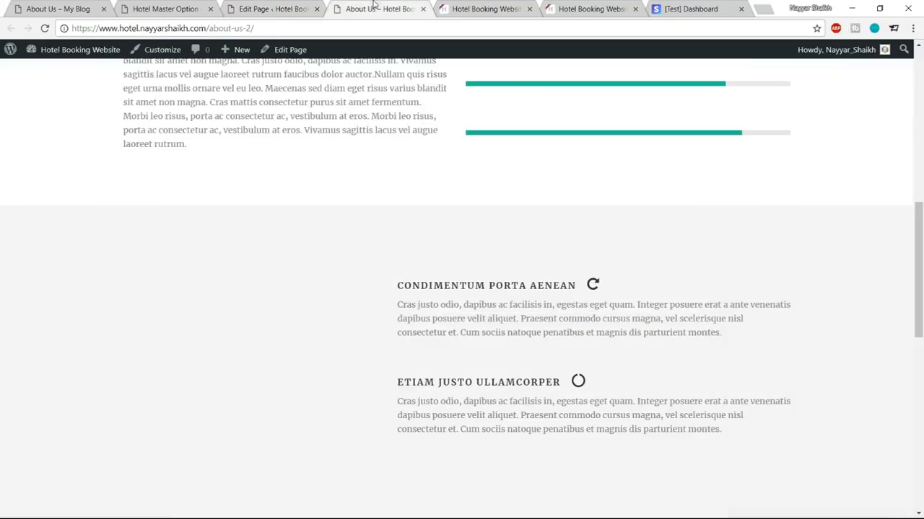
# Step: Scroll down the live About Us page to the teal section and footer
pyautogui.scroll(-5, 469, 231)
pyautogui.scroll(-2, 481, 239)
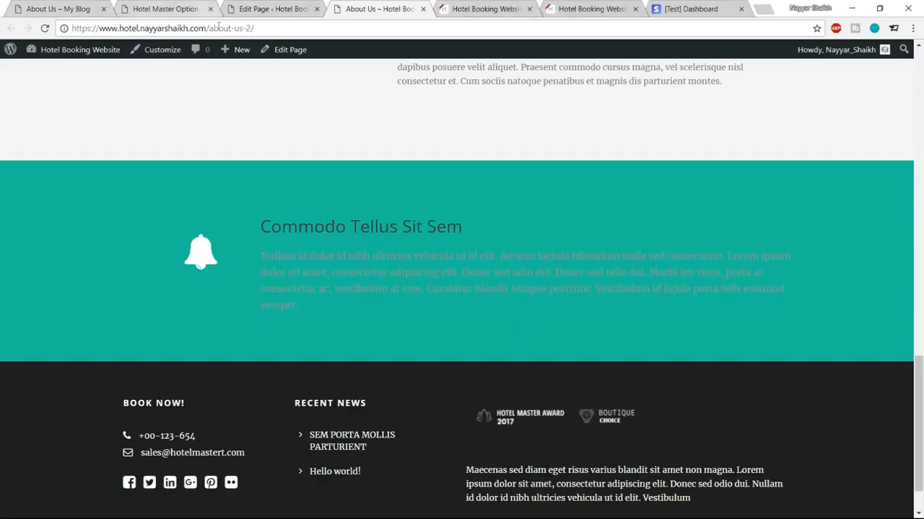
pyautogui.moveTo(262, 234); pyautogui.dragTo(340, 301)
pyautogui.click(340, 302)
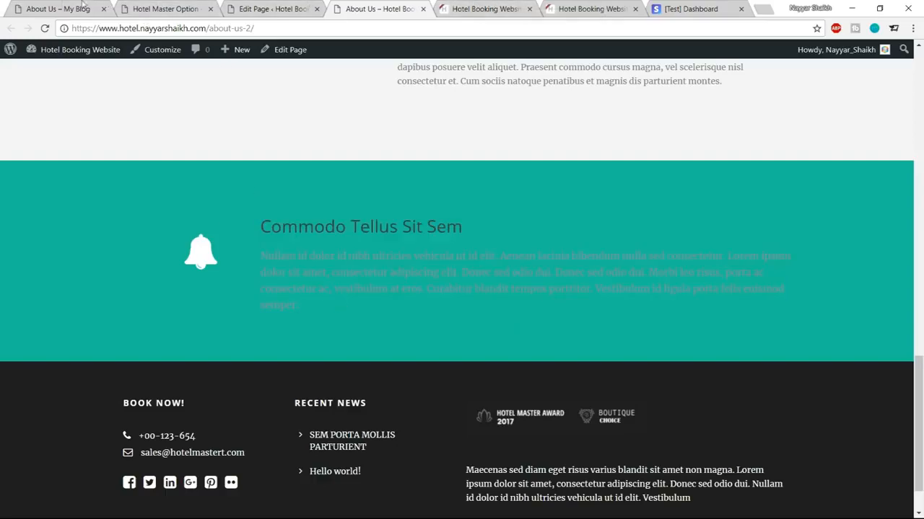
# Step: Compare the teal section with the demo's About Us page before returning to the editor
pyautogui.click(63, 7)
pyautogui.scroll(-5, 455, 342)
pyautogui.scroll(-3, 456, 342)
pyautogui.moveTo(367, 240); pyautogui.dragTo(309, 178)
pyautogui.click(362, 179)
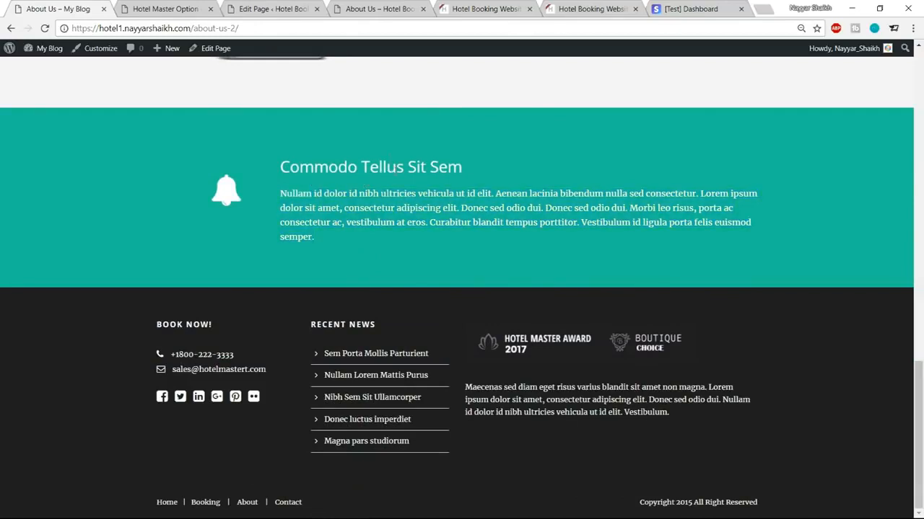
pyautogui.click(275, 8)
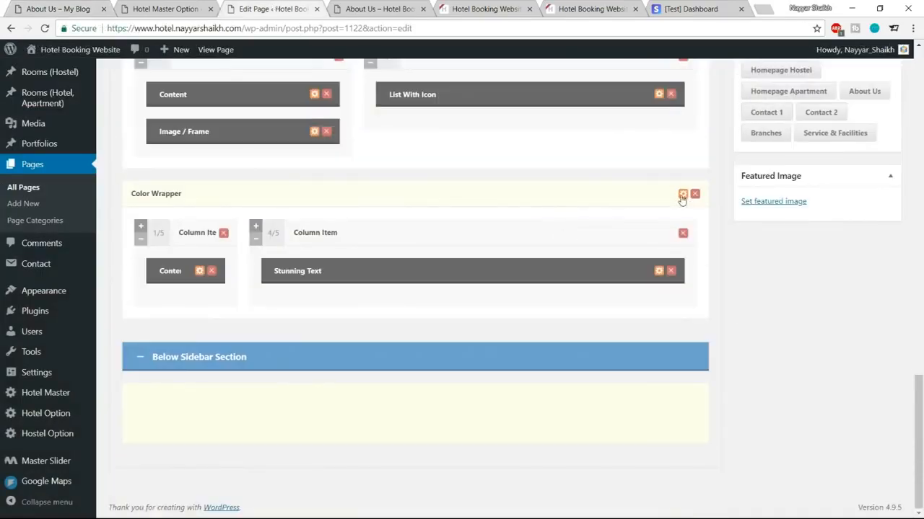
# Step: Set the teal Color Wrapper's skin to Testimonial and save its settings
pyautogui.click(683, 195)
pyautogui.scroll(-2, 452, 254)
pyautogui.click(313, 173)
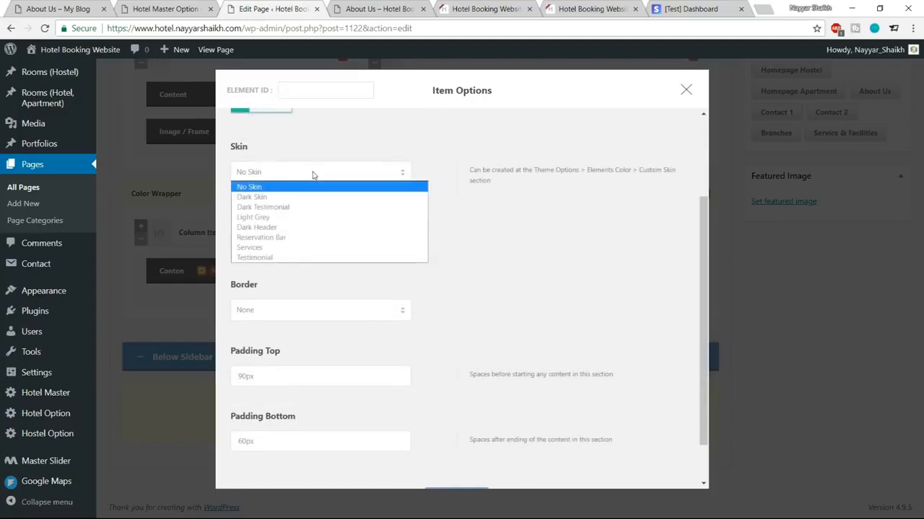
pyautogui.click(298, 257)
pyautogui.scroll(-1, 550, 303)
pyautogui.click(462, 448)
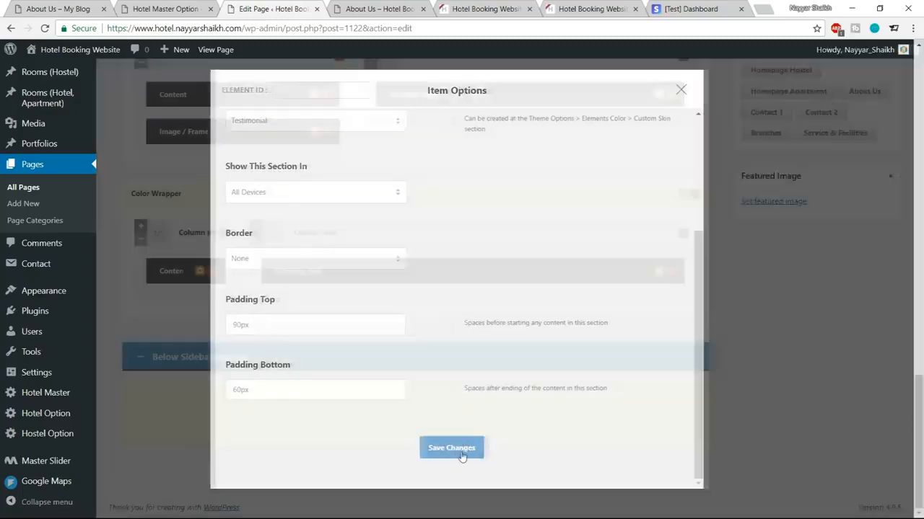
# Step: Update the About Us page and check the phone mockup on the live page
pyautogui.scroll(10, 544, 438)
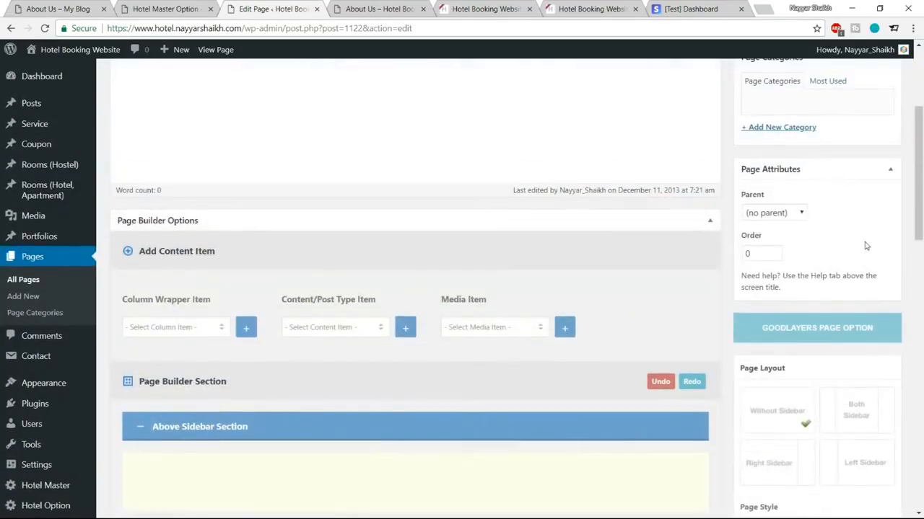
pyautogui.scroll(3, 866, 246)
pyautogui.click(873, 223)
pyautogui.click(376, 9)
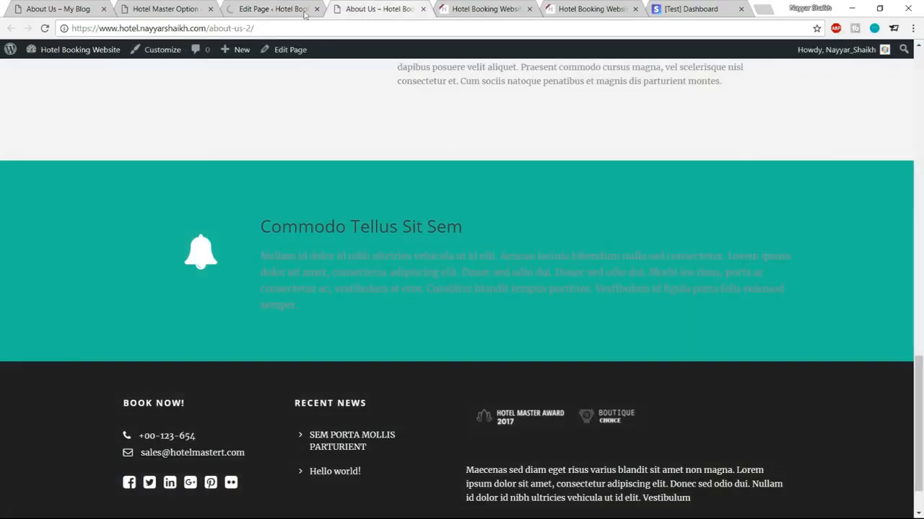
pyautogui.scroll(-1, 373, 317)
pyautogui.scroll(5, 373, 317)
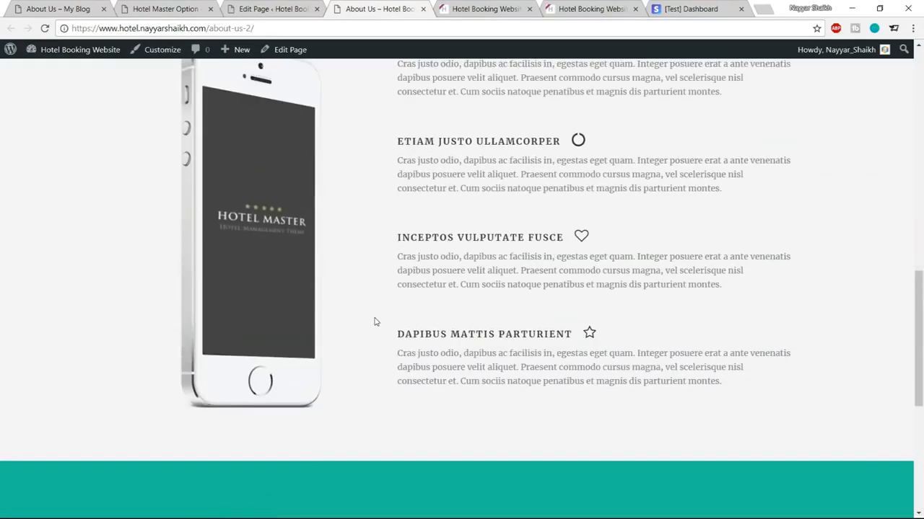
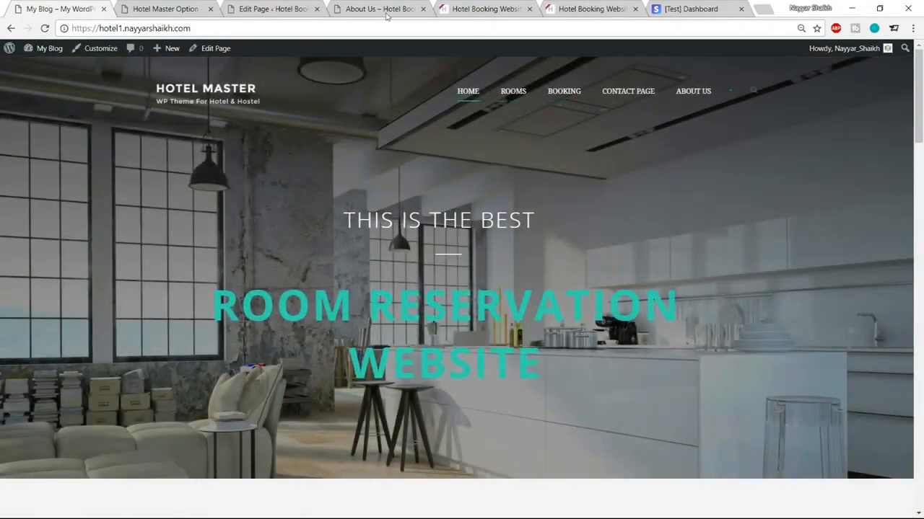
# Step: Load the site's homepage by trimming about-us-2/ from the About Us address
pyautogui.click(382, 9)
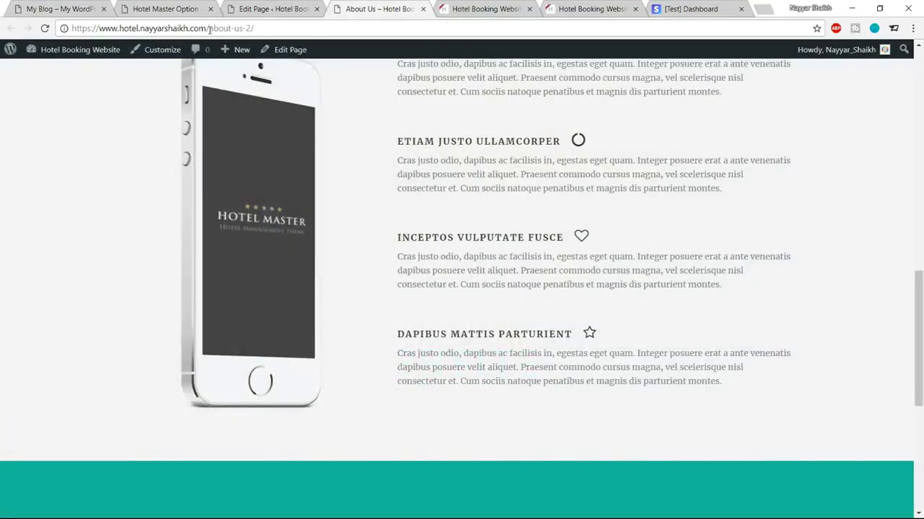
pyautogui.moveTo(209, 28); pyautogui.dragTo(445, 16)
pyautogui.press('BackSpace')
pyautogui.press('Return')
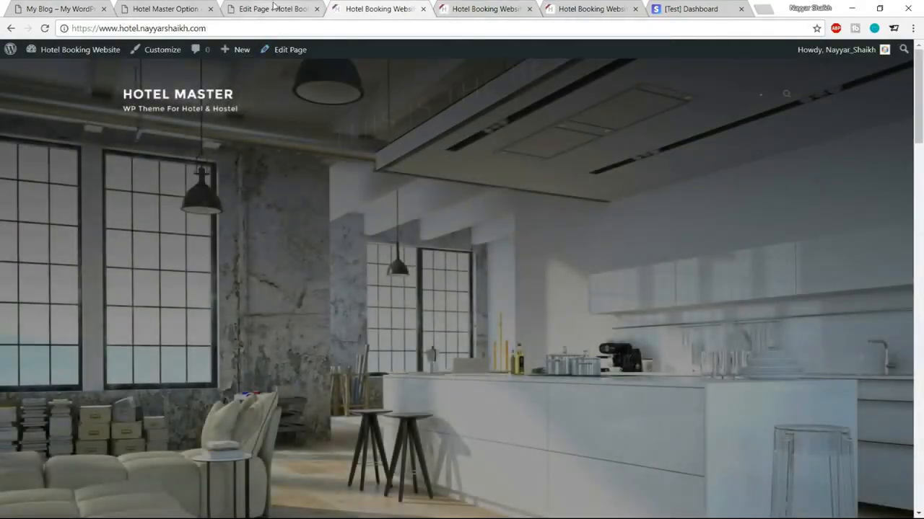
# Step: Go from the About Us editor to the Appearance > Menus screen
pyautogui.click(274, 8)
pyautogui.scroll(-3, 65, 274)
pyautogui.moveTo(52, 298)
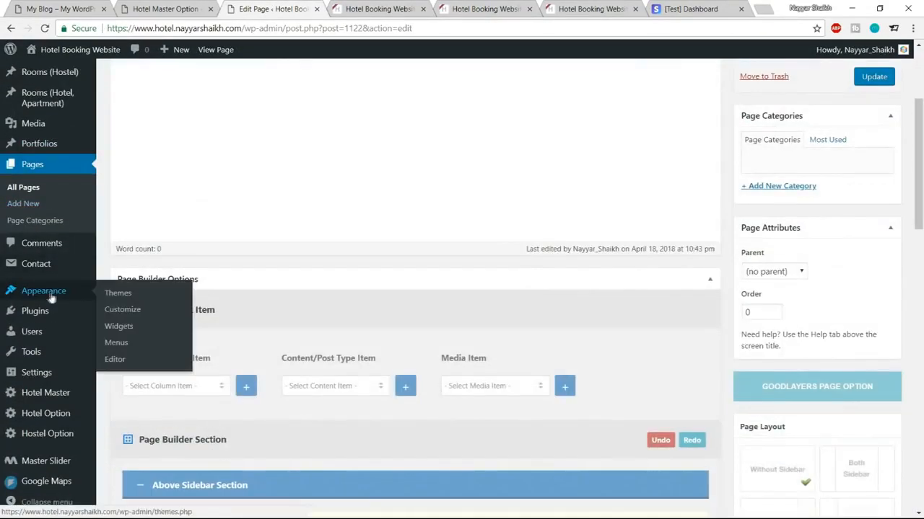
pyautogui.click(120, 344)
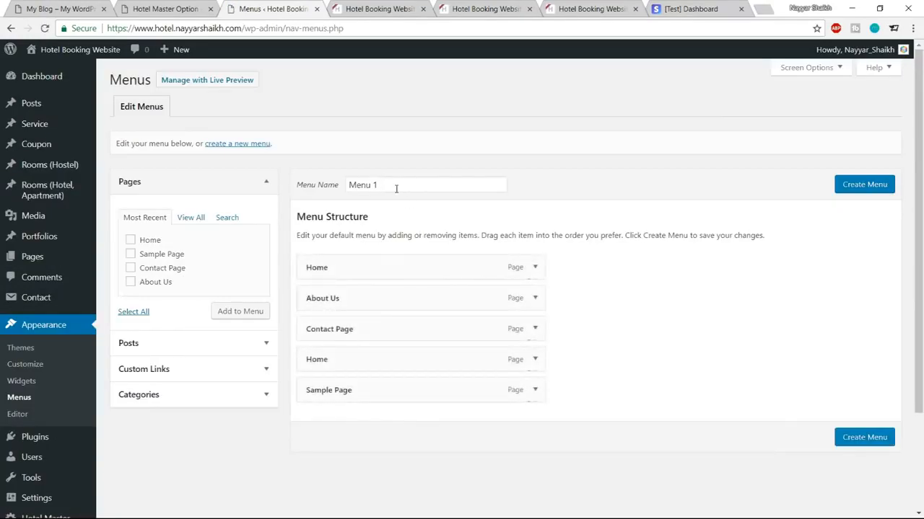
# Step: Create Menu 1 and assign it as the Main Navigation Menu
pyautogui.moveTo(398, 186); pyautogui.dragTo(321, 189)
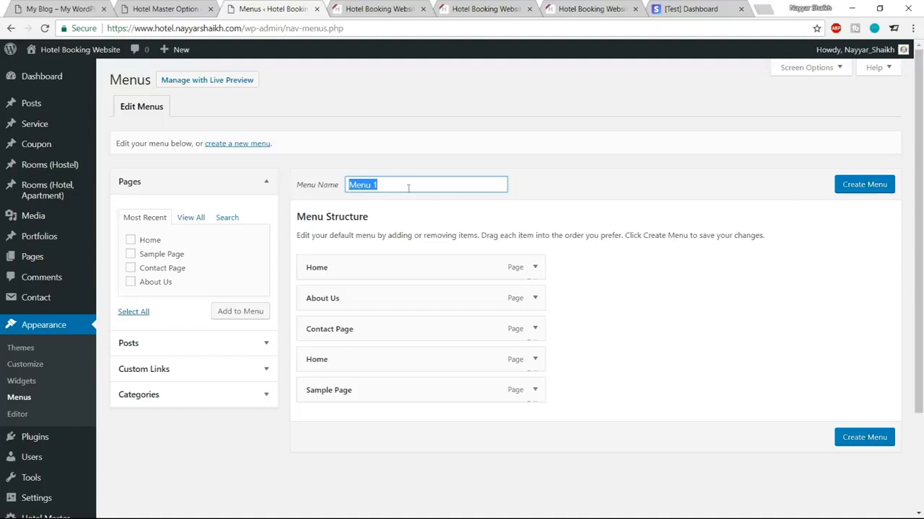
pyautogui.click(867, 194)
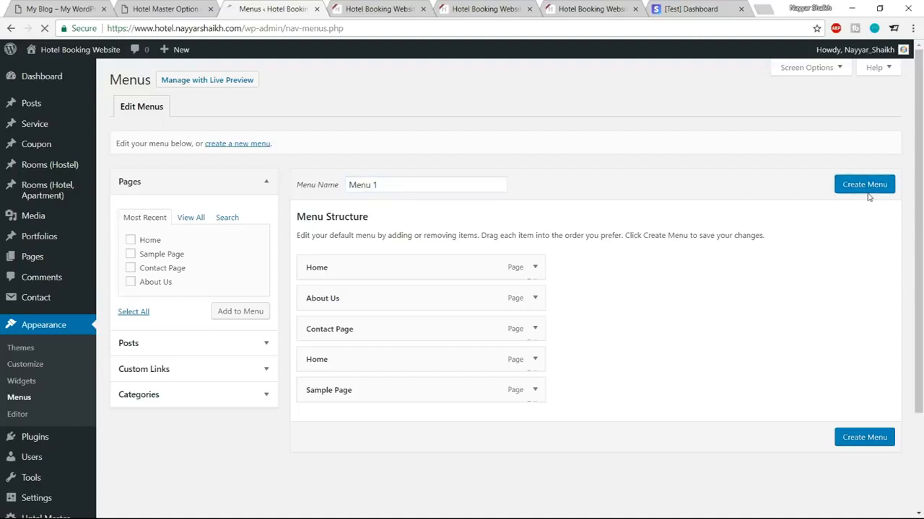
pyautogui.scroll(-2, 757, 249)
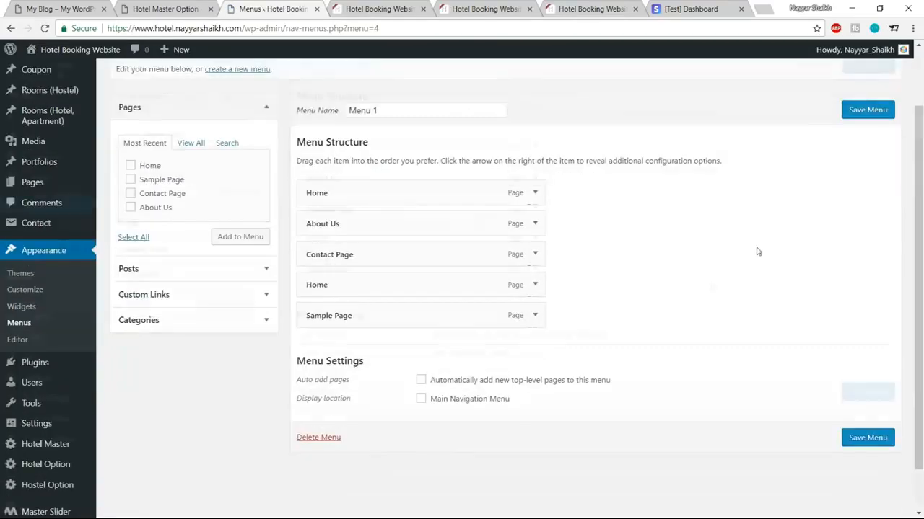
pyautogui.click(438, 359)
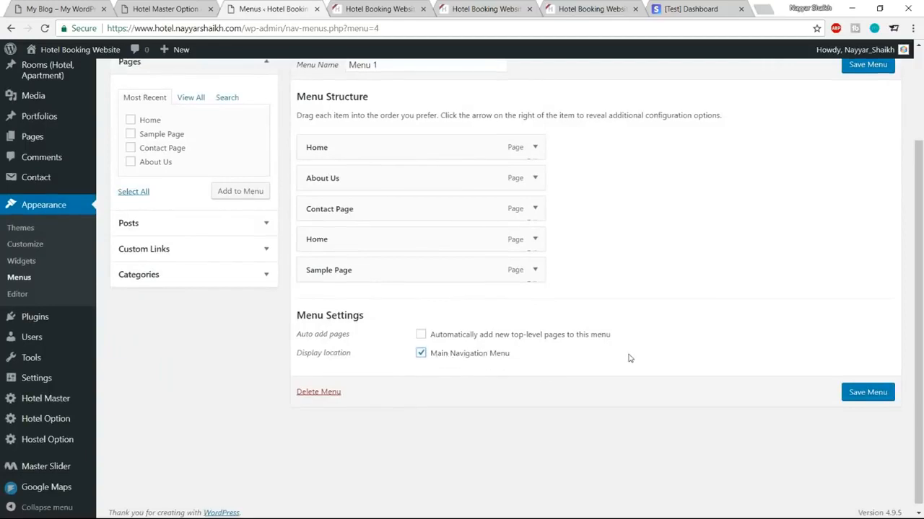
pyautogui.scroll(1, 629, 356)
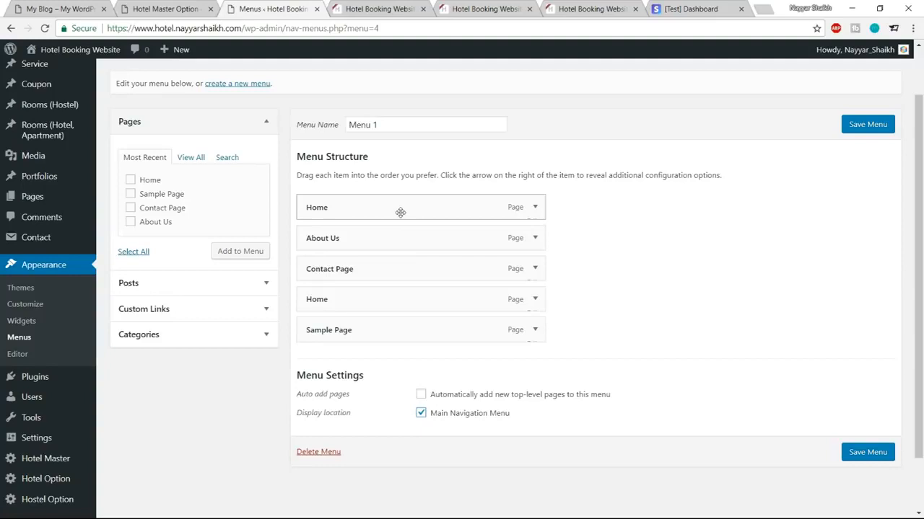
# Step: Remove Sample Page and the duplicate Home item from Menu 1, checking against the demo's menu
pyautogui.click(49, 8)
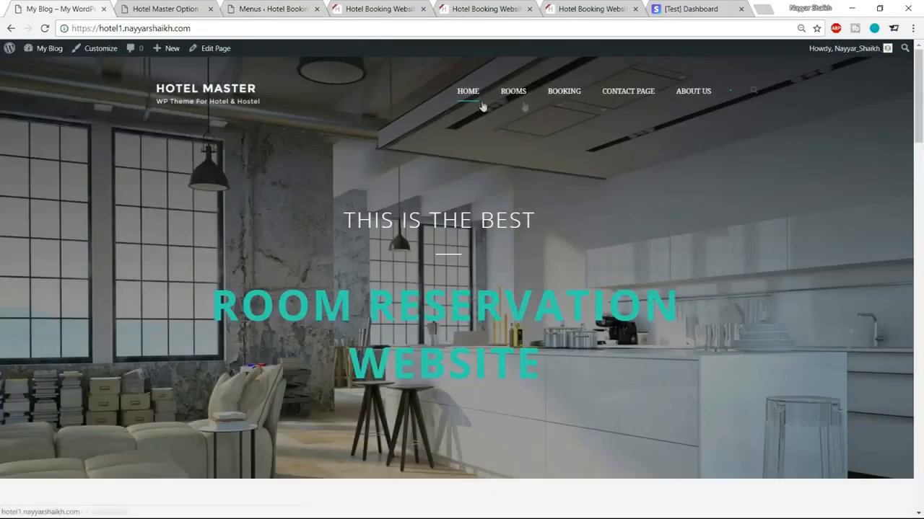
pyautogui.click(271, 9)
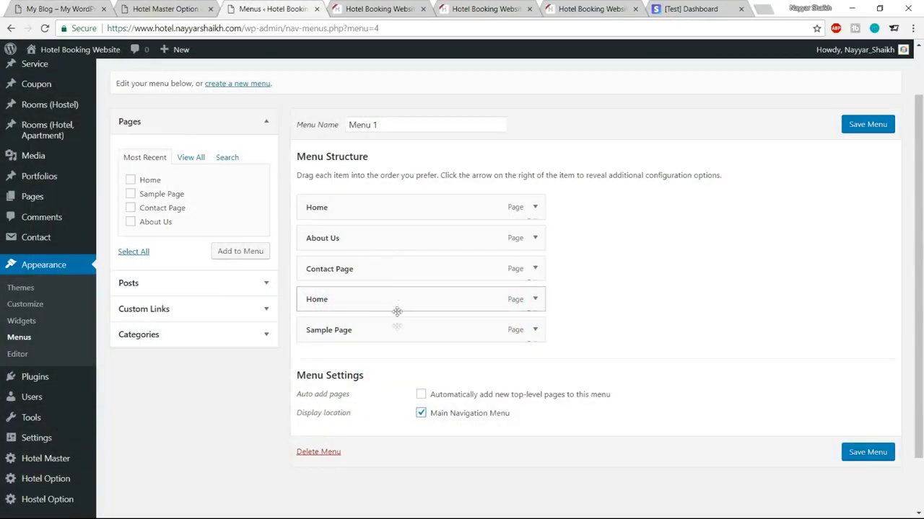
pyautogui.click(535, 330)
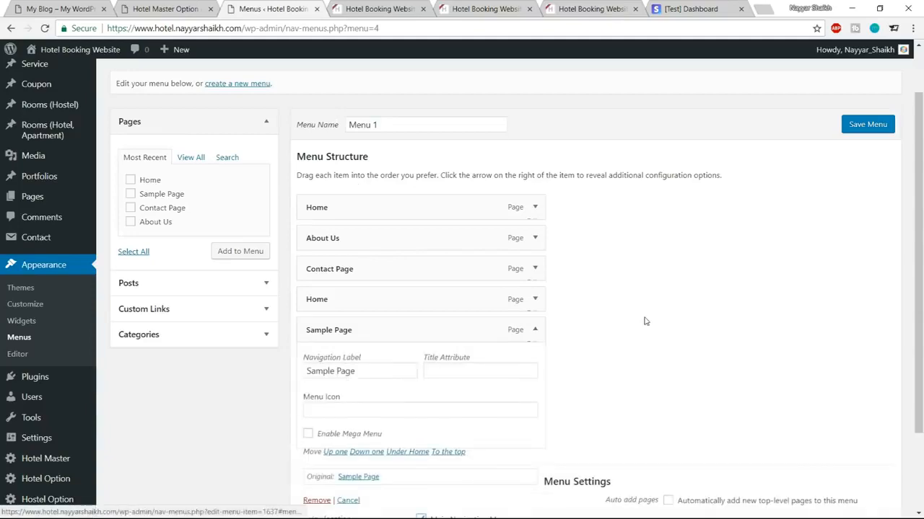
pyautogui.scroll(-2, 645, 321)
pyautogui.click(318, 392)
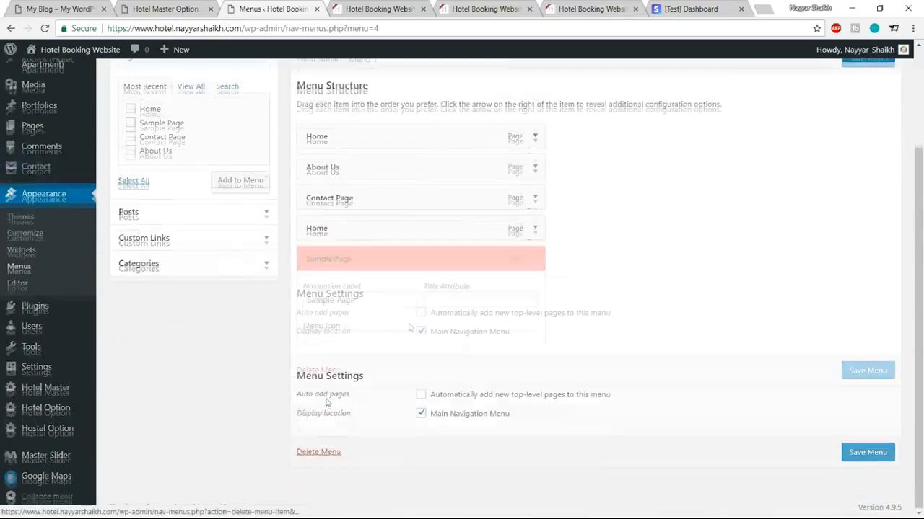
pyautogui.click(535, 231)
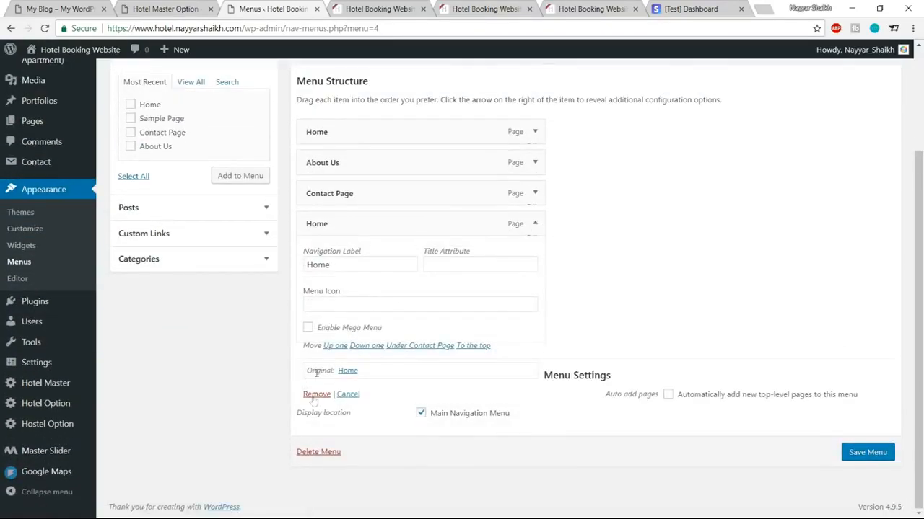
pyautogui.click(313, 394)
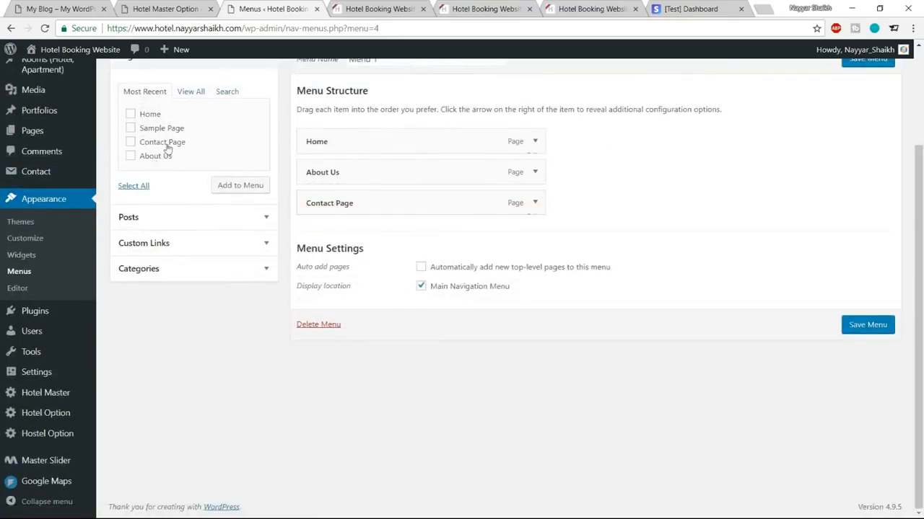
pyautogui.click(73, 9)
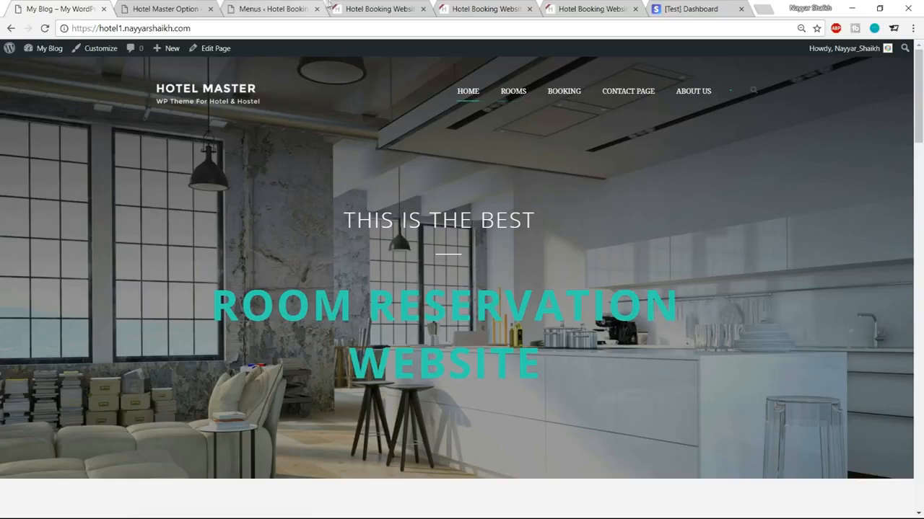
# Step: Check the demo's Rooms page address and copy the site's homepage URL
pyautogui.click(520, 96)
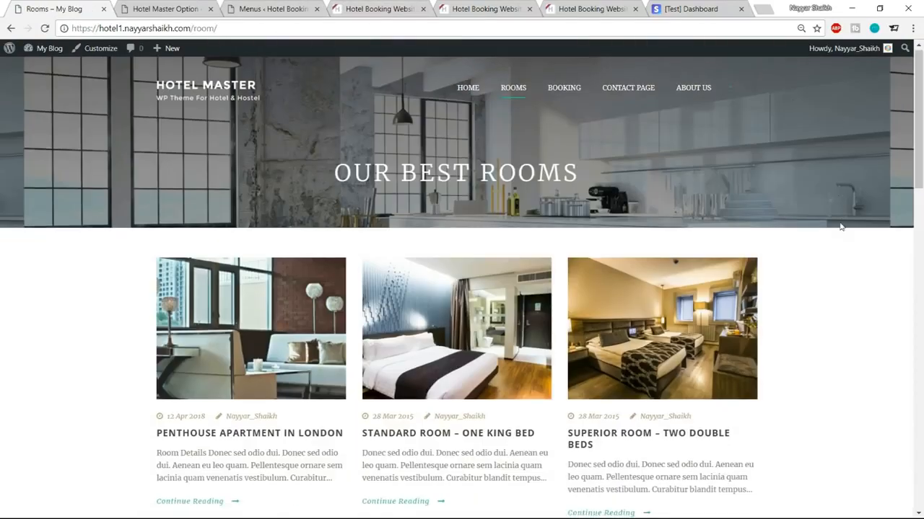
pyautogui.scroll(-3, 507, 270)
pyautogui.scroll(-5, 528, 315)
pyautogui.scroll(9, 527, 363)
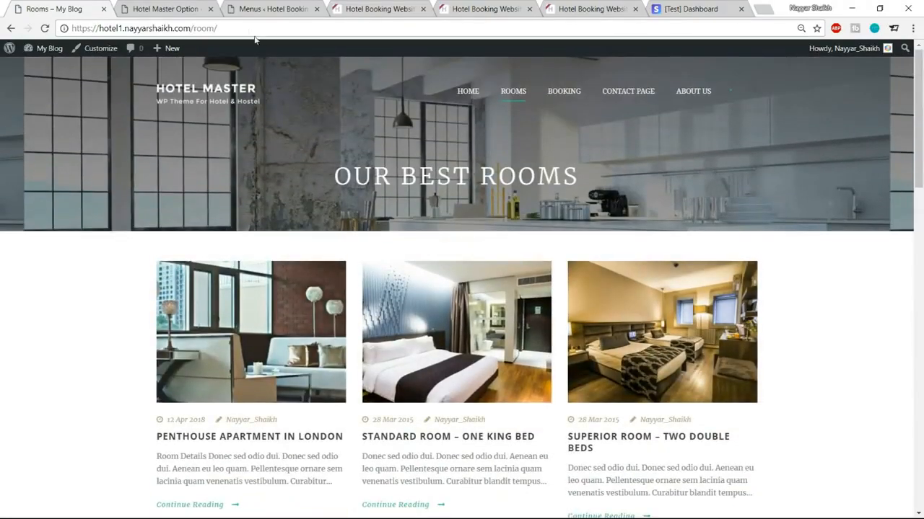
pyautogui.moveTo(72, 28); pyautogui.dragTo(190, 29)
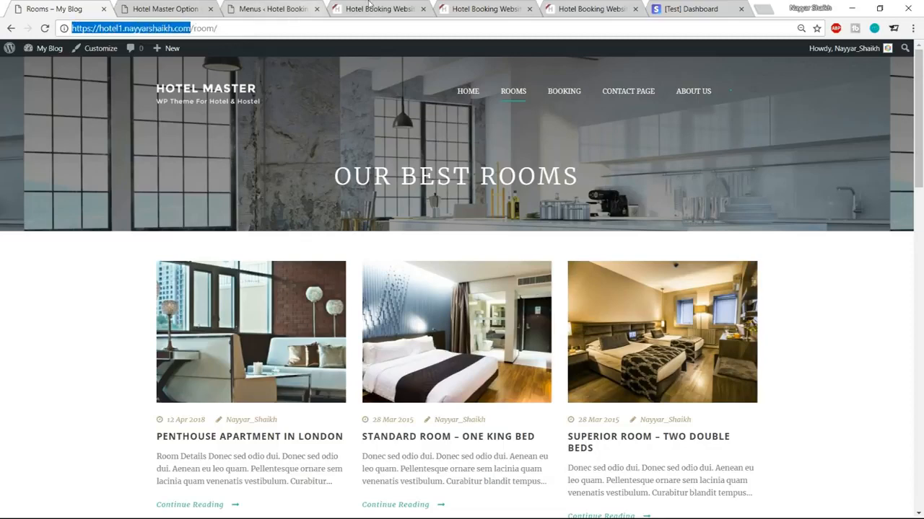
pyautogui.click(374, 9)
pyautogui.click(238, 31)
pyautogui.hotkey('ctrl', 'c')
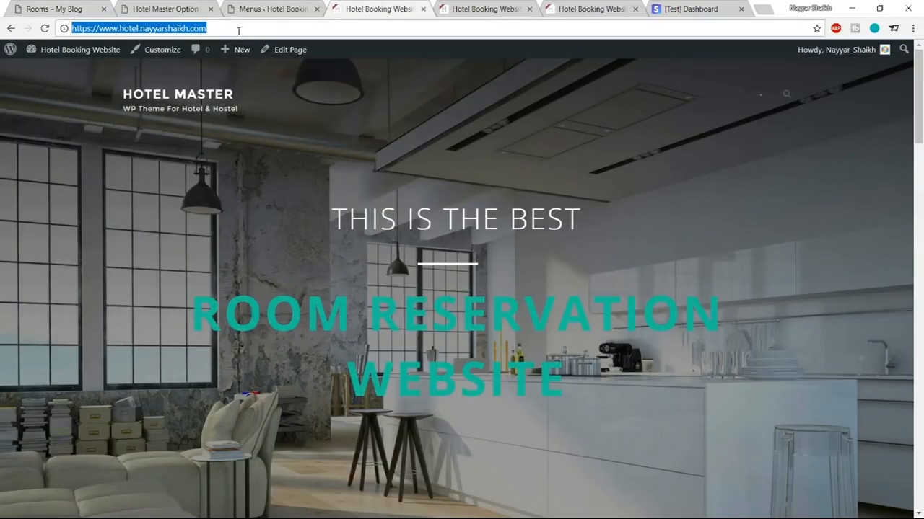
pyautogui.click(289, 9)
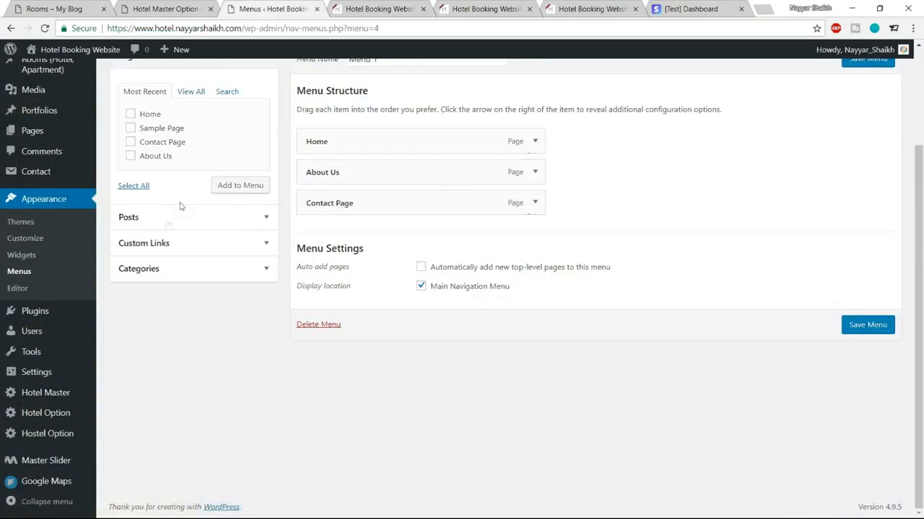
# Step: Add a Rooms custom link to the site URL plus 'rooms', placed right after Home
pyautogui.click(177, 248)
pyautogui.moveTo(206, 152); pyautogui.dragTo(129, 152)
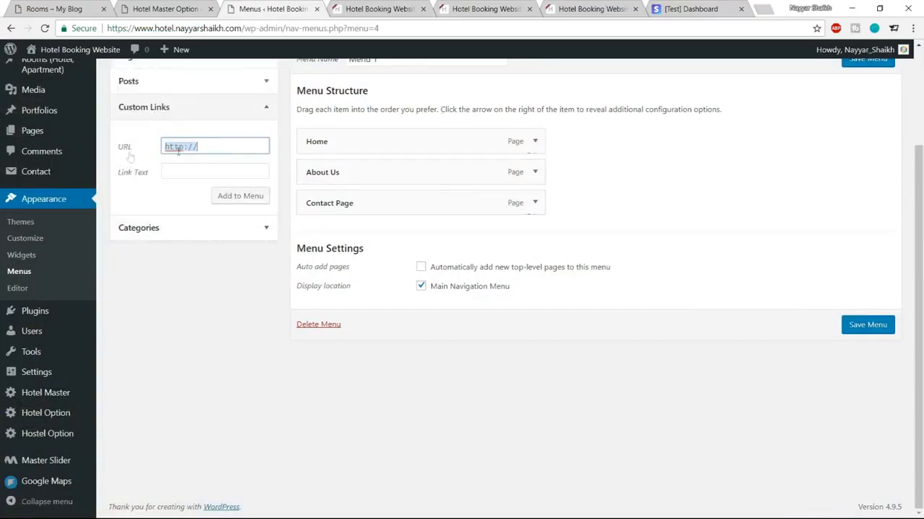
pyautogui.hotkey('ctrl', 'v')
pyautogui.write('rooms')
pyautogui.click(177, 171)
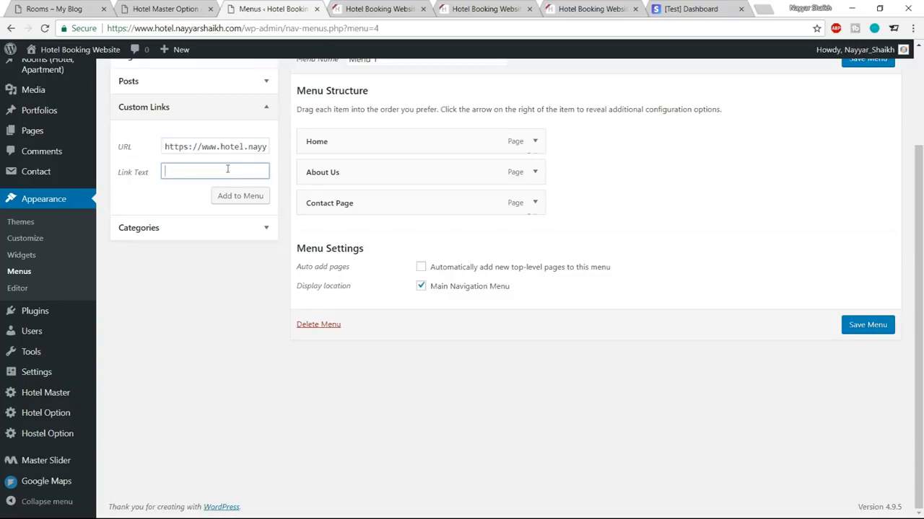
pyautogui.click(239, 198)
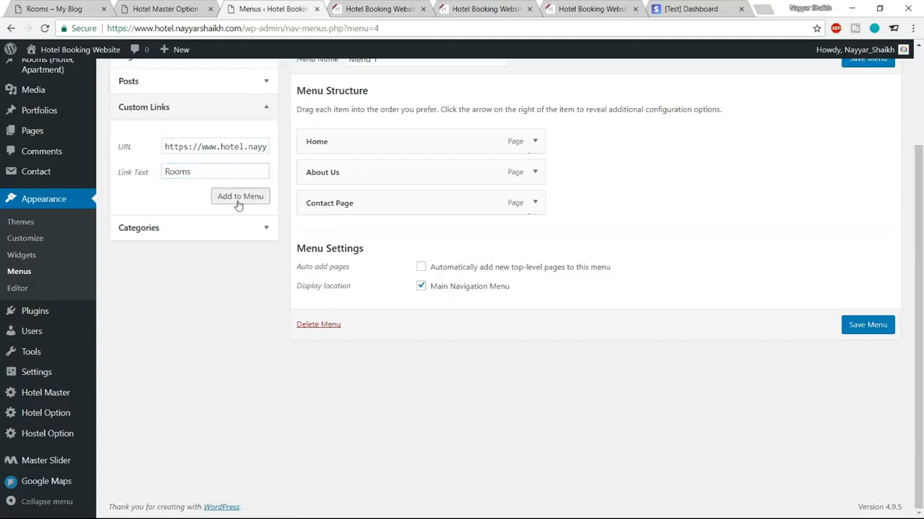
pyautogui.moveTo(342, 244); pyautogui.dragTo(336, 180)
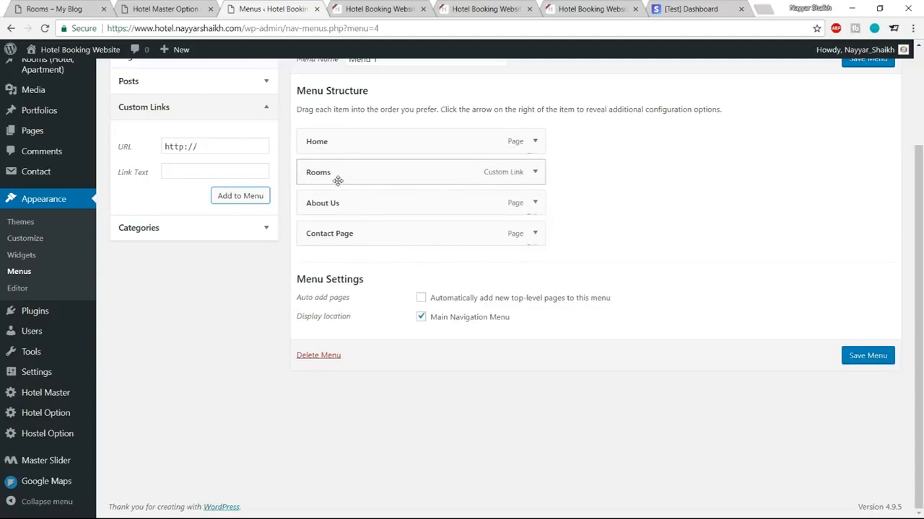
pyautogui.click(72, 12)
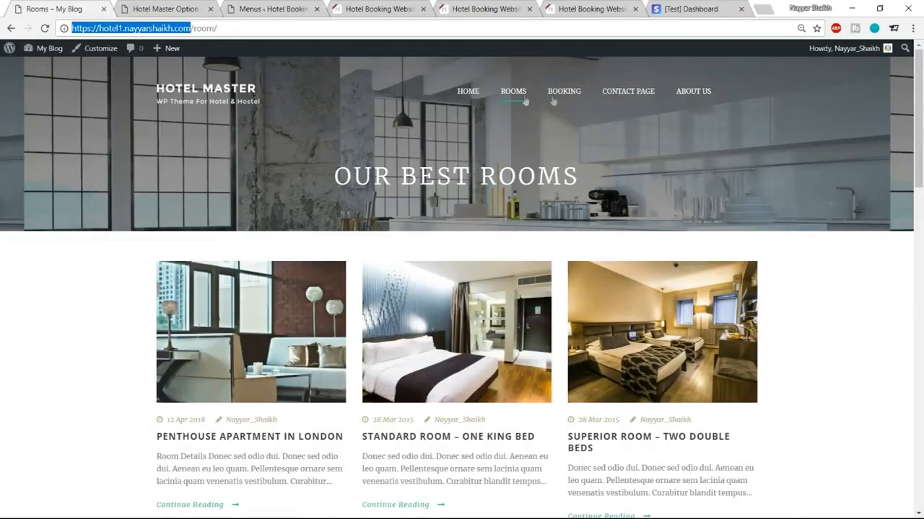
# Step: Add a Bookings custom link to the site URL plus '?booking', placed after Rooms
pyautogui.click(566, 97)
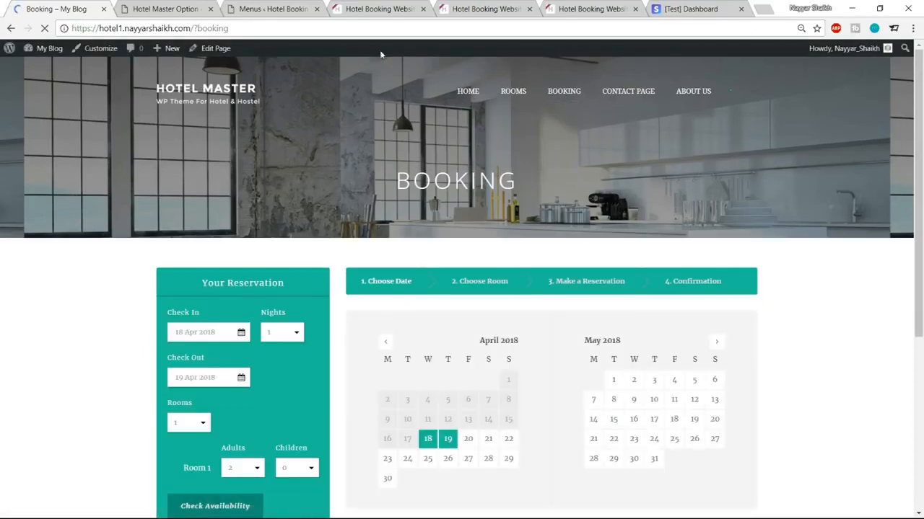
pyautogui.click(271, 9)
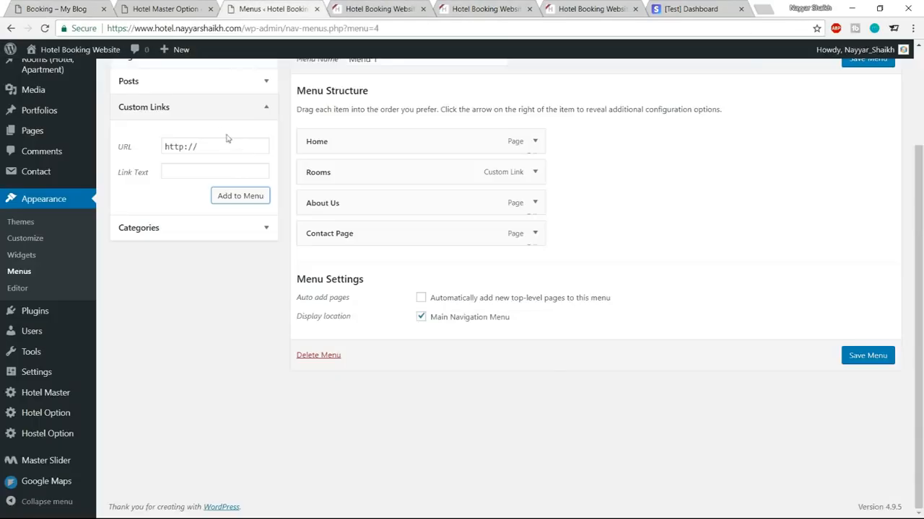
pyautogui.click(218, 148)
pyautogui.hotkey('ctrl', 'a')
pyautogui.hotkey('ctrl', 'v')
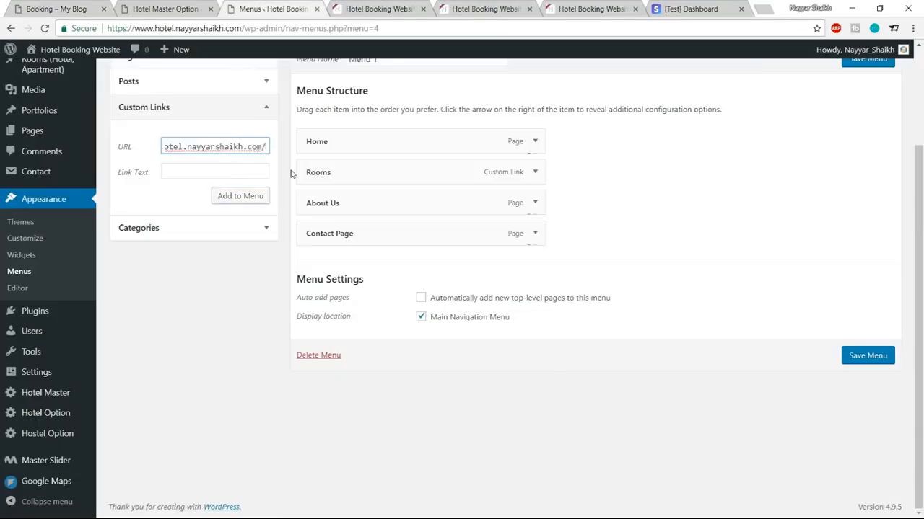
pyautogui.write('?booking')
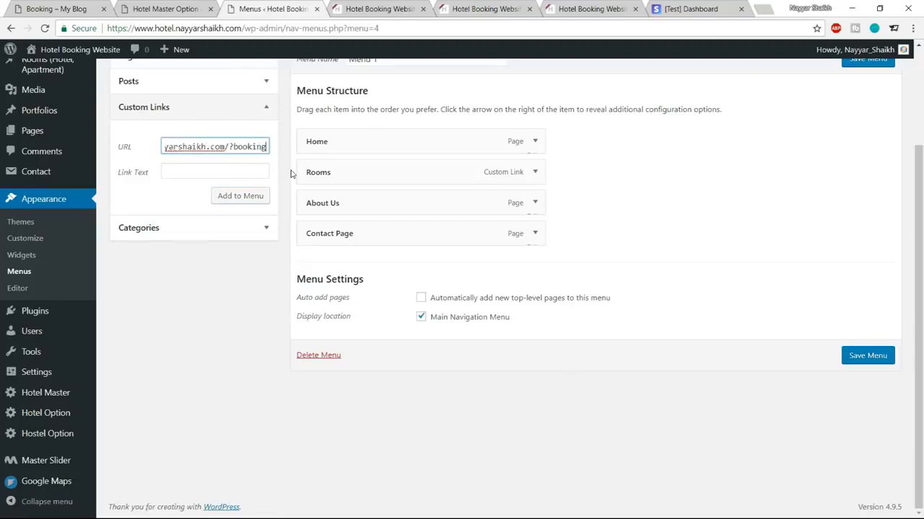
pyautogui.click(208, 174)
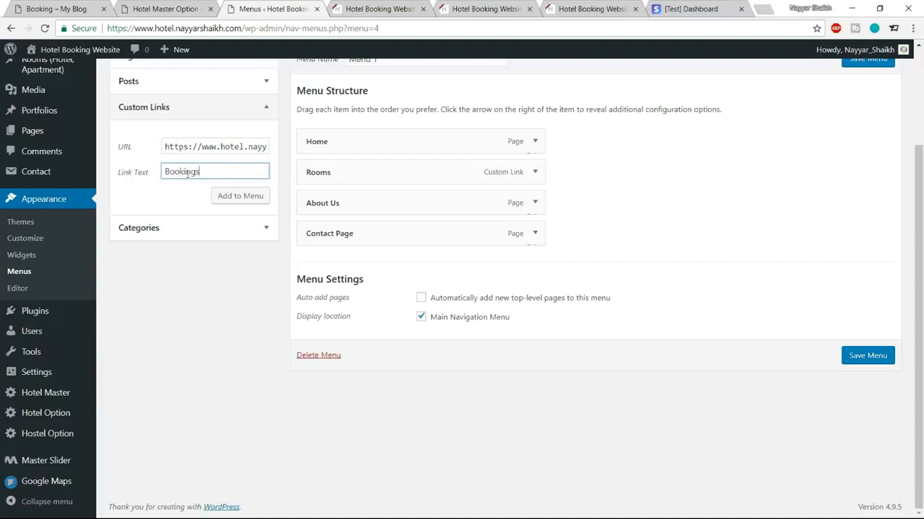
pyautogui.click(240, 195)
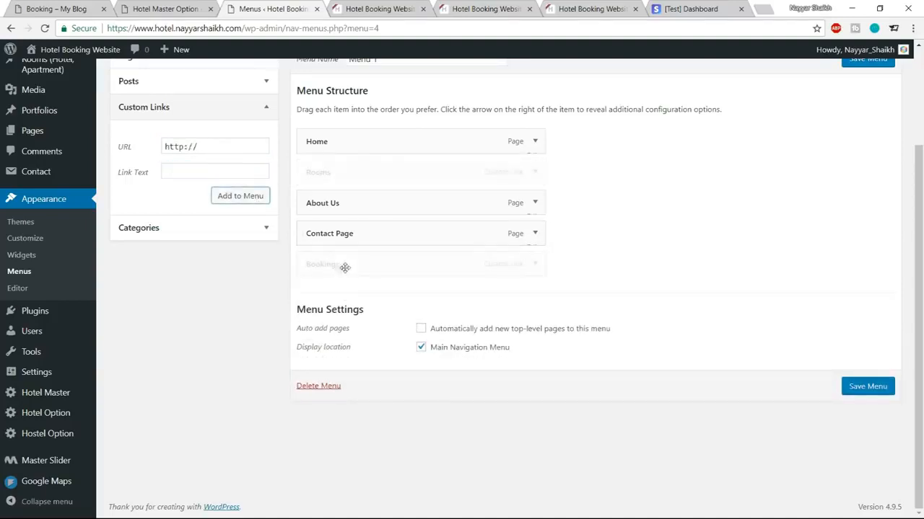
pyautogui.moveTo(345, 266); pyautogui.dragTo(342, 206)
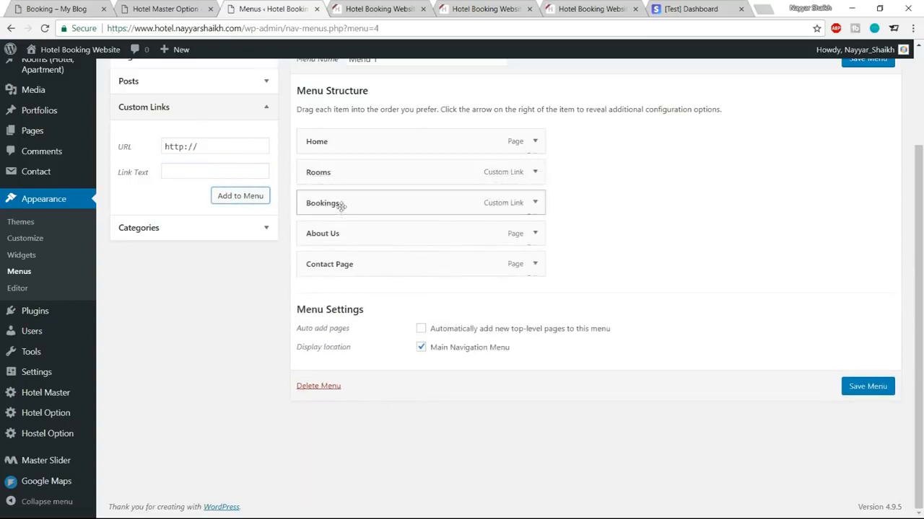
# Step: Compare against the demo's Booking page and the Hotel Master options panel
pyautogui.click(79, 6)
pyautogui.click(178, 6)
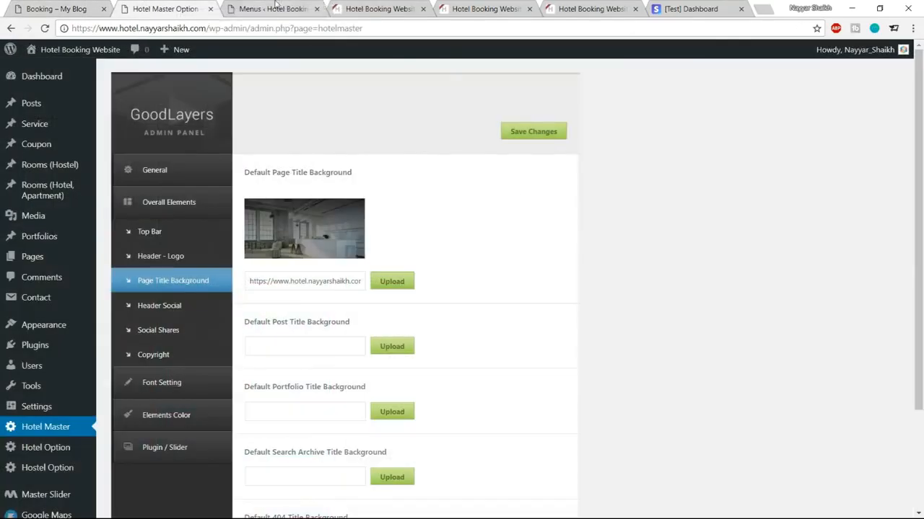
pyautogui.click(275, 7)
# Step: Save Menu 1, reload the live site, and open the new Rooms page from its menu
pyautogui.click(869, 387)
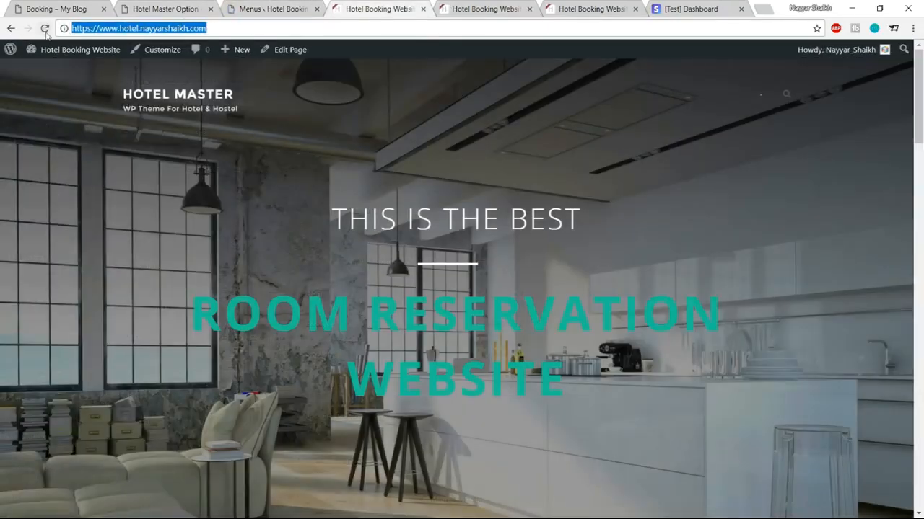
pyautogui.click(45, 29)
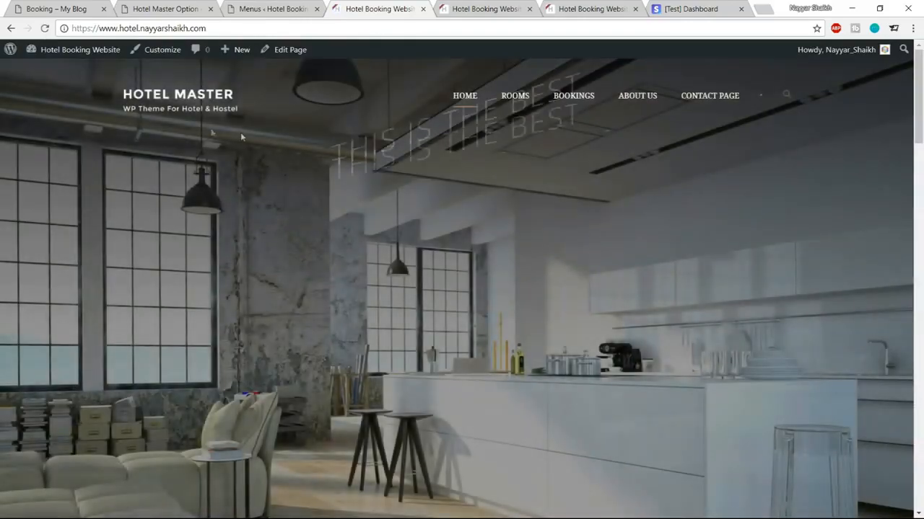
pyautogui.click(512, 108)
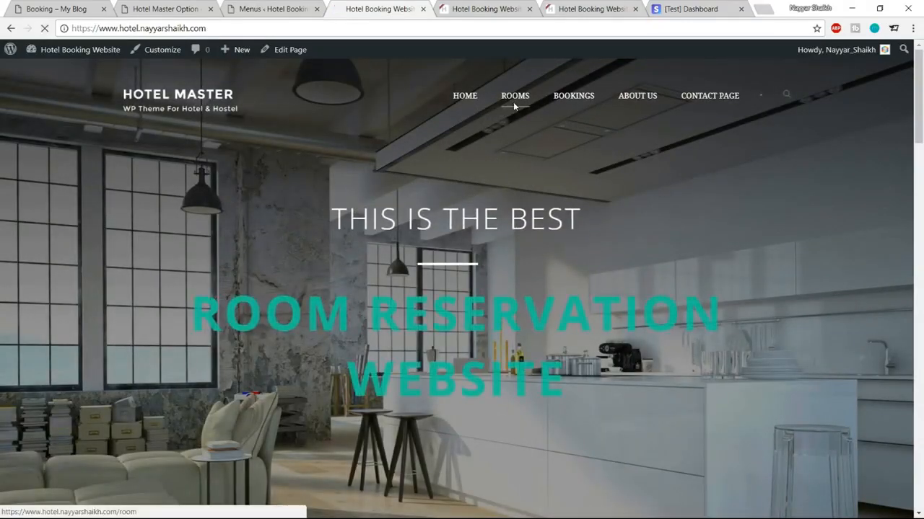
pyautogui.scroll(-3, 336, 400)
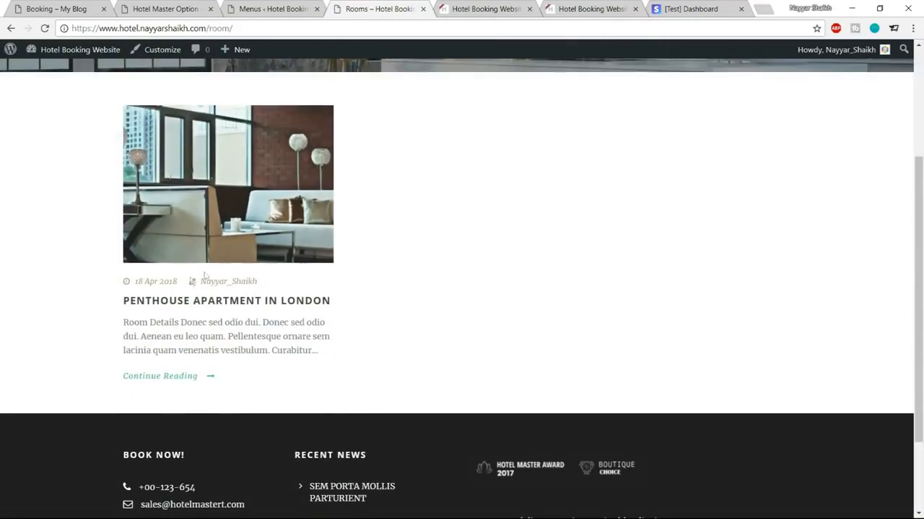
pyautogui.scroll(3, 350, 351)
# Step: Open the Bookings page from the live menu and look over the reservation page
pyautogui.click(573, 96)
pyautogui.scroll(-5, 512, 292)
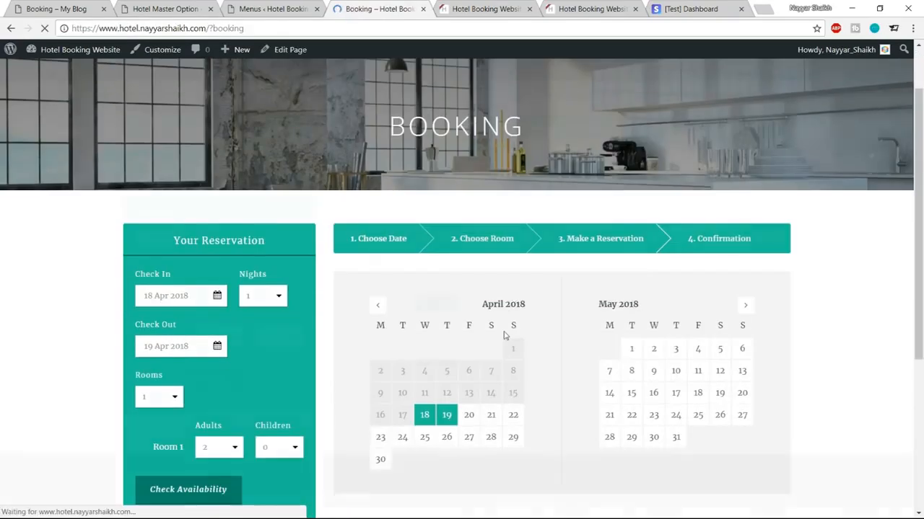
pyautogui.scroll(5, 790, 224)
pyautogui.scroll(-5, 841, 238)
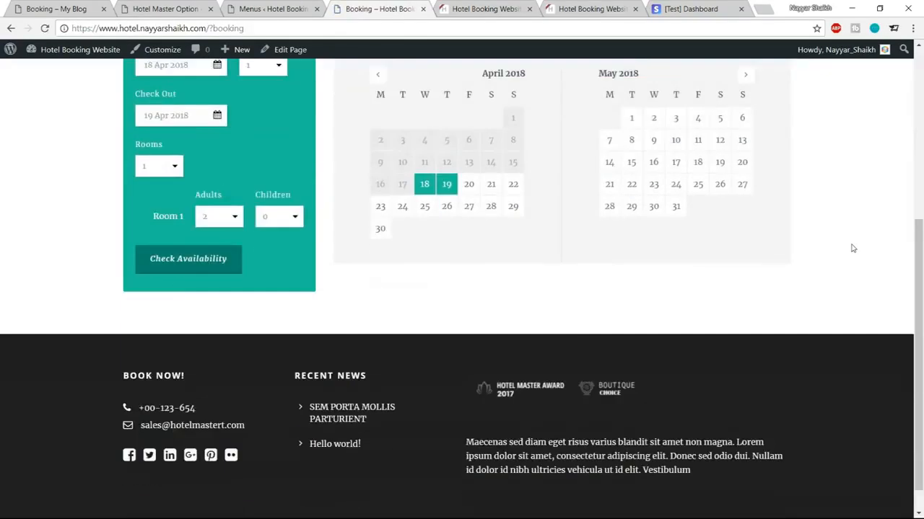
pyautogui.scroll(5, 841, 289)
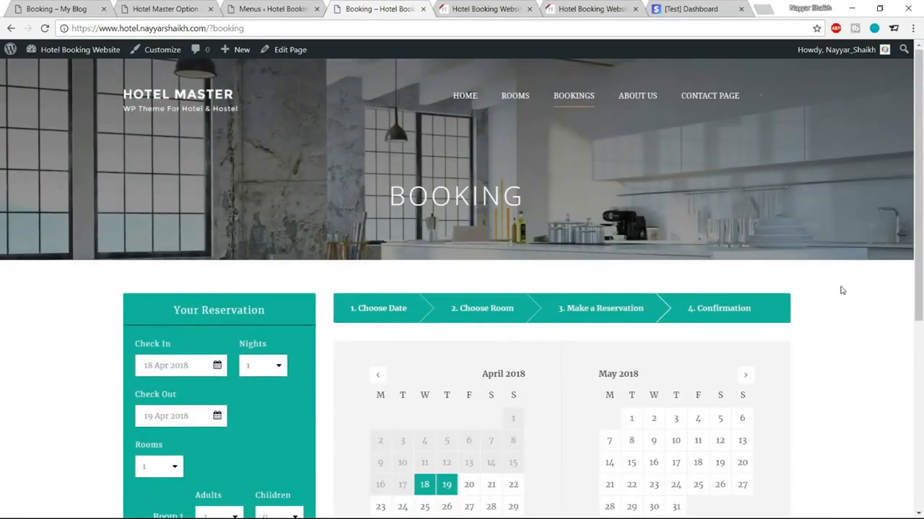